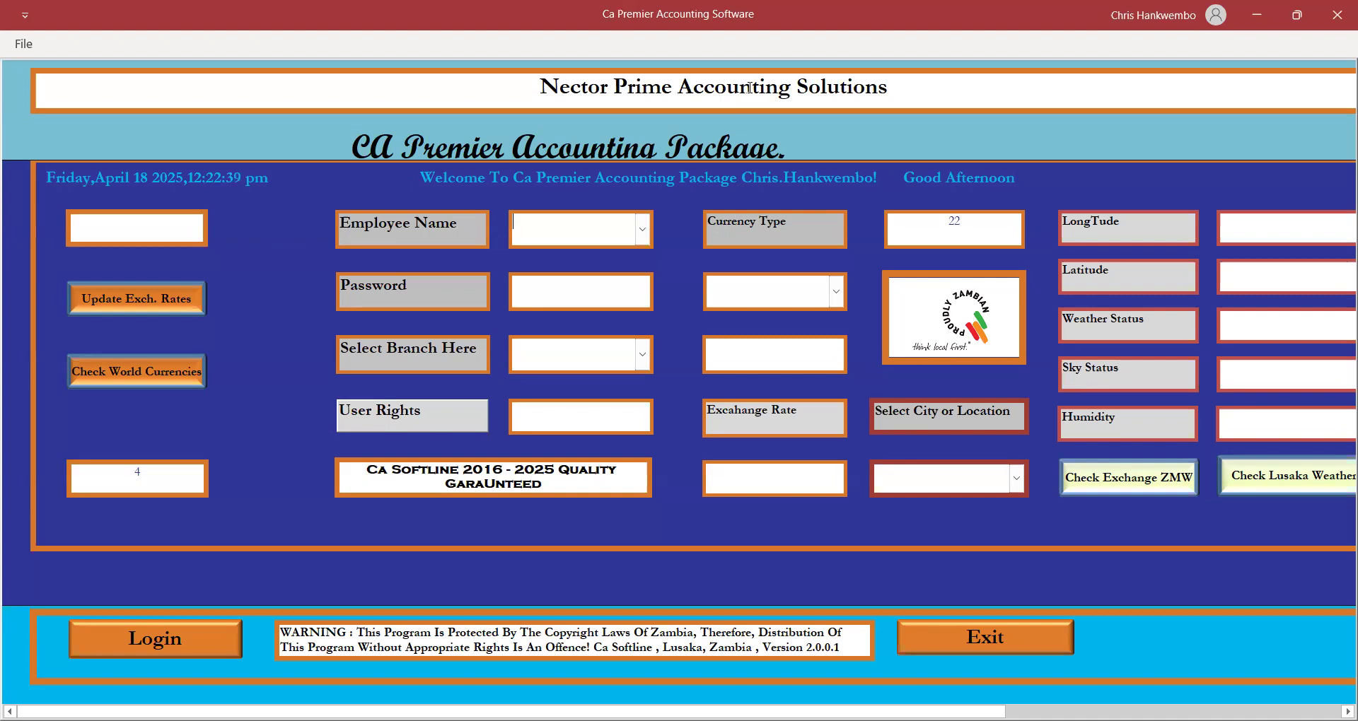
# Log in as Admin Manager with the password, Headquater branch and Zambian kwacha currency.
pyautogui.click(642, 230)
pyautogui.click(583, 259)
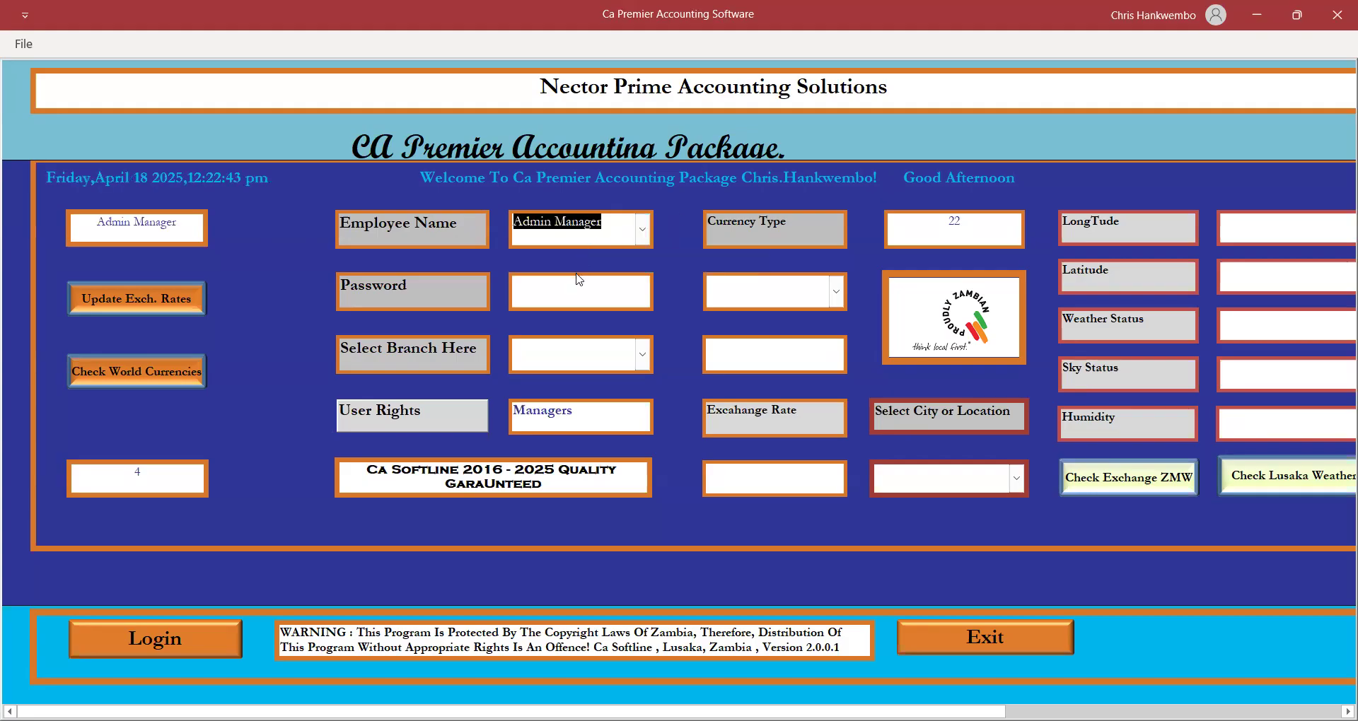
pyautogui.click(558, 286)
pyautogui.write('****')
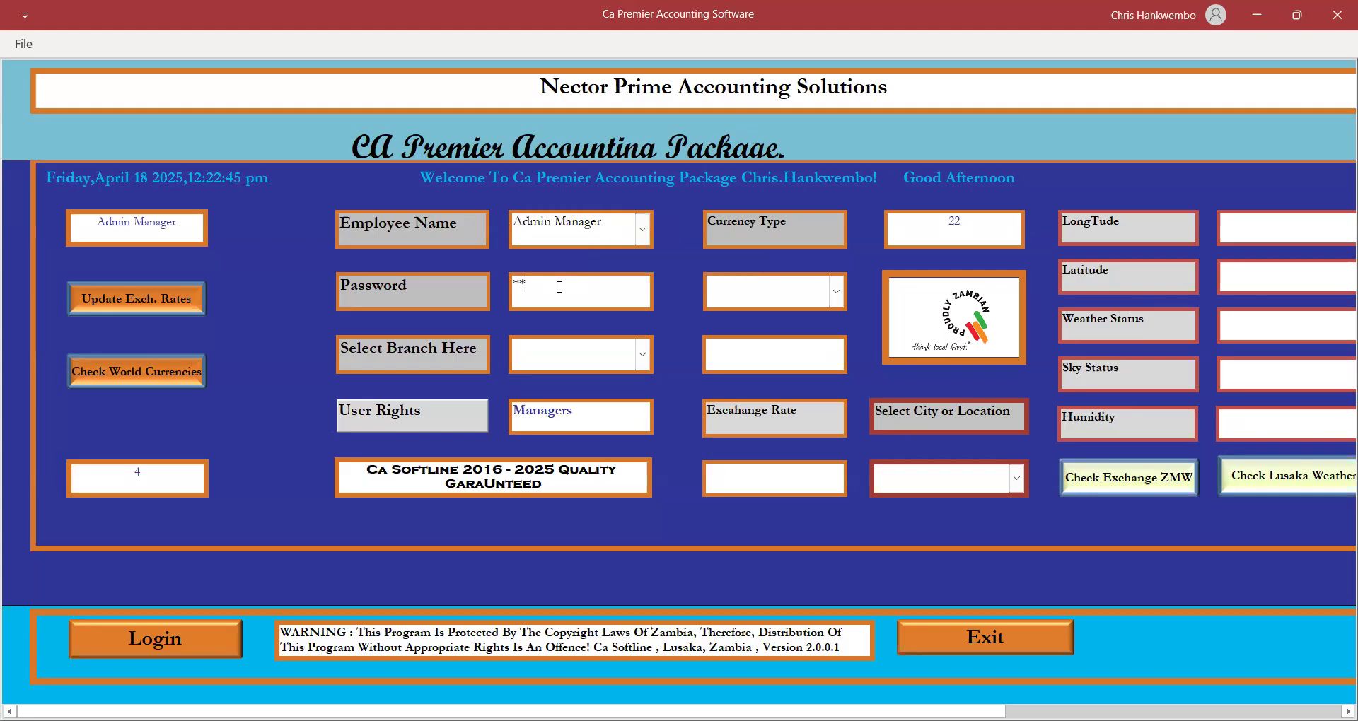
pyautogui.click(650, 361)
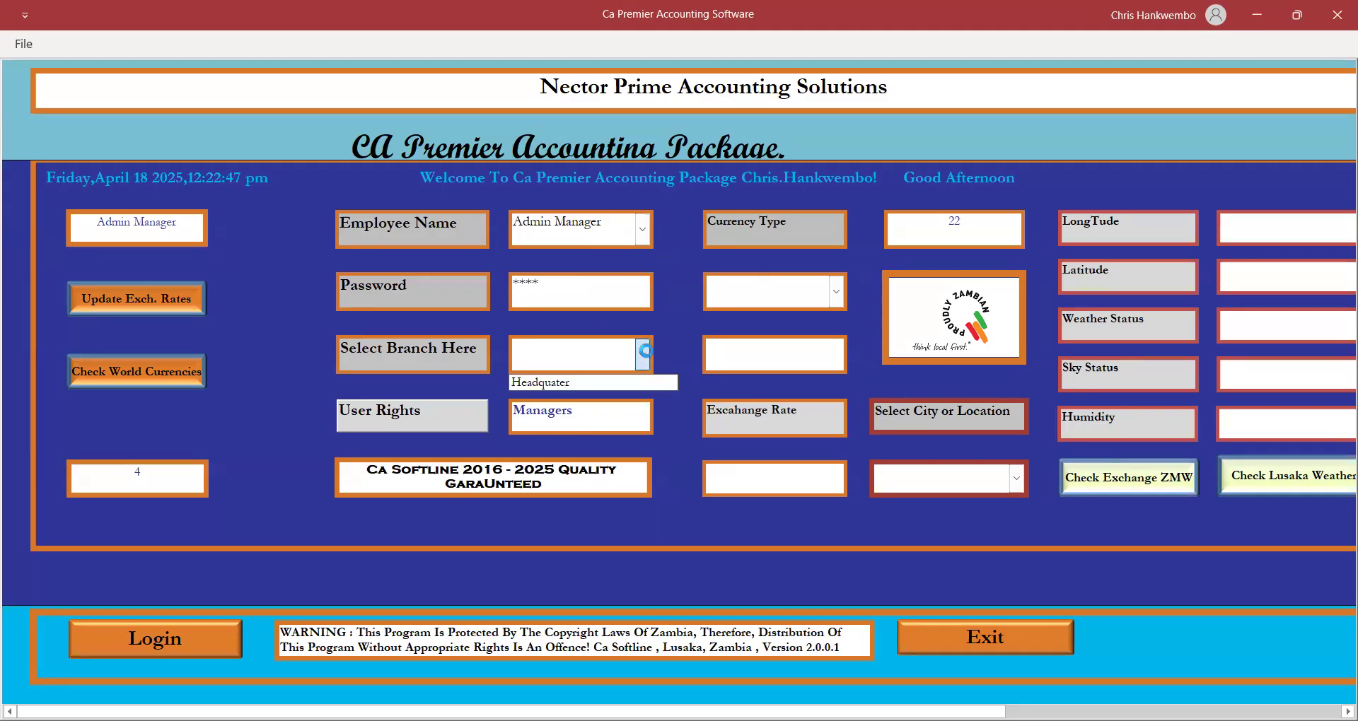
pyautogui.click(570, 380)
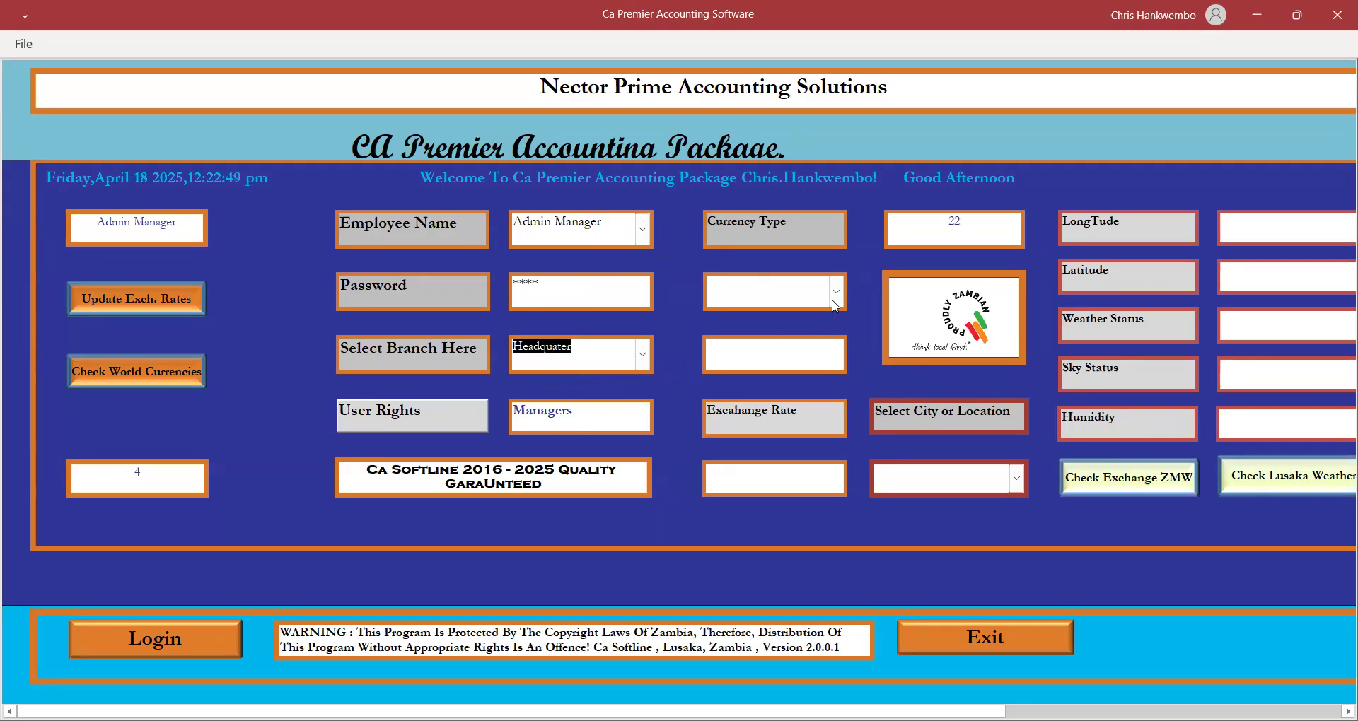
pyautogui.click(835, 302)
pyautogui.click(790, 398)
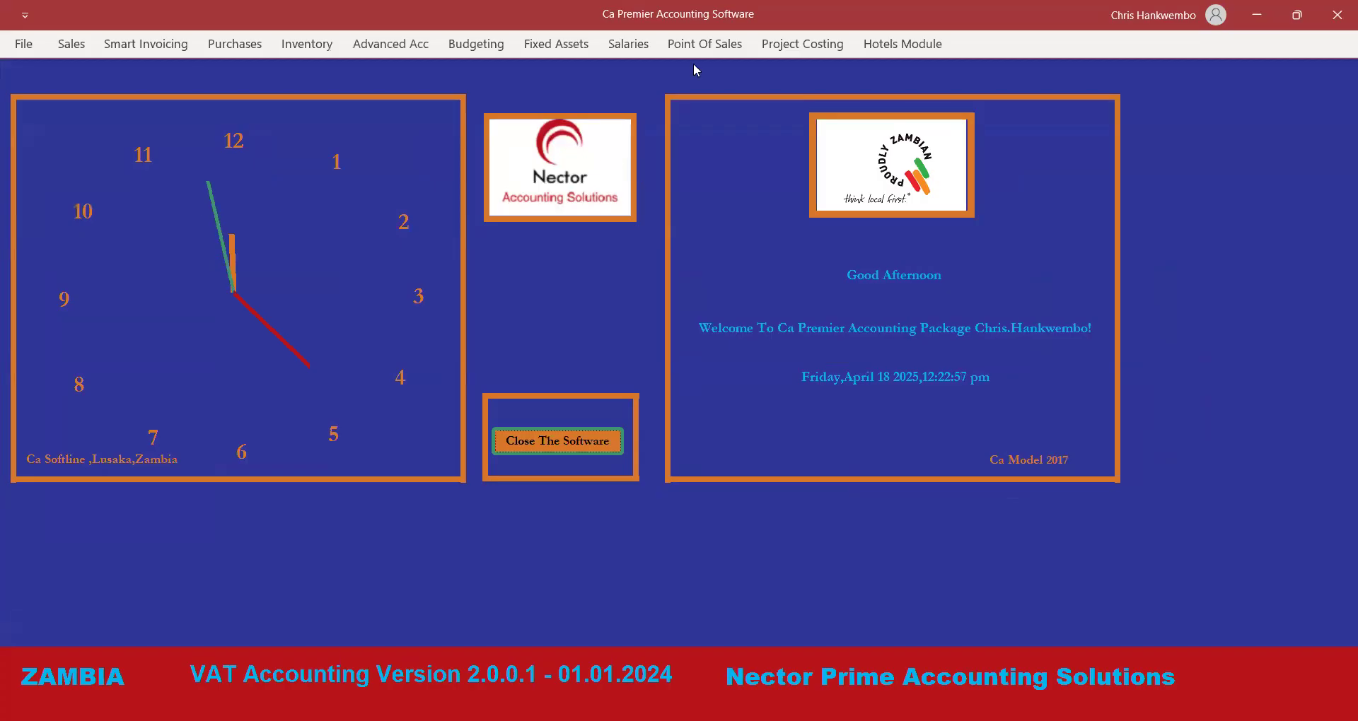
pyautogui.click(401, 46)
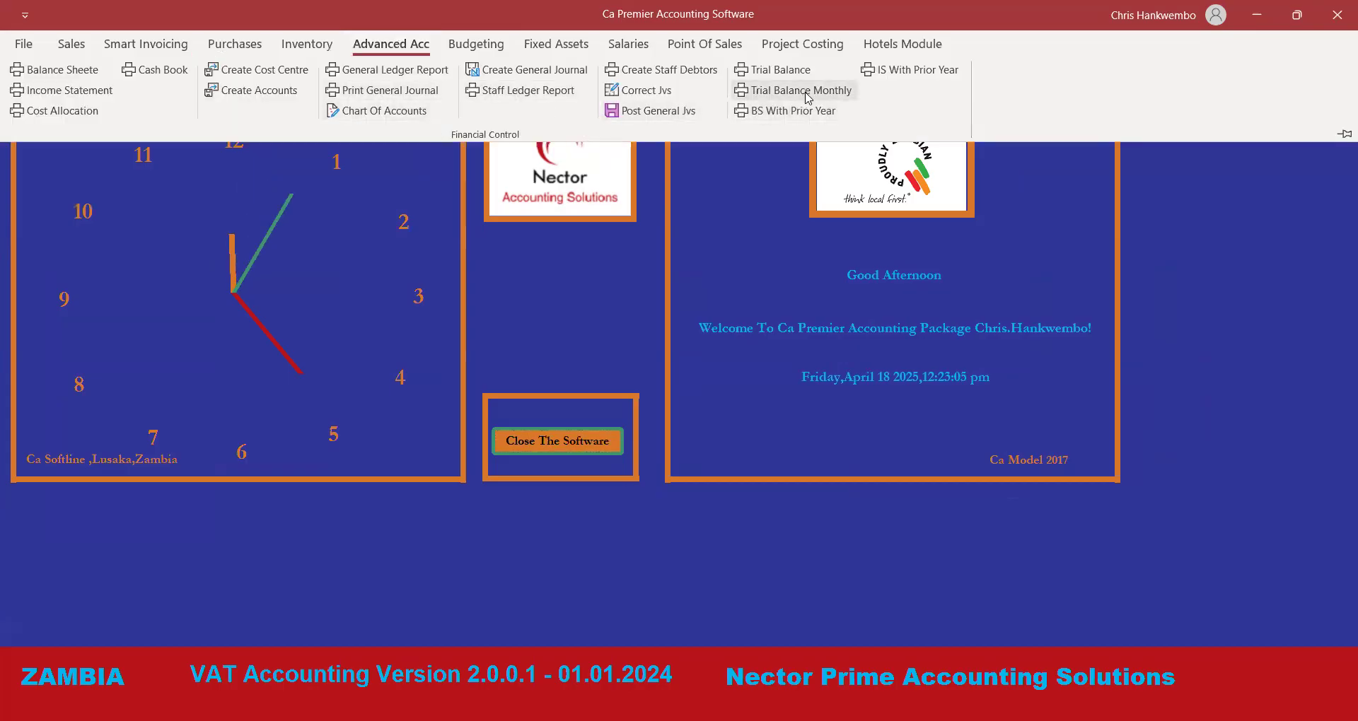
pyautogui.click(784, 71)
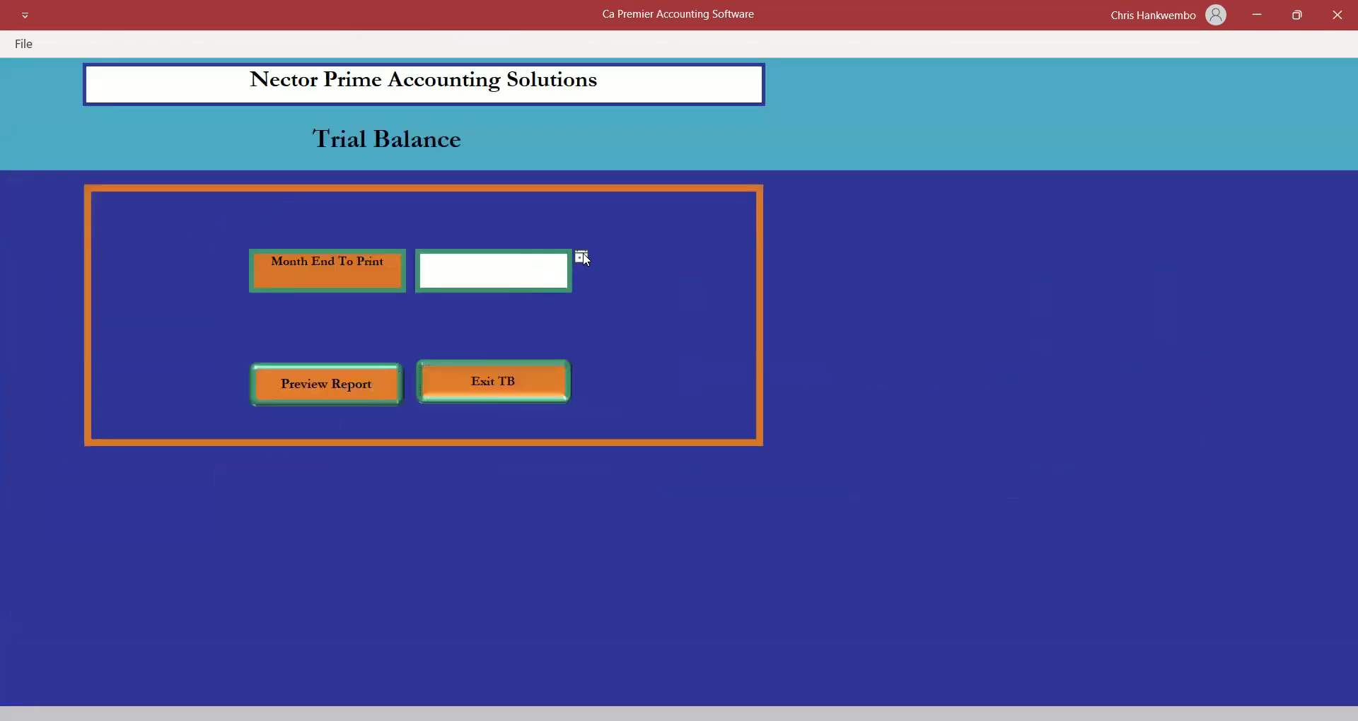
pyautogui.click(582, 257)
pyautogui.click(535, 337)
pyautogui.click(329, 389)
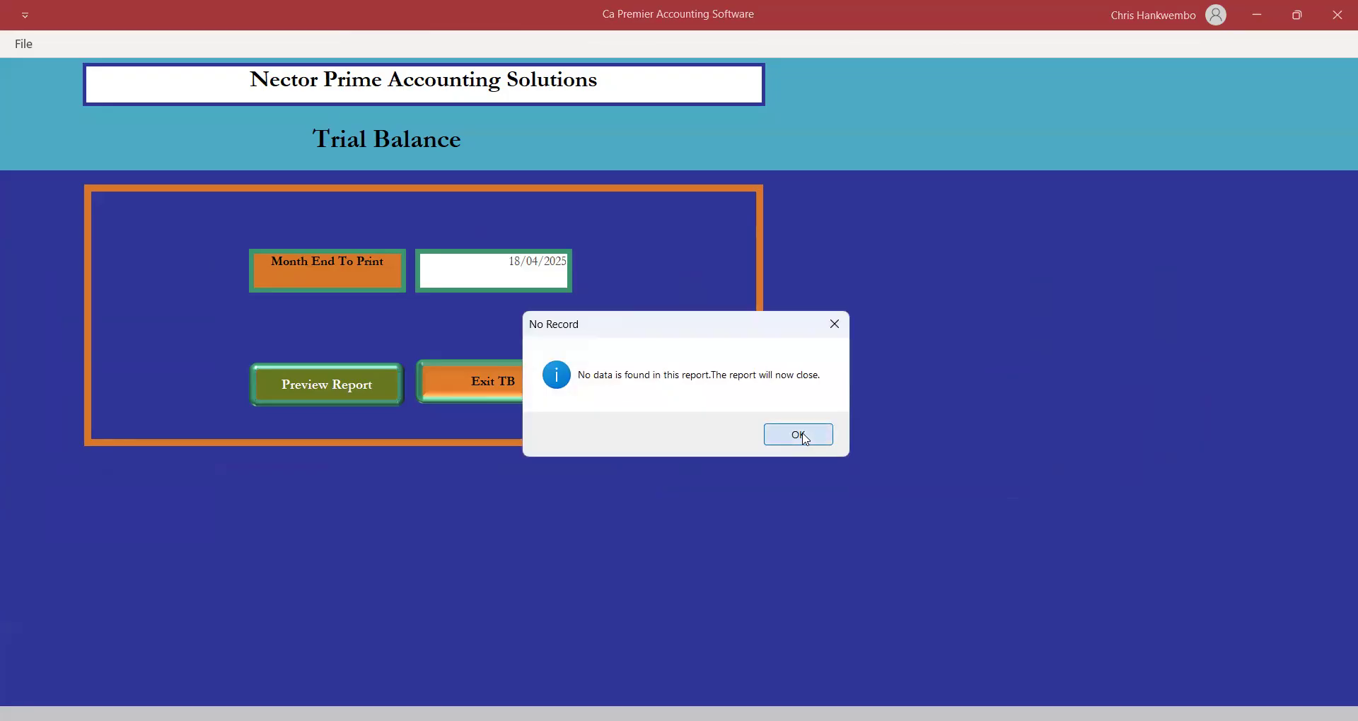
pyautogui.press('Return')
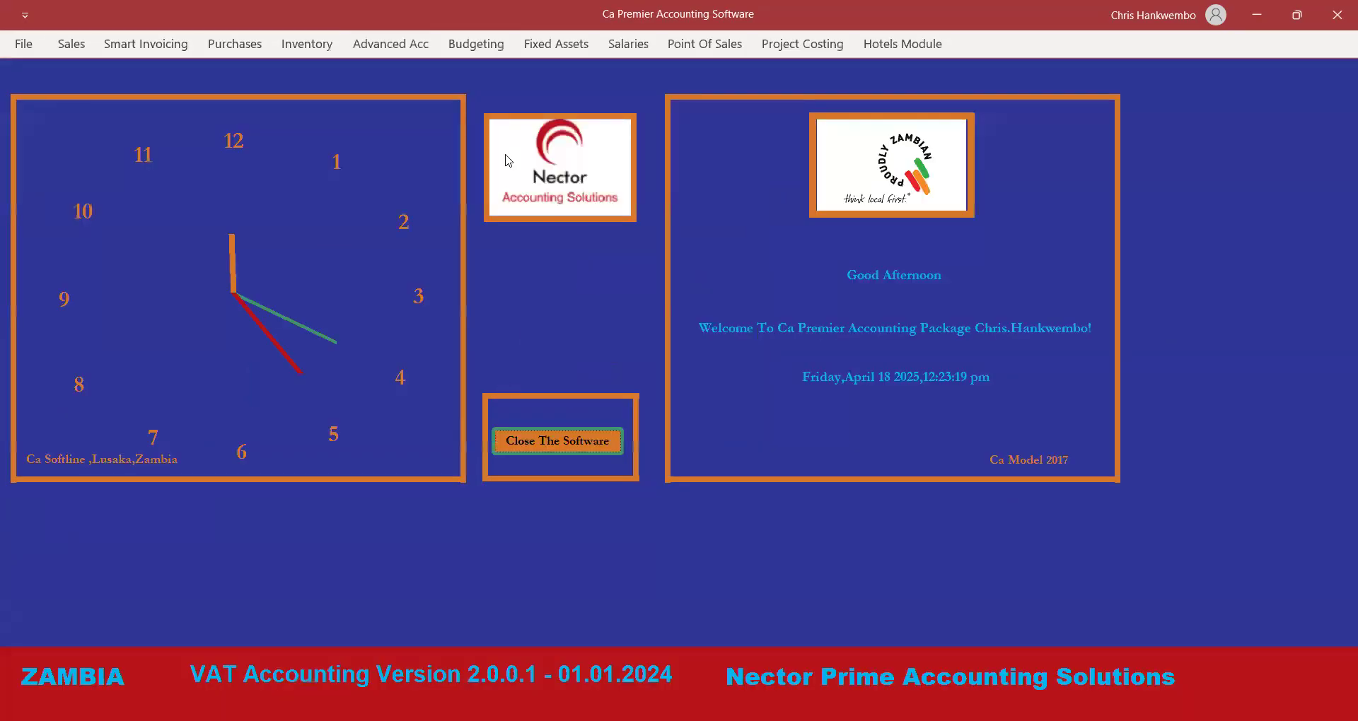
pyautogui.click(403, 47)
pyautogui.click(403, 46)
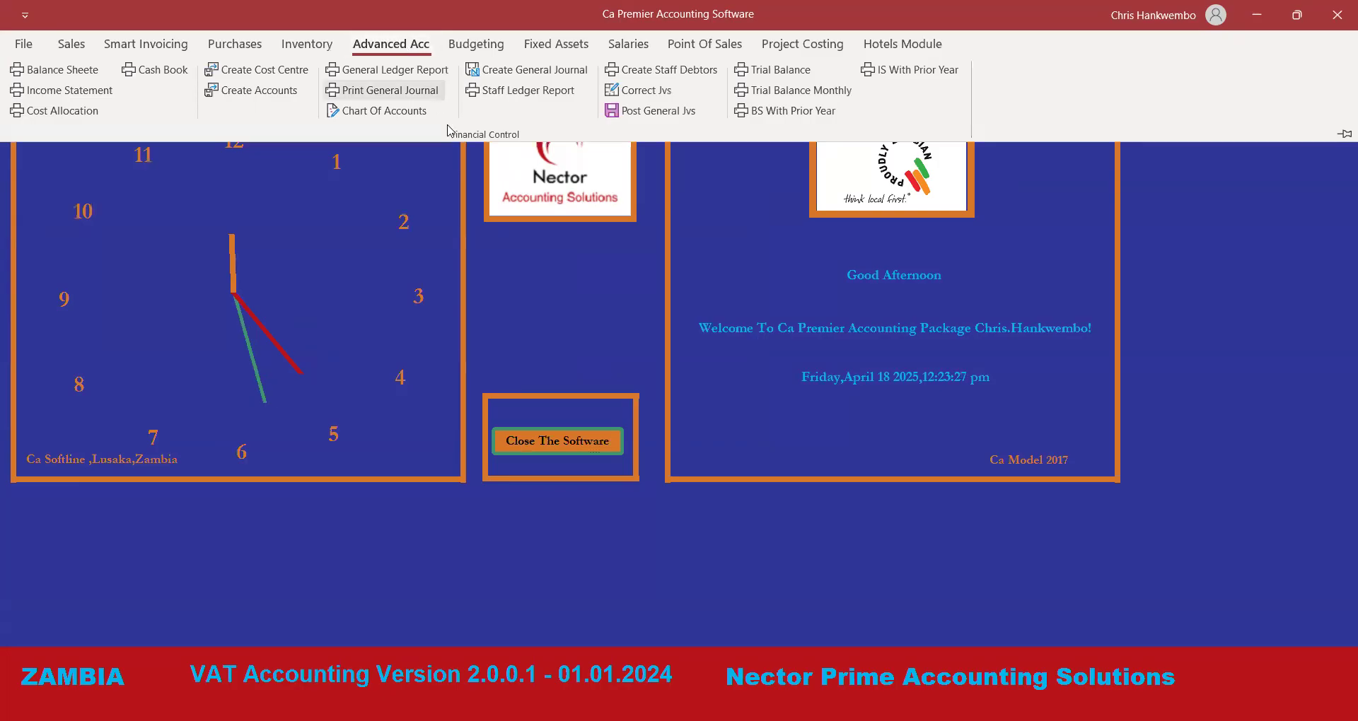
pyautogui.click(380, 113)
pyautogui.click(265, 257)
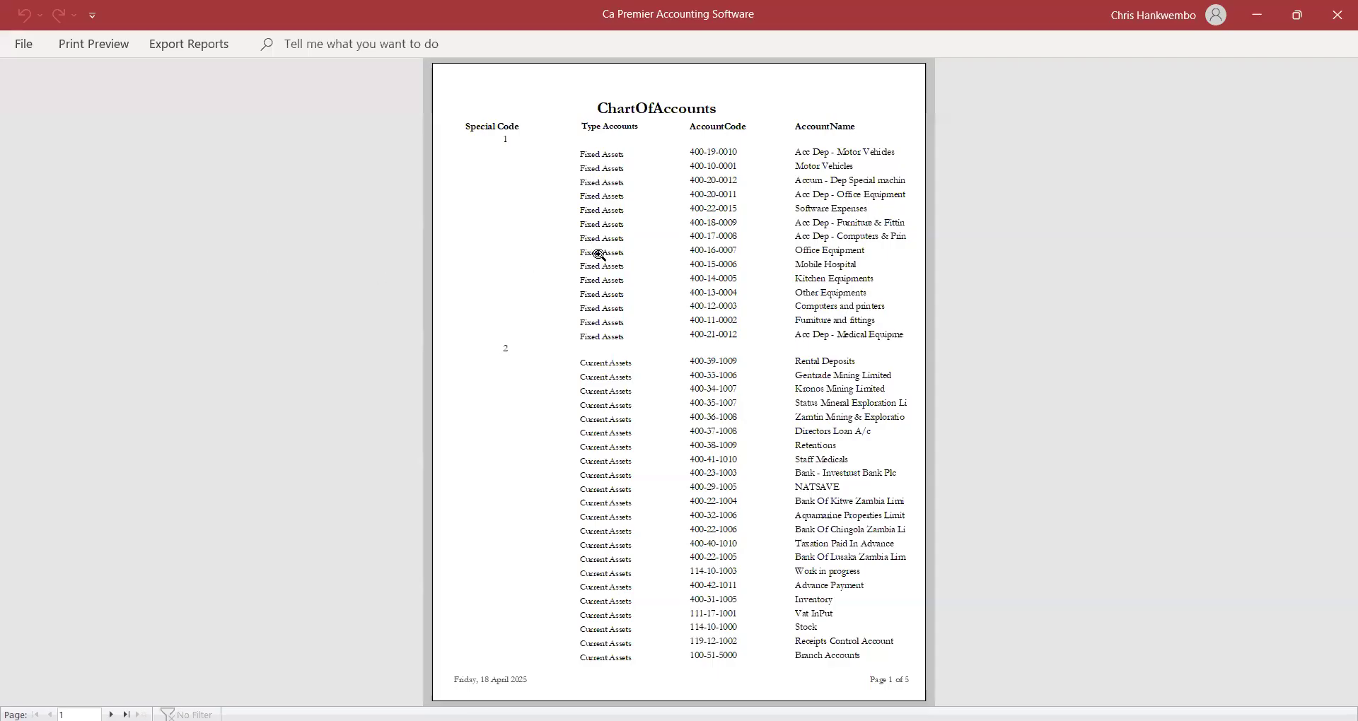
pyautogui.click(721, 279)
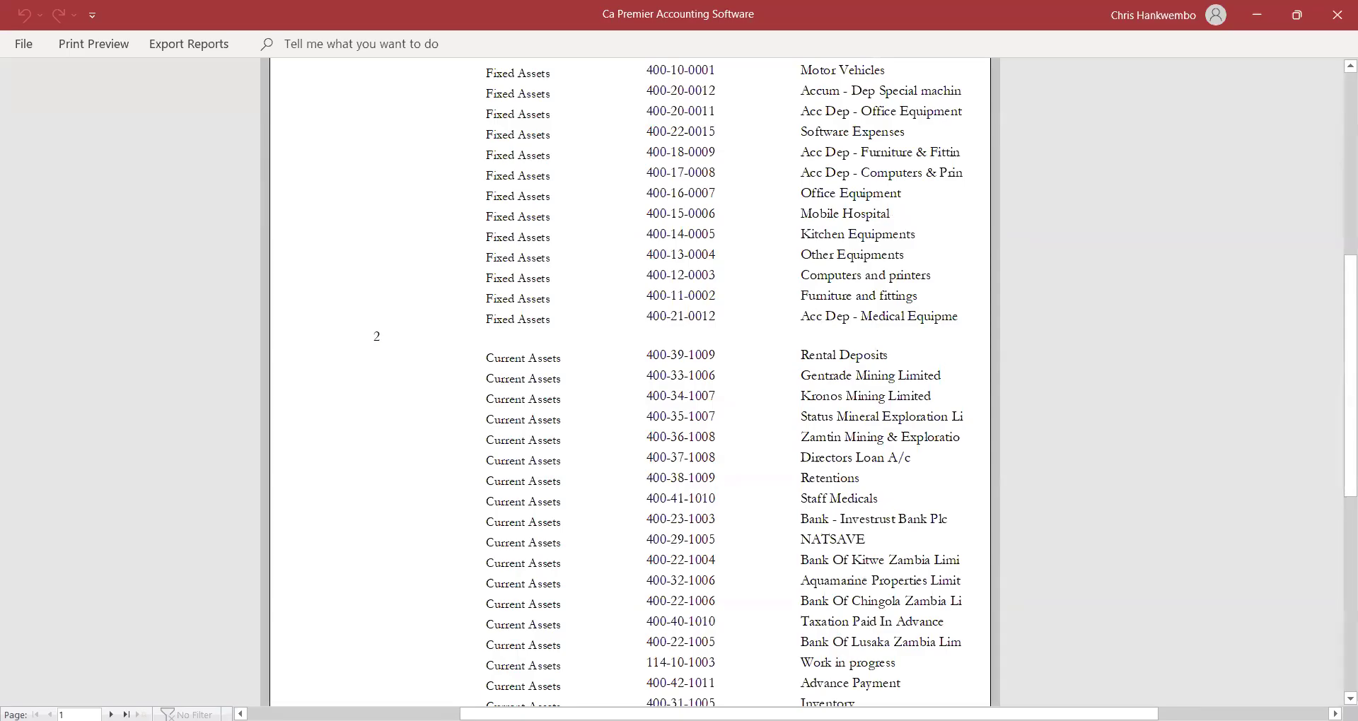
pyautogui.click(111, 715)
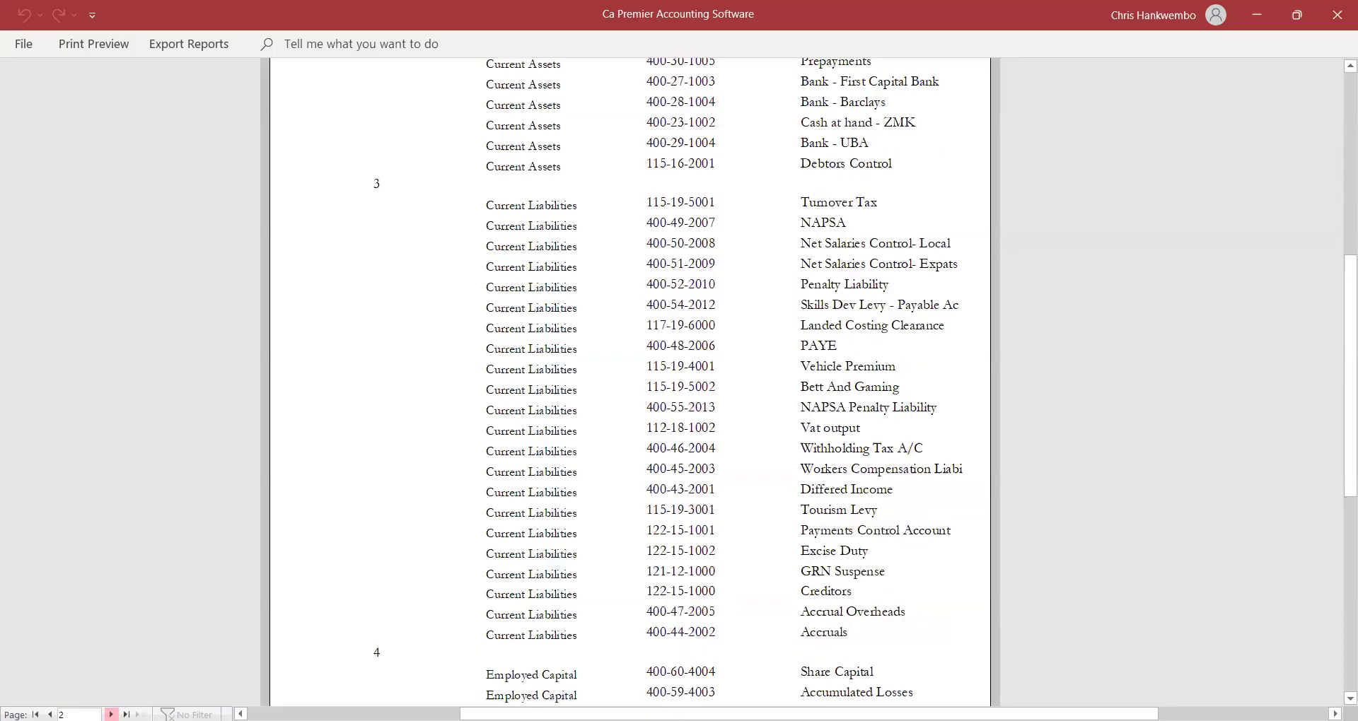
pyautogui.click(111, 715)
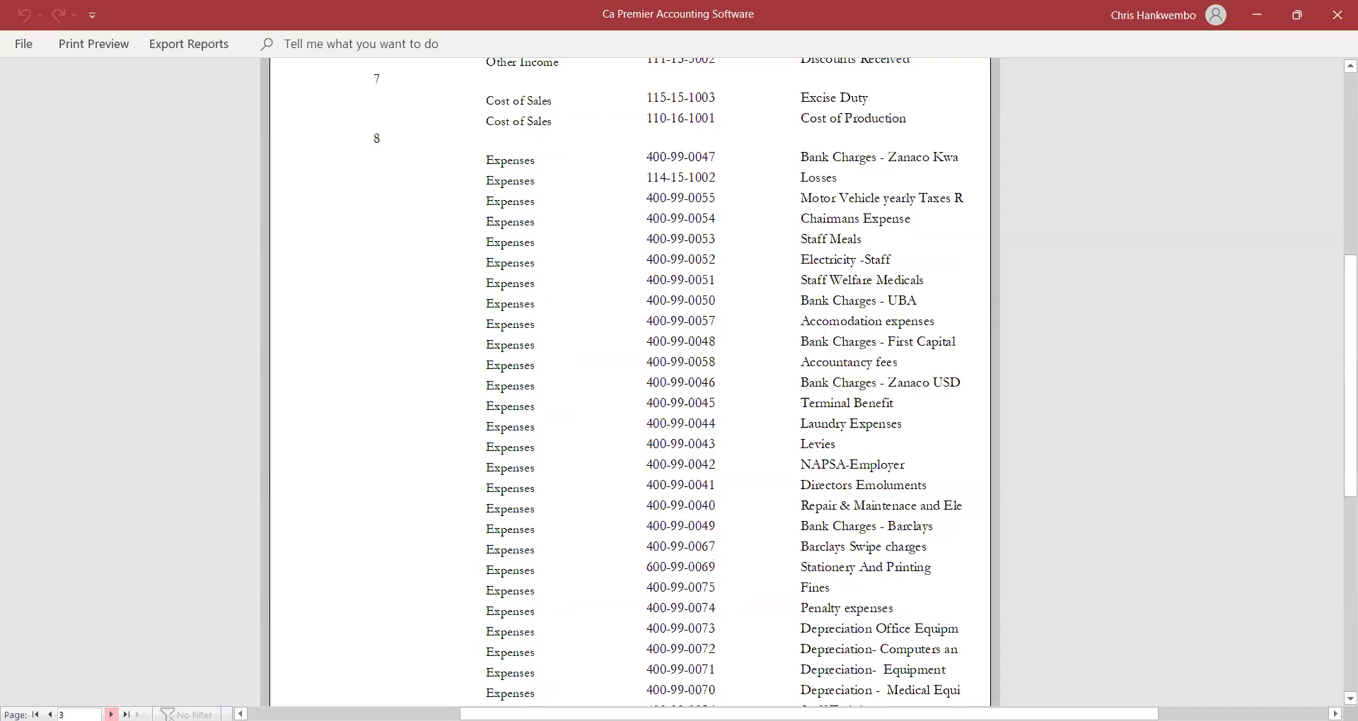
pyautogui.click(111, 714)
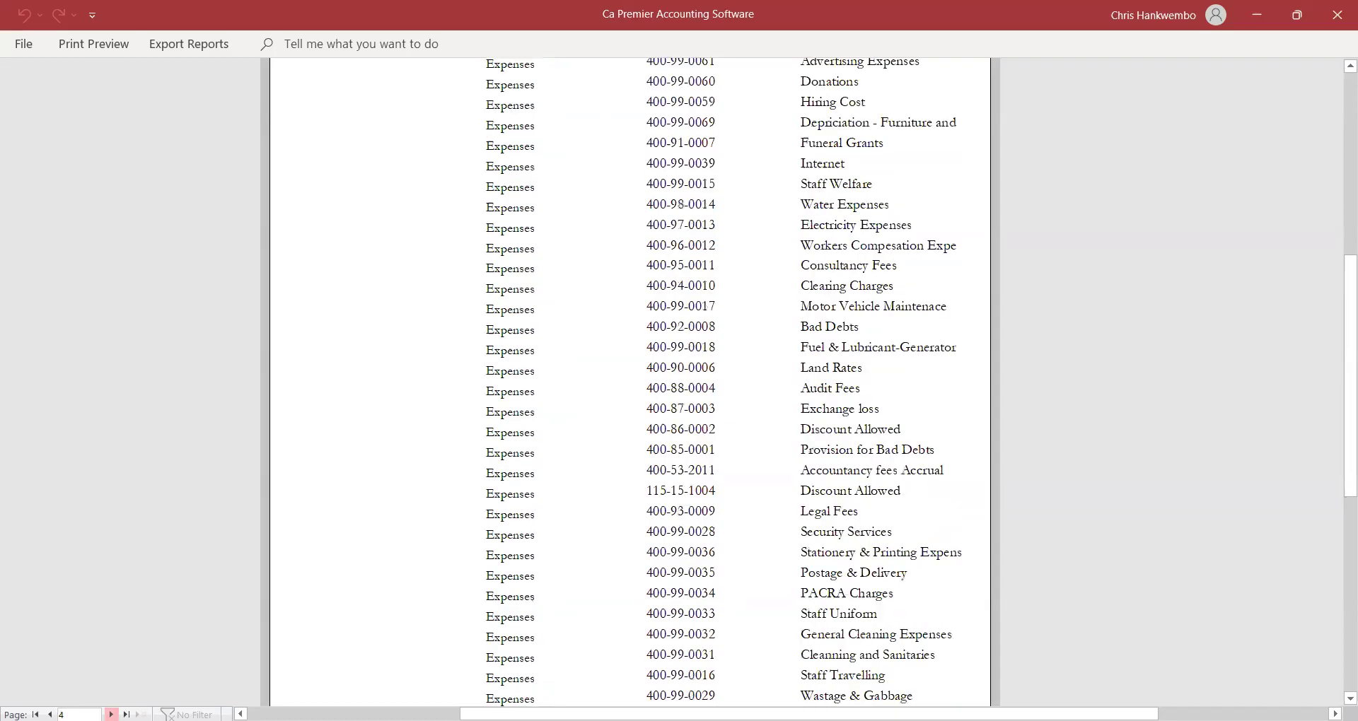
pyautogui.click(111, 715)
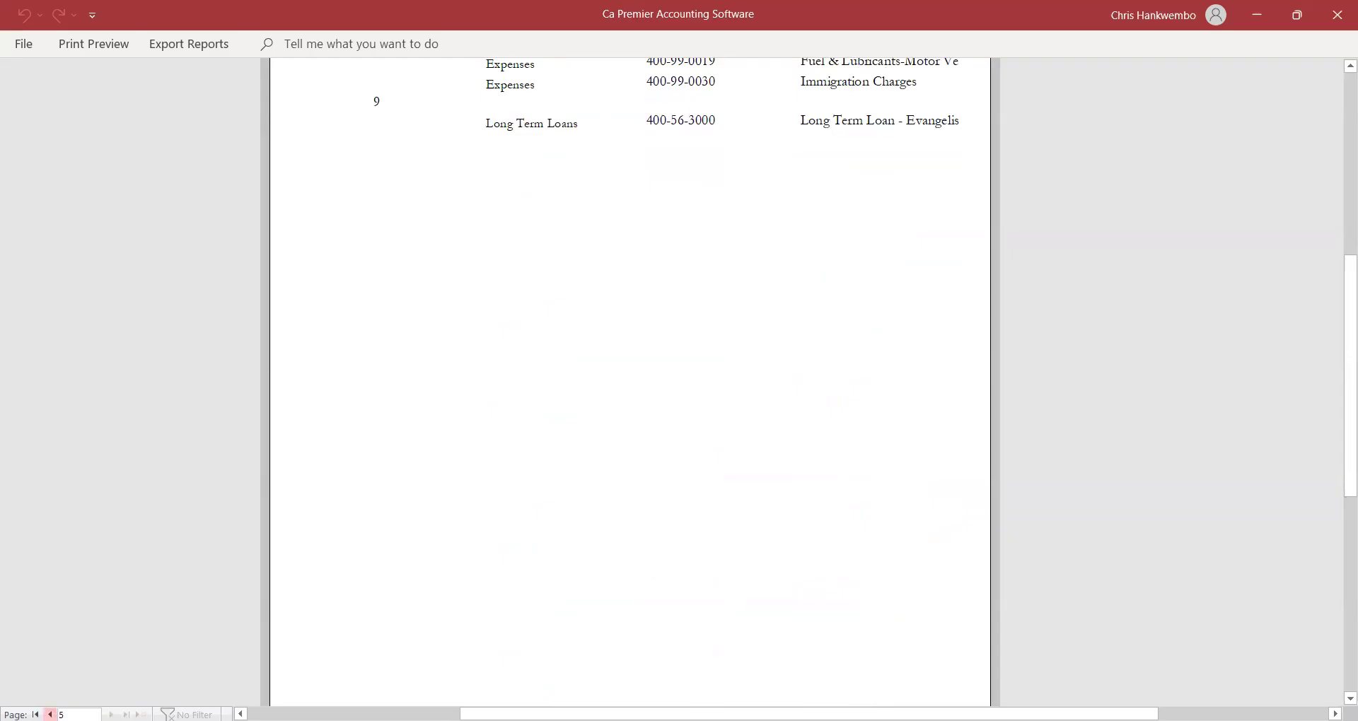
pyautogui.click(51, 715)
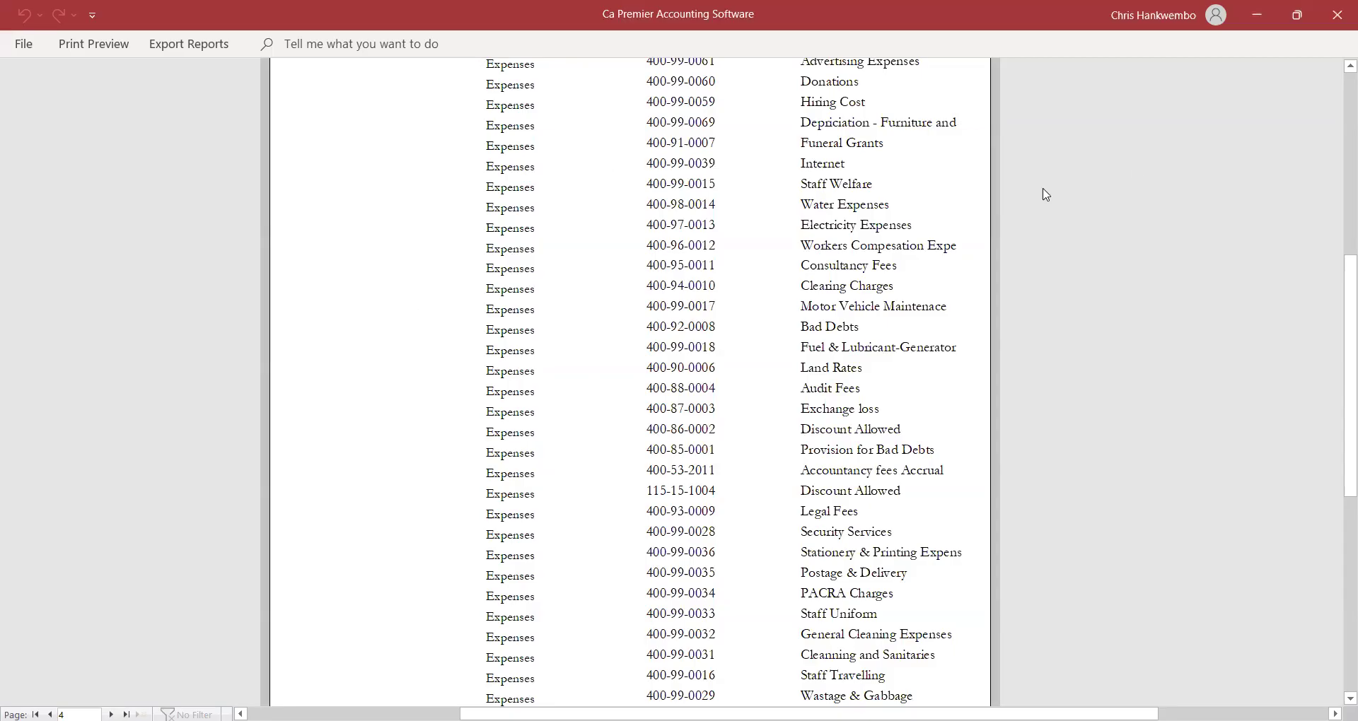
pyautogui.click(107, 46)
pyautogui.click(742, 90)
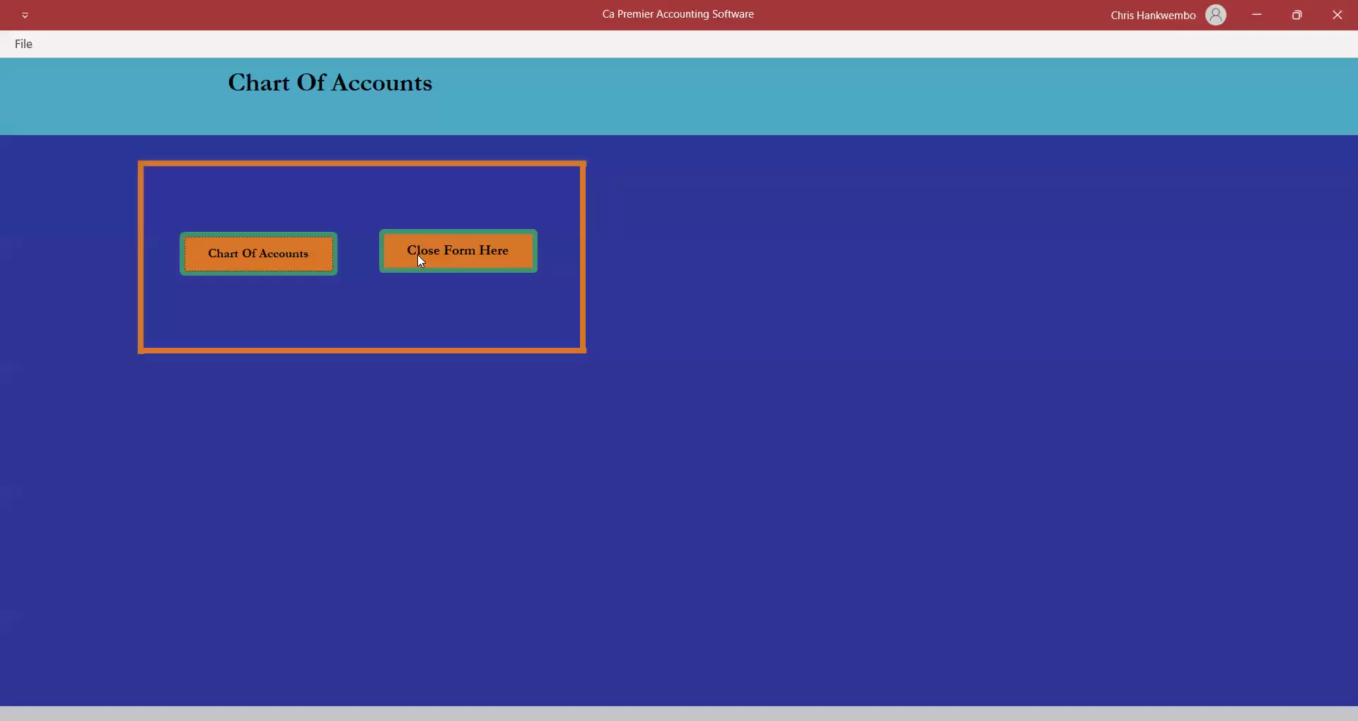
pyautogui.click(417, 253)
pyautogui.click(389, 43)
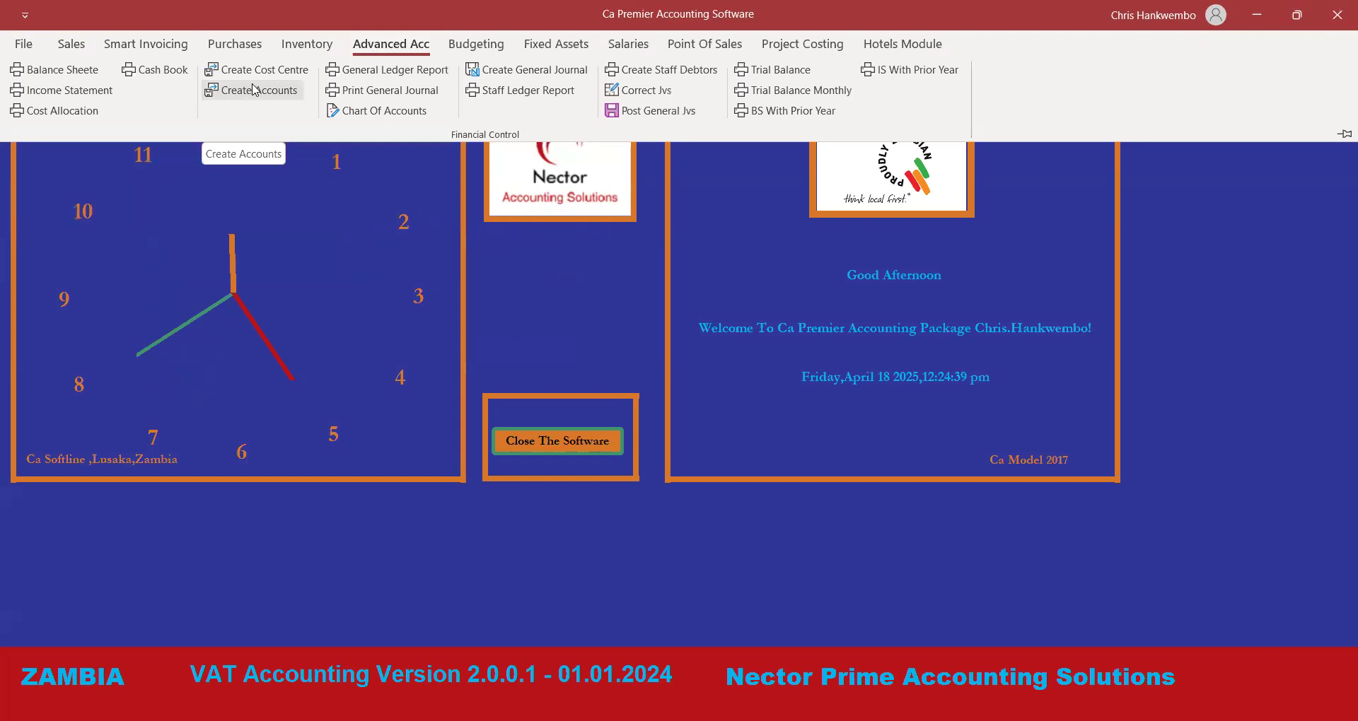
# Create account 500-90-0001 'Provision for Electricity' under special code 103 Expenses.
pyautogui.click(252, 99)
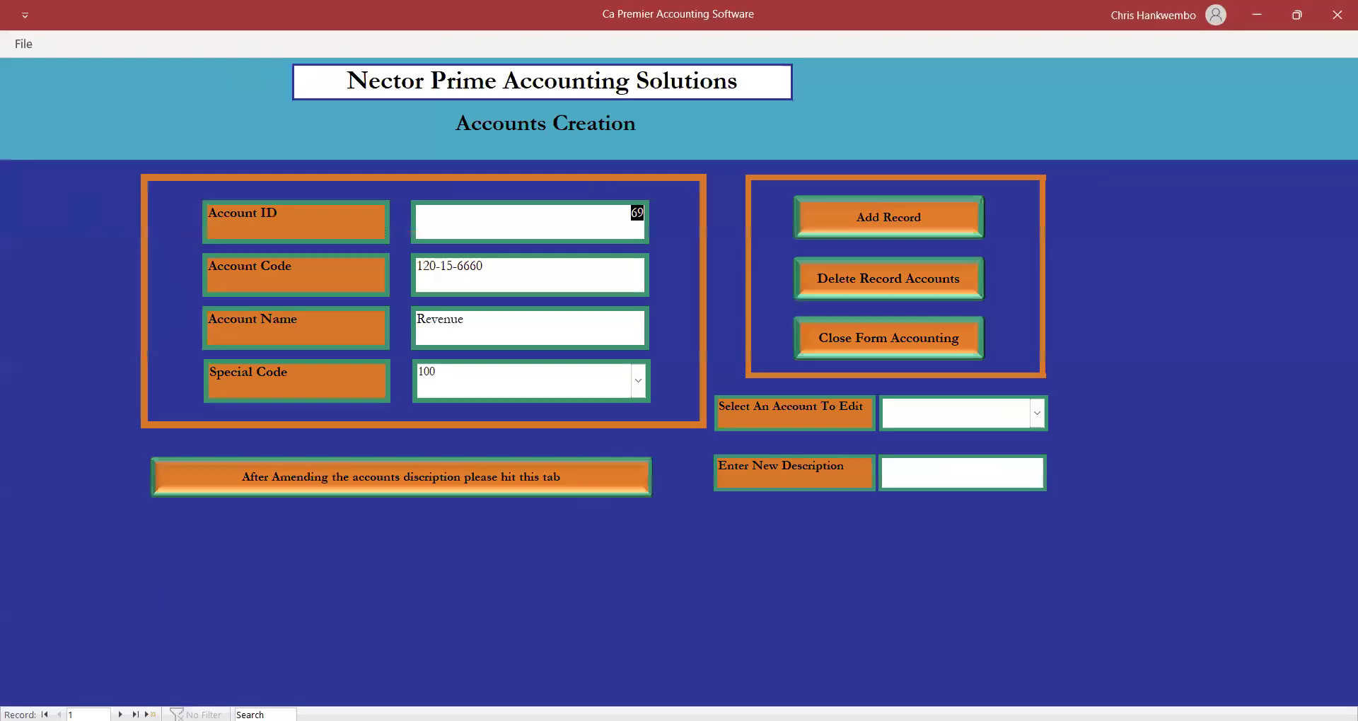
pyautogui.click(150, 714)
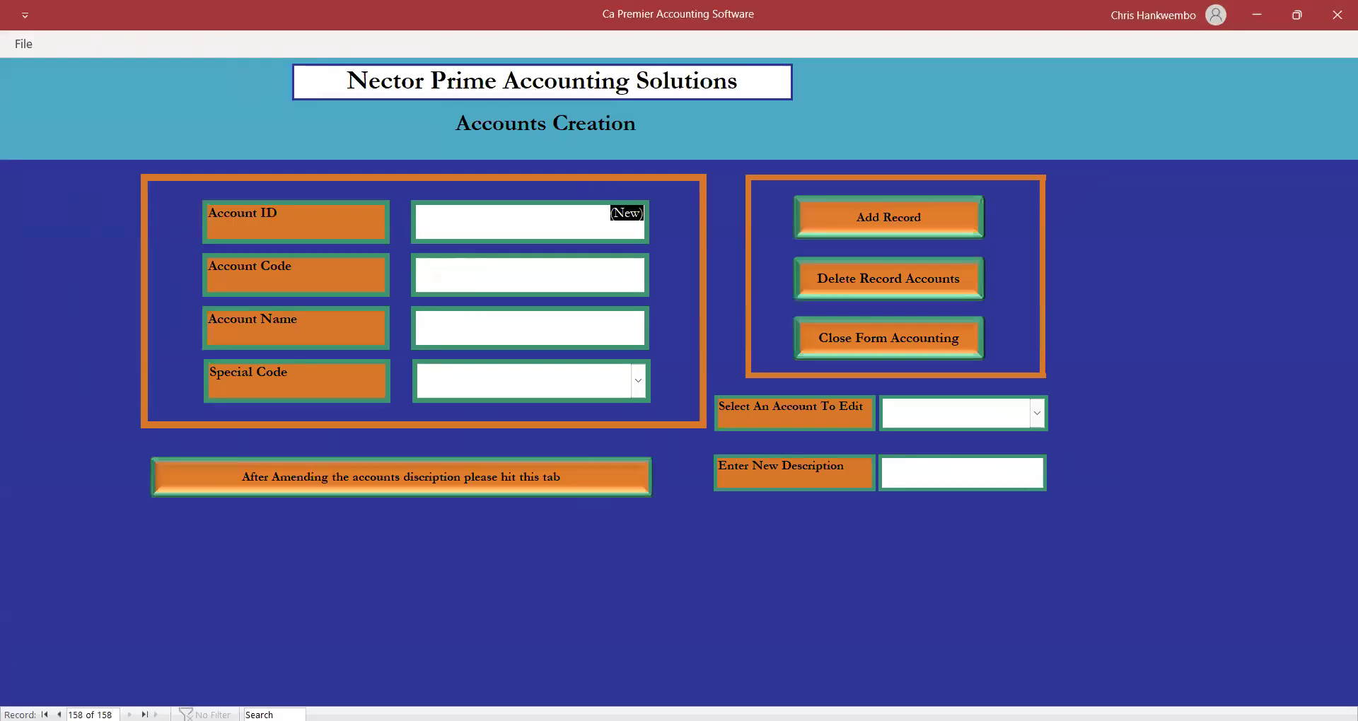
pyautogui.click(430, 275)
pyautogui.press('Left')
pyautogui.press('Left')
pyautogui.press('Left')
pyautogui.press('Left')
pyautogui.press('Left')
pyautogui.press('Left')
pyautogui.press('Left')
pyautogui.press('Left')
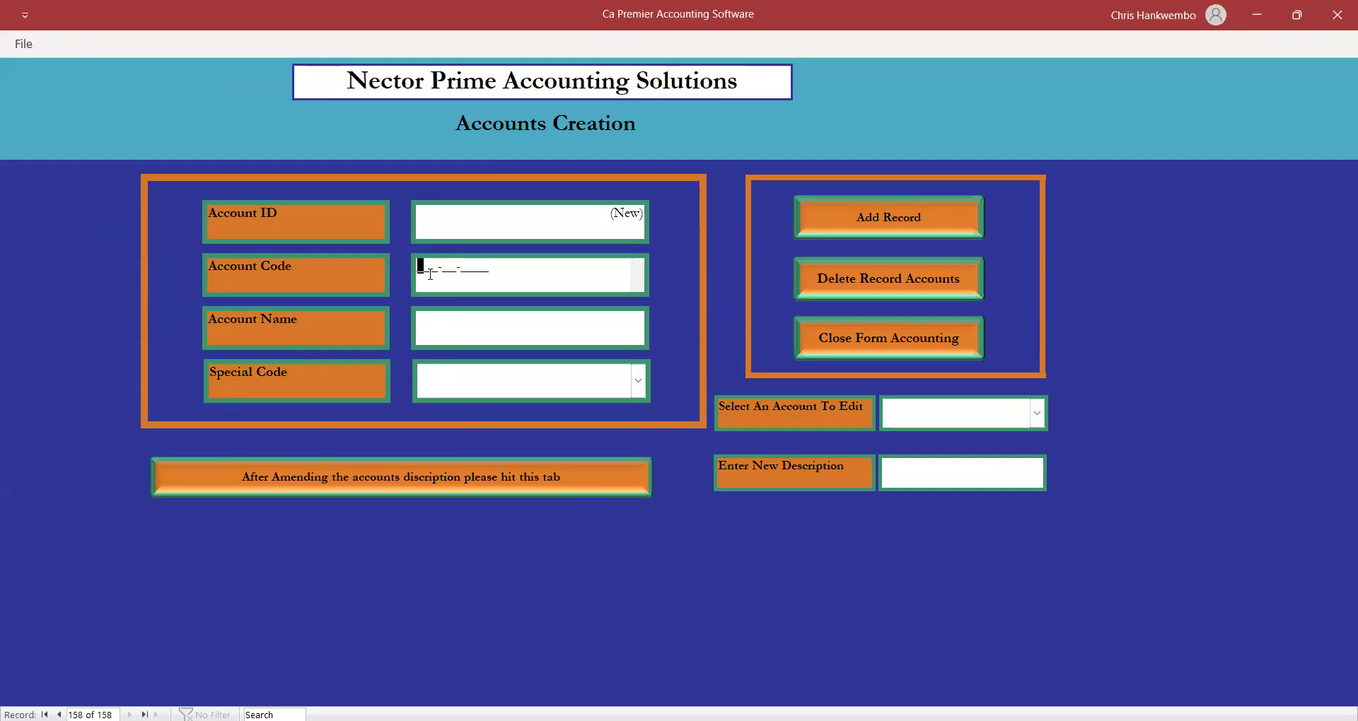
pyautogui.write('500-')
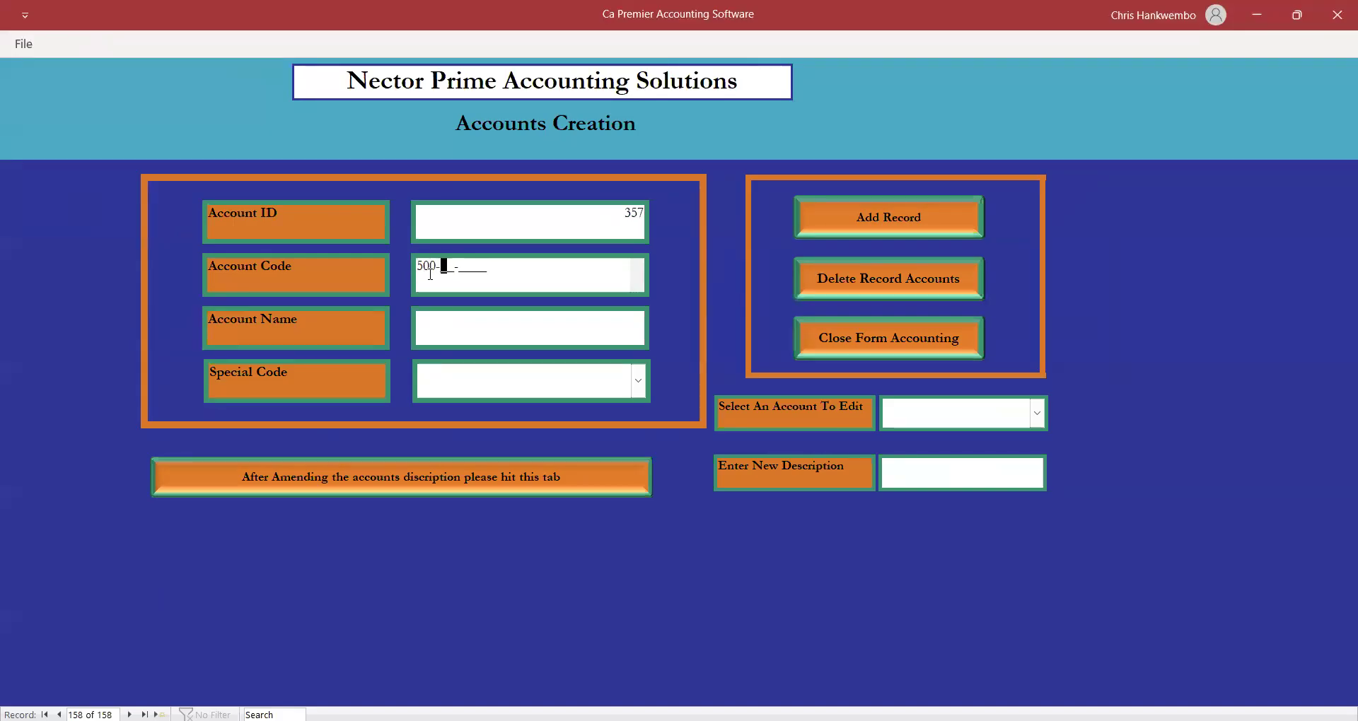
pyautogui.write('90-000')
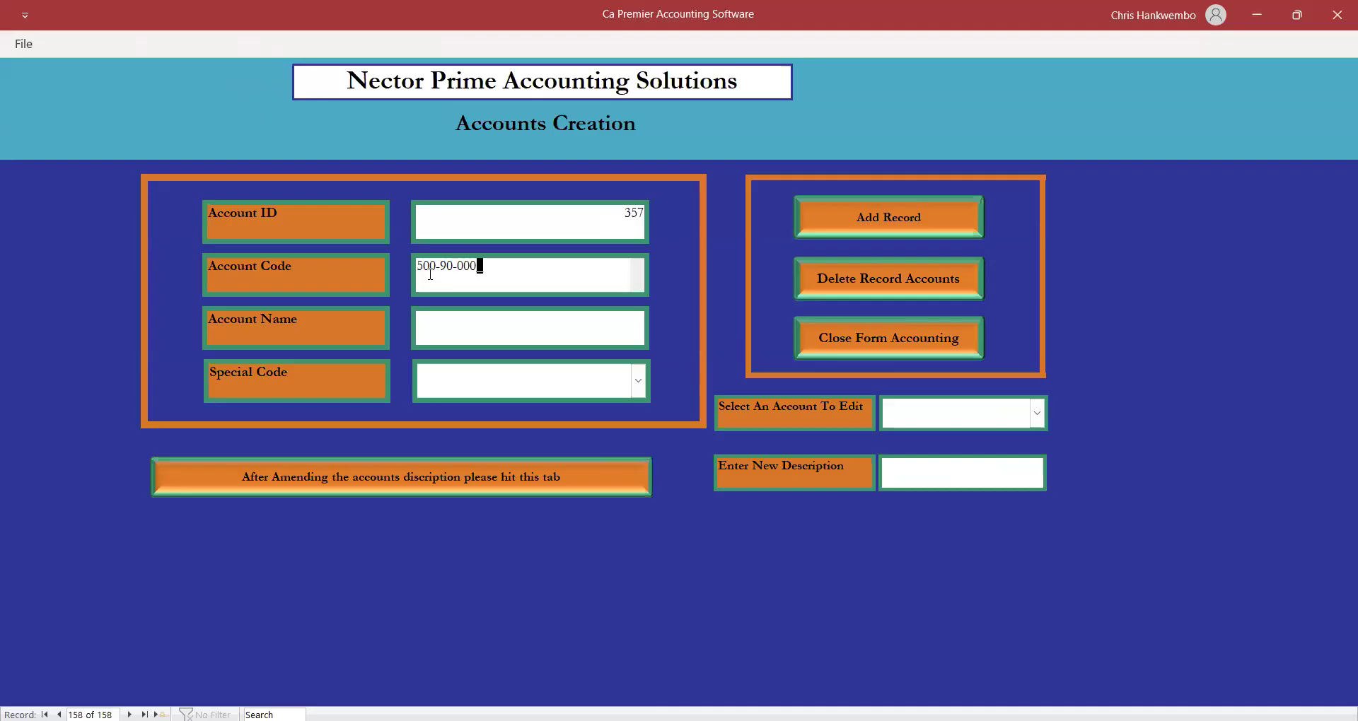
pyautogui.write('1')
pyautogui.press('Tab')
pyautogui.write('P')
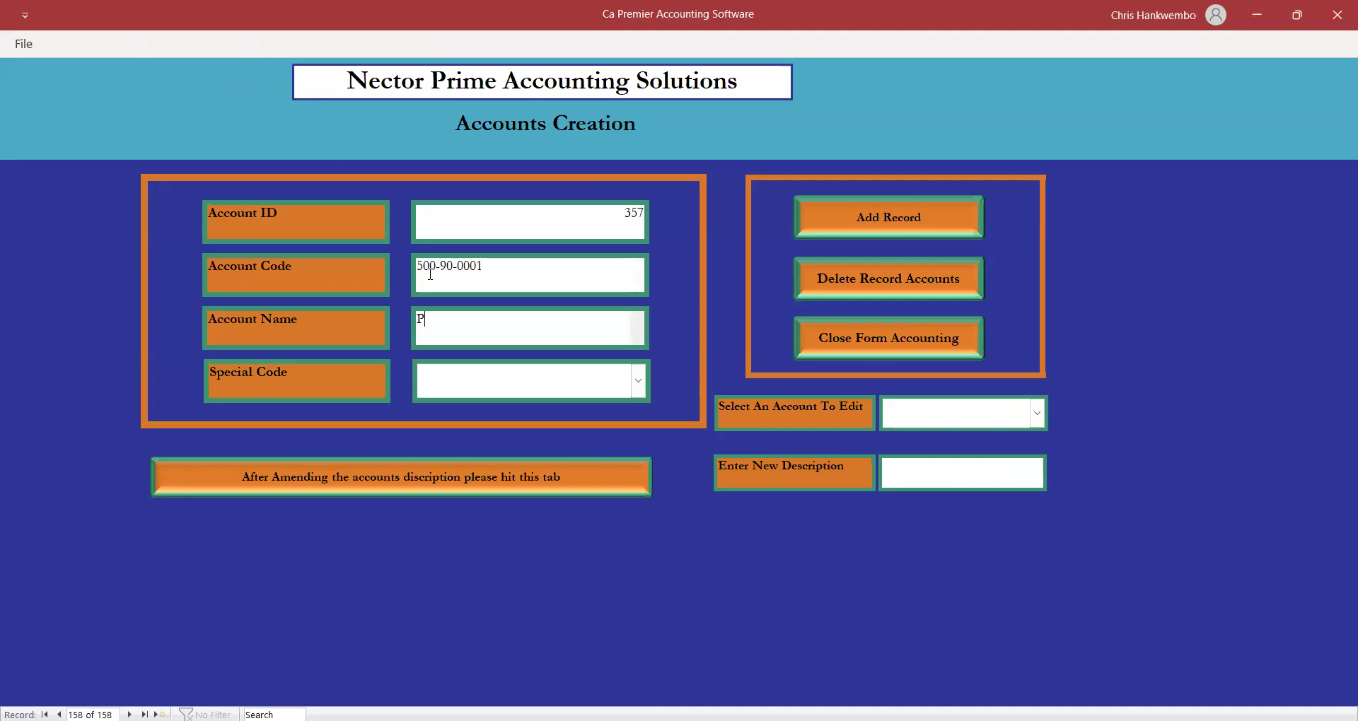
pyautogui.write('rovision for Electricity')
pyautogui.click(638, 382)
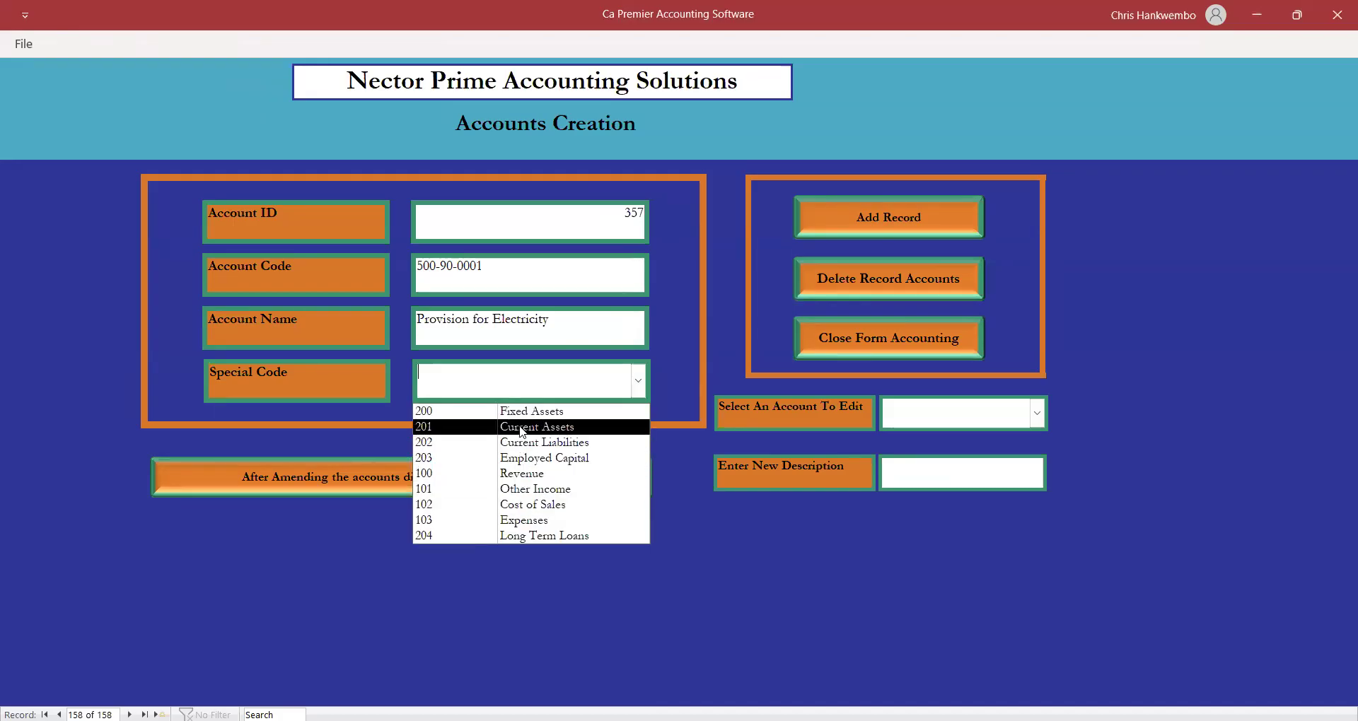
pyautogui.click(532, 521)
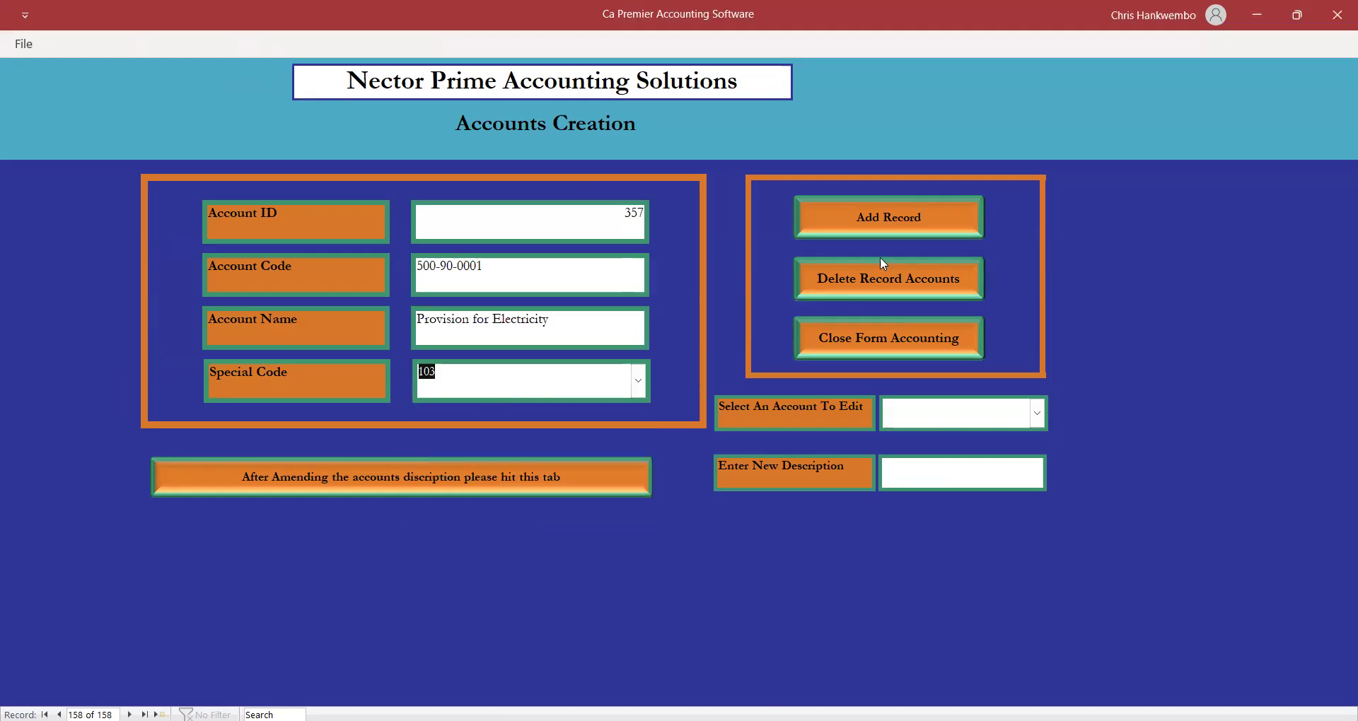
pyautogui.click(863, 223)
pyautogui.click(428, 273)
# Add account 500-90-0002 'Provision for water' as 103 Expenses, then close the accounts form.
pyautogui.press('Left')
pyautogui.write('500-90')
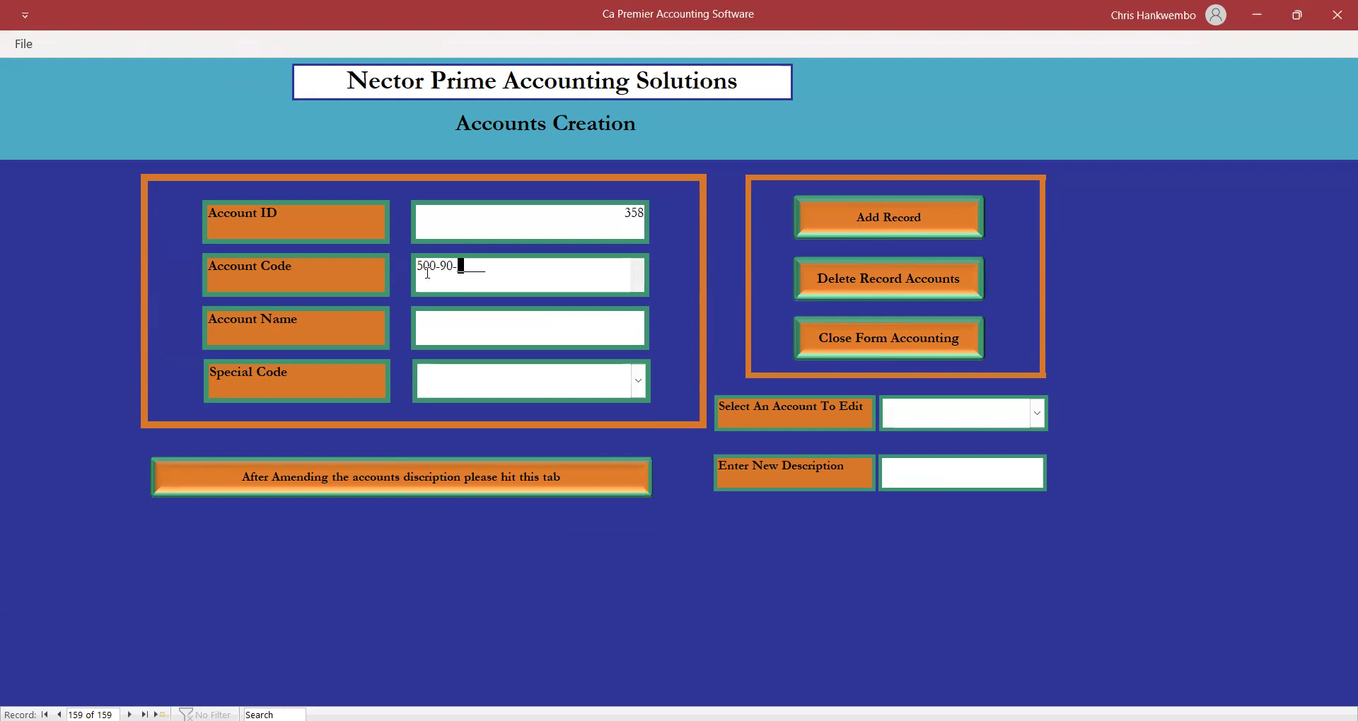
pyautogui.write('0002')
pyautogui.press('Tab')
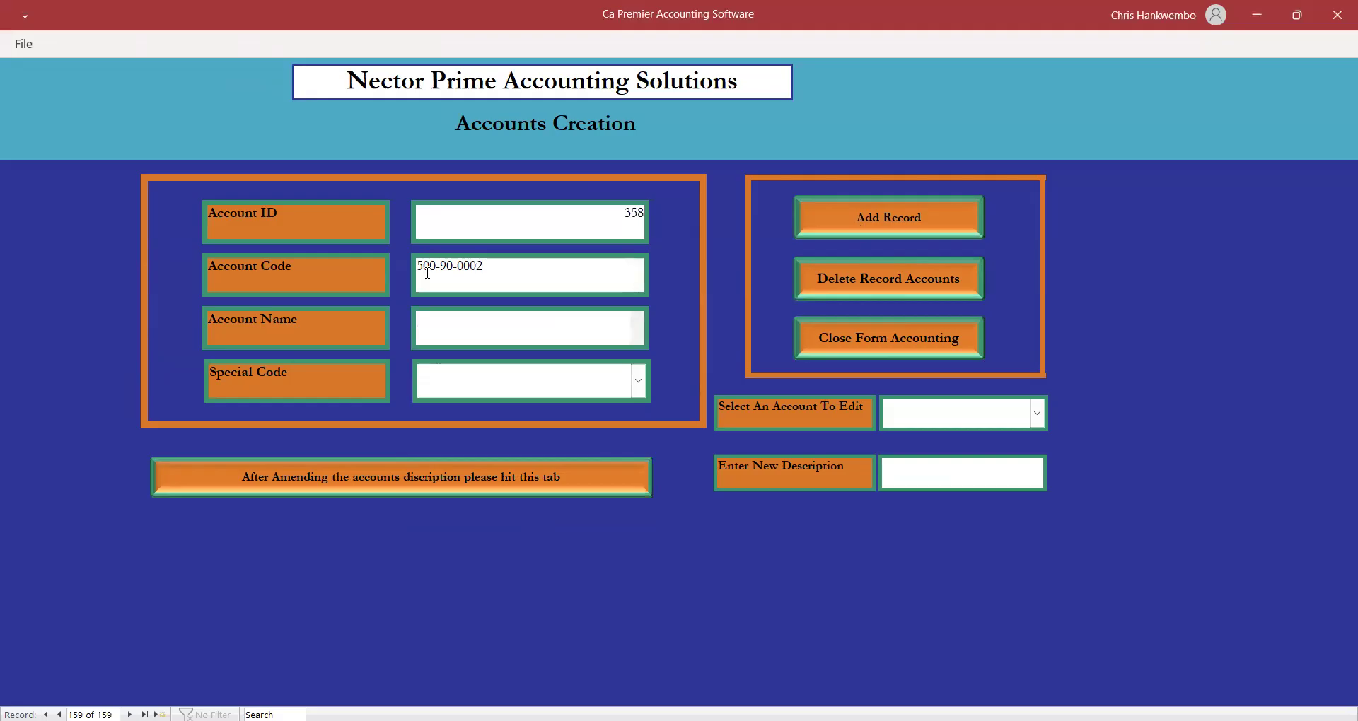
pyautogui.write('Provision for water')
pyautogui.click(638, 381)
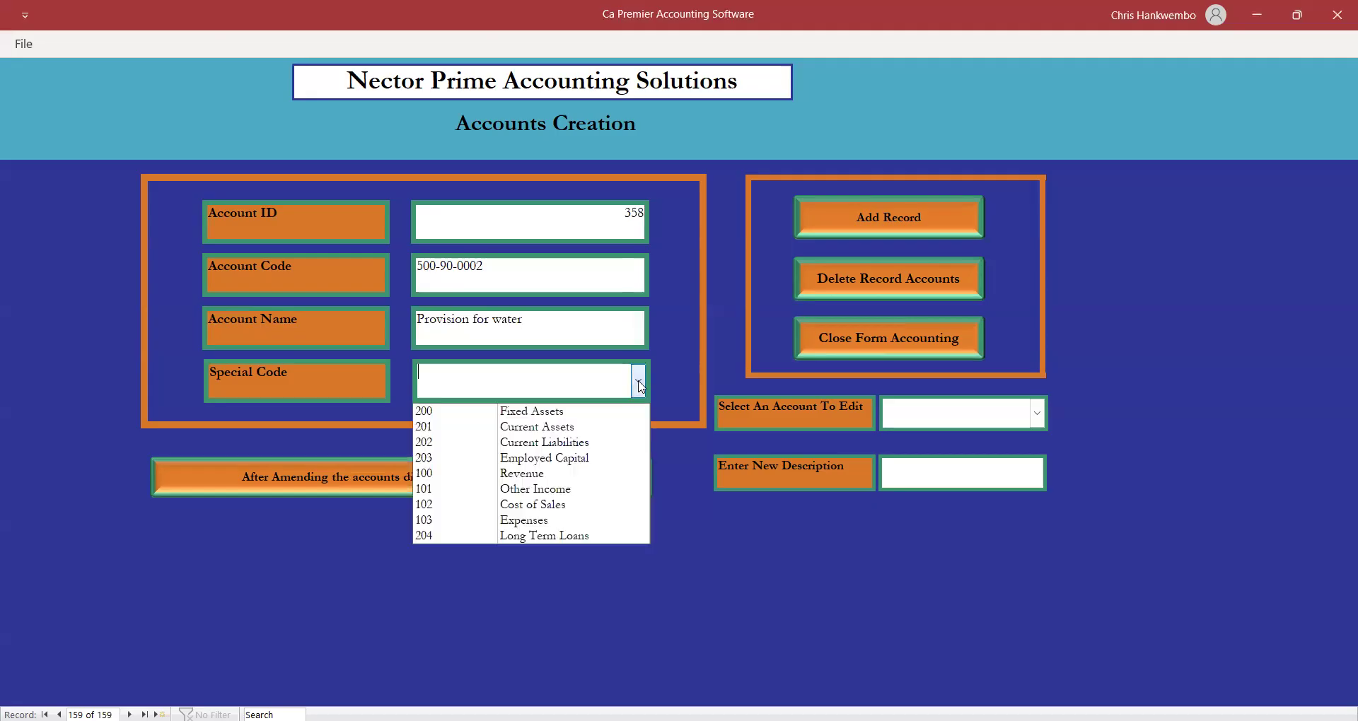
pyautogui.click(531, 521)
pyautogui.click(881, 213)
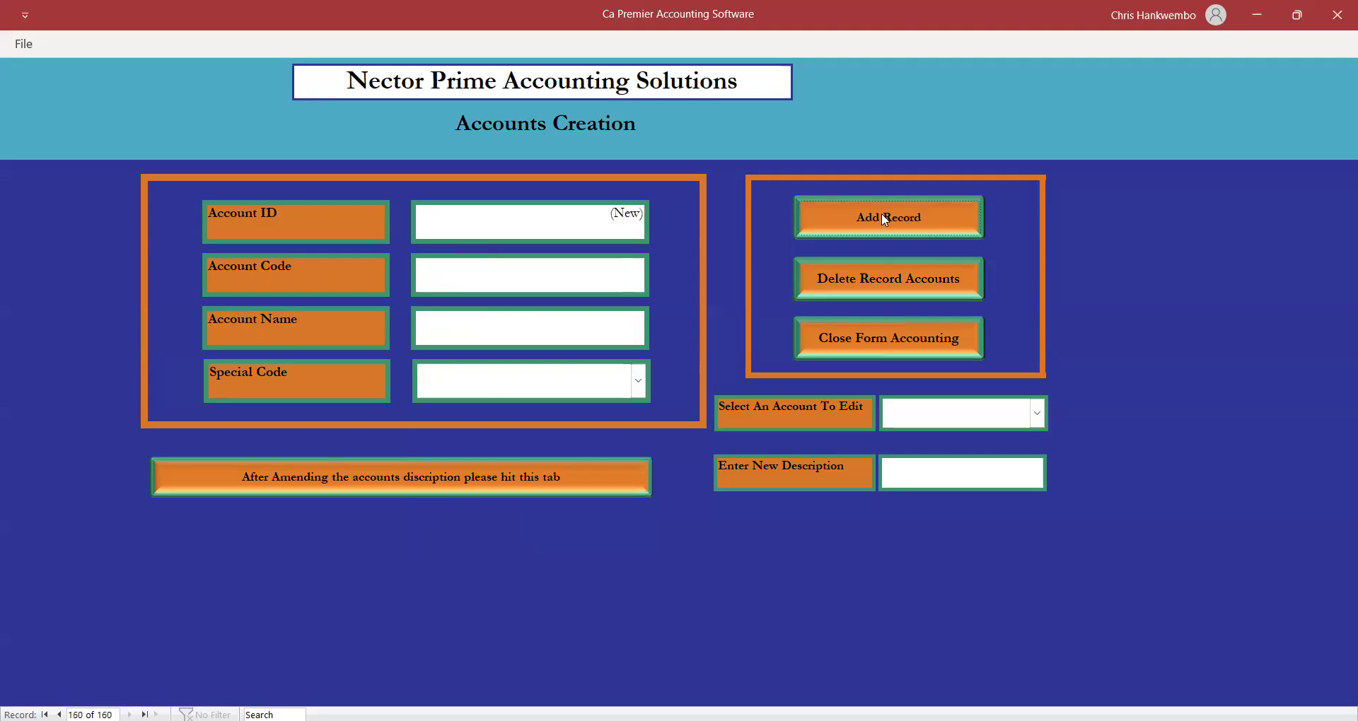
pyautogui.click(851, 337)
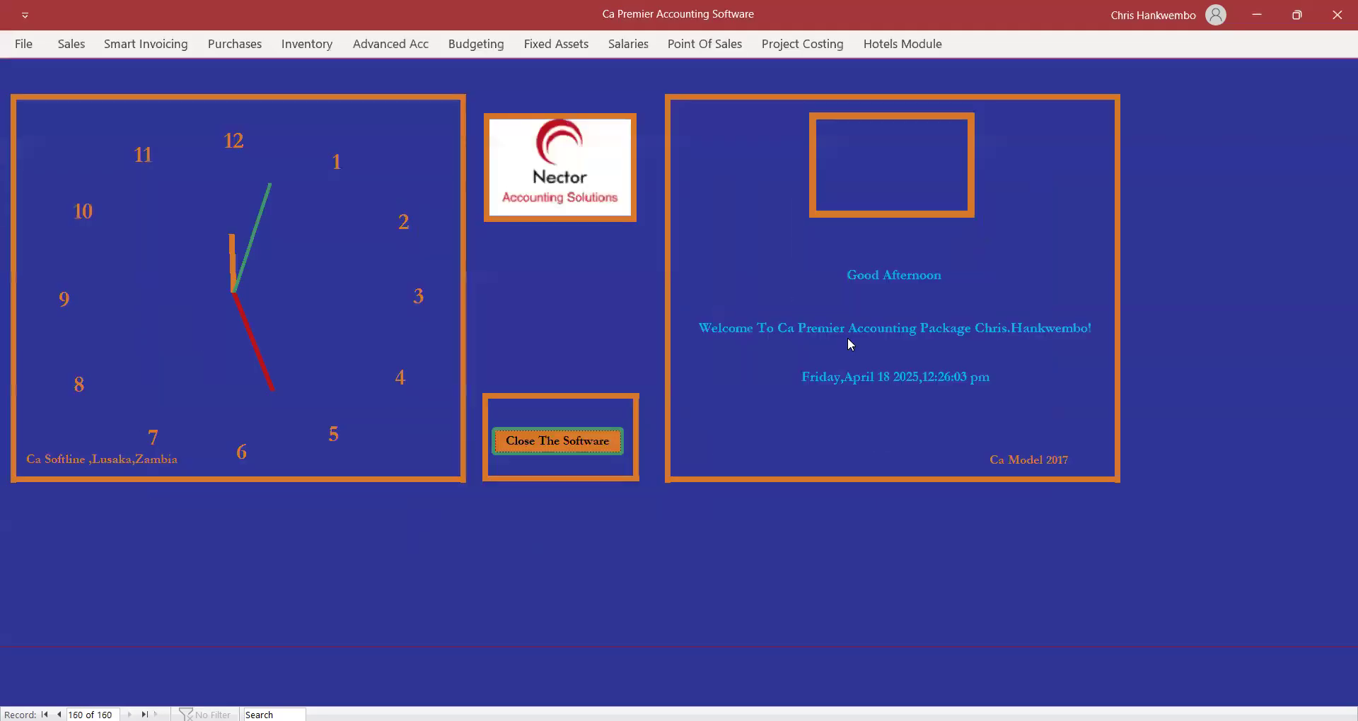
# Start a new general journal dated 18/04/2025 with reference 'Opening Balances'.
pyautogui.click(383, 48)
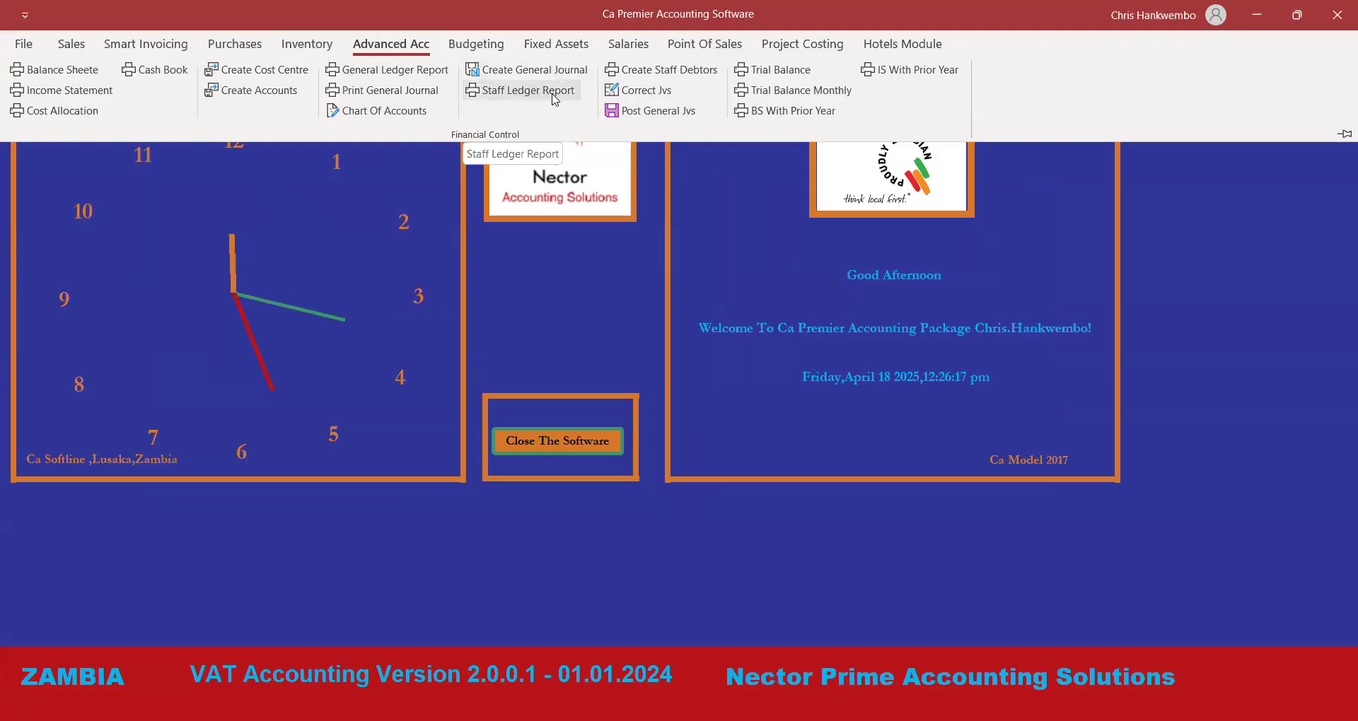
pyautogui.click(506, 72)
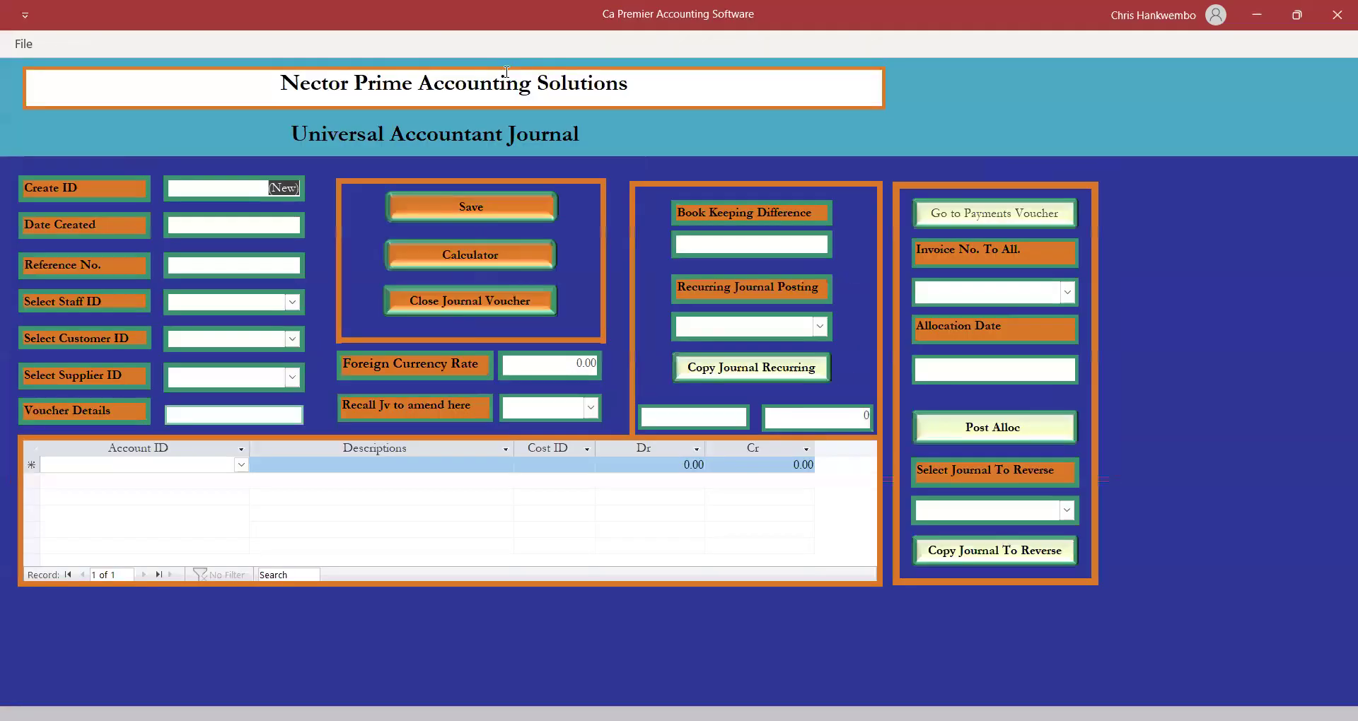
pyautogui.click(261, 227)
pyautogui.click(313, 223)
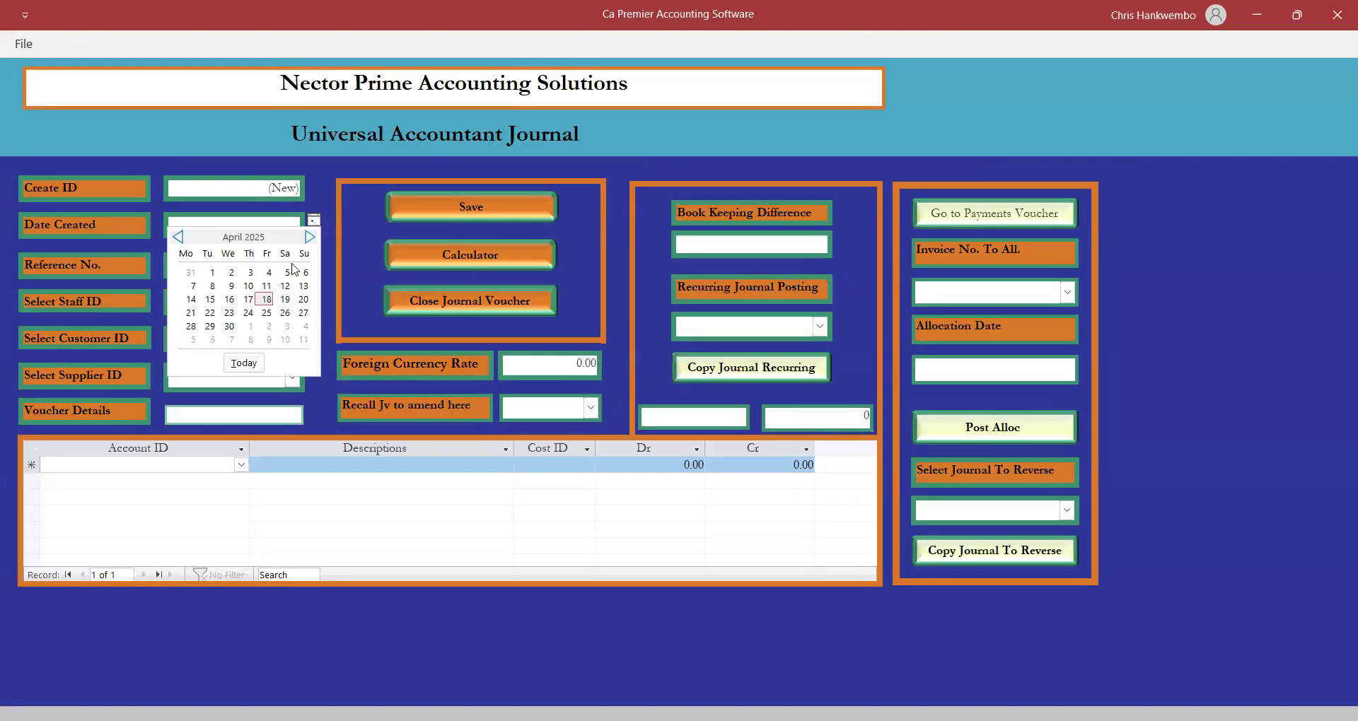
pyautogui.click(267, 300)
pyautogui.click(223, 261)
pyautogui.write('Op')
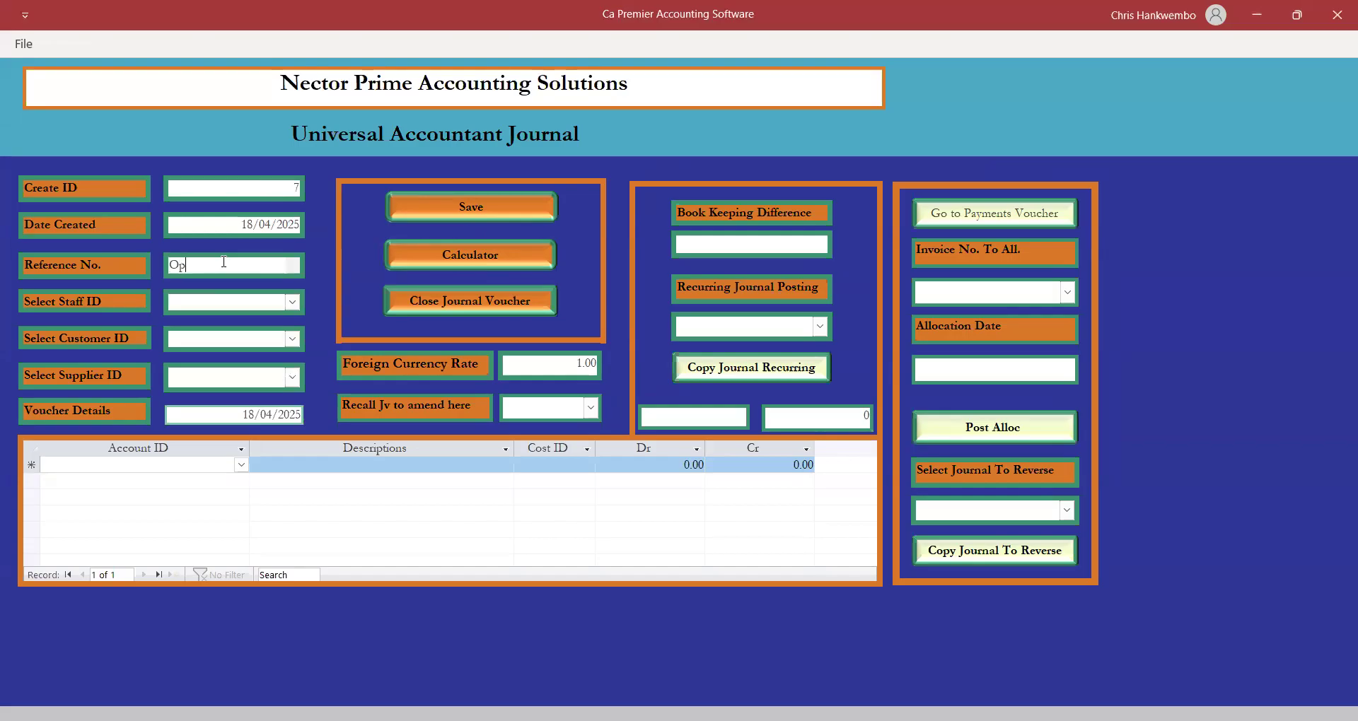
pyautogui.write('ening Balances')
# Leave the customer and supplier IDs empty and open the first line's account list.
pyautogui.click(292, 340)
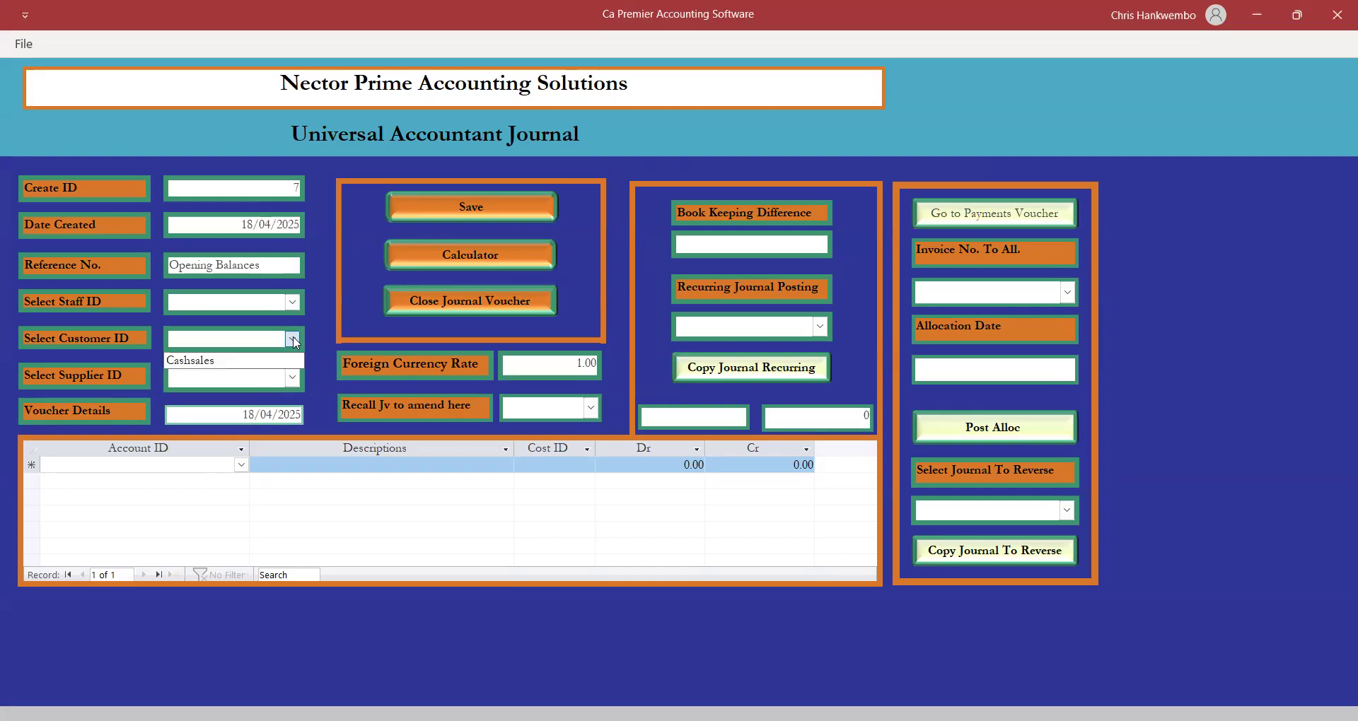
pyautogui.click(309, 371)
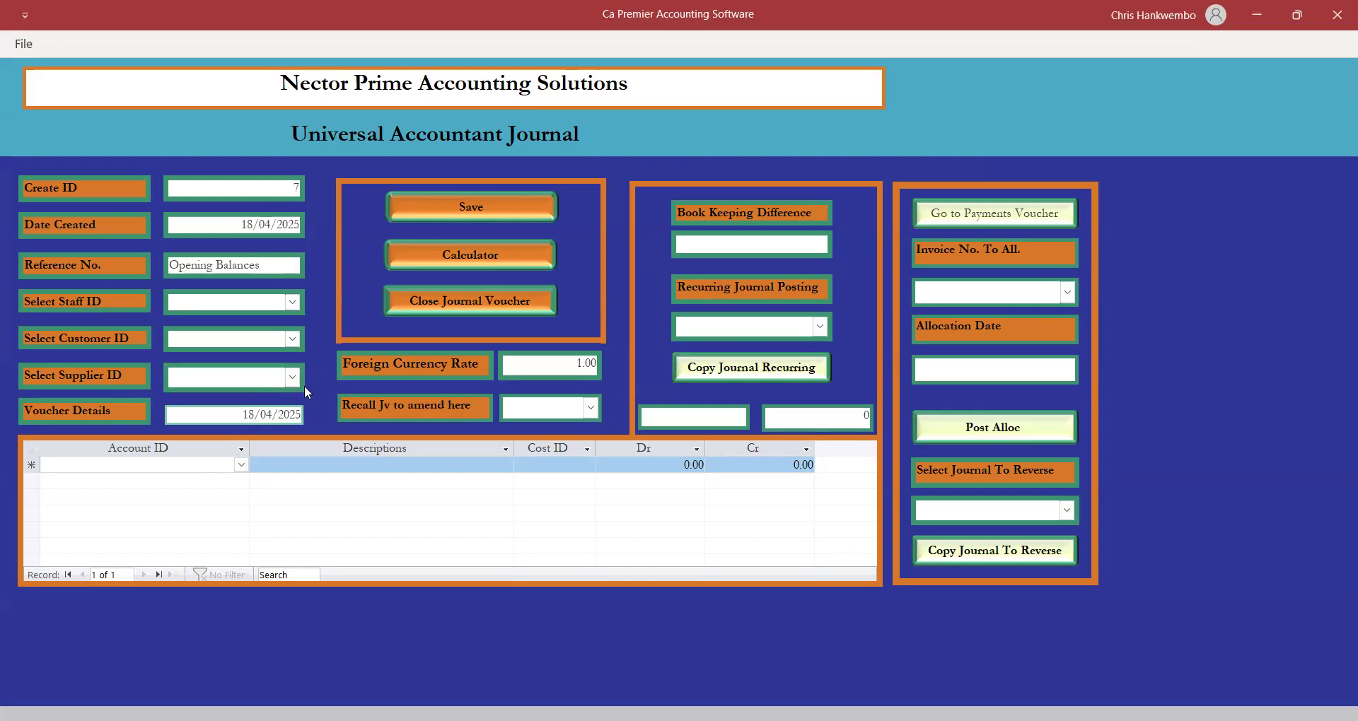
pyautogui.click(292, 377)
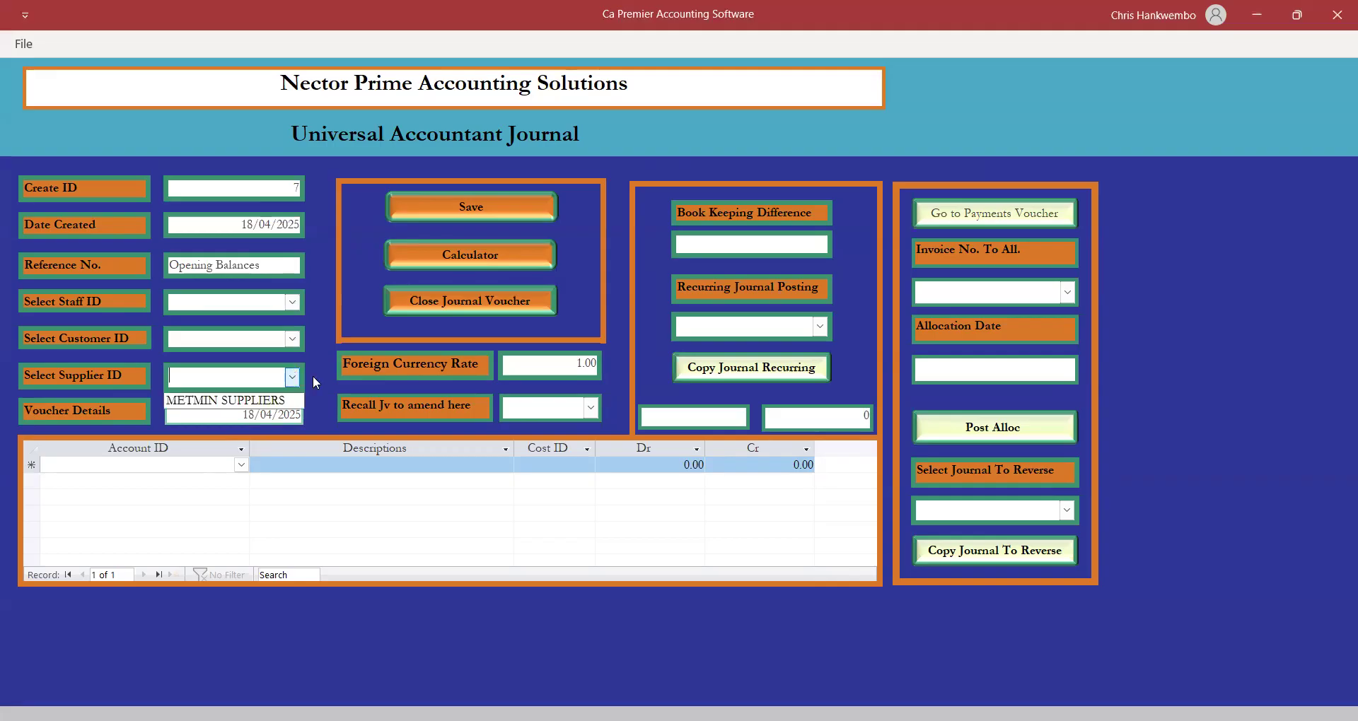
pyautogui.click(319, 381)
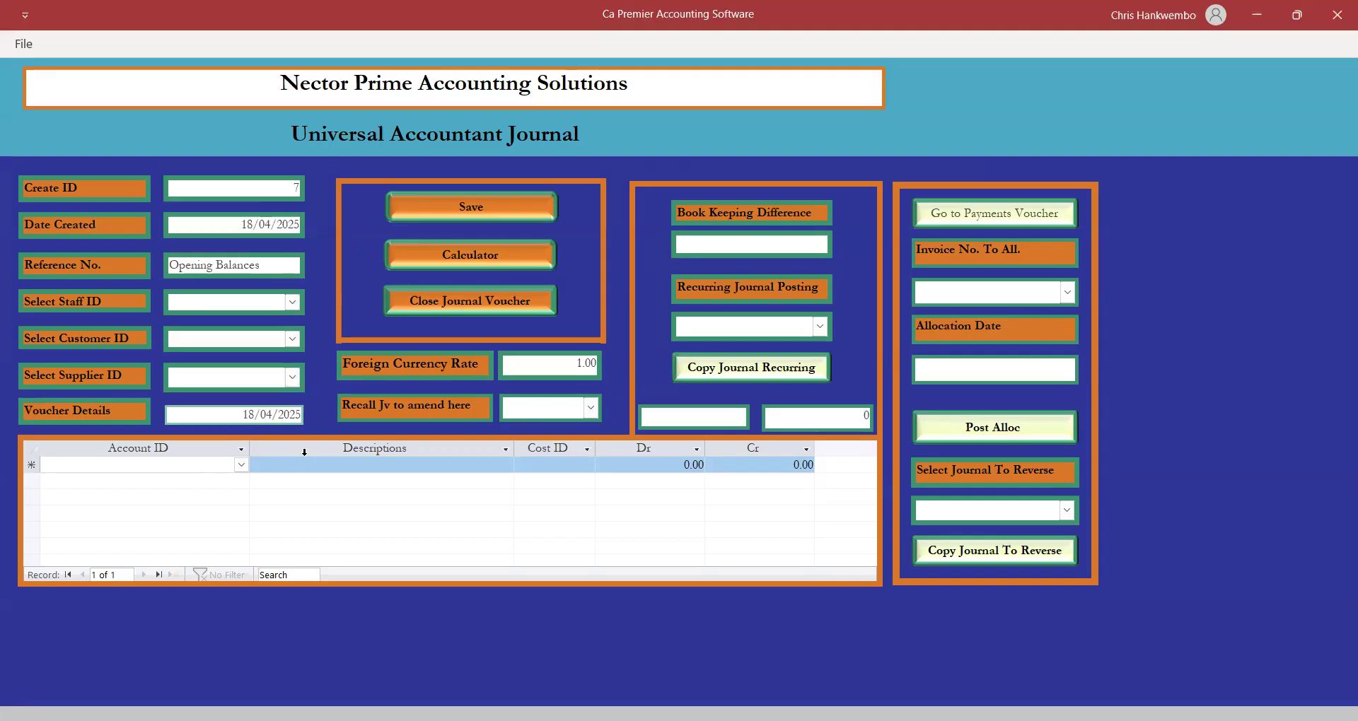
pyautogui.click(171, 468)
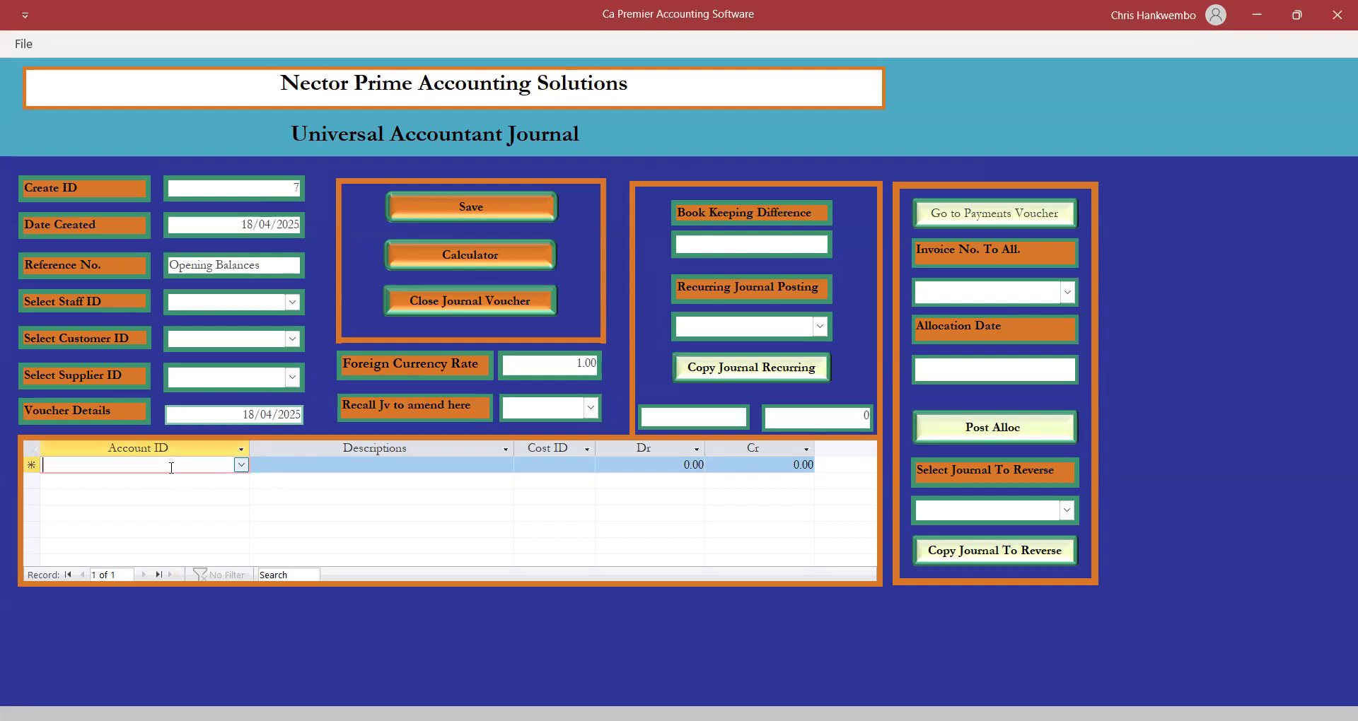
pyautogui.click(241, 467)
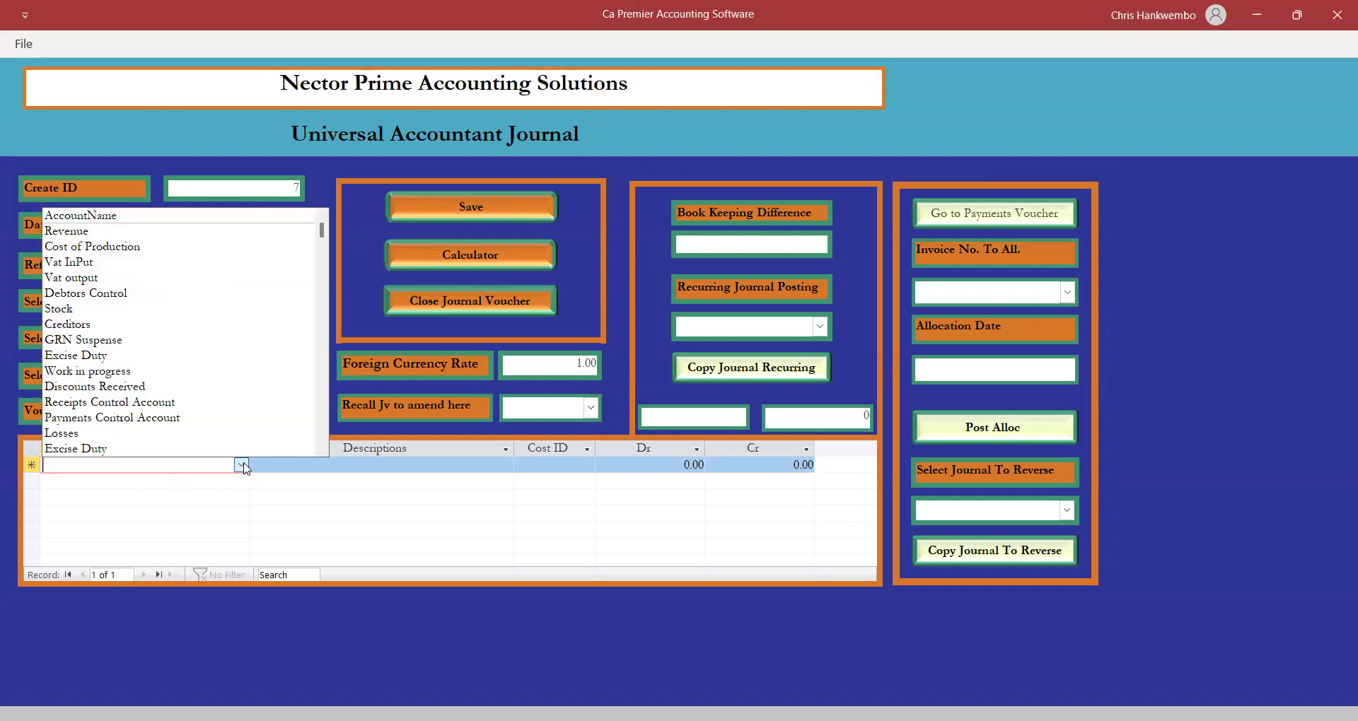
# Credit Share Capital 20,000 with the description 'Opening Balance'.
pyautogui.write('share Capital')
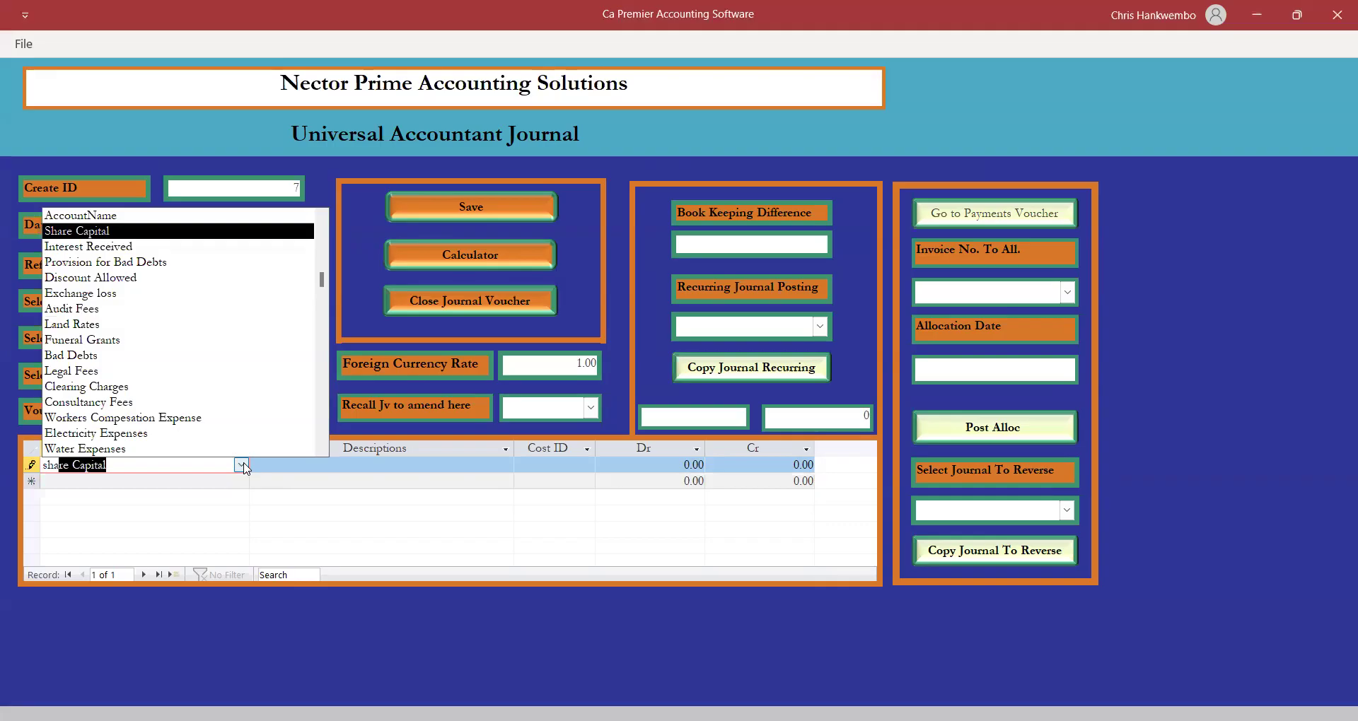
pyautogui.press('Tab')
pyautogui.write('Ope')
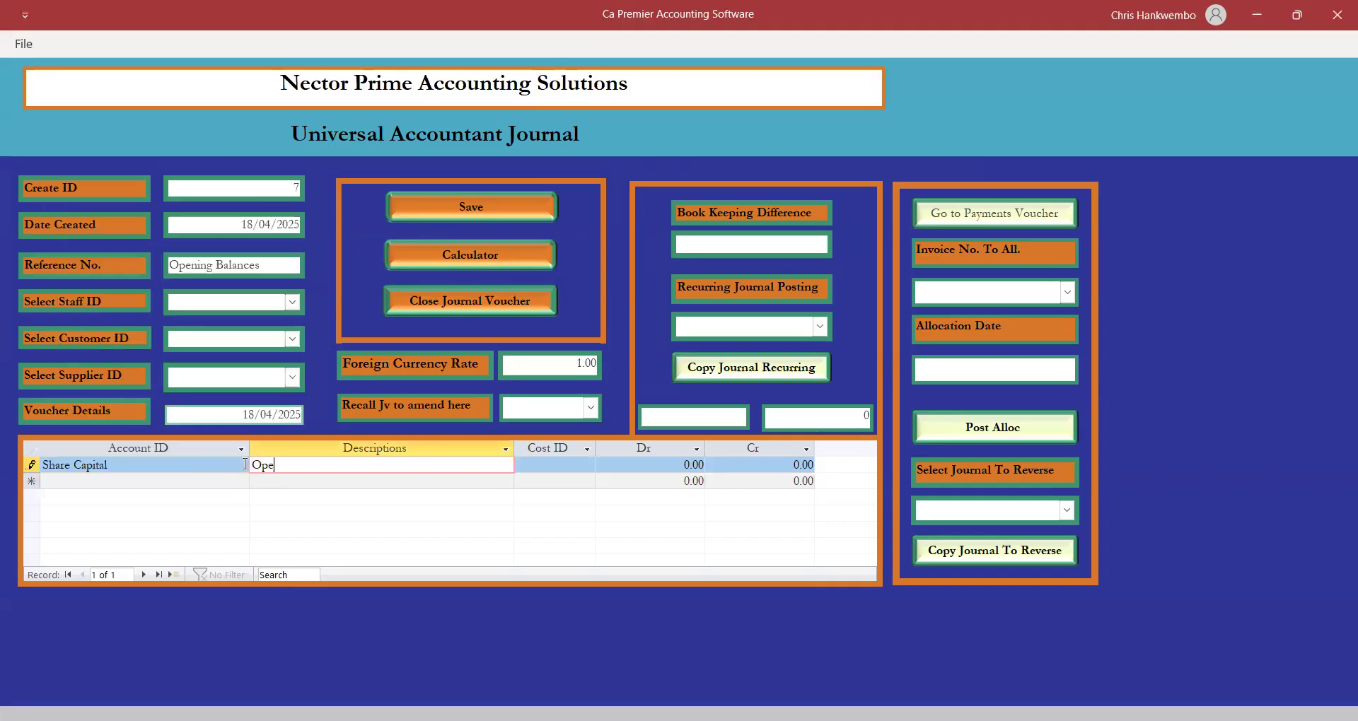
pyautogui.write('ning Balance')
pyautogui.press('Tab')
pyautogui.press('Tab')
pyautogui.press('Tab')
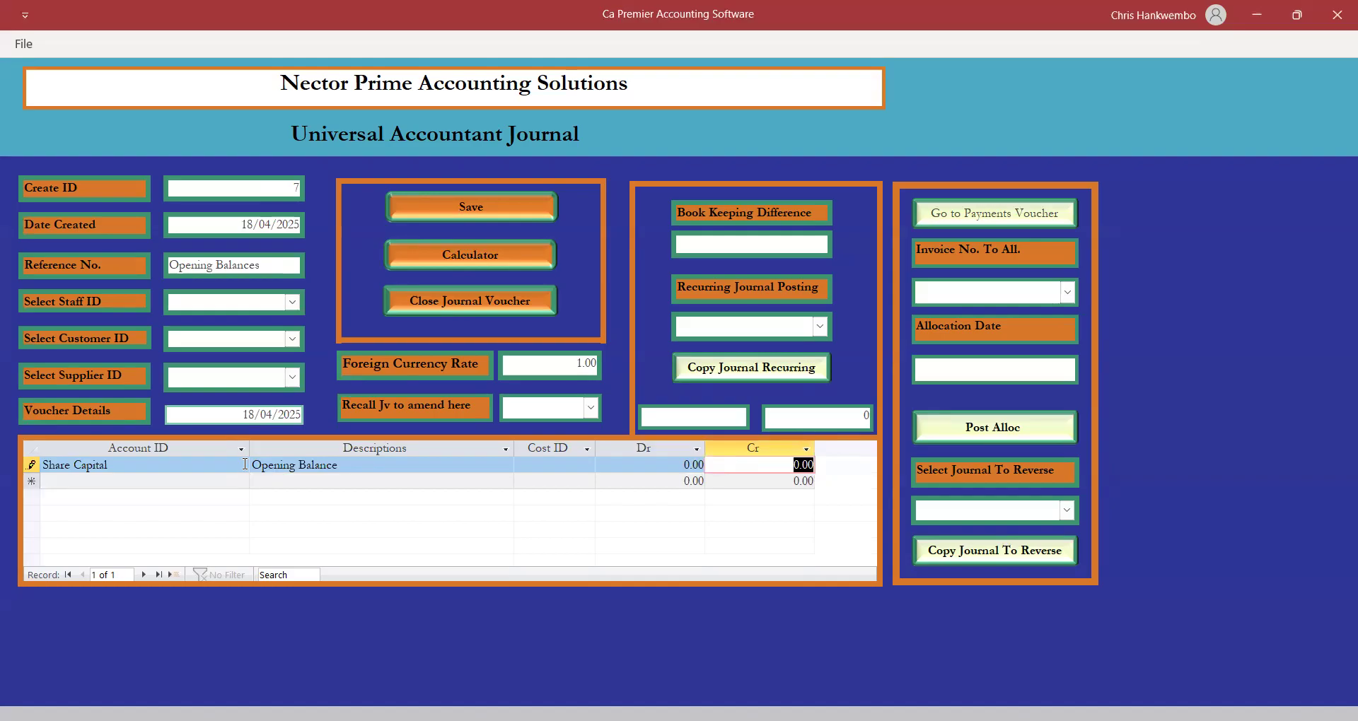
pyautogui.write('20000')
pyautogui.press('Tab')
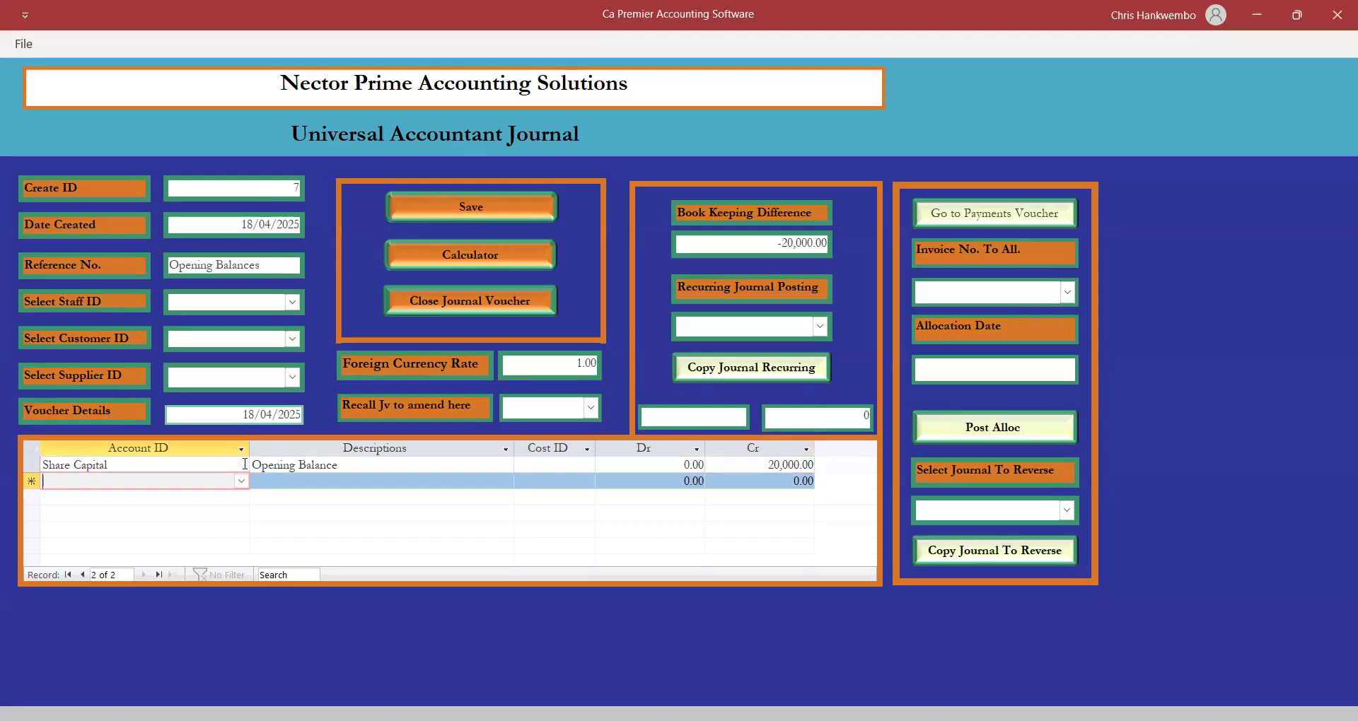
# Debit Reserves & Surplus 20,000 with 'Opening Balance', then save and close the journal.
pyautogui.write('reserves & Surplus')
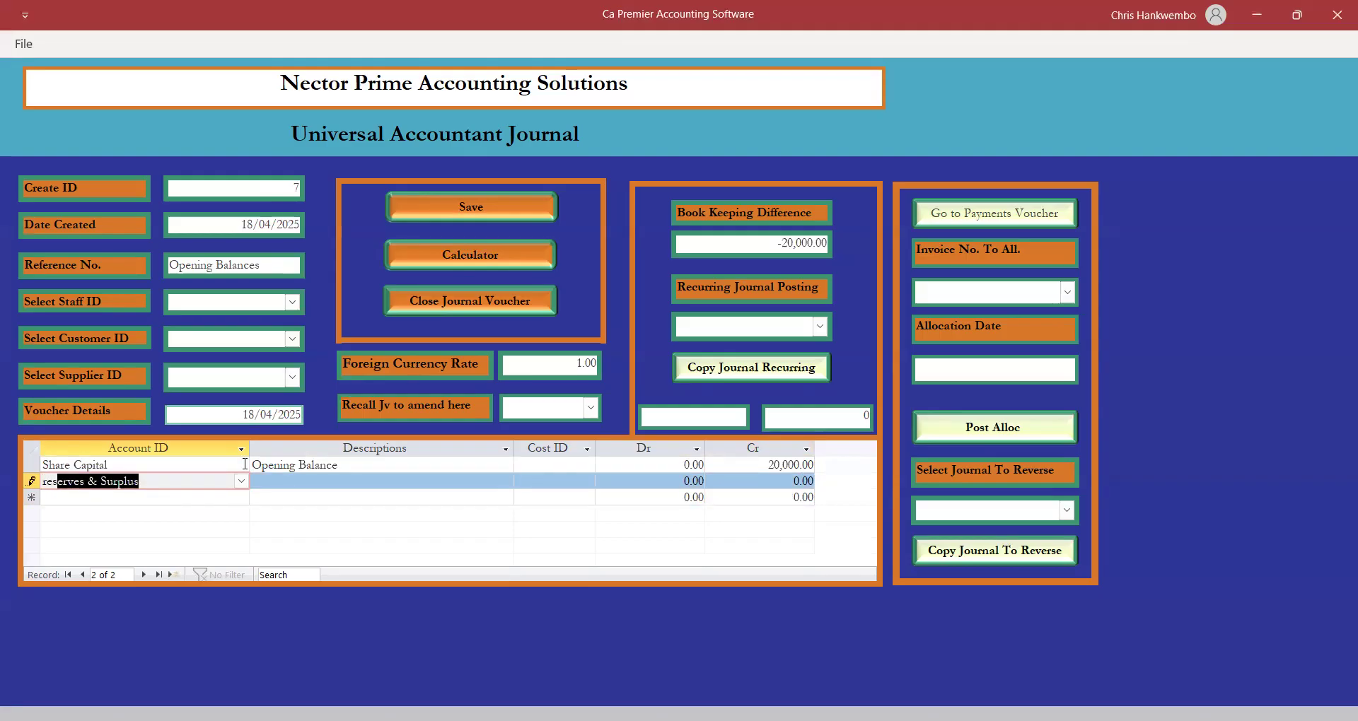
pyautogui.press('Tab')
pyautogui.write('O')
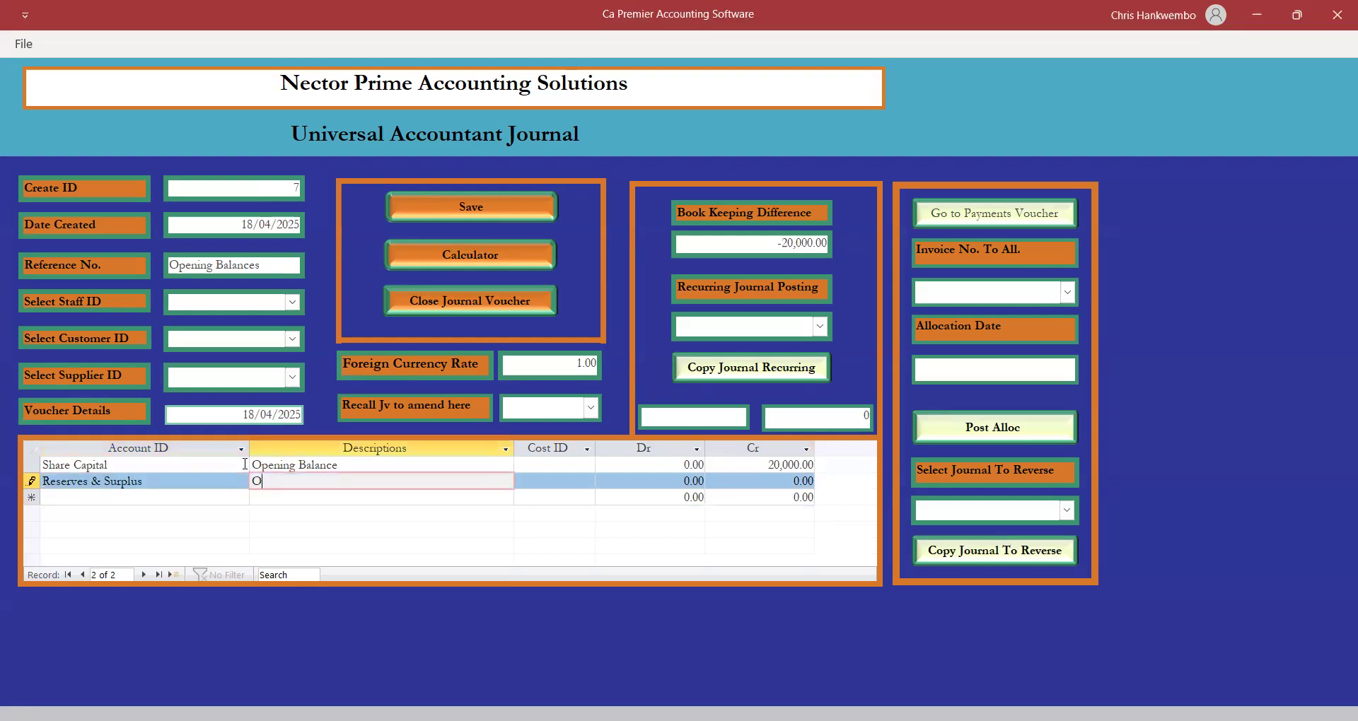
pyautogui.write('pening Balance')
pyautogui.press('Tab')
pyautogui.press('Tab')
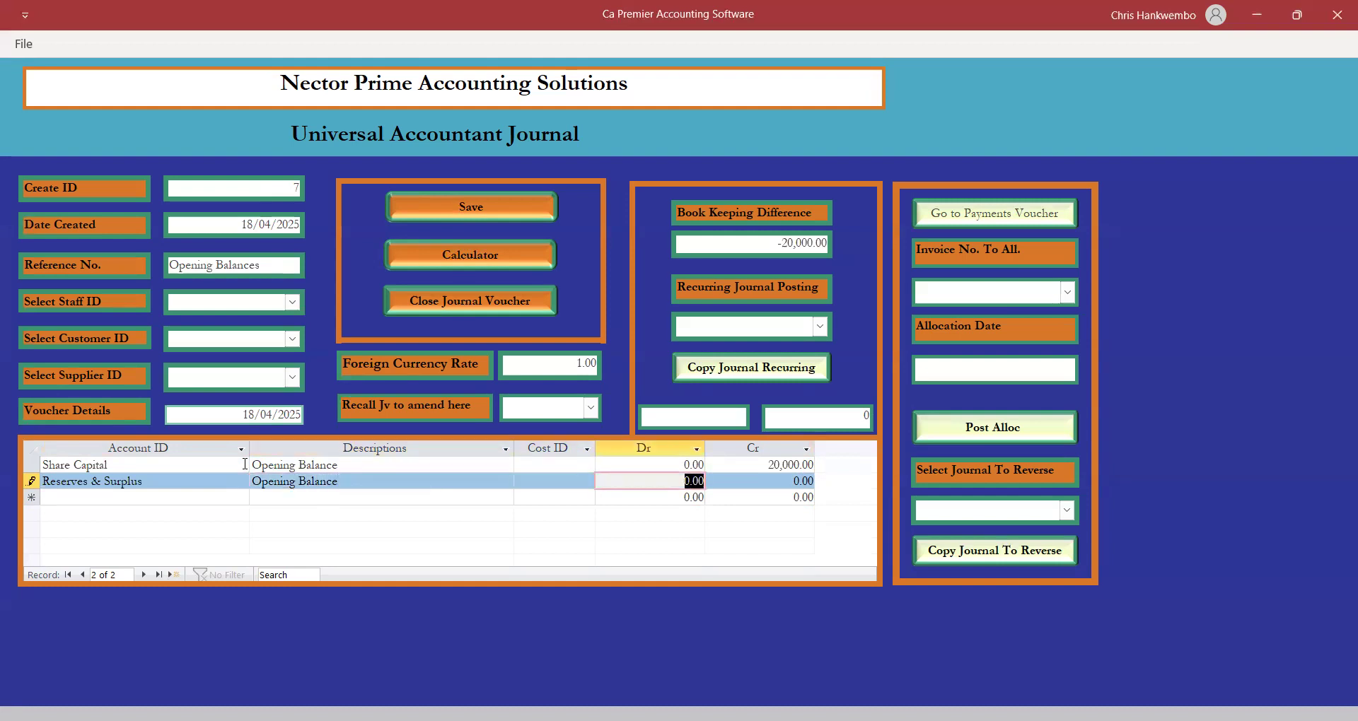
pyautogui.write('20000')
pyautogui.press('Tab')
pyautogui.press('Tab')
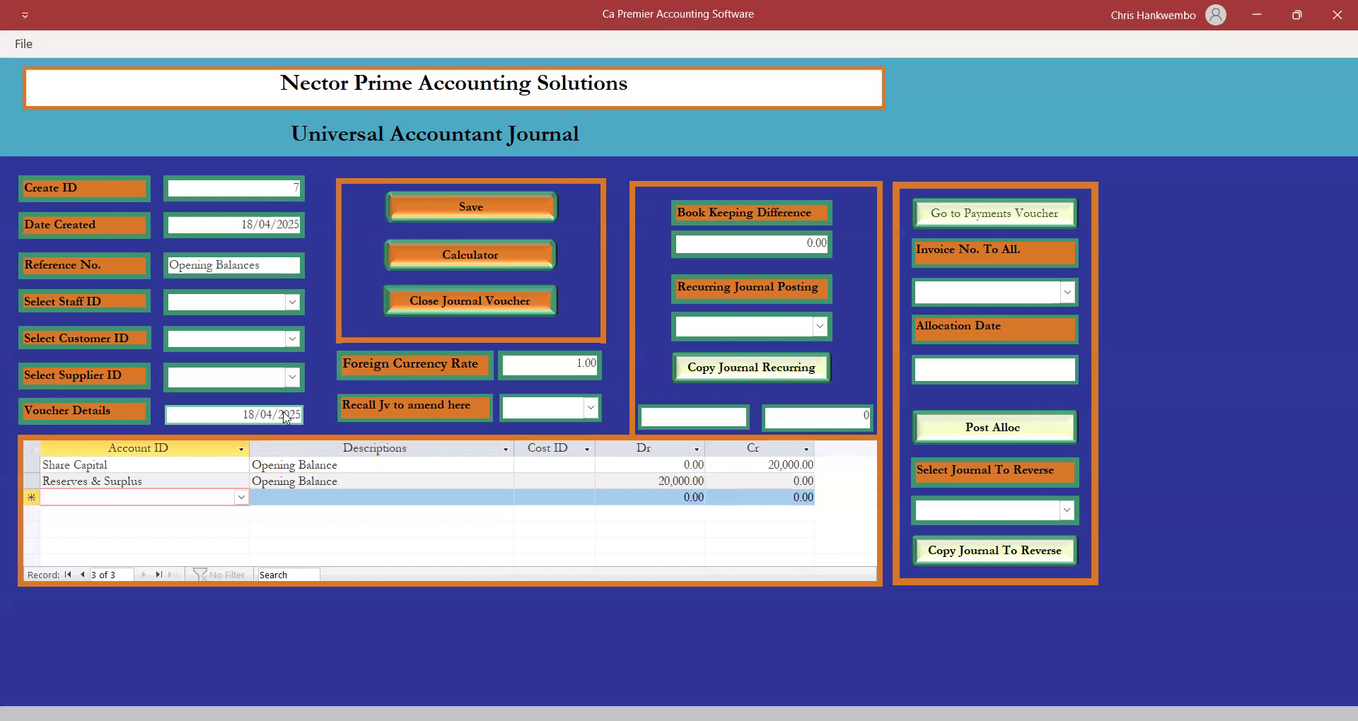
pyautogui.click(468, 211)
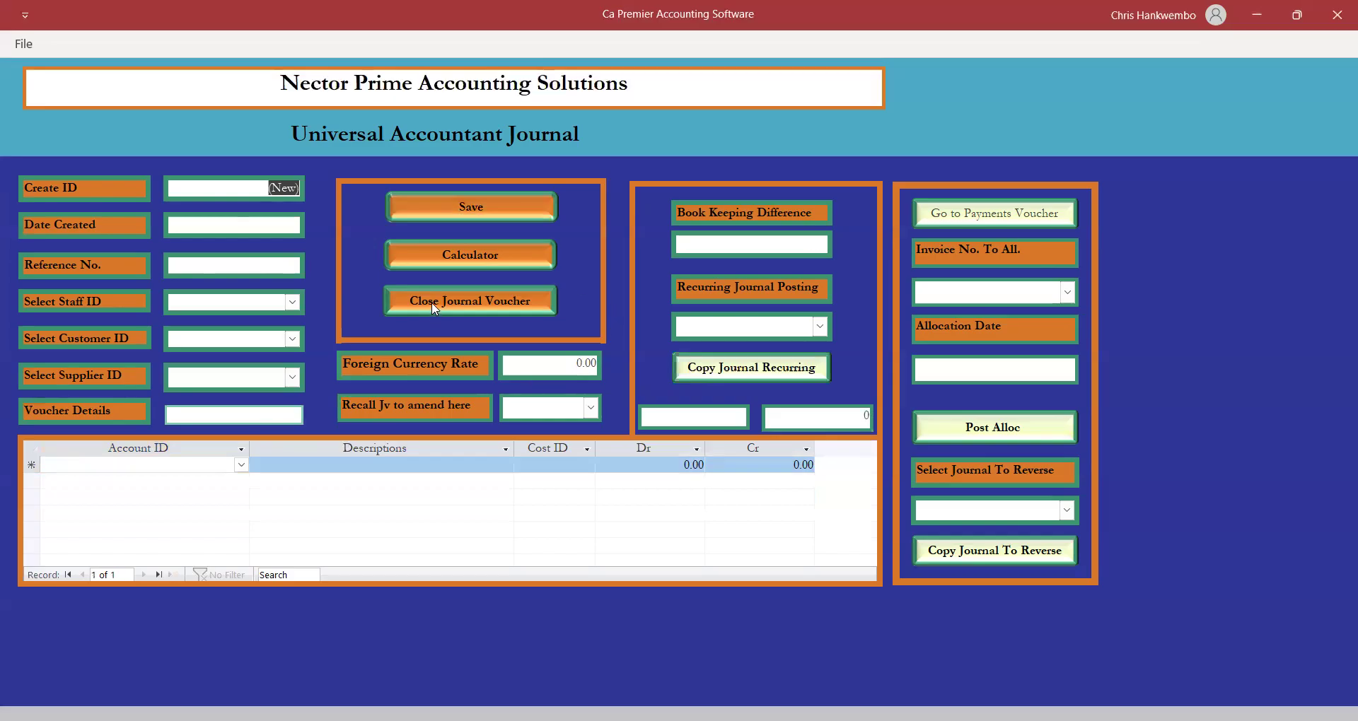
pyautogui.click(435, 303)
# Preview the Journal Voucher report for journal 7 from 18/04/2025 to 18/04/2025.
pyautogui.click(379, 47)
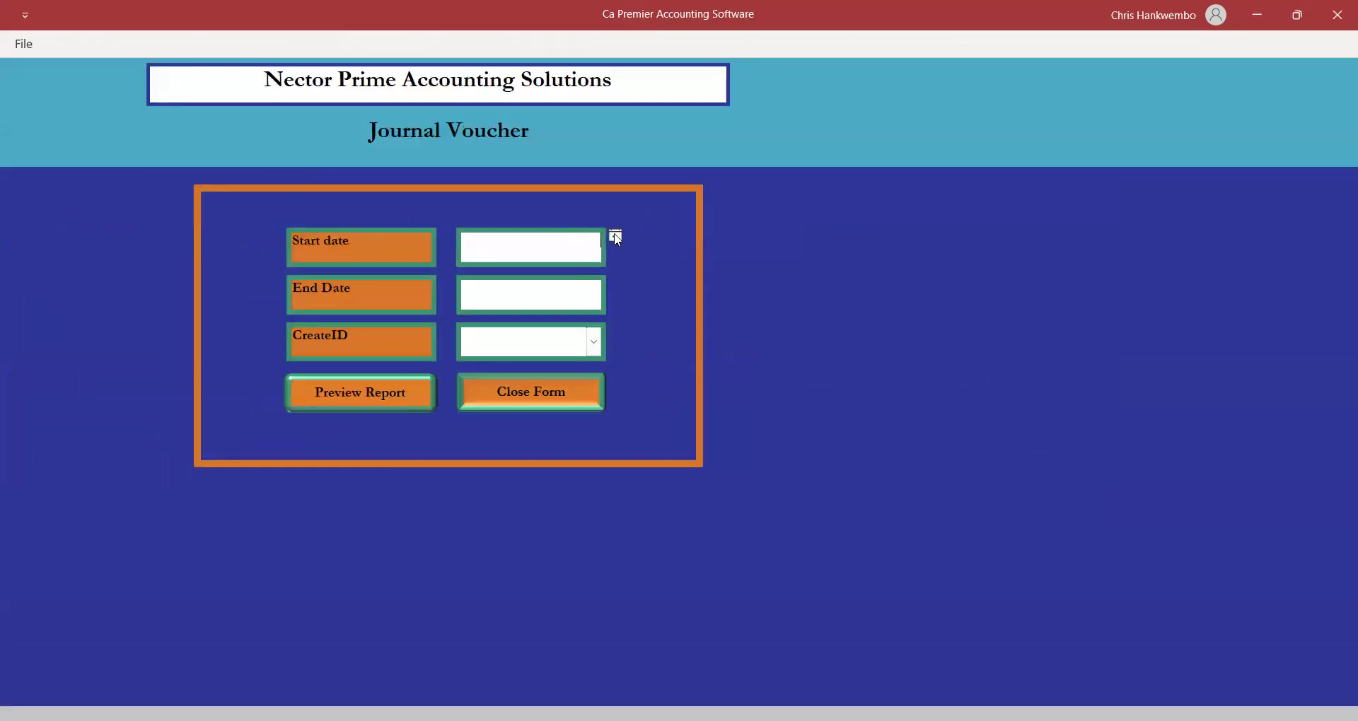
pyautogui.click(616, 237)
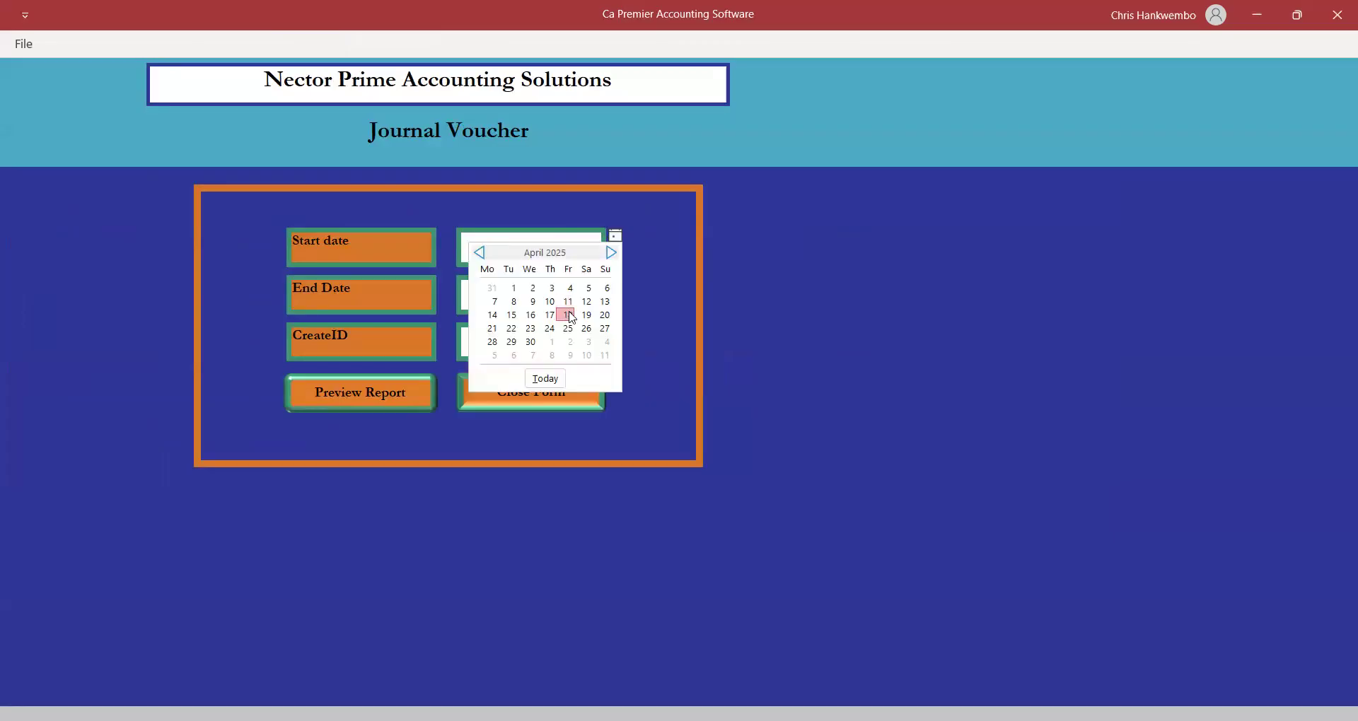
pyautogui.click(567, 315)
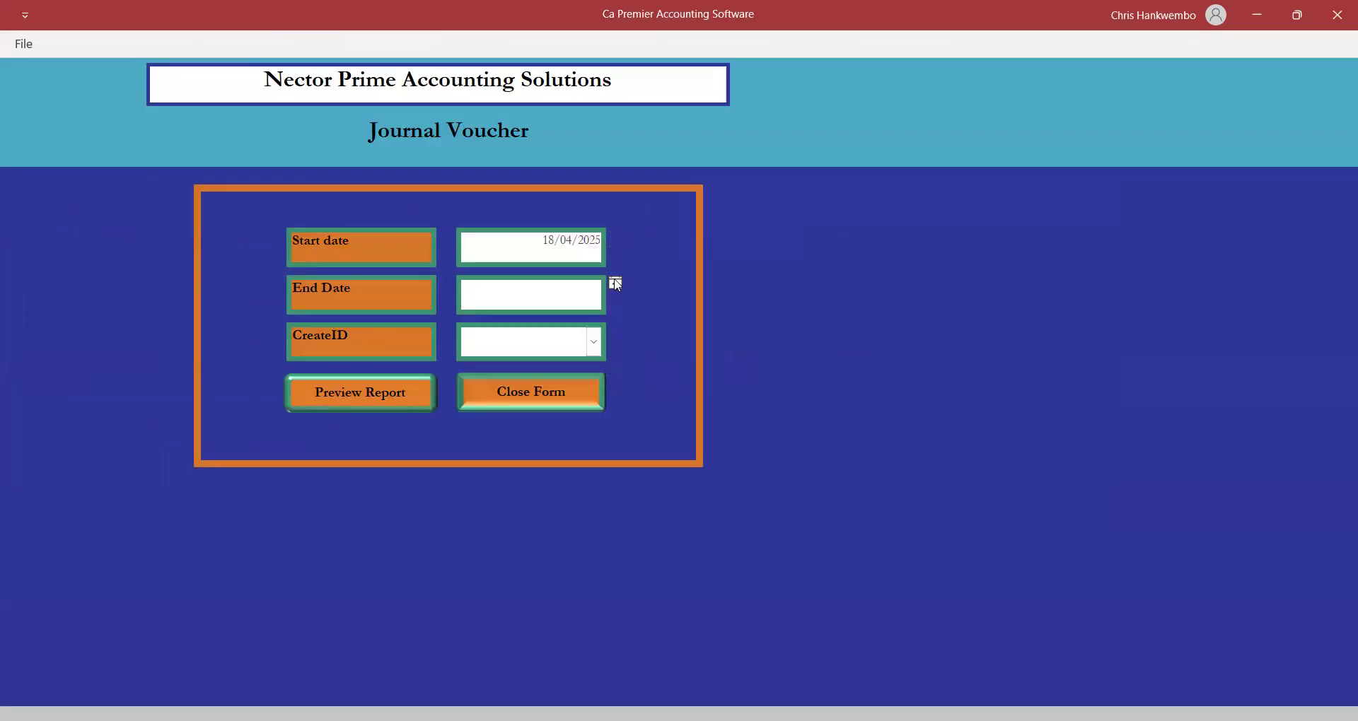
pyautogui.click(615, 283)
pyautogui.click(568, 363)
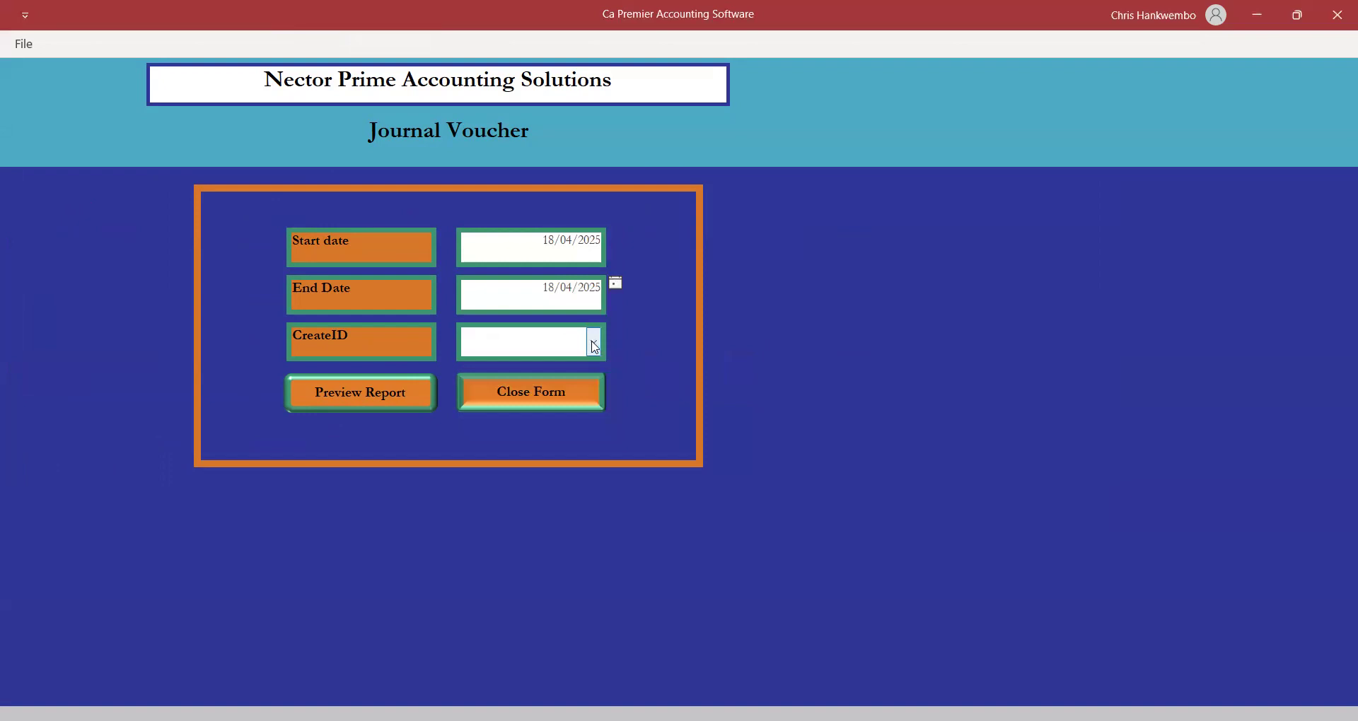
pyautogui.click(470, 368)
pyautogui.click(357, 396)
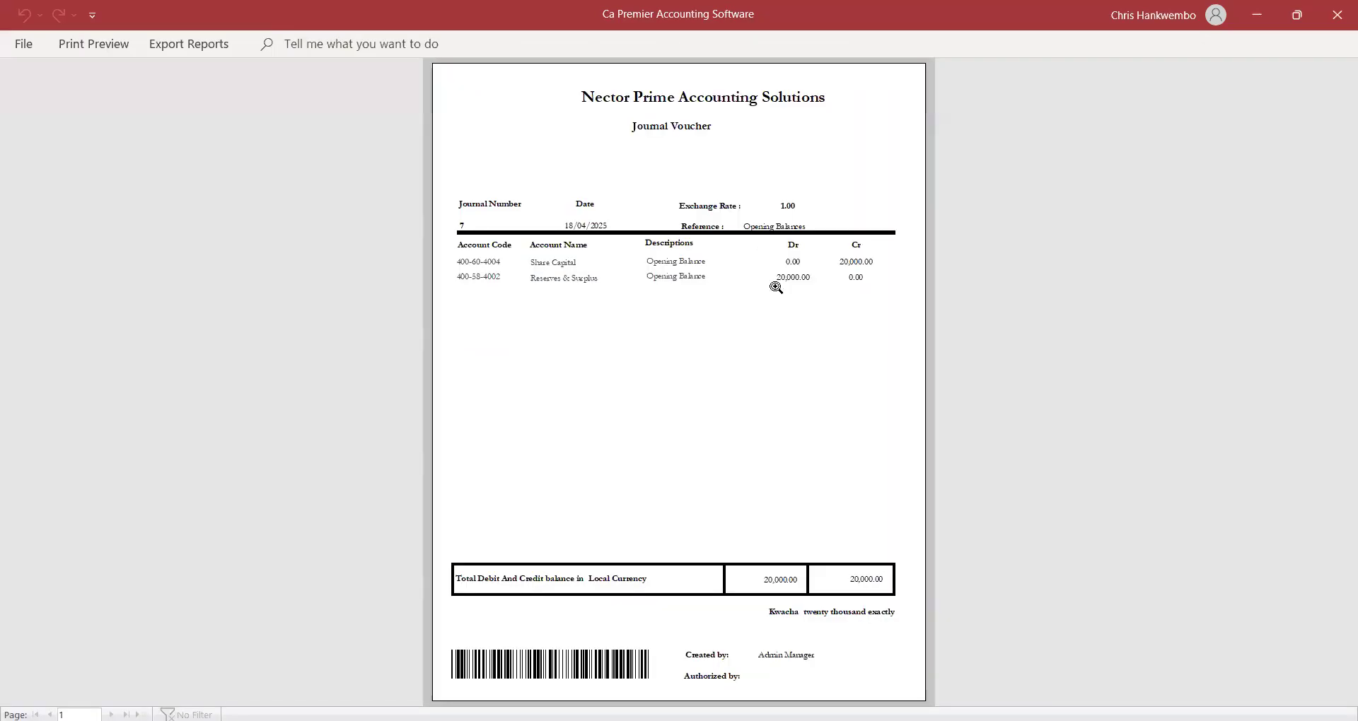
# Zoom in to check the 20,000 totals, then close the preview and the report form.
pyautogui.click(772, 283)
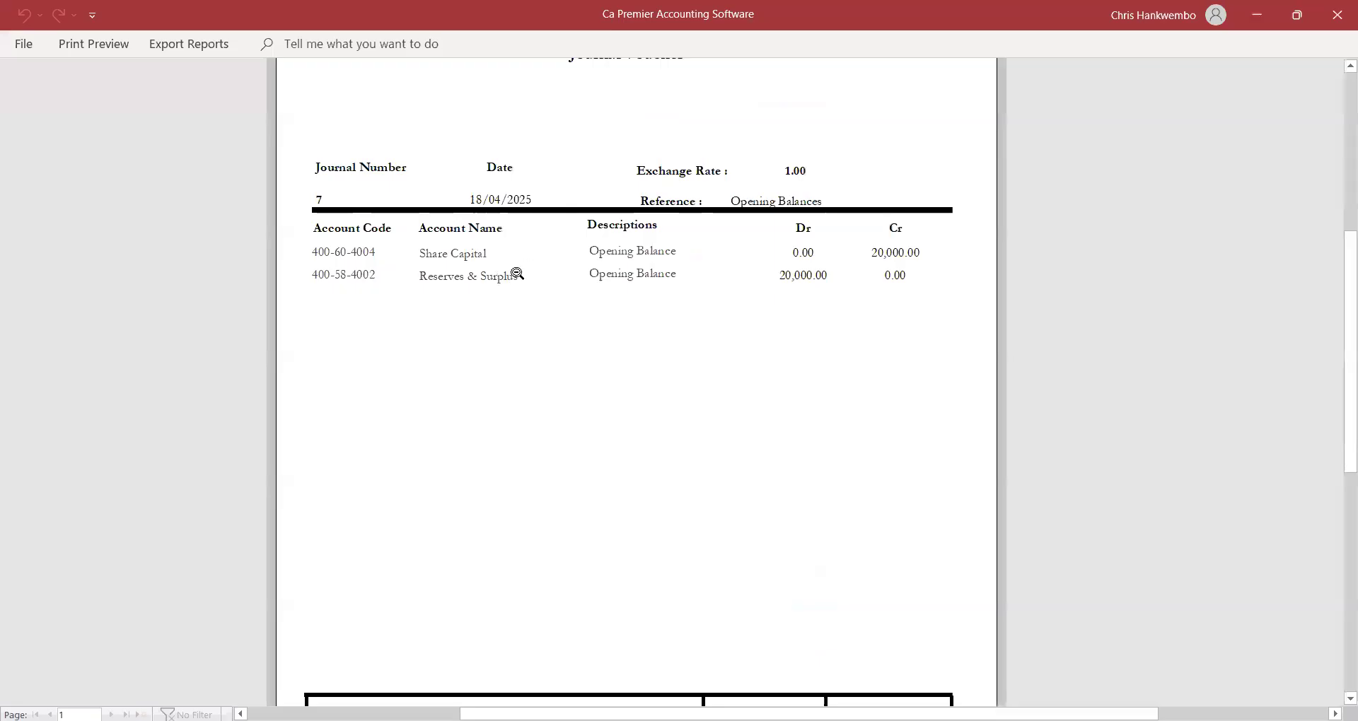
pyautogui.click(1337, 301)
pyautogui.click(765, 636)
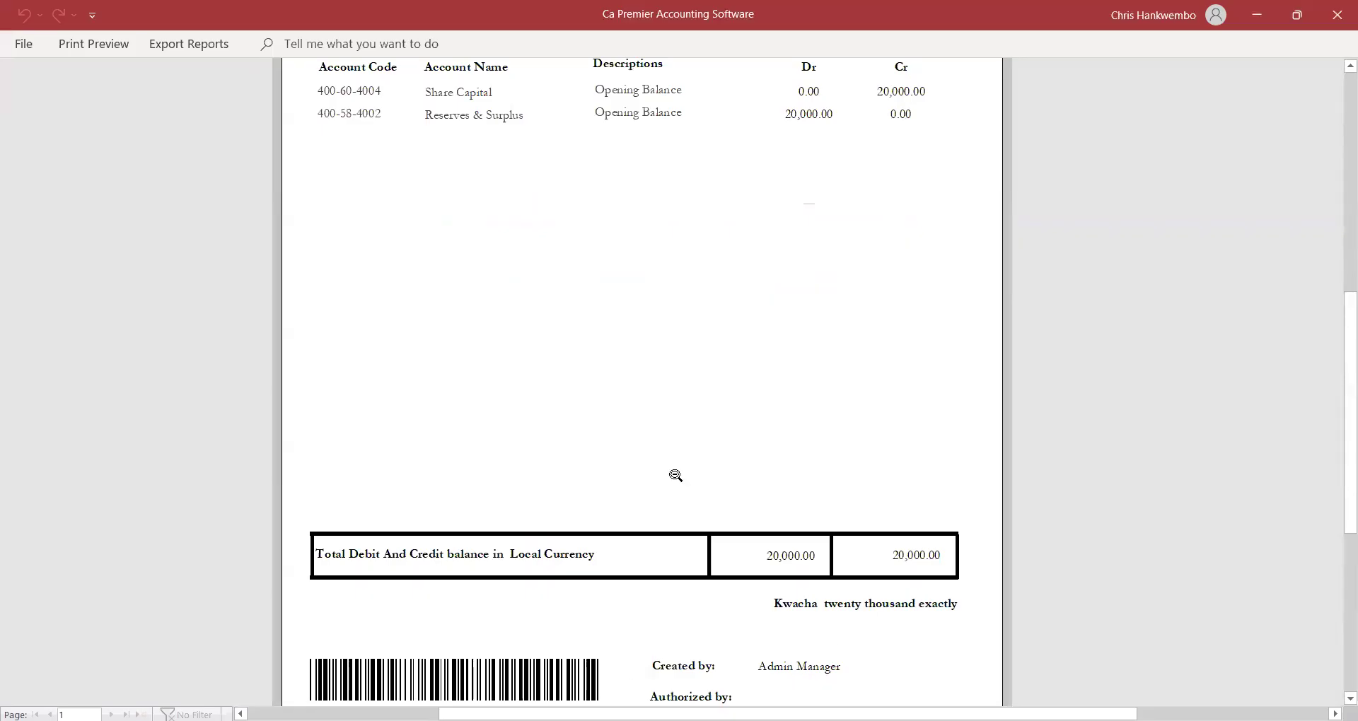
pyautogui.moveTo(1336, 373); pyautogui.dragTo(1328, 316)
pyautogui.click(106, 44)
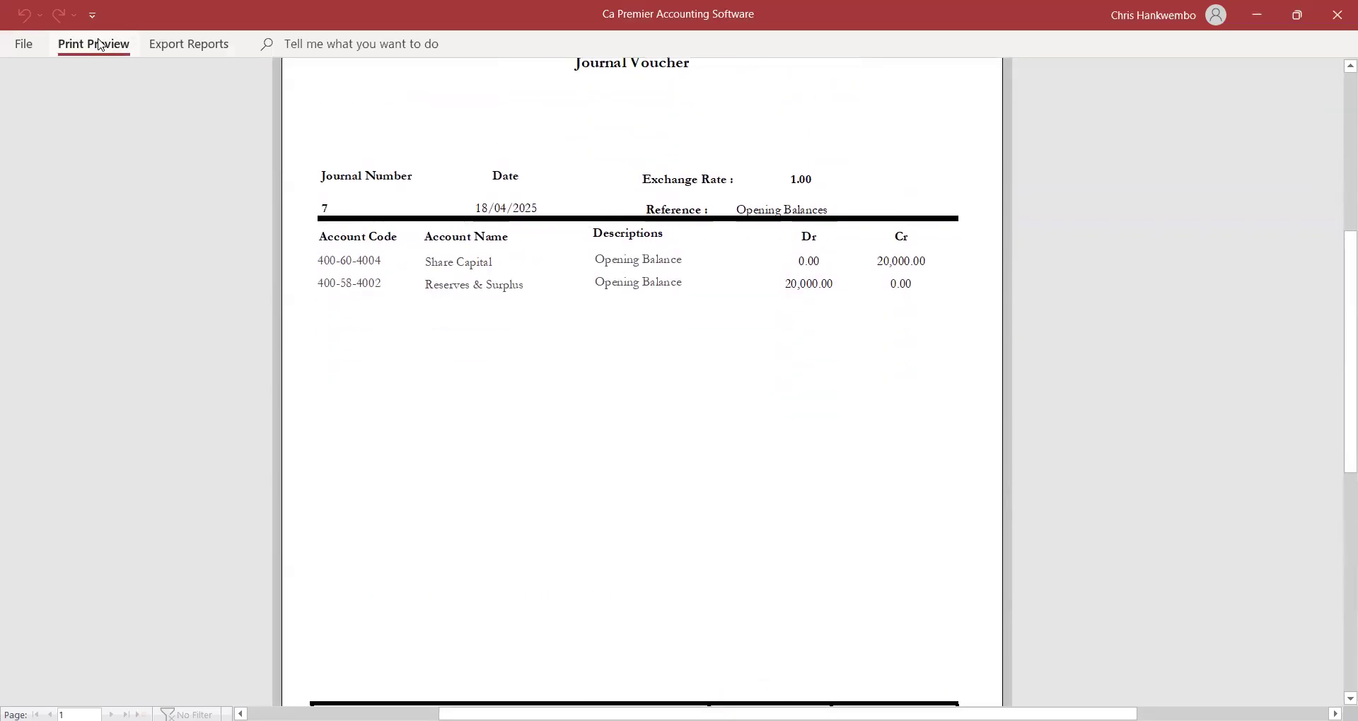
pyautogui.click(756, 111)
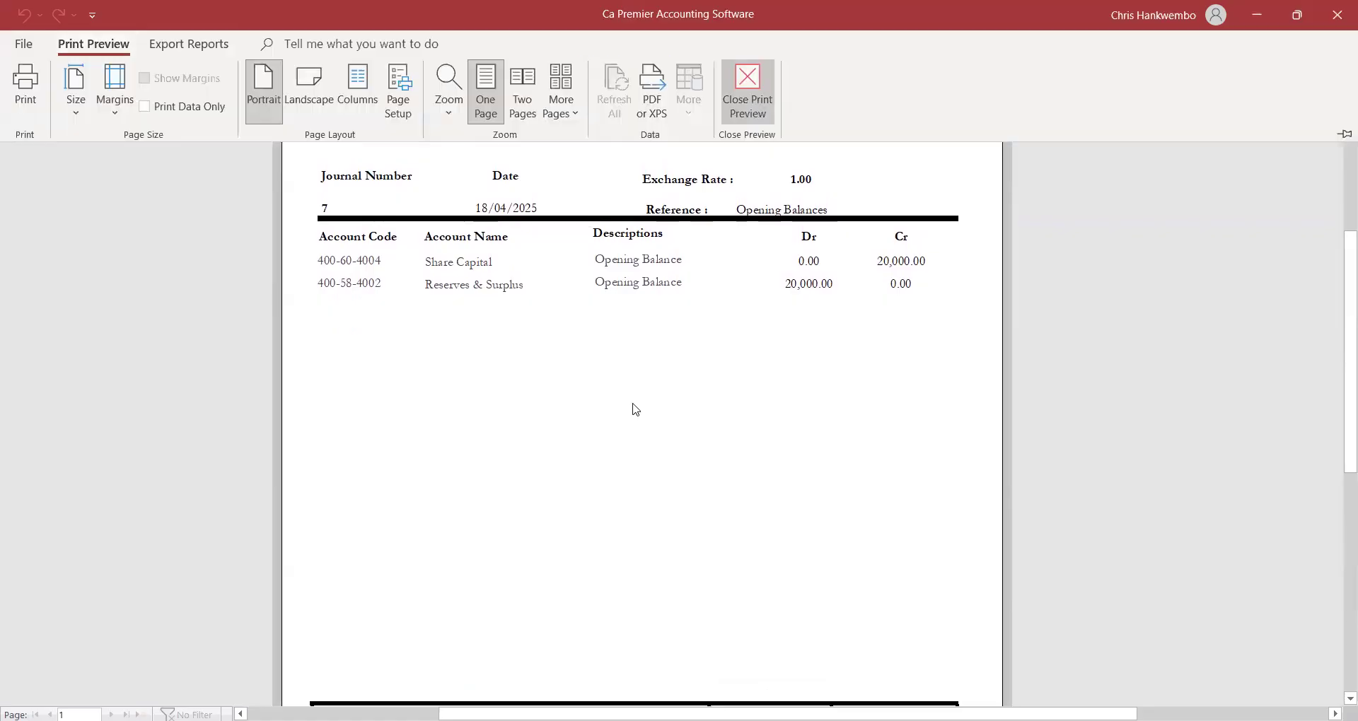
pyautogui.click(502, 384)
pyautogui.click(379, 49)
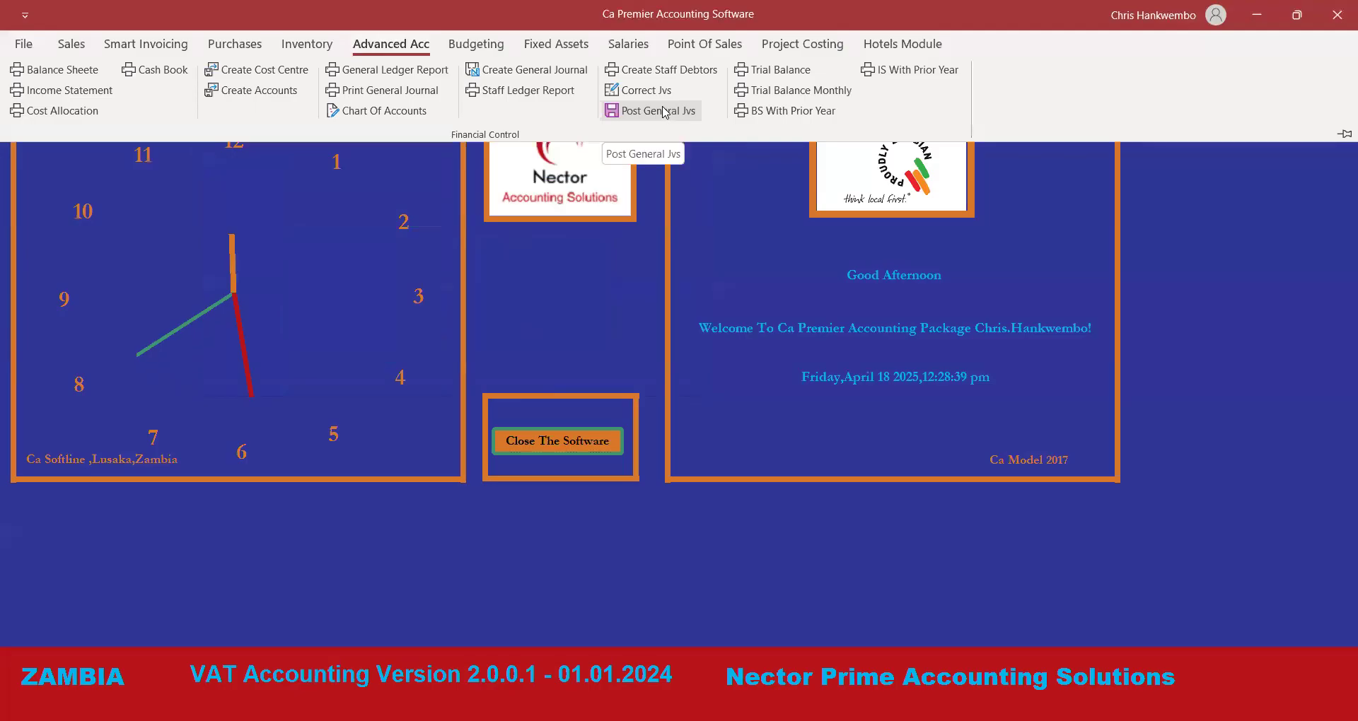
# Post journal 7 to the ledger with Posting authorization and confirm the message.
pyautogui.click(665, 112)
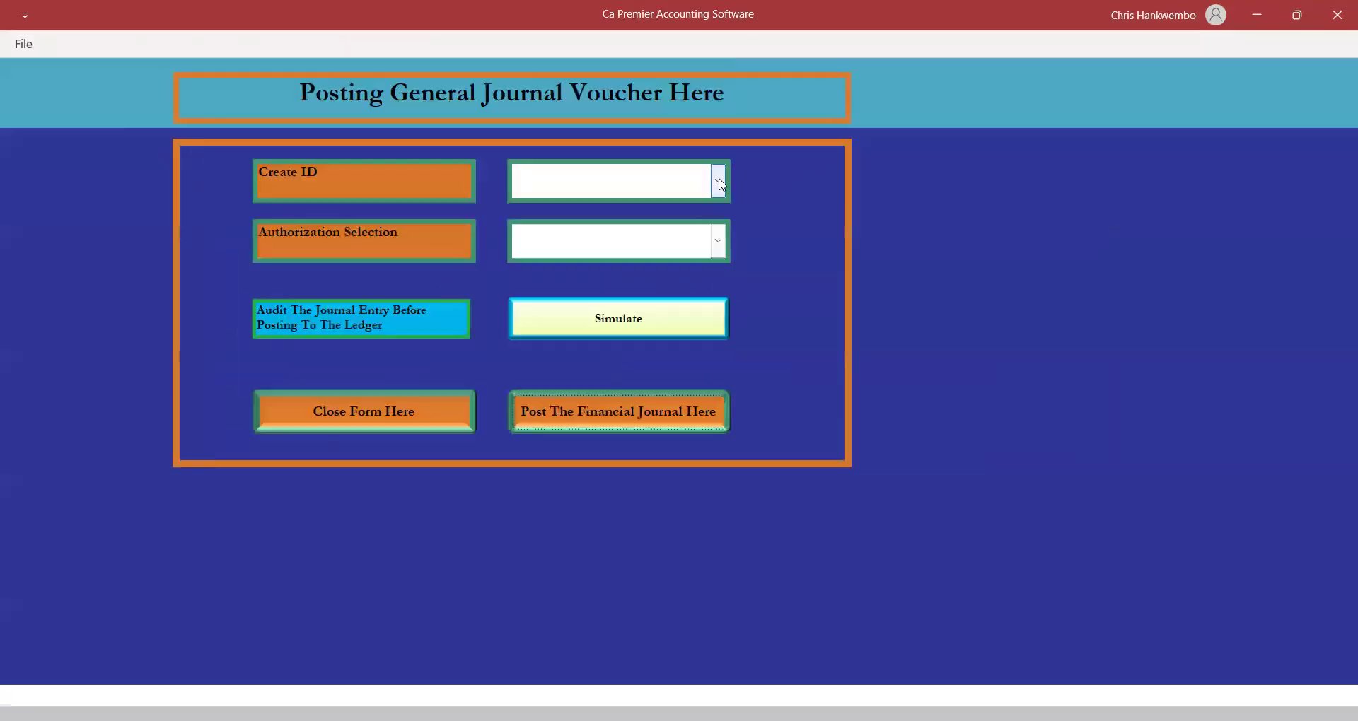
pyautogui.click(720, 184)
pyautogui.click(517, 208)
pyautogui.click(718, 241)
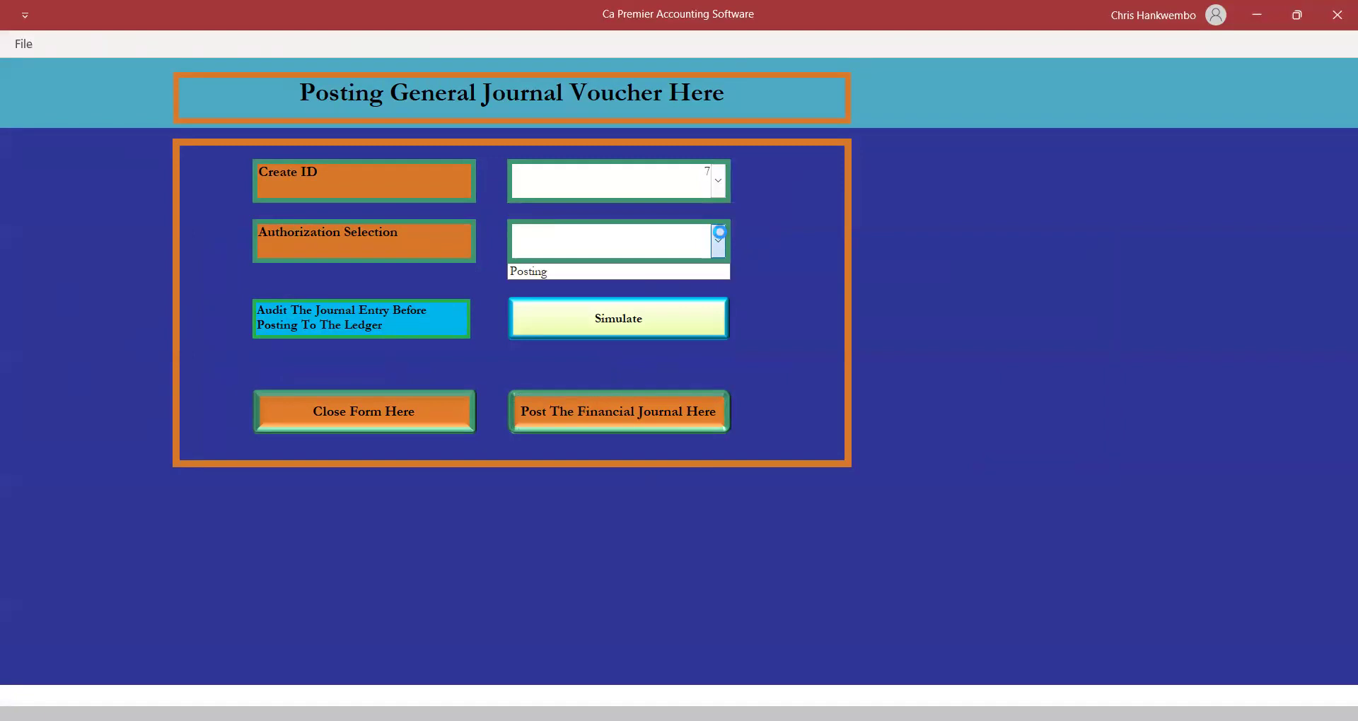
pyautogui.click(543, 272)
pyautogui.click(615, 411)
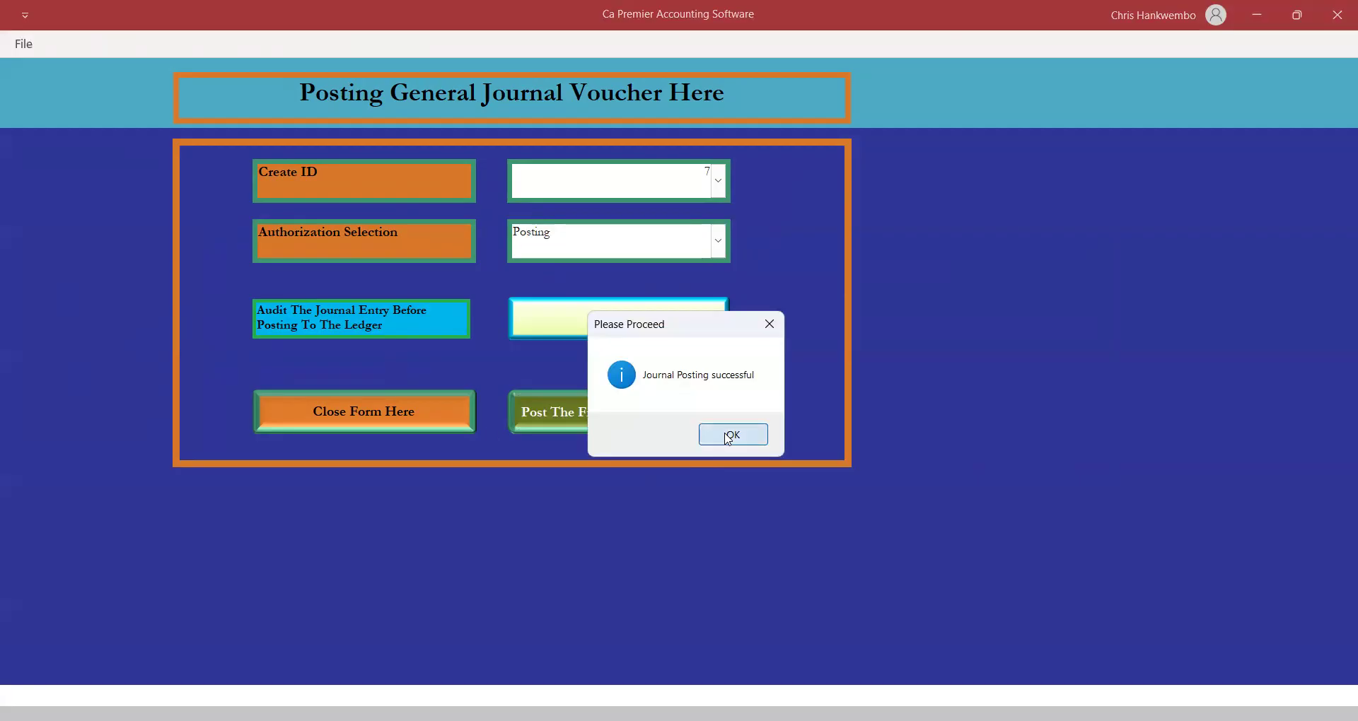
pyautogui.press('Return')
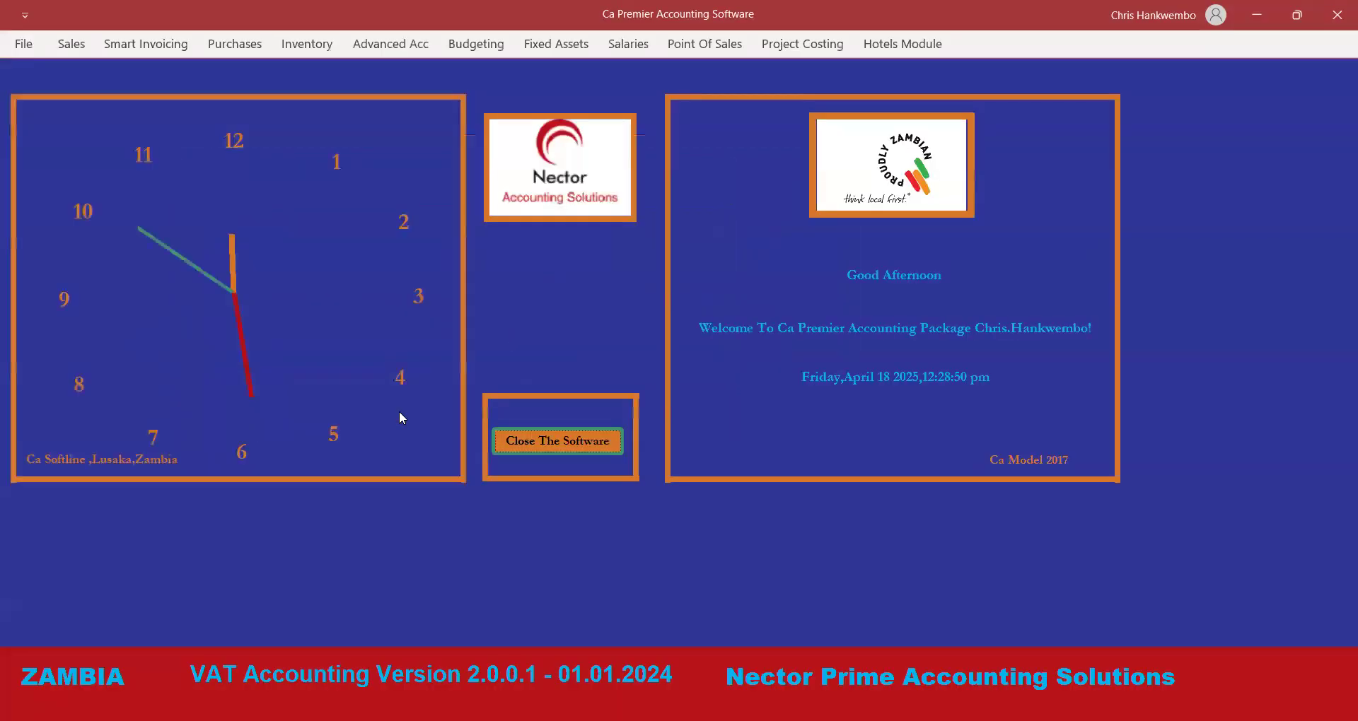
pyautogui.click(382, 50)
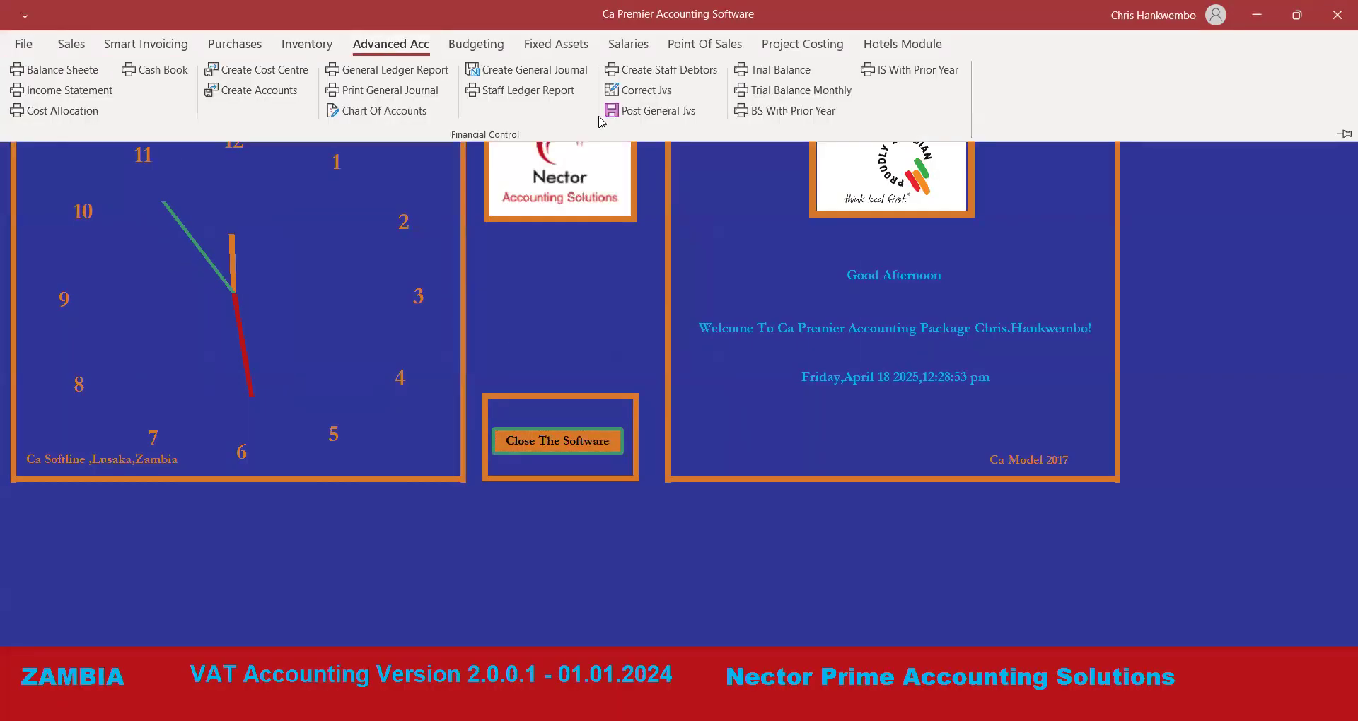
pyautogui.click(785, 90)
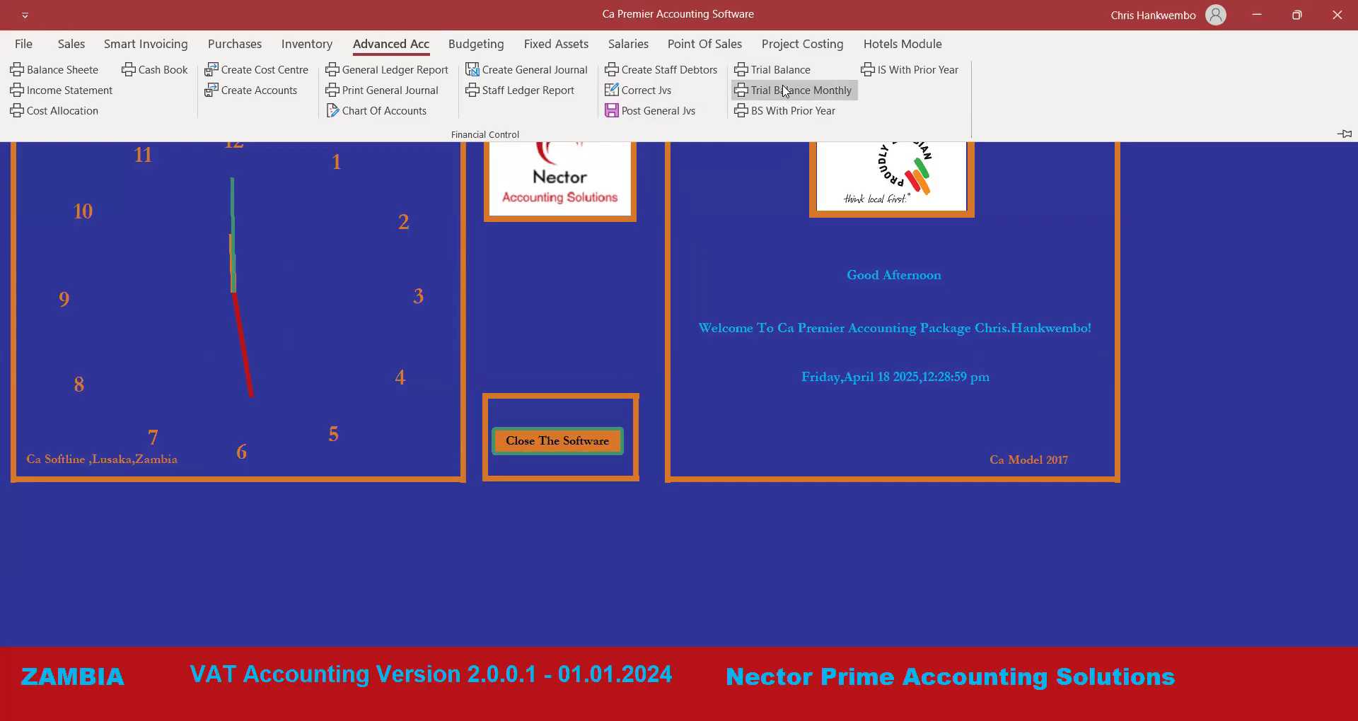
pyautogui.click(658, 230)
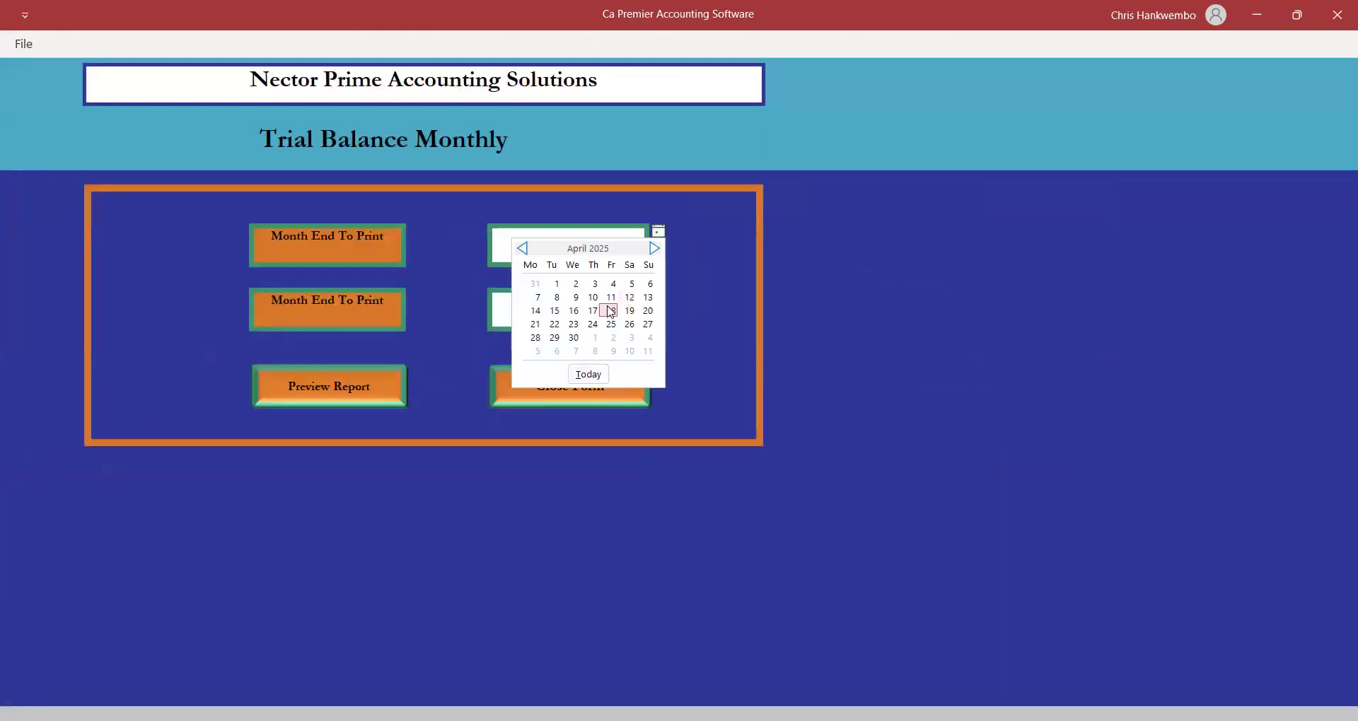
pyautogui.click(610, 310)
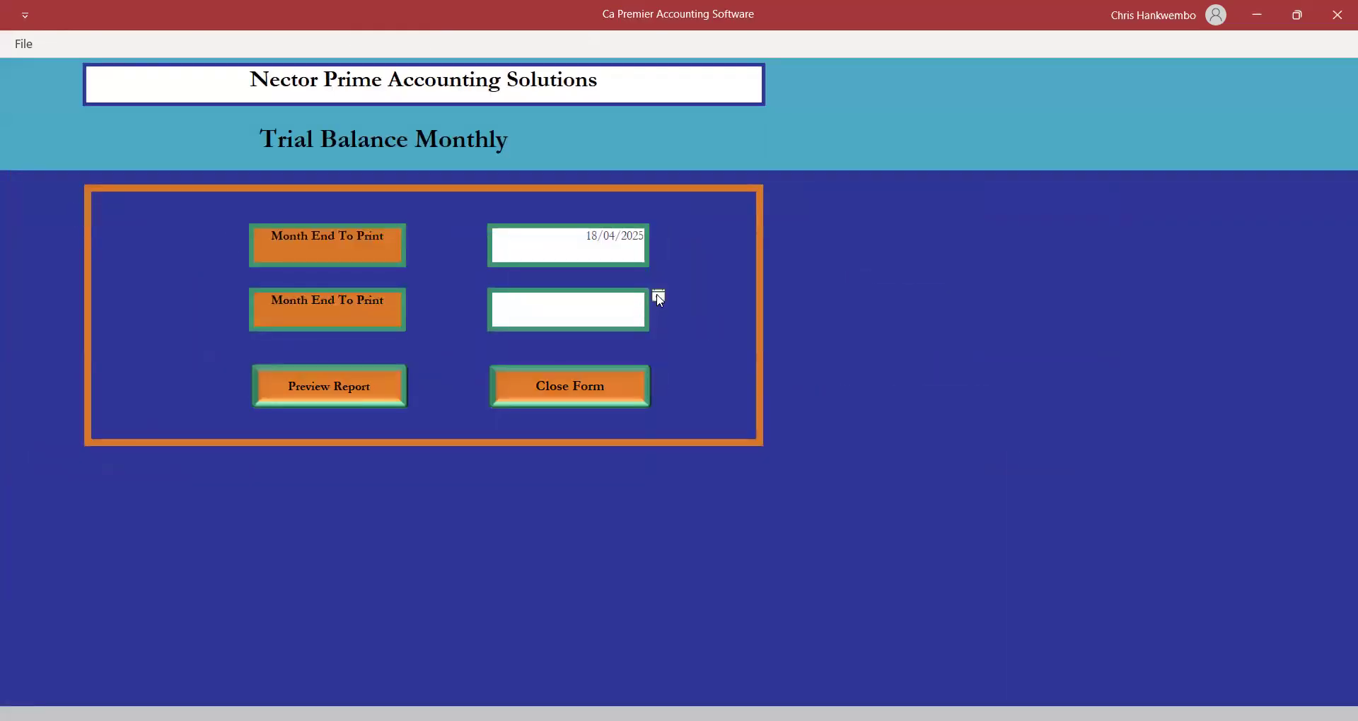
pyautogui.click(659, 297)
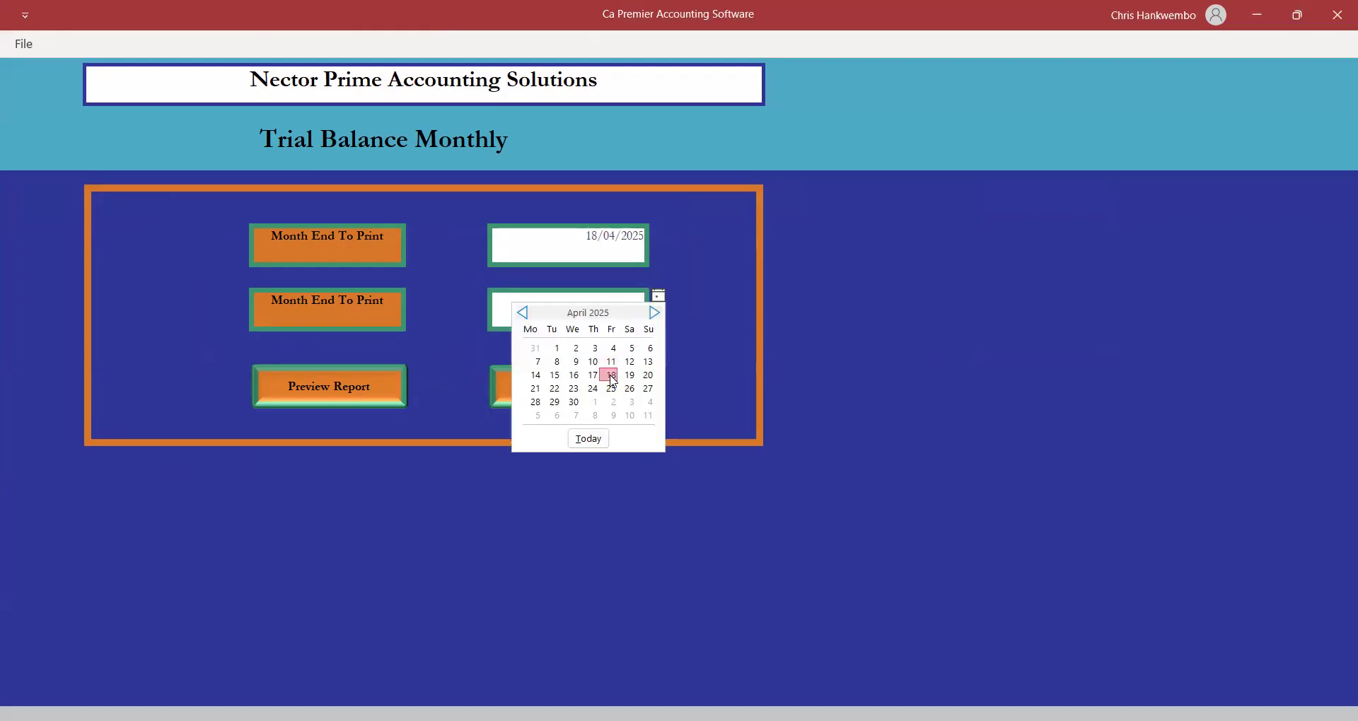
pyautogui.click(611, 375)
pyautogui.click(349, 382)
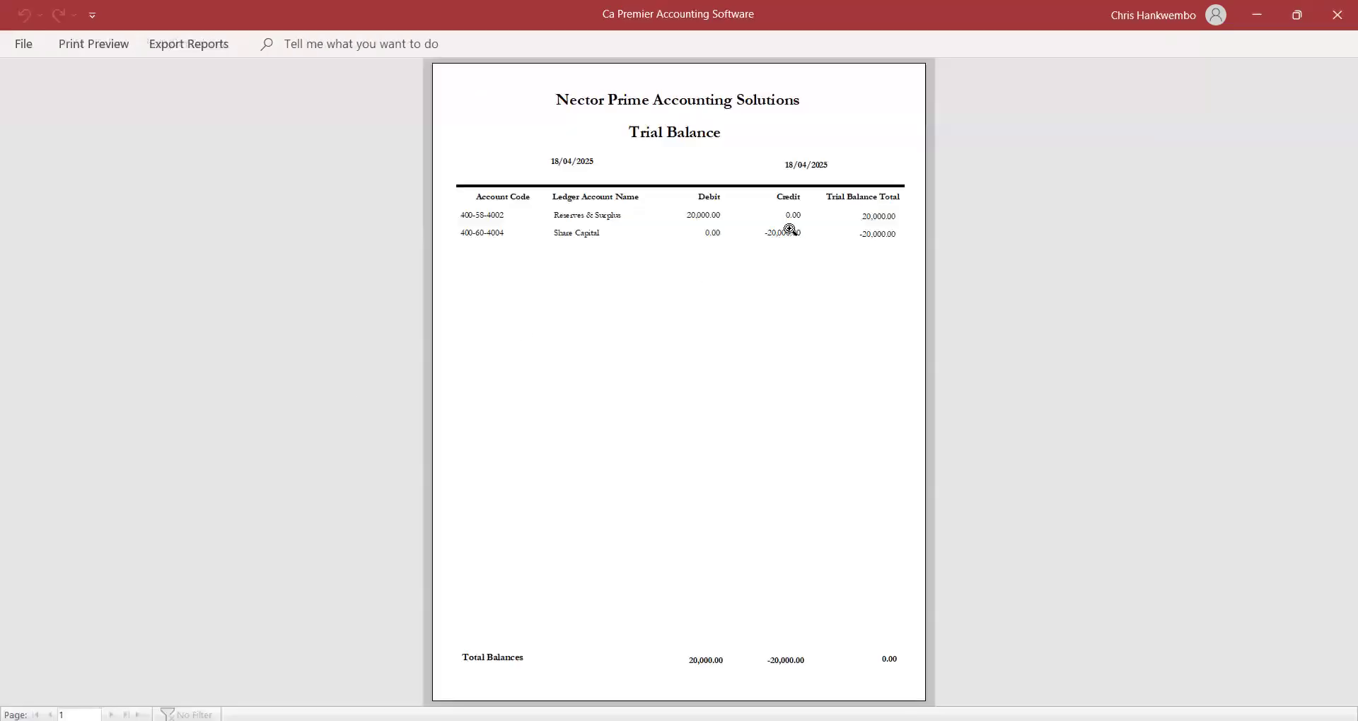
pyautogui.click(789, 229)
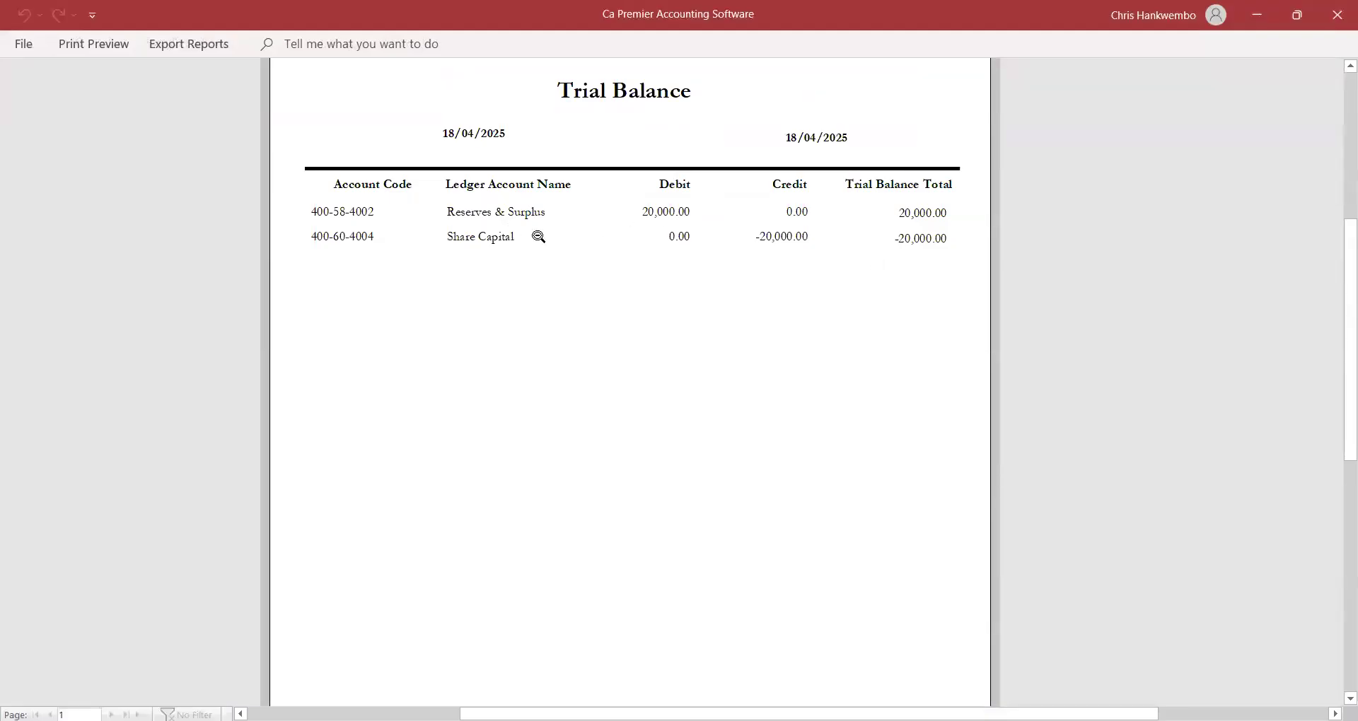
pyautogui.moveTo(1339, 274)
pyautogui.mouseDown()
pyautogui.moveTo(1336, 430)
pyautogui.moveTo(1333, 287)
pyautogui.mouseUp()
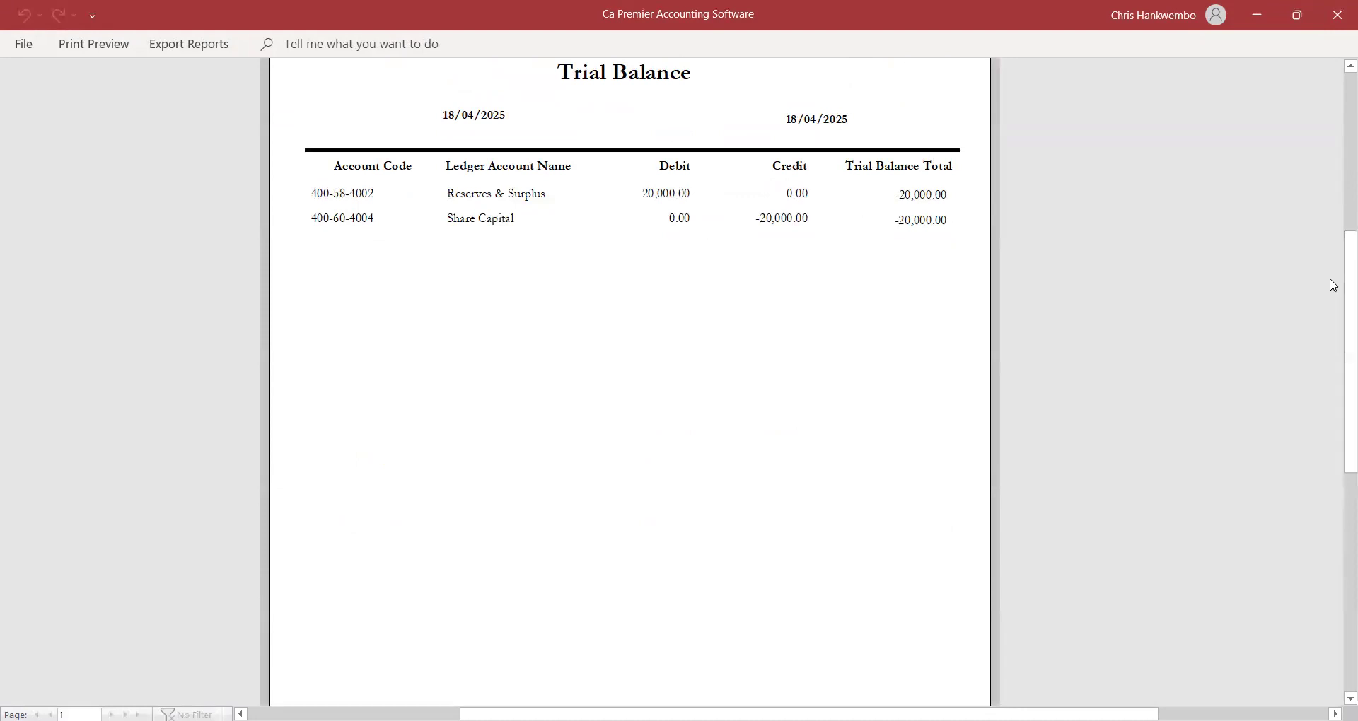
pyautogui.click(103, 44)
pyautogui.click(188, 44)
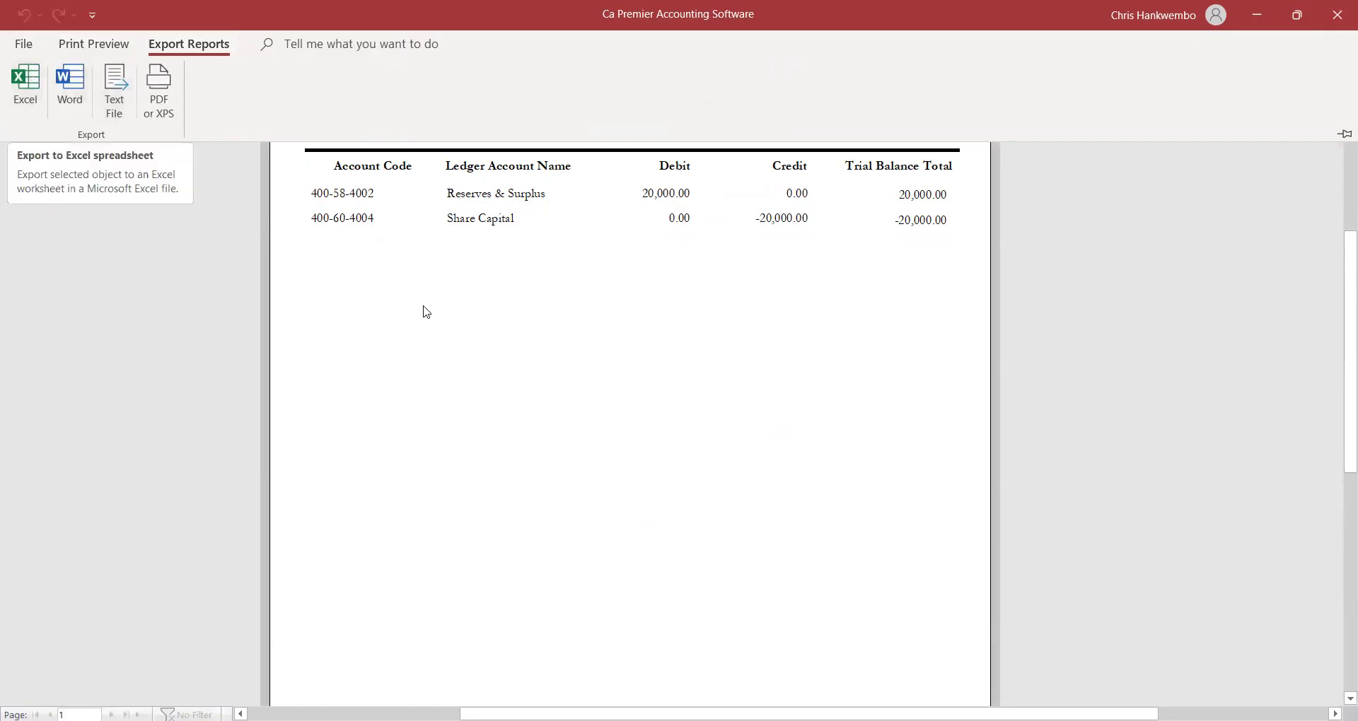
pyautogui.click(99, 48)
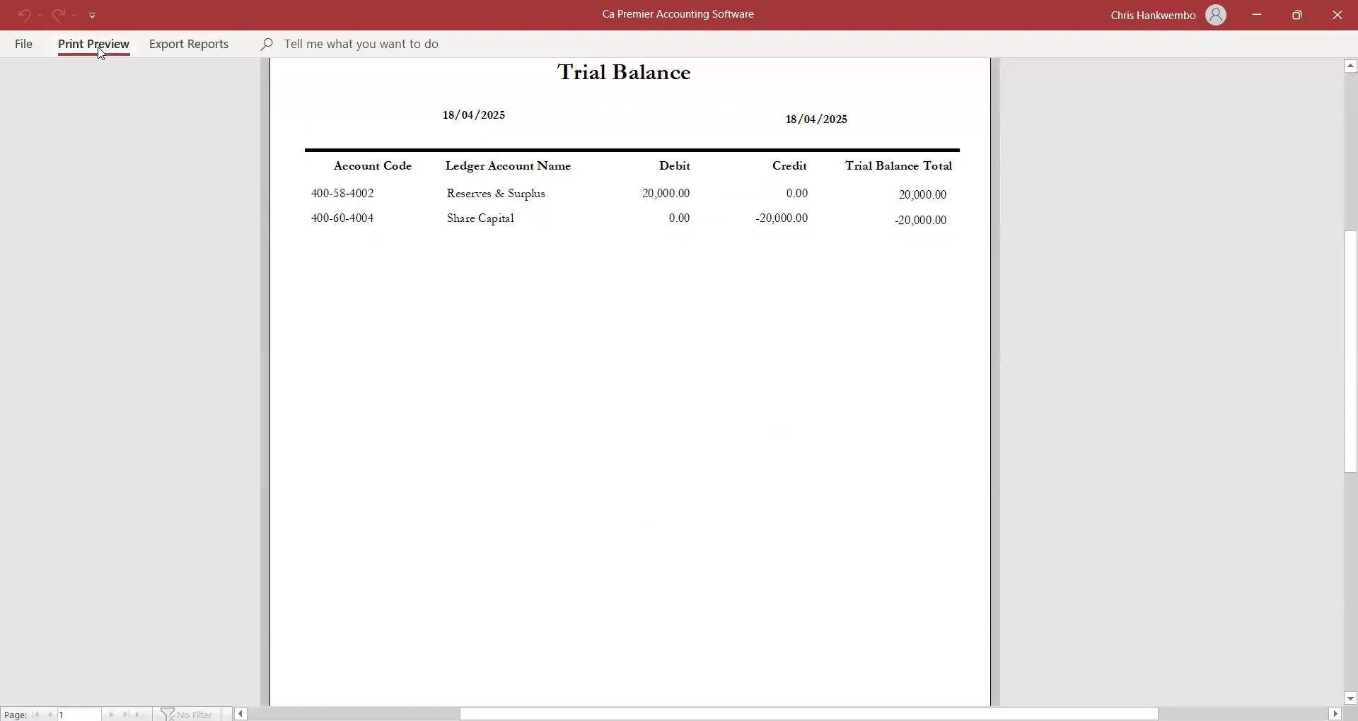
pyautogui.click(752, 99)
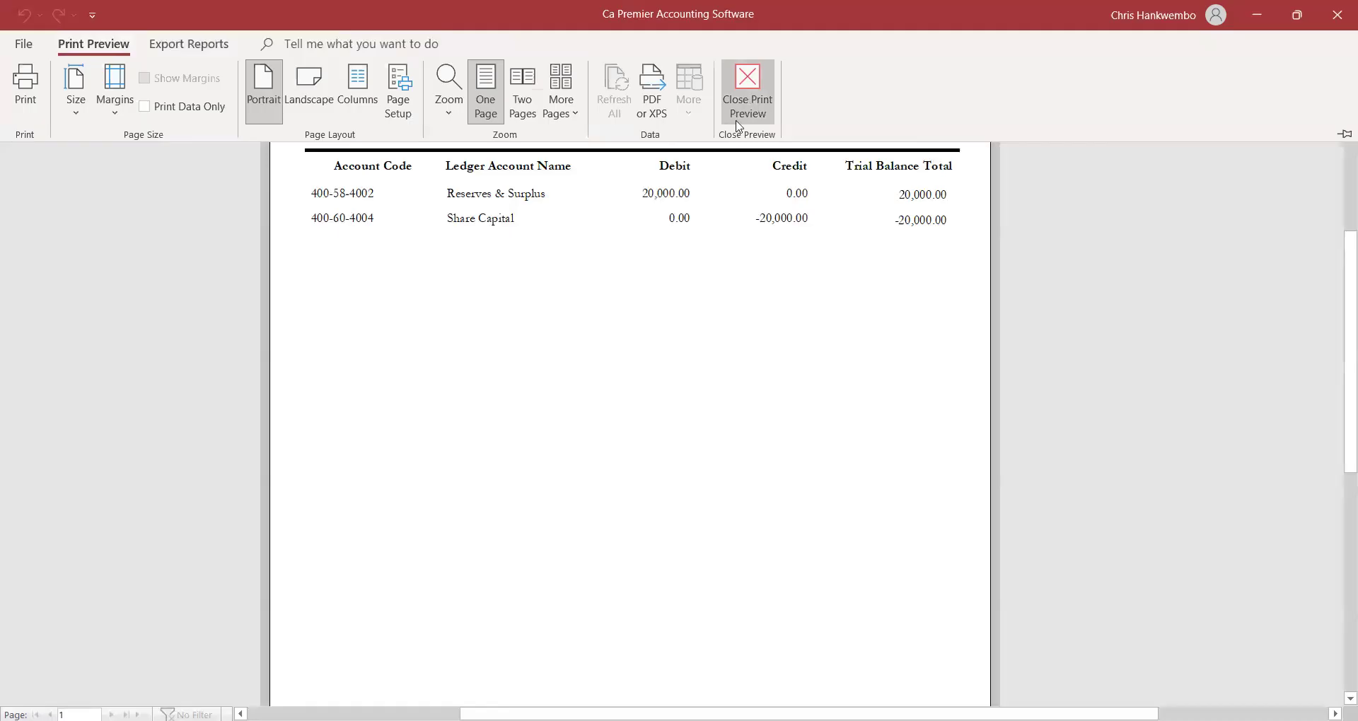
pyautogui.click(539, 386)
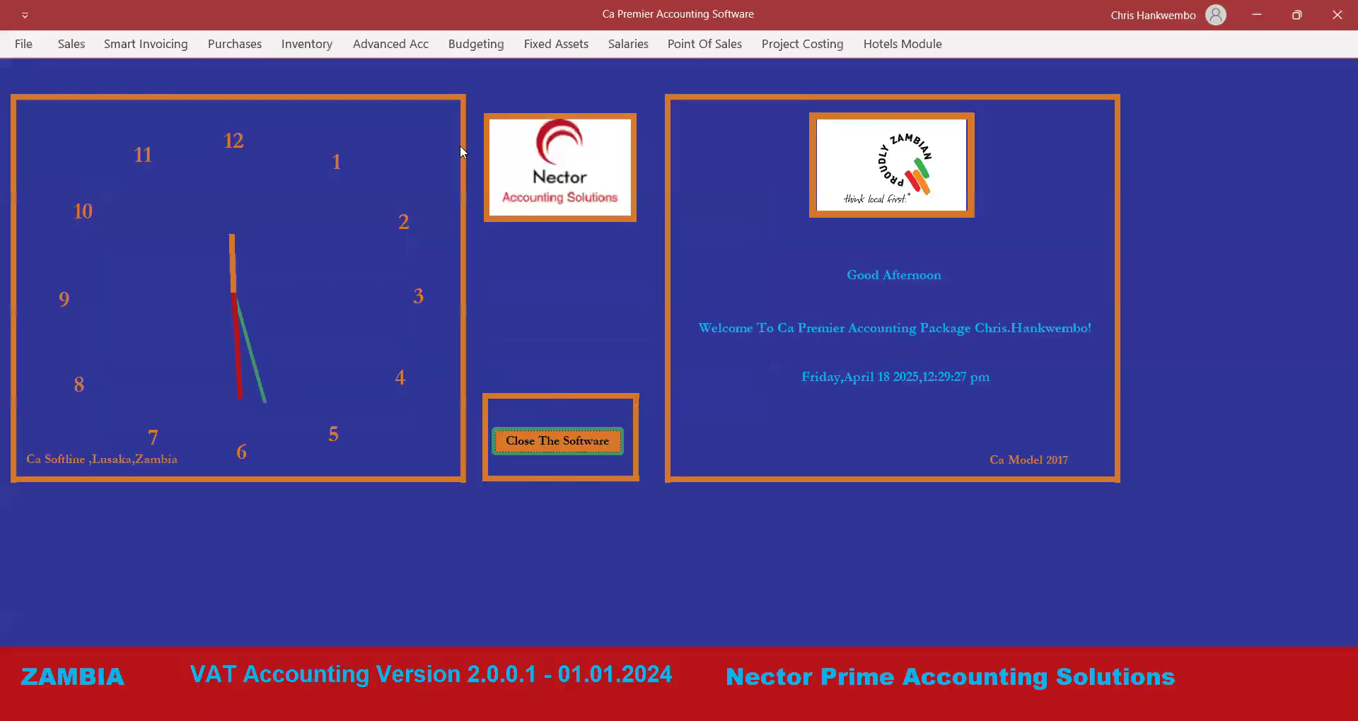
pyautogui.click(388, 47)
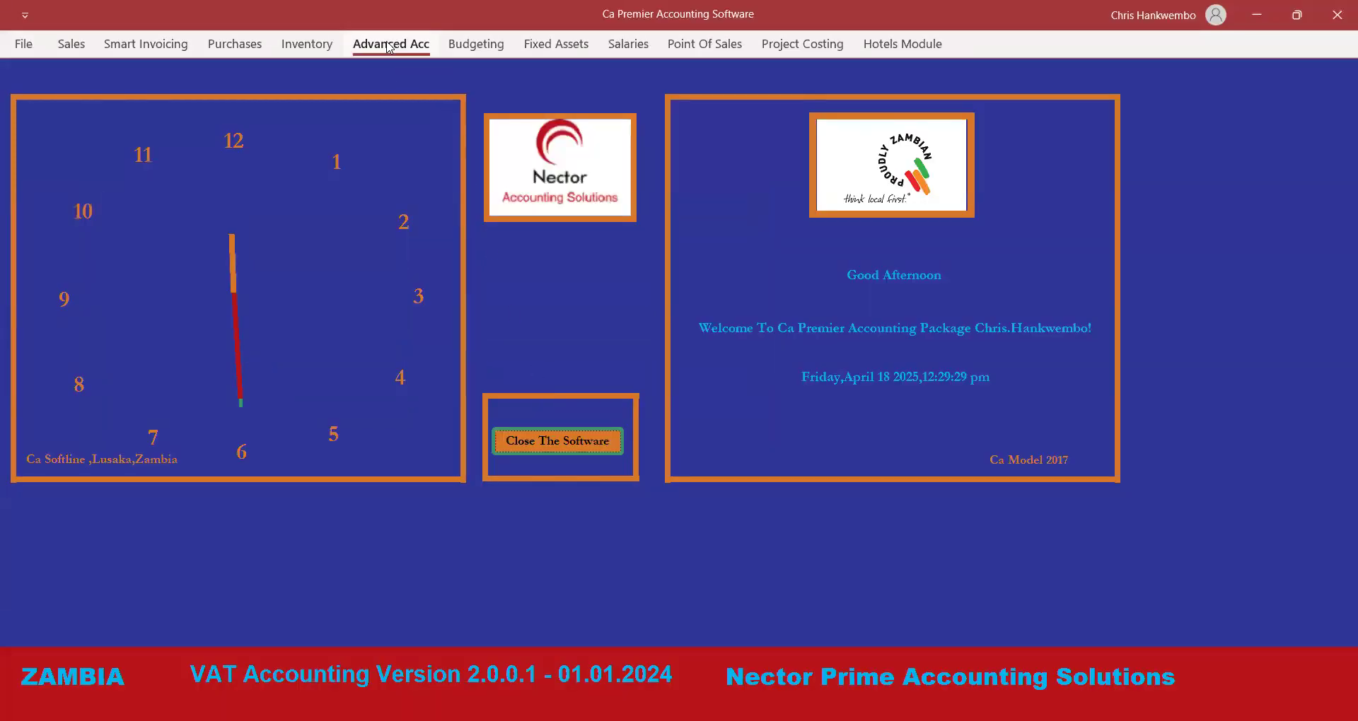
pyautogui.click(42, 69)
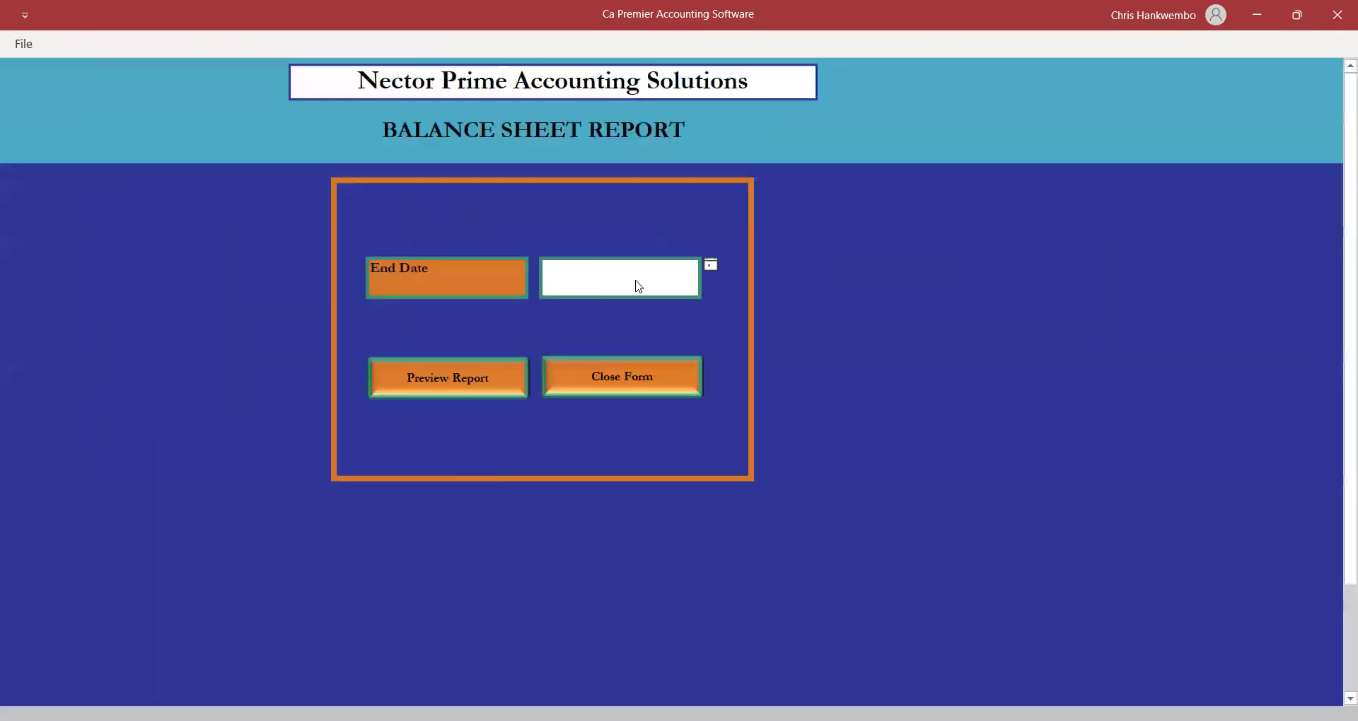
pyautogui.click(711, 266)
pyautogui.click(660, 343)
pyautogui.click(436, 384)
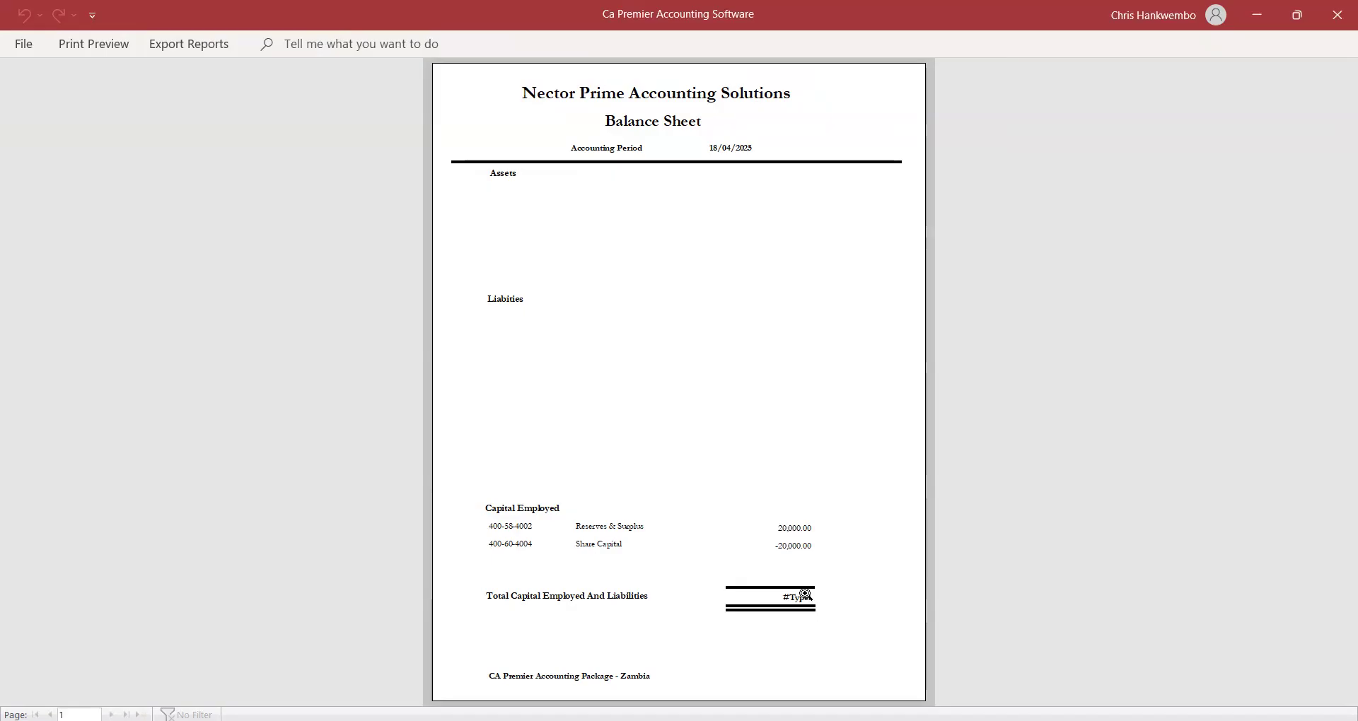
pyautogui.click(108, 43)
pyautogui.click(747, 113)
pyautogui.click(594, 370)
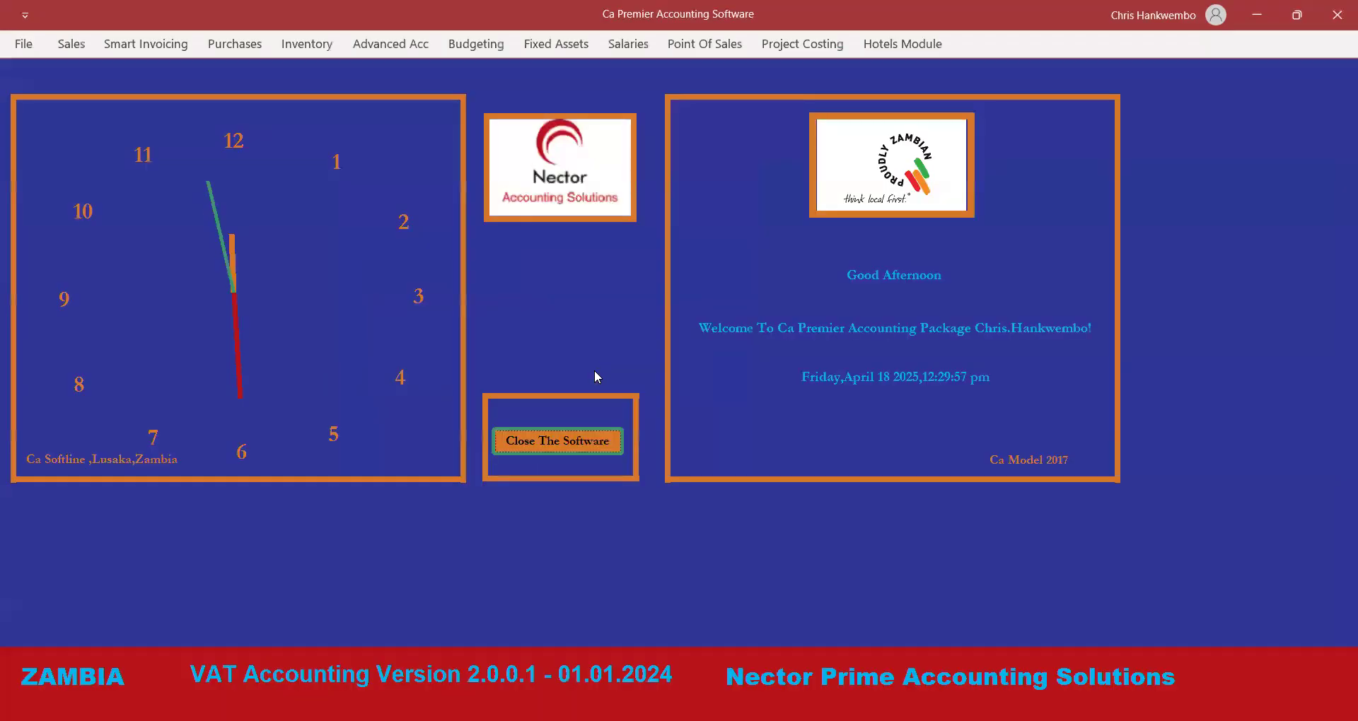
pyautogui.click(382, 44)
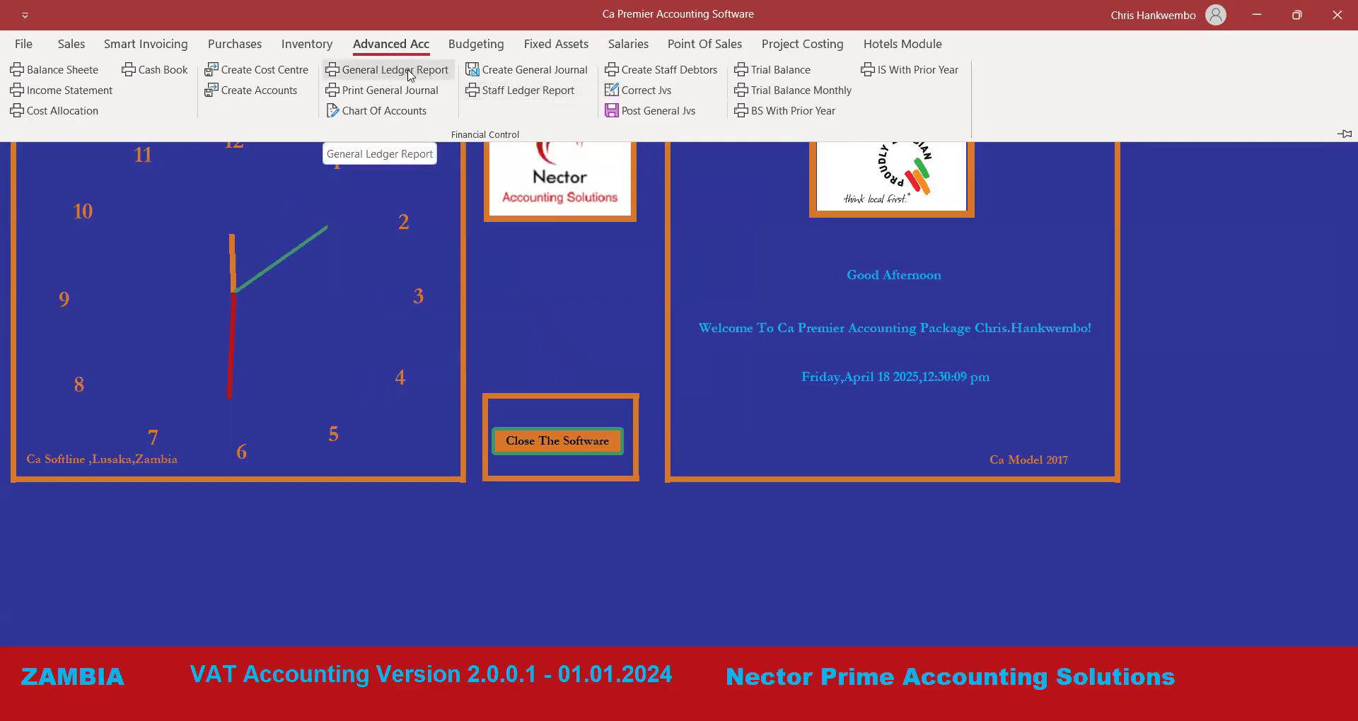
# Copy journal 7 as a reversing journal entry in a new general journal.
pyautogui.click(555, 77)
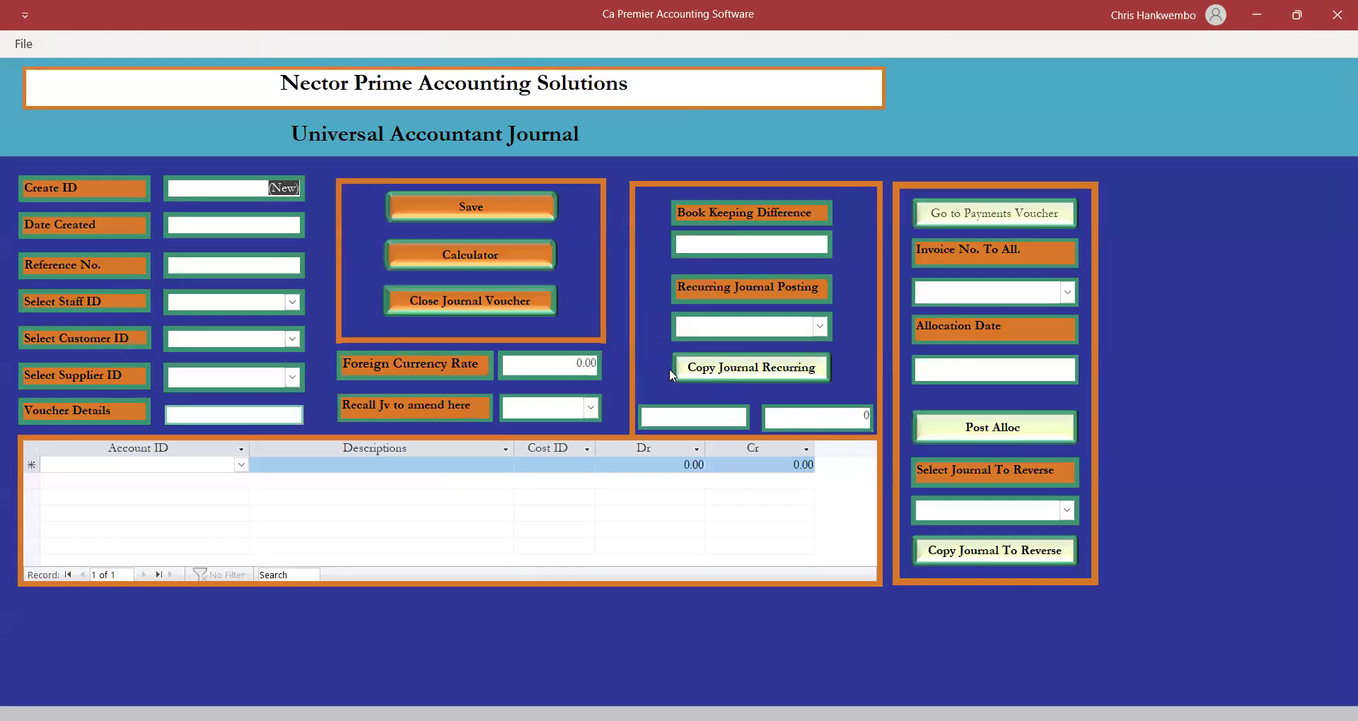
pyautogui.click(1067, 511)
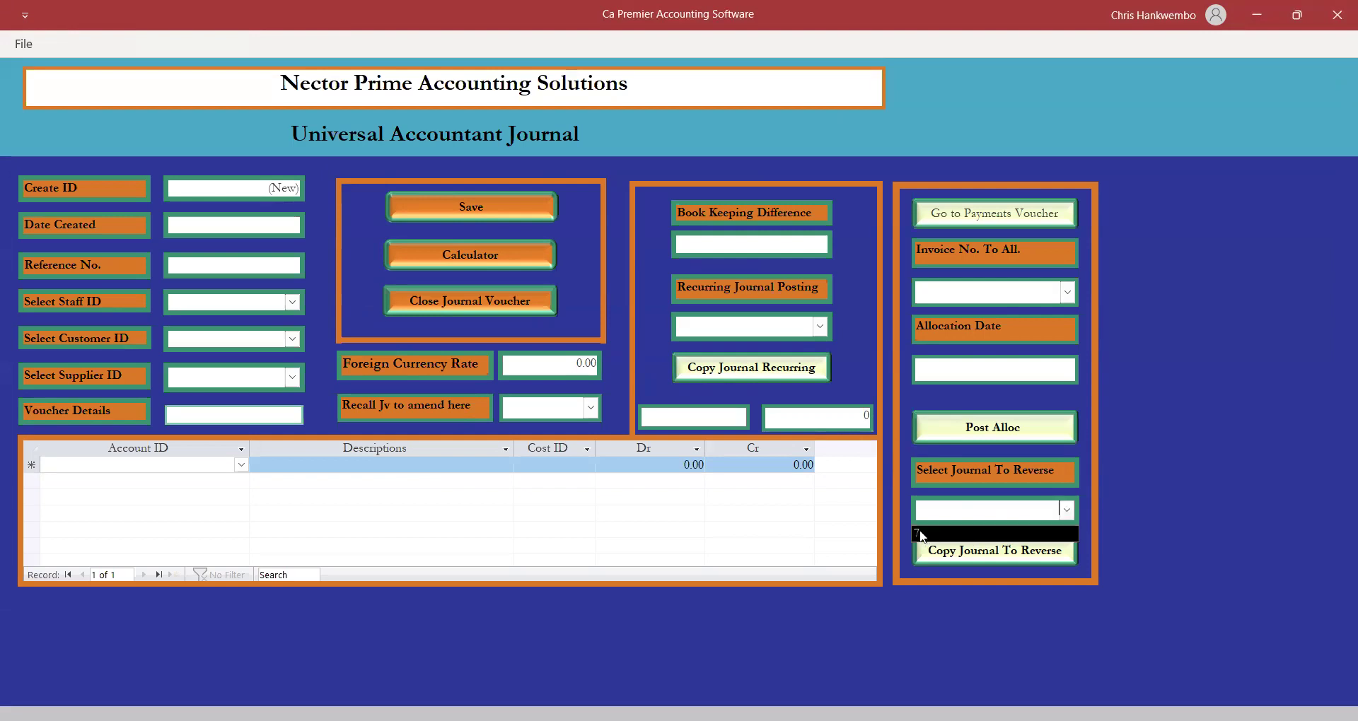
pyautogui.click(923, 534)
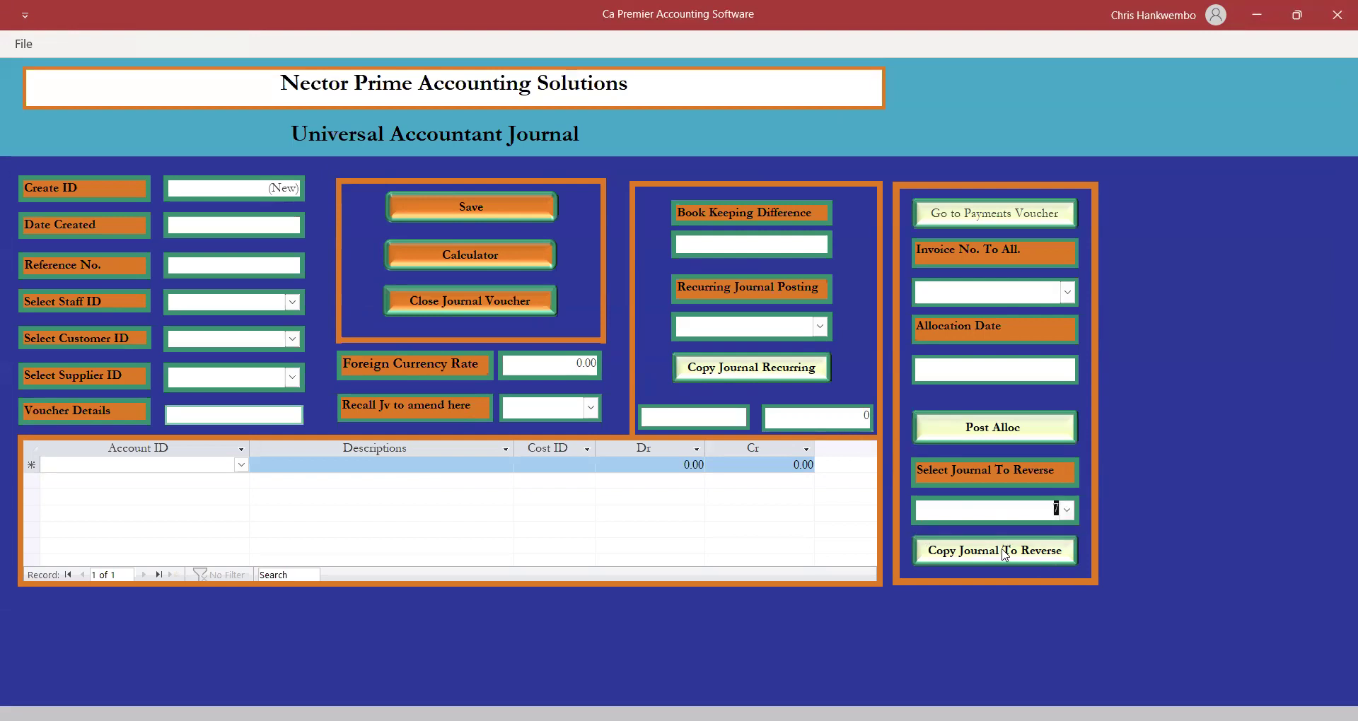
pyautogui.click(1005, 553)
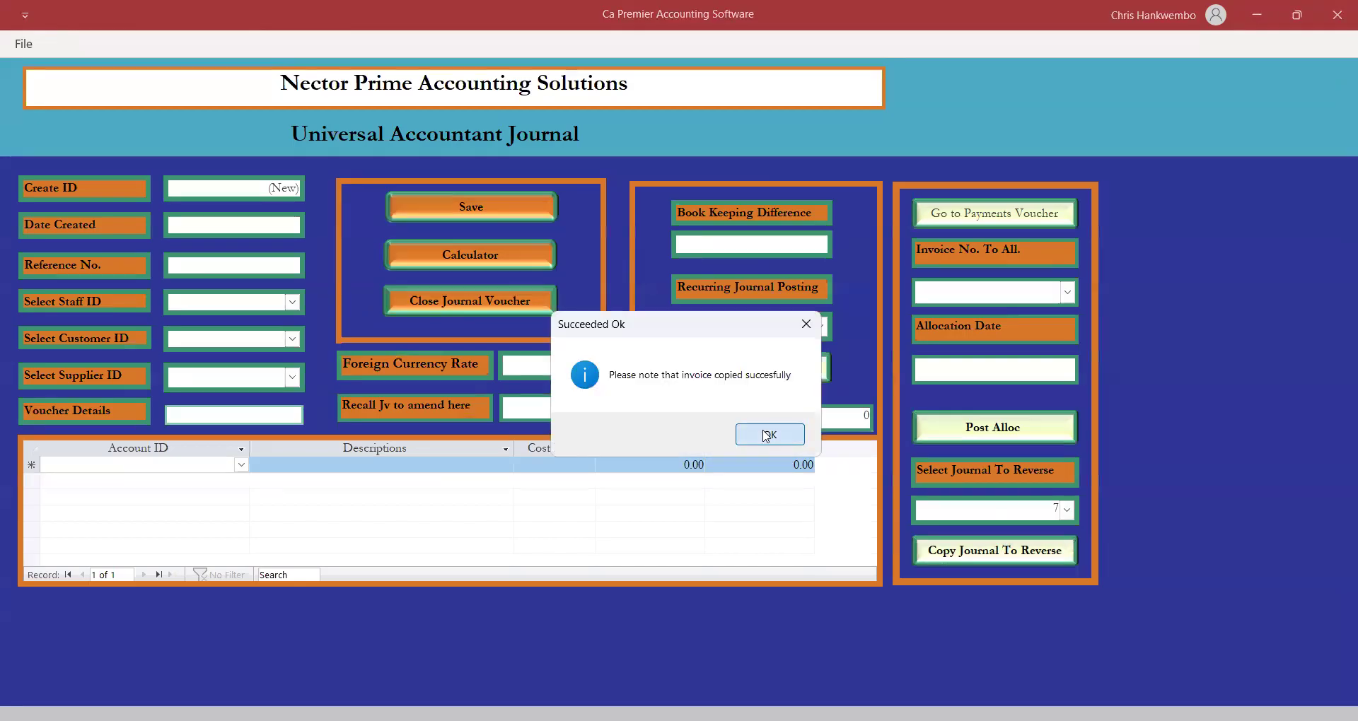
pyautogui.click(766, 436)
# Recall journal 8, save it, and close the journal form.
pyautogui.click(591, 409)
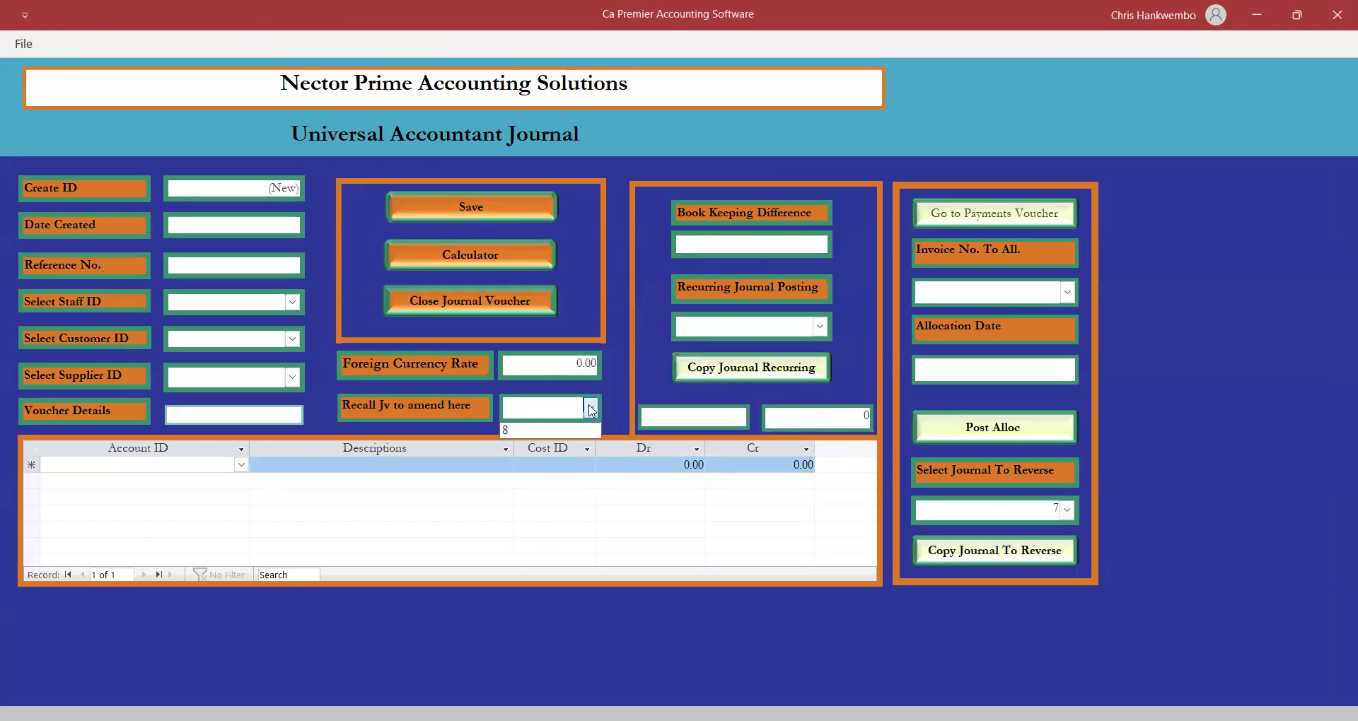
pyautogui.click(512, 432)
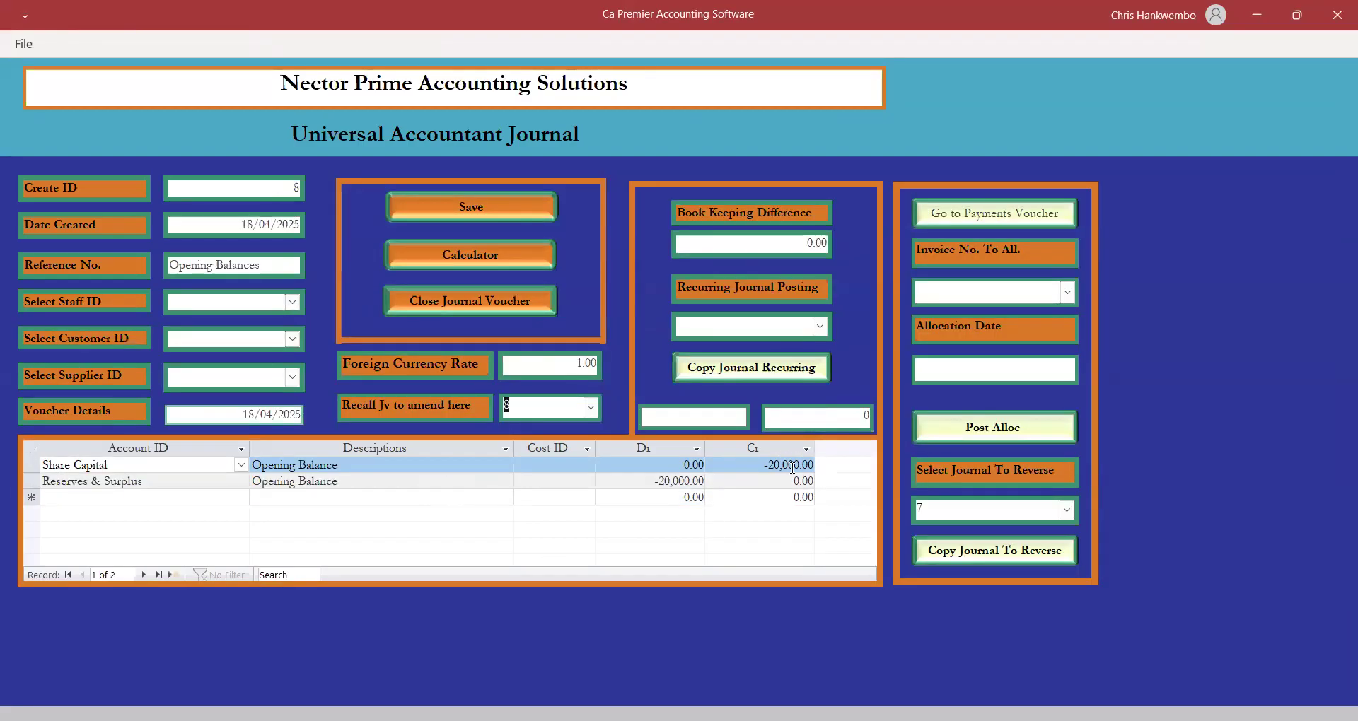
pyautogui.click(475, 211)
pyautogui.click(434, 305)
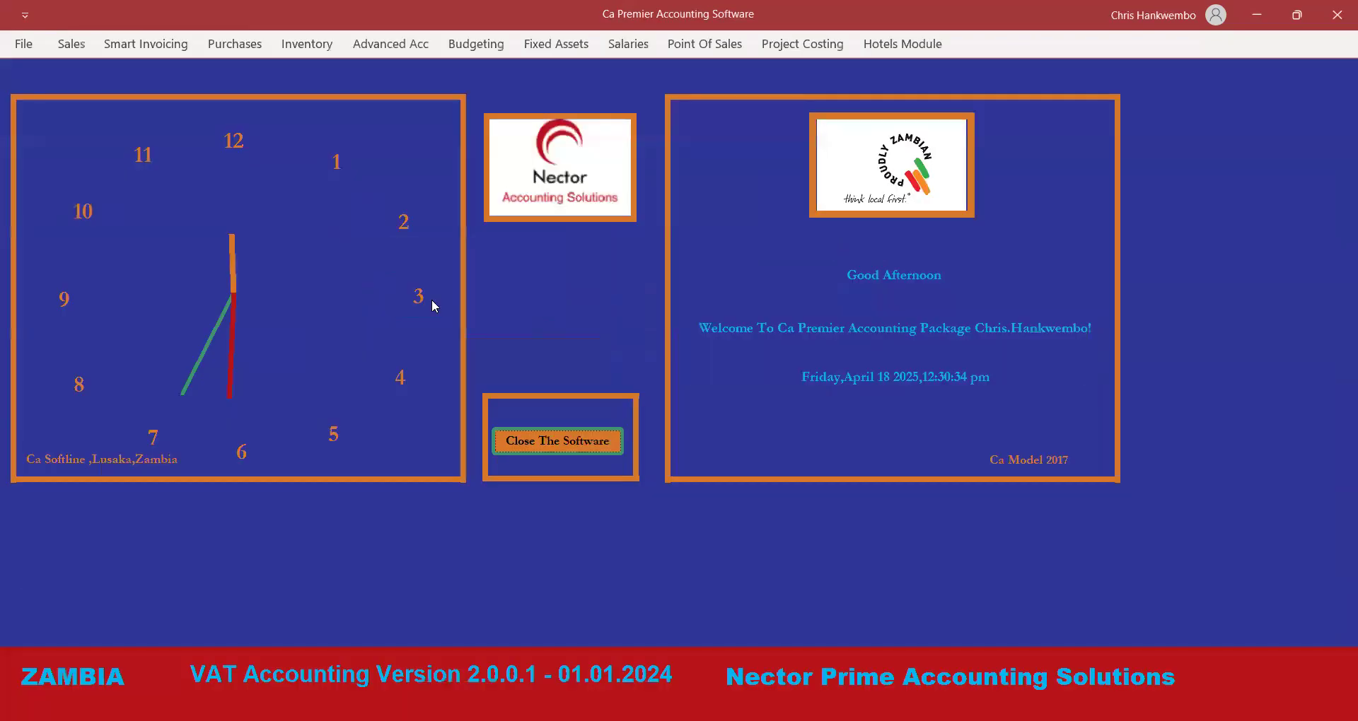
# Post journal 8 to the ledger under Posting authorization and close the posting form.
pyautogui.click(378, 49)
pyautogui.click(378, 48)
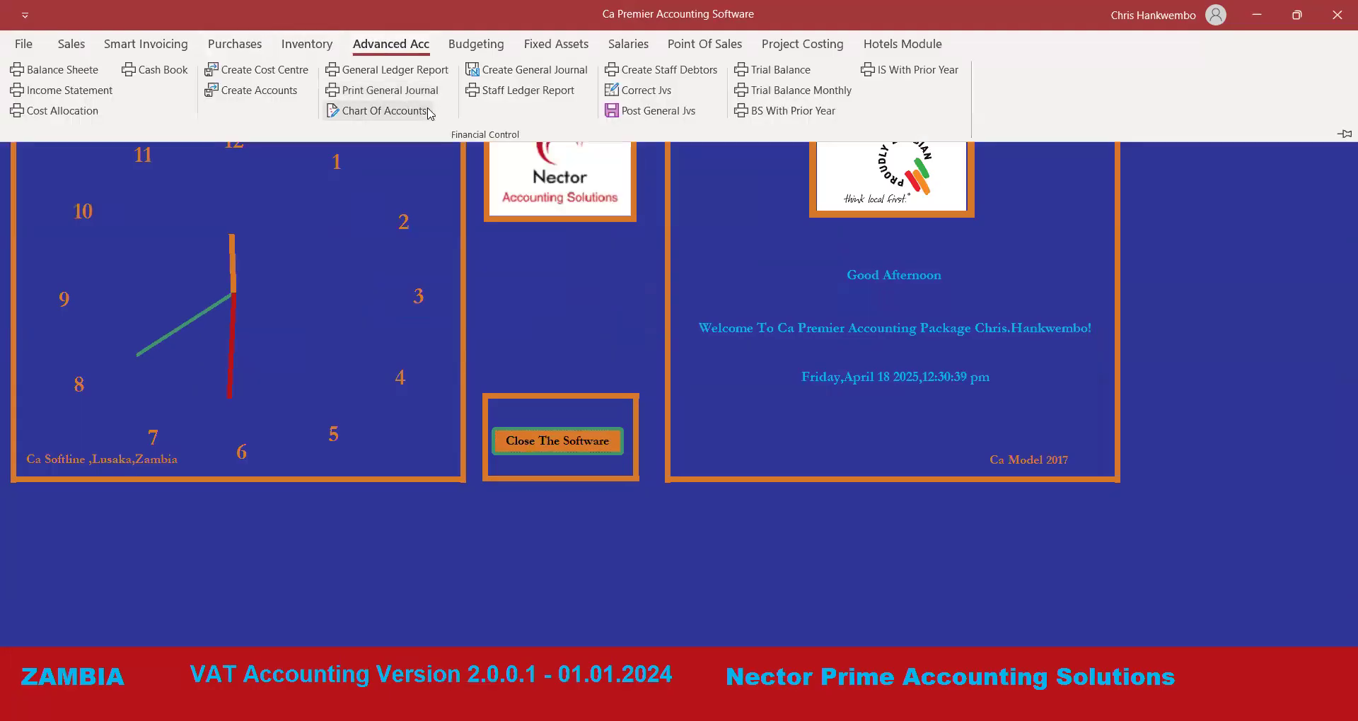
pyautogui.click(644, 111)
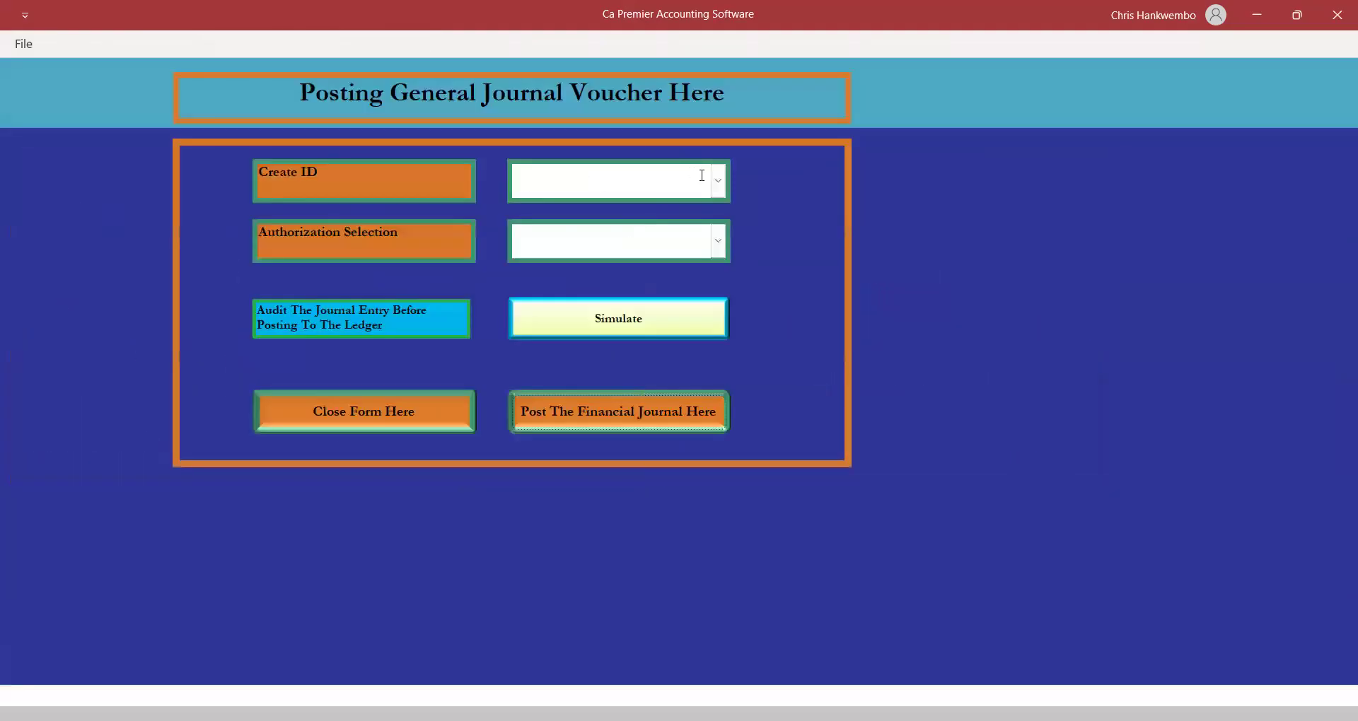
pyautogui.click(718, 182)
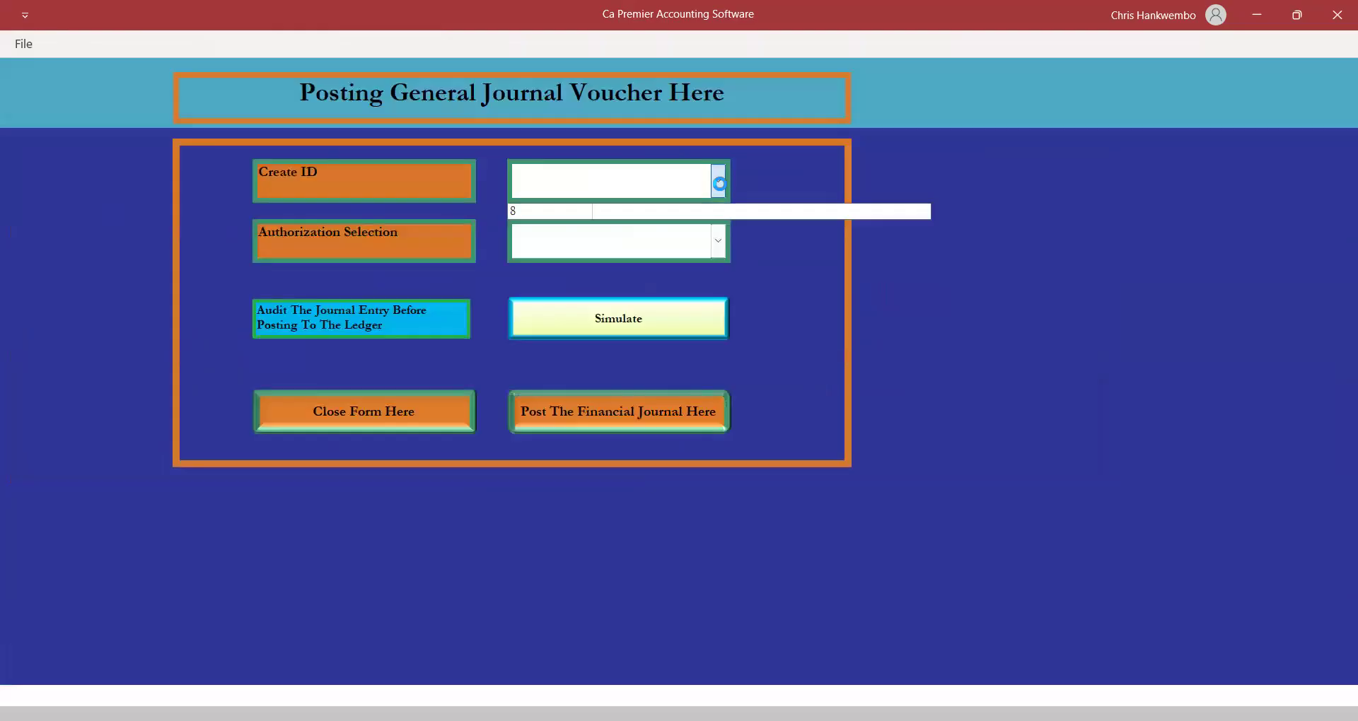
pyautogui.click(531, 211)
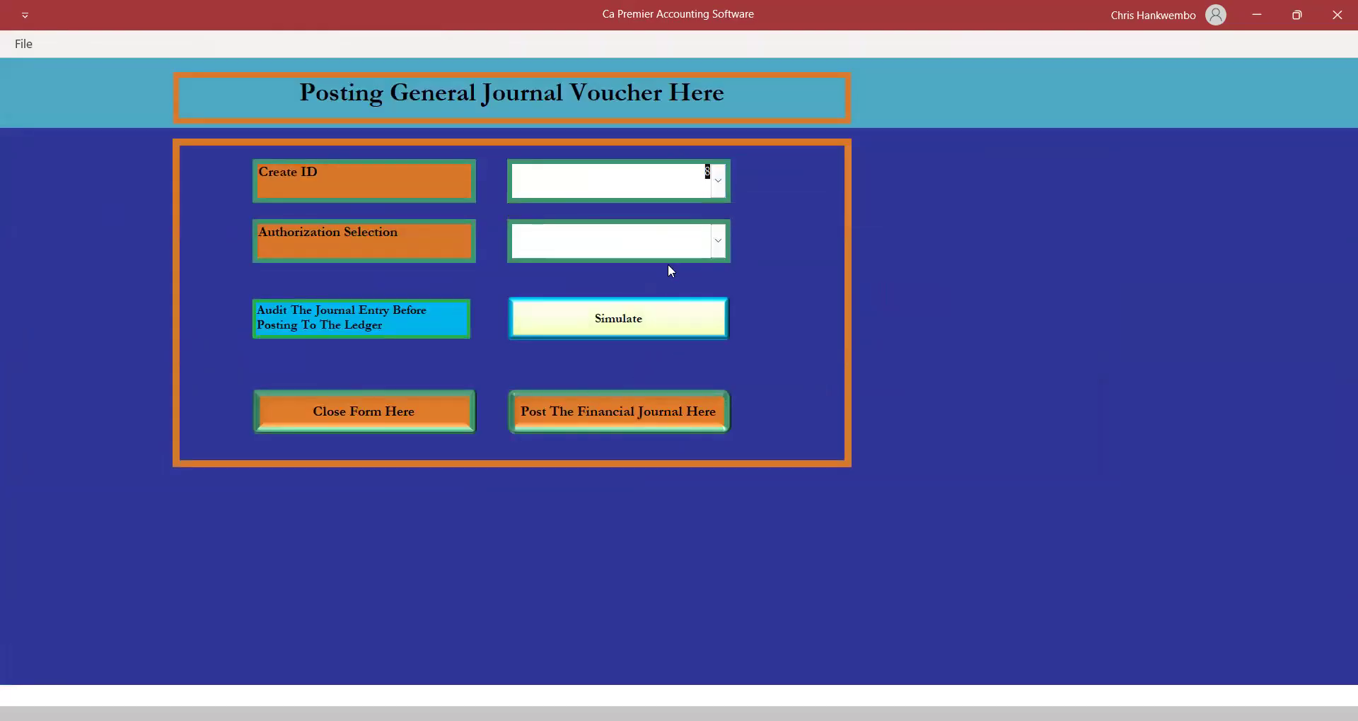
pyautogui.click(718, 244)
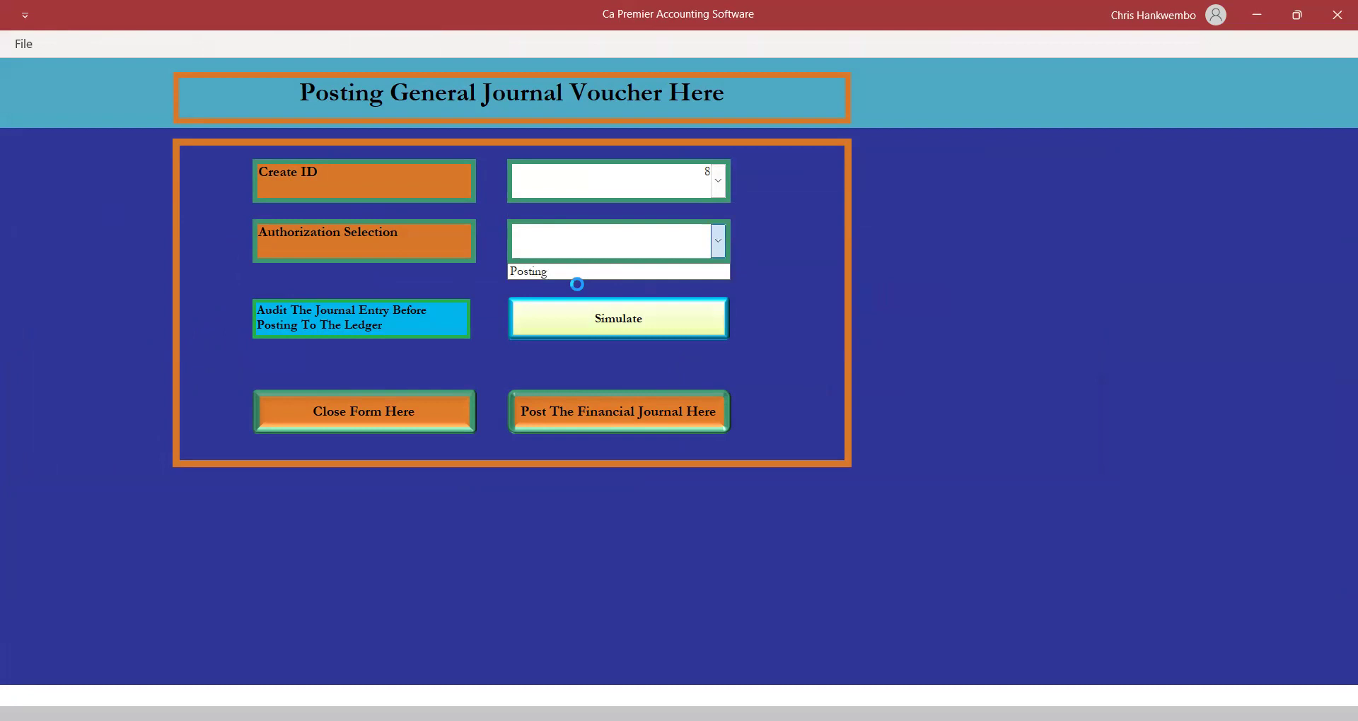
pyautogui.click(529, 270)
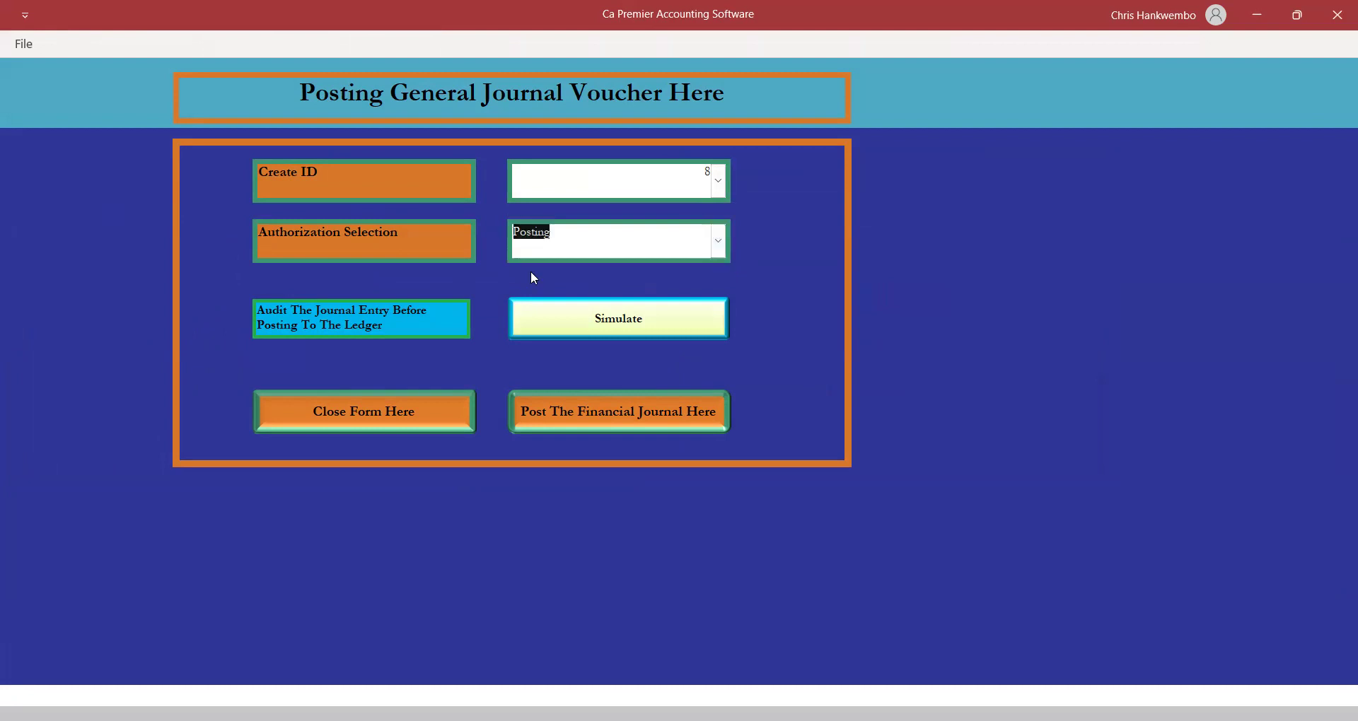
pyautogui.click(600, 416)
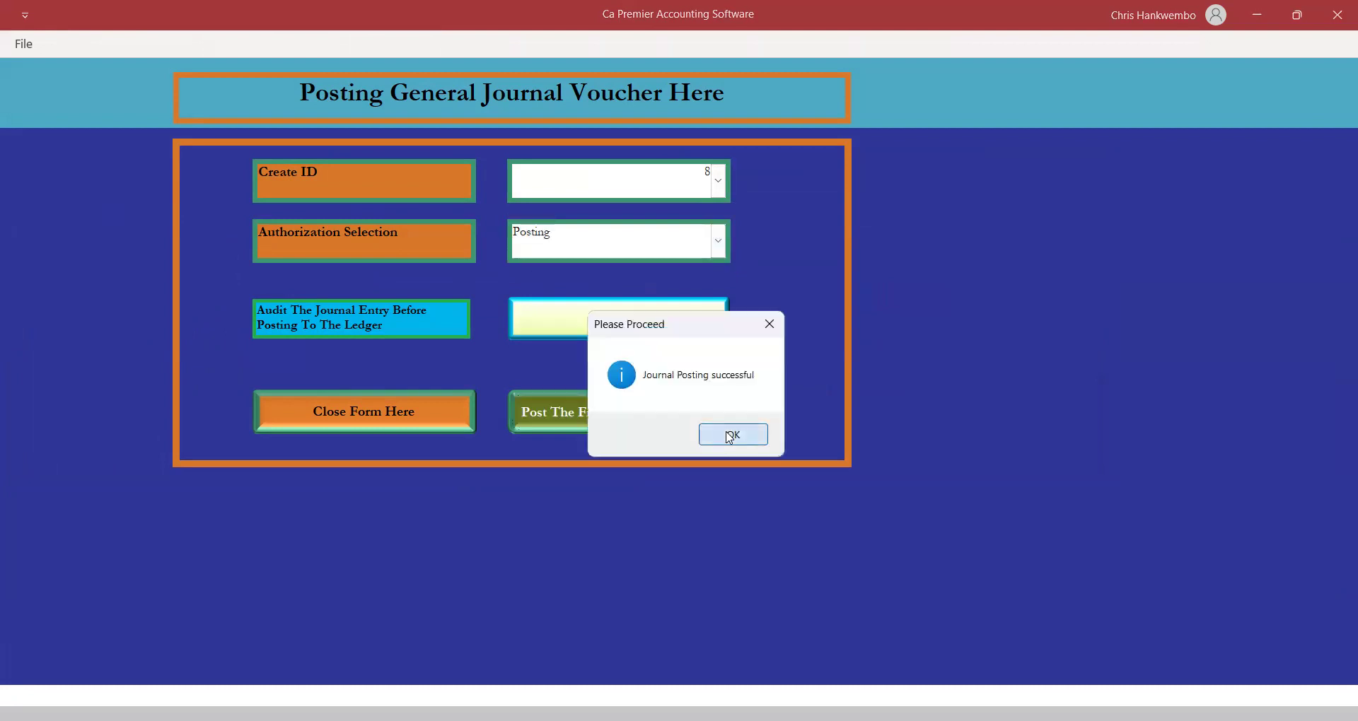
pyautogui.click(730, 437)
pyautogui.click(397, 422)
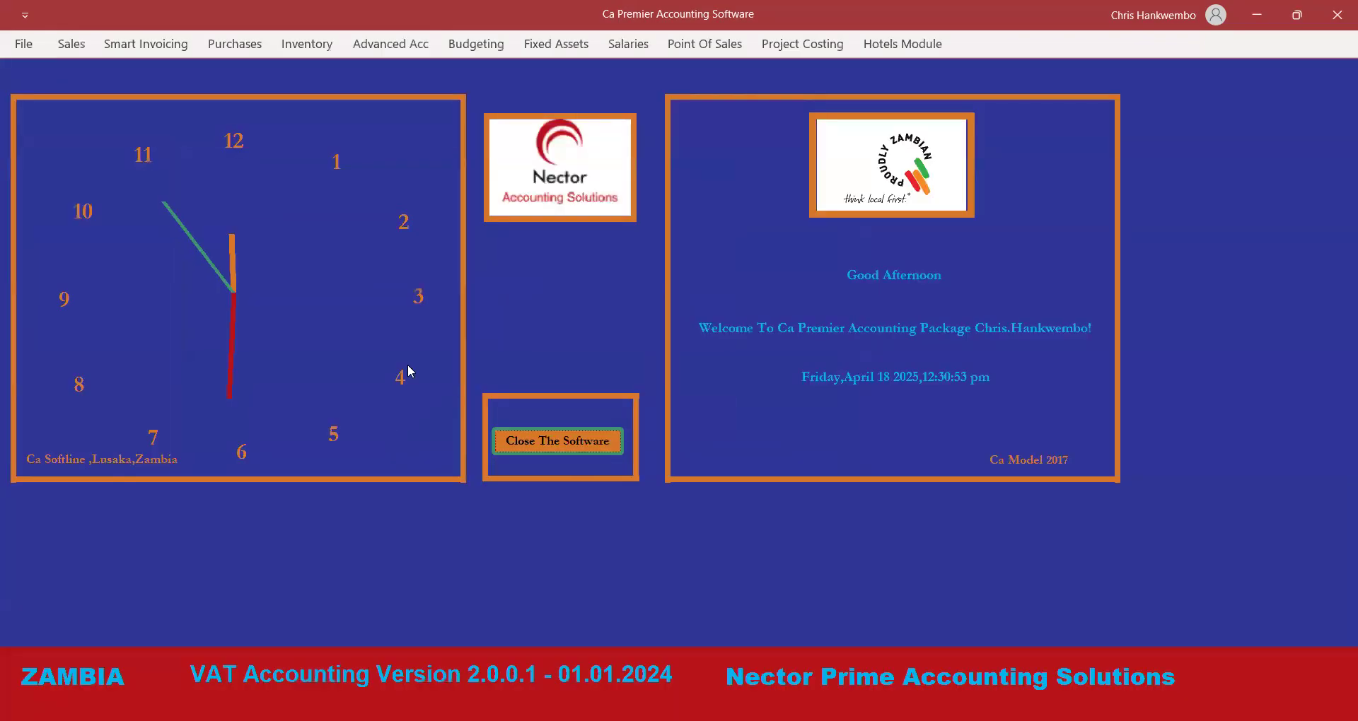
pyautogui.click(399, 42)
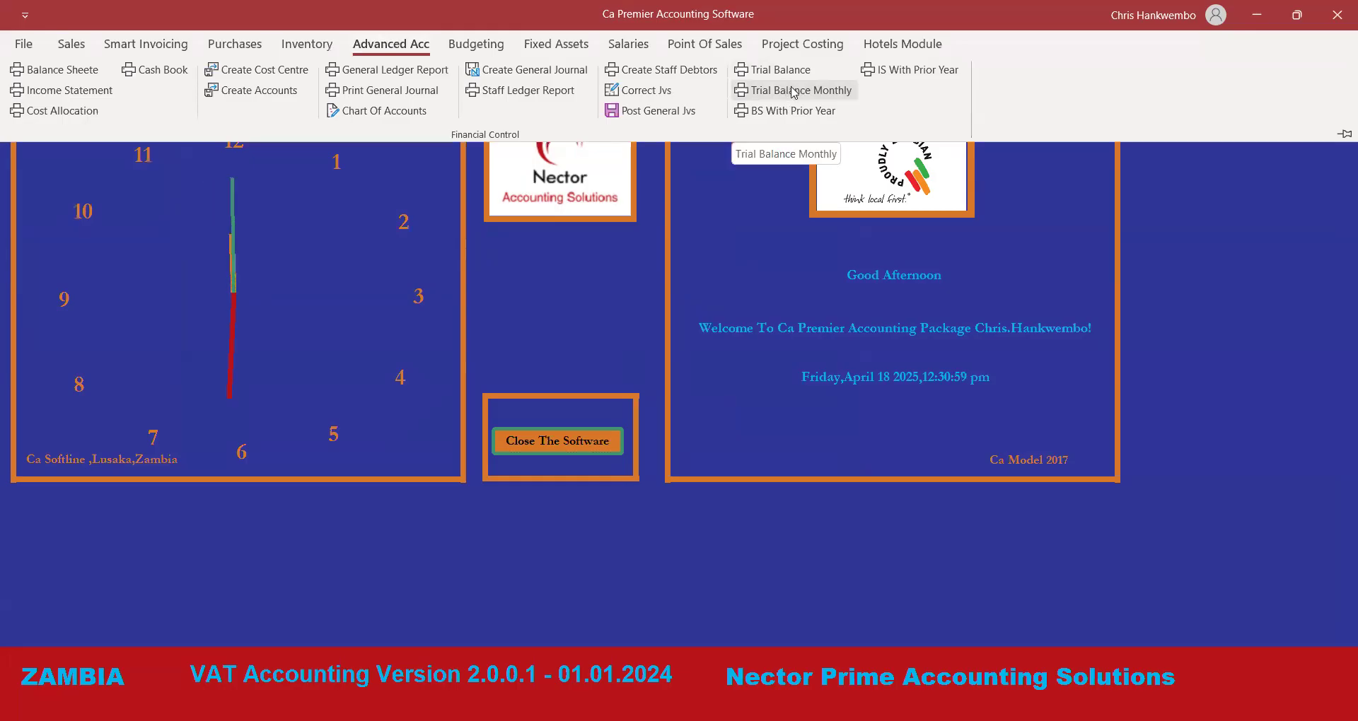
# Run Trial Balance Monthly for 18/04/2025 to 18/04/2025, dismiss the no-data messages, and close it.
pyautogui.click(791, 90)
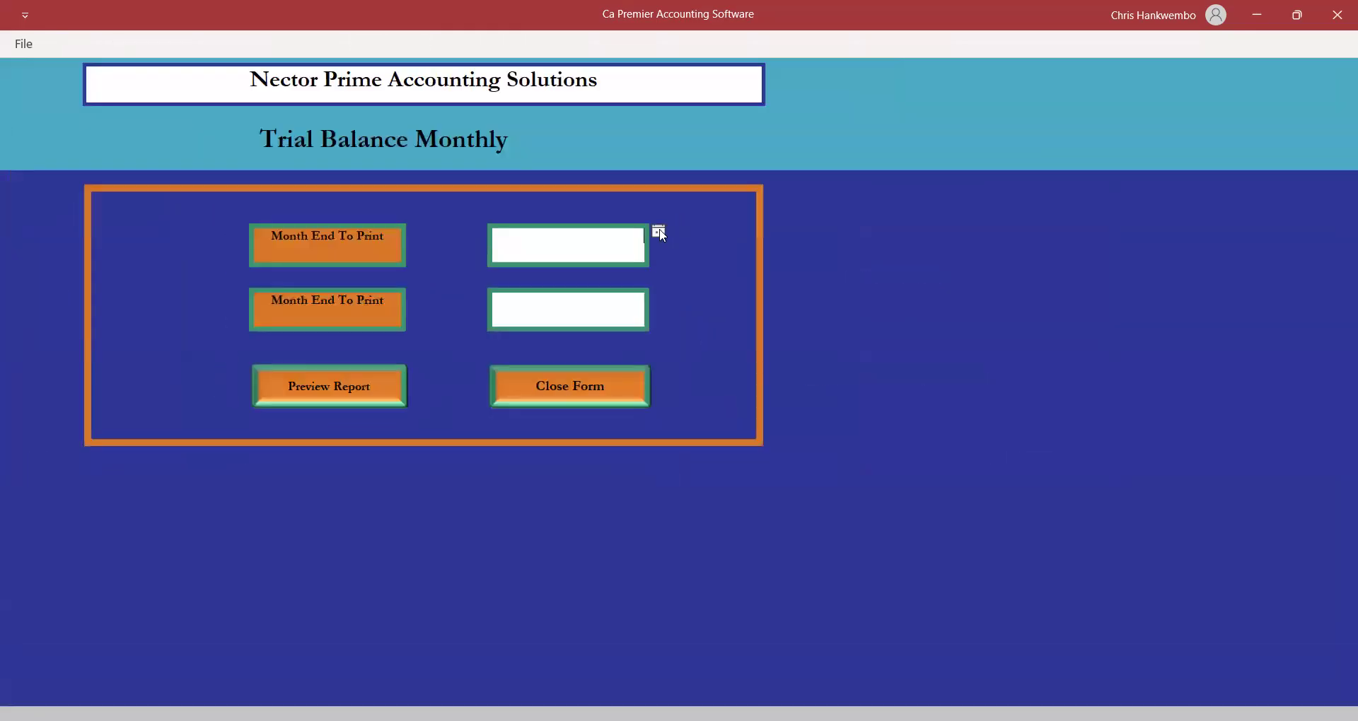
pyautogui.click(660, 232)
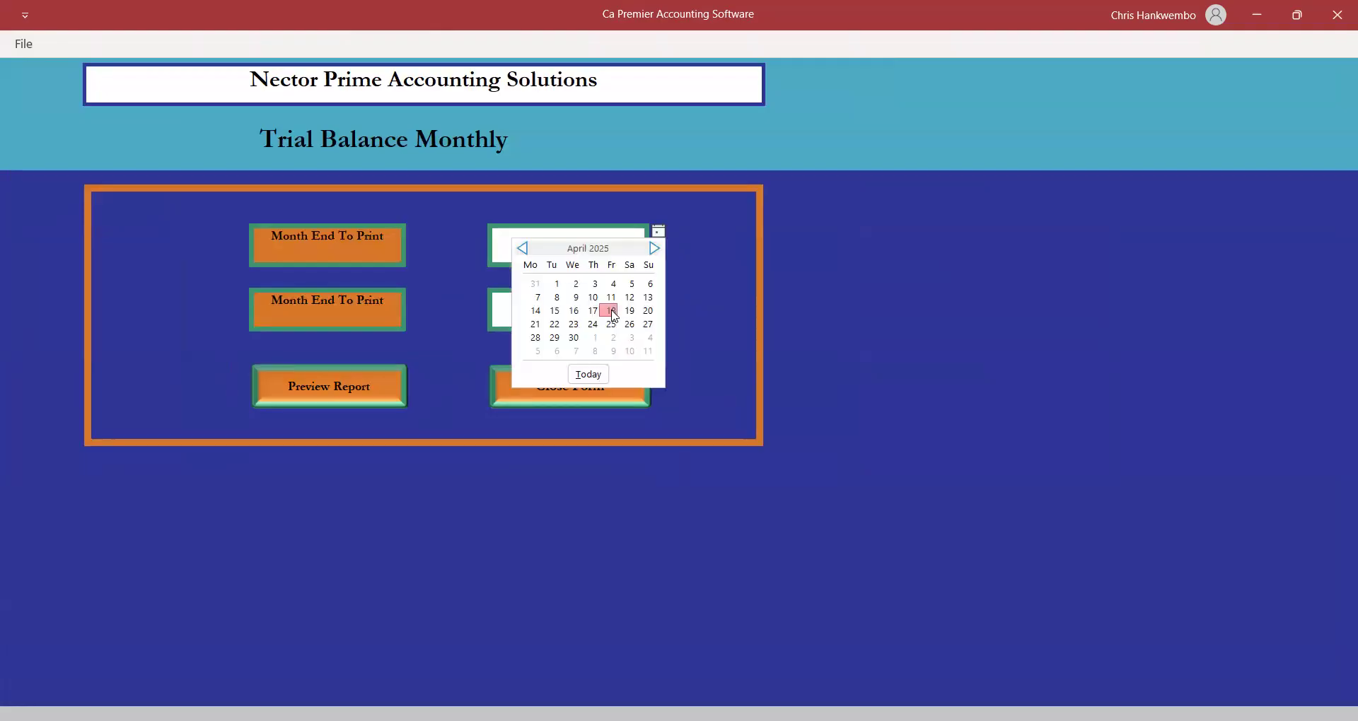
pyautogui.click(614, 316)
pyautogui.click(609, 309)
pyautogui.click(659, 296)
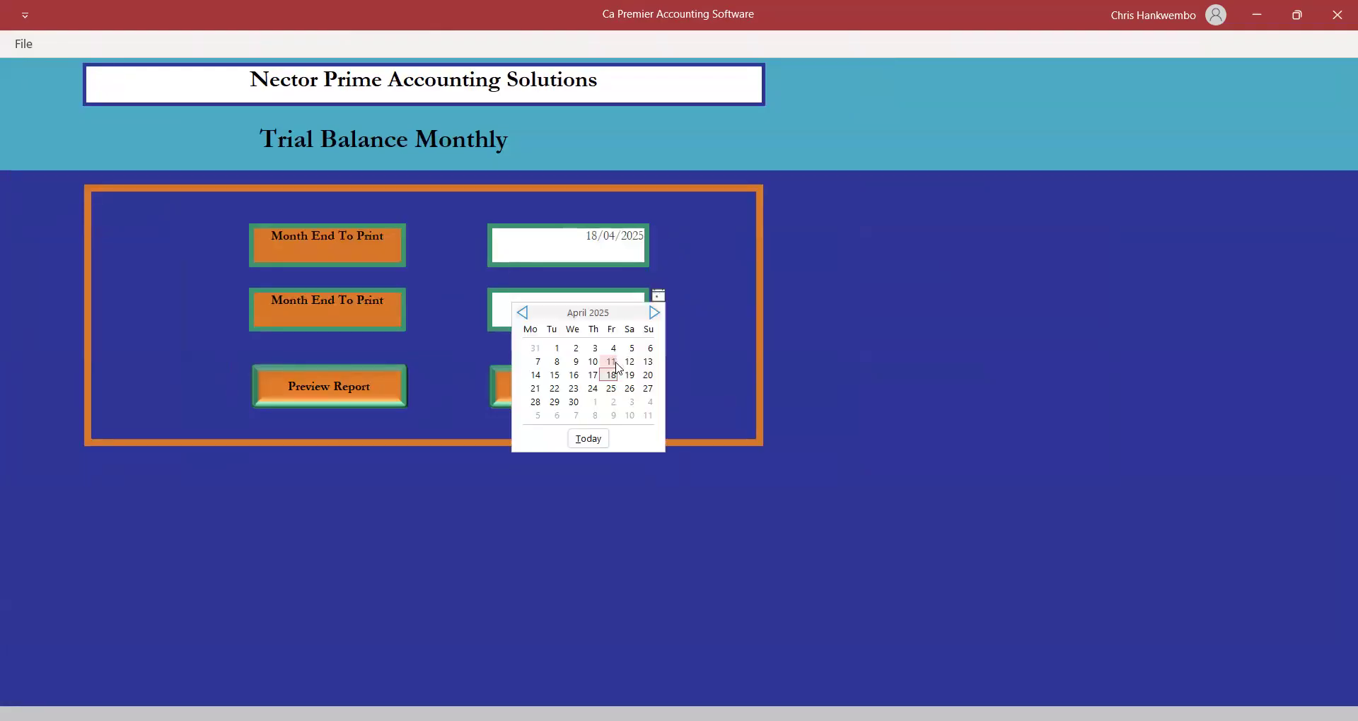
pyautogui.click(611, 377)
pyautogui.click(350, 378)
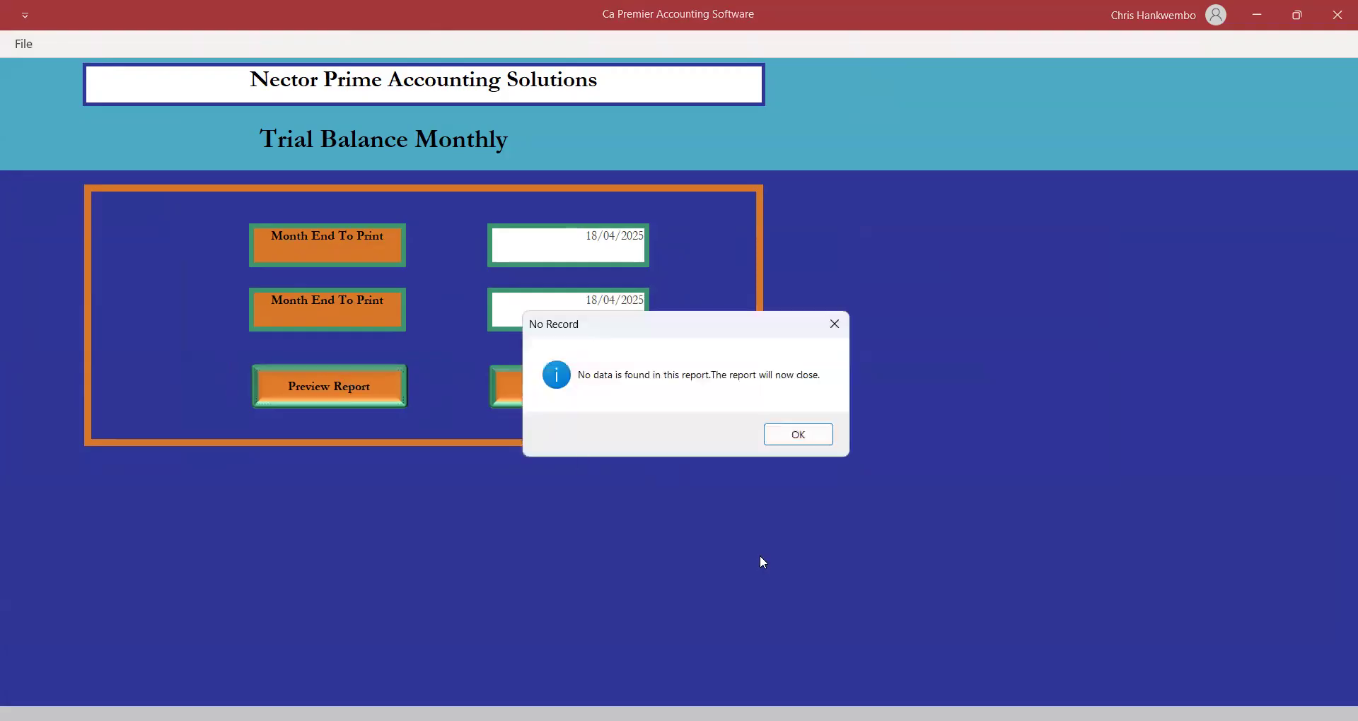
pyautogui.click(794, 436)
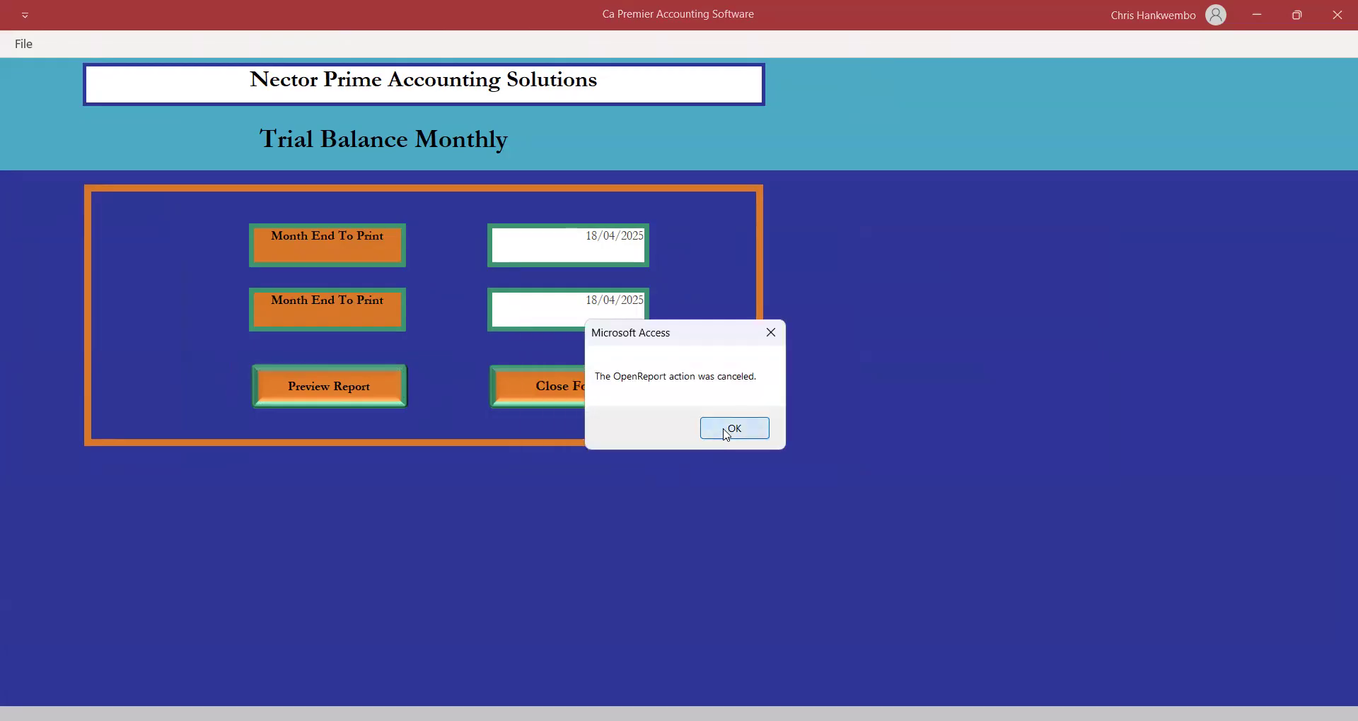
pyautogui.click(727, 433)
pyautogui.click(550, 382)
pyautogui.click(382, 48)
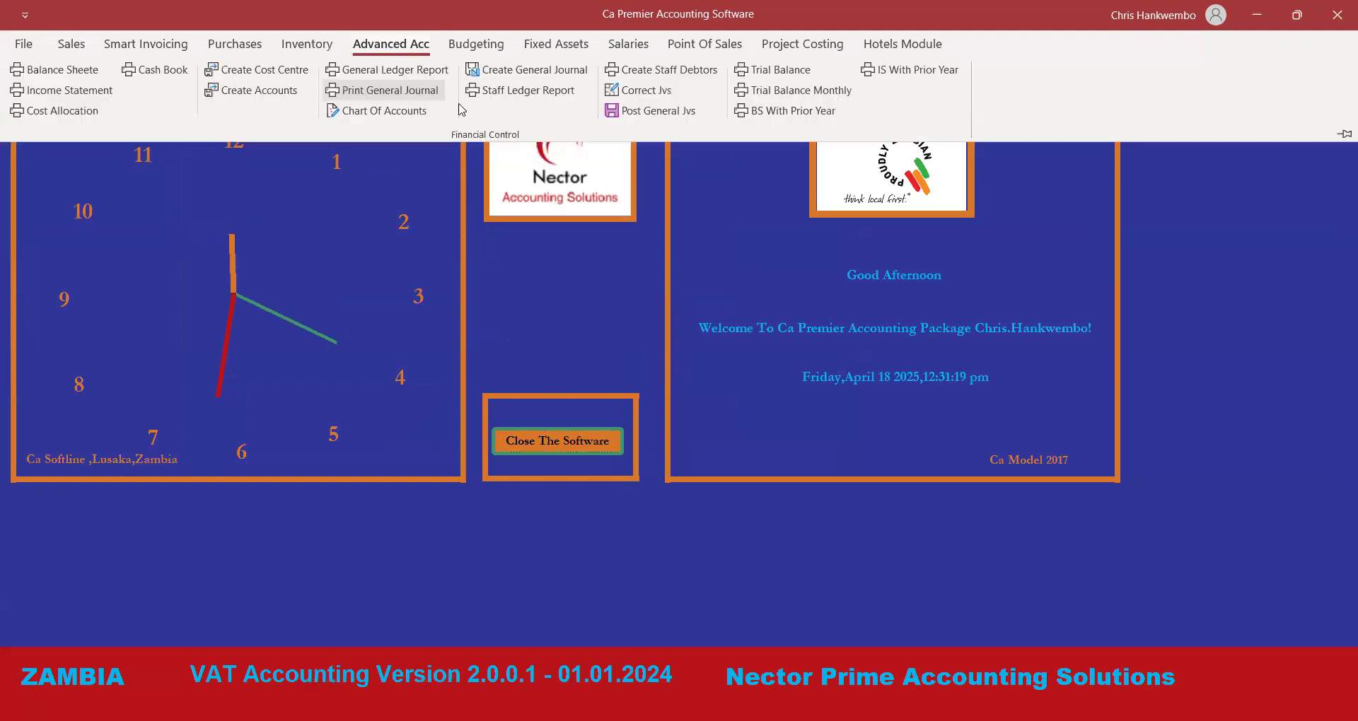
# In a new general journal, copy journal 8 as a reversing entry.
pyautogui.click(535, 77)
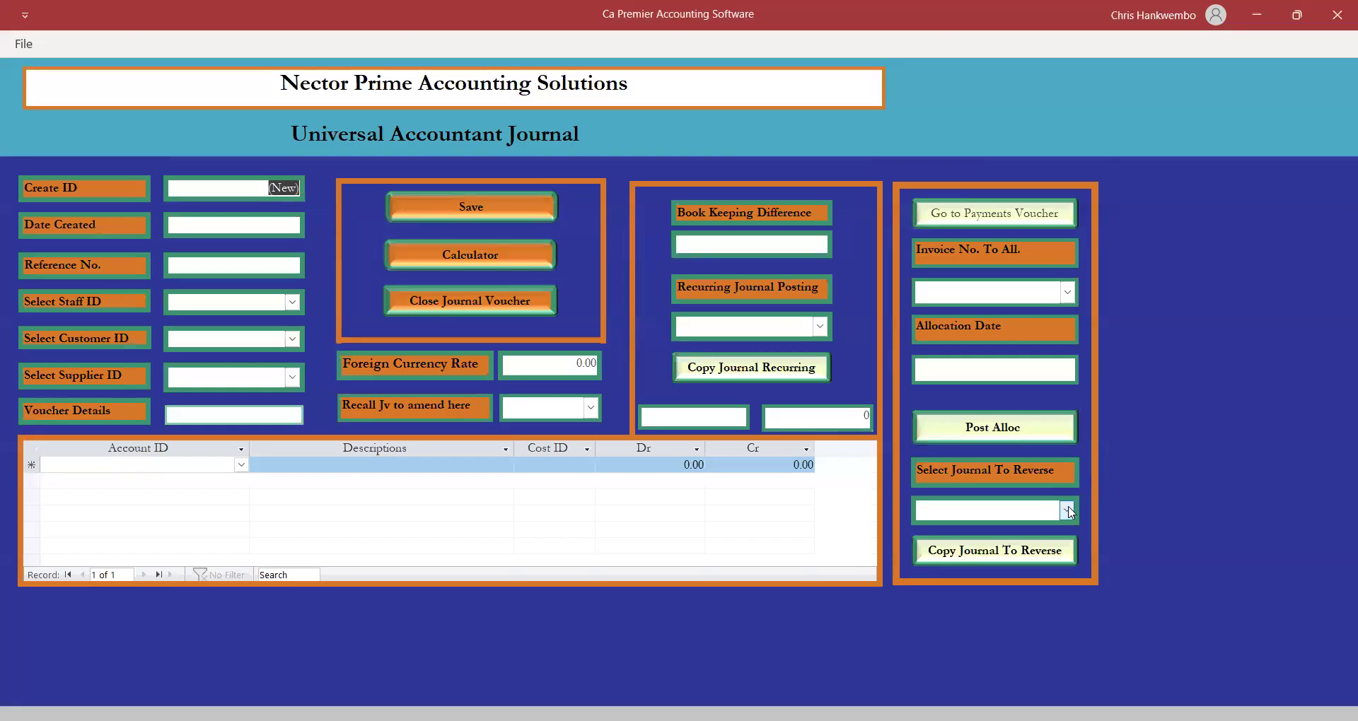
pyautogui.click(1068, 511)
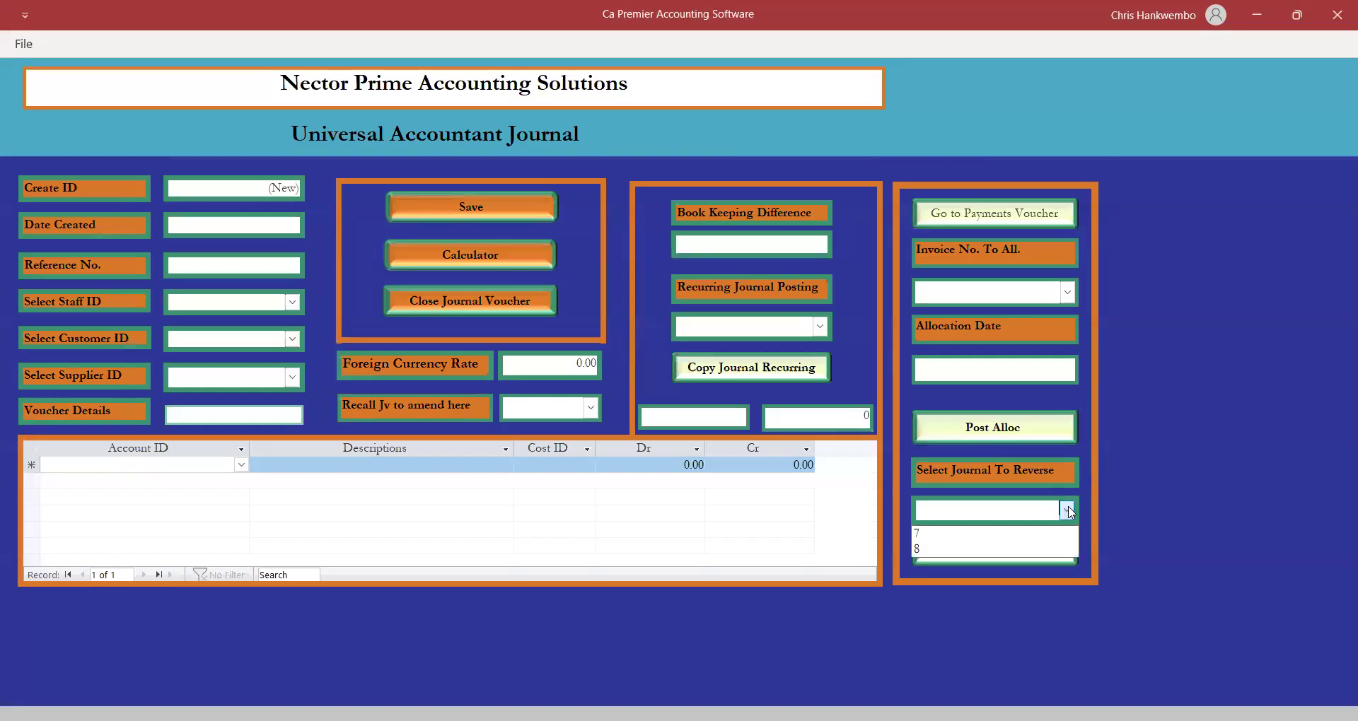
pyautogui.click(929, 550)
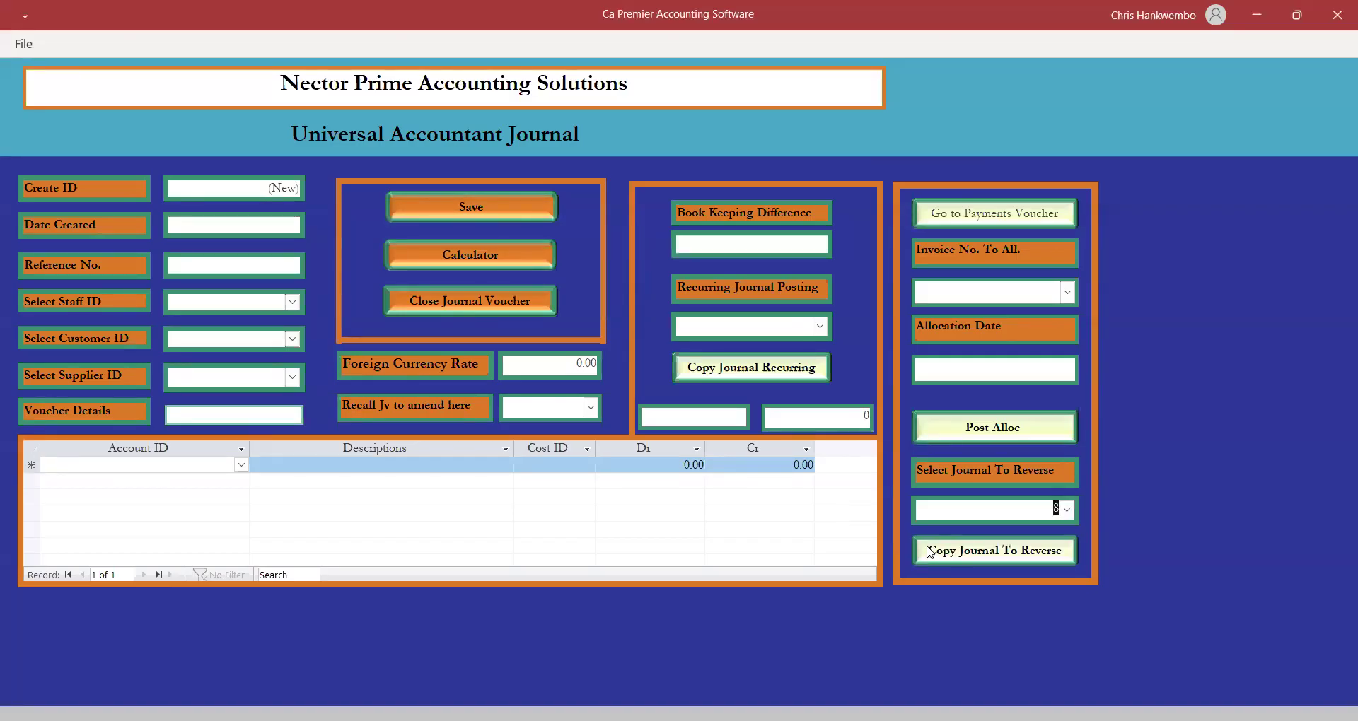
pyautogui.click(994, 552)
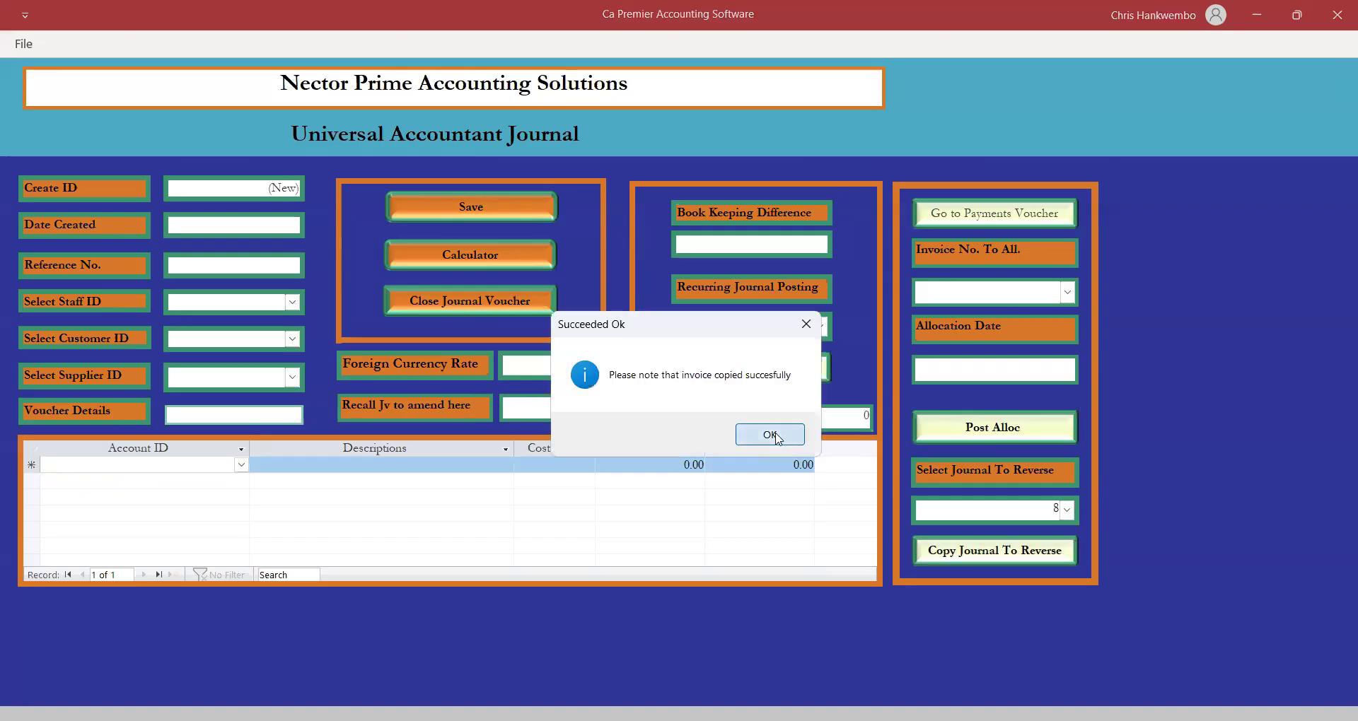
pyautogui.click(769, 434)
# Recall the reversing journal 9, save it and close the journal form.
pyautogui.click(592, 408)
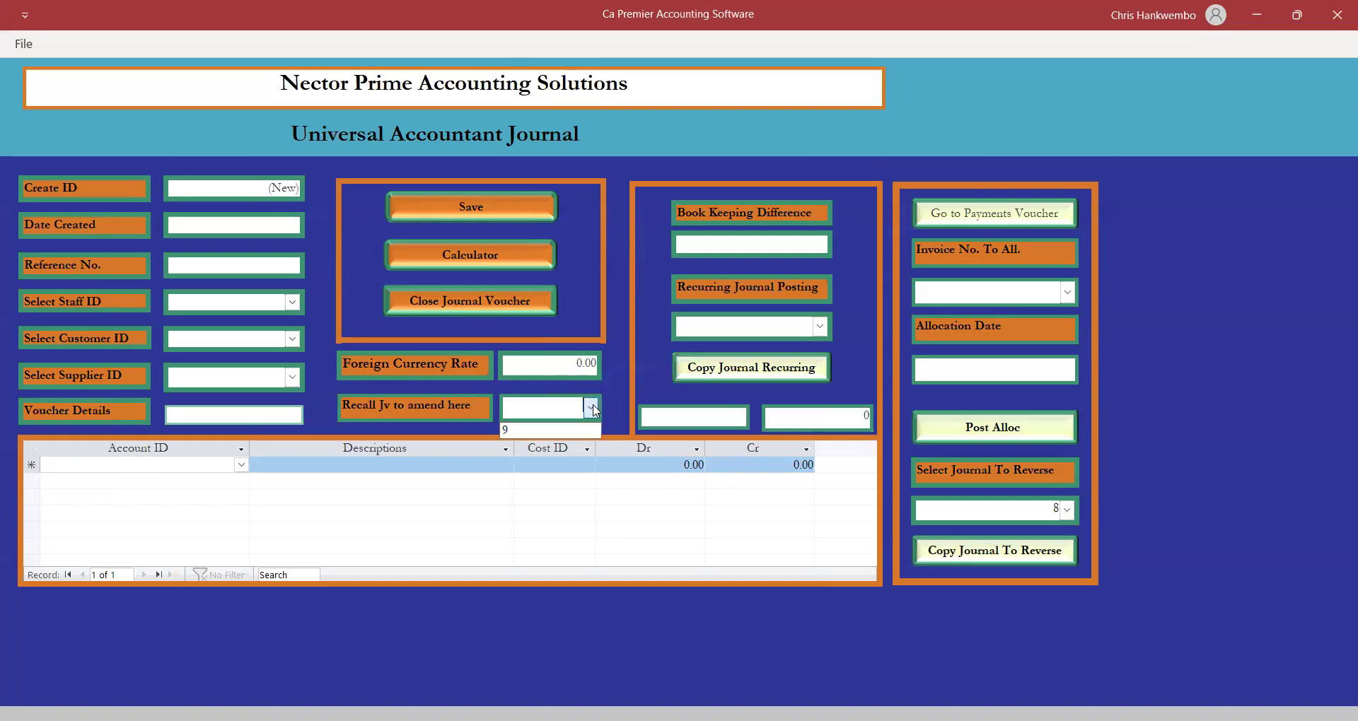
pyautogui.click(508, 431)
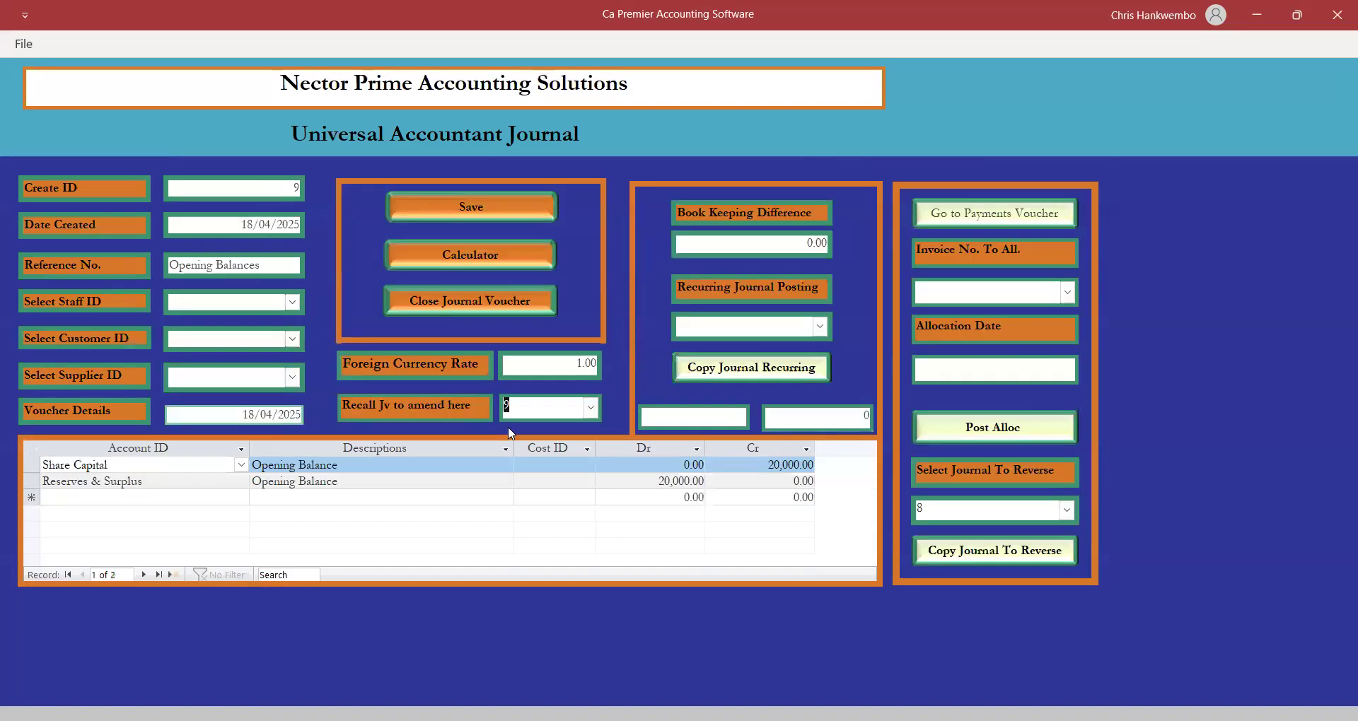
pyautogui.click(442, 204)
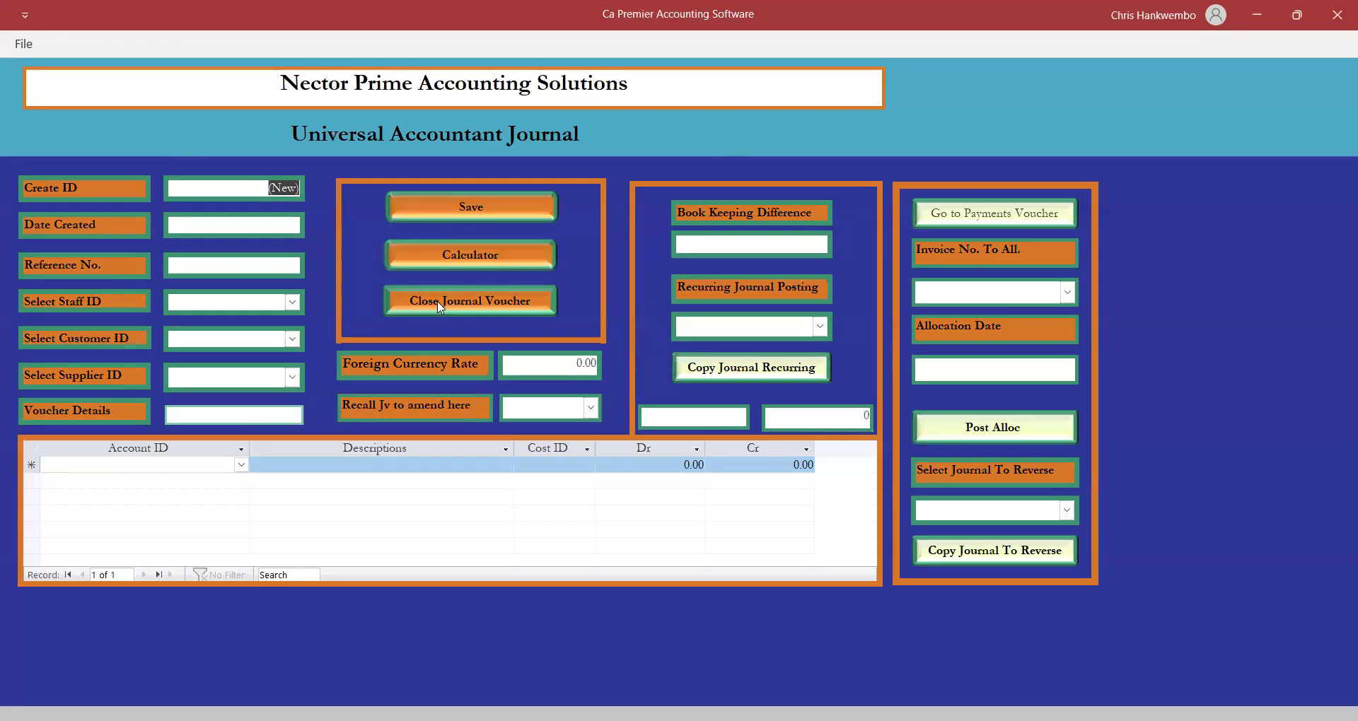
pyautogui.click(439, 302)
pyautogui.click(382, 49)
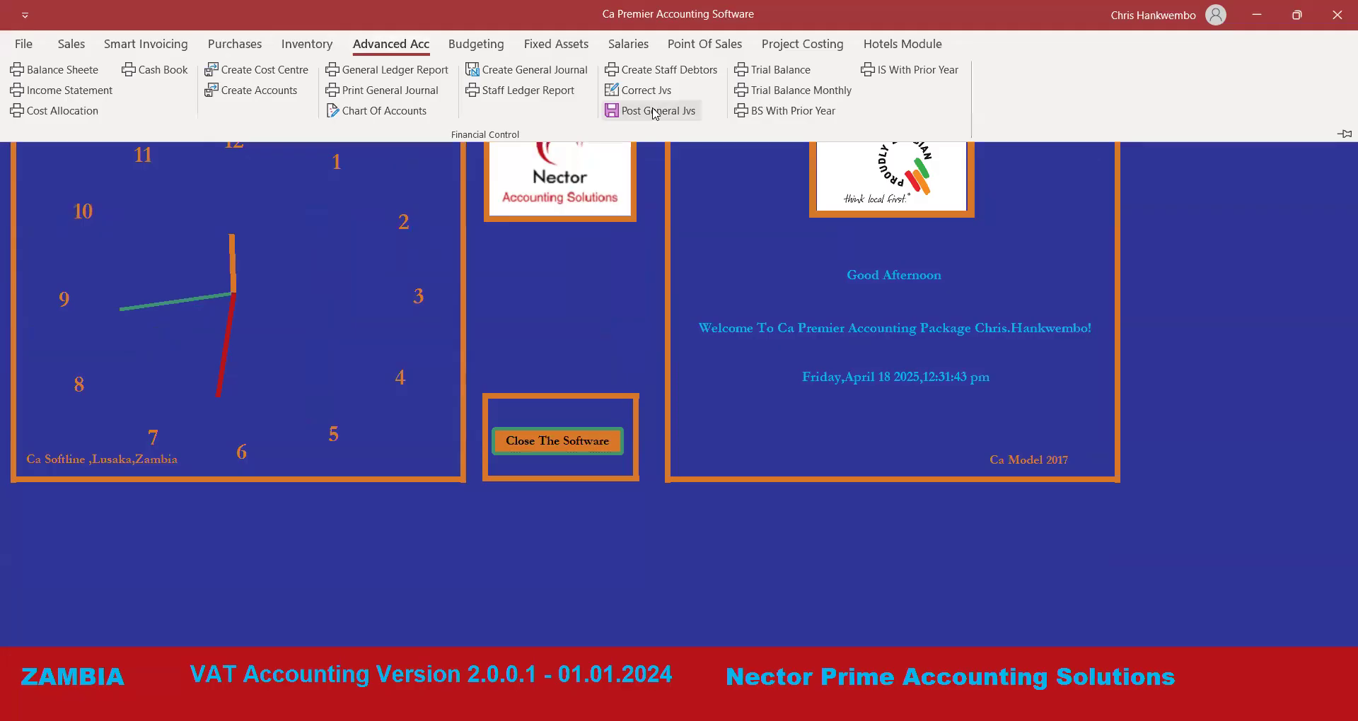
# Post journal 9 to the ledger with Posting authorization and close the posting form.
pyautogui.click(655, 112)
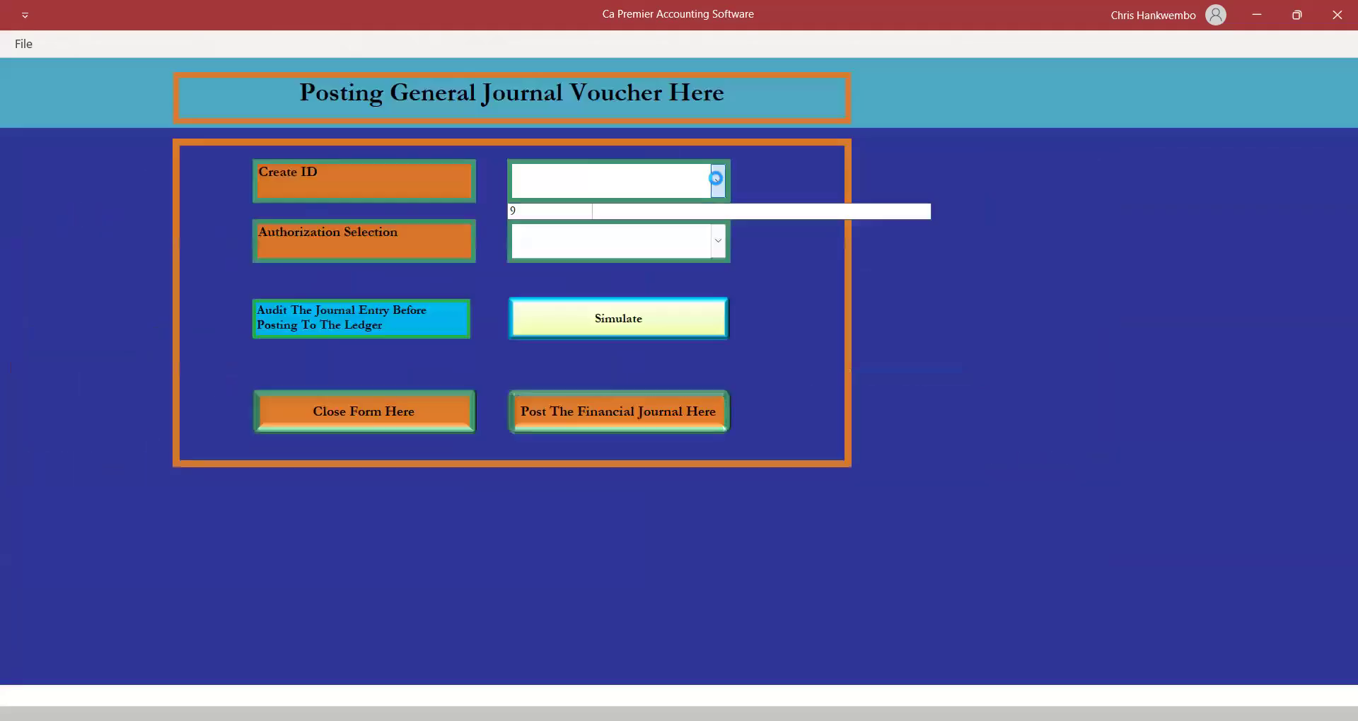
pyautogui.click(718, 241)
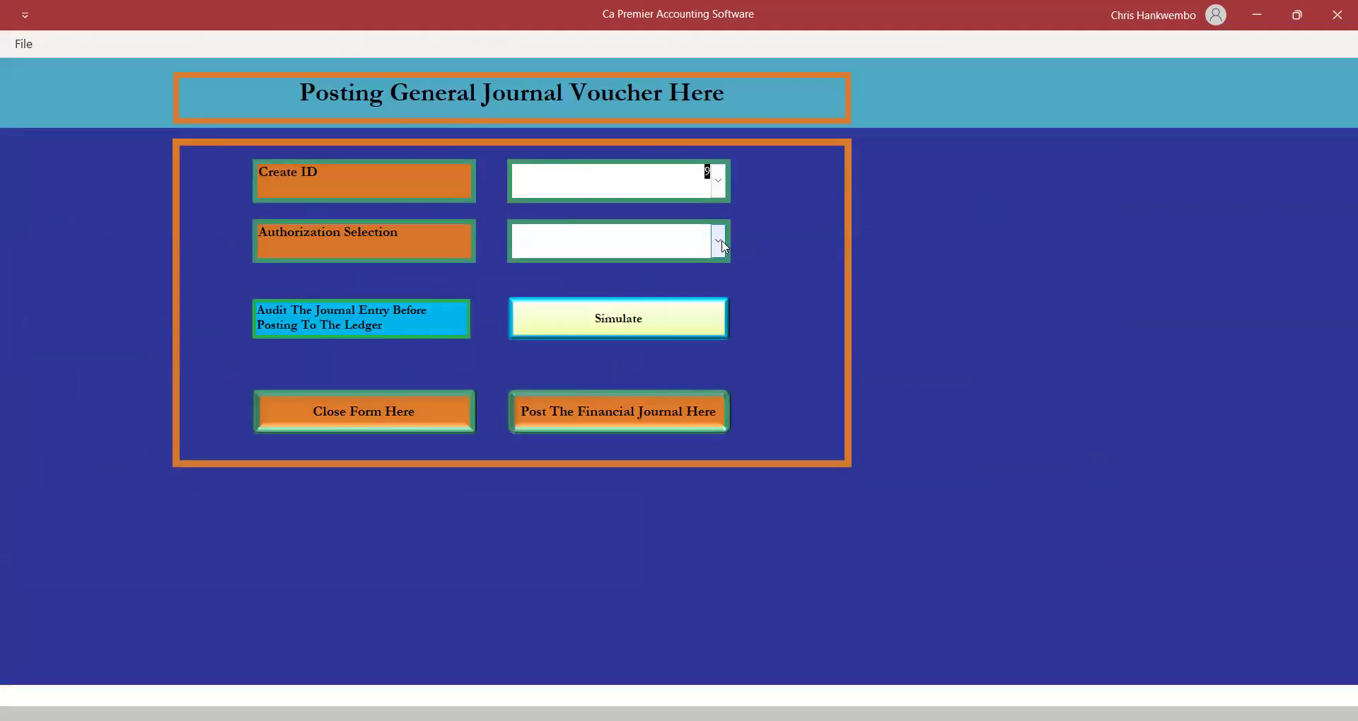
pyautogui.click(528, 271)
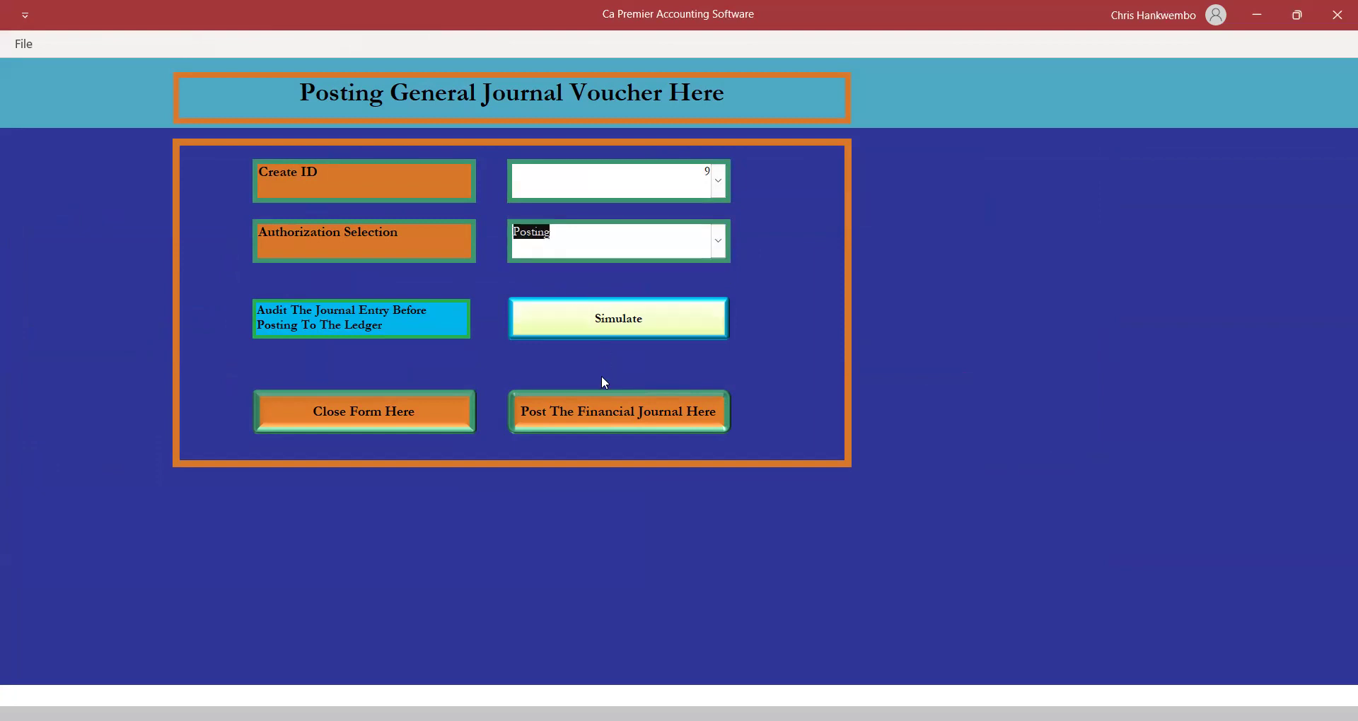
pyautogui.click(612, 411)
pyautogui.click(724, 441)
pyautogui.click(388, 418)
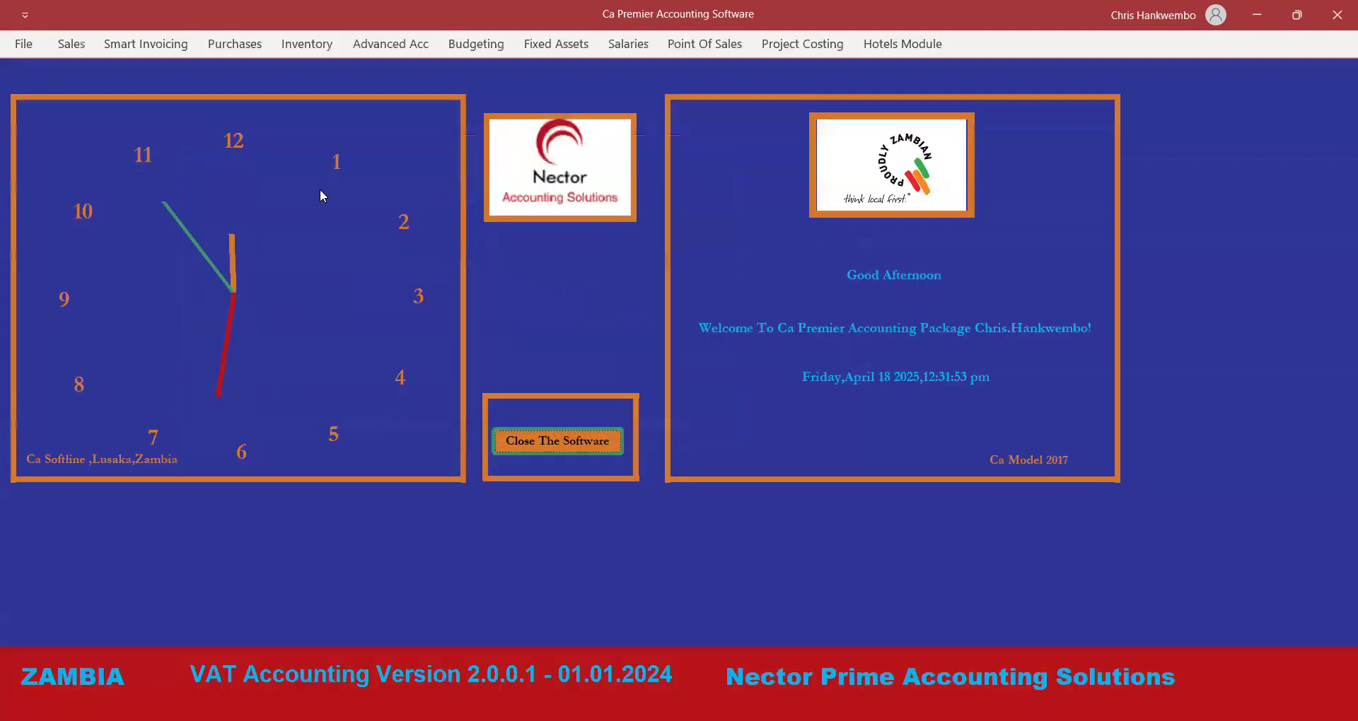
pyautogui.click(394, 43)
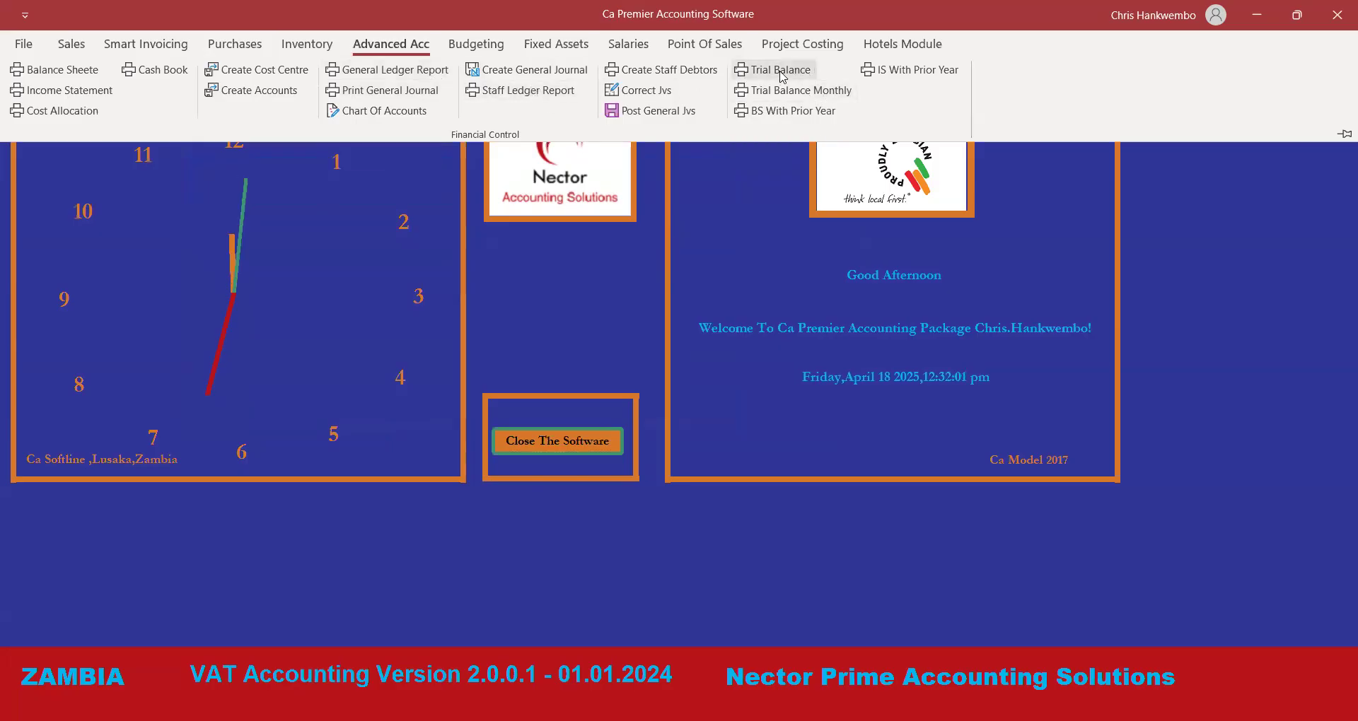
pyautogui.click(792, 90)
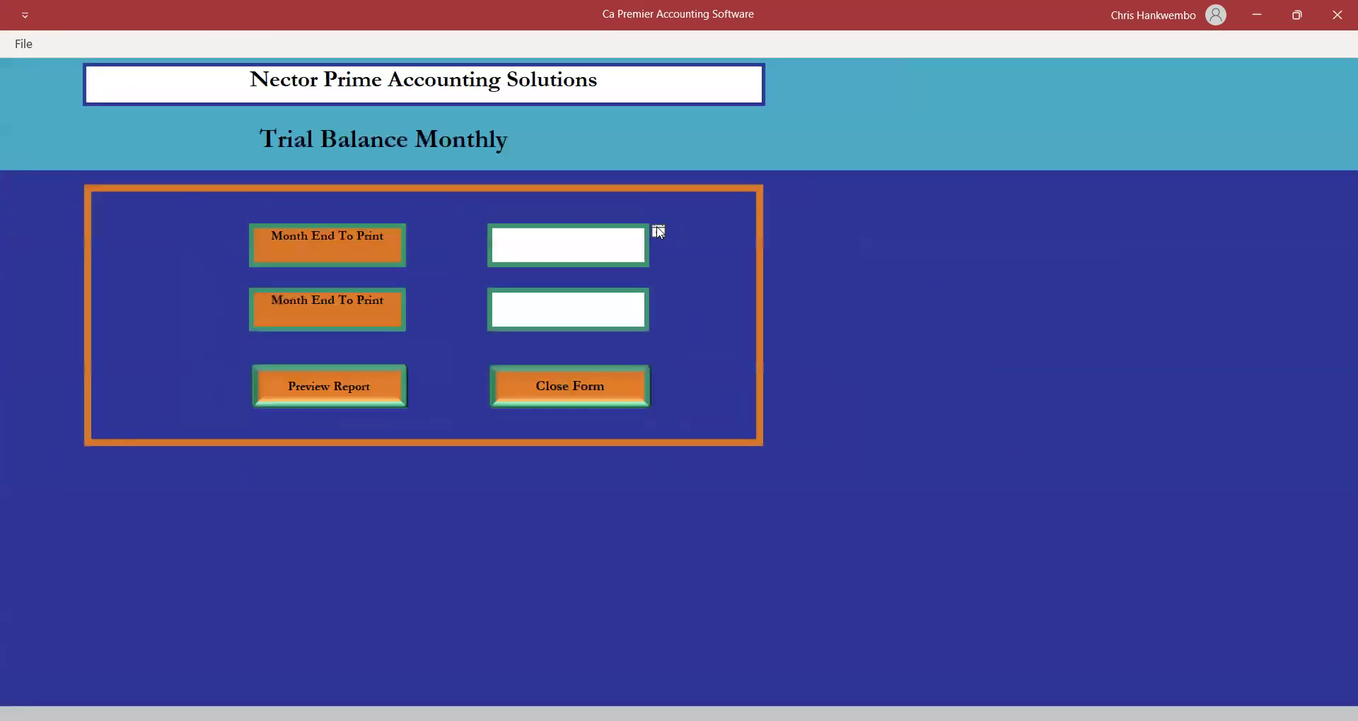
pyautogui.click(658, 232)
pyautogui.click(610, 312)
pyautogui.click(635, 306)
pyautogui.click(659, 297)
pyautogui.click(608, 375)
pyautogui.click(356, 386)
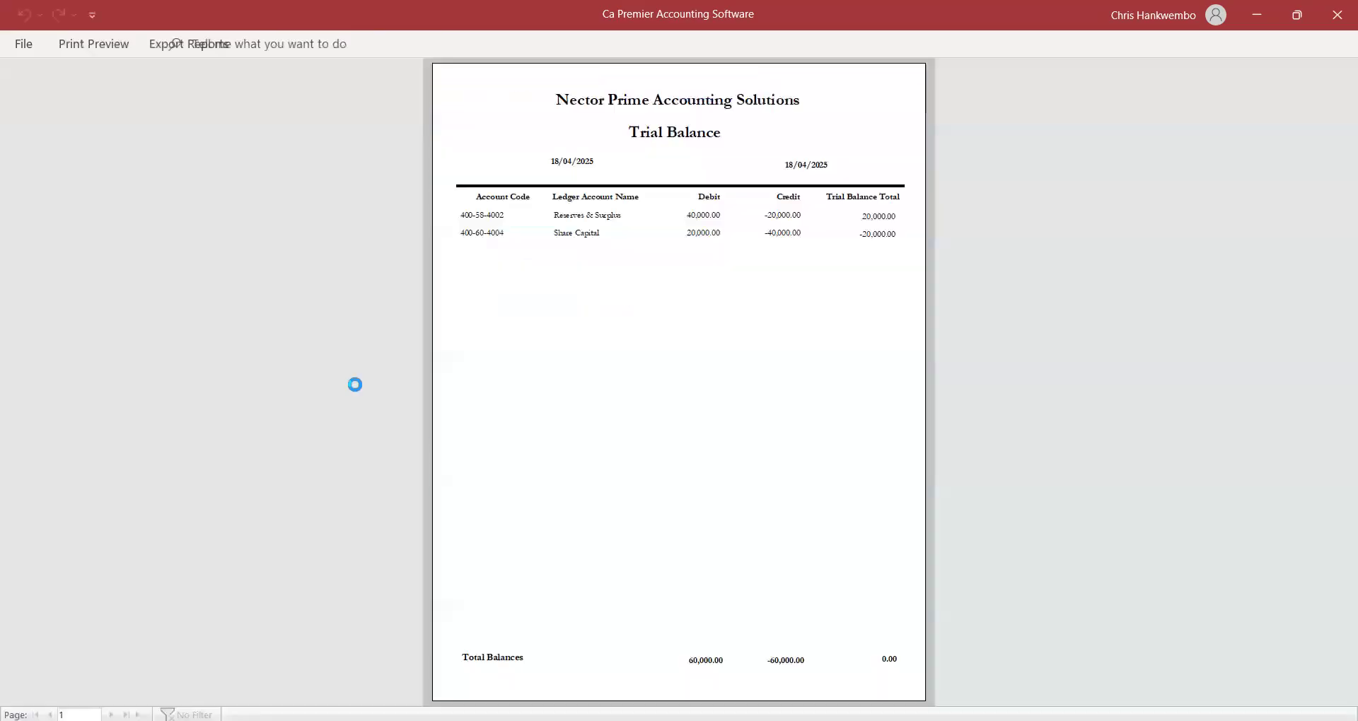
pyautogui.click(745, 249)
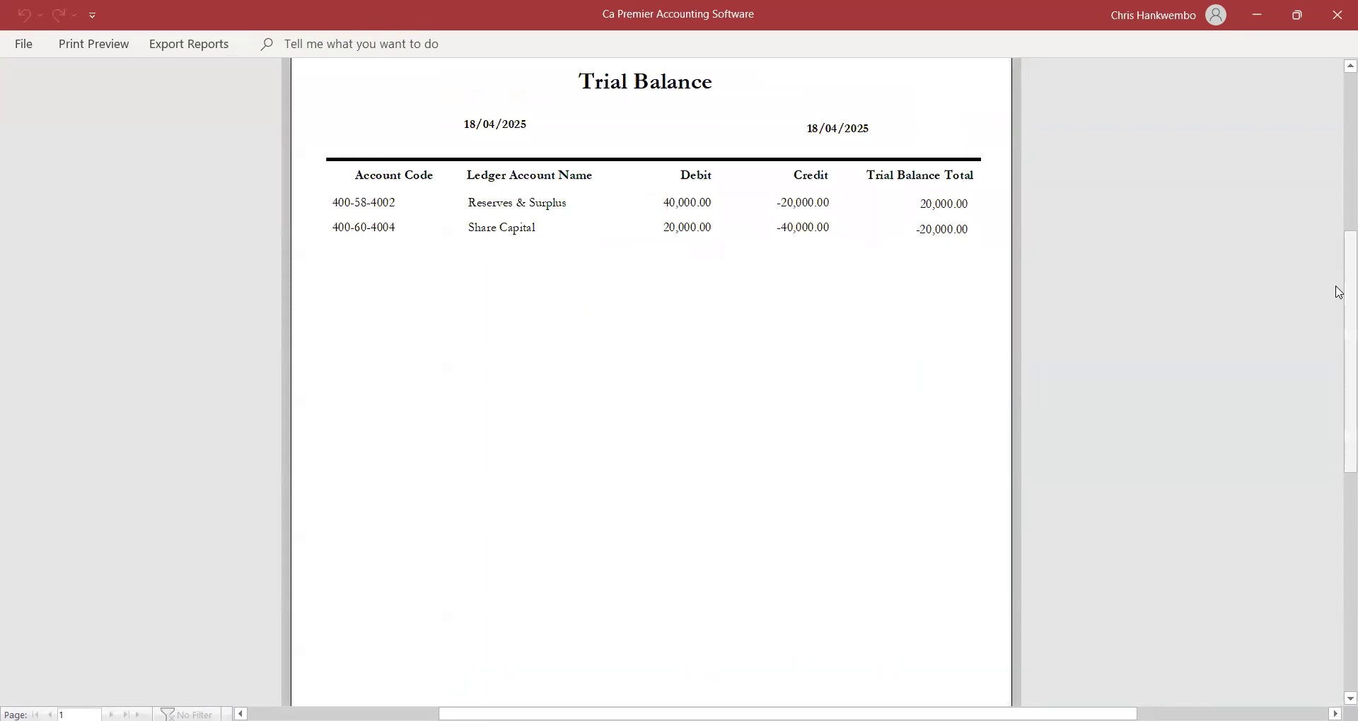
pyautogui.moveTo(1338, 291); pyautogui.dragTo(1307, 291)
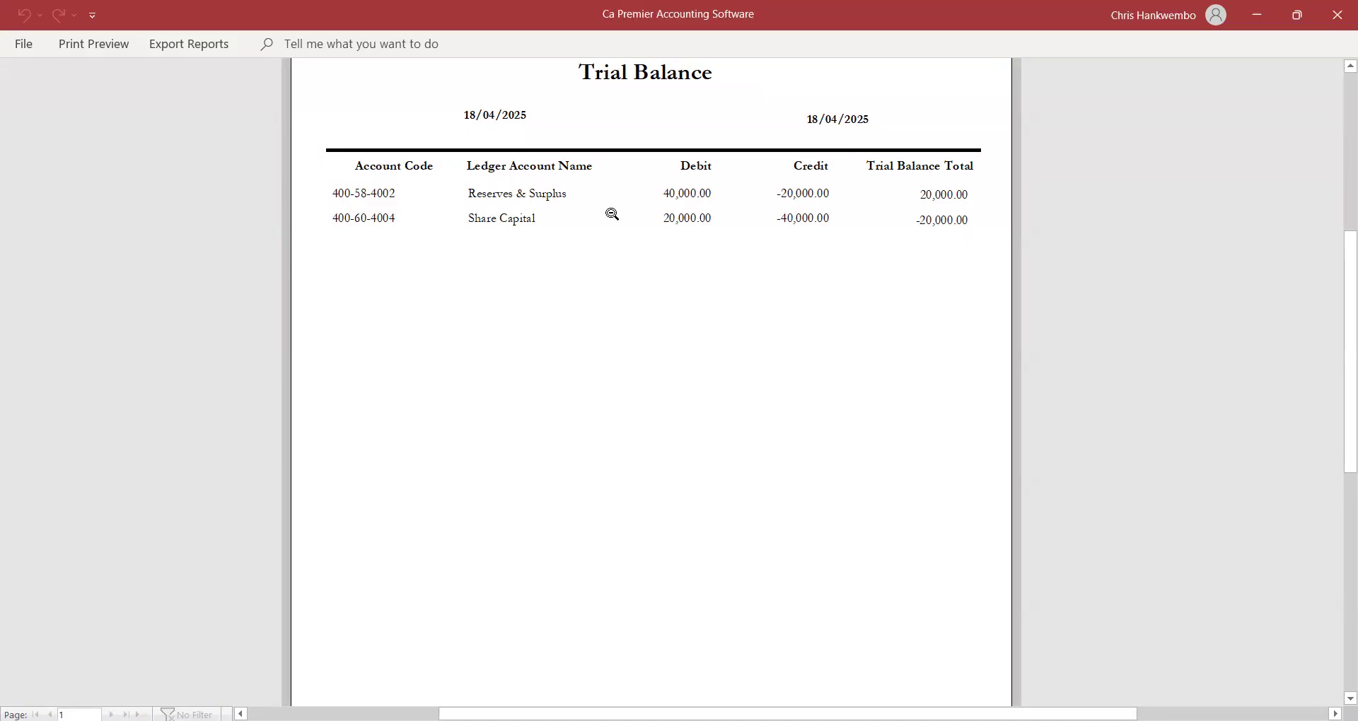
pyautogui.click(100, 43)
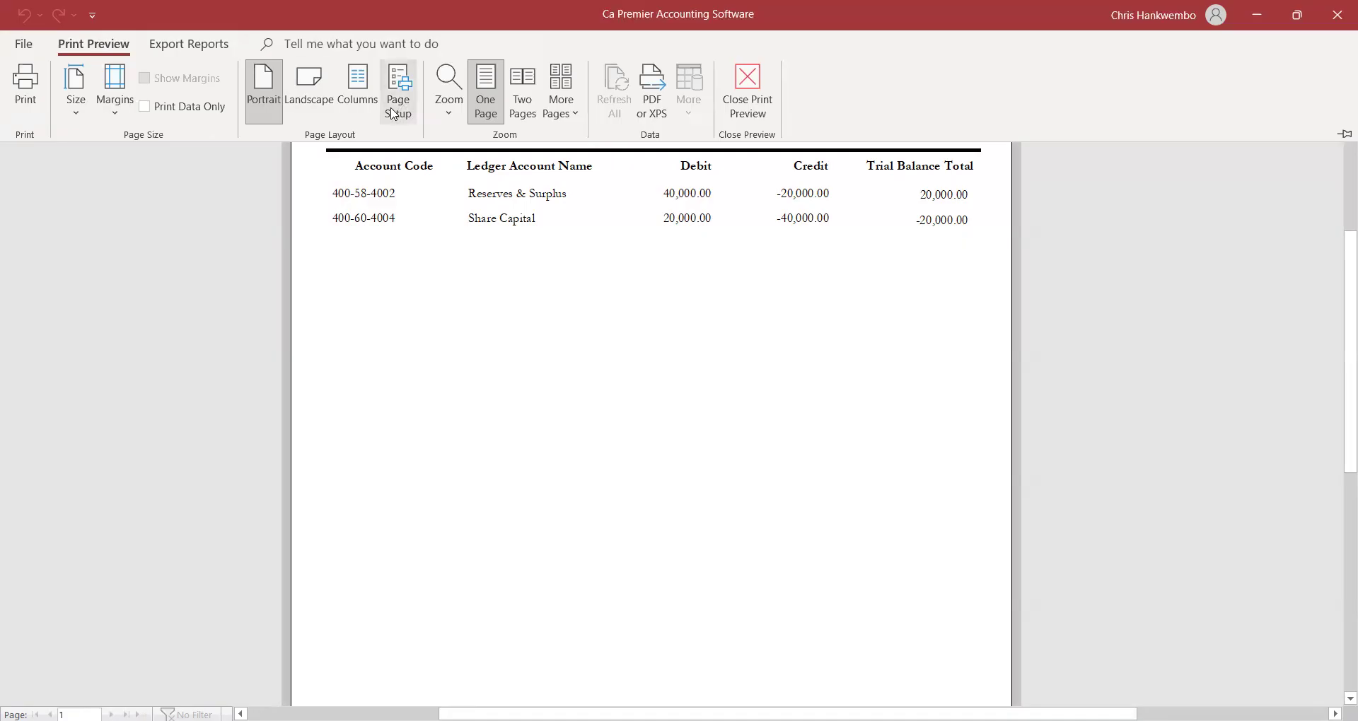
pyautogui.click(744, 116)
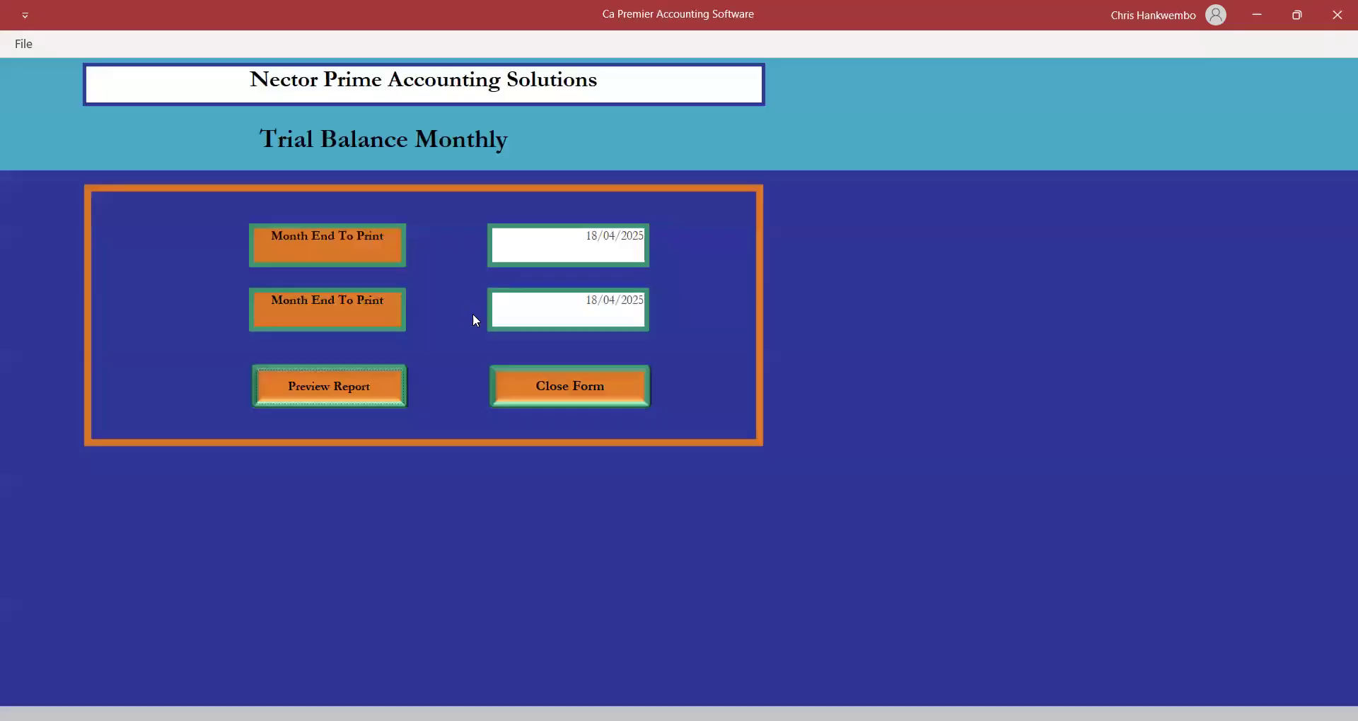
pyautogui.click(533, 387)
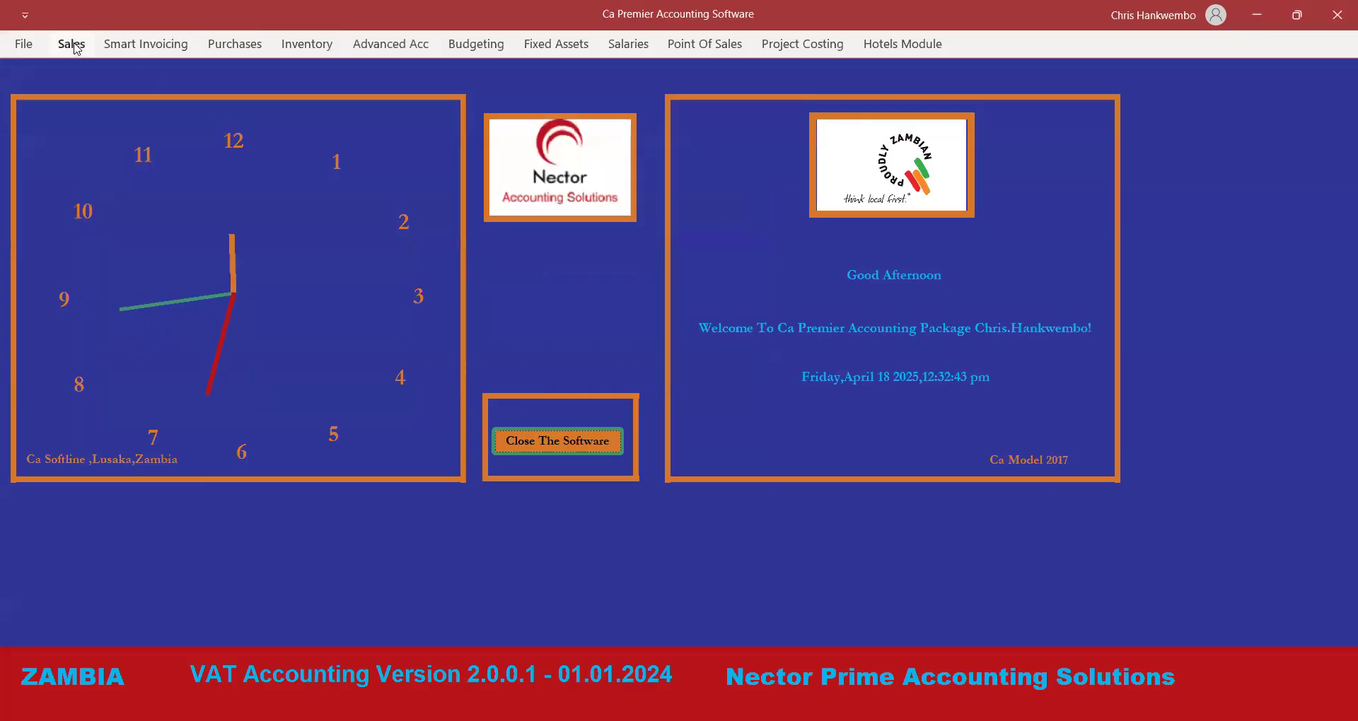
pyautogui.click(393, 47)
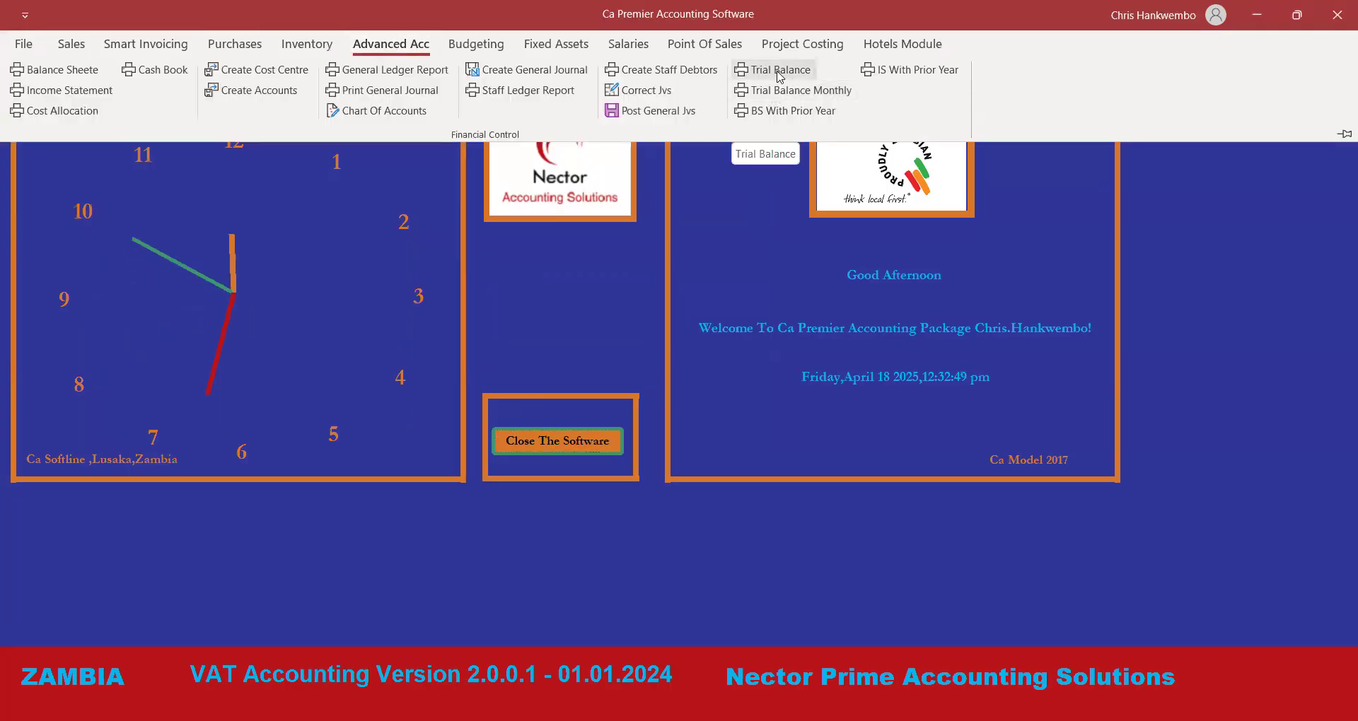
# Create general journal 10 dated 18 April 2025 with reference 'Opening Balance'.
pyautogui.click(509, 74)
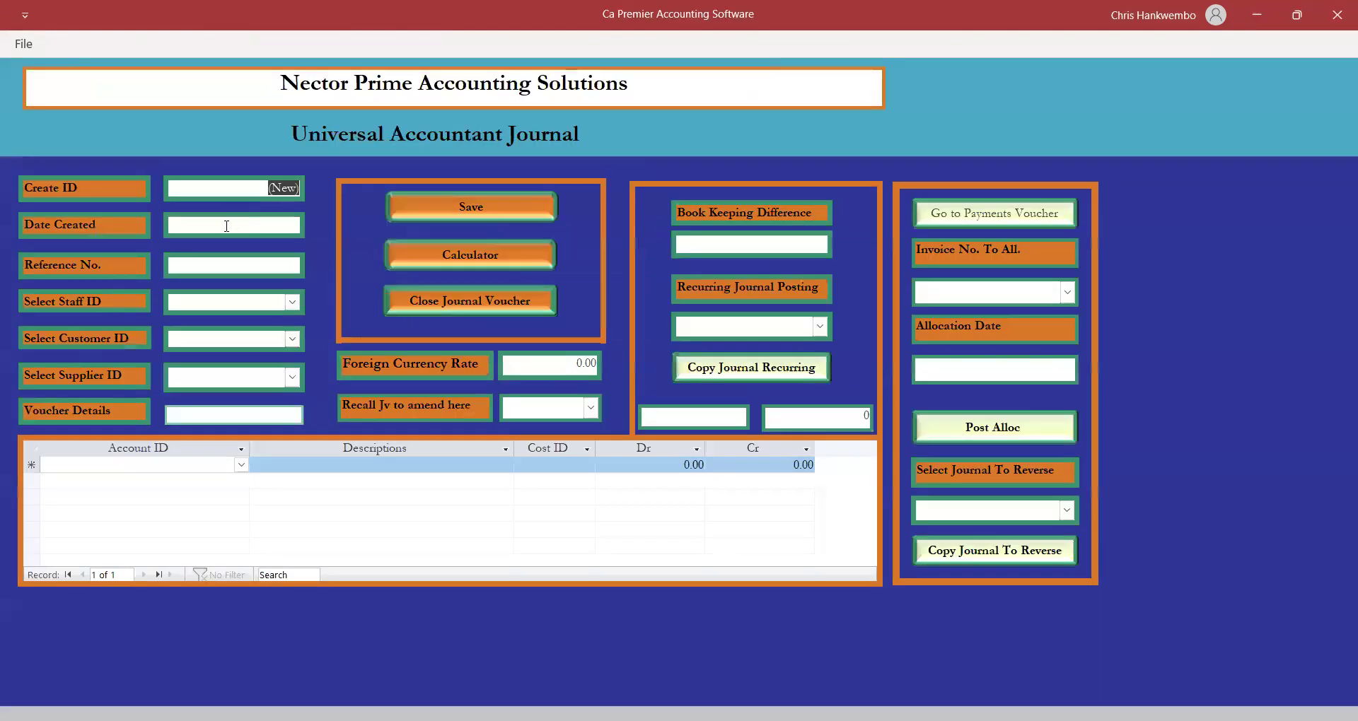
pyautogui.click(226, 227)
pyautogui.click(313, 221)
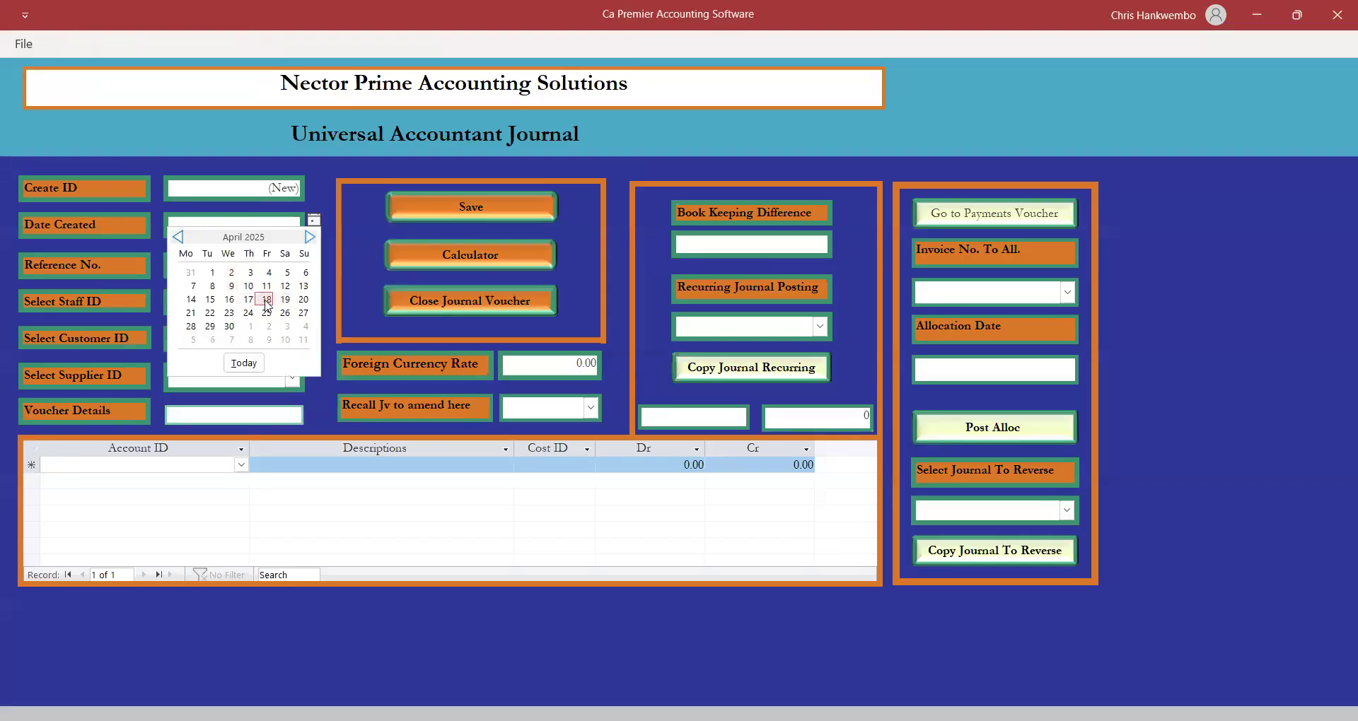
pyautogui.click(266, 300)
pyautogui.click(235, 267)
pyautogui.write('Open')
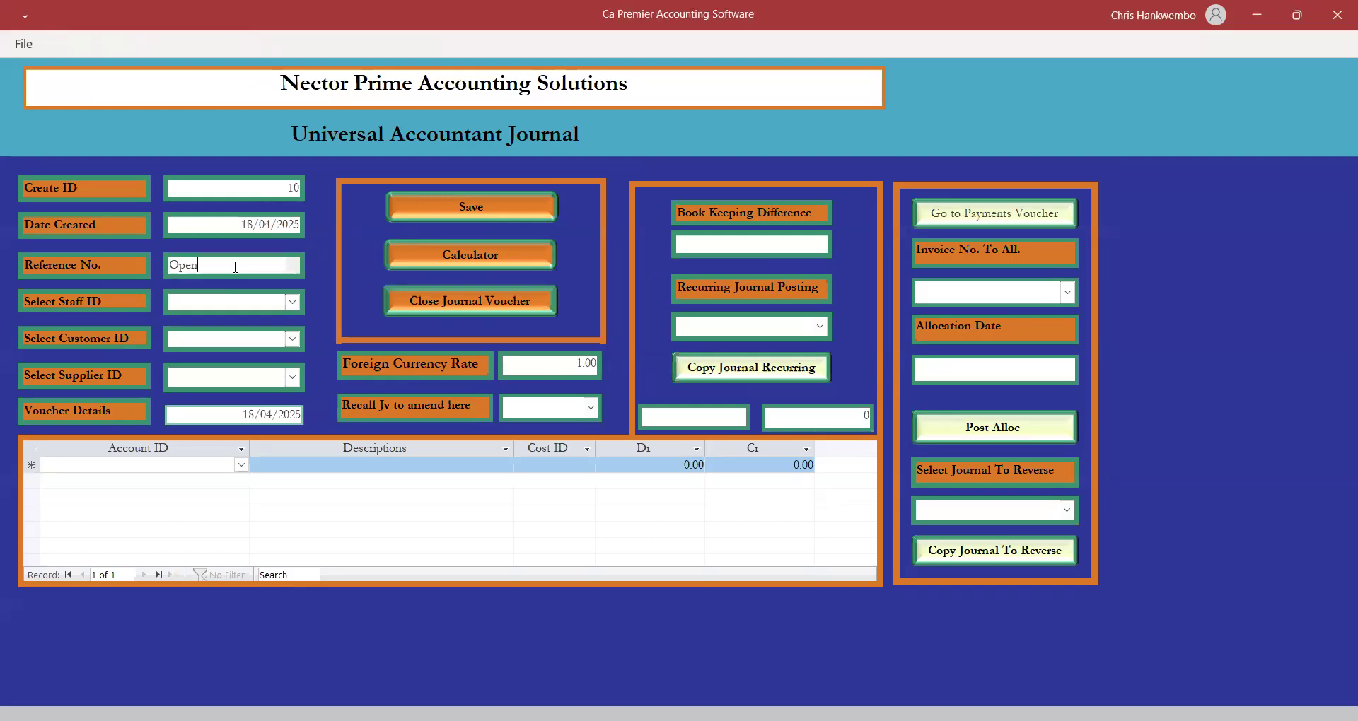
pyautogui.write('ing Balance')
# Add a Bank Of Kitwe Zambia Limited line described 'Opening balance as on 18th April 2025'.
pyautogui.click(202, 467)
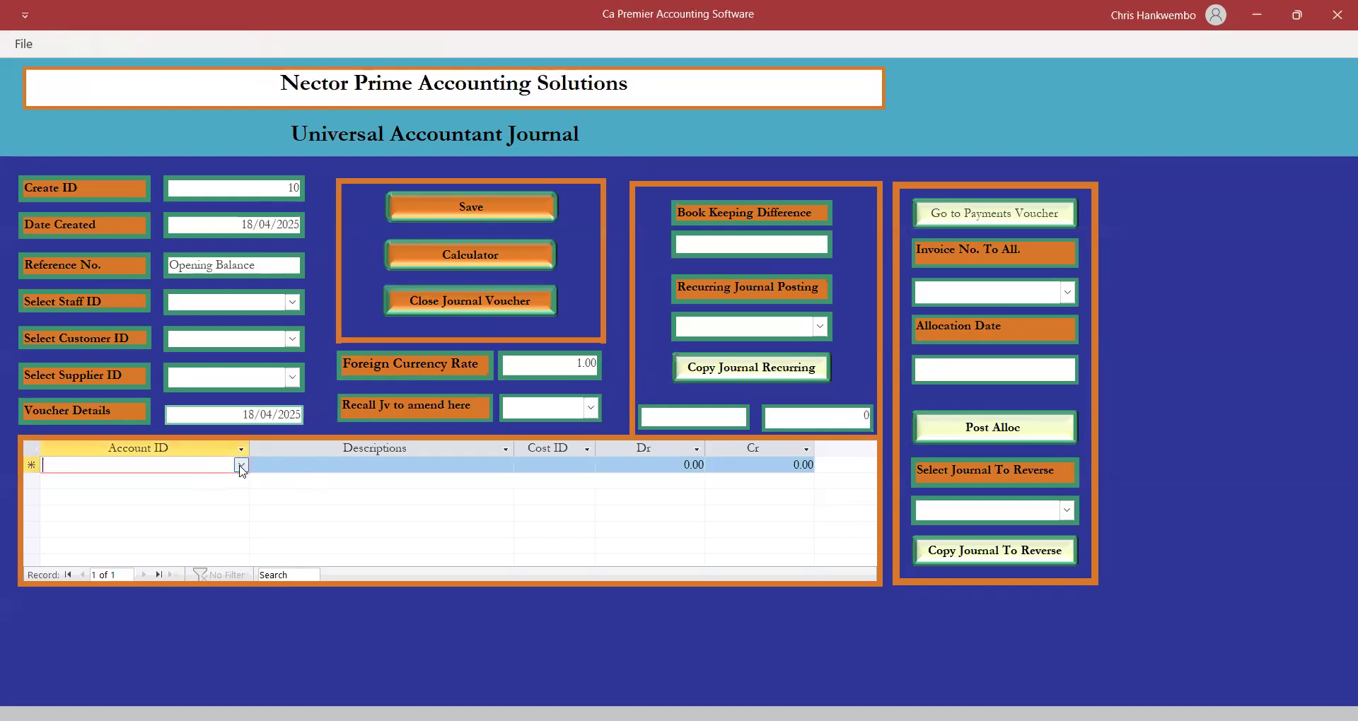
pyautogui.click(241, 467)
pyautogui.write('ba')
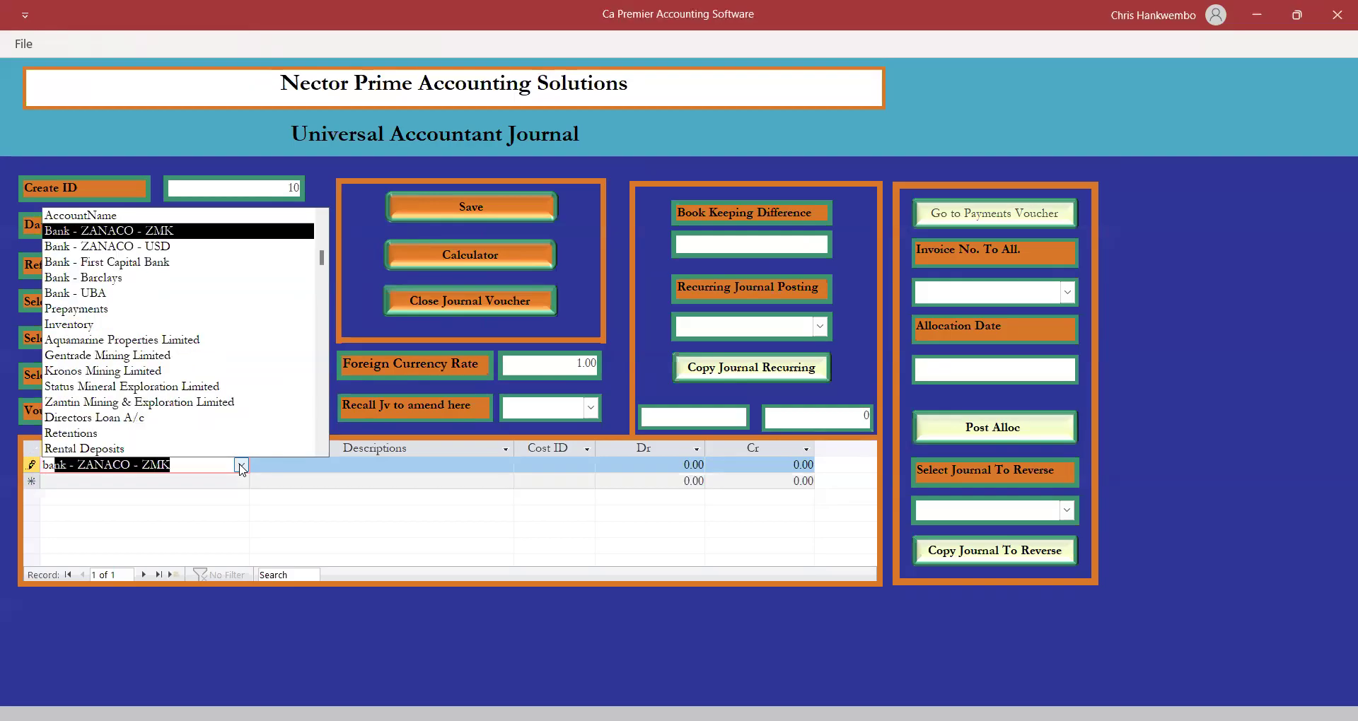
pyautogui.write('nk of')
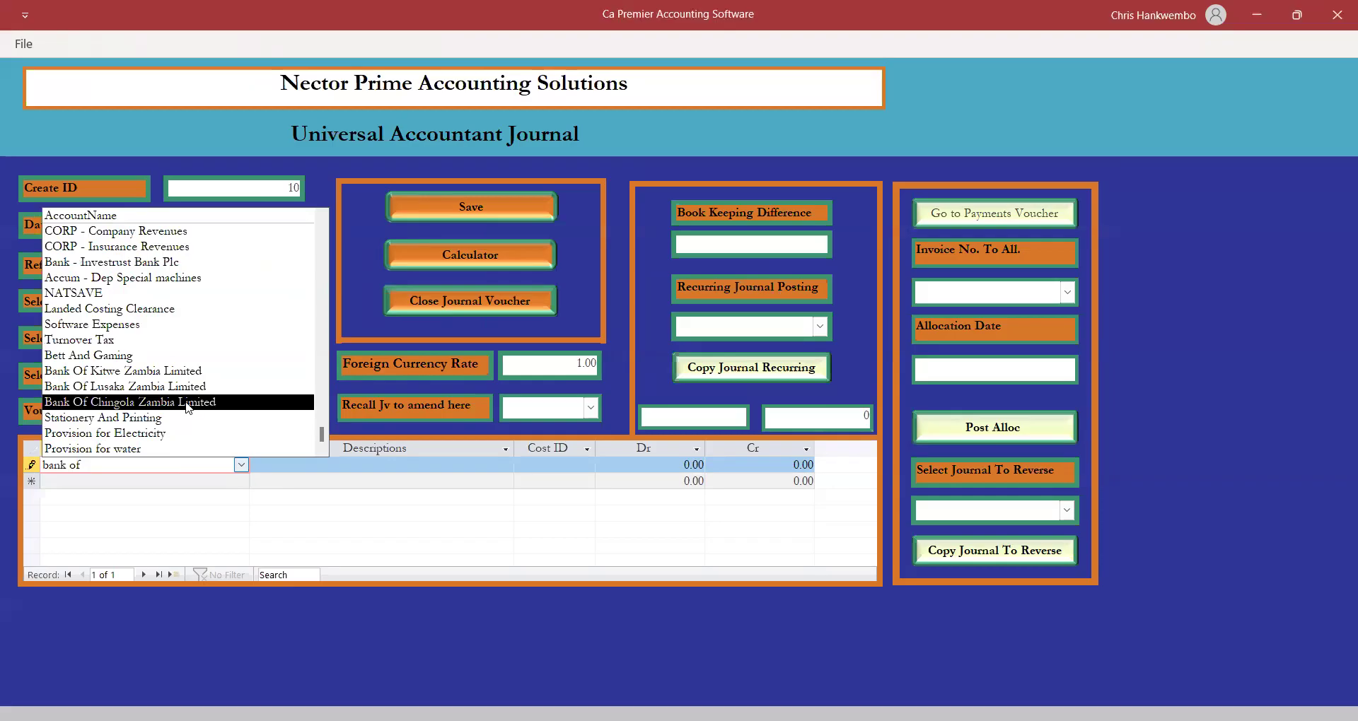
pyautogui.click(149, 371)
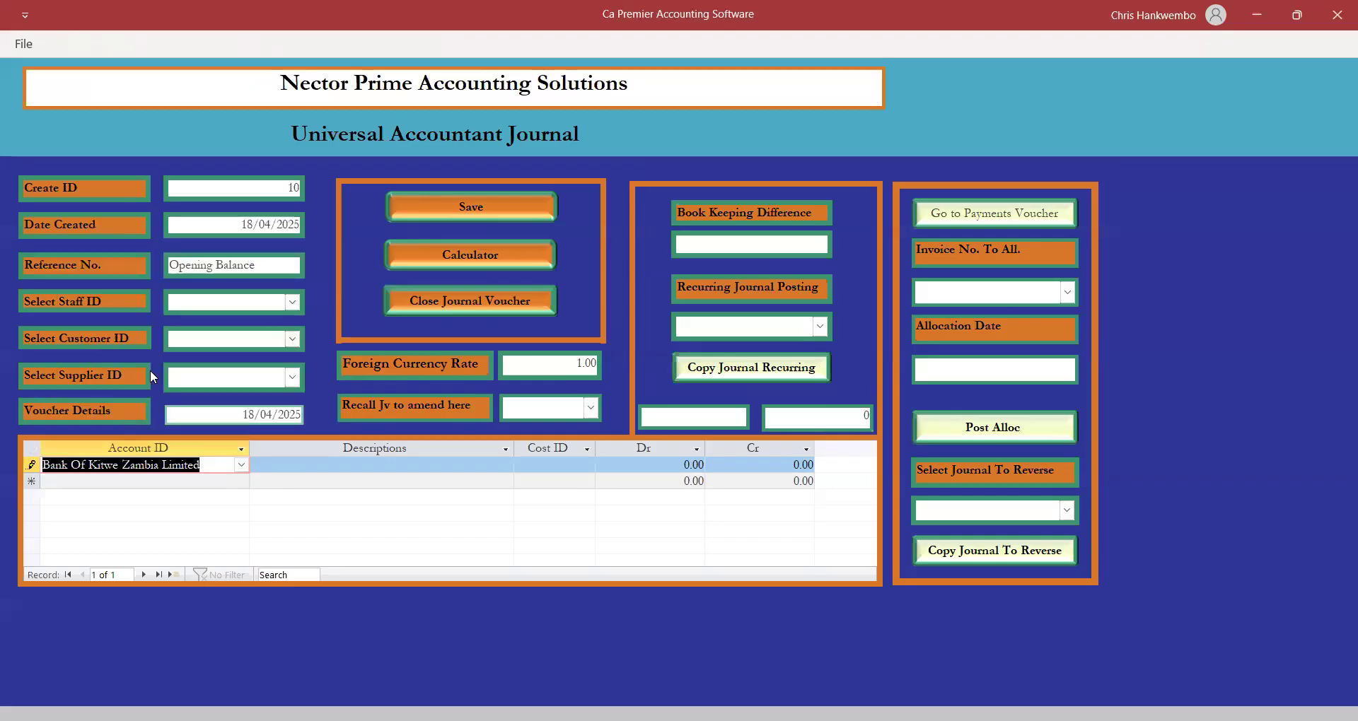
pyautogui.press('Tab')
pyautogui.write('Op')
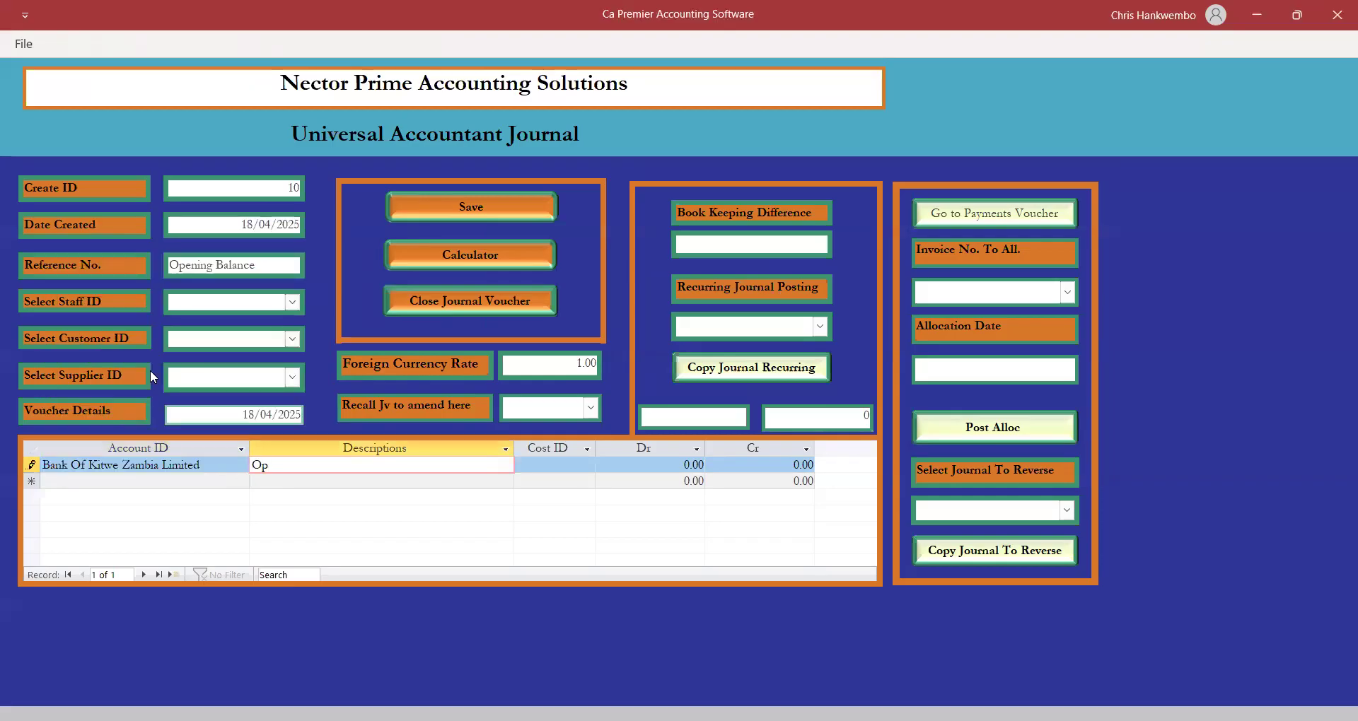
pyautogui.write('ening balance as on 18th April 2025')
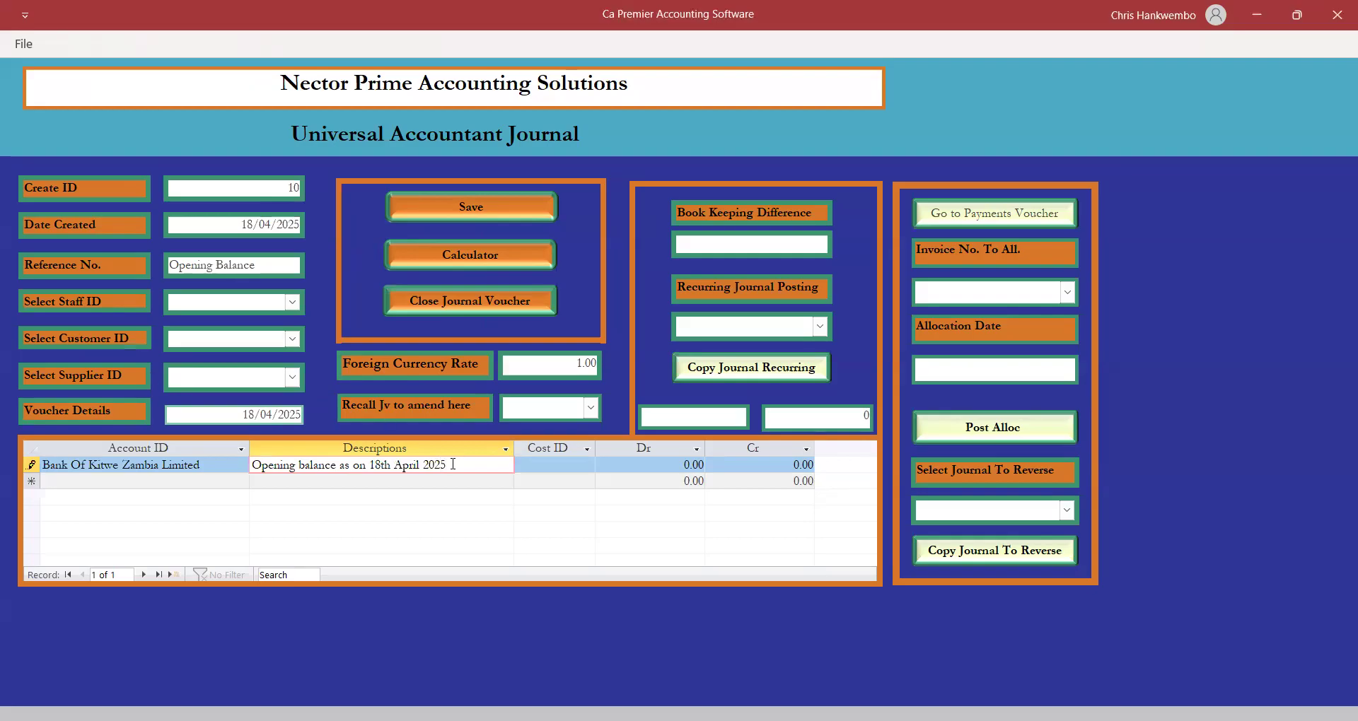
pyautogui.moveTo(446, 464); pyautogui.dragTo(223, 456)
pyautogui.hotkey('ctrl', 'c')
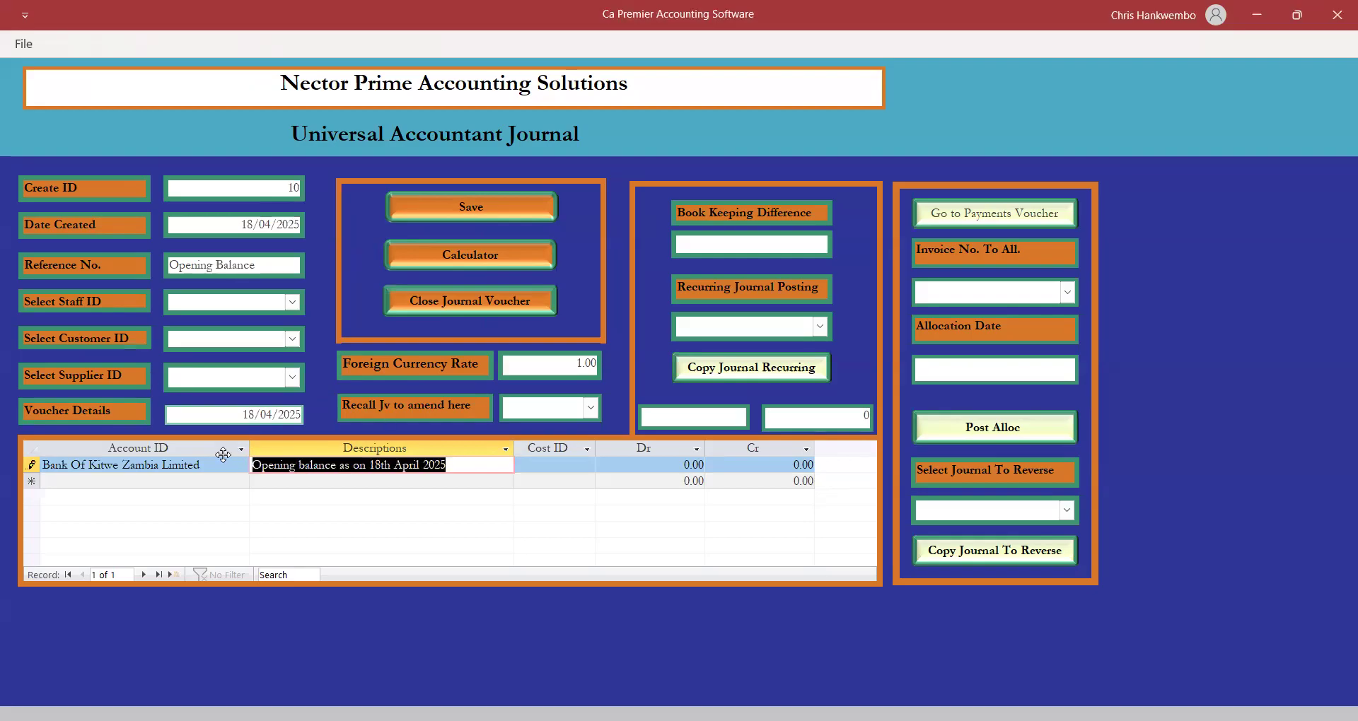
# Enter a 100,000 debit on the Bank Of Kitwe line.
pyautogui.press('Tab')
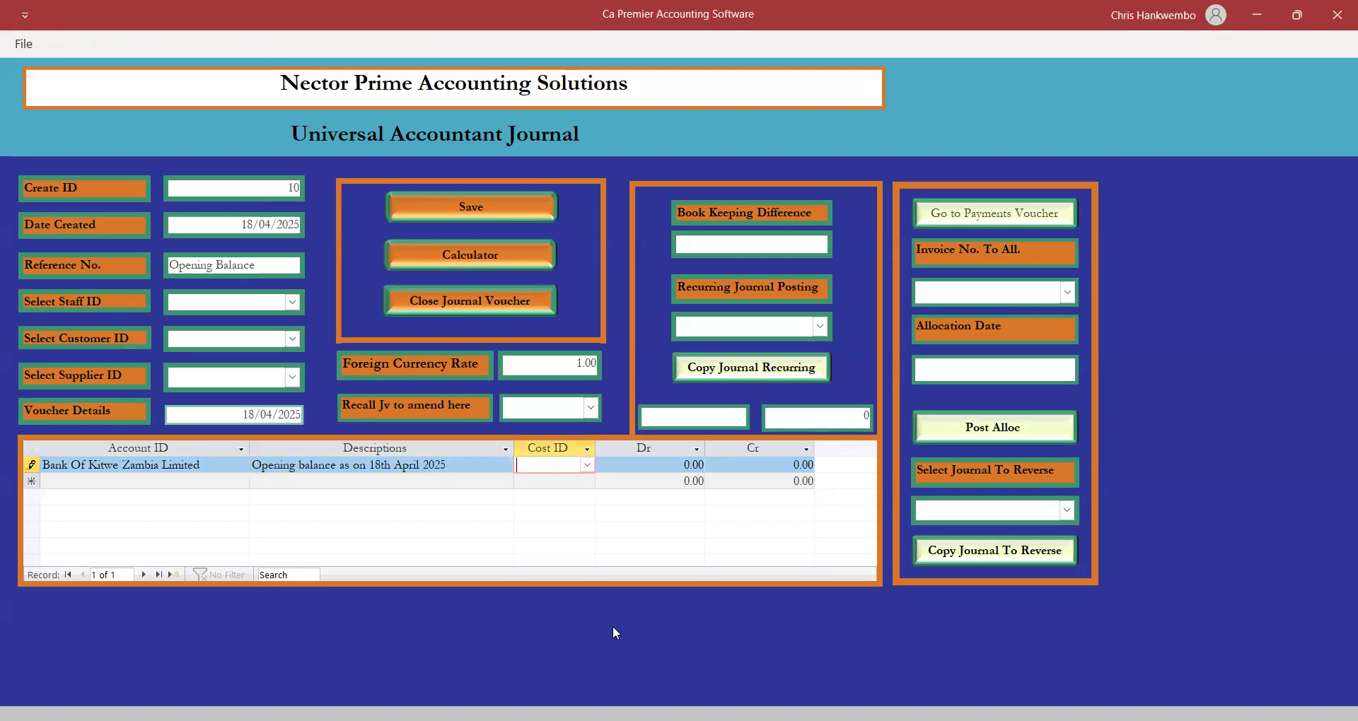
pyautogui.press('Tab')
pyautogui.write('100,00')
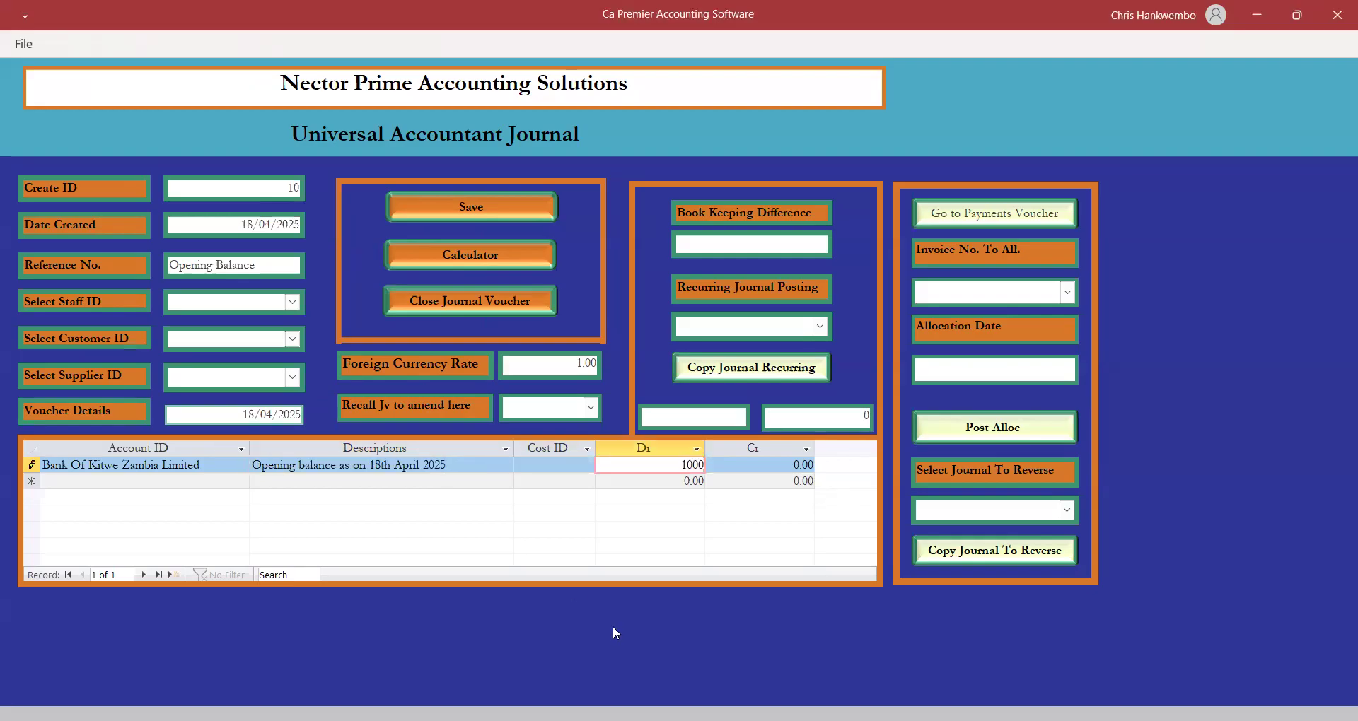
pyautogui.write('0')
pyautogui.press('Tab')
pyautogui.press('Tab')
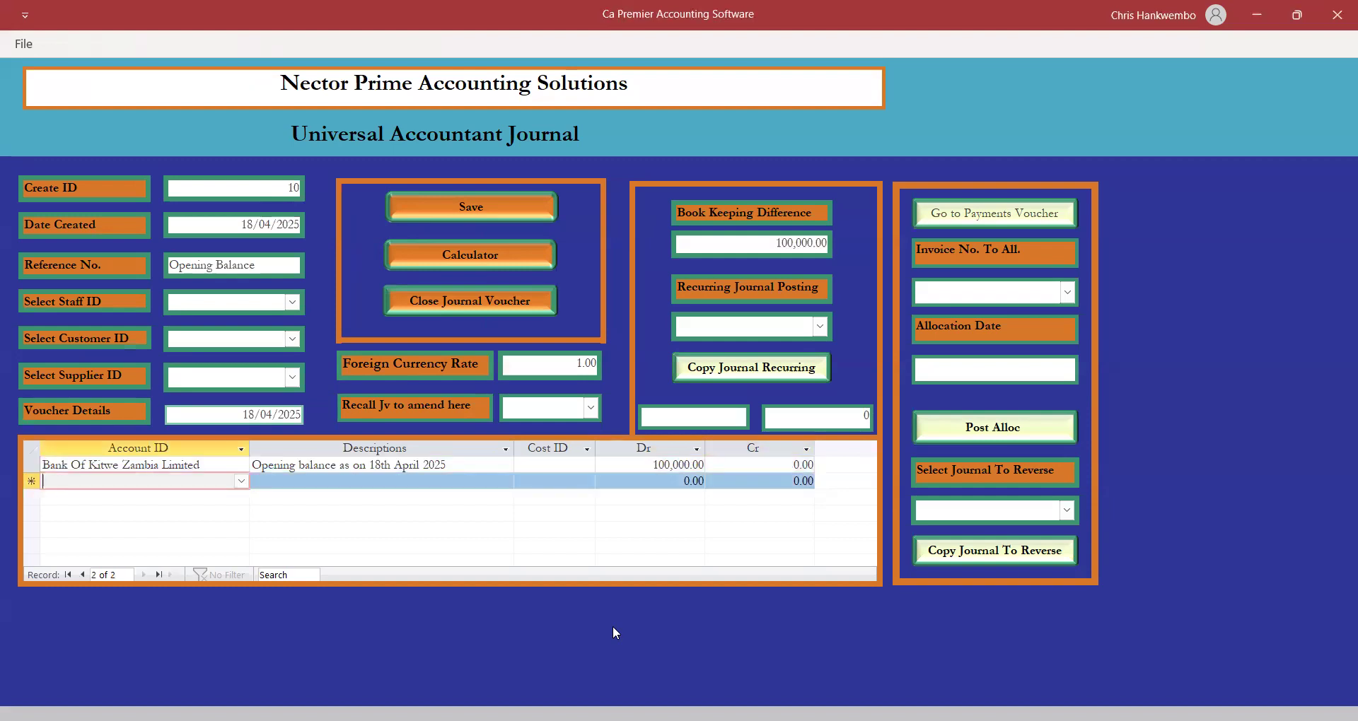
pyautogui.write('bank')
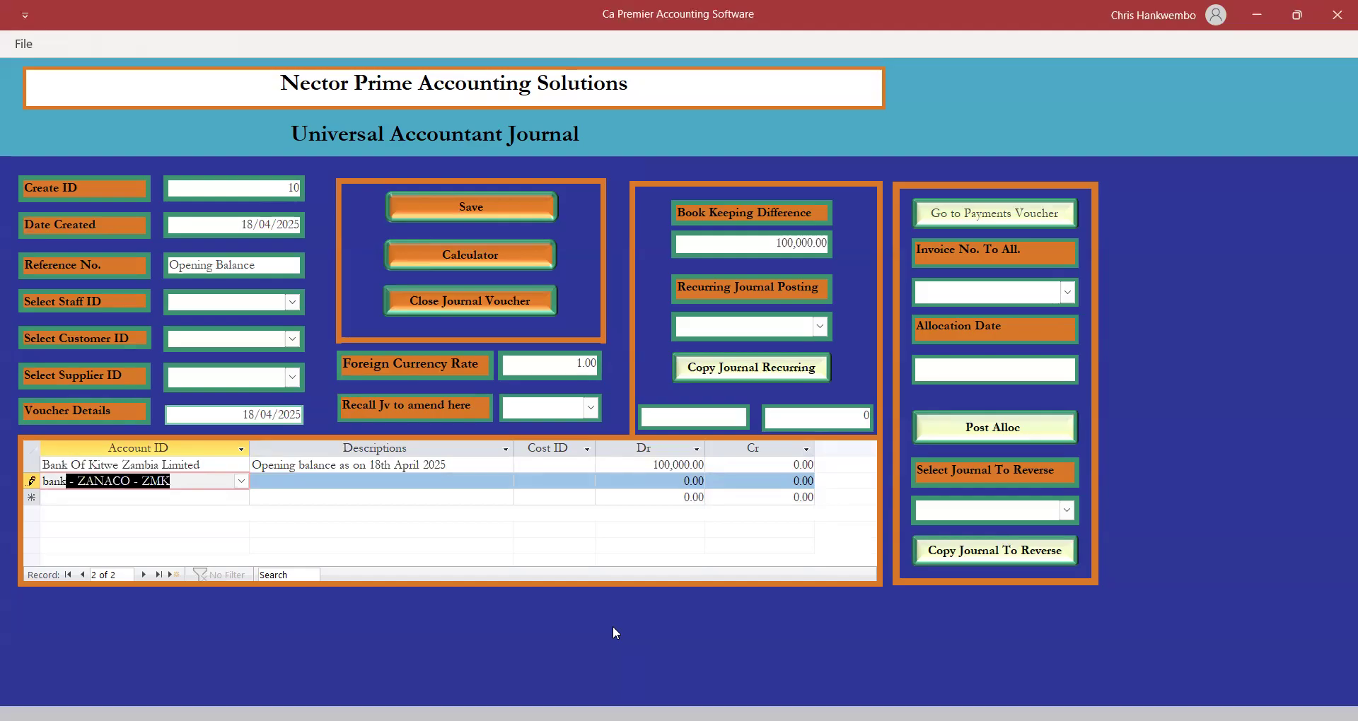
pyautogui.write(' of')
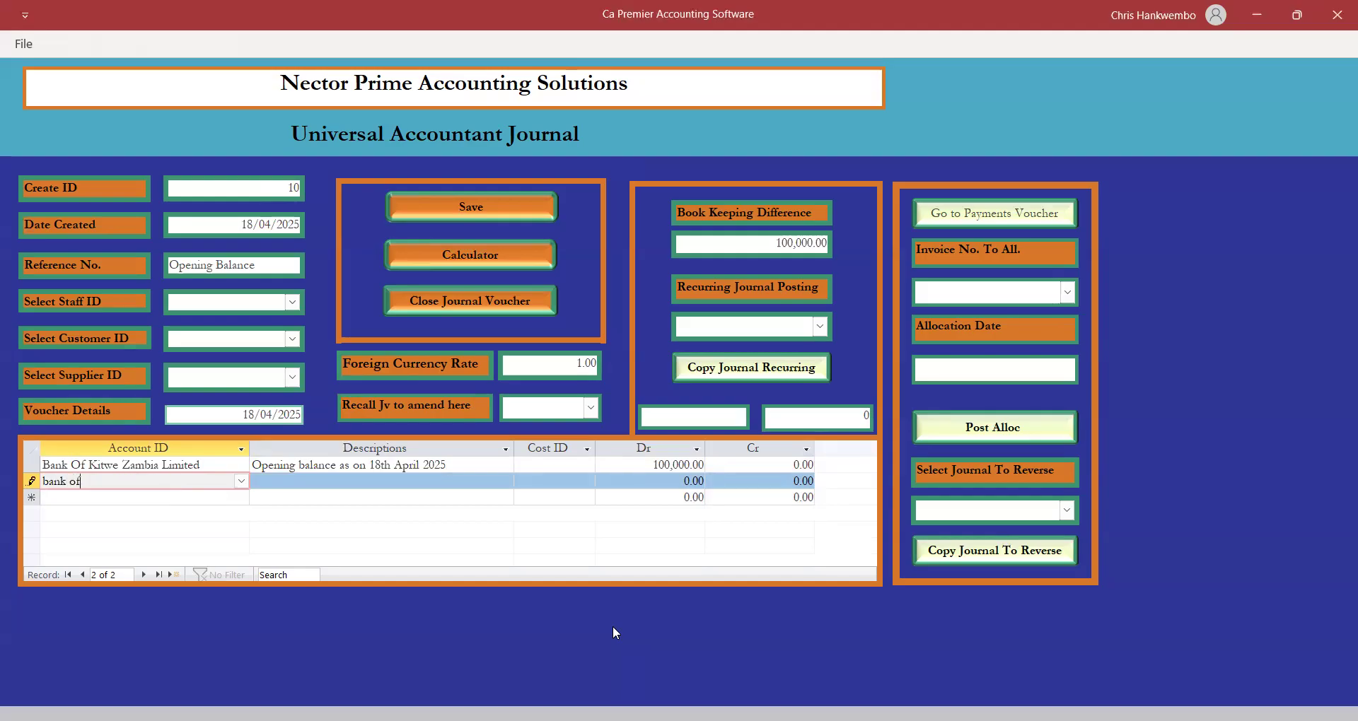
# Add a Bank Of Lusaka Zambia Limited line debiting 500,000 with the same opening-balance description.
pyautogui.click(240, 481)
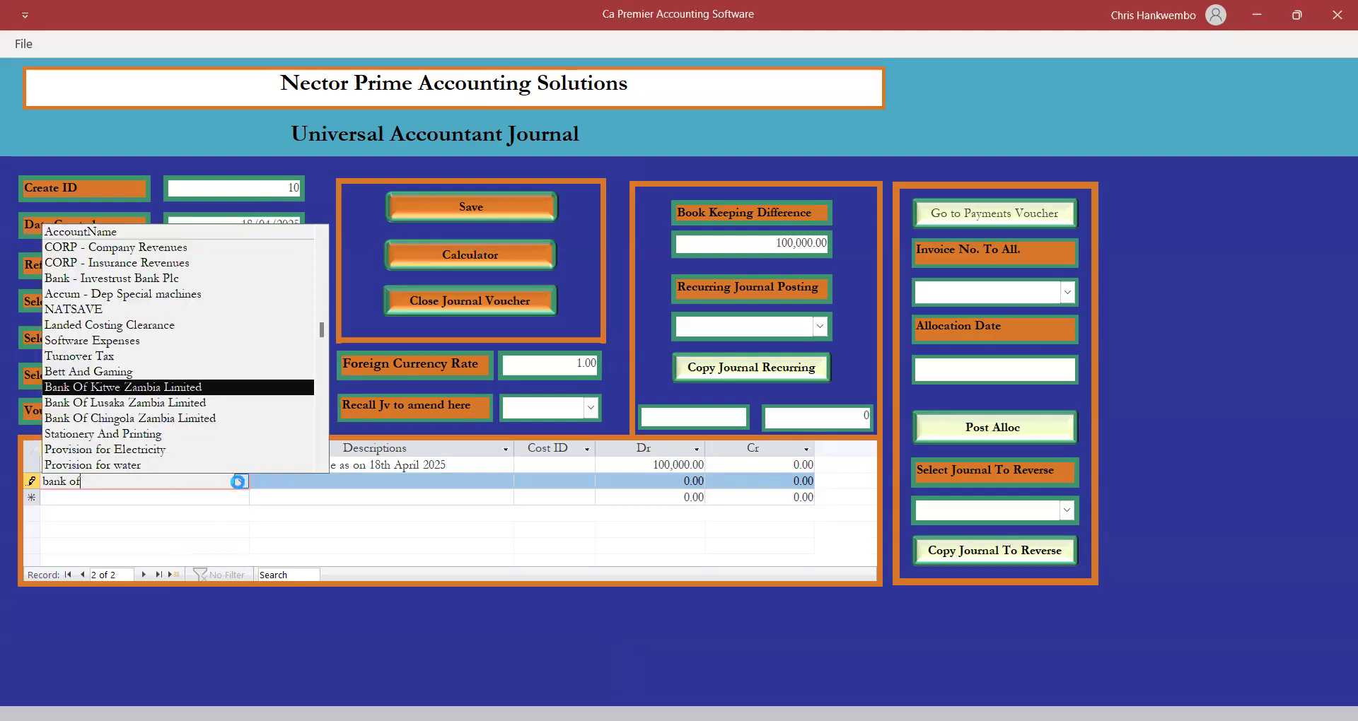
pyautogui.click(134, 402)
pyautogui.press('Tab')
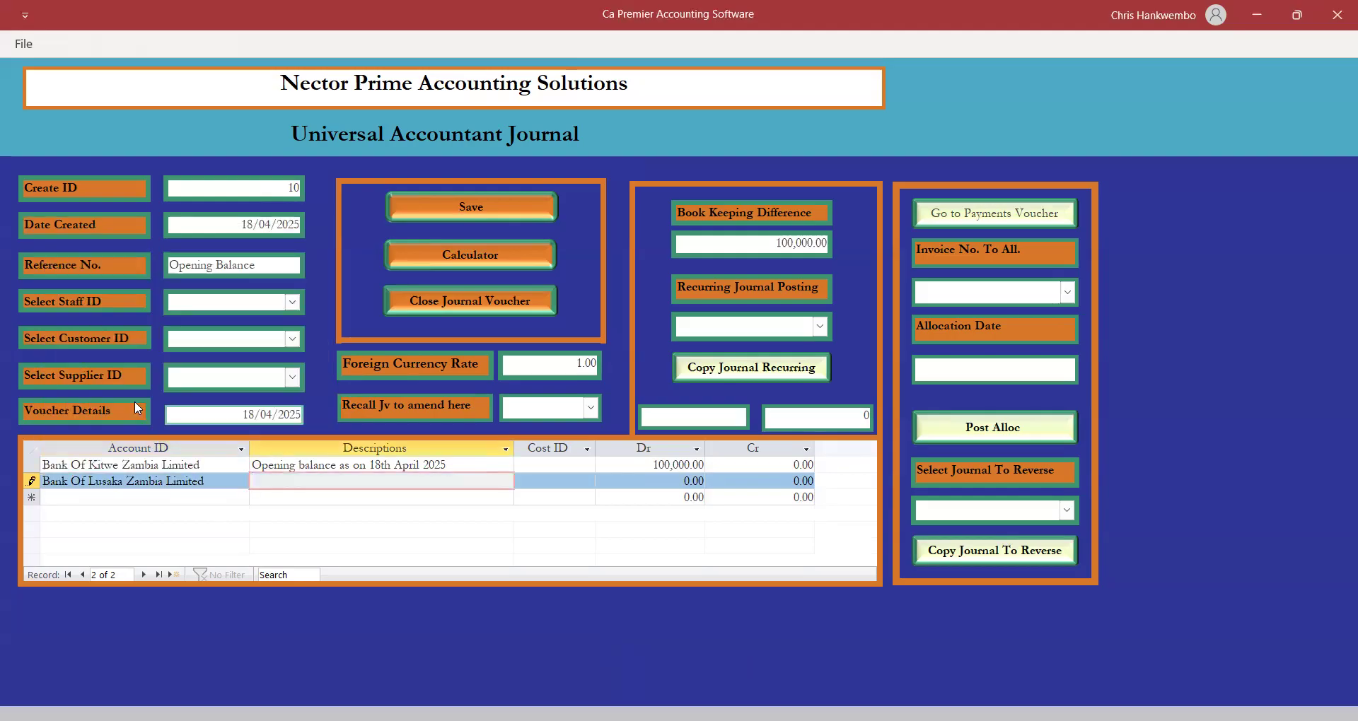
pyautogui.hotkey('ctrl', "'")
pyautogui.press('Tab')
pyautogui.press('Tab')
pyautogui.write('500000')
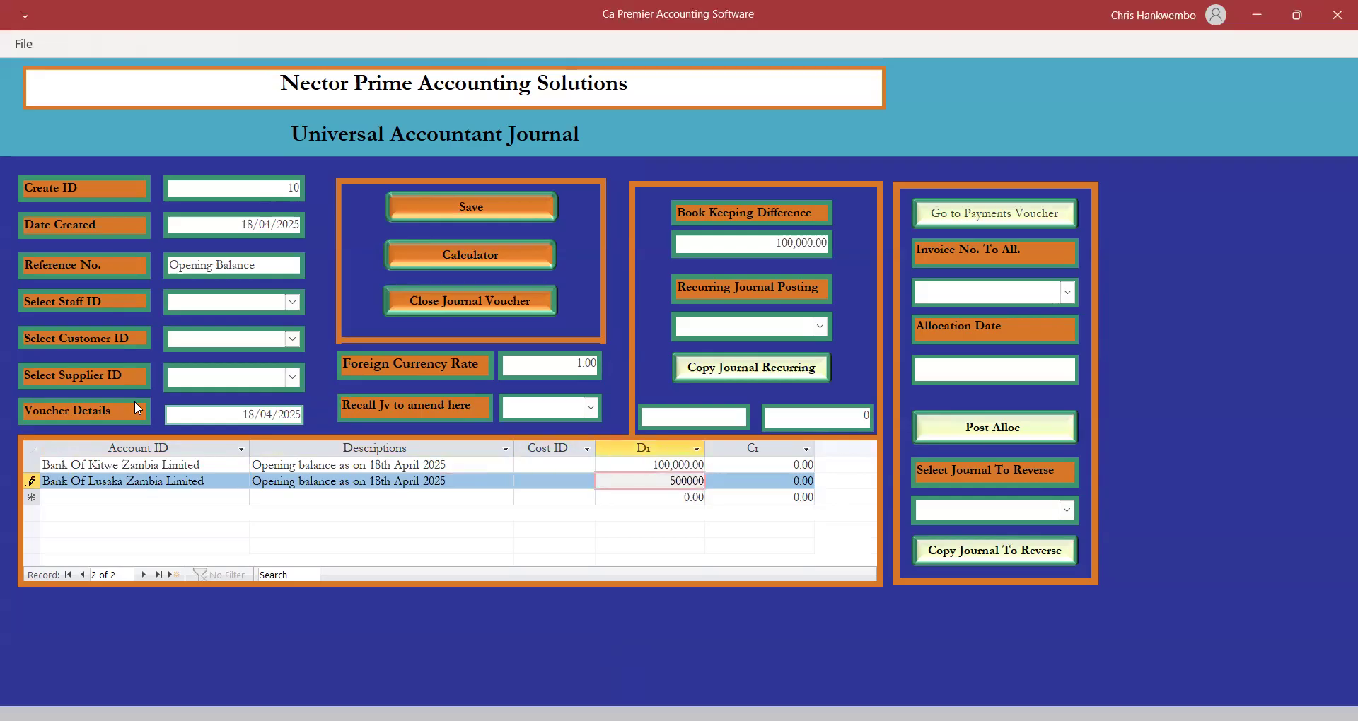
pyautogui.press('Tab')
pyautogui.press('Tab')
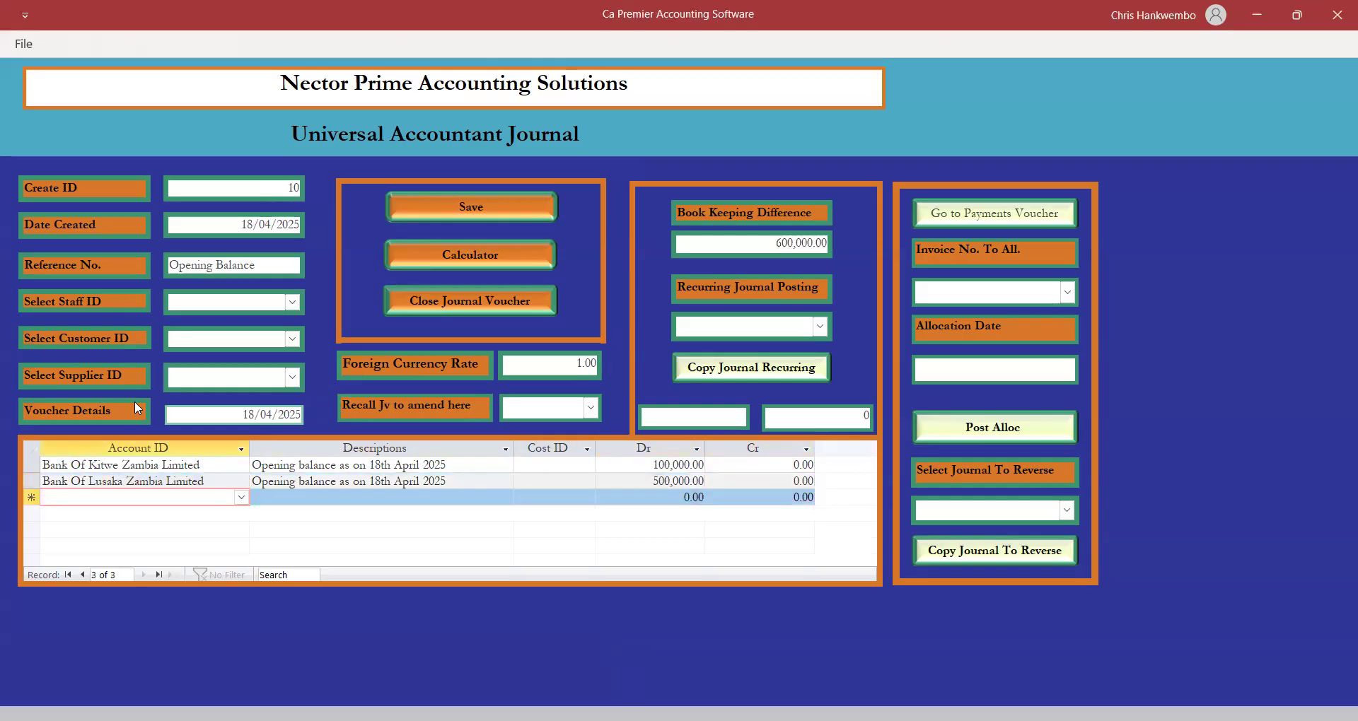
# Add a Bank Of Chingola Zambia Limited line debiting 35,000 with the same description.
pyautogui.write('ba')
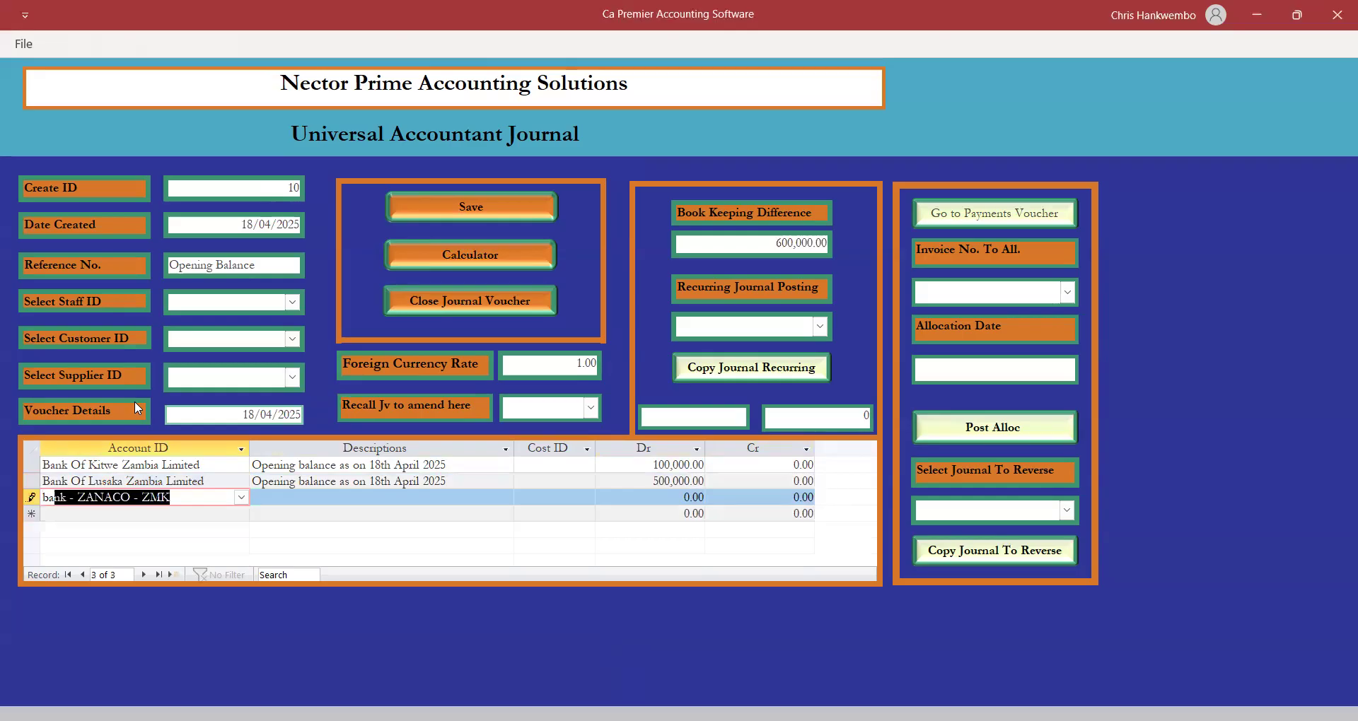
pyautogui.write('nk of')
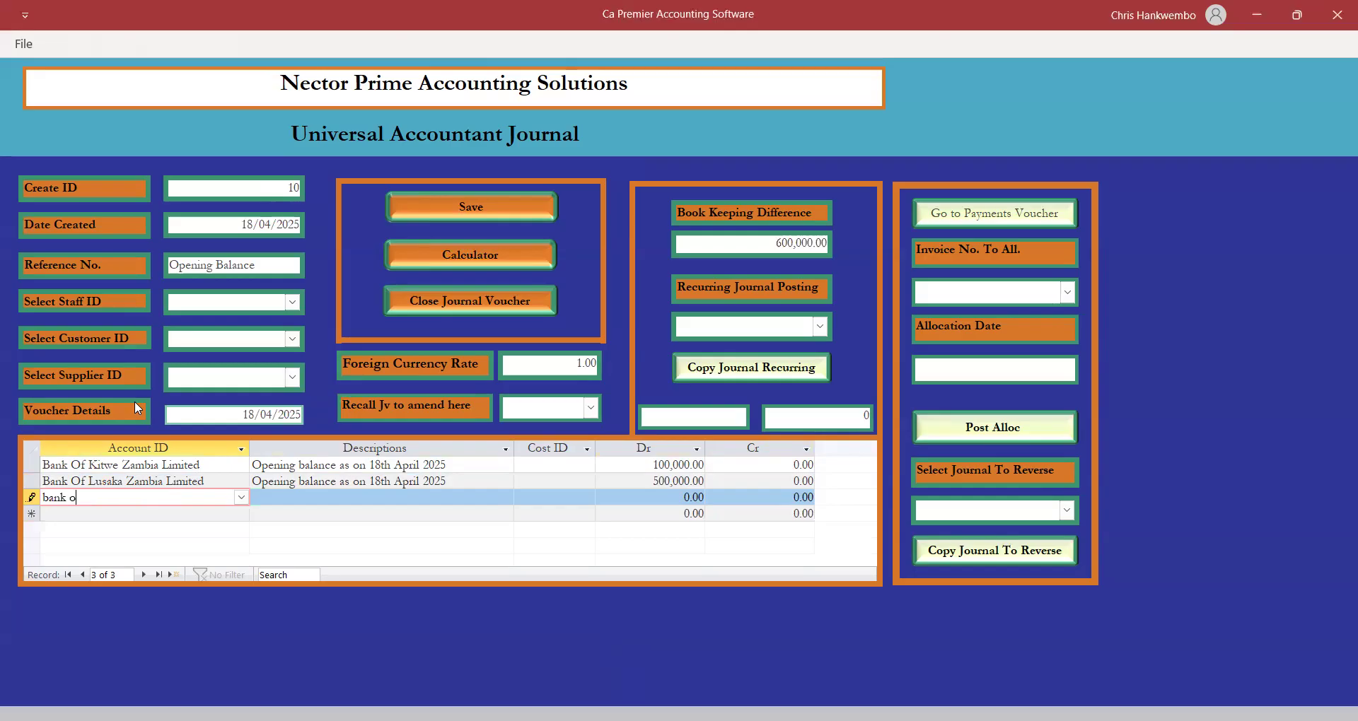
pyautogui.click(241, 498)
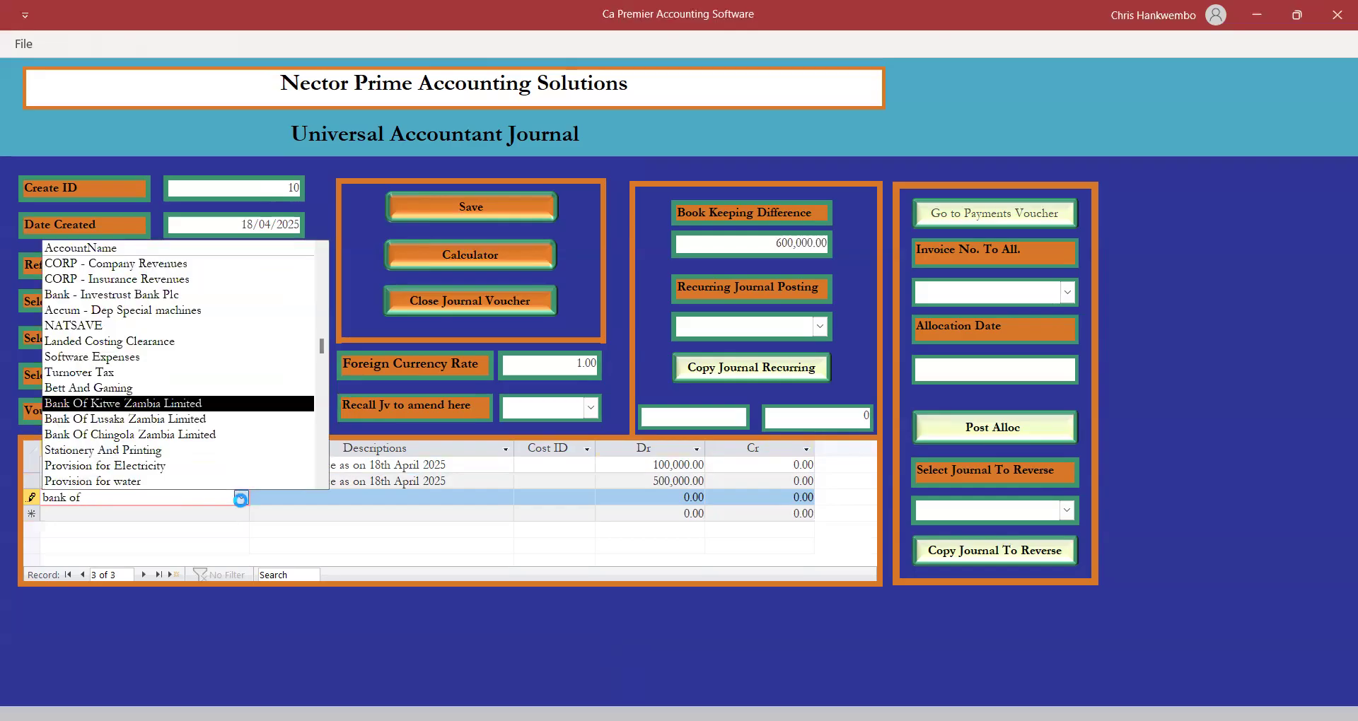
pyautogui.click(167, 436)
pyautogui.press('Tab')
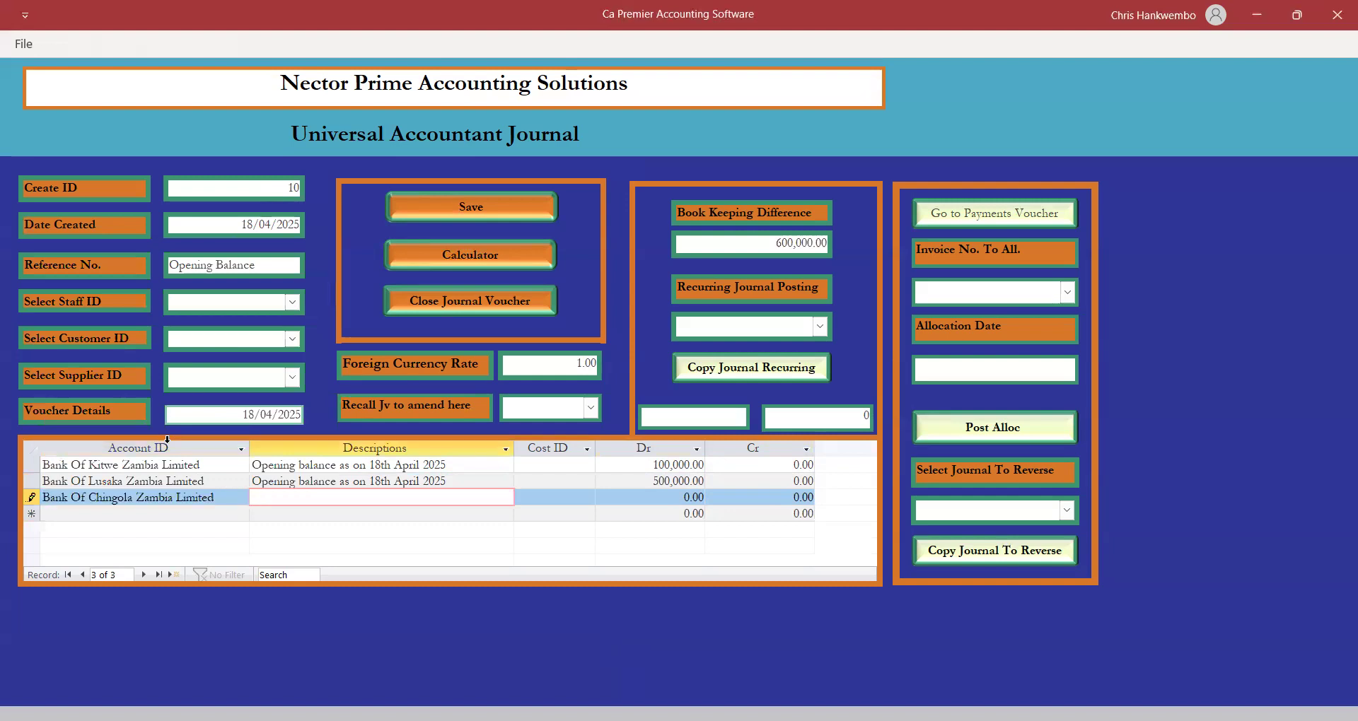
pyautogui.hotkey('ctrl', 'v')
pyautogui.press('Tab')
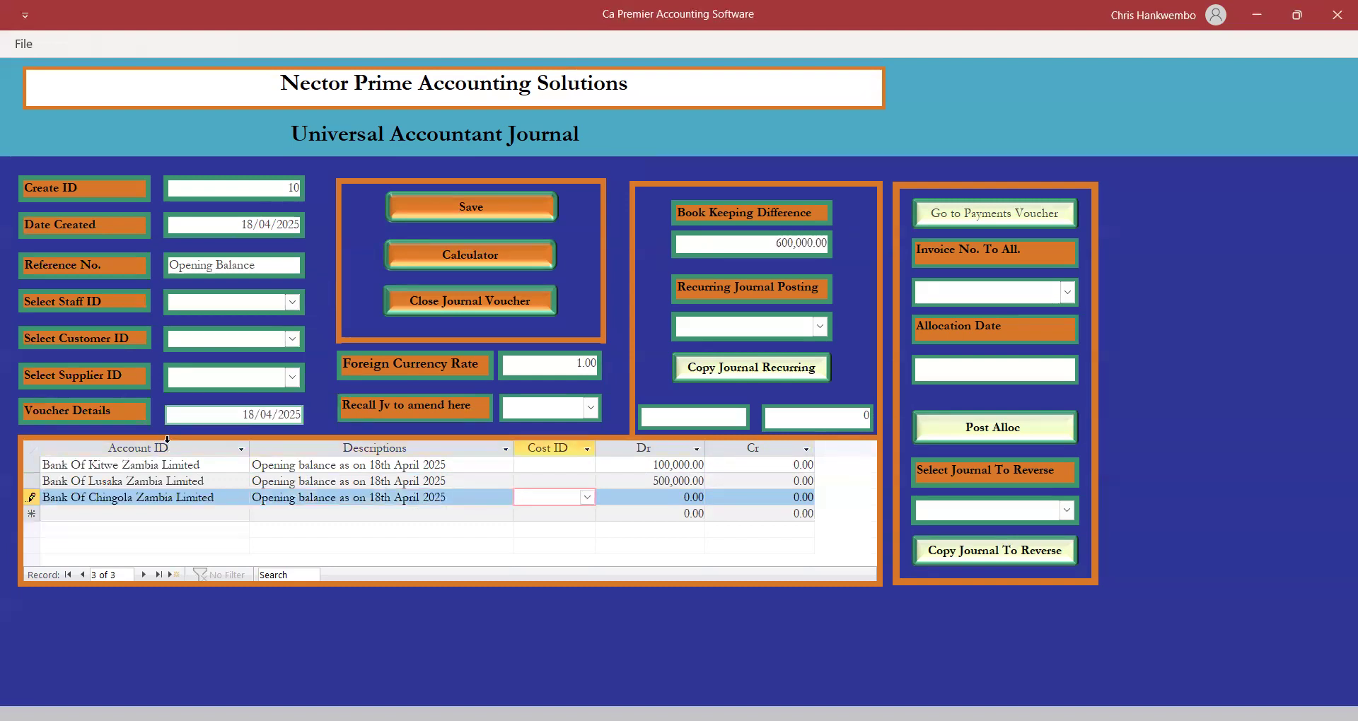
pyautogui.press('Tab')
pyautogui.write('35000')
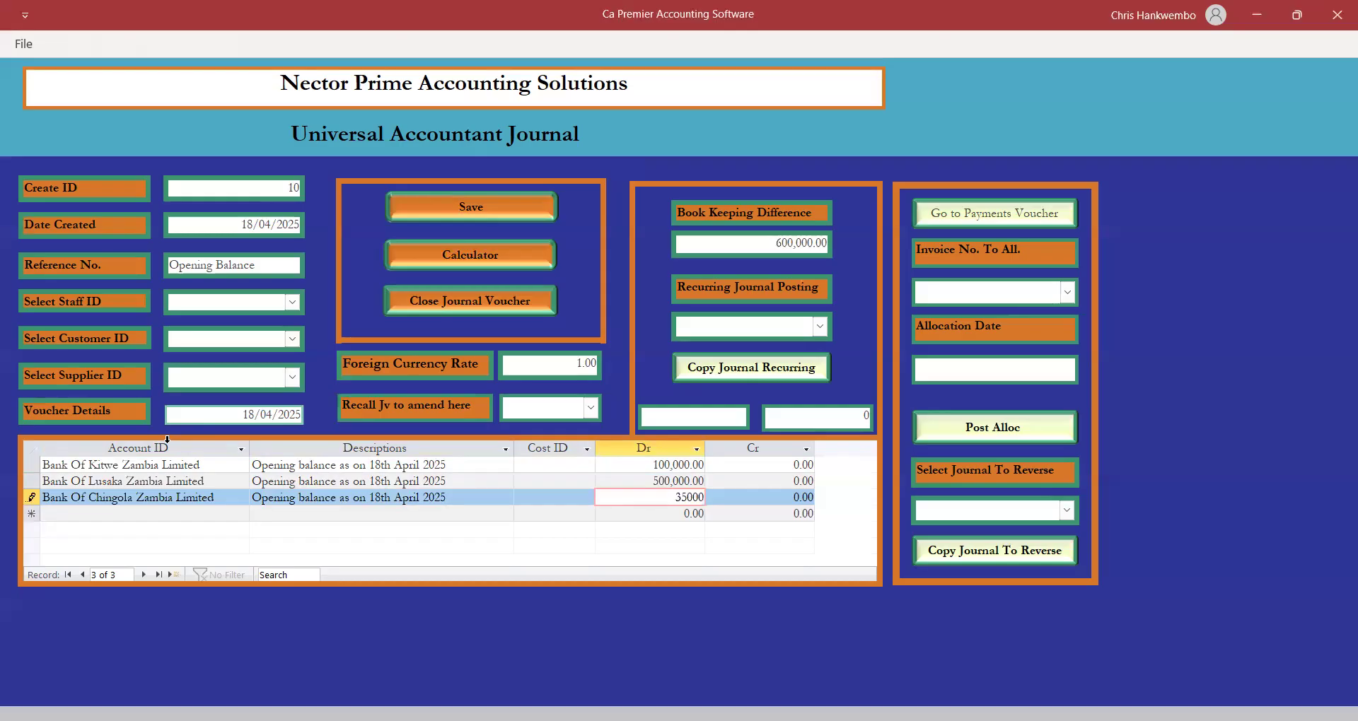
pyautogui.press('Tab')
pyautogui.press('Tab')
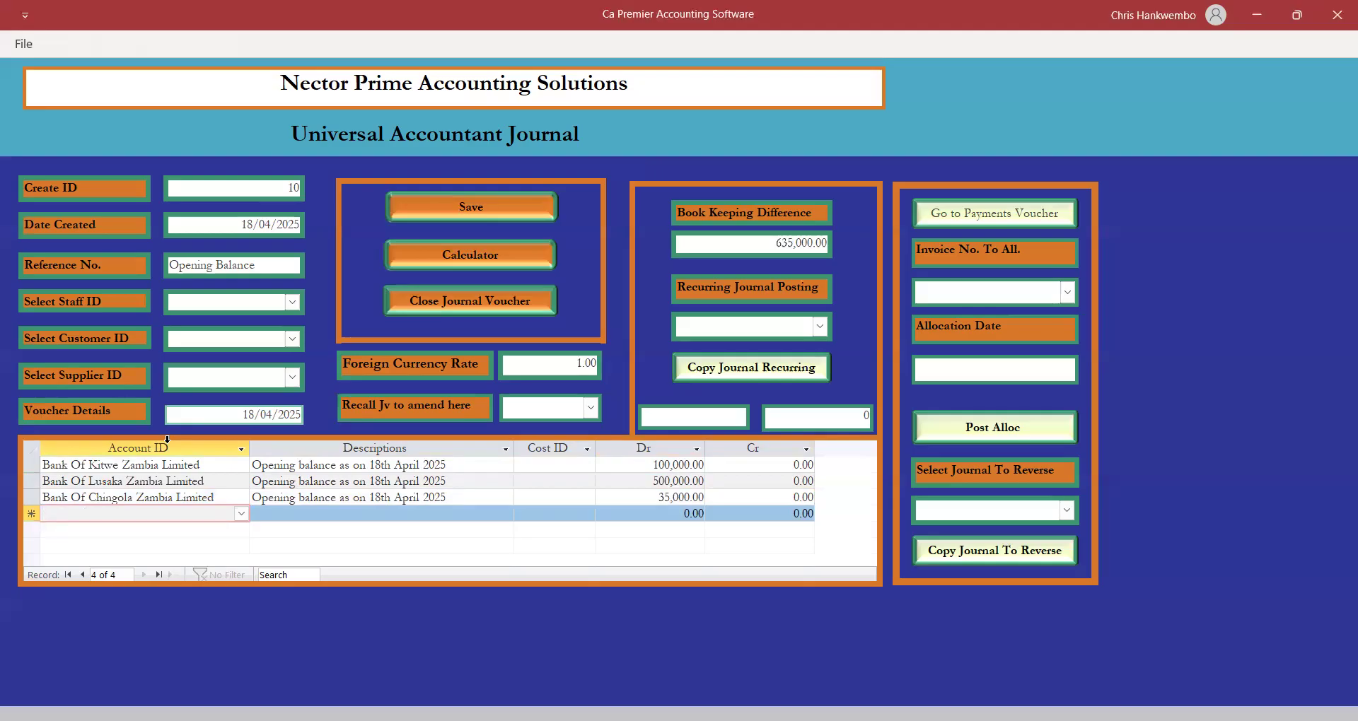
# Credit Reserves & Surplus 635,000 so journal 10's difference is 0.00, then save.
pyautogui.write('res')
pyautogui.press('Tab')
pyautogui.hotkey('ctrl', "'")
pyautogui.press('Tab')
pyautogui.press('Tab')
pyautogui.press('Tab')
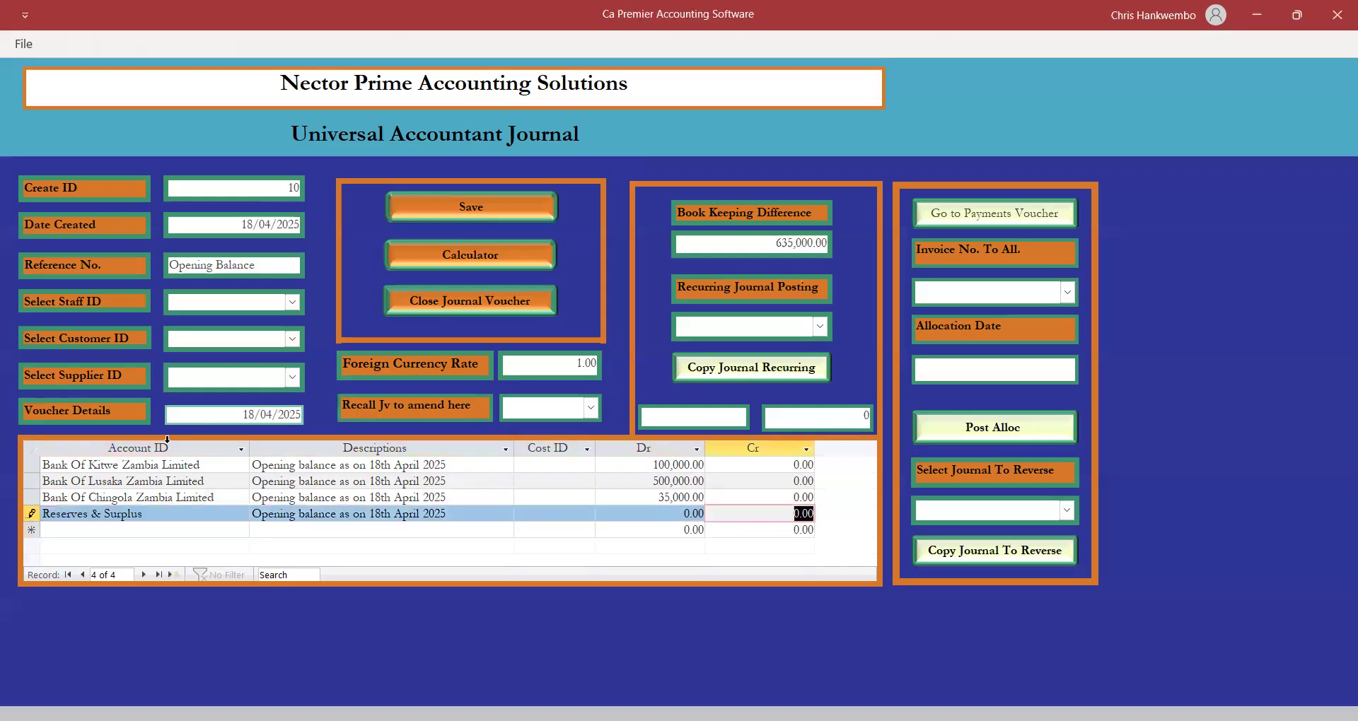
pyautogui.write('635000')
pyautogui.press('Tab')
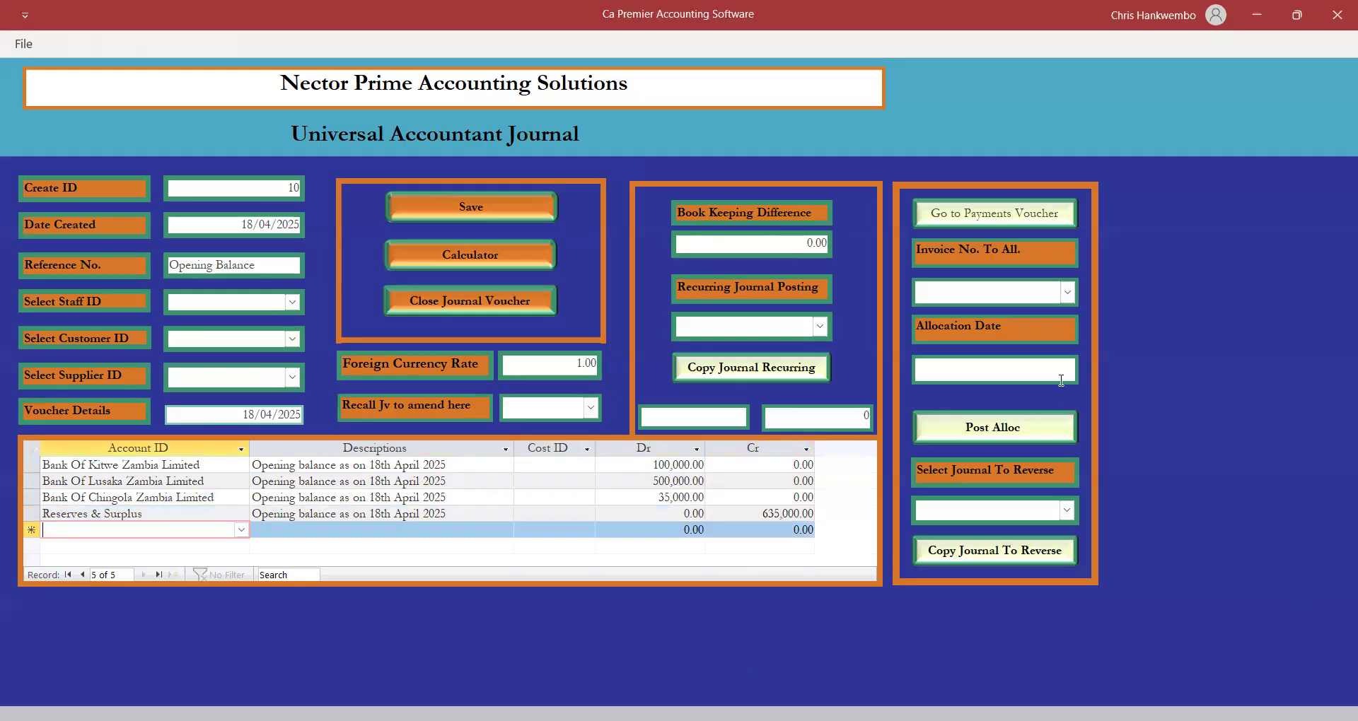
pyautogui.click(454, 207)
# Select journal 10 with Posting authorization and simulate it to audit the entries.
pyautogui.click(470, 301)
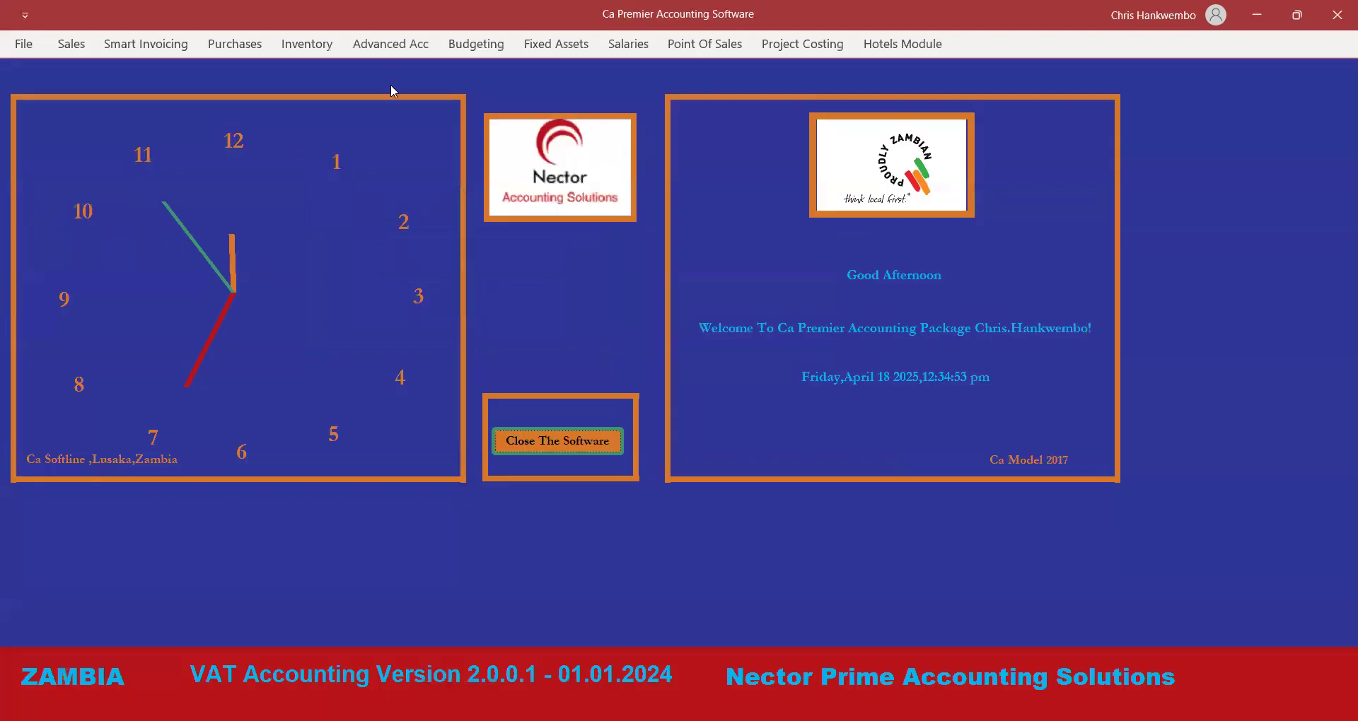
pyautogui.click(384, 45)
pyautogui.click(649, 112)
pyautogui.click(723, 183)
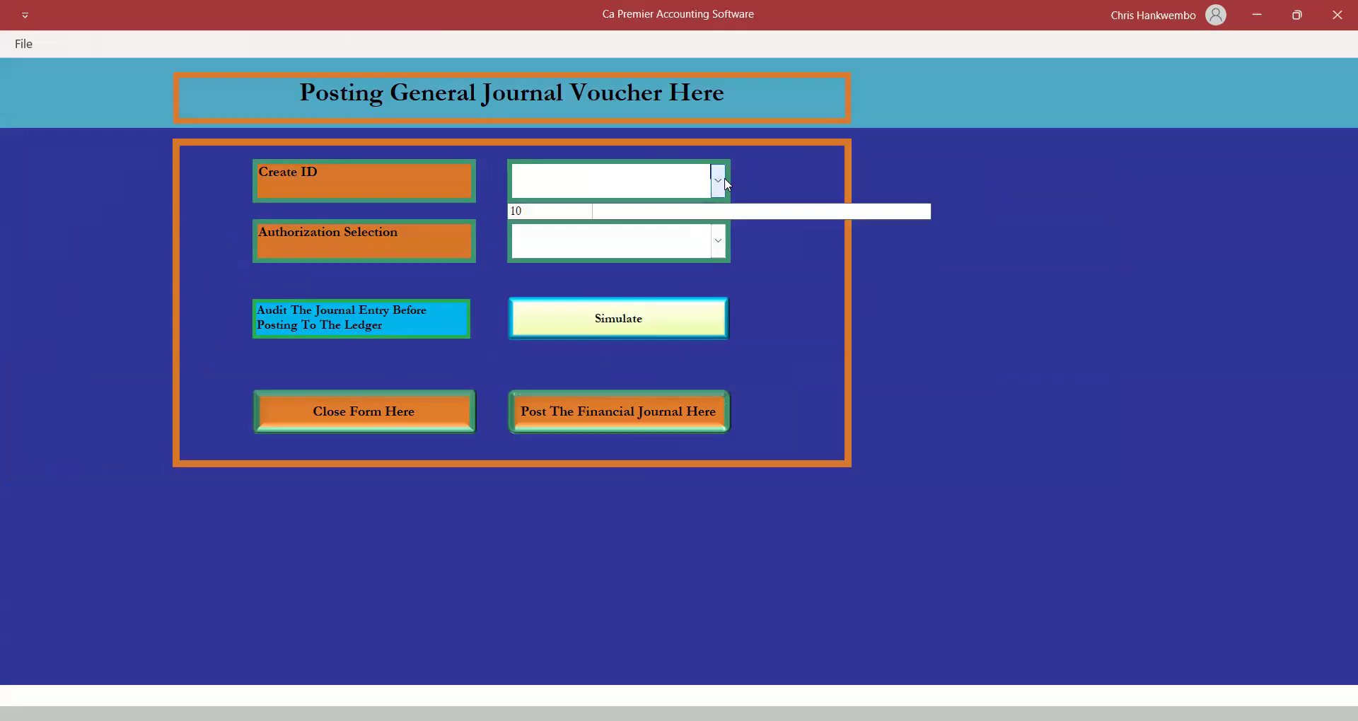
pyautogui.click(519, 212)
pyautogui.click(718, 241)
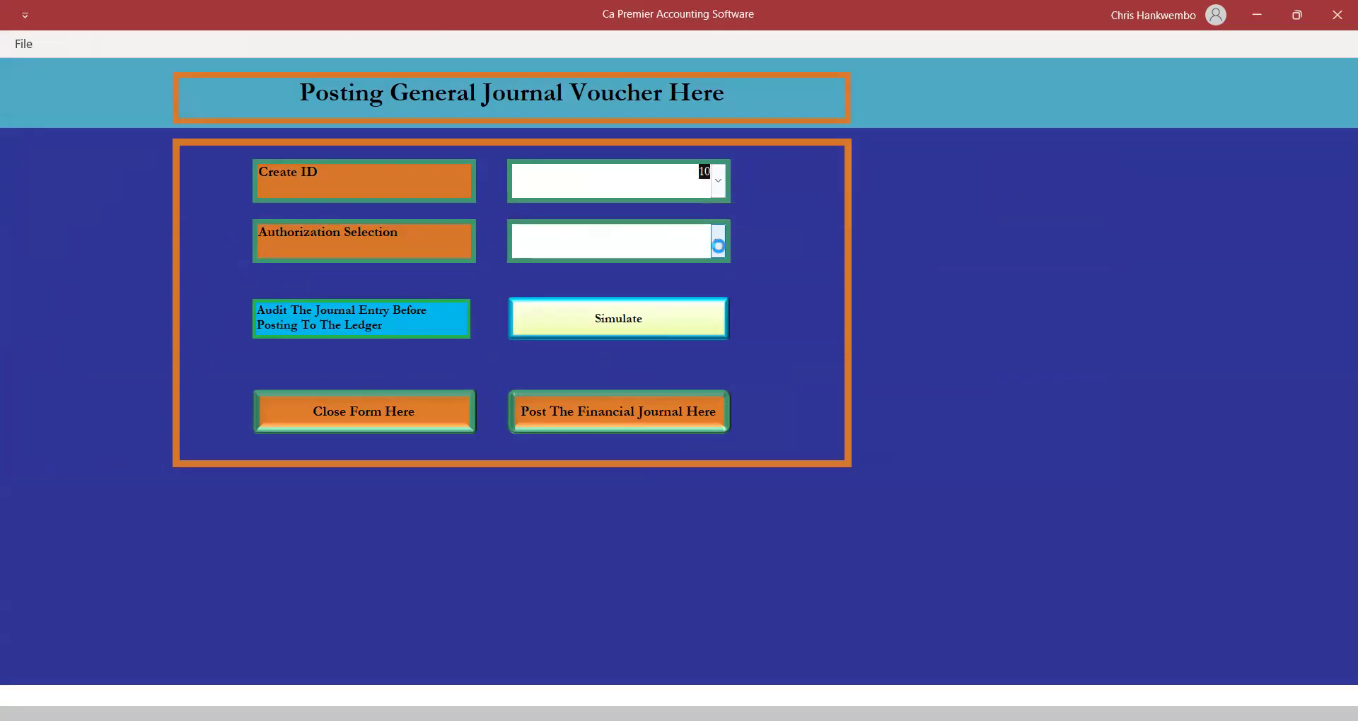
pyautogui.click(545, 273)
pyautogui.click(630, 324)
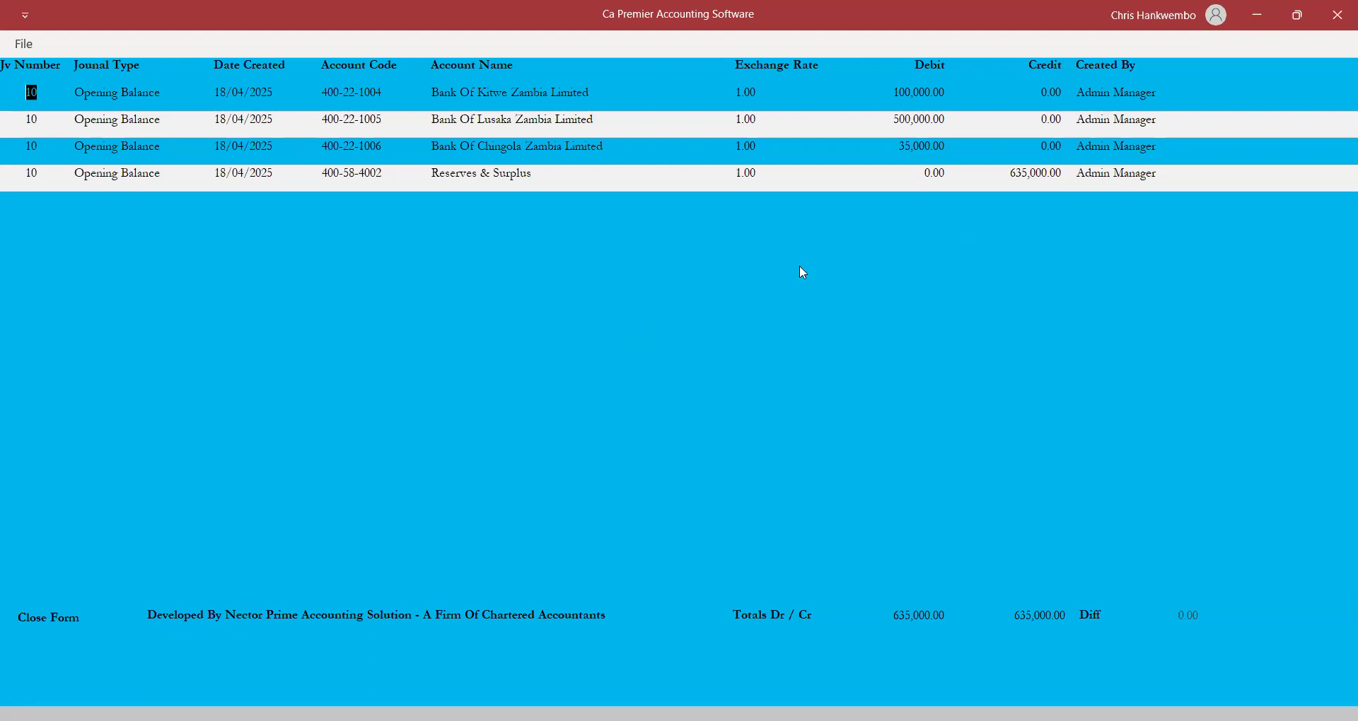
pyautogui.click(44, 622)
# Post journal 10 to the ledger and close the posting form.
pyautogui.click(605, 416)
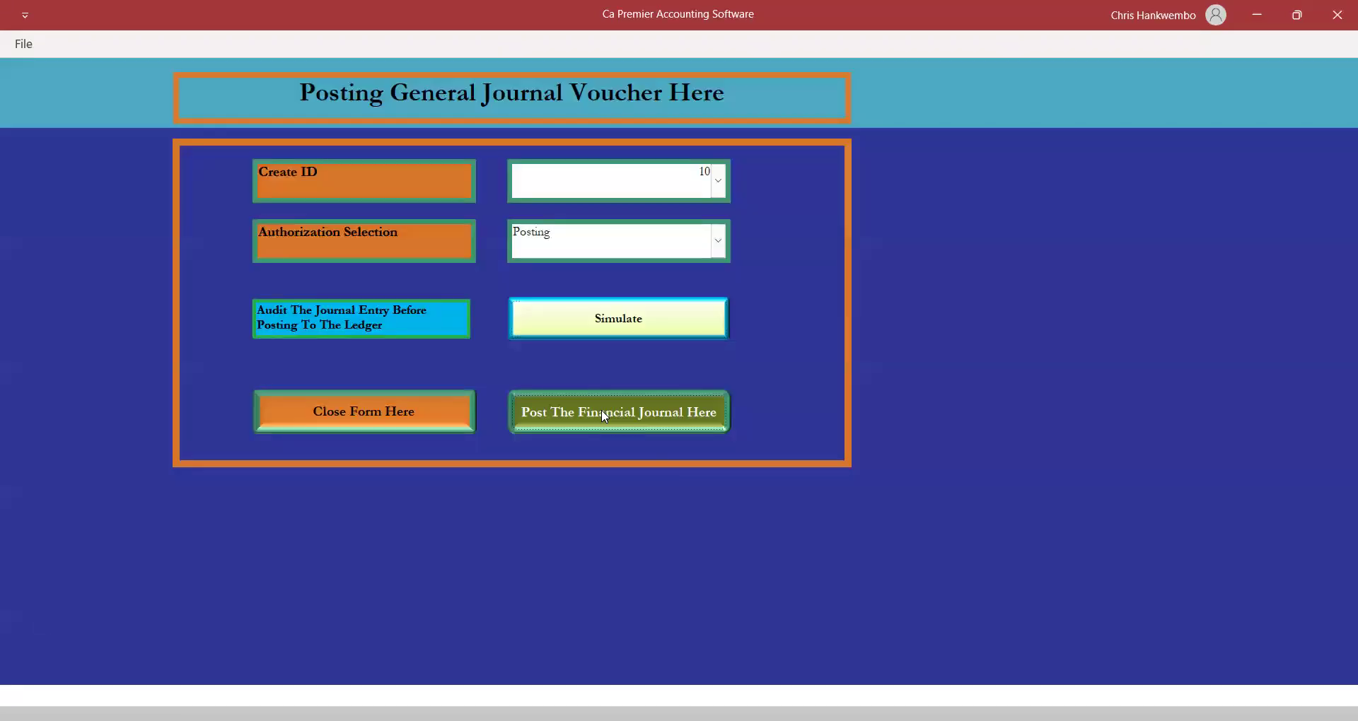
pyautogui.click(736, 438)
pyautogui.click(414, 406)
pyautogui.click(394, 44)
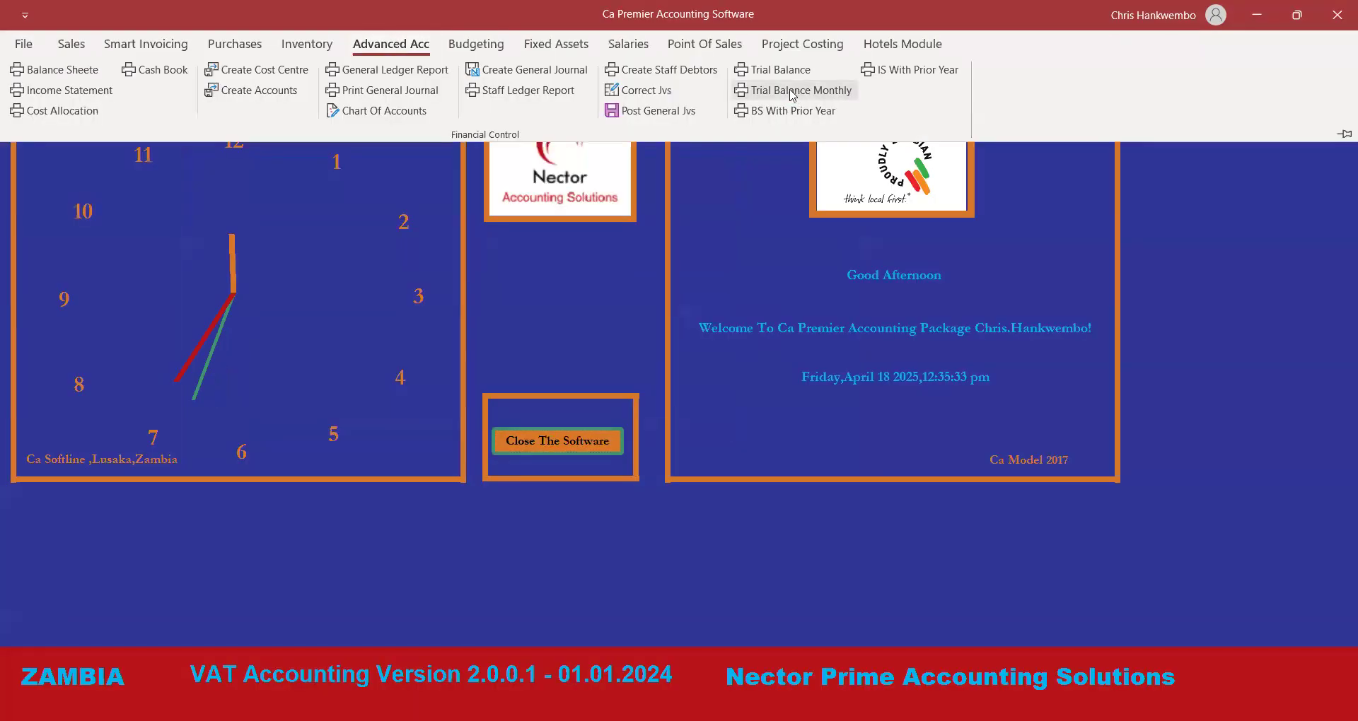
pyautogui.click(774, 73)
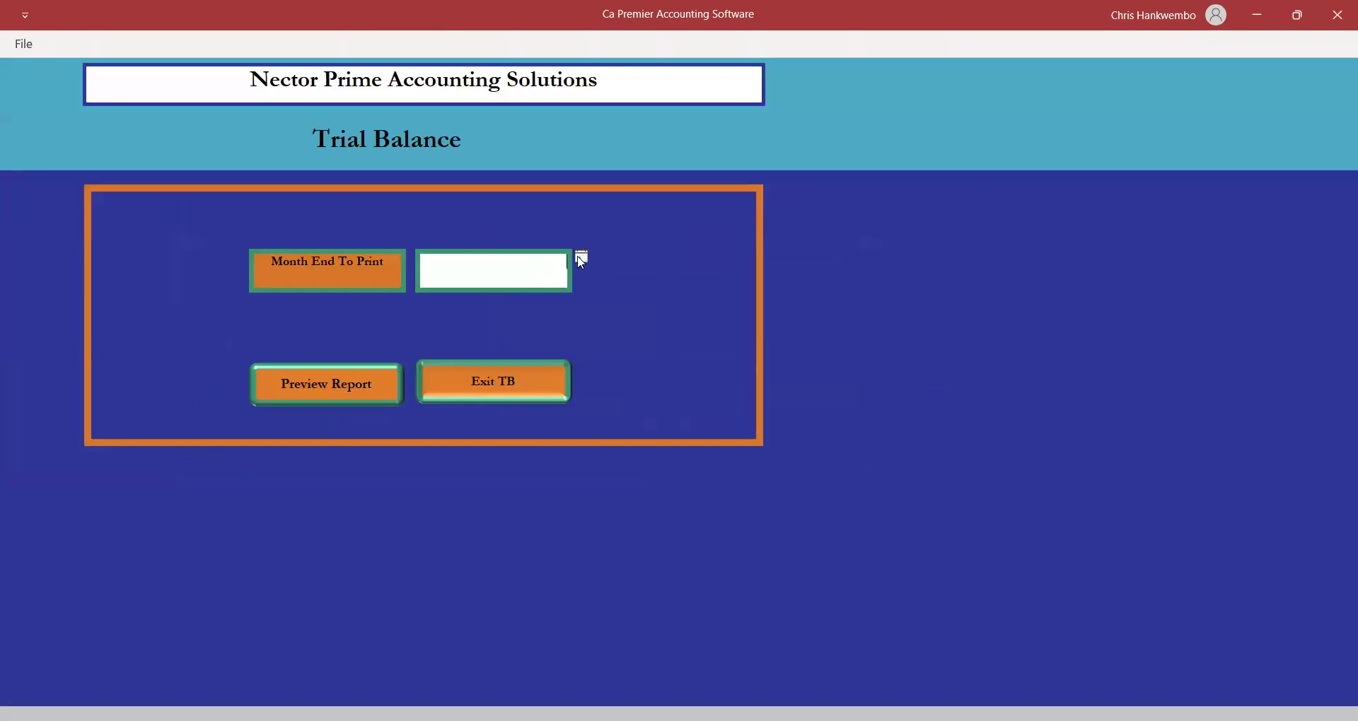
pyautogui.click(580, 258)
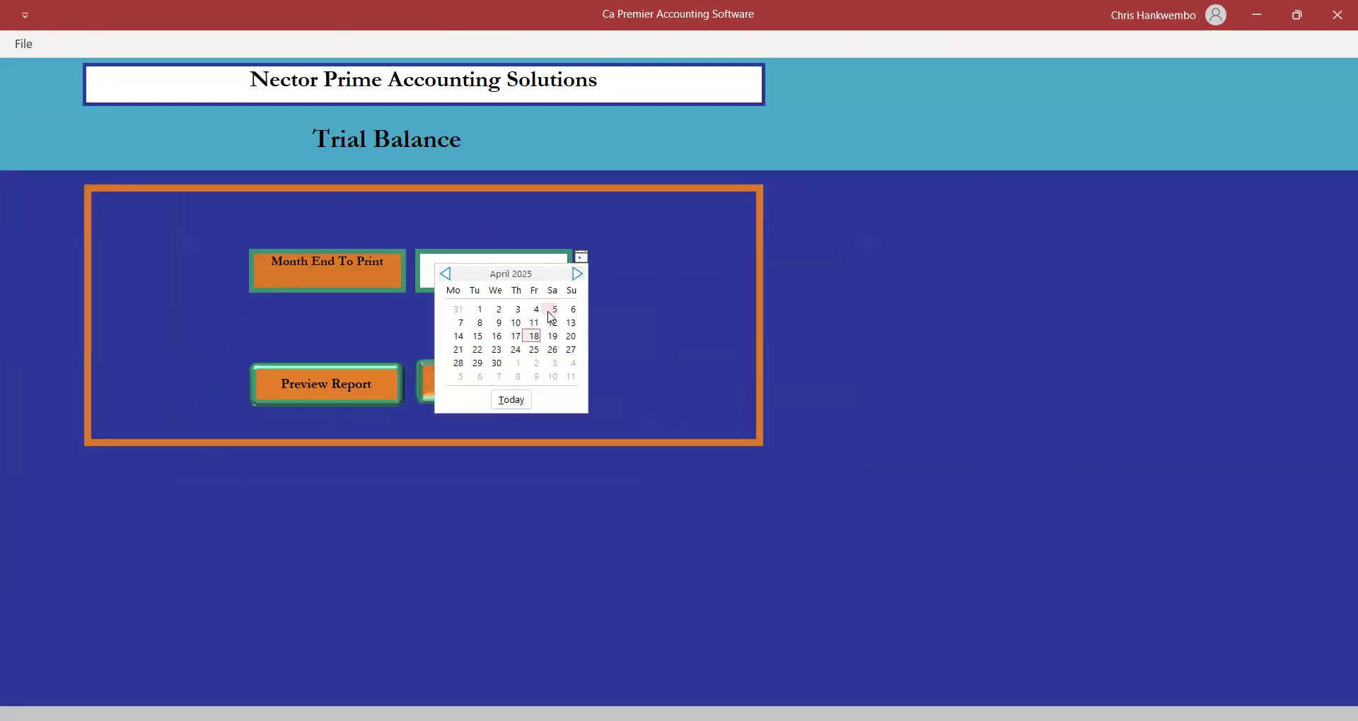
pyautogui.click(531, 337)
pyautogui.click(324, 393)
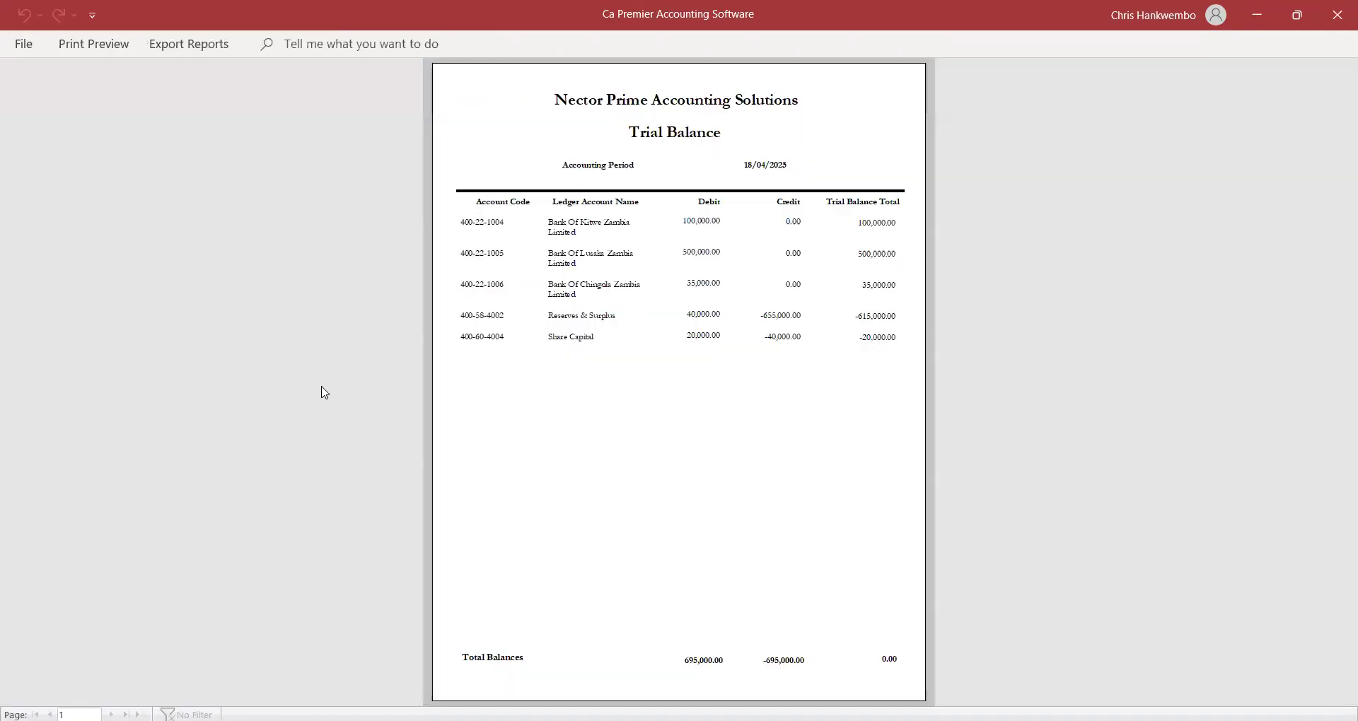
pyautogui.click(761, 276)
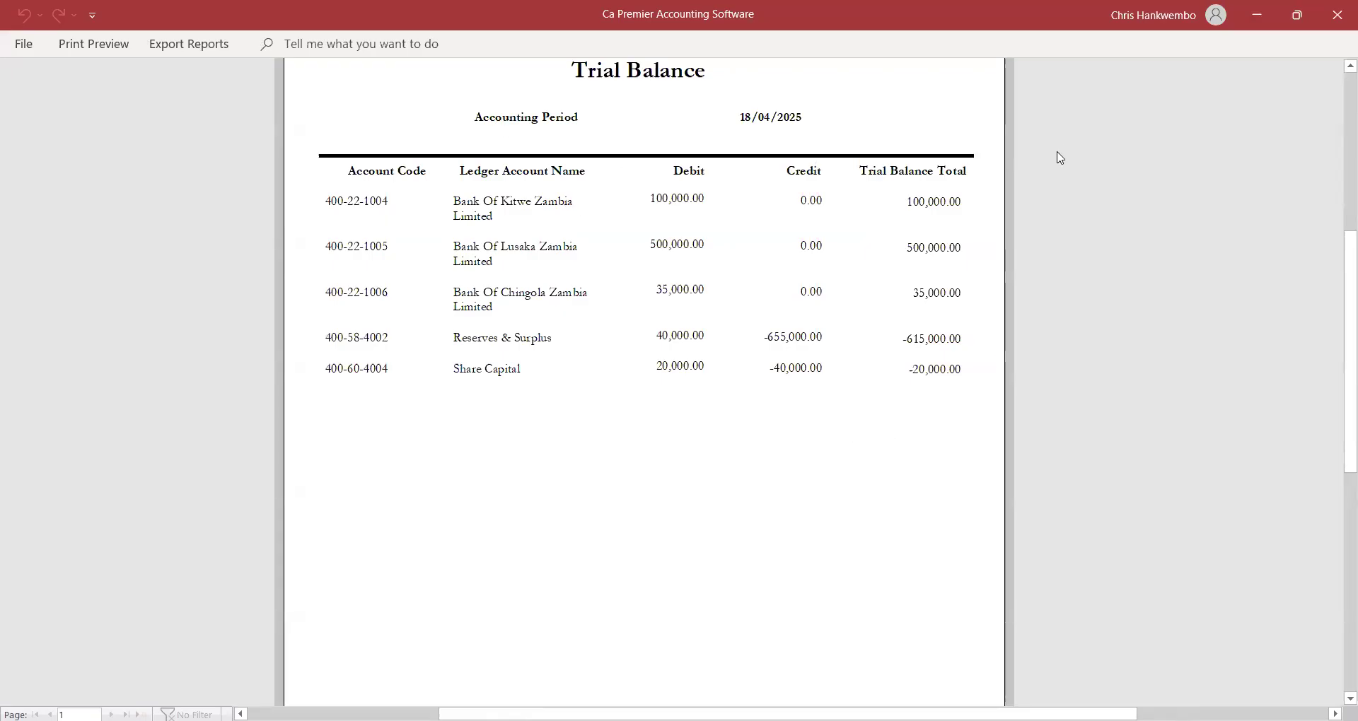
pyautogui.click(93, 44)
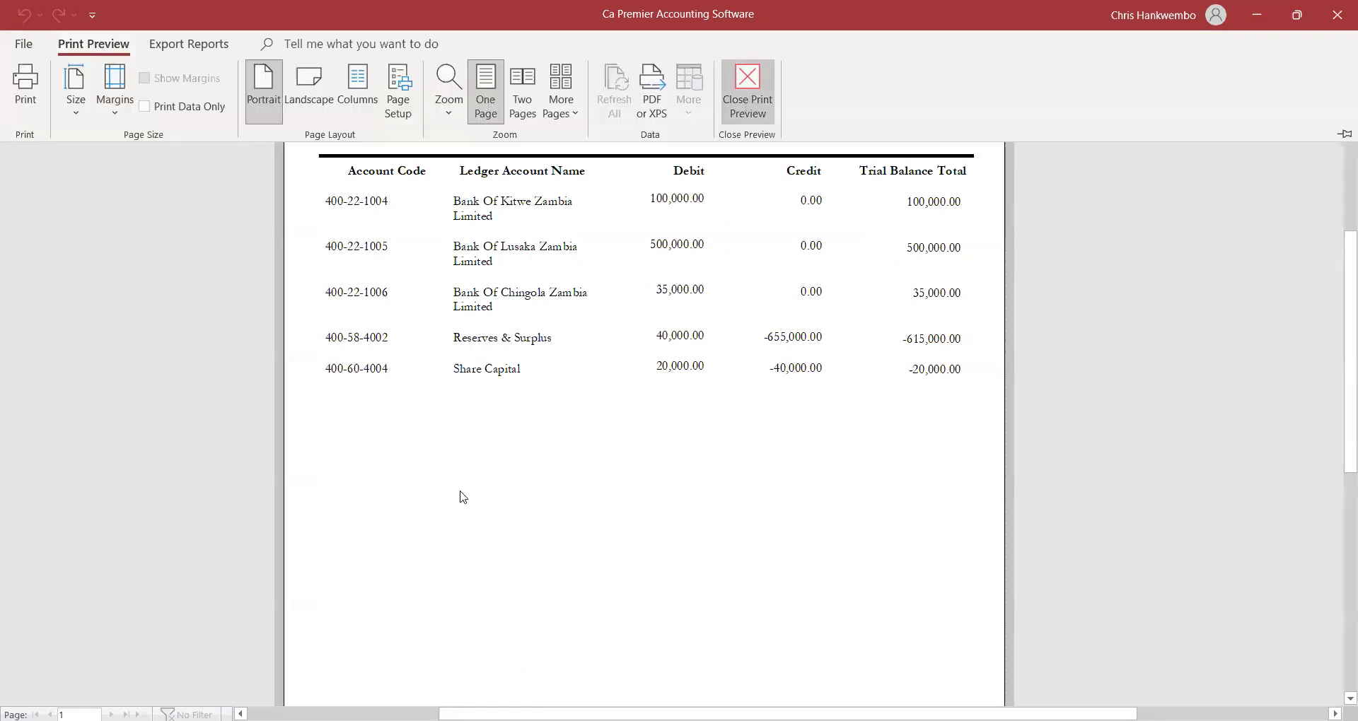
pyautogui.press('Escape')
pyautogui.click(461, 394)
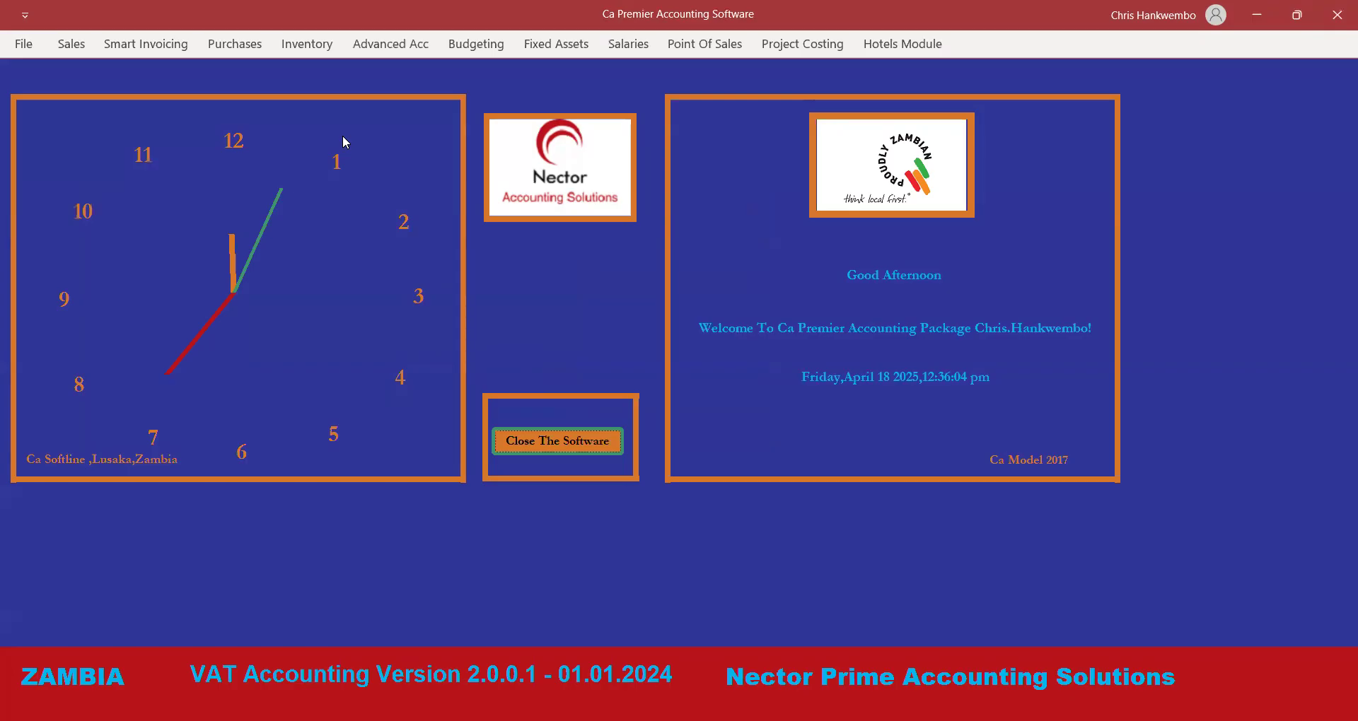
# Create general journal 11 dated 18 April 2025 with reference 'Expenses'.
pyautogui.click(393, 48)
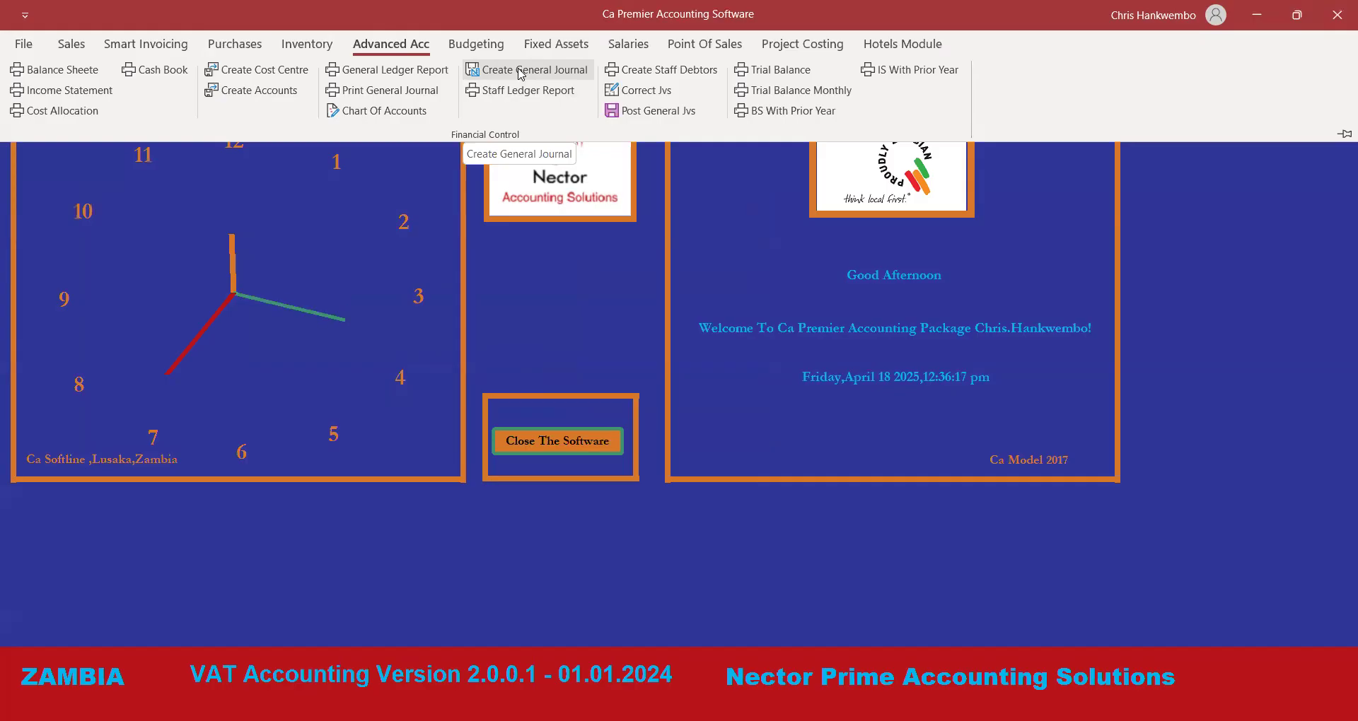
pyautogui.click(522, 71)
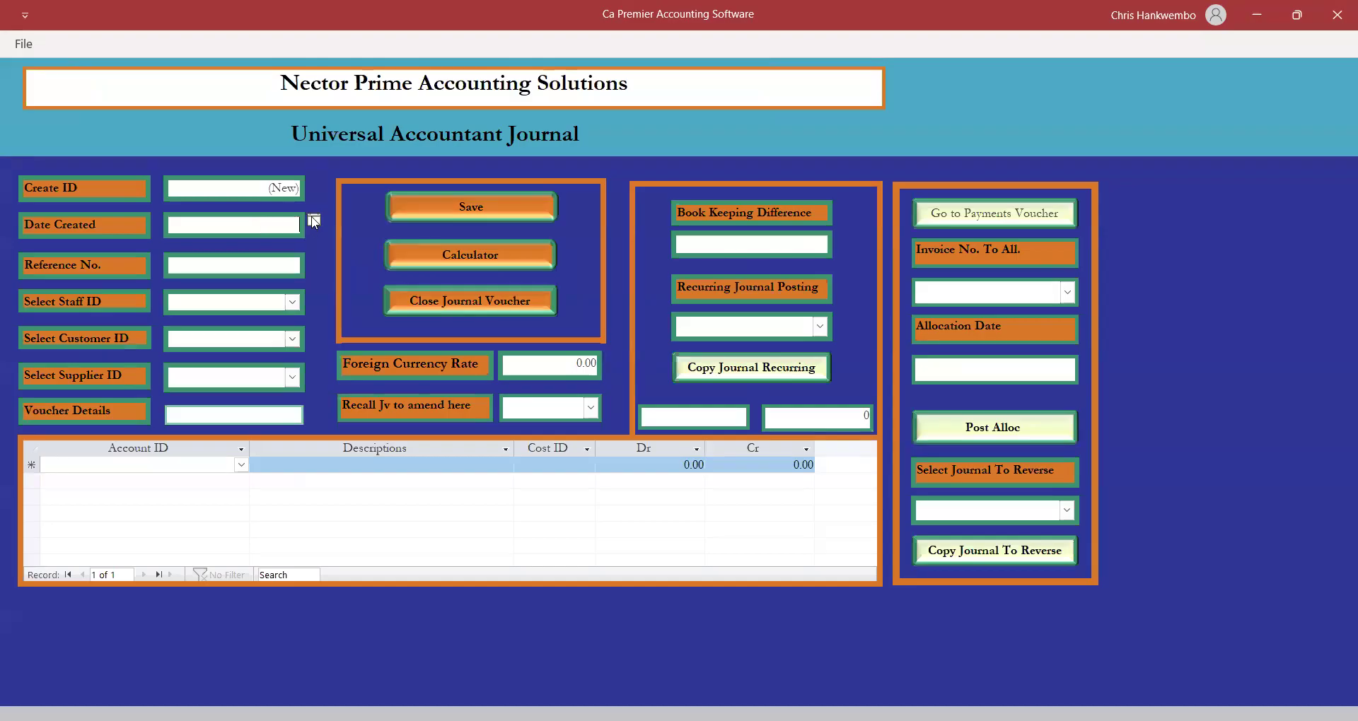
pyautogui.click(314, 222)
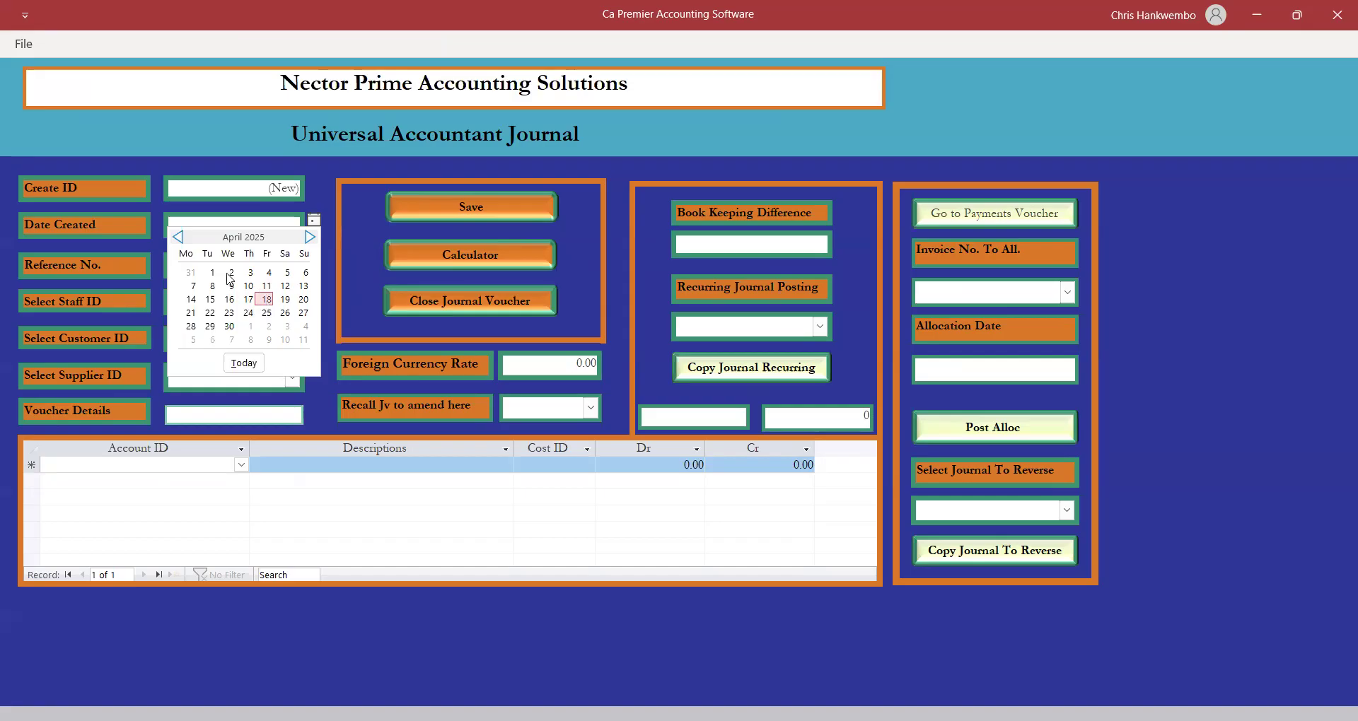
pyautogui.click(201, 266)
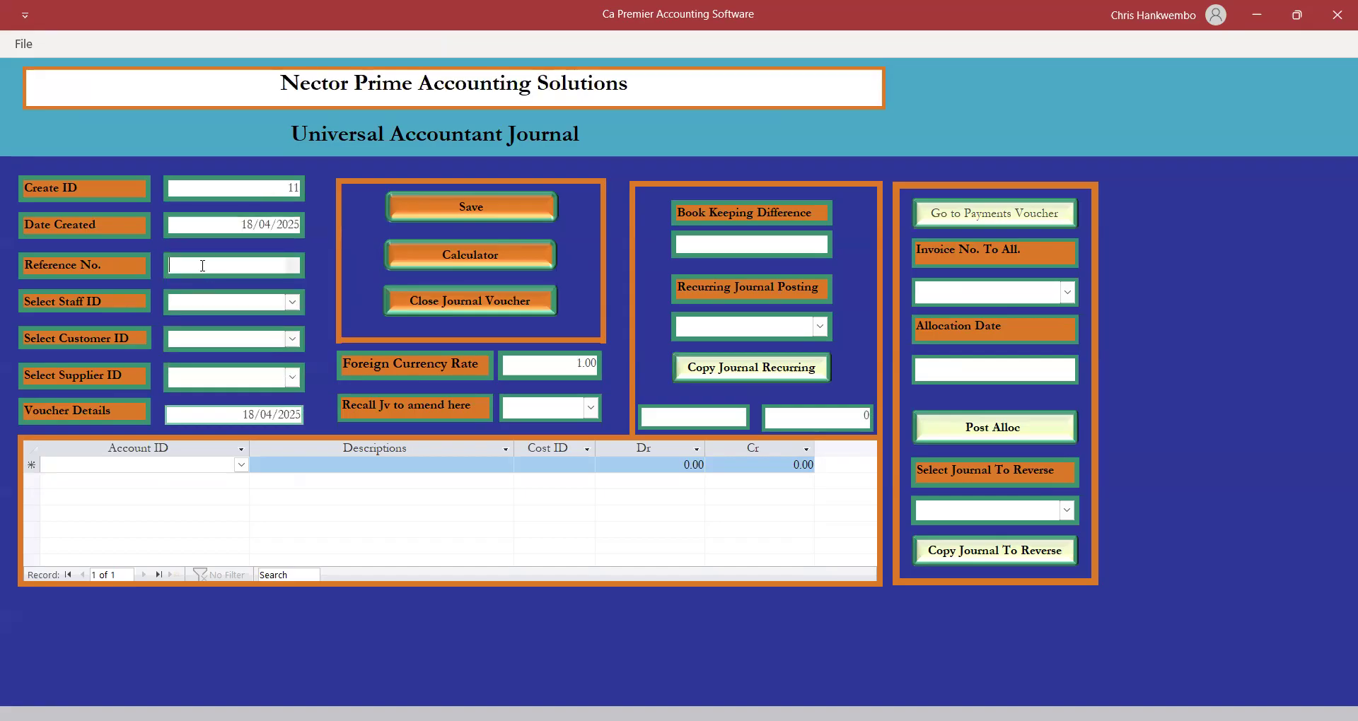
pyautogui.write('Expenses')
# Debit Electricity Expenses 500, described 'Invoice number 1542'.
pyautogui.click(108, 461)
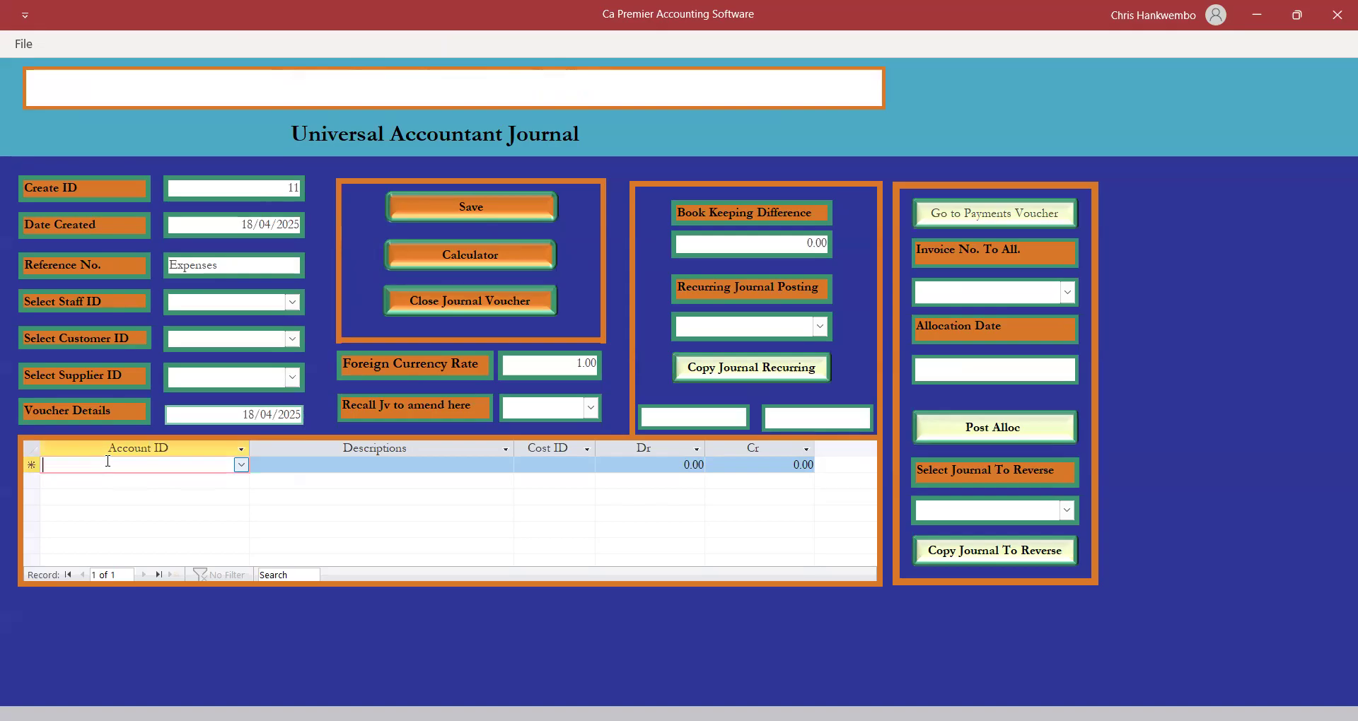
pyautogui.write('electricity Expenses')
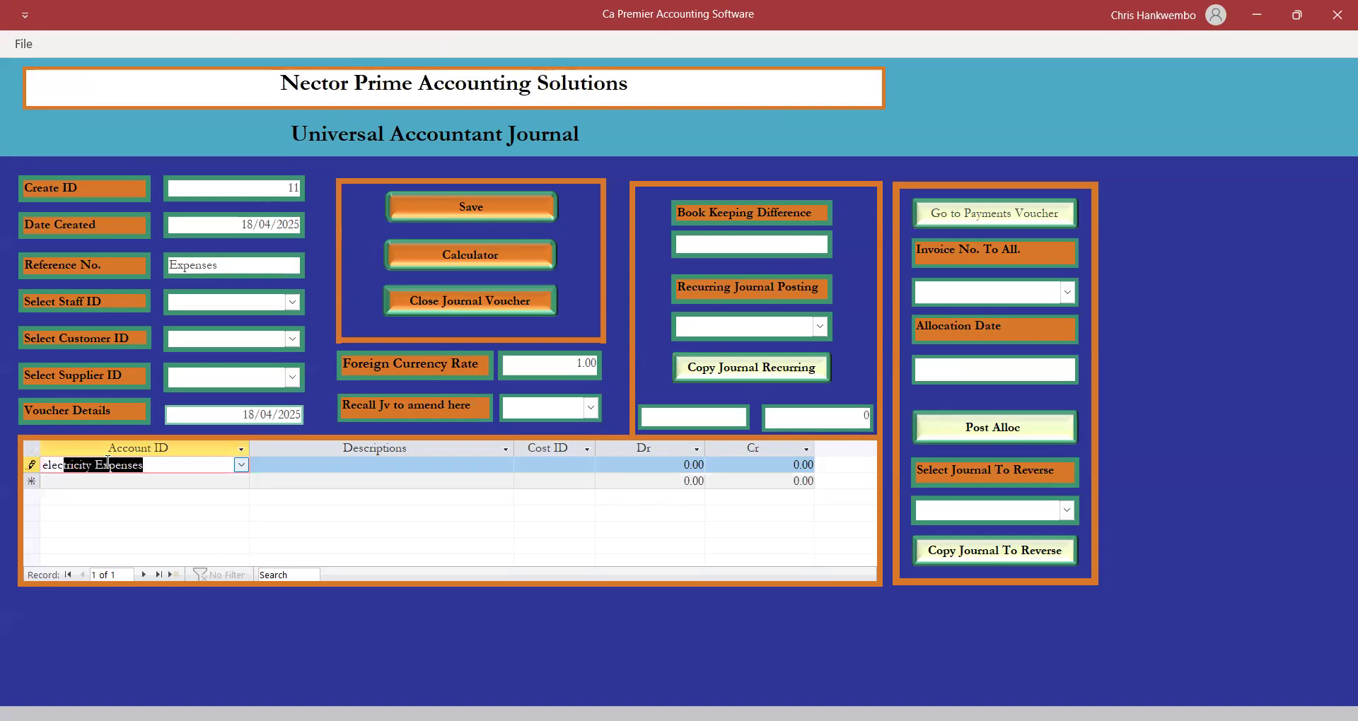
pyautogui.press('Tab')
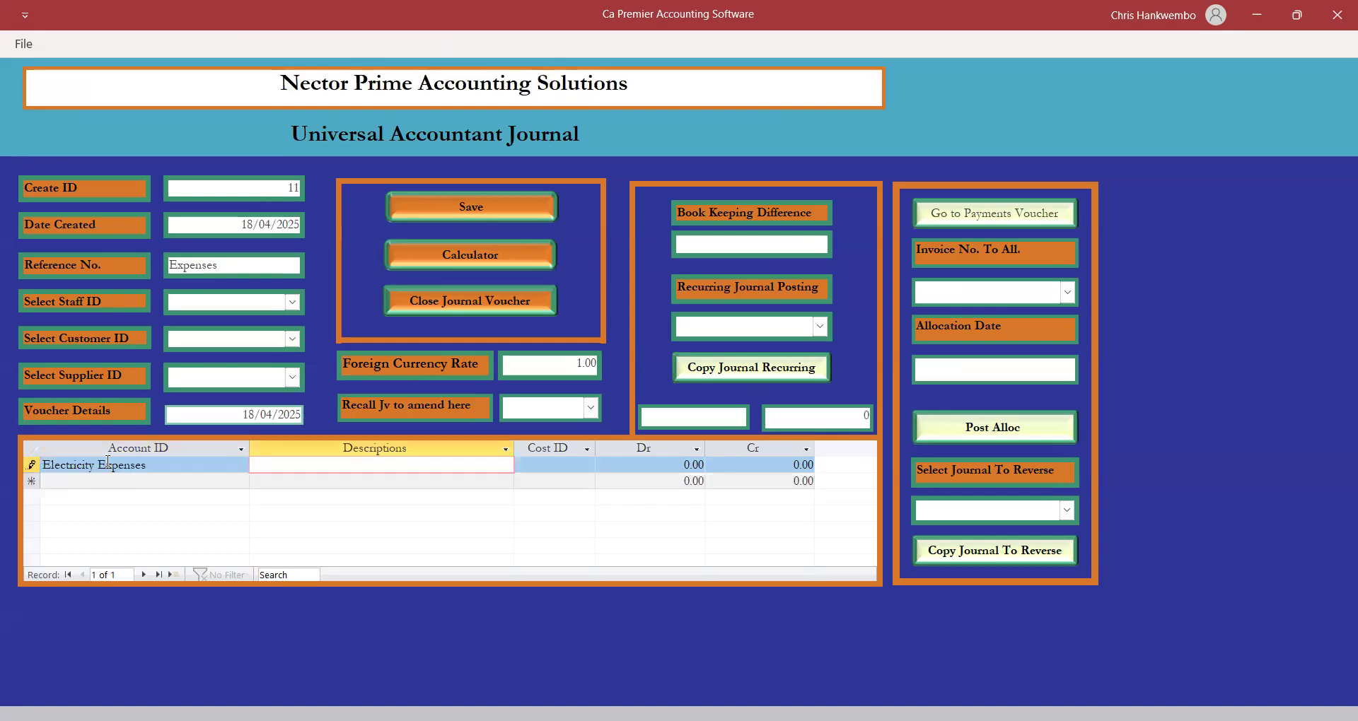
pyautogui.write('Invoi')
pyautogui.press('BackSpace')
pyautogui.write('ce number 1542')
pyautogui.press('Tab')
pyautogui.press('Tab')
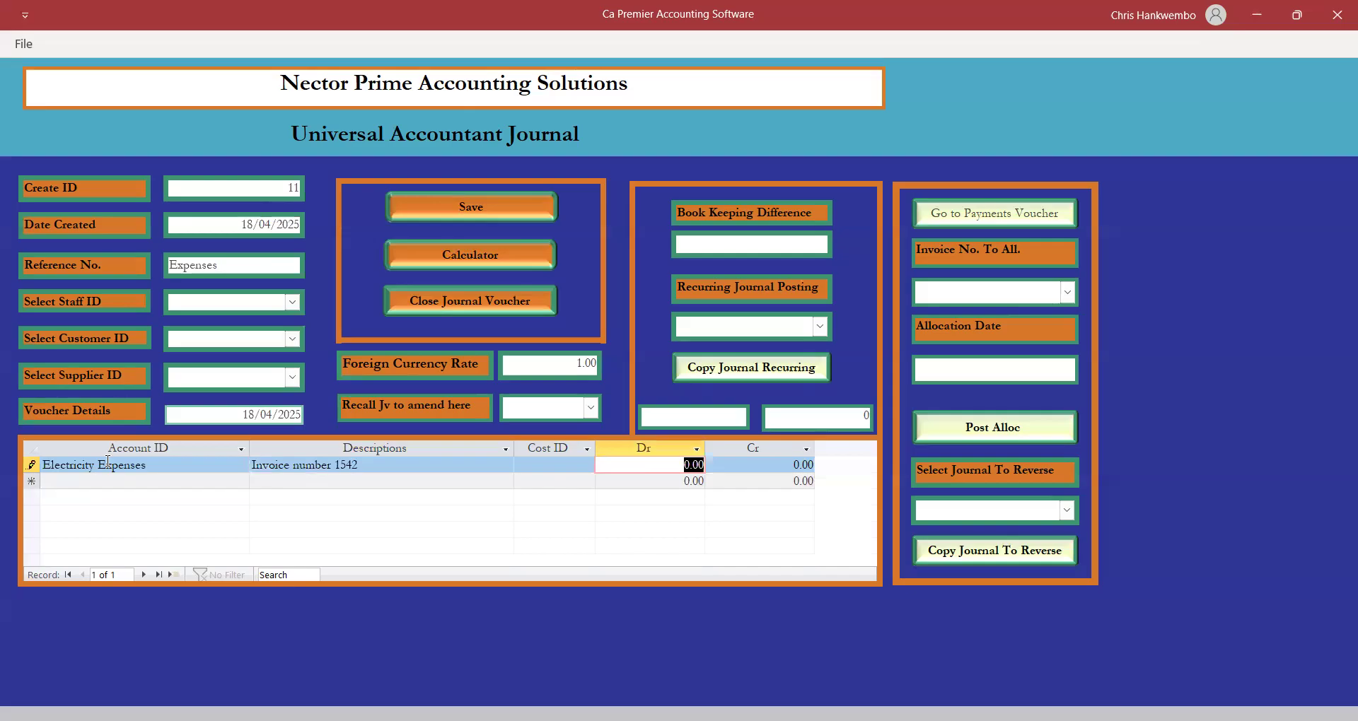
pyautogui.write('500')
pyautogui.press('Tab')
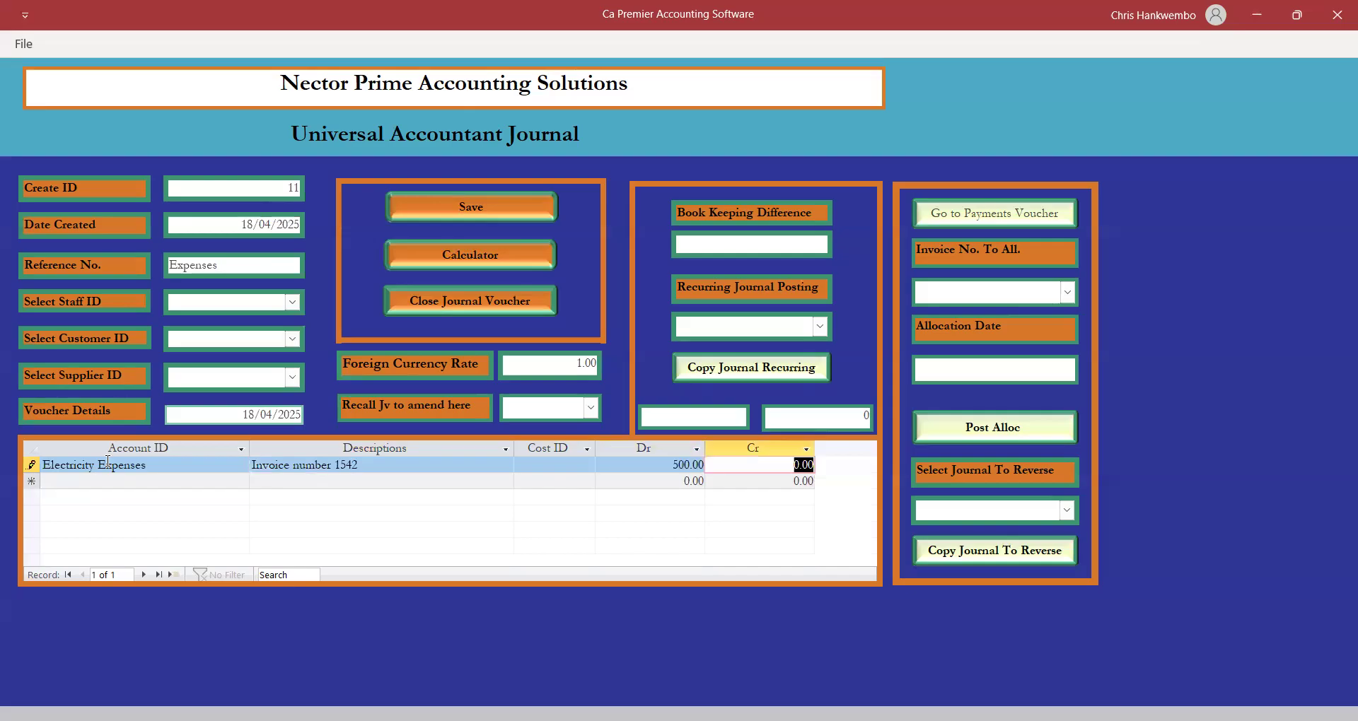
pyautogui.press('Tab')
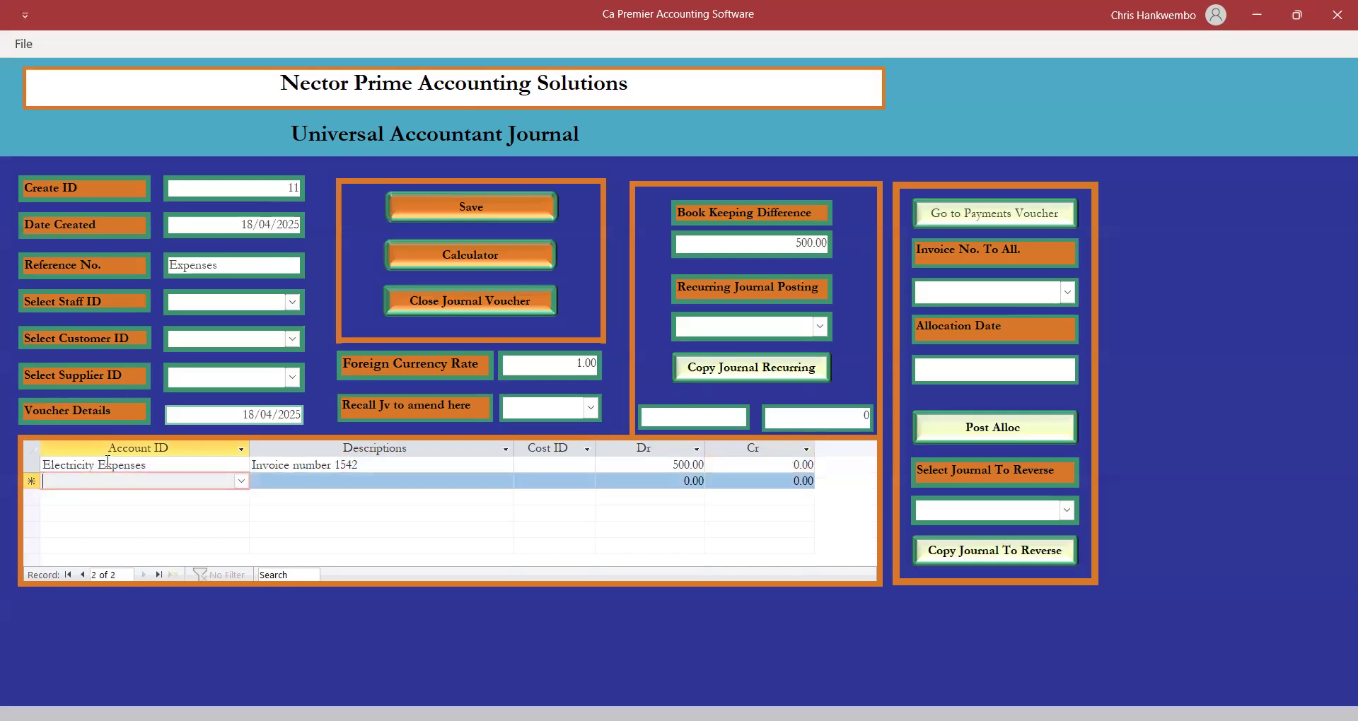
# Debit Salaries & Wages-Locals 6,000, described as salaries for April 2025.
pyautogui.write('salaries & Wages-Locals')
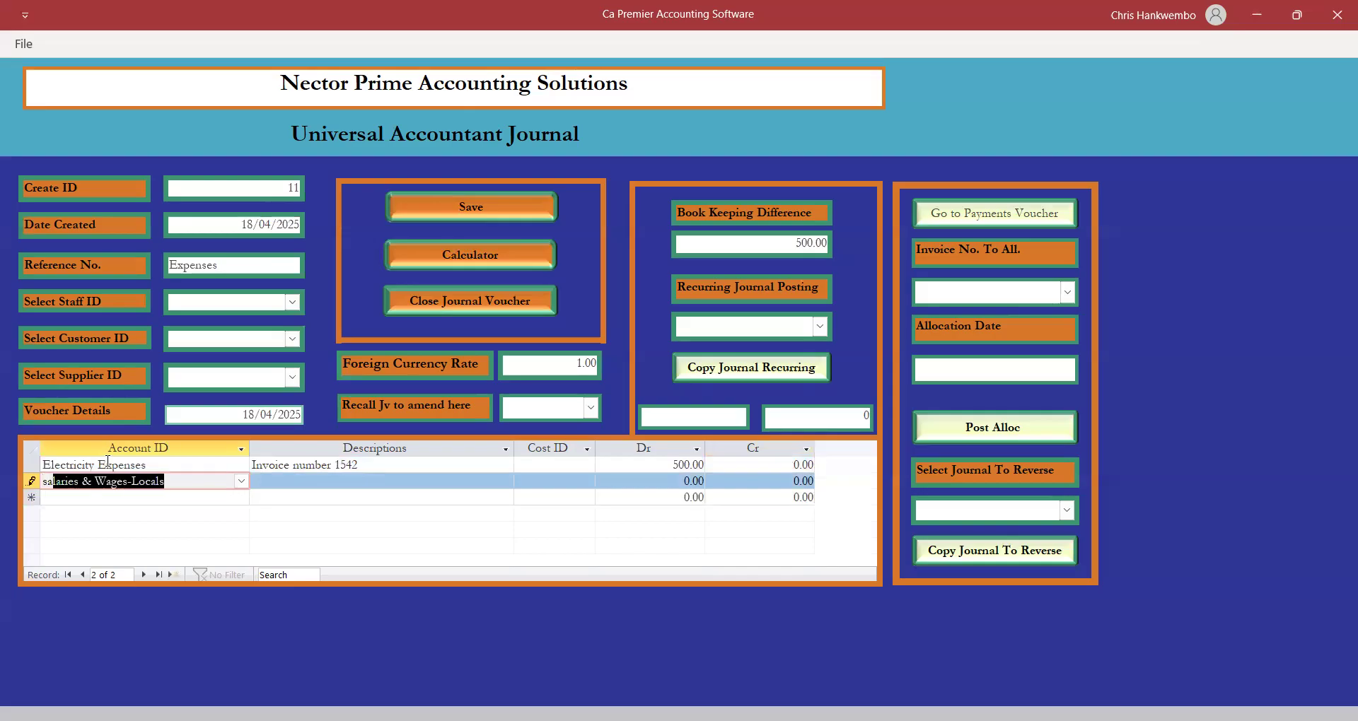
pyautogui.press('Tab')
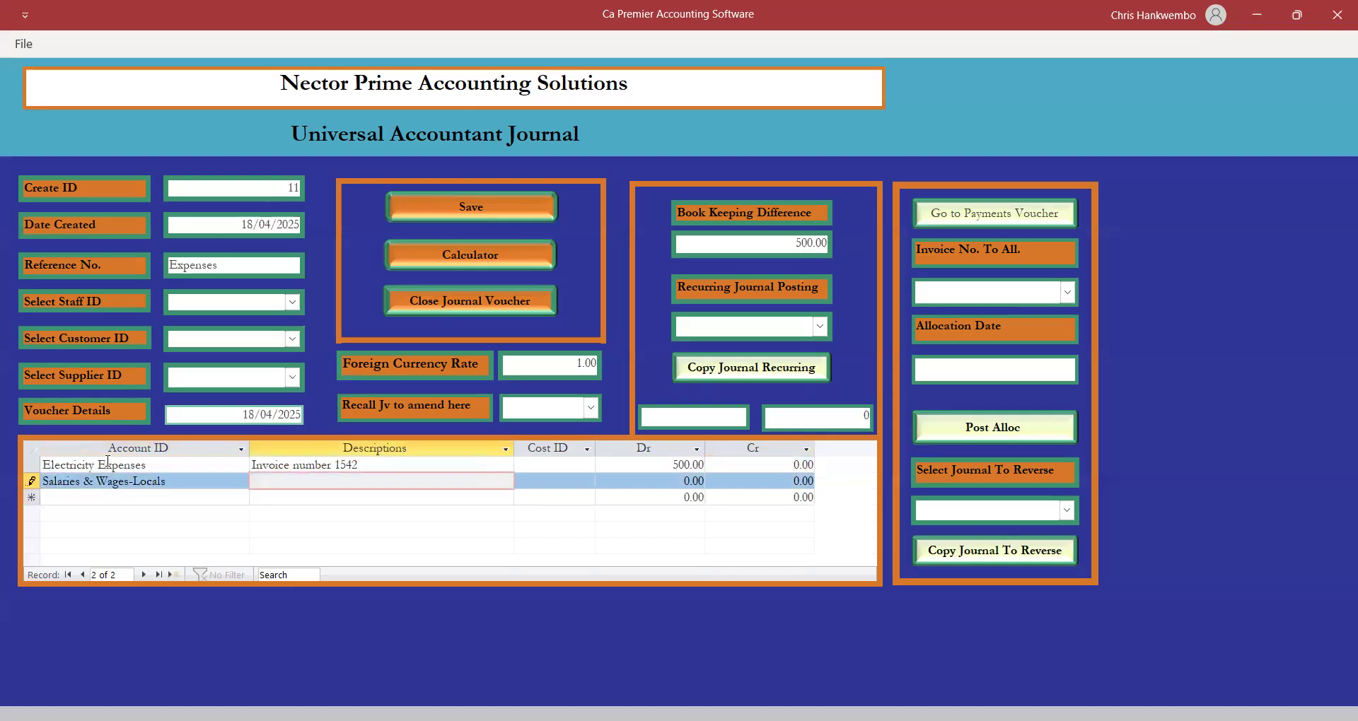
pyautogui.write('sala')
pyautogui.write('ries')
pyautogui.write(' for')
pyautogui.write(' March')
pyautogui.press('BackSpace')
pyautogui.press('BackSpace')
pyautogui.press('BackSpace')
pyautogui.press('BackSpace')
pyautogui.press('BackSpace')
pyautogui.write('April 2025')
pyautogui.press('Tab')
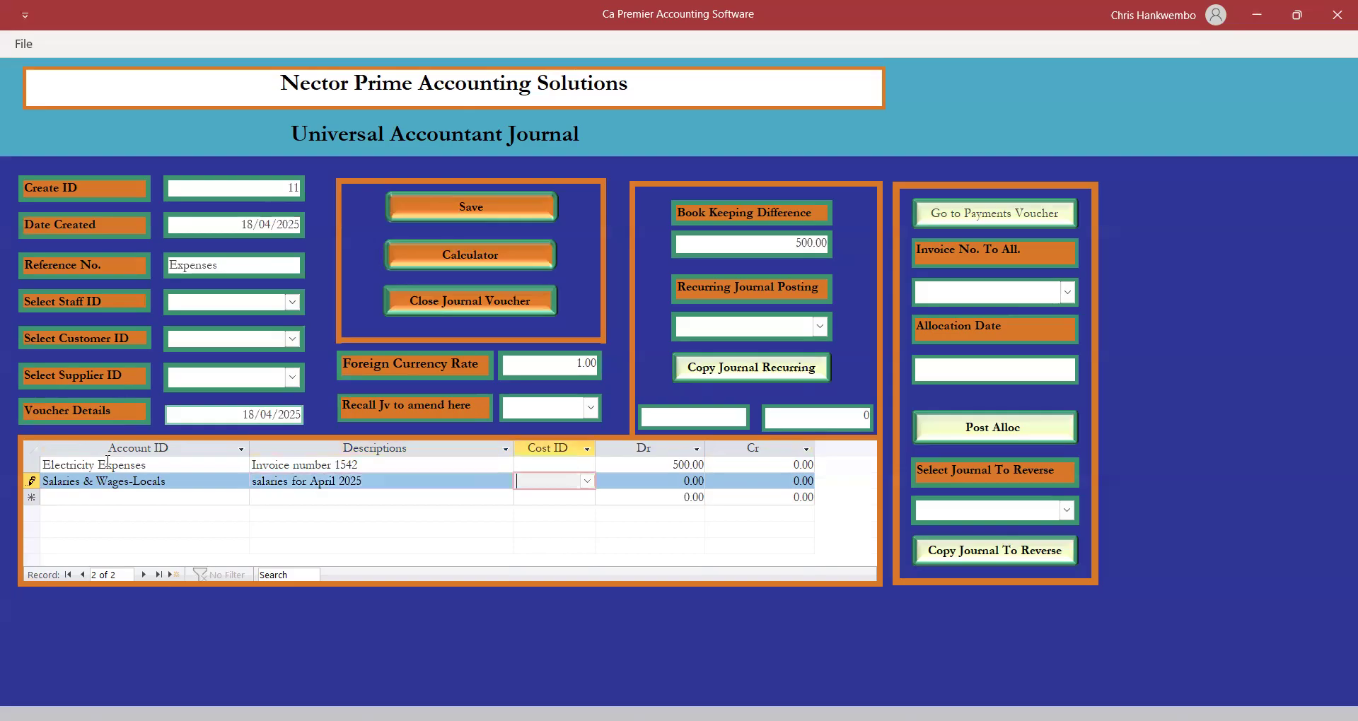
pyautogui.press('Tab')
pyautogui.write('6000')
pyautogui.press('Tab')
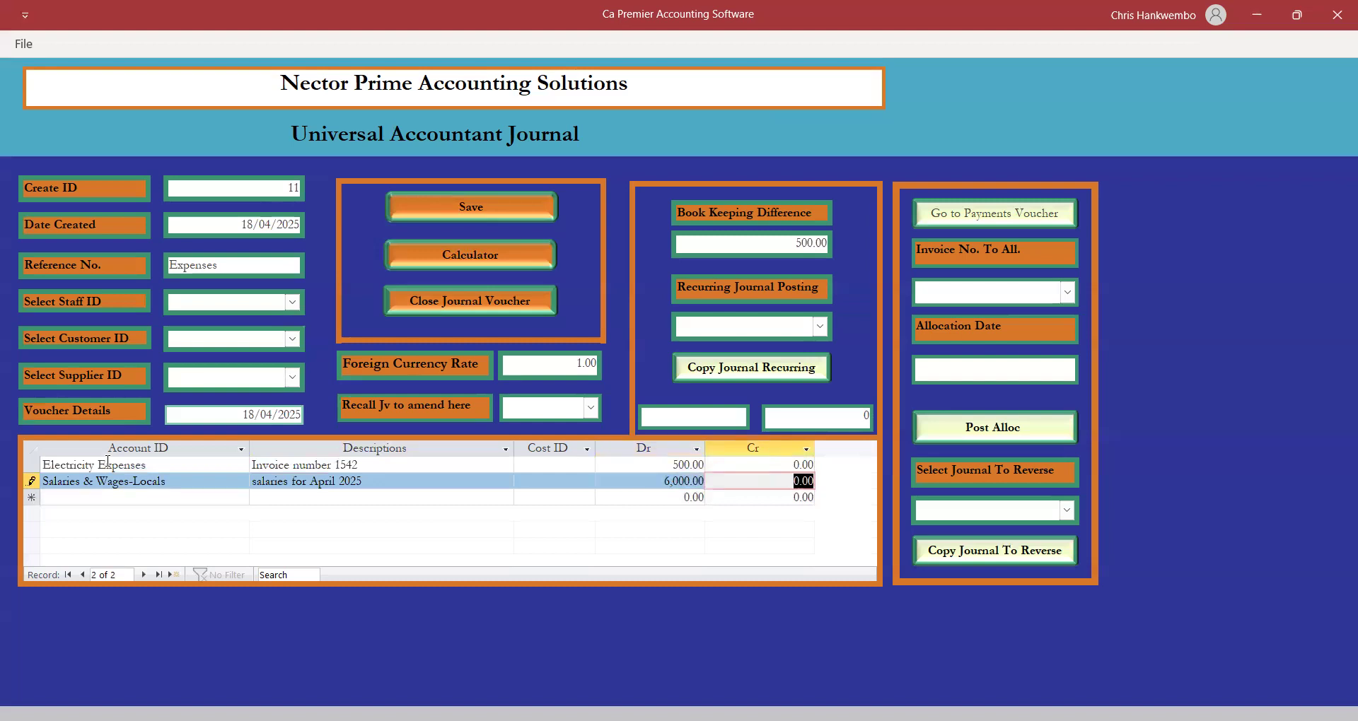
pyautogui.press('Tab')
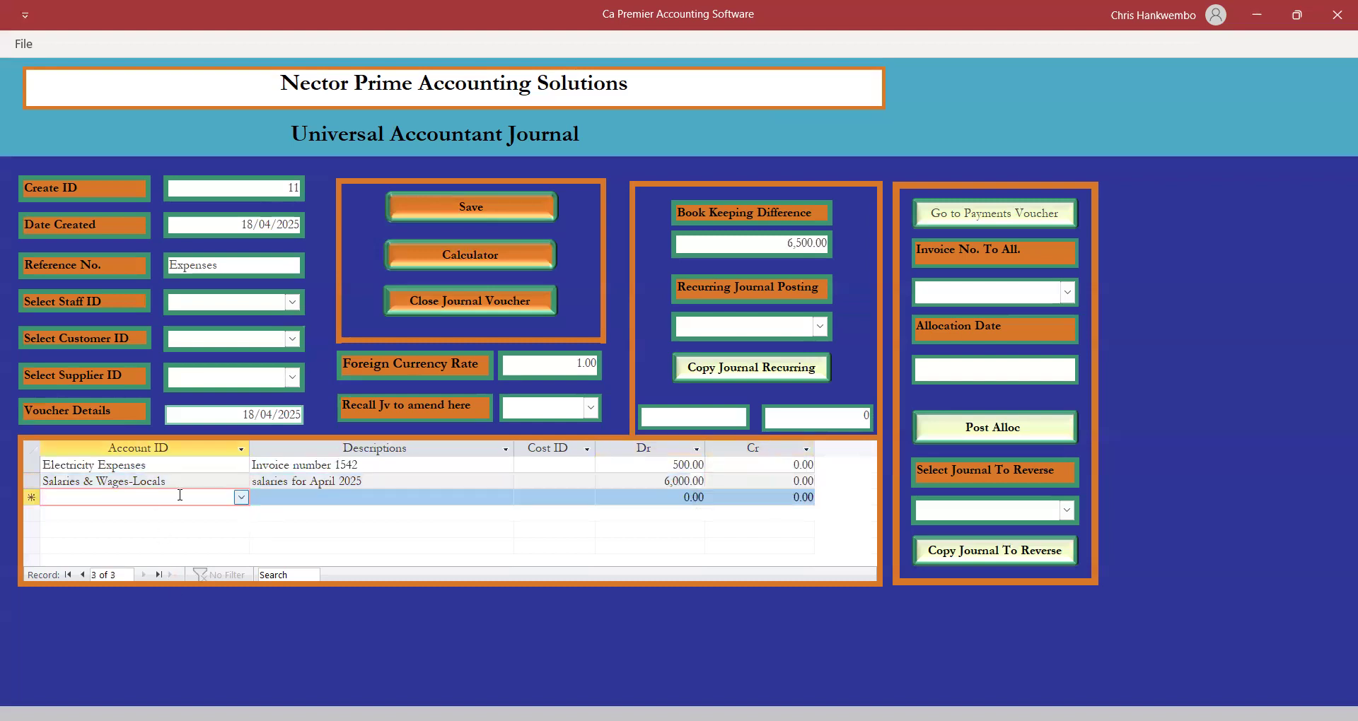
pyautogui.write('sta')
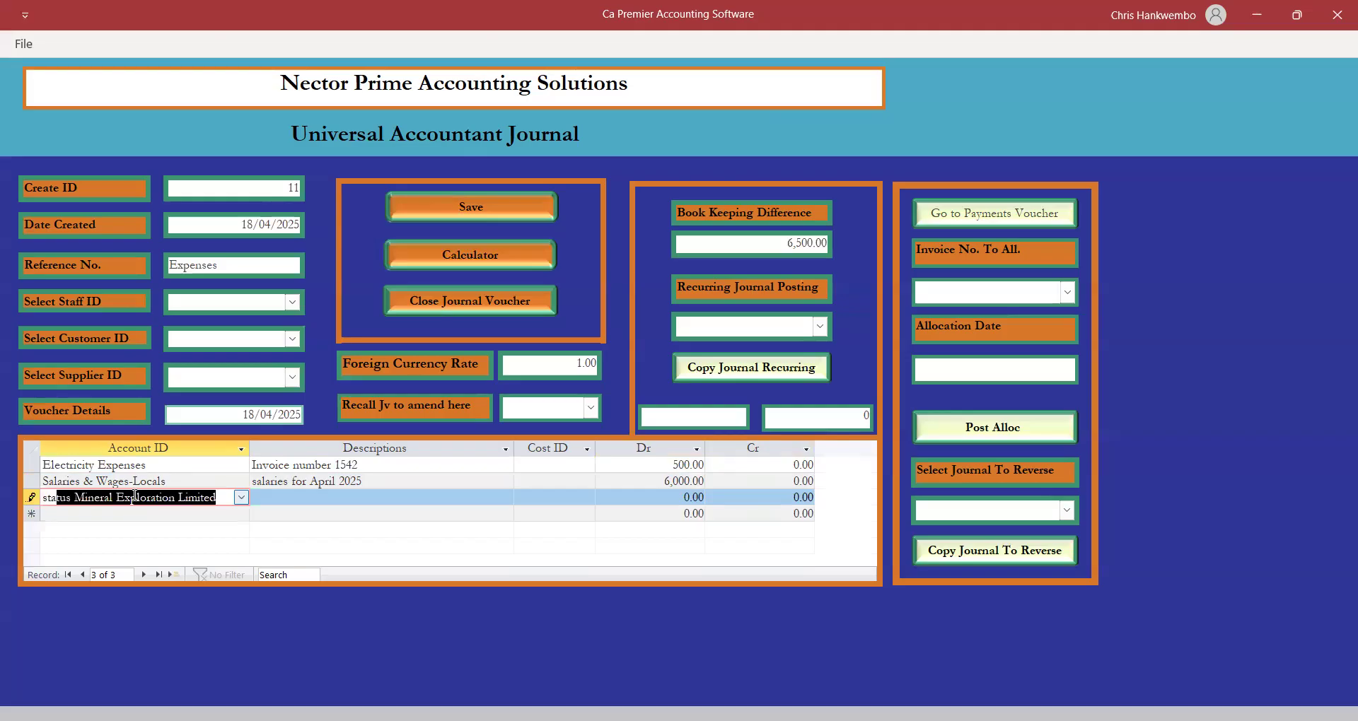
pyautogui.write('u')
pyautogui.write('i')
# Debit Stationery & Printing Expenses 15,135, described 'invoice number 45'.
pyautogui.press('BackSpace')
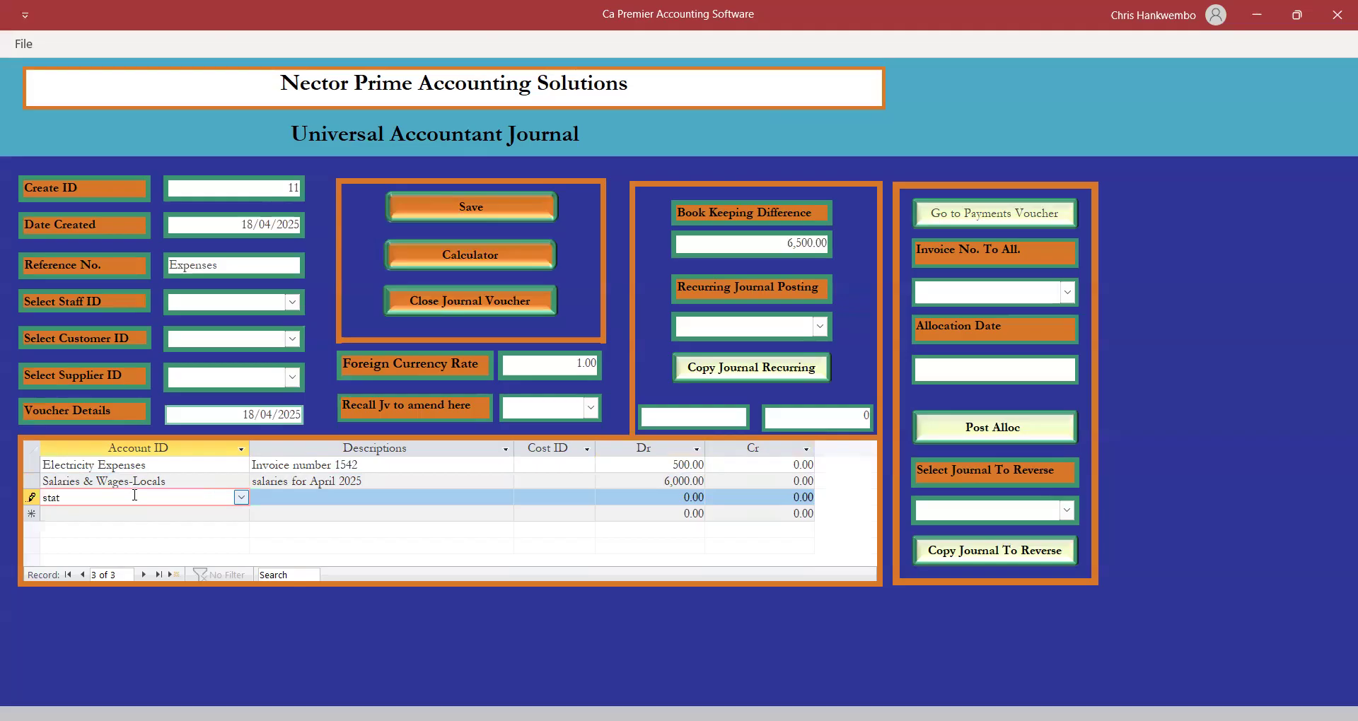
pyautogui.write('ion')
pyautogui.click(241, 497)
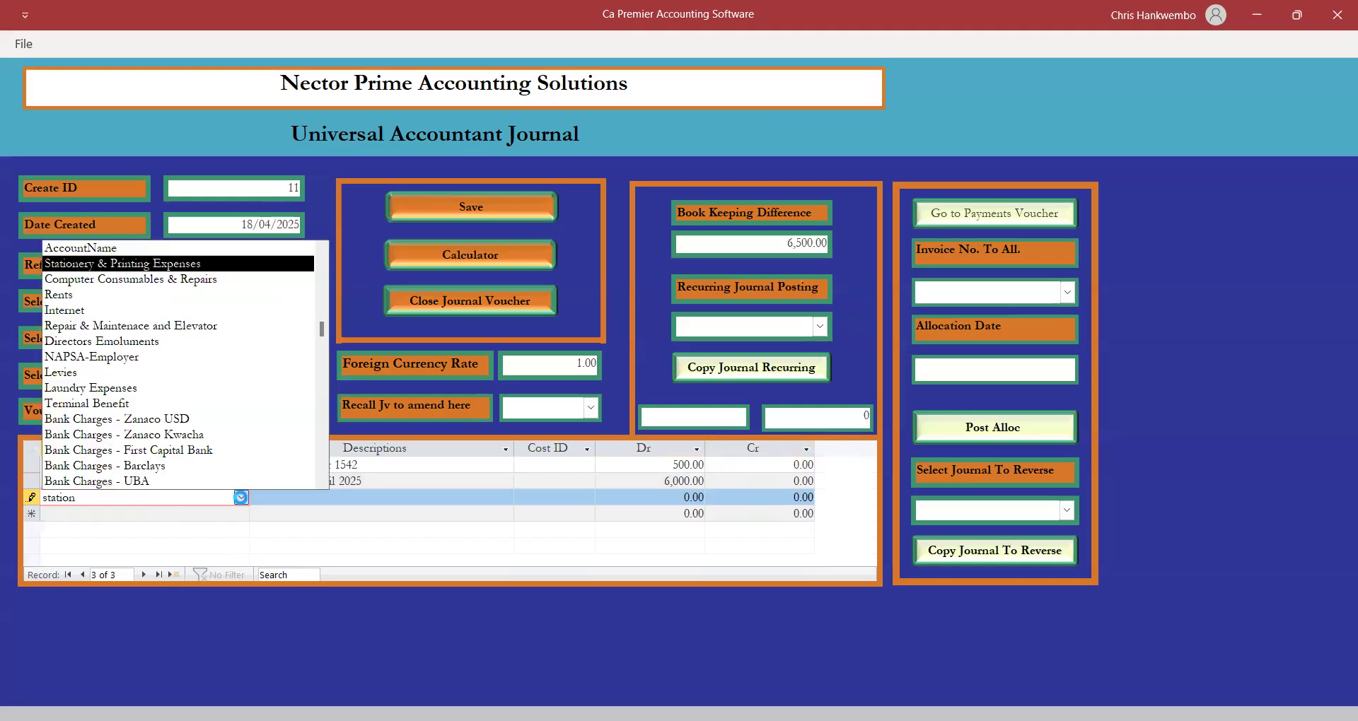
pyautogui.click(142, 267)
pyautogui.press('Tab')
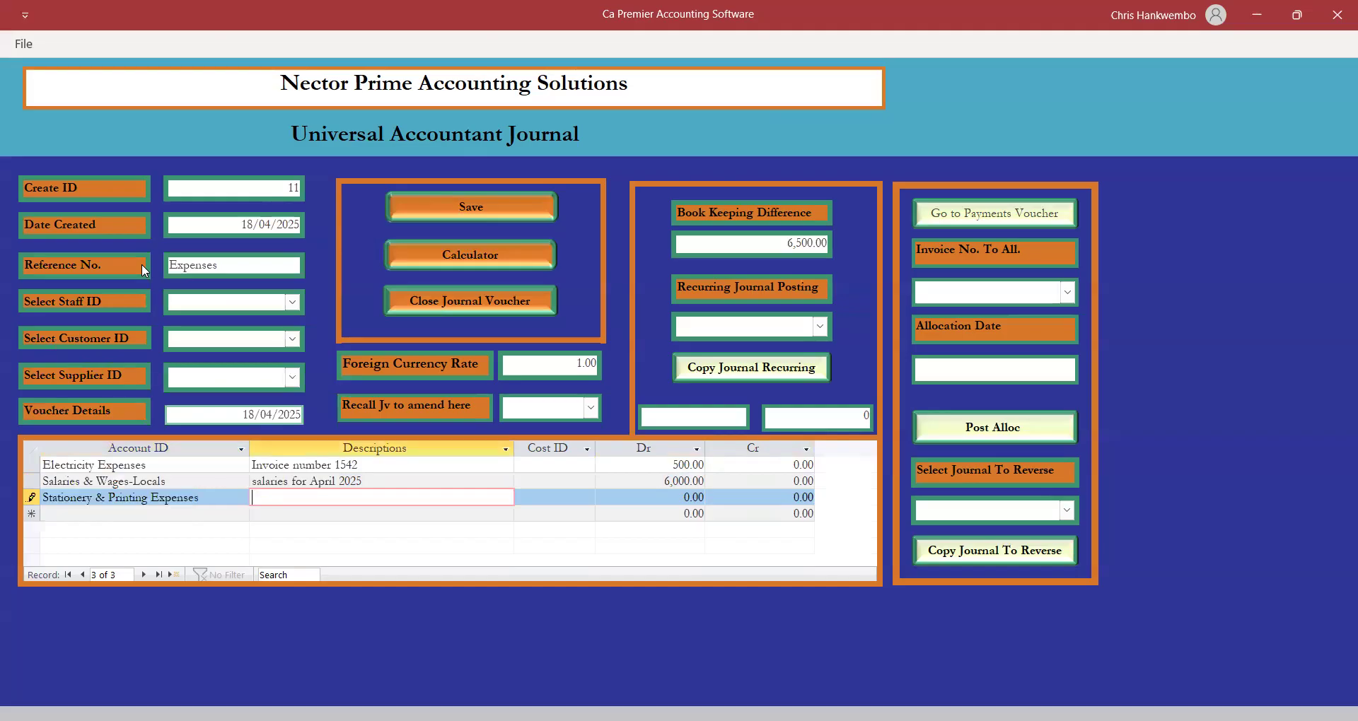
pyautogui.write('invoiv')
pyautogui.press('BackSpace')
pyautogui.write('ce number 45')
pyautogui.press('Tab')
pyautogui.press('Tab')
pyautogui.write('15')
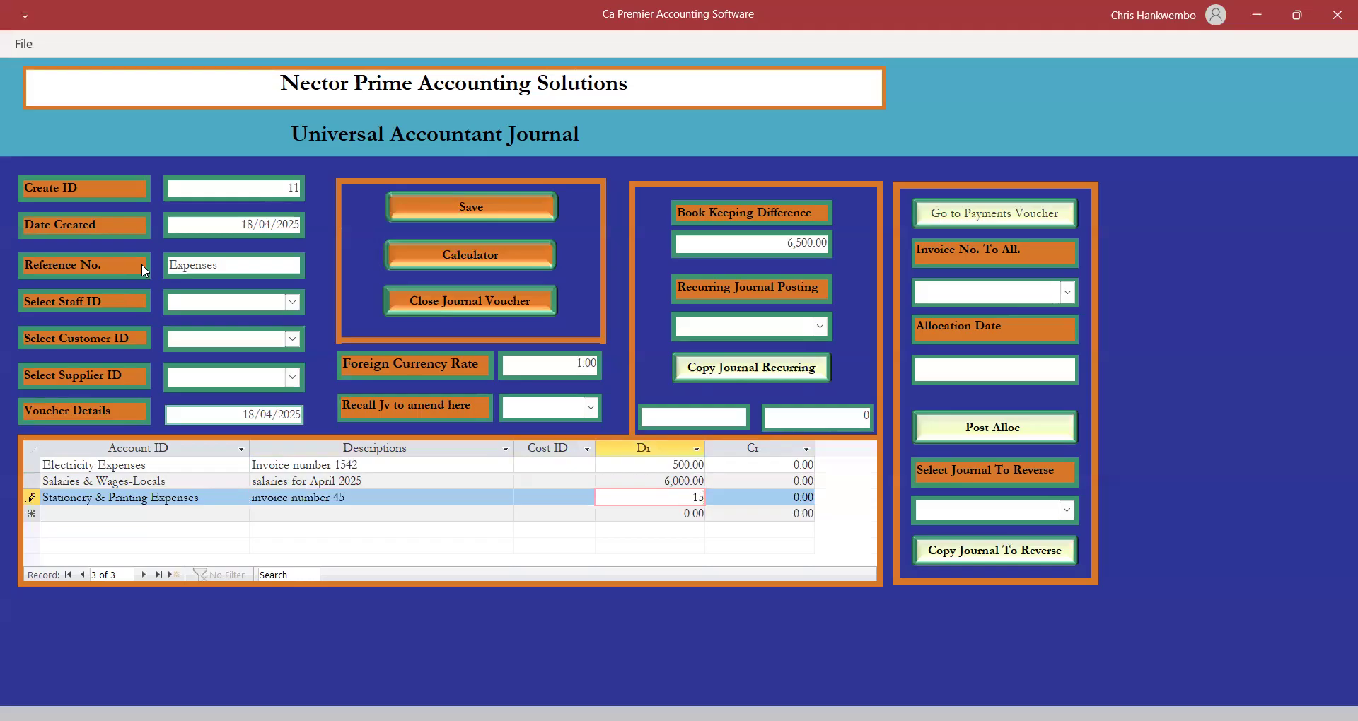
pyautogui.write('135')
pyautogui.press('Tab')
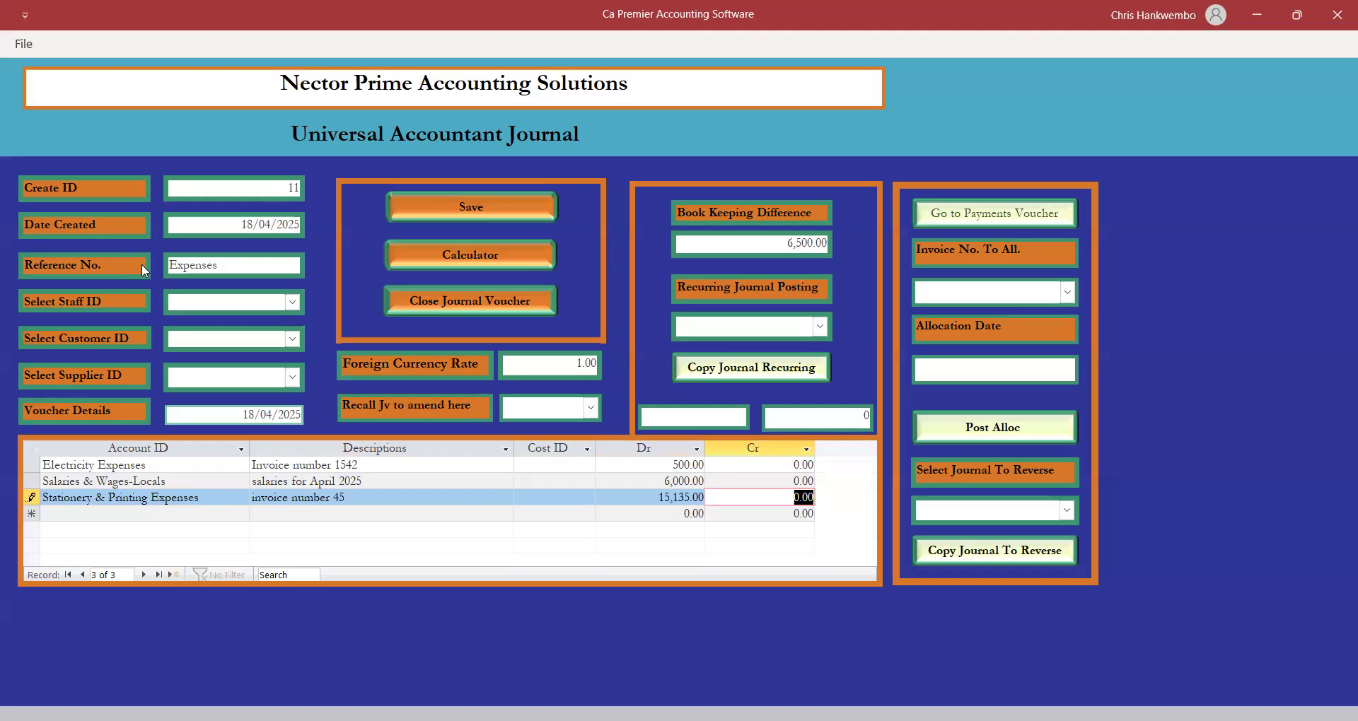
pyautogui.press('Tab')
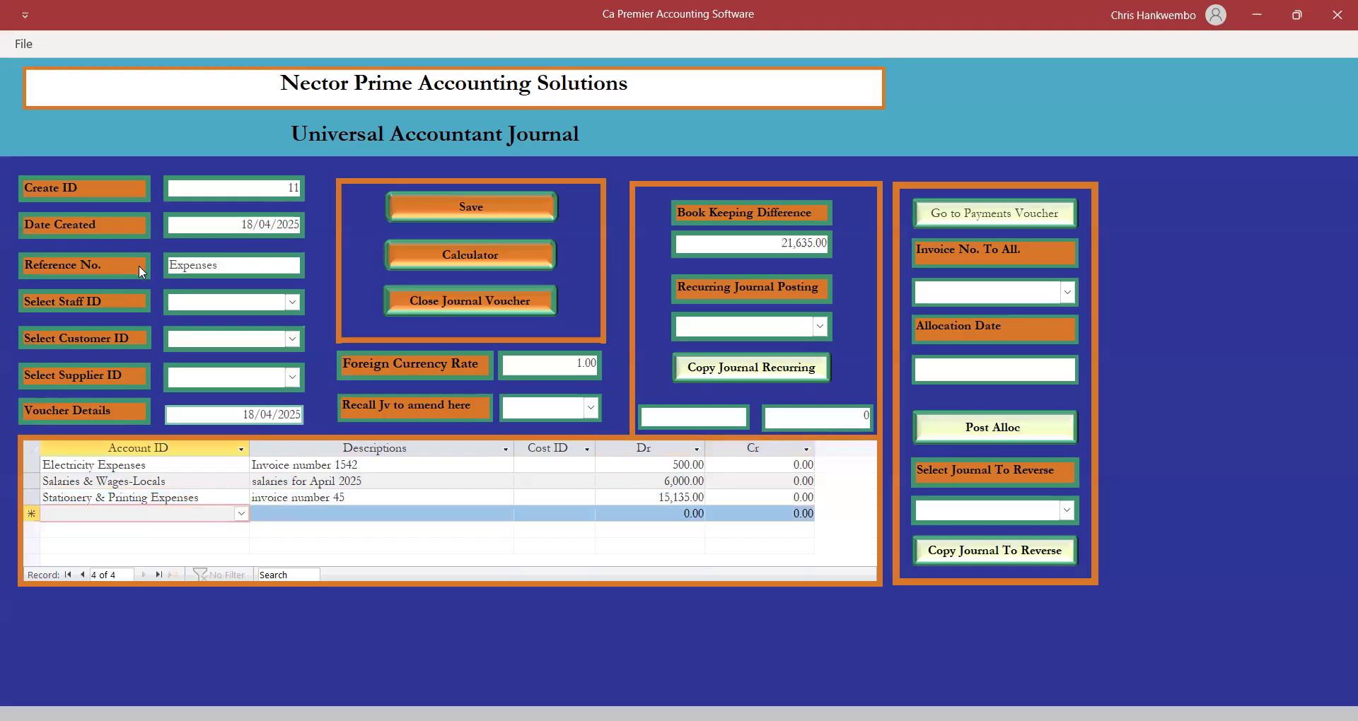
# Debit Depriciation - Furniture and Fittings 2,000, described 'dep for april 2025'.
pyautogui.click(241, 515)
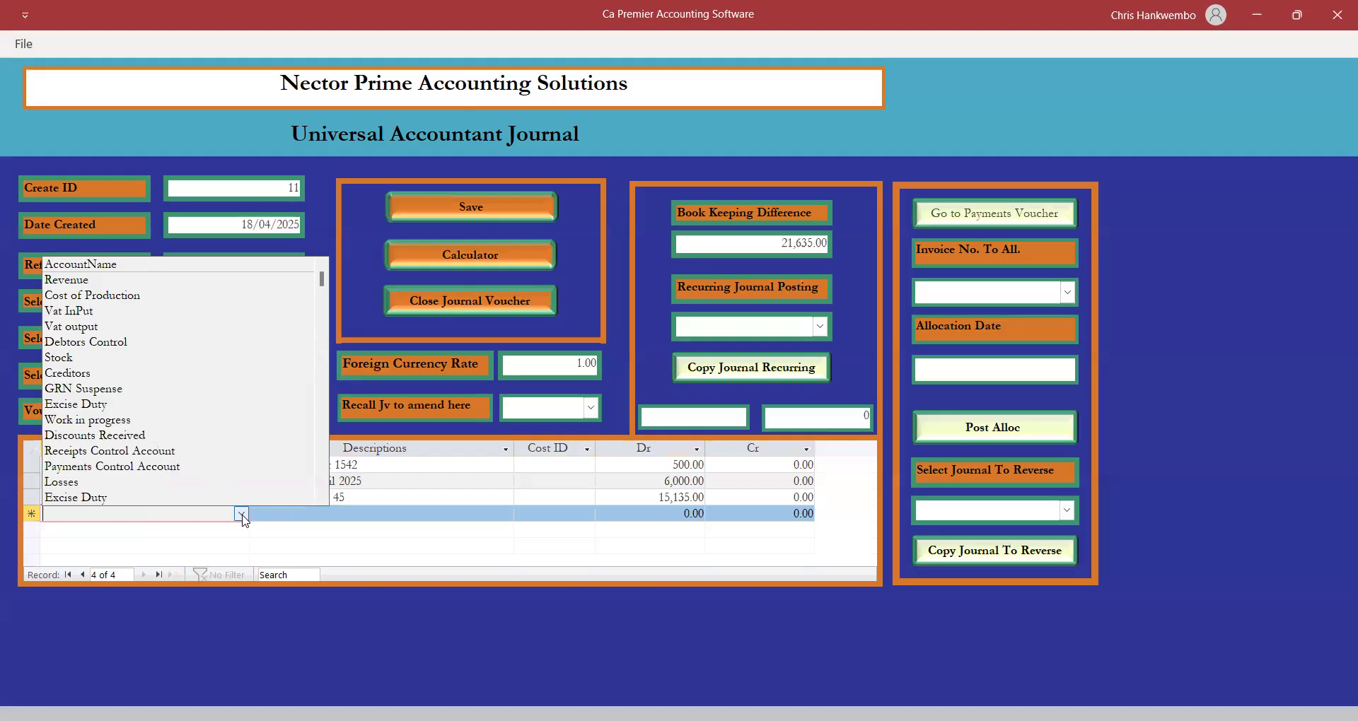
pyautogui.write('de')
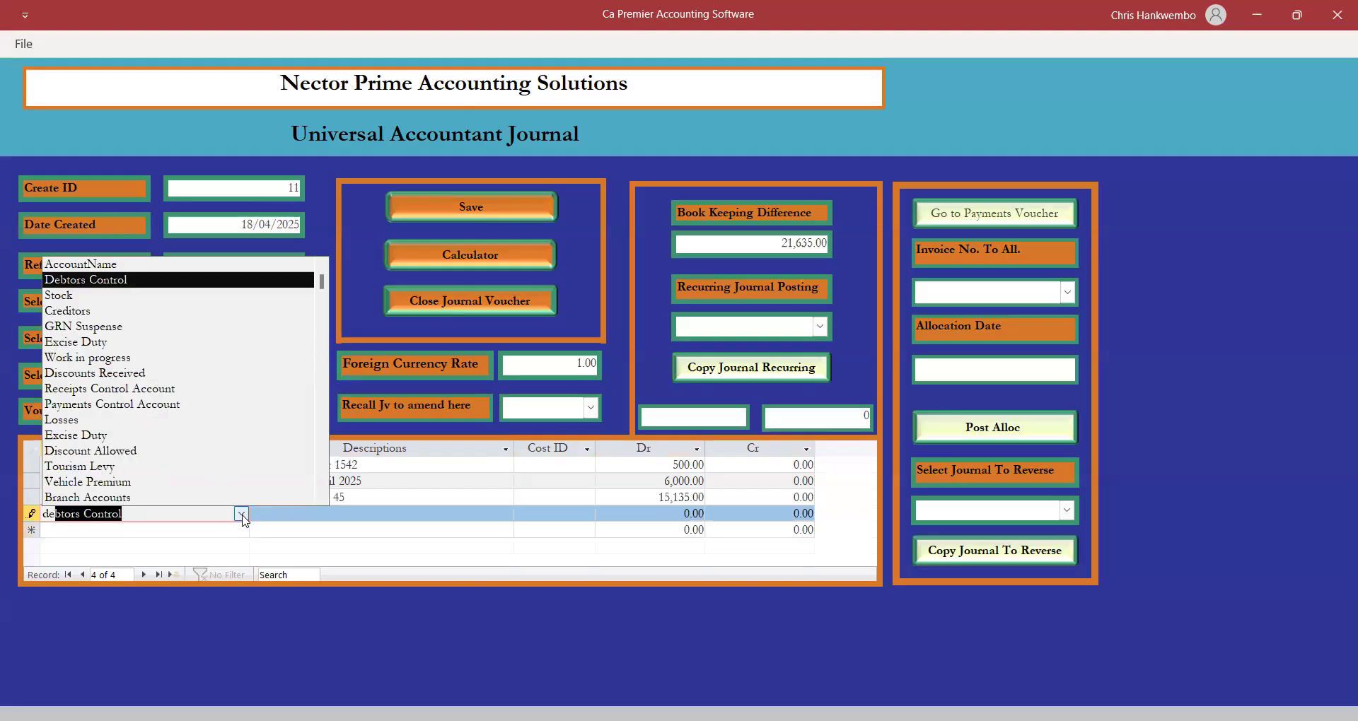
pyautogui.write('p')
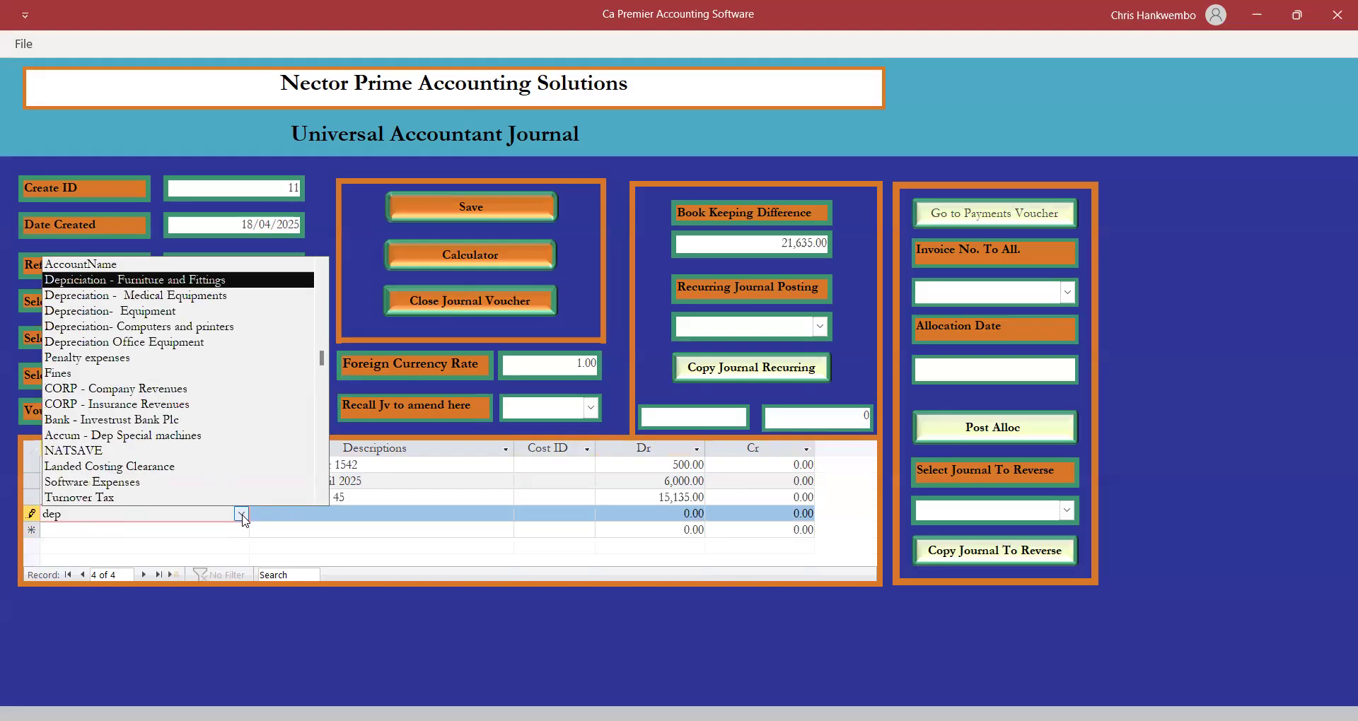
pyautogui.click(195, 283)
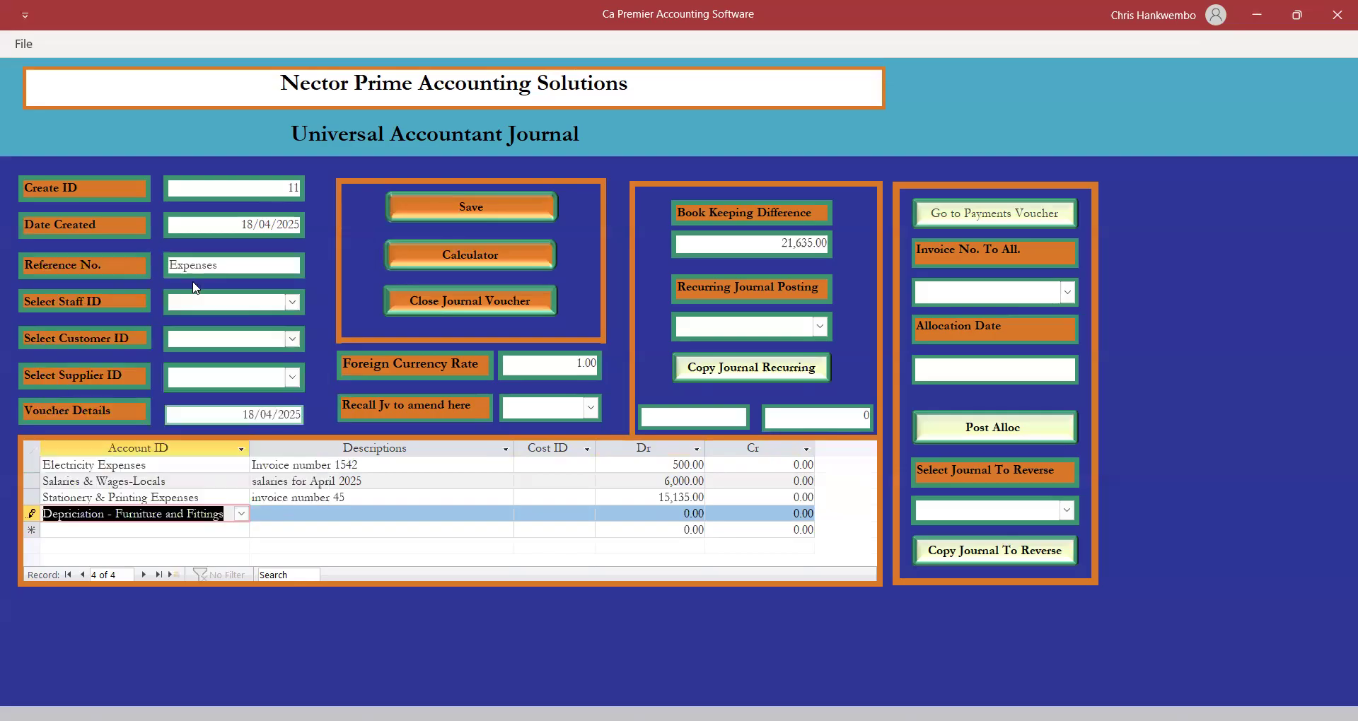
pyautogui.press('Tab')
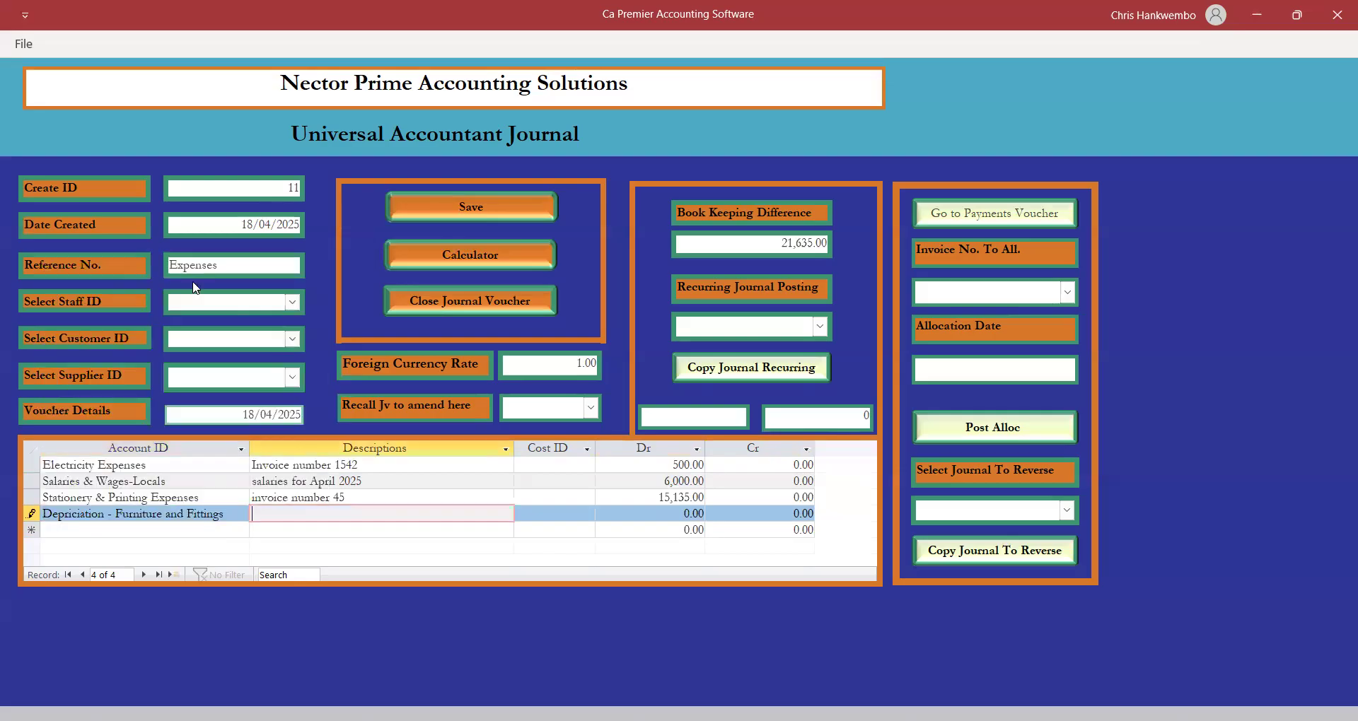
pyautogui.write('dep for april 2025')
pyautogui.press('Tab')
pyautogui.press('Tab')
pyautogui.write('2000')
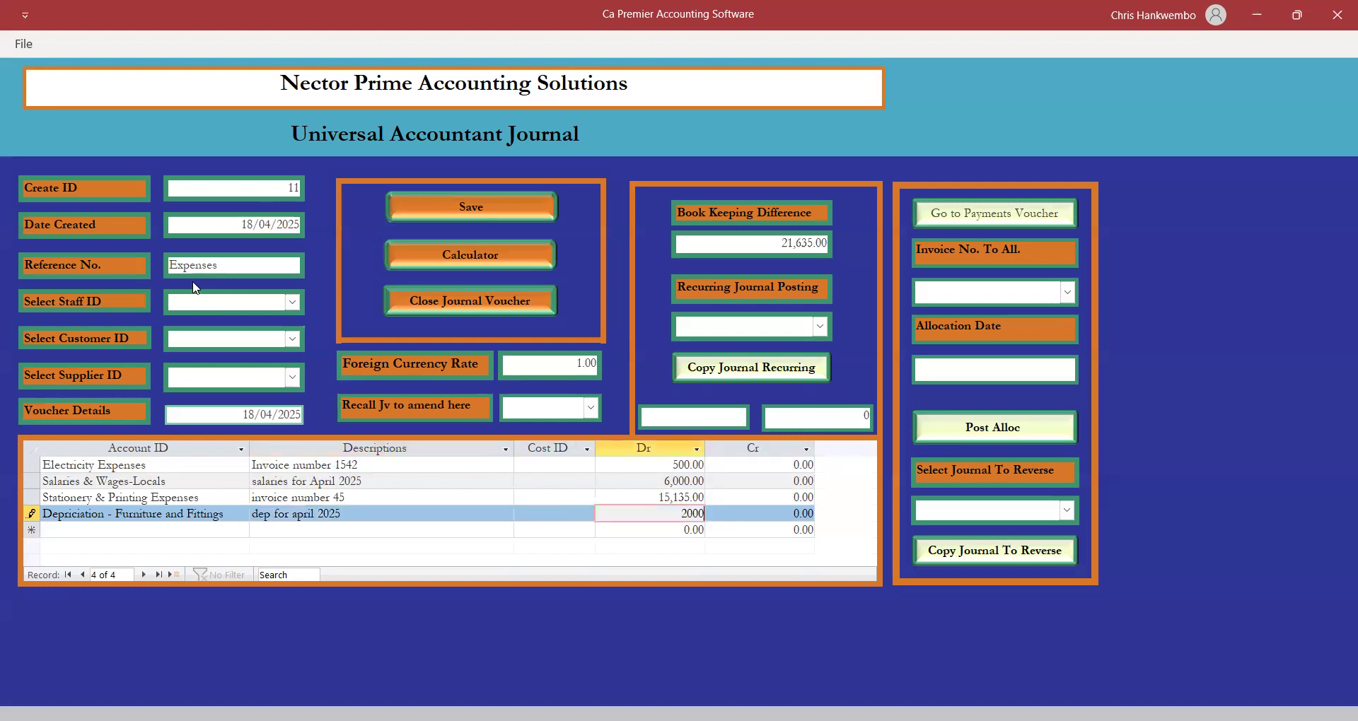
pyautogui.press('Tab')
pyautogui.press('Tab')
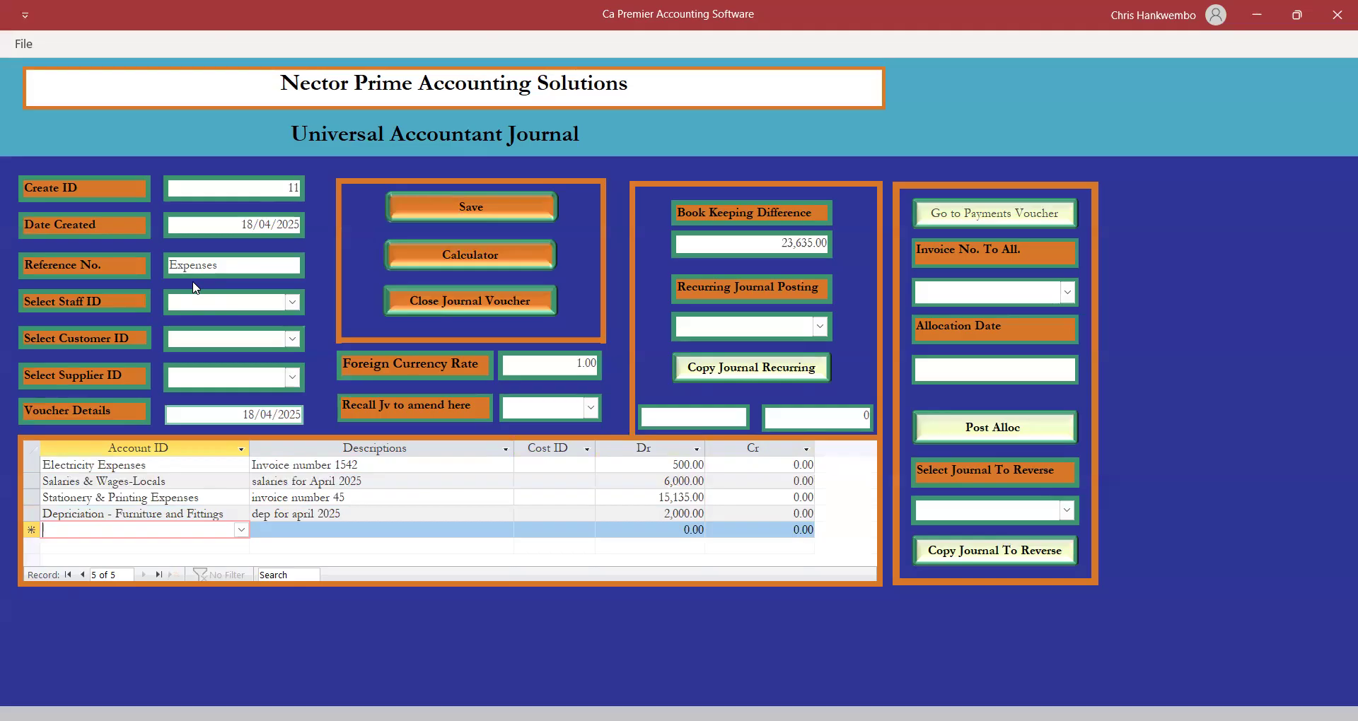
pyautogui.write('acc Dep - Computers & Printers')
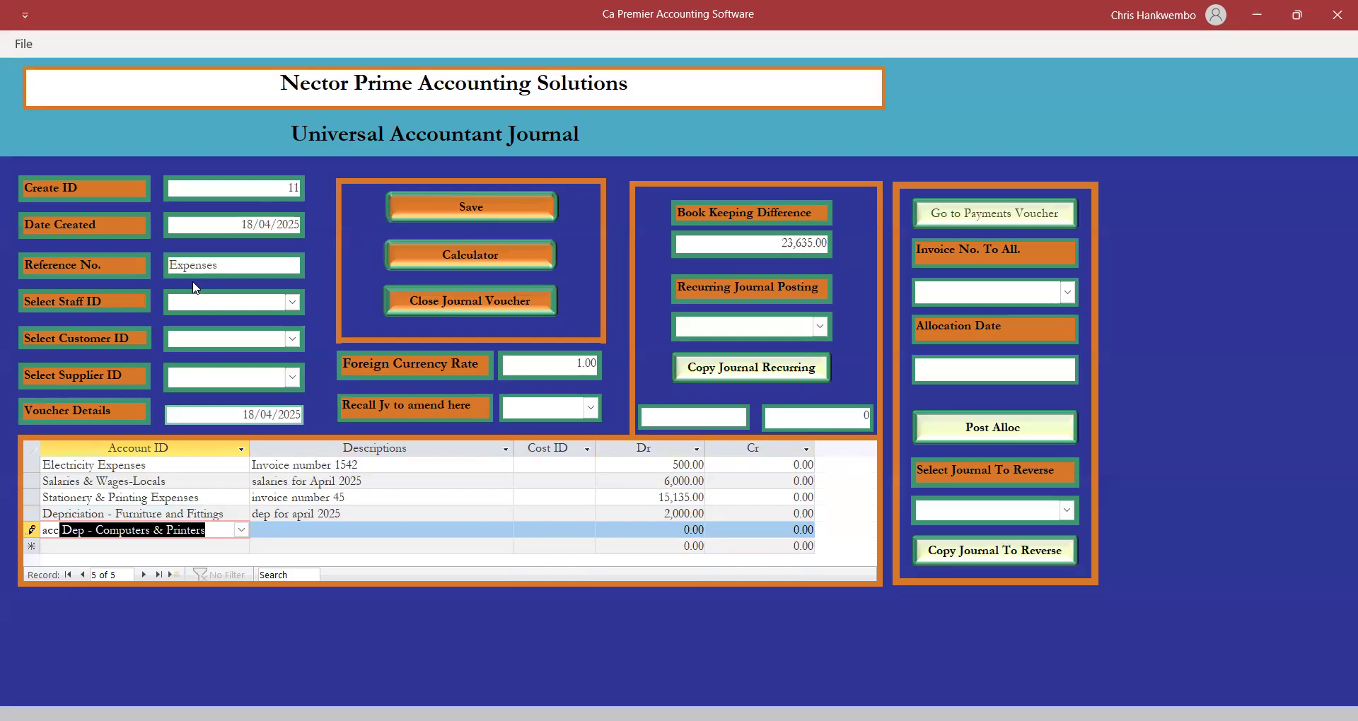
# Credit Acc Dep - Furniture & Fittings 2,000, reusing the depreciation line's description.
pyautogui.click(241, 530)
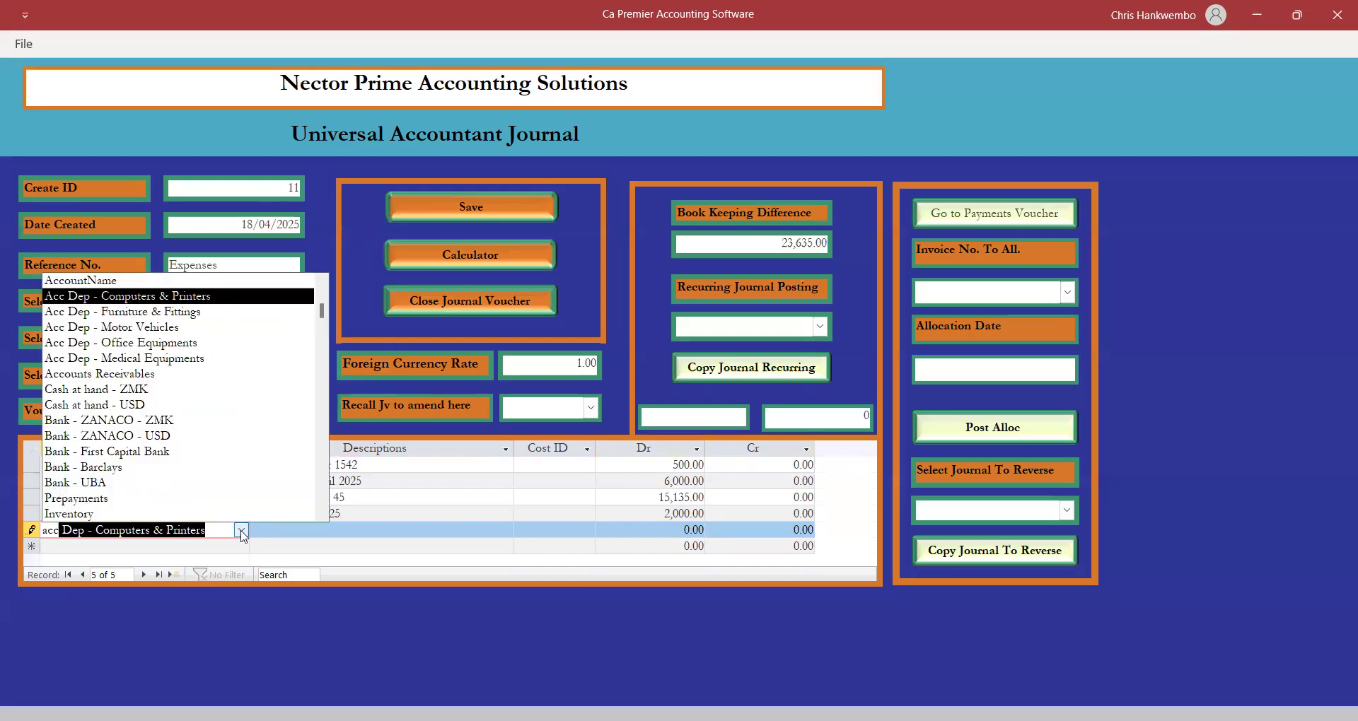
pyautogui.click(190, 312)
pyautogui.press('Tab')
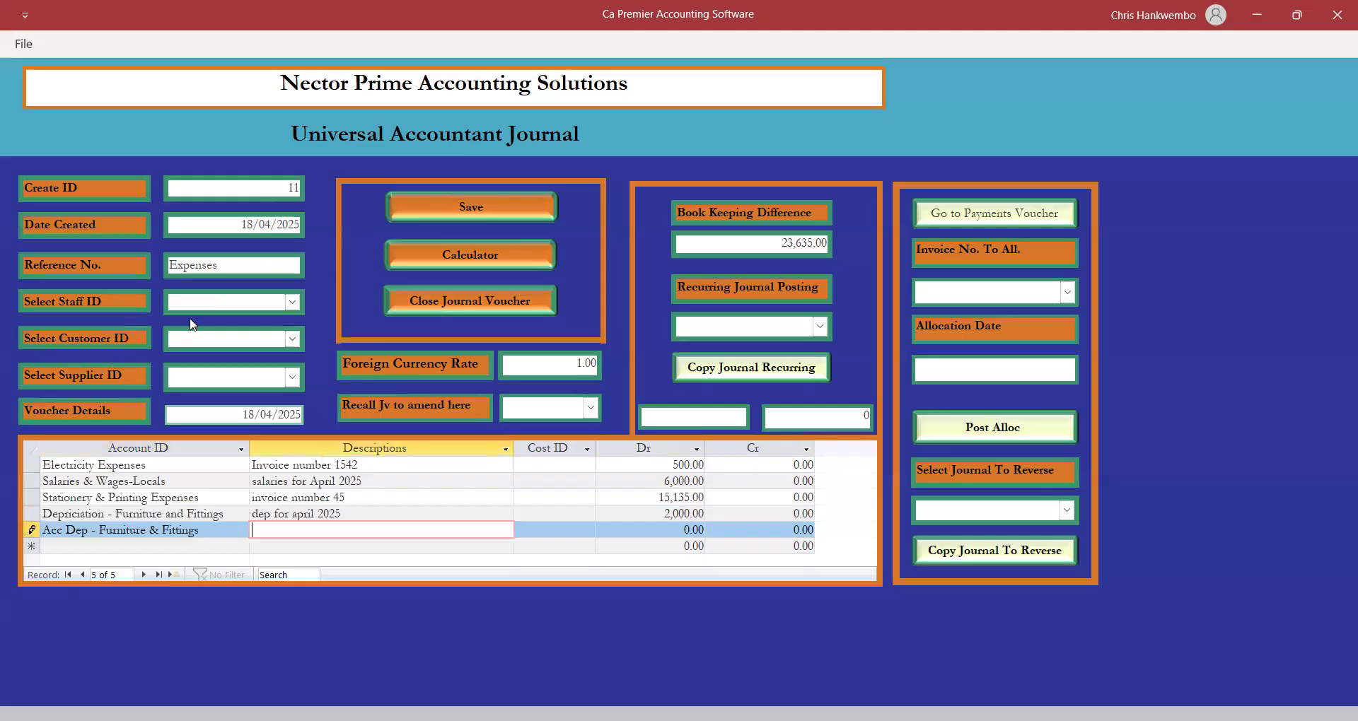
pyautogui.write('dep')
pyautogui.moveTo(355, 513); pyautogui.dragTo(246, 506)
pyautogui.hotkey('ctrl', 'c')
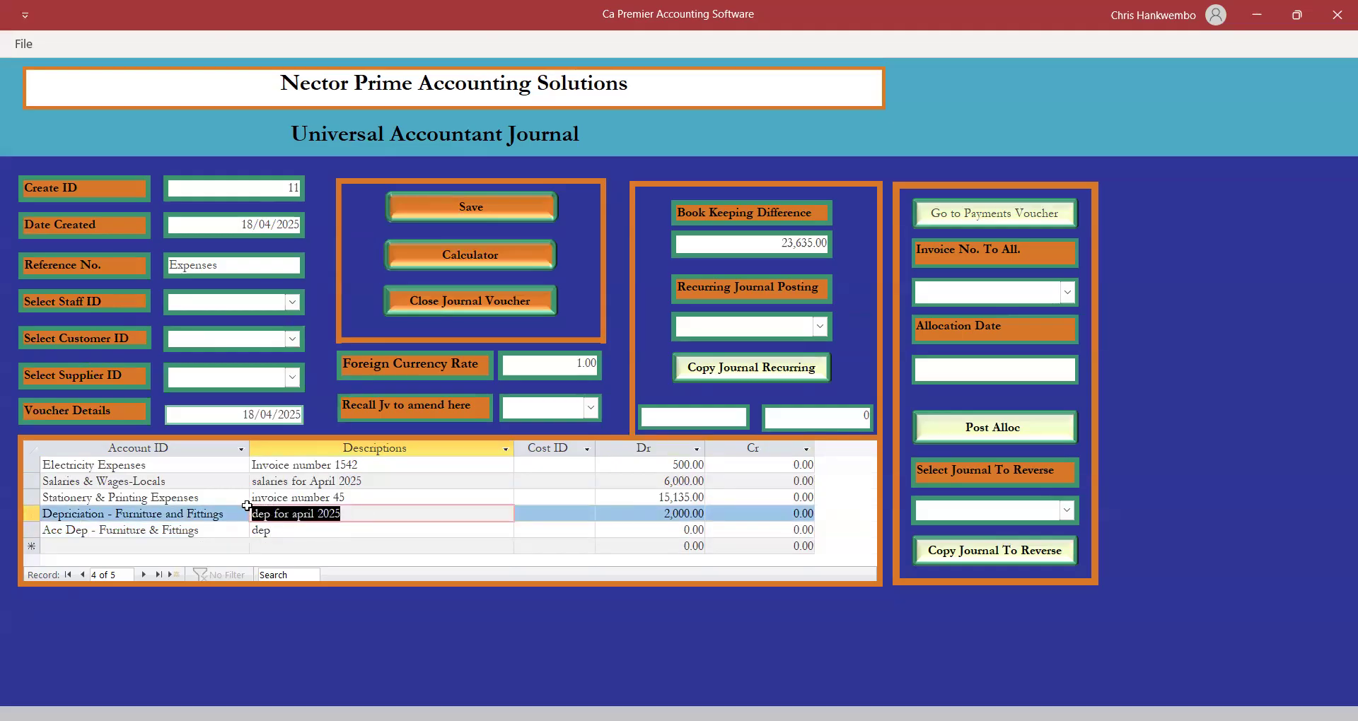
pyautogui.click(279, 535)
pyautogui.press('BackSpace')
pyautogui.press('BackSpace')
pyautogui.press('BackSpace')
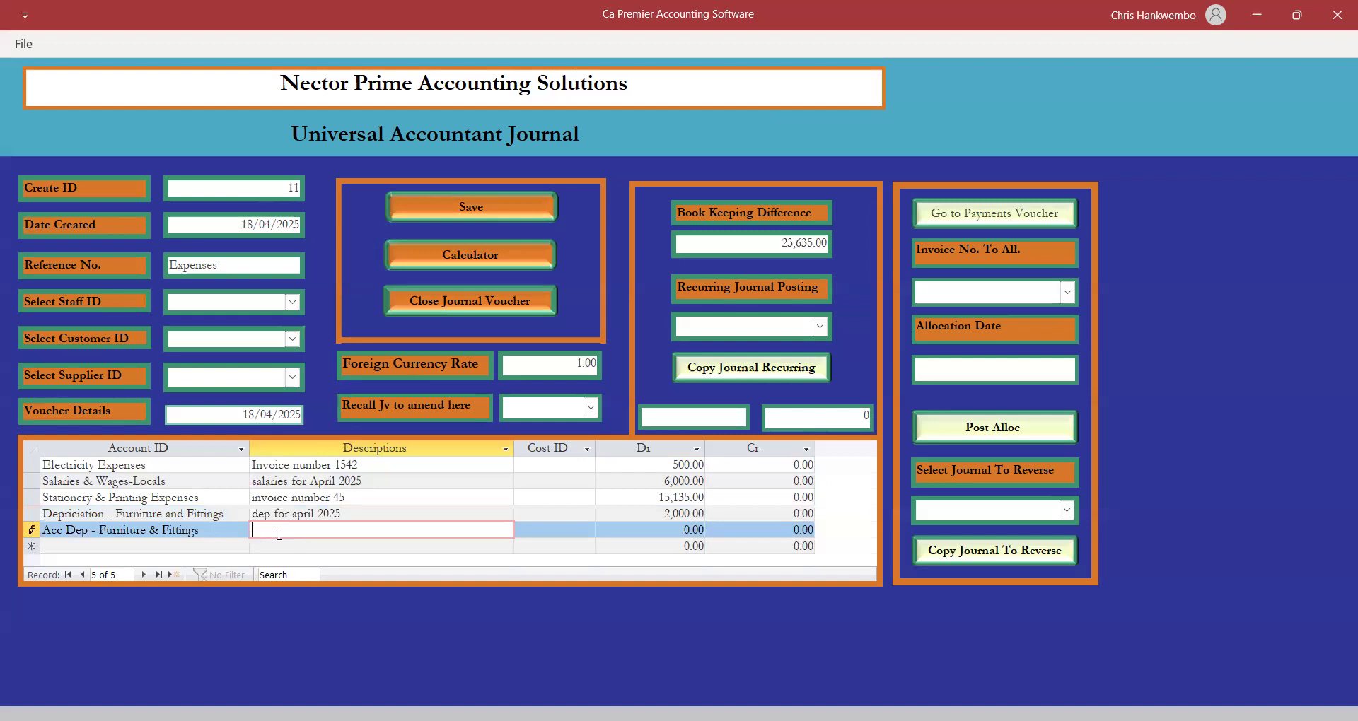
pyautogui.hotkey('ctrl', 'v')
pyautogui.press('Tab')
pyautogui.press('Tab')
pyautogui.press('Tab')
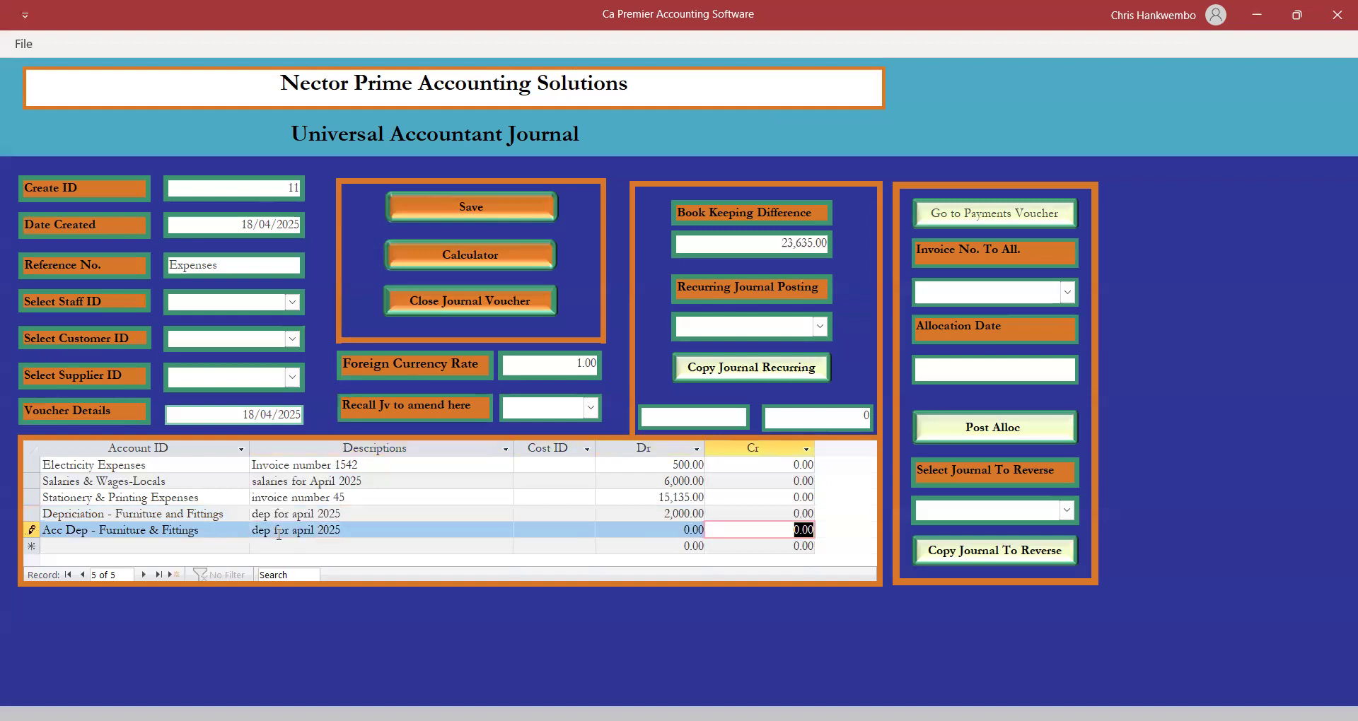
pyautogui.write('2000')
pyautogui.press('Tab')
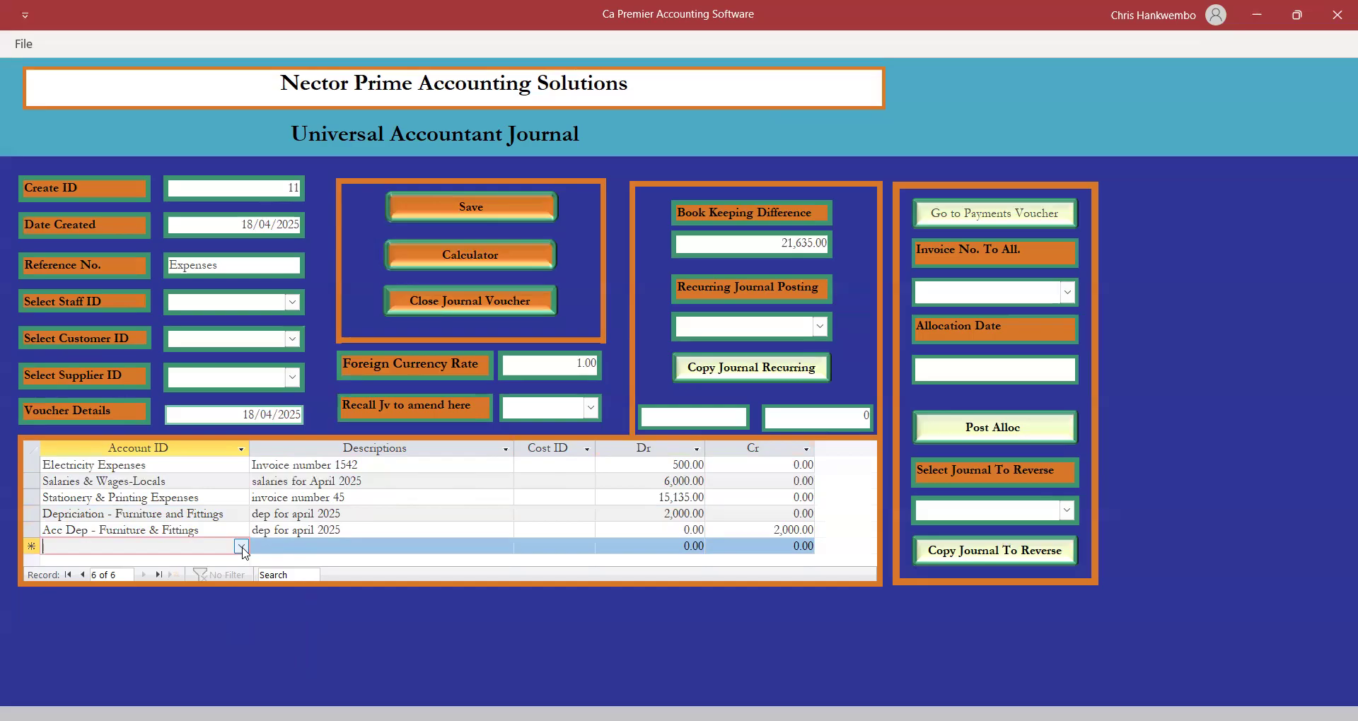
# Credit Bank Of Lusaka Zambia Limited 21,635 described 'Expenses', then save the balanced journal.
pyautogui.write('bank')
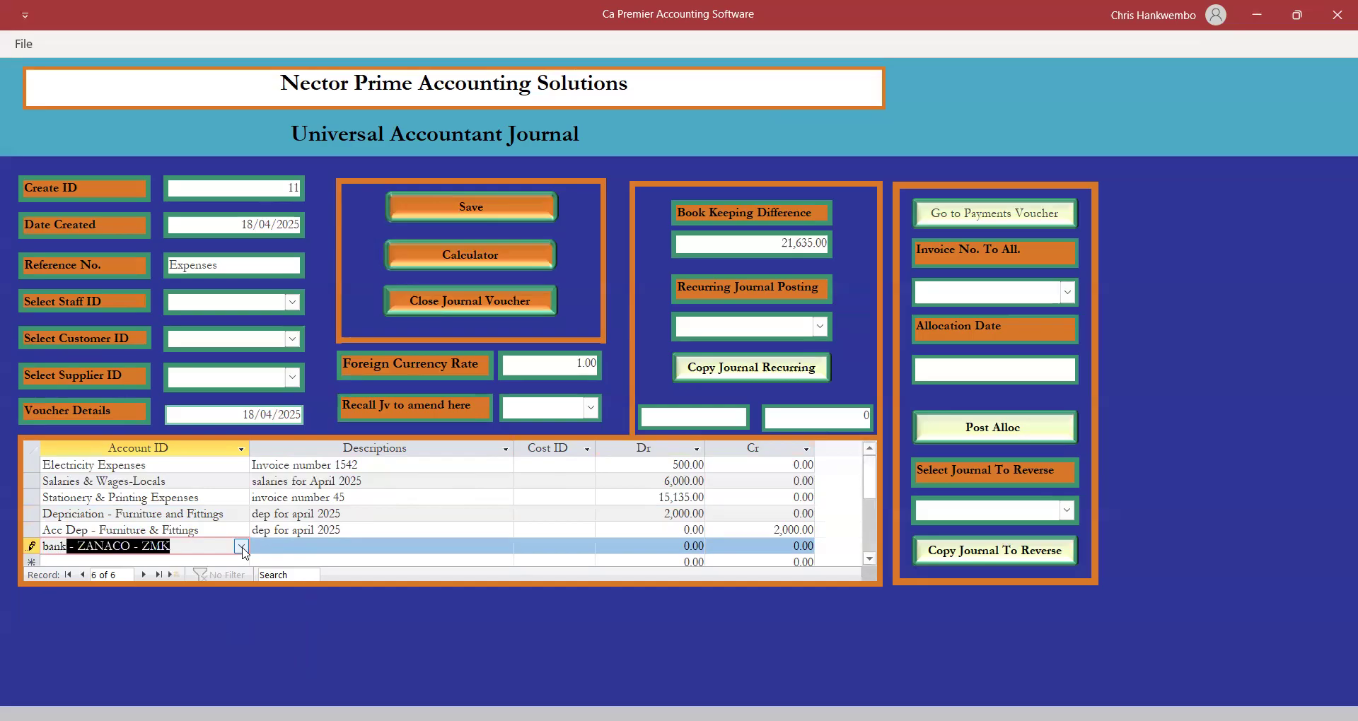
pyautogui.write(' of')
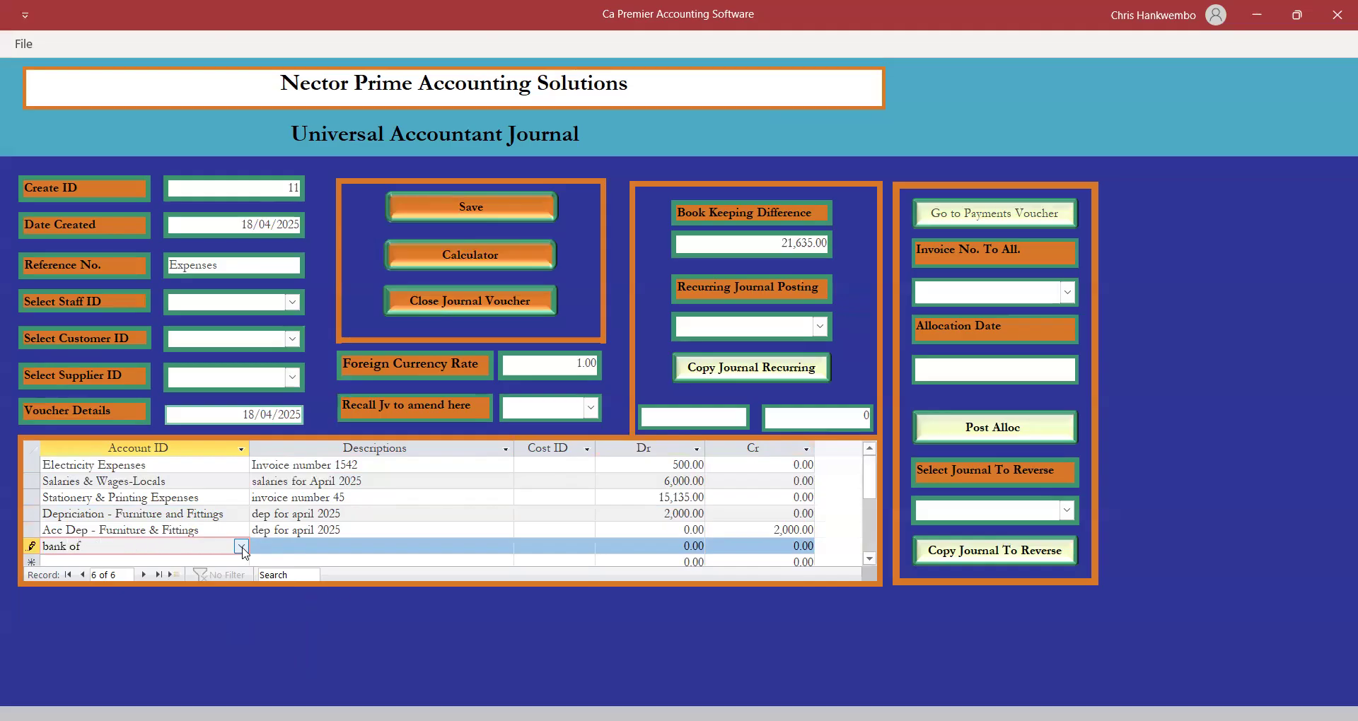
pyautogui.click(242, 547)
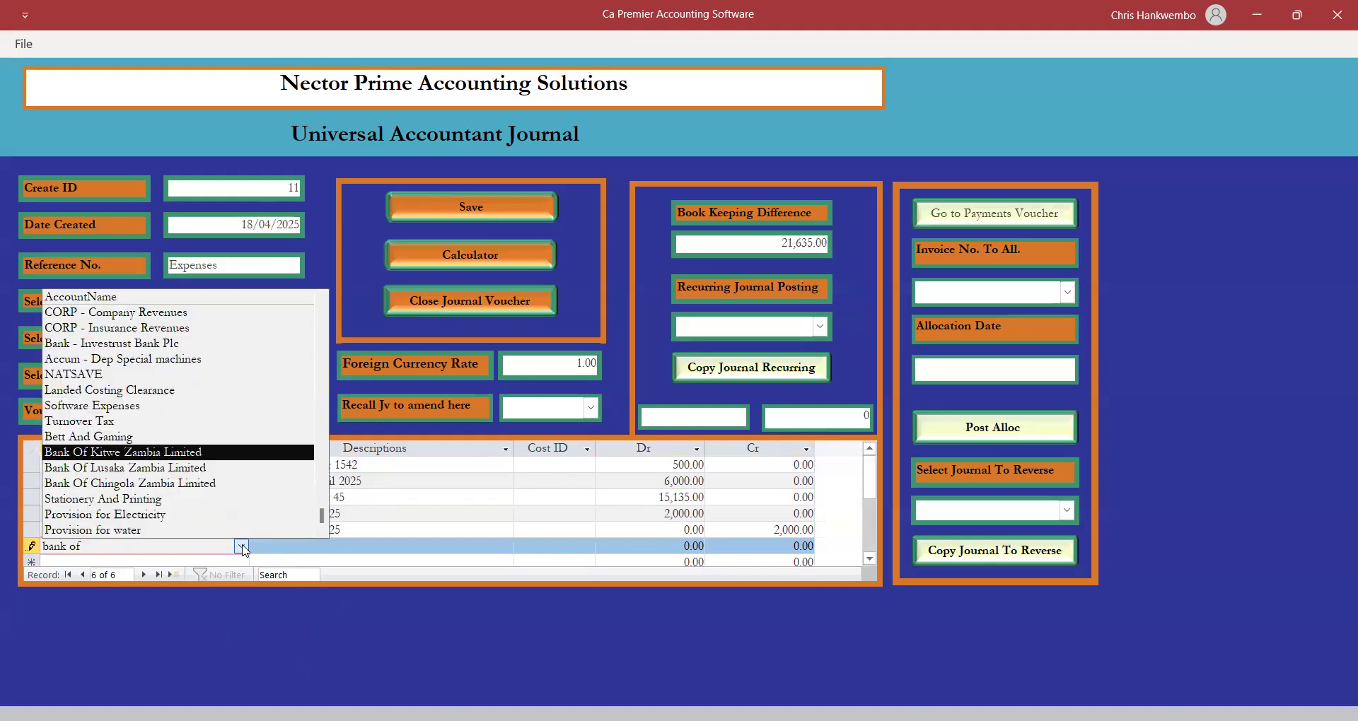
pyautogui.click(163, 468)
pyautogui.press('Tab')
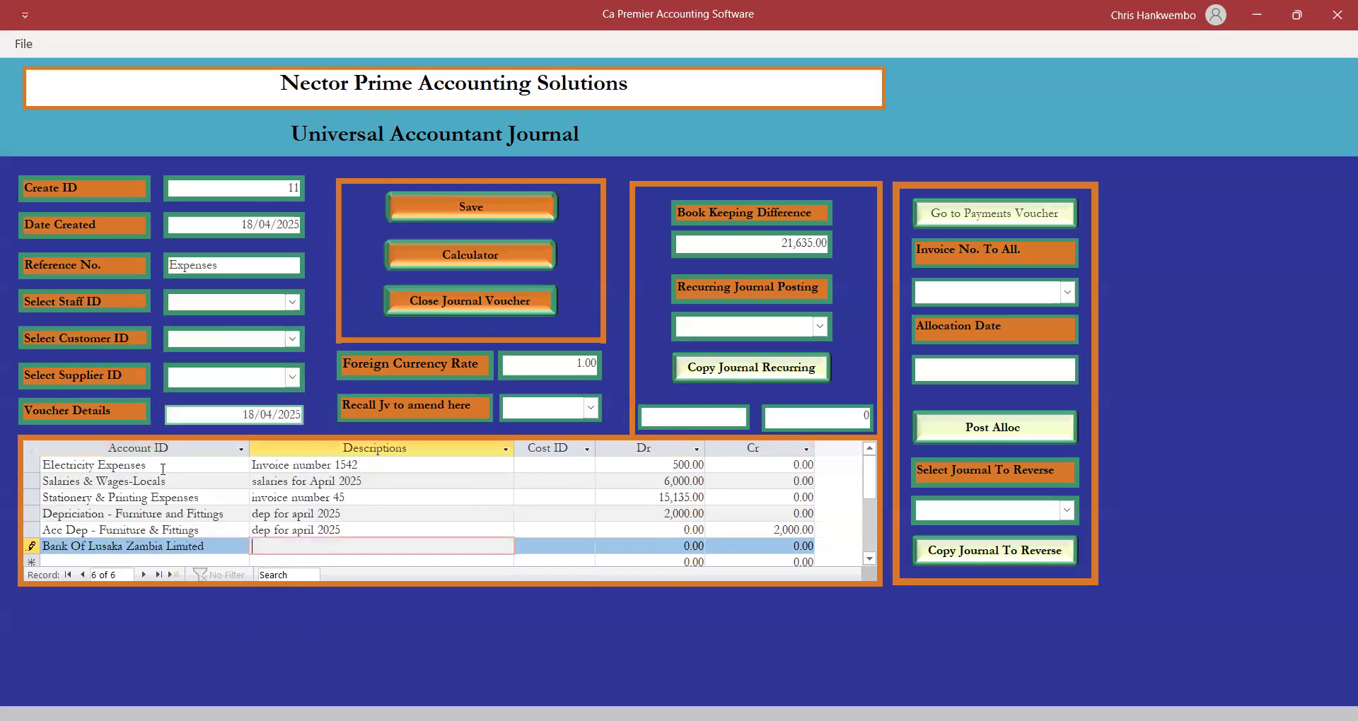
pyautogui.write('Expenses')
pyautogui.press('Tab')
pyautogui.press('Tab')
pyautogui.press('Tab')
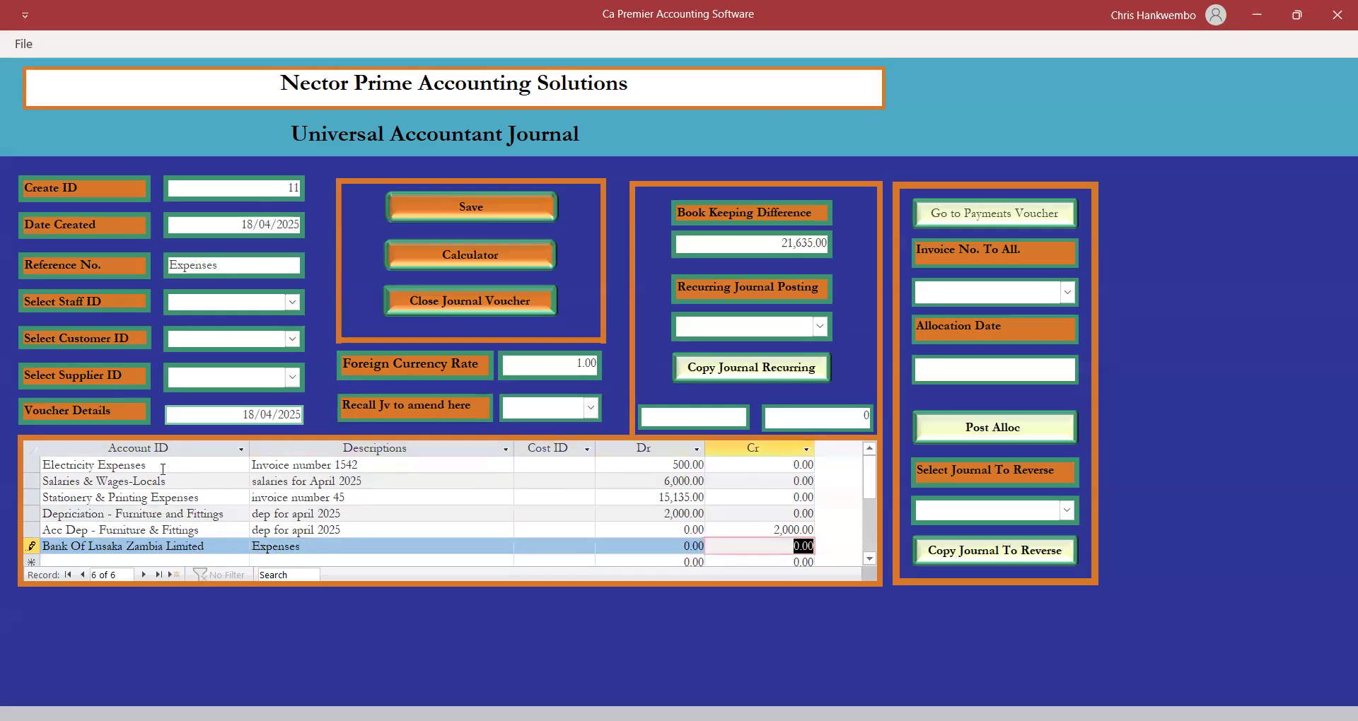
pyautogui.write('21635')
pyautogui.press('Return')
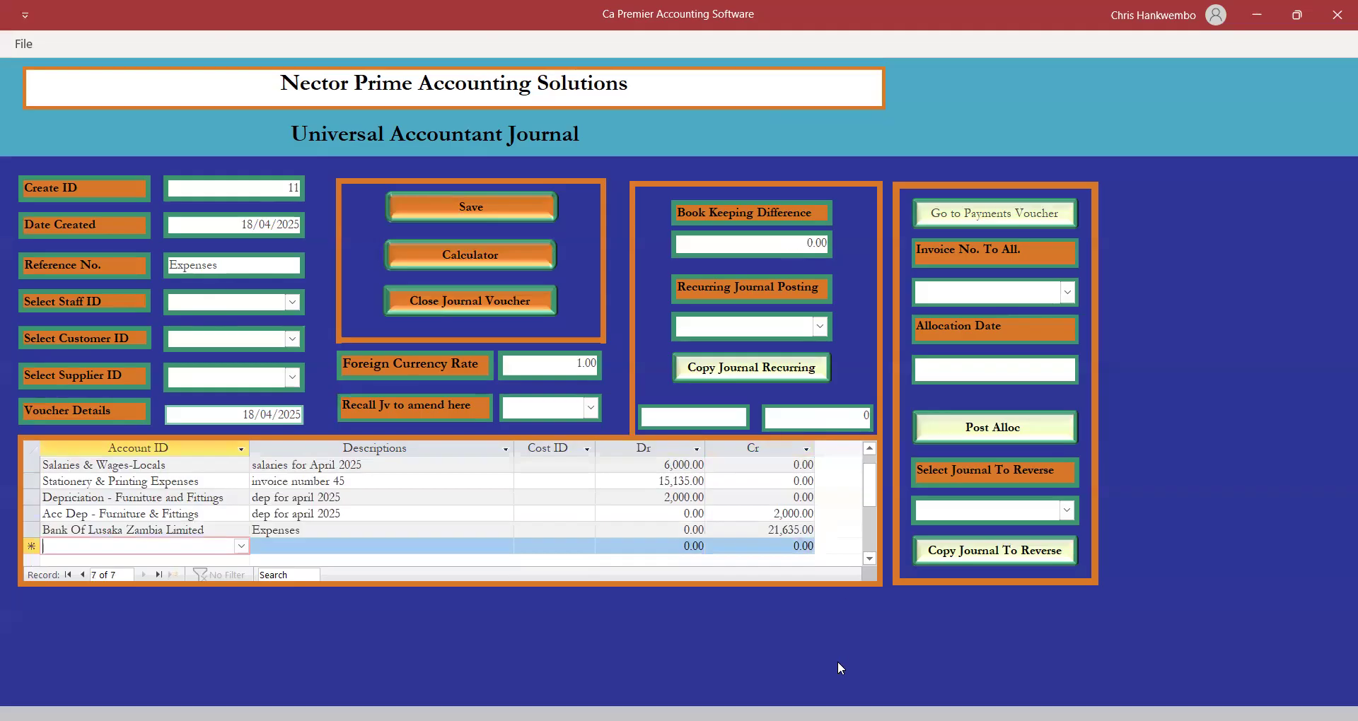
pyautogui.click(456, 208)
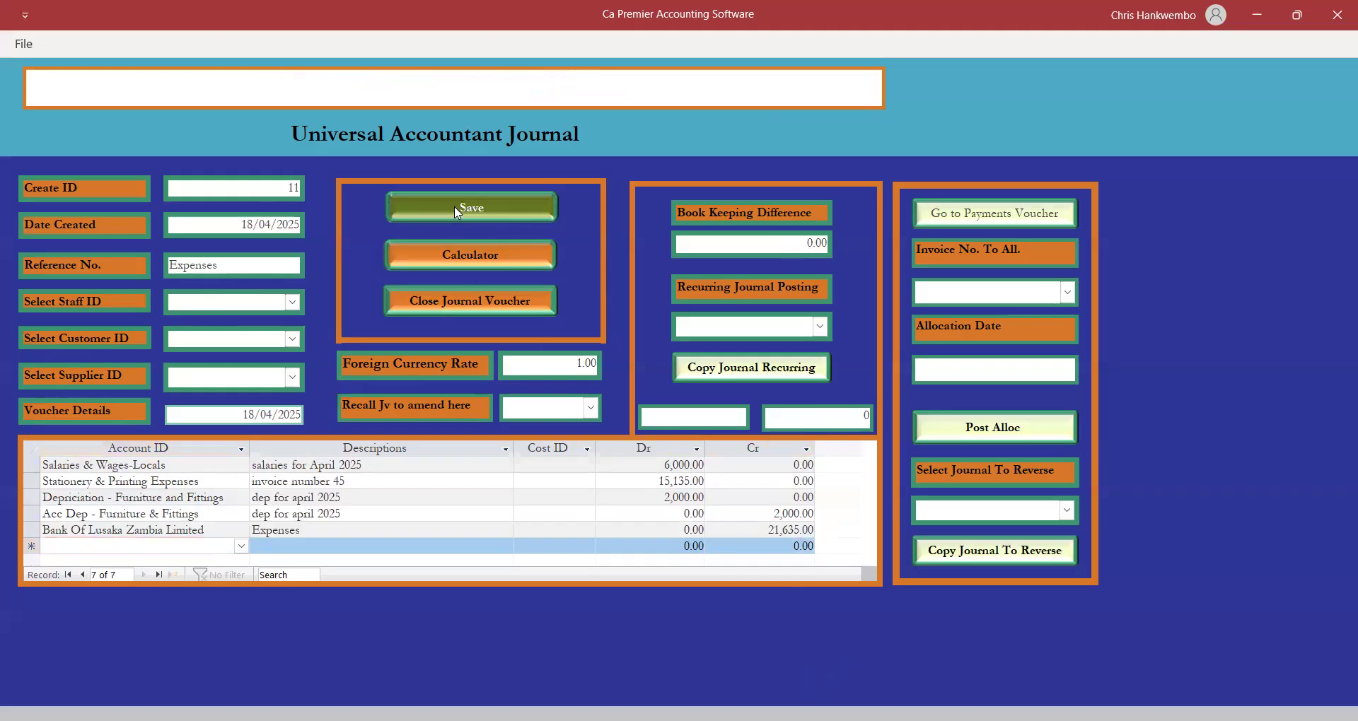
# Close the journal voucher and simulate posting journal 11, confirming 23,635.00 debits and credits with 0.00 difference.
pyautogui.click(436, 302)
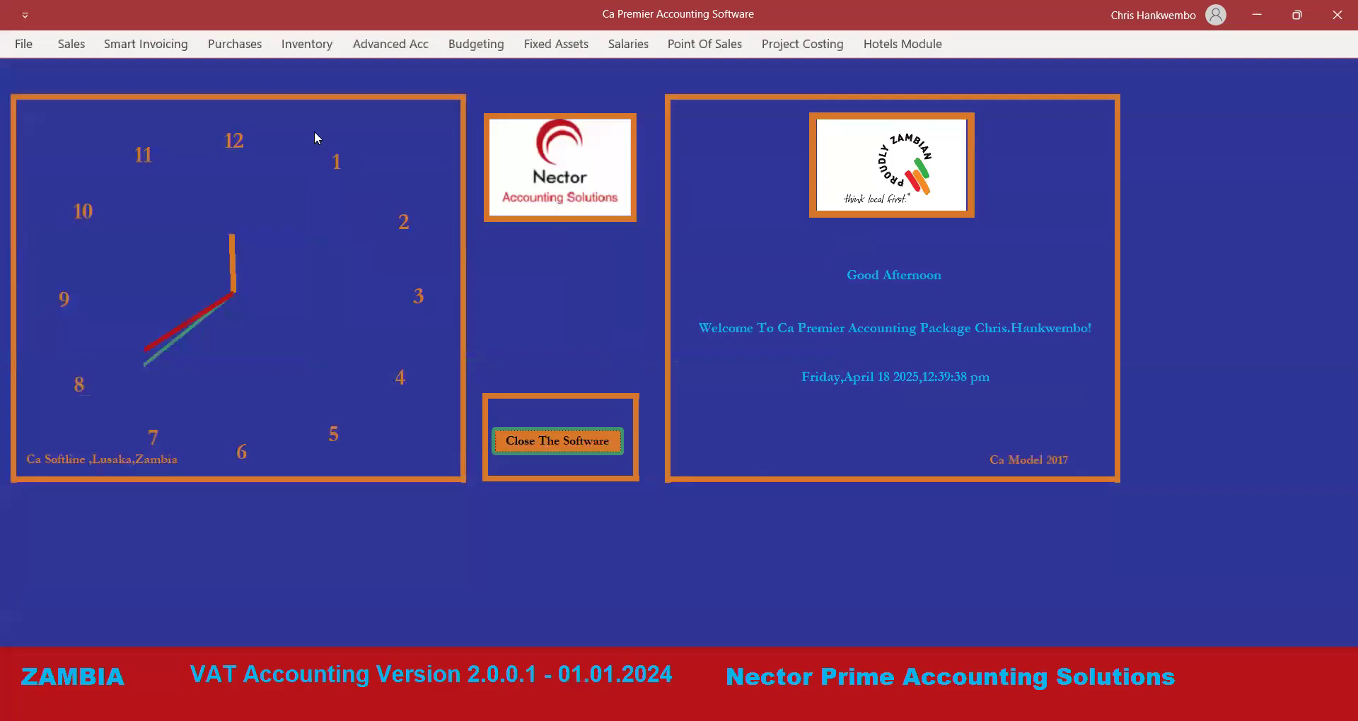
pyautogui.click(400, 51)
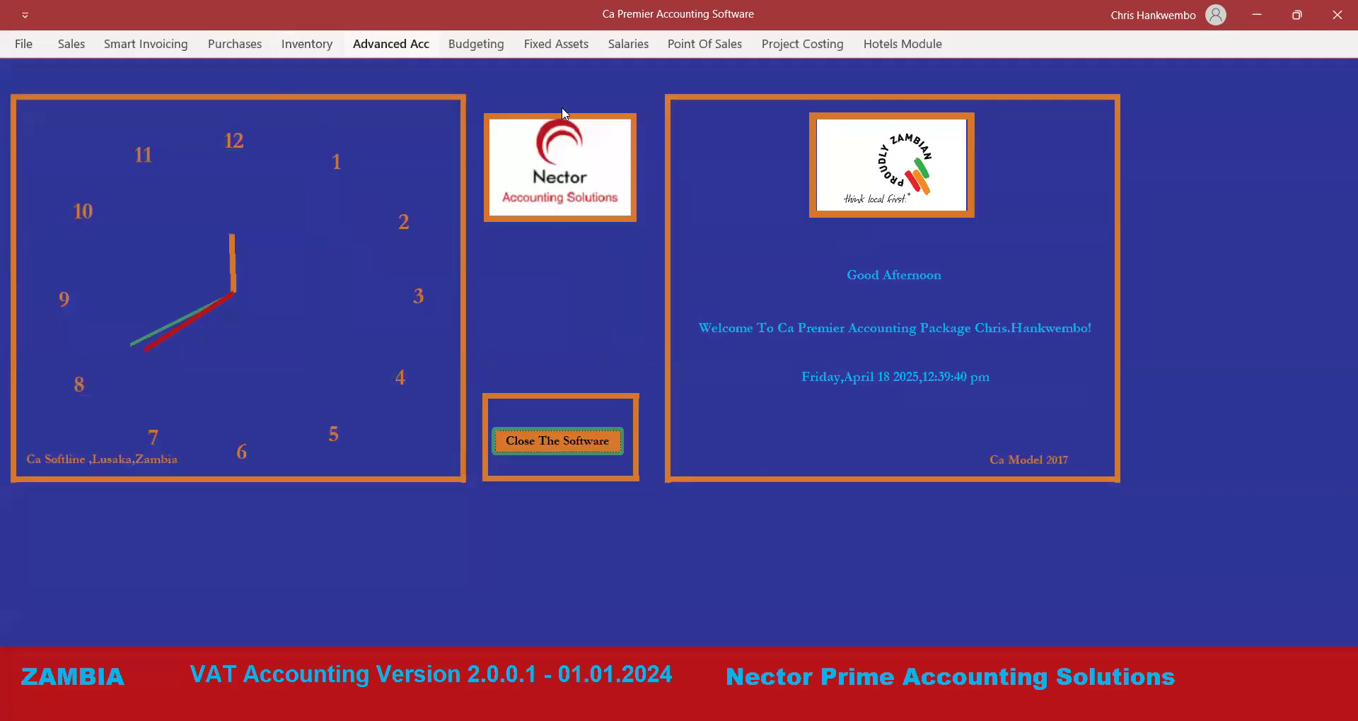
pyautogui.click(700, 108)
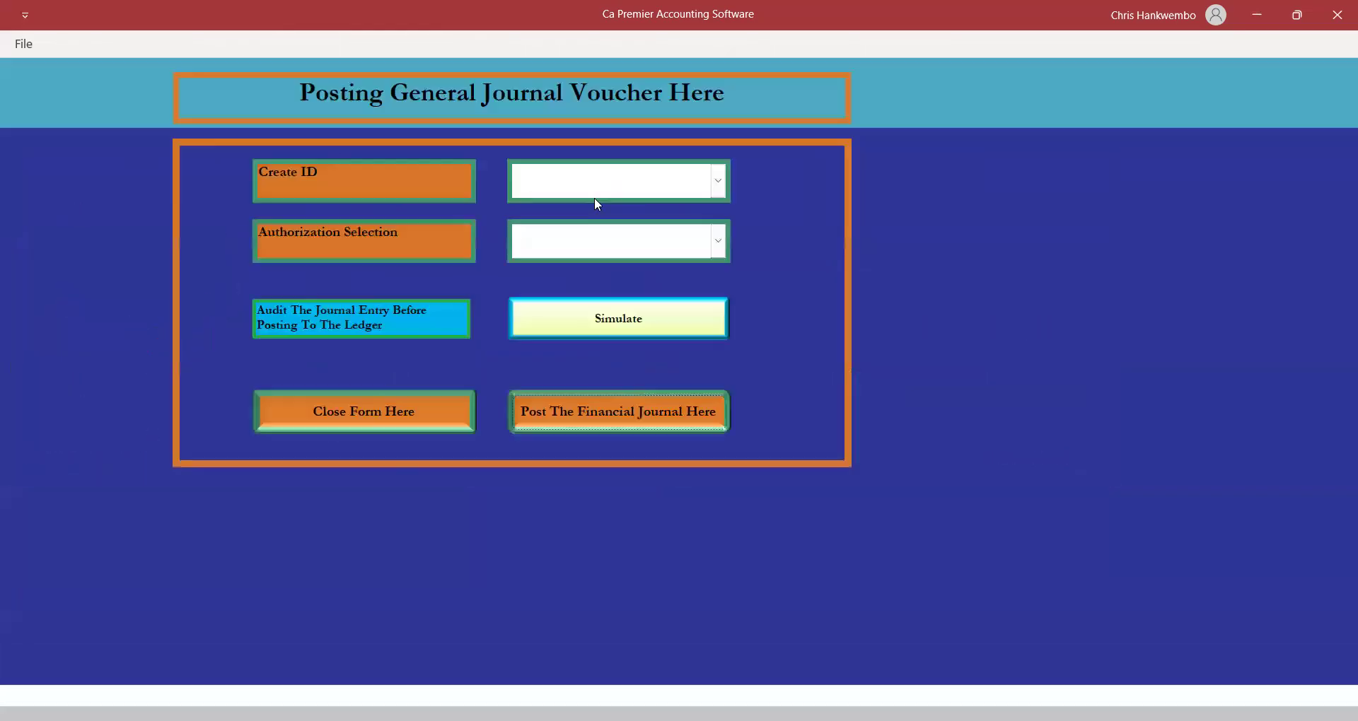
pyautogui.click(718, 181)
pyautogui.click(536, 212)
pyautogui.click(614, 325)
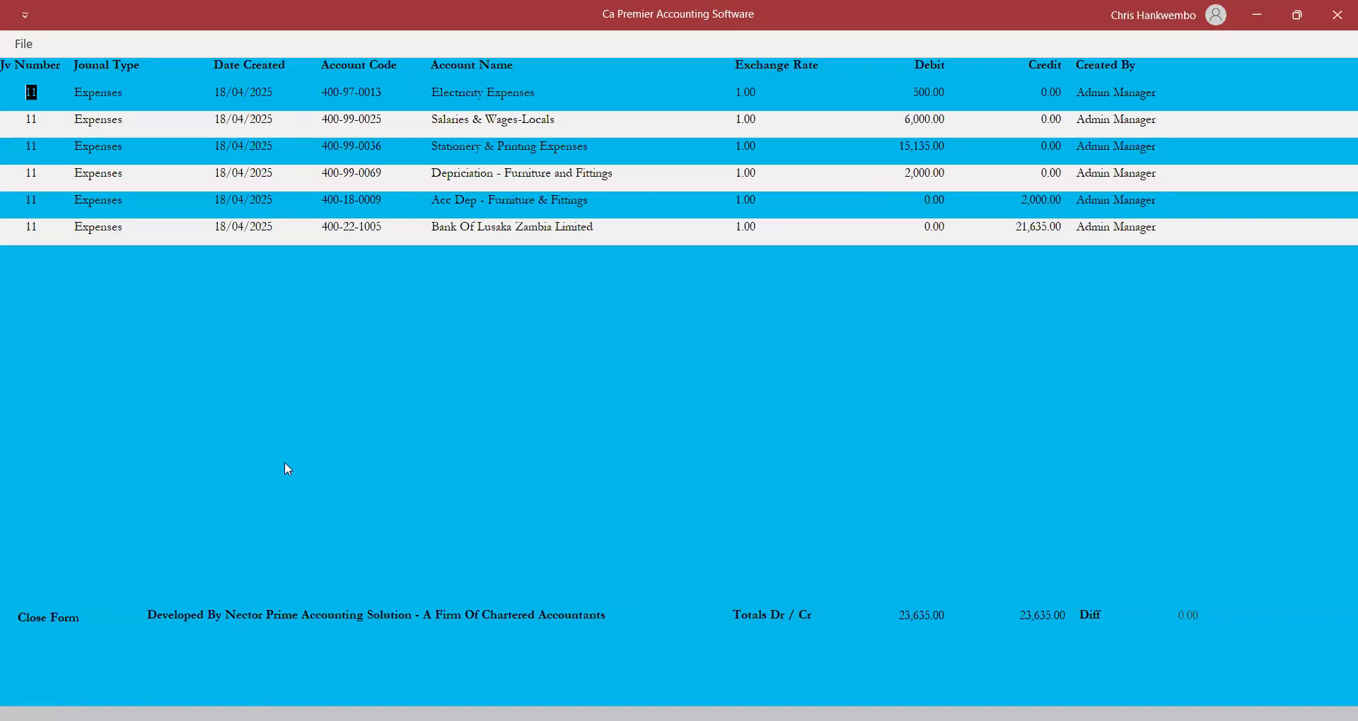
# Post journal voucher 11 under the Posting authorization, confirm success, and close the posting form.
pyautogui.click(47, 621)
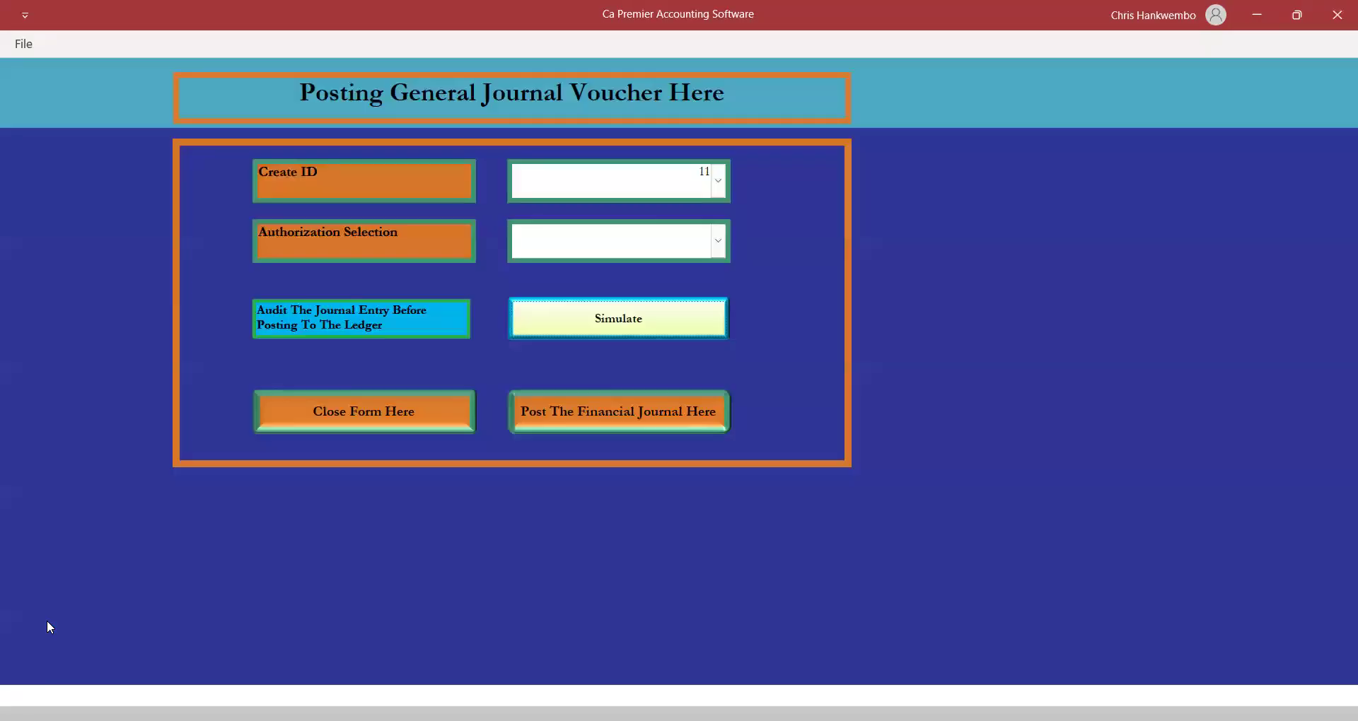
pyautogui.click(718, 244)
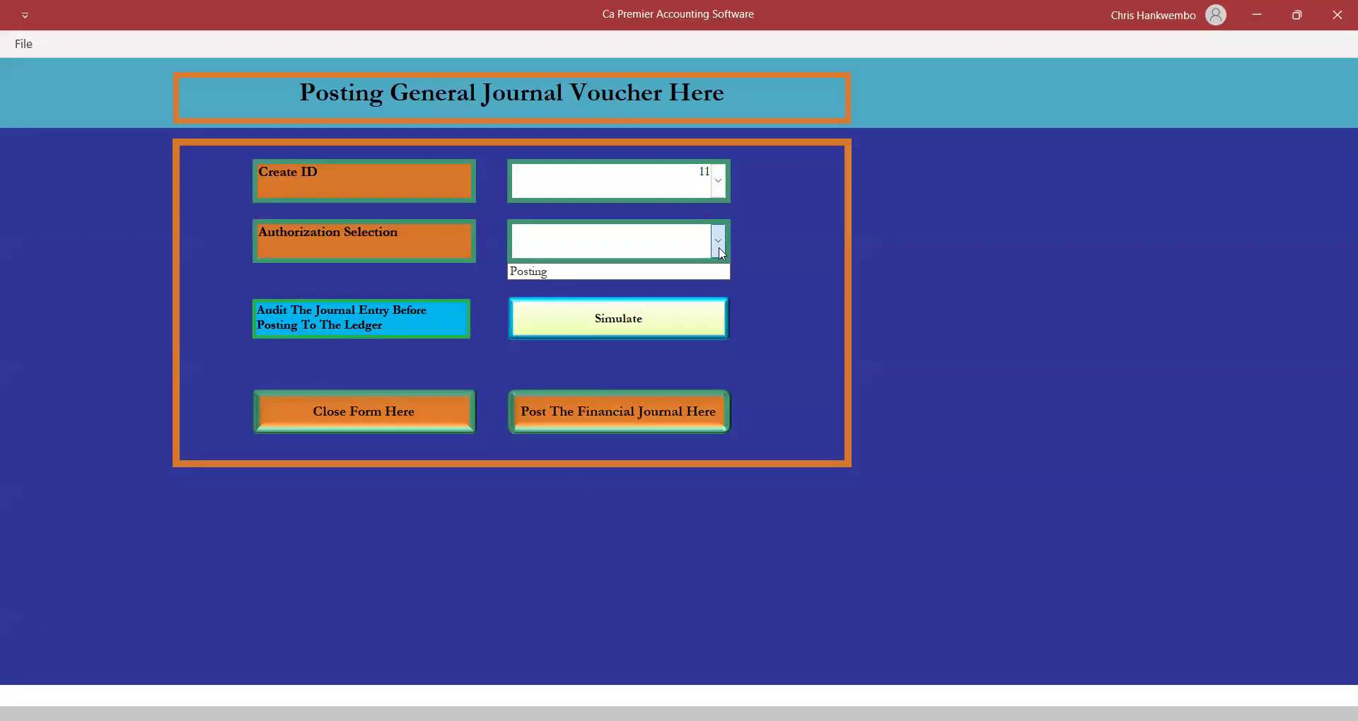
pyautogui.click(553, 271)
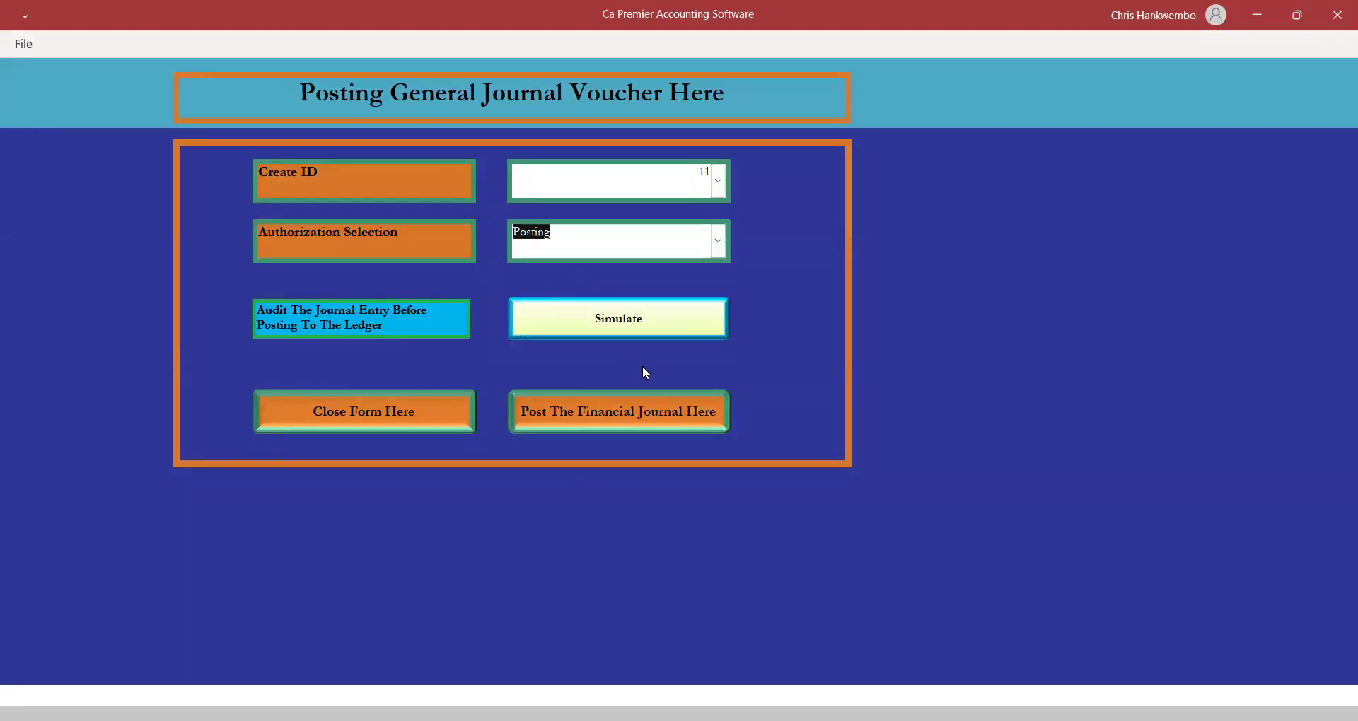
pyautogui.click(624, 408)
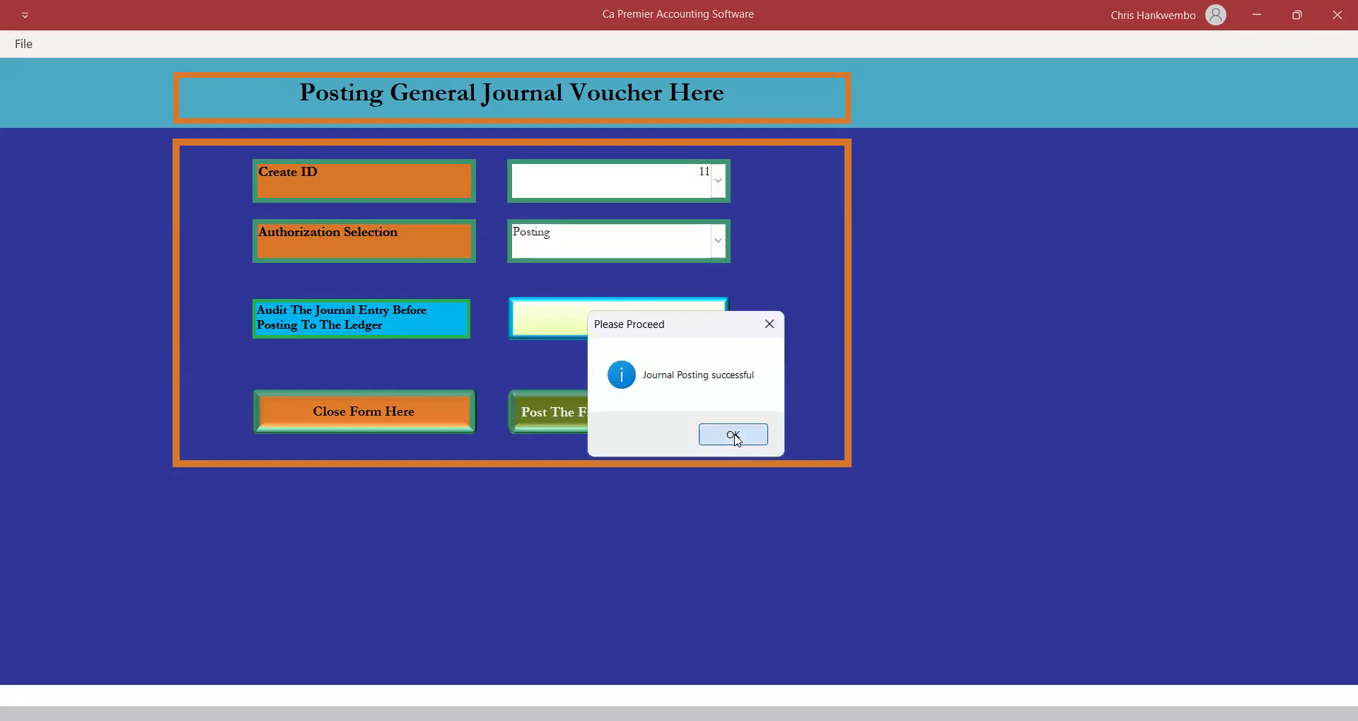
pyautogui.click(733, 433)
pyautogui.click(369, 426)
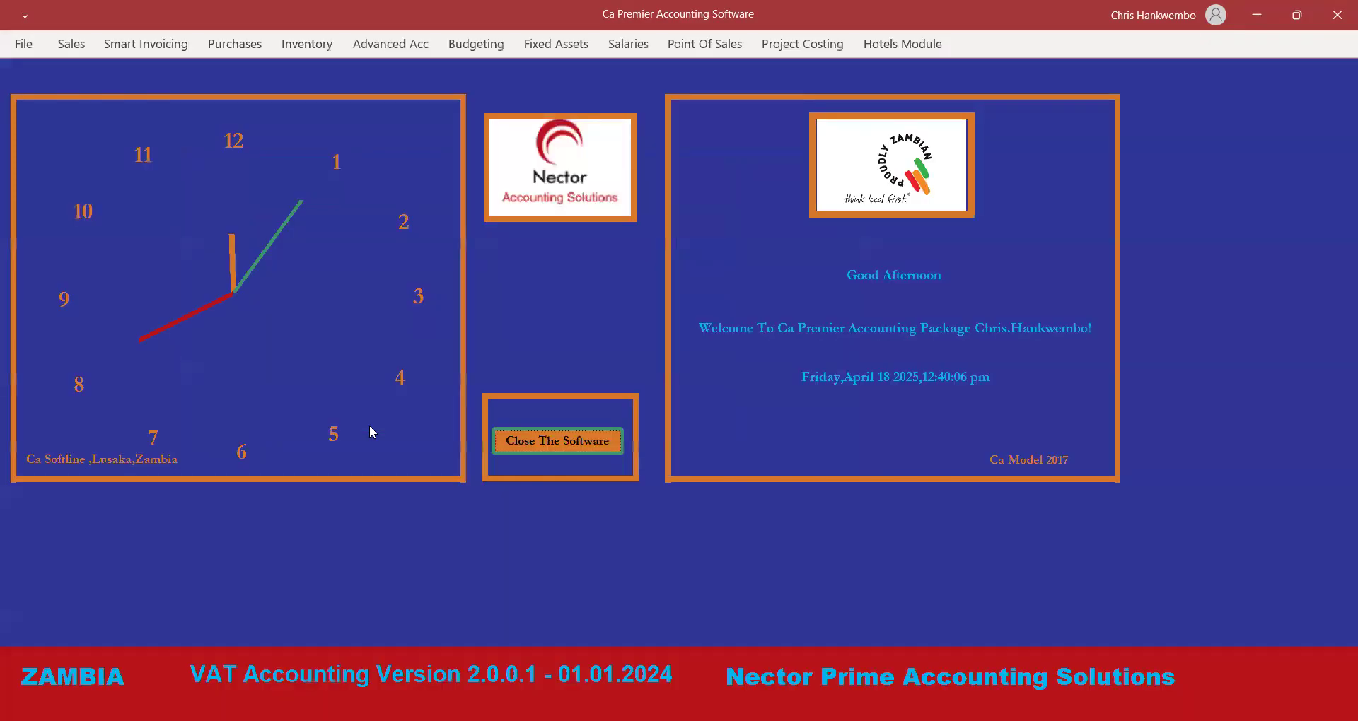
# Preview the Trial Balance Monthly report with both month-end dates set to 18/04/2025.
pyautogui.click(388, 49)
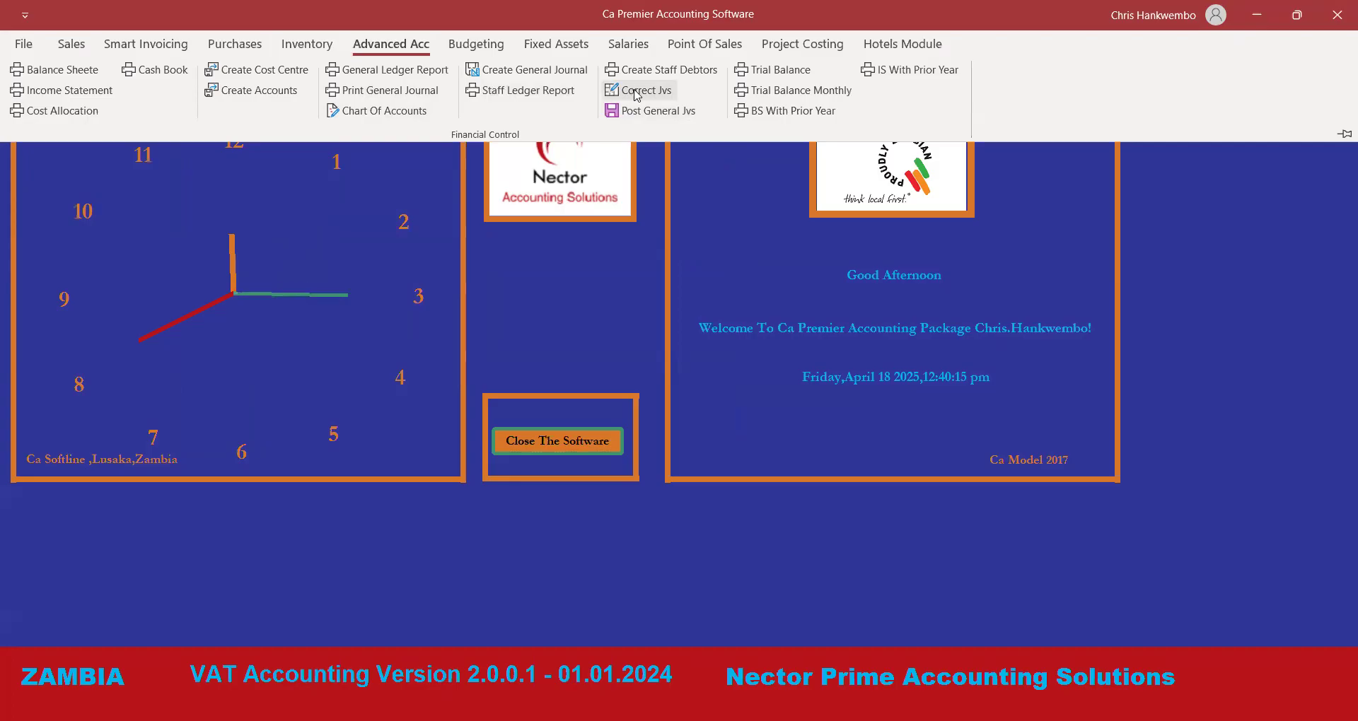
pyautogui.click(779, 91)
pyautogui.click(659, 233)
pyautogui.click(610, 312)
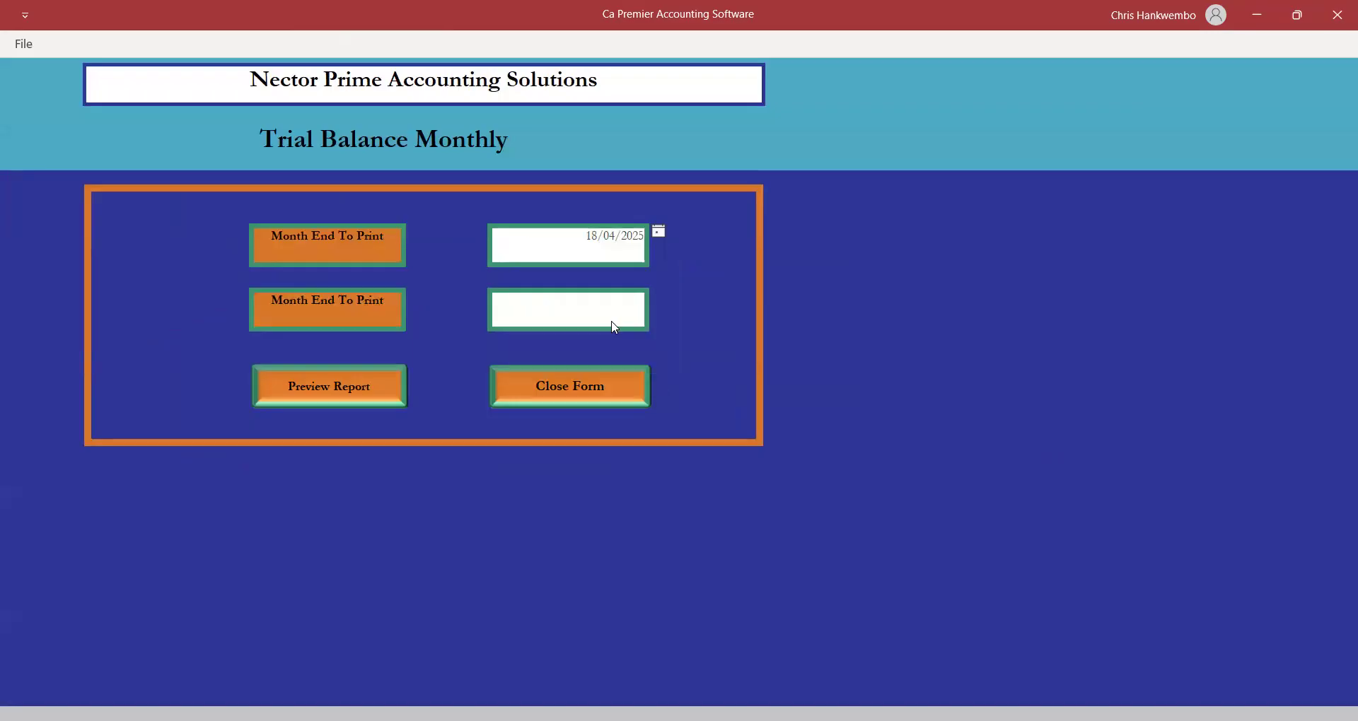
pyautogui.click(658, 297)
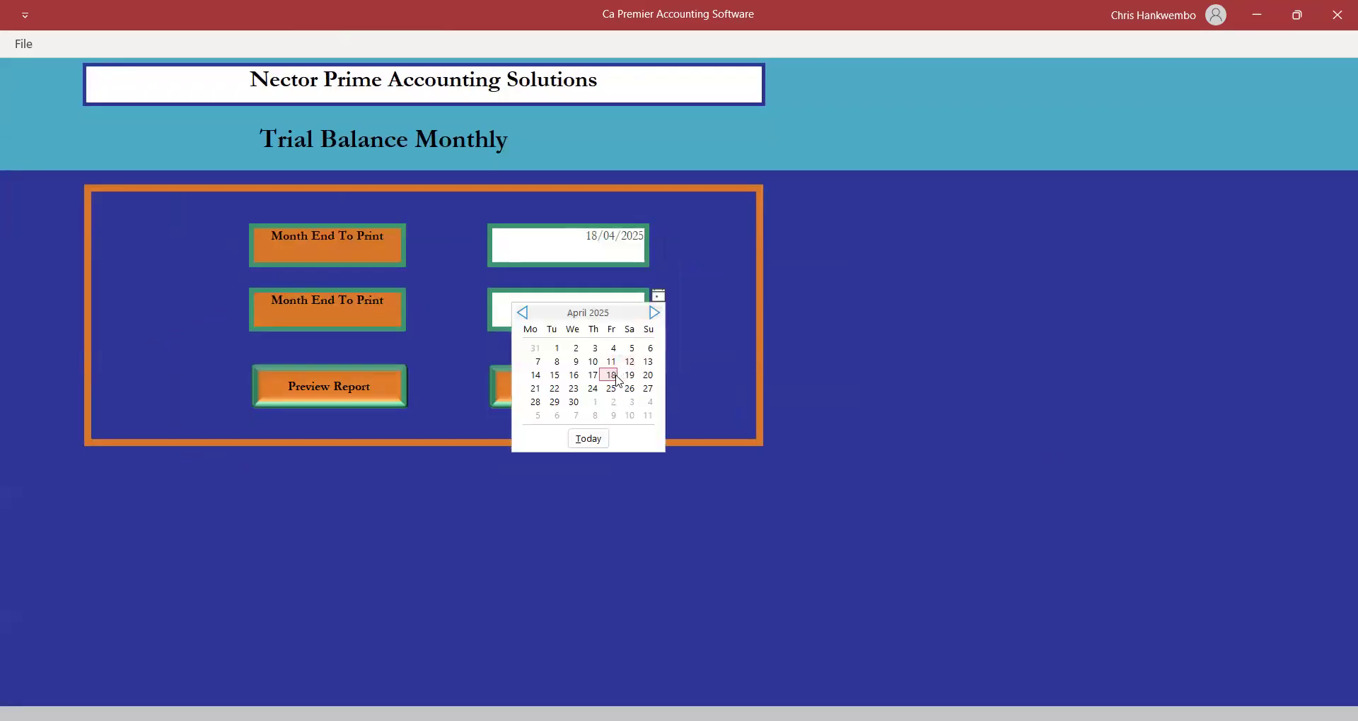
pyautogui.click(612, 377)
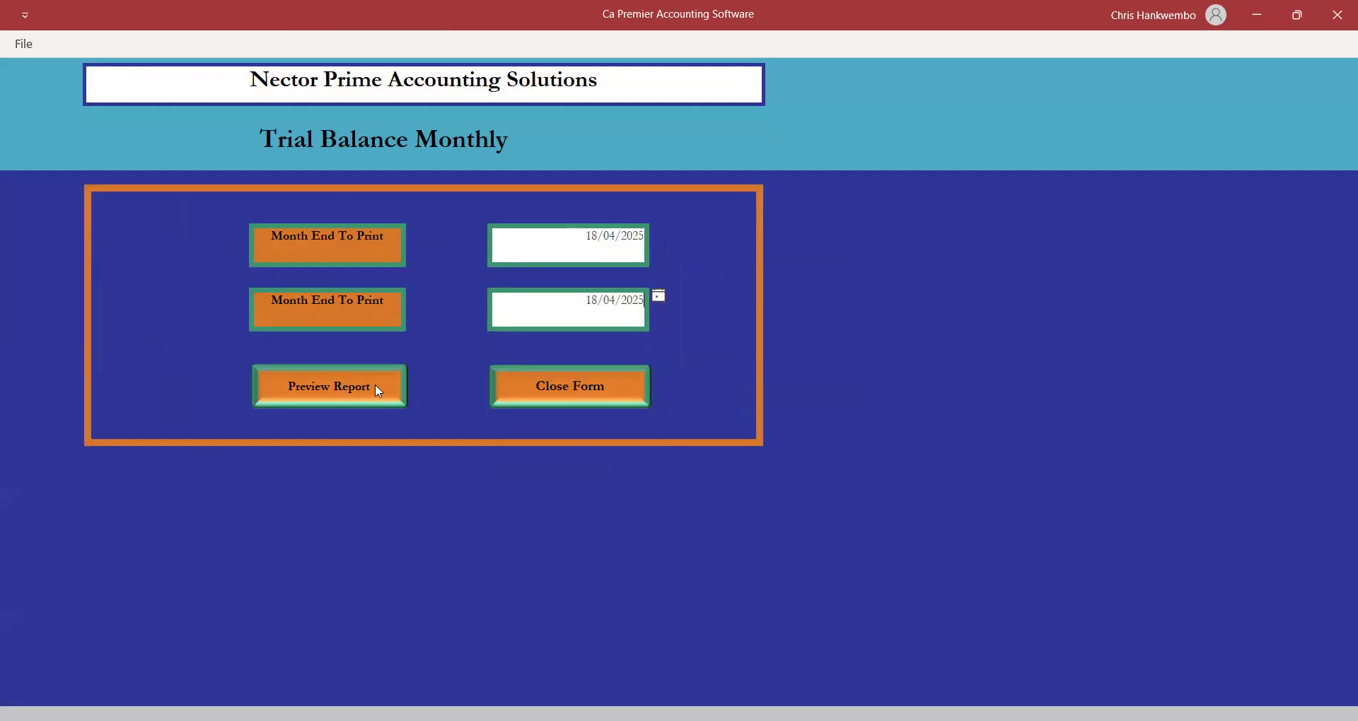
pyautogui.click(350, 387)
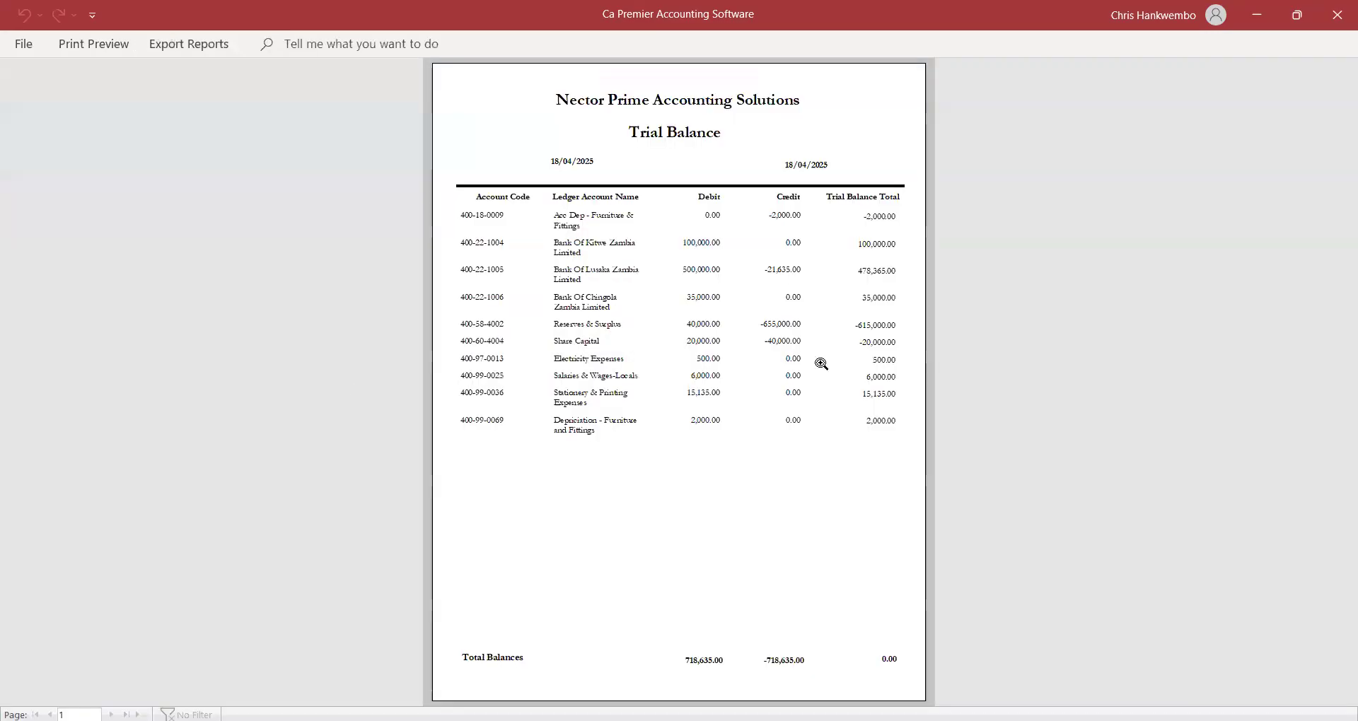
# Zoom into the trial balance page, then close the preview and the report form.
pyautogui.click(700, 361)
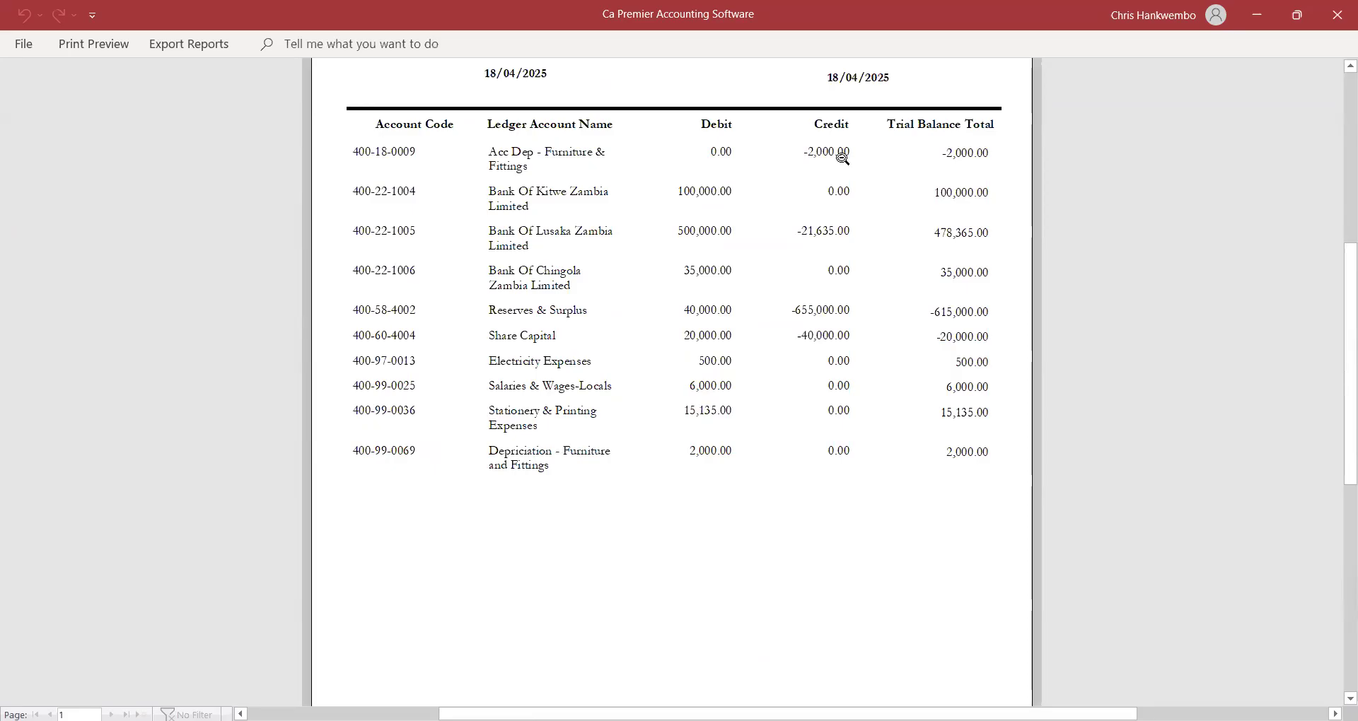
pyautogui.click(120, 41)
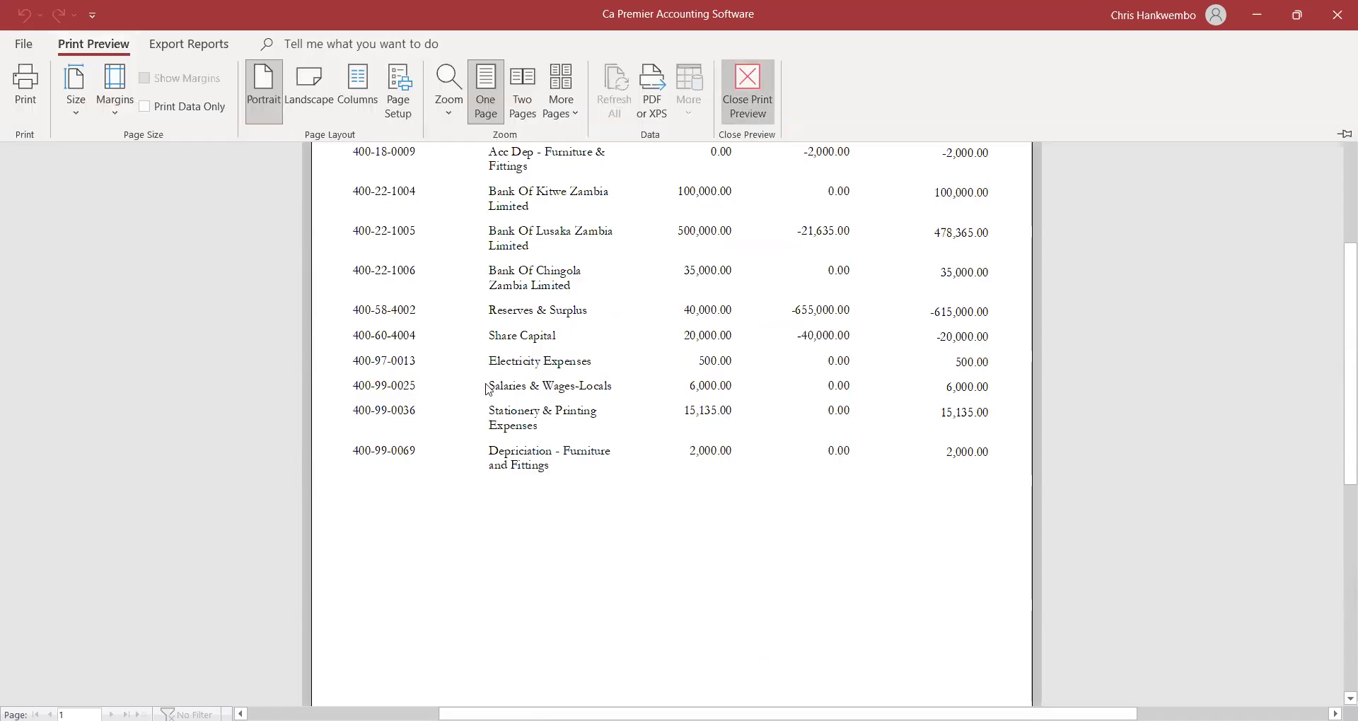
pyautogui.click(749, 109)
pyautogui.click(552, 387)
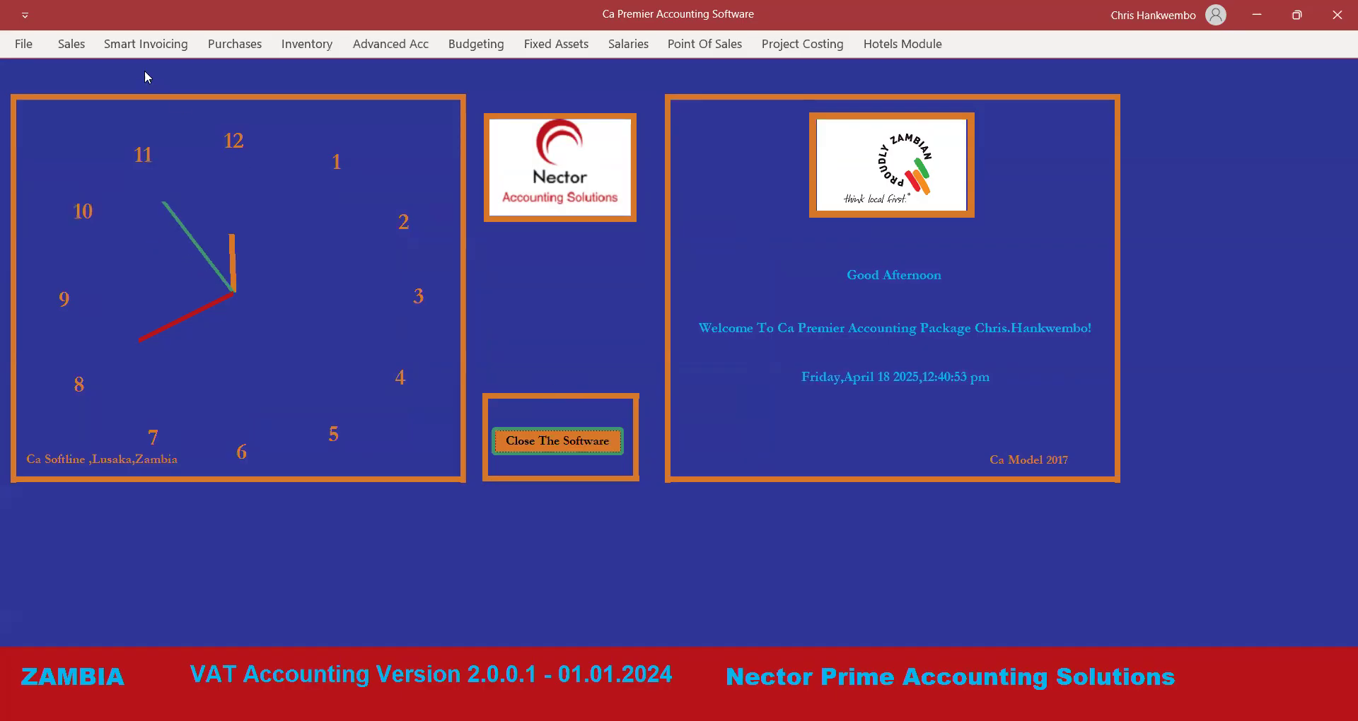
pyautogui.click(68, 45)
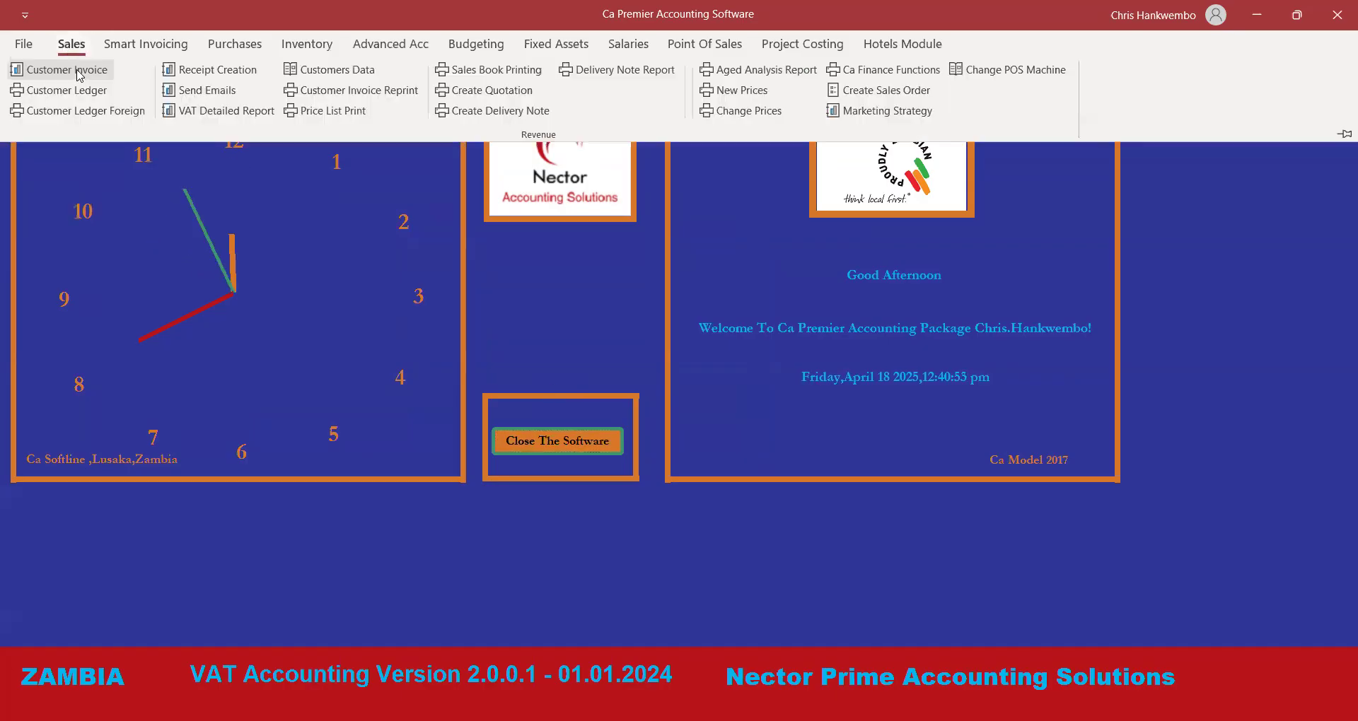
# Start a new invoice for customer Cashsales with document type Tax Invoice.
pyautogui.click(79, 70)
pyautogui.click(276, 122)
pyautogui.click(277, 143)
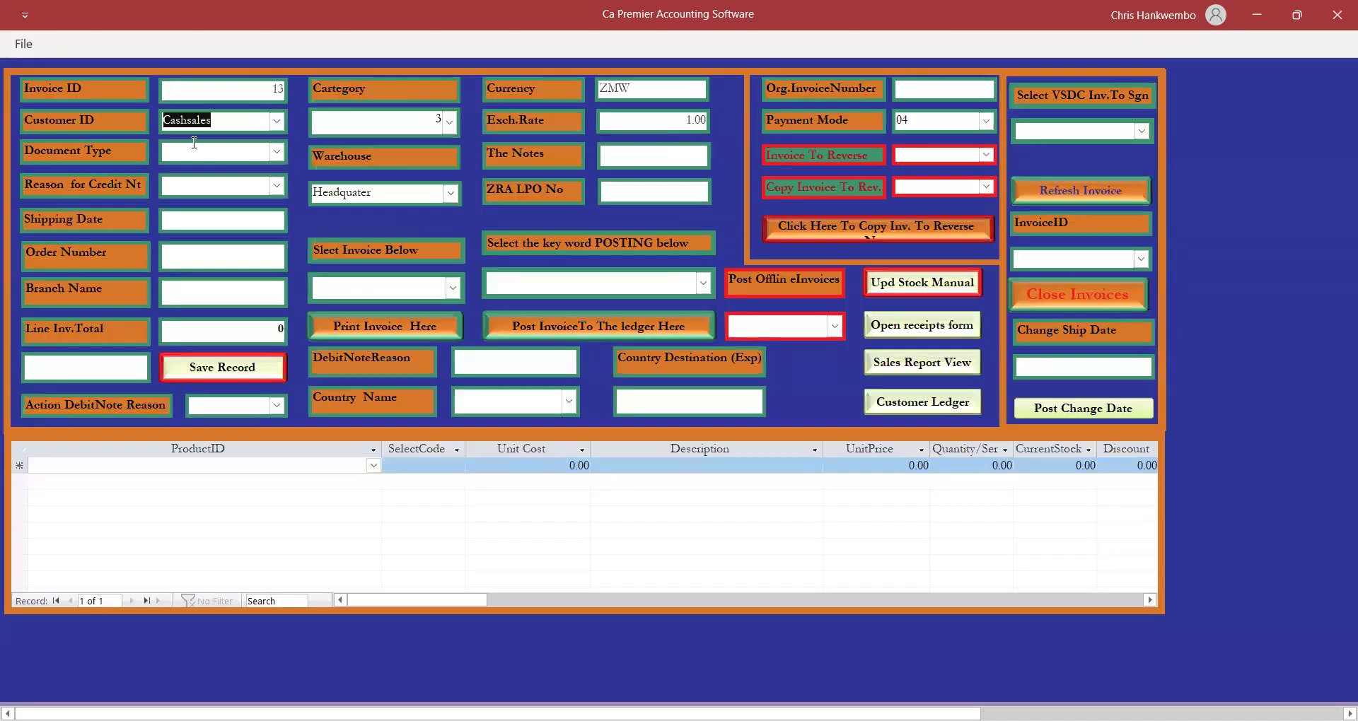
pyautogui.click(276, 152)
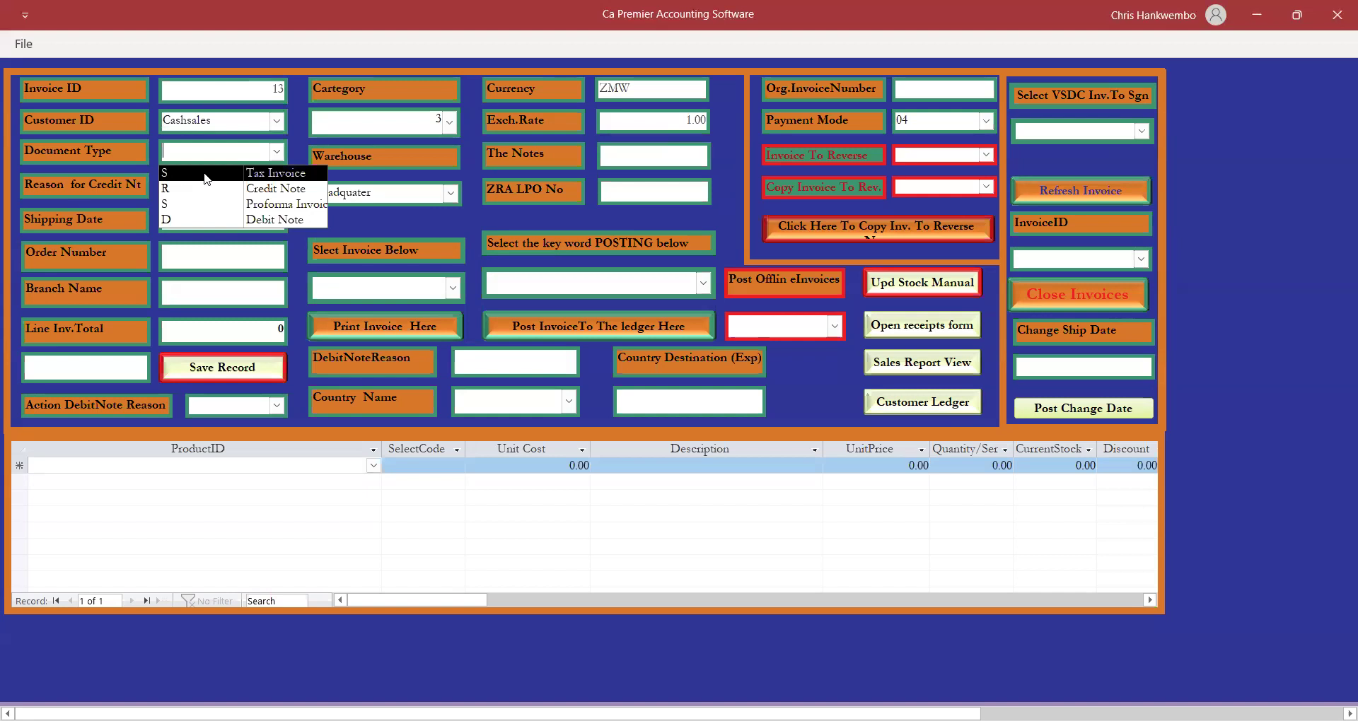
pyautogui.click(206, 174)
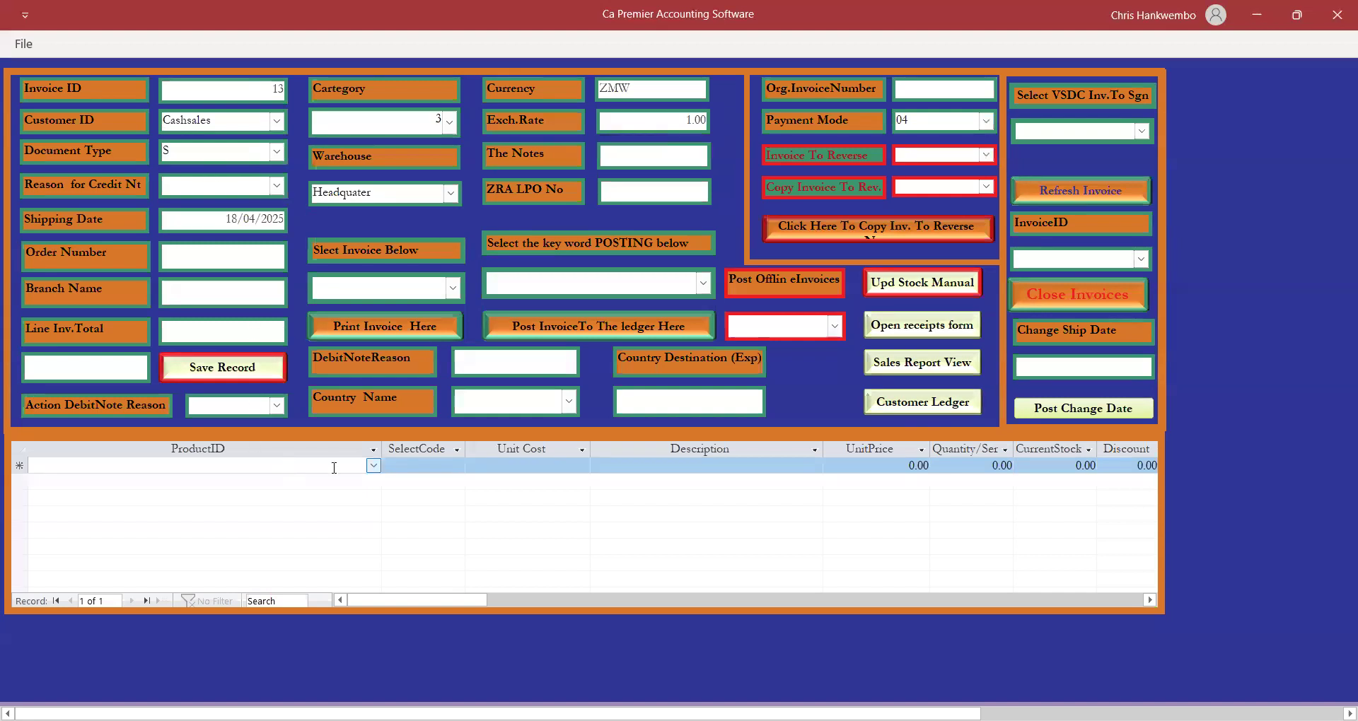
# Add Beds as the first line with code Sale and quantity 5.
pyautogui.click(375, 467)
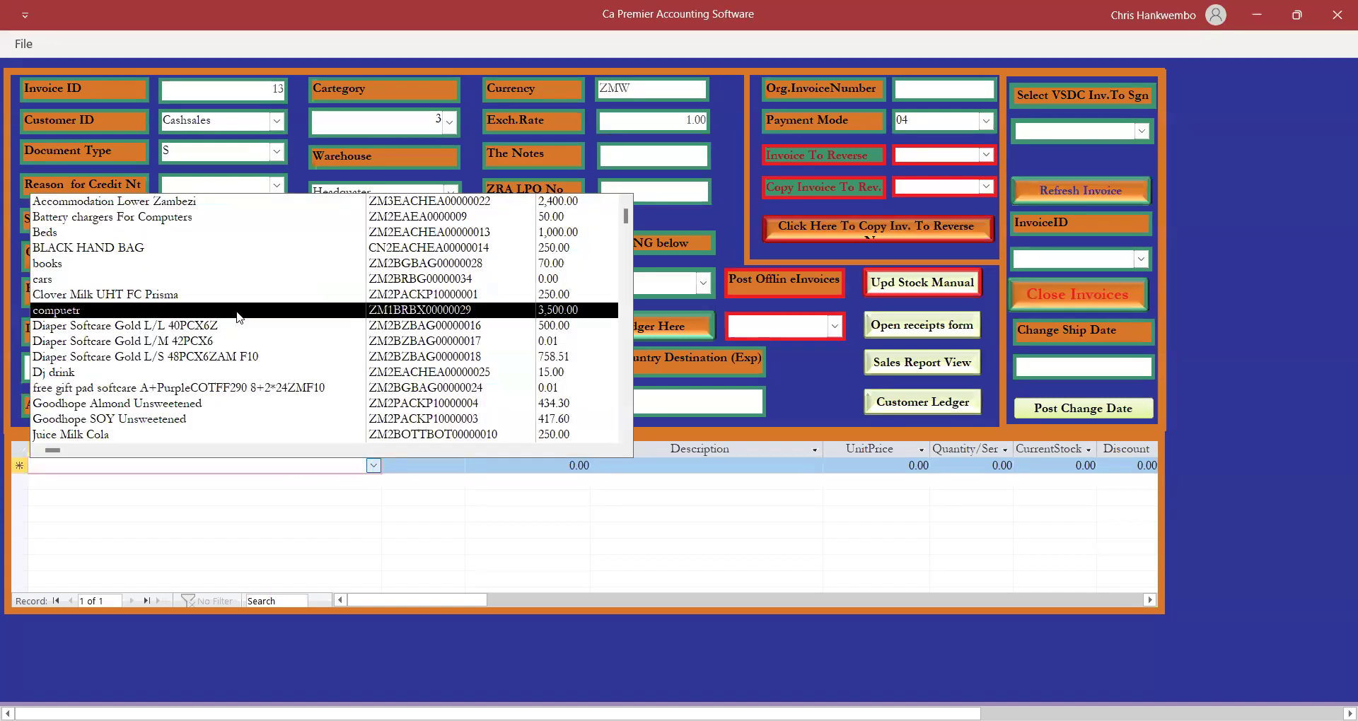
pyautogui.click(50, 239)
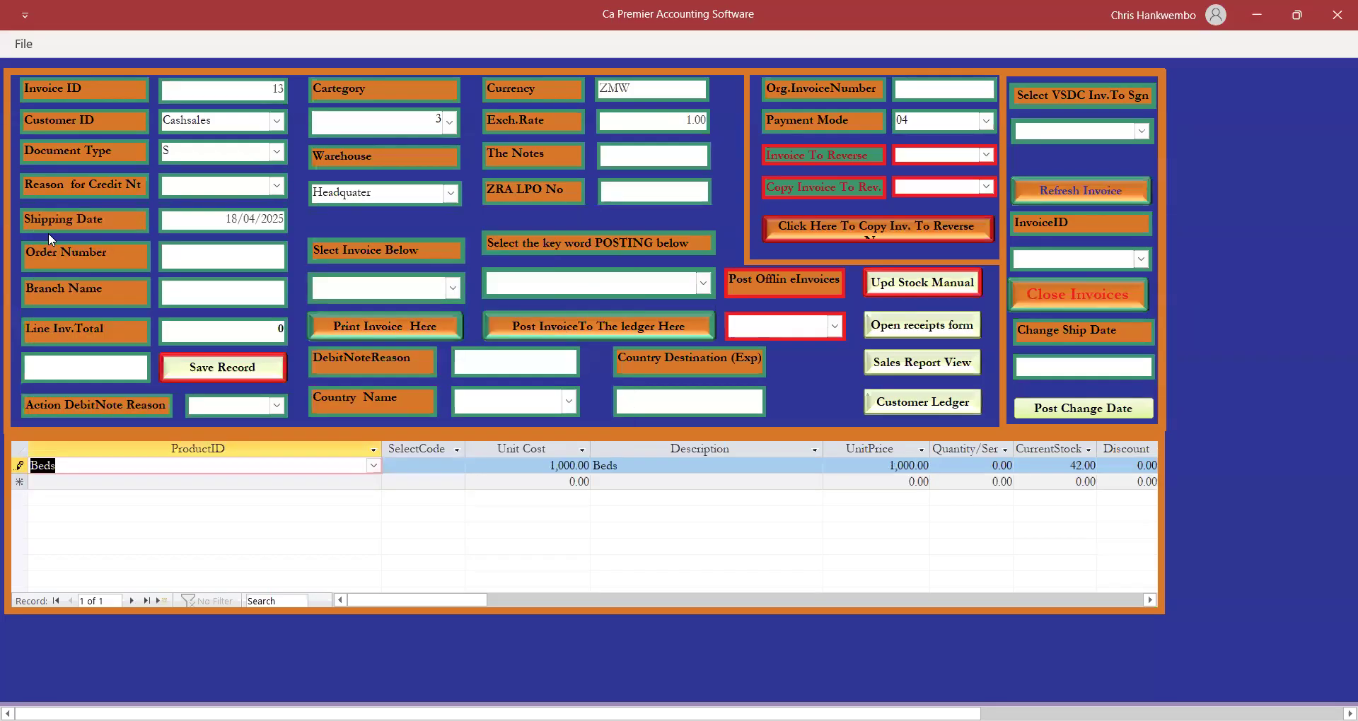
pyautogui.press('Tab')
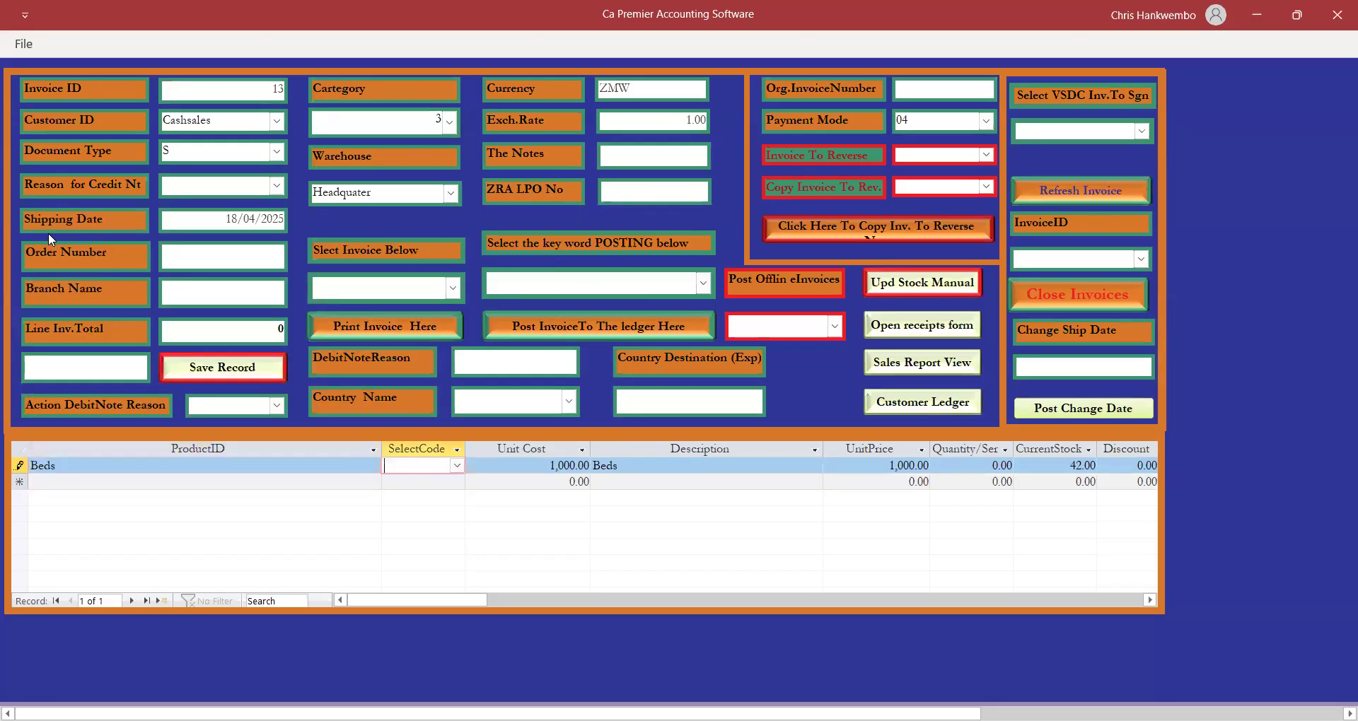
pyautogui.write('Sale')
pyautogui.press('Tab')
pyautogui.press('Tab')
pyautogui.press('Tab')
pyautogui.press('Tab')
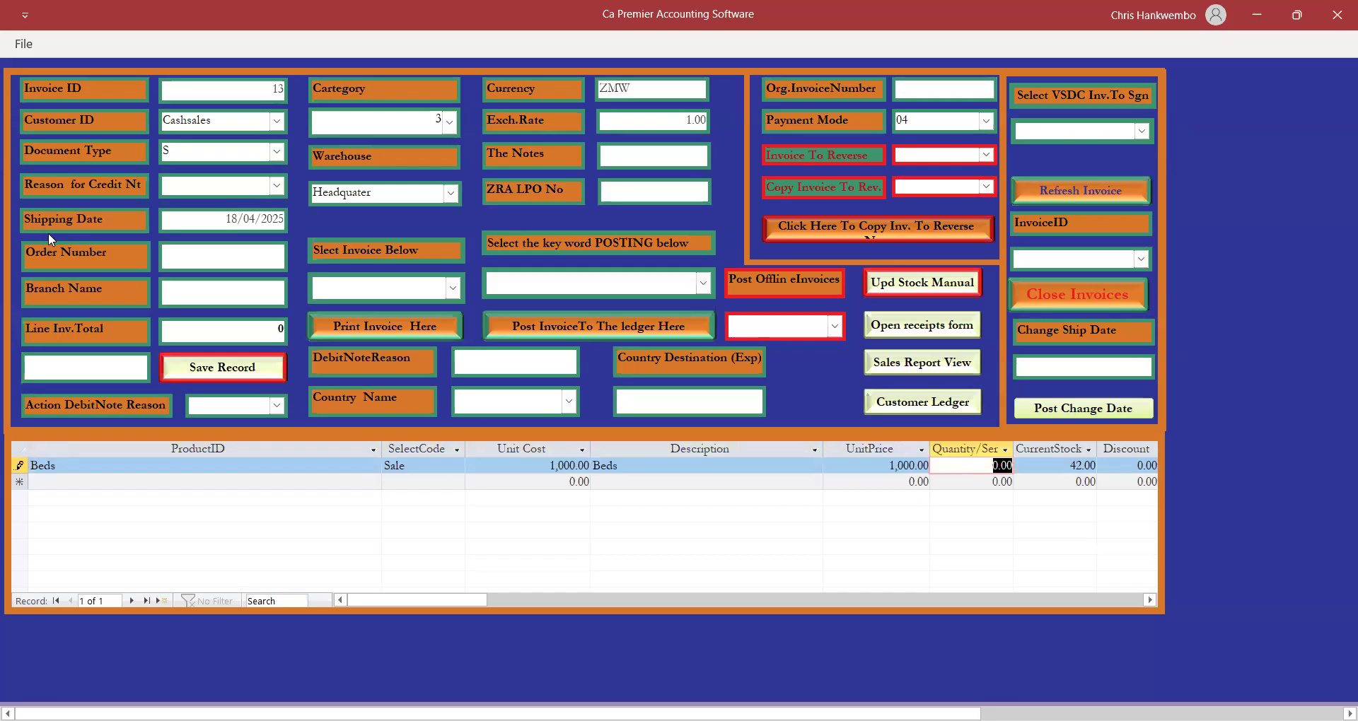
pyautogui.press('Tab')
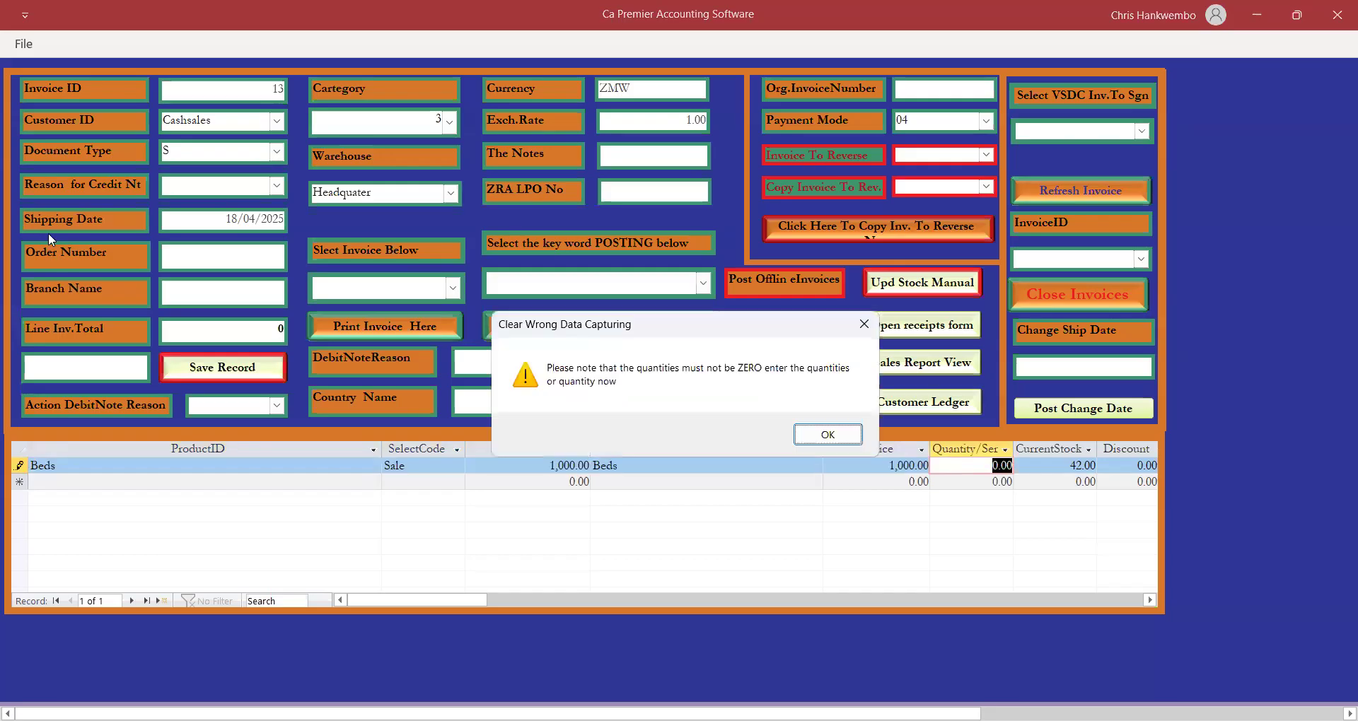
pyautogui.click(826, 435)
pyautogui.write('5')
pyautogui.press('Return')
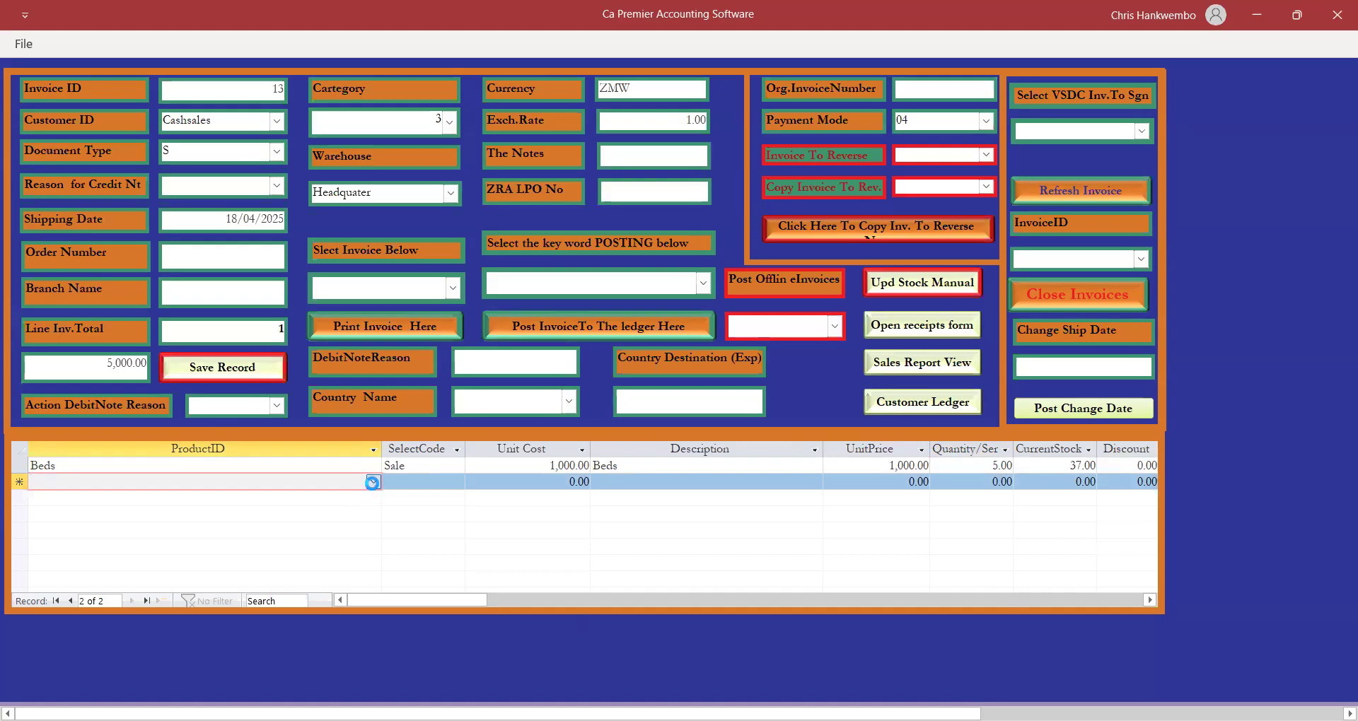
# Start a second line with cars and the Sale code, then step back to its product.
pyautogui.click(374, 483)
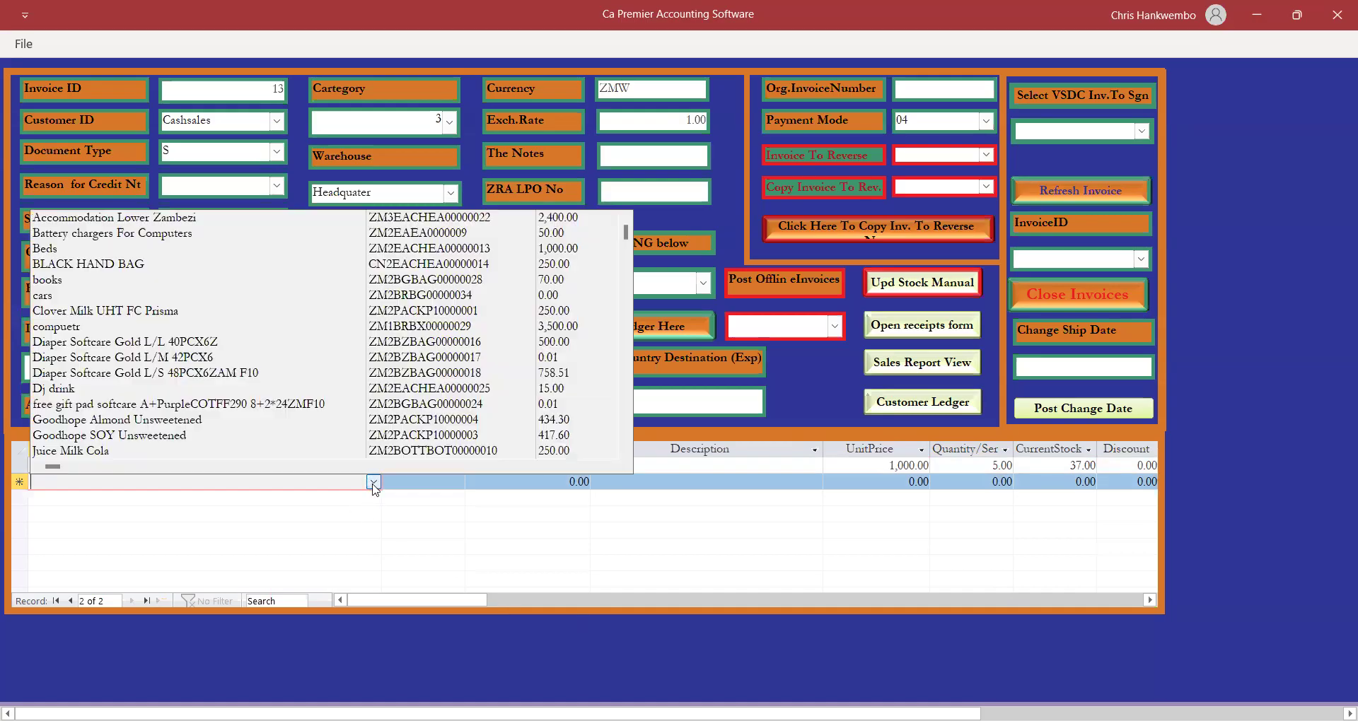
pyautogui.click(44, 296)
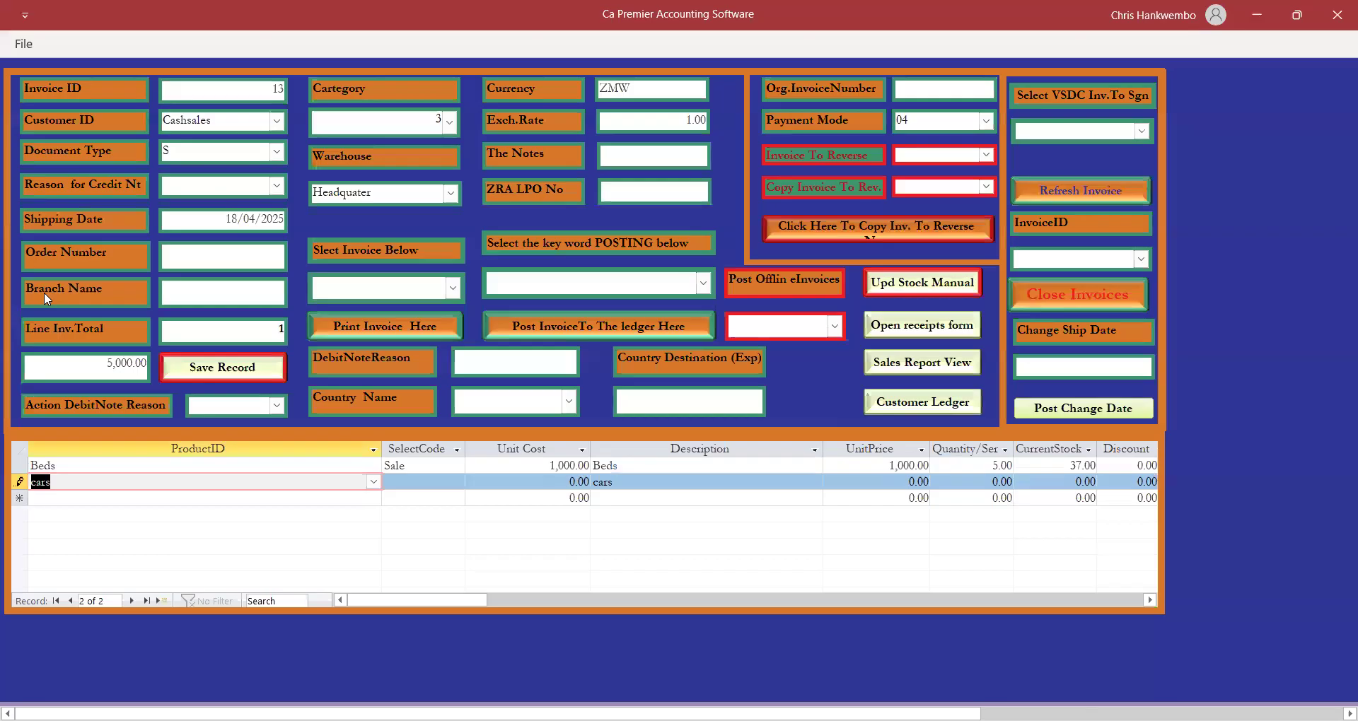
pyautogui.write('sale')
pyautogui.press('Tab')
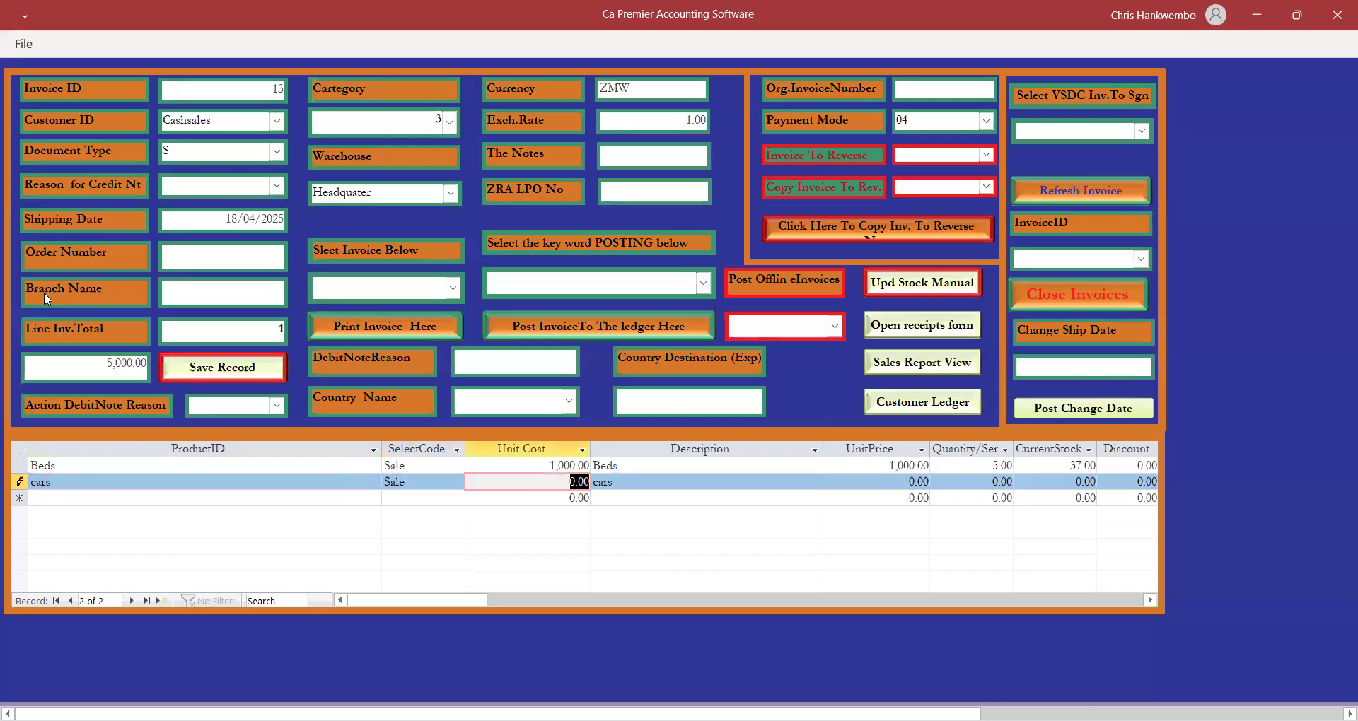
pyautogui.press('Tab')
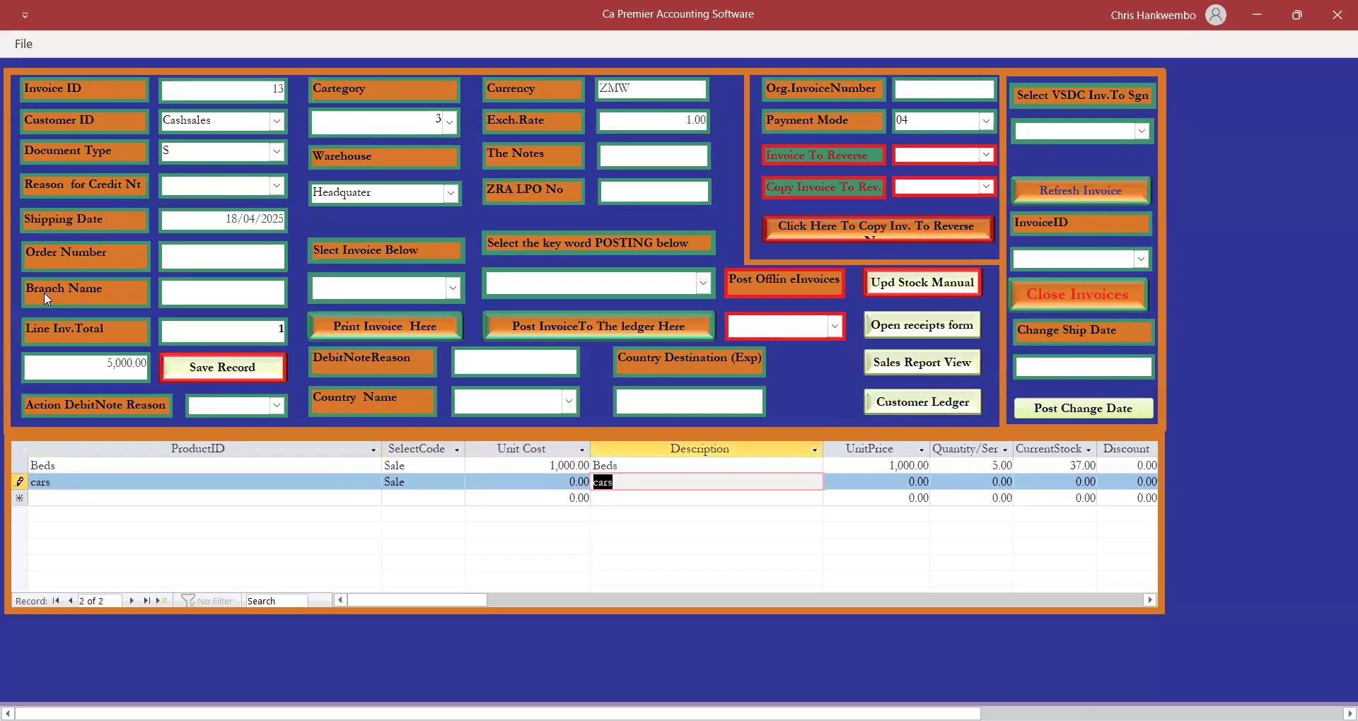
pyautogui.hotkey('shift', 'Tab')
pyautogui.hotkey('shift', 'Tab')
pyautogui.hotkey('shift', 'Tab')
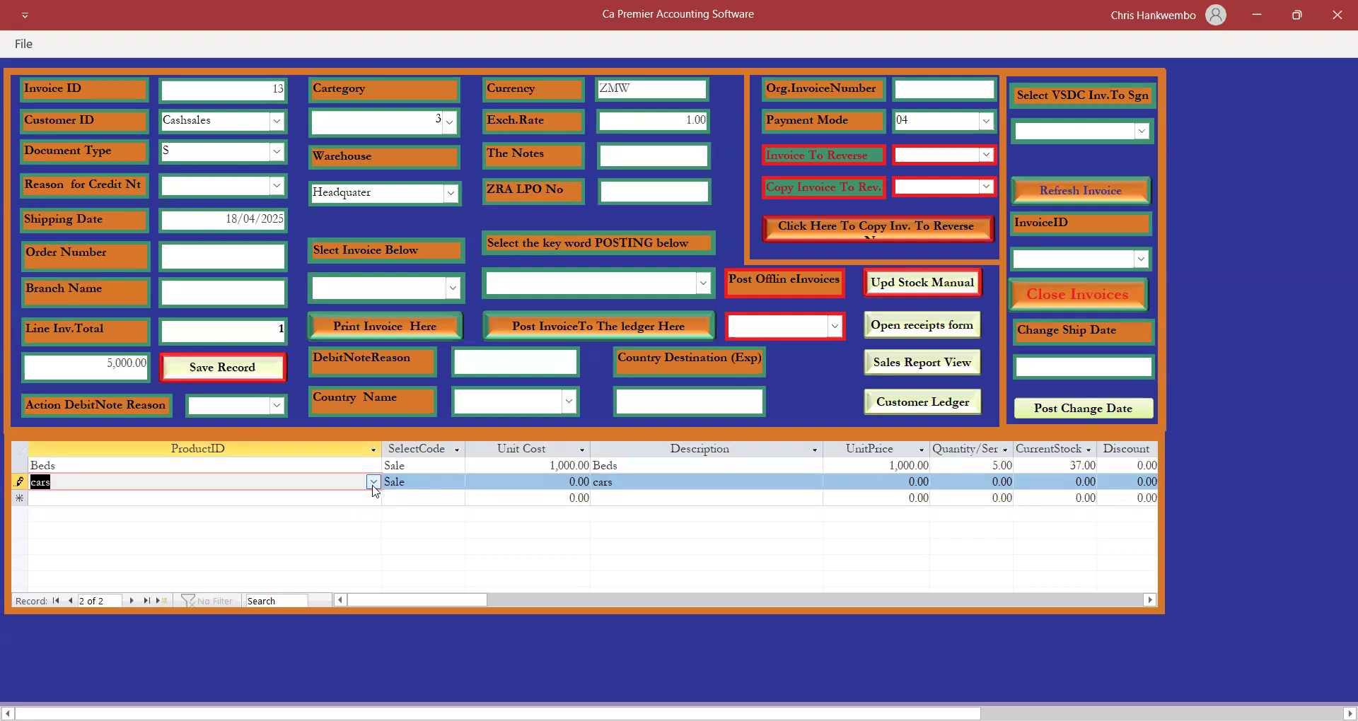
# Replace cars with Juice Milk Cola at quantity 8, bringing the total to 7,000.00.
pyautogui.click(373, 482)
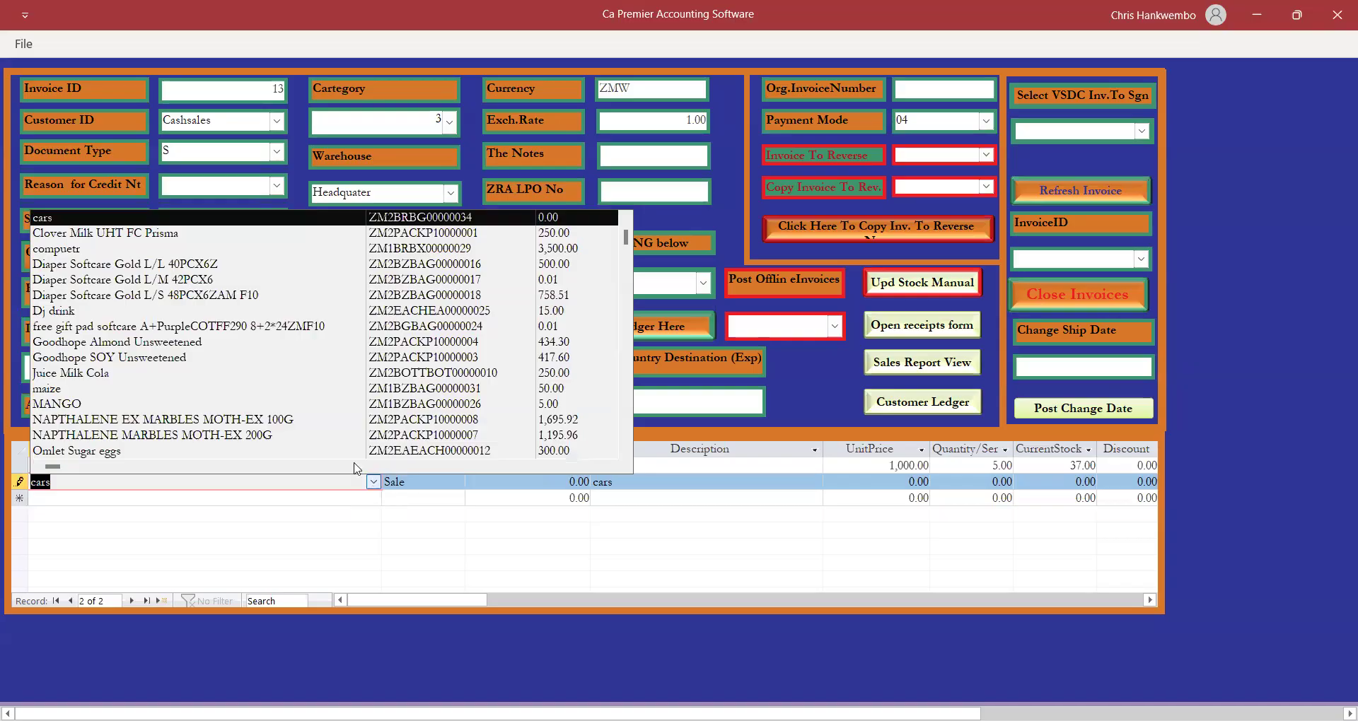
pyautogui.click(104, 373)
pyautogui.press('Tab')
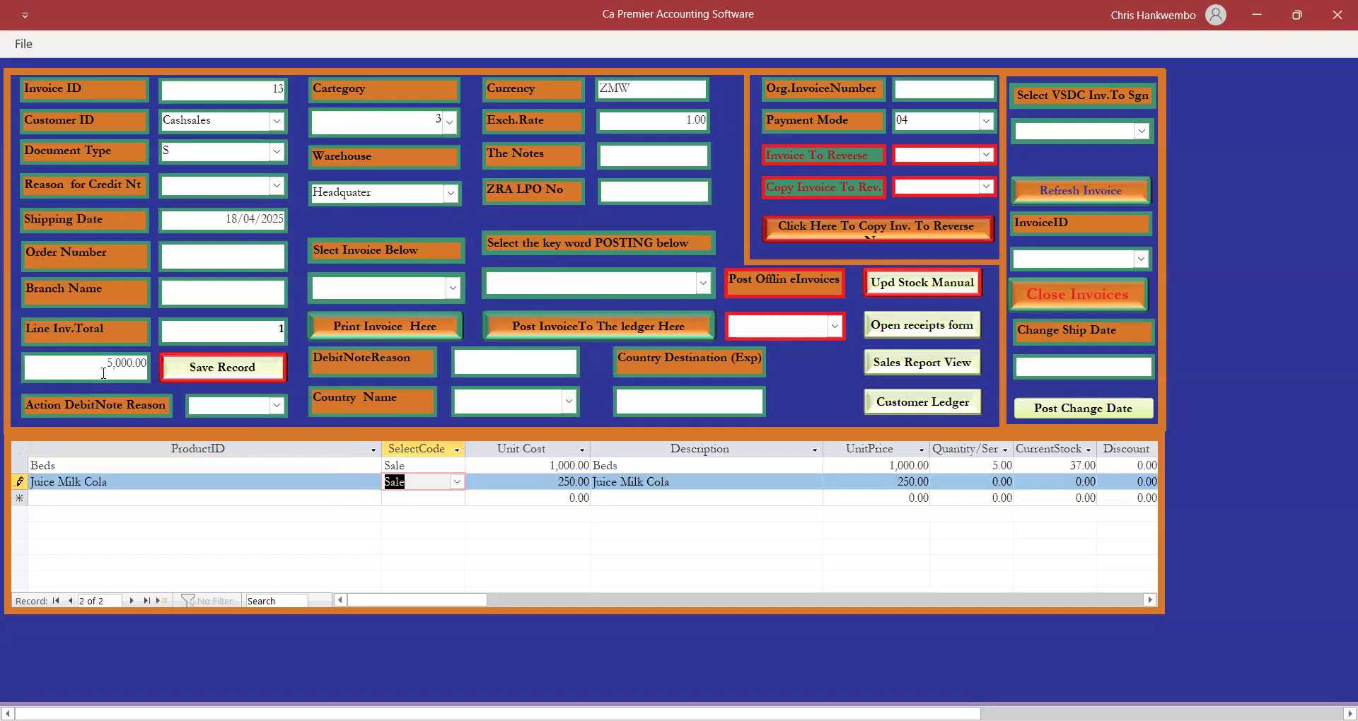
pyautogui.press('Tab')
pyautogui.press('Tab')
pyautogui.press('Tab')
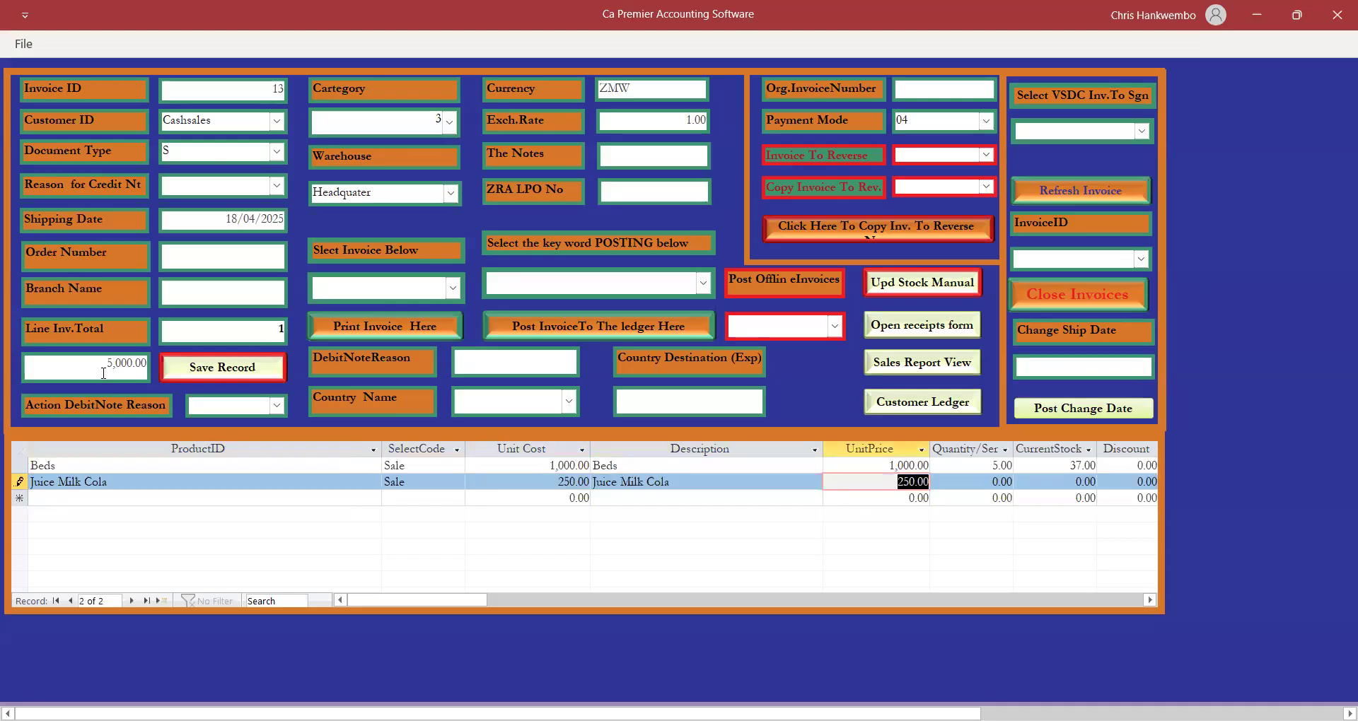
pyautogui.press('Tab')
pyautogui.write('8')
pyautogui.press('Tab')
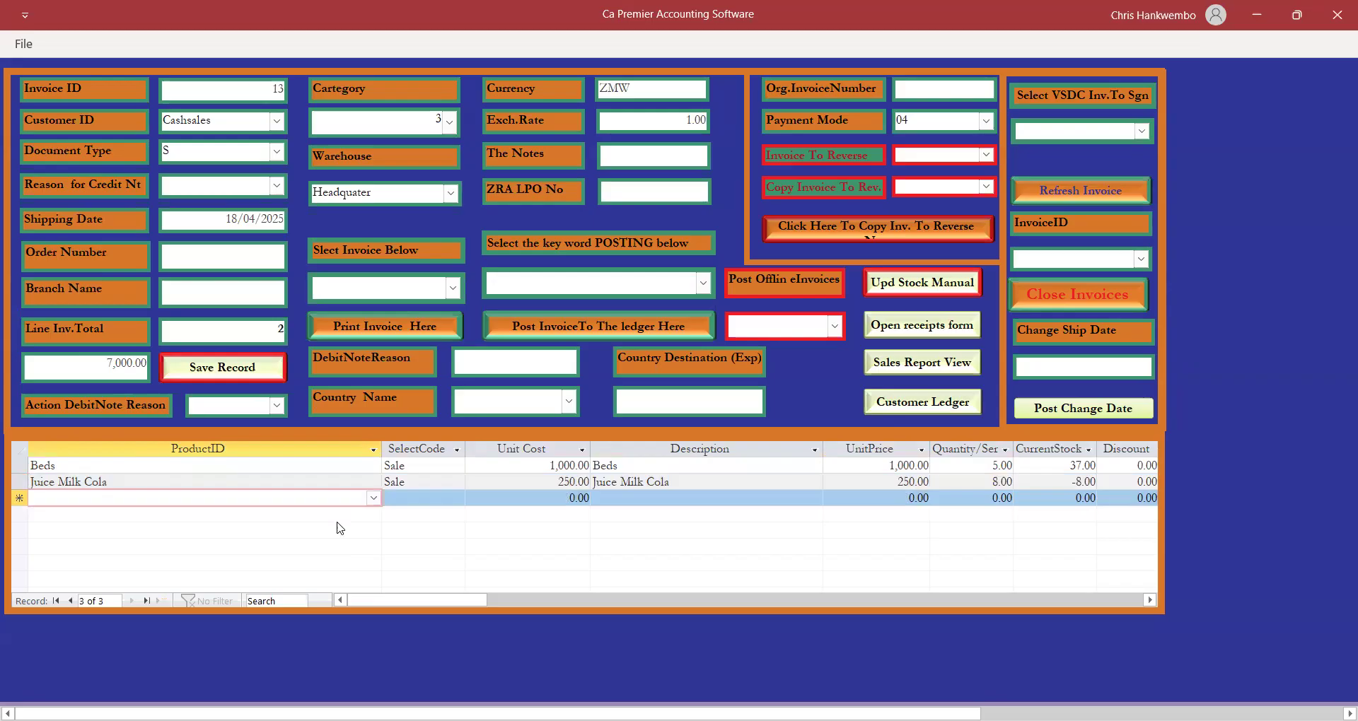
pyautogui.click(373, 499)
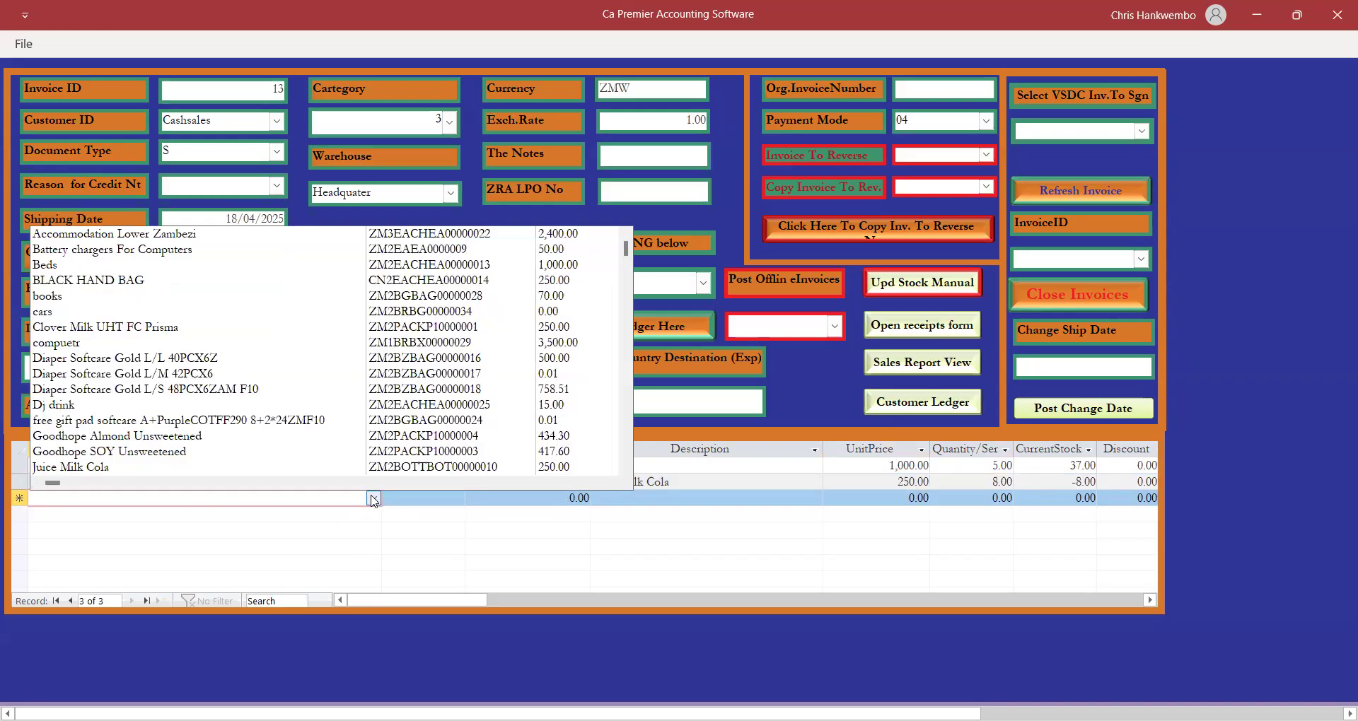
# Add a Battery chargers For Computers line with code Sale and quantity 8.
pyautogui.click(142, 254)
pyautogui.write('S')
pyautogui.press('Tab')
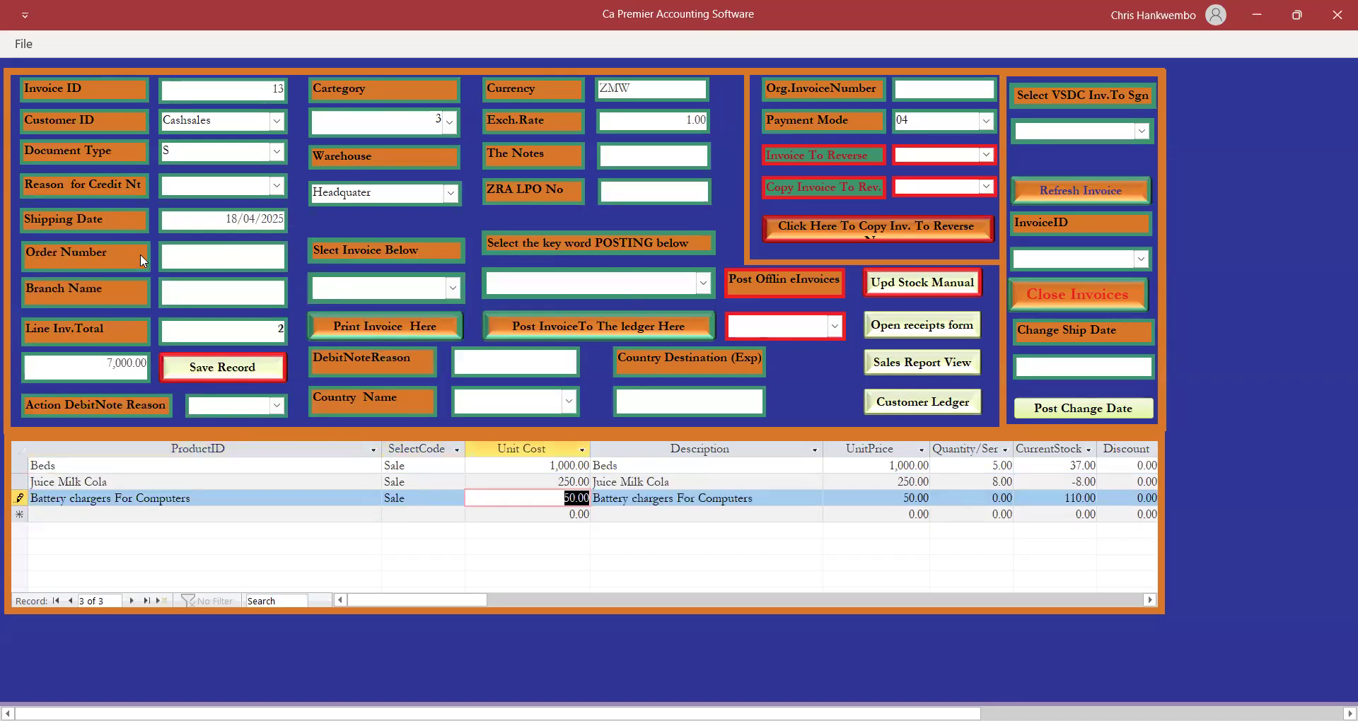
pyautogui.press('Tab')
pyautogui.press('Tab')
pyautogui.press('Tab')
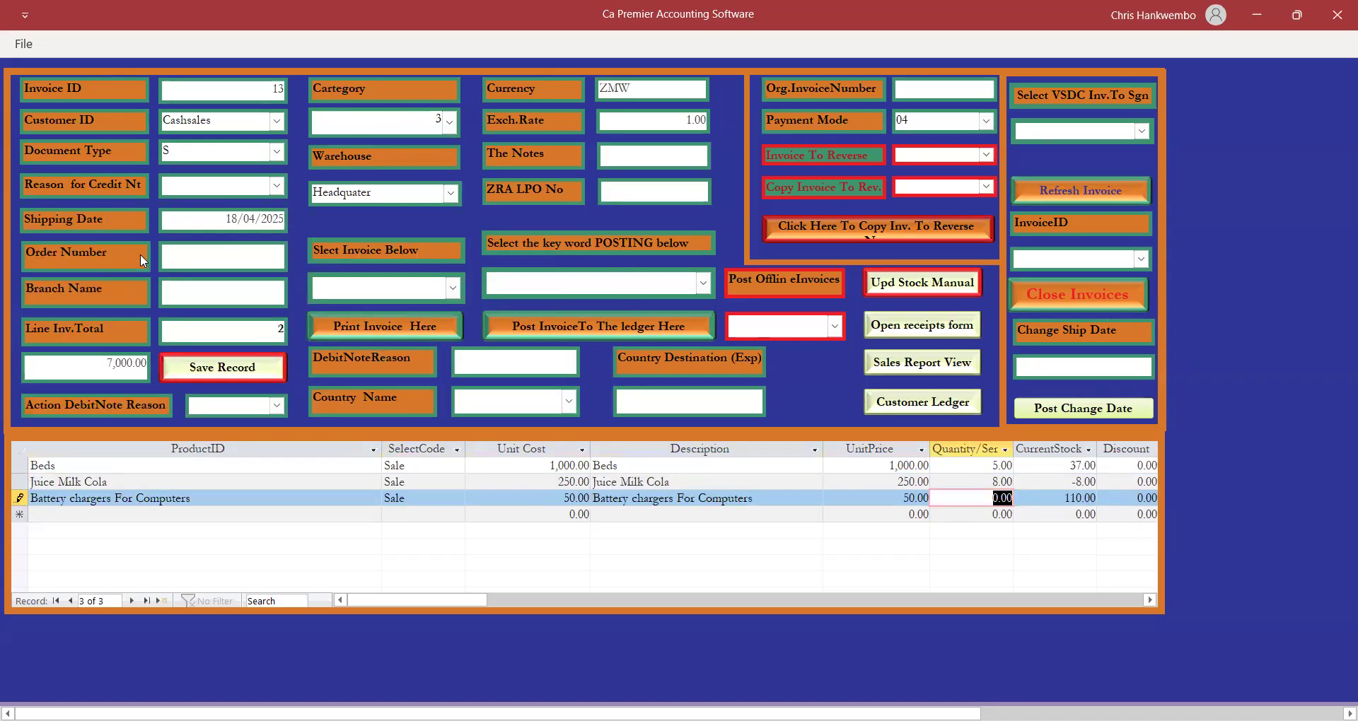
pyautogui.write('8')
pyautogui.press('Tab')
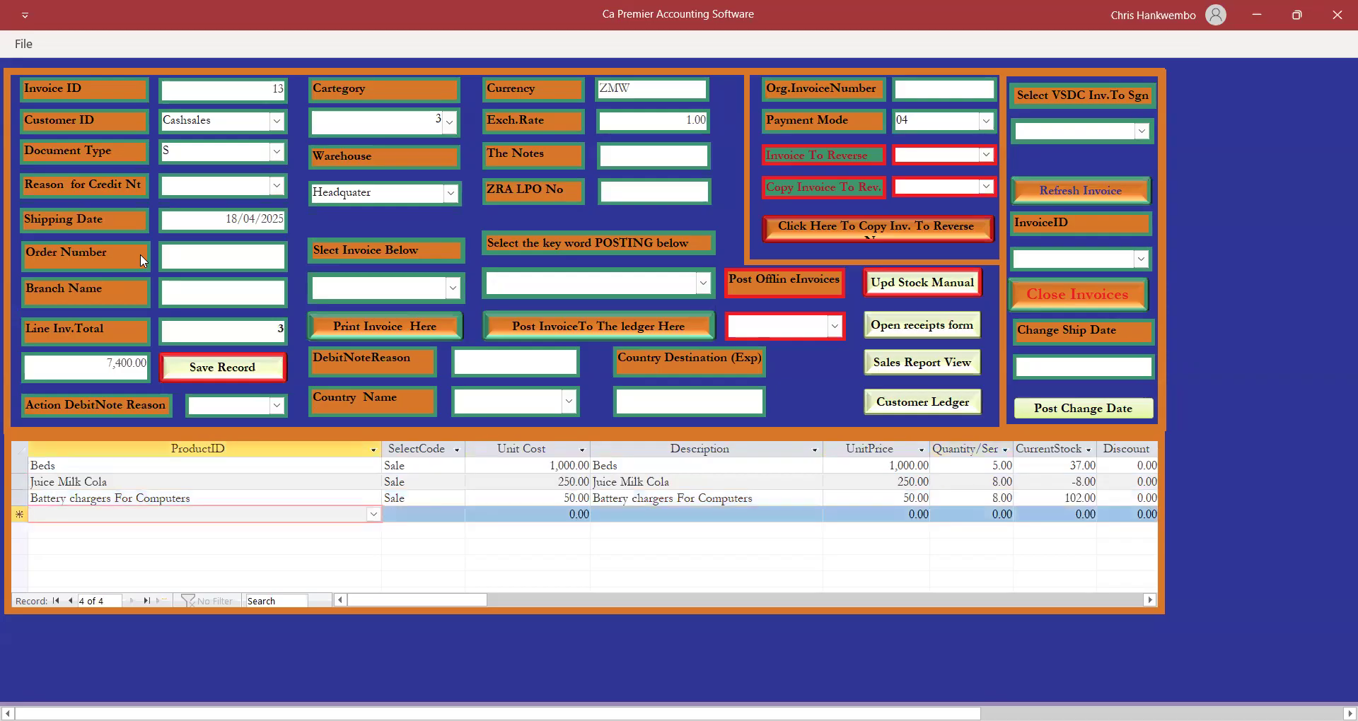
# Add a Beds line with quantity 30 and save invoice 13 totalling 37,400.00.
pyautogui.click(374, 515)
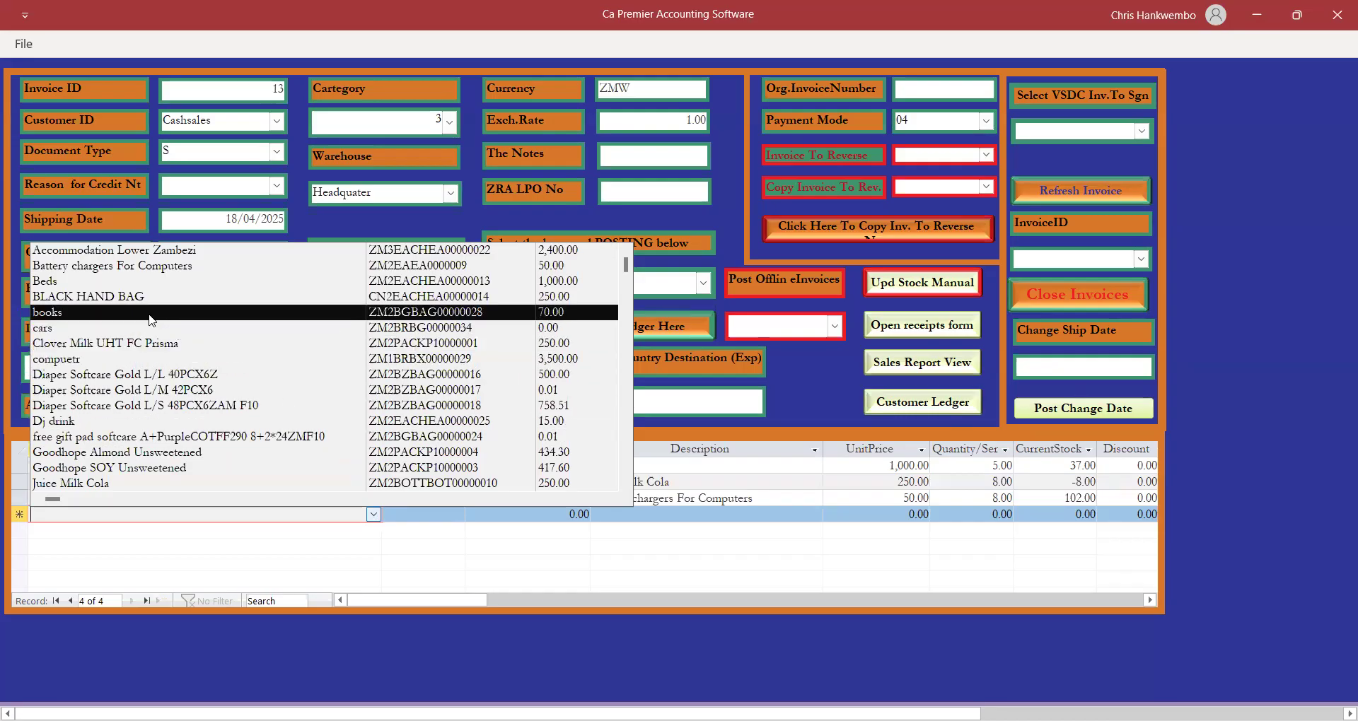
pyautogui.click(56, 281)
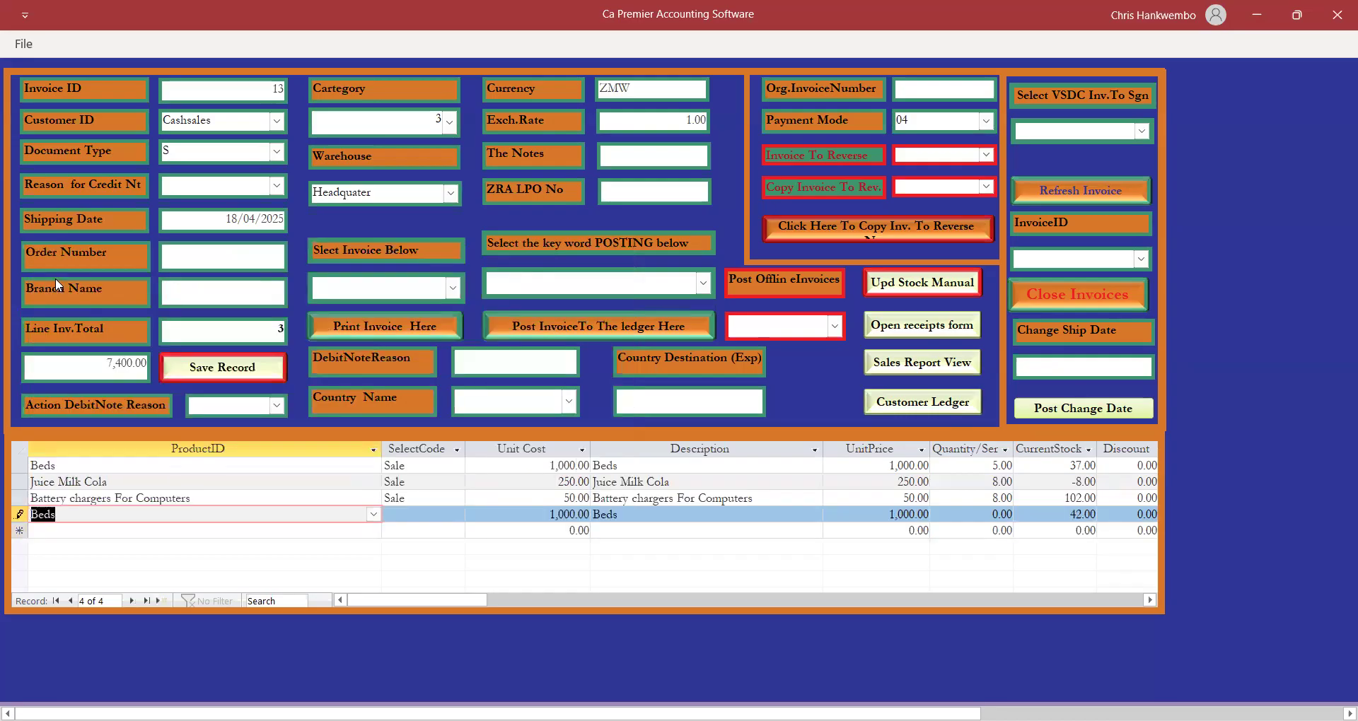
pyautogui.press('Tab')
pyautogui.write('Sale')
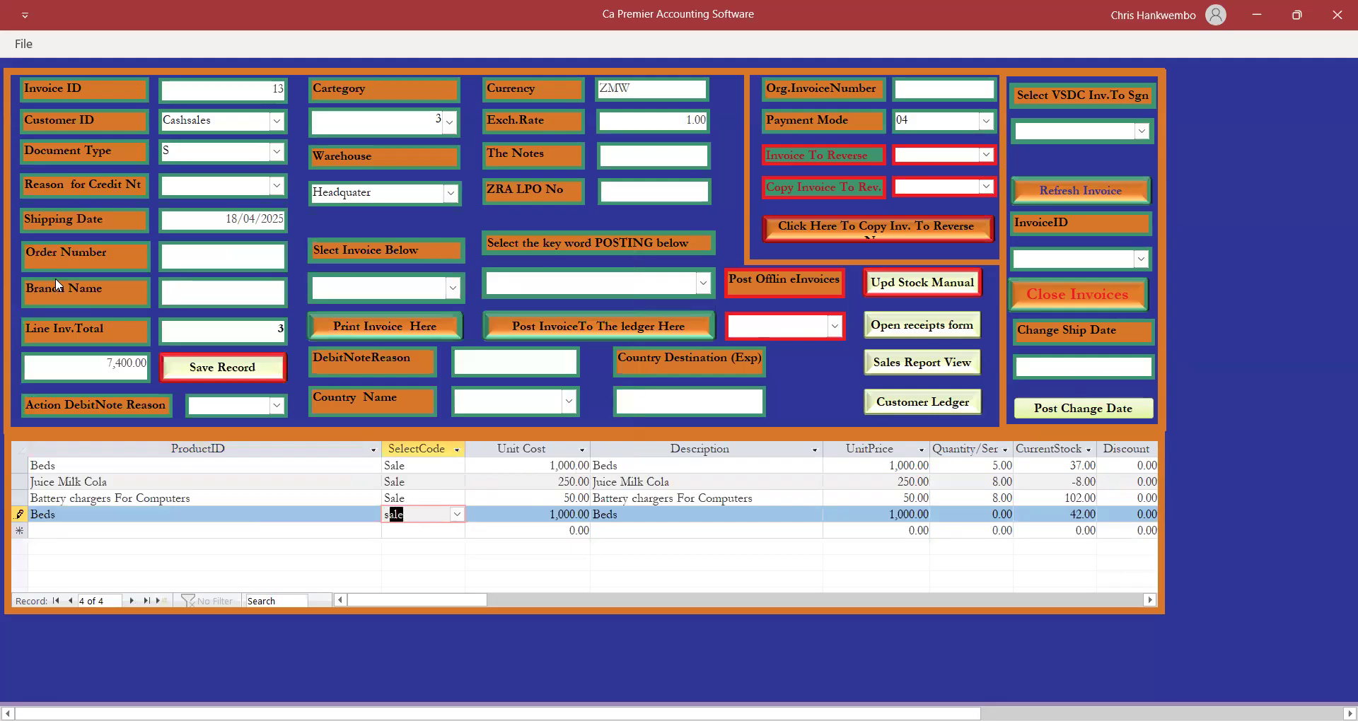
pyautogui.press('Tab')
pyautogui.press('Tab')
pyautogui.press('Tab')
pyautogui.press('Tab')
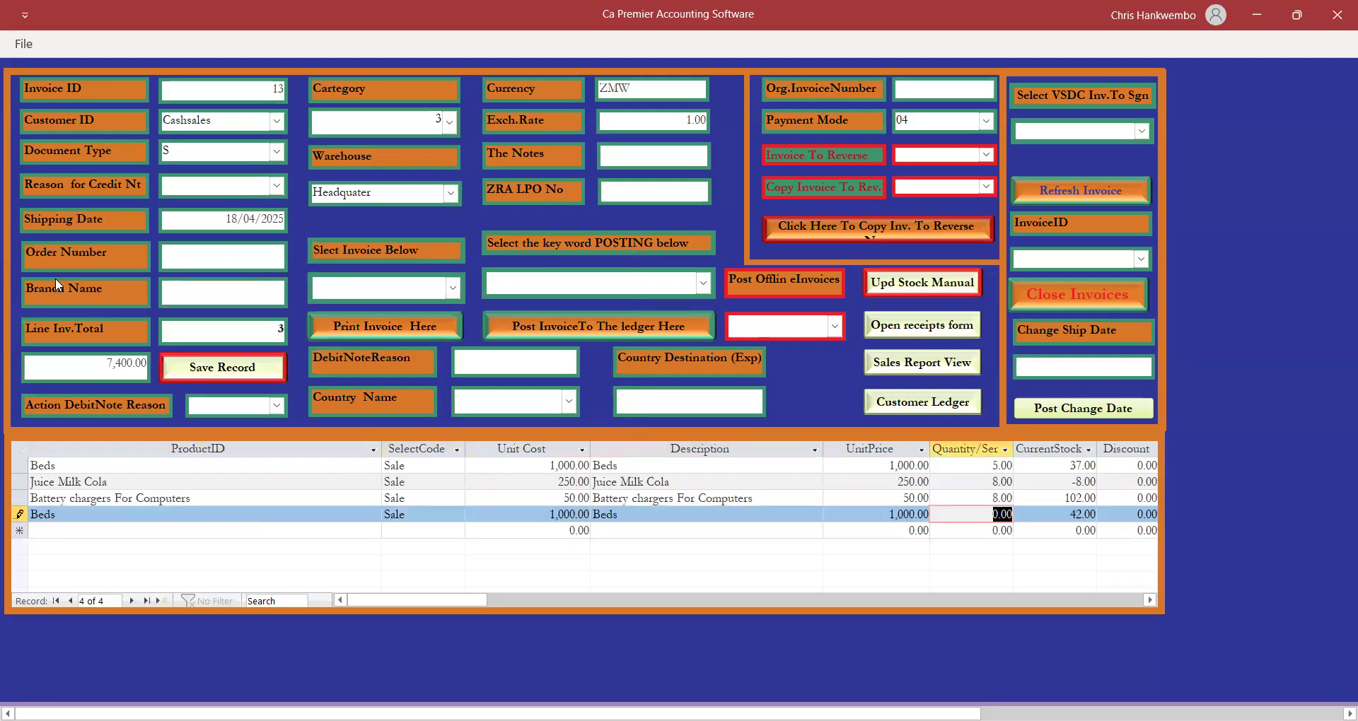
pyautogui.press('Tab')
pyautogui.click(824, 438)
pyautogui.write('30')
pyautogui.press('Tab')
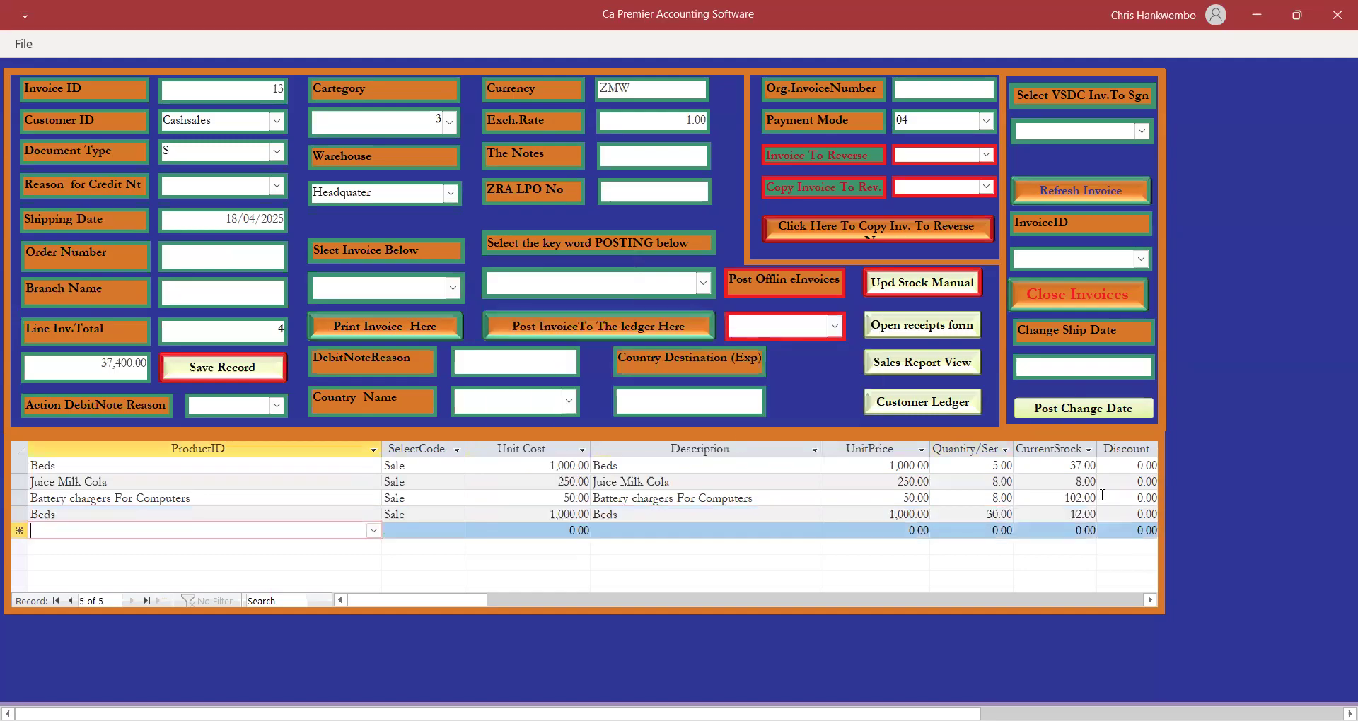
pyautogui.click(219, 362)
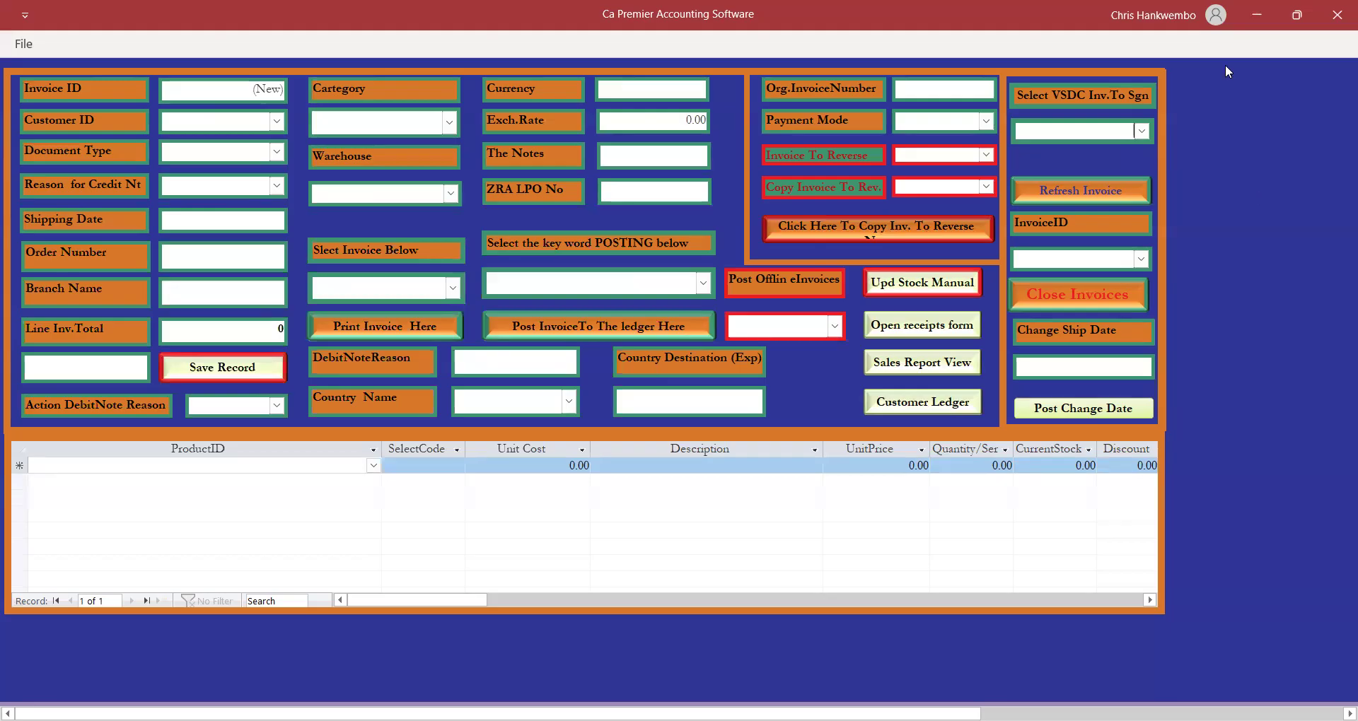
# Sign invoice 13 with the VSDC tax system and acknowledge the result.
pyautogui.click(1147, 133)
pyautogui.click(1027, 150)
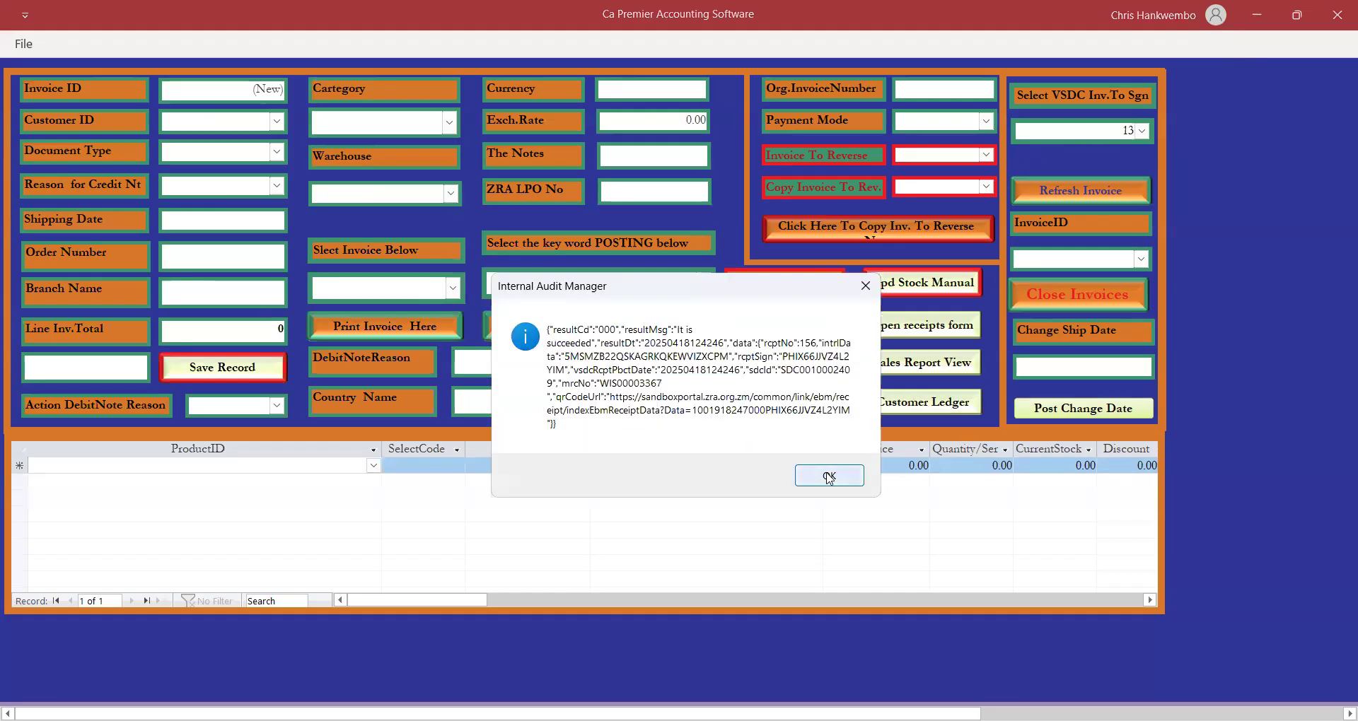
pyautogui.click(829, 479)
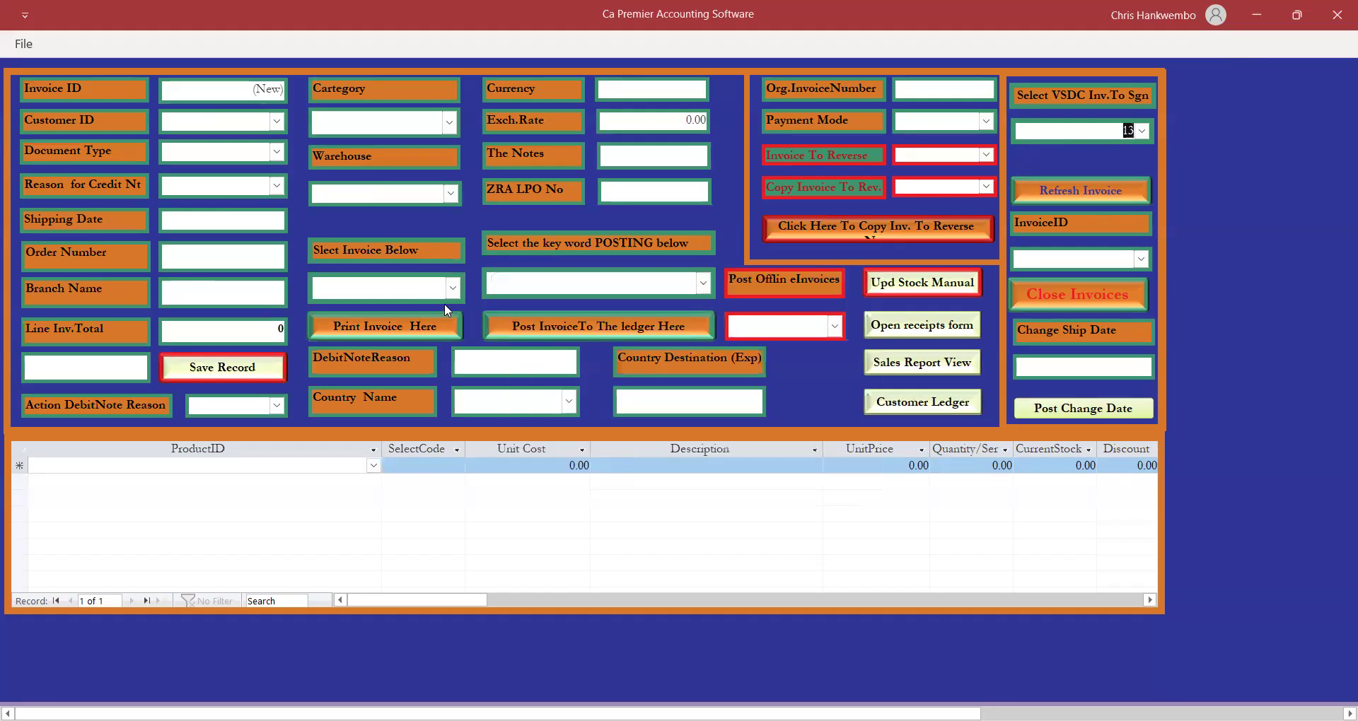
# Generate and preview invoice 13's Original Tax Invoice at full screen, then close it.
pyautogui.click(453, 289)
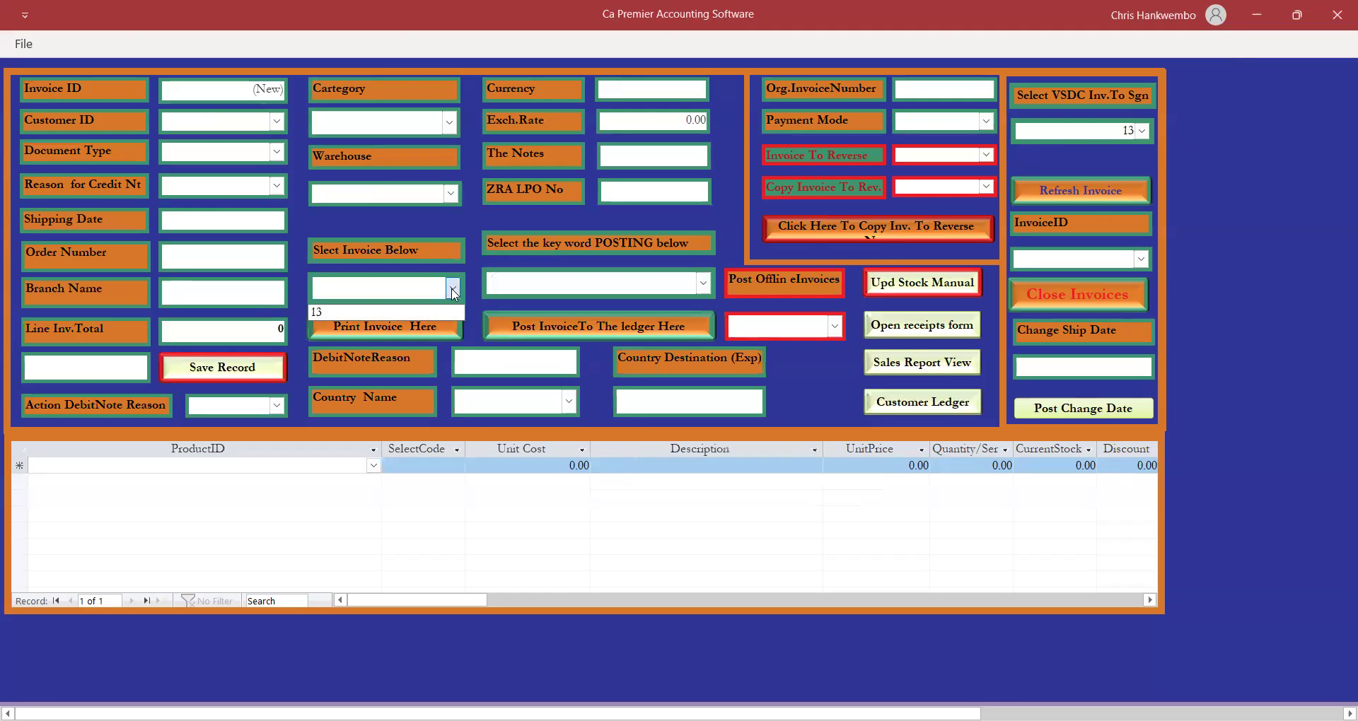
pyautogui.click(324, 311)
pyautogui.click(400, 327)
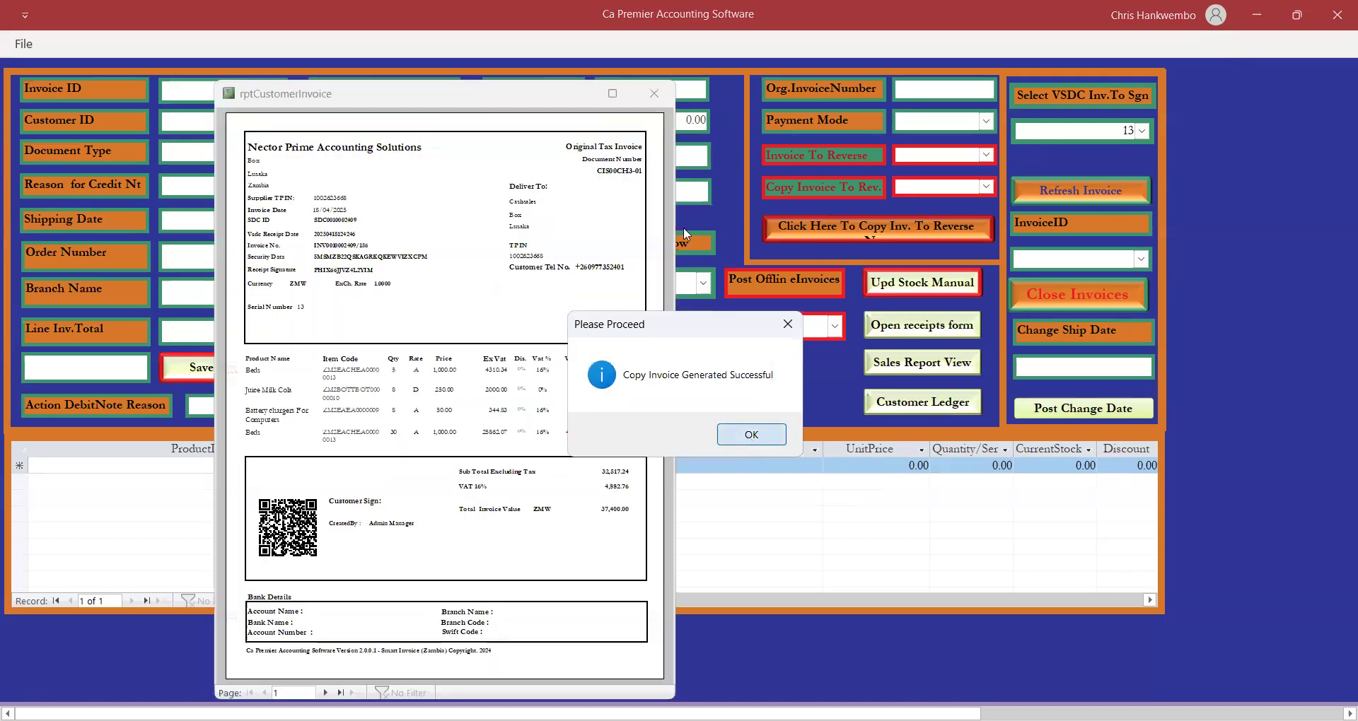
pyautogui.press('Return')
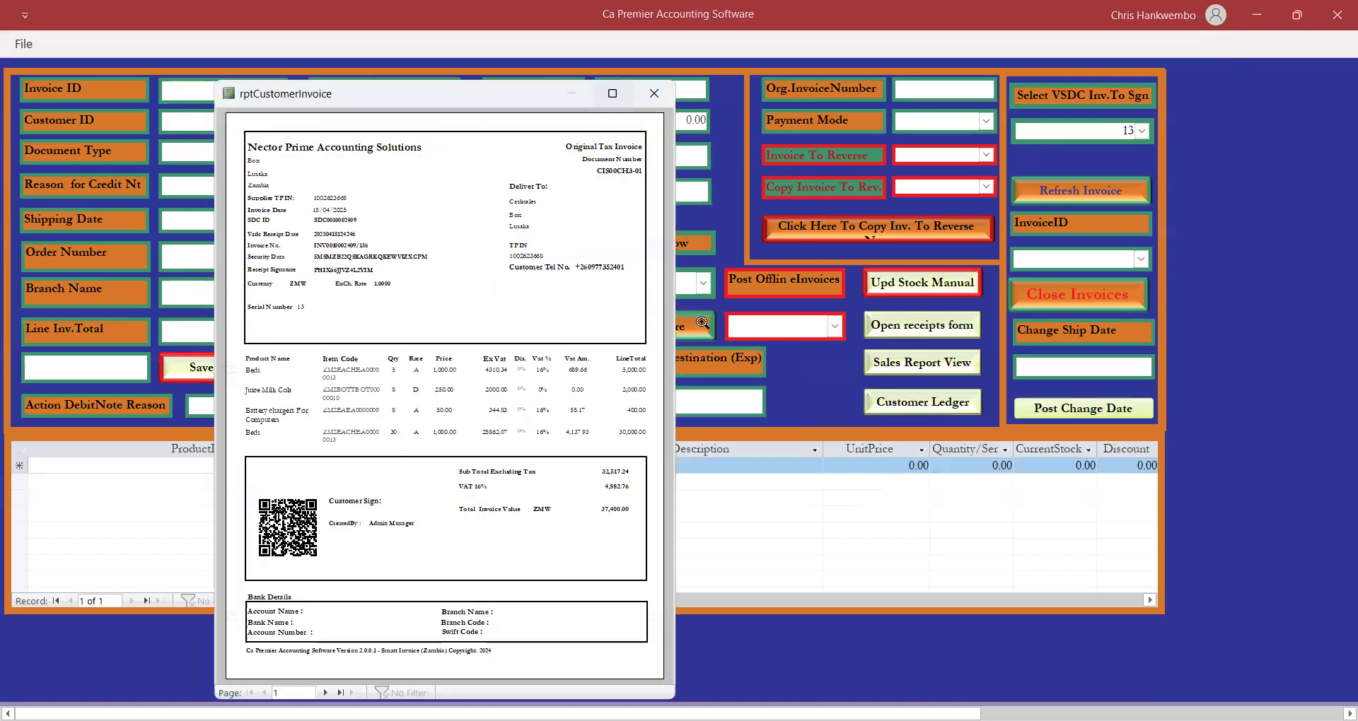
pyautogui.click(613, 94)
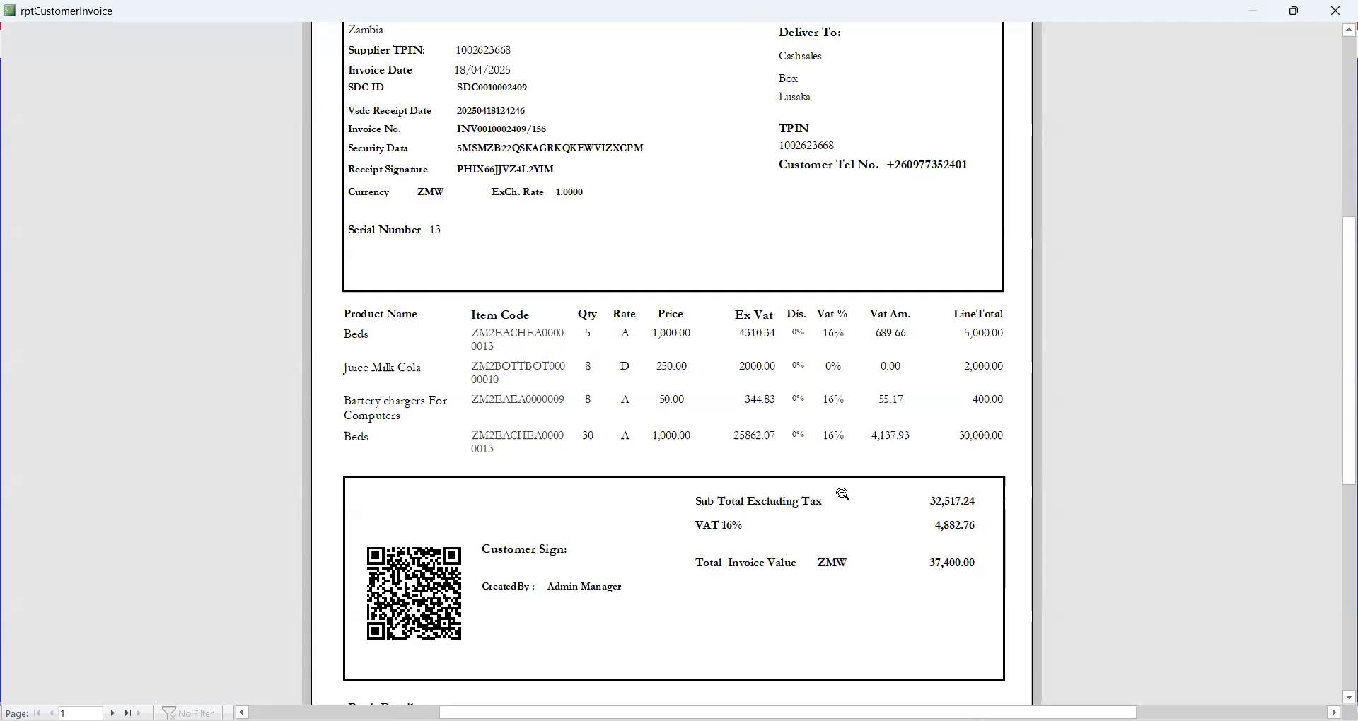
pyautogui.moveTo(1339, 440); pyautogui.dragTo(1335, 373)
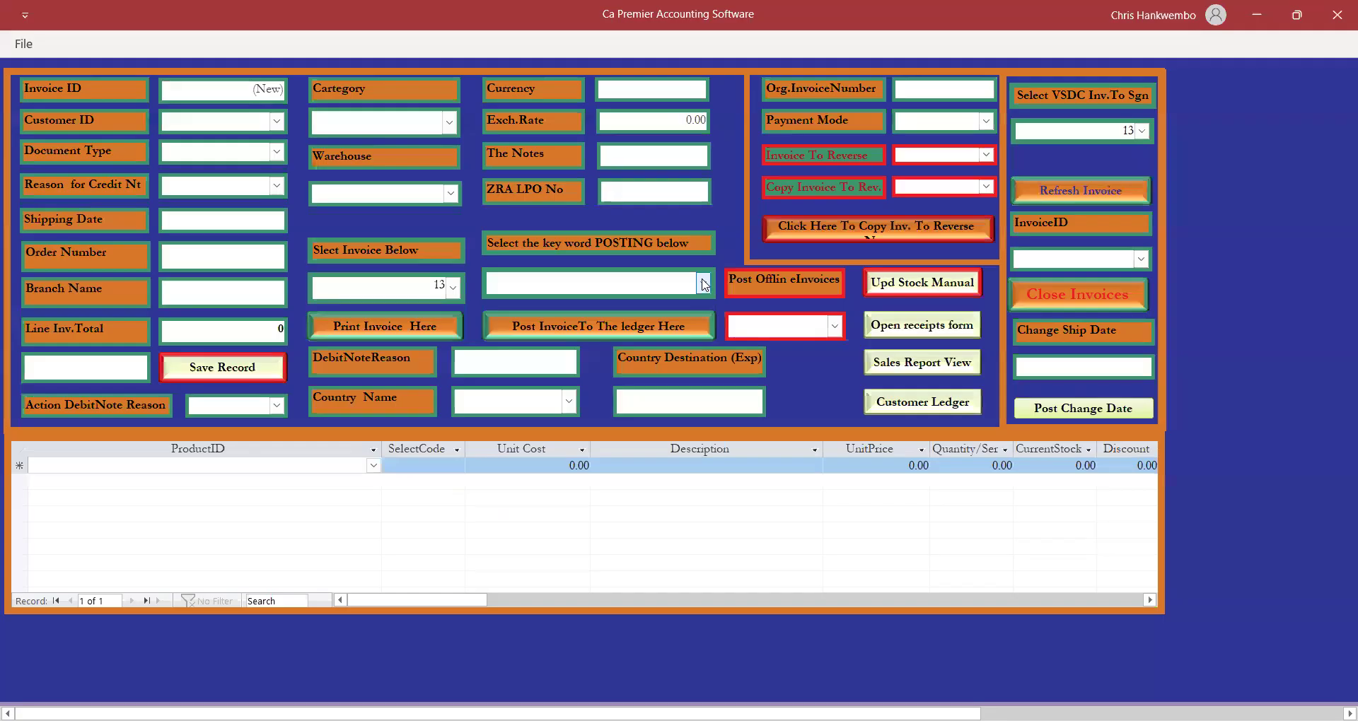
pyautogui.click(703, 284)
# Post invoice 13 to the ledger using the Posting keyword, then close the Invoices form.
pyautogui.click(522, 307)
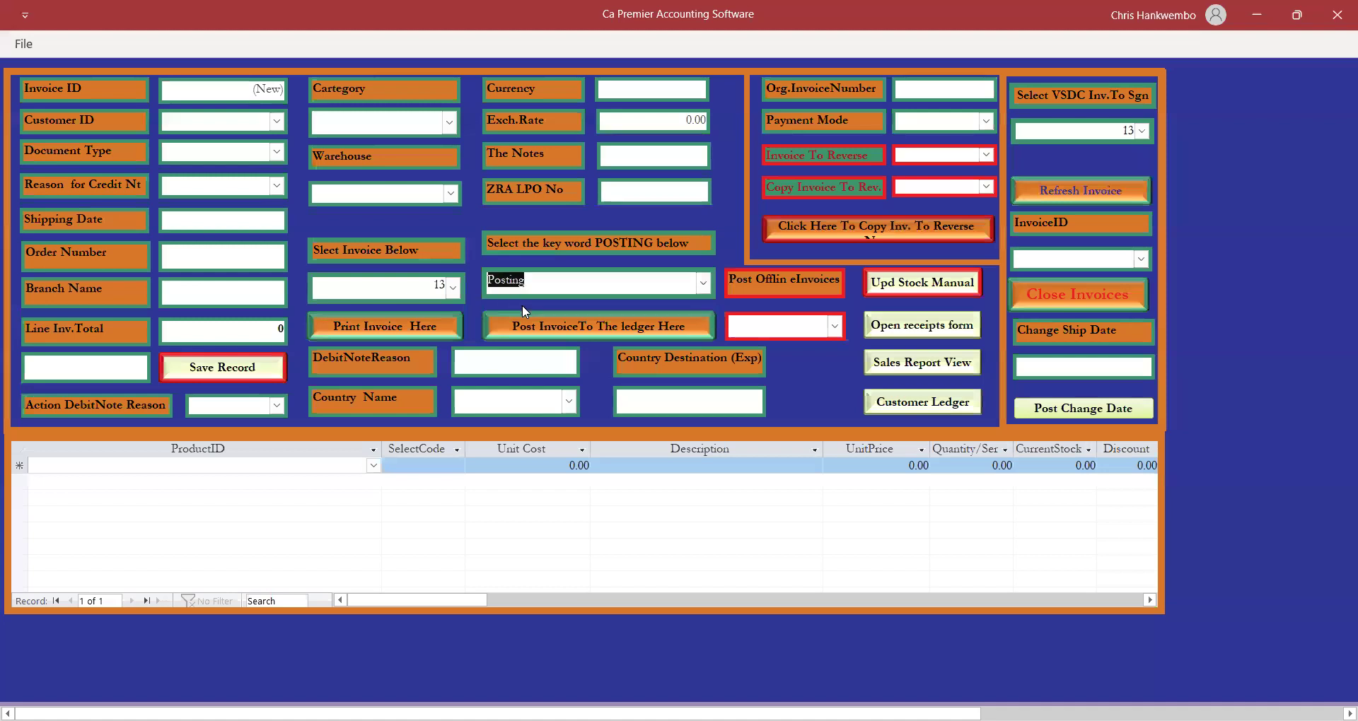
pyautogui.click(650, 322)
pyautogui.click(757, 435)
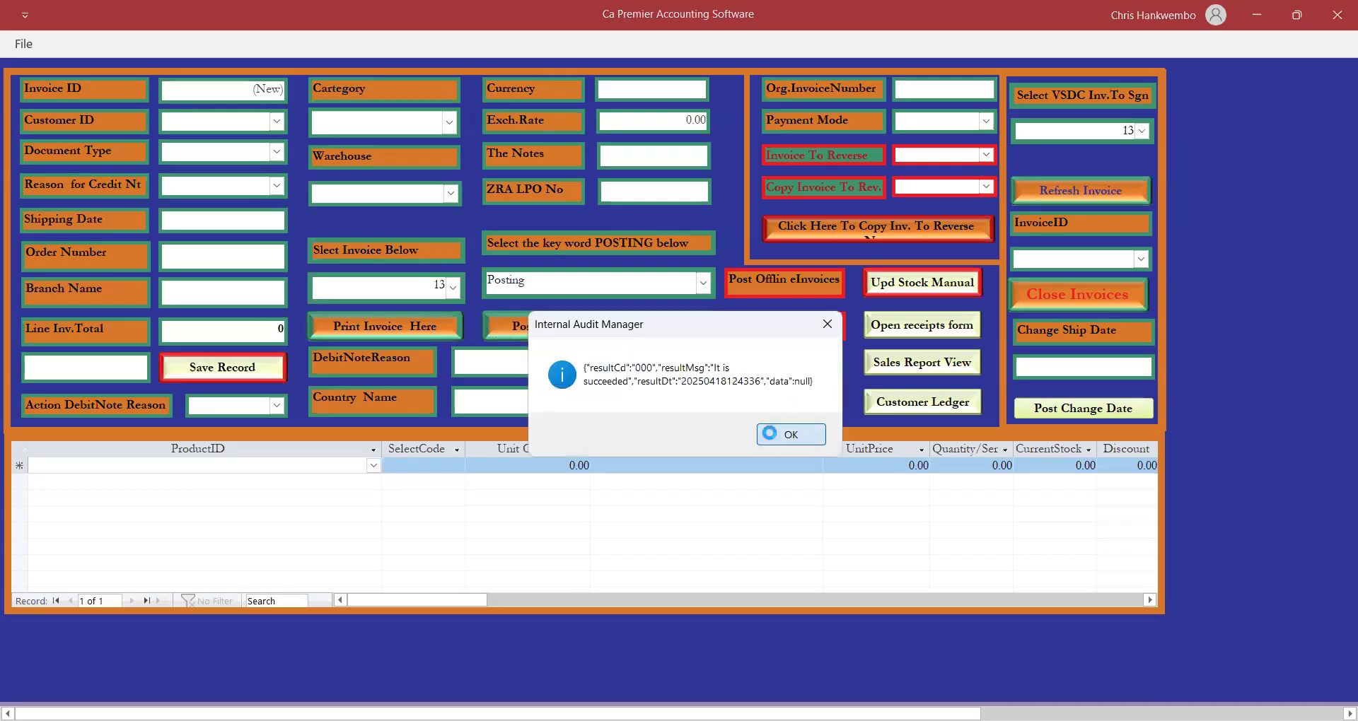
pyautogui.click(771, 435)
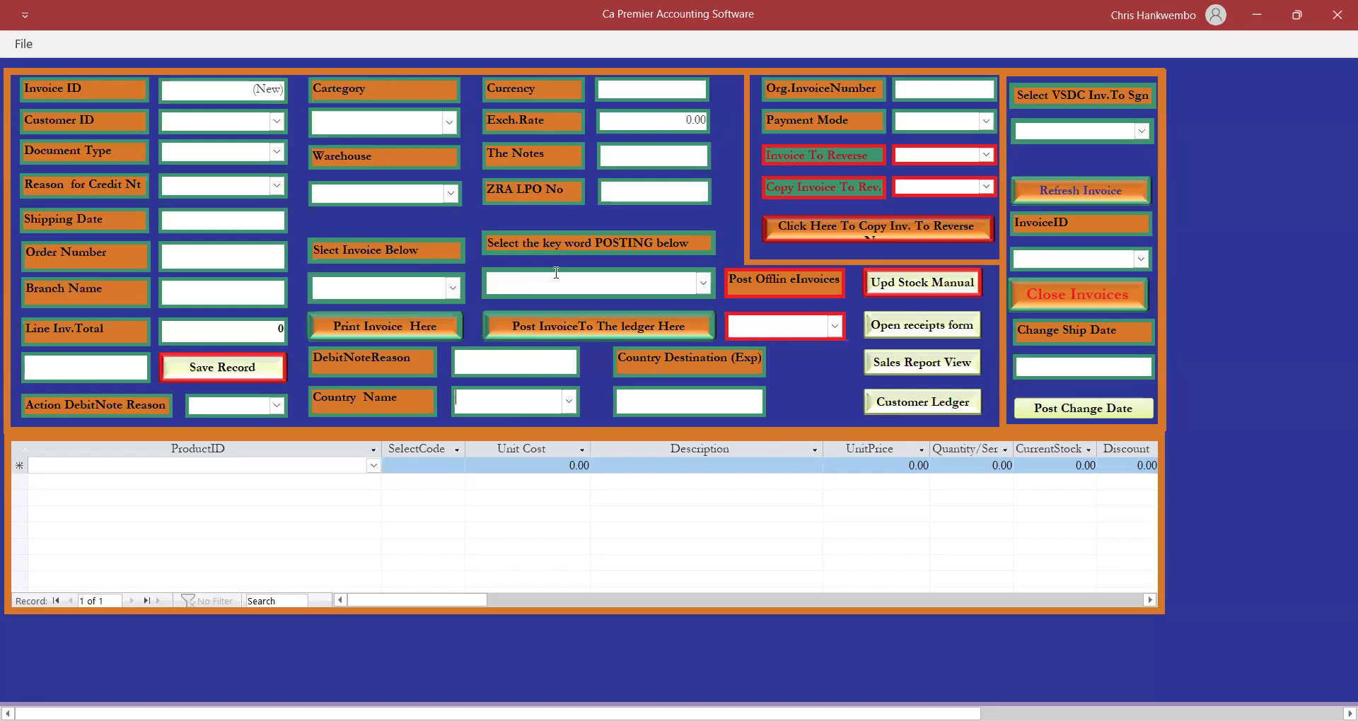
pyautogui.click(1044, 299)
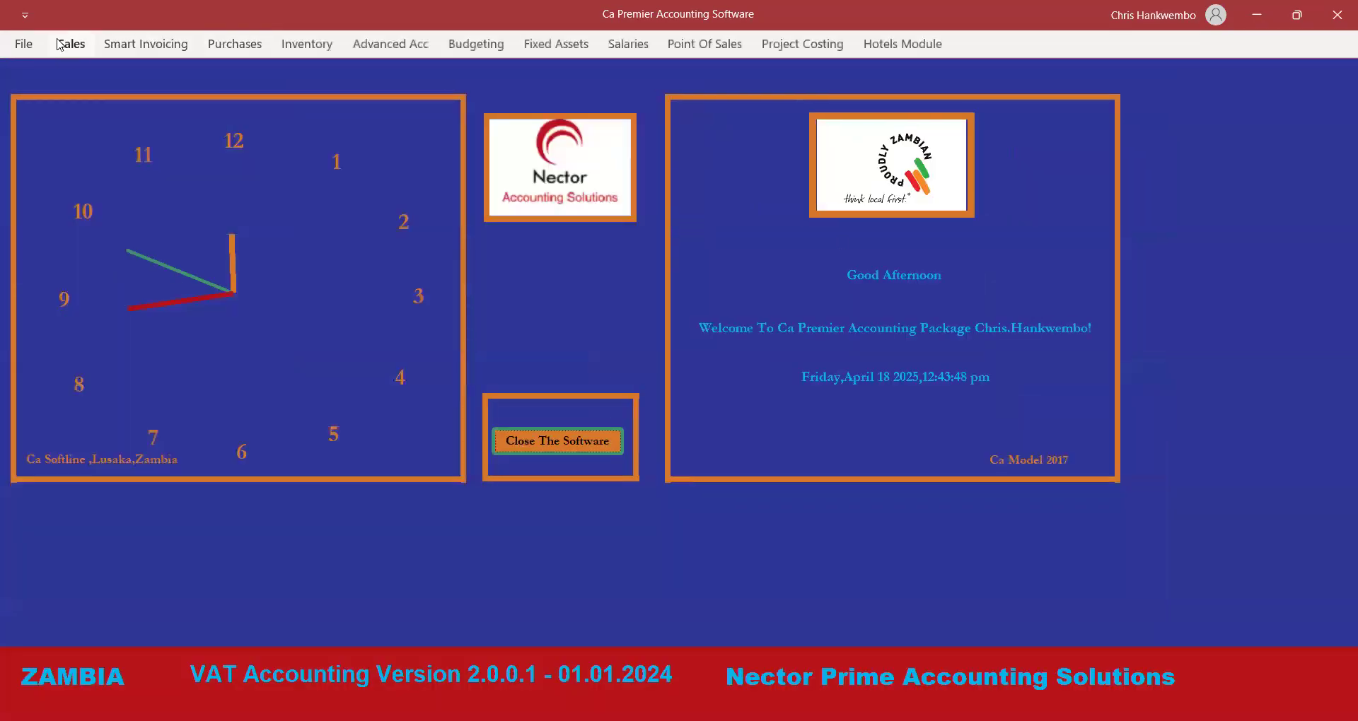
# Open Customer Ledger Printing with start and end dates both 18/04/2025.
pyautogui.click(70, 44)
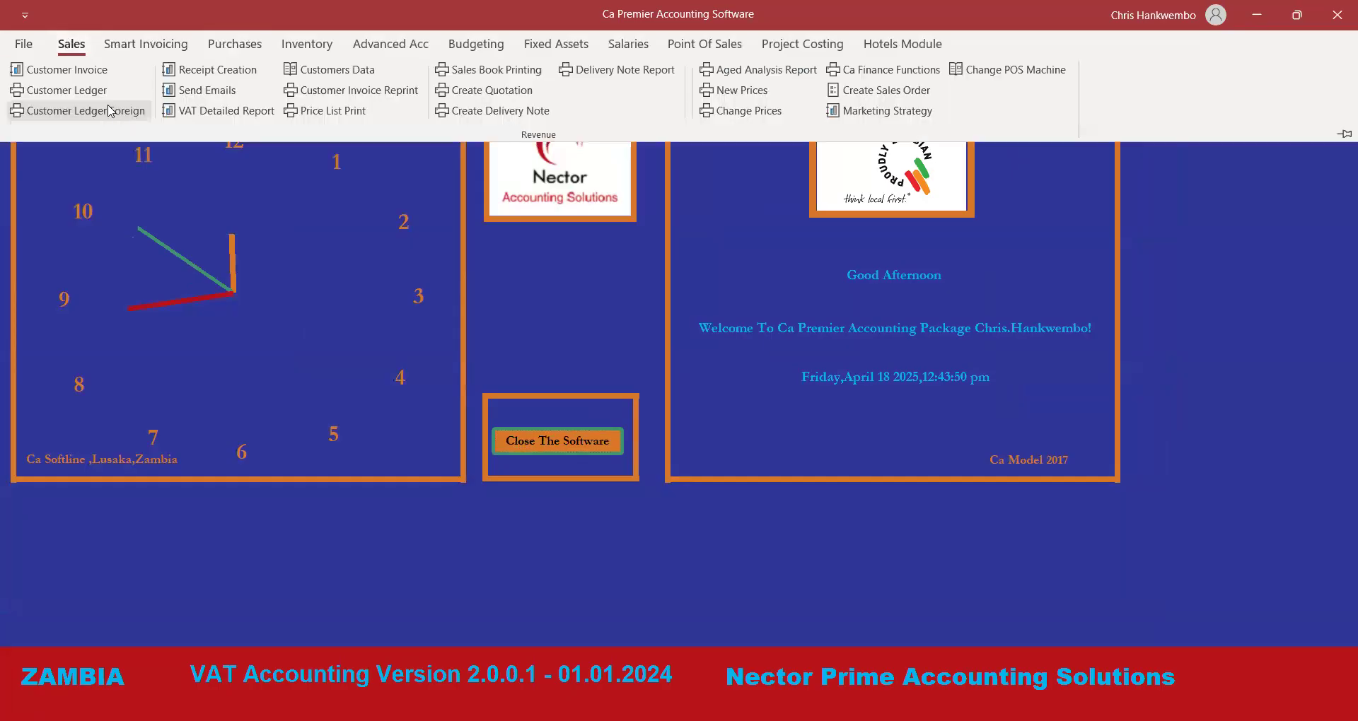
pyautogui.click(69, 91)
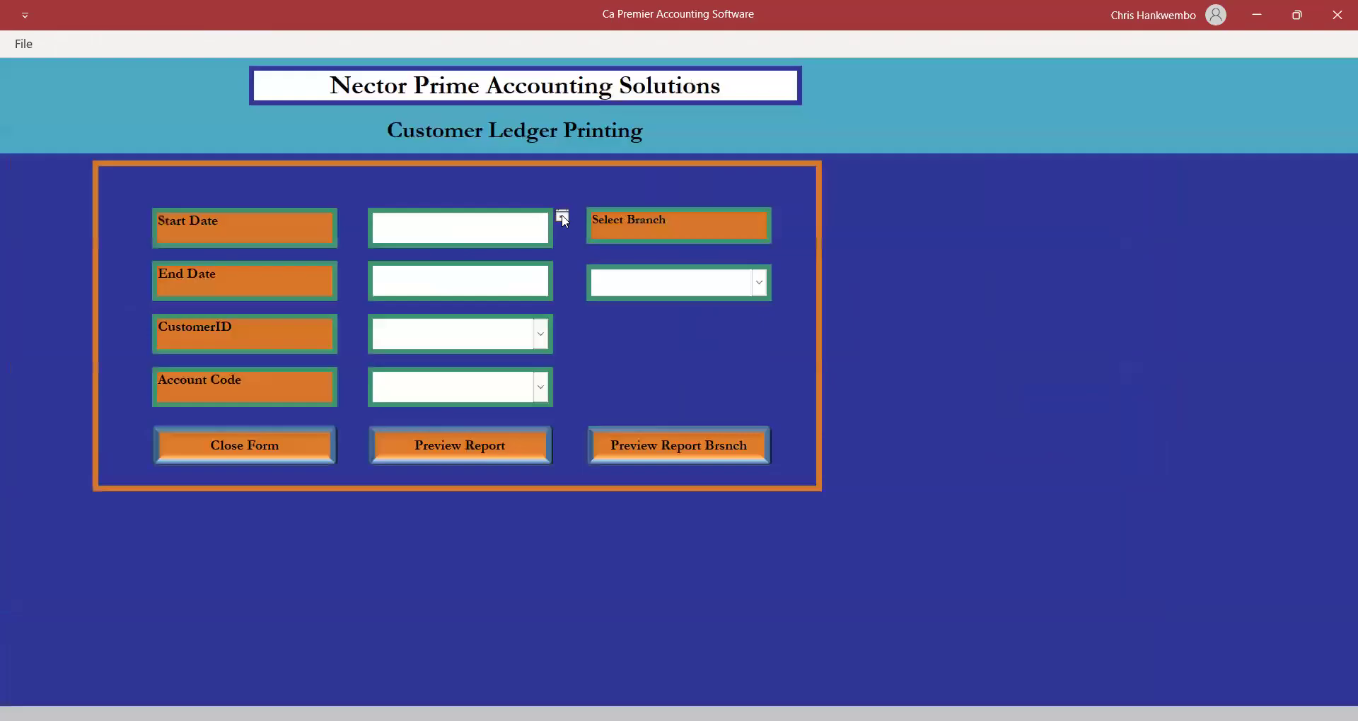
pyautogui.click(563, 216)
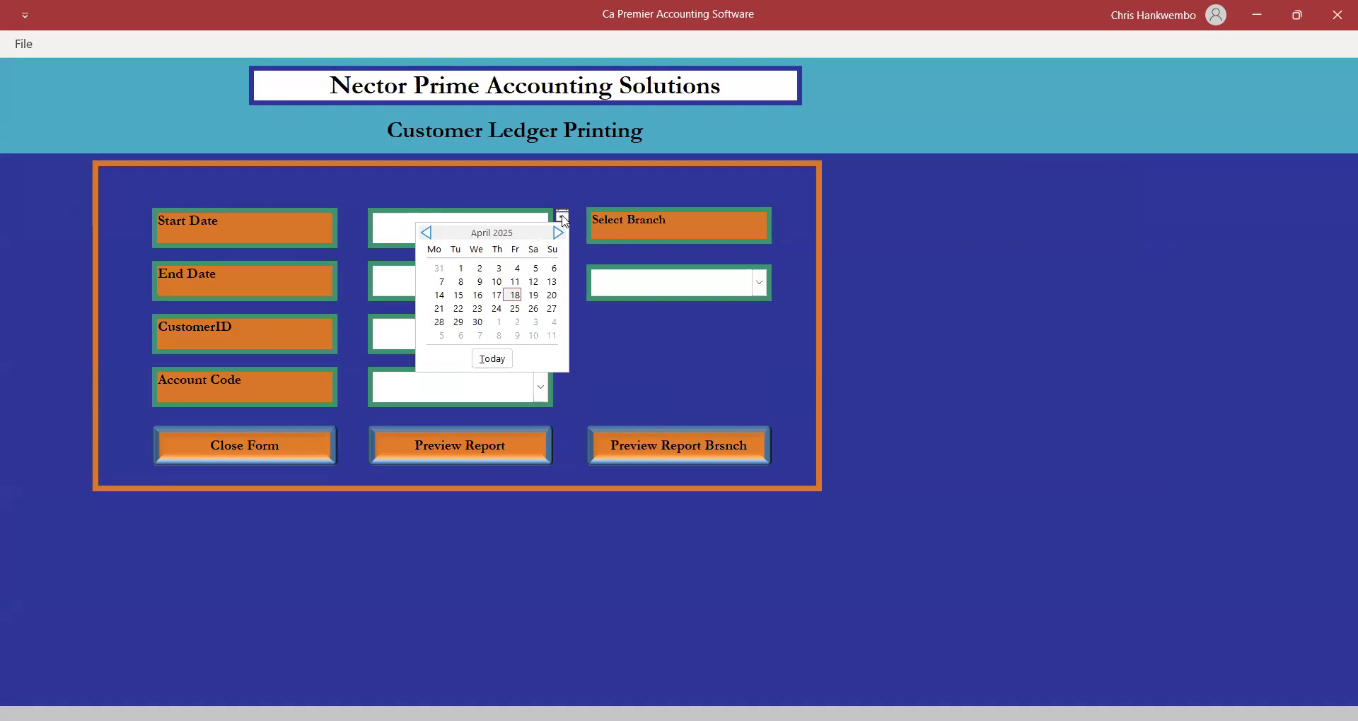
pyautogui.click(514, 297)
pyautogui.click(530, 286)
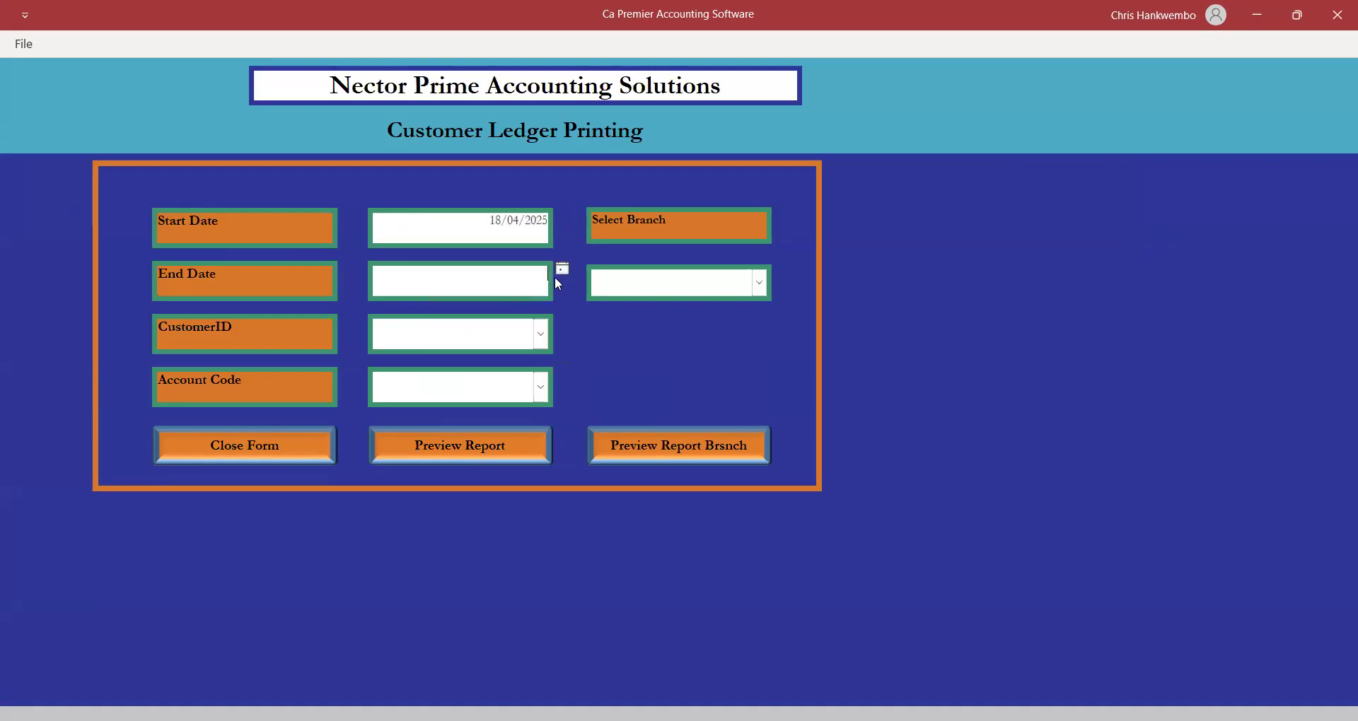
pyautogui.click(560, 273)
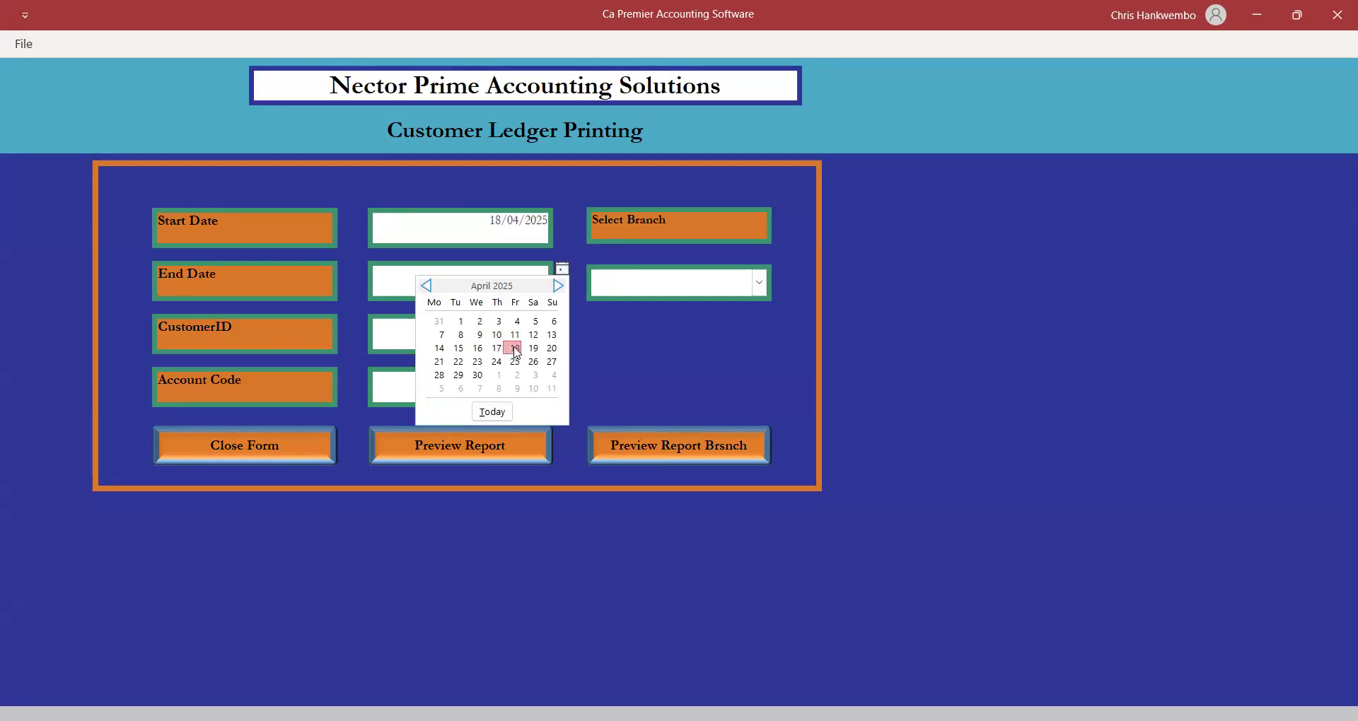
pyautogui.click(514, 348)
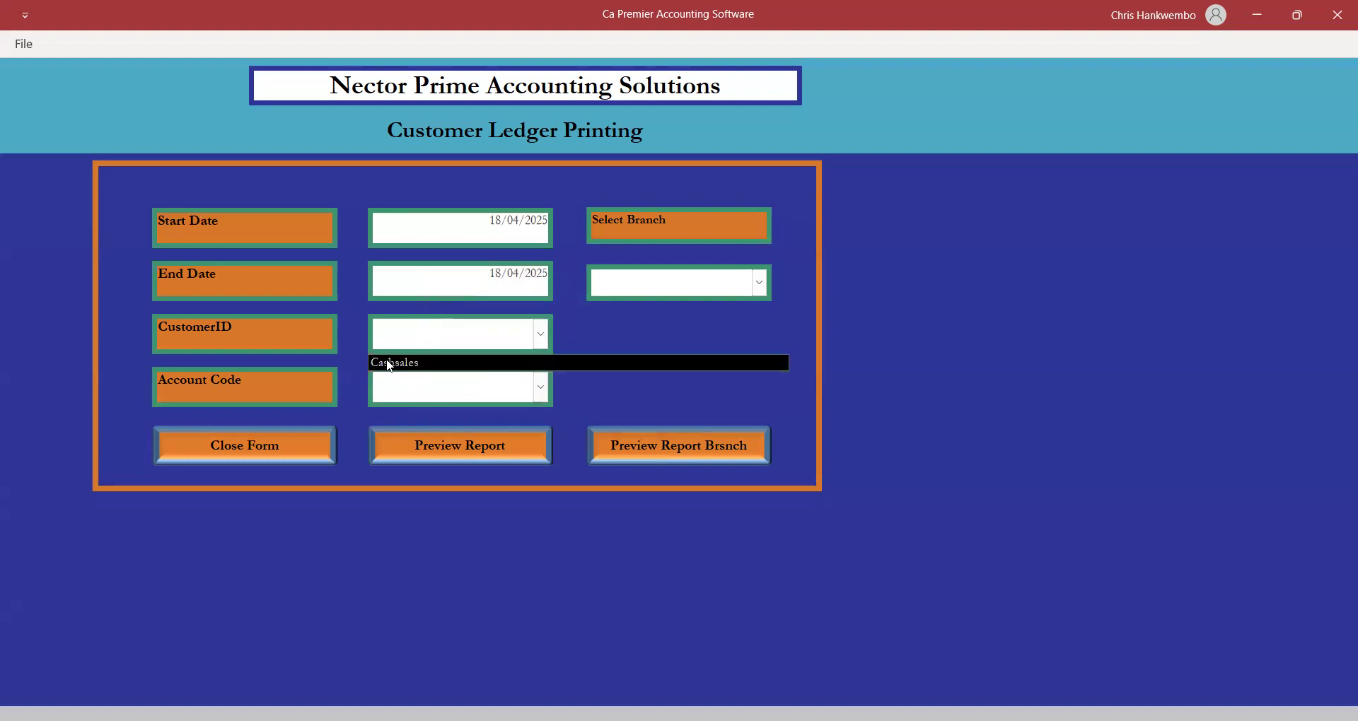
# Choose customer Cashsales and account code Debtors Control.
pyautogui.click(390, 363)
pyautogui.click(540, 388)
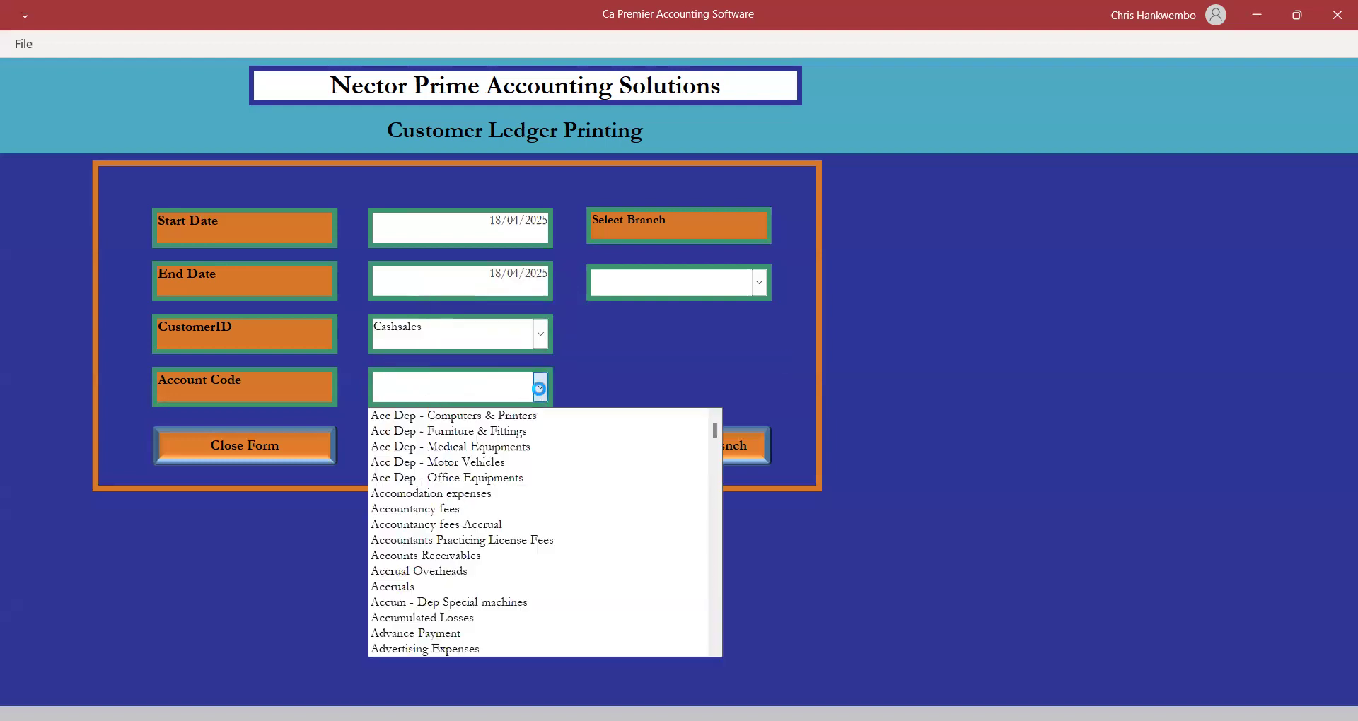
pyautogui.write('de4=')
pyautogui.press('BackSpace')
pyautogui.press('BackSpace')
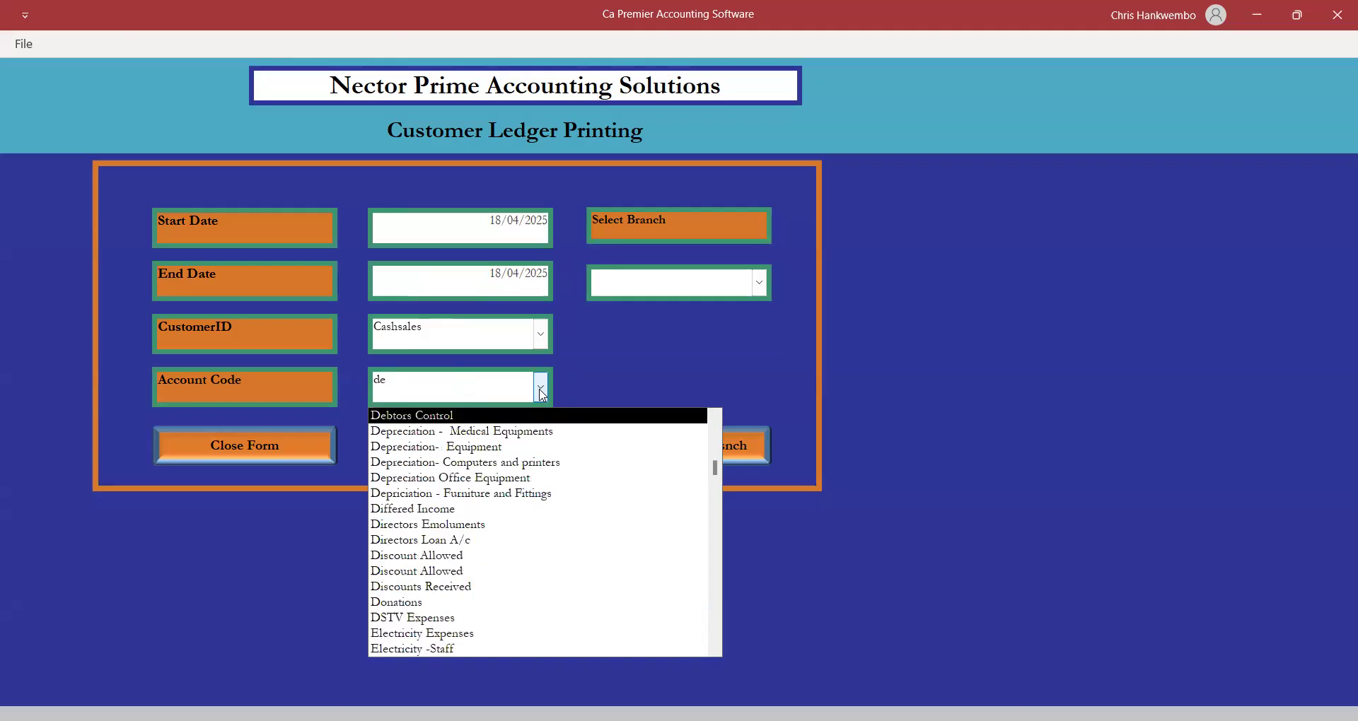
pyautogui.click(411, 418)
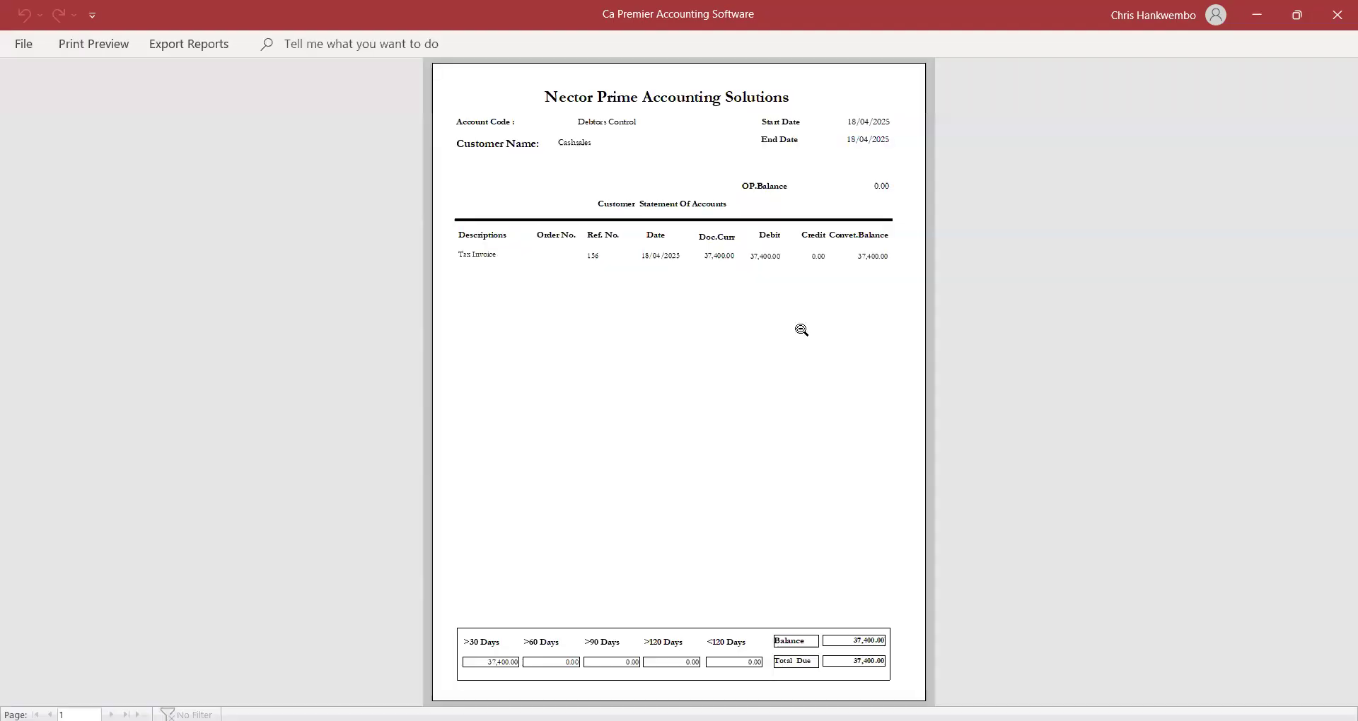
# Preview the Cashsales statement showing the 37,400.00 tax invoice debit, then close the preview and form.
pyautogui.click(801, 329)
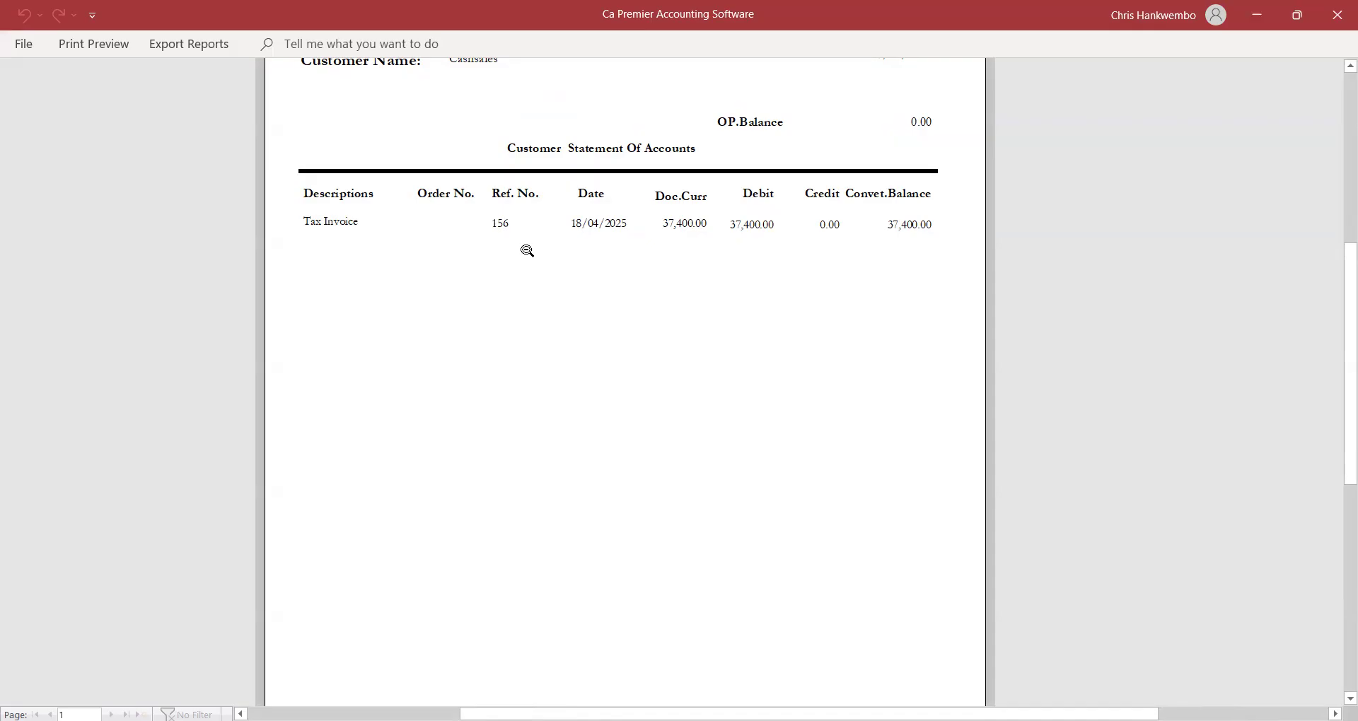
pyautogui.moveTo(1347, 380); pyautogui.dragTo(1291, 327)
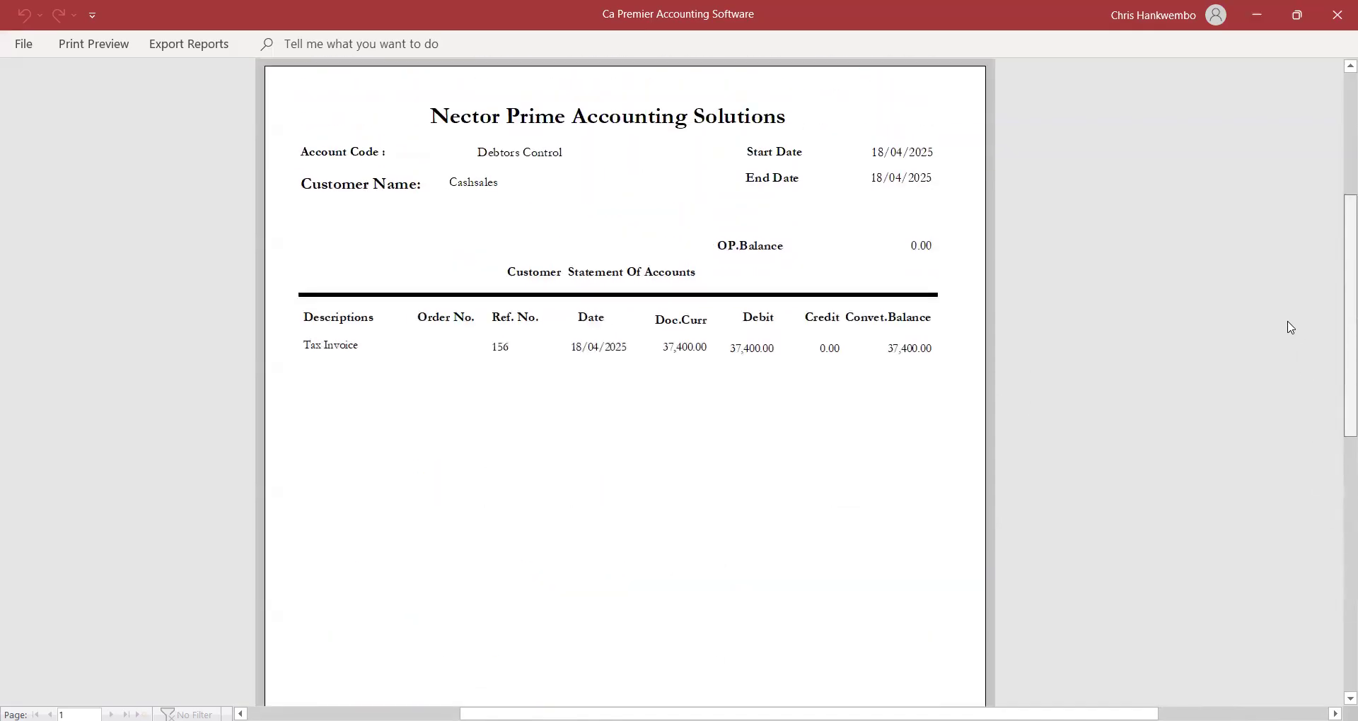
pyautogui.click(112, 43)
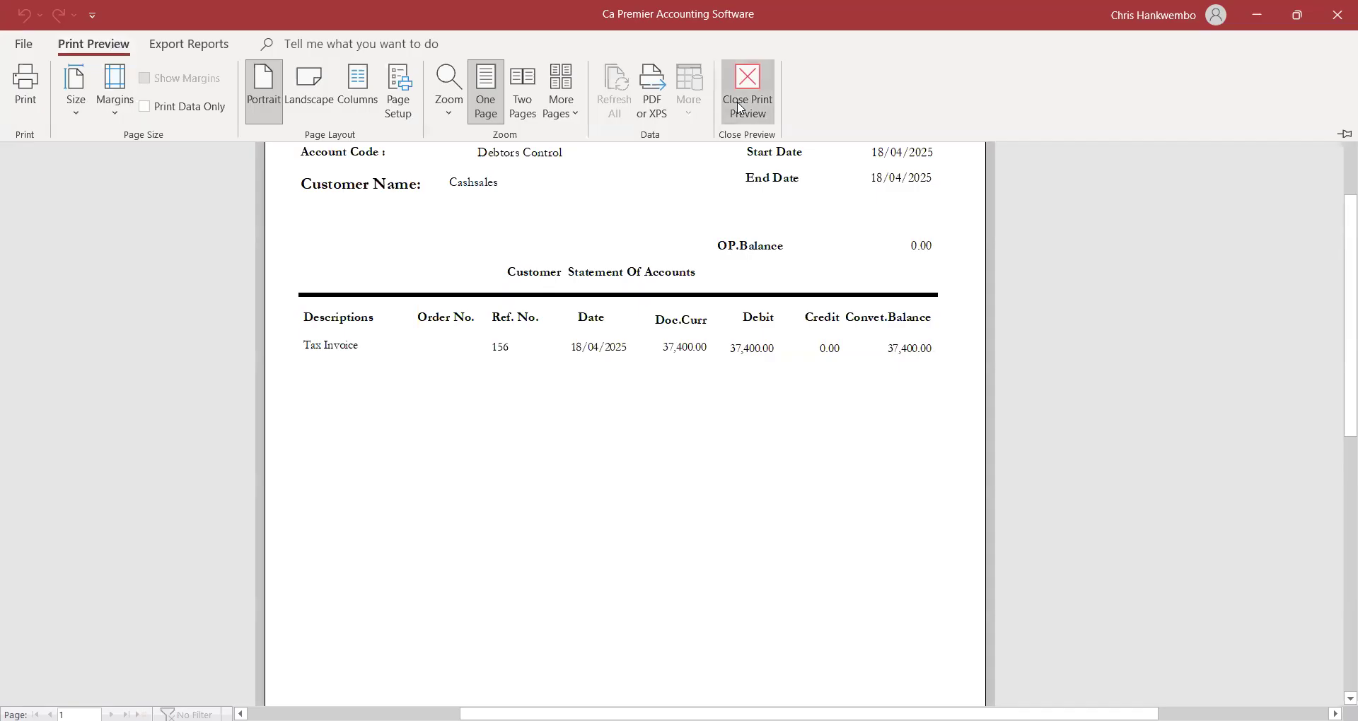
pyautogui.click(740, 107)
pyautogui.click(225, 450)
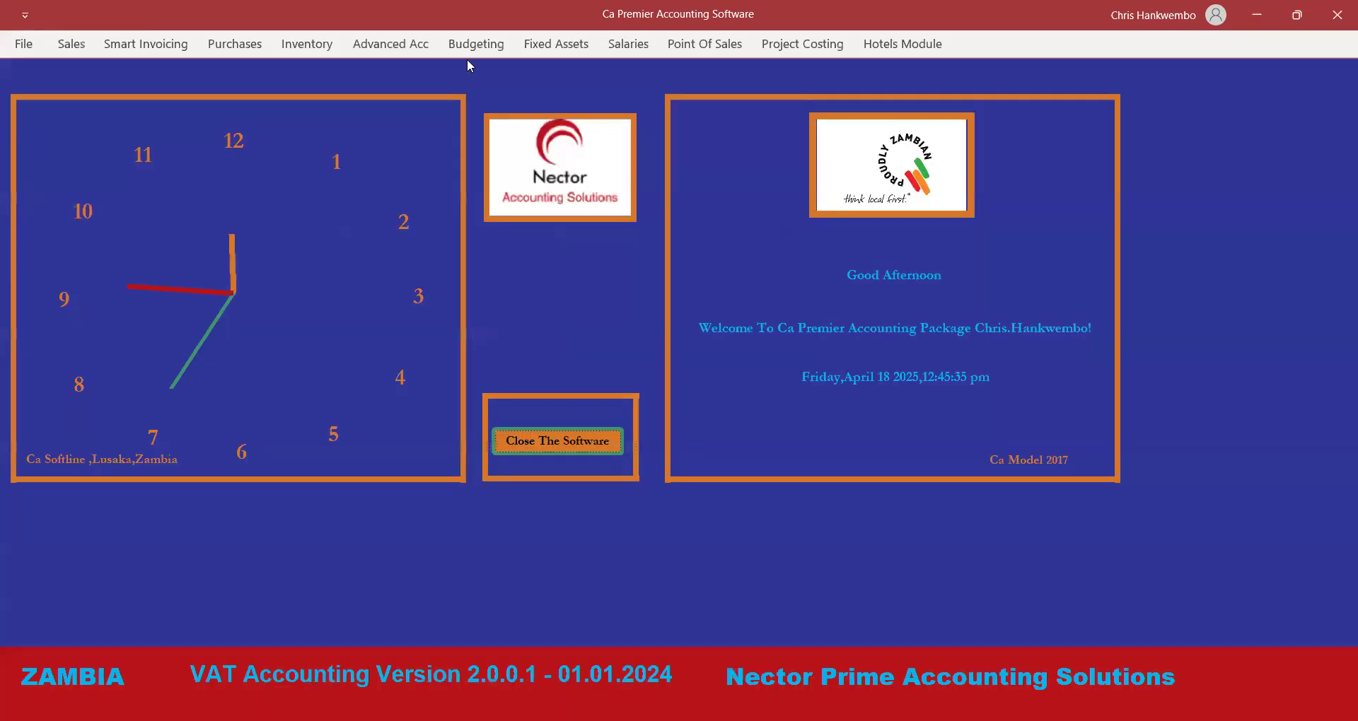
# Preview the Trial Balance Monthly for 18/04/2025, showing Debtors Control at 37,400.00, and zoom in.
pyautogui.click(368, 48)
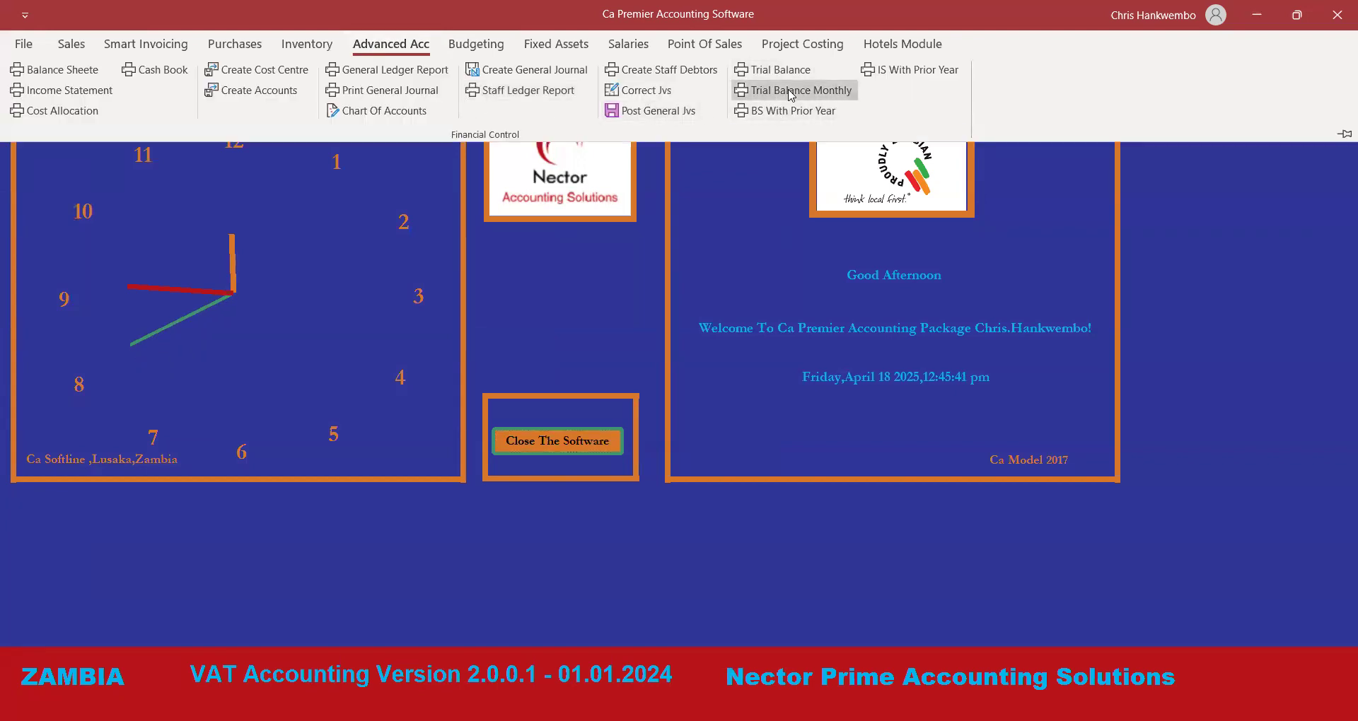
pyautogui.click(791, 96)
pyautogui.click(658, 232)
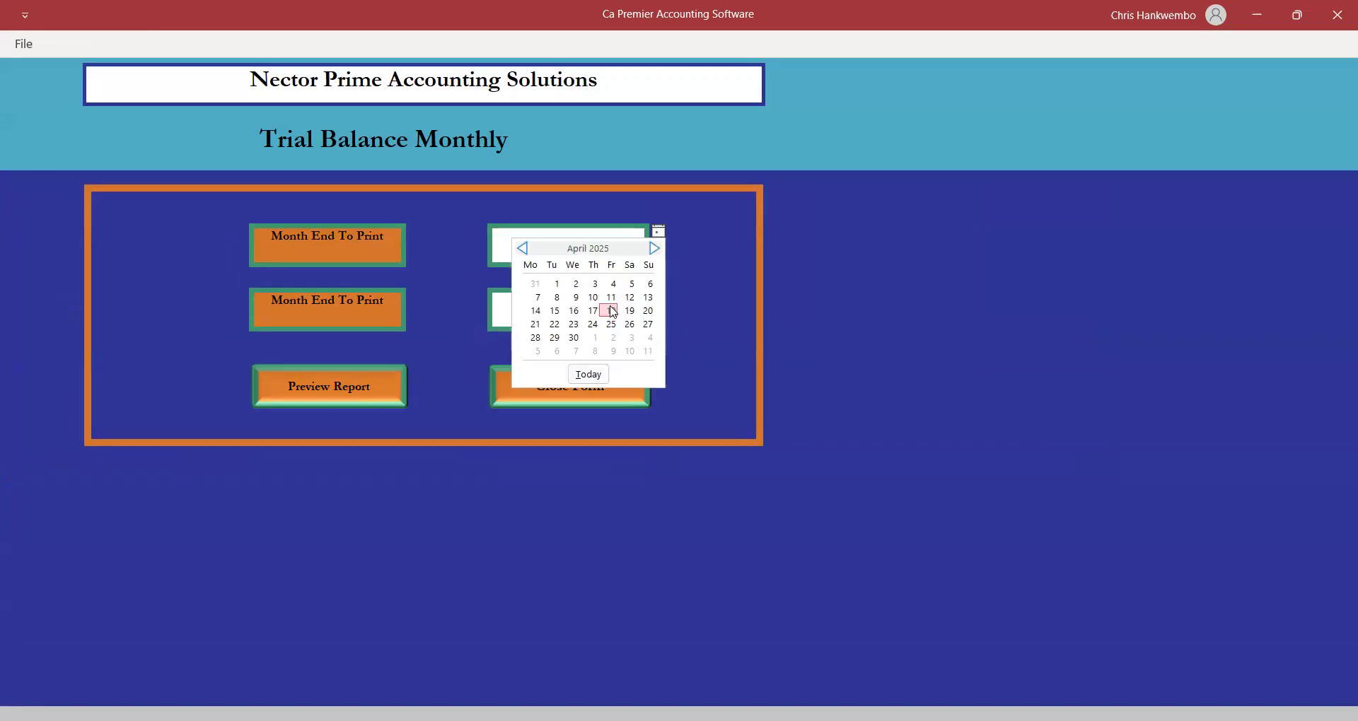
pyautogui.click(611, 312)
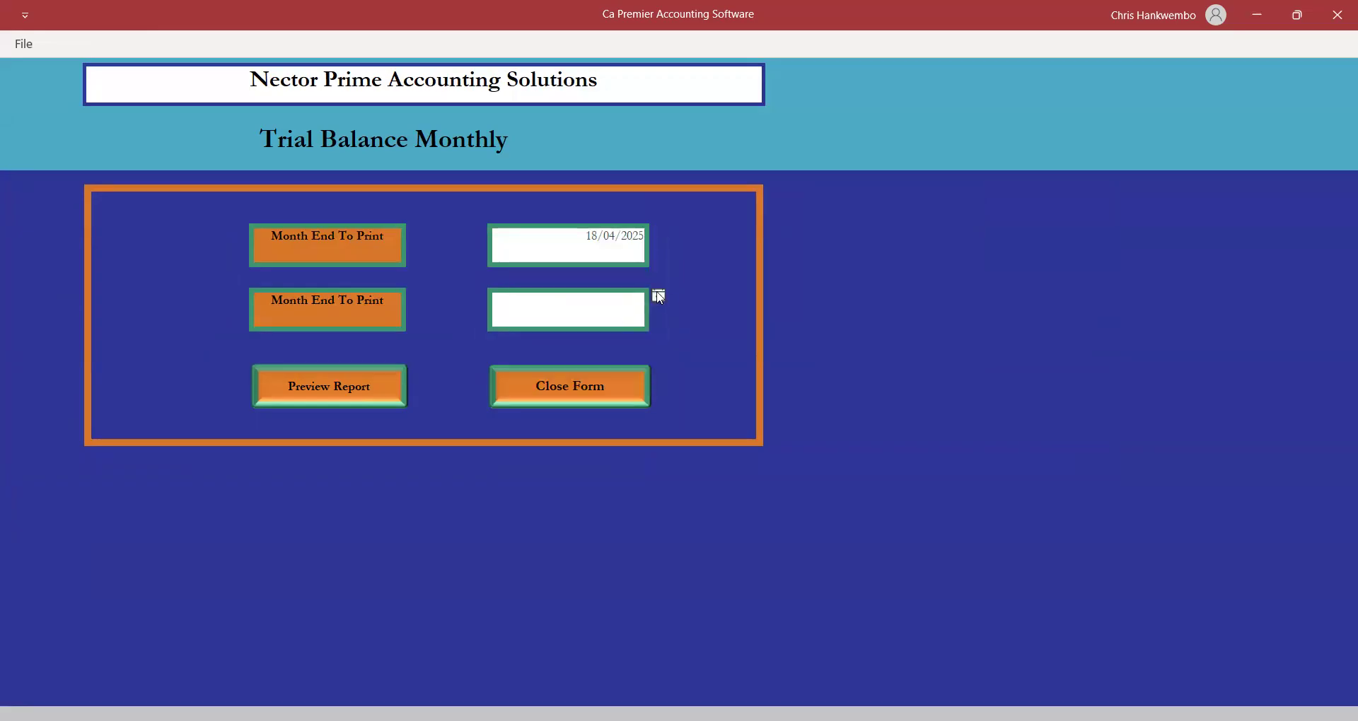
pyautogui.click(659, 298)
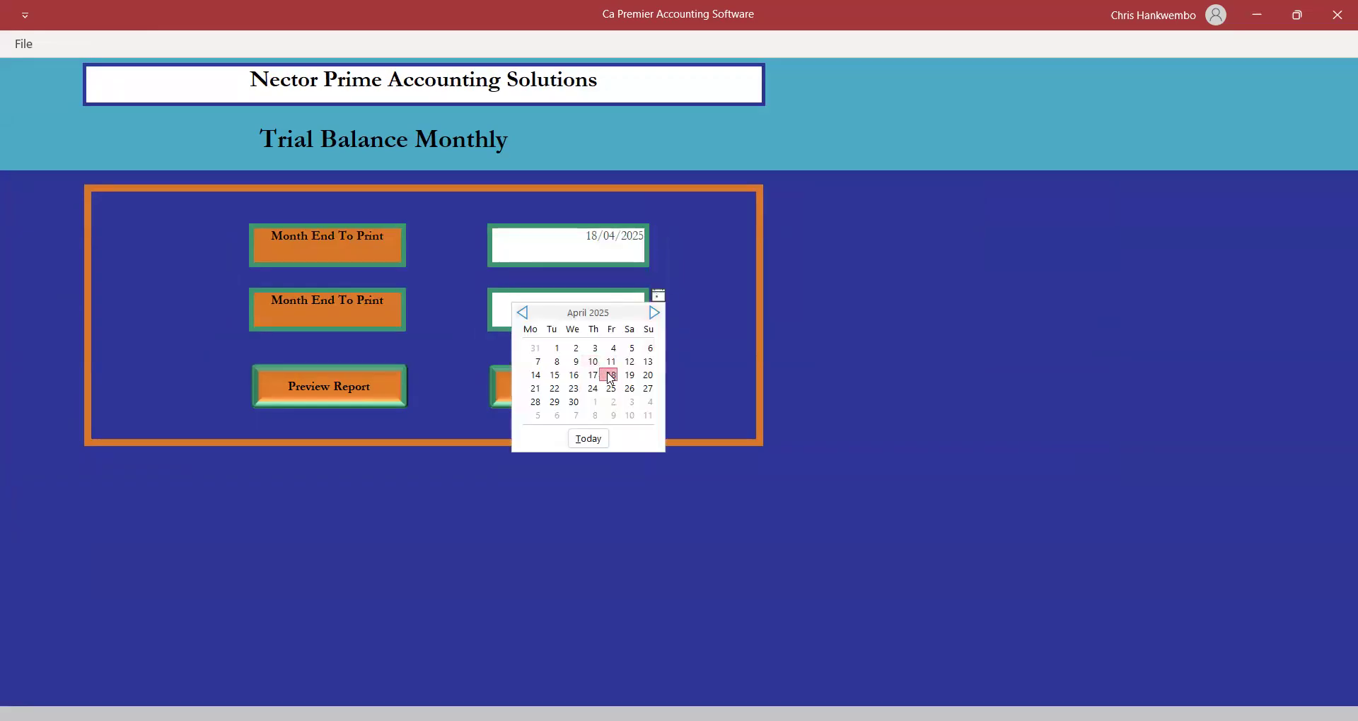
pyautogui.click(610, 376)
pyautogui.click(322, 385)
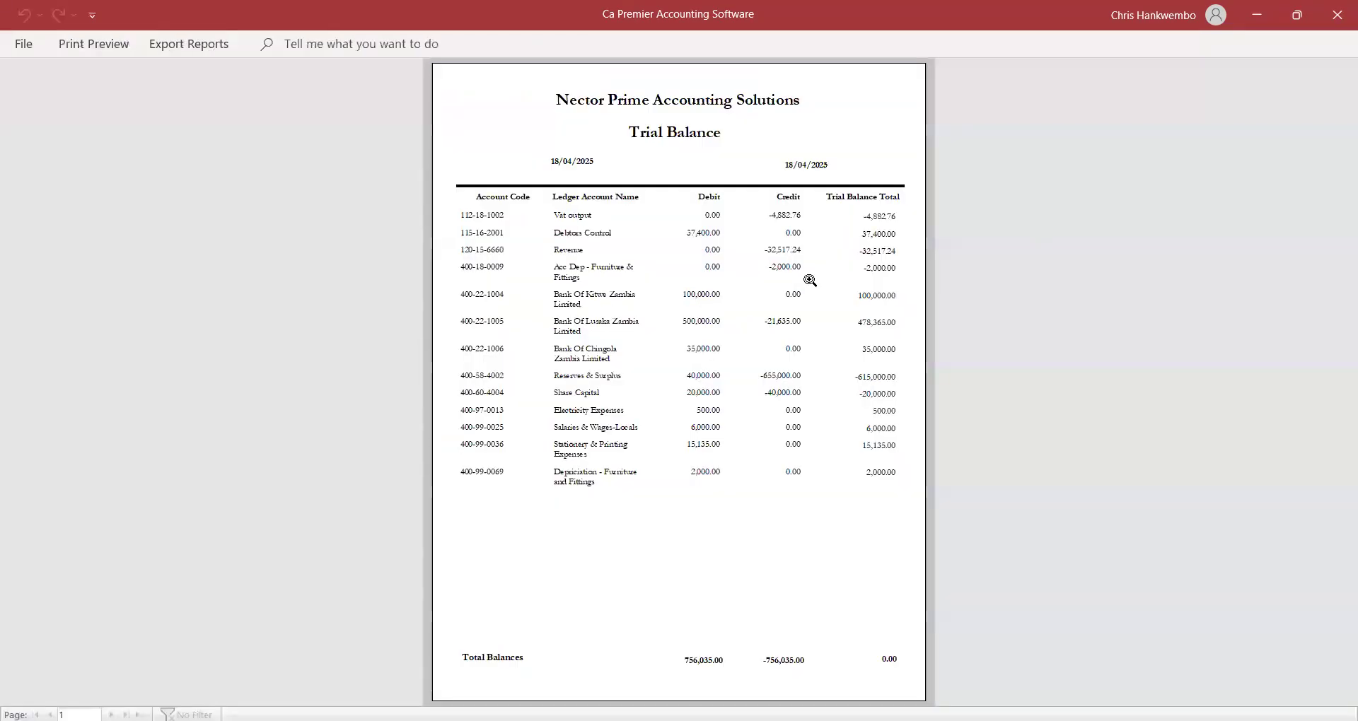
pyautogui.click(810, 280)
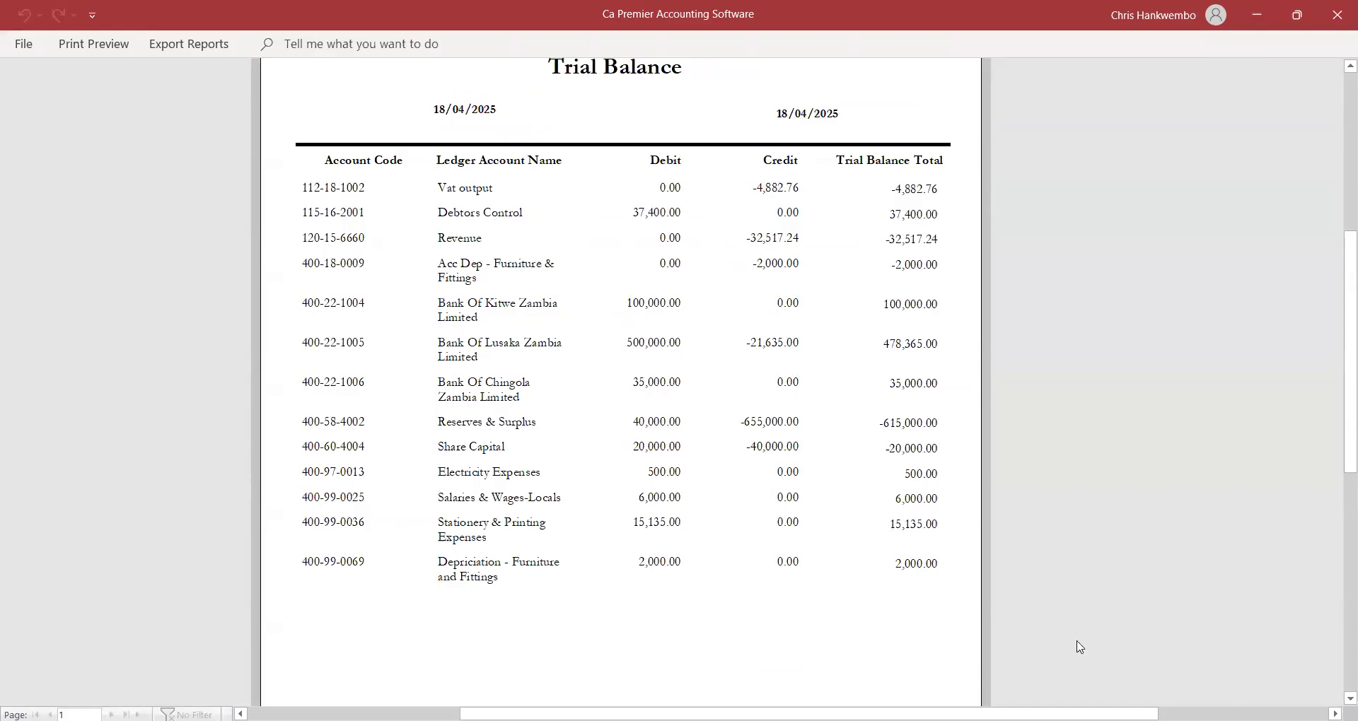
# Scroll to the trial balance totals of 756,035.00 on each side, then close the preview.
pyautogui.scroll(-5, 1078, 645)
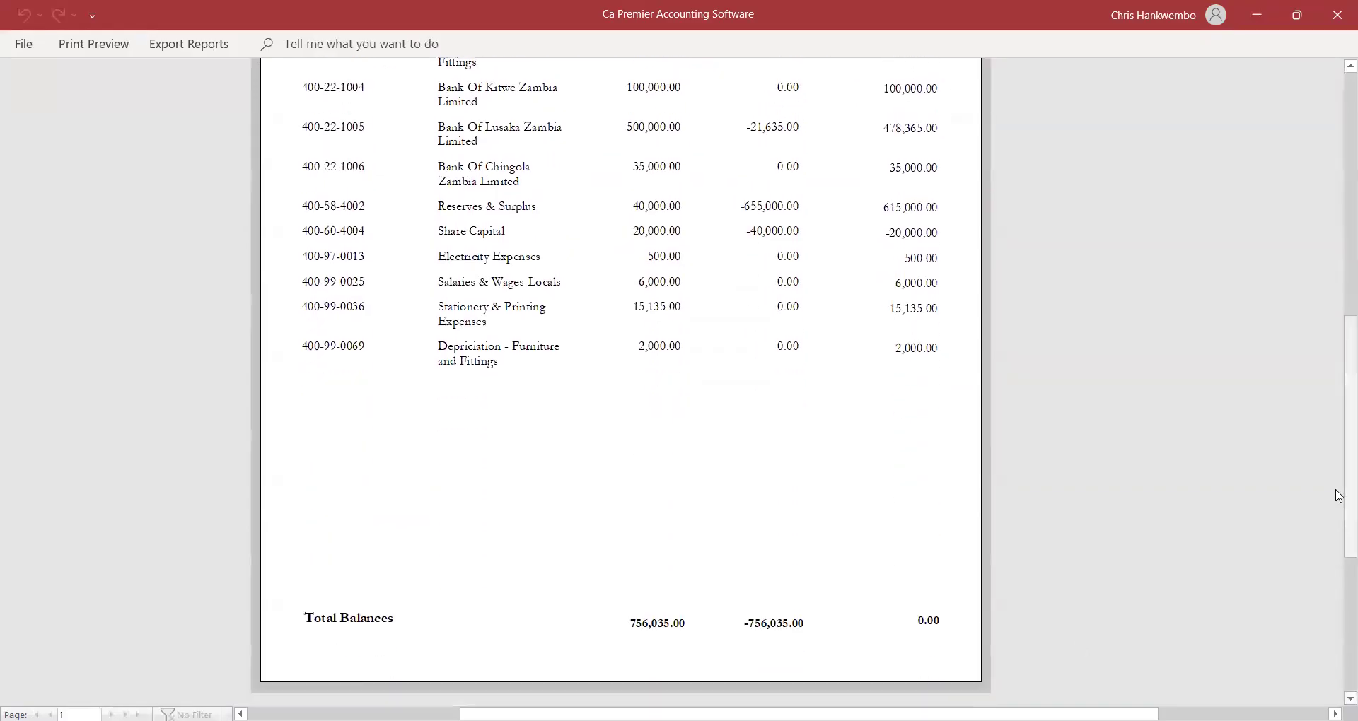
pyautogui.moveTo(1339, 496); pyautogui.dragTo(1336, 424)
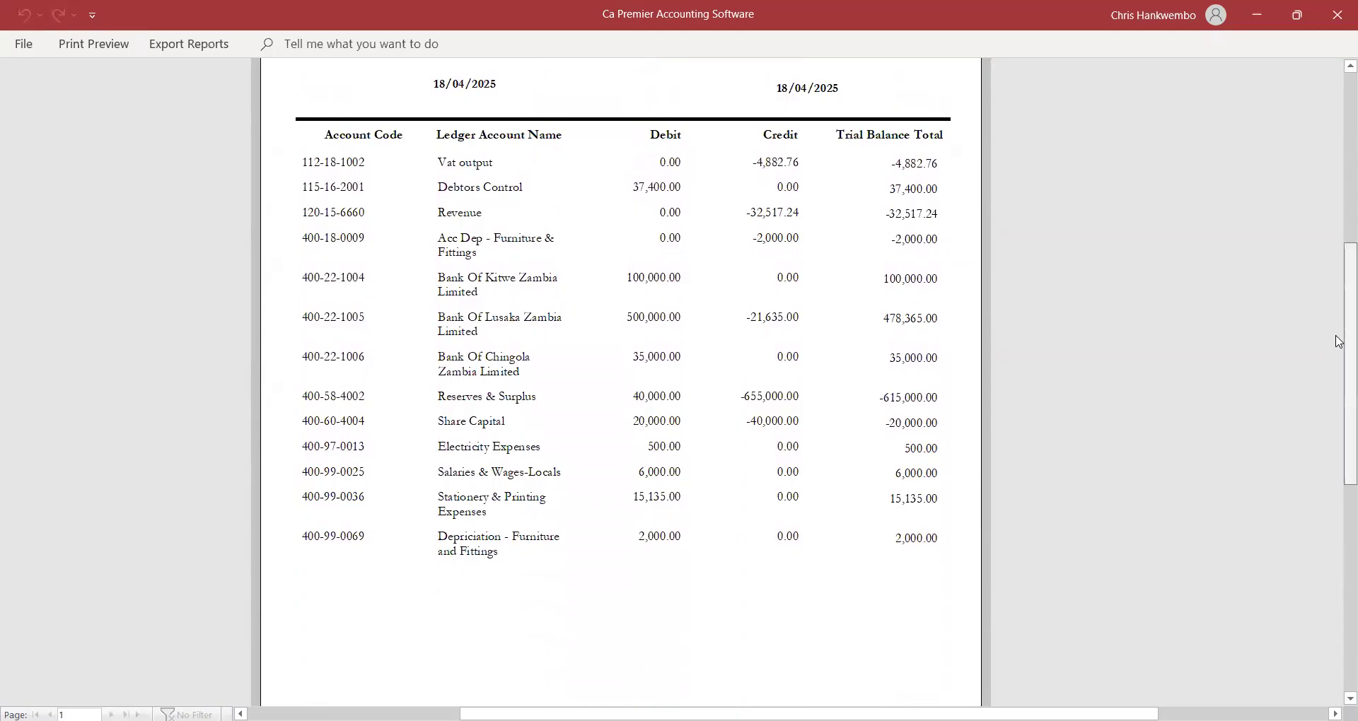
pyautogui.scroll(-3, 1338, 342)
pyautogui.scroll(5, 1336, 339)
pyautogui.scroll(-3, 1309, 258)
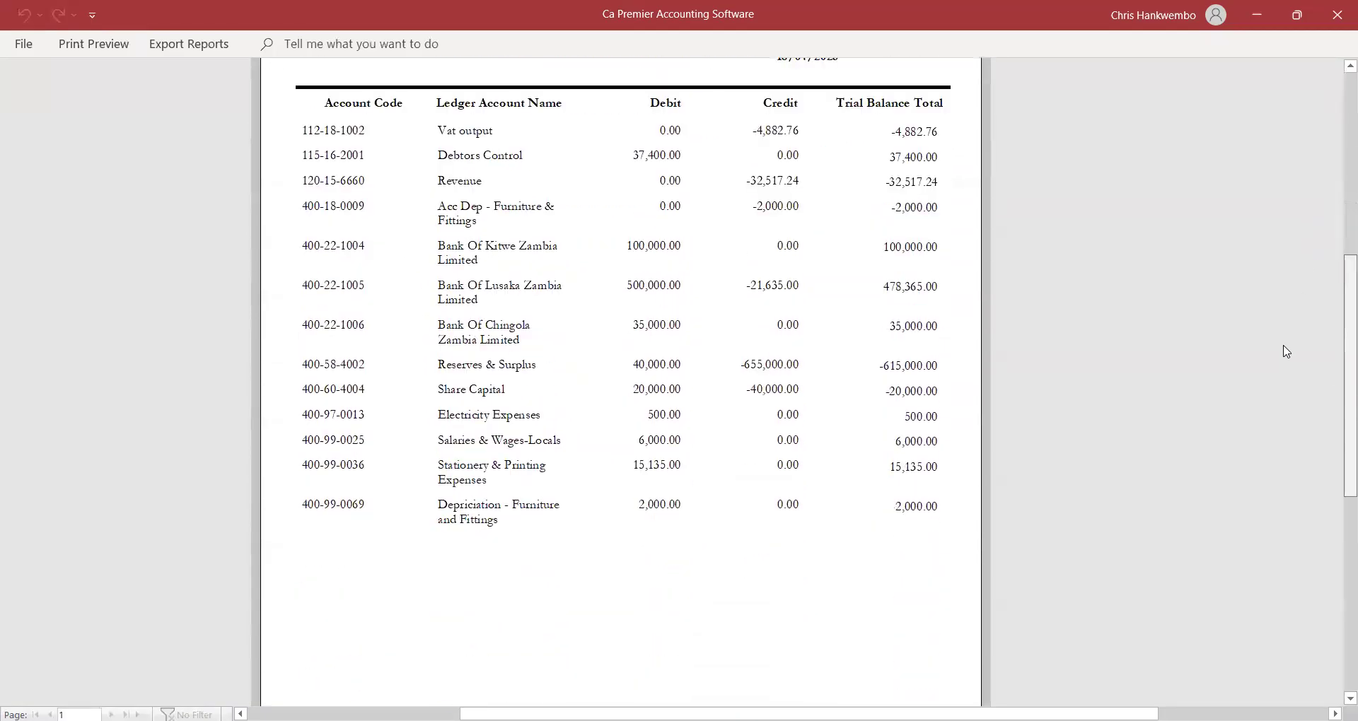
pyautogui.click(110, 47)
pyautogui.click(751, 103)
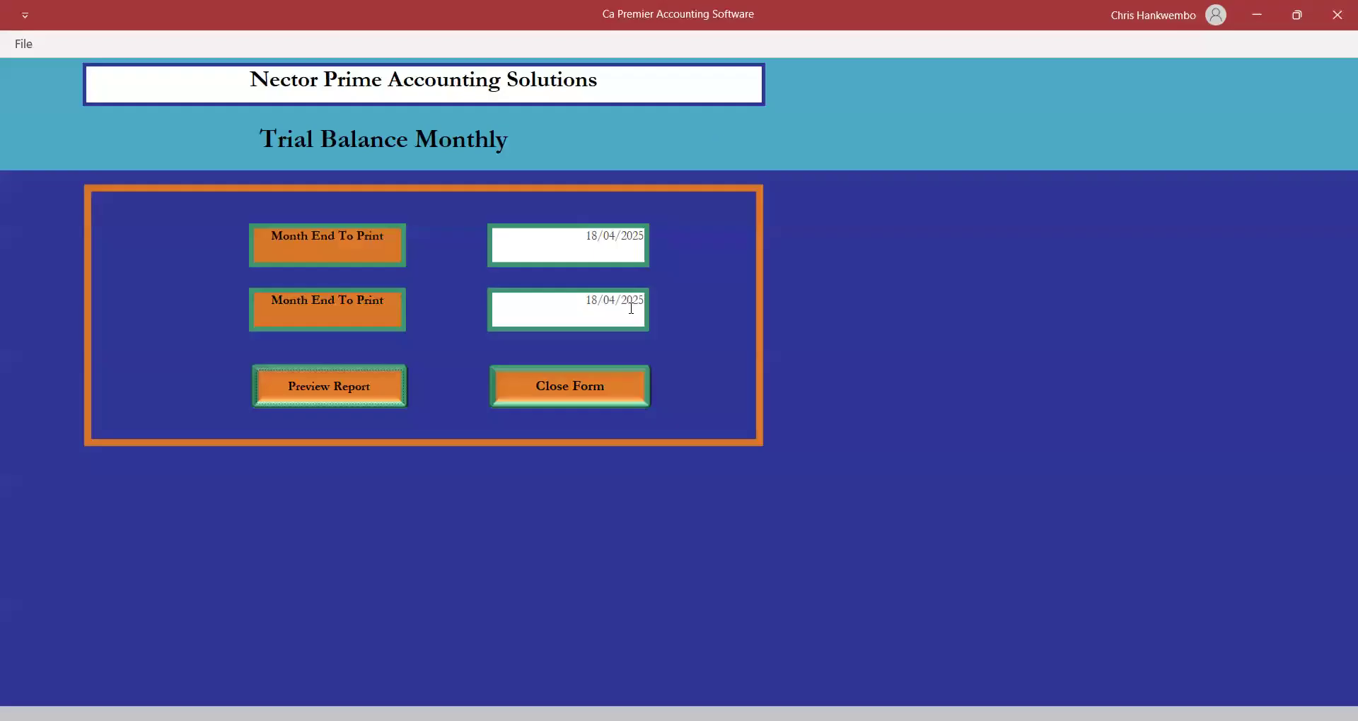
# Re-preview and zoom into the monthly trial balance, then close the preview and the form.
pyautogui.click(341, 384)
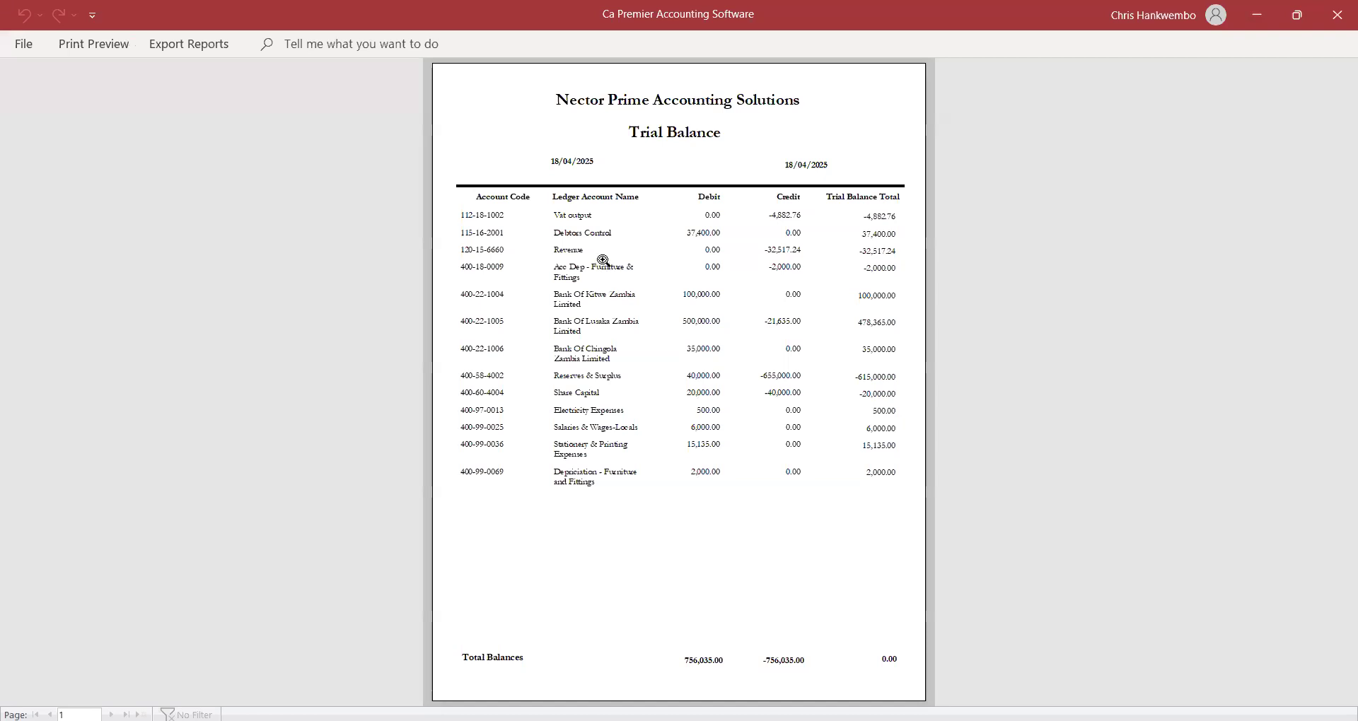
pyautogui.click(680, 271)
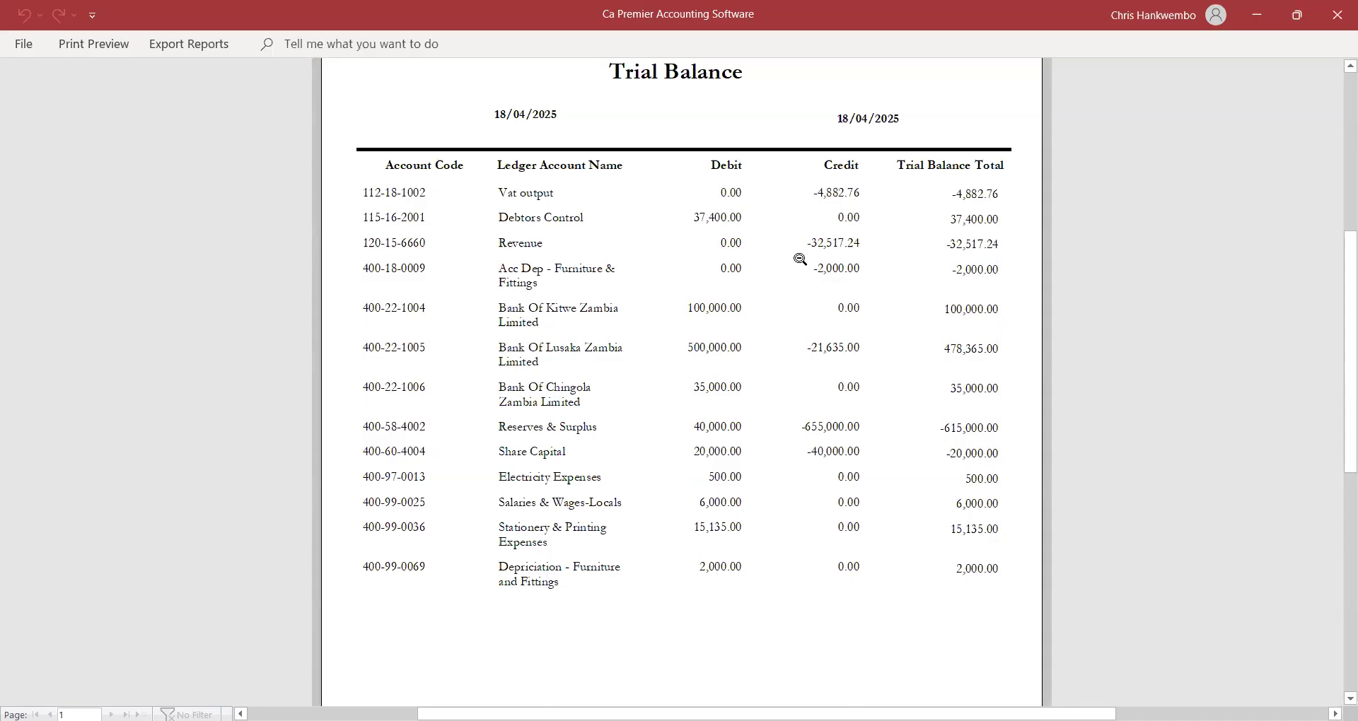
pyautogui.click(105, 46)
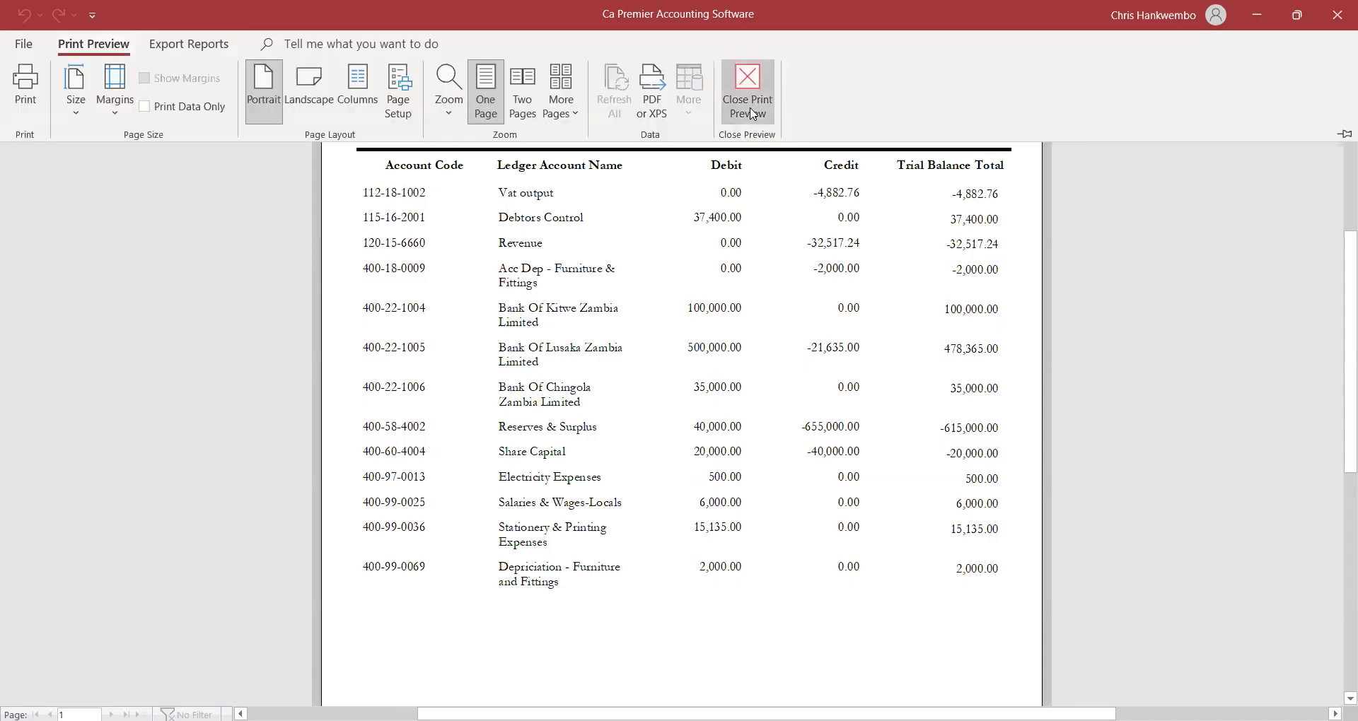
pyautogui.click(750, 109)
pyautogui.click(543, 398)
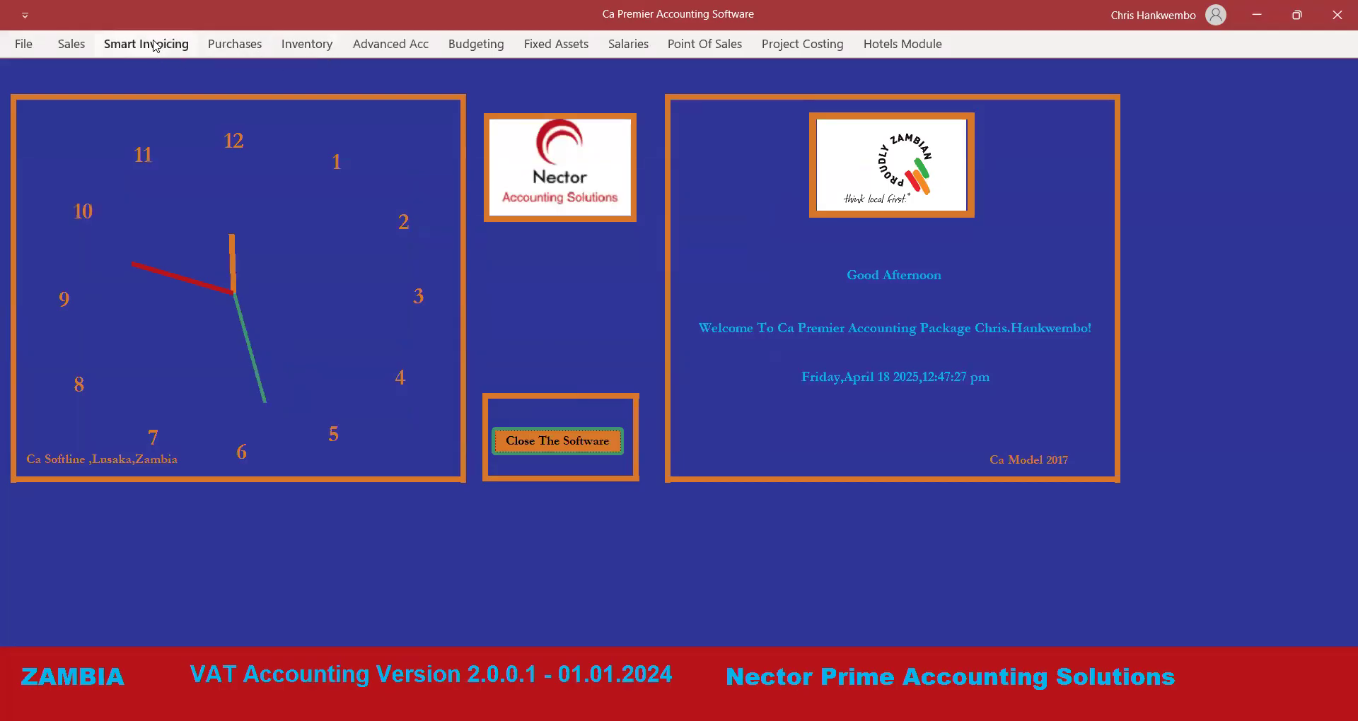
# Start a new general journal dated 18 April 2025.
pyautogui.click(378, 44)
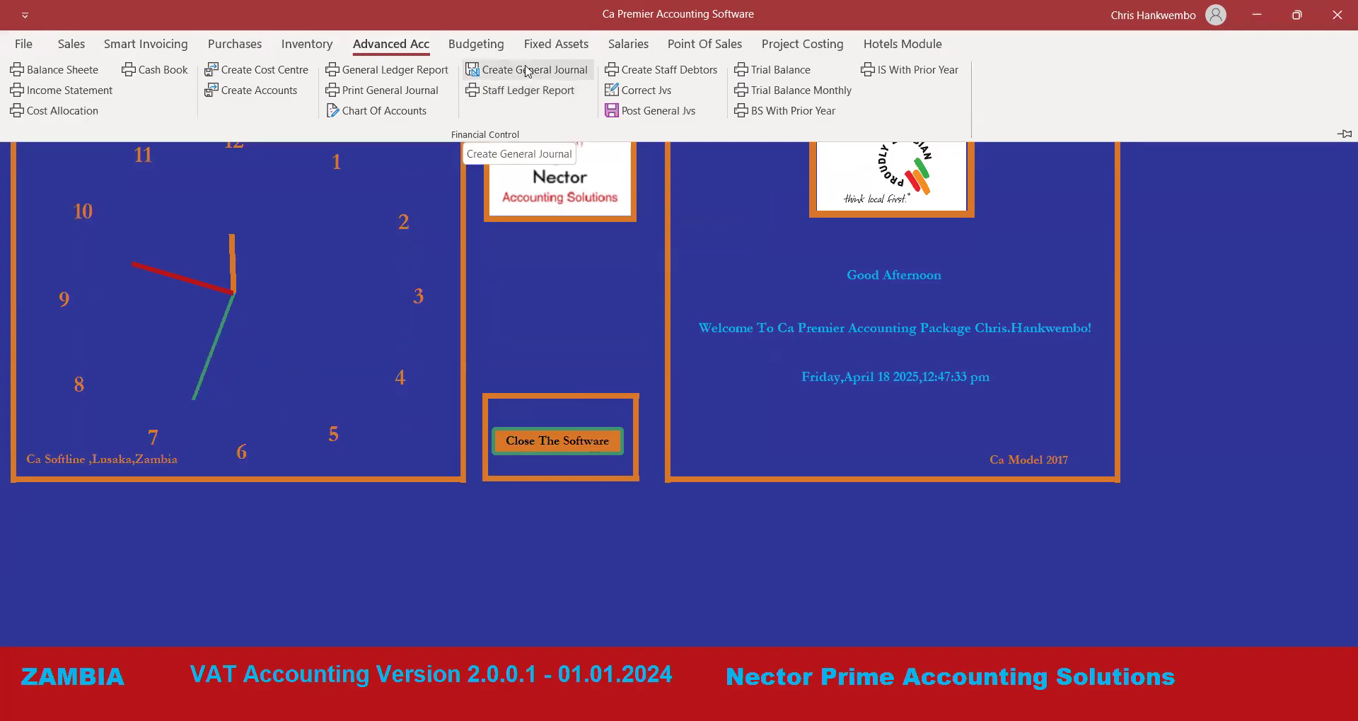
pyautogui.click(527, 70)
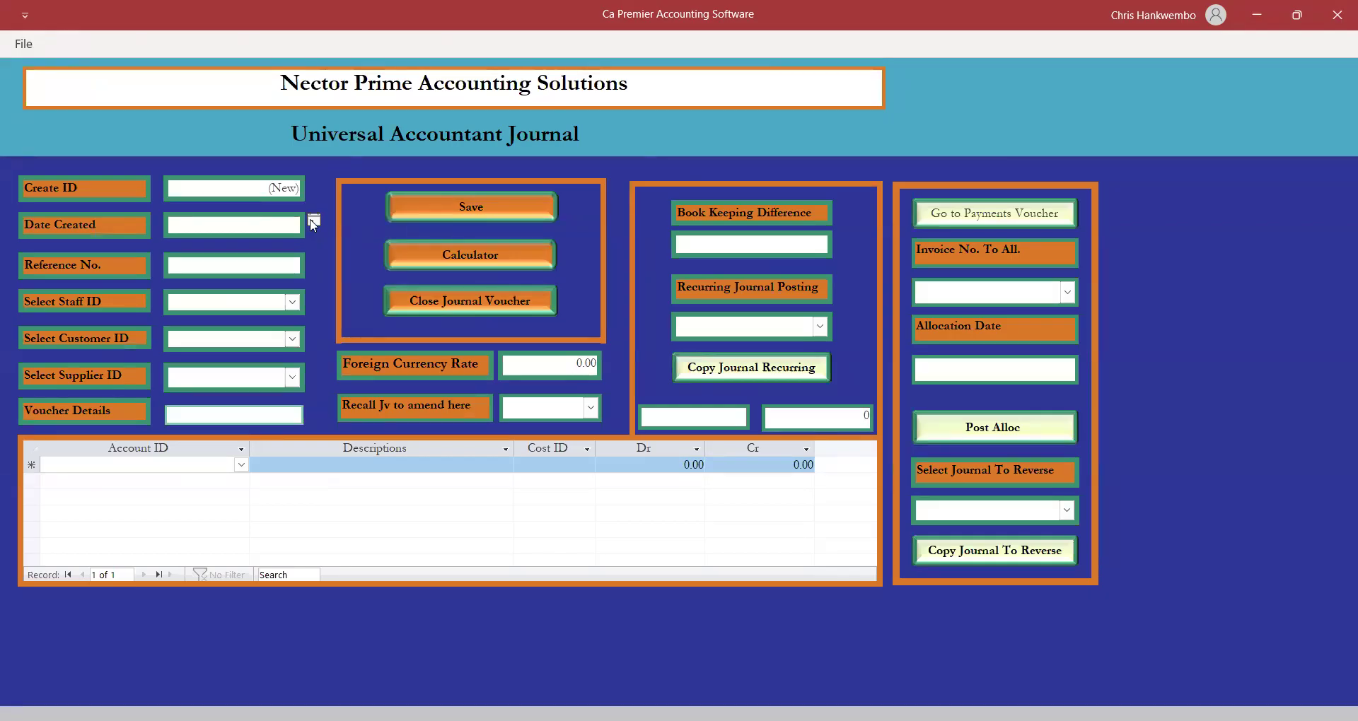
pyautogui.click(313, 223)
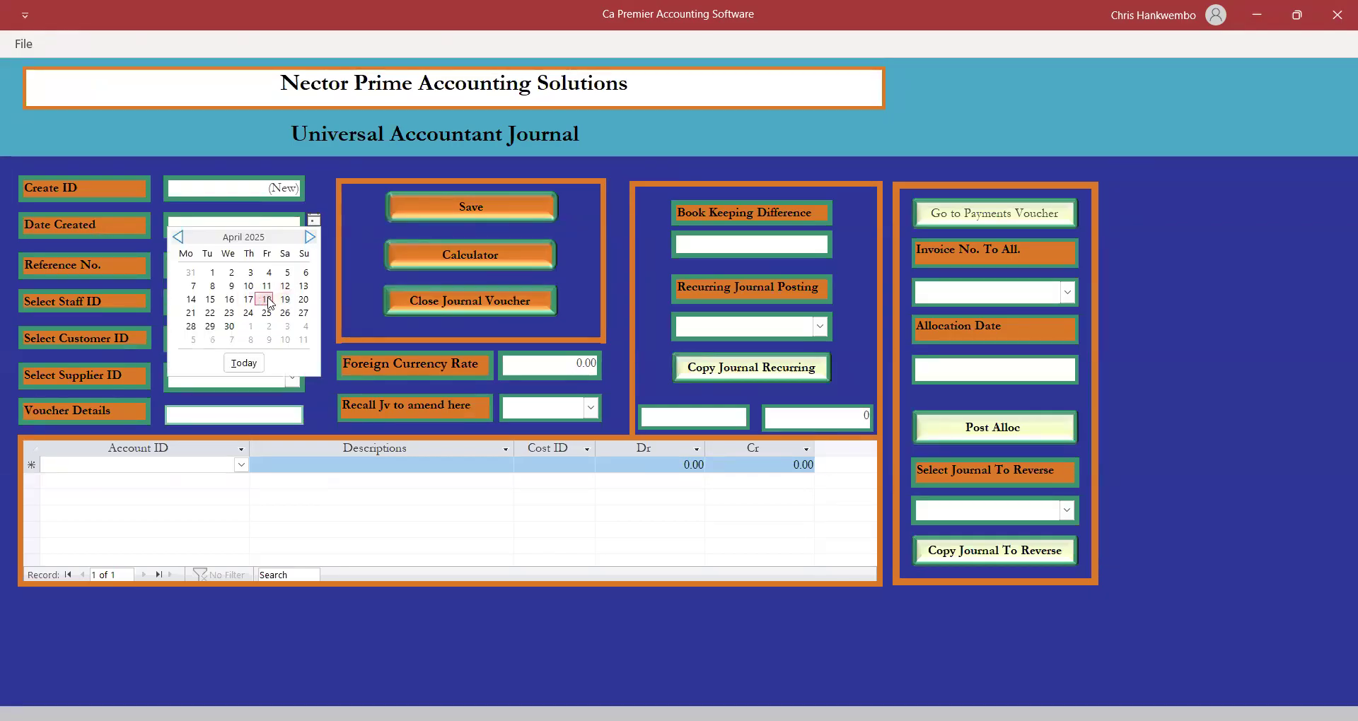
pyautogui.click(265, 299)
# Give the journal reference 'Receipts Transfer' and customer Cashsales.
pyautogui.click(254, 265)
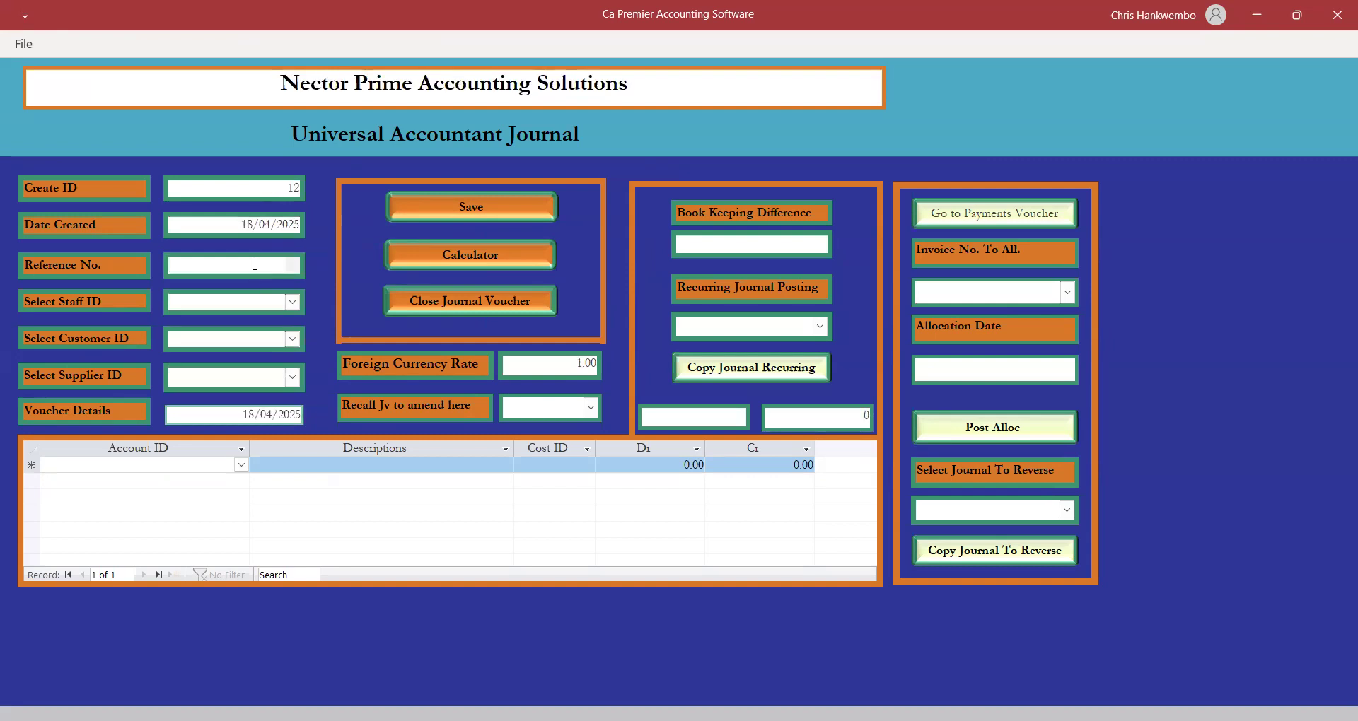
pyautogui.write('Receipts Transfer')
pyautogui.click(292, 340)
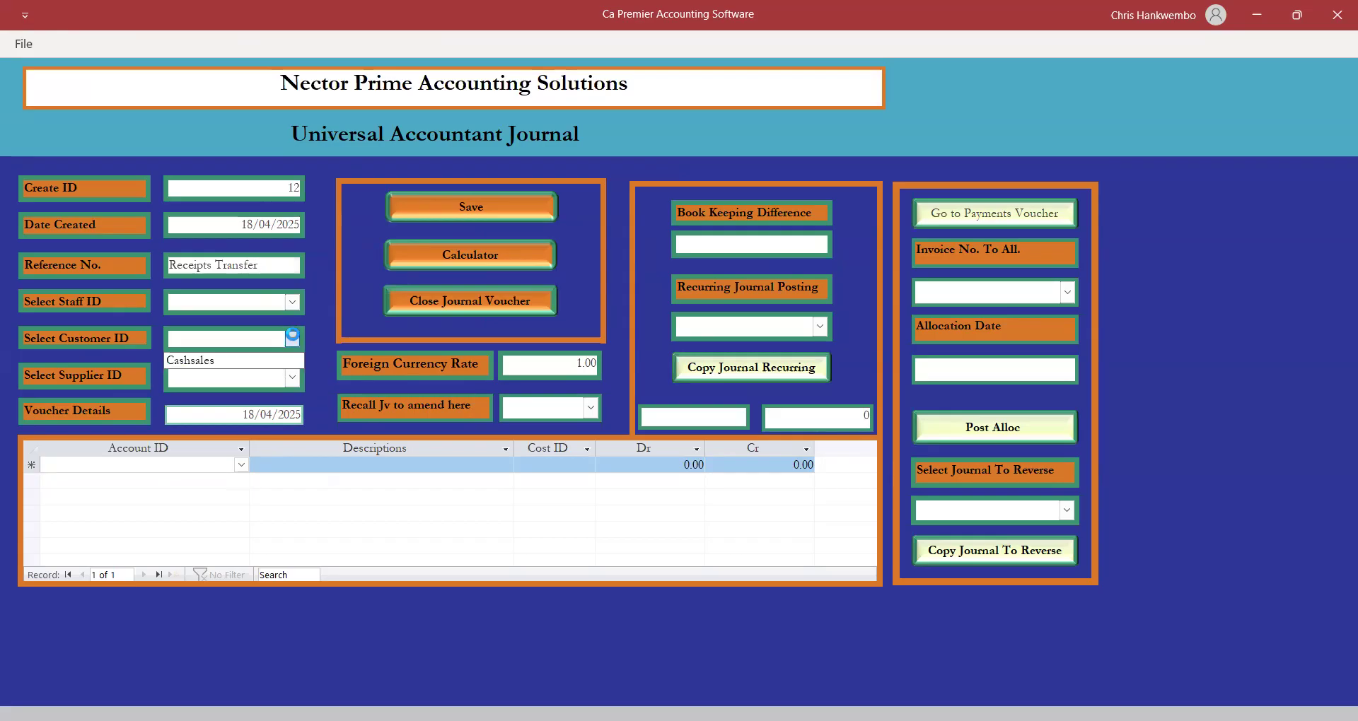
pyautogui.click(201, 361)
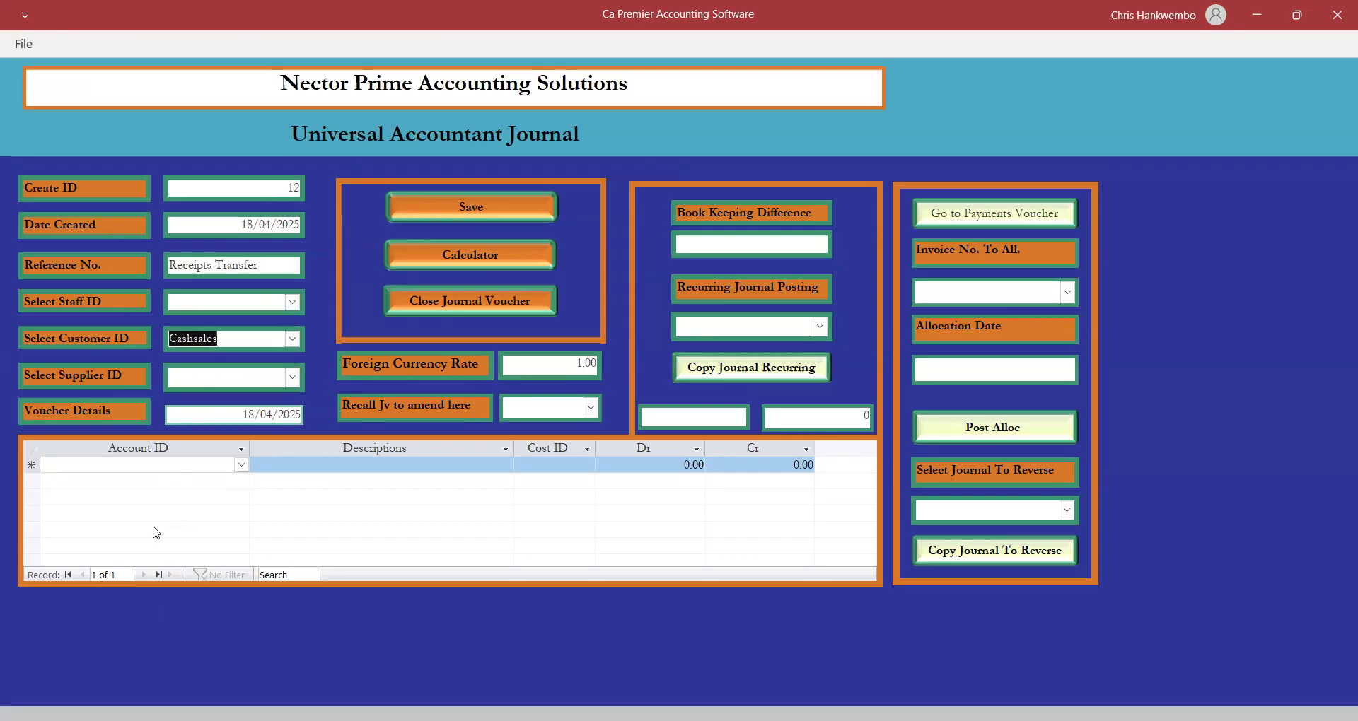
# Add a Debtors Control line described 'Receipts transfers' with a 37,400 credit.
pyautogui.click(183, 467)
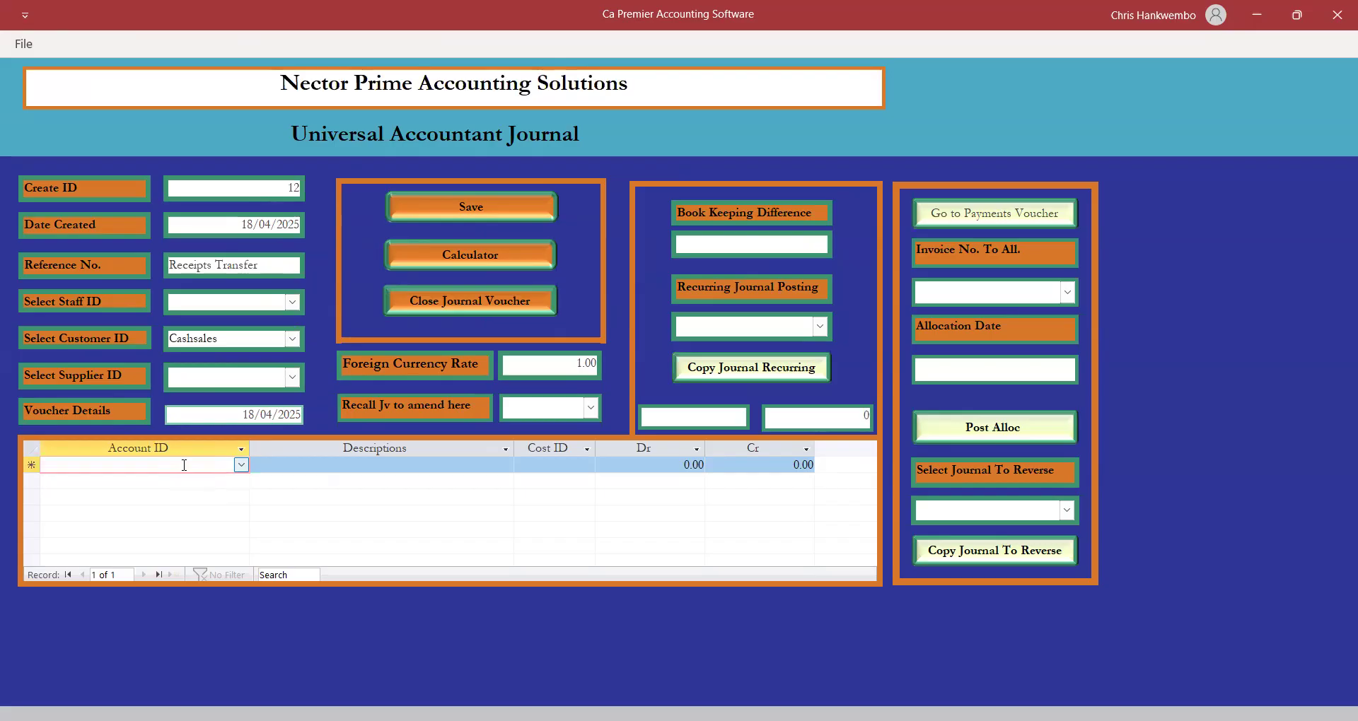
pyautogui.write('De')
pyautogui.press('Tab')
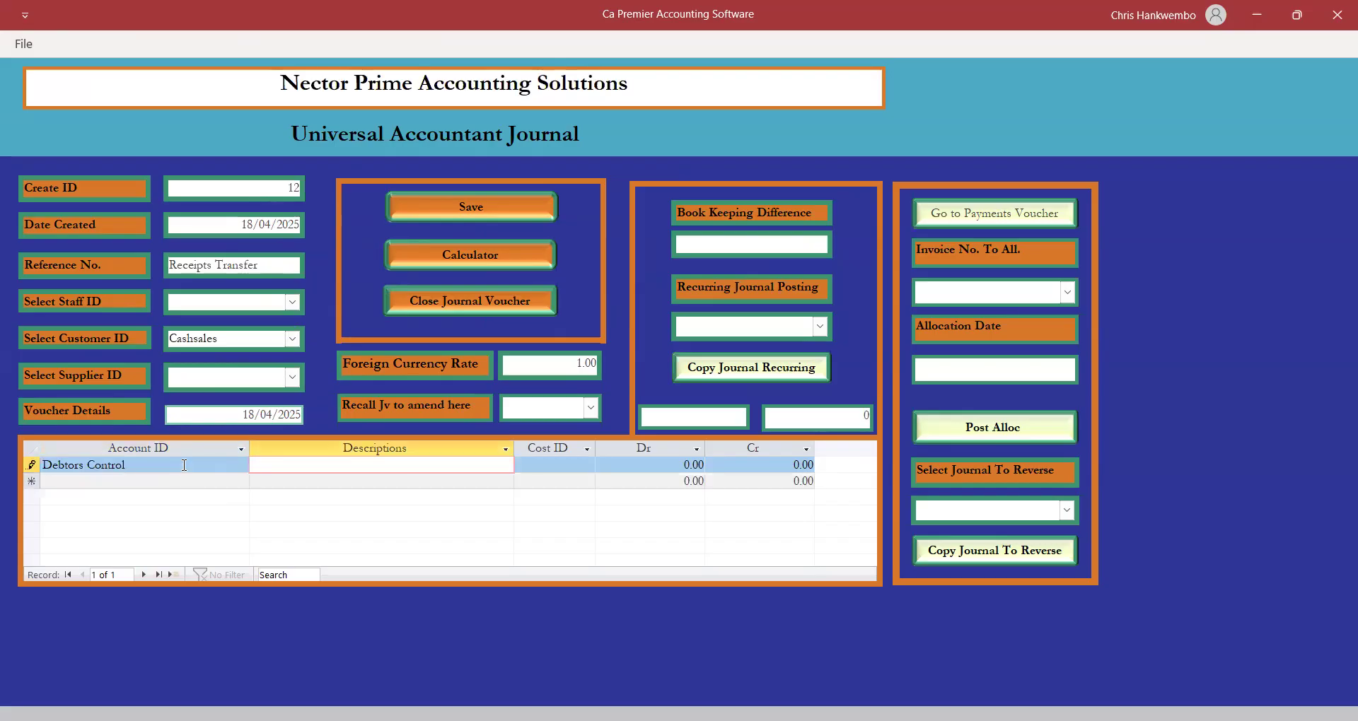
pyautogui.write('Receipts transfers')
pyautogui.moveTo(346, 465); pyautogui.dragTo(253, 464)
pyautogui.hotkey('ctrl', 'c')
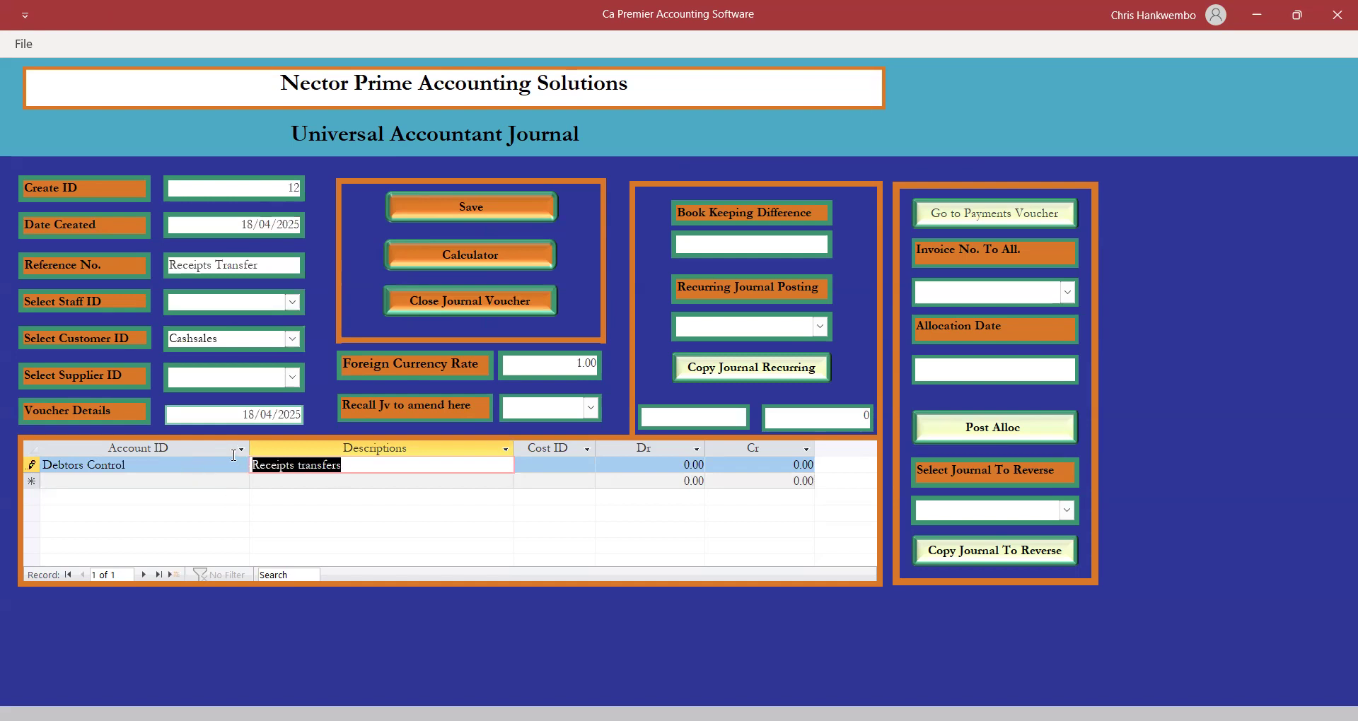
pyautogui.press('Tab')
pyautogui.press('Tab')
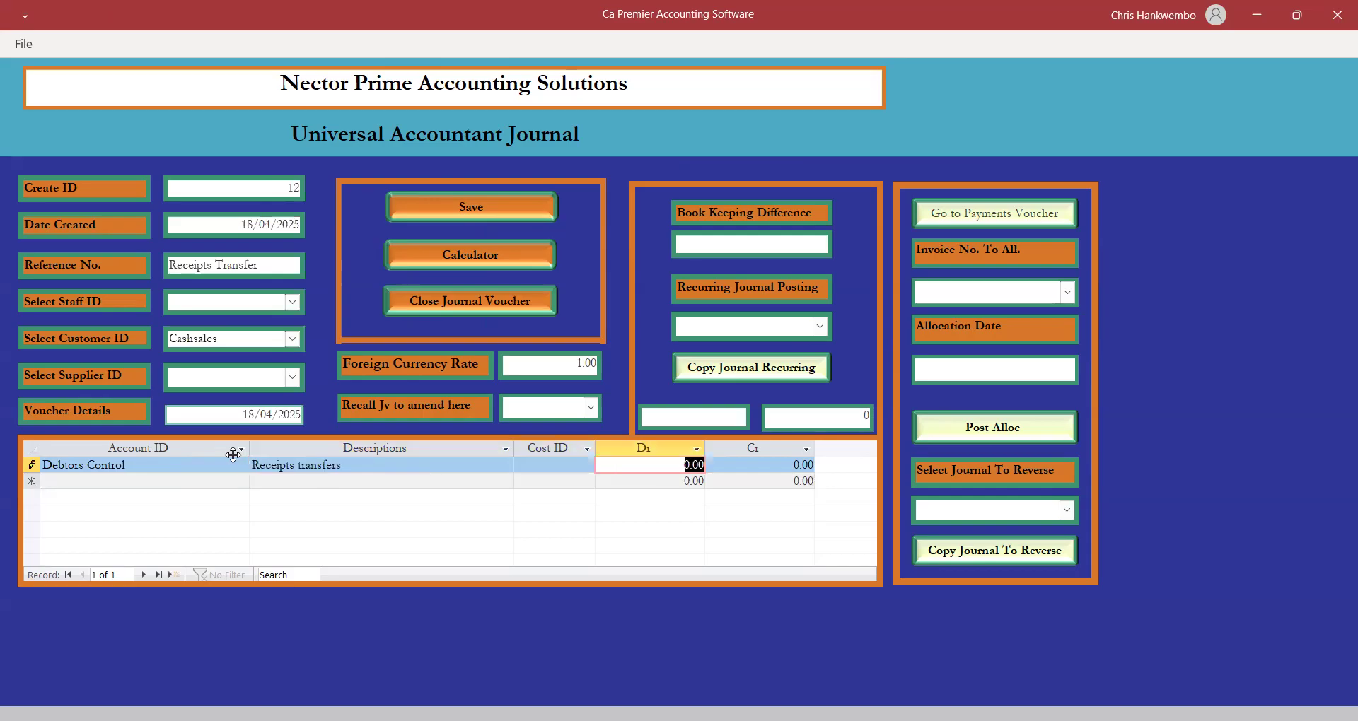
pyautogui.press('Tab')
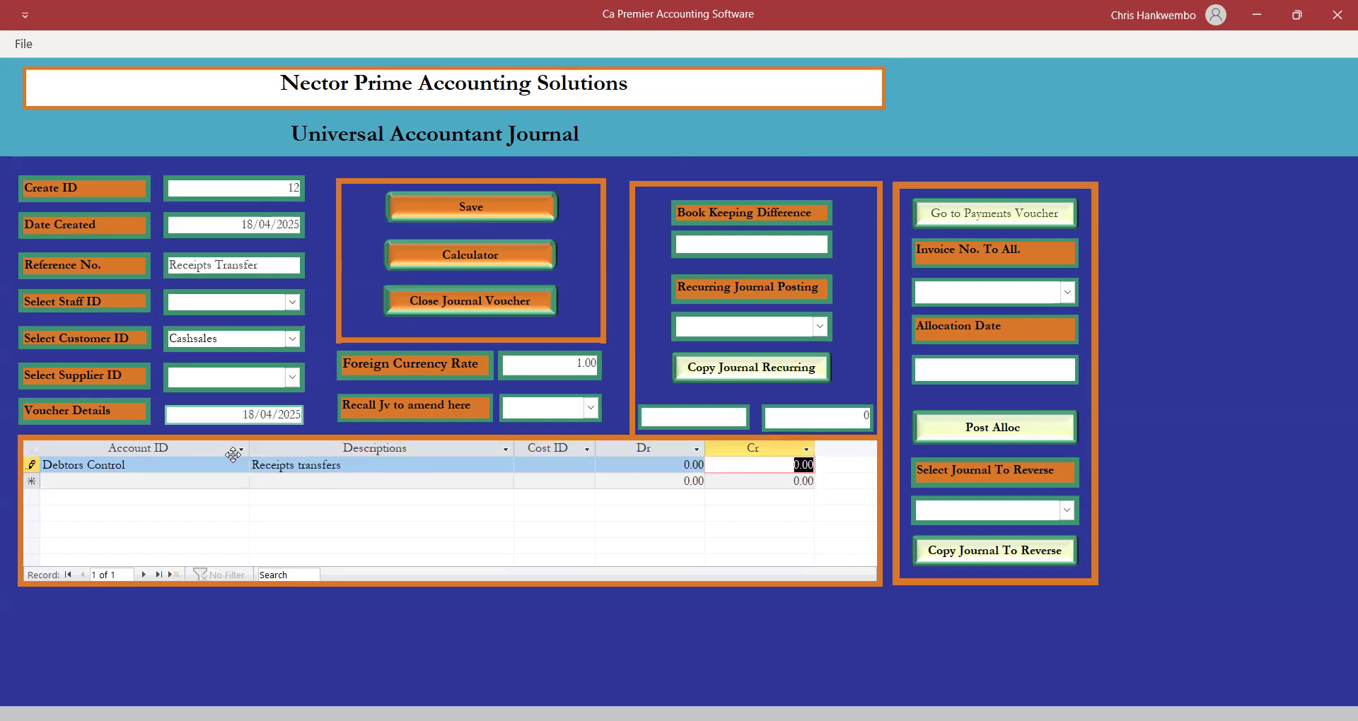
pyautogui.write('37,')
pyautogui.write('400')
pyautogui.press('Tab')
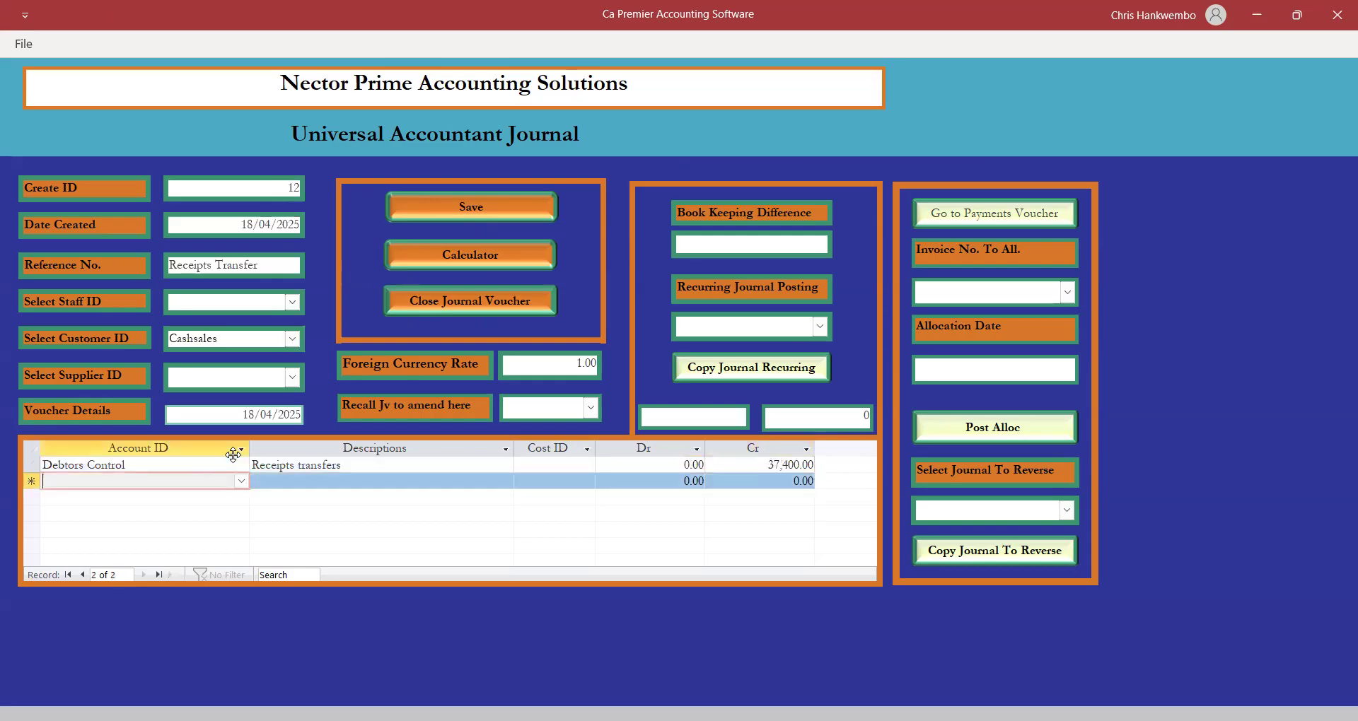
# Debit Receipts Control Account 37,400 with the same description, then save and close the journal.
pyautogui.write('rec')
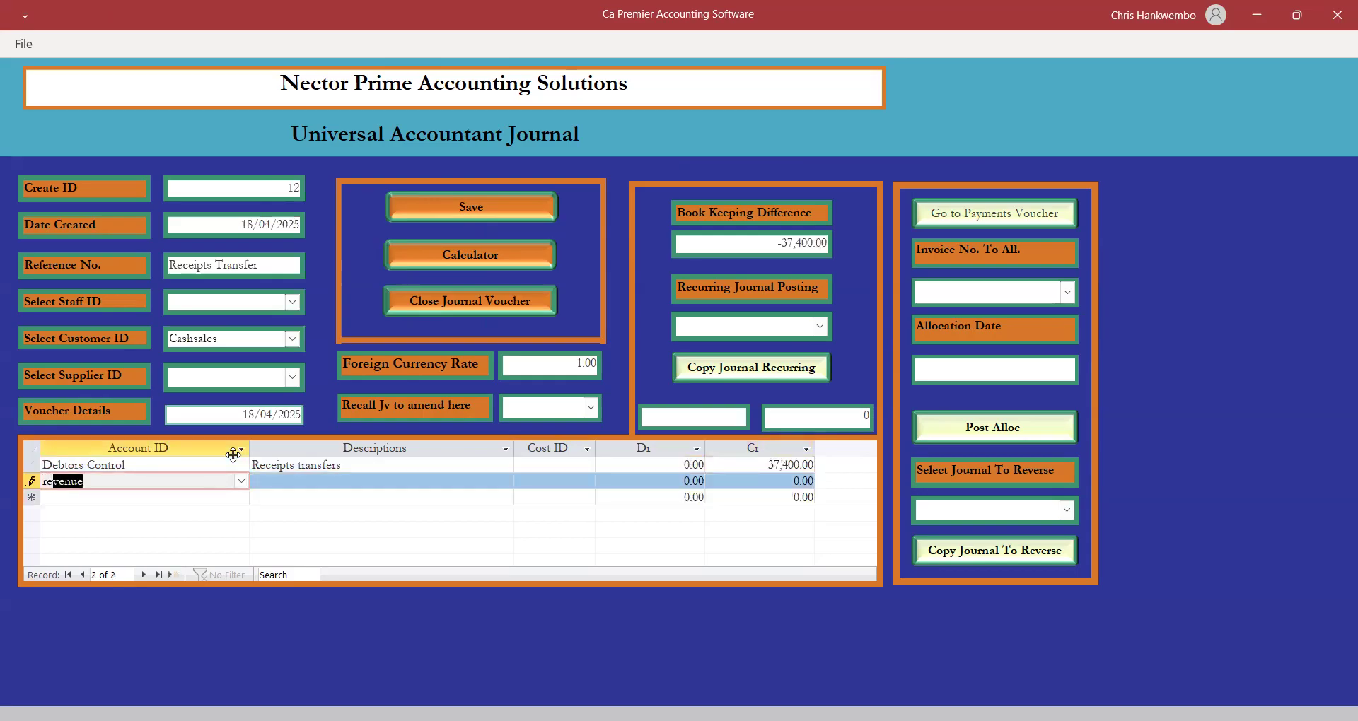
pyautogui.press('Tab')
pyautogui.hotkey('ctrl', 'v')
pyautogui.press('Tab')
pyautogui.press('Tab')
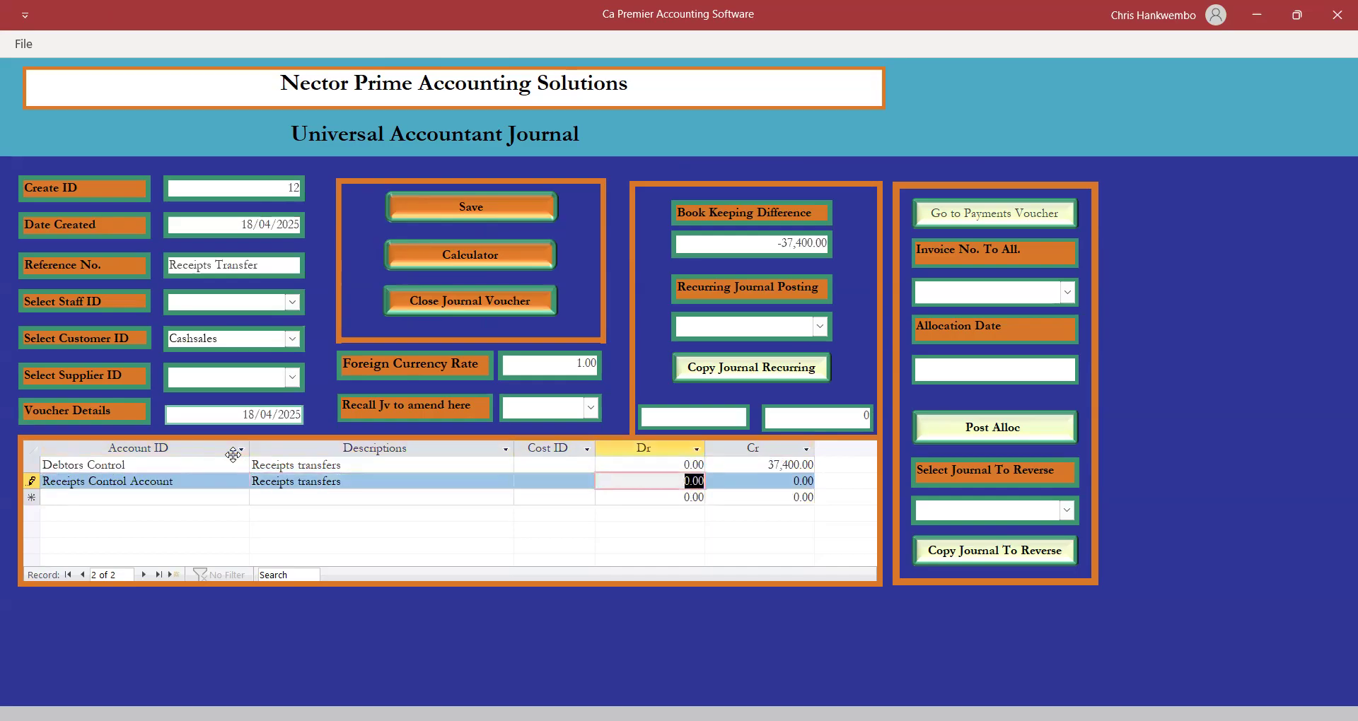
pyautogui.write('37,')
pyautogui.write('400')
pyautogui.press('Tab')
pyautogui.press('Tab')
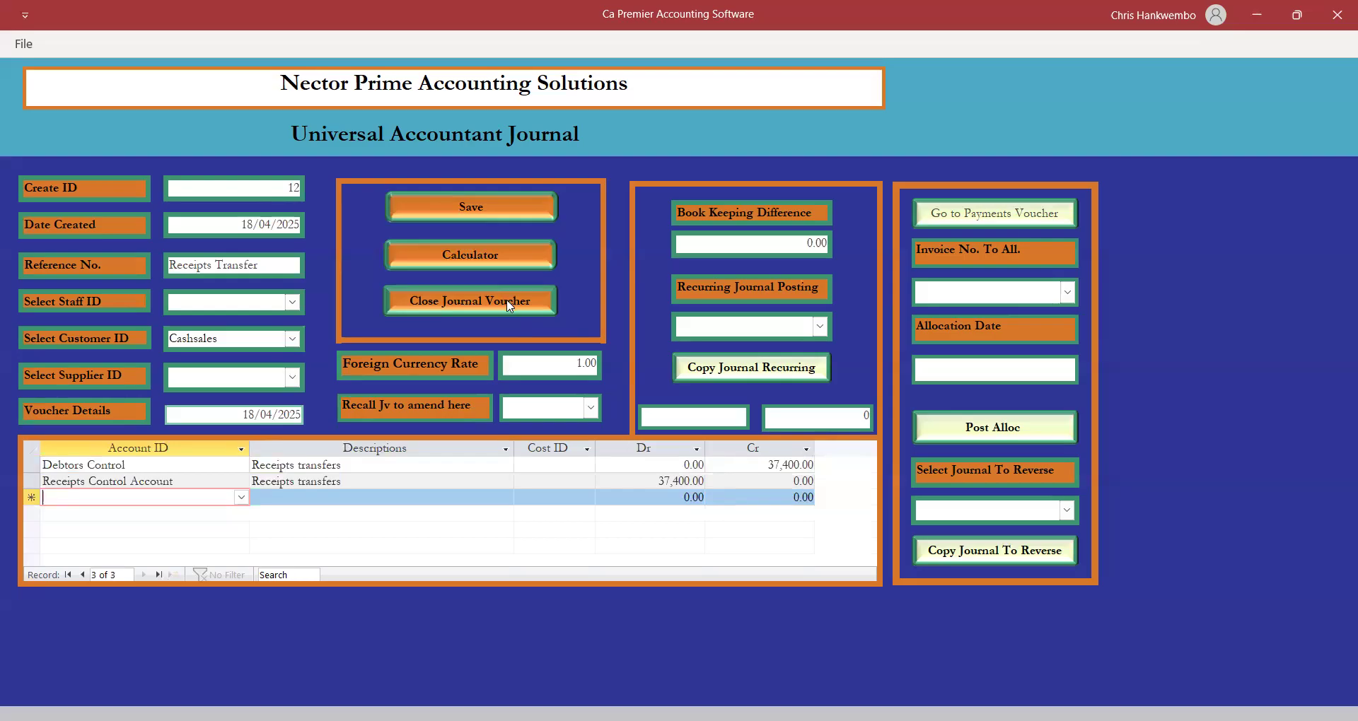
pyautogui.click(467, 210)
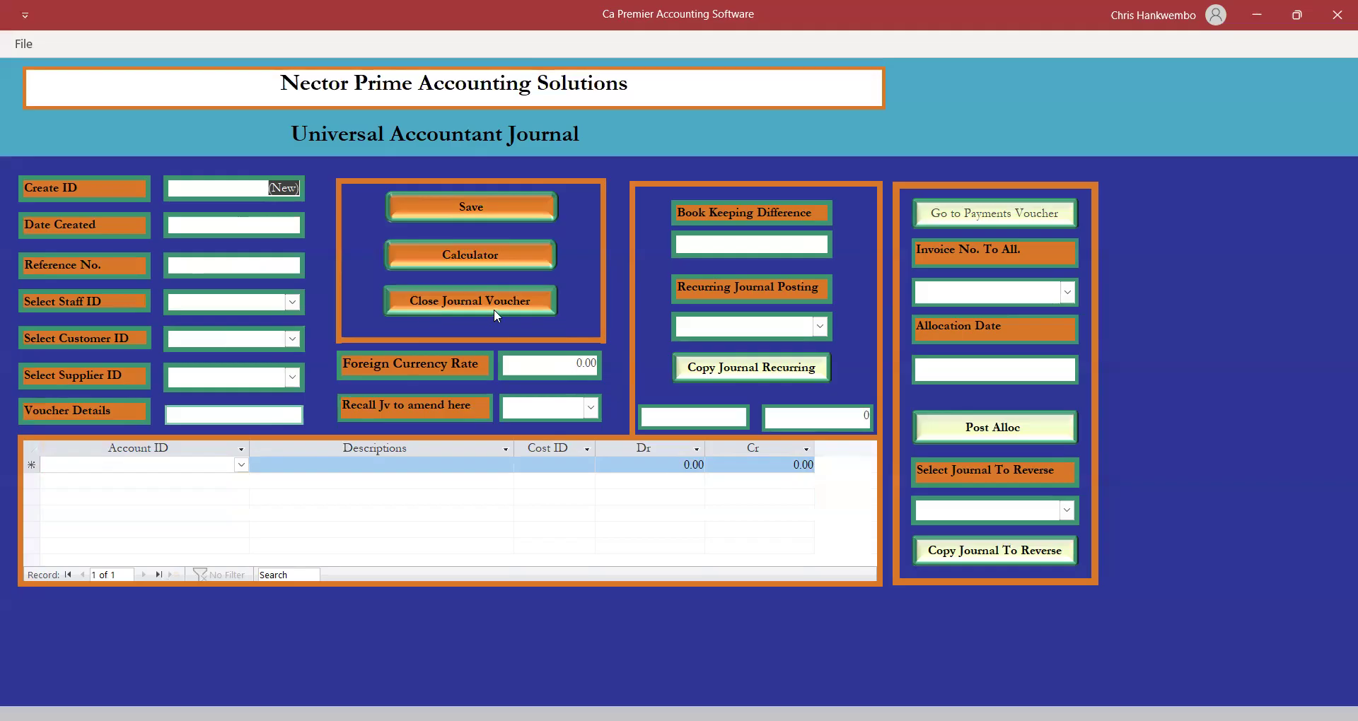
pyautogui.click(427, 302)
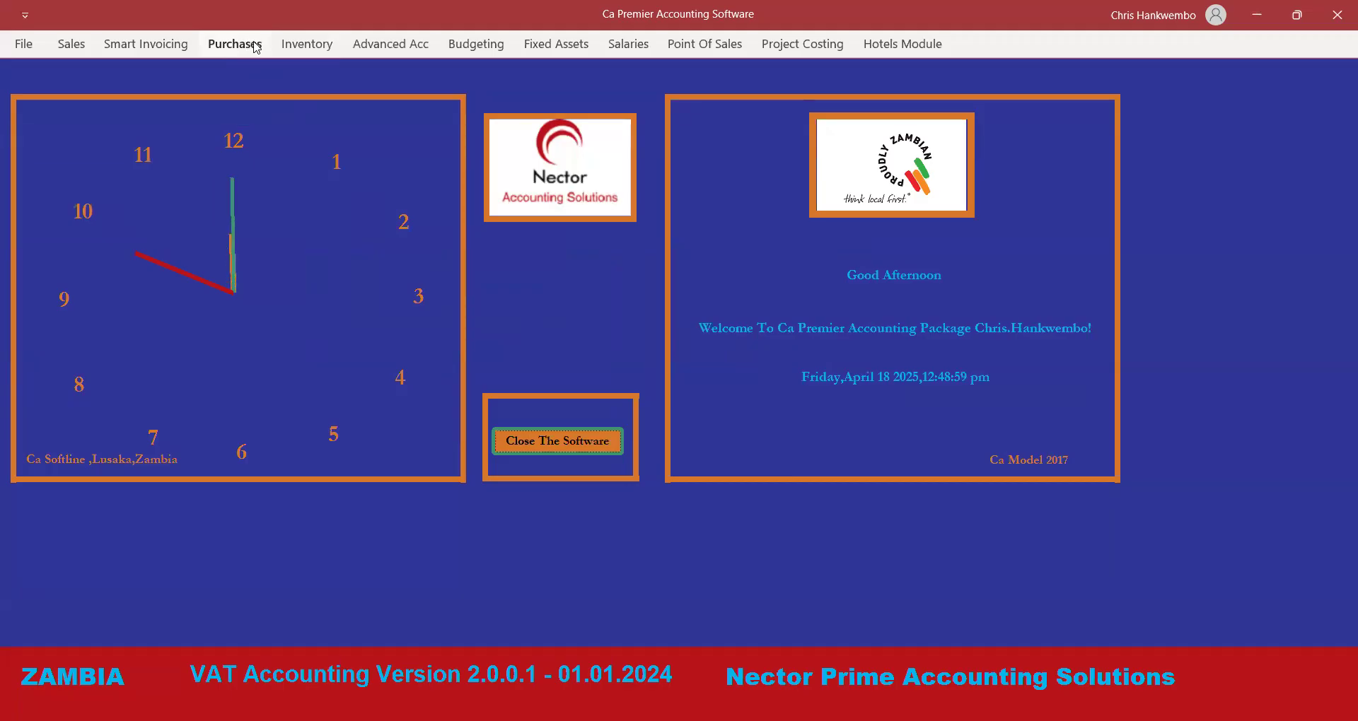
# Post journal 12 with Posting authorization and acknowledge the success message.
pyautogui.click(388, 45)
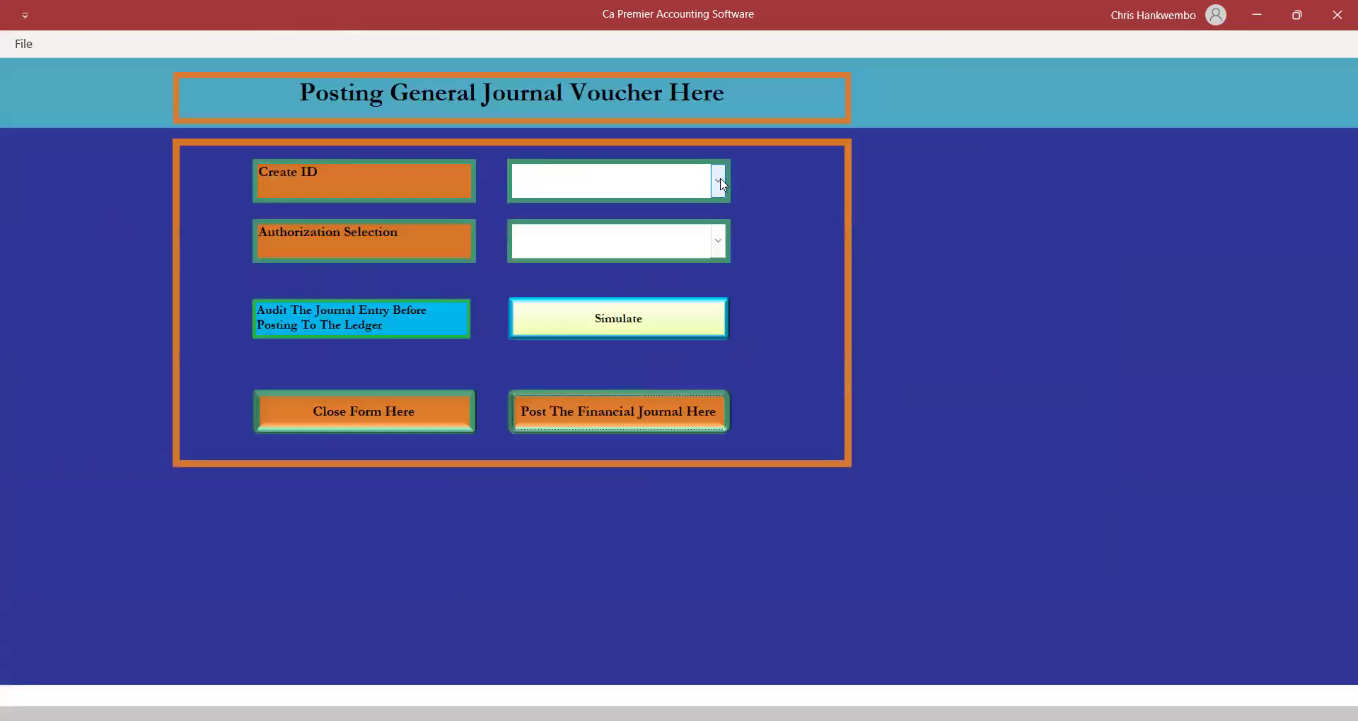
pyautogui.click(719, 181)
pyautogui.click(536, 212)
pyautogui.click(718, 240)
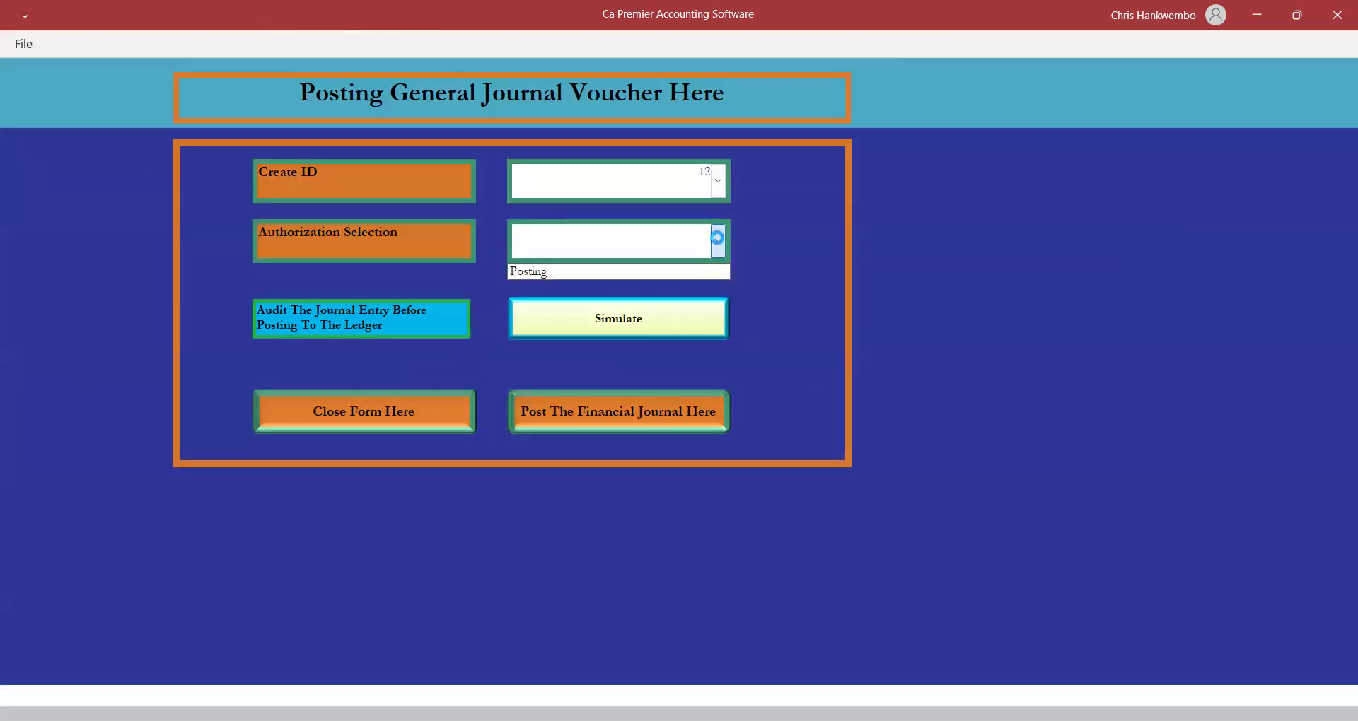
pyautogui.click(541, 275)
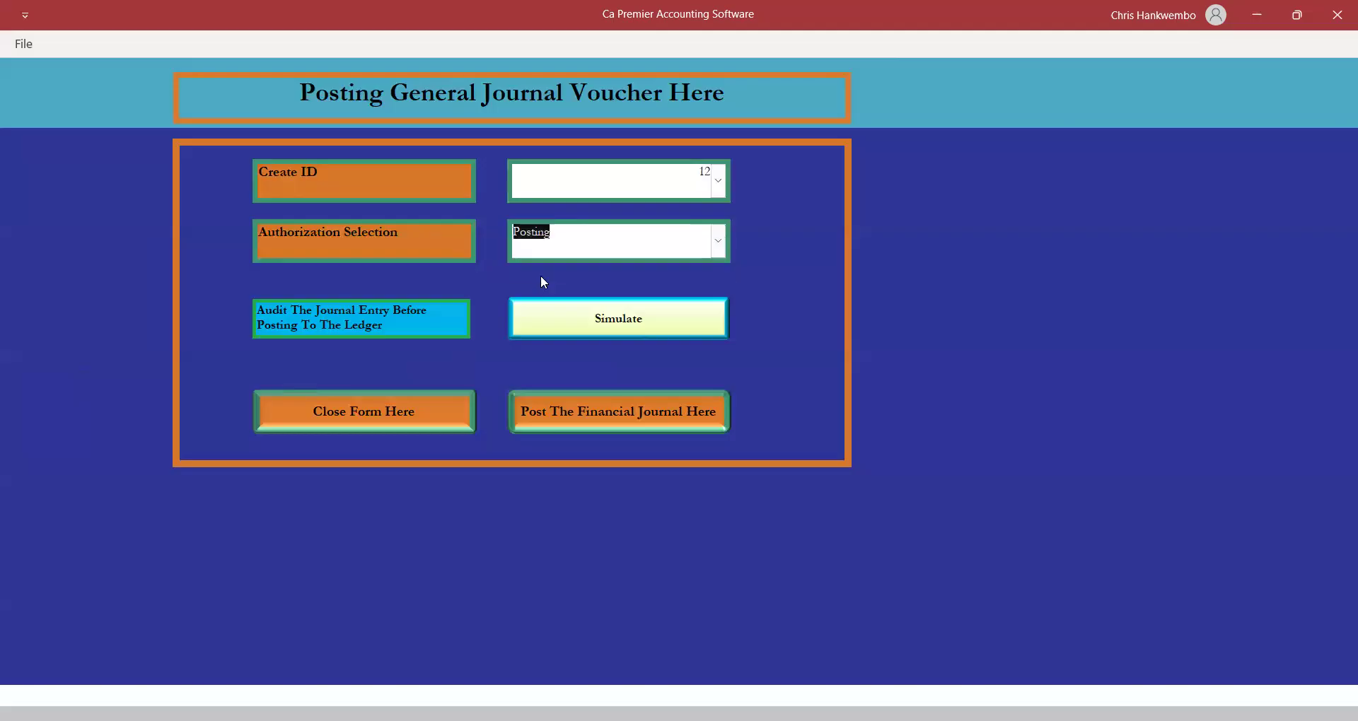
pyautogui.click(596, 414)
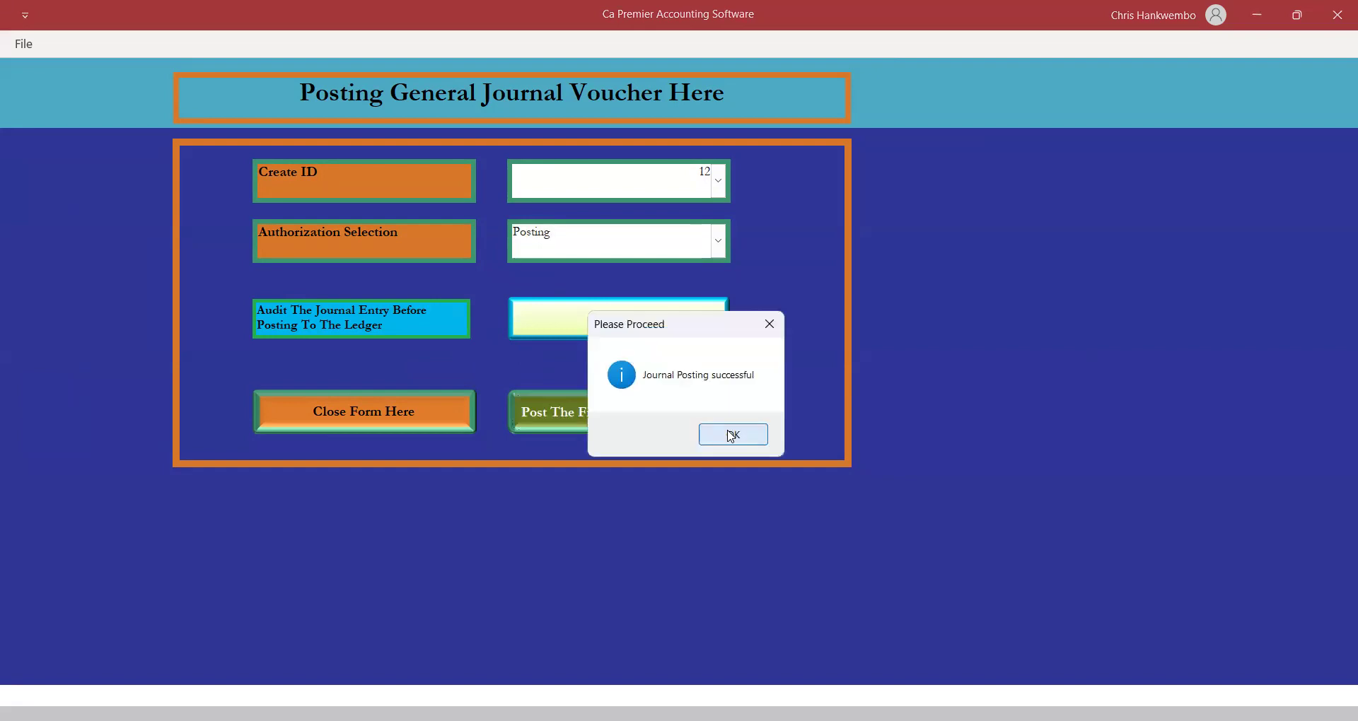
pyautogui.click(731, 436)
pyautogui.click(382, 406)
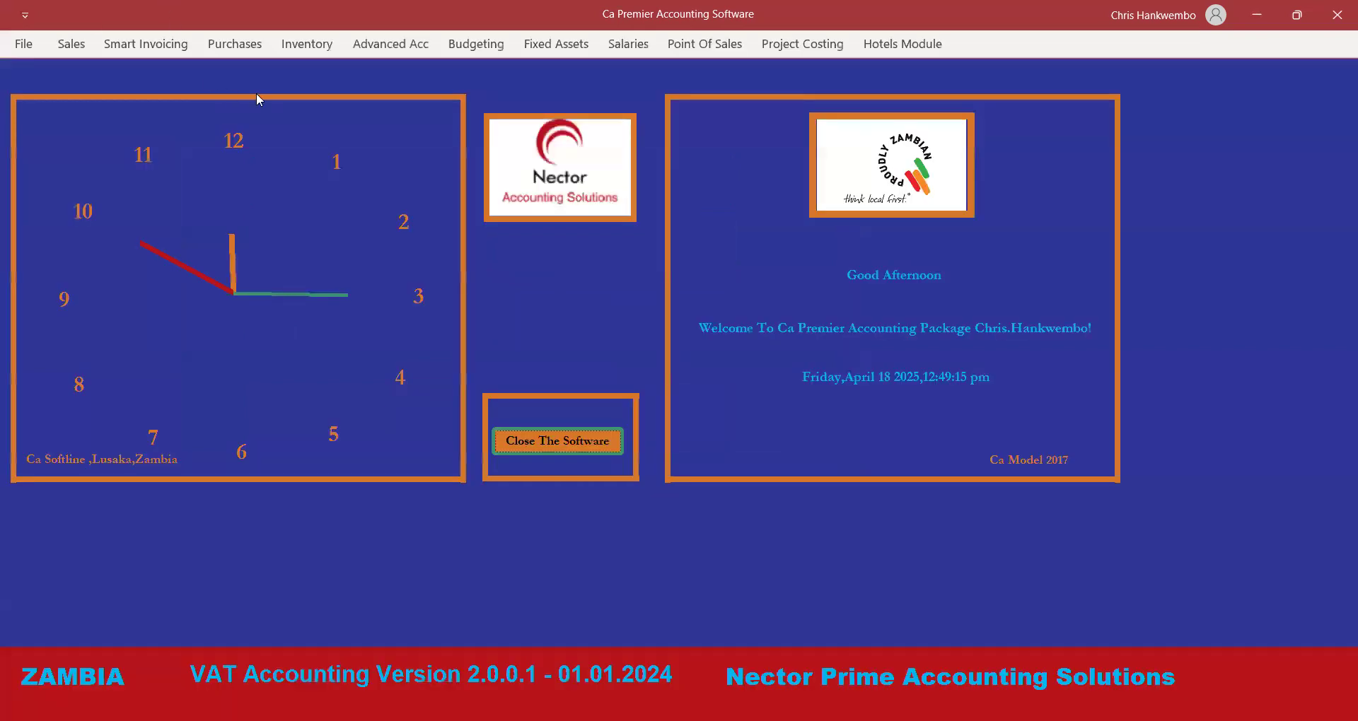
pyautogui.click(403, 52)
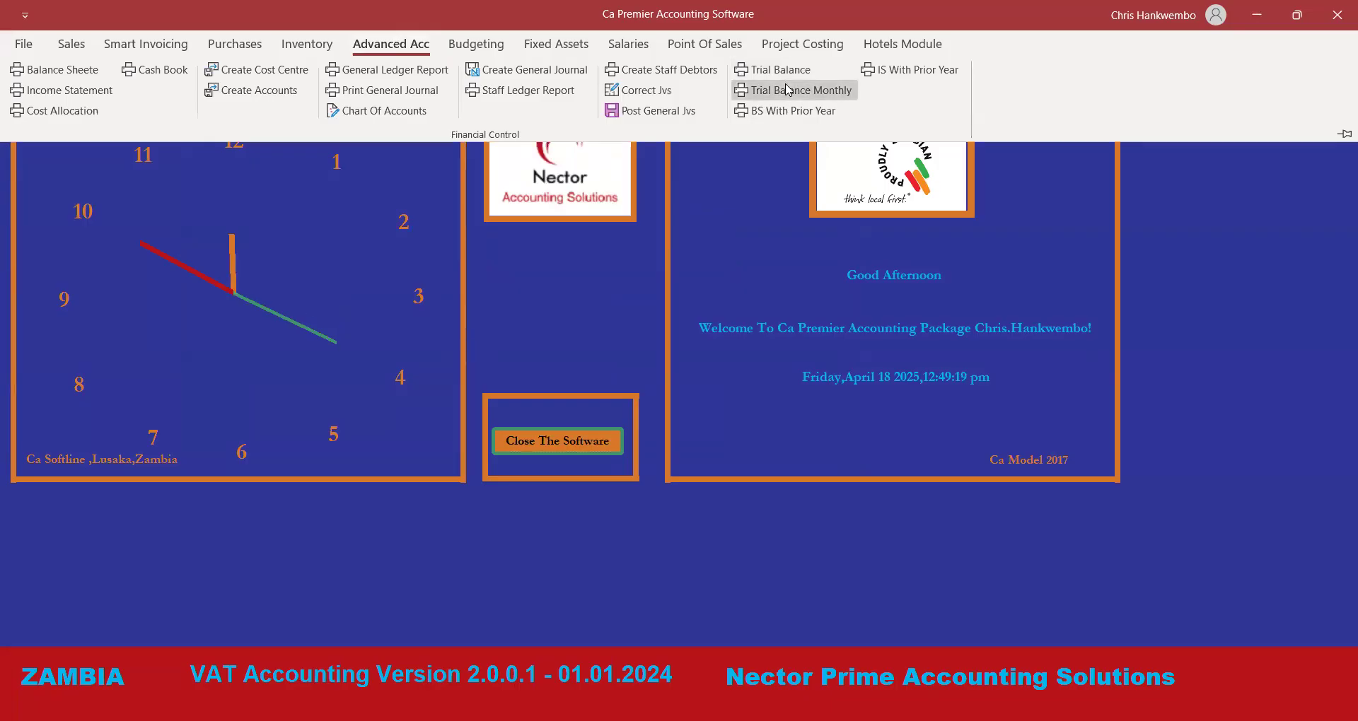
# On the Trial Balance Monthly form, set both dates to 18/04/2025.
pyautogui.click(788, 90)
pyautogui.click(659, 231)
pyautogui.click(611, 310)
pyautogui.click(643, 305)
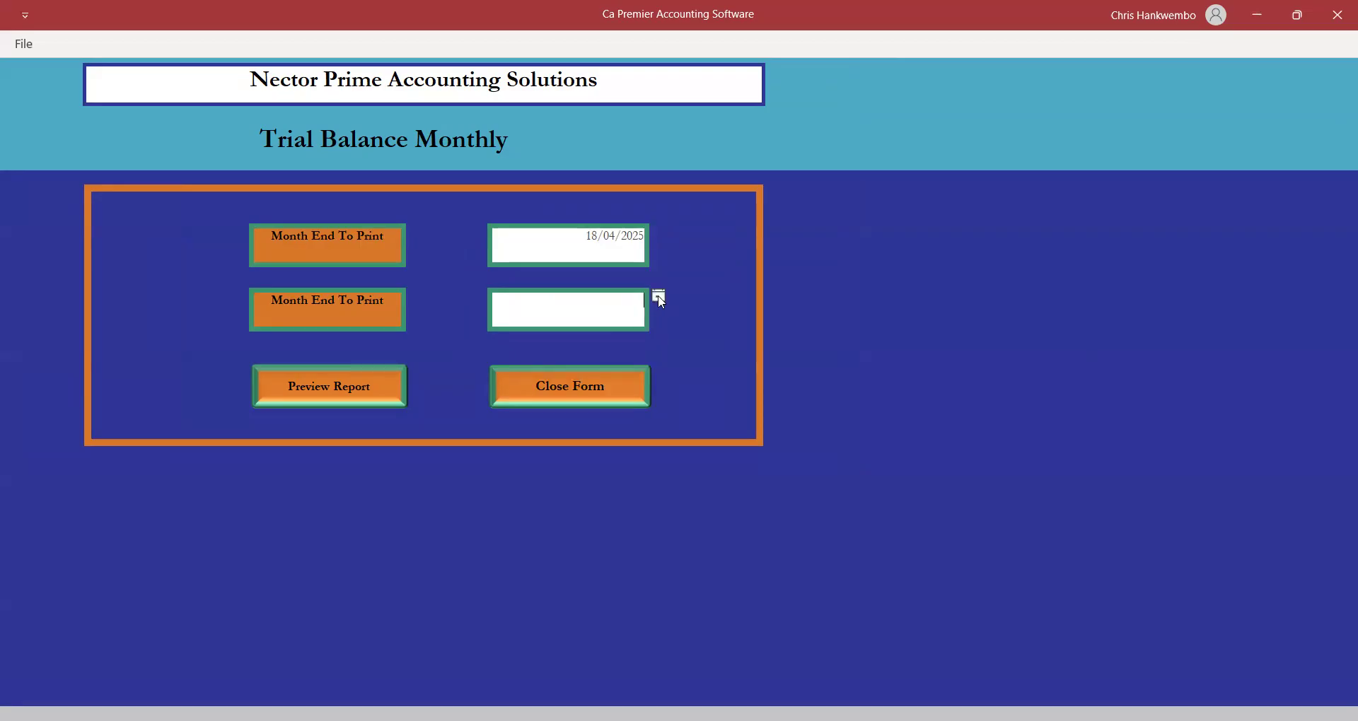
pyautogui.click(659, 298)
pyautogui.click(611, 375)
# Preview and zoom into the trial balance, then close the preview and the form.
pyautogui.click(325, 389)
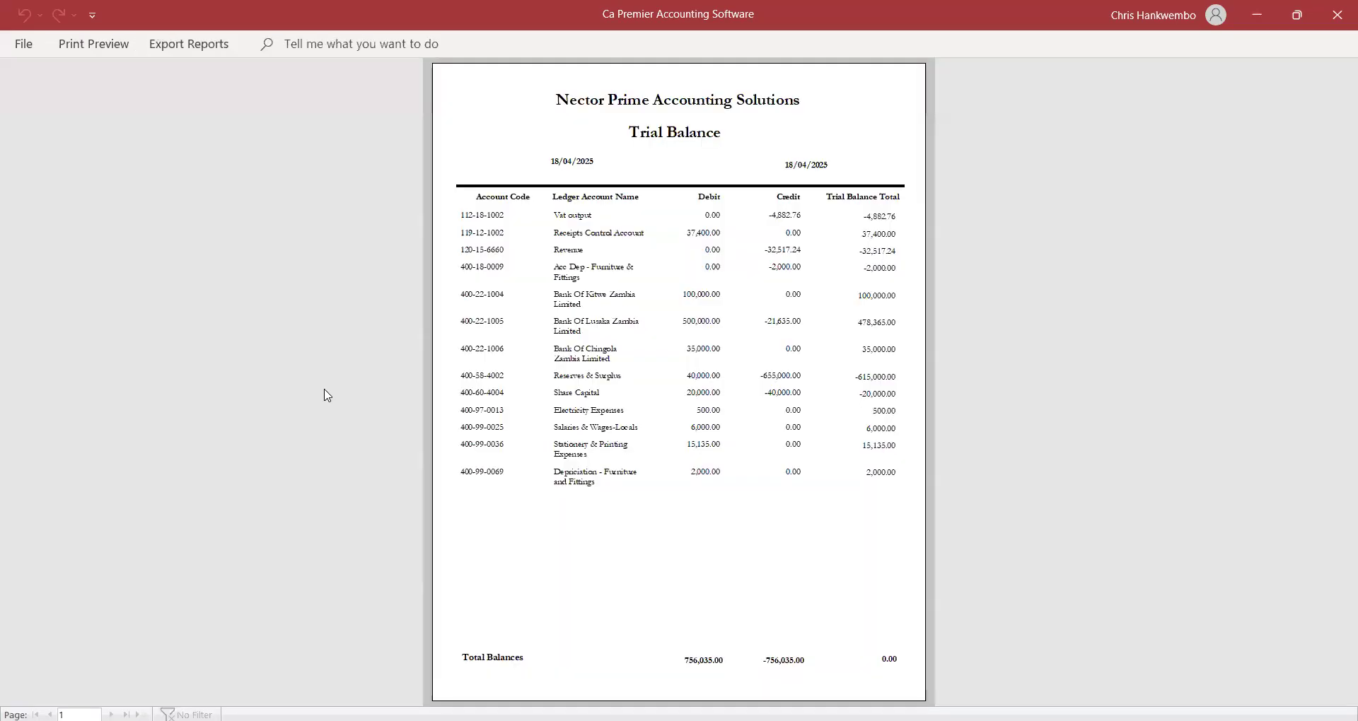
pyautogui.click(776, 383)
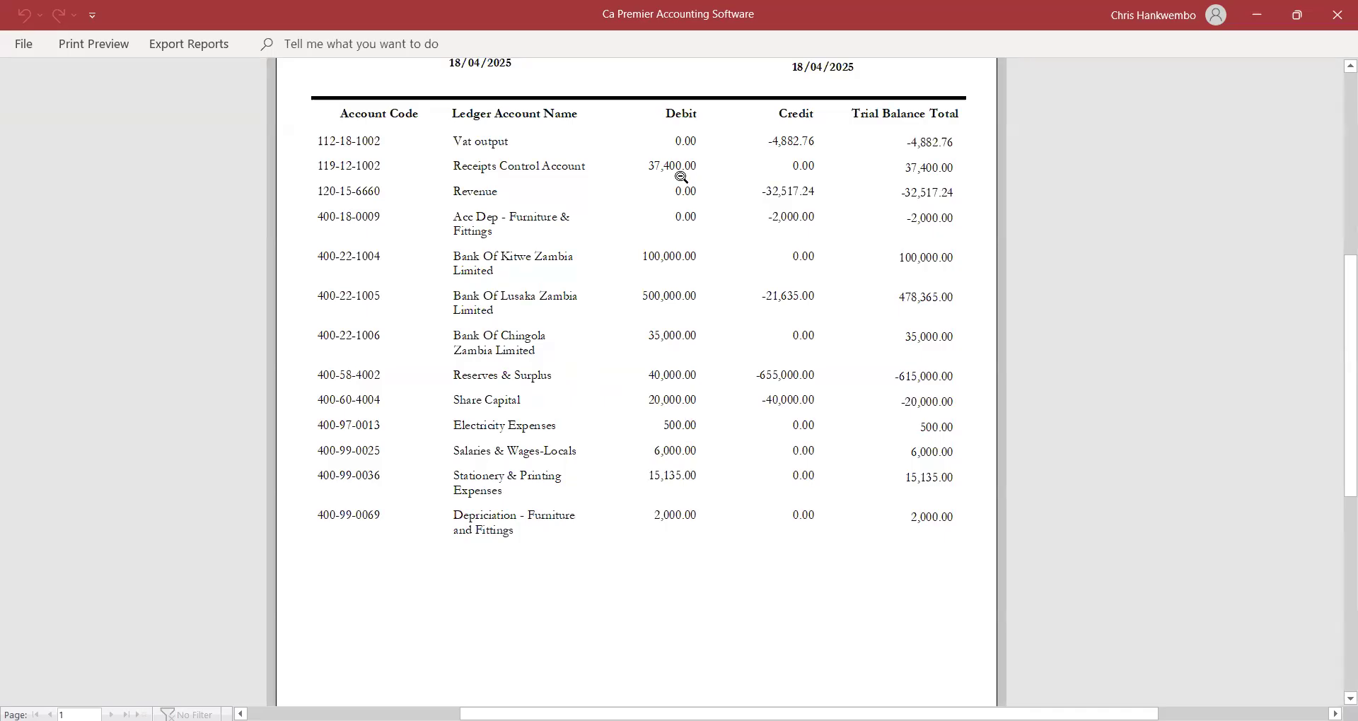
pyautogui.click(106, 42)
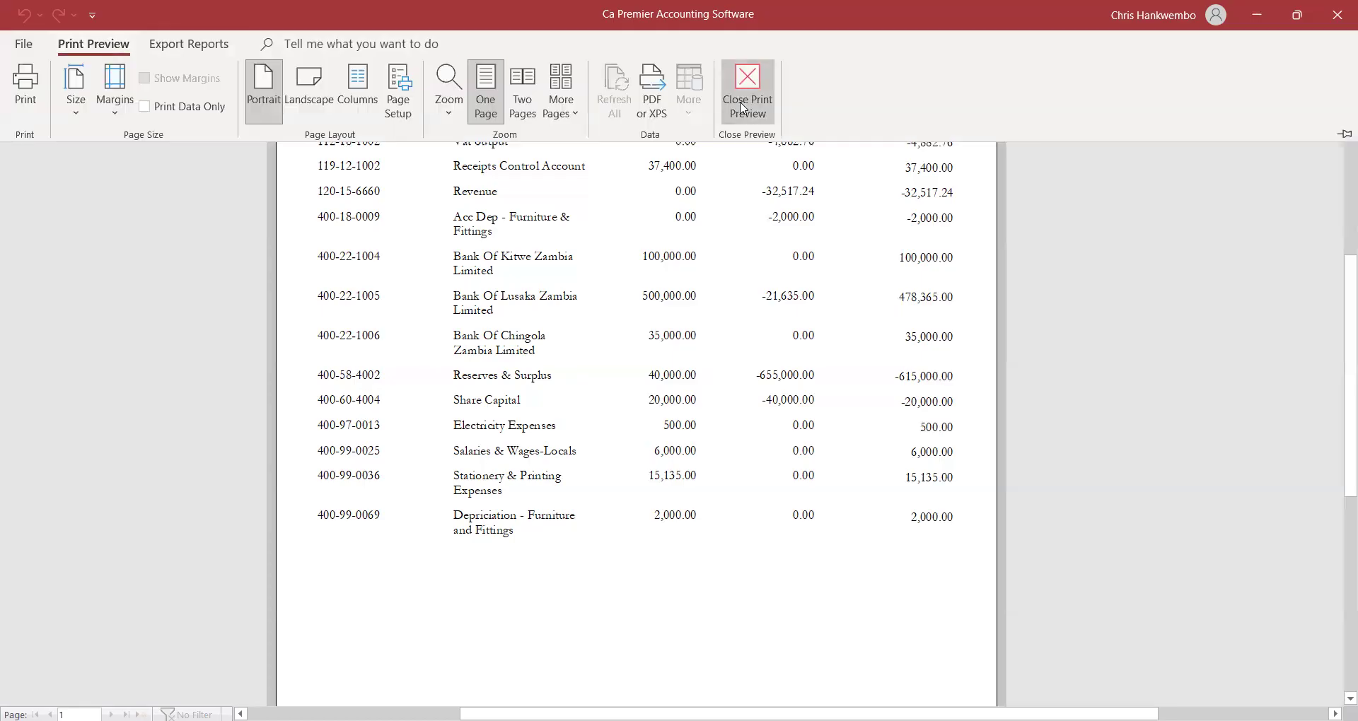
pyautogui.click(742, 108)
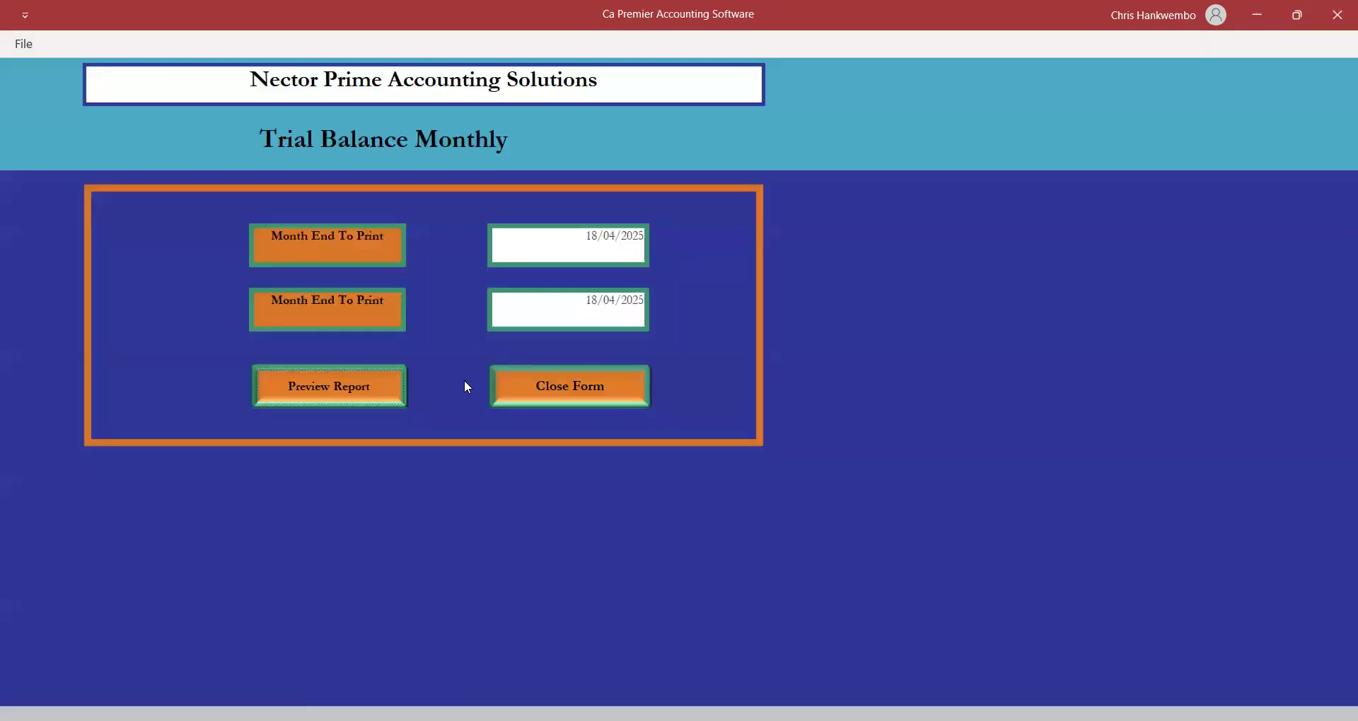
pyautogui.click(541, 398)
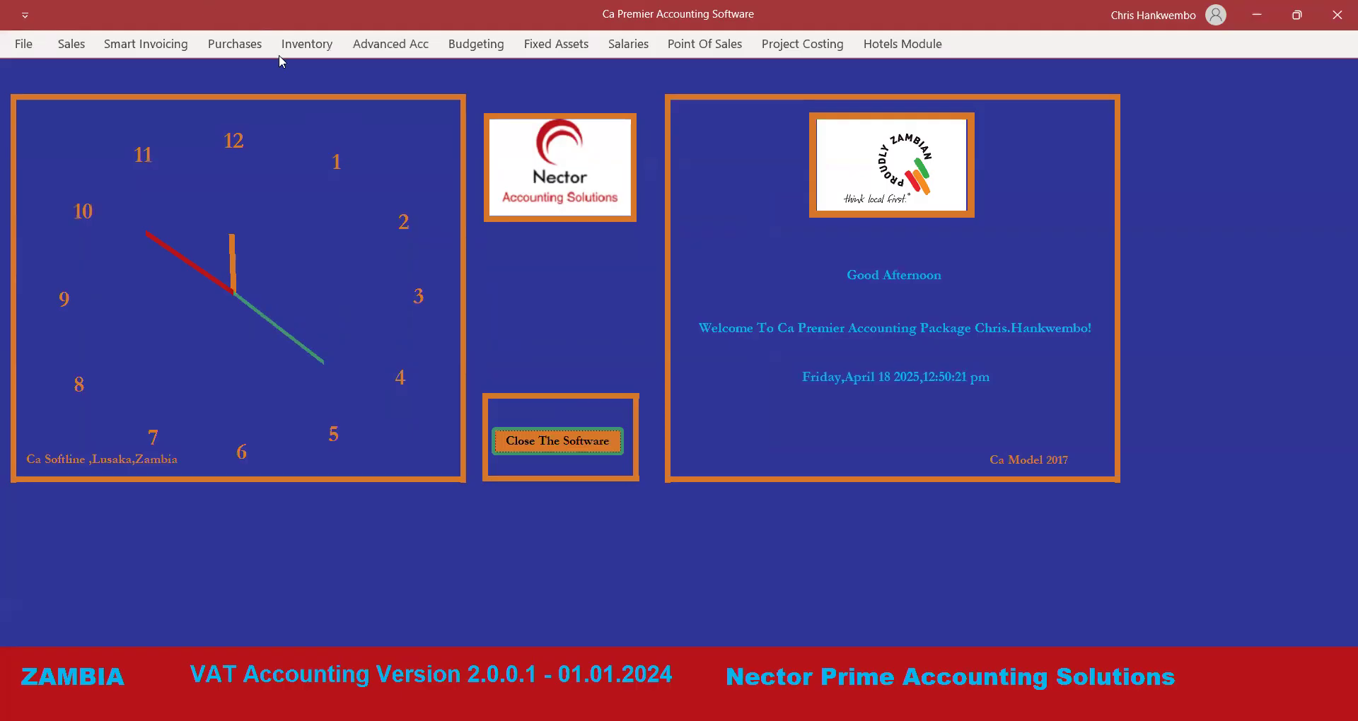
# Start a new general journal with creation date 18/04/2025.
pyautogui.click(373, 50)
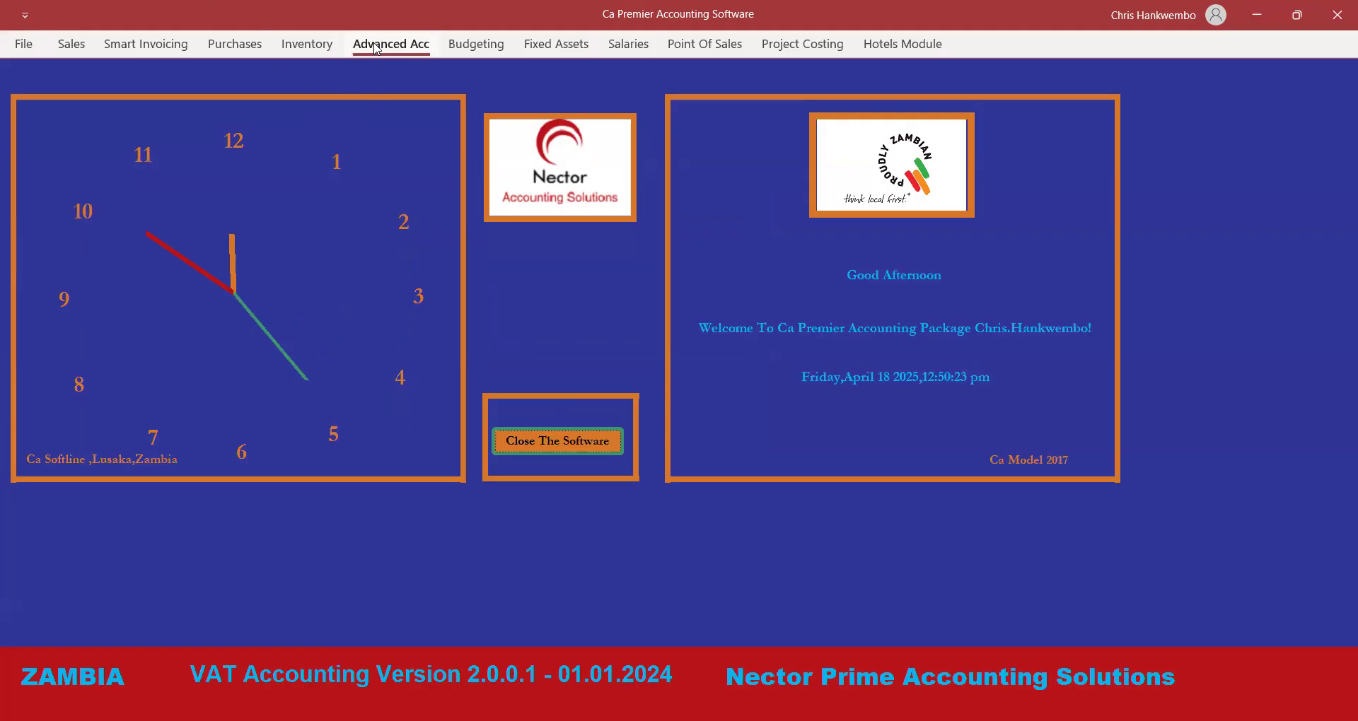
pyautogui.click(544, 71)
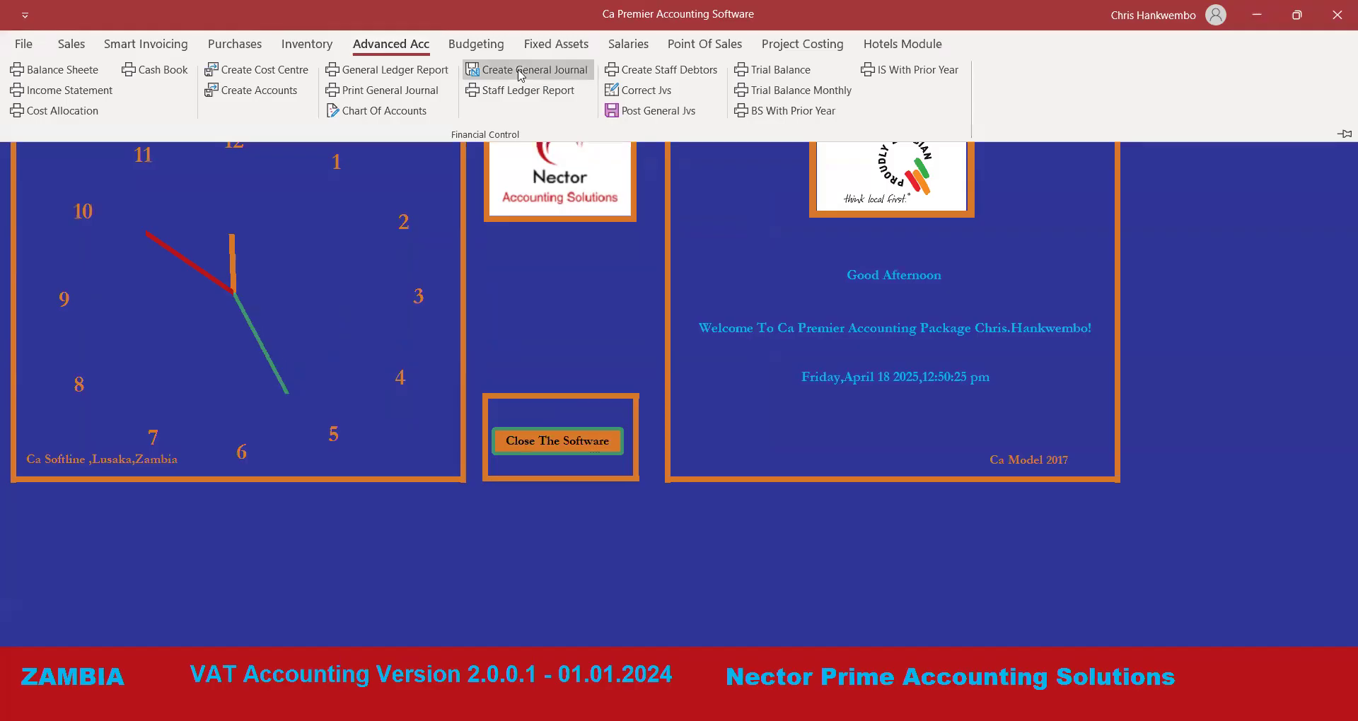
pyautogui.click(275, 218)
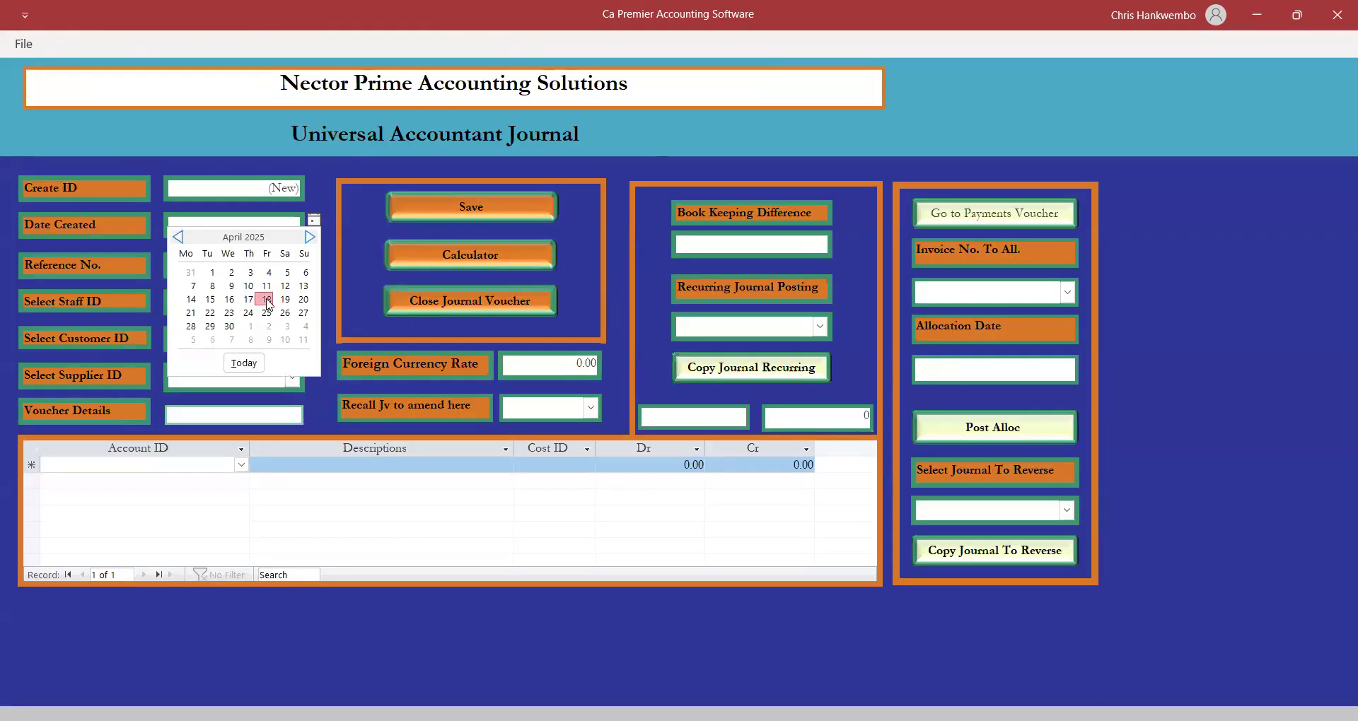
pyautogui.click(265, 299)
pyautogui.click(260, 271)
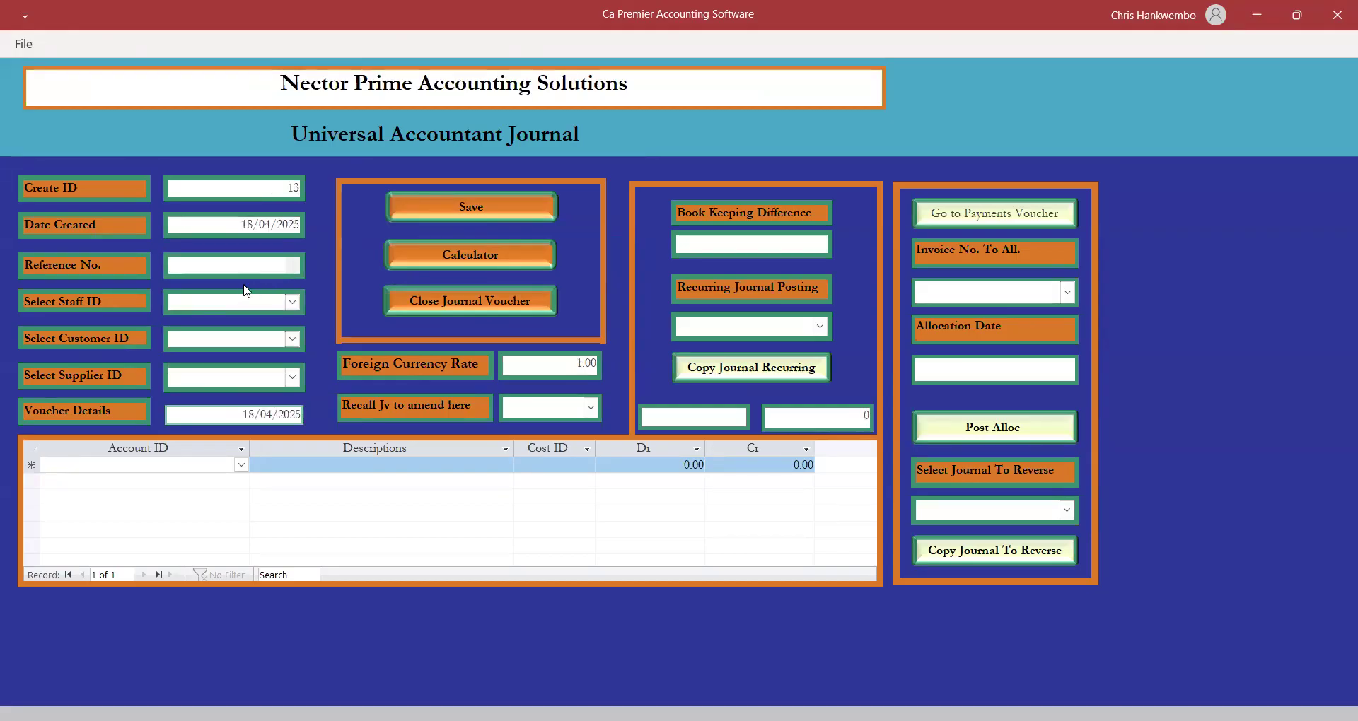
# Enter reference 'Transfers' and bring up the account list for the first line.
pyautogui.write('Transfers')
pyautogui.click(220, 465)
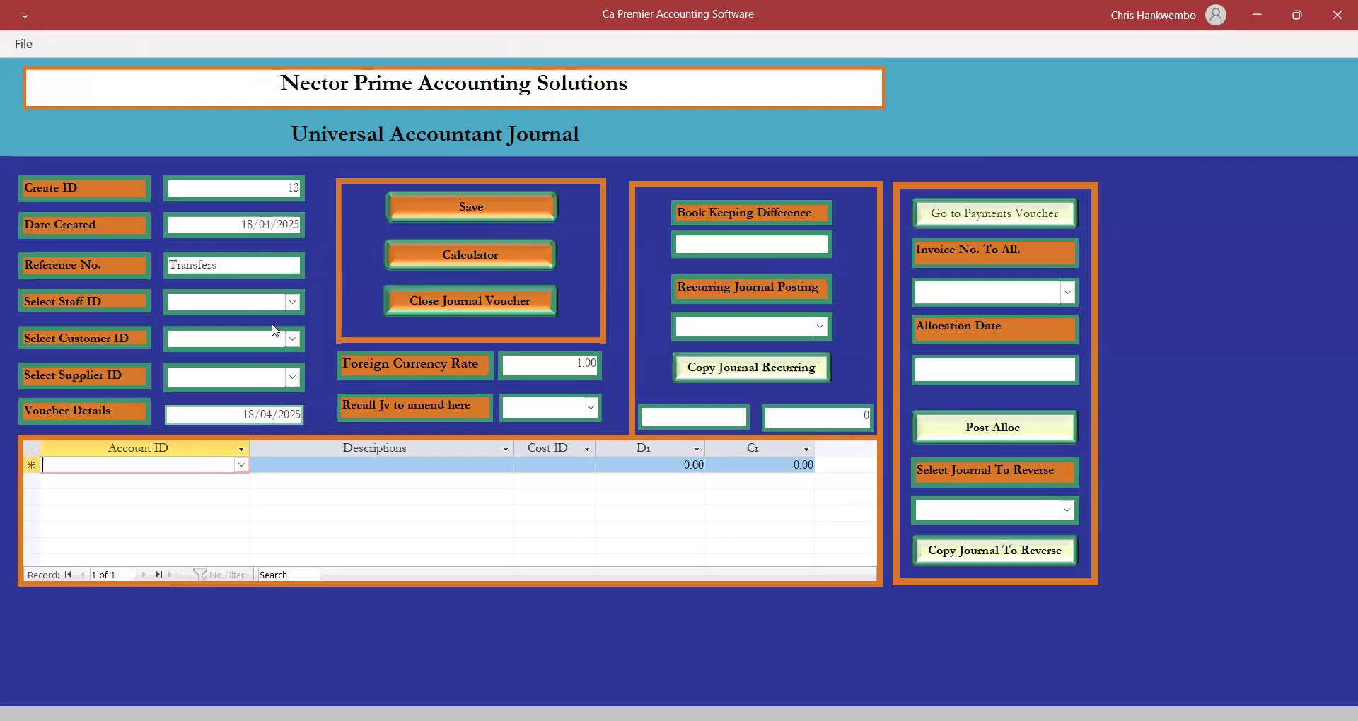
pyautogui.click(242, 465)
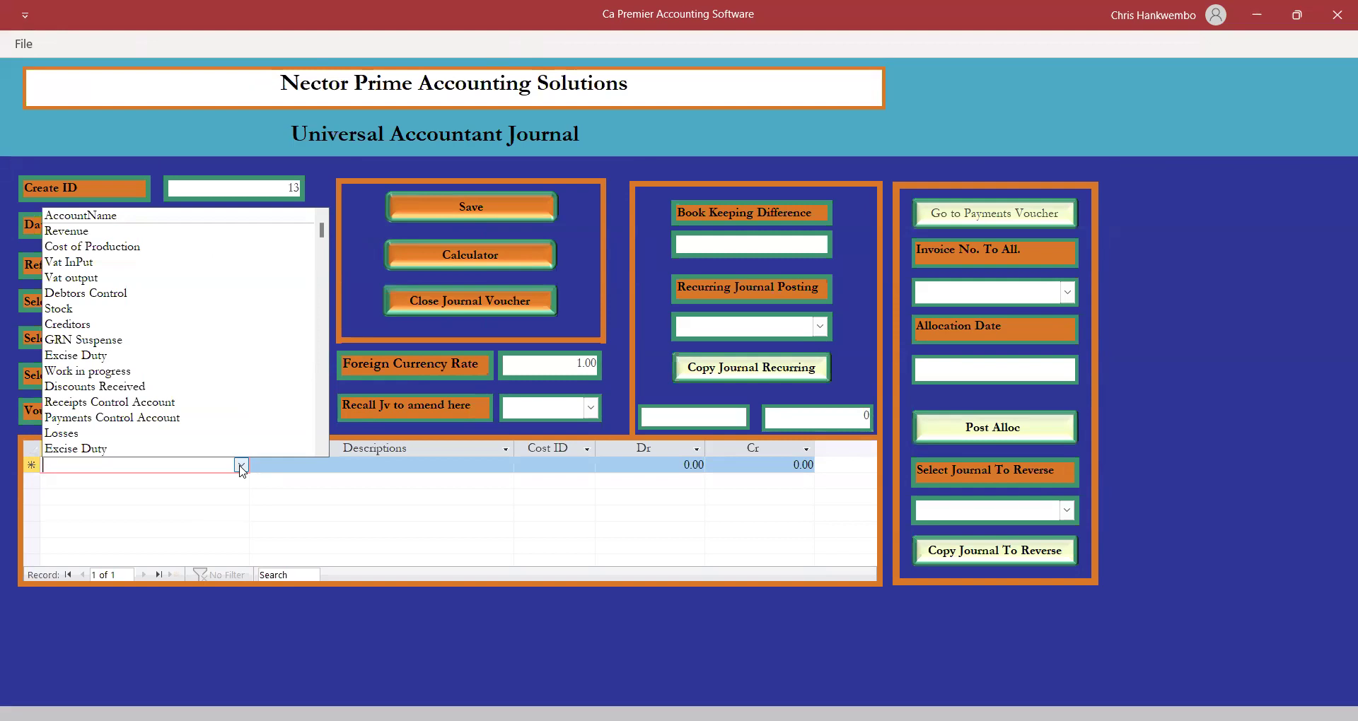
# Credit Receipts Control Account 37,000 described 'Deposit slip number 145563'.
pyautogui.write('re')
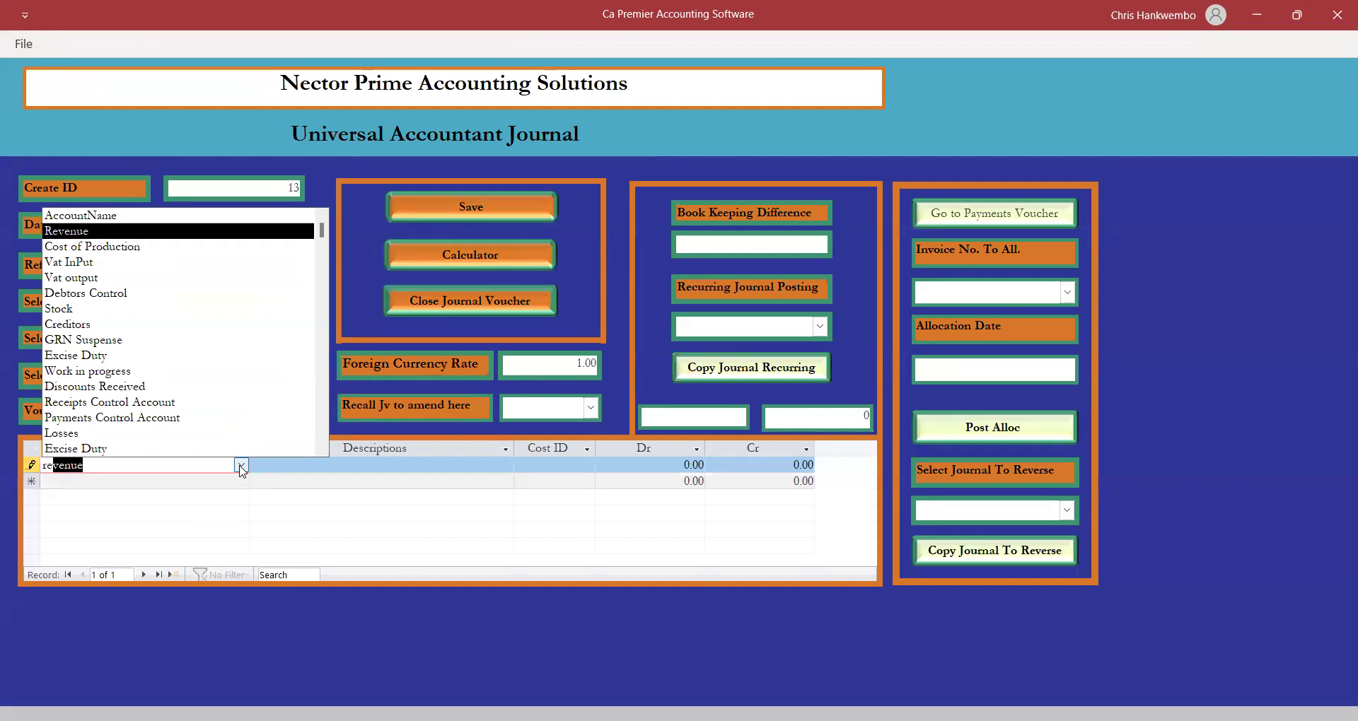
pyautogui.write('c')
pyautogui.press('Tab')
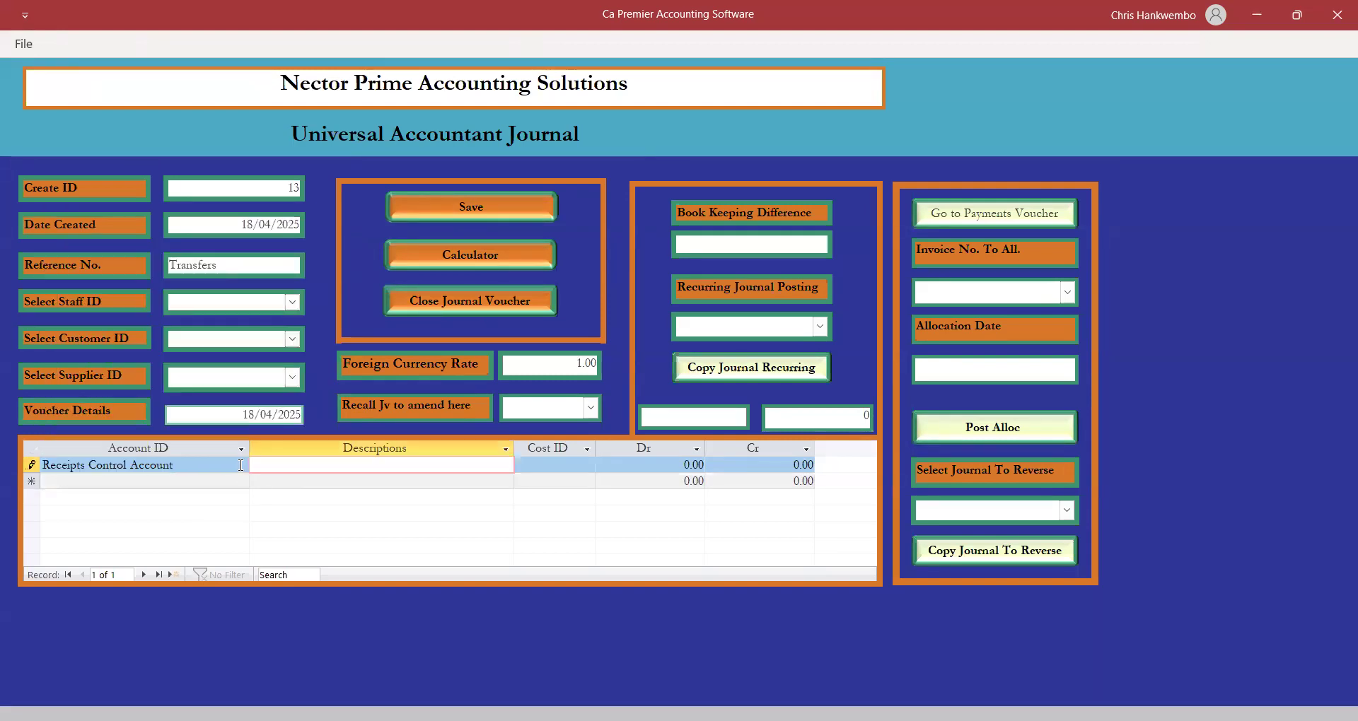
pyautogui.write('Deposit slip number 145563')
pyautogui.press('Tab')
pyautogui.press('Tab')
pyautogui.press('Tab')
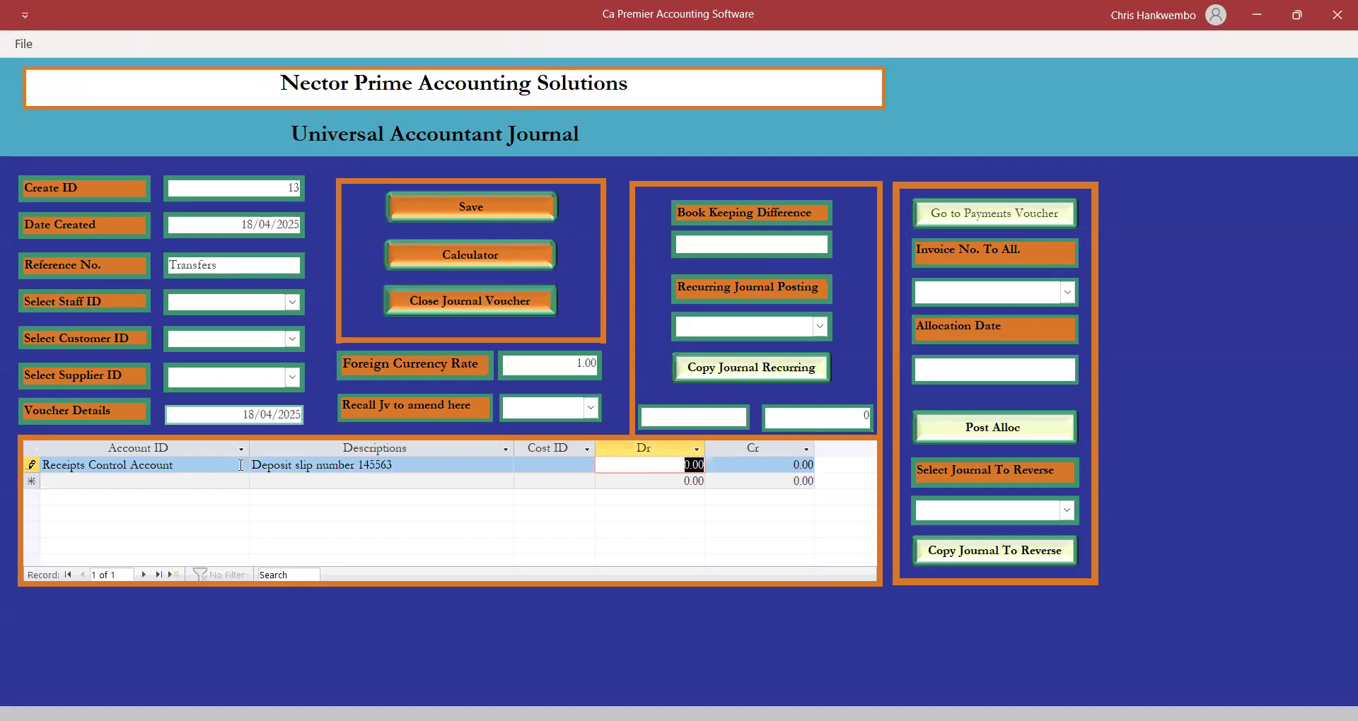
pyautogui.write('37000')
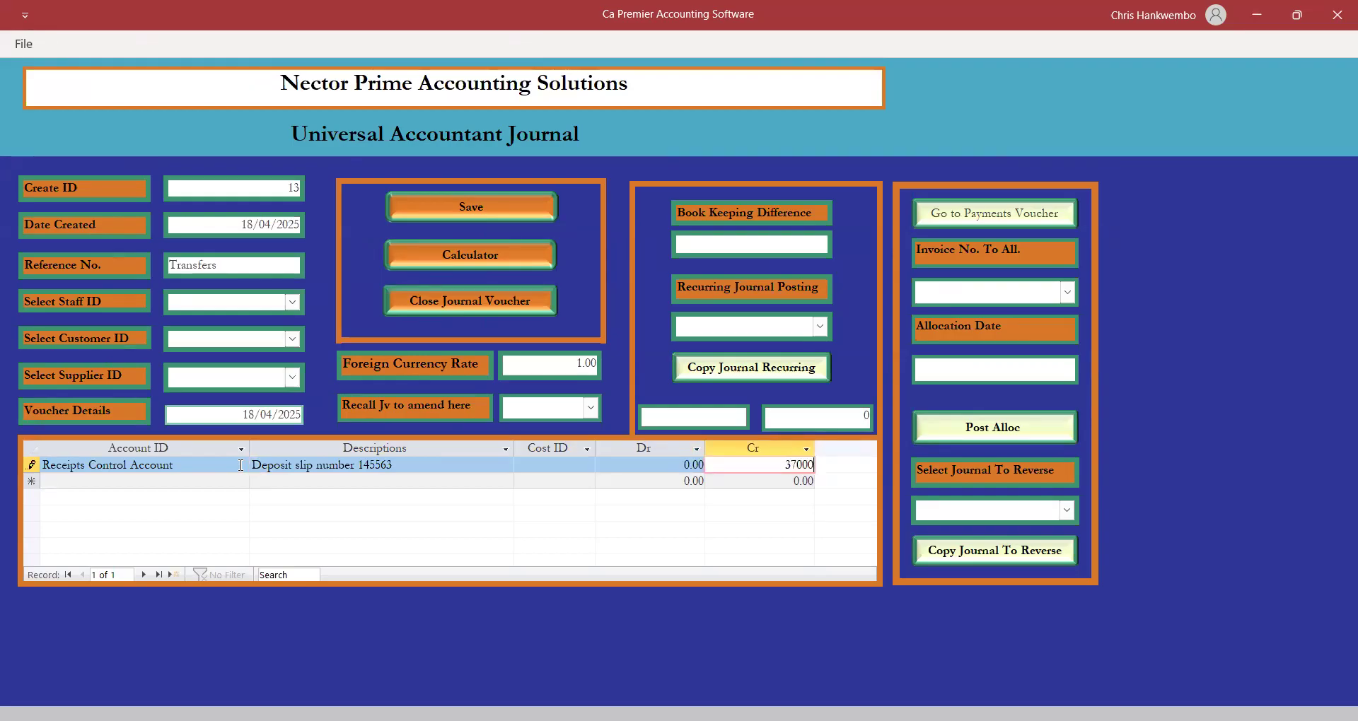
pyautogui.press('Tab')
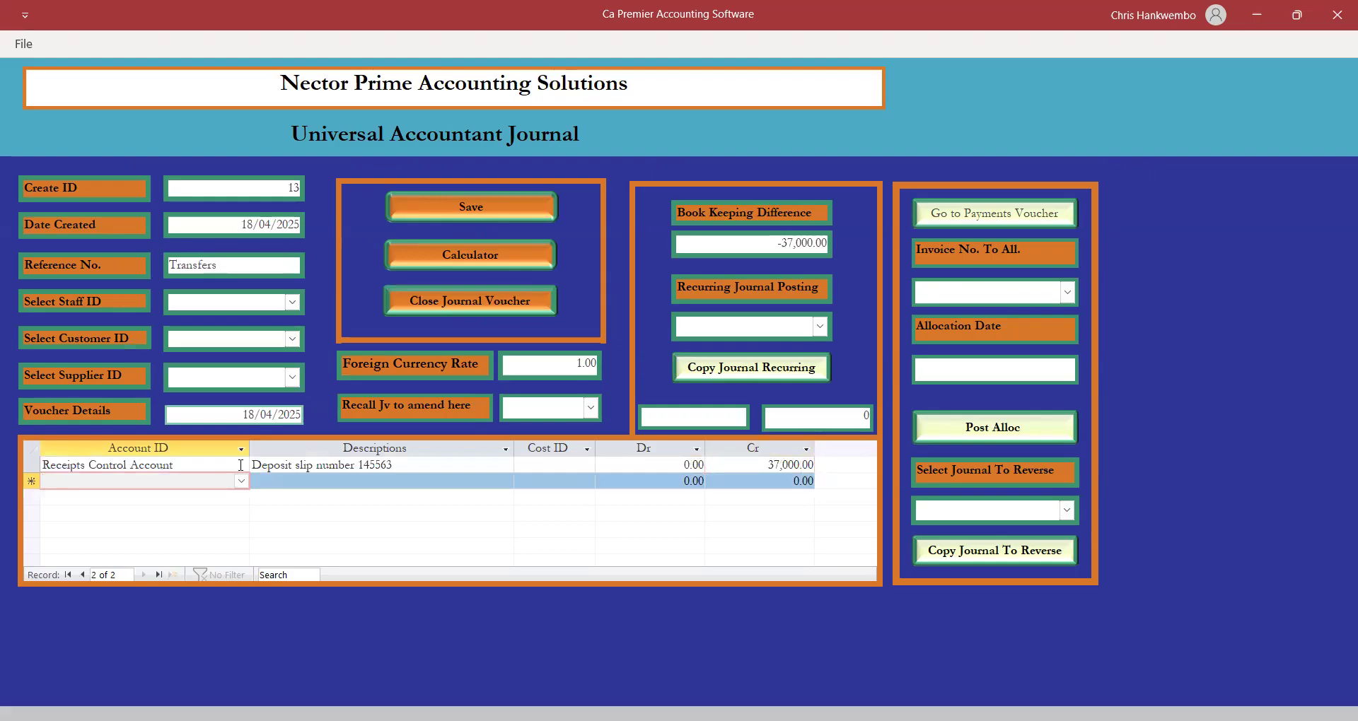
# Credit Receipts Control Account 400 described 'Invoice number 45'.
pyautogui.write('receipts Control Account')
pyautogui.press('Tab')
pyautogui.write('Invoice ')
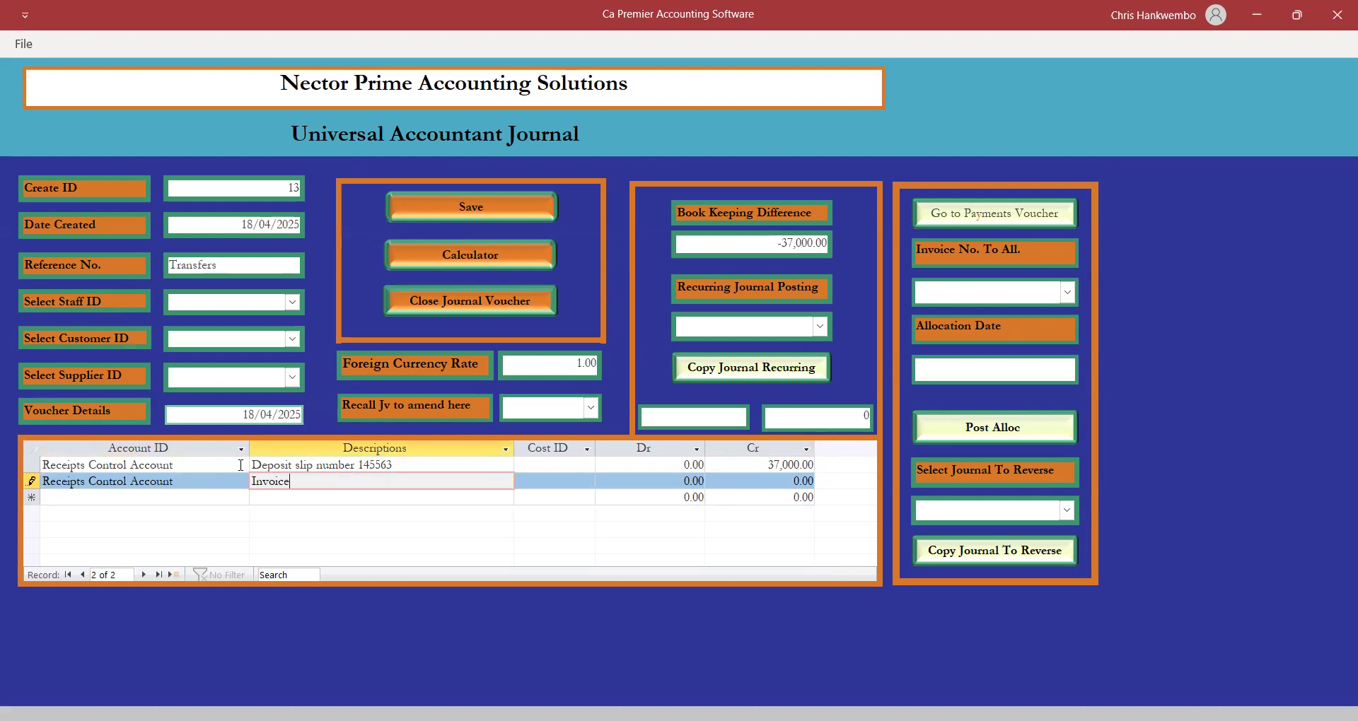
pyautogui.write('number 45')
pyautogui.press('Tab')
pyautogui.press('Tab')
pyautogui.press('Tab')
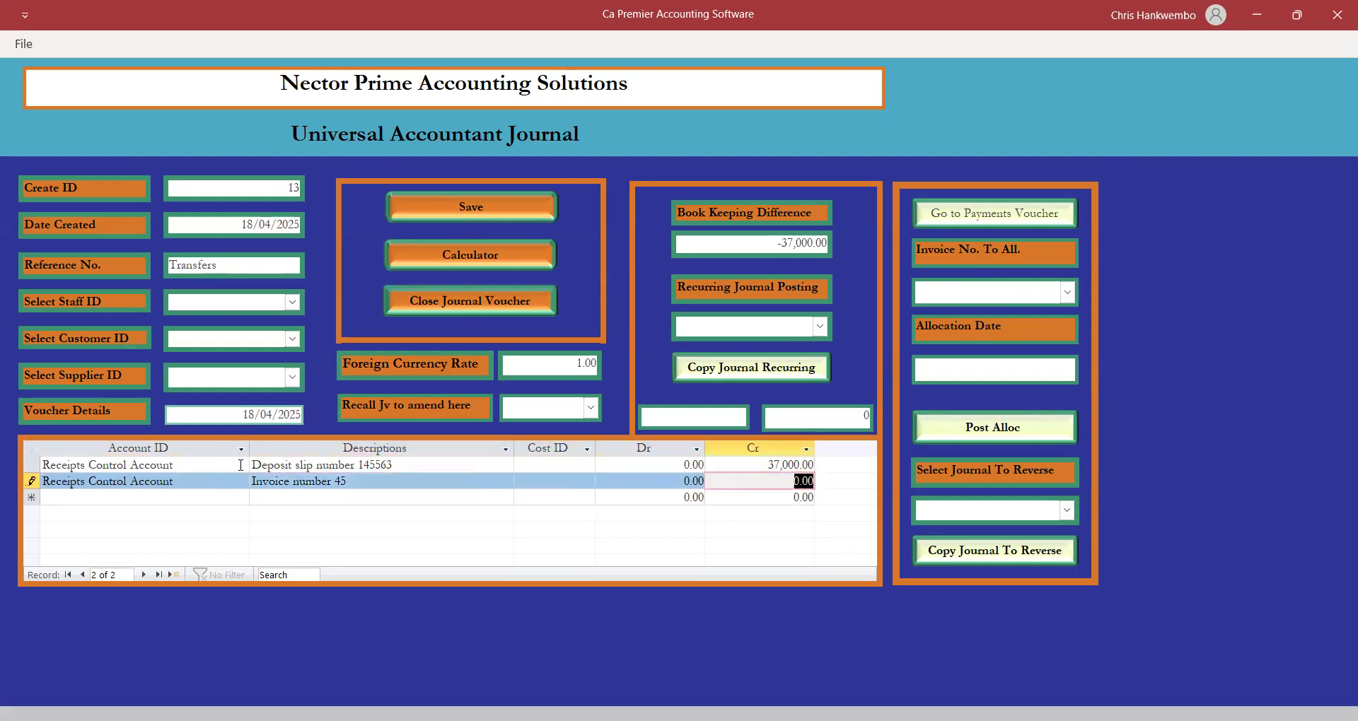
pyautogui.write('400')
pyautogui.press('Tab')
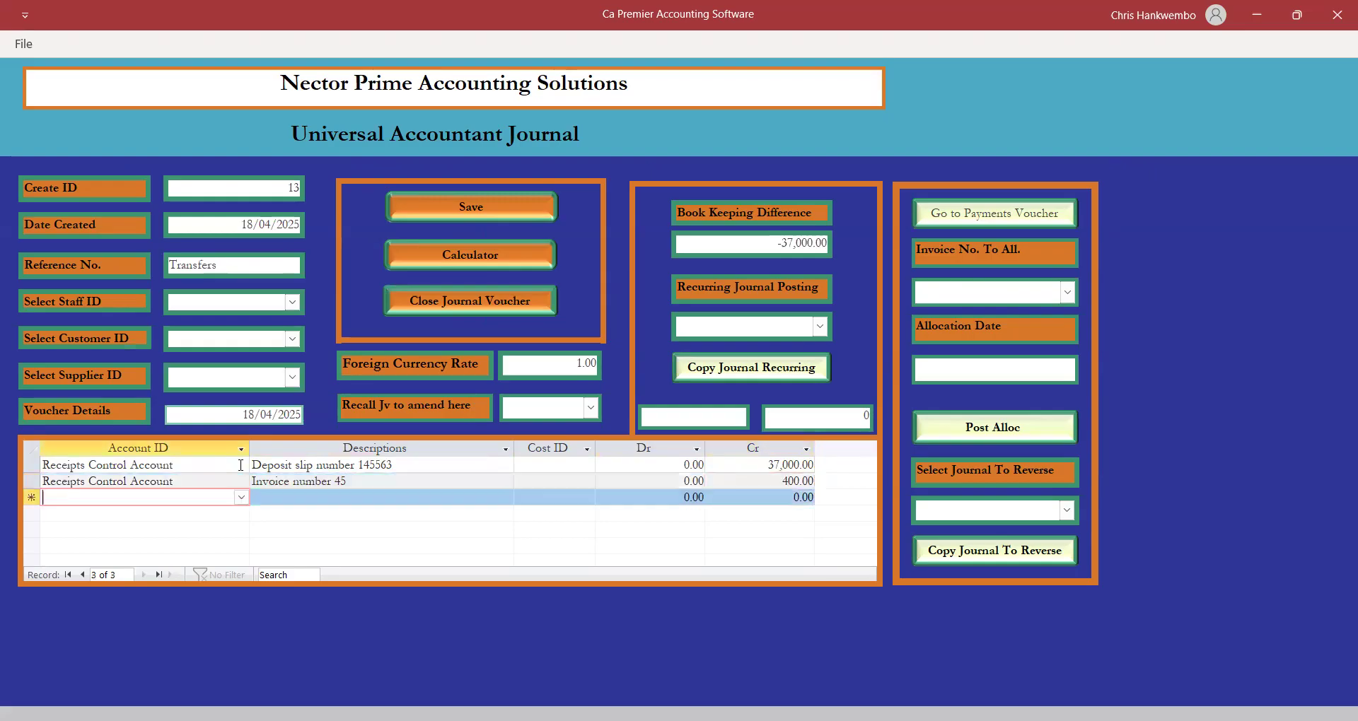
# Begin a third line by searching 'epair' in the account list.
pyautogui.write('r')
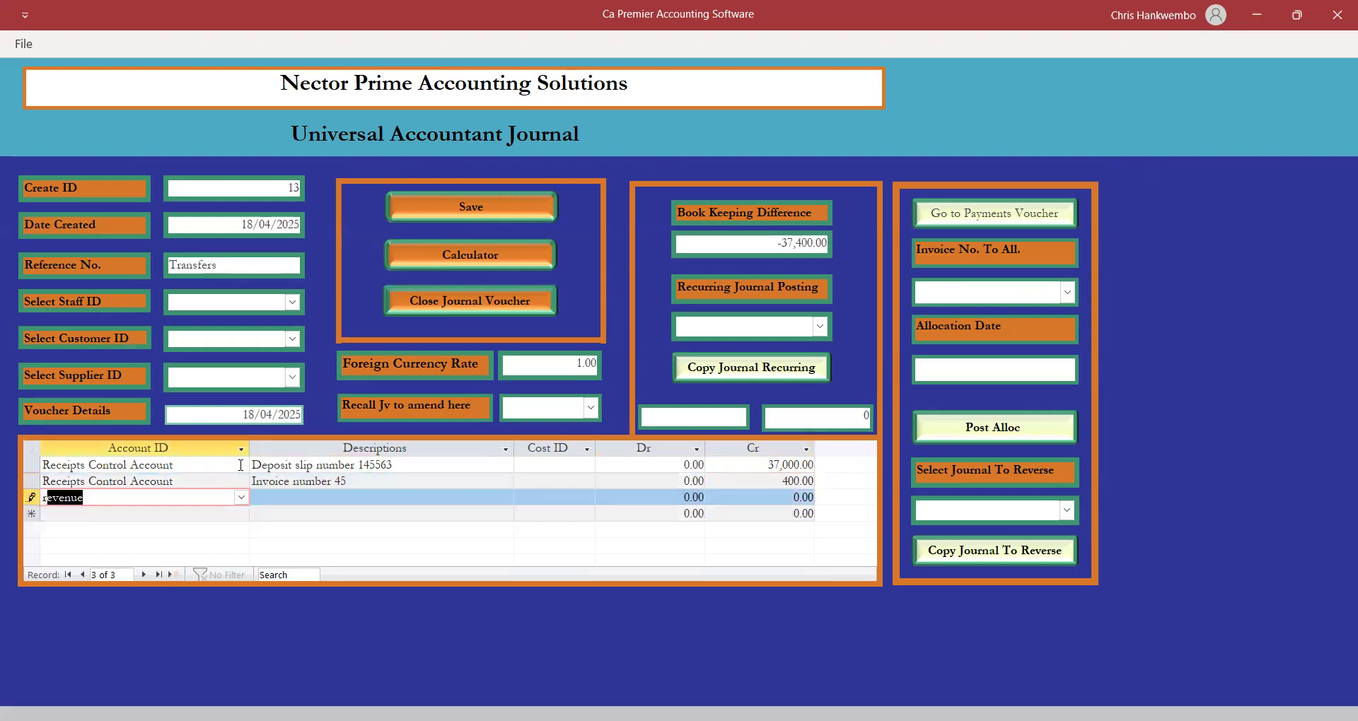
pyautogui.write('epair')
pyautogui.click(241, 498)
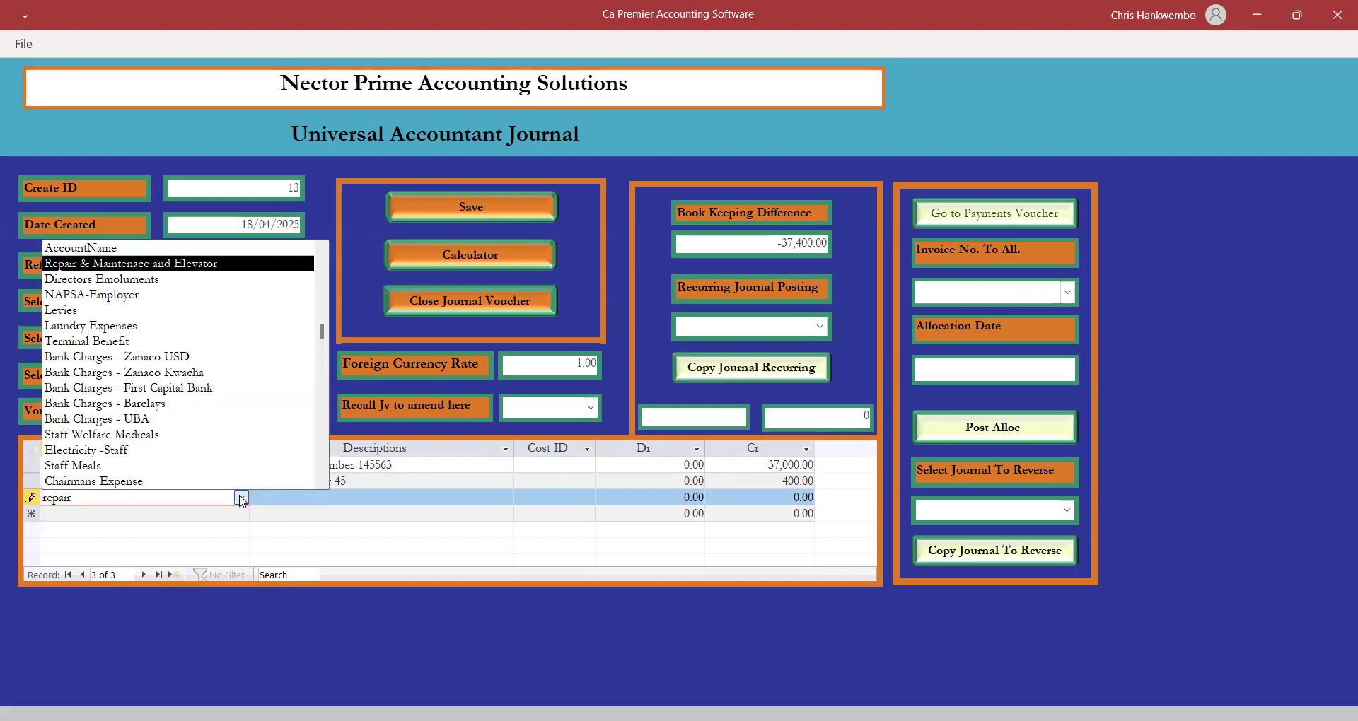
# Debit Repair & Maintenace and Elevator 400 with description 'Invoice number 45'.
pyautogui.click(178, 264)
pyautogui.press('Tab')
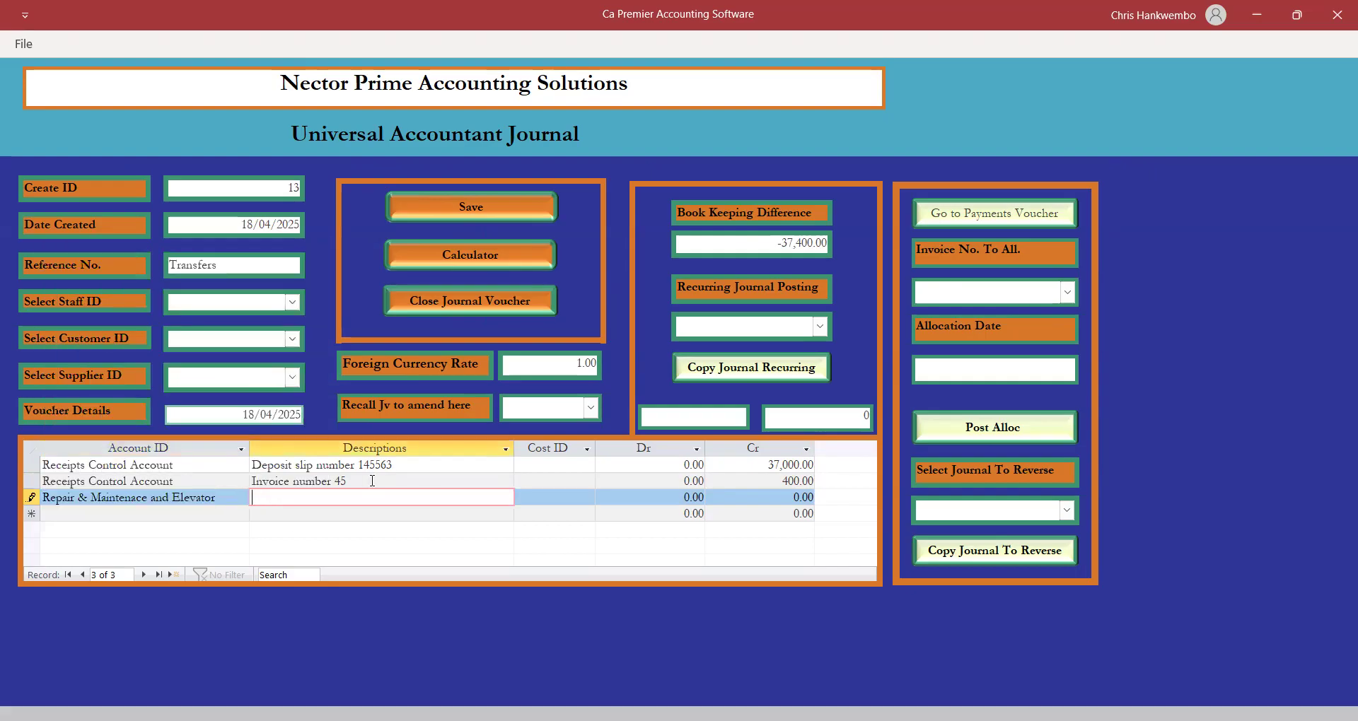
pyautogui.moveTo(358, 481); pyautogui.dragTo(231, 473)
pyautogui.hotkey('ctrl', 'c')
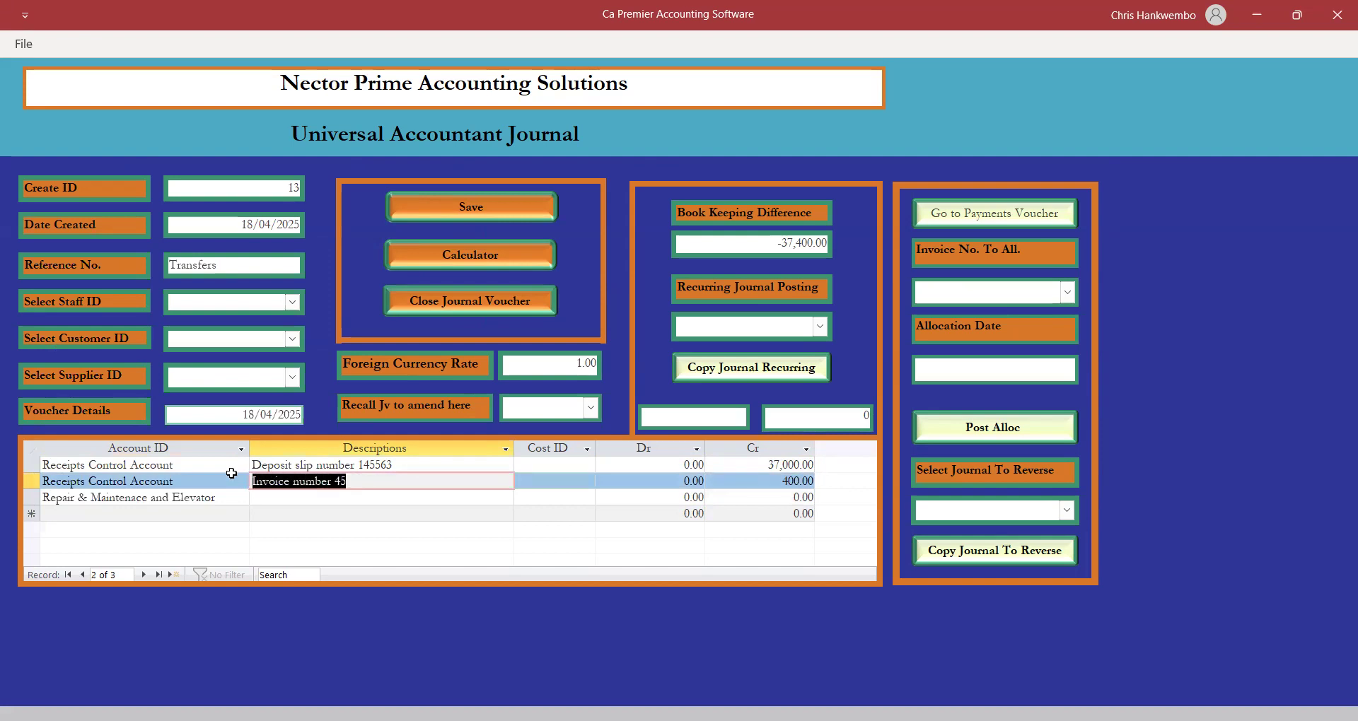
pyautogui.click(263, 501)
pyautogui.hotkey('ctrl', 'v')
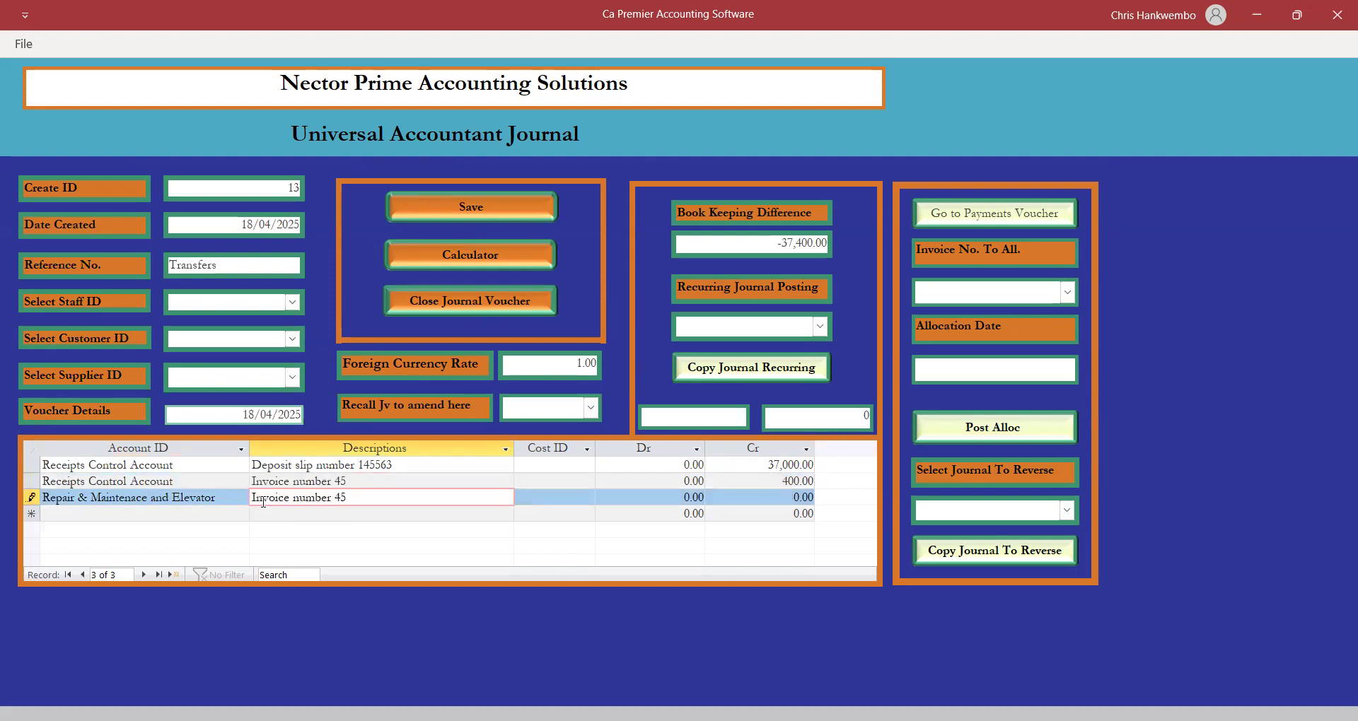
pyautogui.press('Tab')
pyautogui.press('Tab')
pyautogui.write('400')
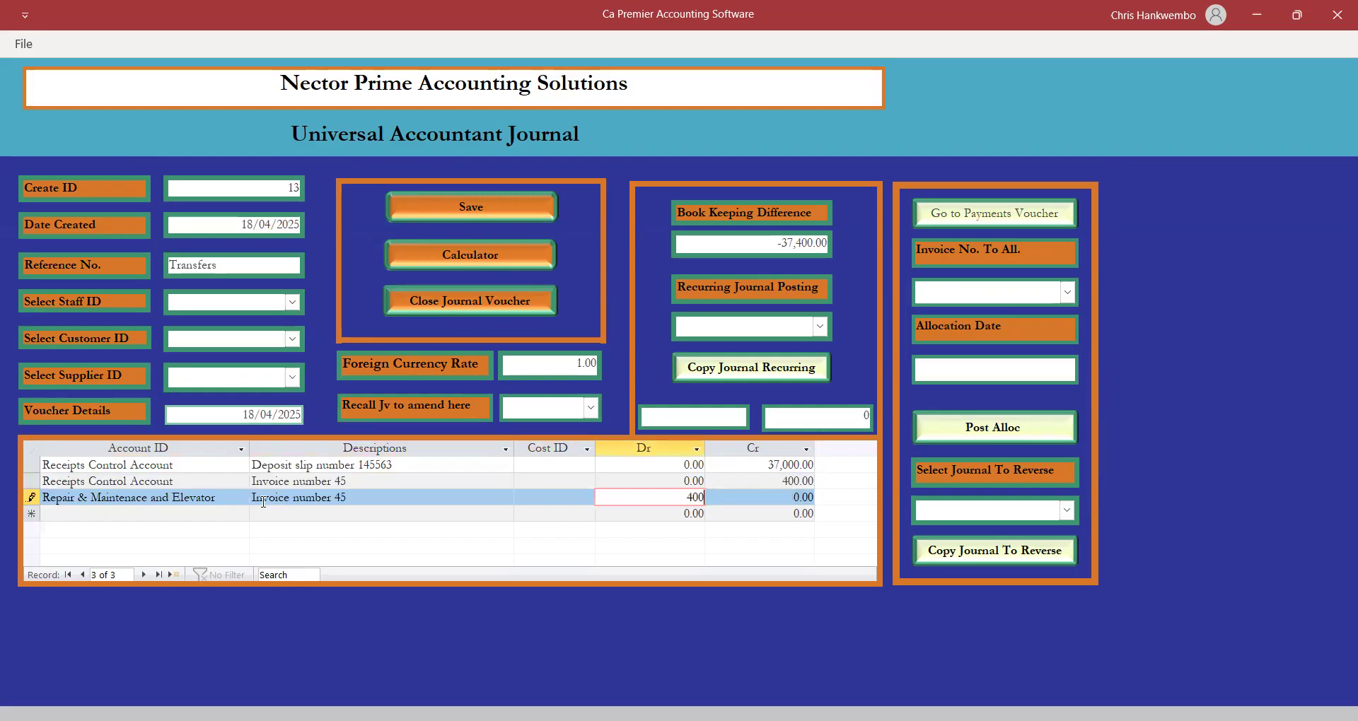
pyautogui.press('Tab')
pyautogui.press('Tab')
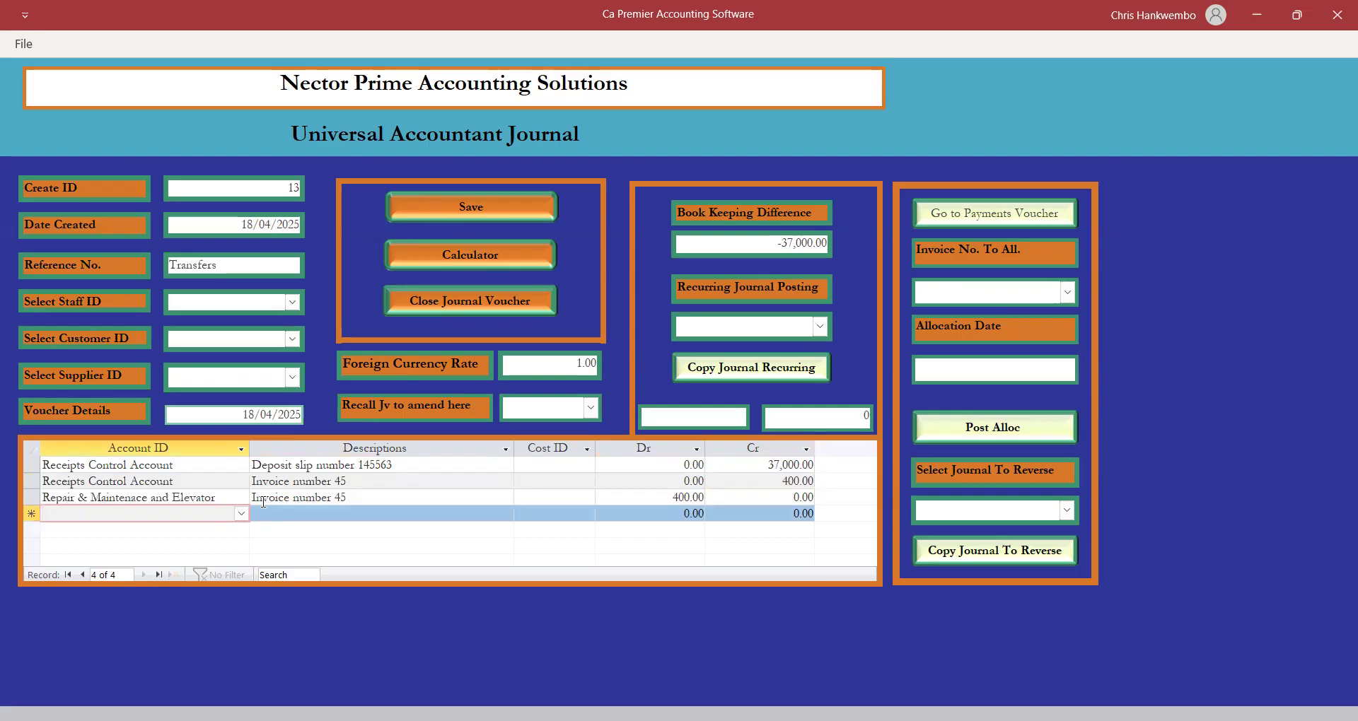
# Debit Bank Of Lusaka Zambia Limited 37,000 with the deposit slip description, then save and close.
pyautogui.write('bank')
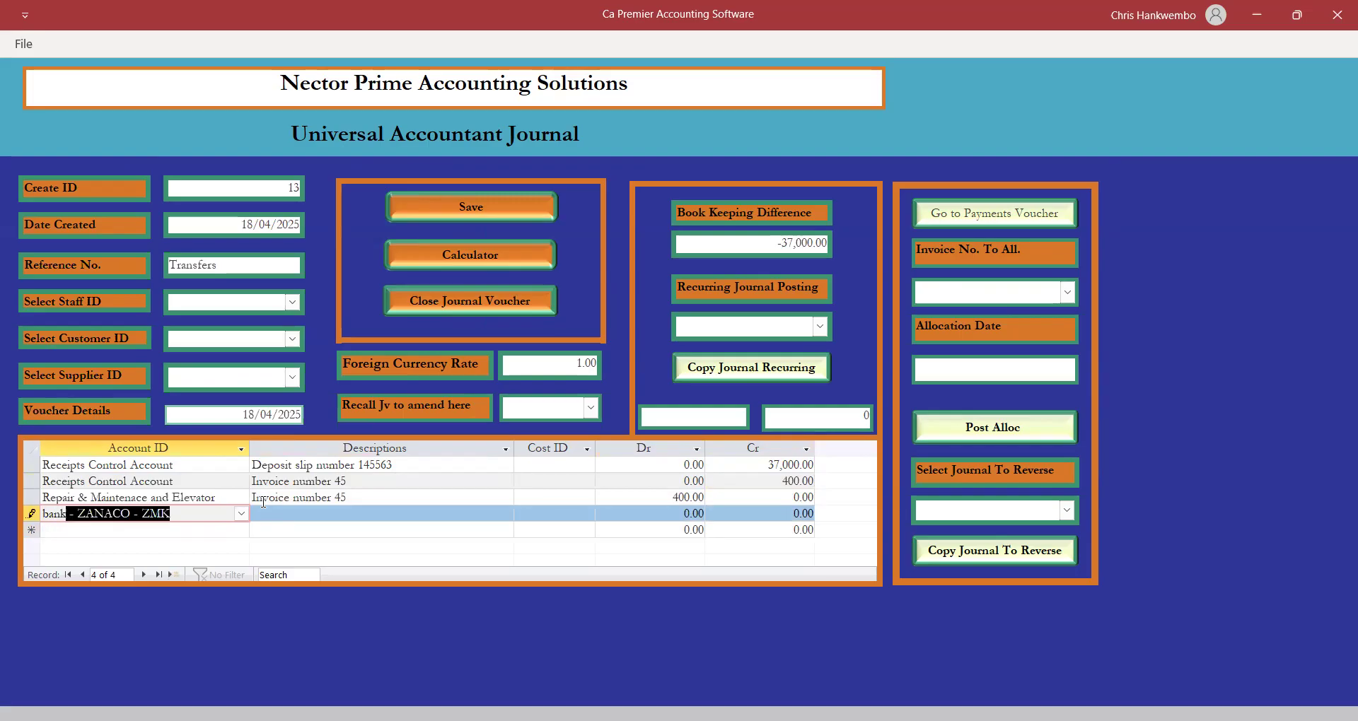
pyautogui.write(' of')
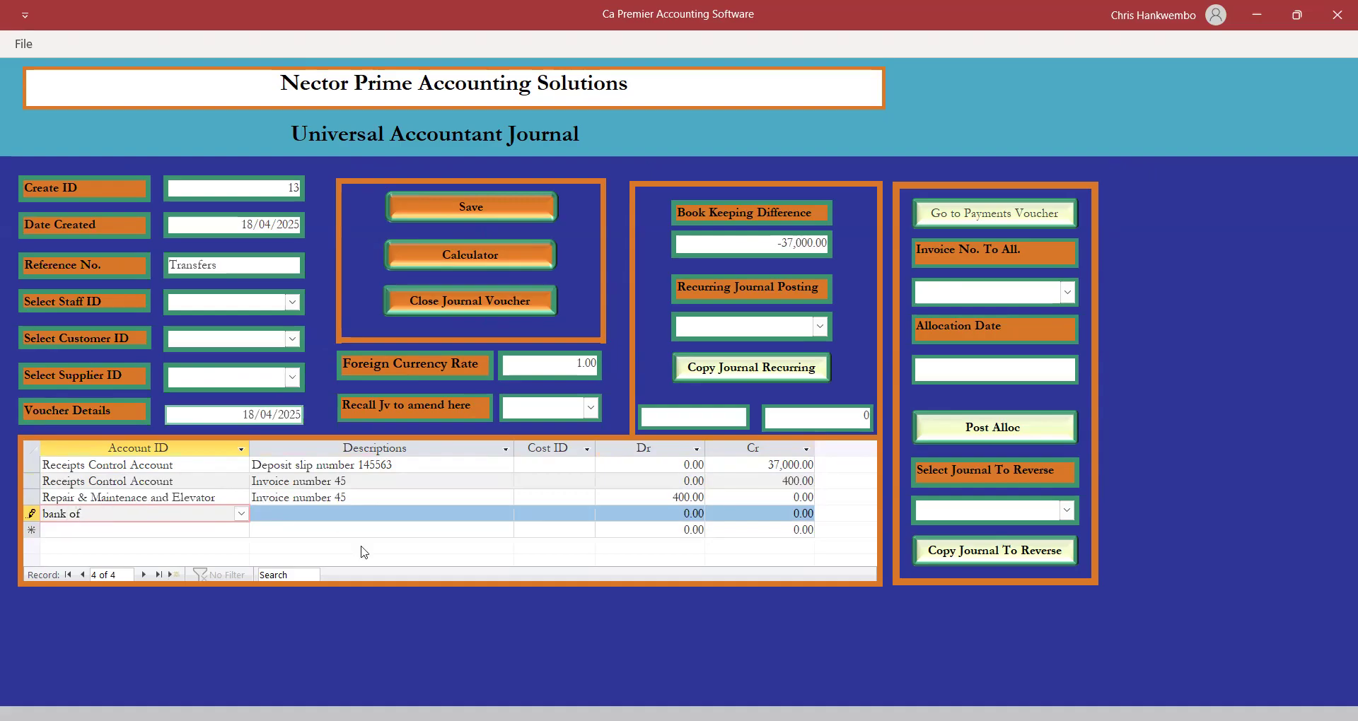
pyautogui.click(242, 514)
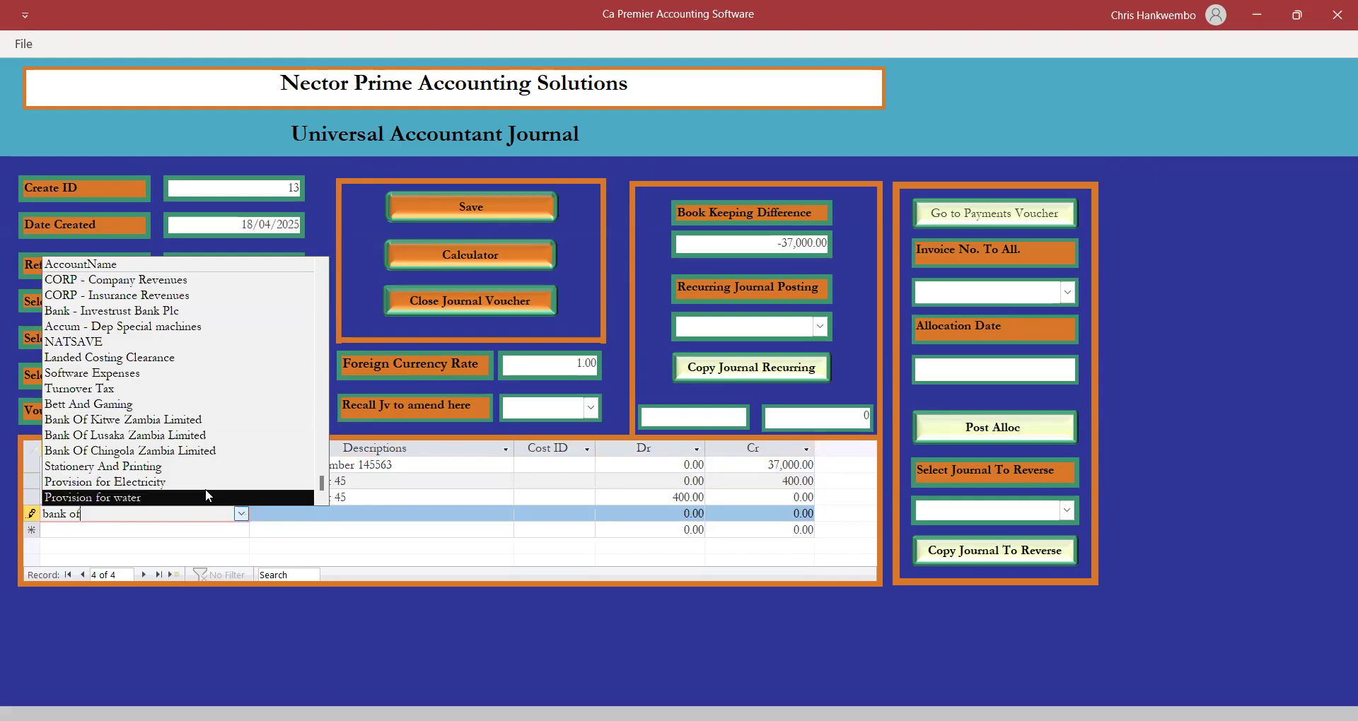
pyautogui.click(149, 437)
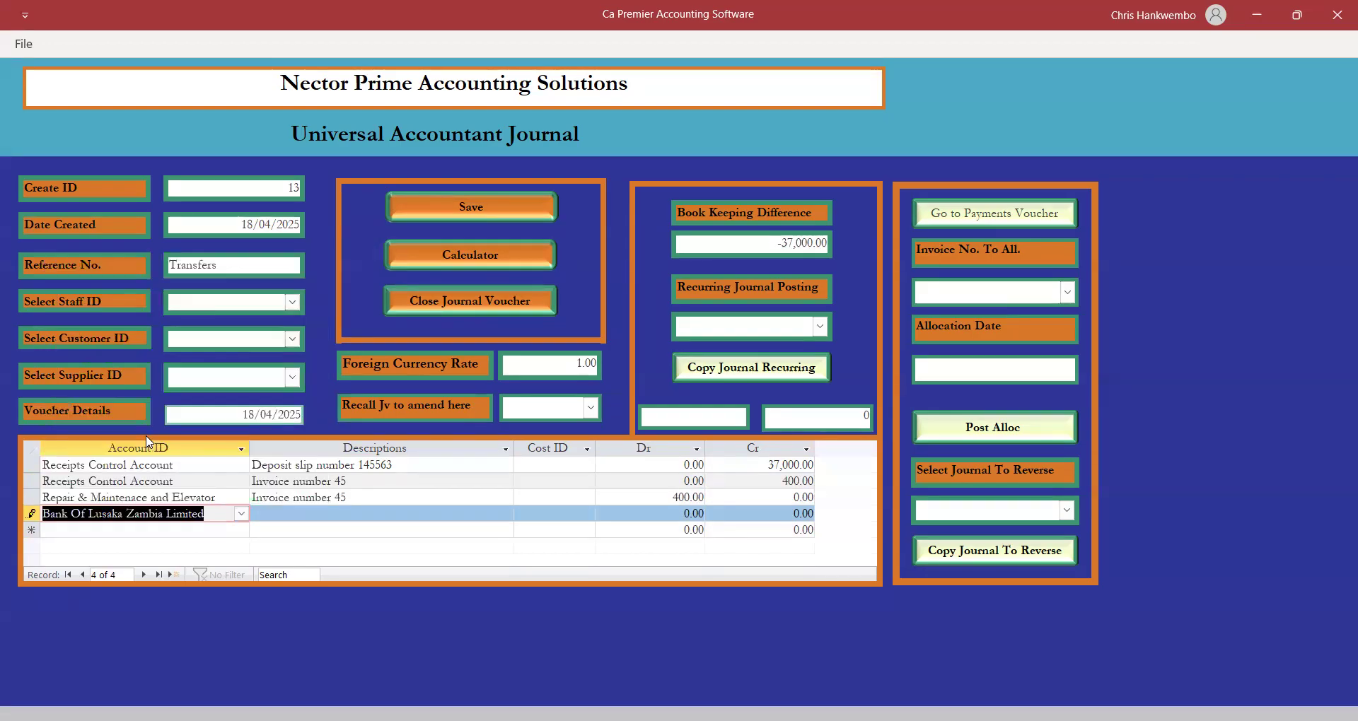
pyautogui.press('Tab')
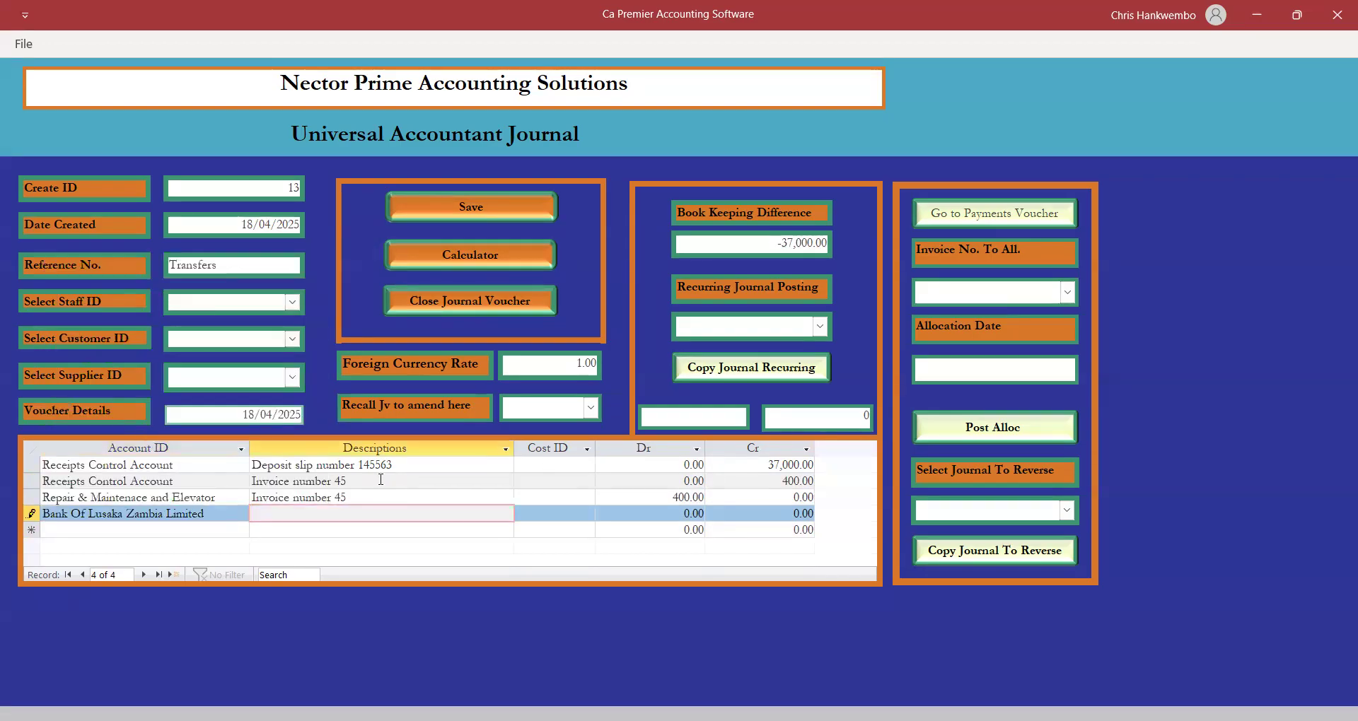
pyautogui.moveTo(397, 466); pyautogui.dragTo(318, 464)
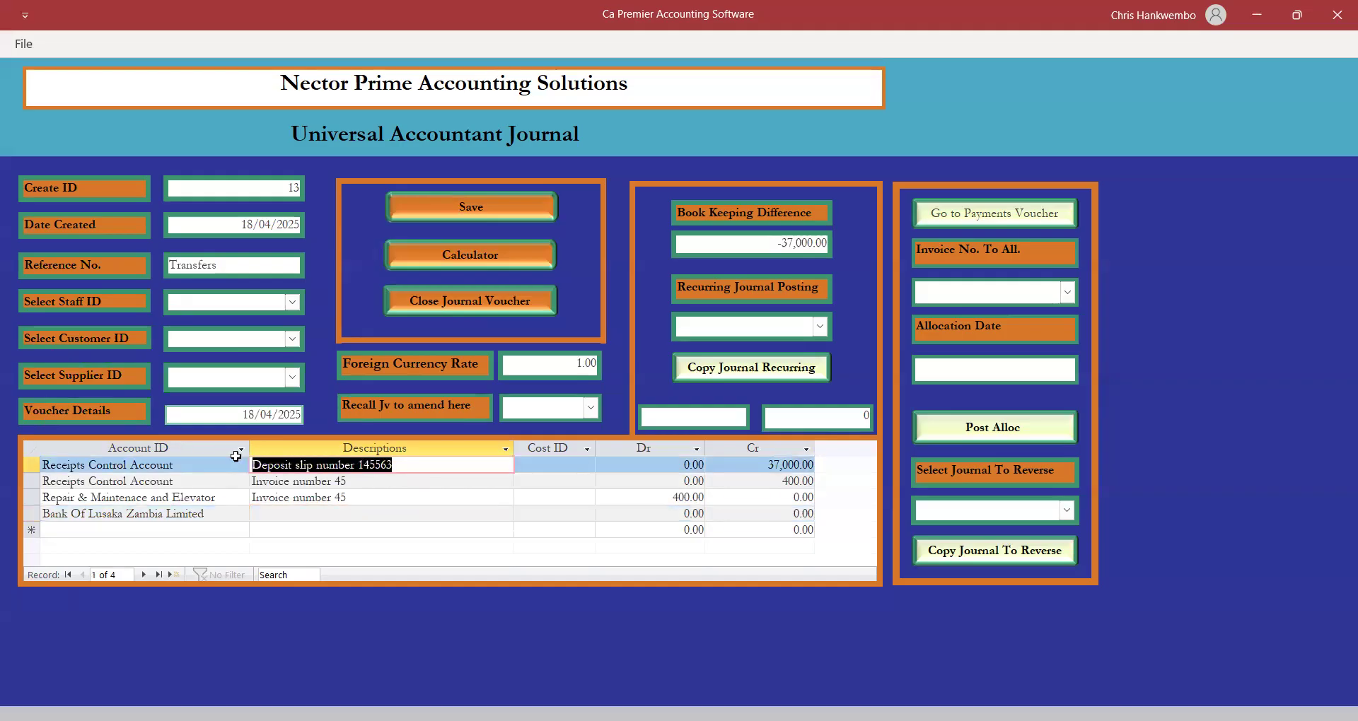
pyautogui.click(260, 512)
pyautogui.write('Deposit slip number 145563')
pyautogui.press('Tab')
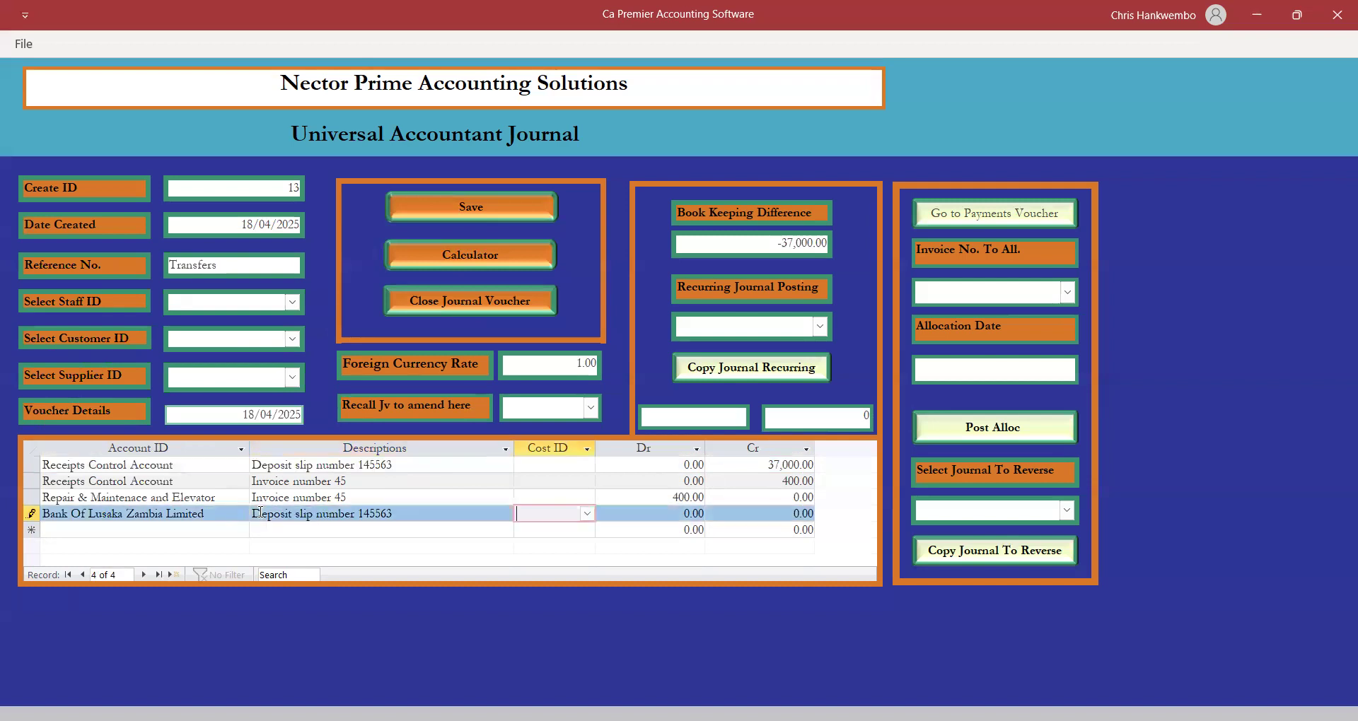
pyautogui.press('Tab')
pyautogui.write('37000')
pyautogui.press('Tab')
pyautogui.press('Tab')
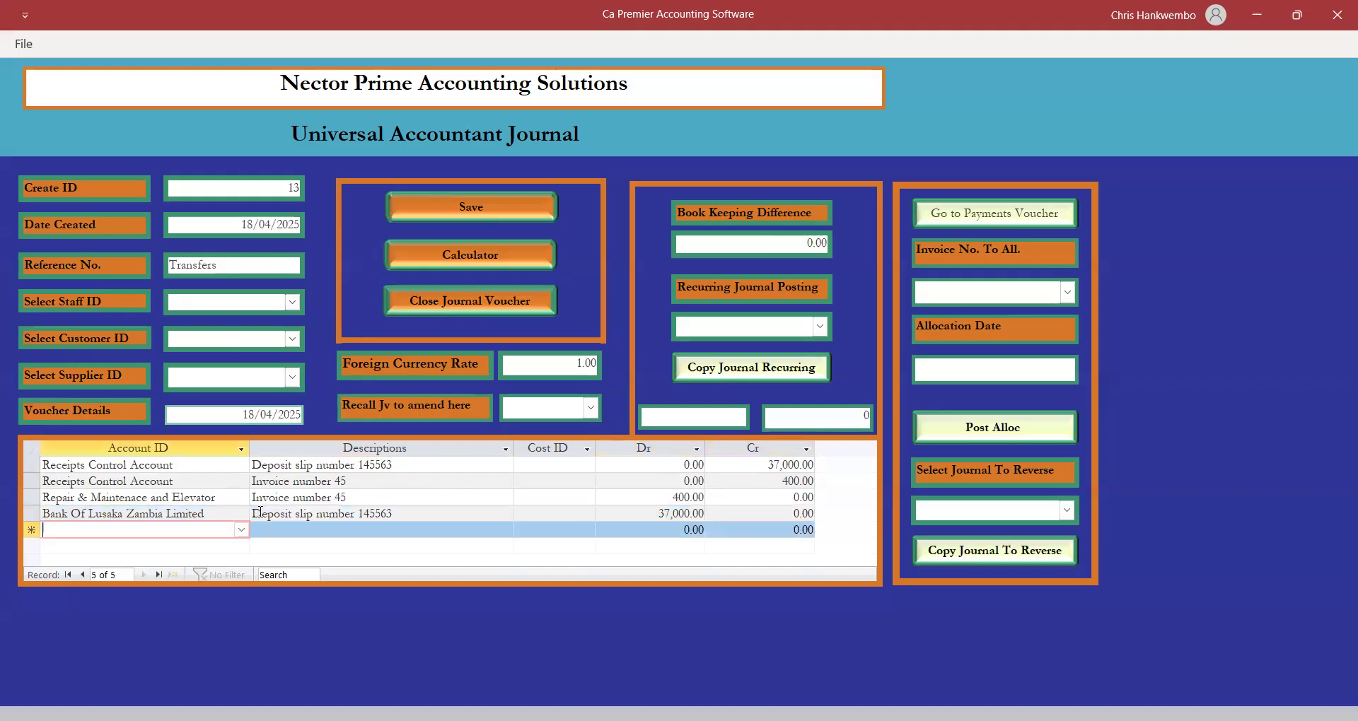
pyautogui.click(456, 211)
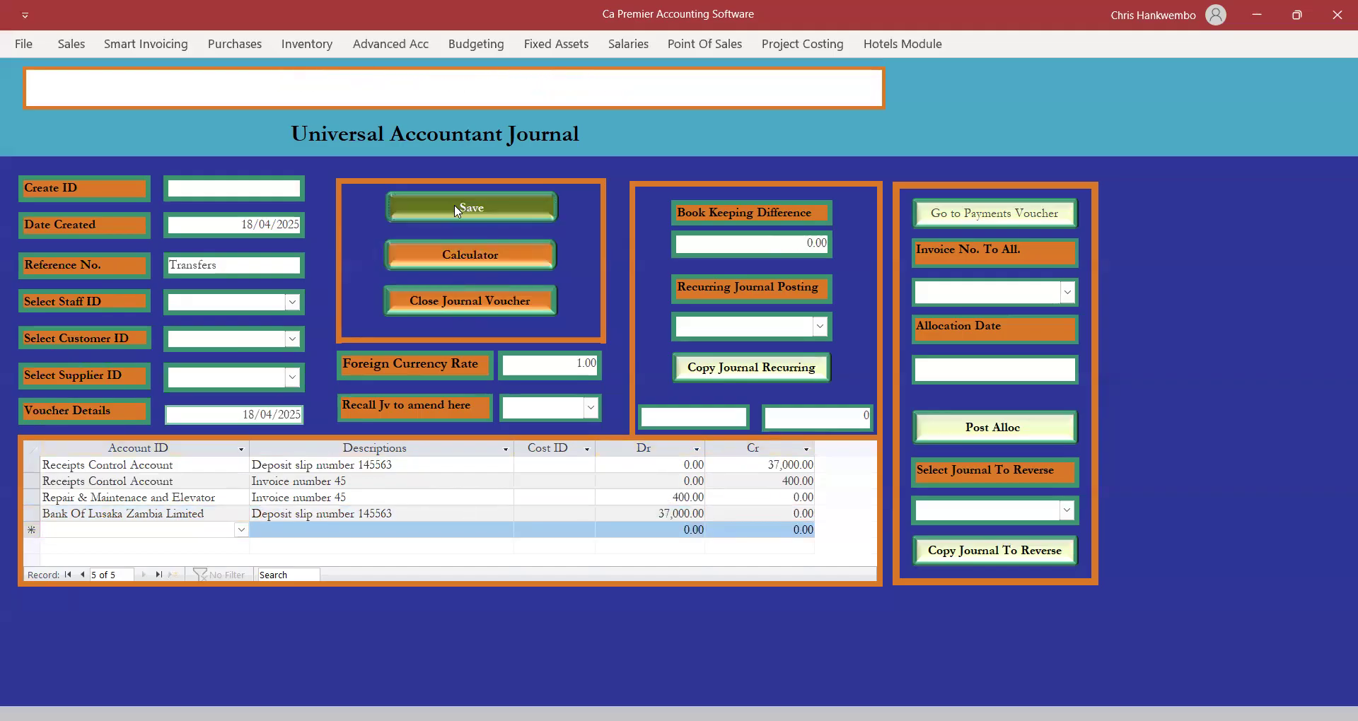
pyautogui.click(441, 297)
# Select journal 13 for posting and simulate it to preview its entries.
pyautogui.click(393, 47)
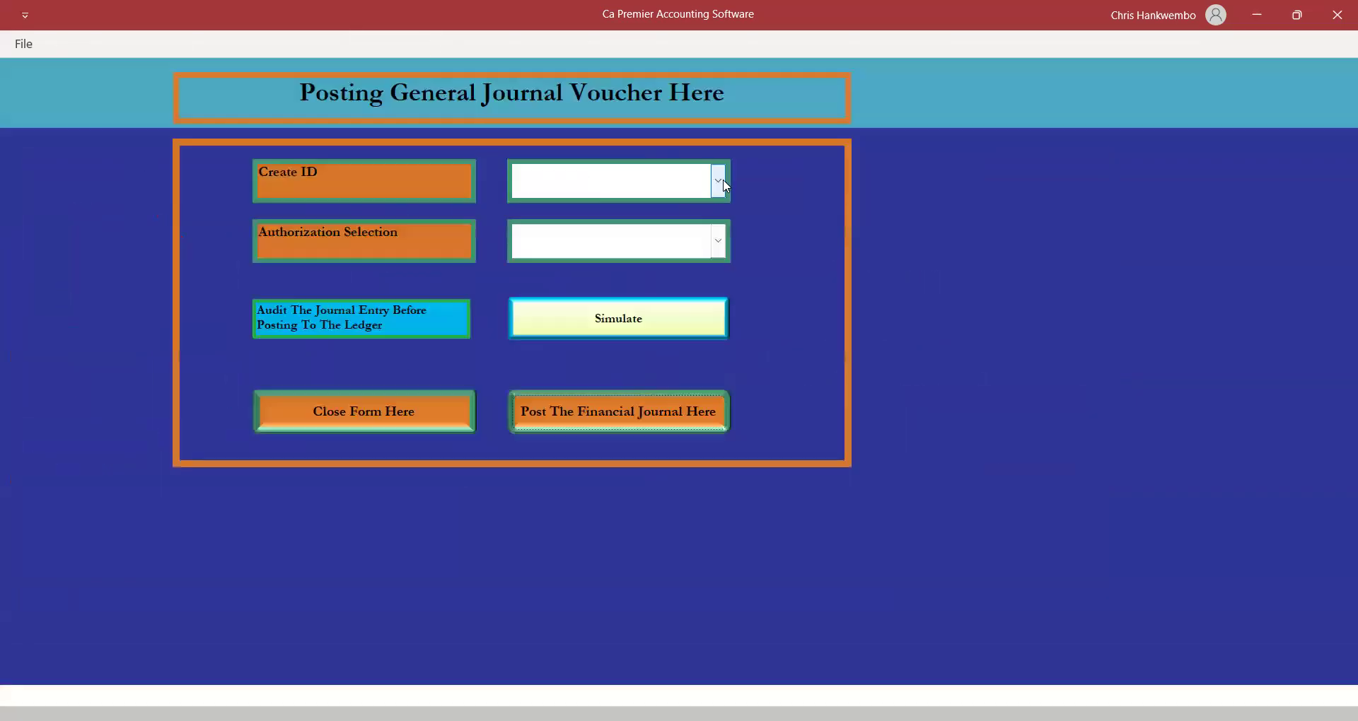
pyautogui.click(722, 181)
pyautogui.click(534, 212)
pyautogui.click(620, 321)
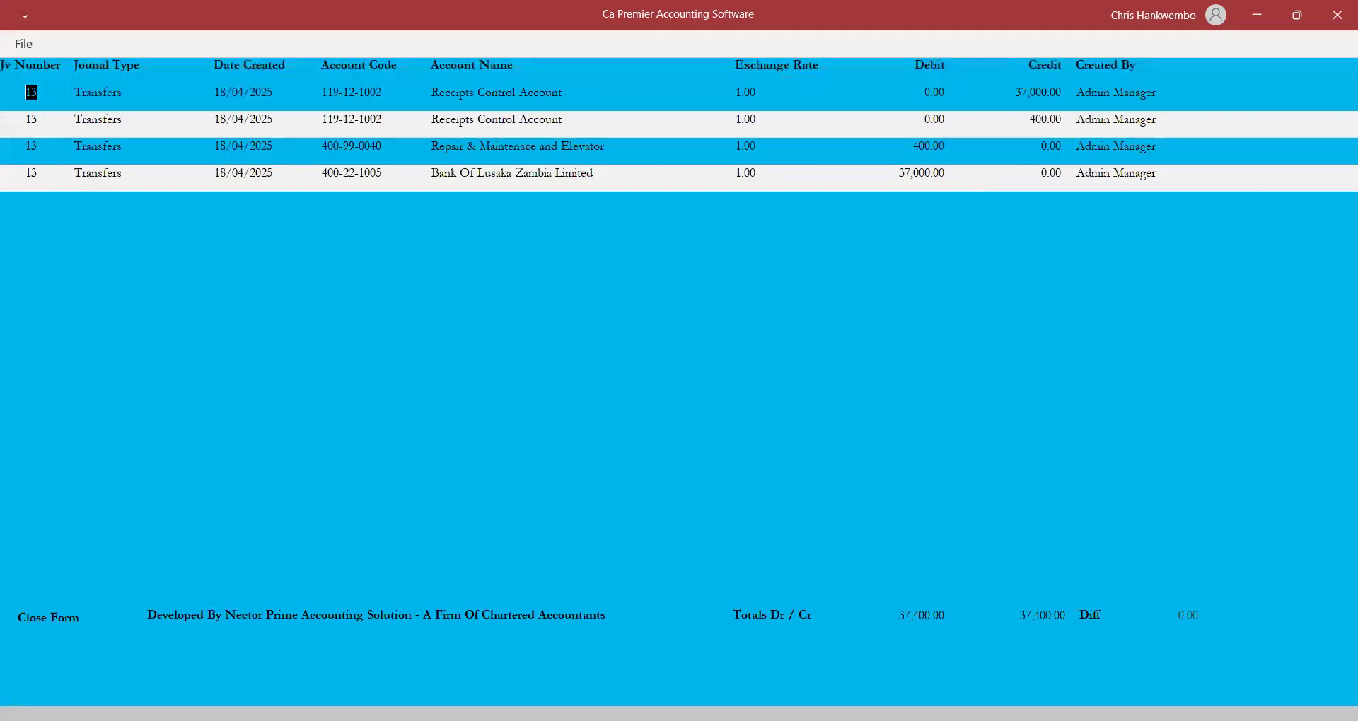
pyautogui.click(51, 617)
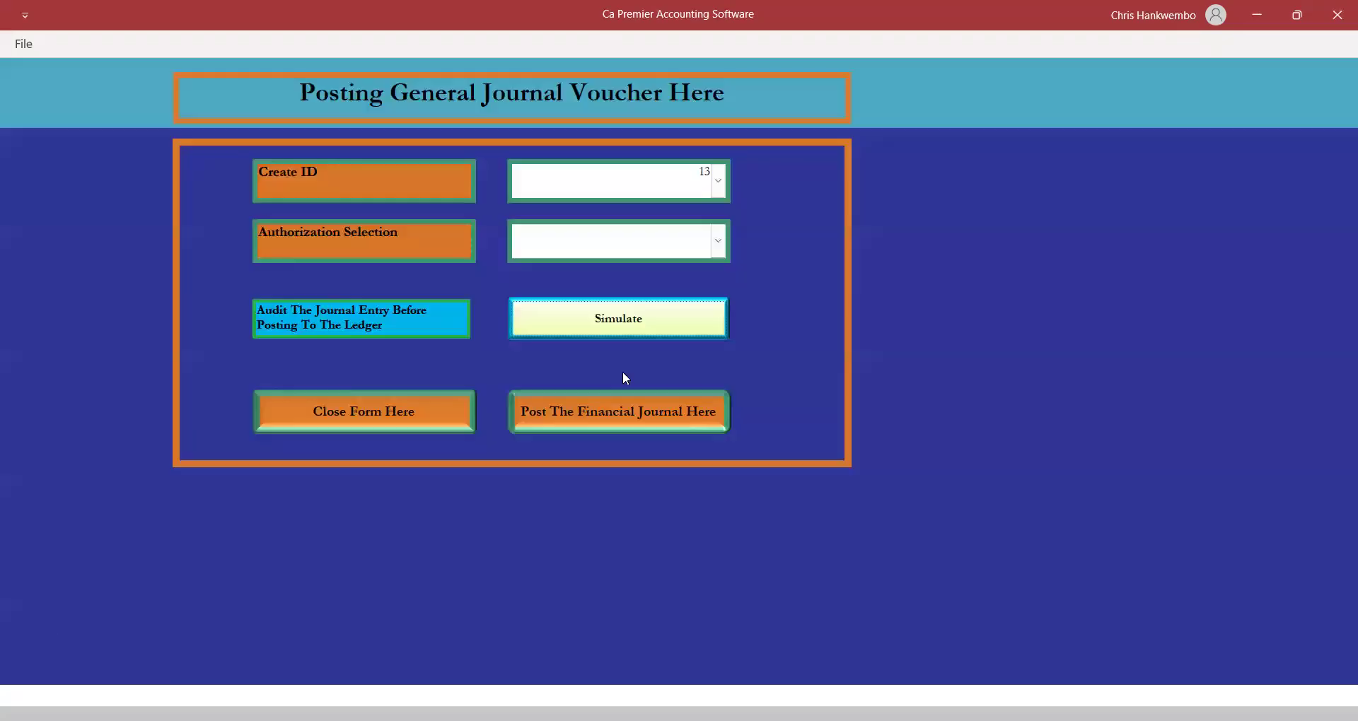
# Post journal 13 under Posting authorization and acknowledge the success message.
pyautogui.click(720, 244)
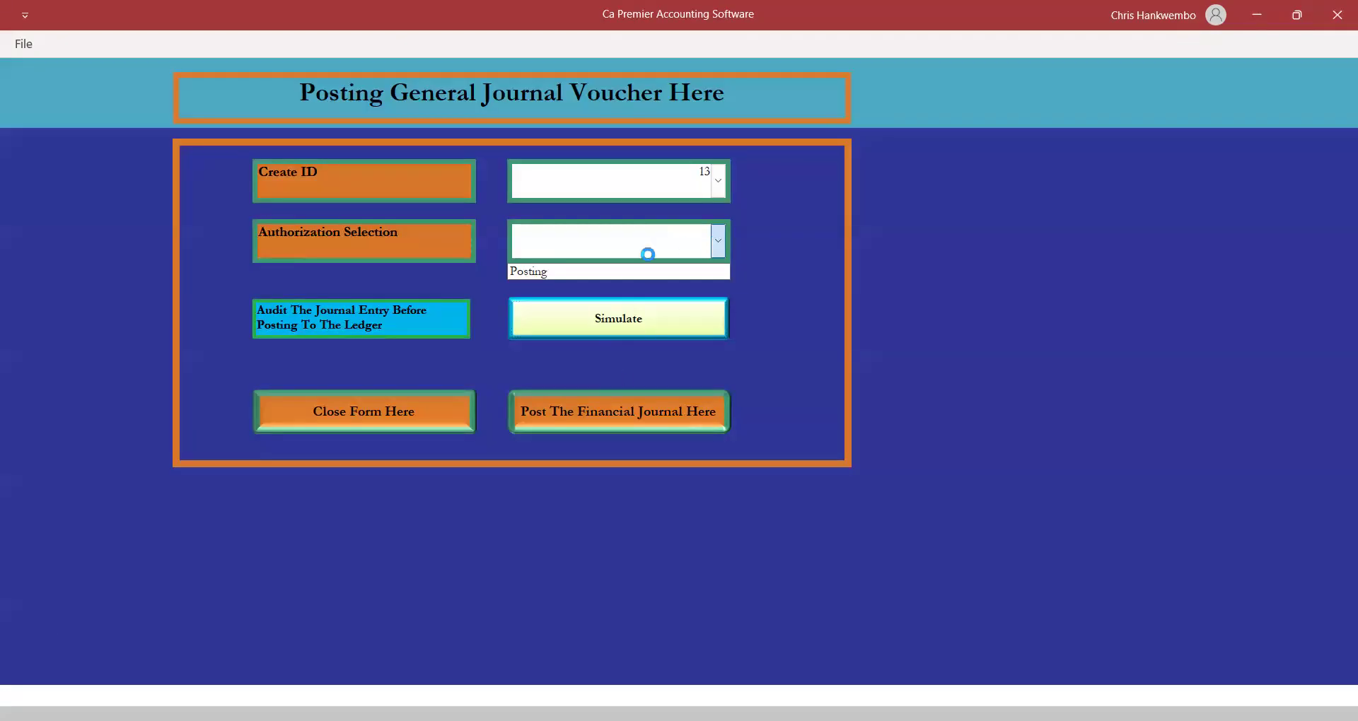
pyautogui.click(543, 270)
pyautogui.click(592, 418)
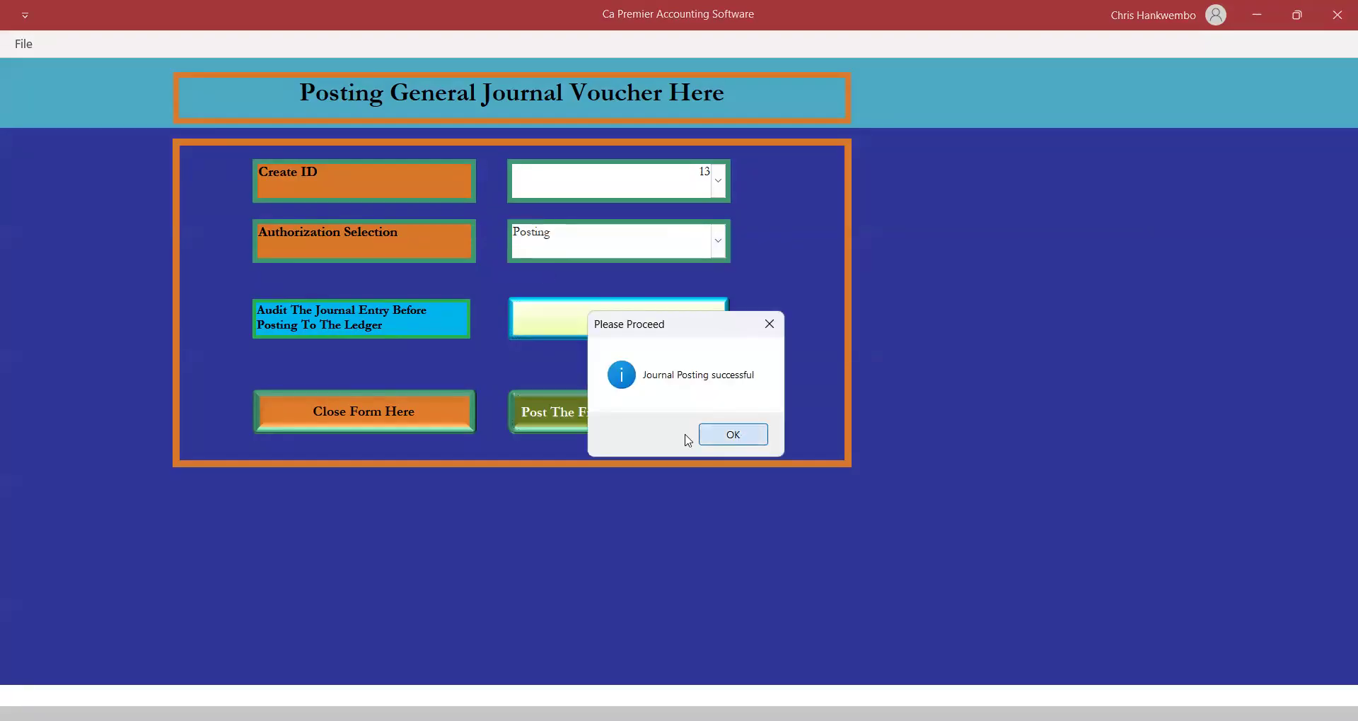
pyautogui.press('Return')
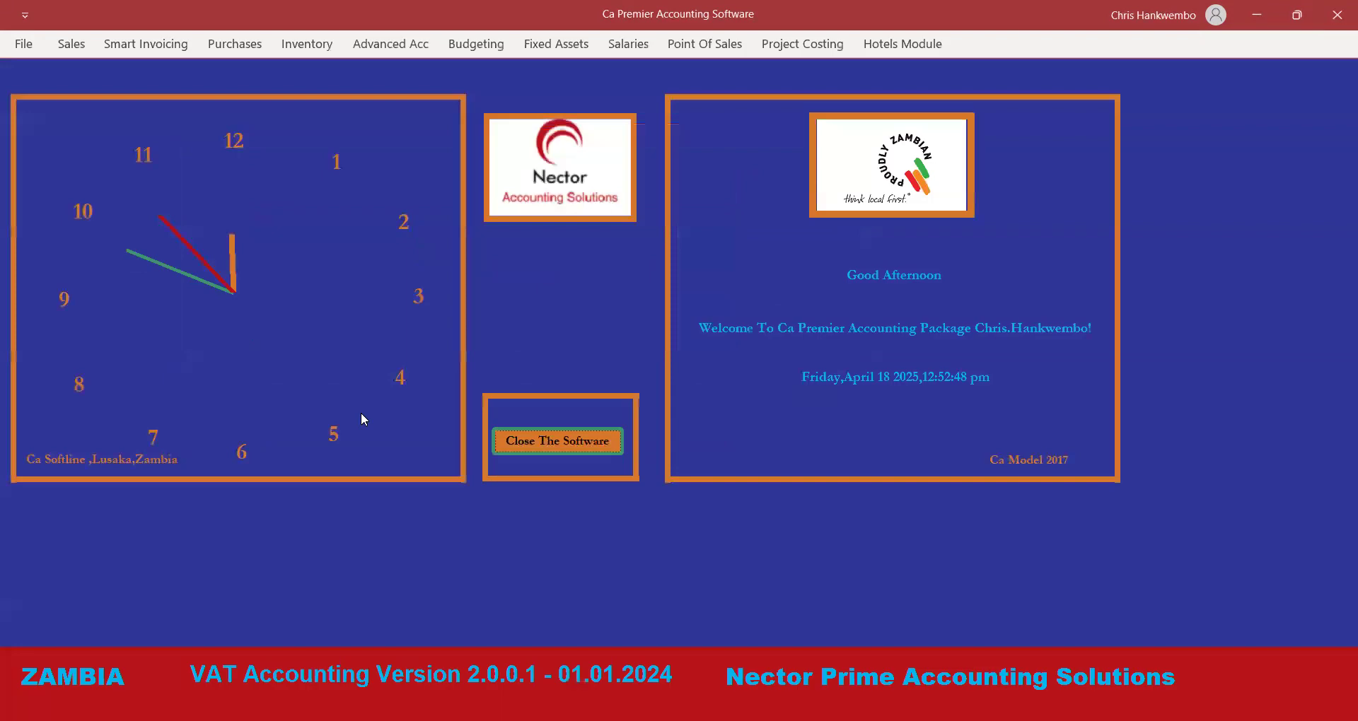
# Open Trial Balance Monthly and set the month-end dates to 18/04/2025.
pyautogui.click(416, 45)
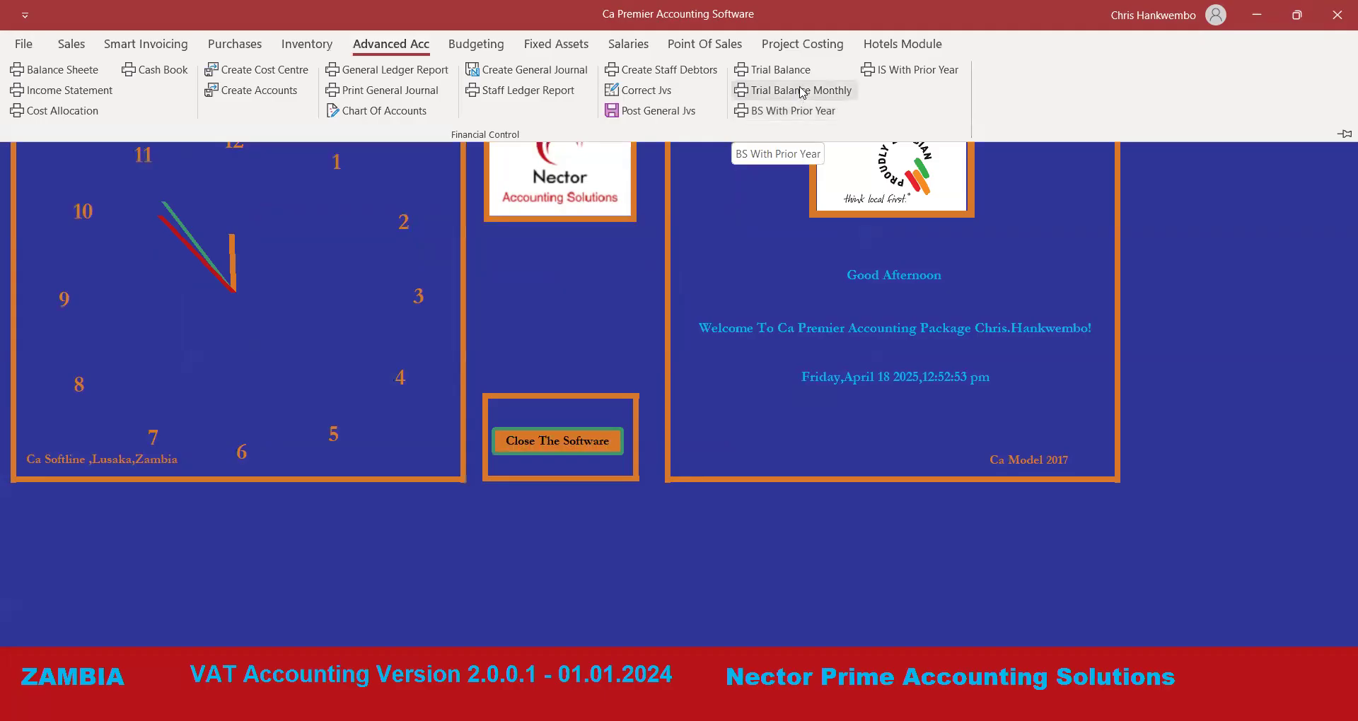
pyautogui.click(791, 95)
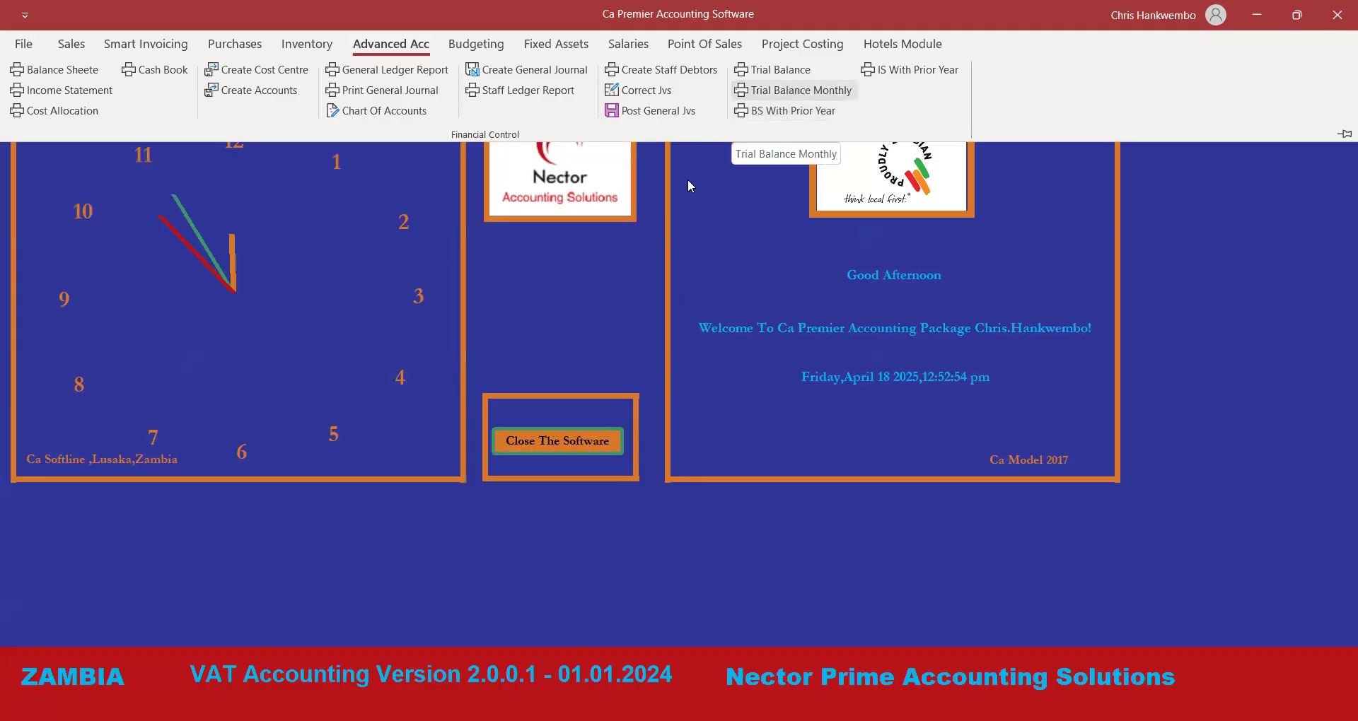
pyautogui.click(659, 231)
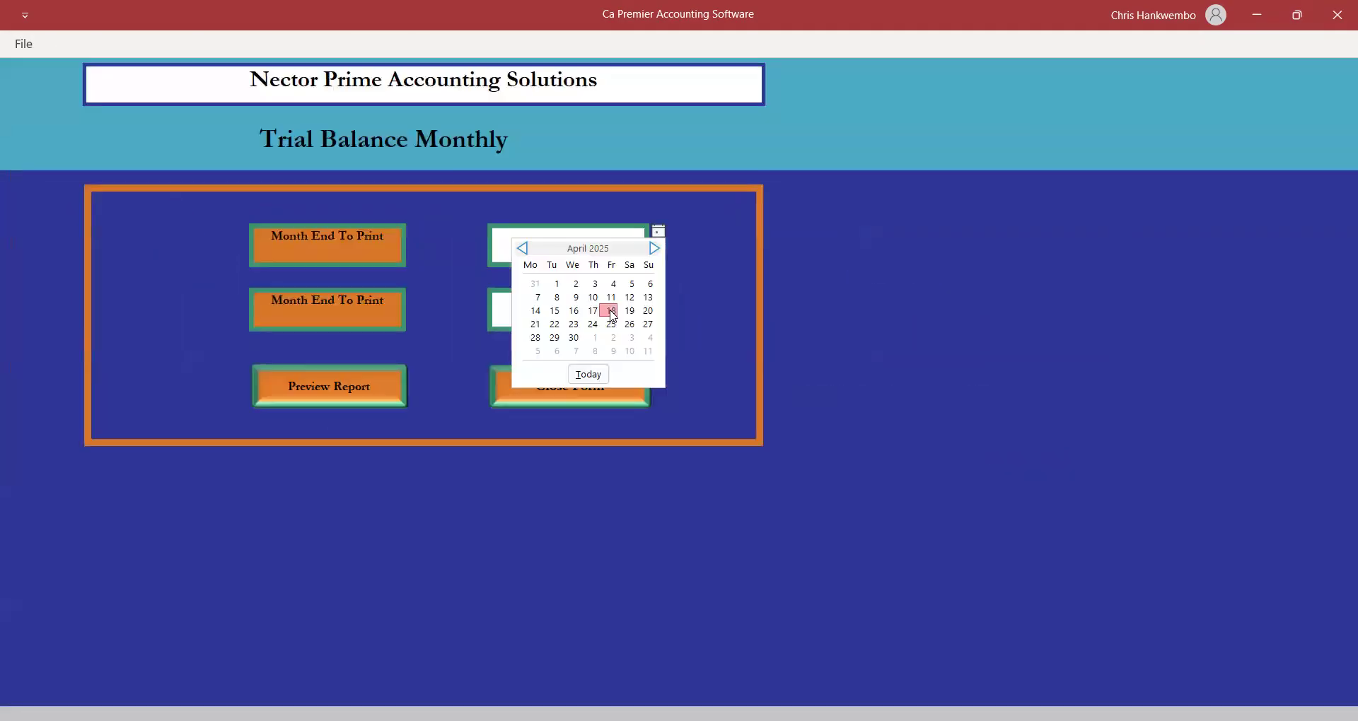
pyautogui.click(611, 311)
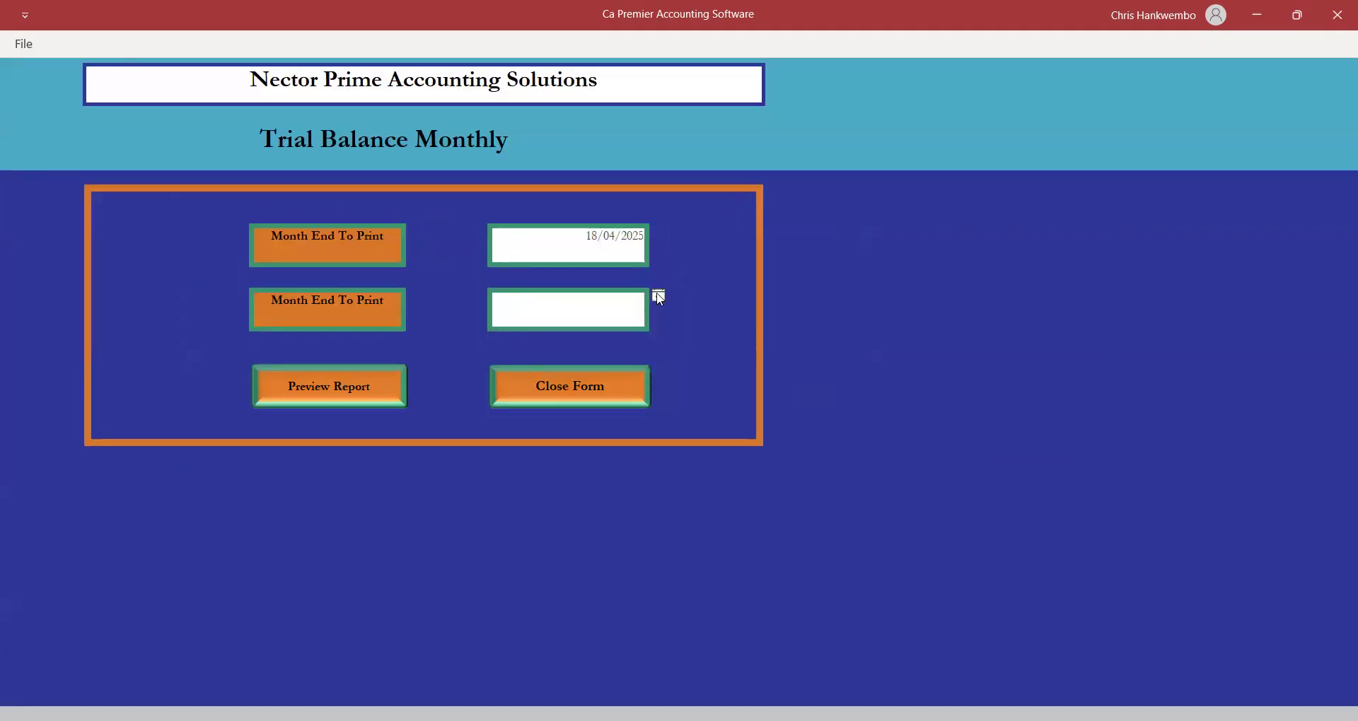
pyautogui.click(659, 296)
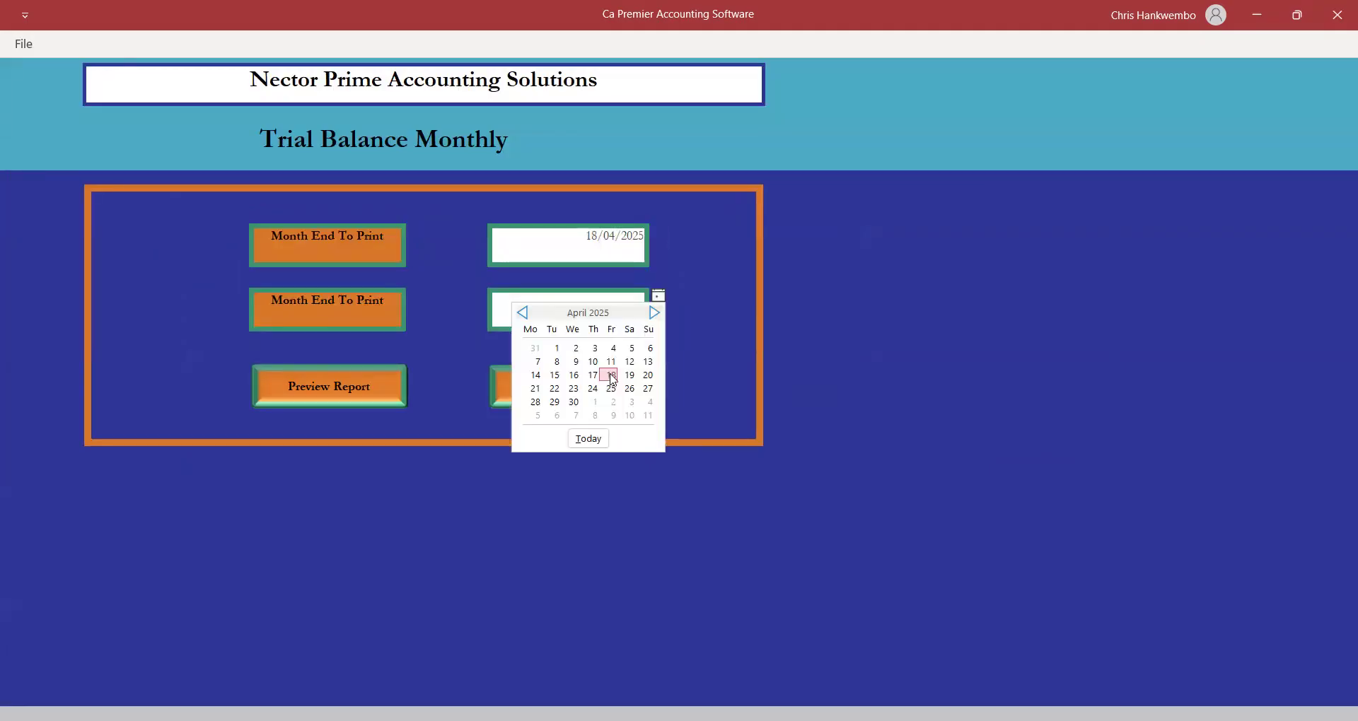
# Preview the trial balance balancing at 756,035.00, then close the preview and the form.
pyautogui.click(349, 388)
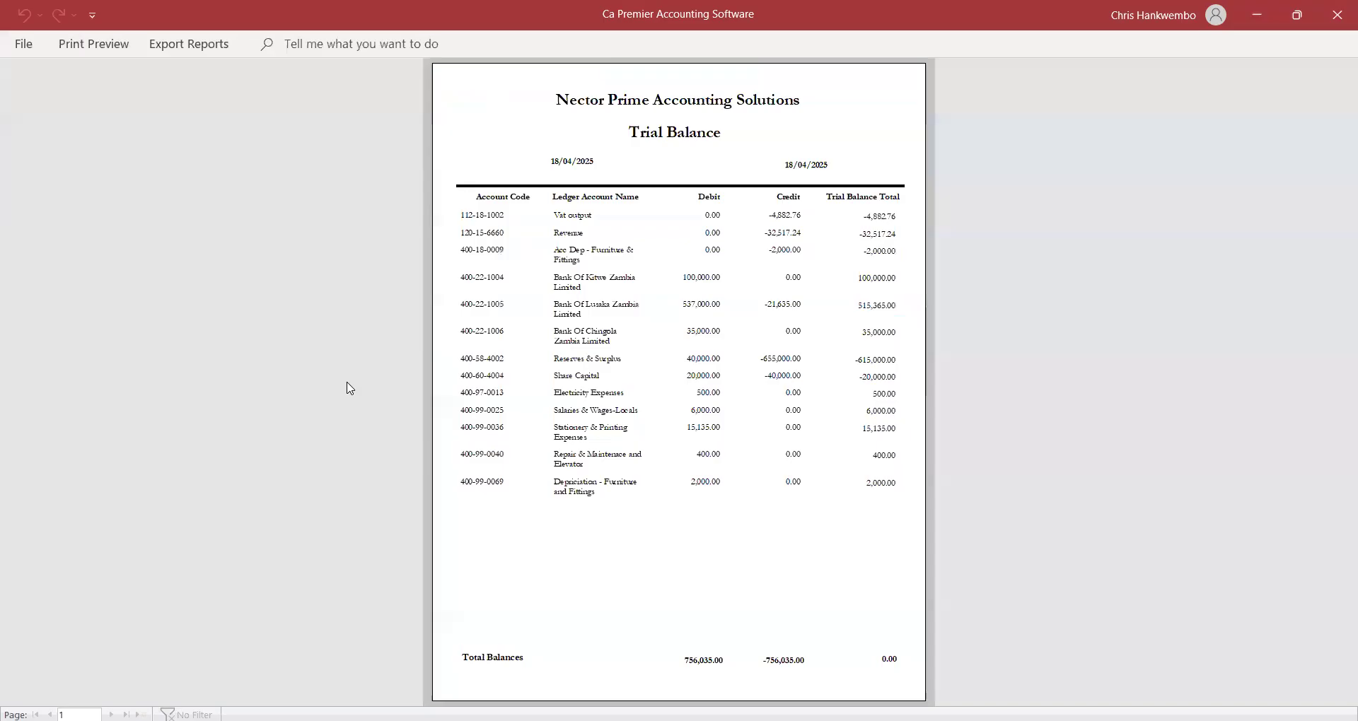
pyautogui.click(671, 284)
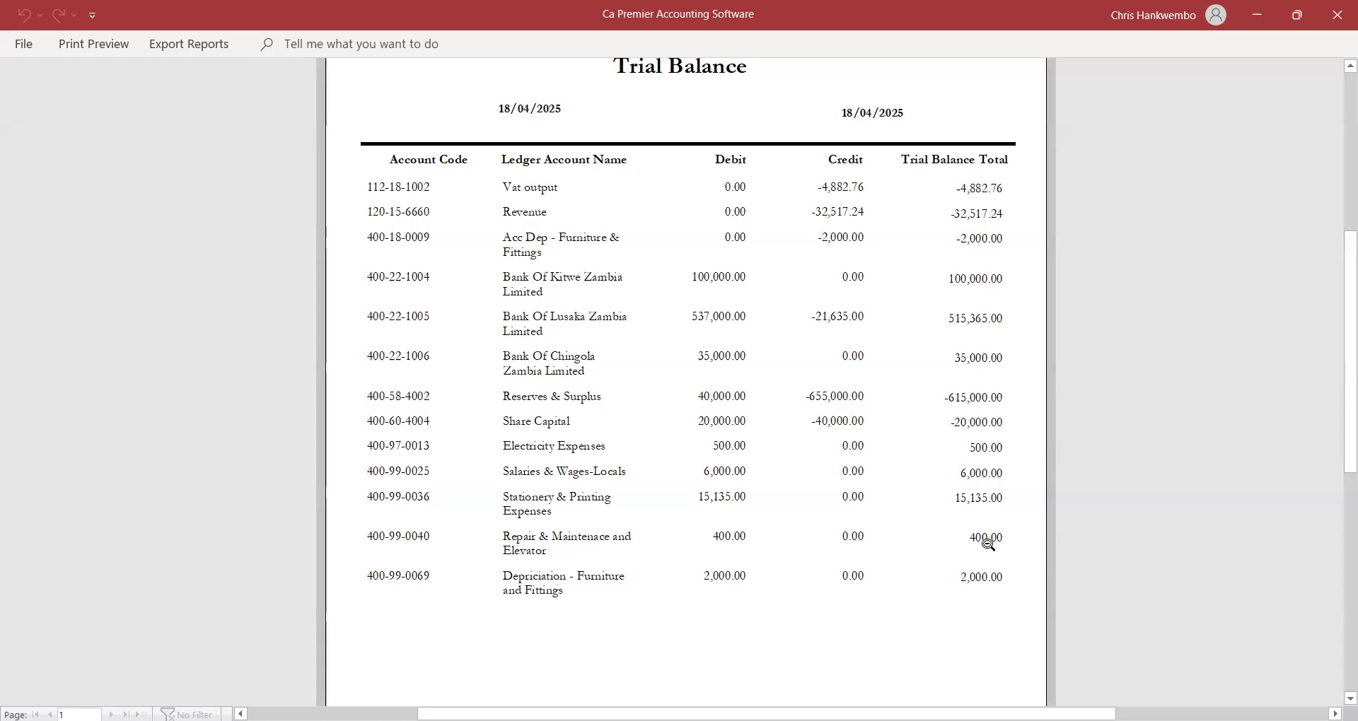
pyautogui.scroll(-3, 679, 354)
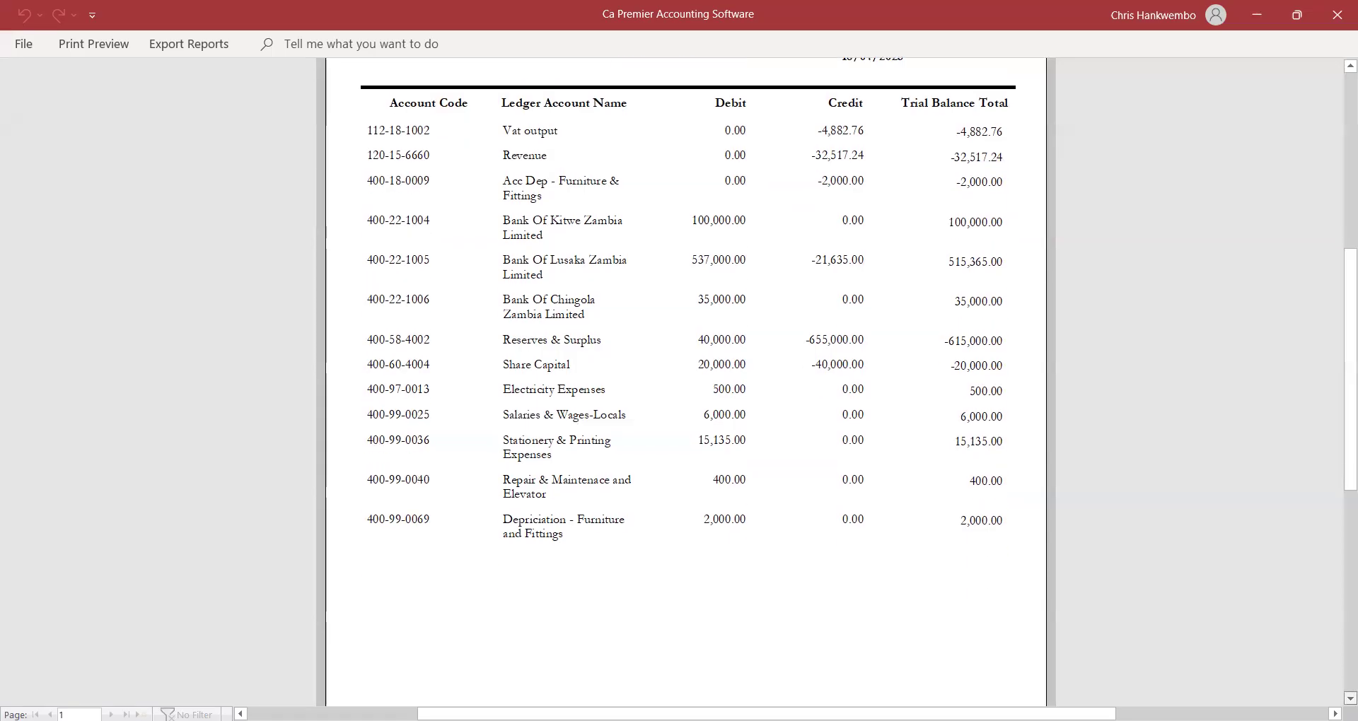
pyautogui.click(90, 45)
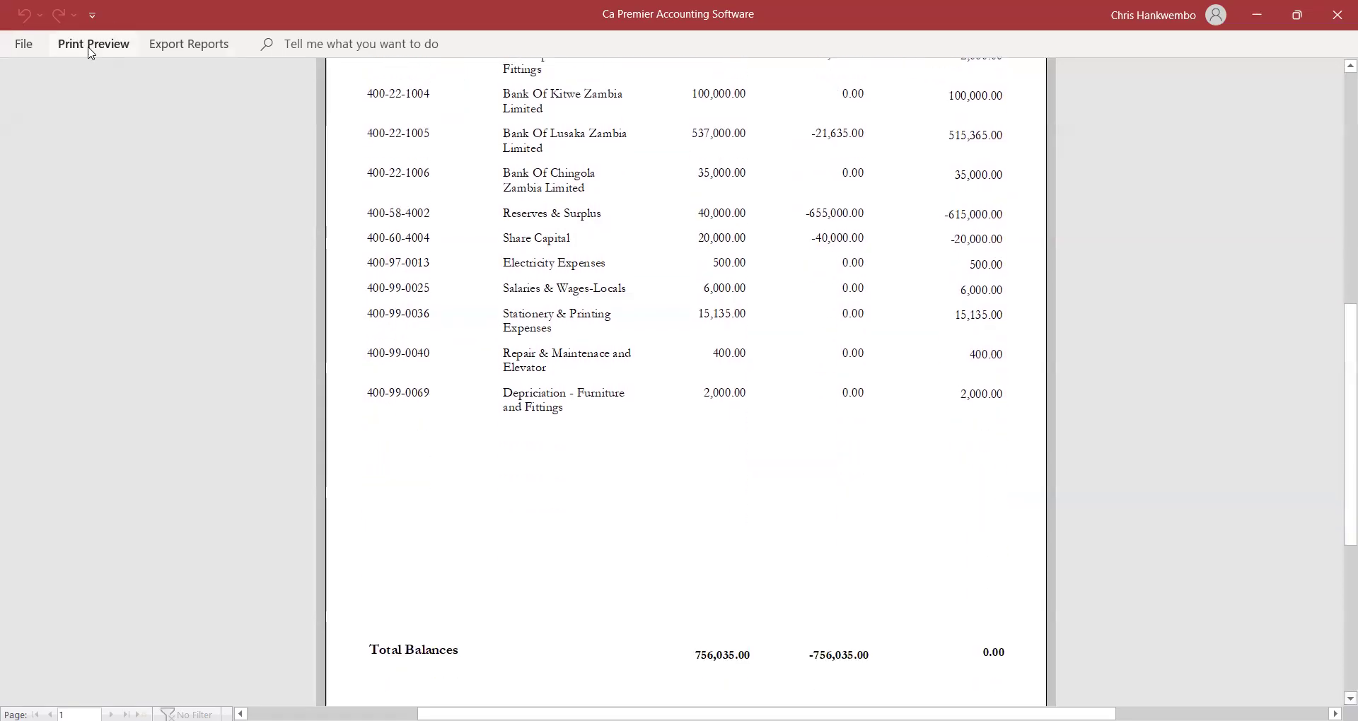
pyautogui.click(749, 103)
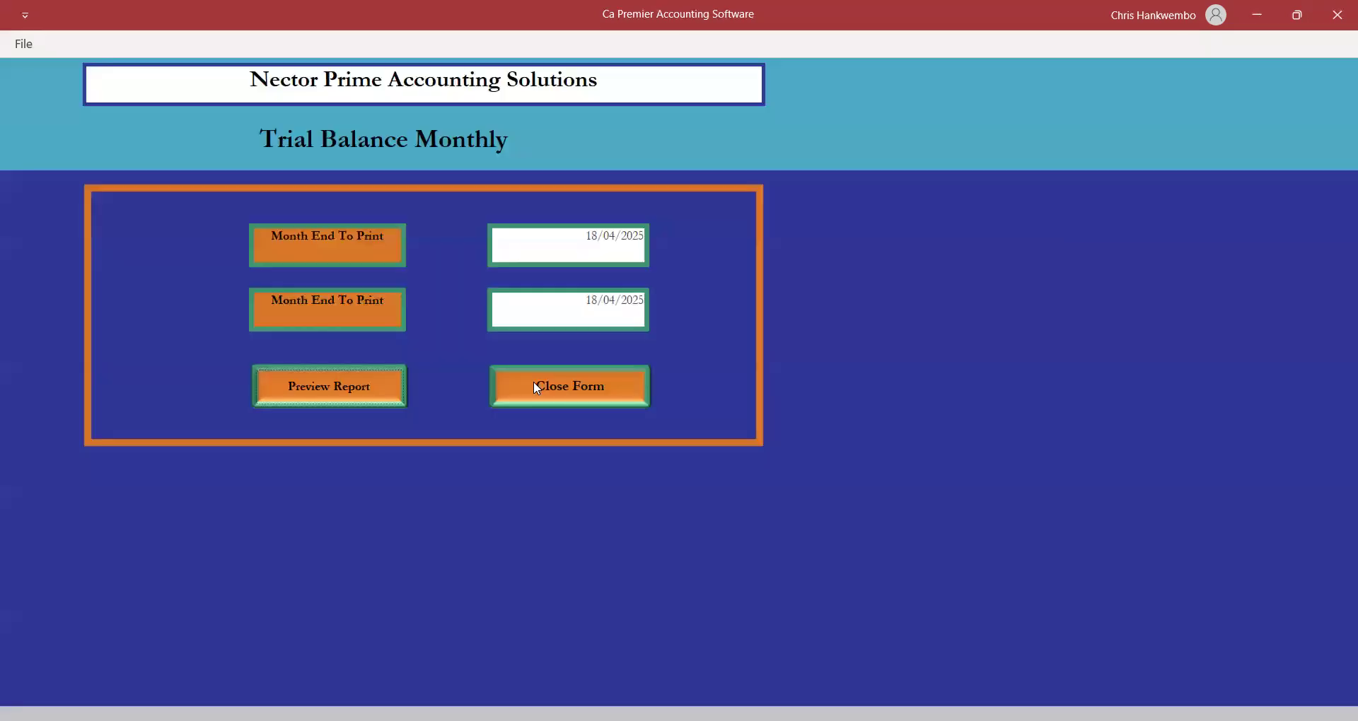
pyautogui.click(534, 382)
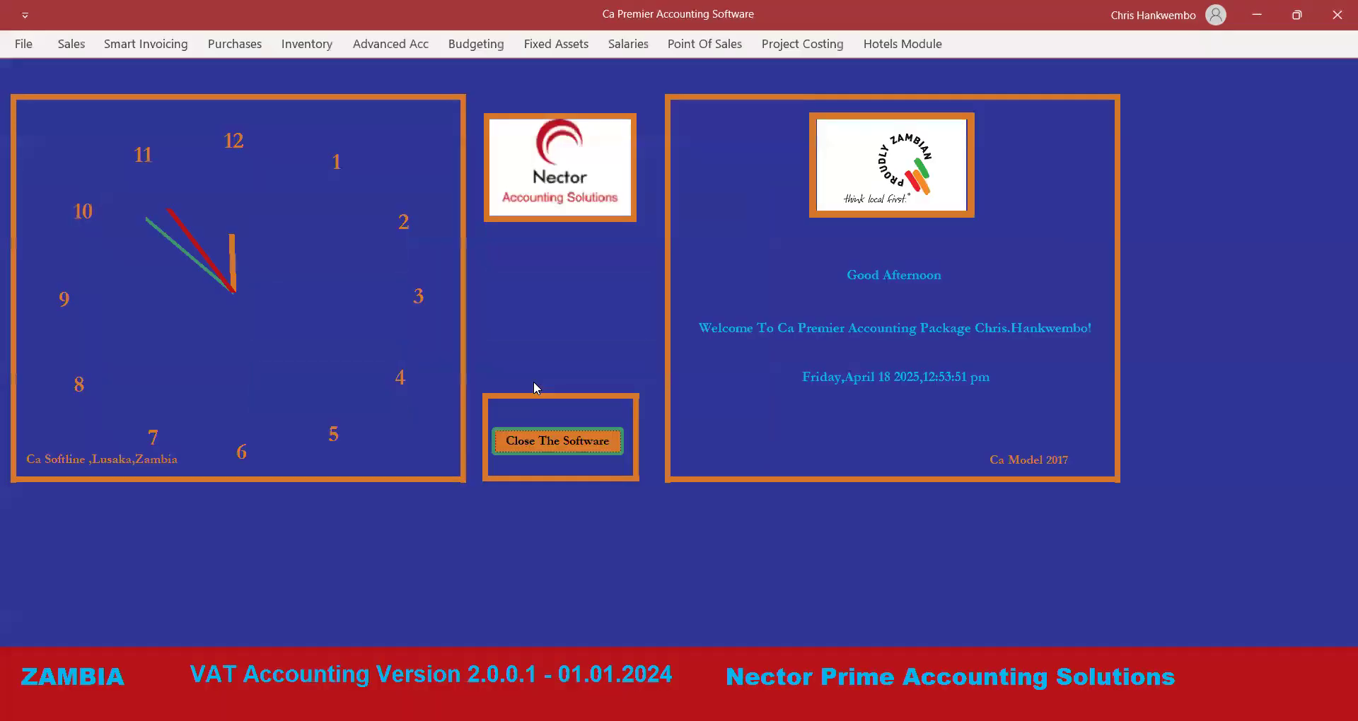
# Open the Income Statement for 01/04/2025 to 30/04/2025 and preview it.
pyautogui.click(397, 45)
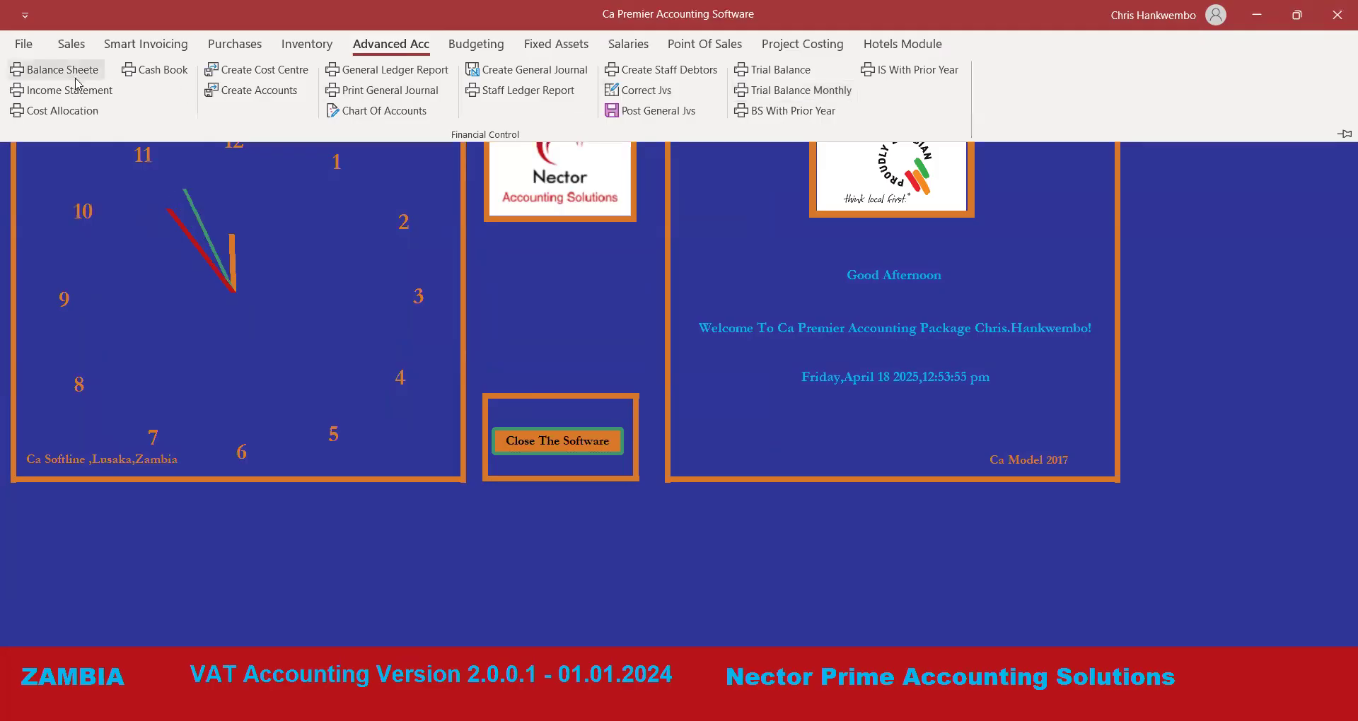
pyautogui.click(85, 96)
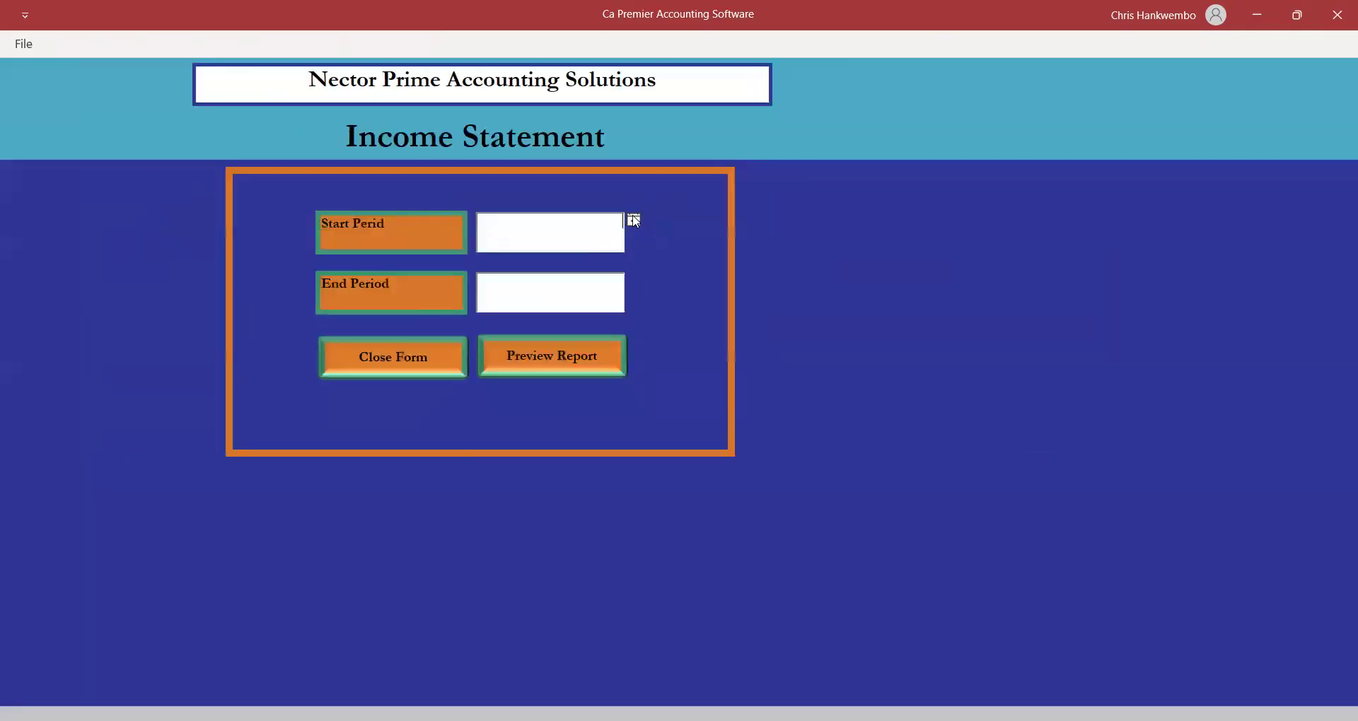
pyautogui.click(634, 221)
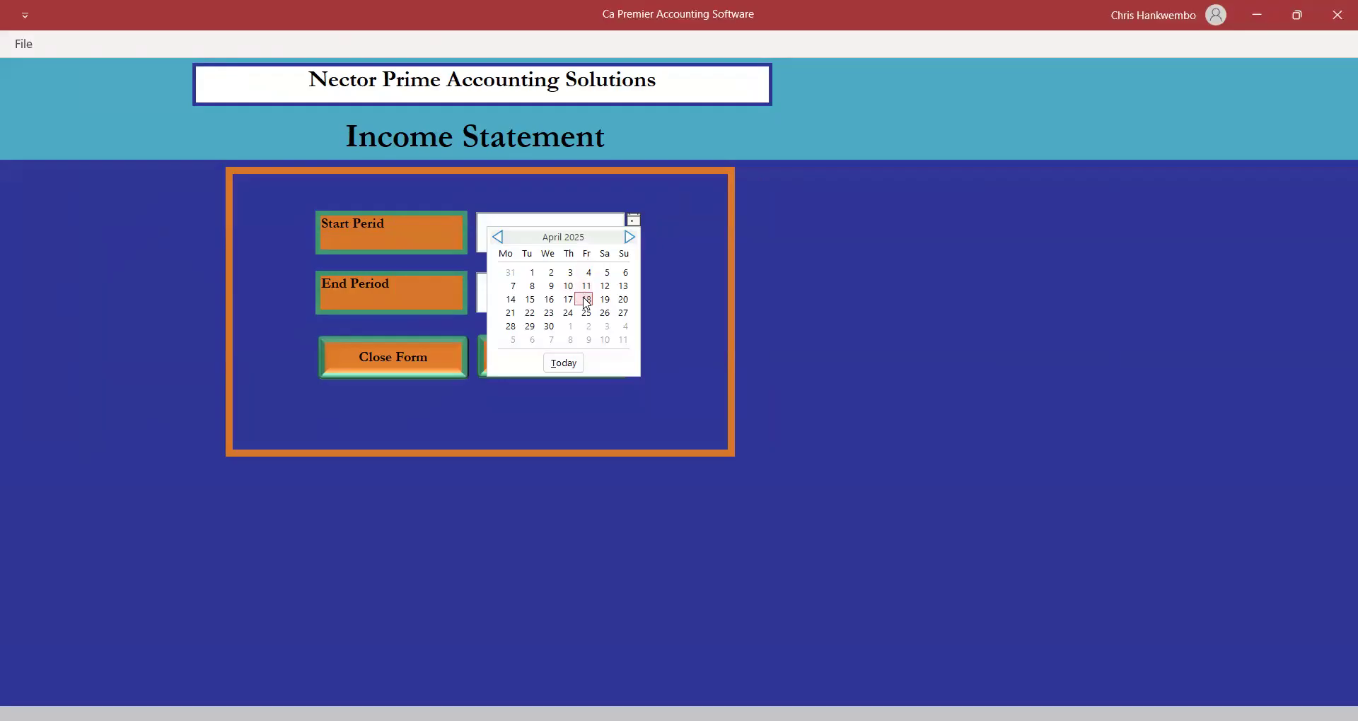
pyautogui.click(551, 272)
pyautogui.click(634, 221)
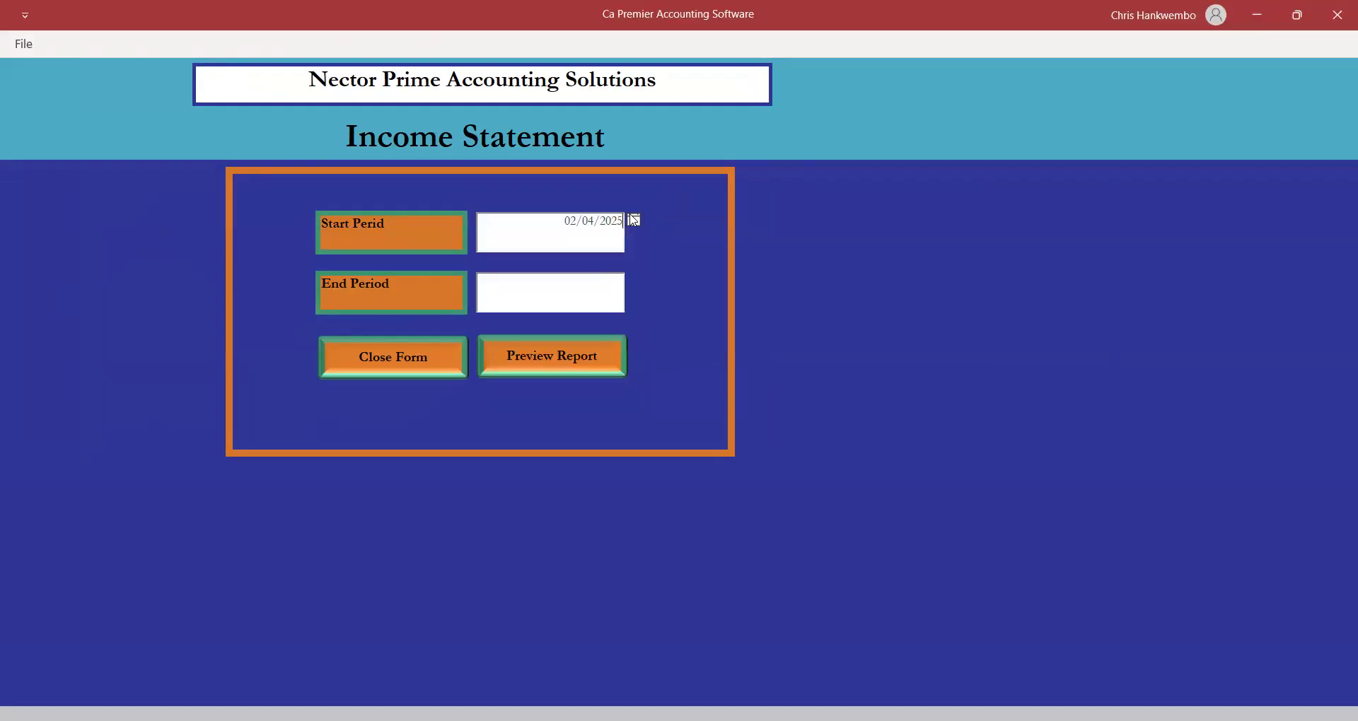
pyautogui.click(527, 273)
pyautogui.click(634, 281)
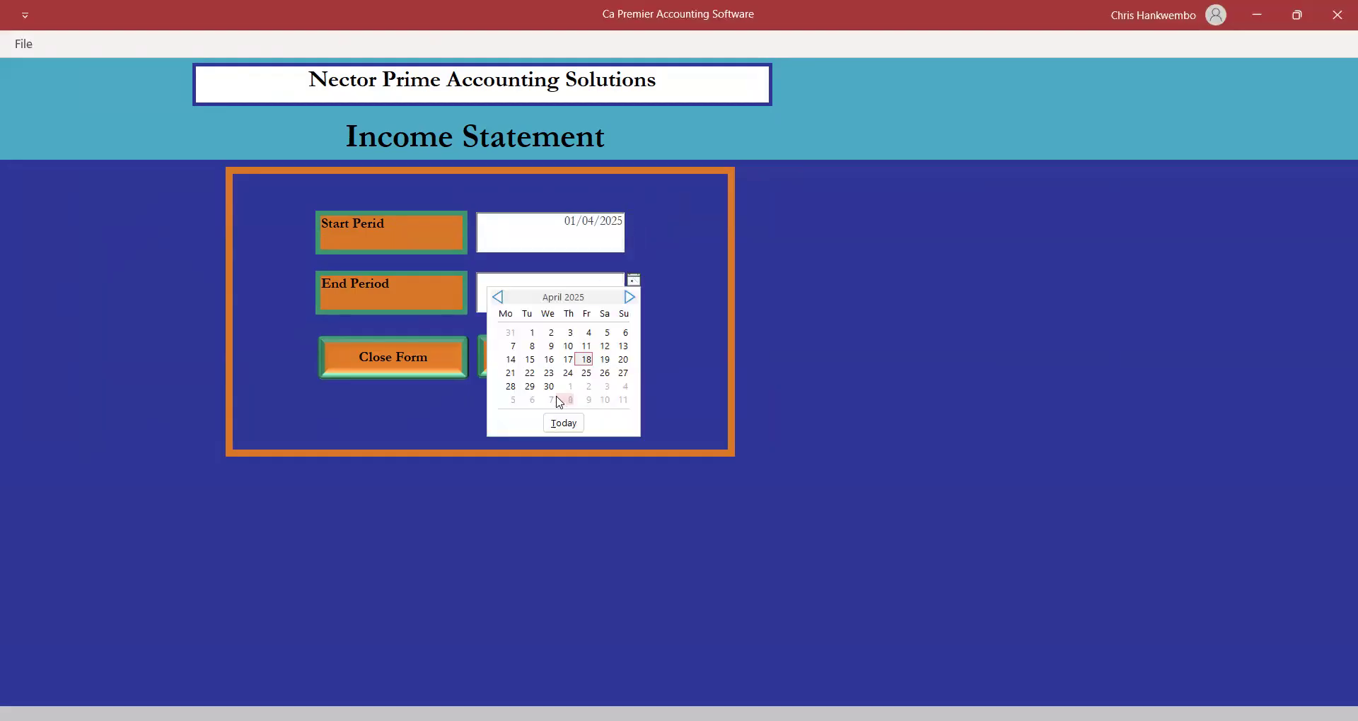
pyautogui.click(545, 356)
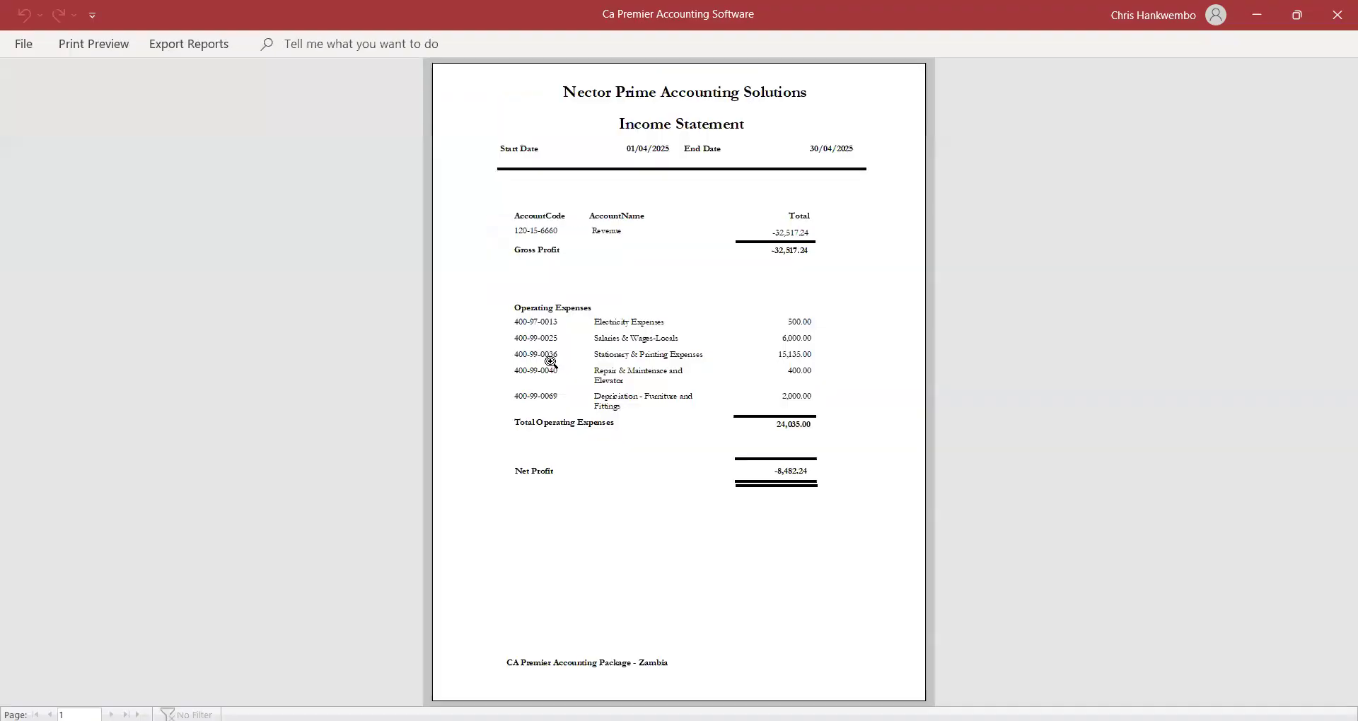
# Zoom in on the -8,482.24 net profit statement, then close the preview and form.
pyautogui.click(789, 302)
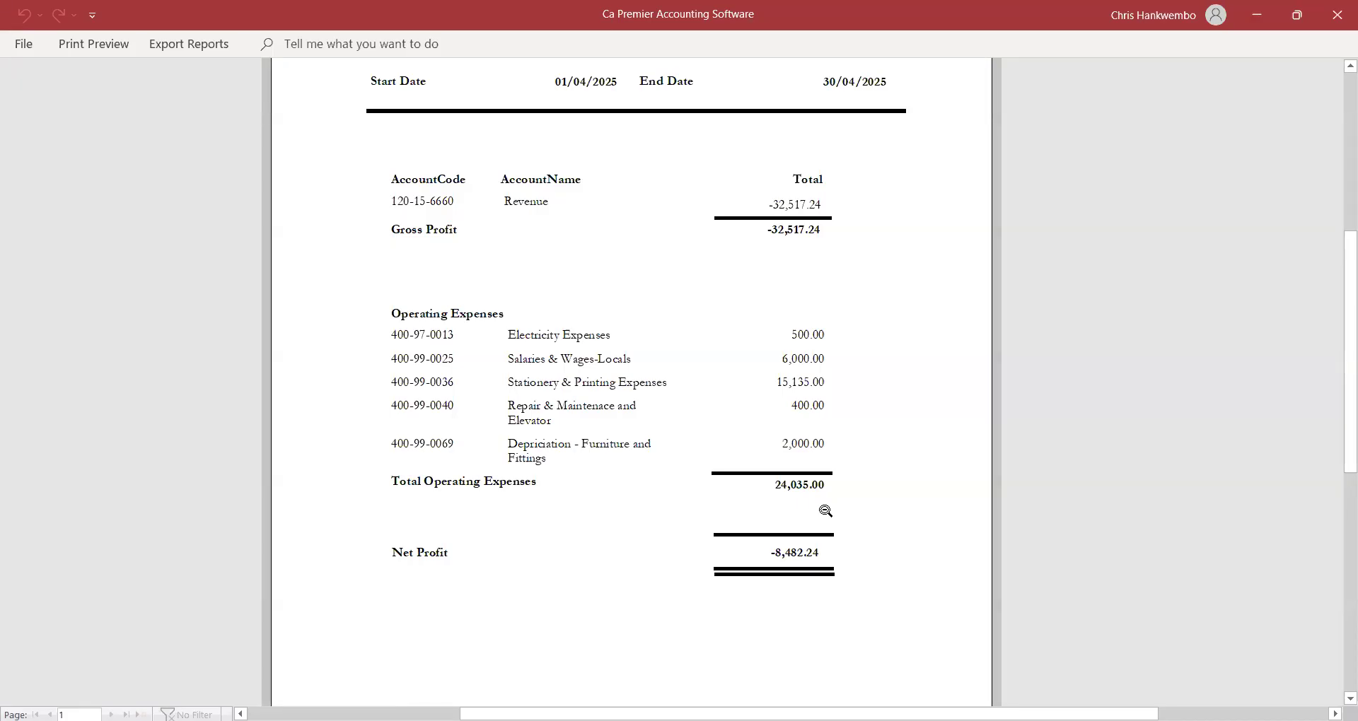
pyautogui.click(113, 47)
pyautogui.click(733, 85)
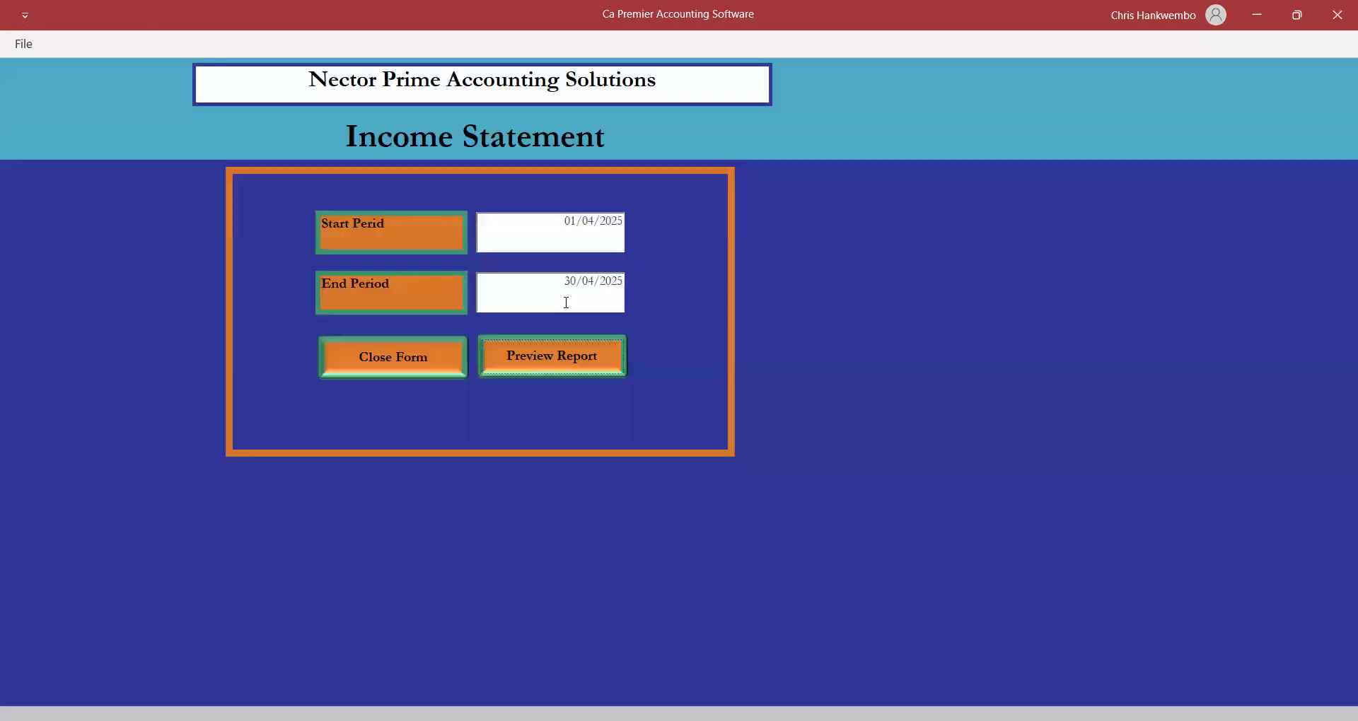
pyautogui.click(394, 357)
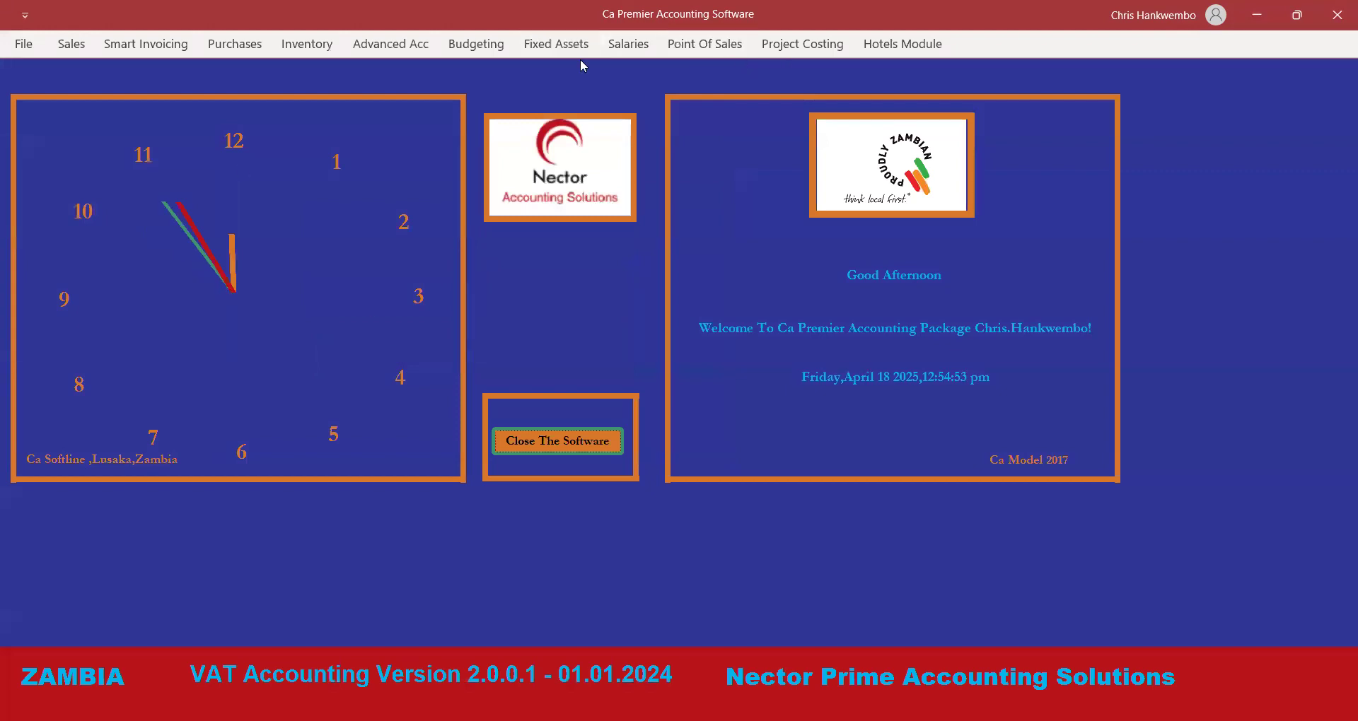
# Preview the balance sheet as at 18/04/2025.
pyautogui.click(393, 44)
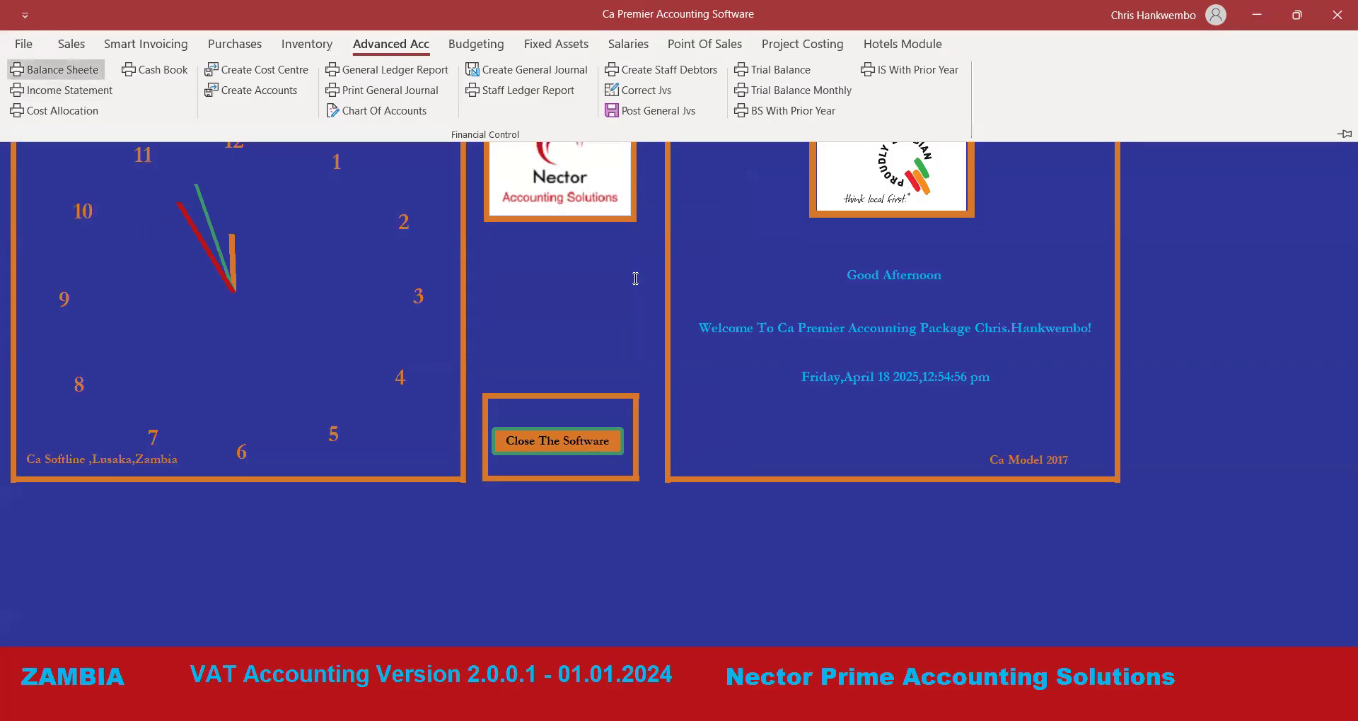
pyautogui.click(711, 265)
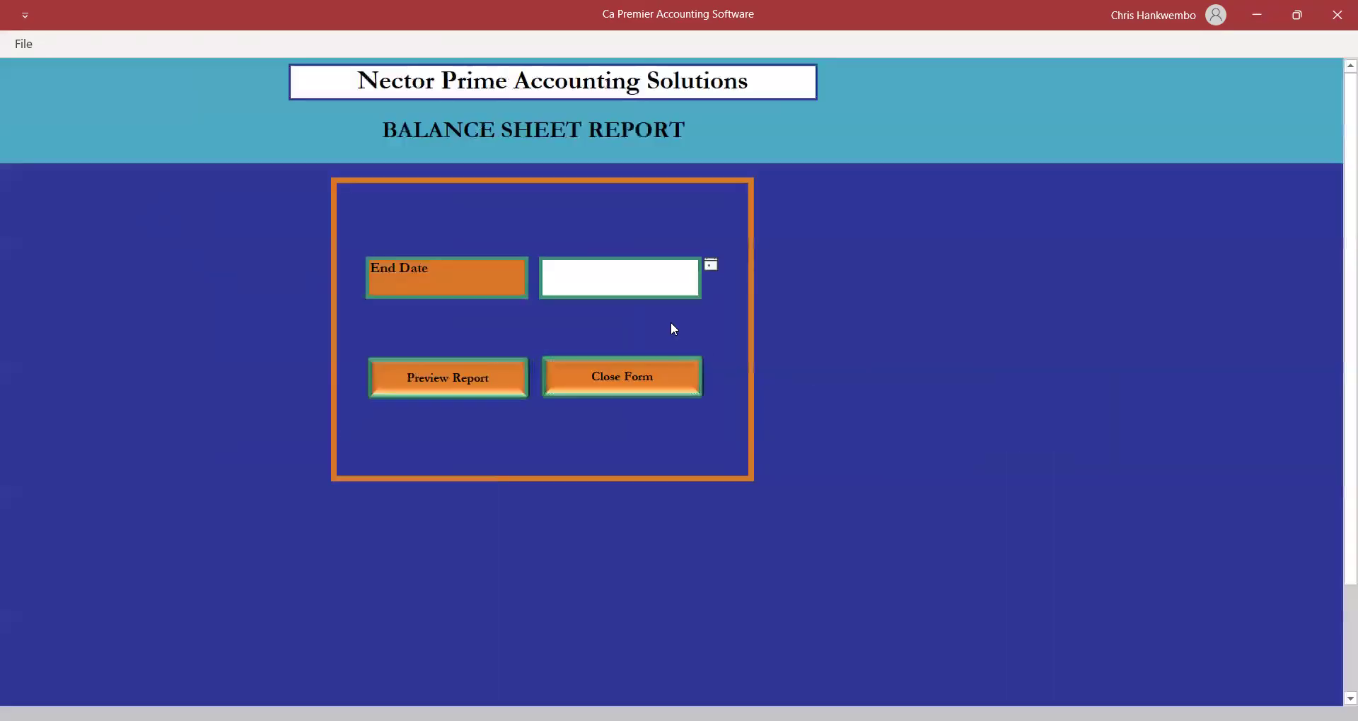
pyautogui.click(663, 343)
pyautogui.click(434, 380)
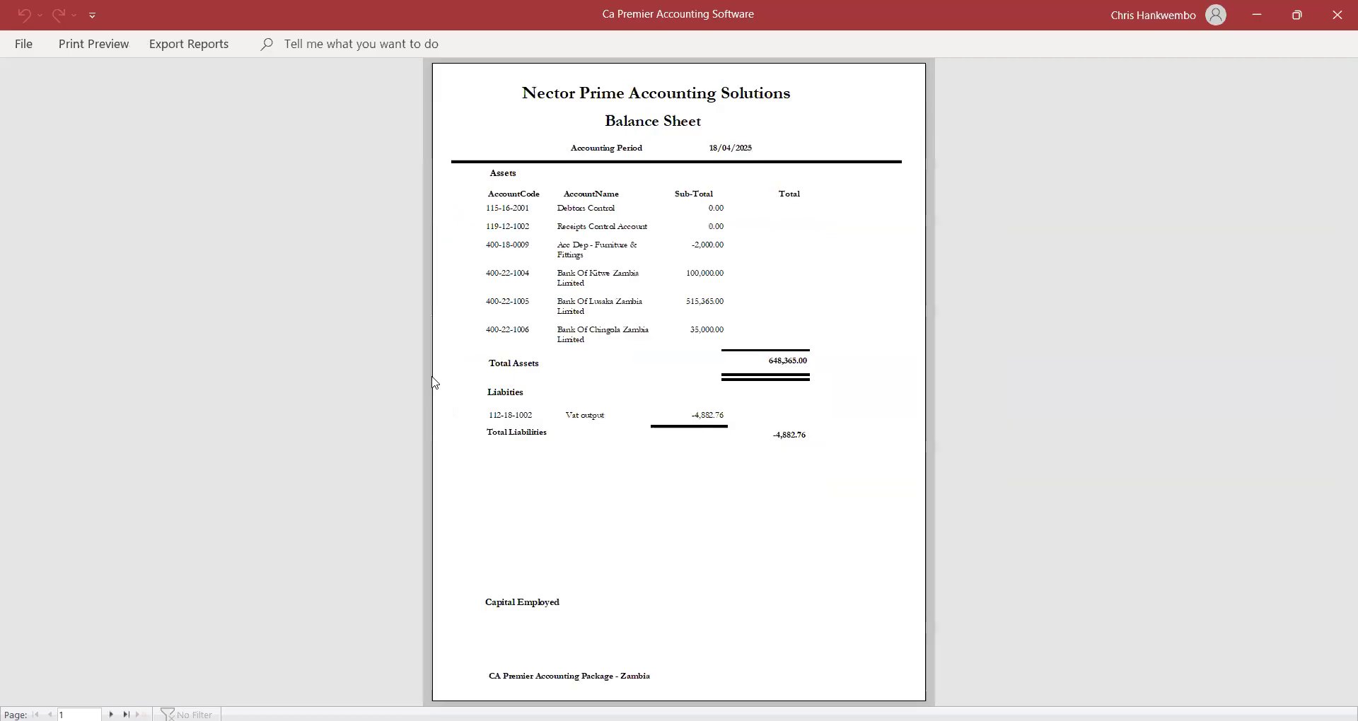
# Zoom in and review both pages of the balance sheet preview.
pyautogui.click(781, 274)
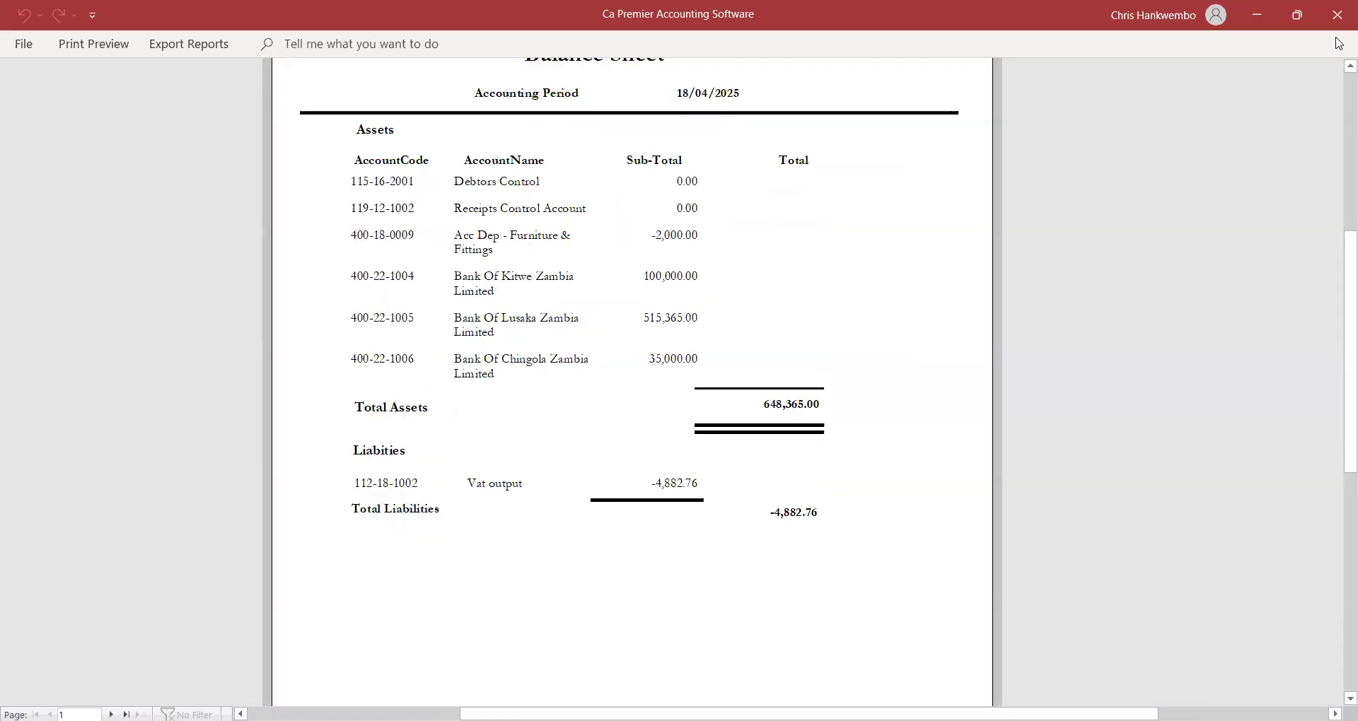
pyautogui.scroll(3, 1339, 66)
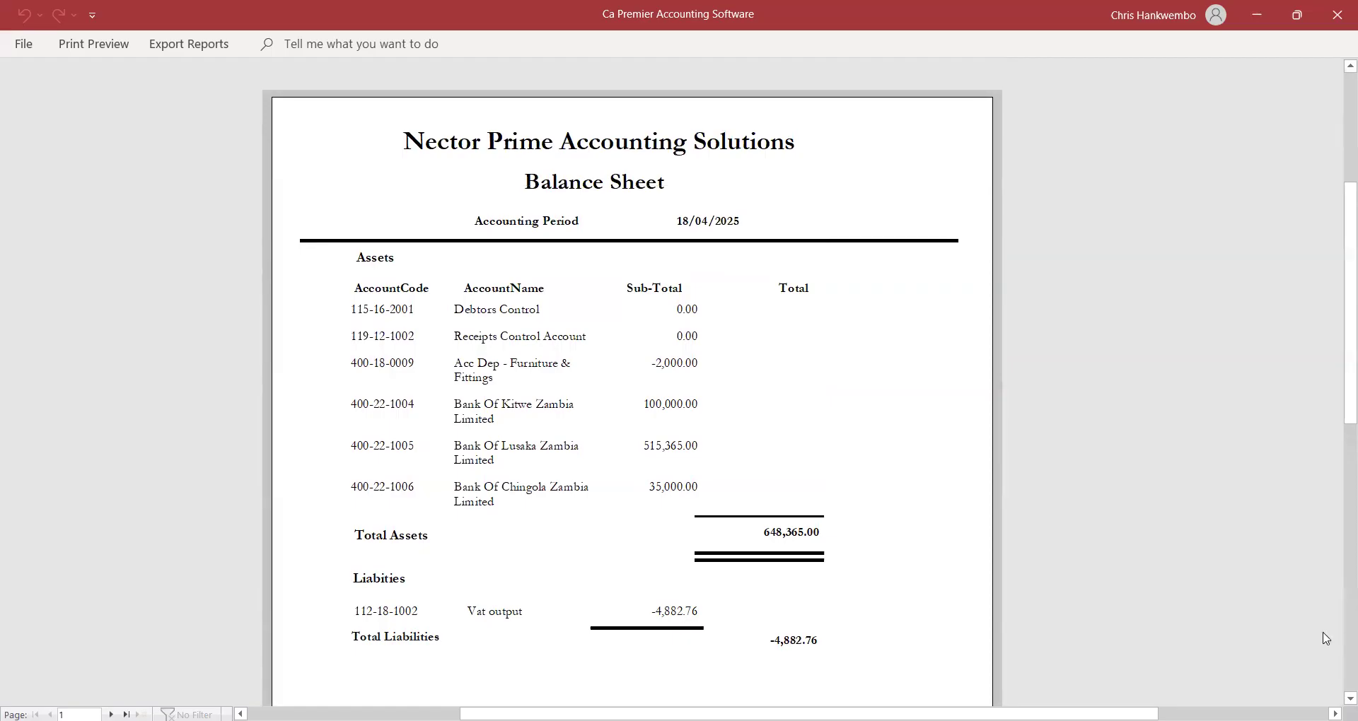
pyautogui.scroll(-3, 970, 524)
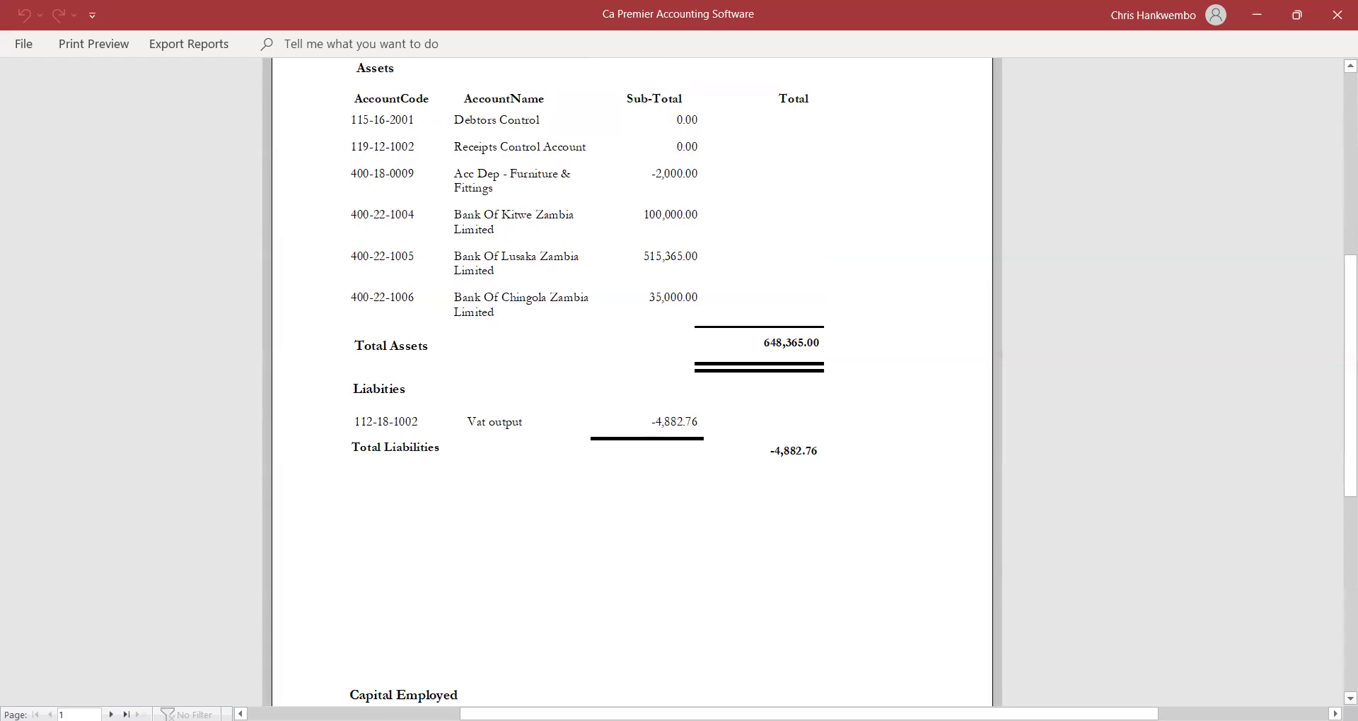
pyautogui.scroll(-3, 632, 382)
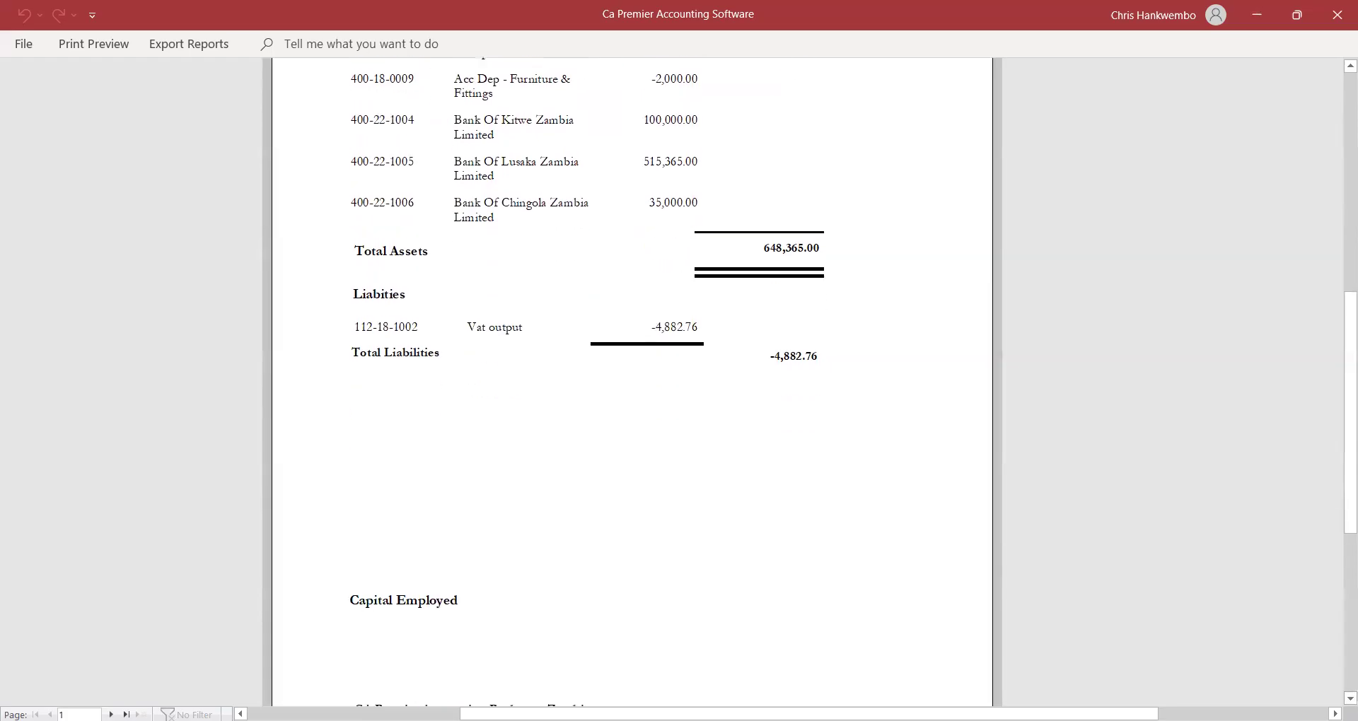
pyautogui.scroll(-2, 633, 382)
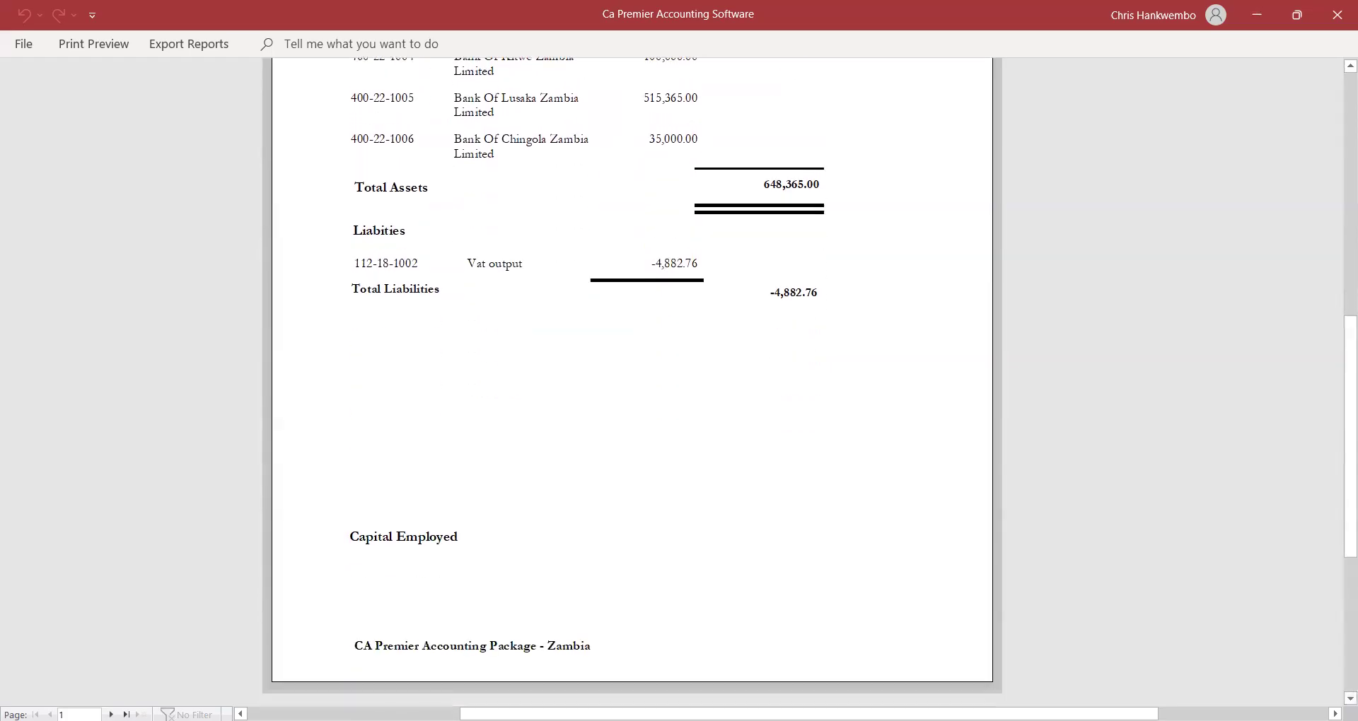
pyautogui.click(112, 715)
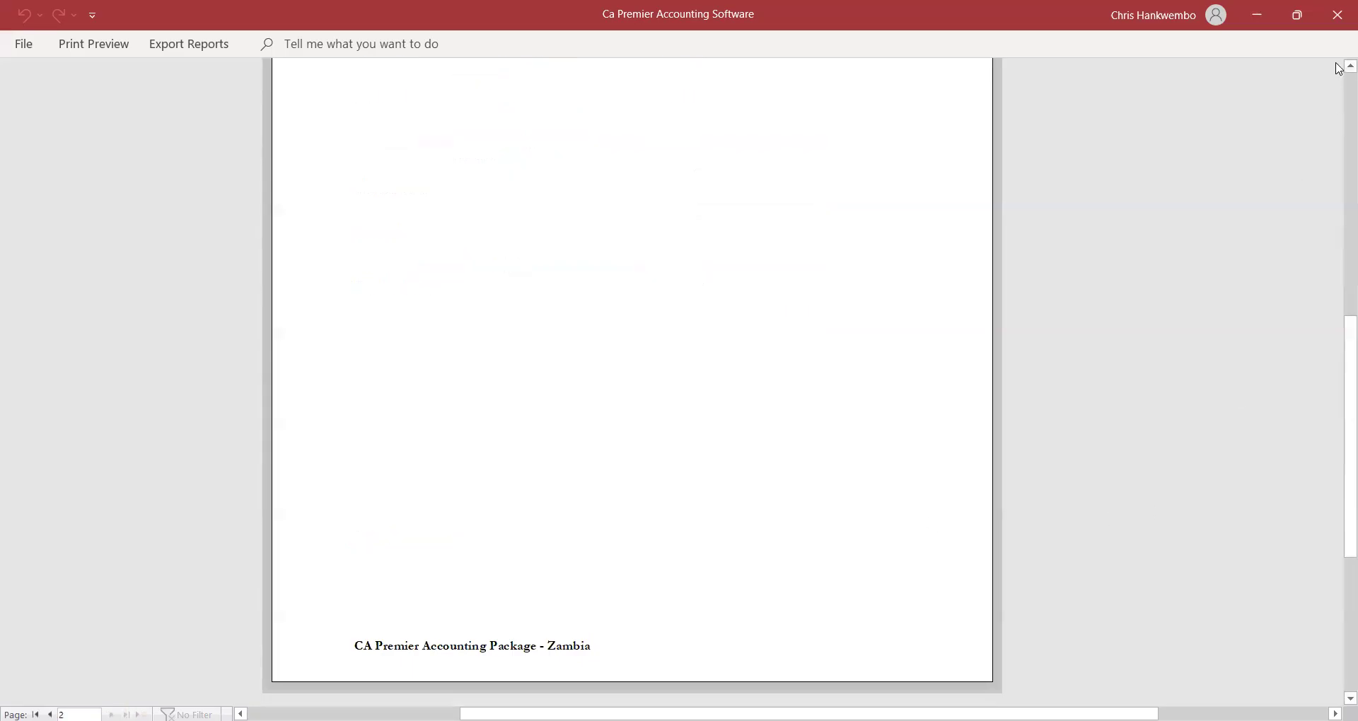
pyautogui.scroll(1, 1338, 69)
pyautogui.scroll(10, 1339, 70)
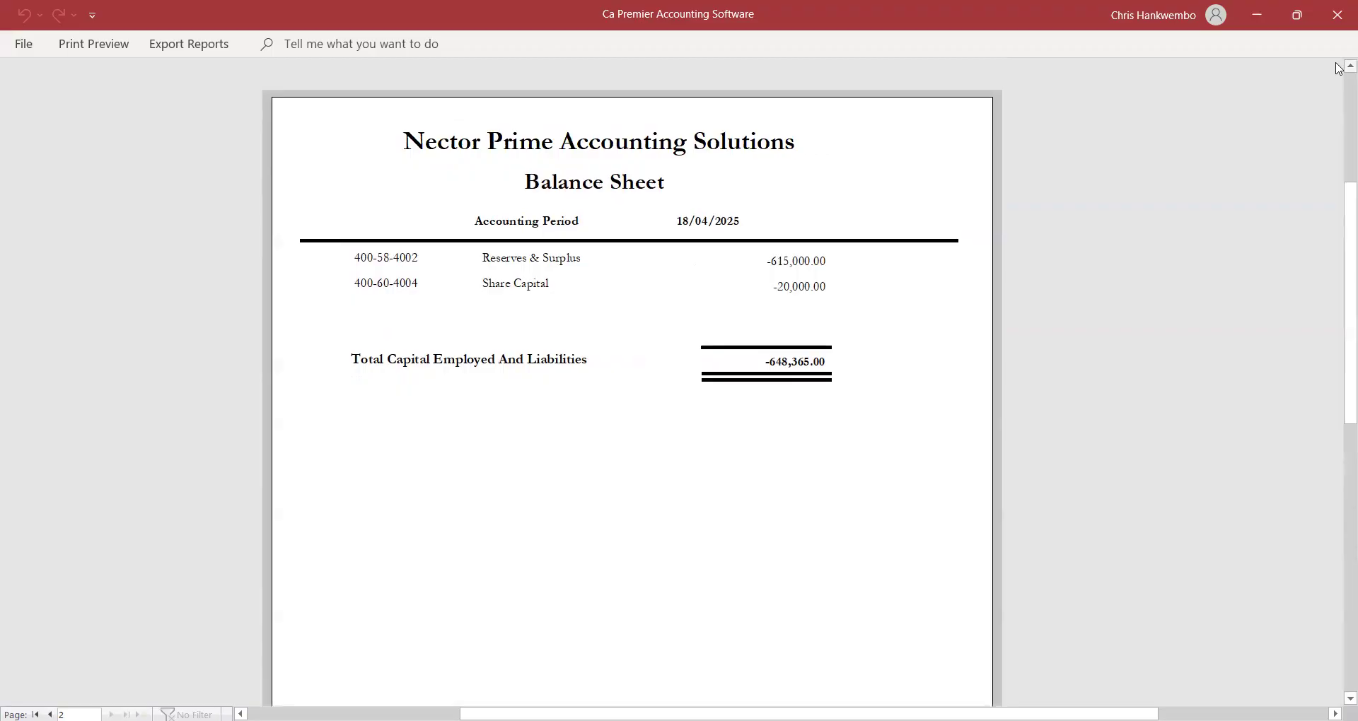
pyautogui.scroll(3, 1338, 70)
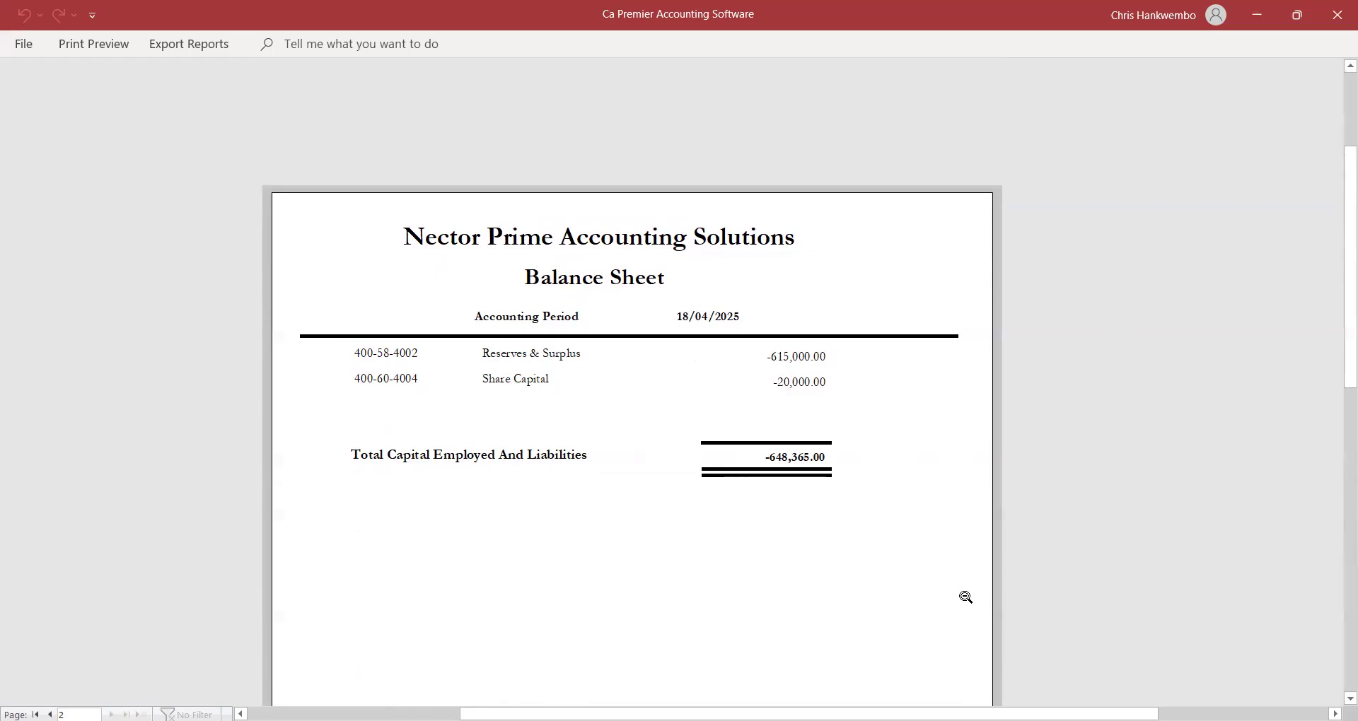
# Close the balance sheet preview and report form, leaving the Advanced Acc menu closed.
pyautogui.click(96, 51)
pyautogui.click(756, 103)
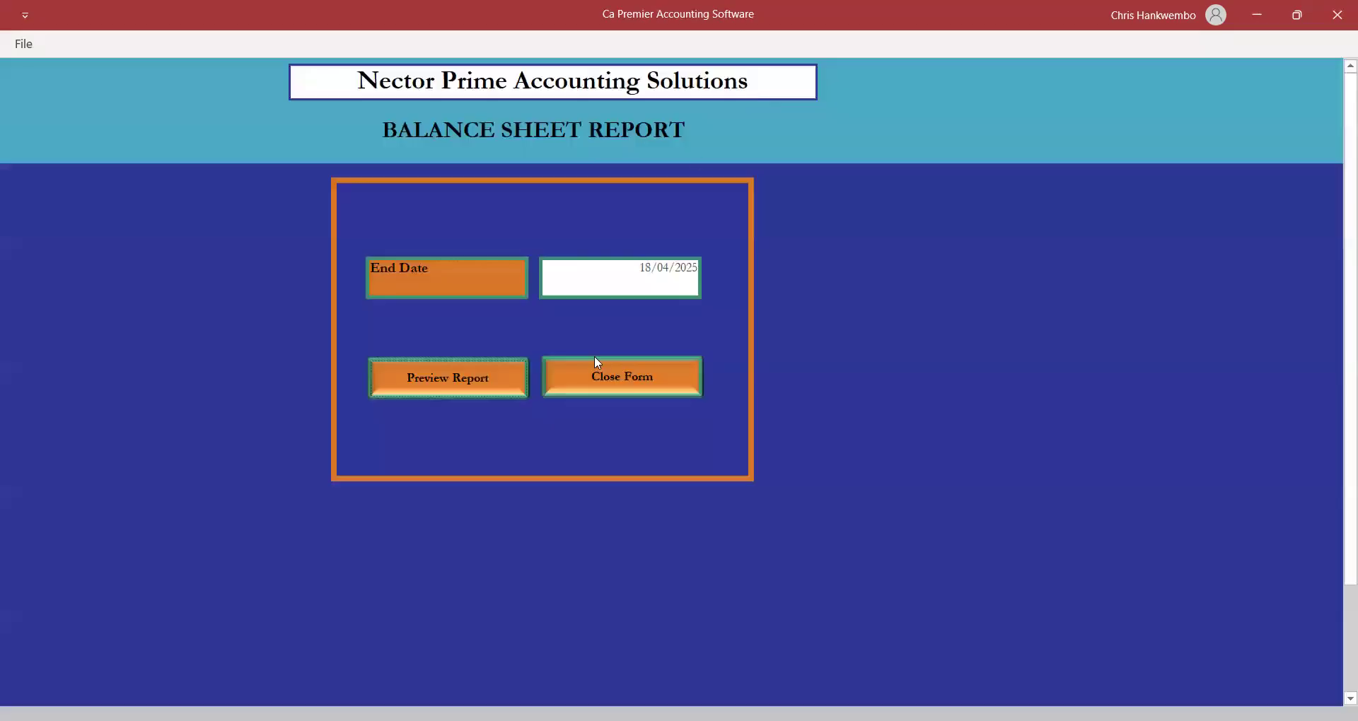
pyautogui.click(614, 385)
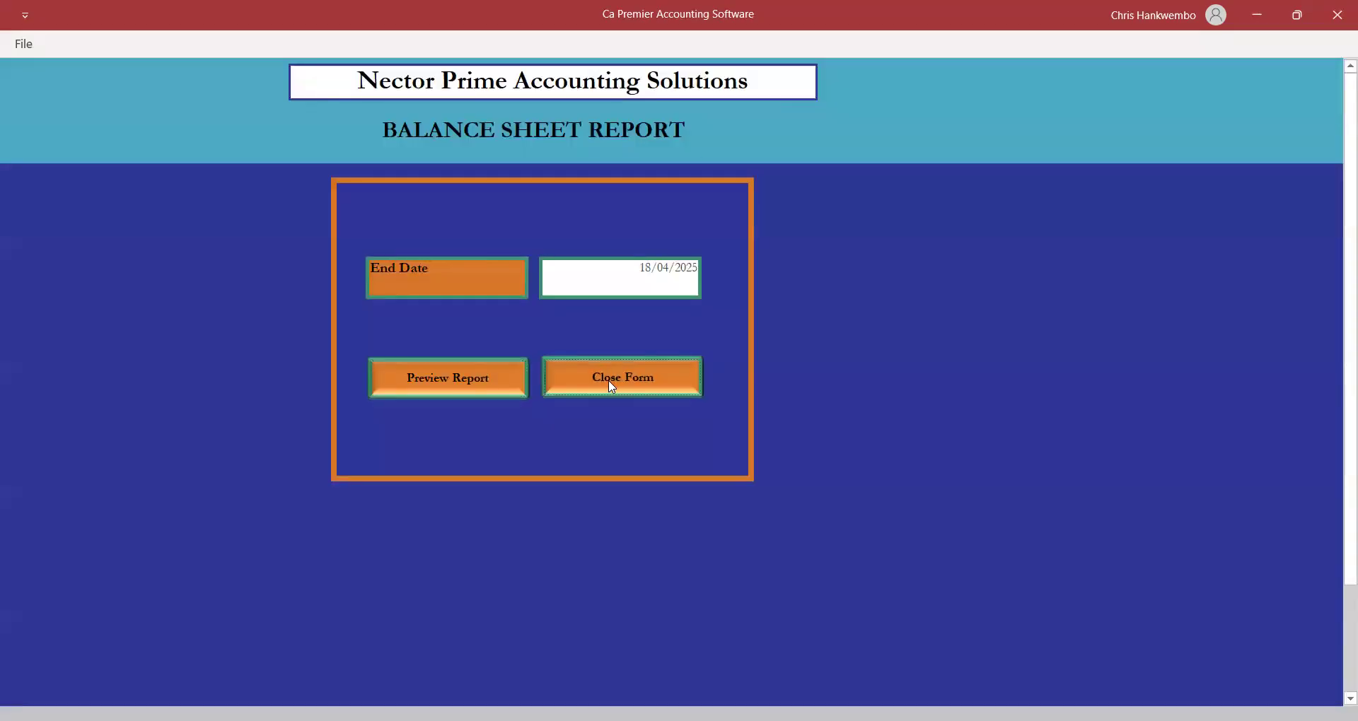
pyautogui.click(396, 45)
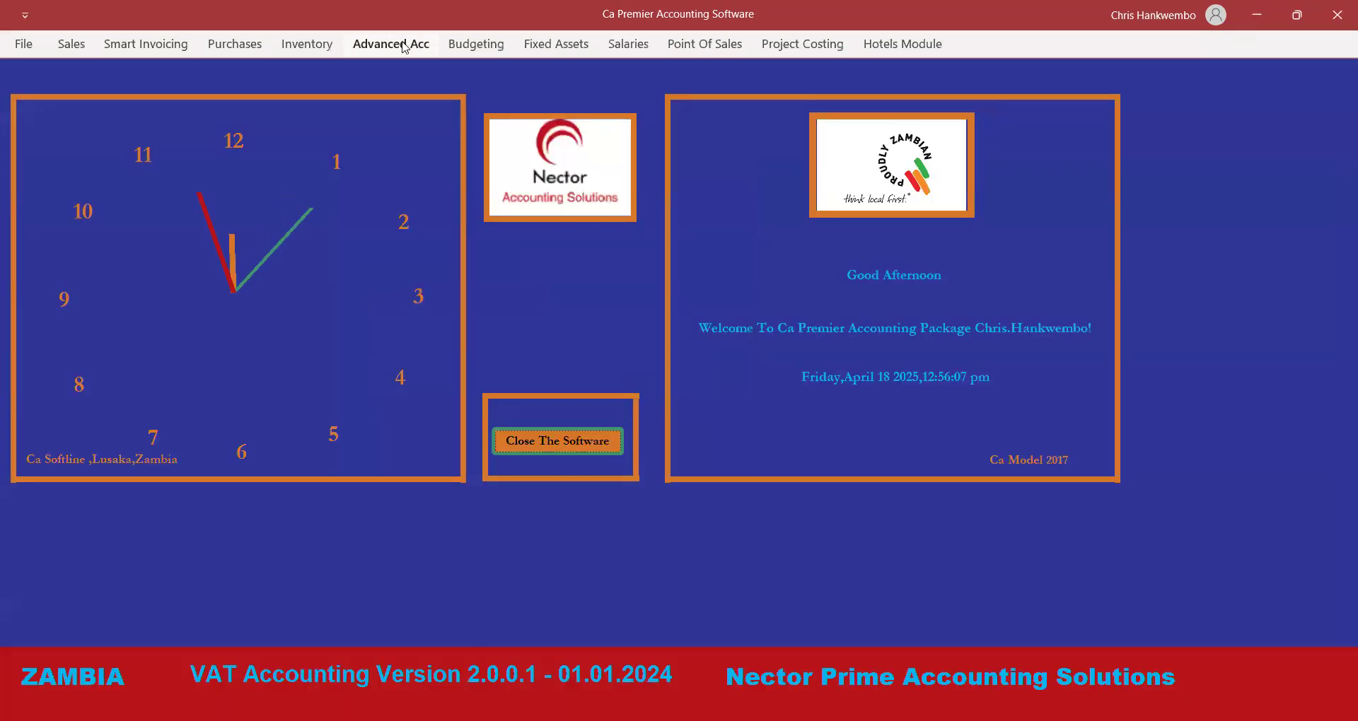
pyautogui.click(729, 240)
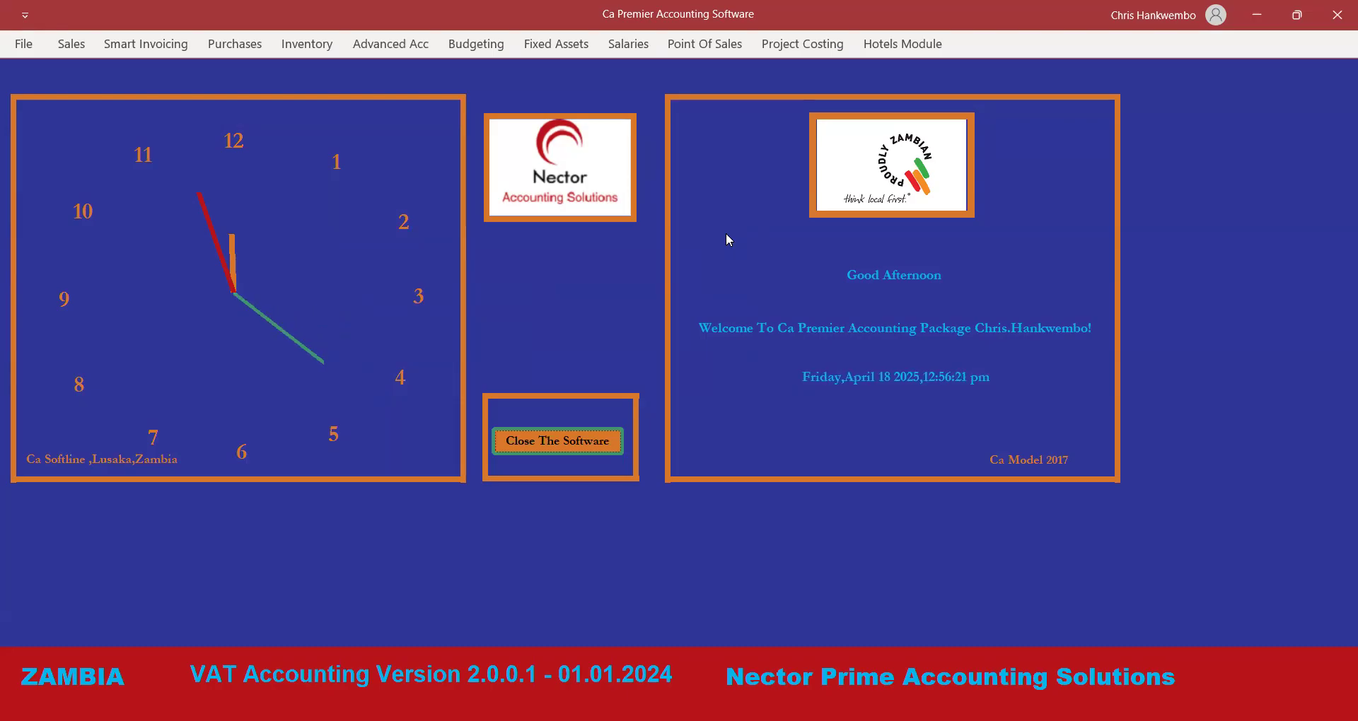
# Start a new customer record with company name 'Kasumbalesa Wholesales'.
pyautogui.click(77, 46)
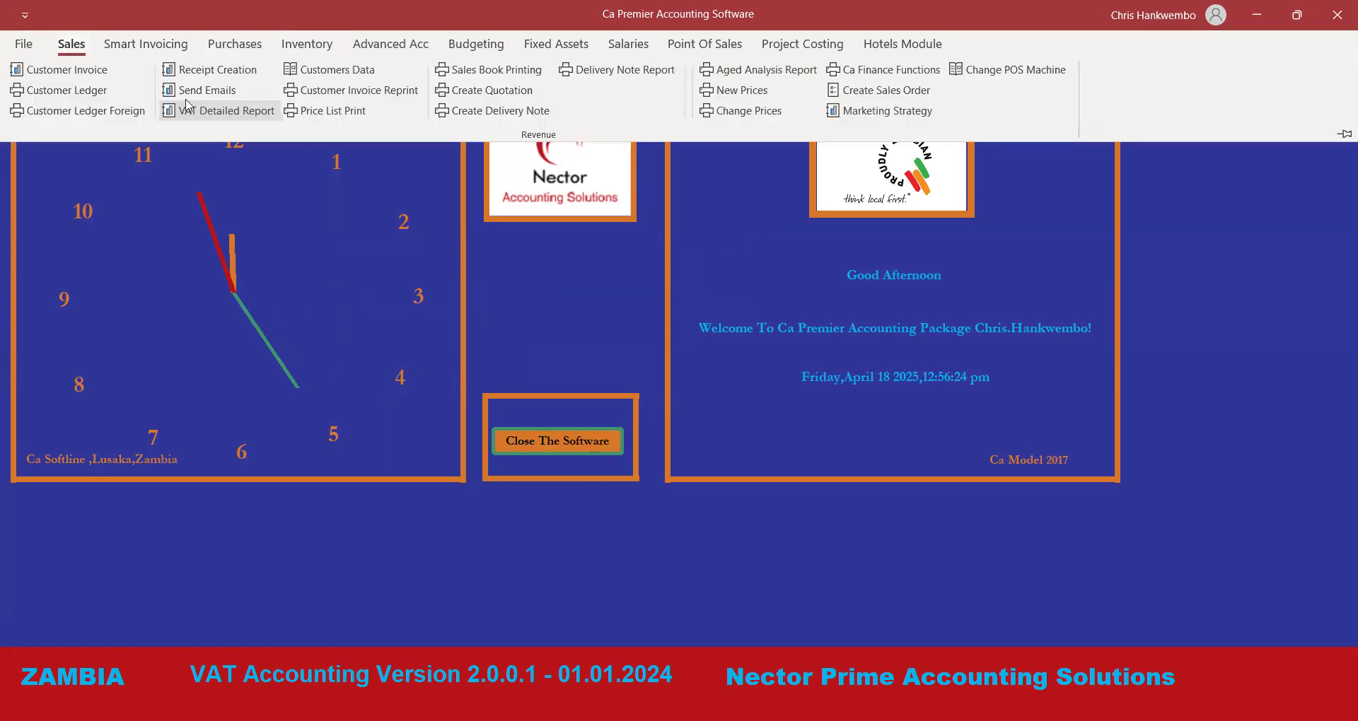
pyautogui.click(330, 70)
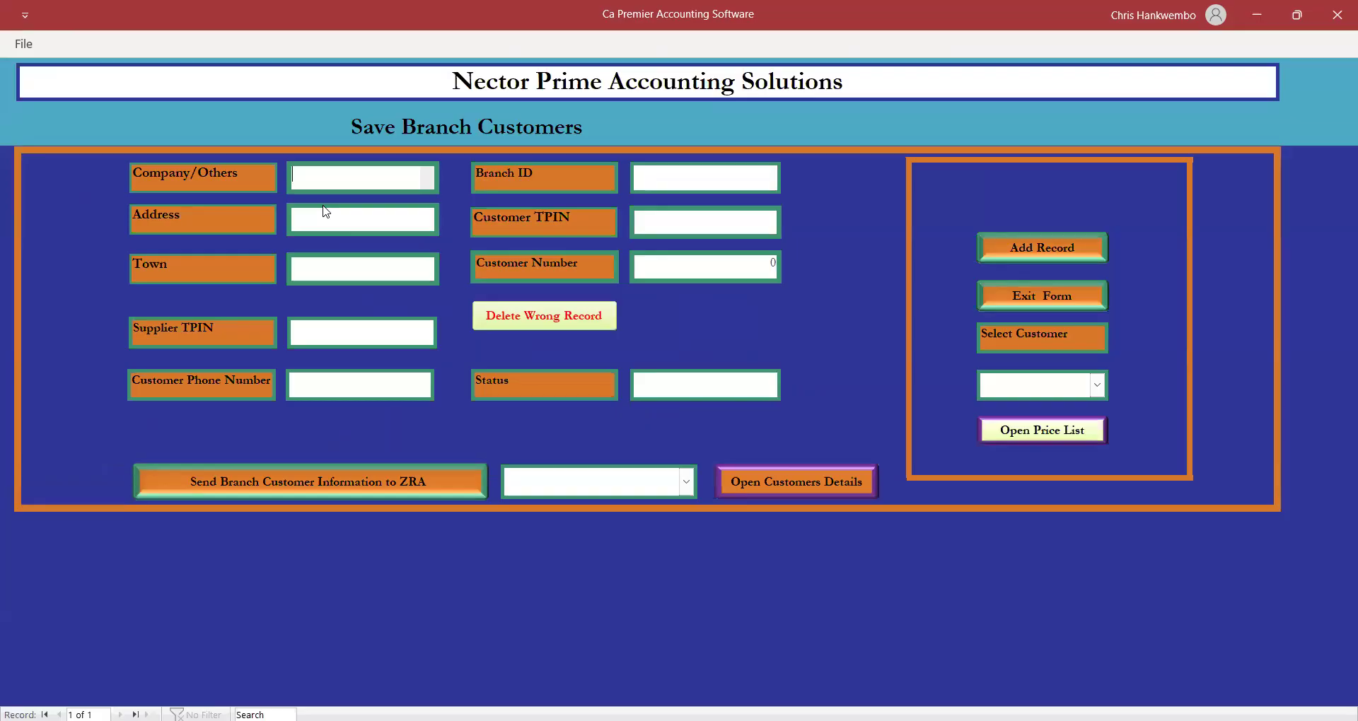
pyautogui.write('Kasuma')
pyautogui.press('BackSpace')
pyautogui.write('balesa ')
pyautogui.write('Whole')
pyautogui.write('sales')
pyautogui.press('Tab')
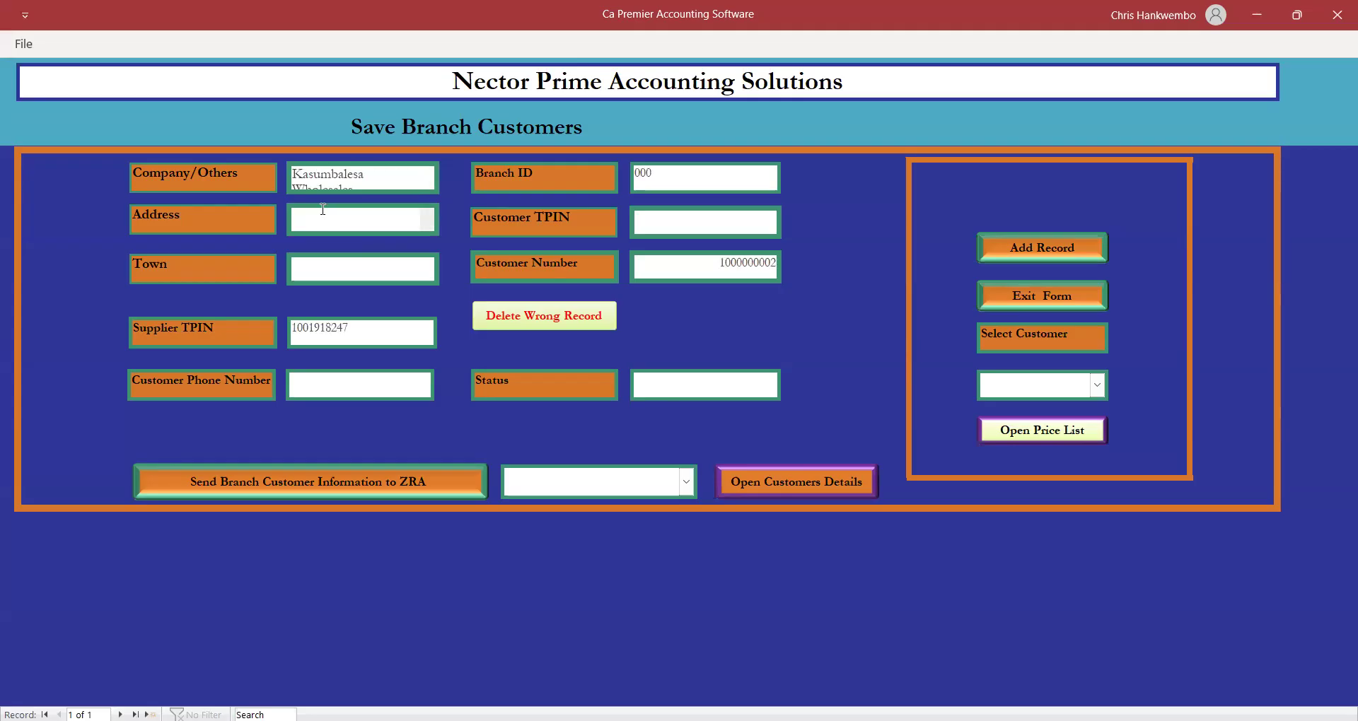
# Enter address 'Box', town 'Congo', the customer's phone number and TPIN.
pyautogui.write('Box')
pyautogui.press('Tab')
pyautogui.write('Congo')
pyautogui.click(319, 384)
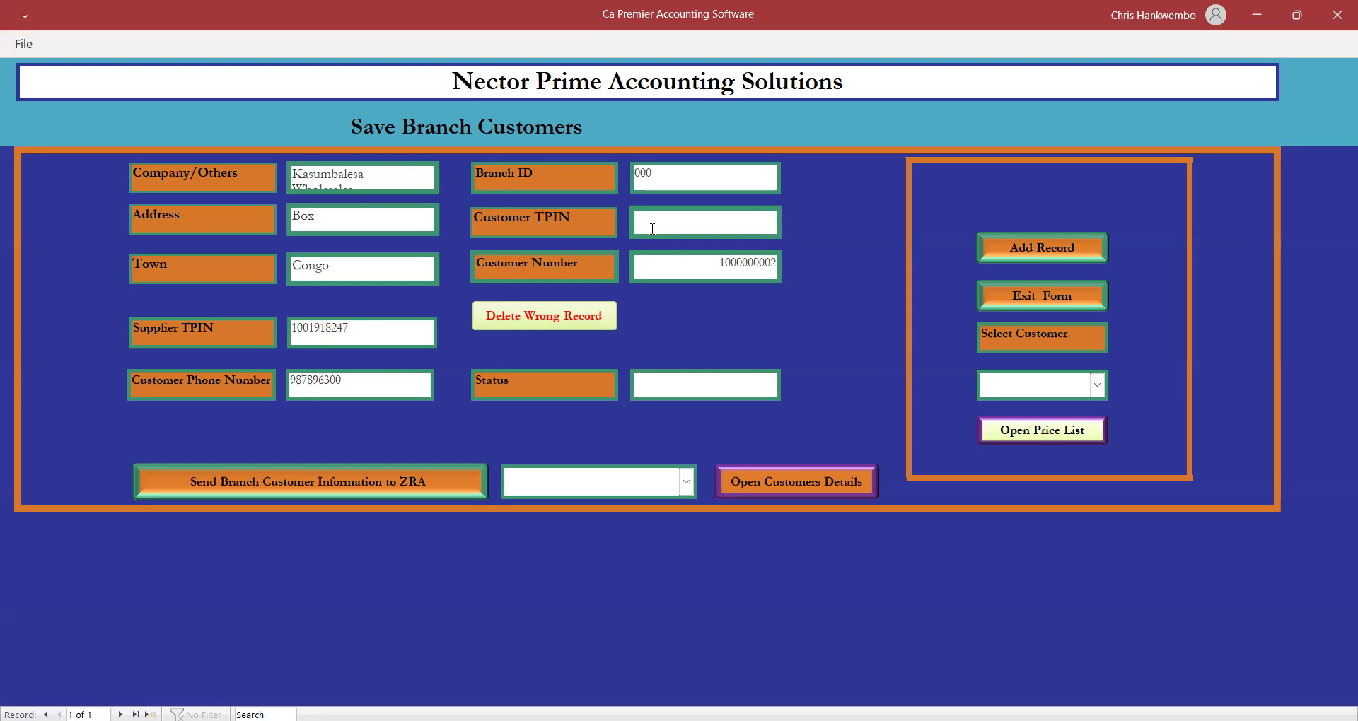
# Add the customer as record 2 and exit the Customers Data form.
pyautogui.click(1033, 251)
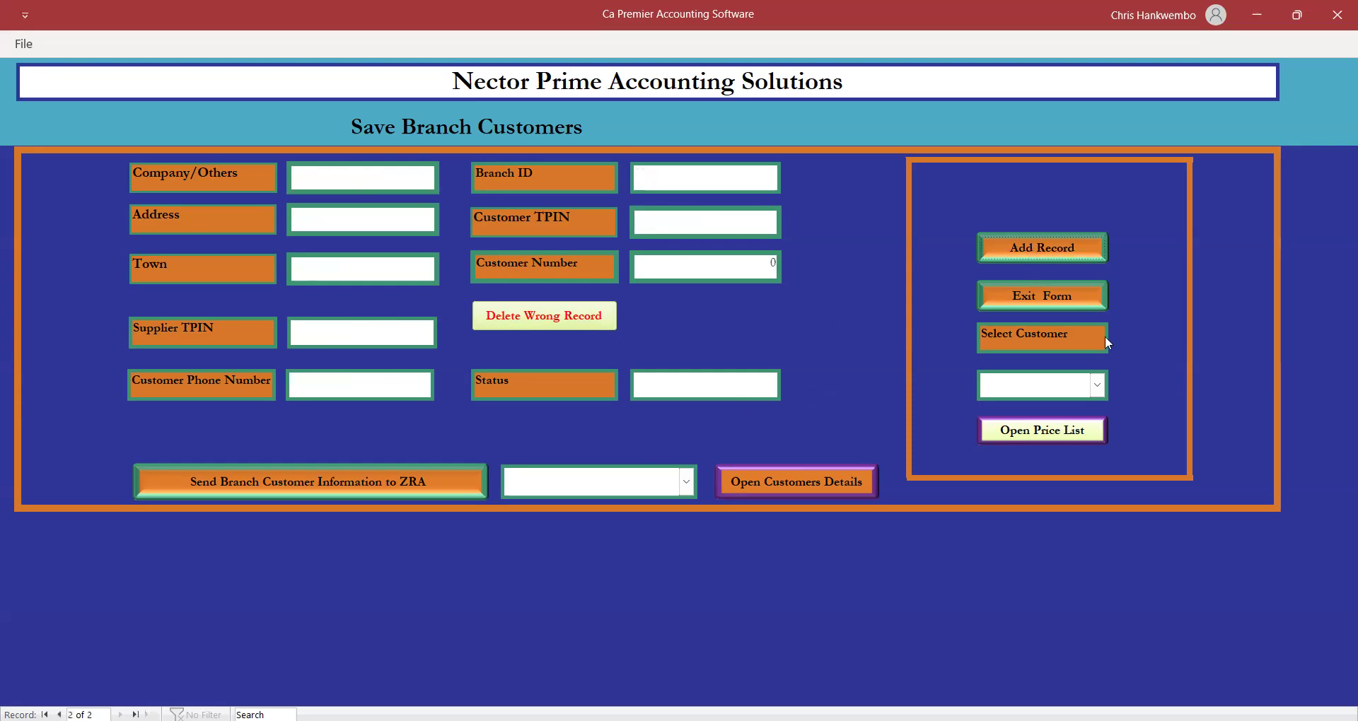
pyautogui.click(1019, 301)
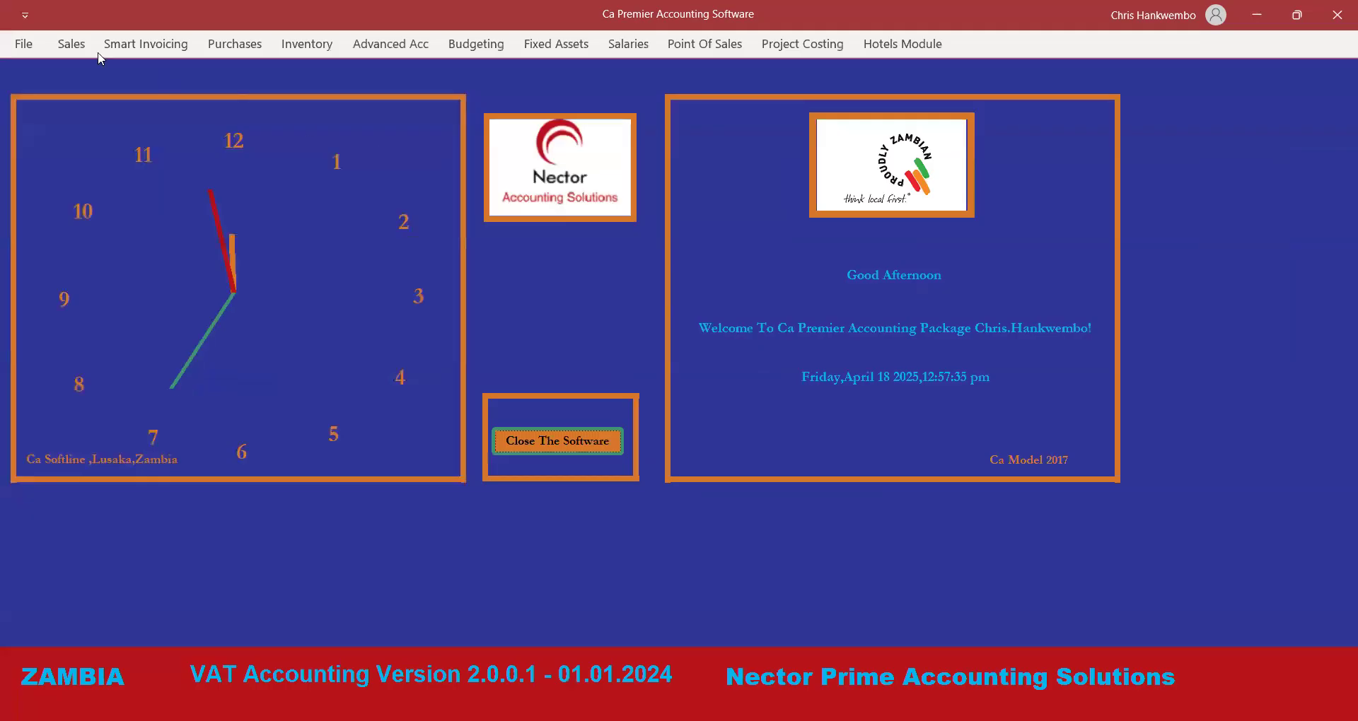
pyautogui.click(72, 47)
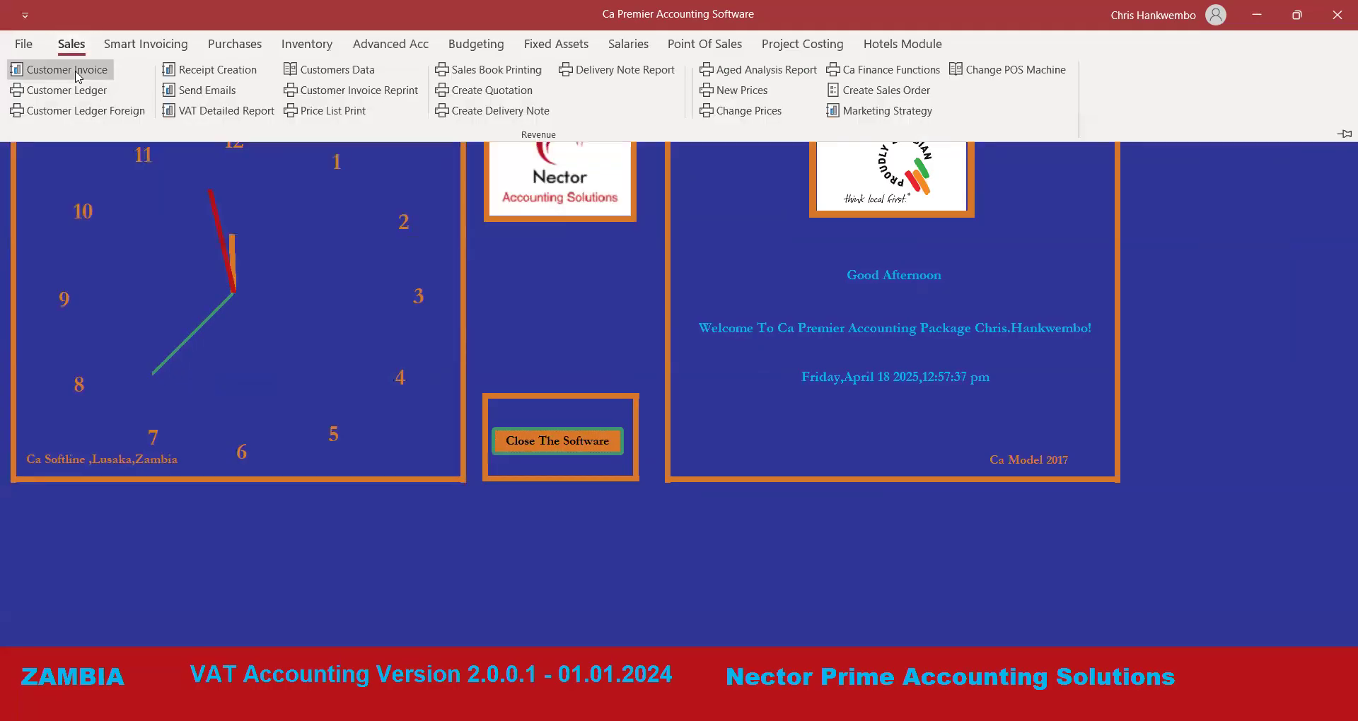
# Start a new Tax Invoice for customer Kasumbalesa Wholesales.
pyautogui.click(78, 70)
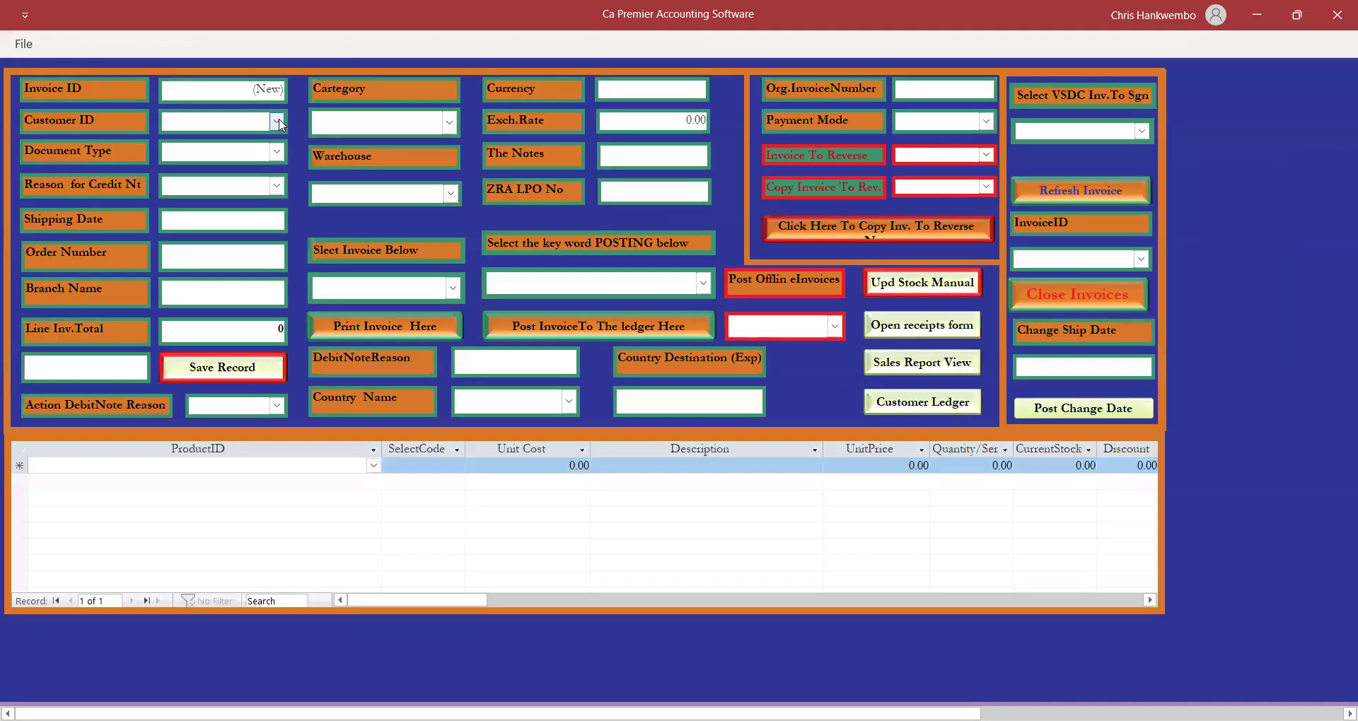
pyautogui.click(278, 123)
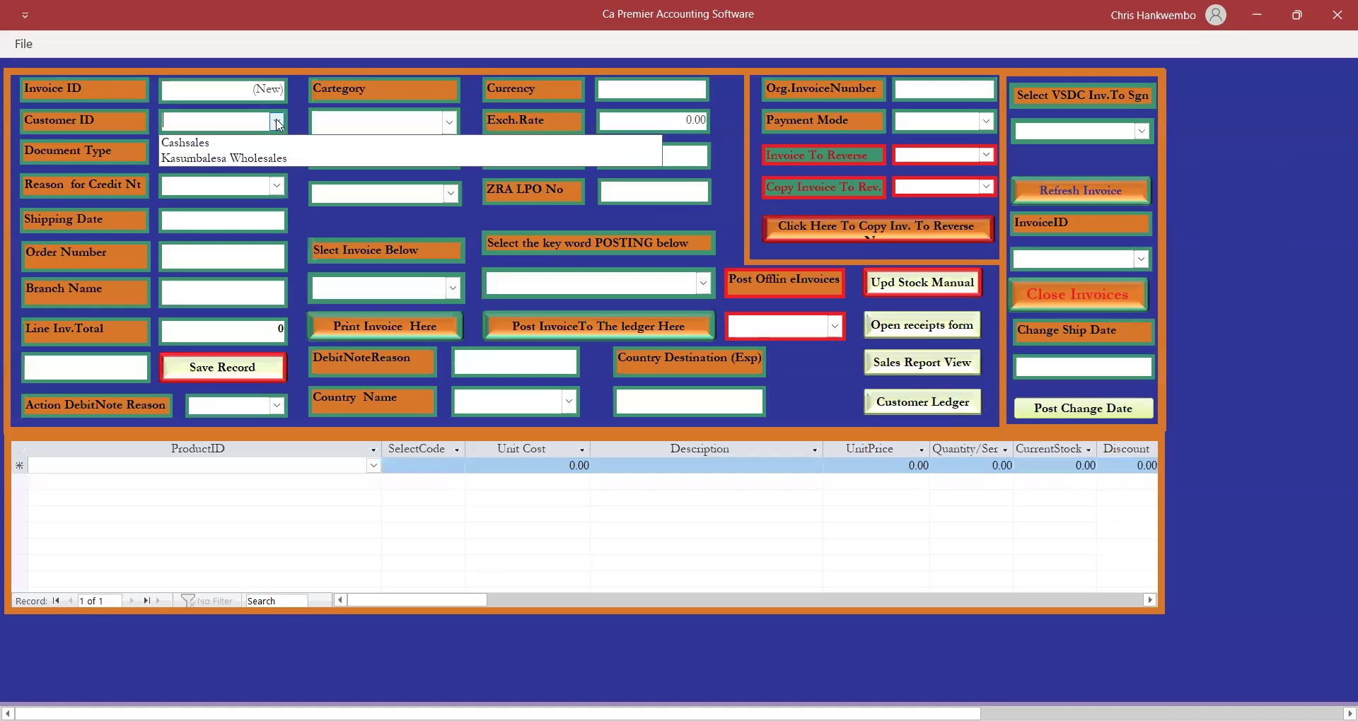
pyautogui.click(216, 157)
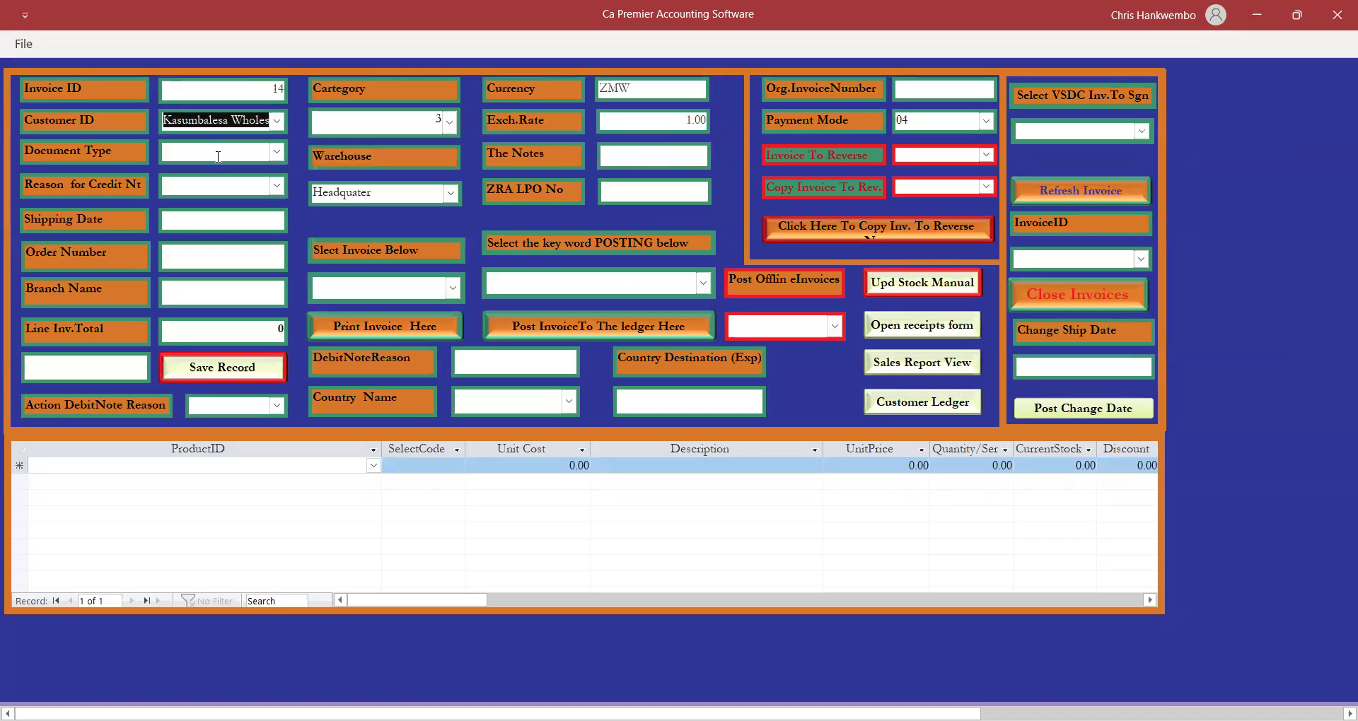
pyautogui.click(276, 151)
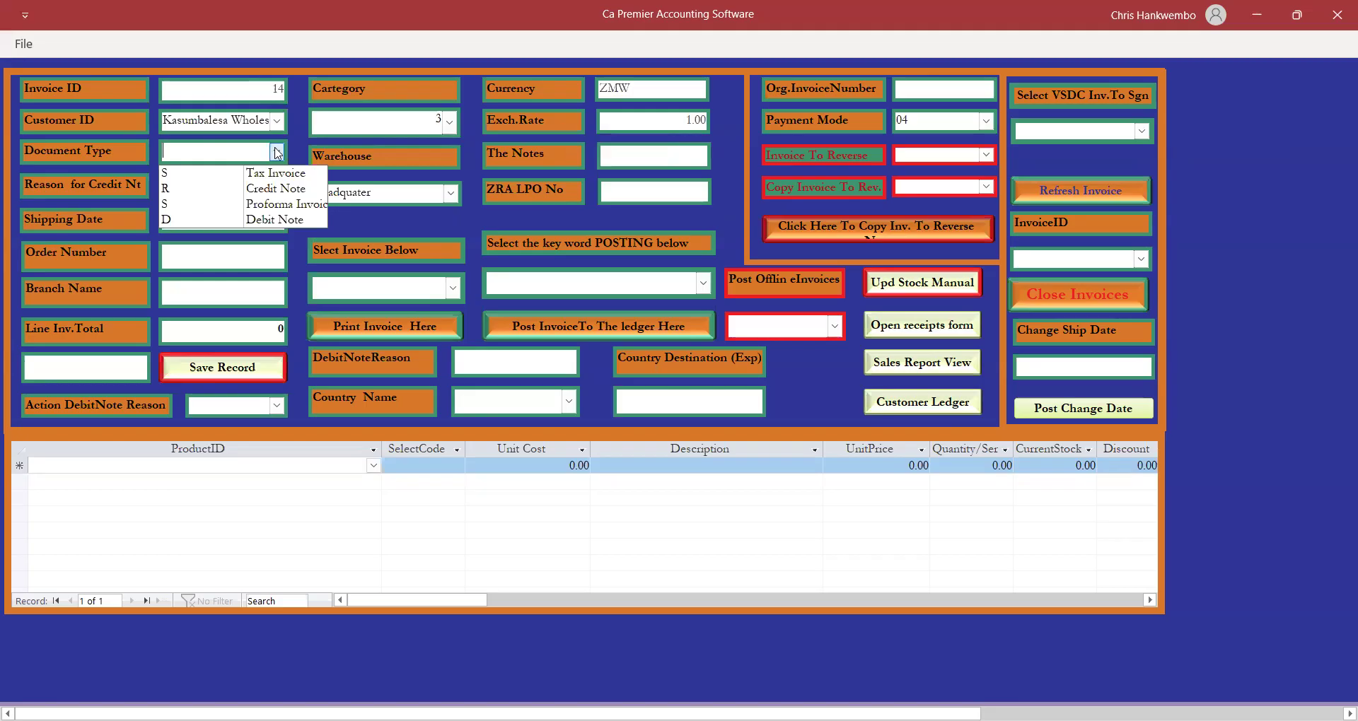
pyautogui.click(260, 174)
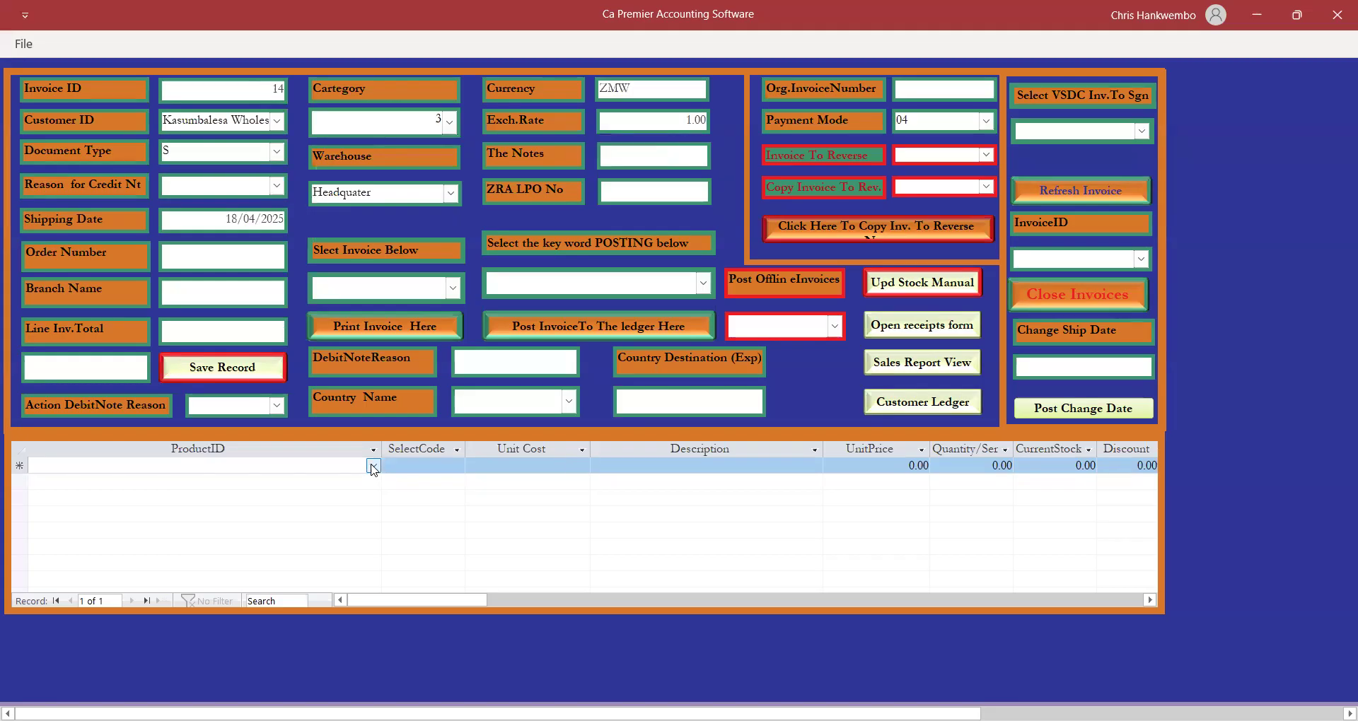
# Add a books line (50) and a line of 60 Beds, both coded Sale.
pyautogui.click(371, 464)
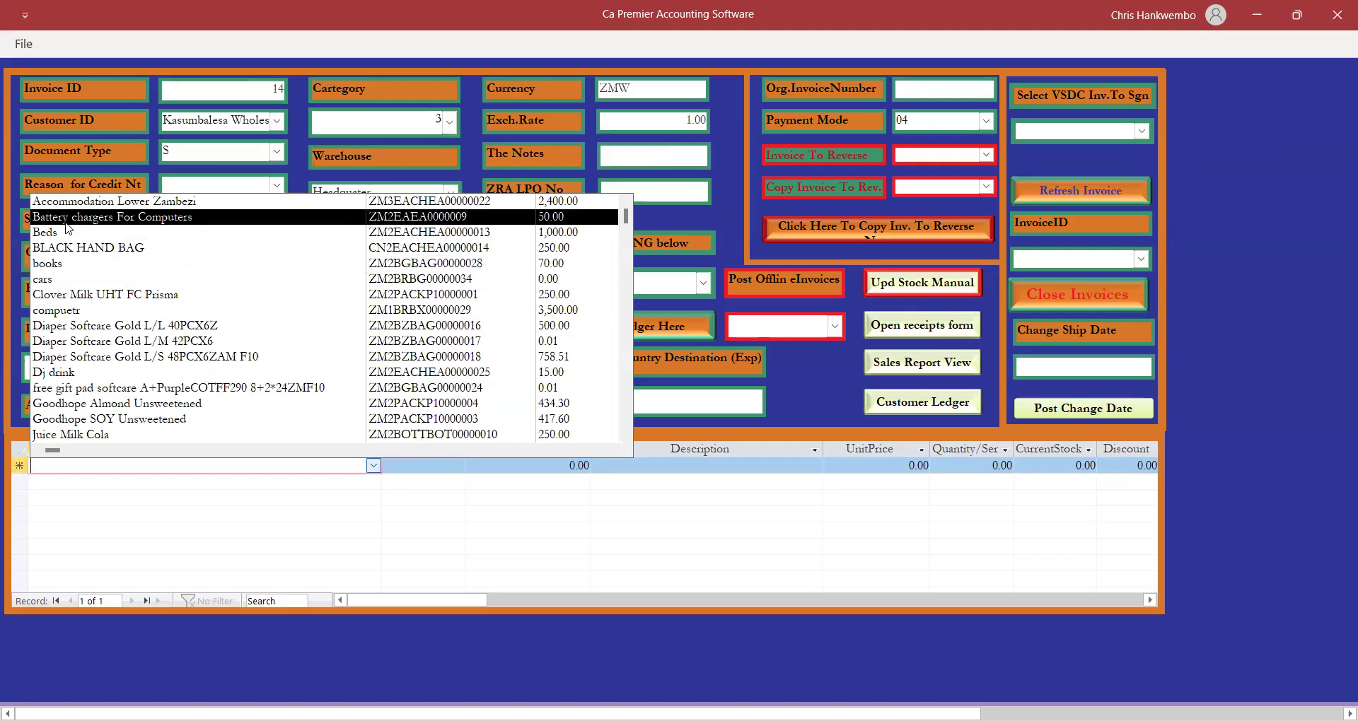
pyautogui.click(50, 264)
pyautogui.press('Tab')
pyautogui.write('Sale')
pyautogui.press('Tab')
pyautogui.press('Tab')
pyautogui.press('Tab')
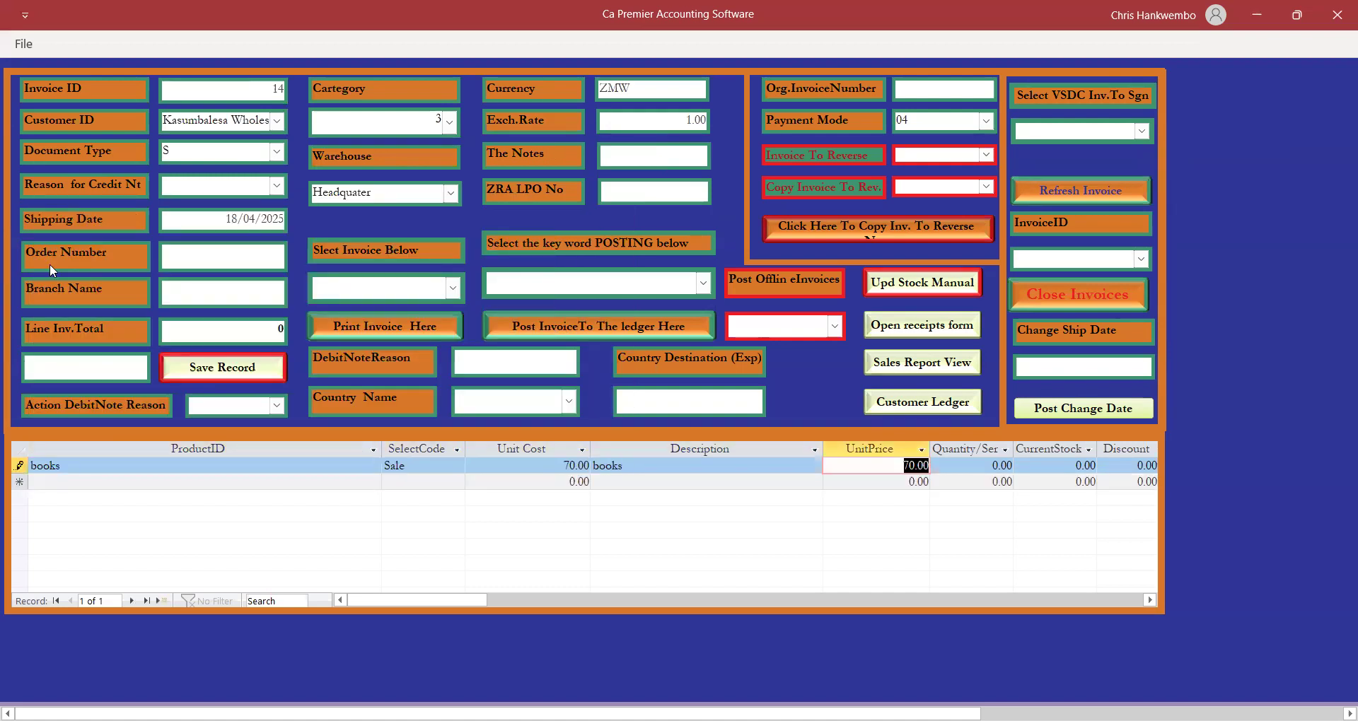
pyautogui.press('Tab')
pyautogui.write('50')
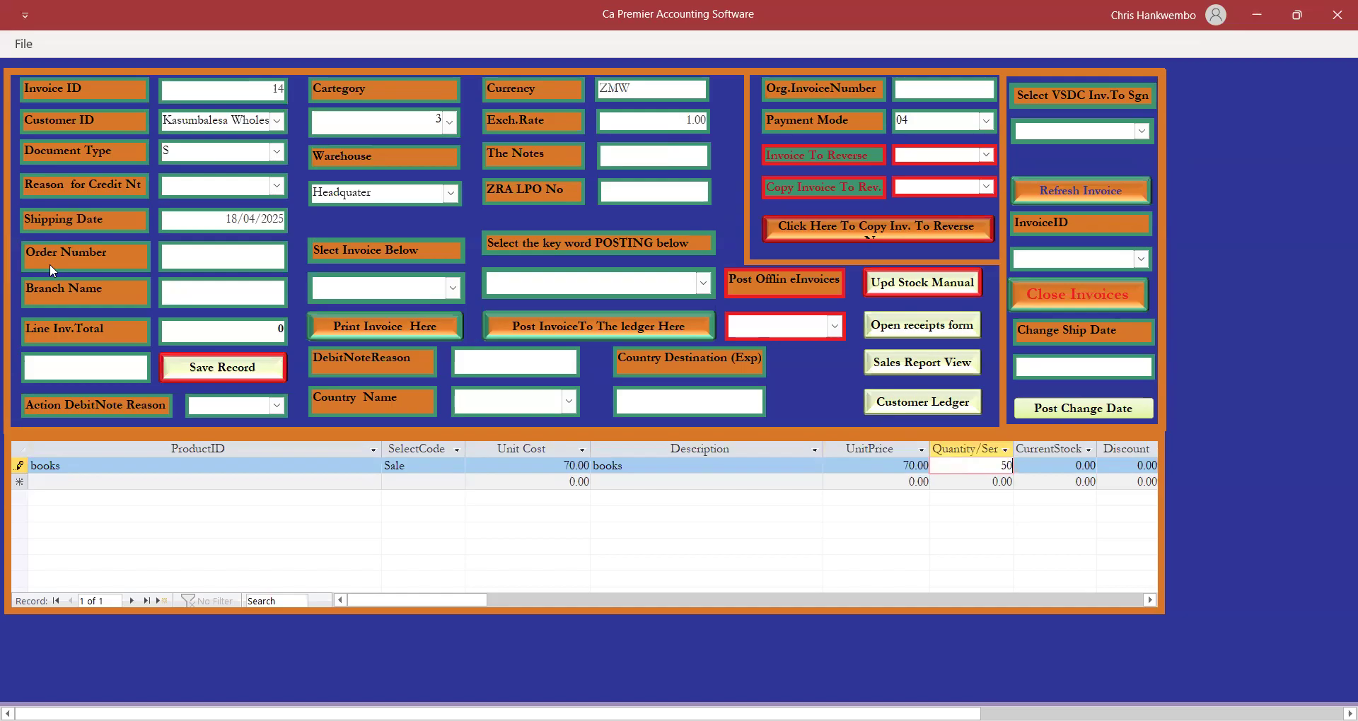
pyautogui.press('Tab')
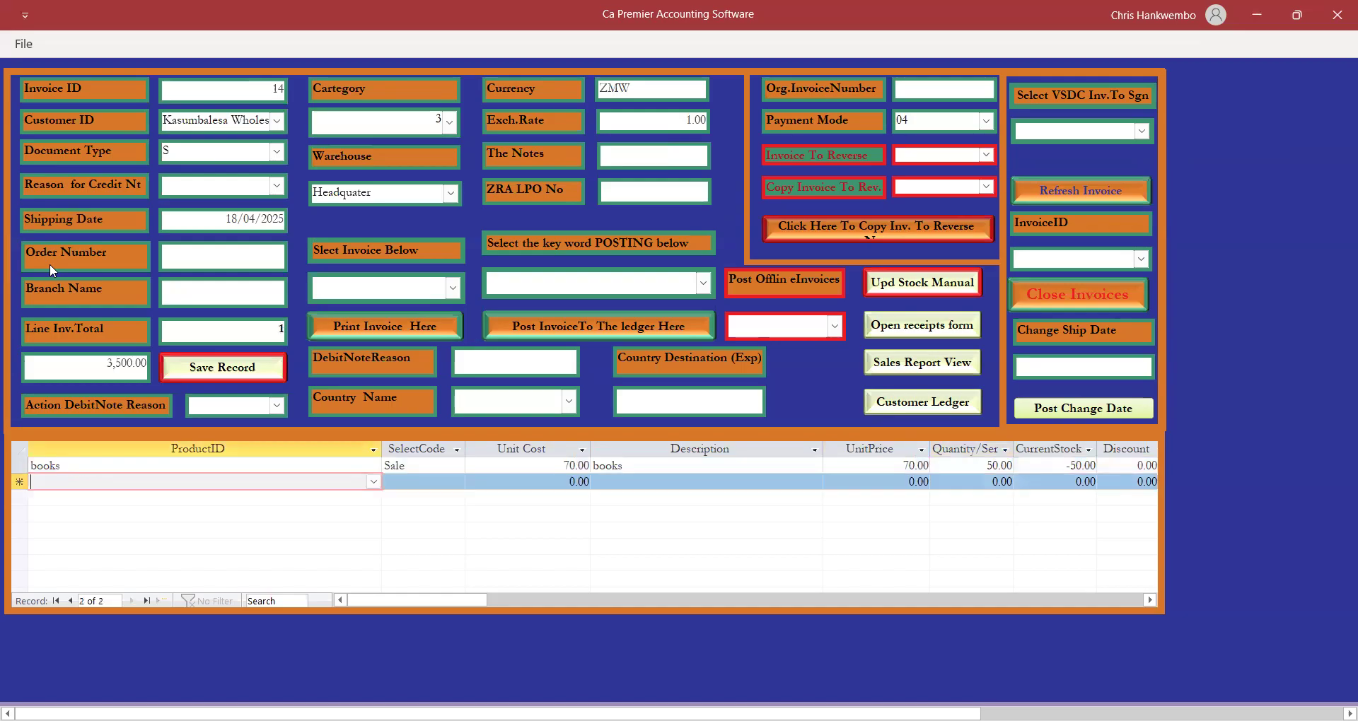
pyautogui.click(373, 482)
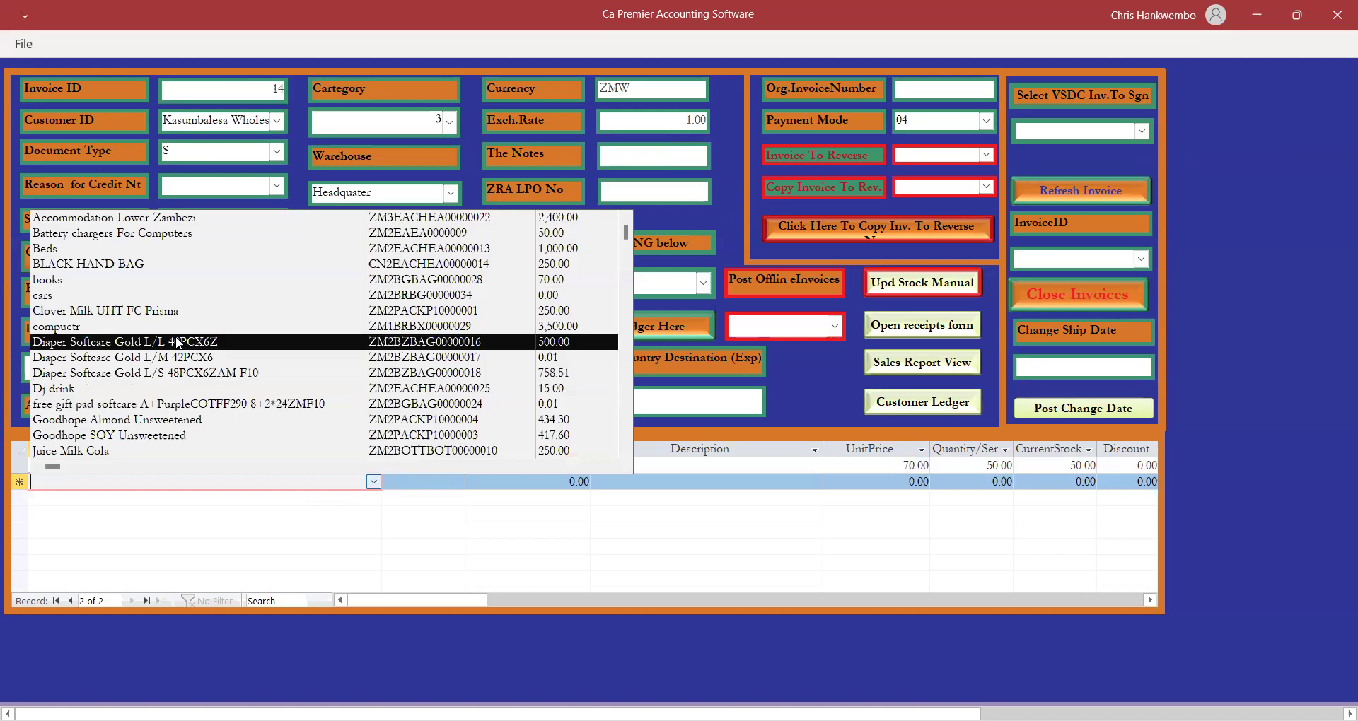
pyautogui.click(52, 249)
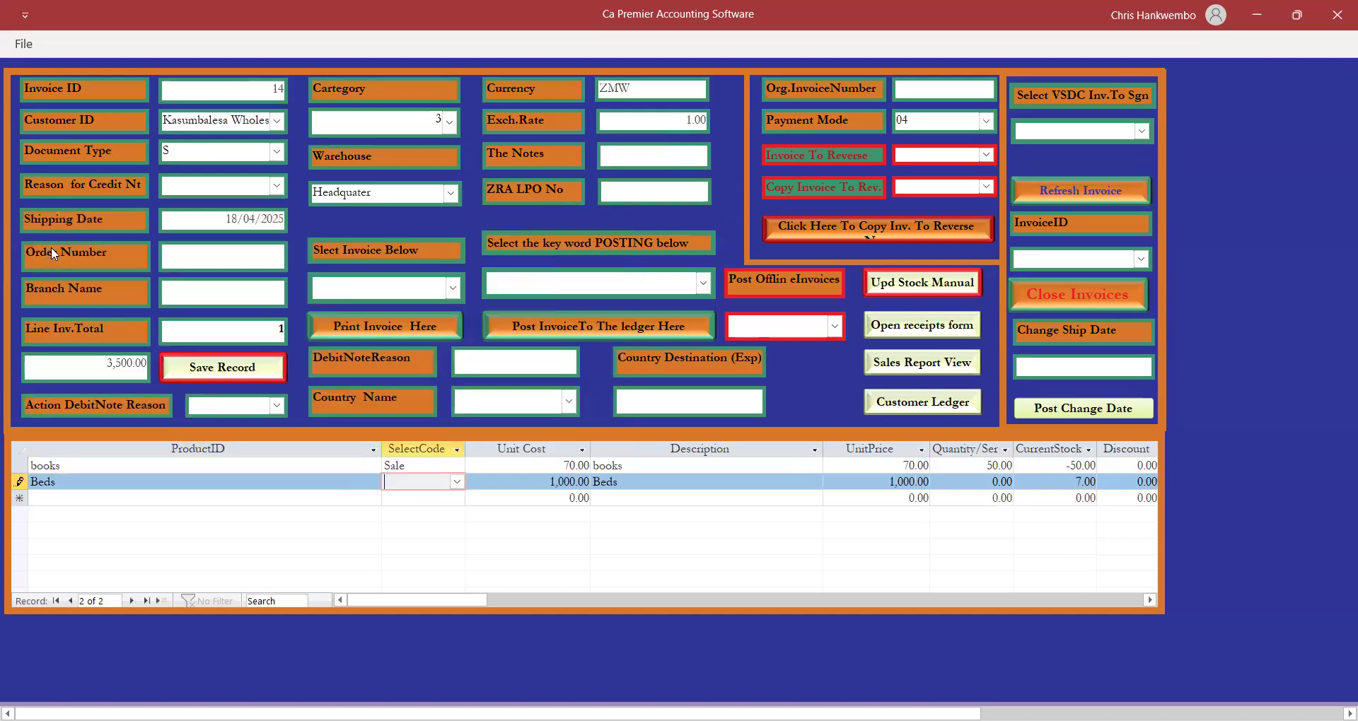
pyautogui.write('Sale')
pyautogui.press('Tab')
pyautogui.press('Tab')
pyautogui.press('Tab')
pyautogui.press('Tab')
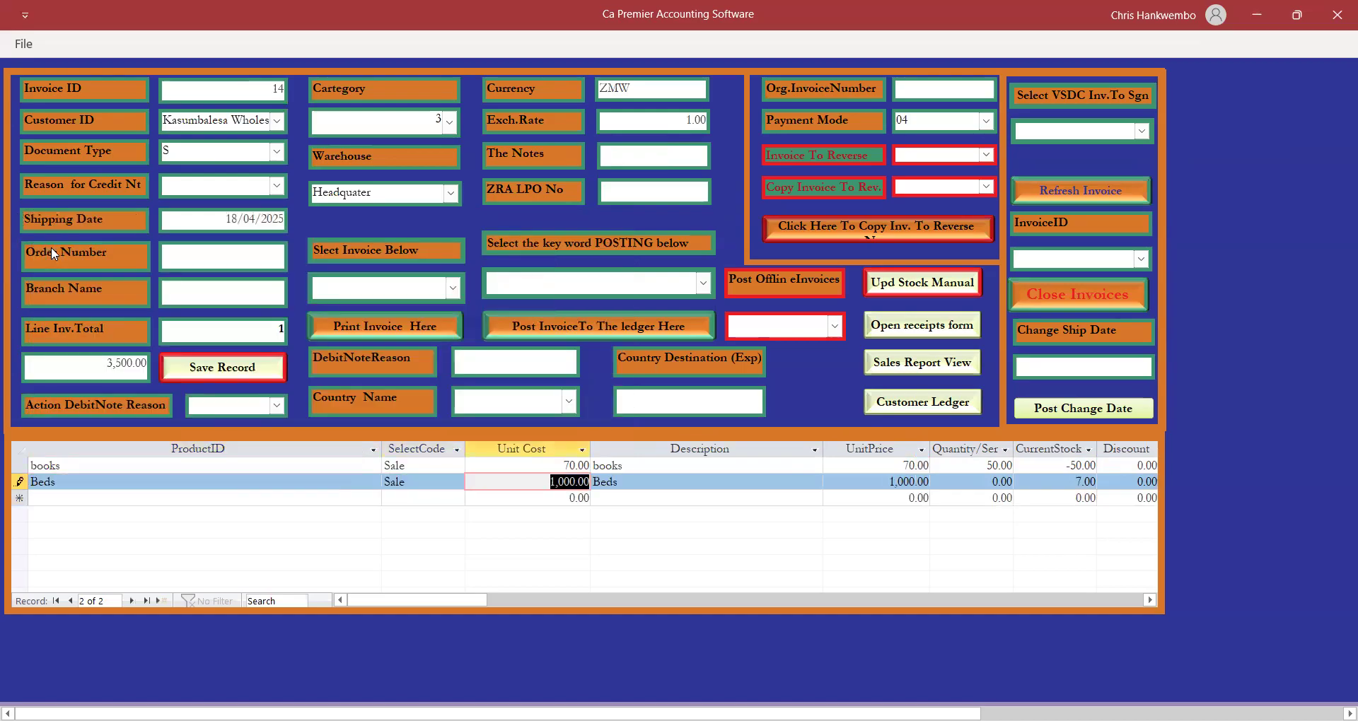
pyautogui.write('60')
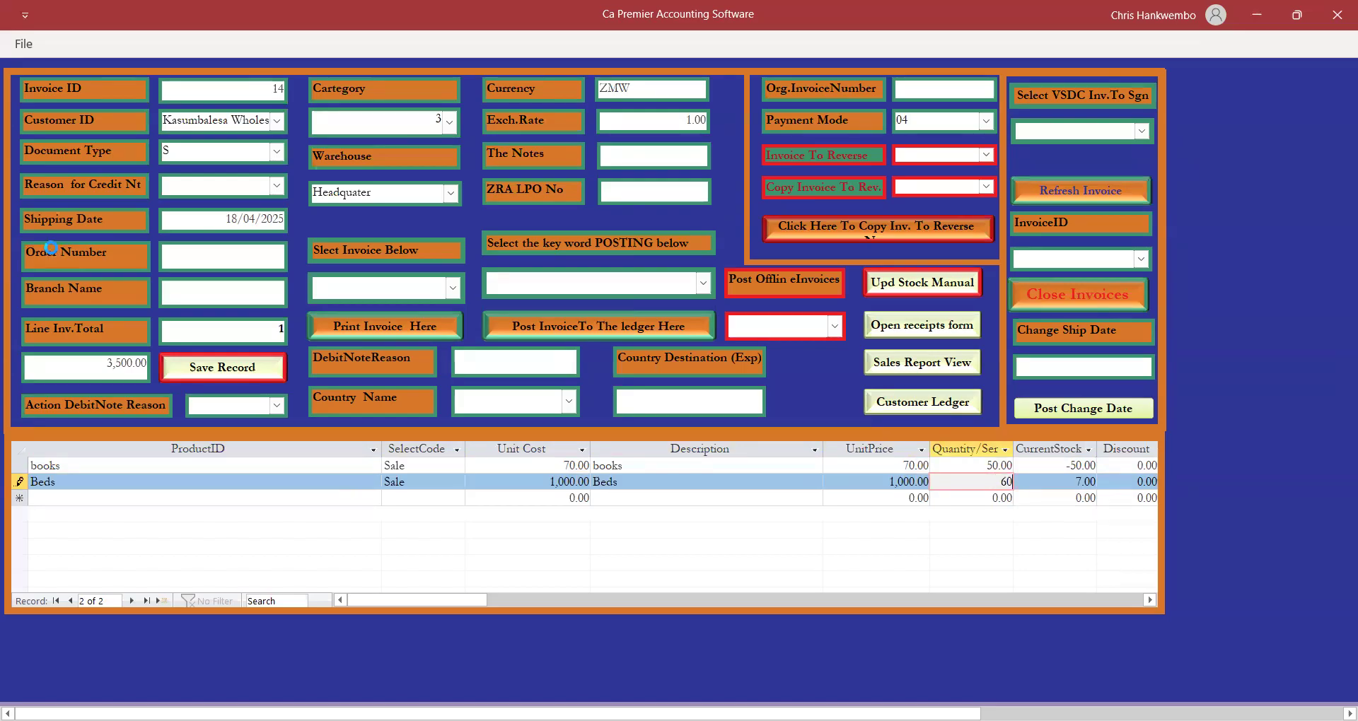
pyautogui.press('Tab')
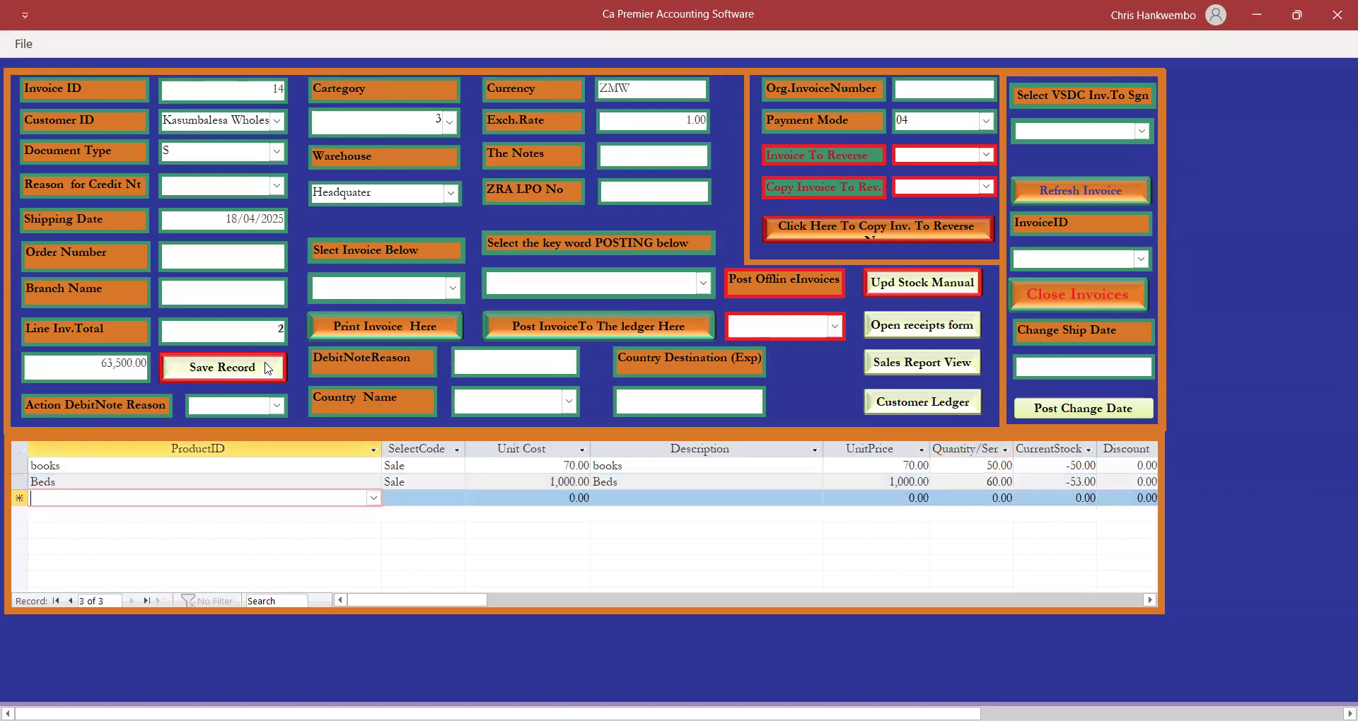
# Add 120 Juice Milk Cola and 20 Goodhope SOY Unsweetened, then save invoice 14 totalling 101,852.00.
pyautogui.click(373, 500)
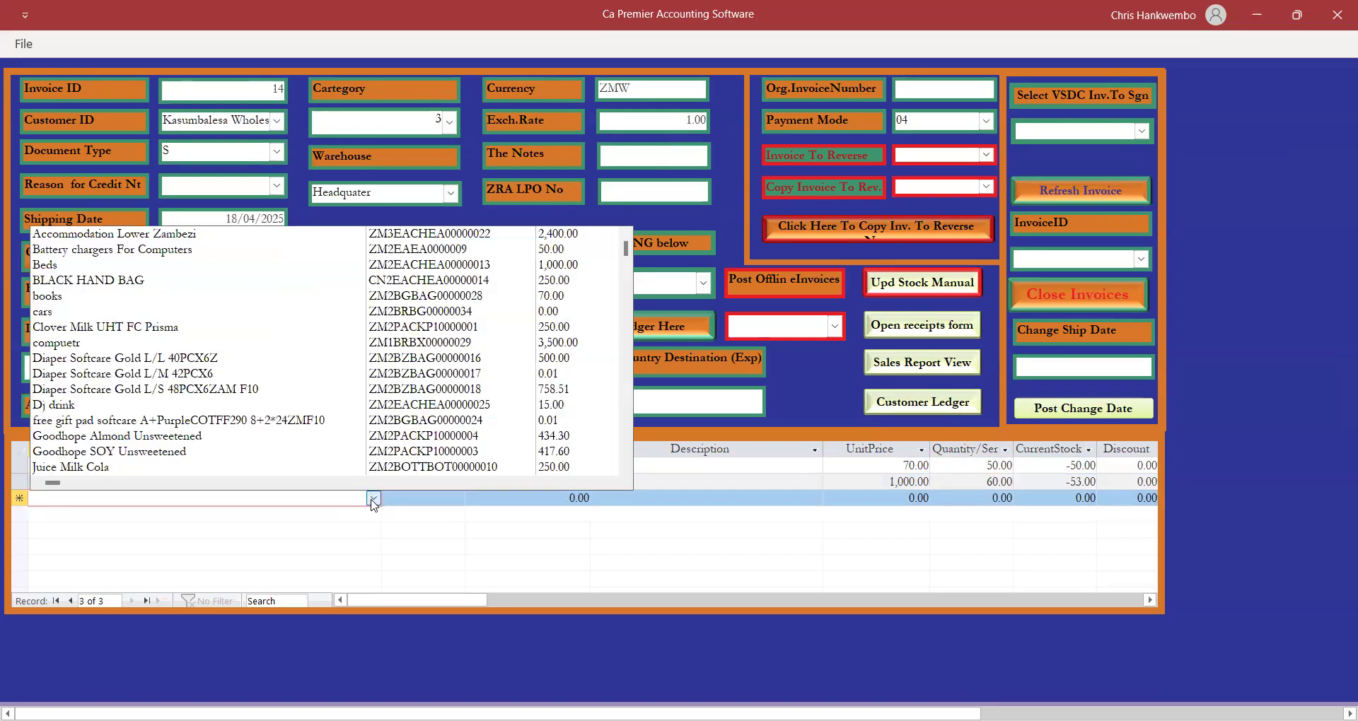
pyautogui.click(110, 468)
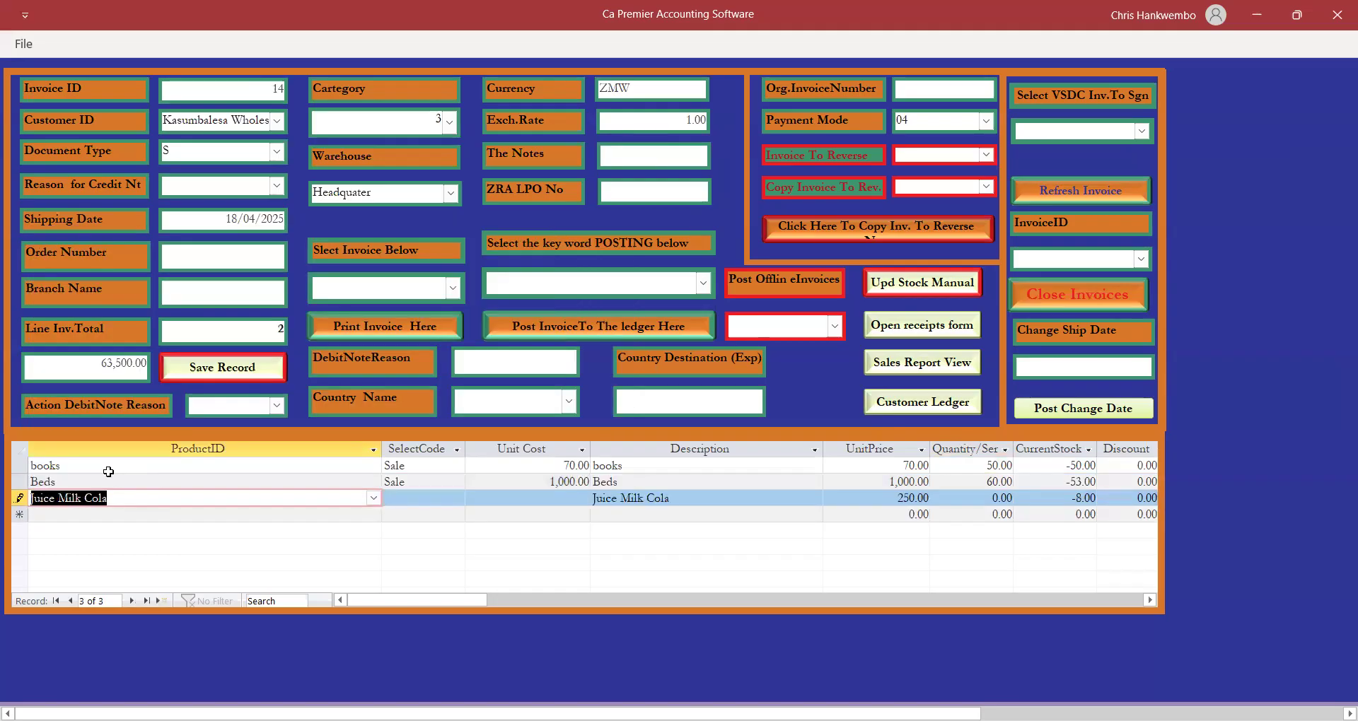
pyautogui.write('s')
pyautogui.press('Tab')
pyautogui.press('Tab')
pyautogui.press('Tab')
pyautogui.press('Tab')
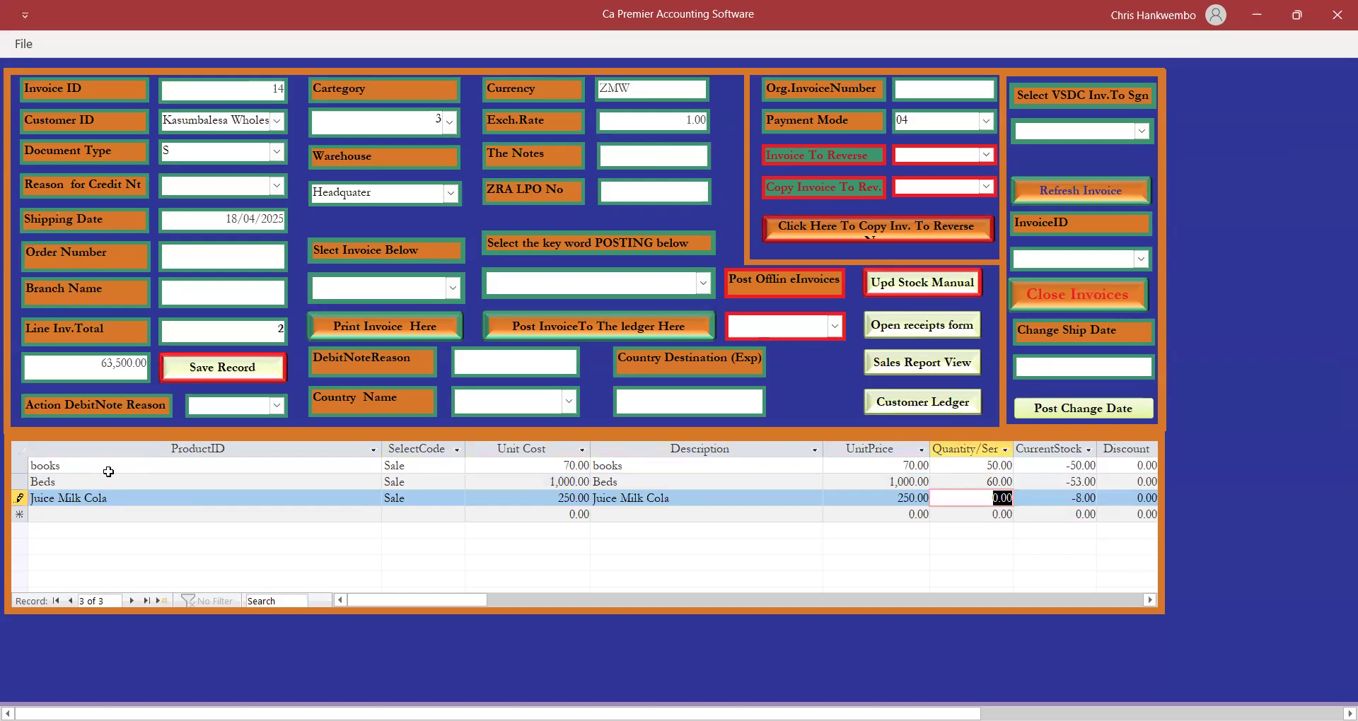
pyautogui.write('120')
pyautogui.press('Tab')
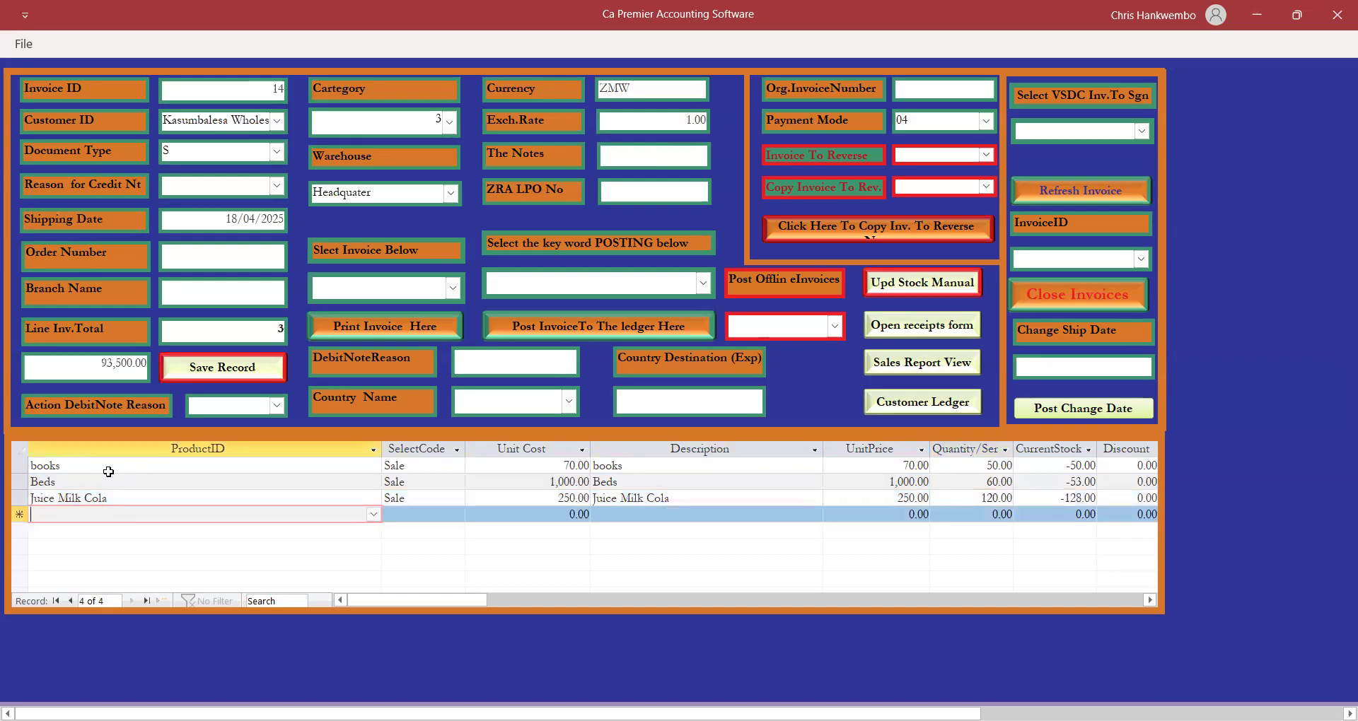
pyautogui.click(373, 514)
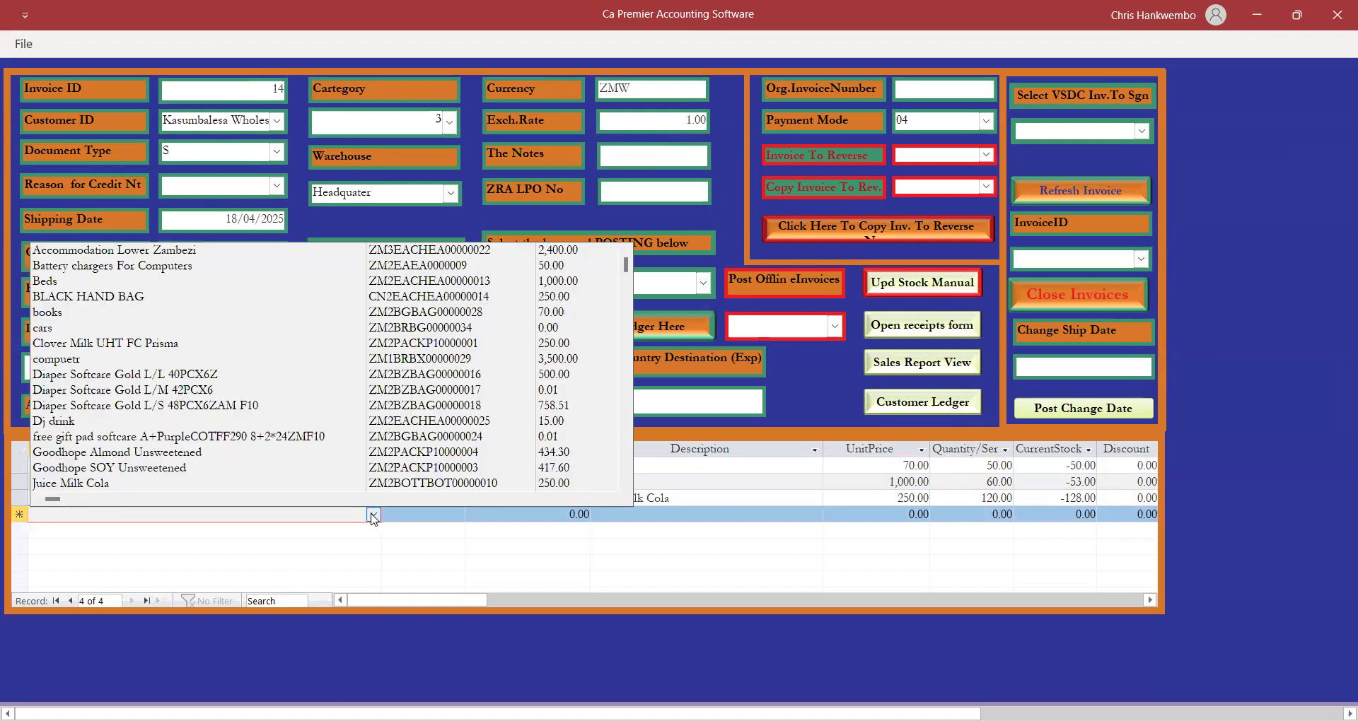
pyautogui.click(107, 469)
pyautogui.press('Tab')
pyautogui.write('s')
pyautogui.press('Tab')
pyautogui.press('Tab')
pyautogui.press('Tab')
pyautogui.press('Tab')
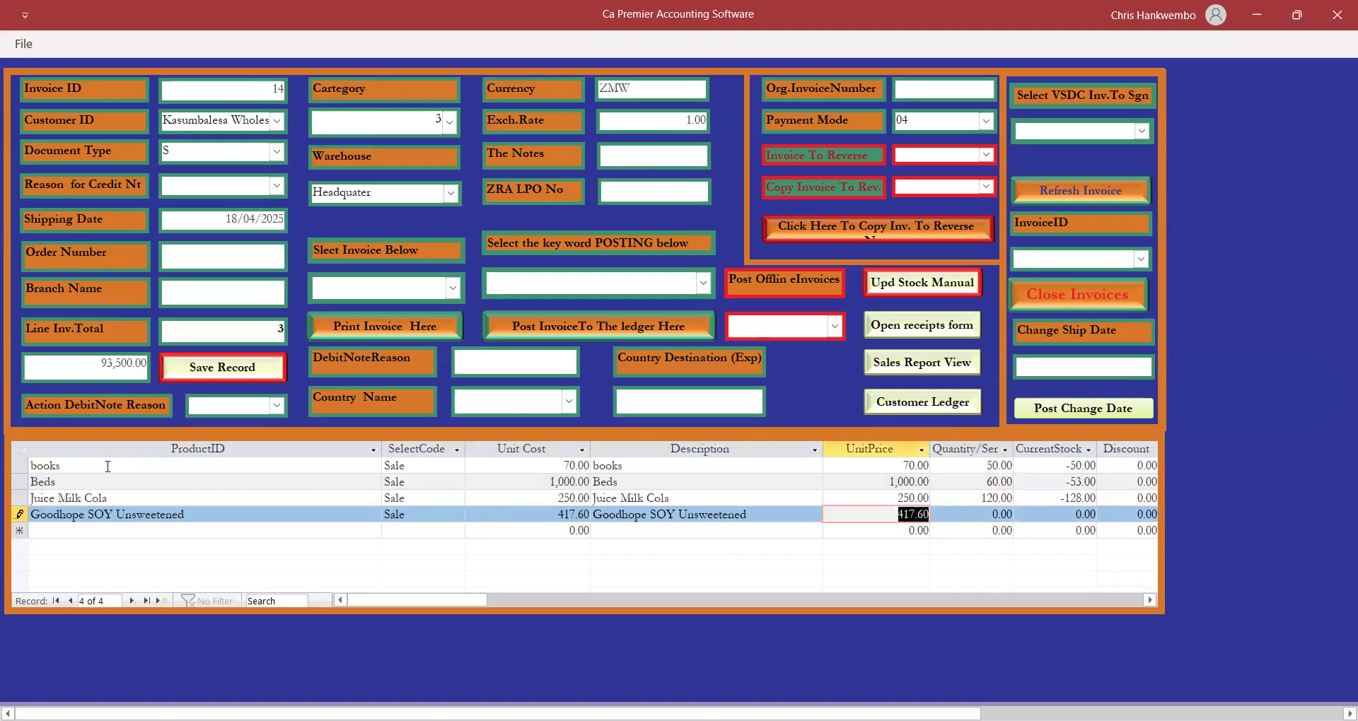
pyautogui.write('20')
pyautogui.press('Tab')
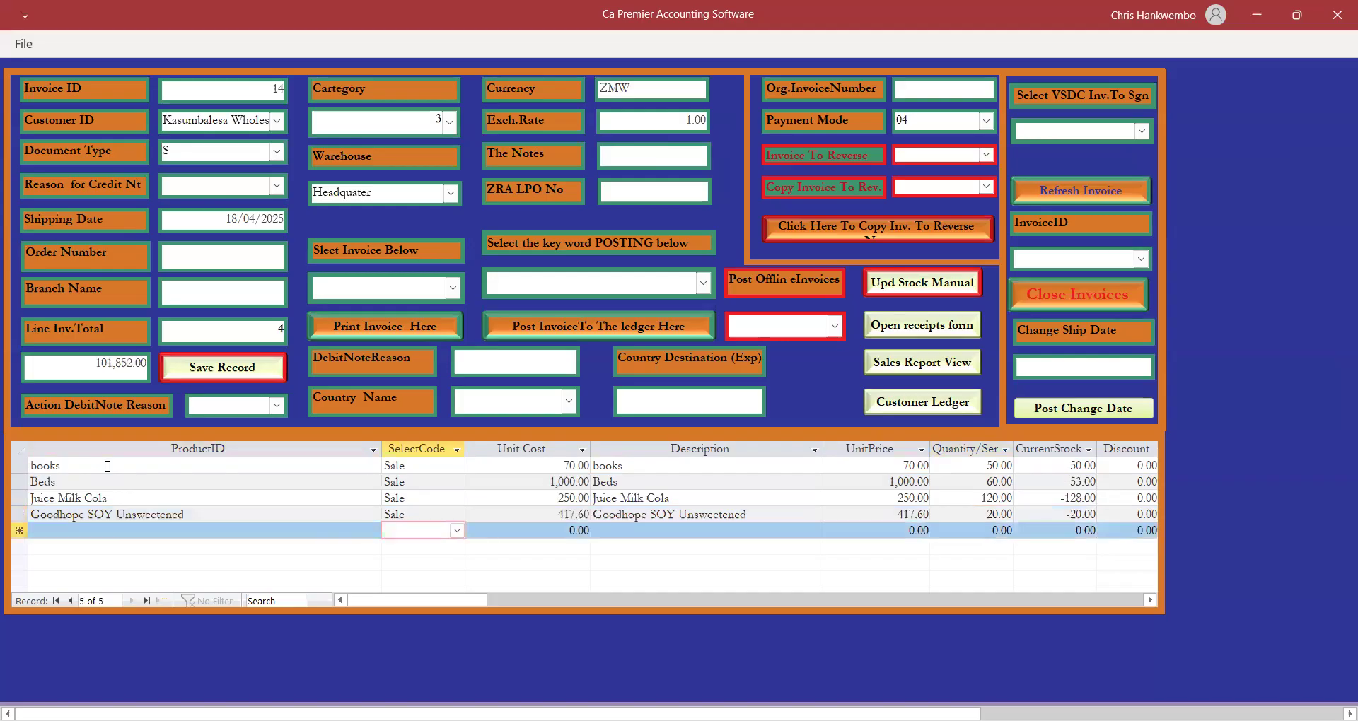
pyautogui.click(221, 368)
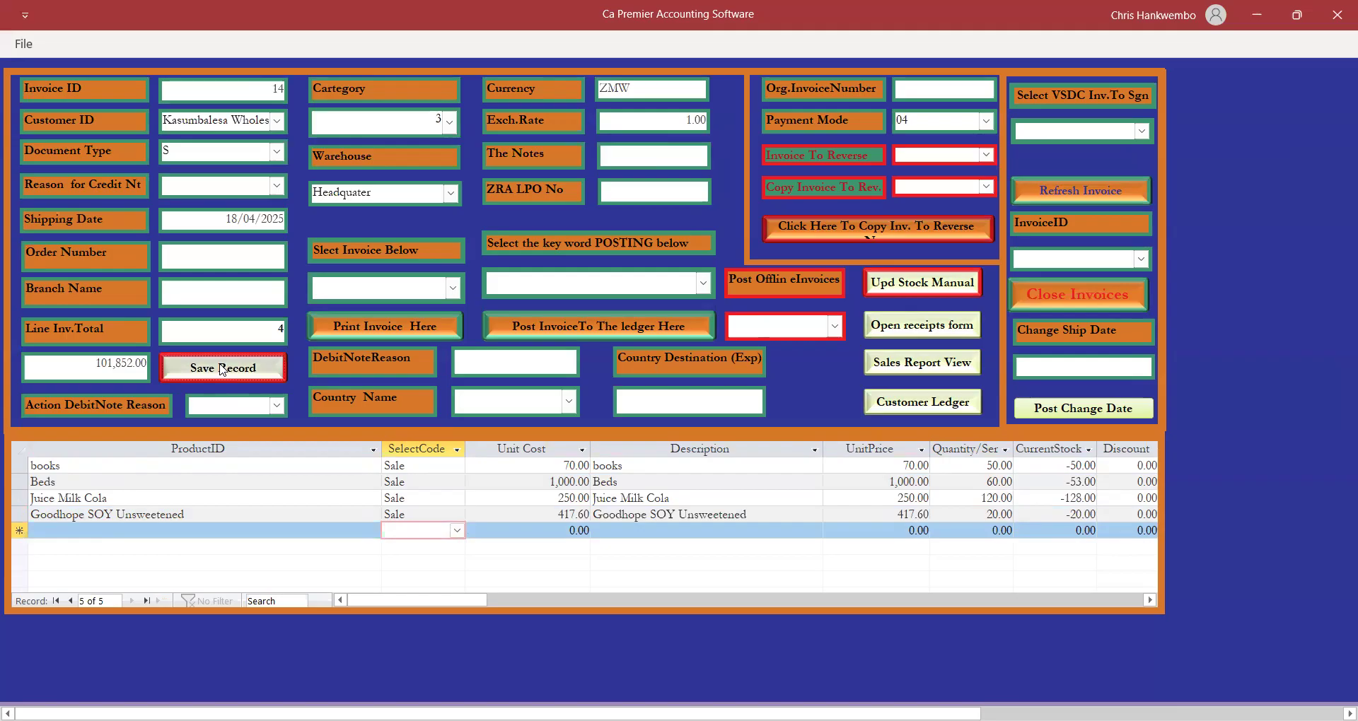
# Have invoice 14 signed by the VSDC tax system.
pyautogui.click(1142, 132)
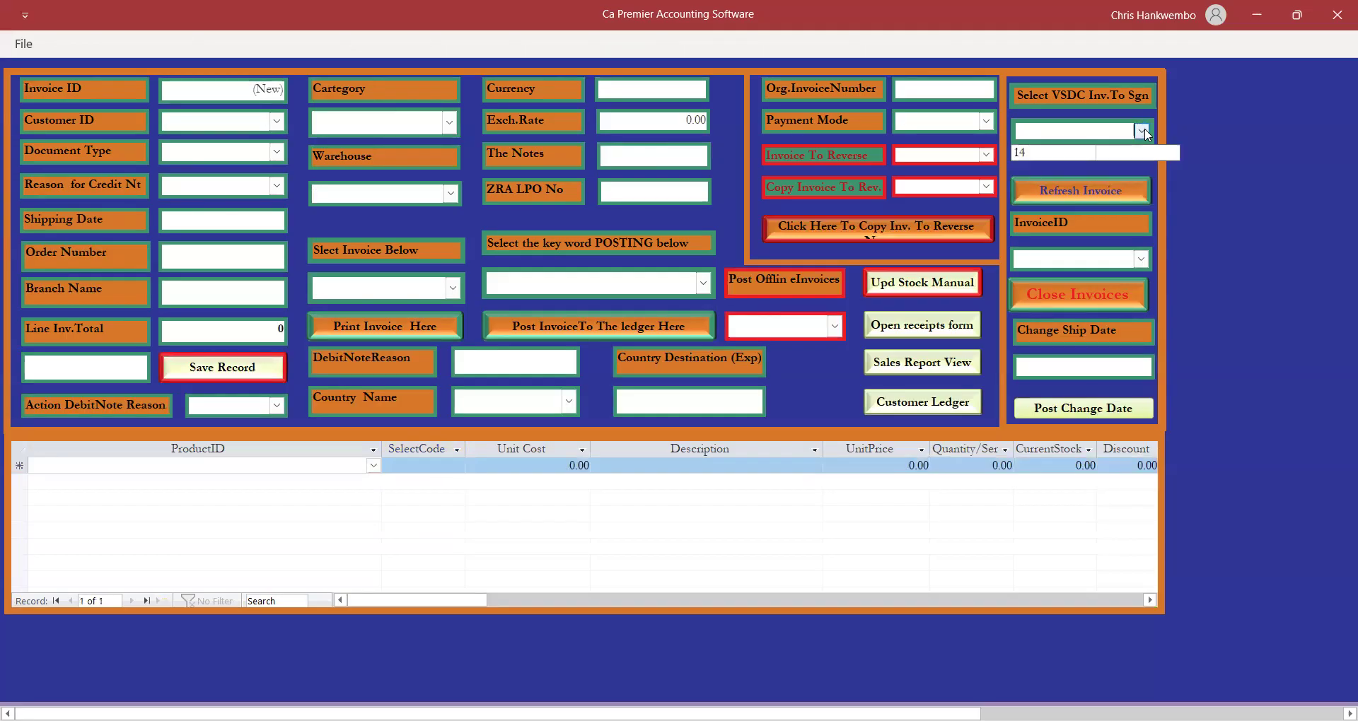
pyautogui.click(1025, 153)
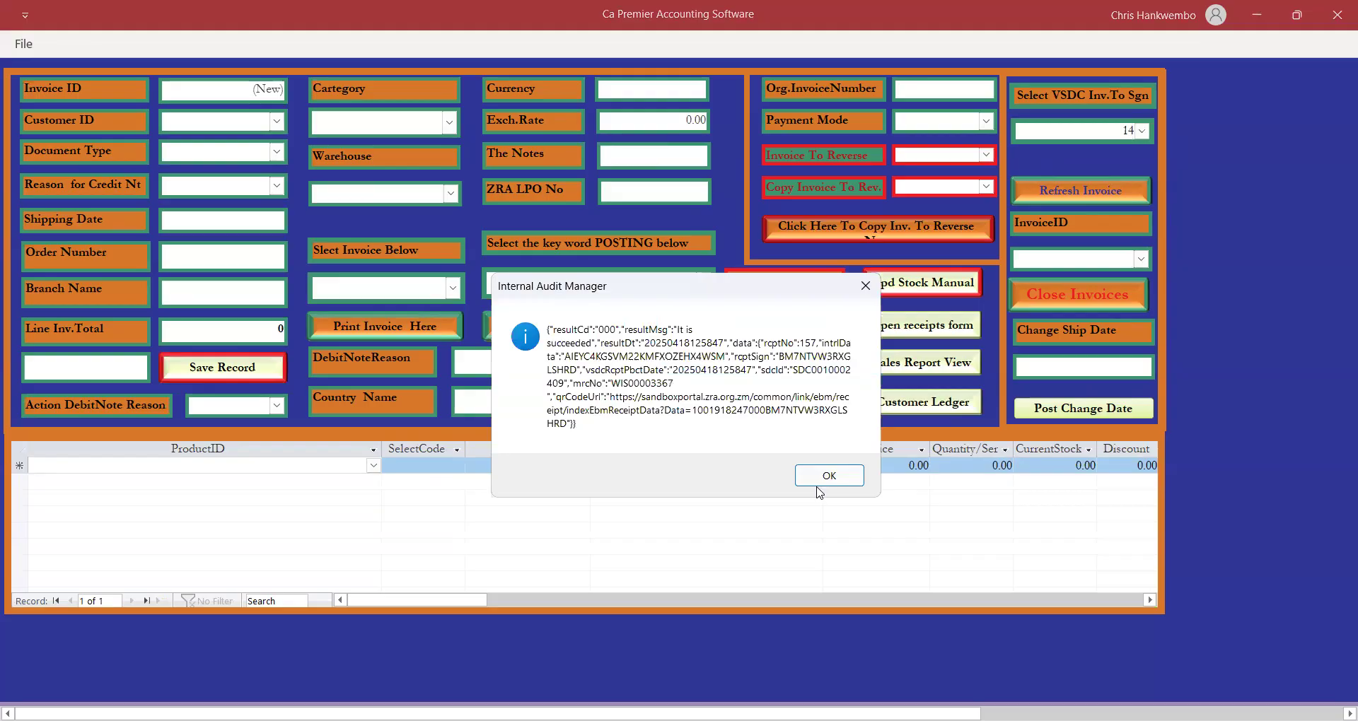
pyautogui.click(827, 477)
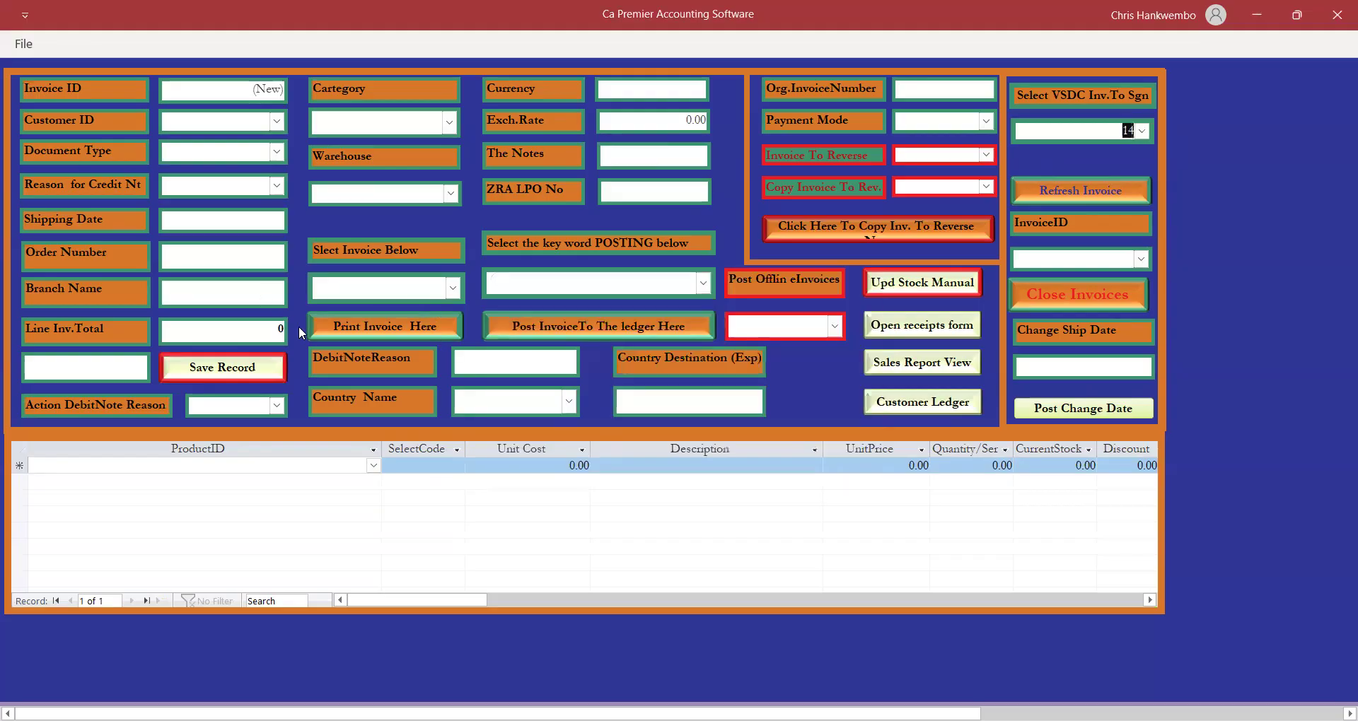
# Post invoice 14 to the ledger under the Posting keyword and confirm the results.
pyautogui.click(453, 288)
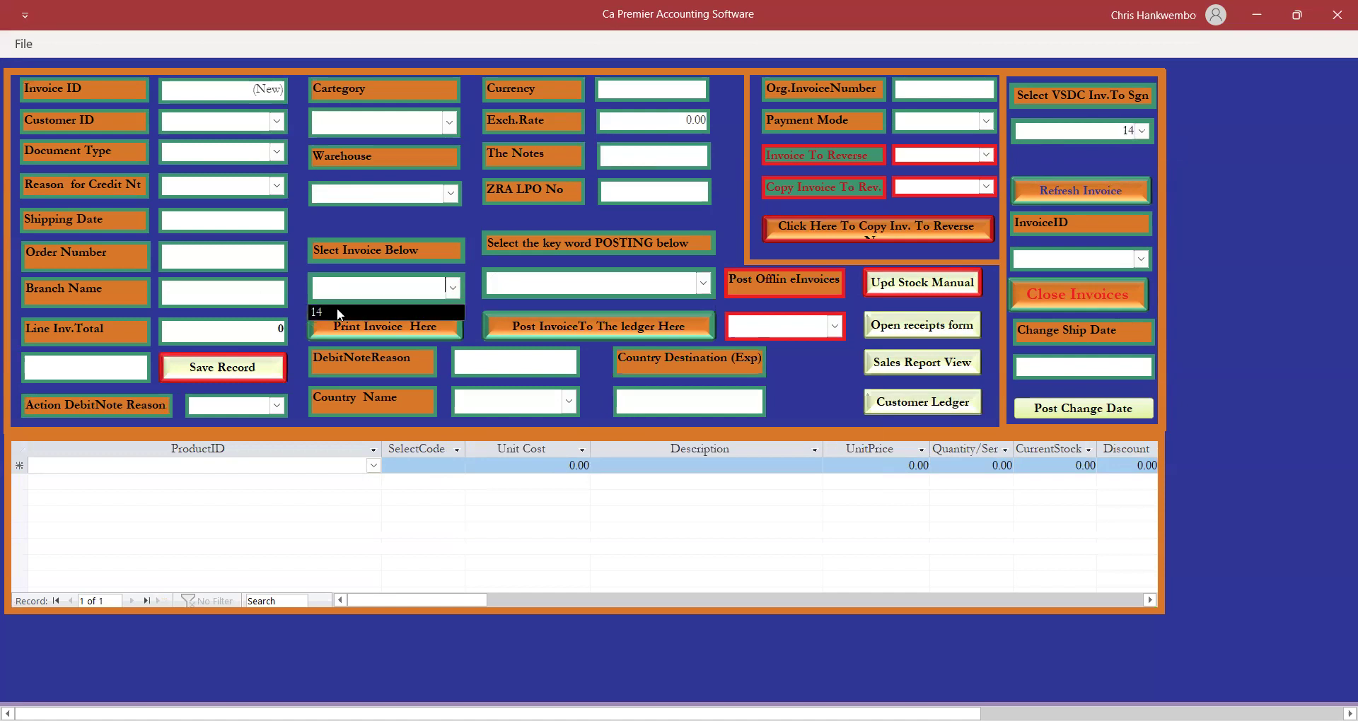
pyautogui.click(327, 308)
pyautogui.click(703, 283)
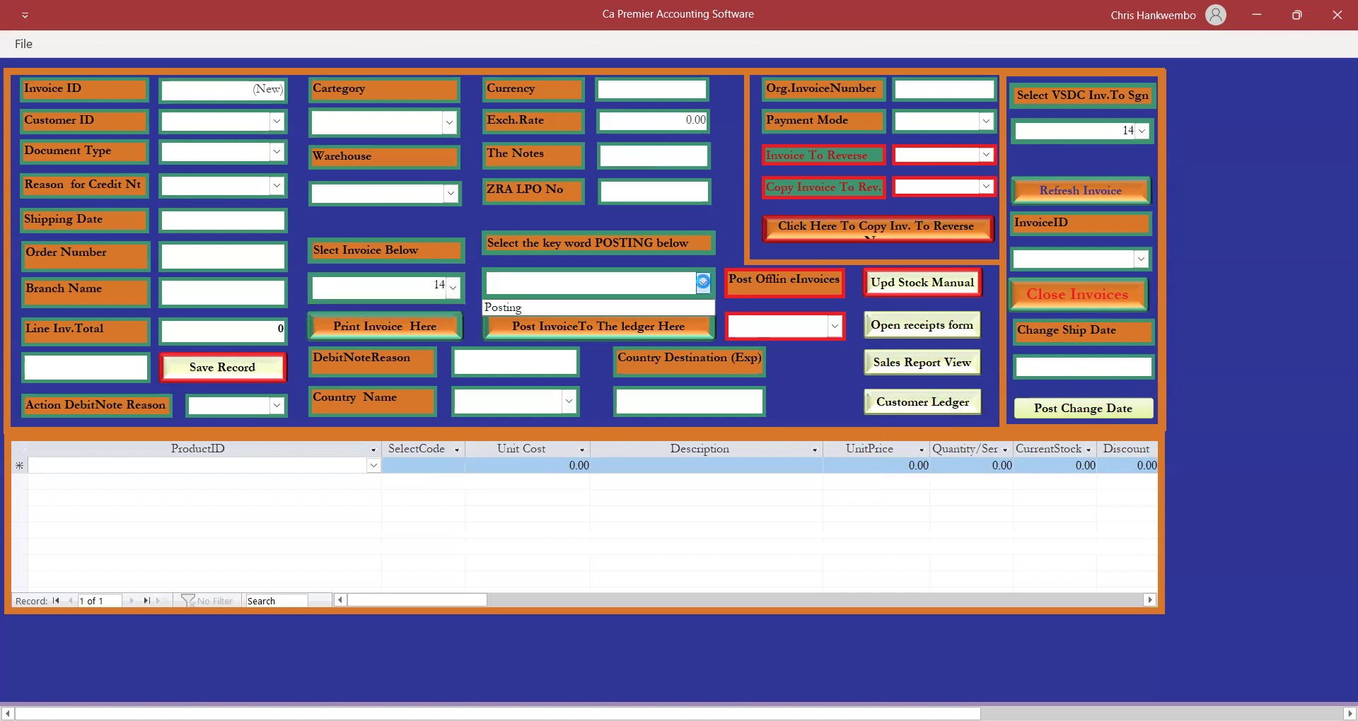
pyautogui.click(528, 305)
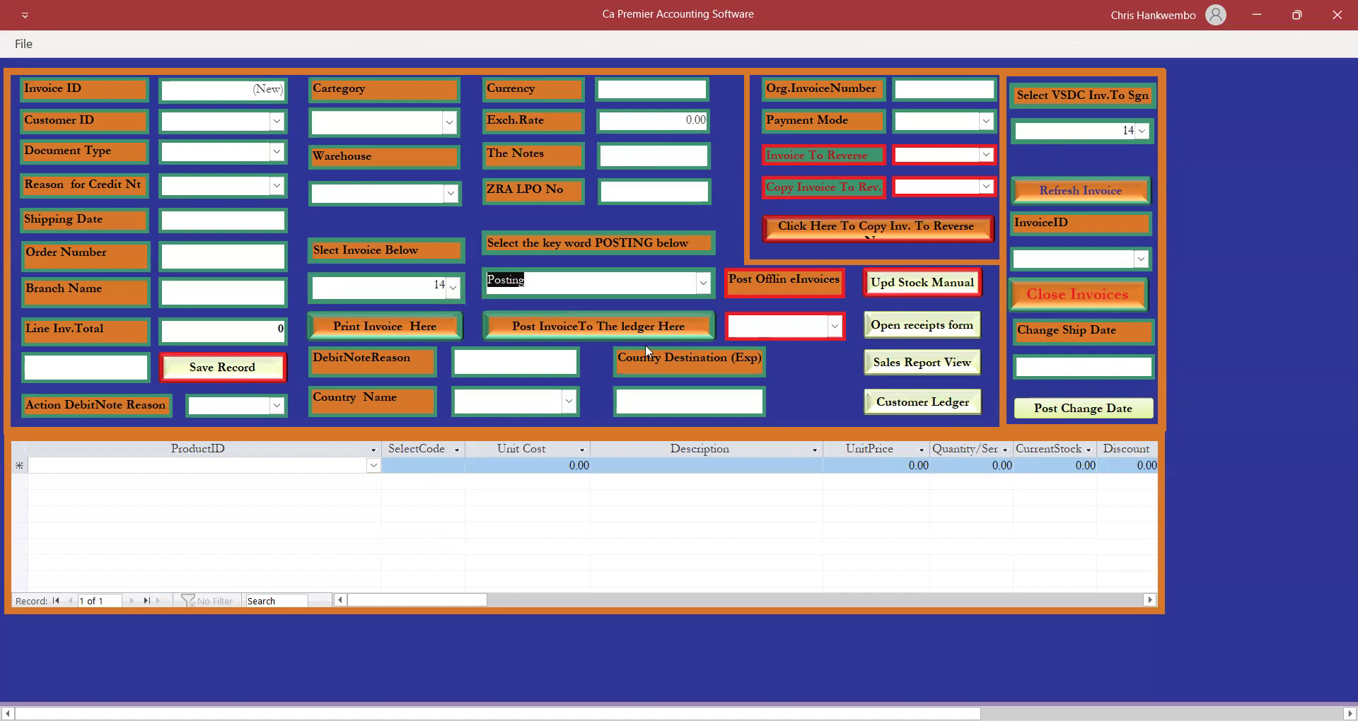
pyautogui.click(590, 325)
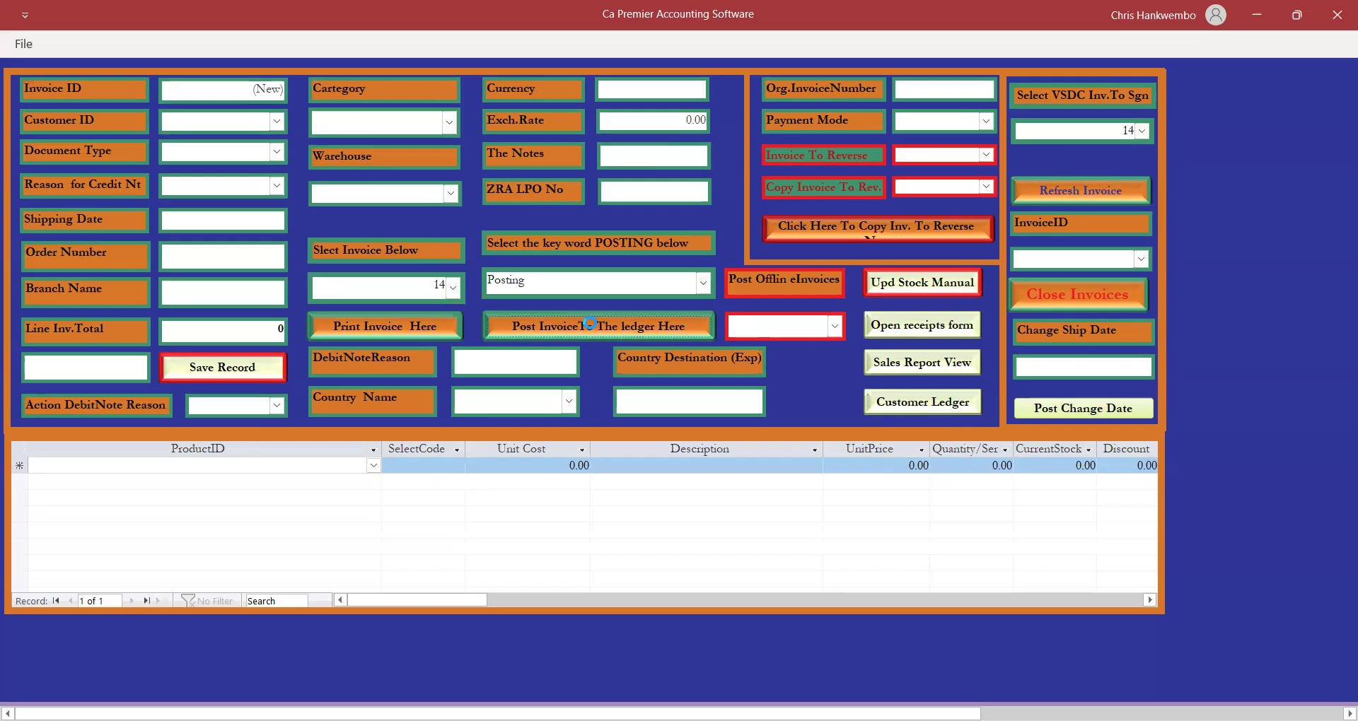
pyautogui.click(748, 433)
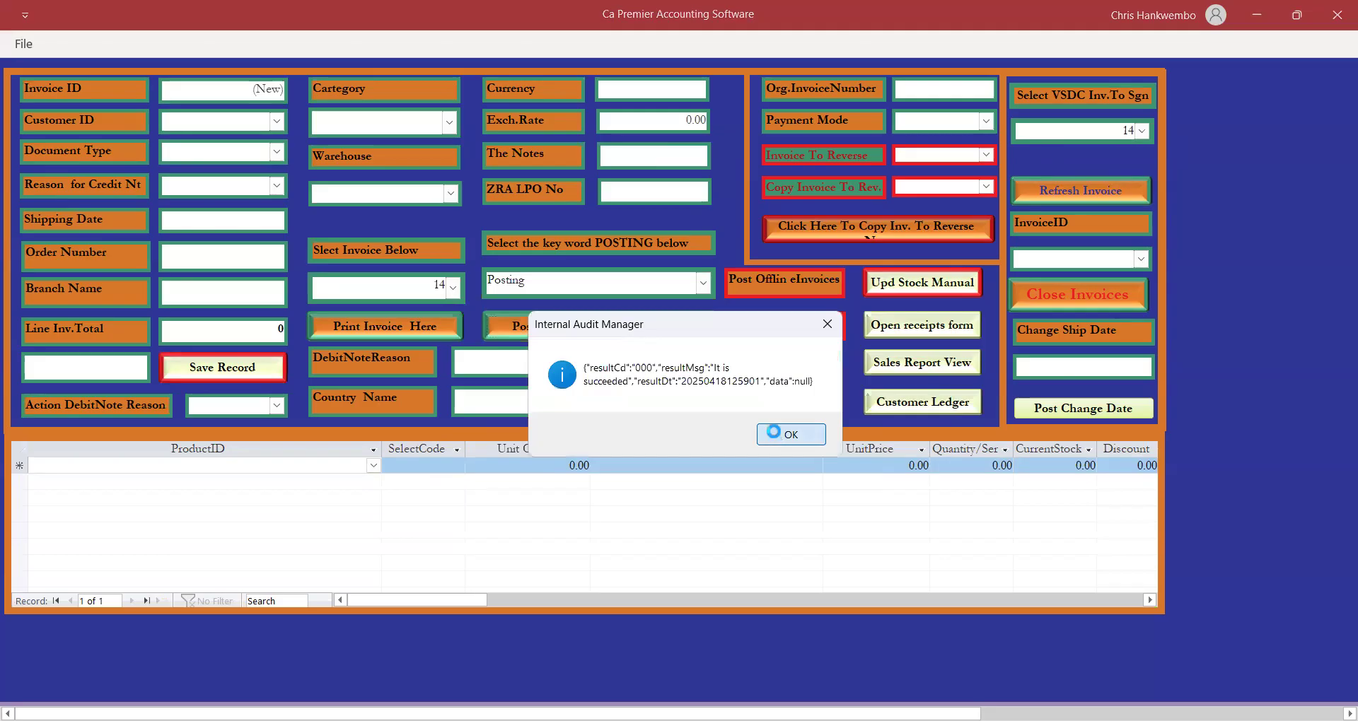
pyautogui.click(778, 433)
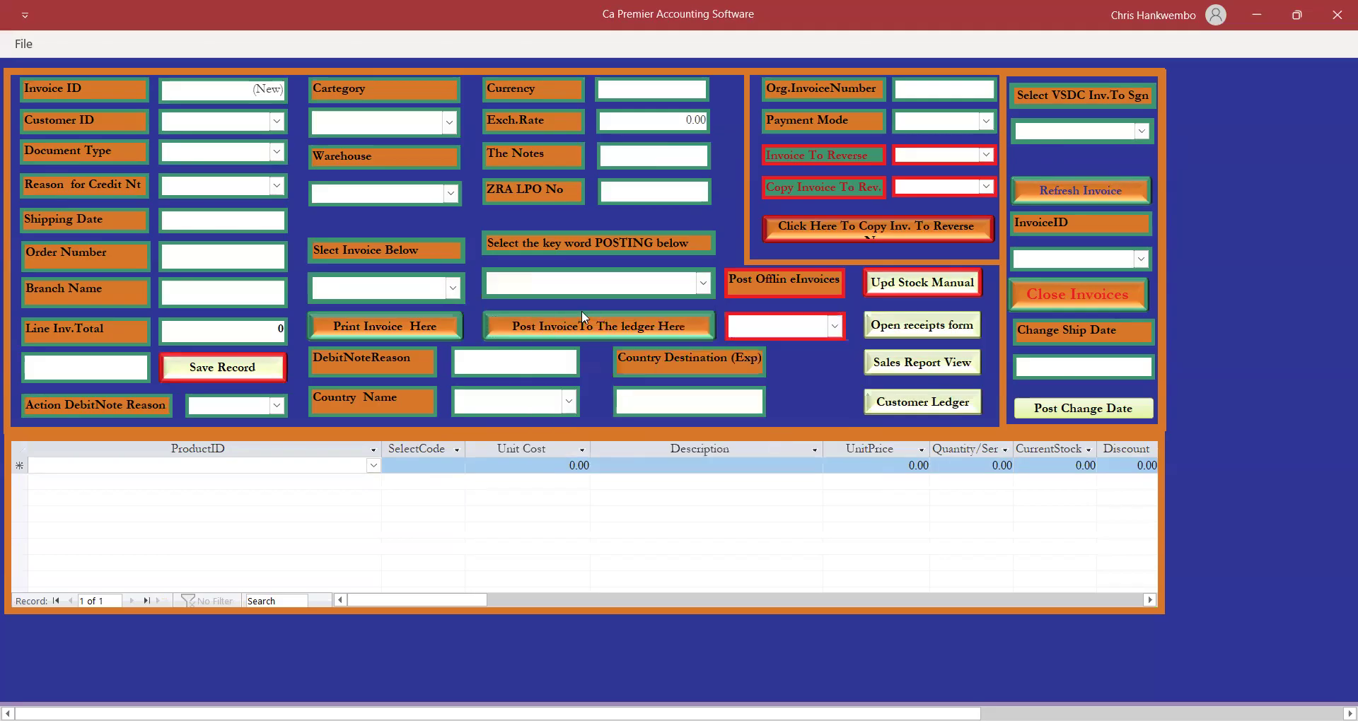
# Open the Customer Ledger Printing form with start and end dates 18/04/2025.
pyautogui.click(1045, 298)
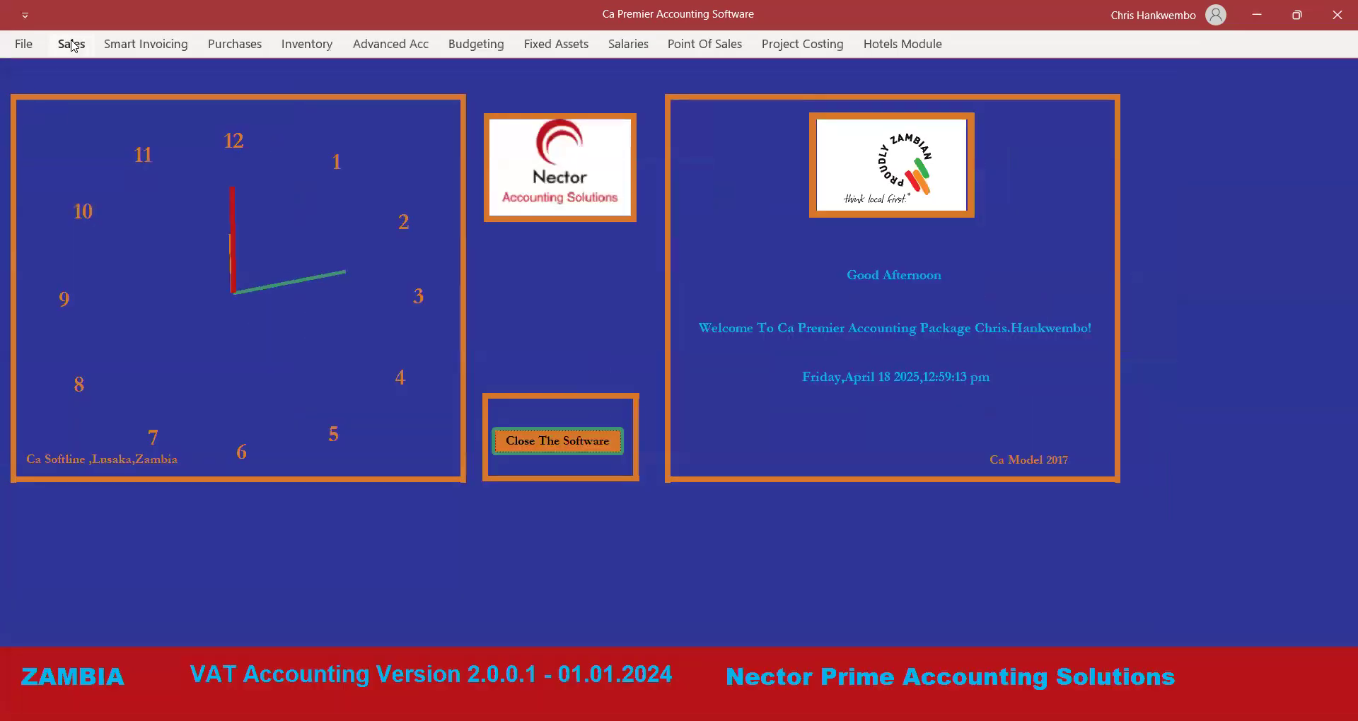
pyautogui.click(71, 45)
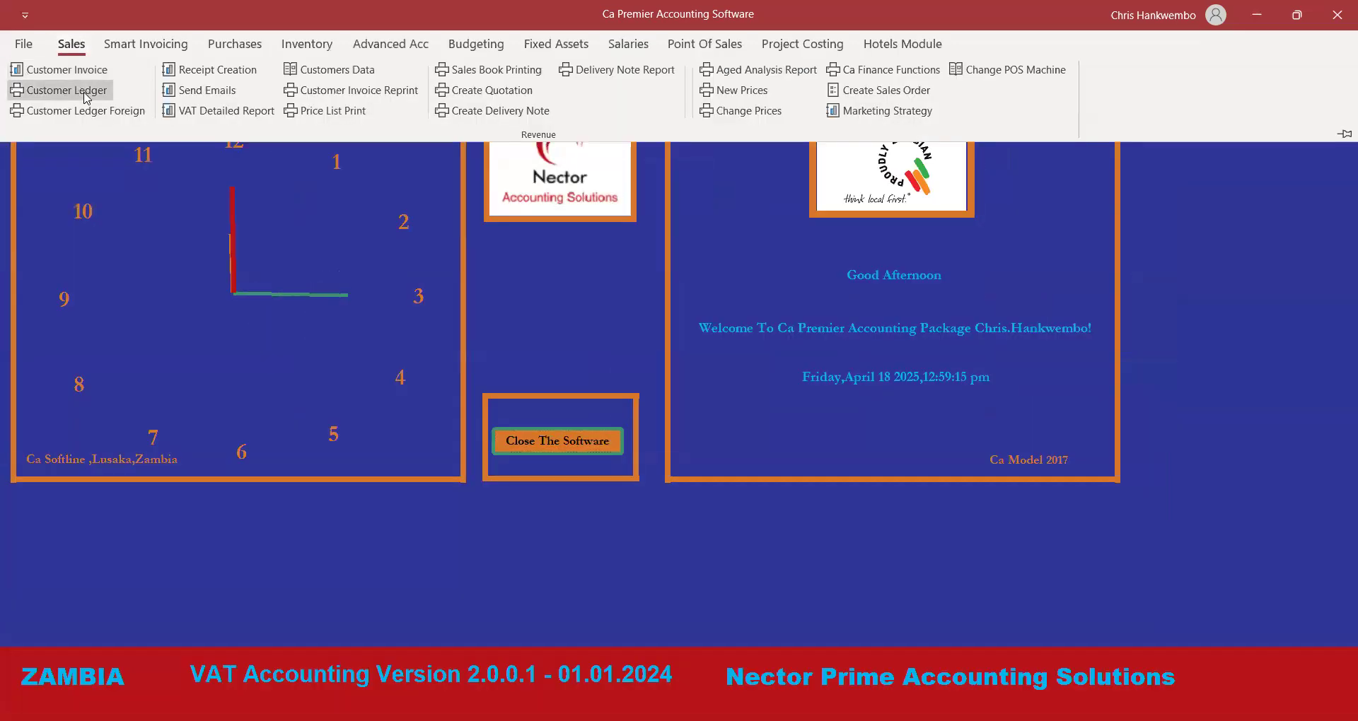
pyautogui.click(49, 90)
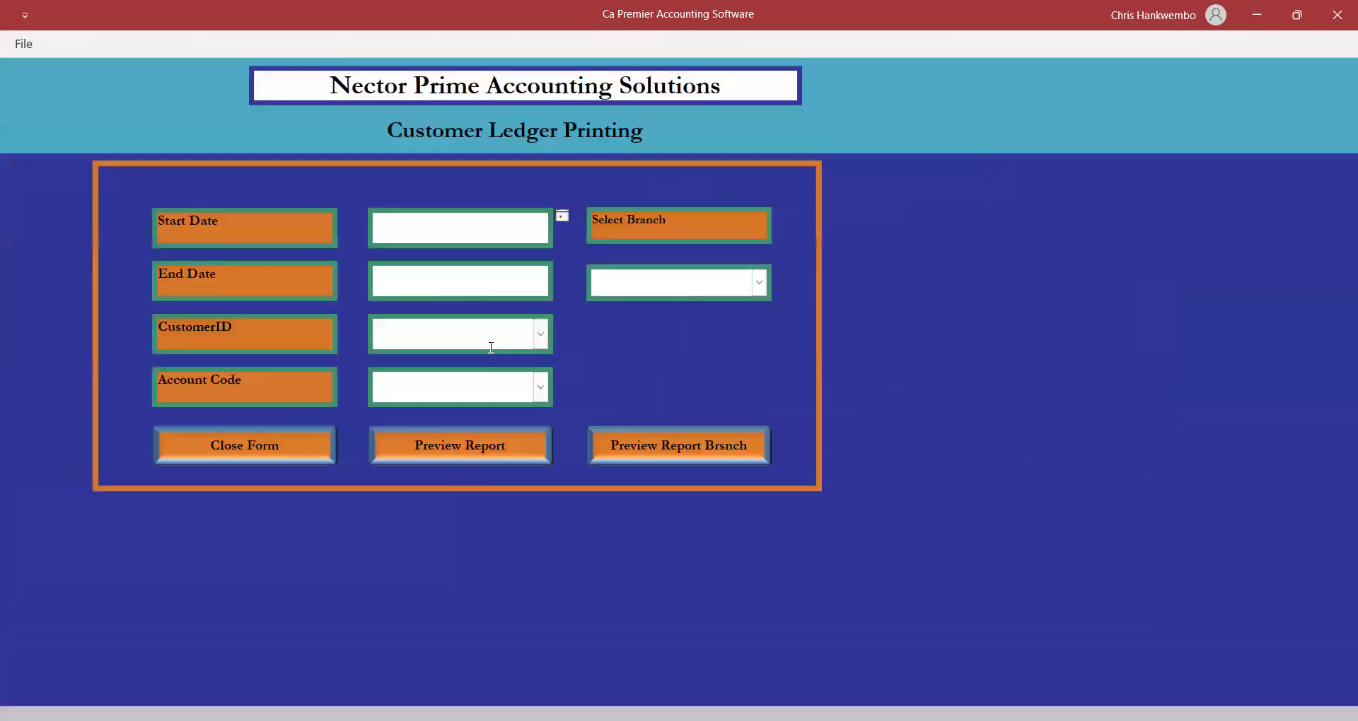
pyautogui.click(561, 219)
pyautogui.click(516, 296)
pyautogui.click(517, 287)
pyautogui.click(562, 268)
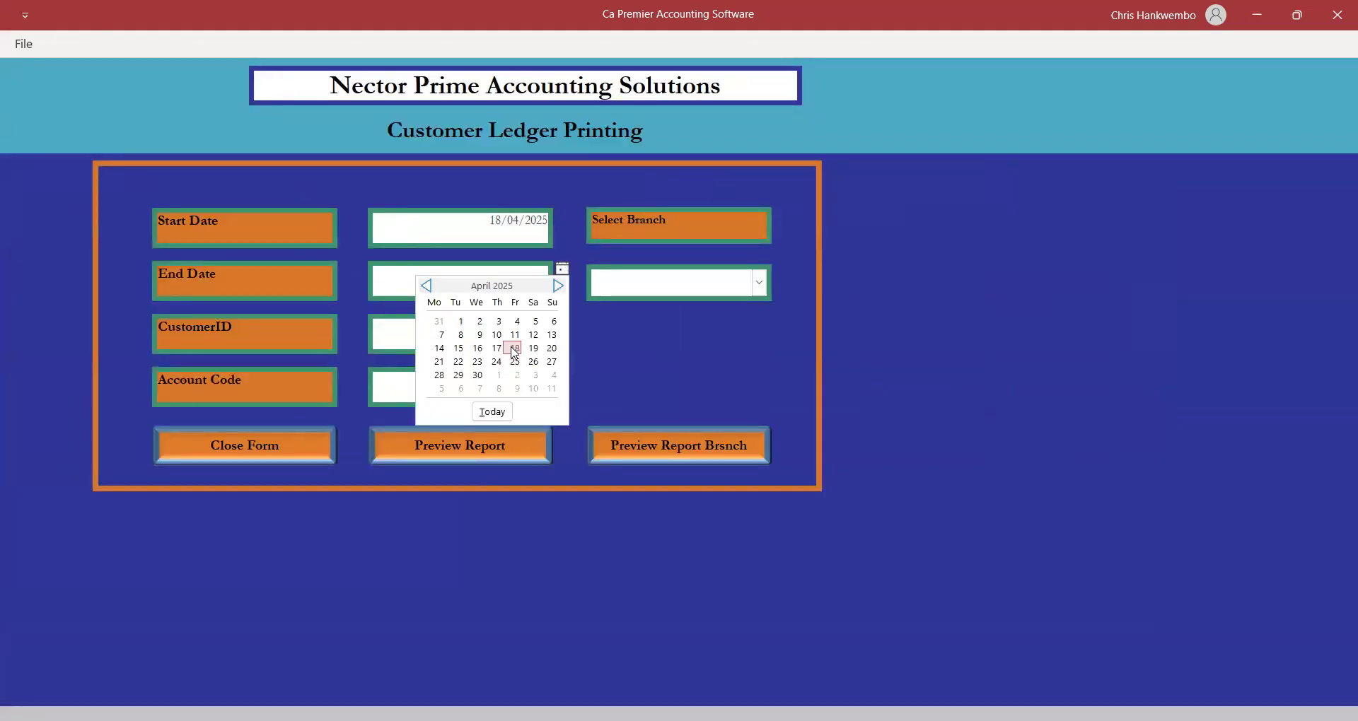
pyautogui.click(514, 348)
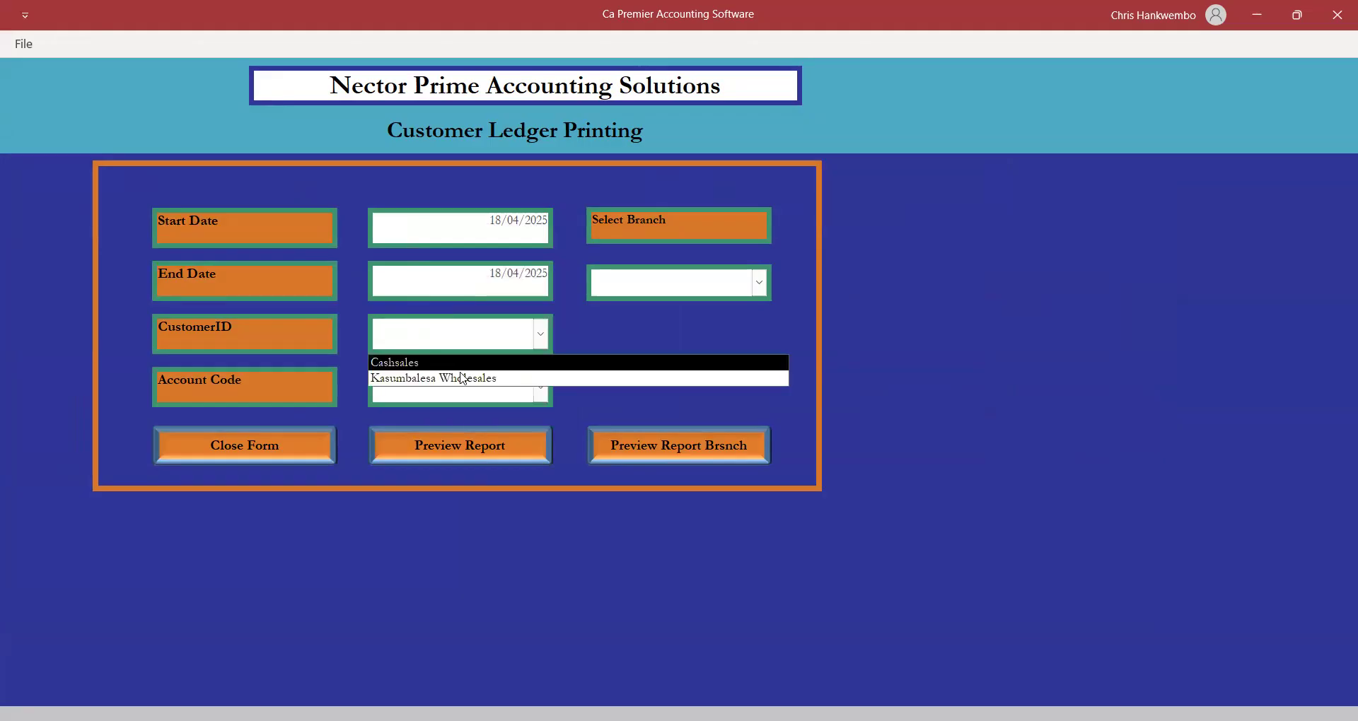
# Preview Kasumbalesa Wholesales' Debtors Control statement showing 101,852.00, then close the preview.
pyautogui.click(463, 378)
pyautogui.click(540, 389)
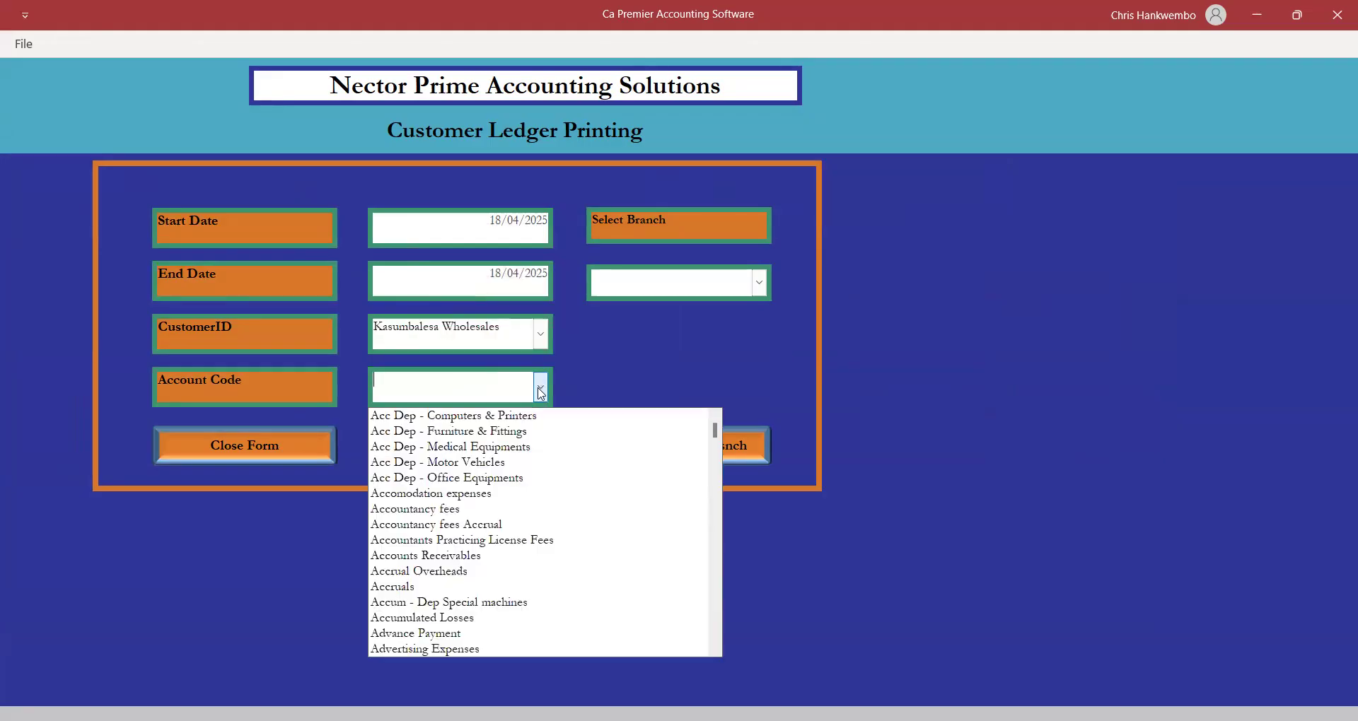
pyautogui.write('debtors Control')
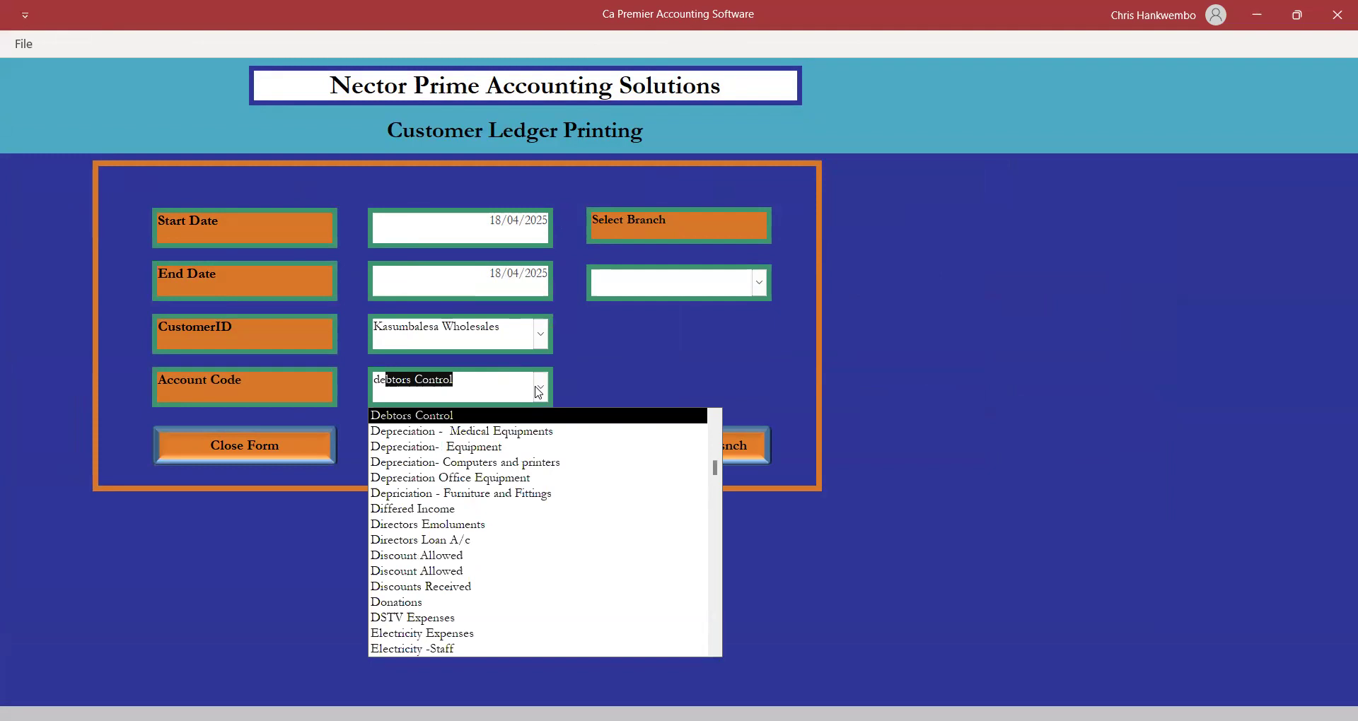
pyautogui.press('Return')
pyautogui.click(747, 315)
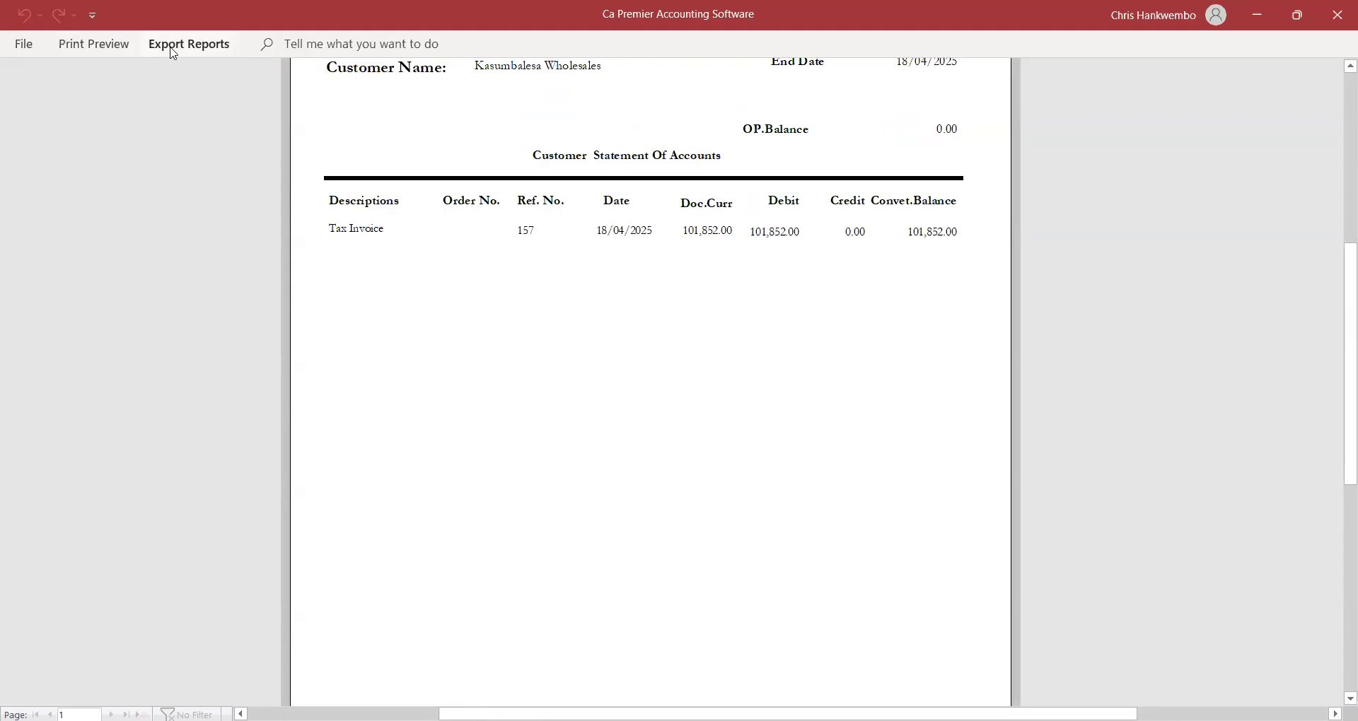
pyautogui.click(113, 47)
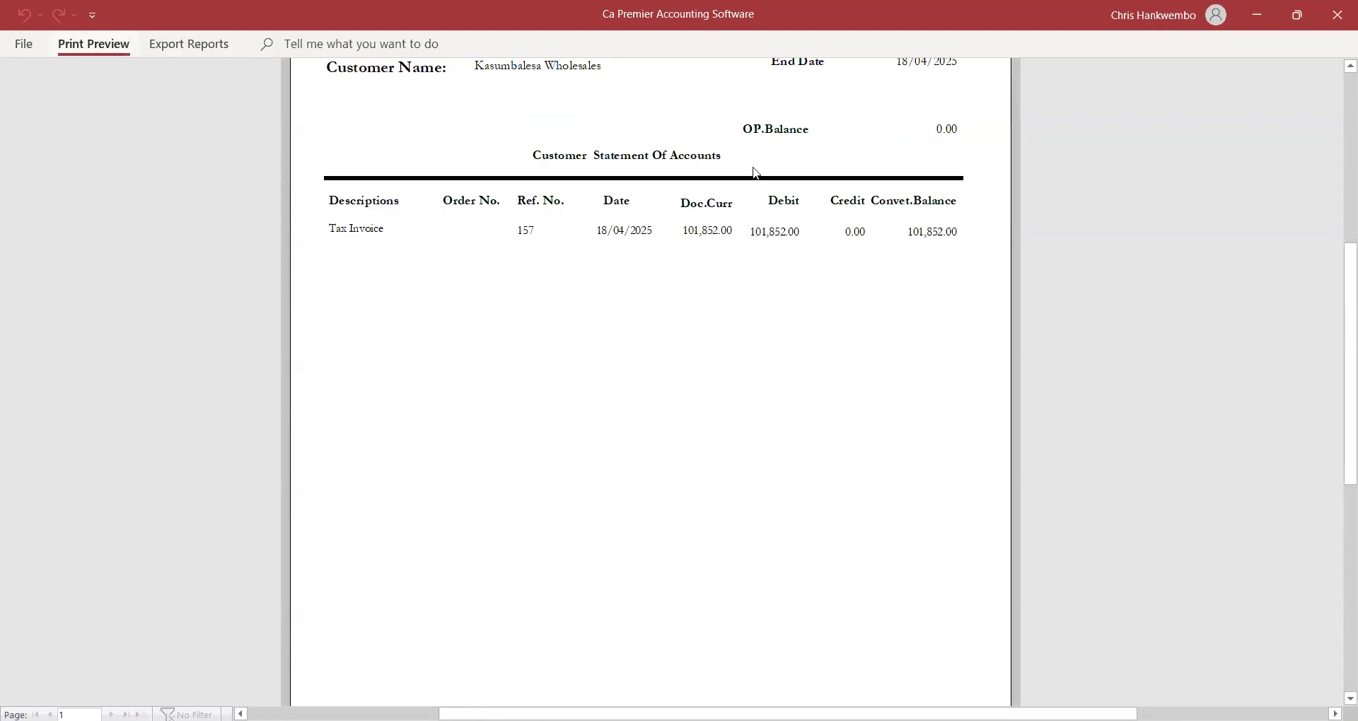
pyautogui.click(748, 105)
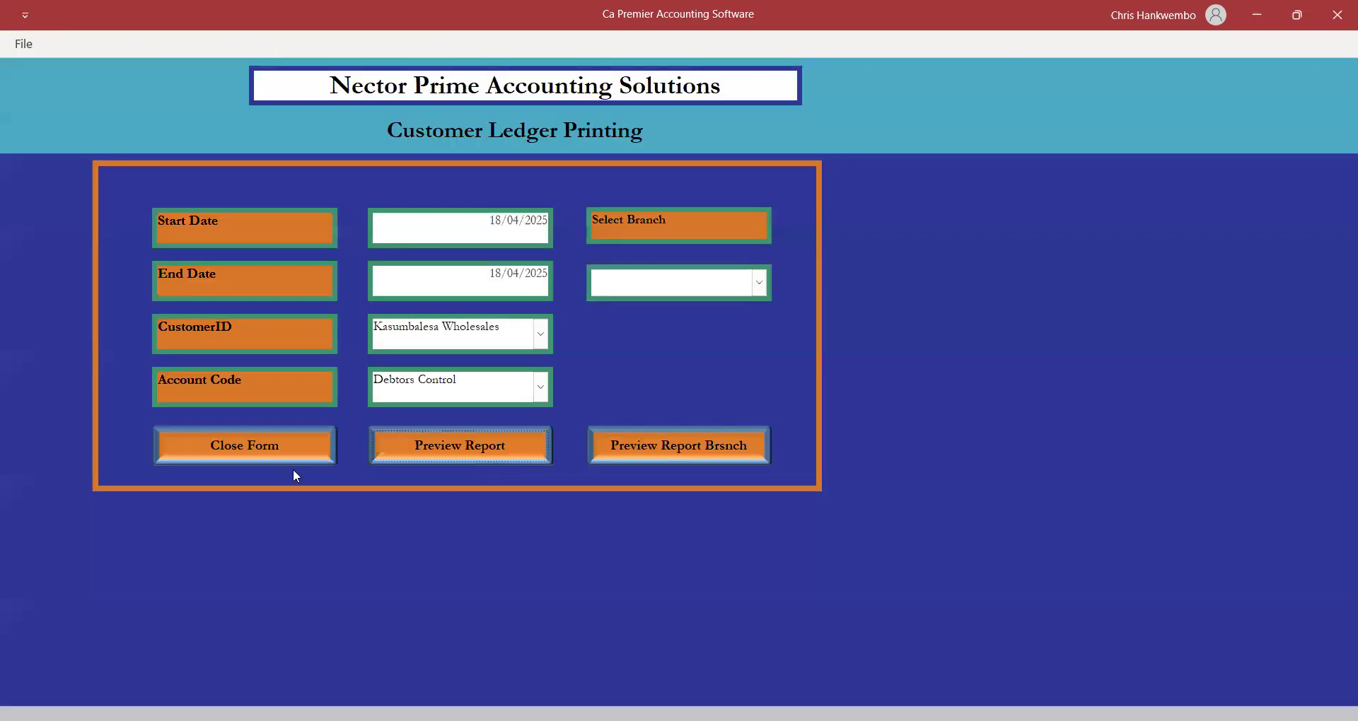
pyautogui.click(209, 456)
# Preview the Trial Balance Monthly for 18/04/2025, zoomed to show Debtors Control at 101,852.00.
pyautogui.click(380, 45)
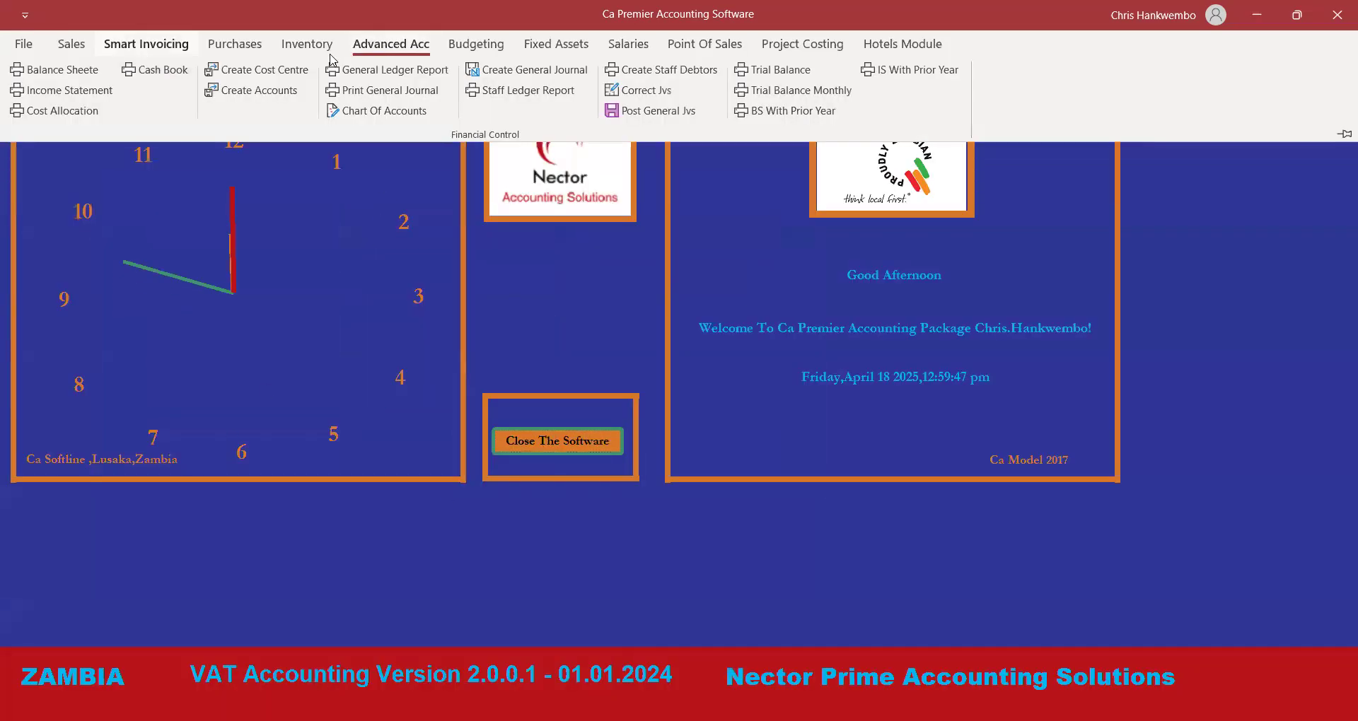
pyautogui.click(789, 96)
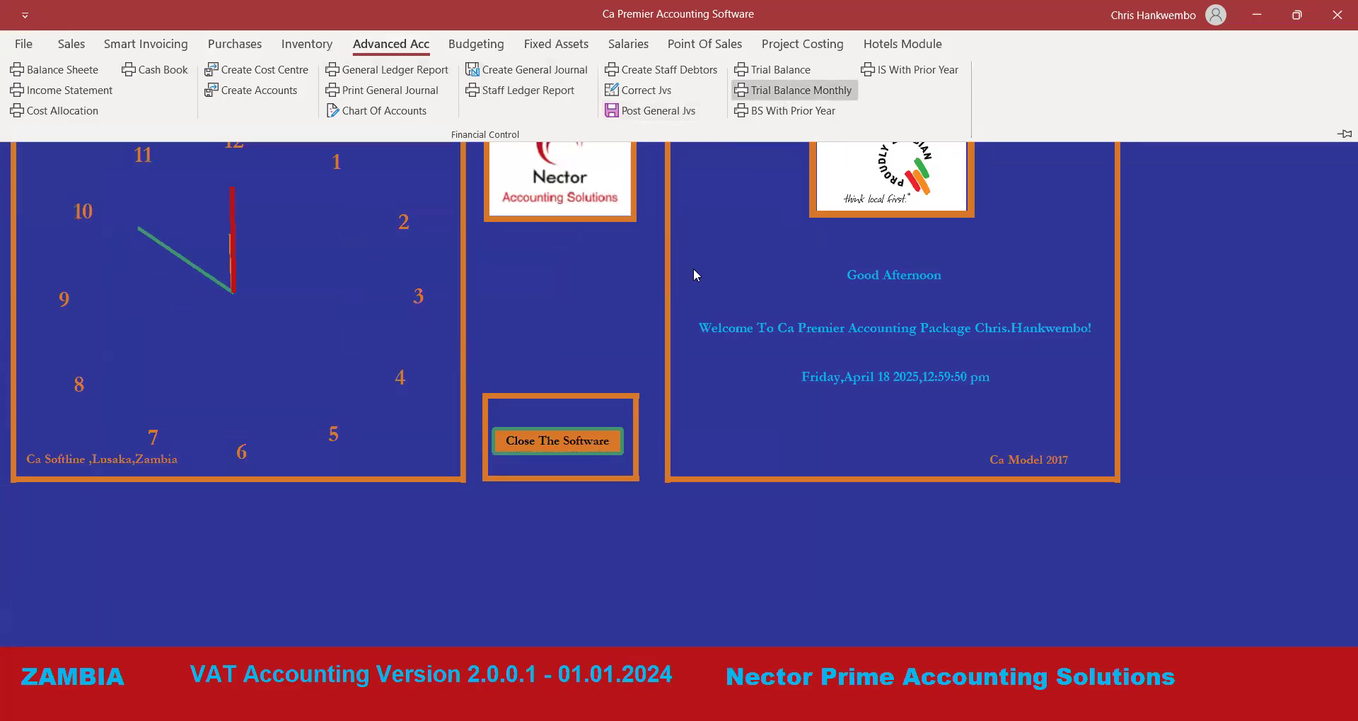
pyautogui.click(659, 234)
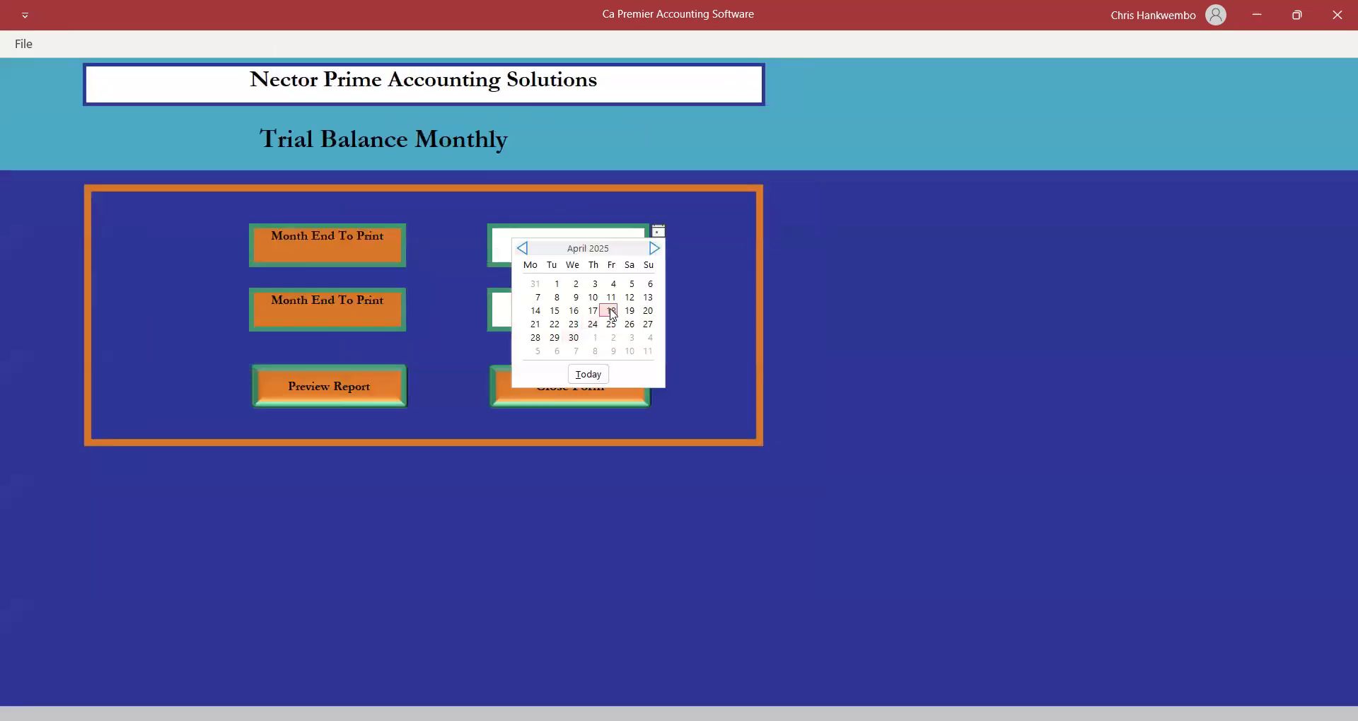
pyautogui.click(624, 309)
pyautogui.click(625, 311)
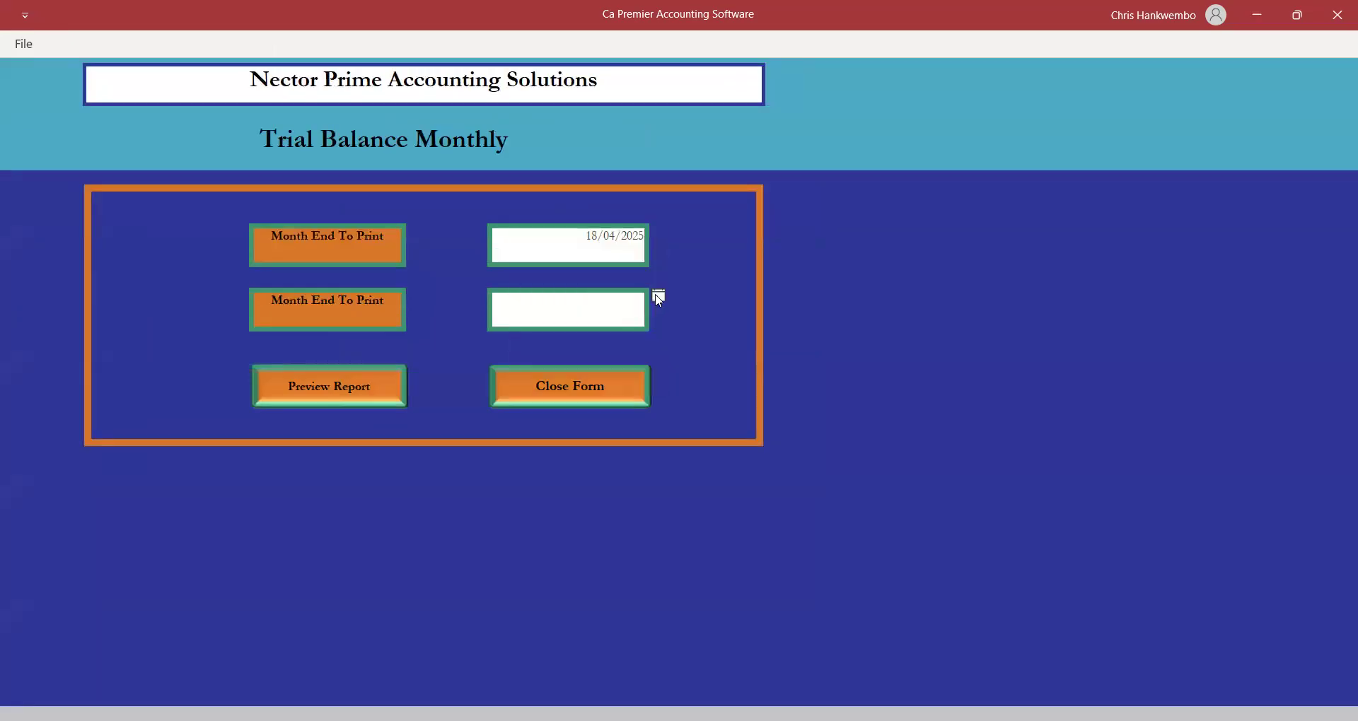
pyautogui.click(659, 298)
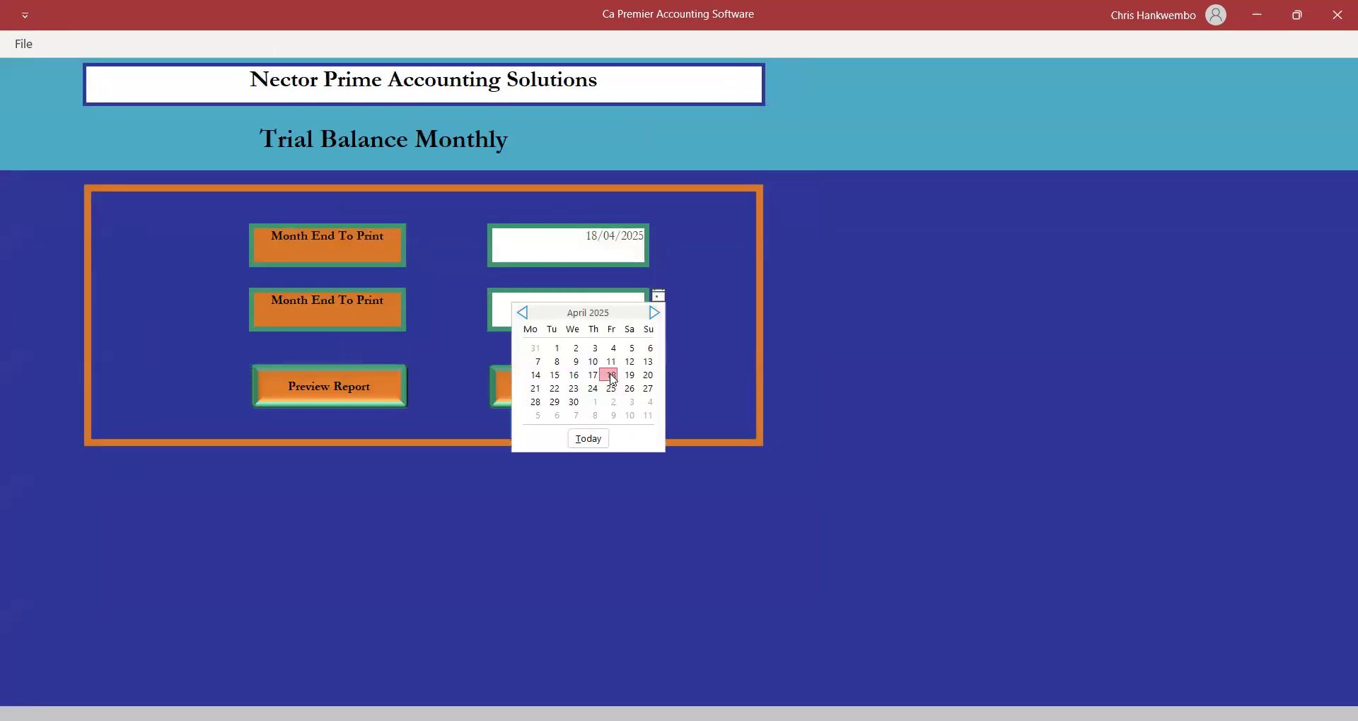
pyautogui.click(611, 375)
pyautogui.click(366, 384)
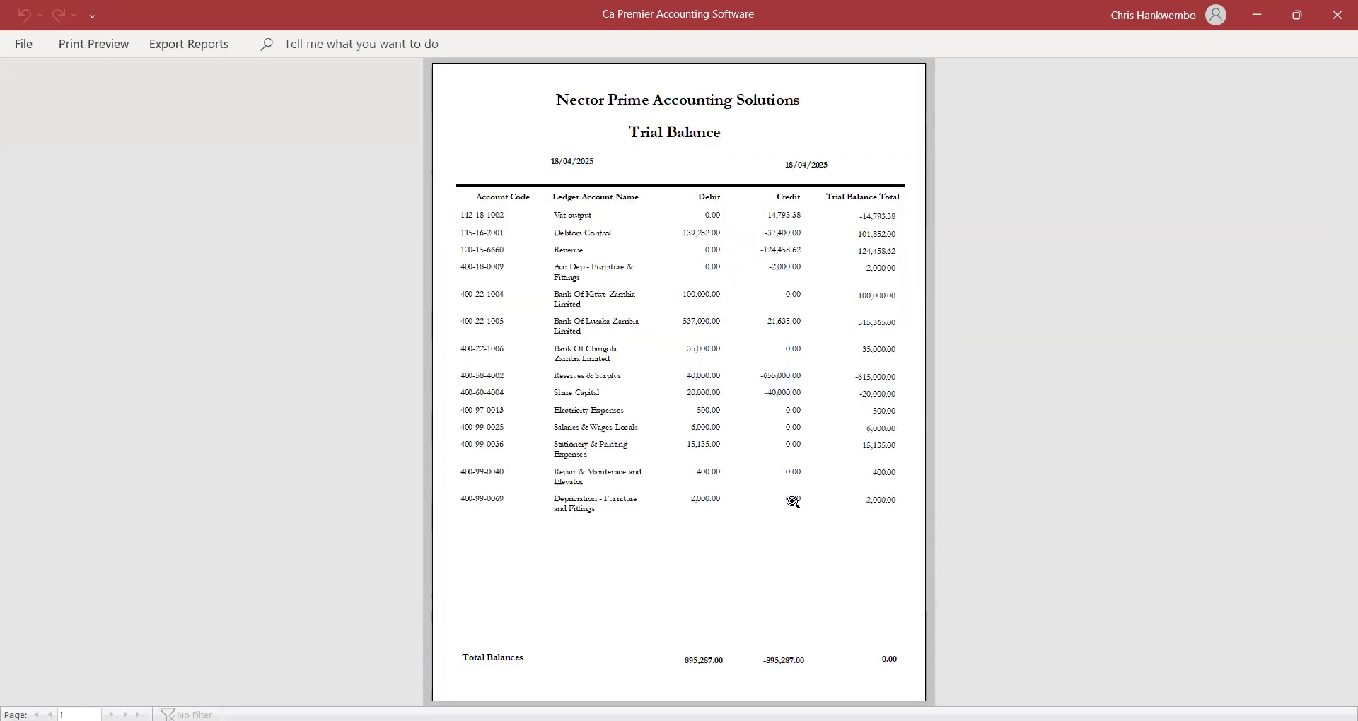
pyautogui.click(790, 499)
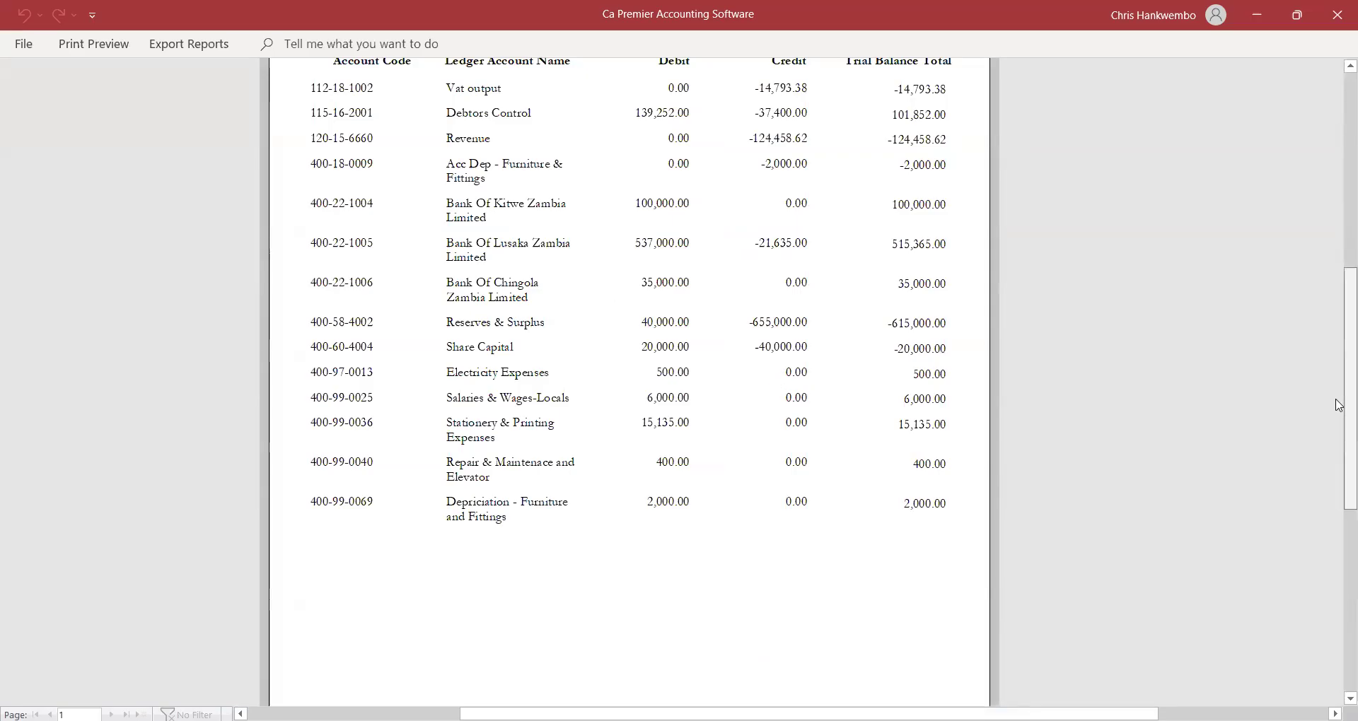
pyautogui.moveTo(1339, 405); pyautogui.dragTo(1339, 363)
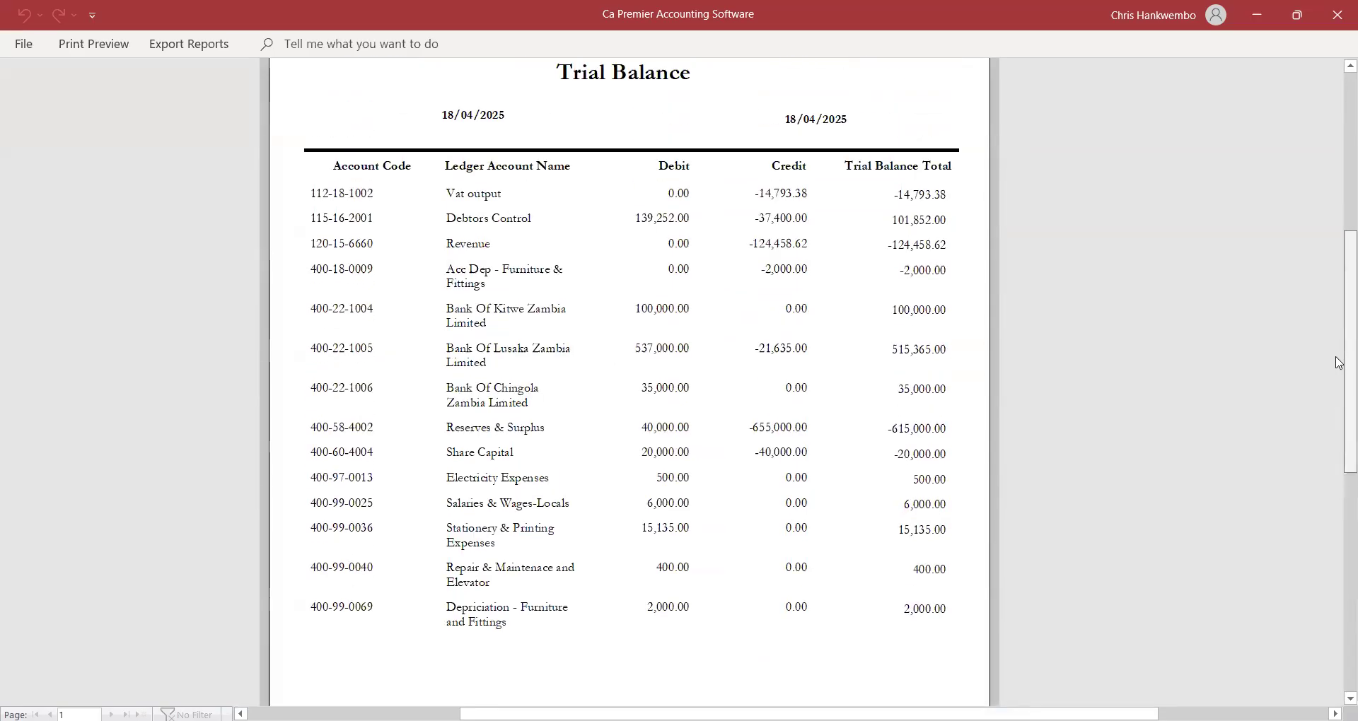
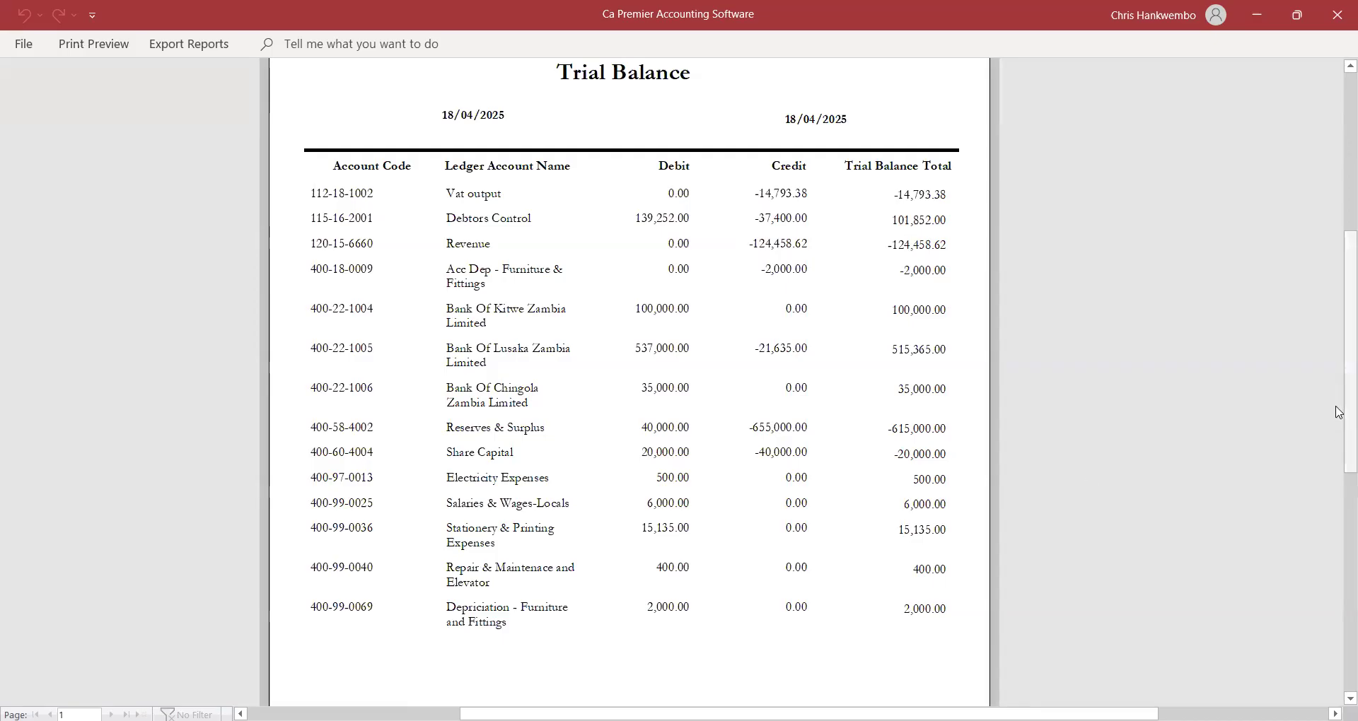
# Scroll through the Trial Balance Monthly preview, then close it to return to the welcome screen.
pyautogui.moveTo(1339, 367); pyautogui.dragTo(1334, 411)
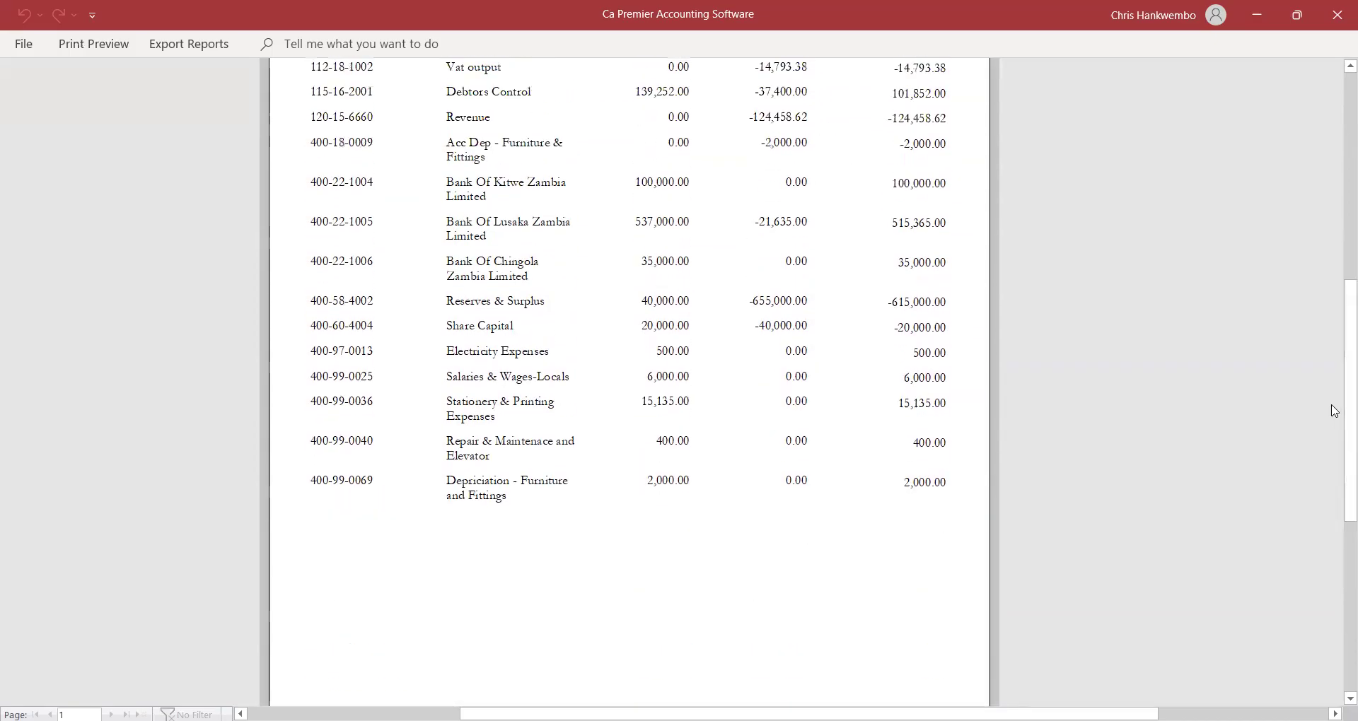
pyautogui.click(79, 43)
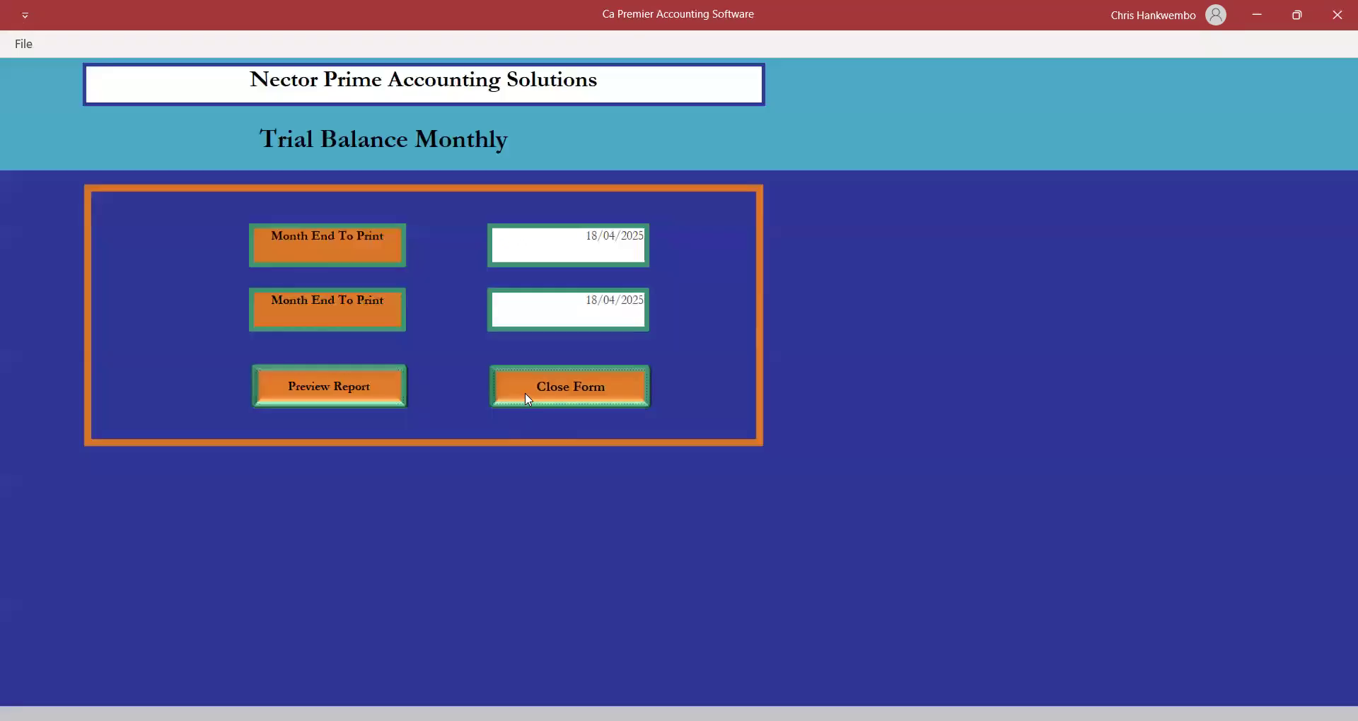
pyautogui.click(527, 400)
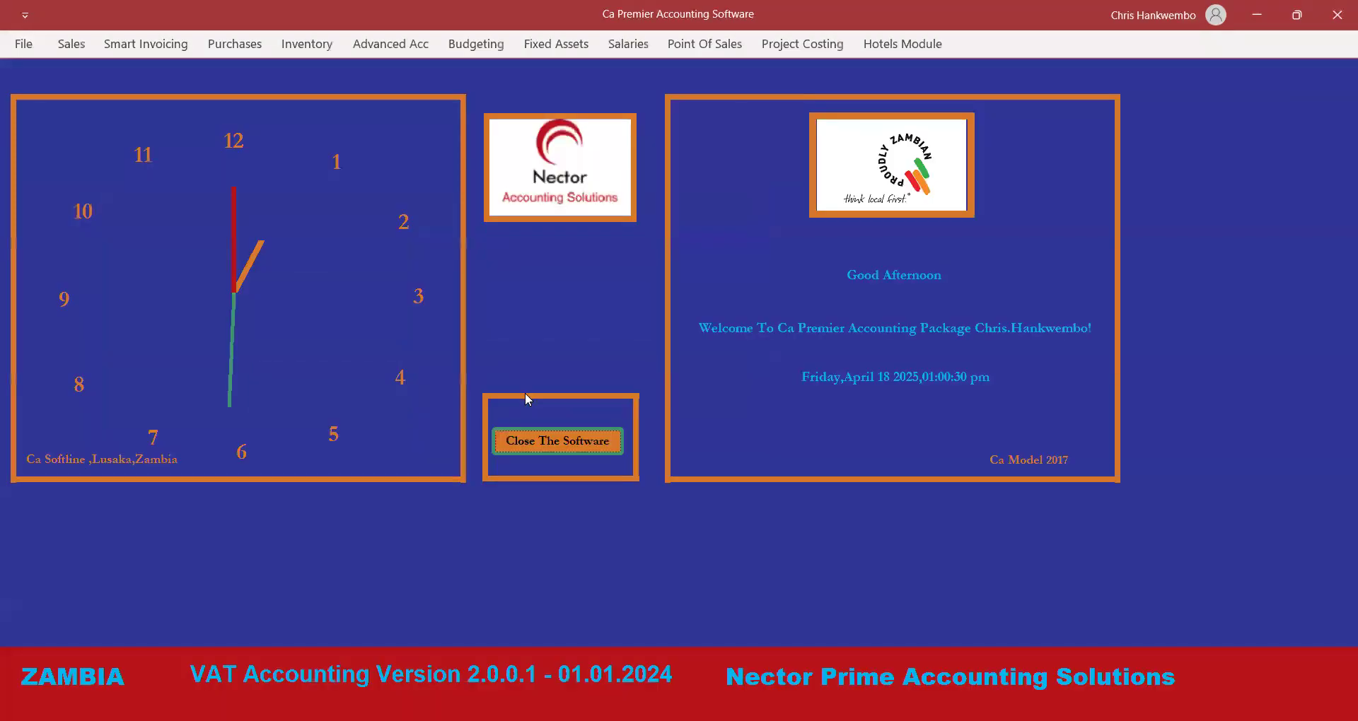
pyautogui.click(80, 45)
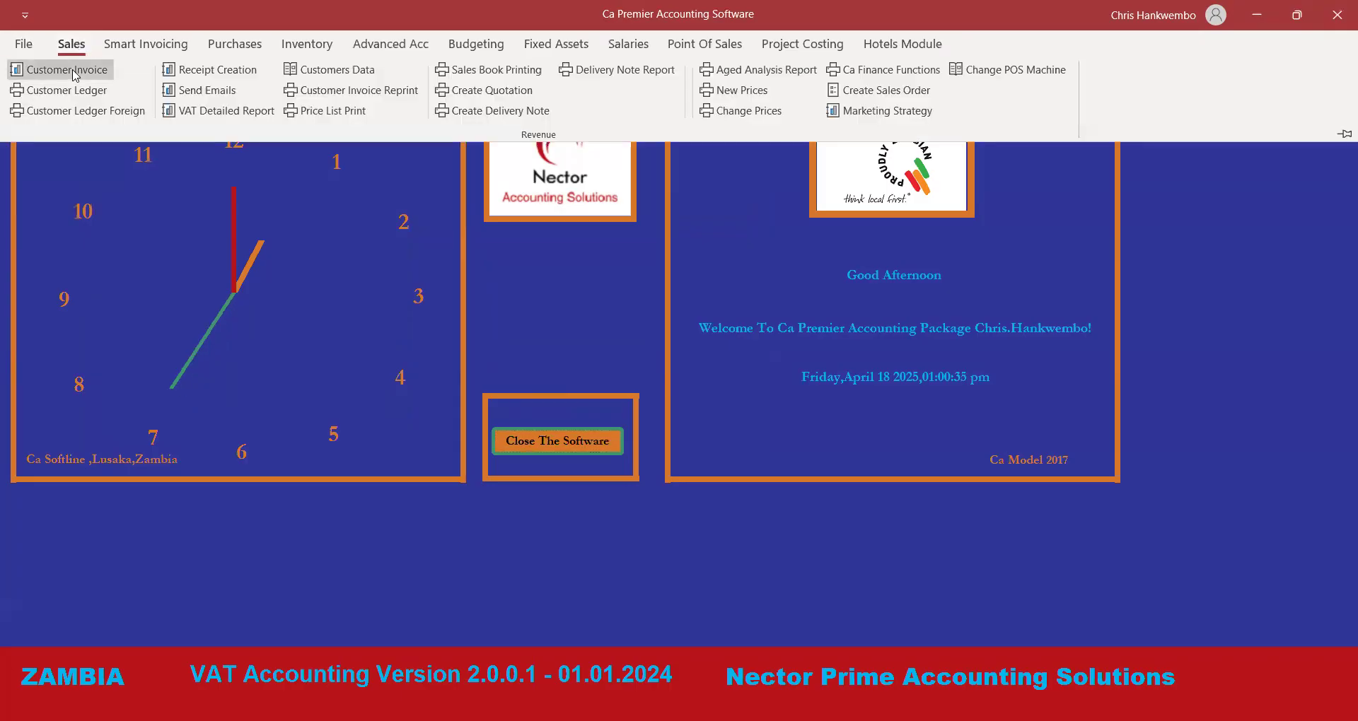
# Start a new tax invoice for the wholesale customer.
pyautogui.click(74, 70)
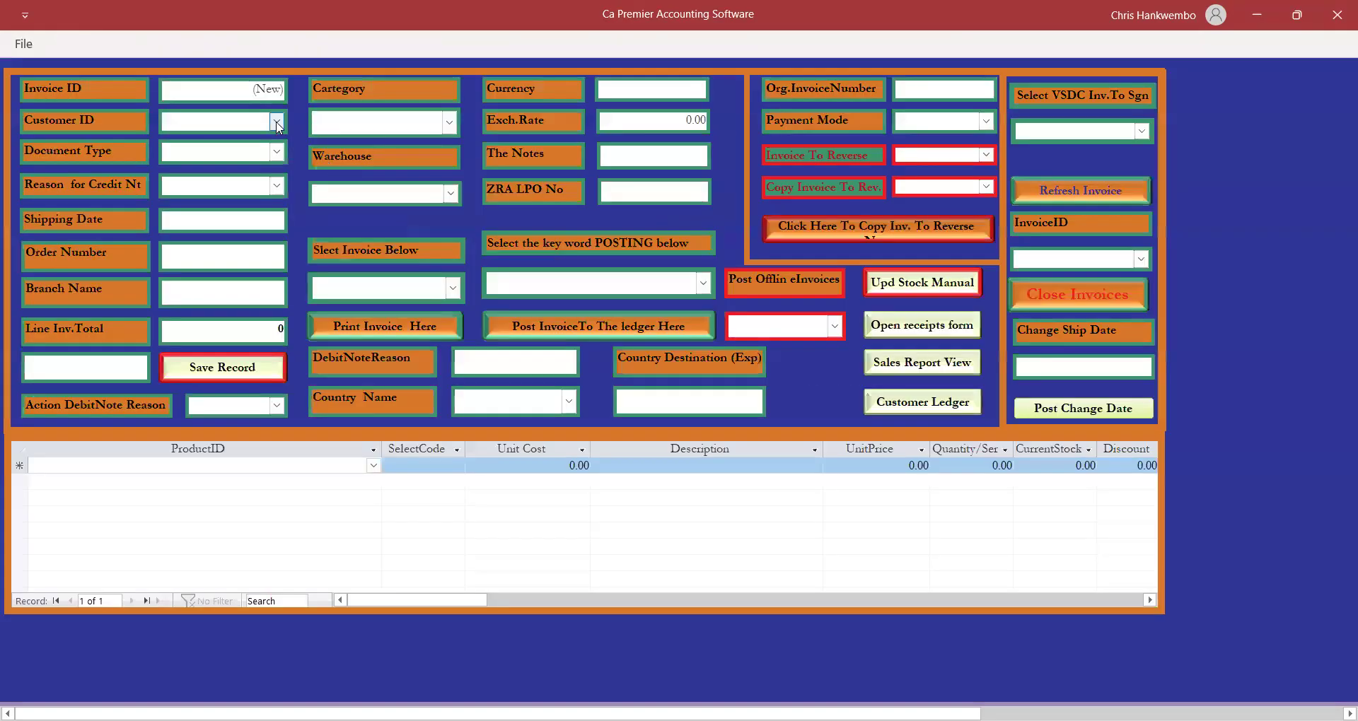
pyautogui.click(278, 122)
pyautogui.click(239, 154)
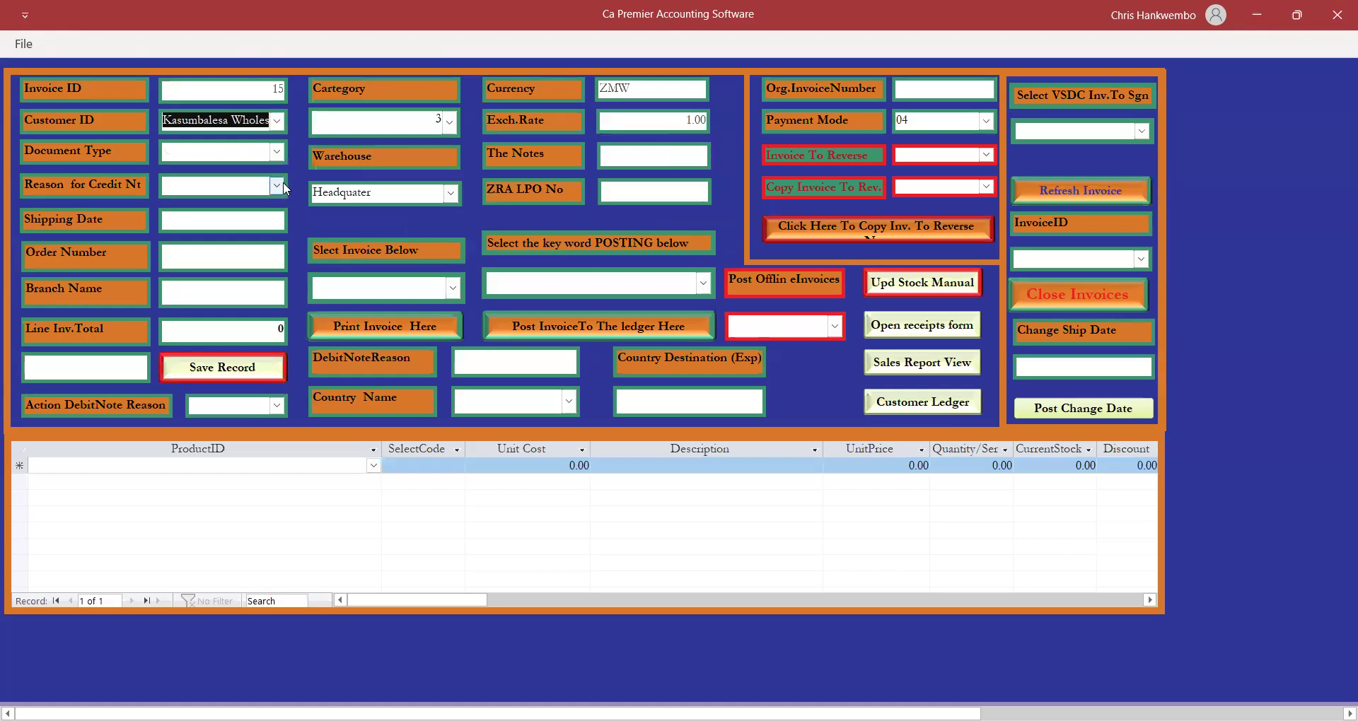
pyautogui.click(276, 151)
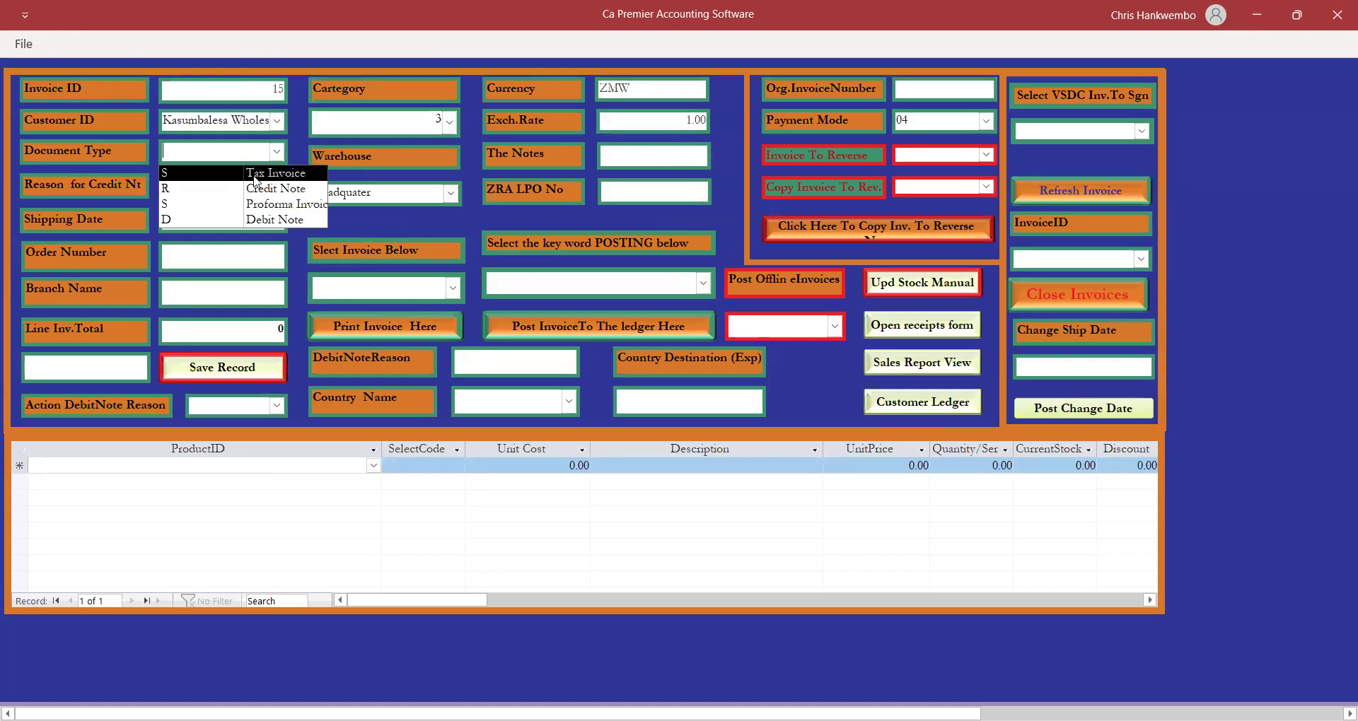
pyautogui.click(255, 173)
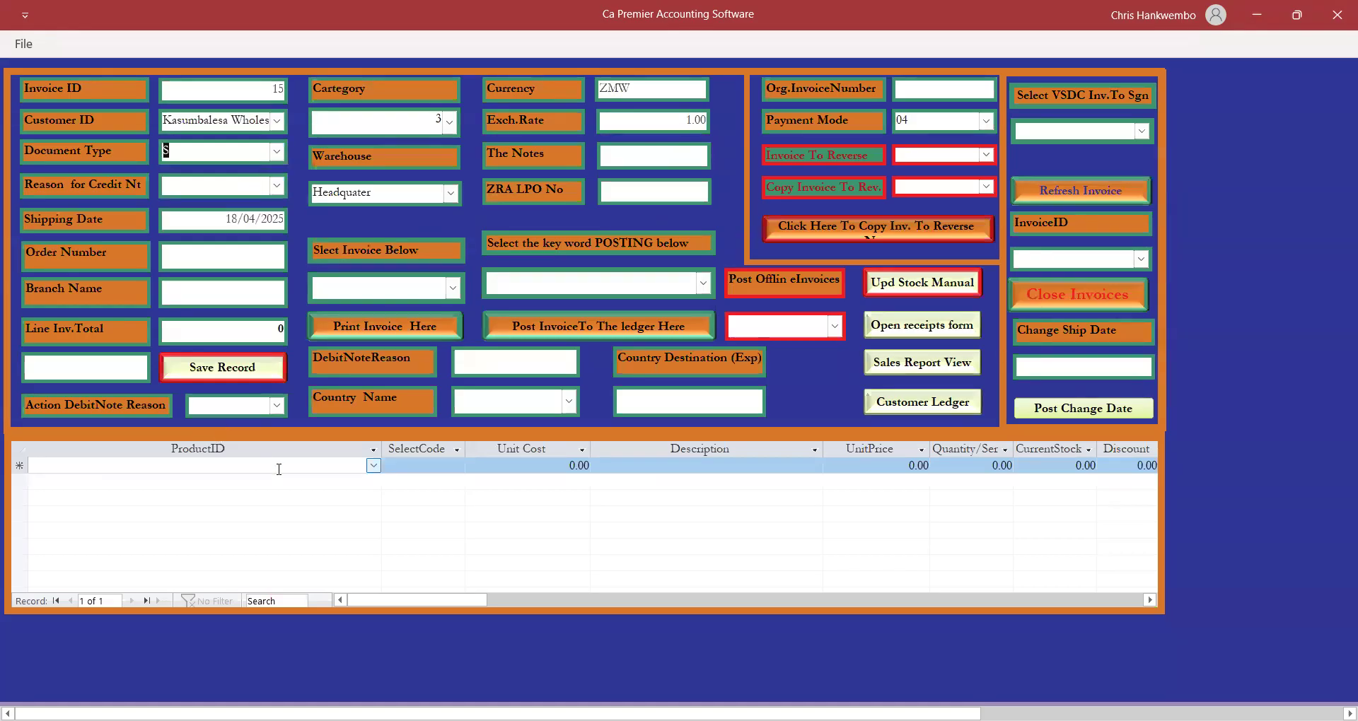
# Add an invoice line of 2 Beds with code Sale at 1,000.00 each.
pyautogui.click(374, 465)
pyautogui.click(374, 465)
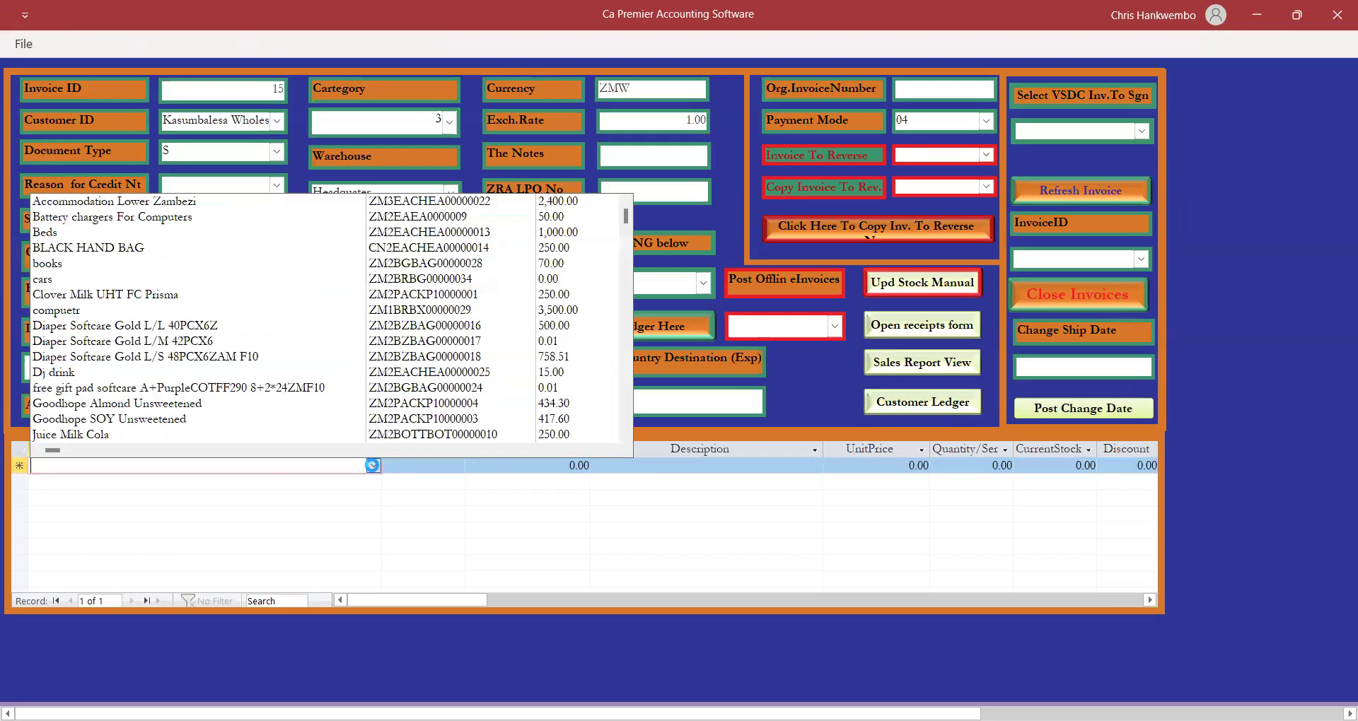
pyautogui.click(56, 233)
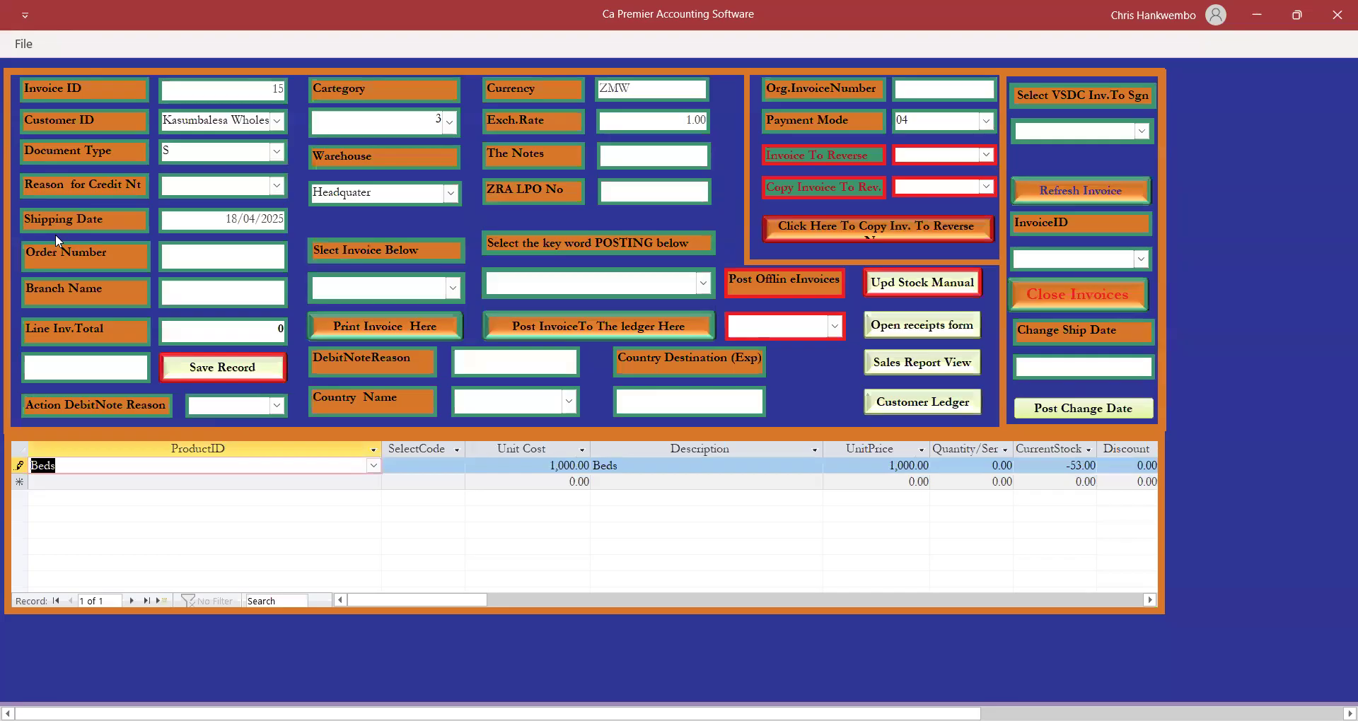
pyautogui.write('Sale')
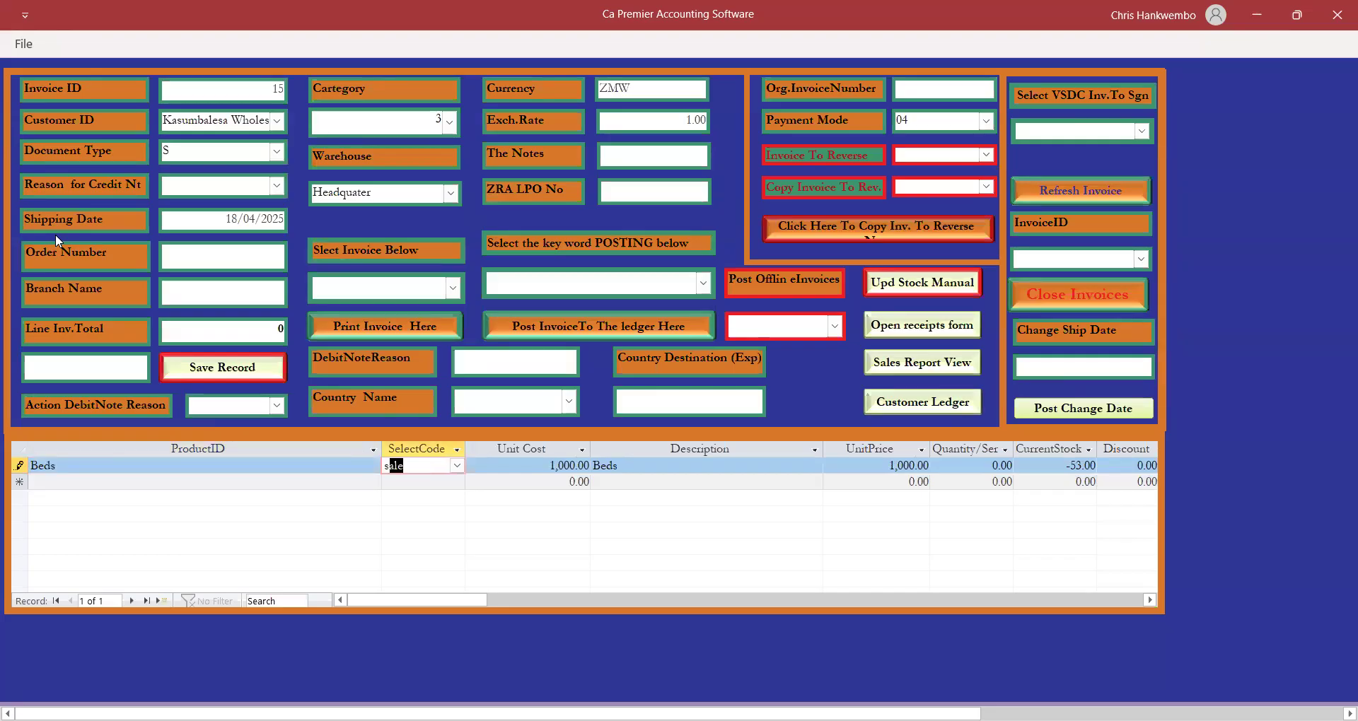
pyautogui.press('Tab')
pyautogui.press('Tab')
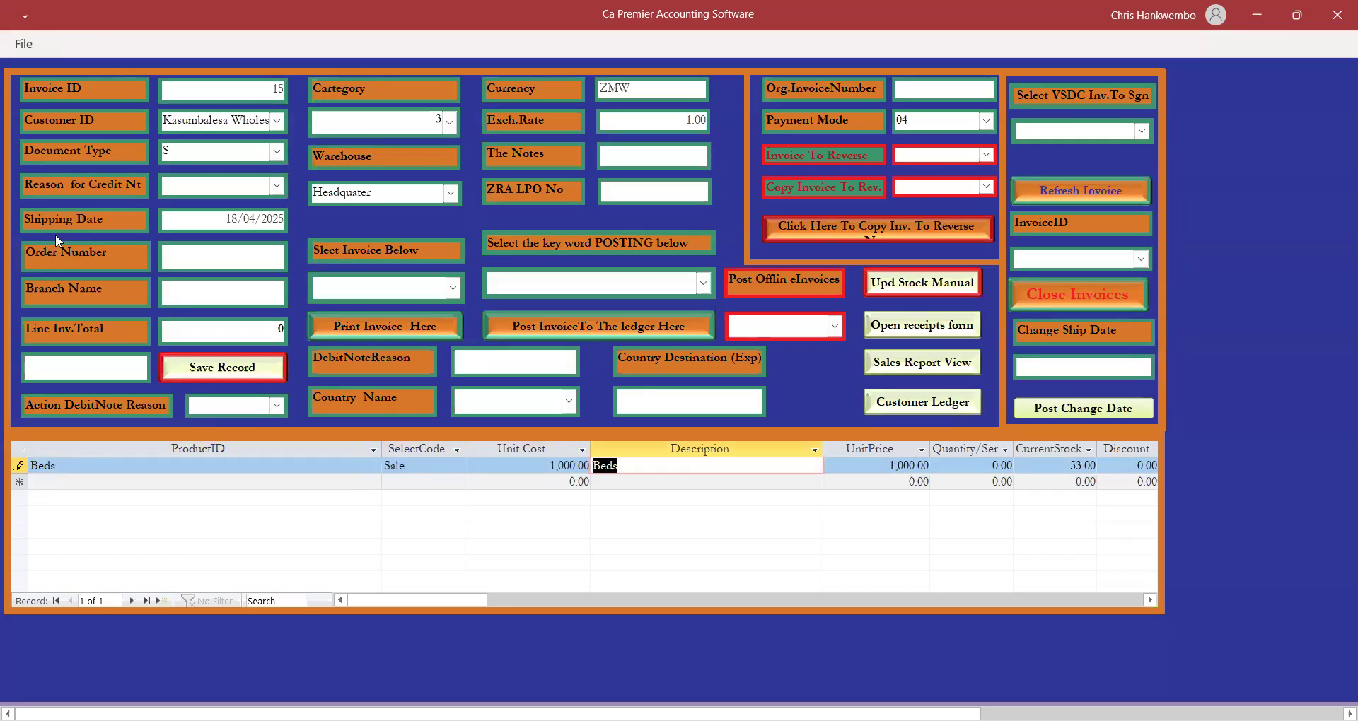
pyautogui.press('Tab')
pyautogui.press('Tab')
pyautogui.write('2')
pyautogui.press('Tab')
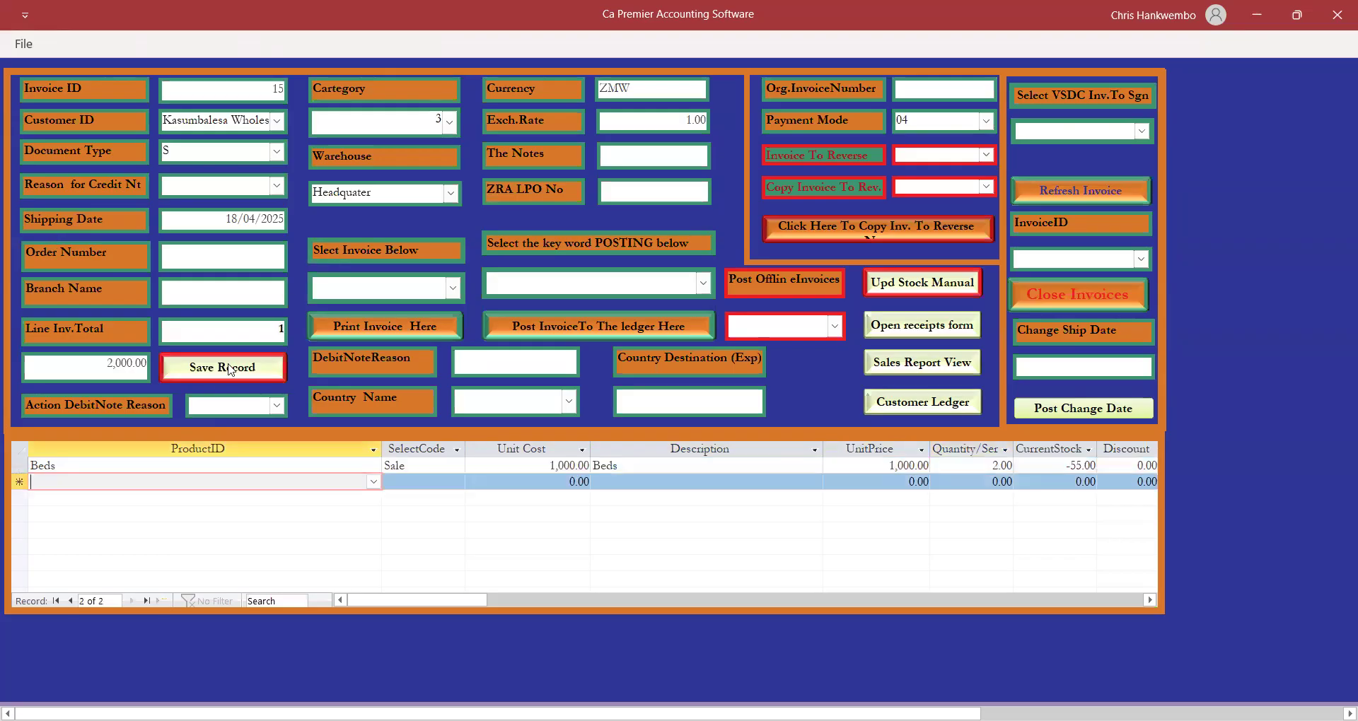
# Save invoice 15, totalling 2,000.00, and select it for VSDC signing.
pyautogui.click(230, 368)
pyautogui.click(1142, 131)
pyautogui.click(1029, 153)
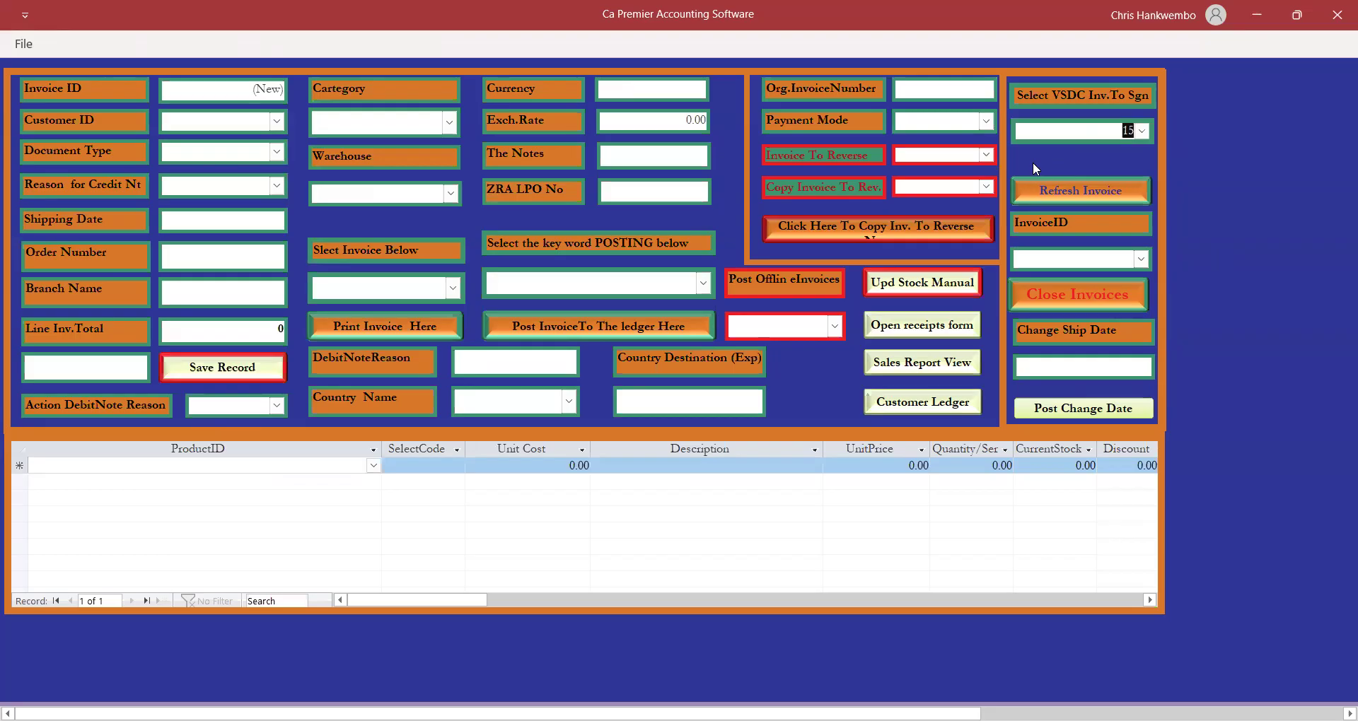
# Sign invoice 15 through the VSDC tax device and pick it for posting.
pyautogui.click(1052, 177)
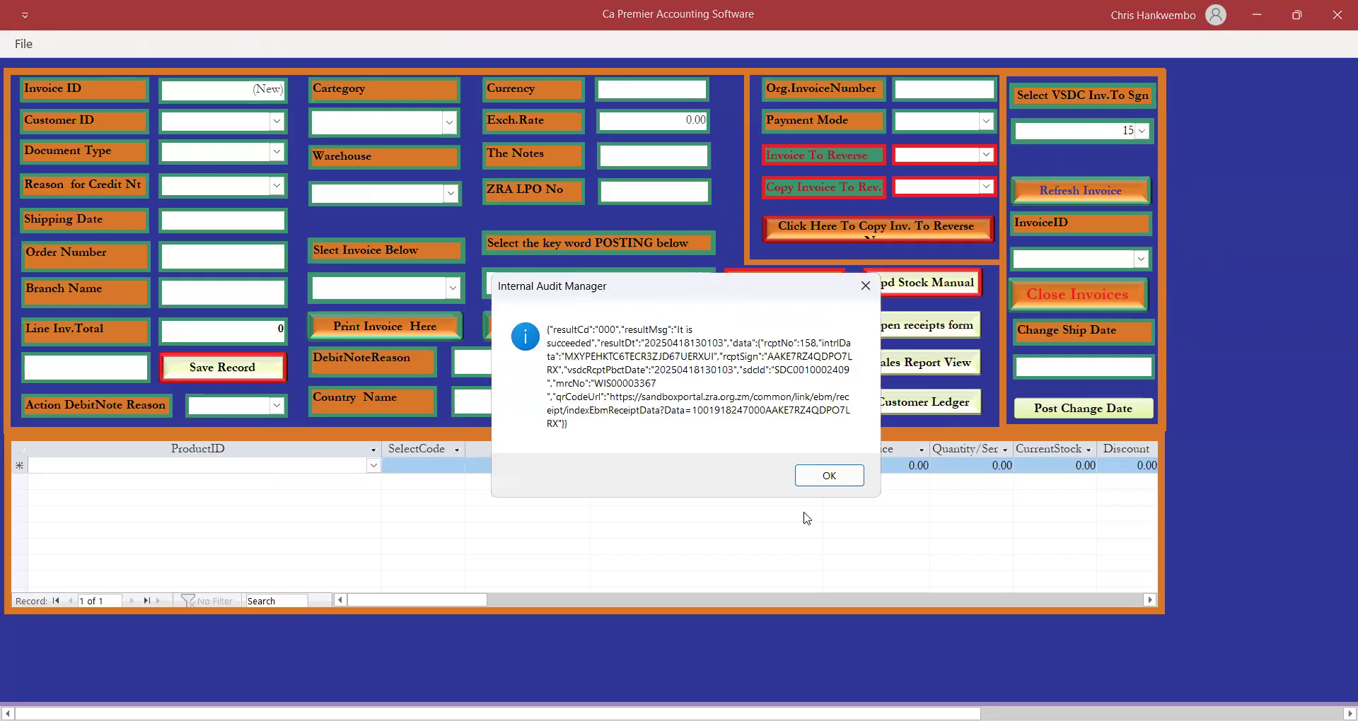
pyautogui.click(828, 476)
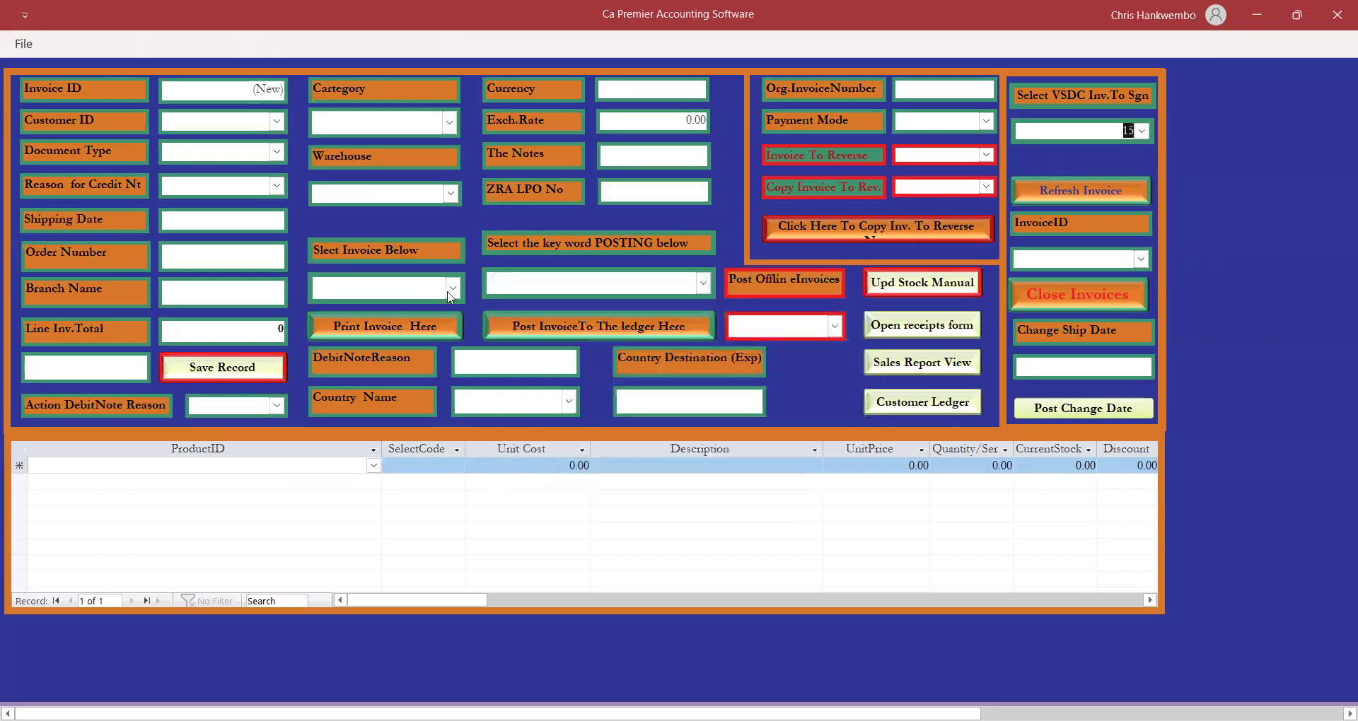
pyautogui.click(333, 312)
# Post invoice 15 to the ledger with keyword Posting, acknowledge the messages, and close the form.
pyautogui.click(704, 282)
pyautogui.click(529, 311)
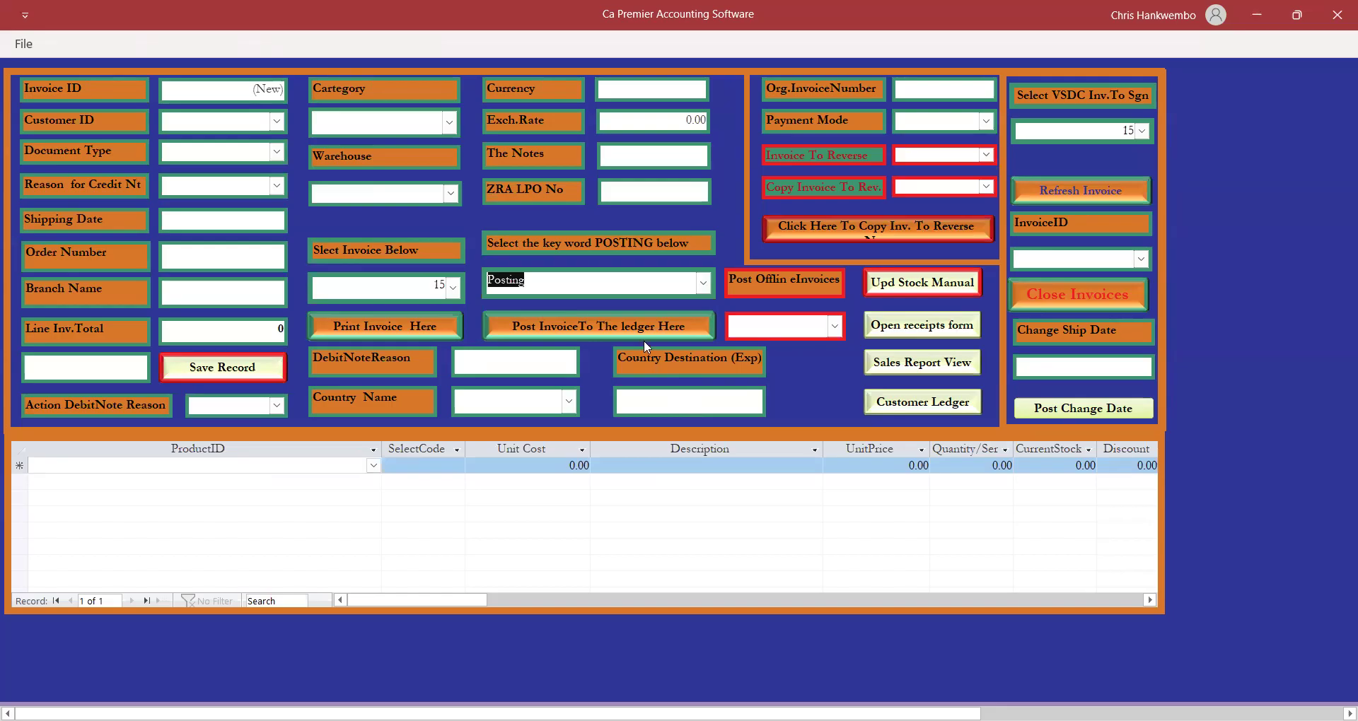
pyautogui.click(595, 324)
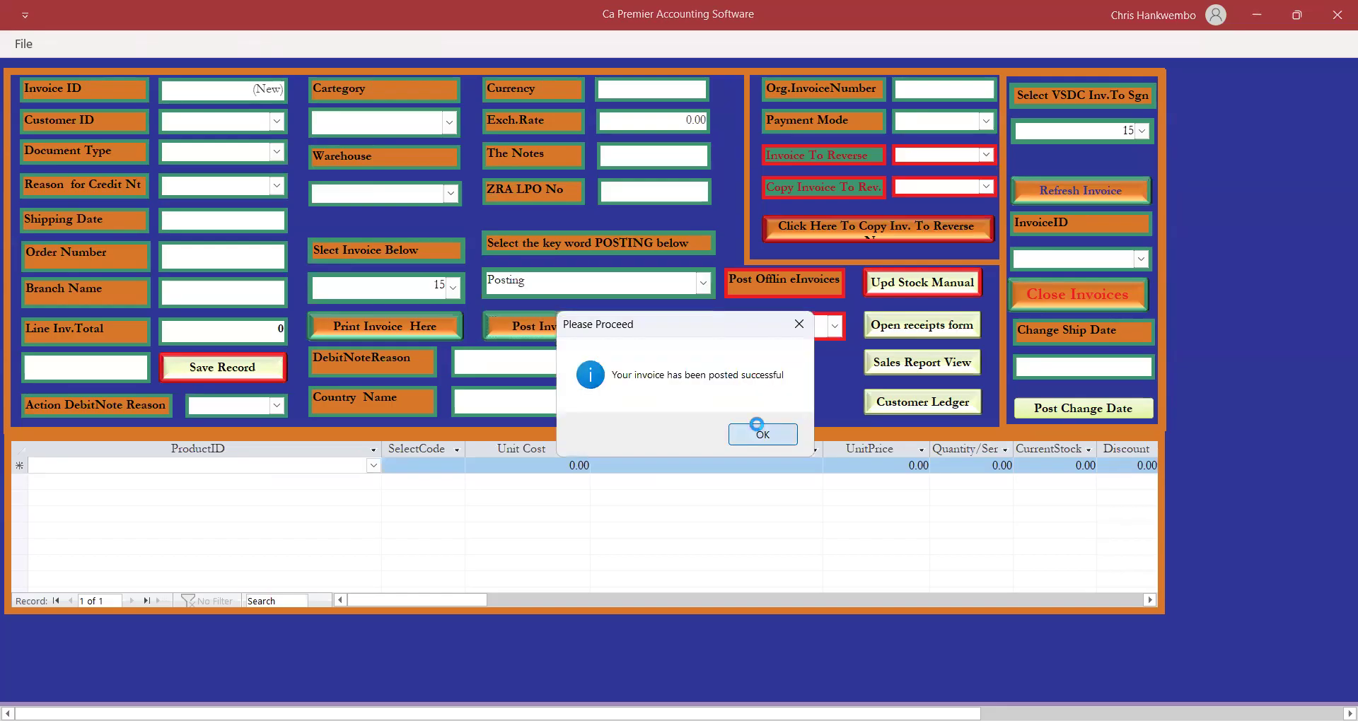
pyautogui.click(761, 432)
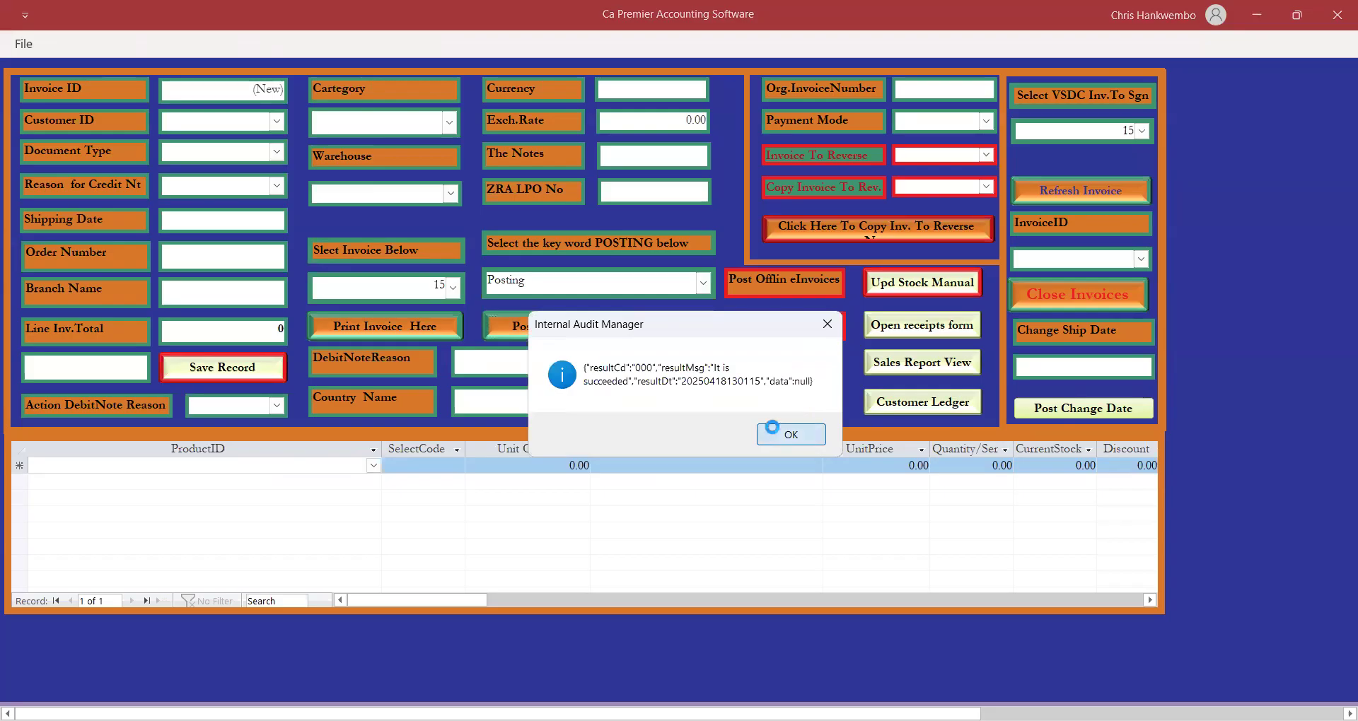
pyautogui.click(773, 430)
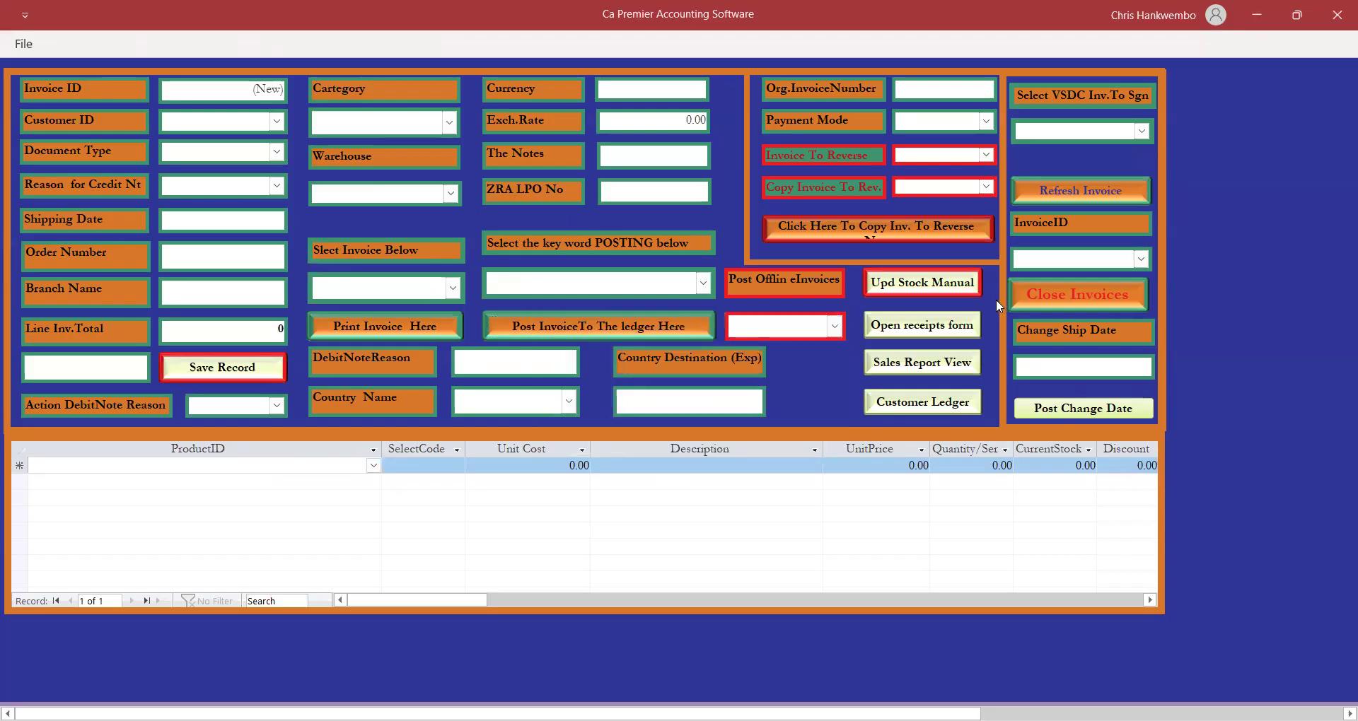
pyautogui.click(1078, 295)
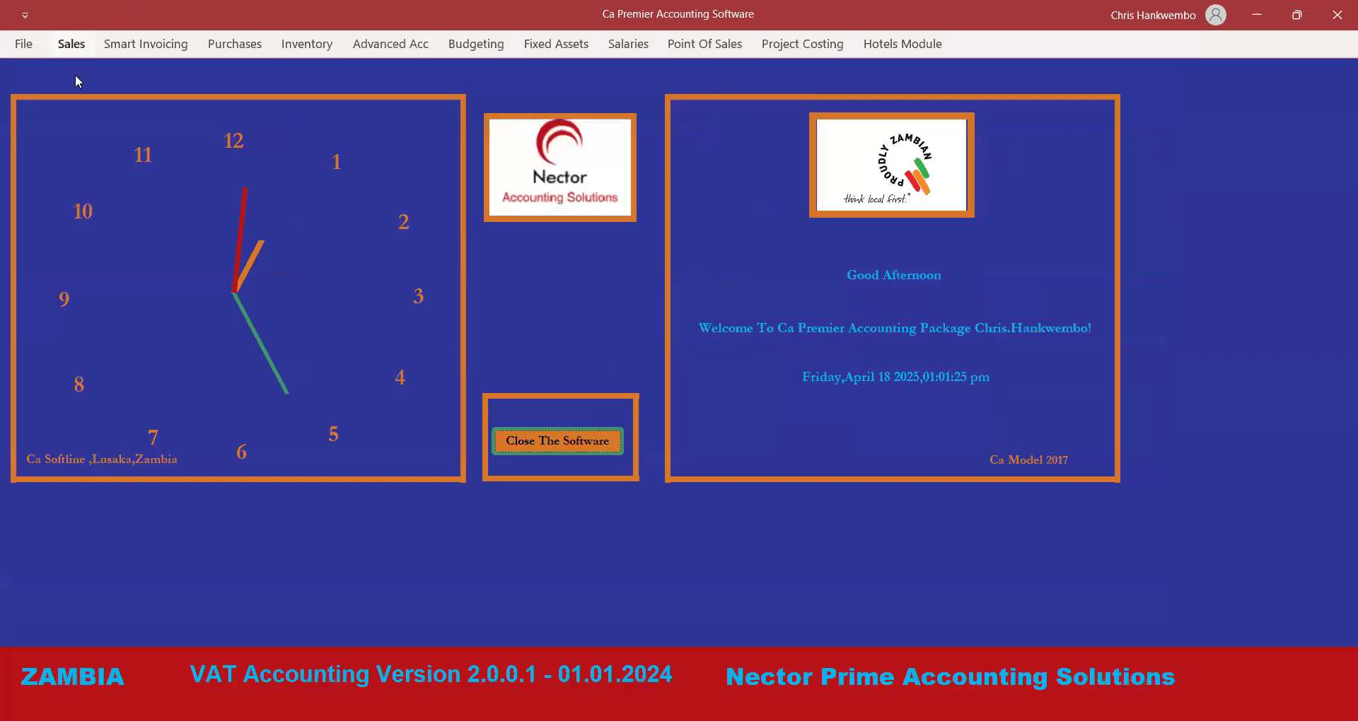
# Open the customer ledger for the wholesale customer, 18/04/2025 to 18/04/2025, on Debtors Control.
pyautogui.click(78, 44)
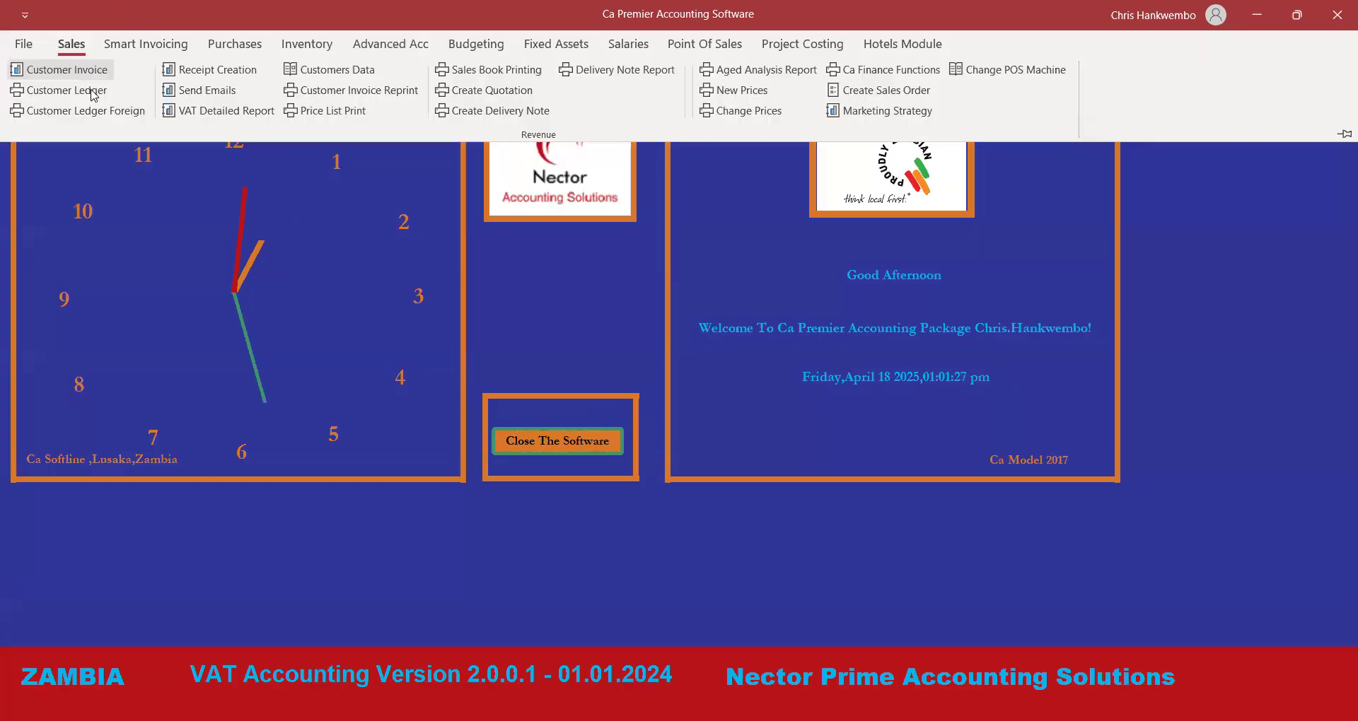
pyautogui.click(68, 89)
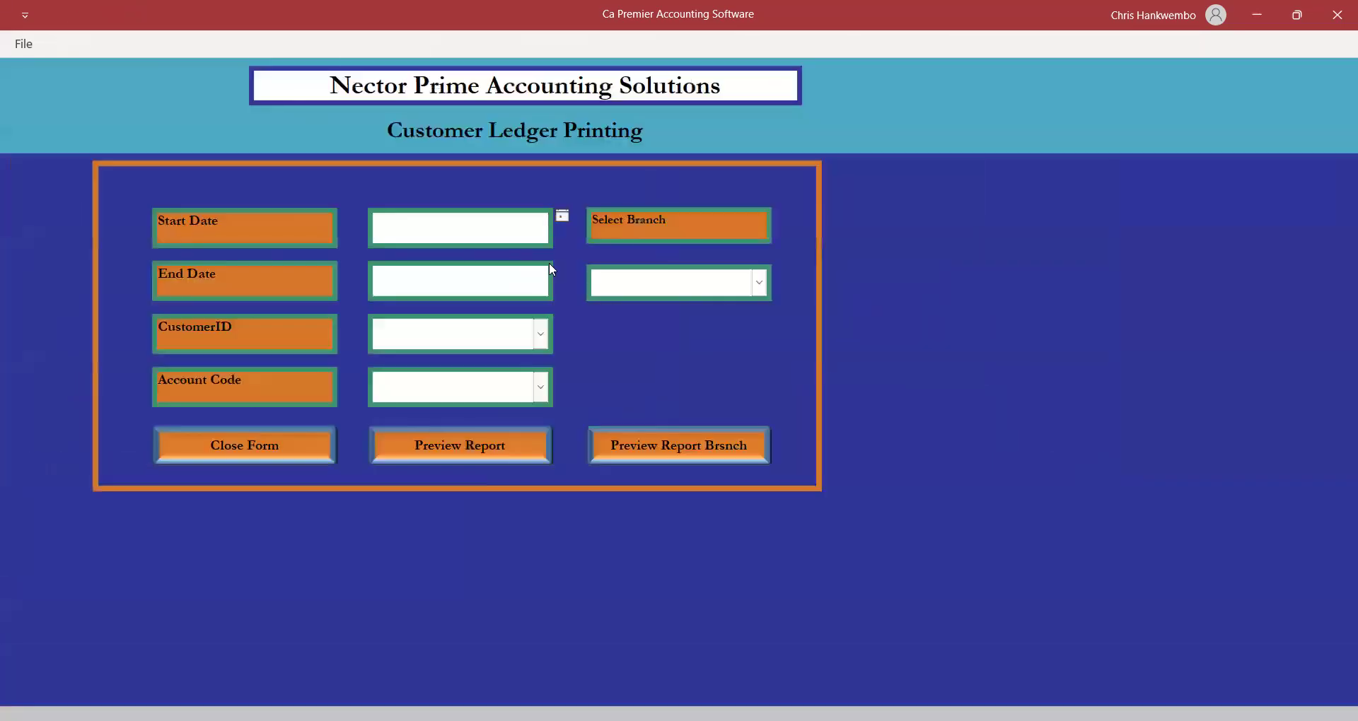
pyautogui.click(561, 220)
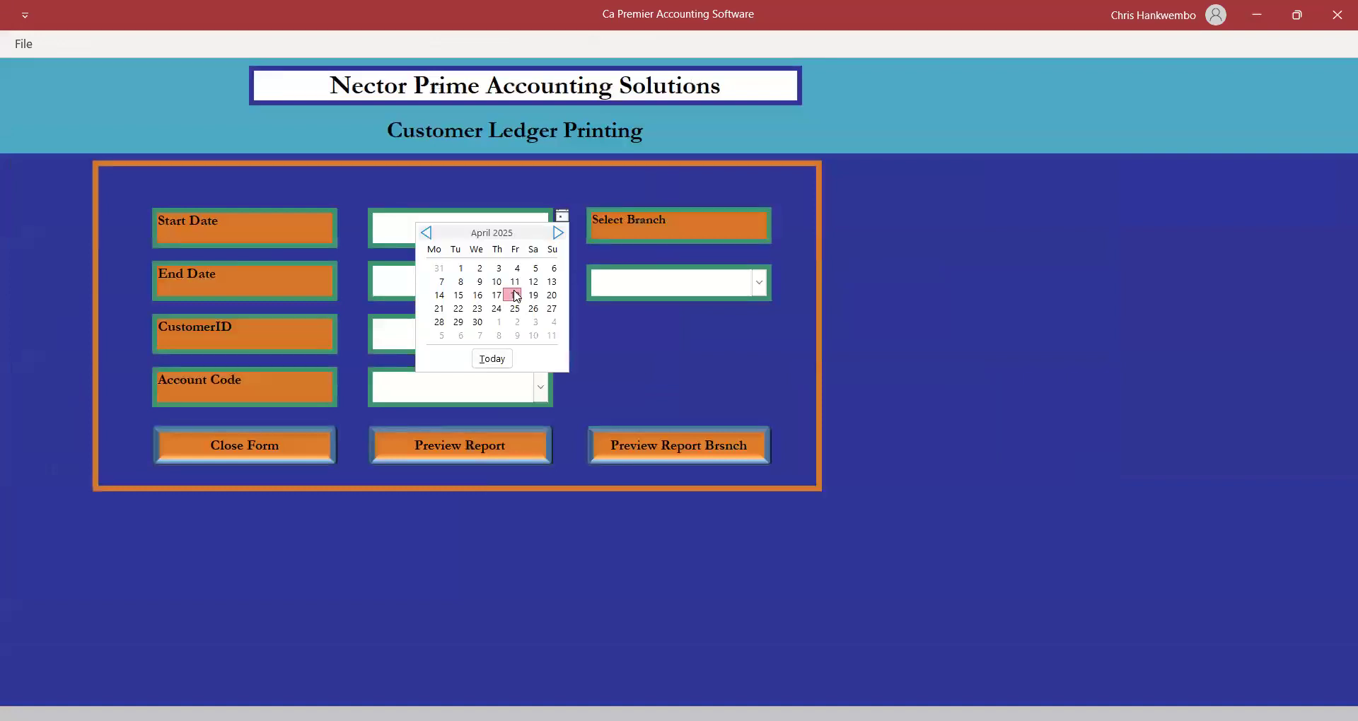
pyautogui.click(520, 293)
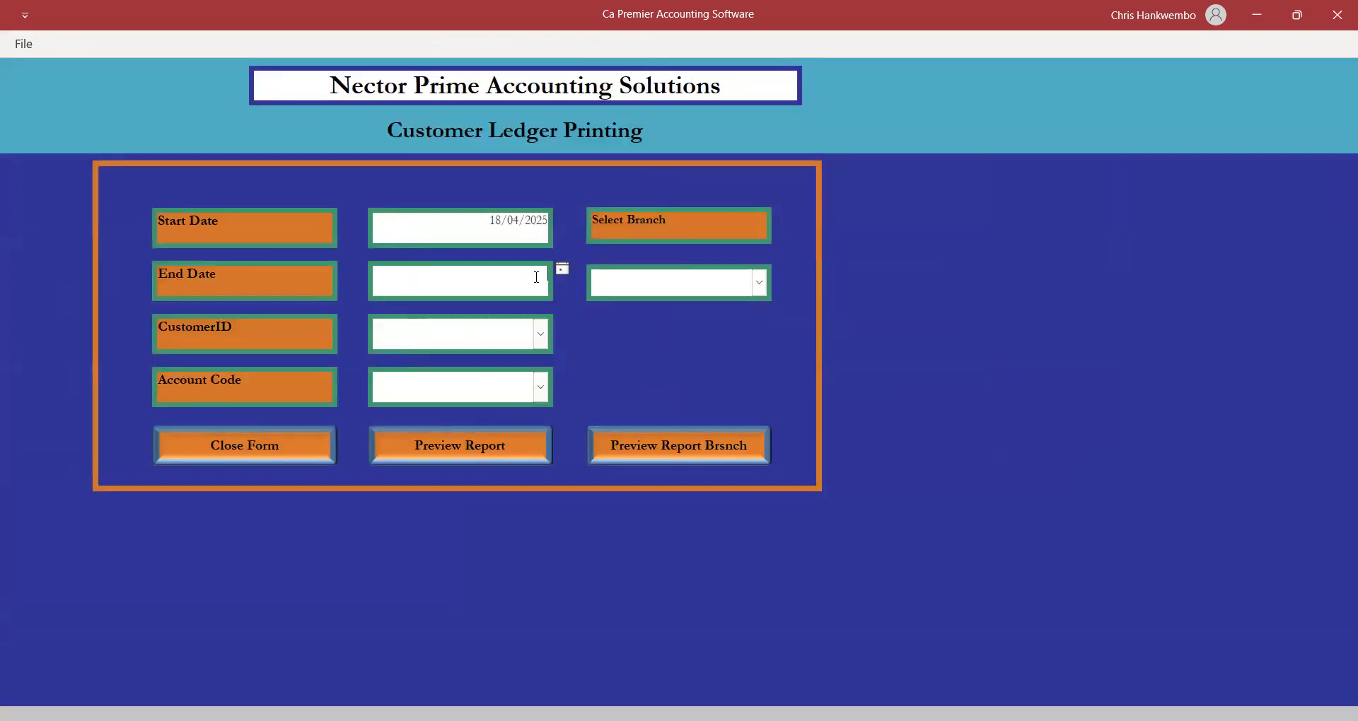
pyautogui.click(563, 271)
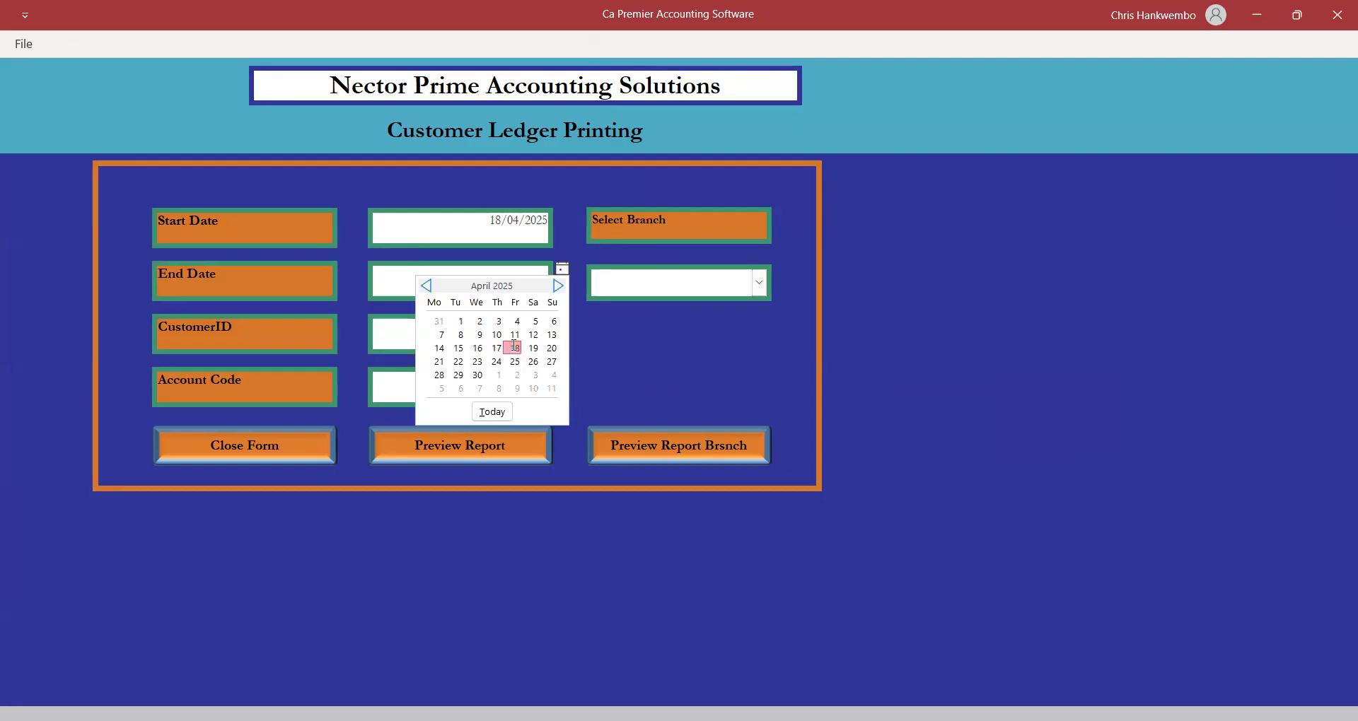
pyautogui.click(515, 346)
pyautogui.click(541, 334)
pyautogui.click(455, 378)
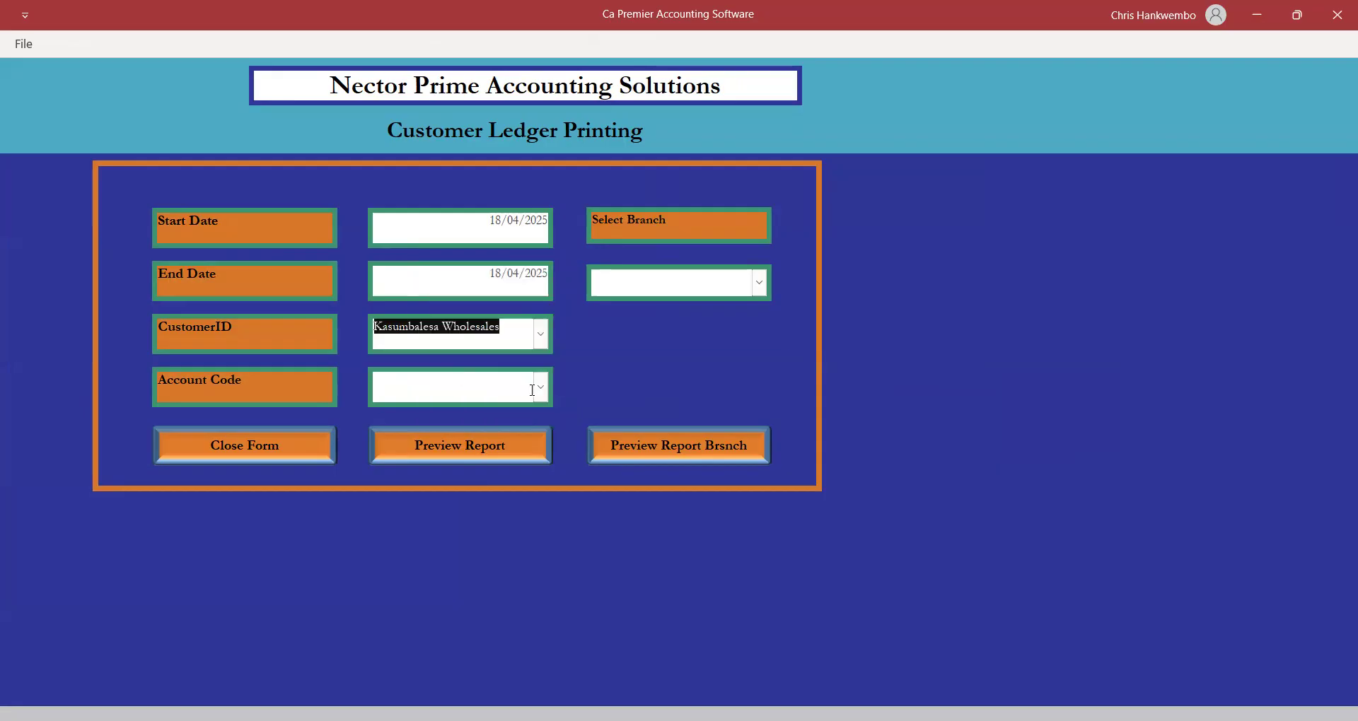
pyautogui.click(540, 388)
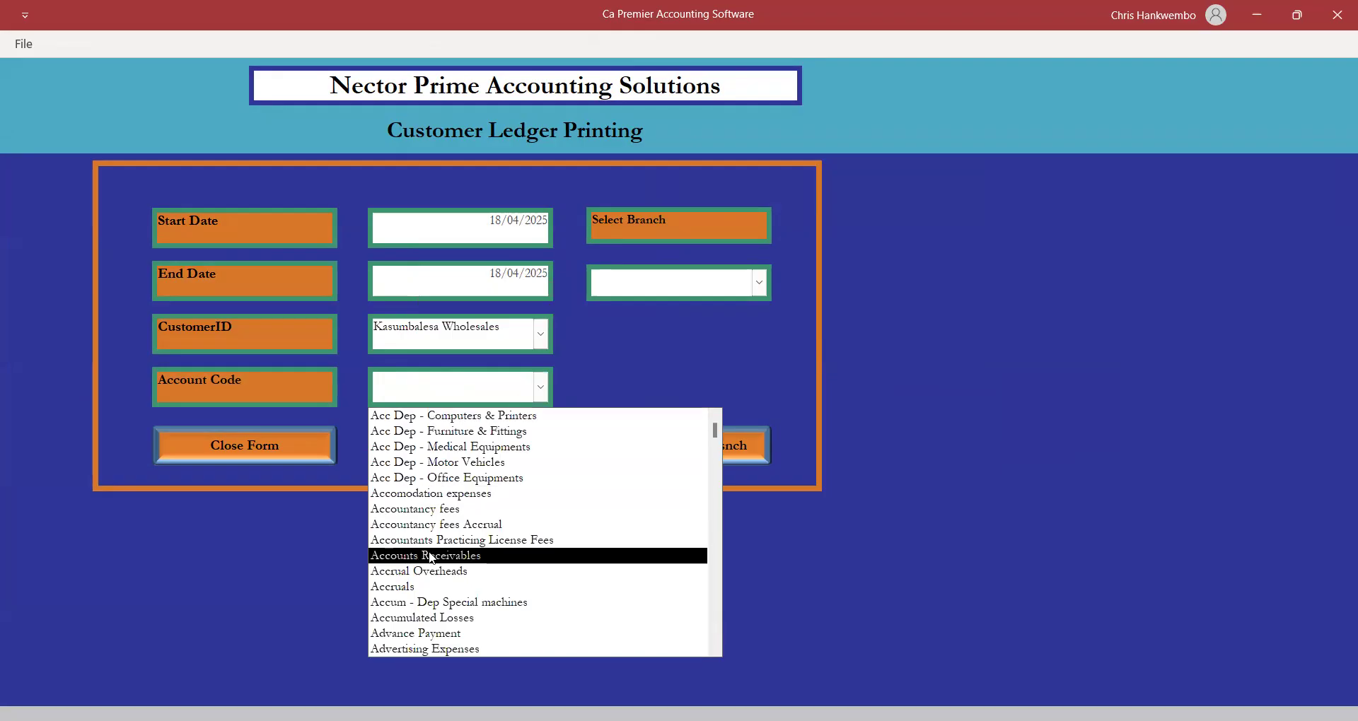
pyautogui.write('debtors Control')
pyautogui.press('Return')
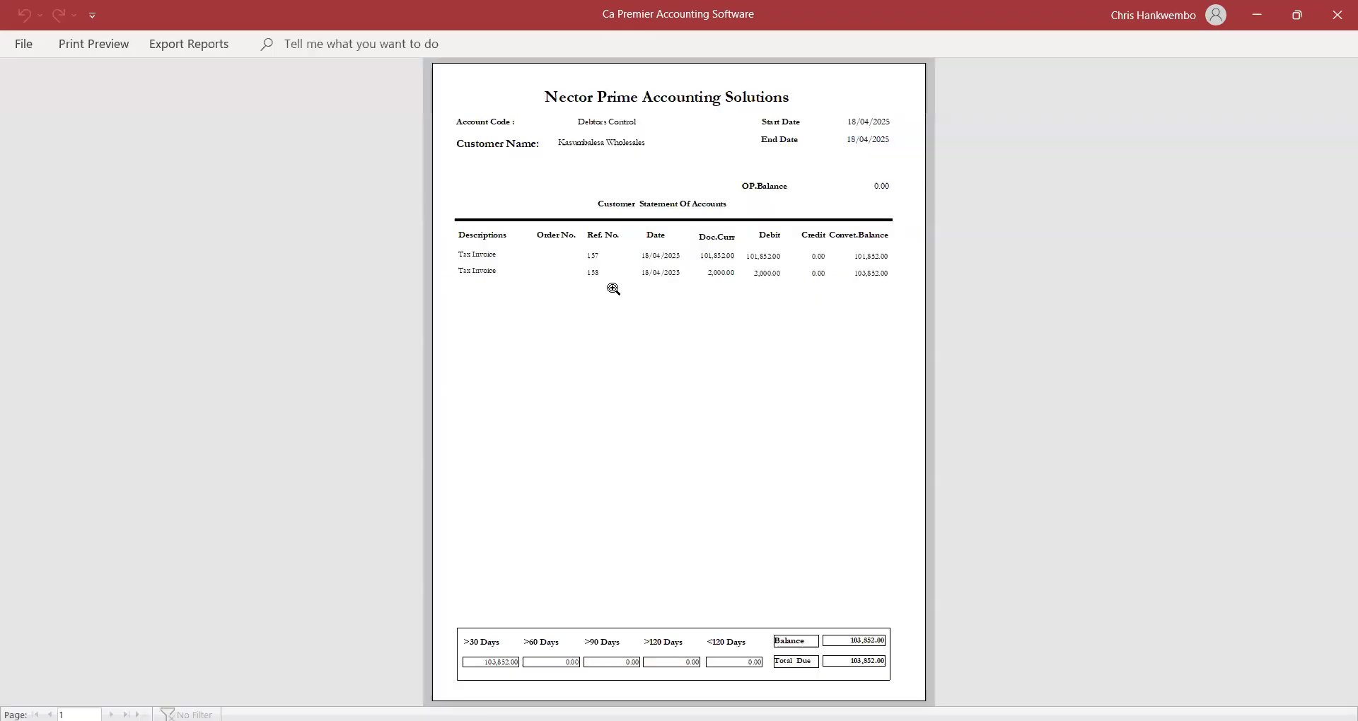
# Zoom in to review the 103,852.00 statement balance, then close the preview and form.
pyautogui.click(654, 292)
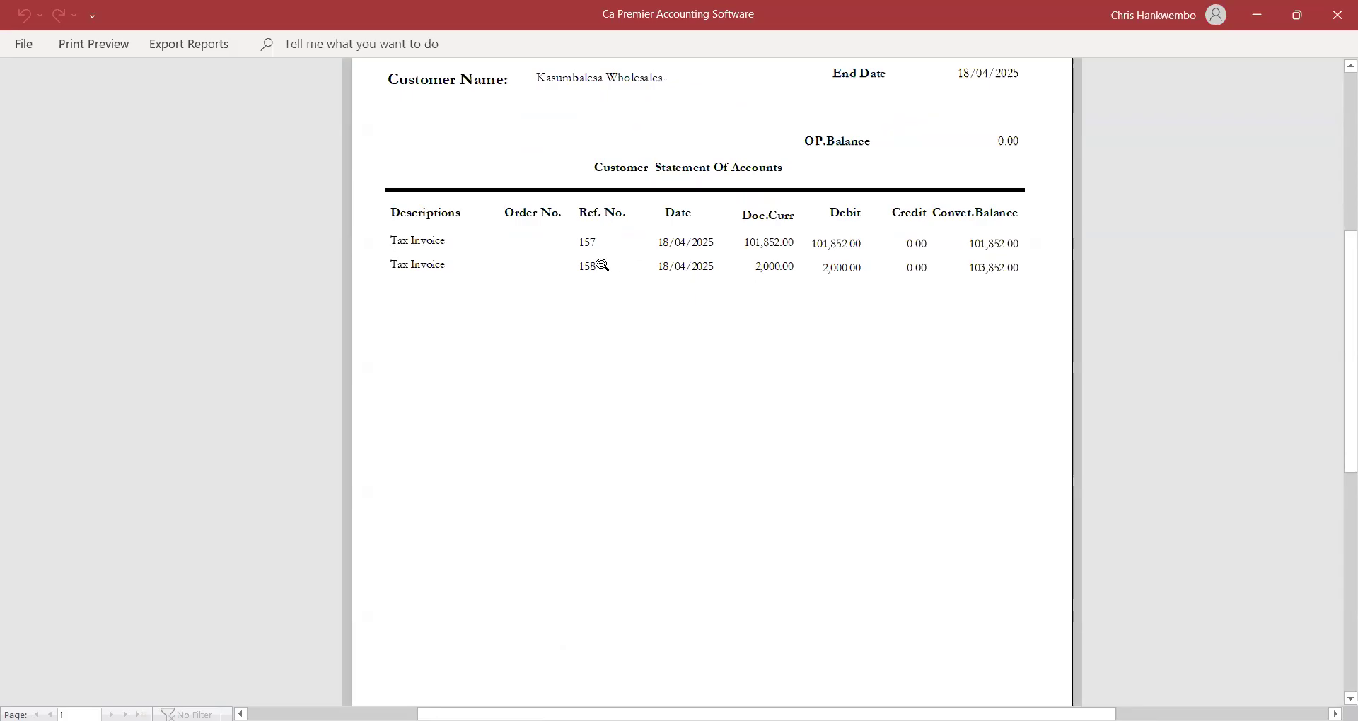
pyautogui.moveTo(1337, 443)
pyautogui.mouseDown()
pyautogui.moveTo(1338, 523)
pyautogui.moveTo(1330, 437)
pyautogui.mouseUp()
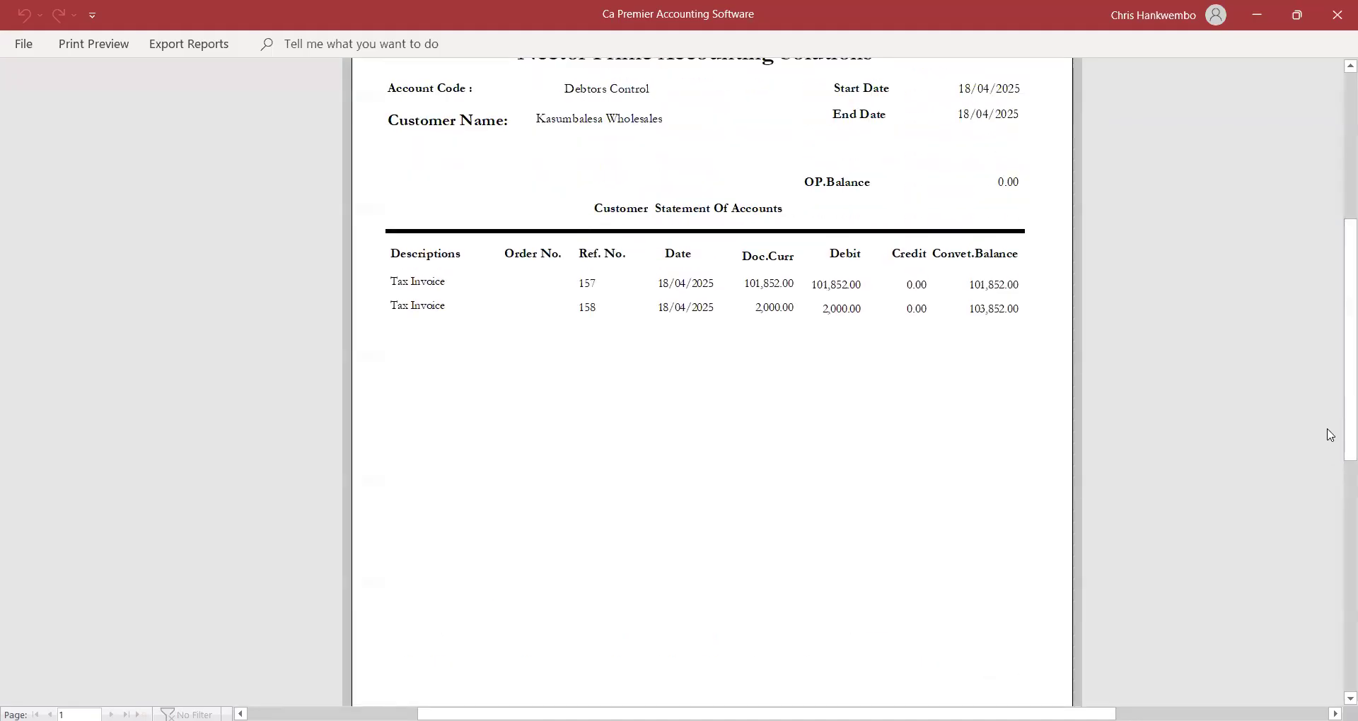
pyautogui.click(104, 49)
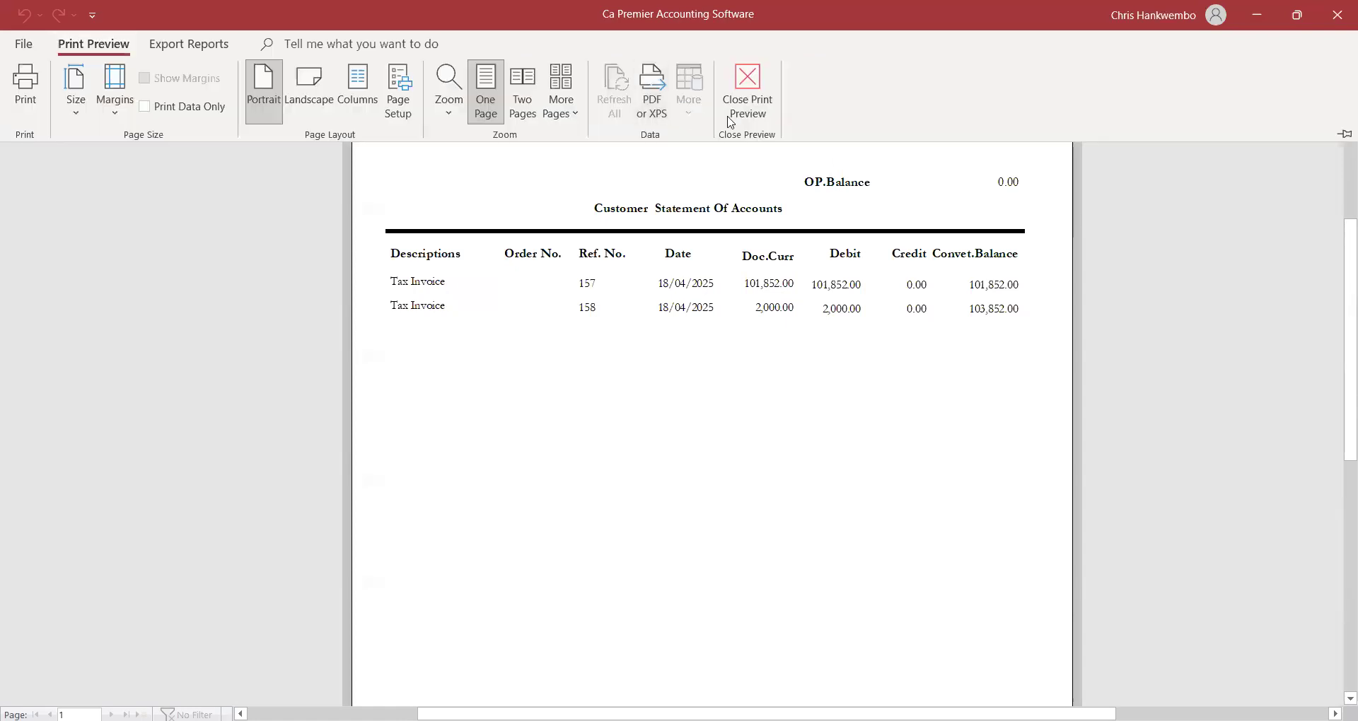
pyautogui.click(741, 109)
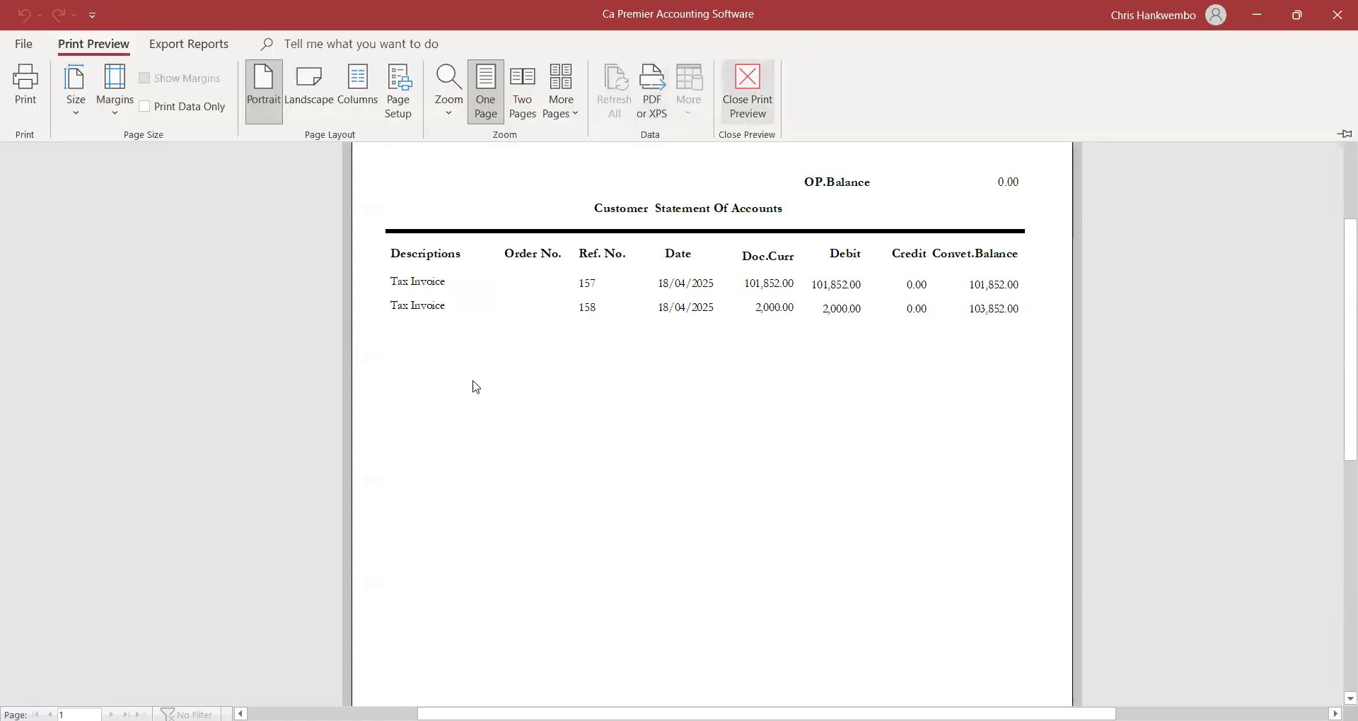
pyautogui.click(294, 435)
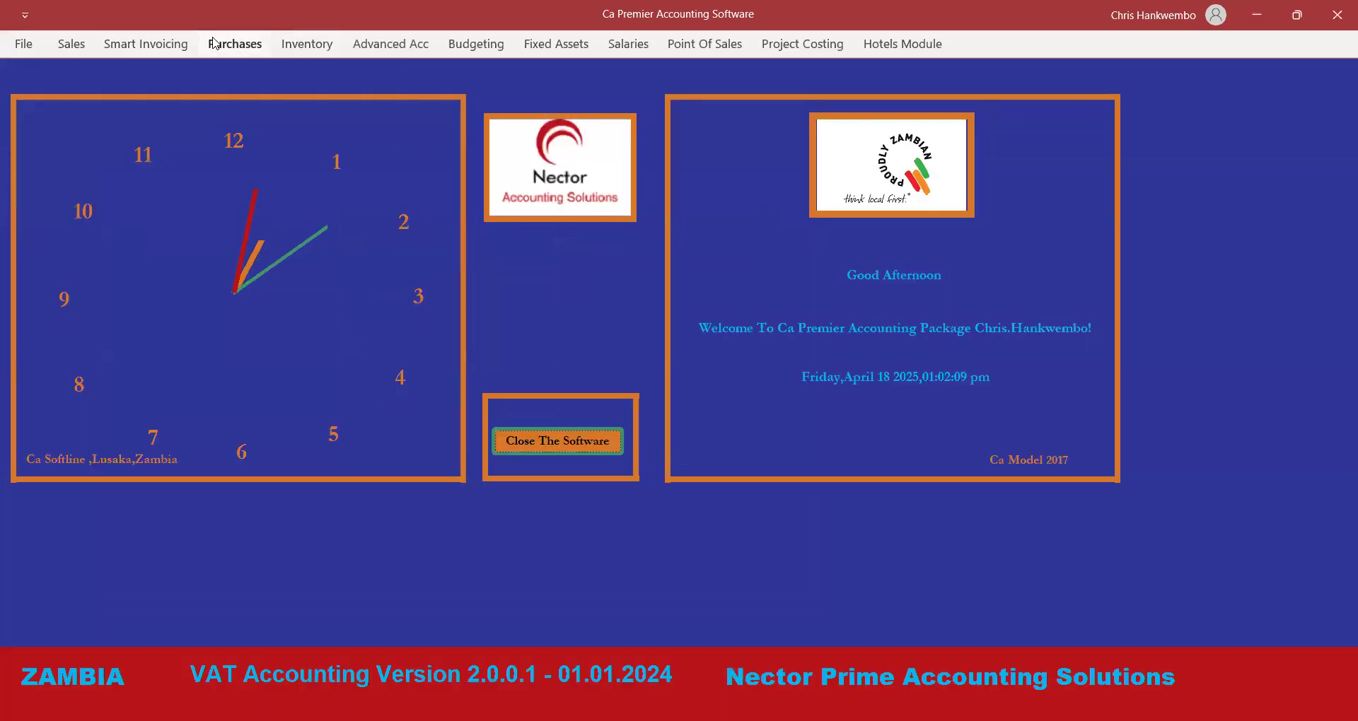
pyautogui.click(73, 45)
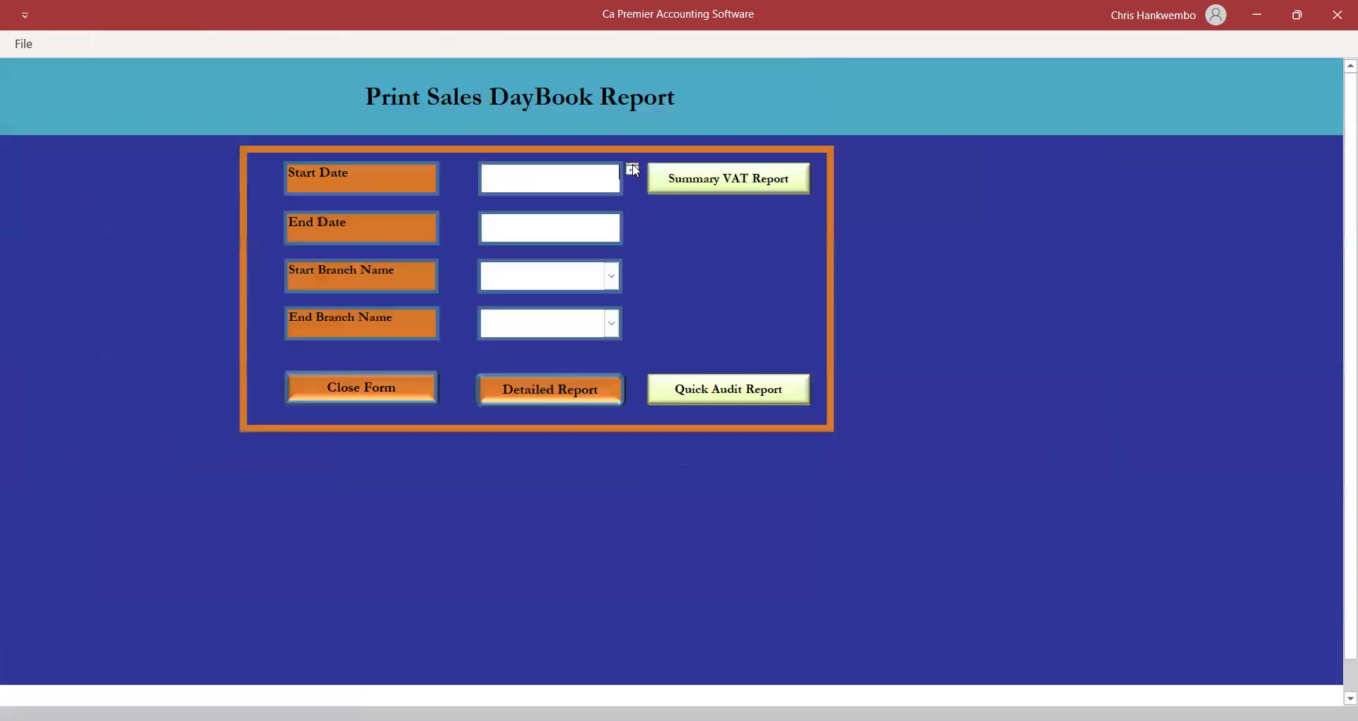
pyautogui.click(632, 170)
pyautogui.click(585, 251)
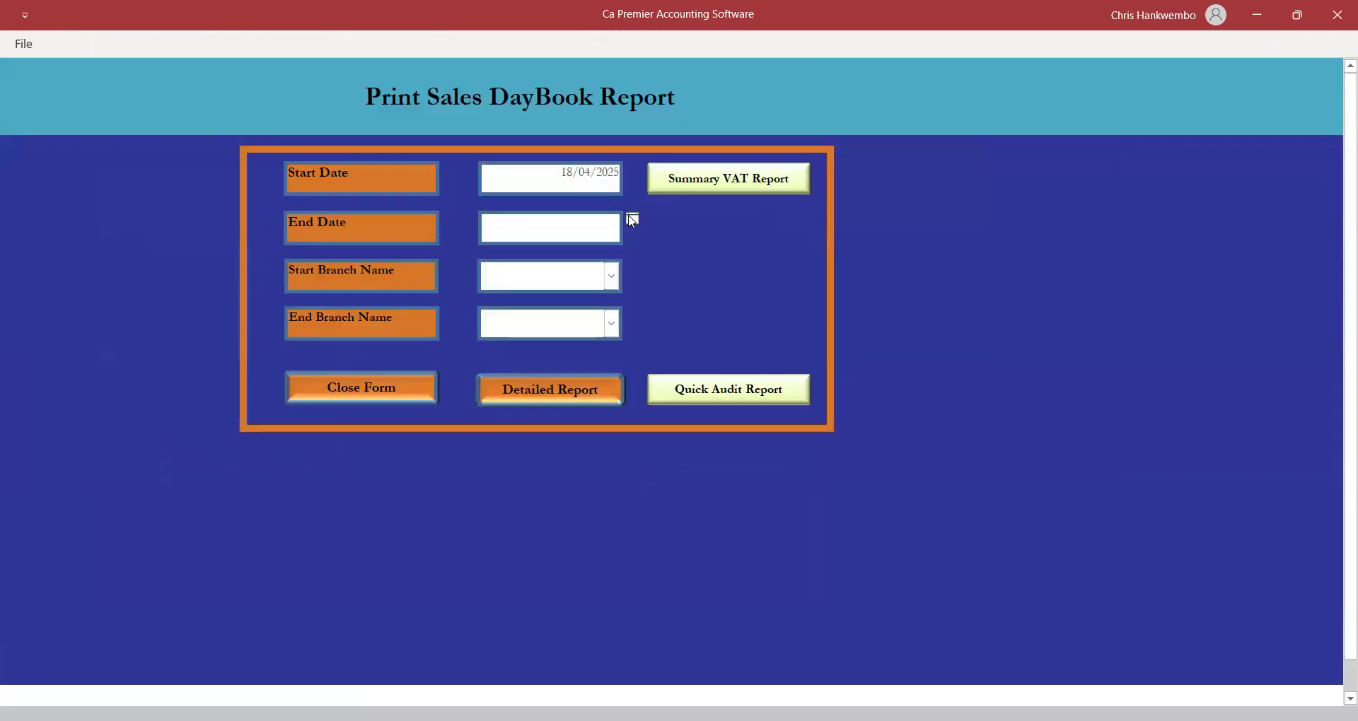
pyautogui.click(631, 220)
pyautogui.click(585, 300)
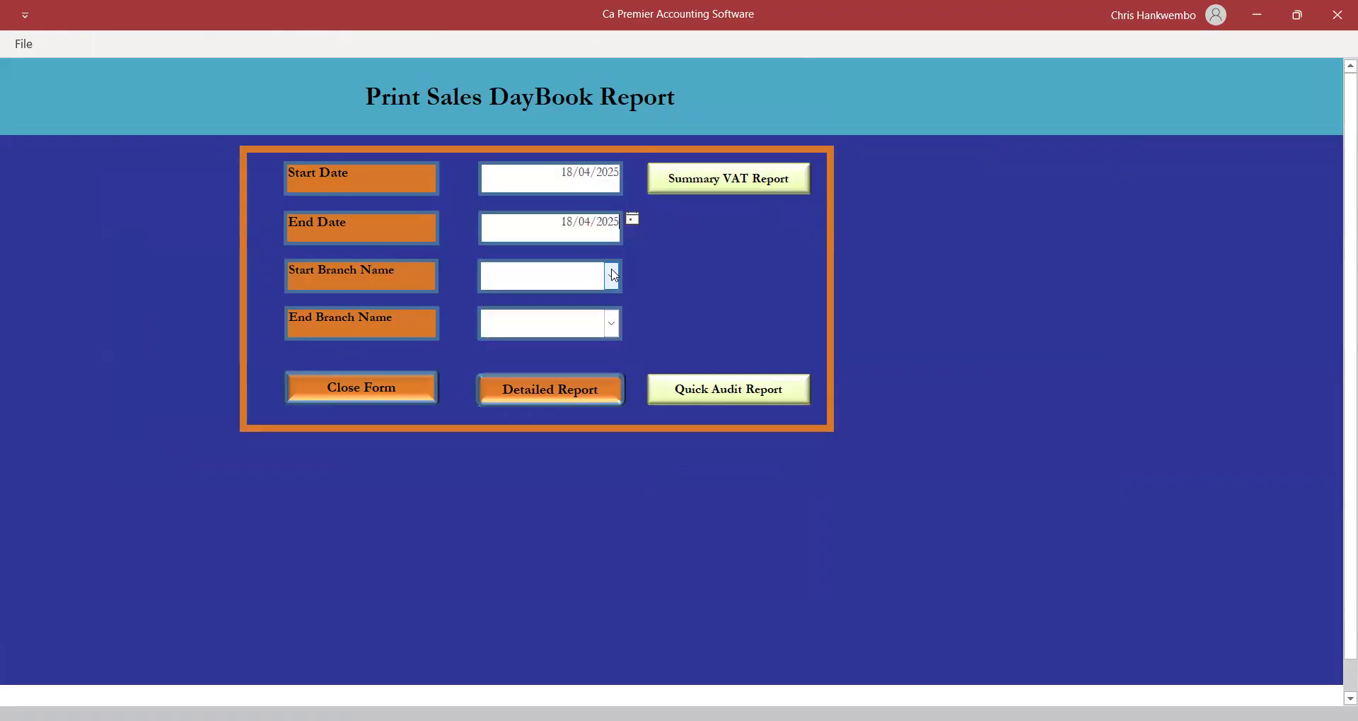
pyautogui.click(611, 276)
pyautogui.click(527, 305)
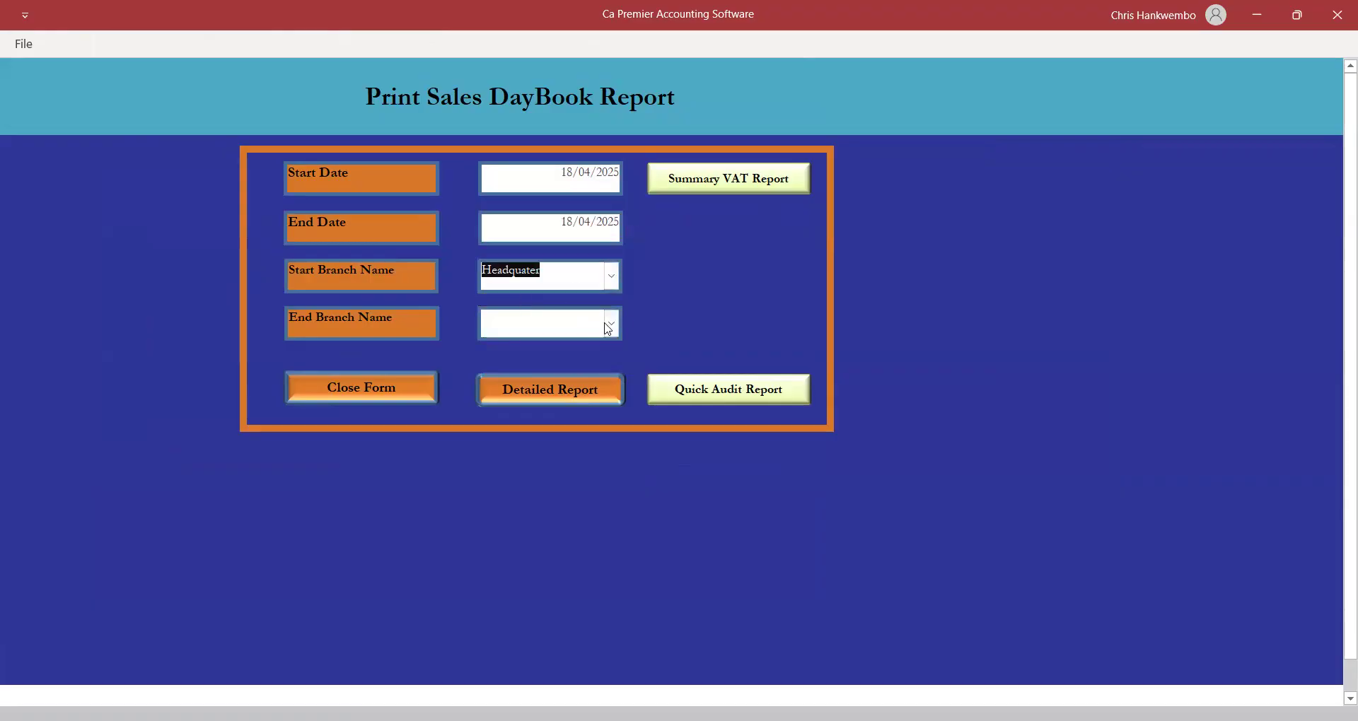
pyautogui.click(611, 324)
pyautogui.click(540, 347)
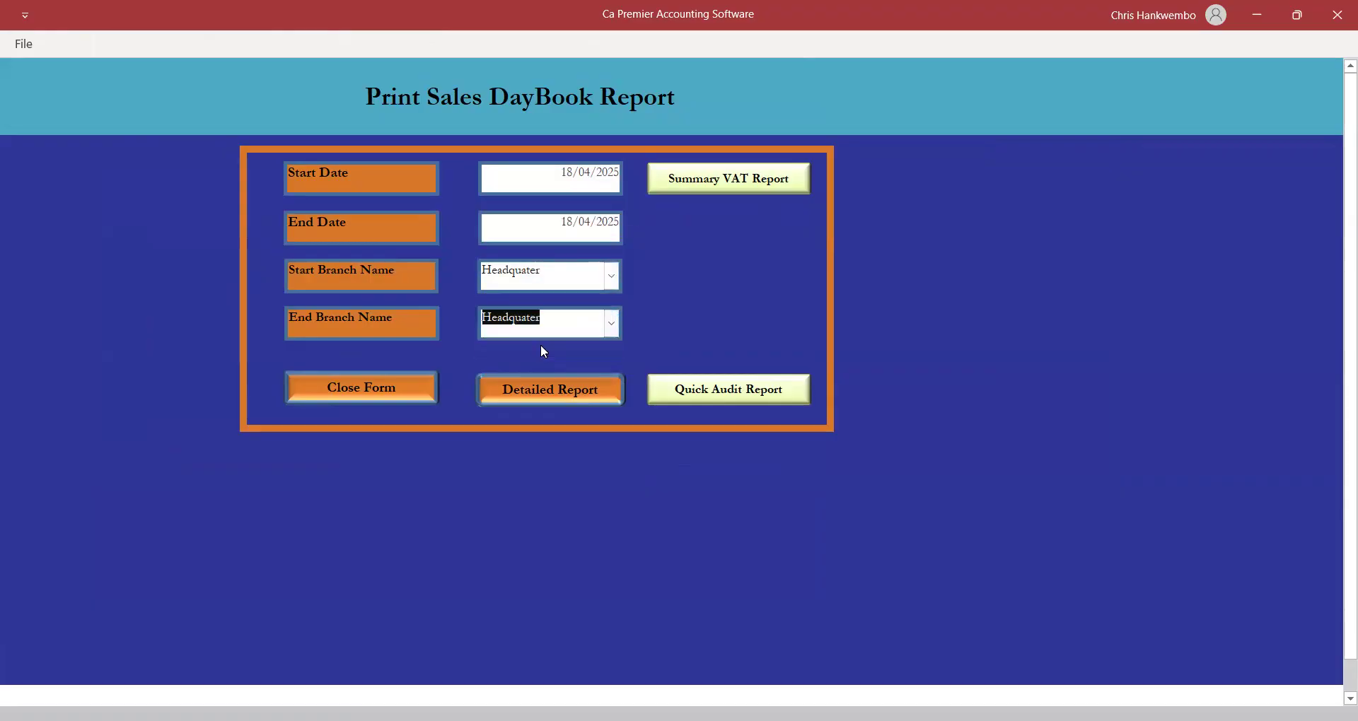
pyautogui.click(694, 181)
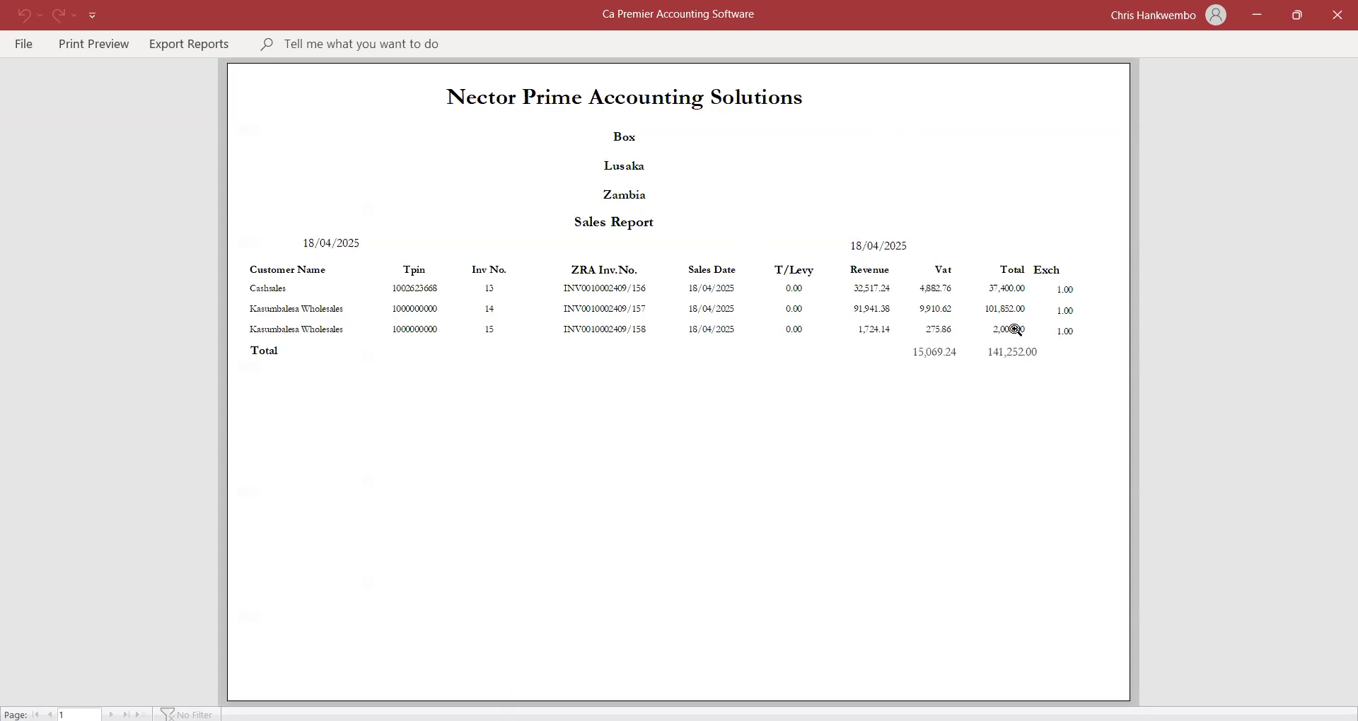
pyautogui.click(105, 47)
pyautogui.click(746, 89)
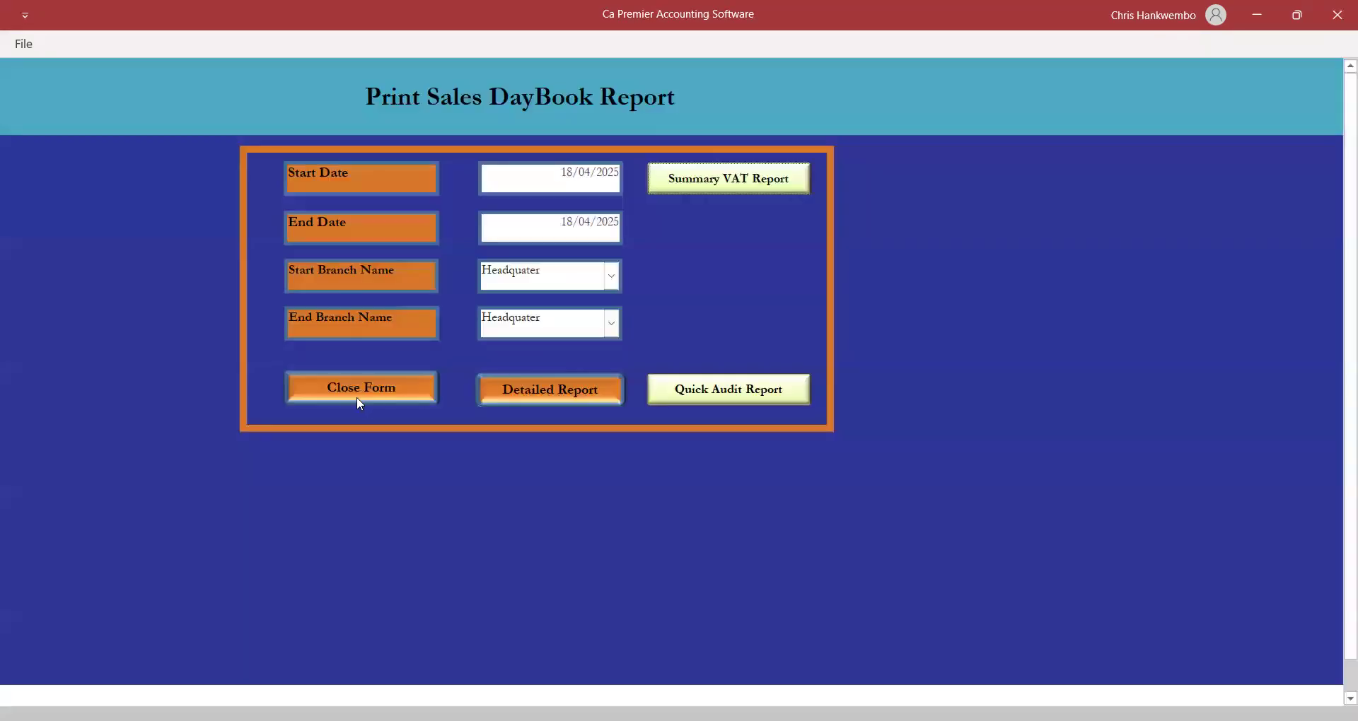
pyautogui.click(340, 390)
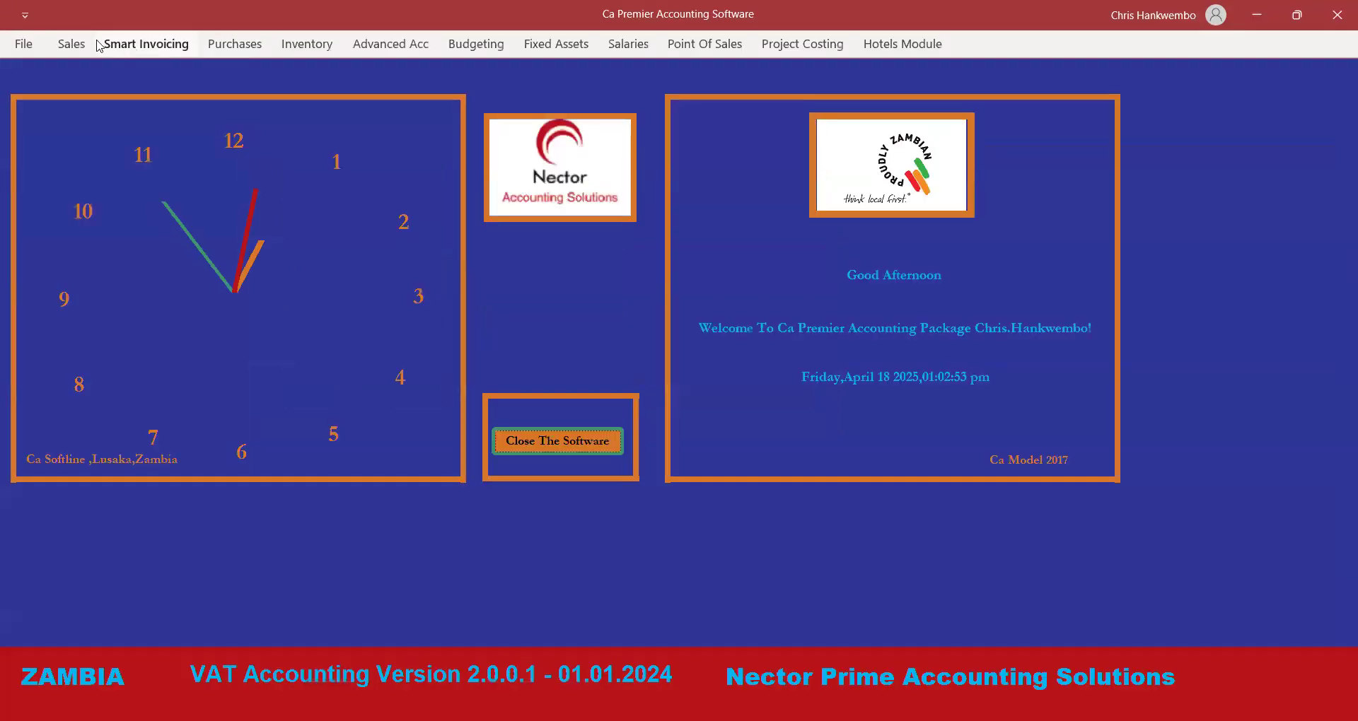
# Open the Print Sales DayBook Report form from the Sales menu.
pyautogui.click(69, 54)
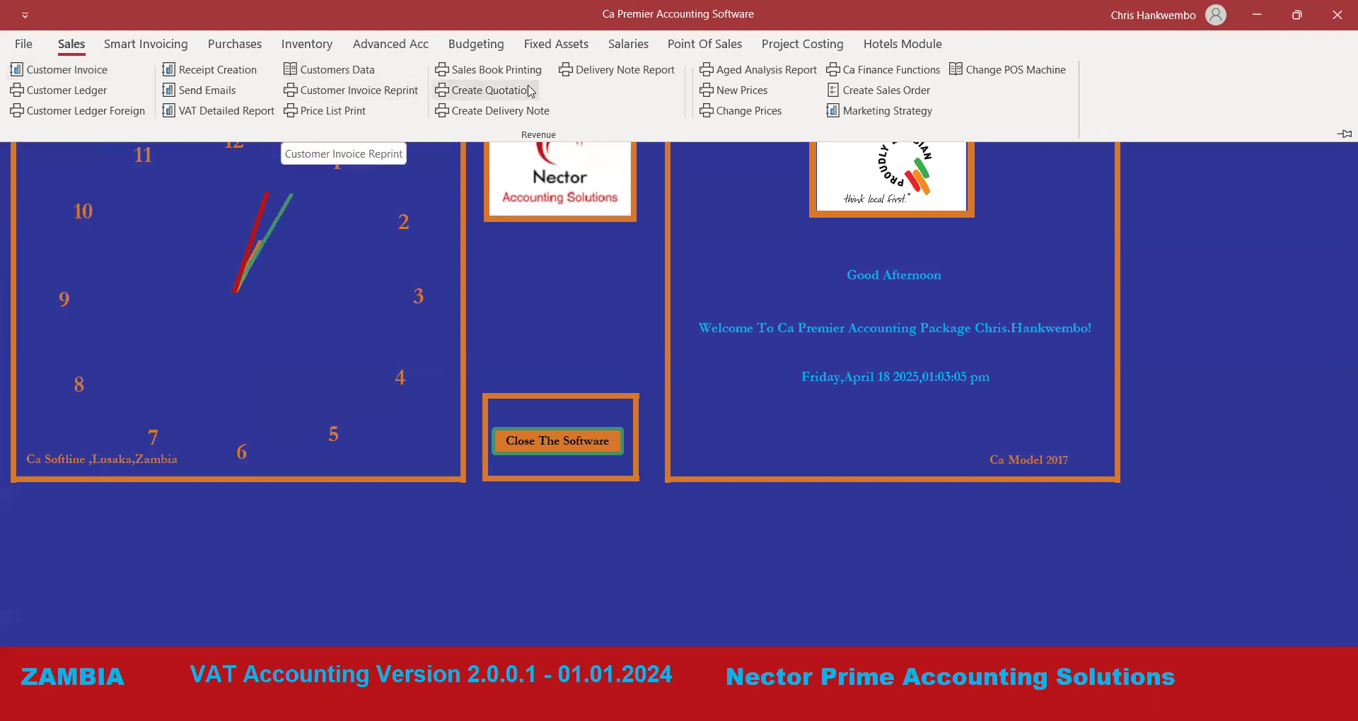
pyautogui.click(501, 68)
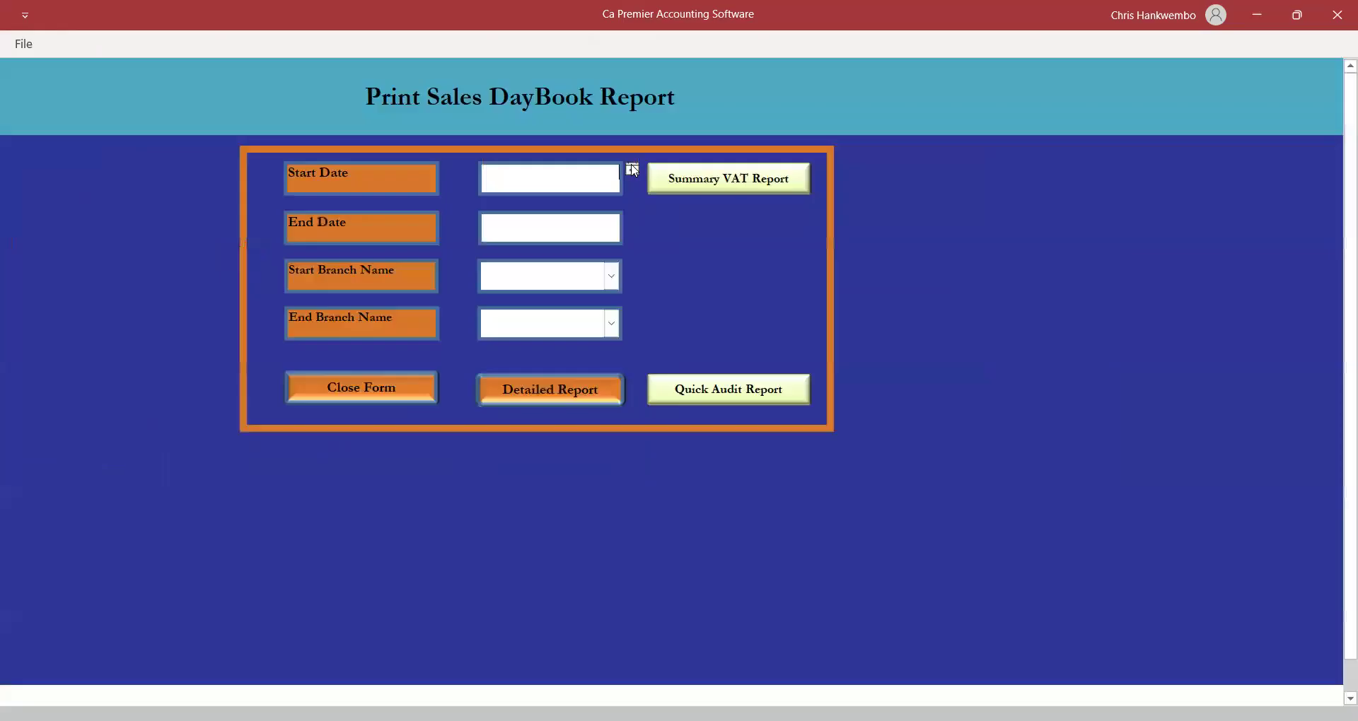
# Fill the daybook form with 18/04/2025 dates and Headquater branches, then close it unrun.
pyautogui.click(631, 170)
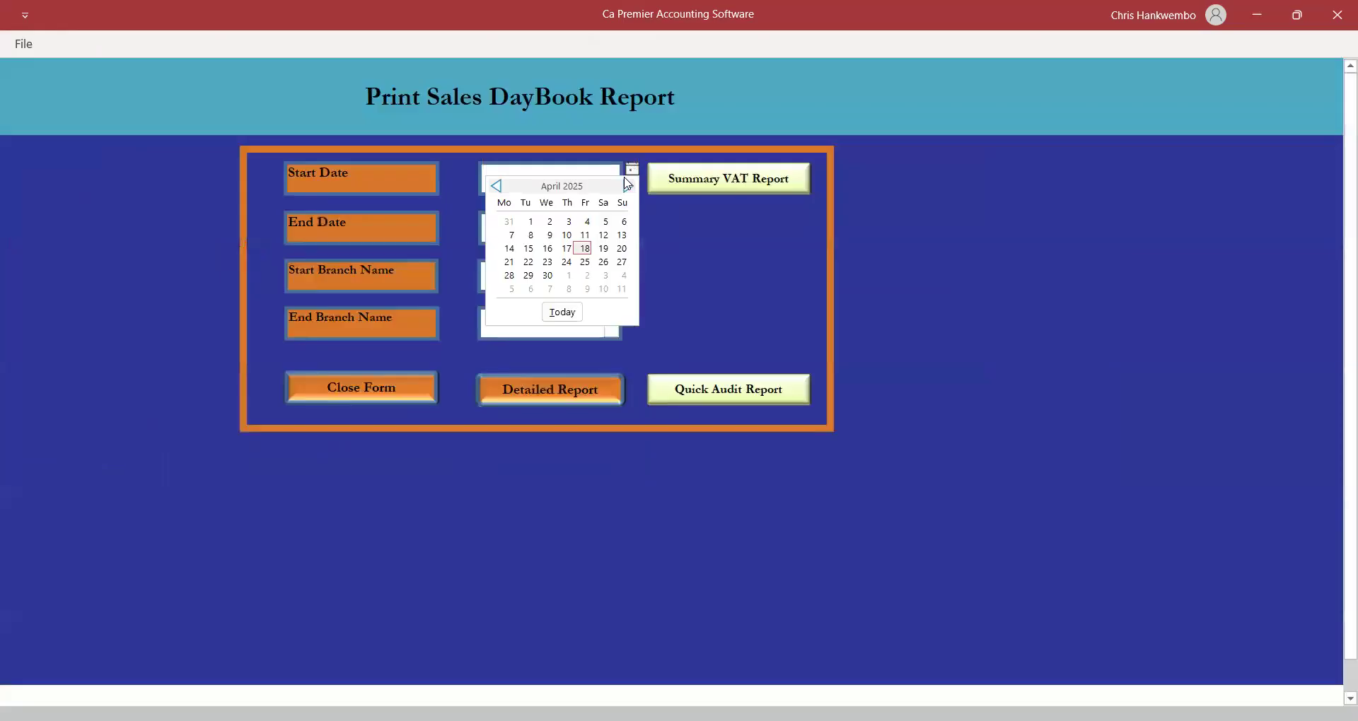
pyautogui.click(584, 248)
pyautogui.click(589, 234)
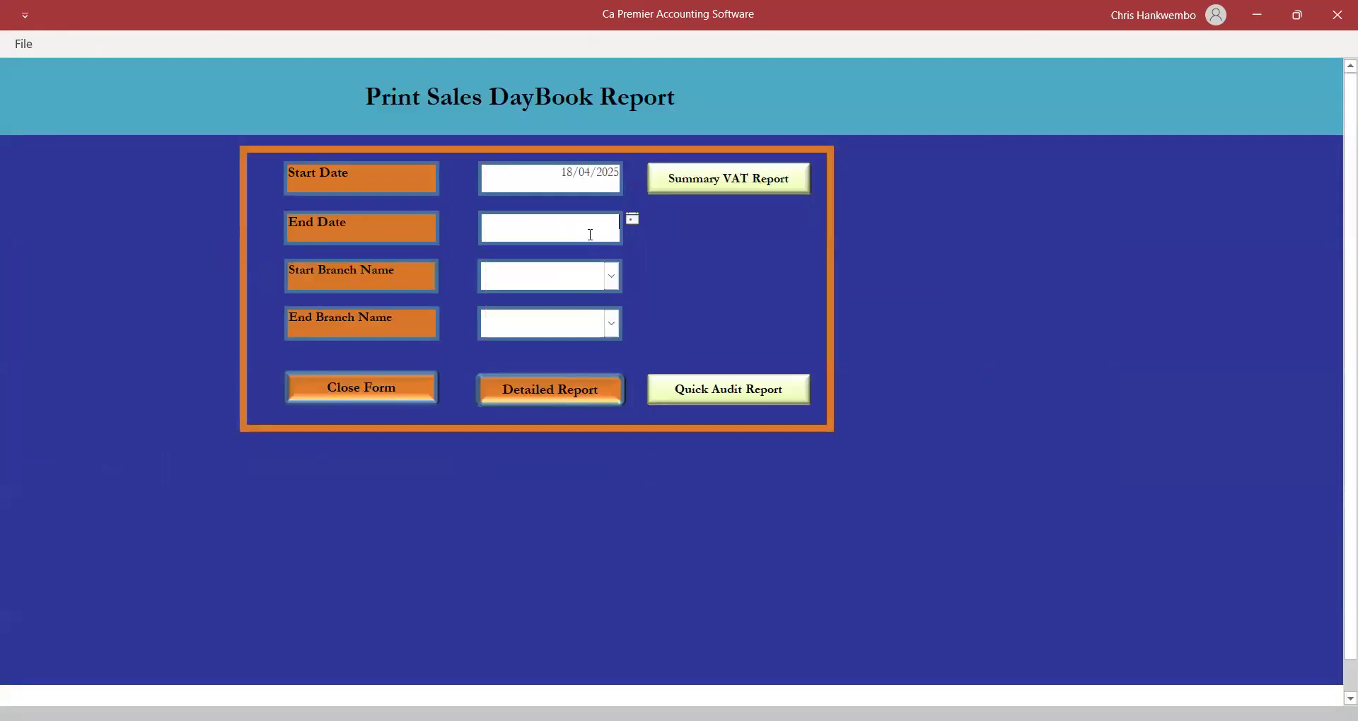
pyautogui.click(634, 221)
pyautogui.click(592, 304)
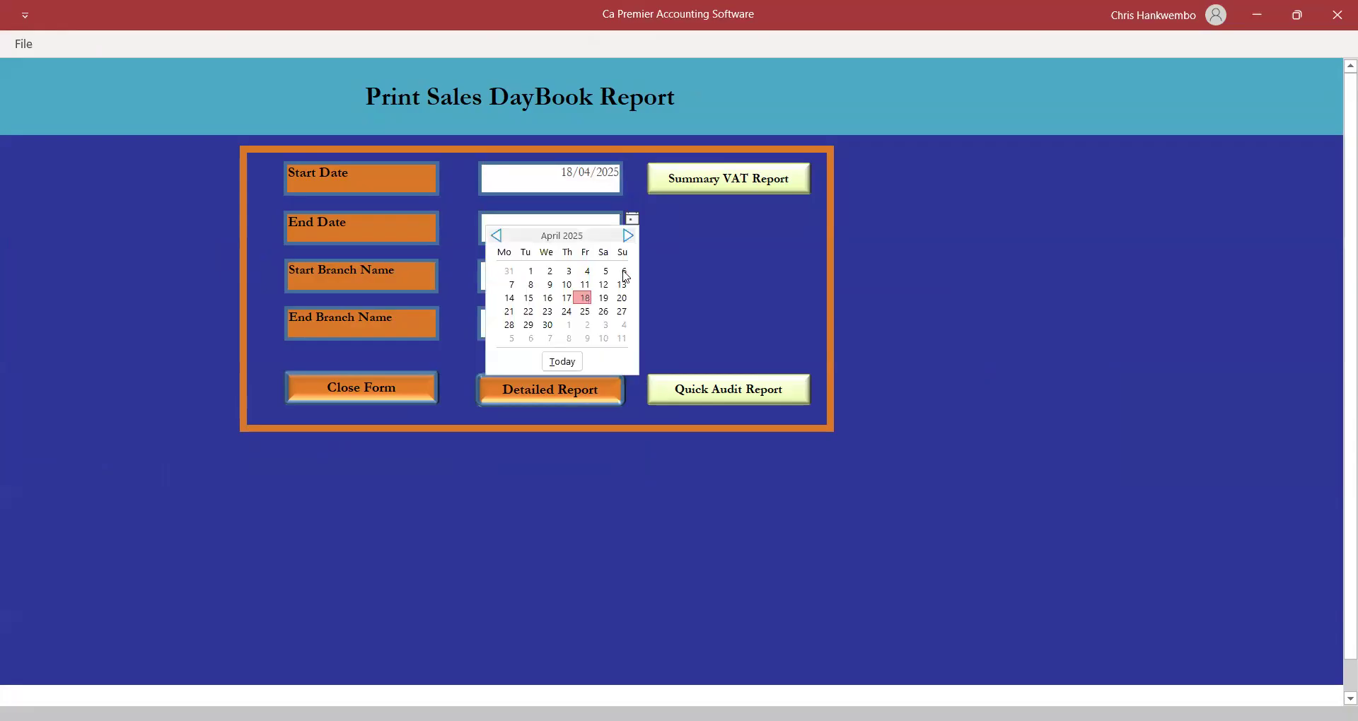
pyautogui.click(612, 277)
pyautogui.click(521, 305)
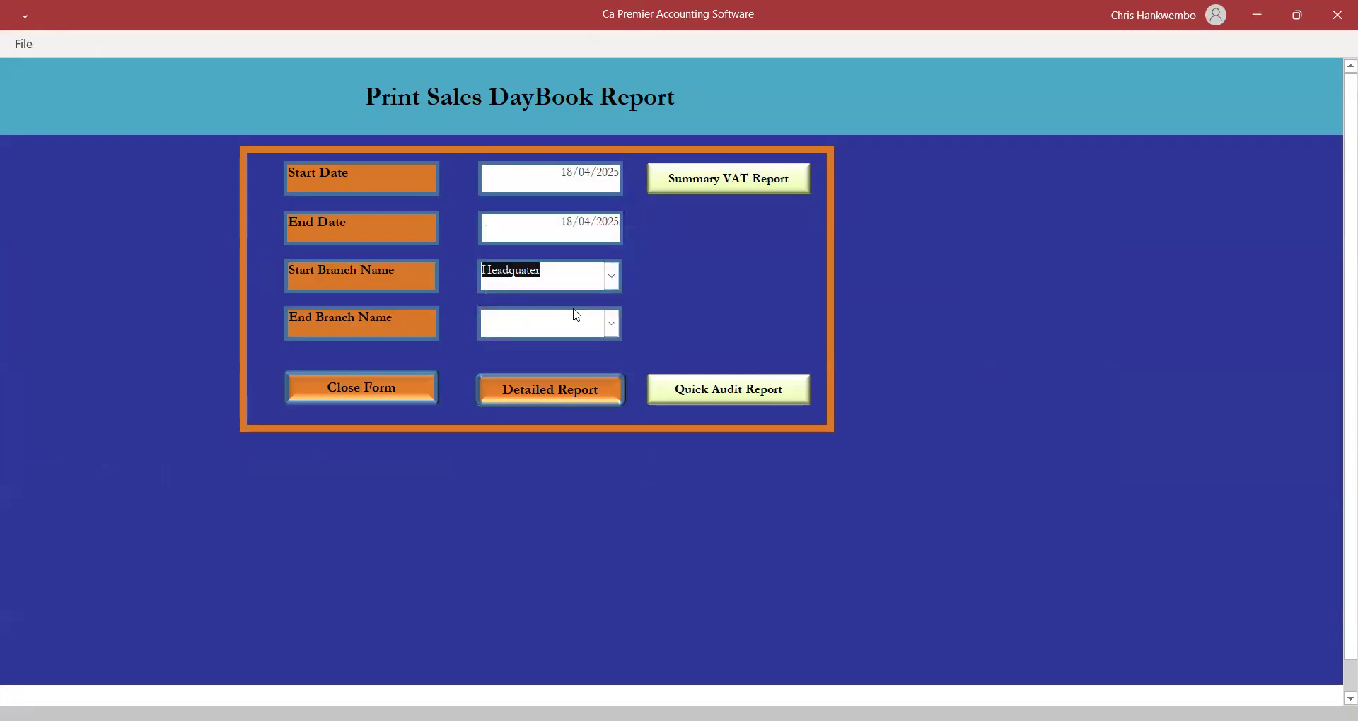
pyautogui.click(610, 327)
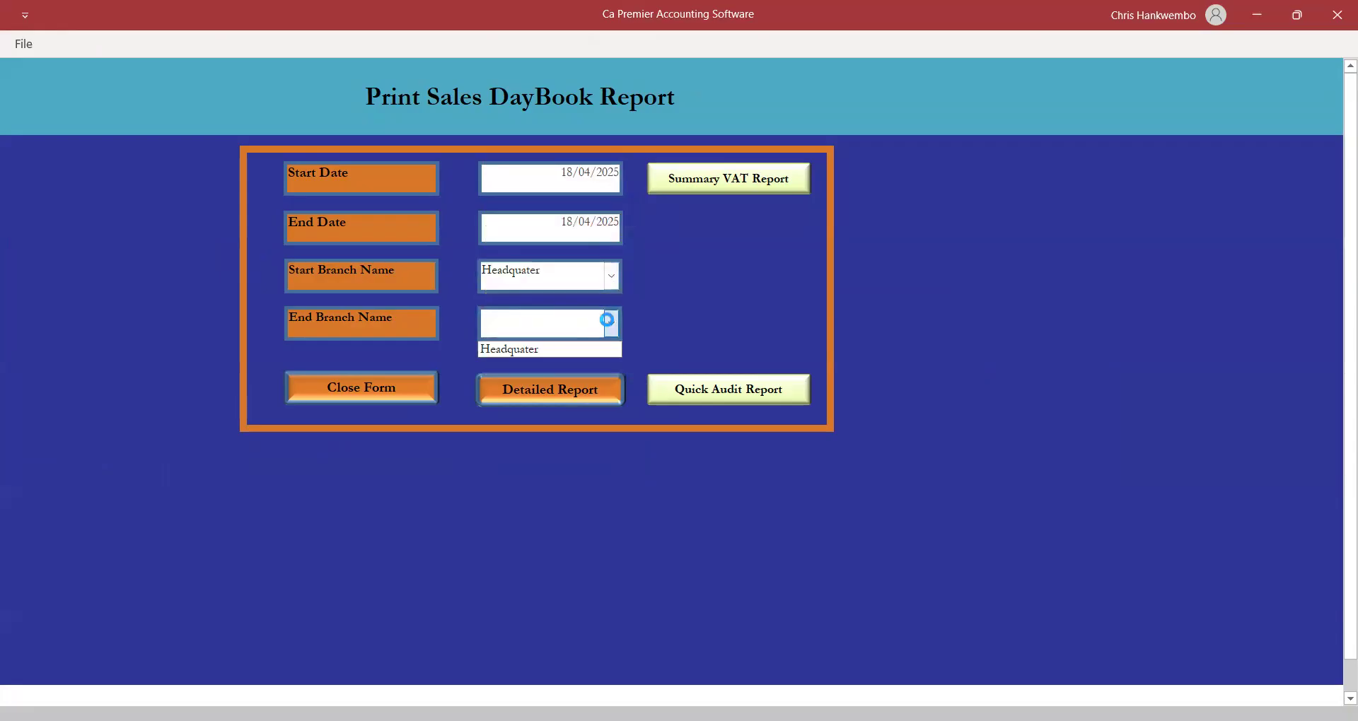
pyautogui.click(521, 348)
pyautogui.click(368, 394)
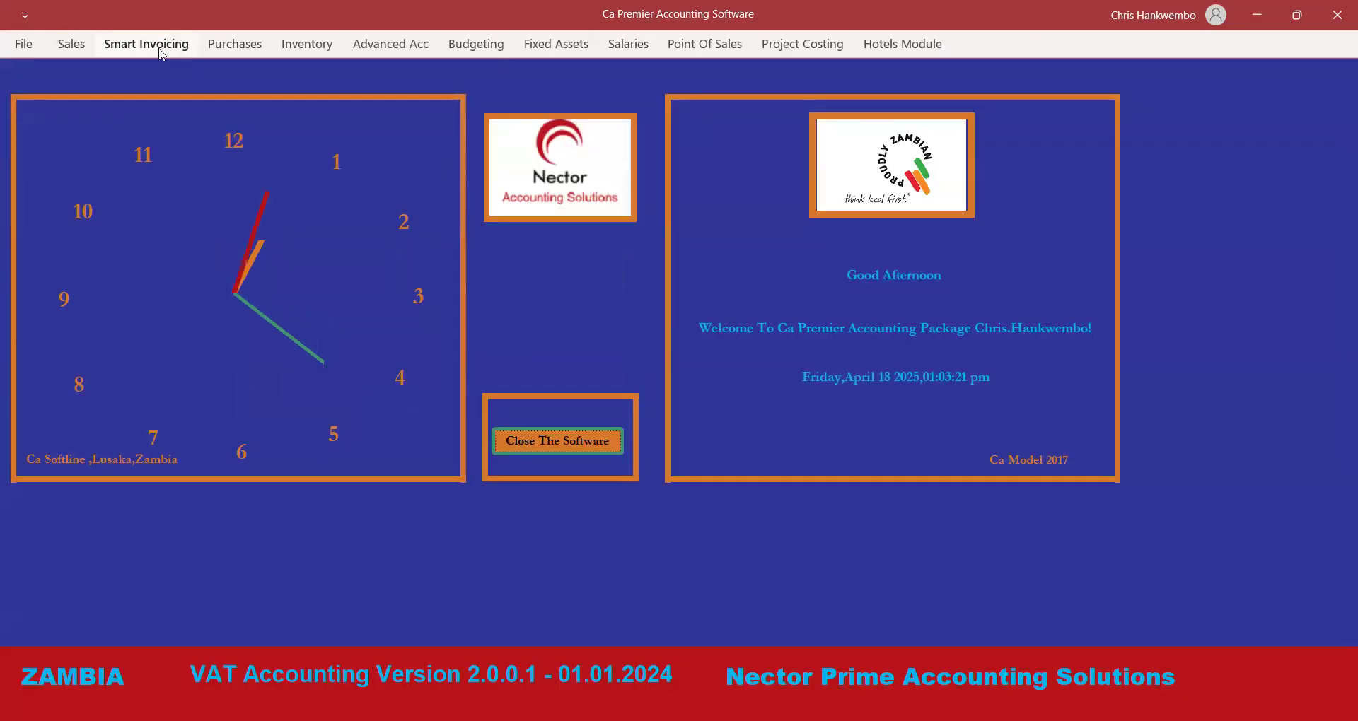
# Reopen the daybook report, set 18/04/2025 and Headquater again, and run the Summary VAT Report.
pyautogui.click(71, 44)
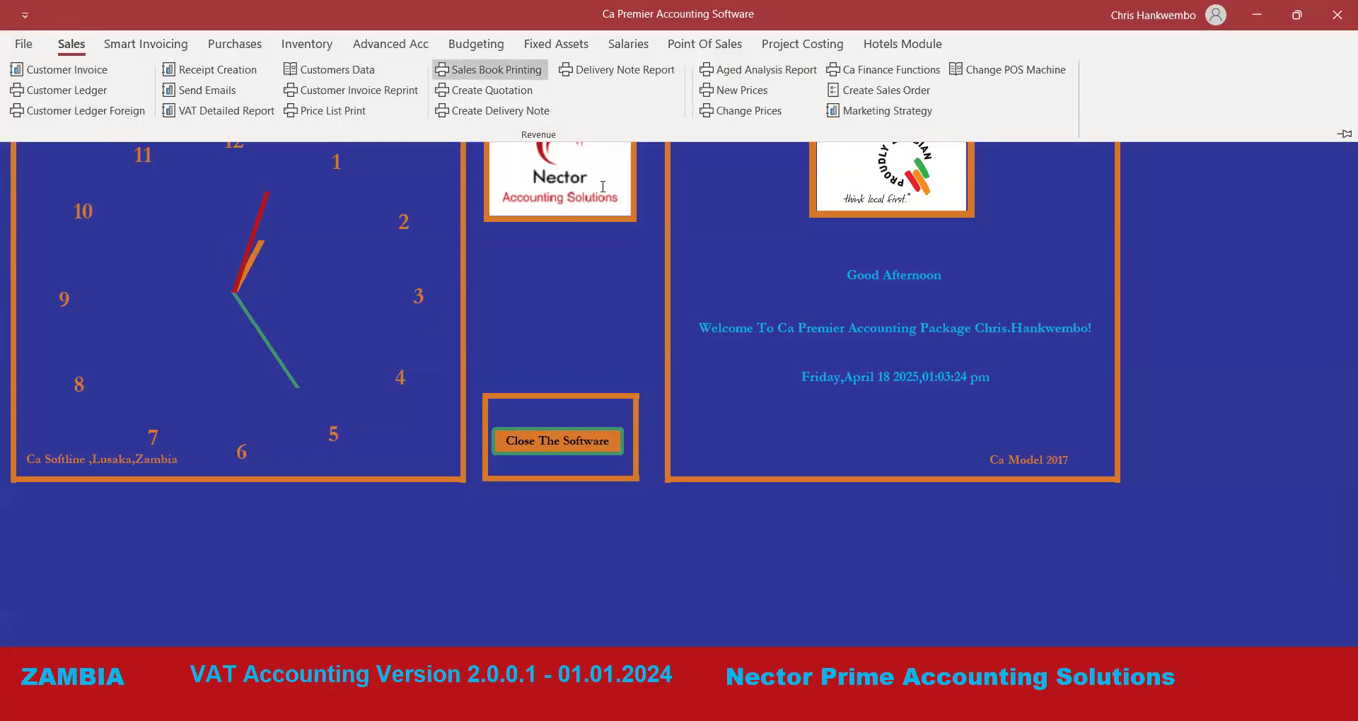
pyautogui.click(496, 78)
pyautogui.click(631, 170)
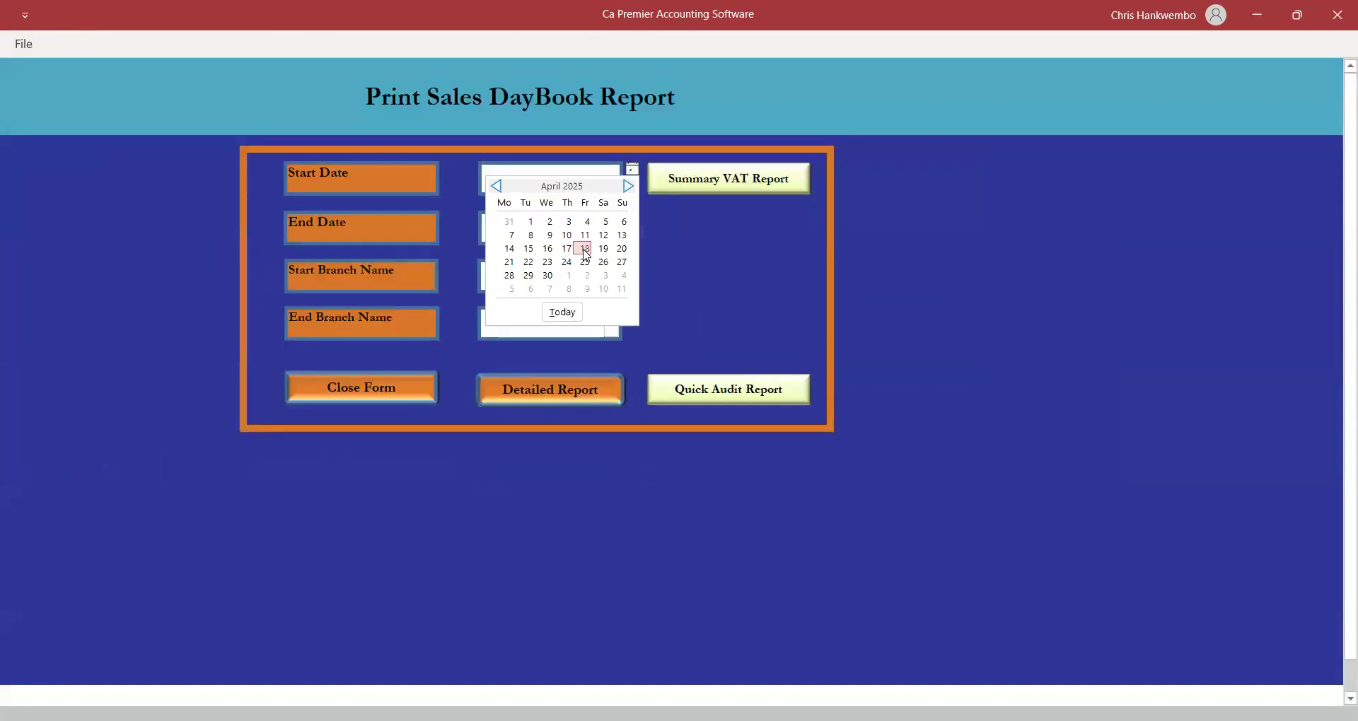
pyautogui.click(585, 250)
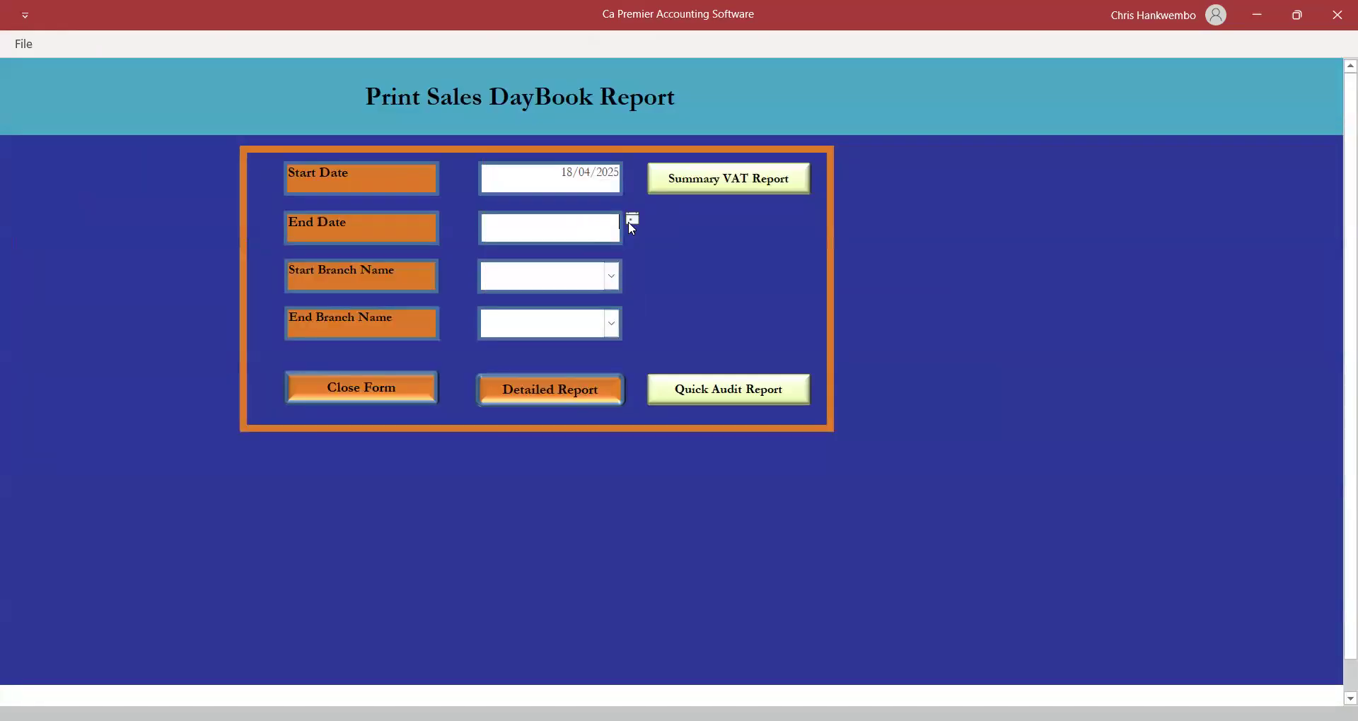
pyautogui.click(632, 219)
pyautogui.click(585, 299)
pyautogui.click(611, 276)
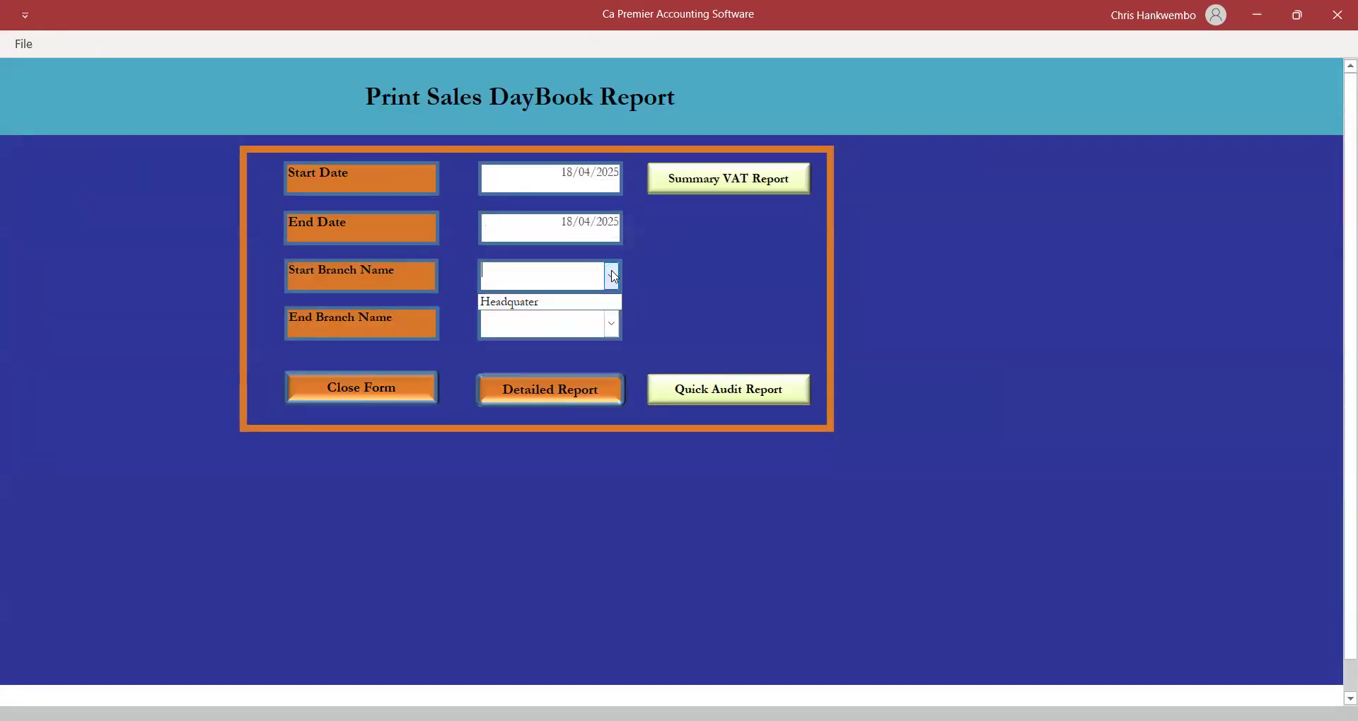
pyautogui.click(510, 303)
pyautogui.click(611, 324)
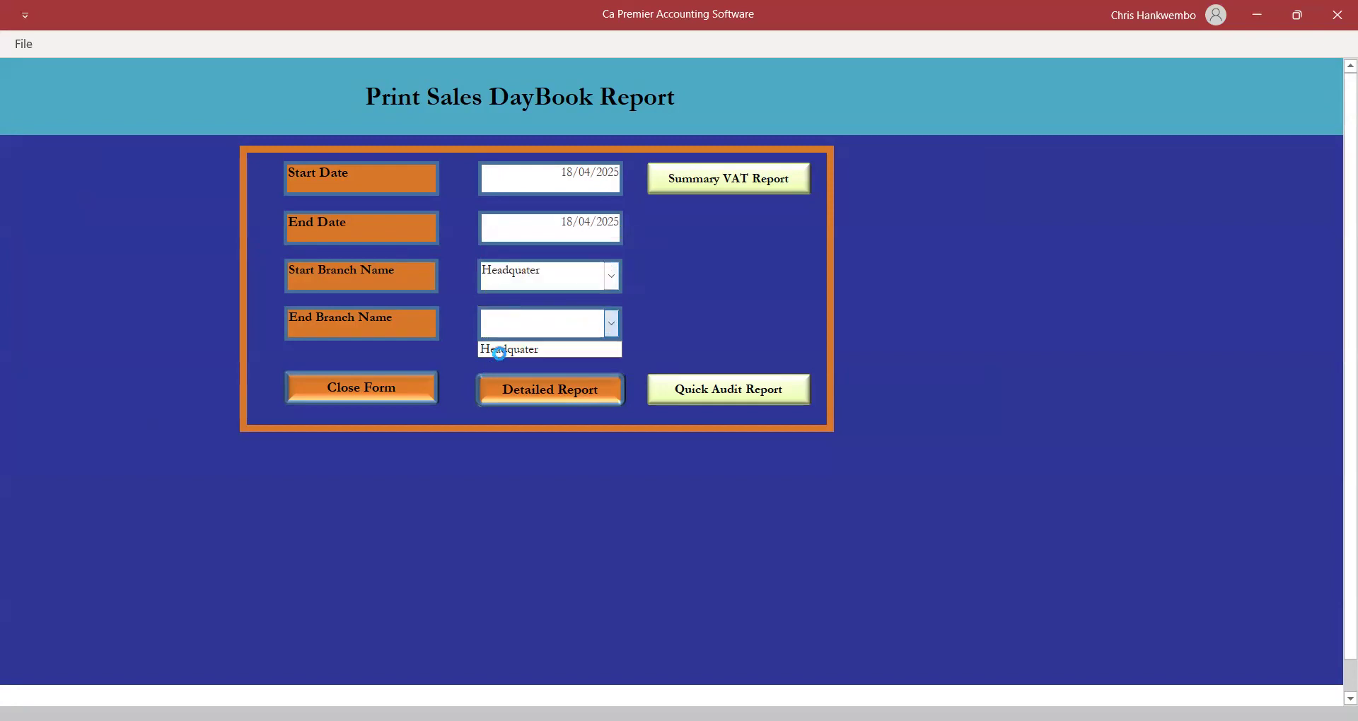
pyautogui.click(499, 351)
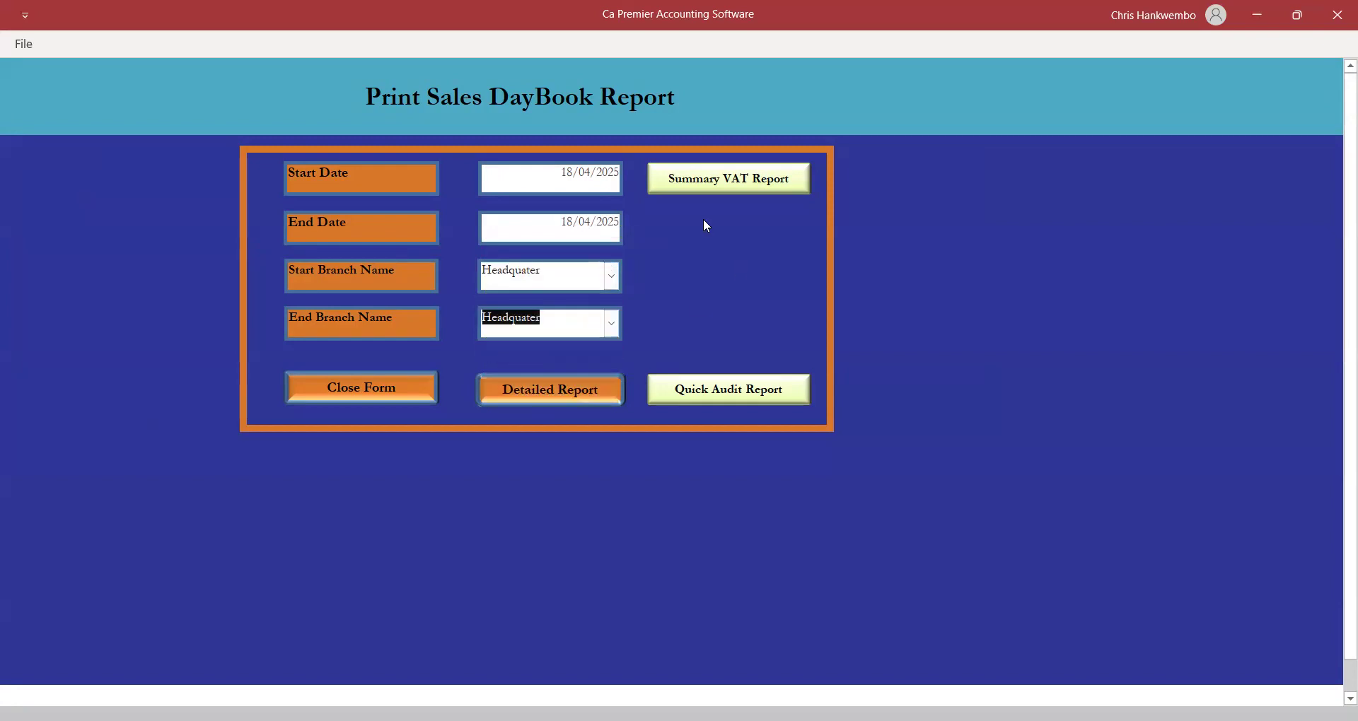
pyautogui.click(697, 180)
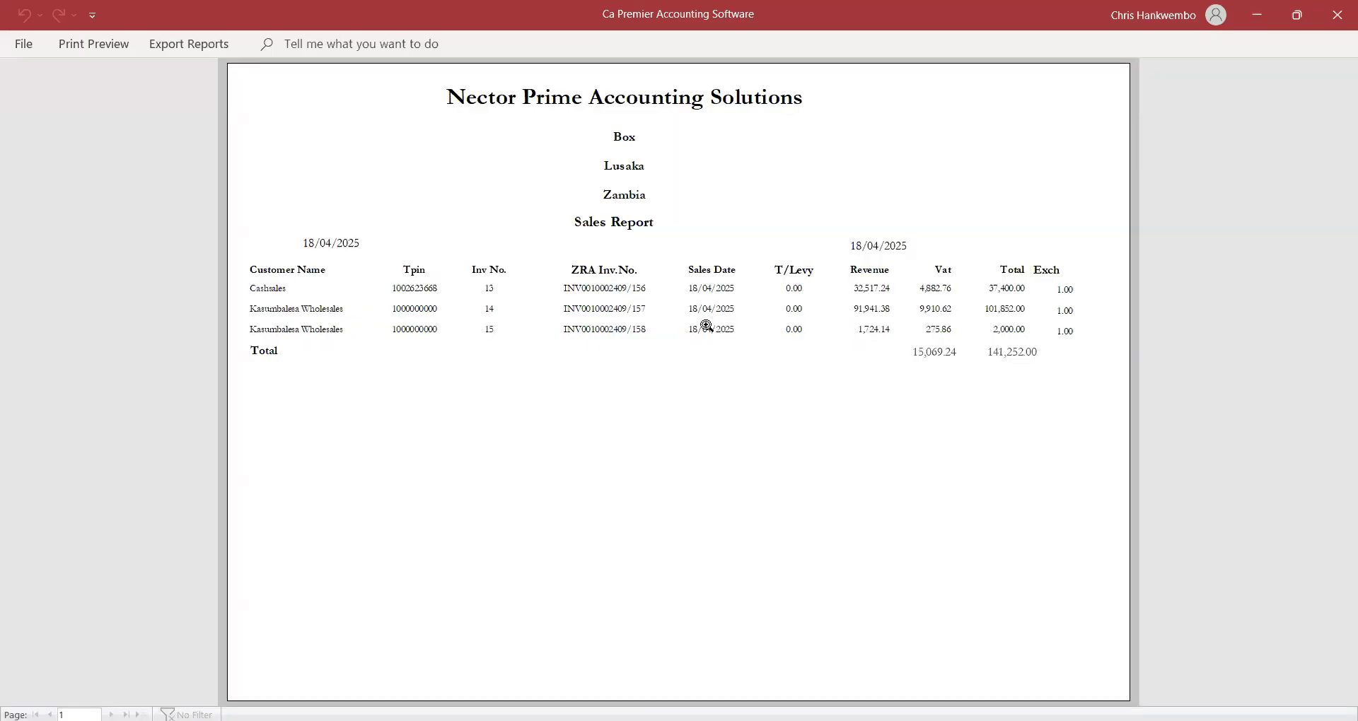
pyautogui.click(718, 355)
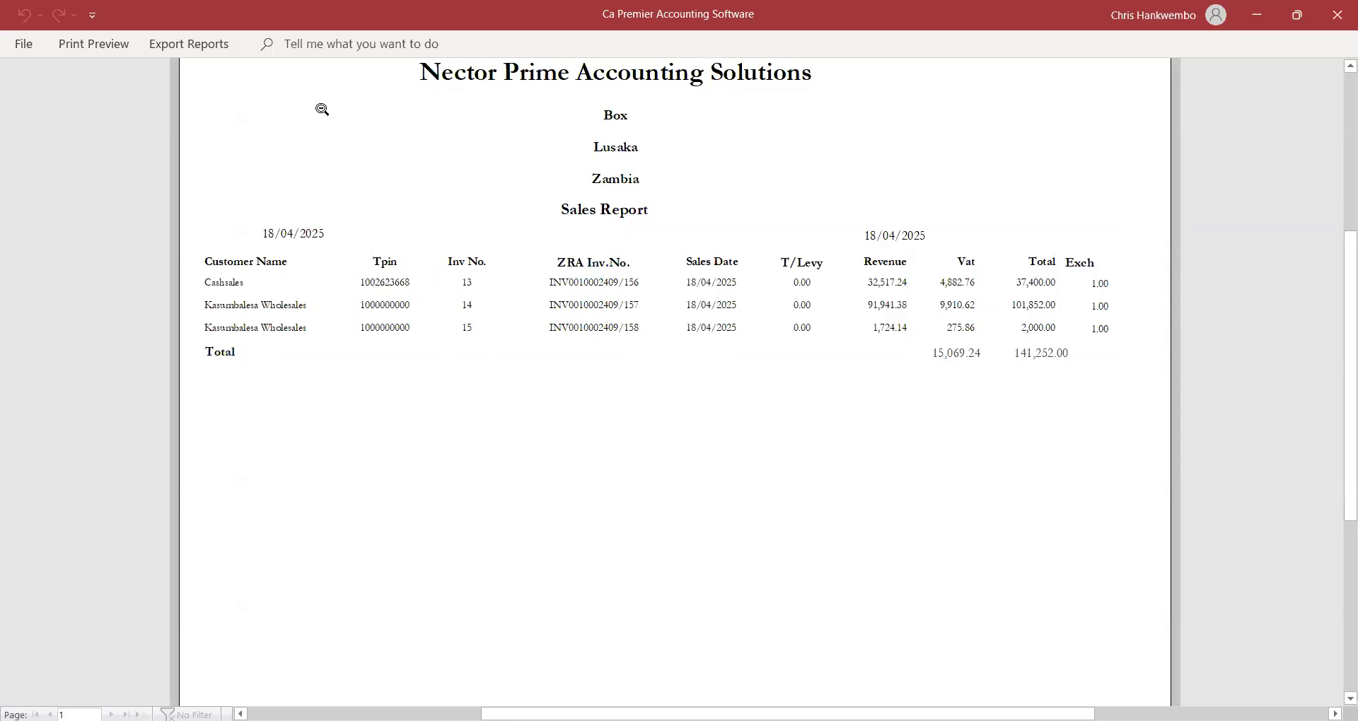
# Review the Sales Report for invoices 13–15 (141,252.00), then close the preview and daybook form.
pyautogui.click(113, 44)
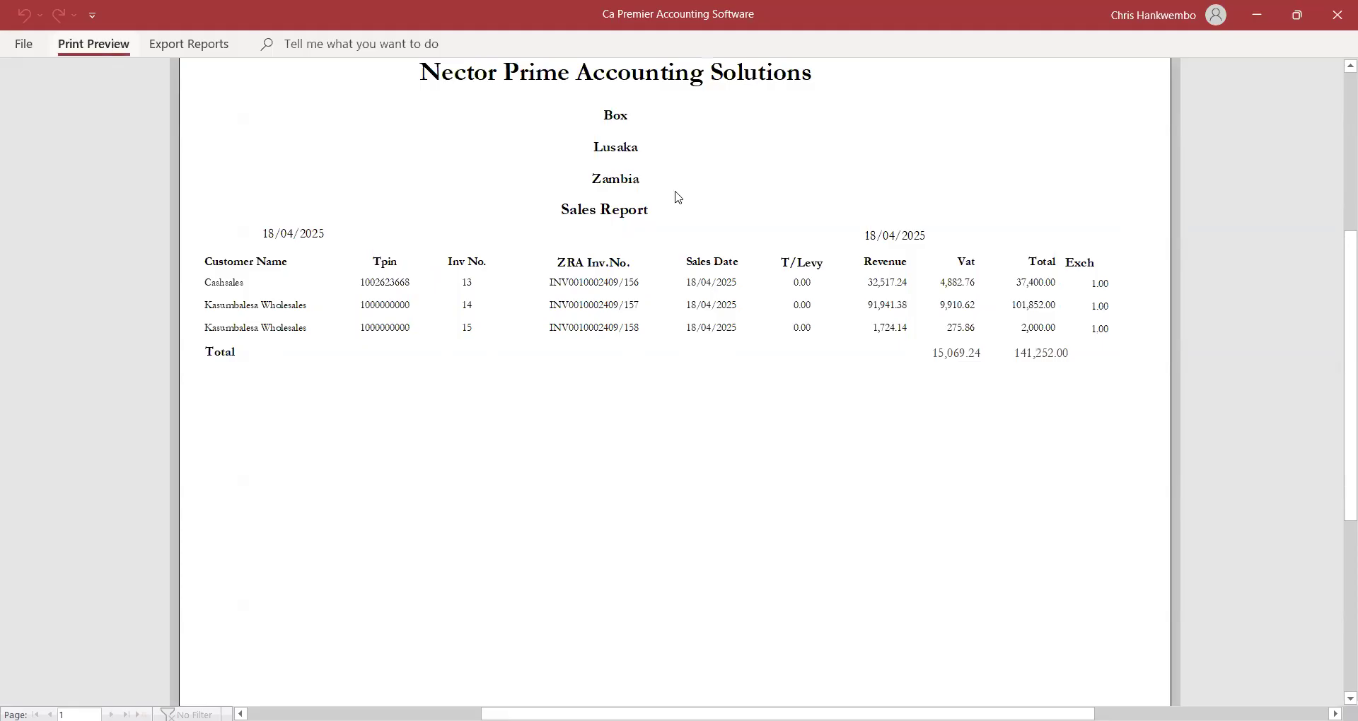
pyautogui.press('Escape')
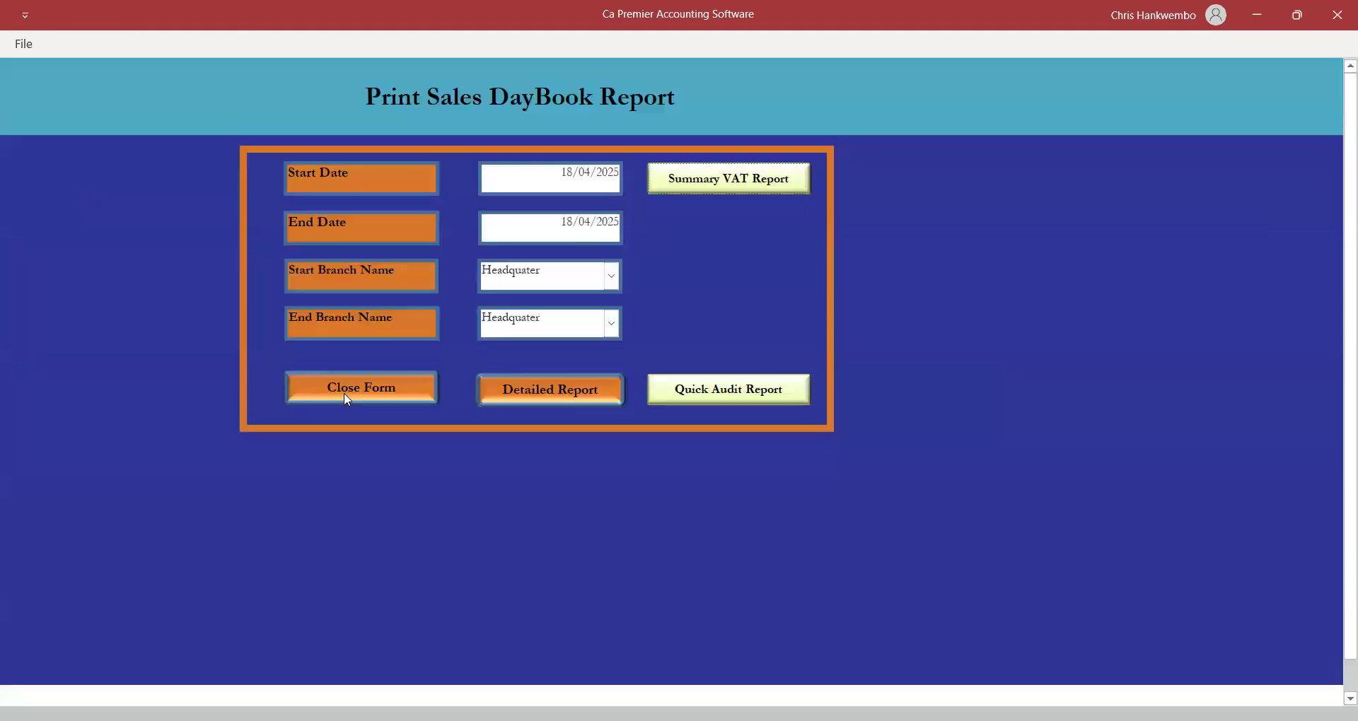
pyautogui.click(344, 392)
pyautogui.click(75, 50)
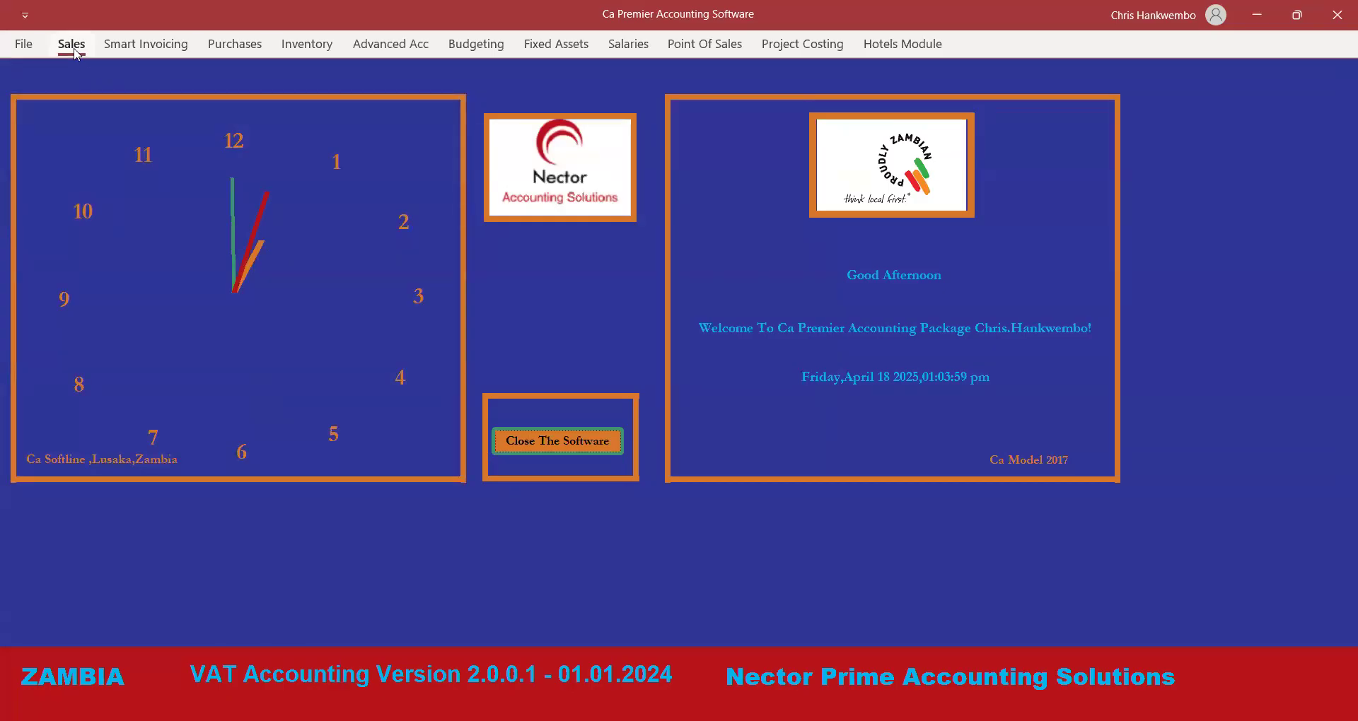
# Pick invoice 15 to reverse and dismiss the already-approved warning.
pyautogui.click(67, 69)
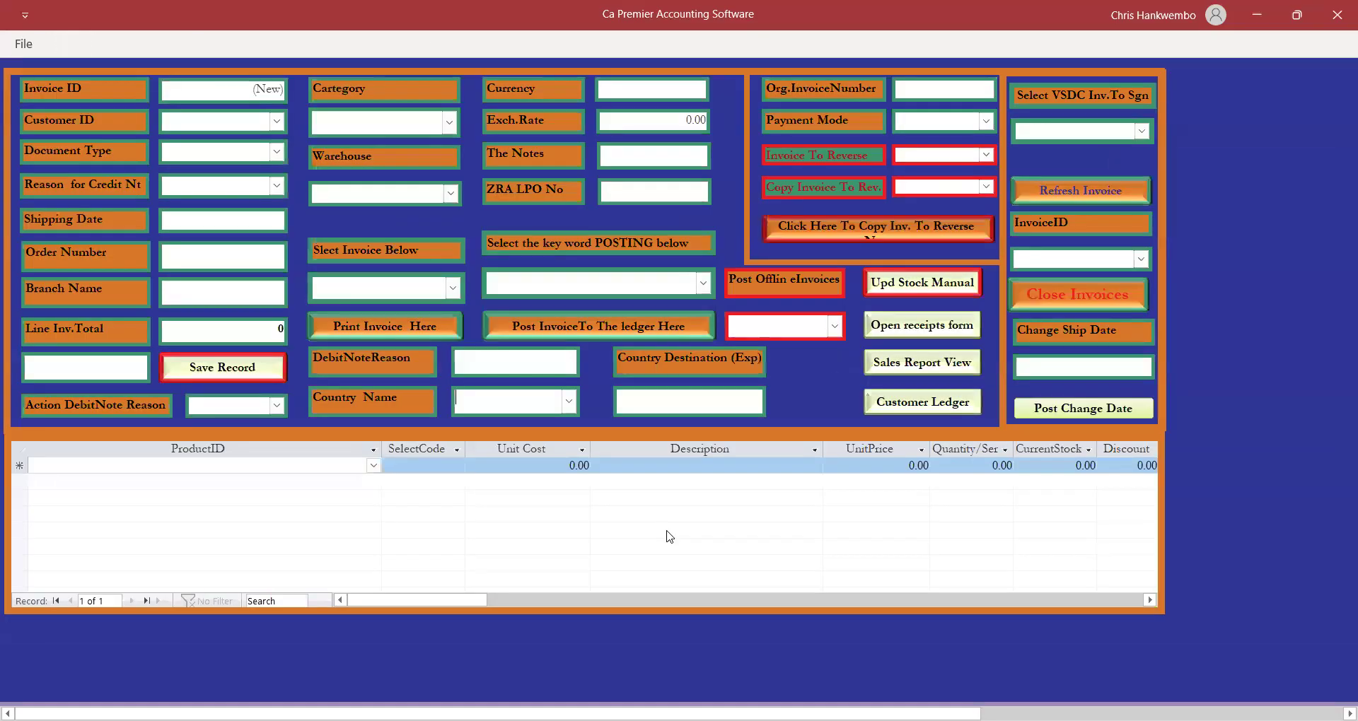
pyautogui.click(986, 154)
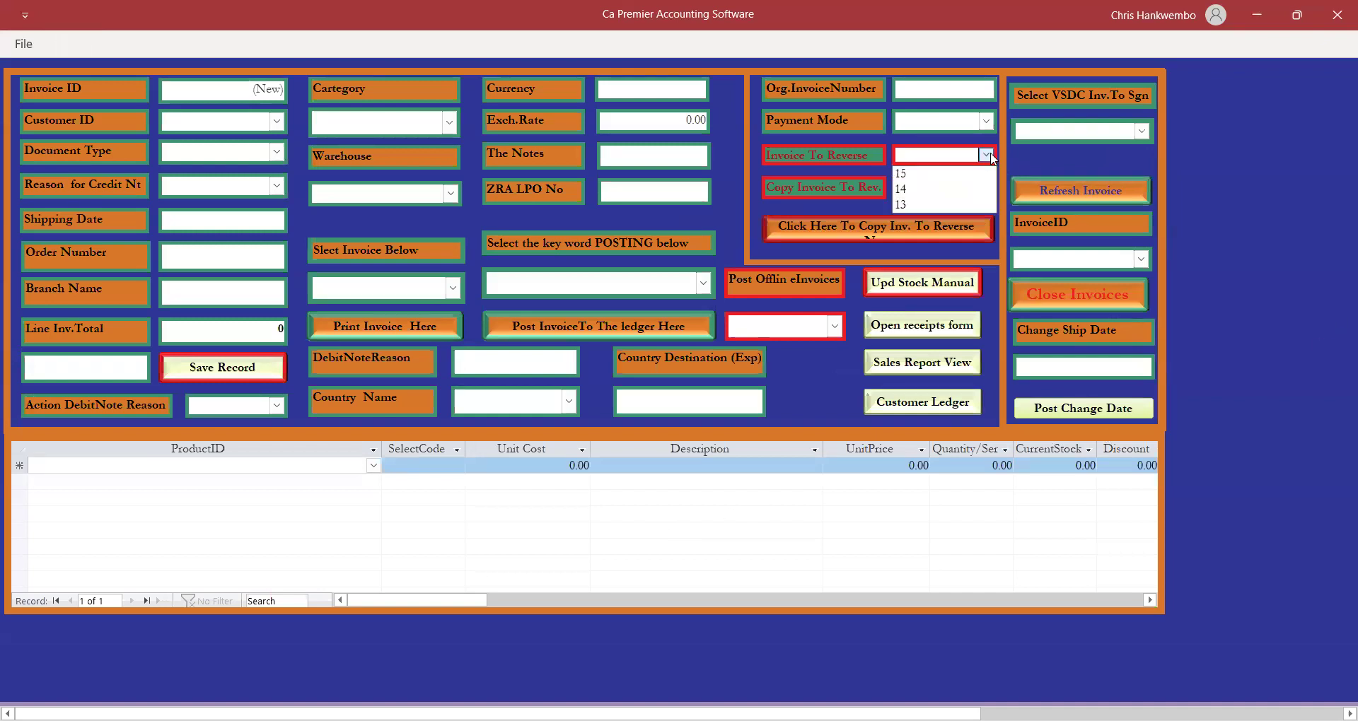
pyautogui.click(902, 175)
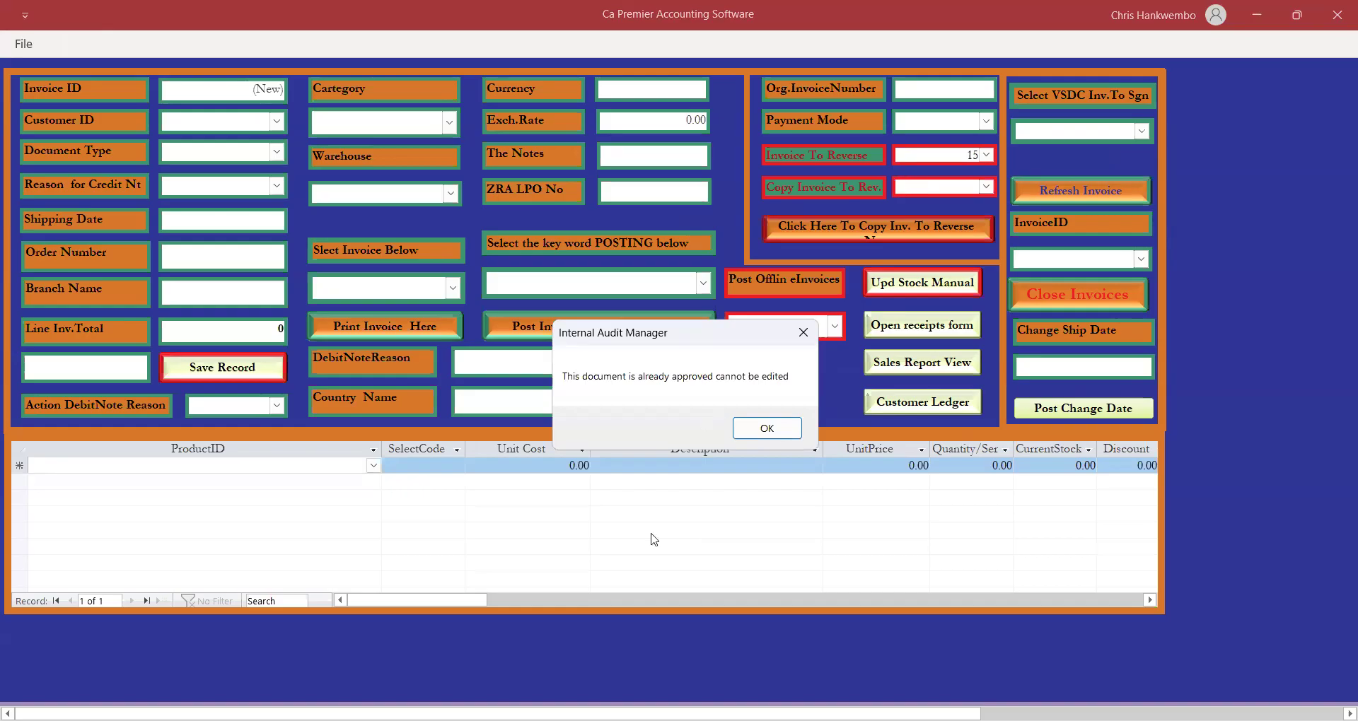
pyautogui.click(771, 438)
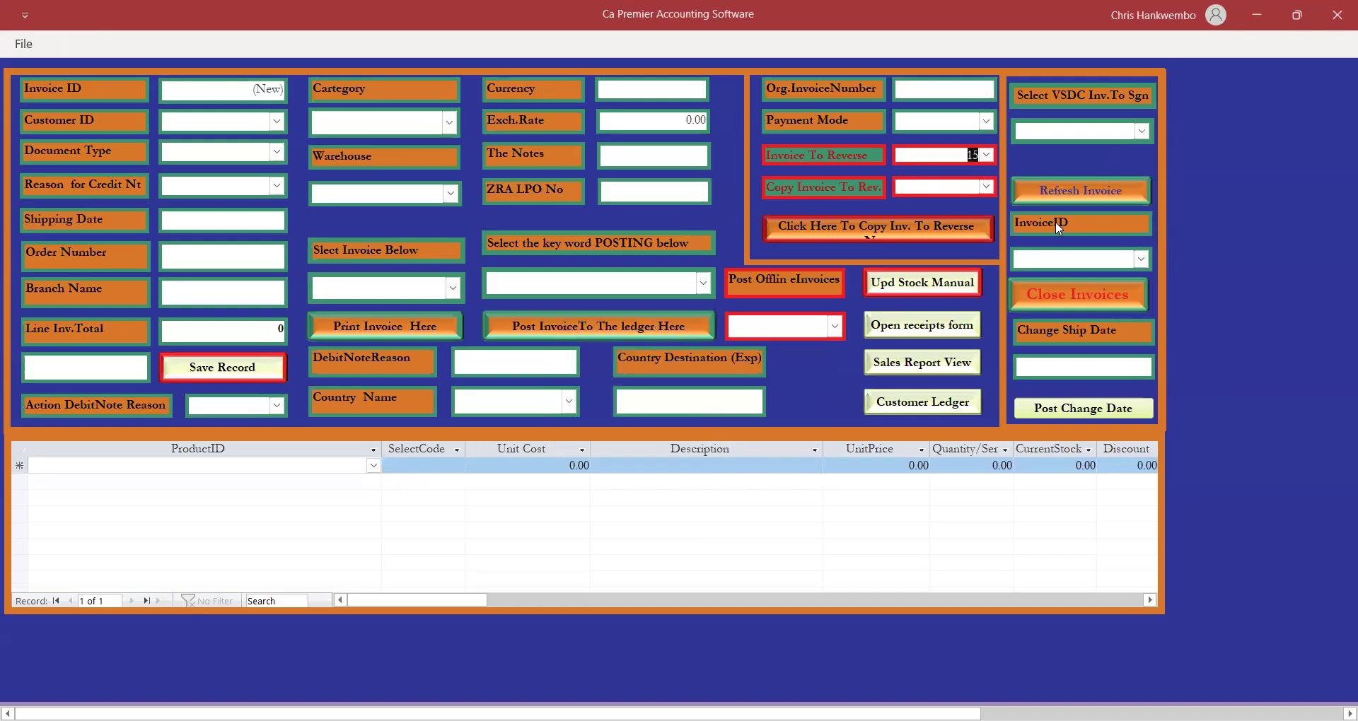
# Copy invoice 15 for reversal, confirm the success message, and close the invoice form.
pyautogui.click(988, 187)
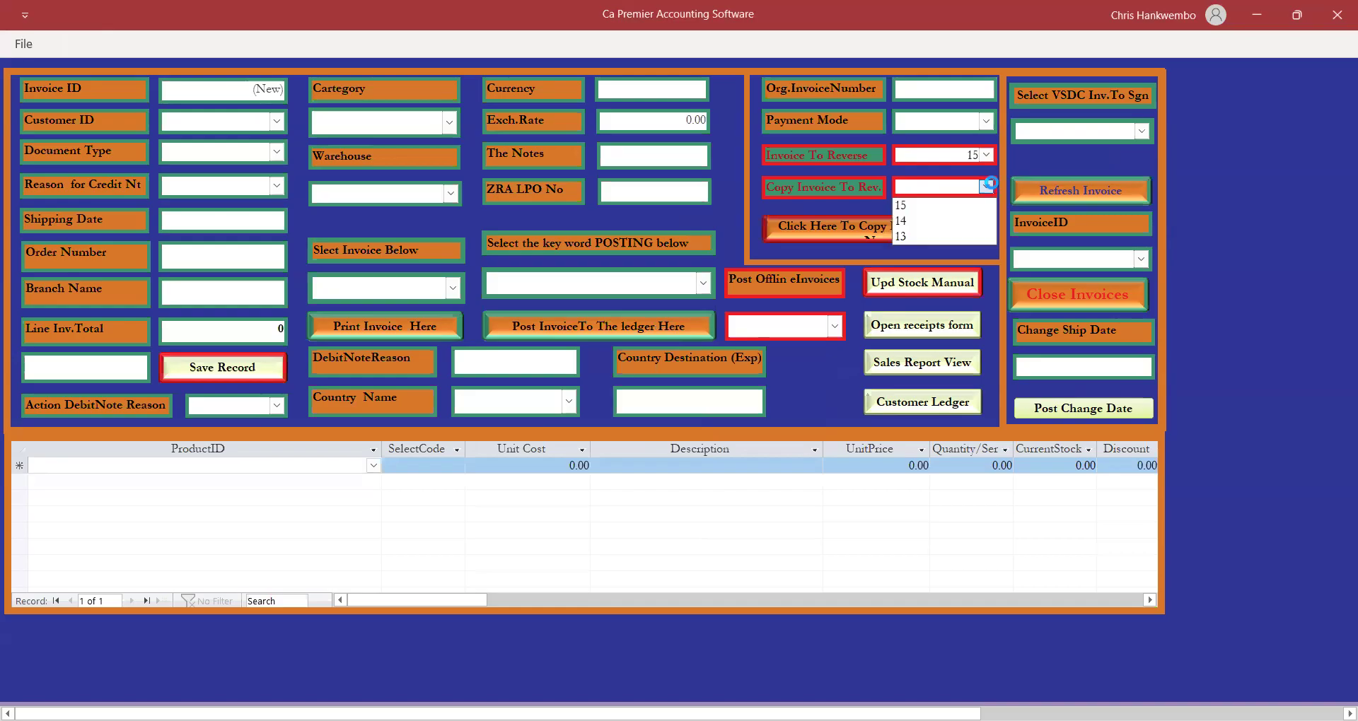
pyautogui.click(912, 205)
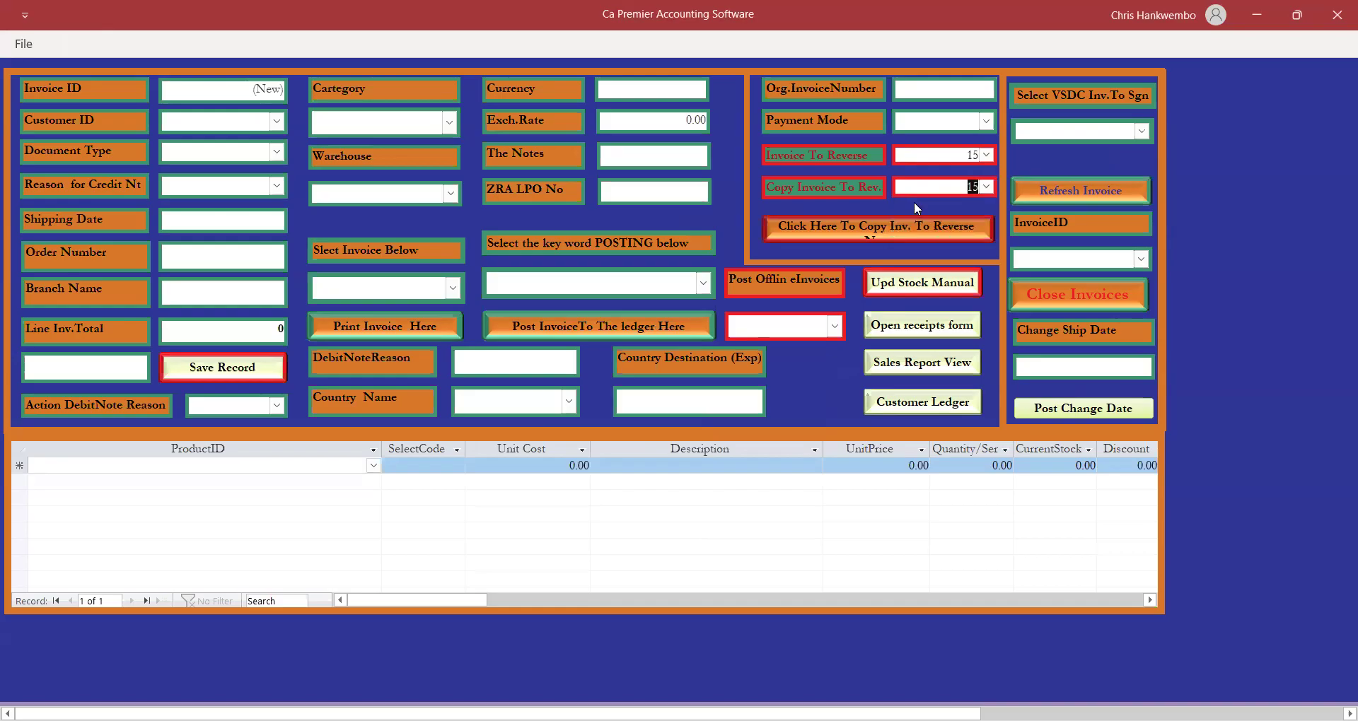
pyautogui.click(845, 230)
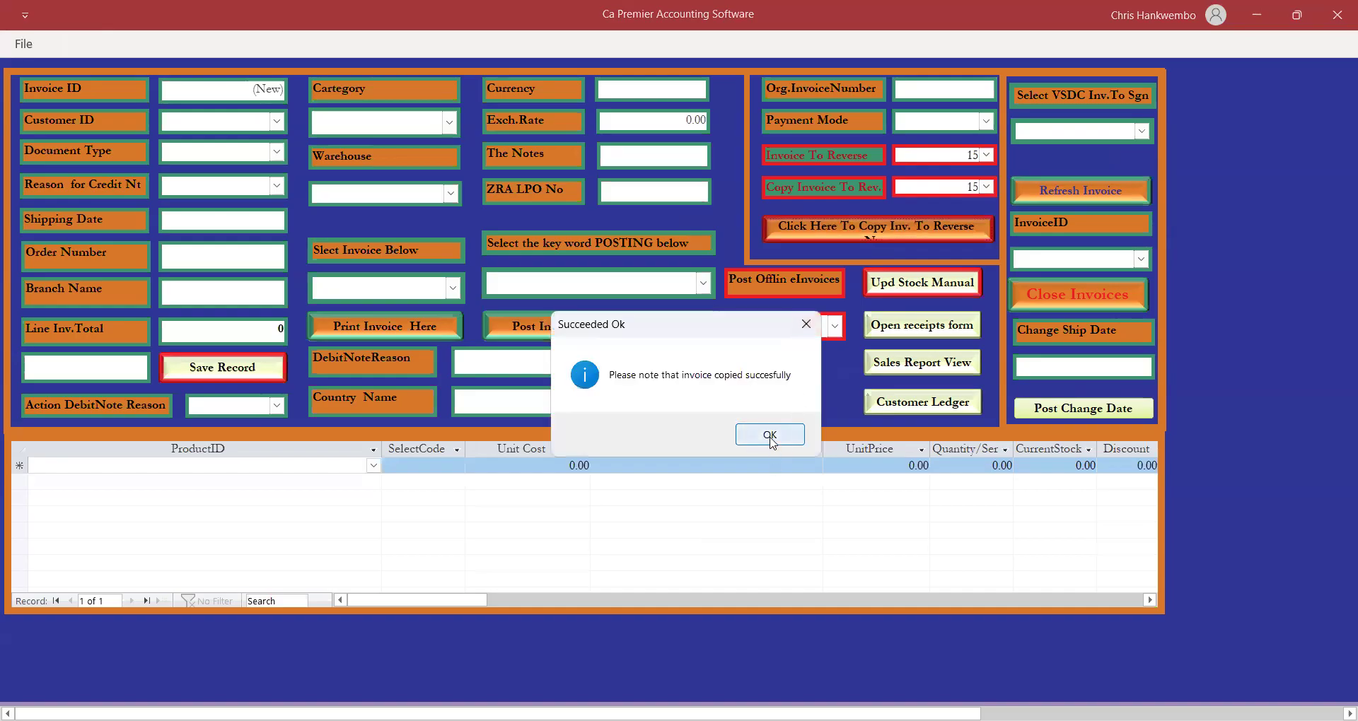
pyautogui.click(769, 436)
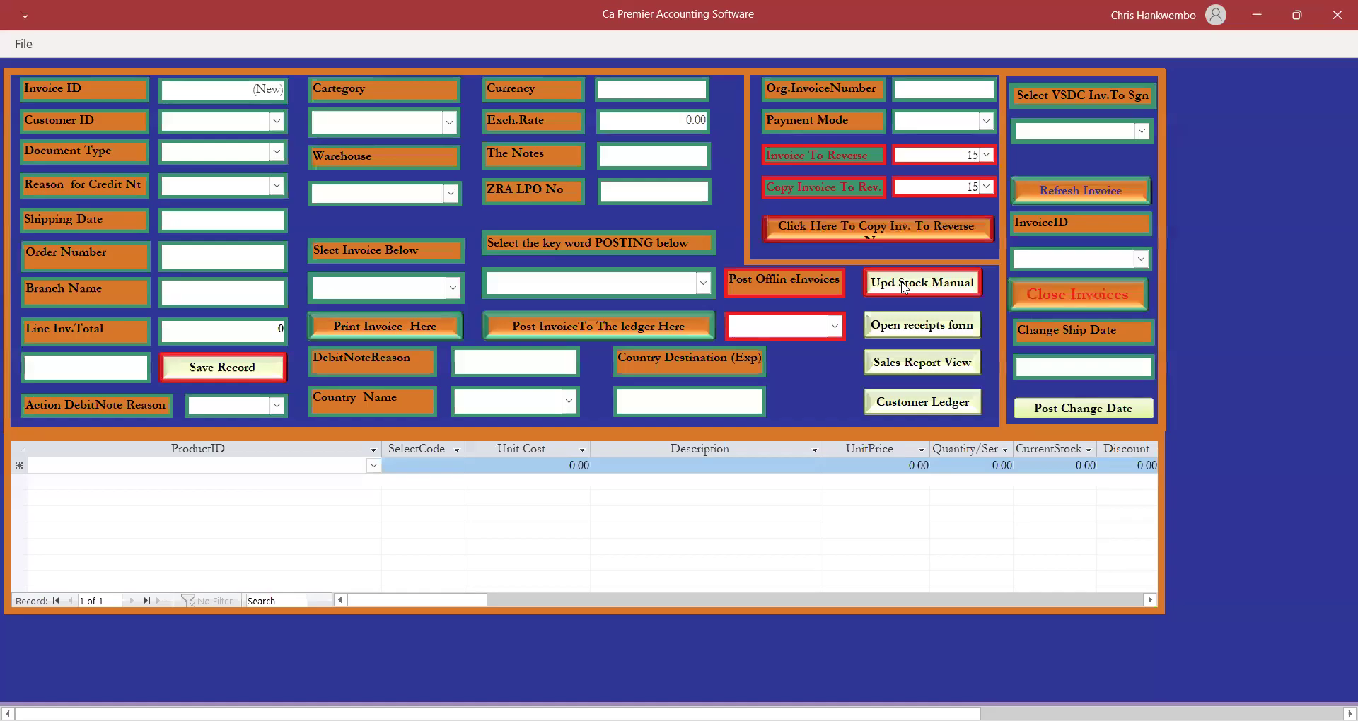
pyautogui.click(986, 155)
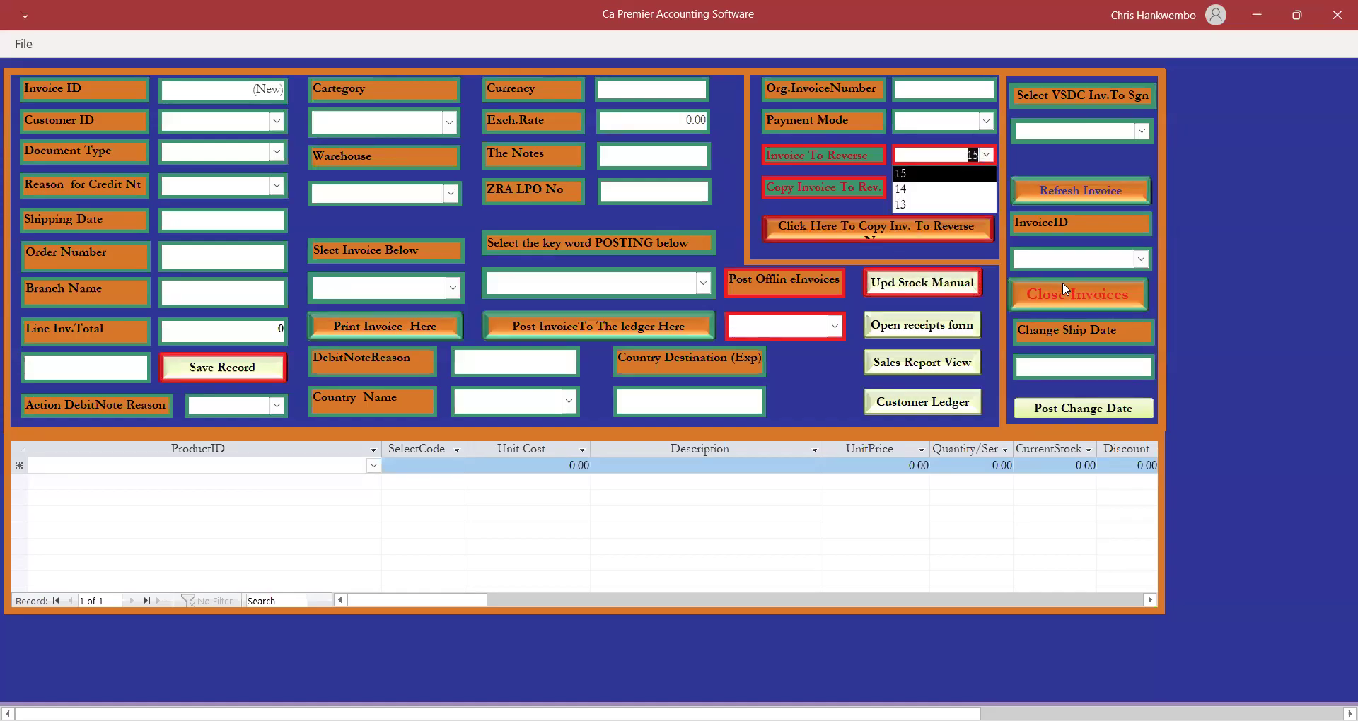
pyautogui.click(1092, 158)
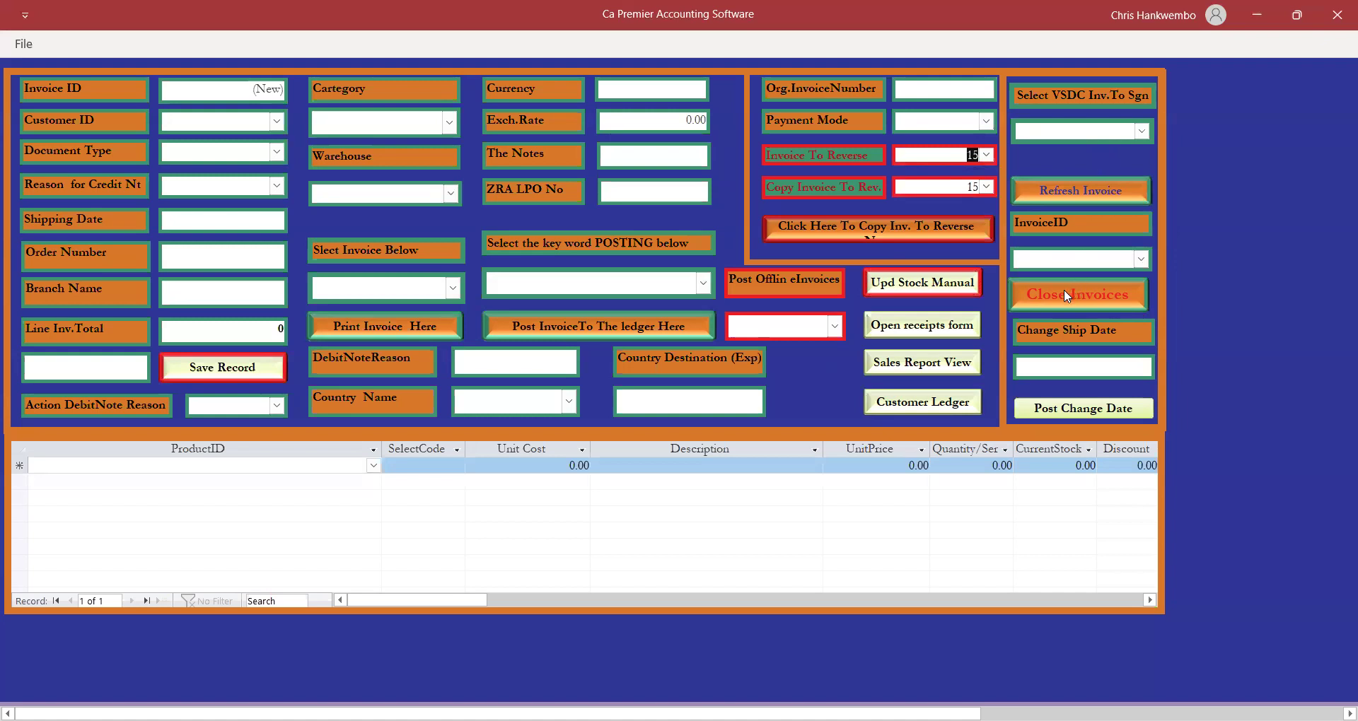
pyautogui.click(1064, 290)
pyautogui.click(71, 48)
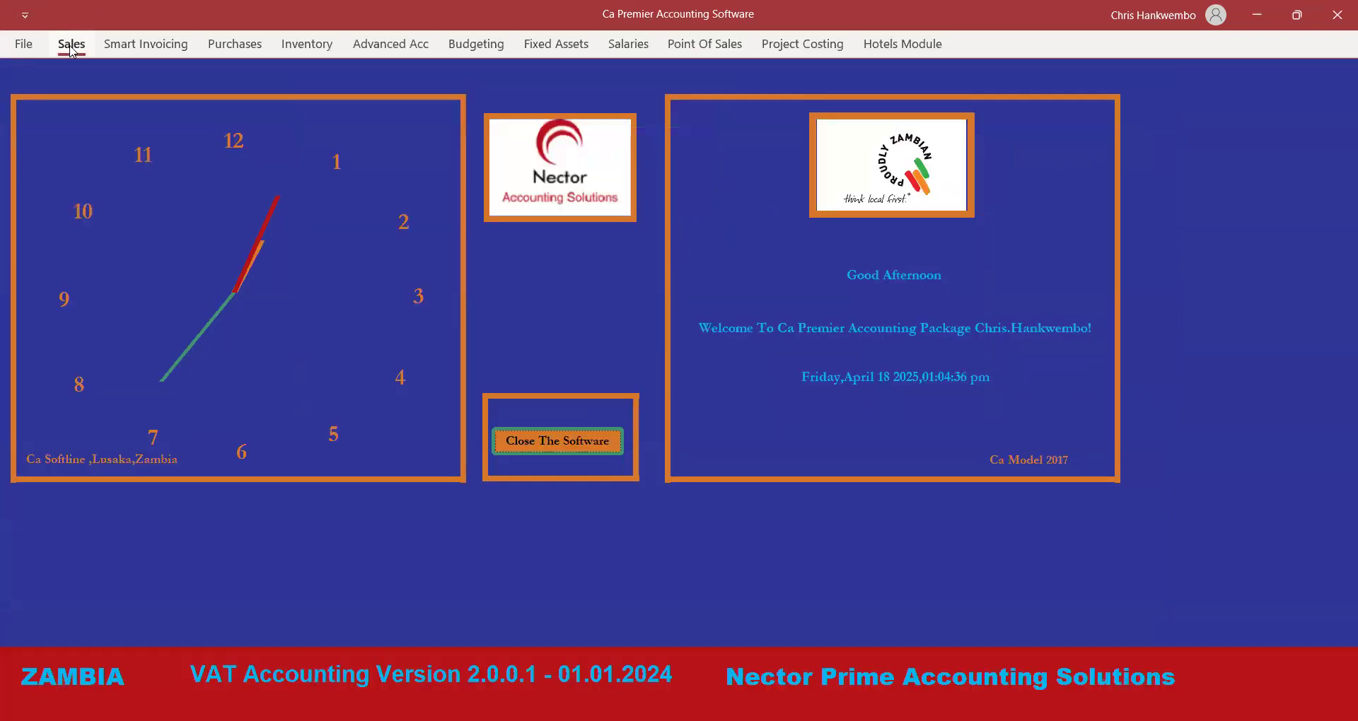
# Load invoice 16 for reversal with credit note reason 05, Duplicated invoice.
pyautogui.click(61, 75)
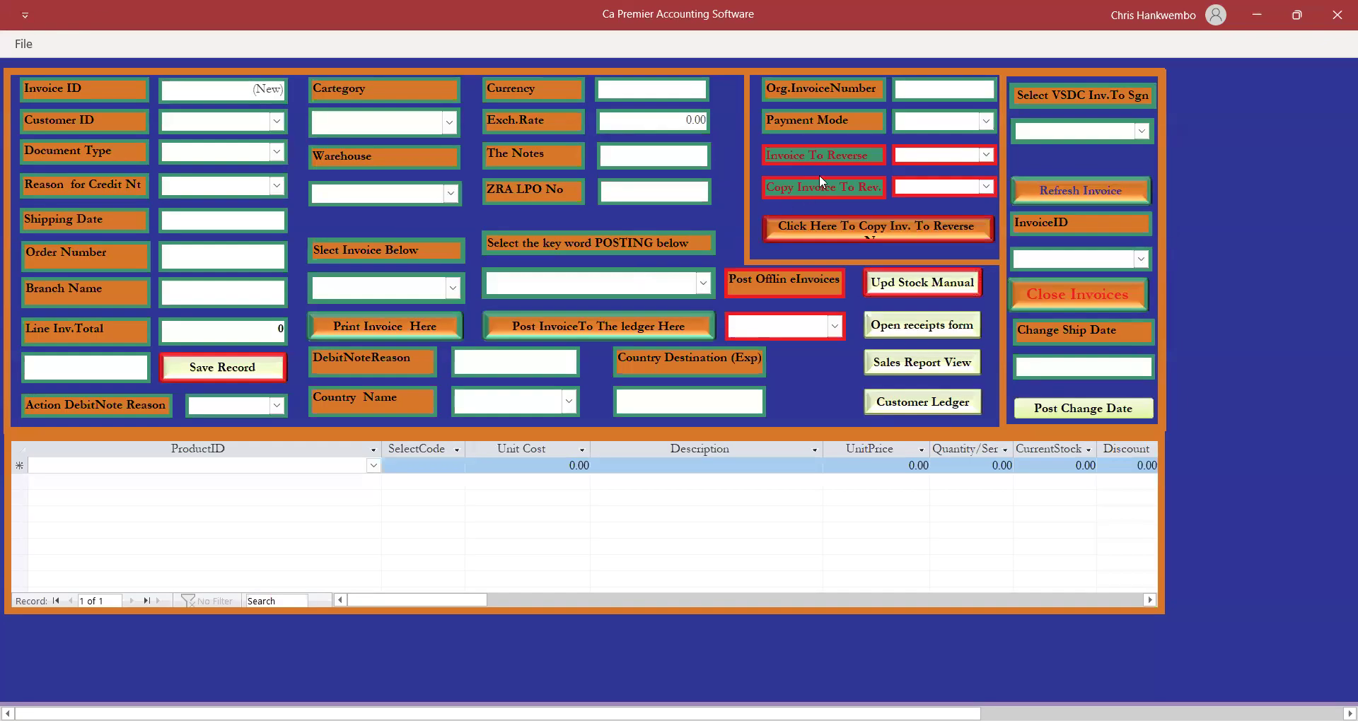
pyautogui.click(991, 155)
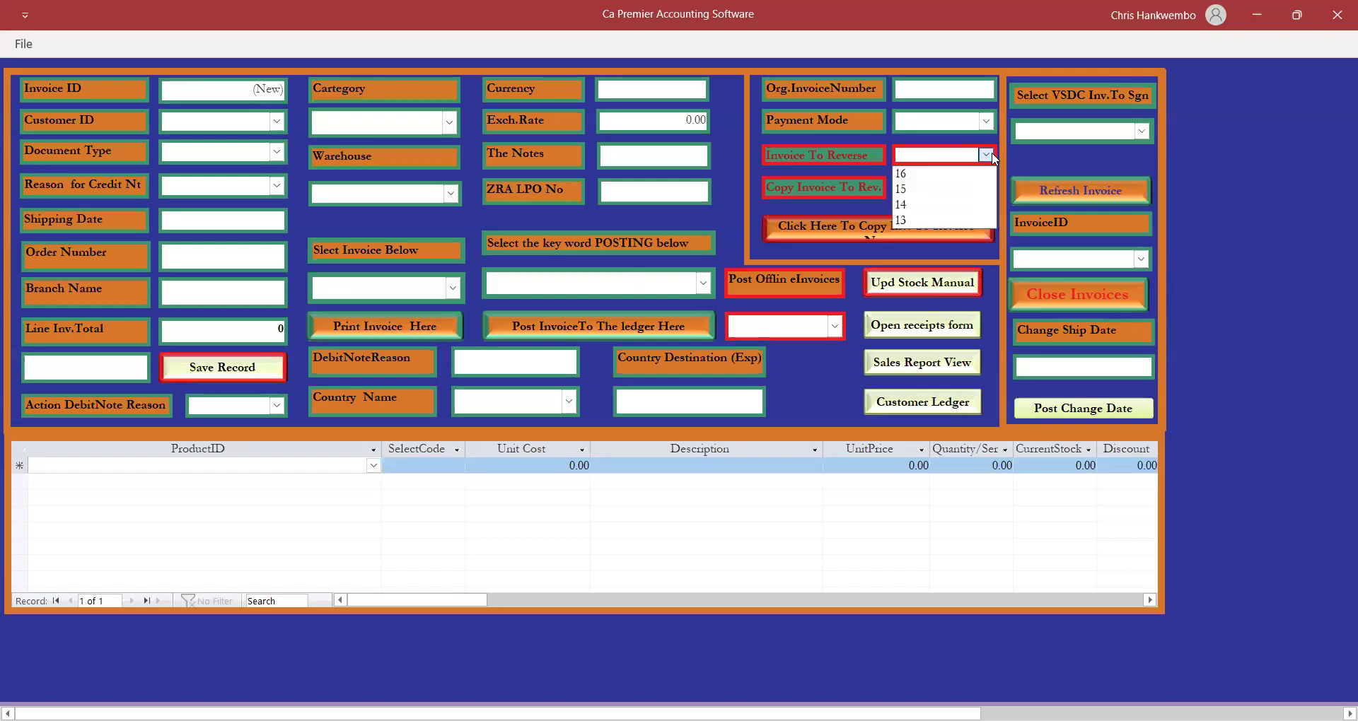
pyautogui.click(912, 174)
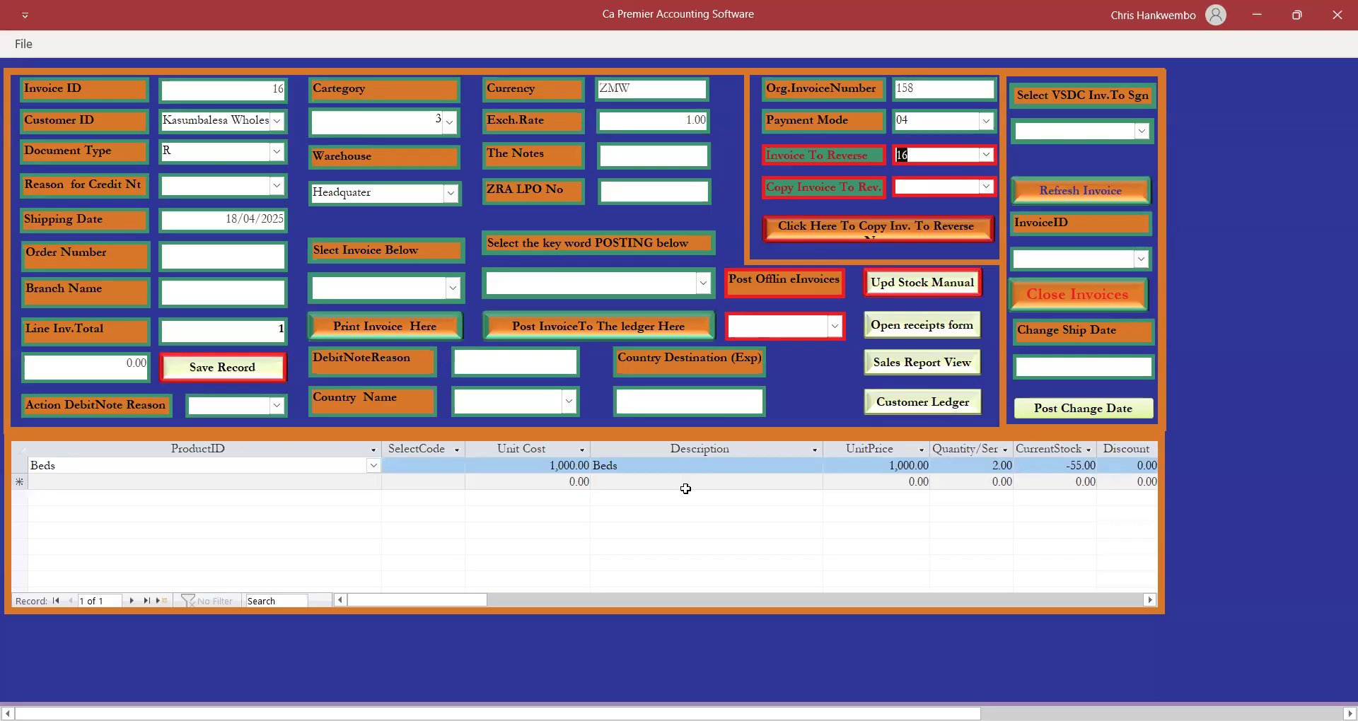
pyautogui.click(276, 187)
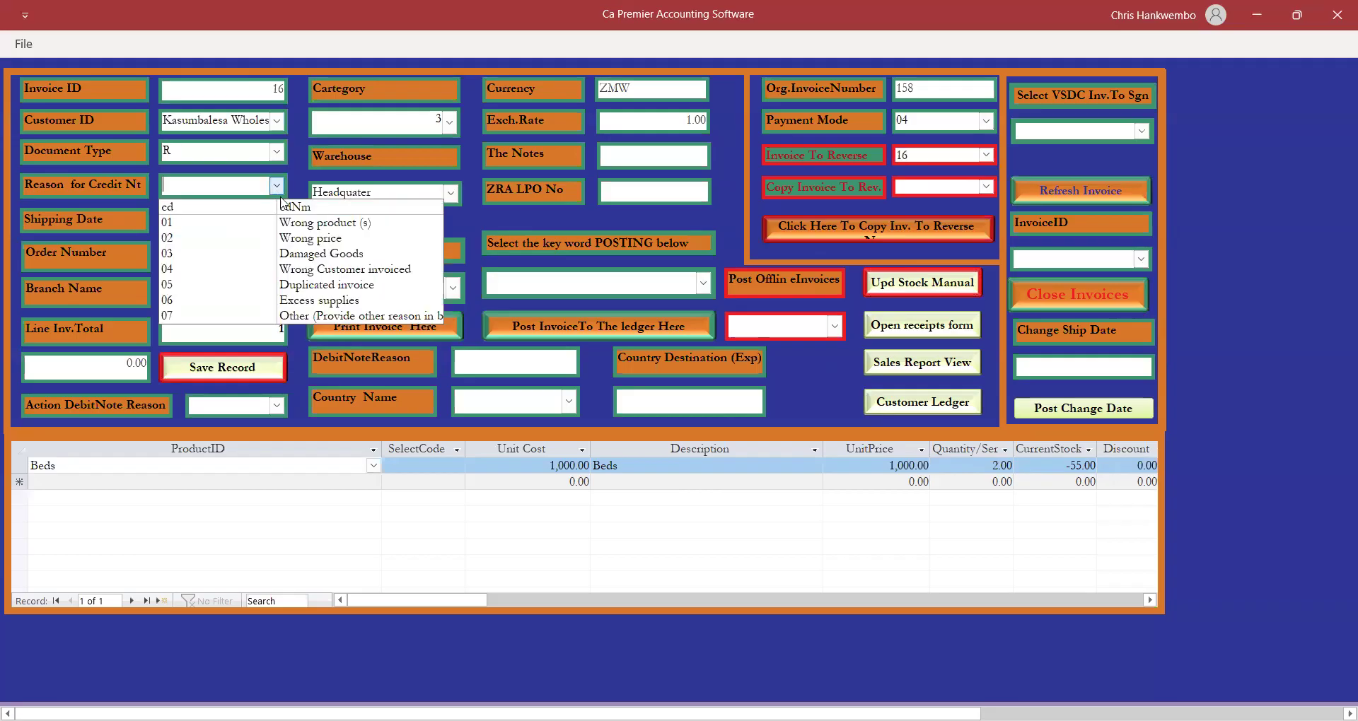
pyautogui.click(313, 286)
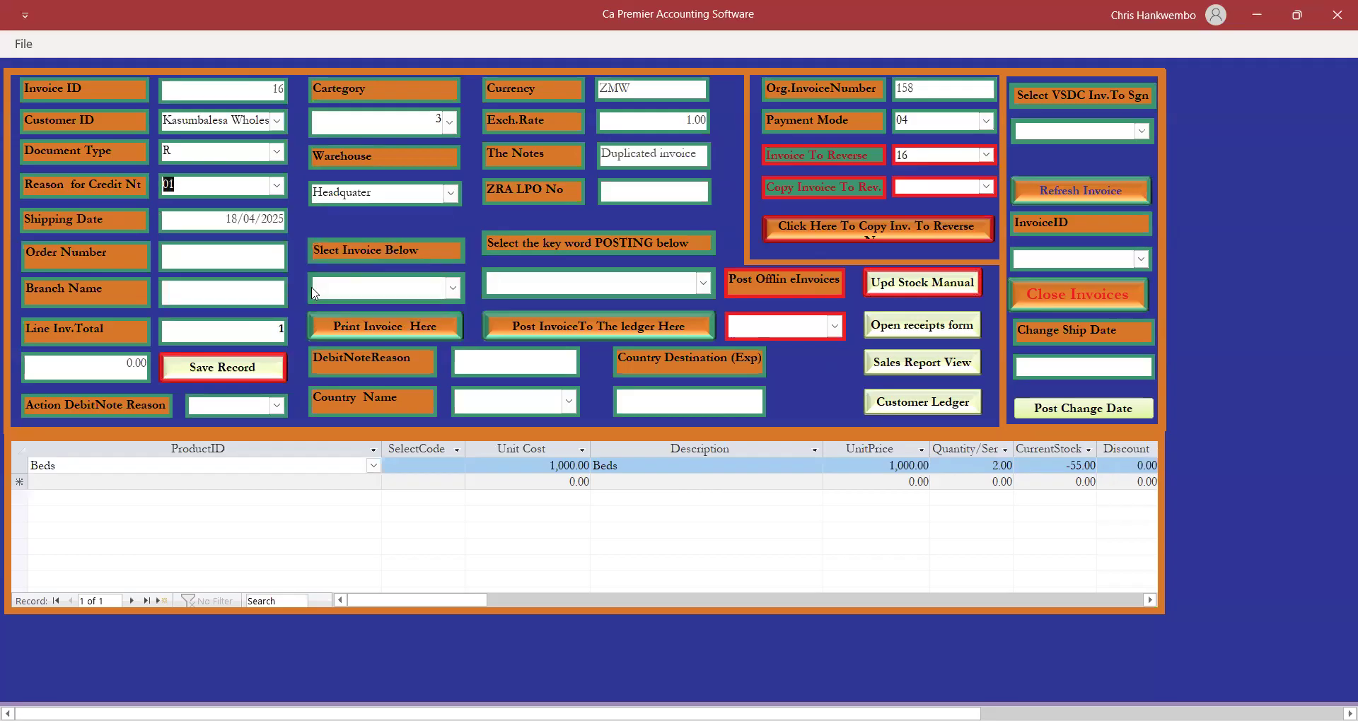
# Select the Beds line, acknowledge the reference warning, and save the credit note.
pyautogui.click(231, 464)
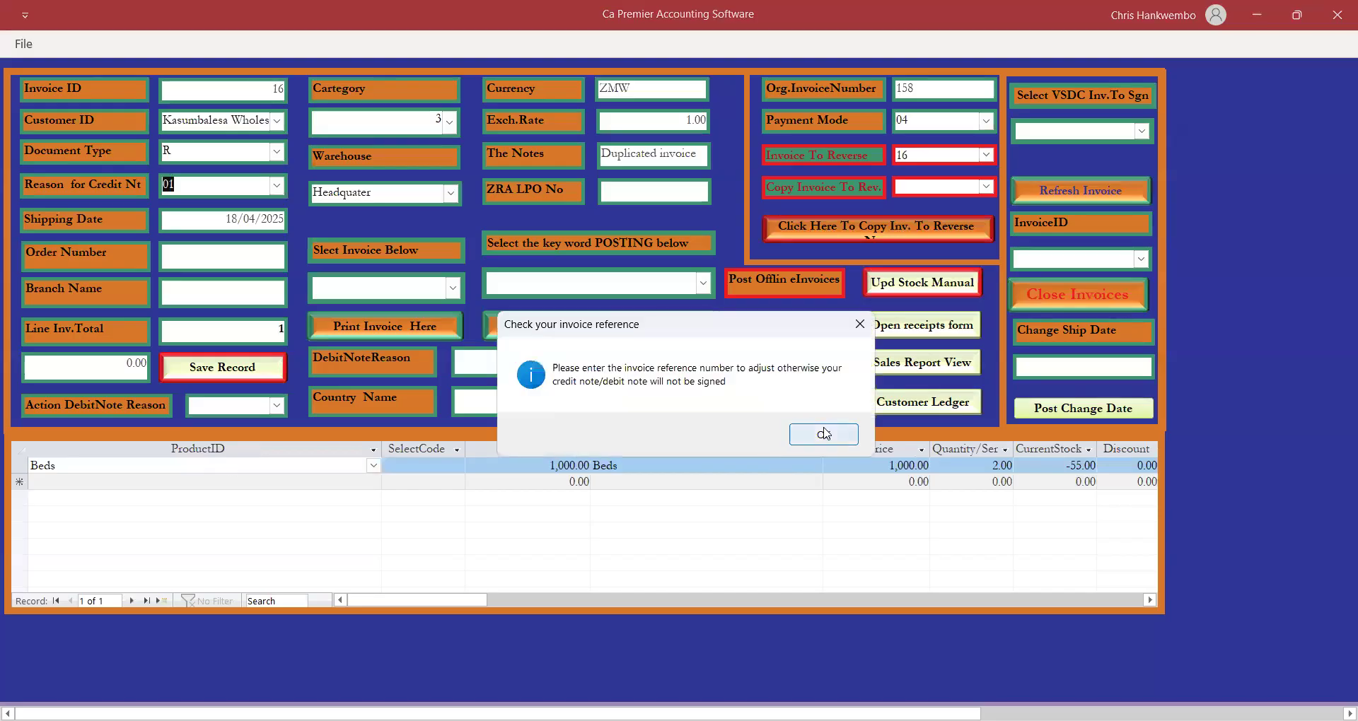
pyautogui.click(824, 433)
pyautogui.click(198, 369)
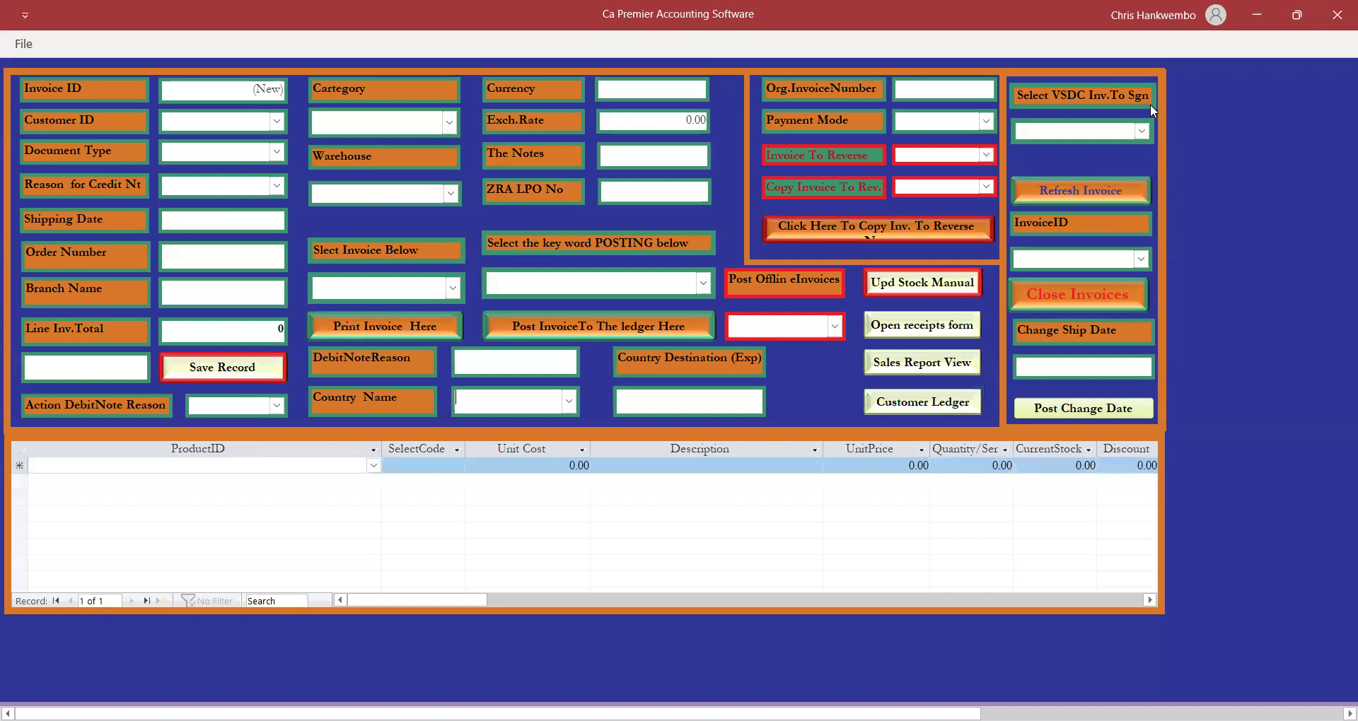
pyautogui.click(1141, 131)
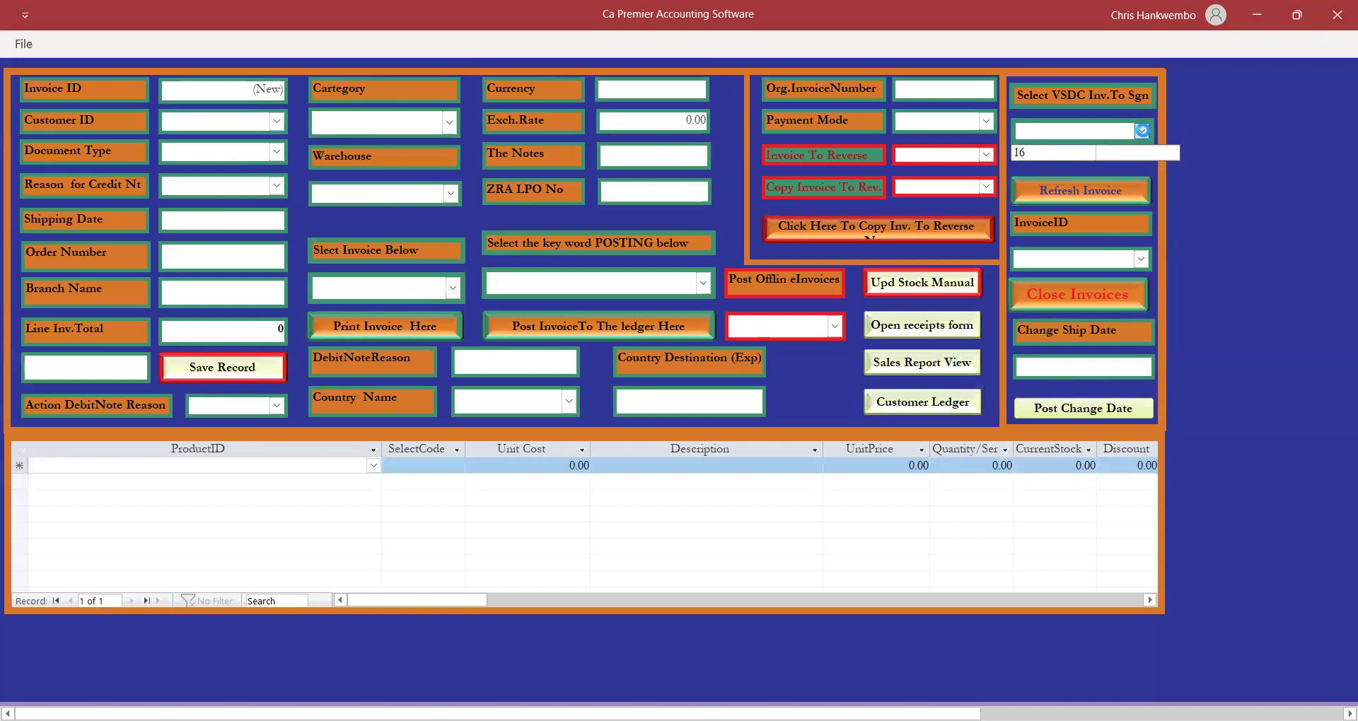
# Sign credit note 16 through VSDC and select invoice 16 for printing.
pyautogui.click(1025, 153)
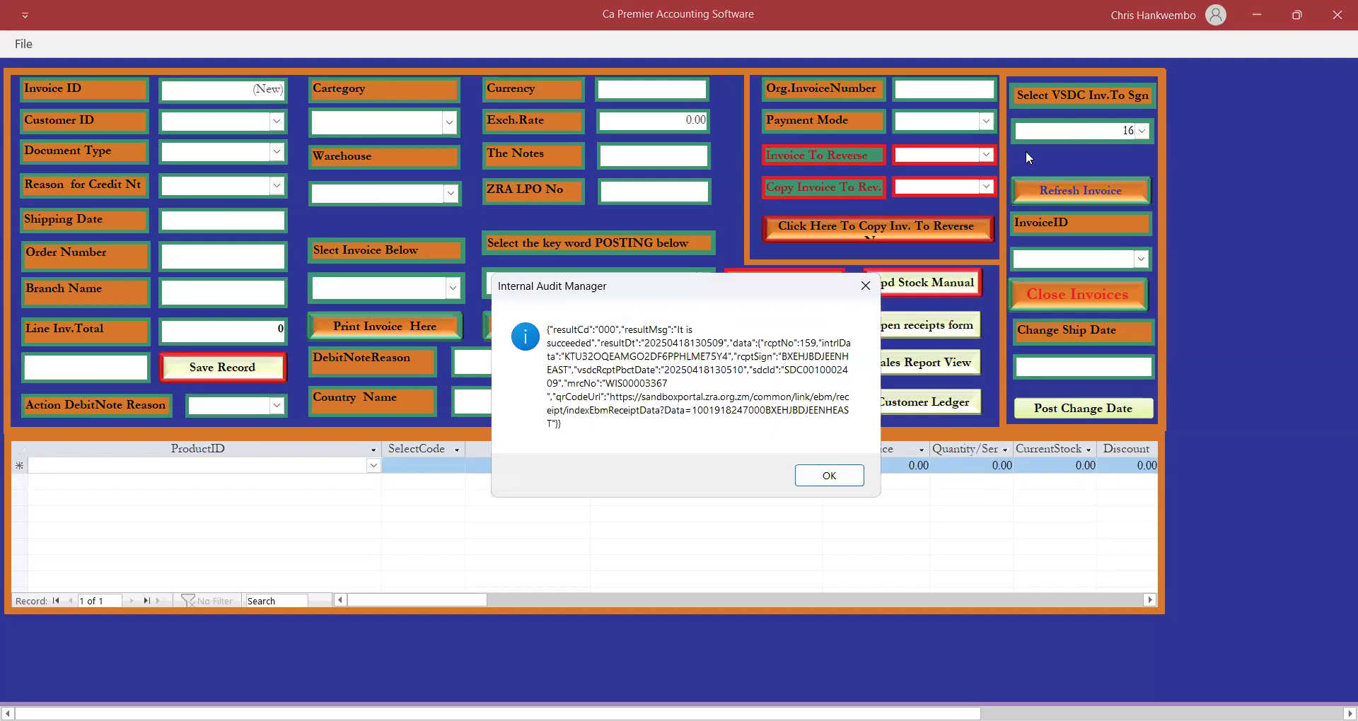
pyautogui.click(824, 476)
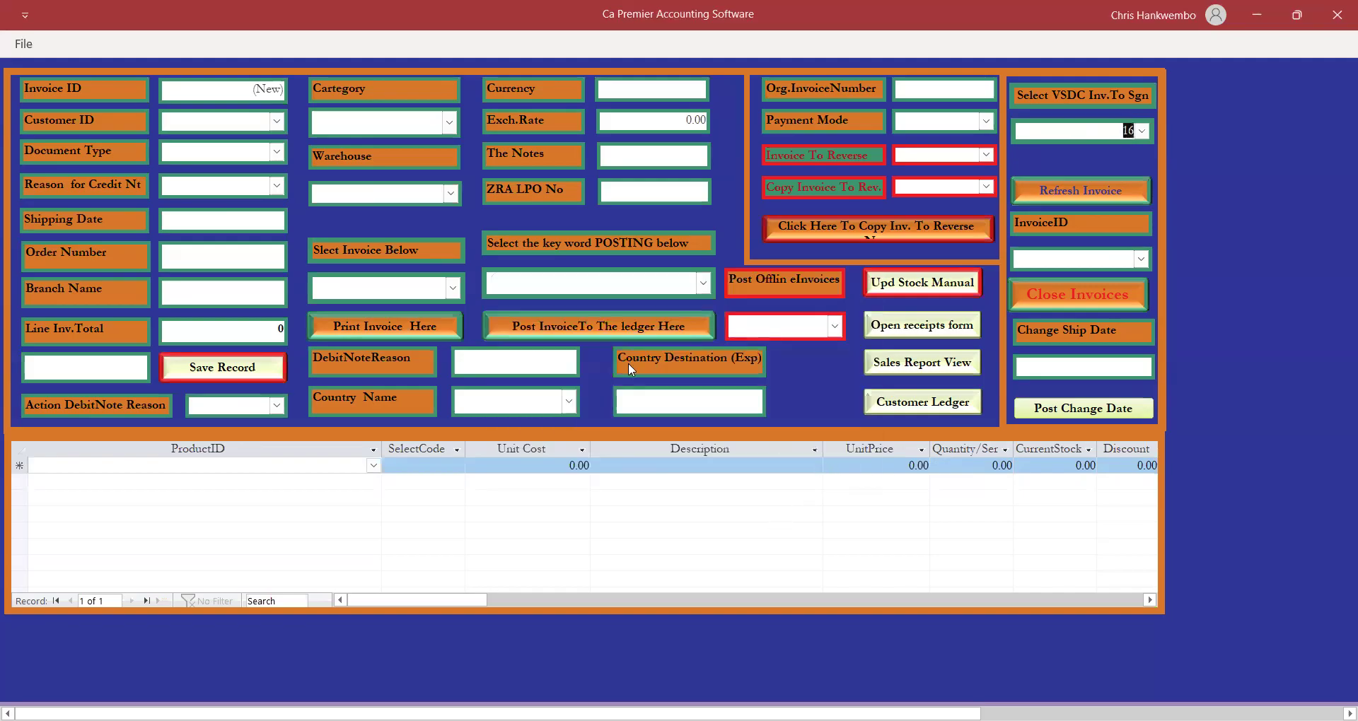
pyautogui.click(452, 288)
pyautogui.click(323, 311)
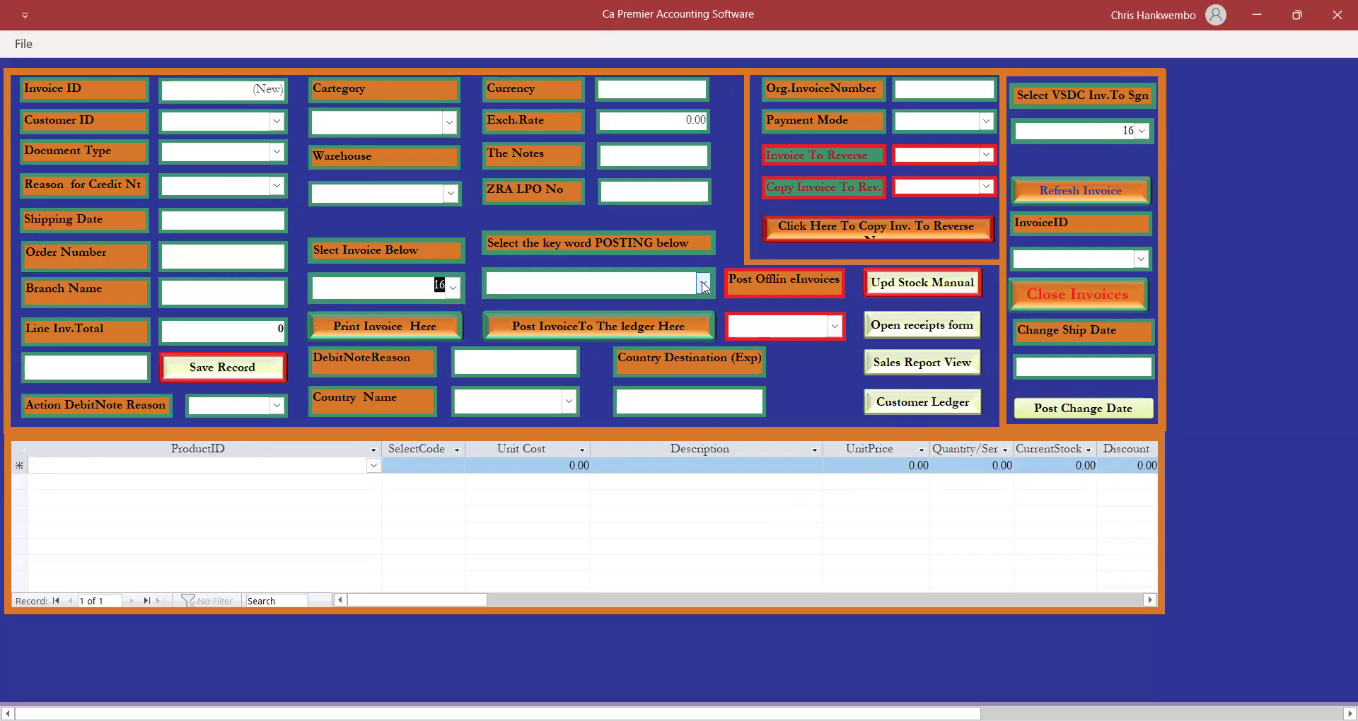
# Print invoice 16 as an Original Tax Credit Note and review it: 2 Beds, VAT 275.86, total 2,000.00.
pyautogui.click(366, 330)
pyautogui.click(752, 435)
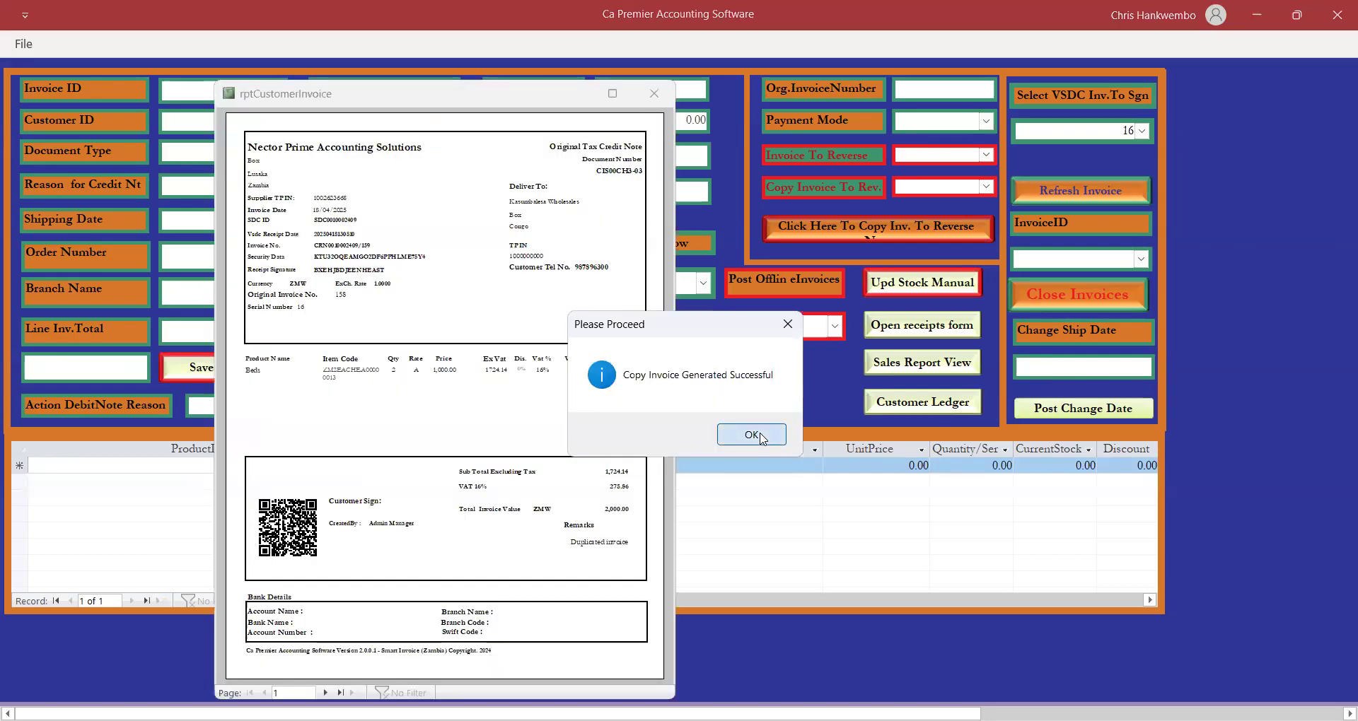
pyautogui.click(607, 138)
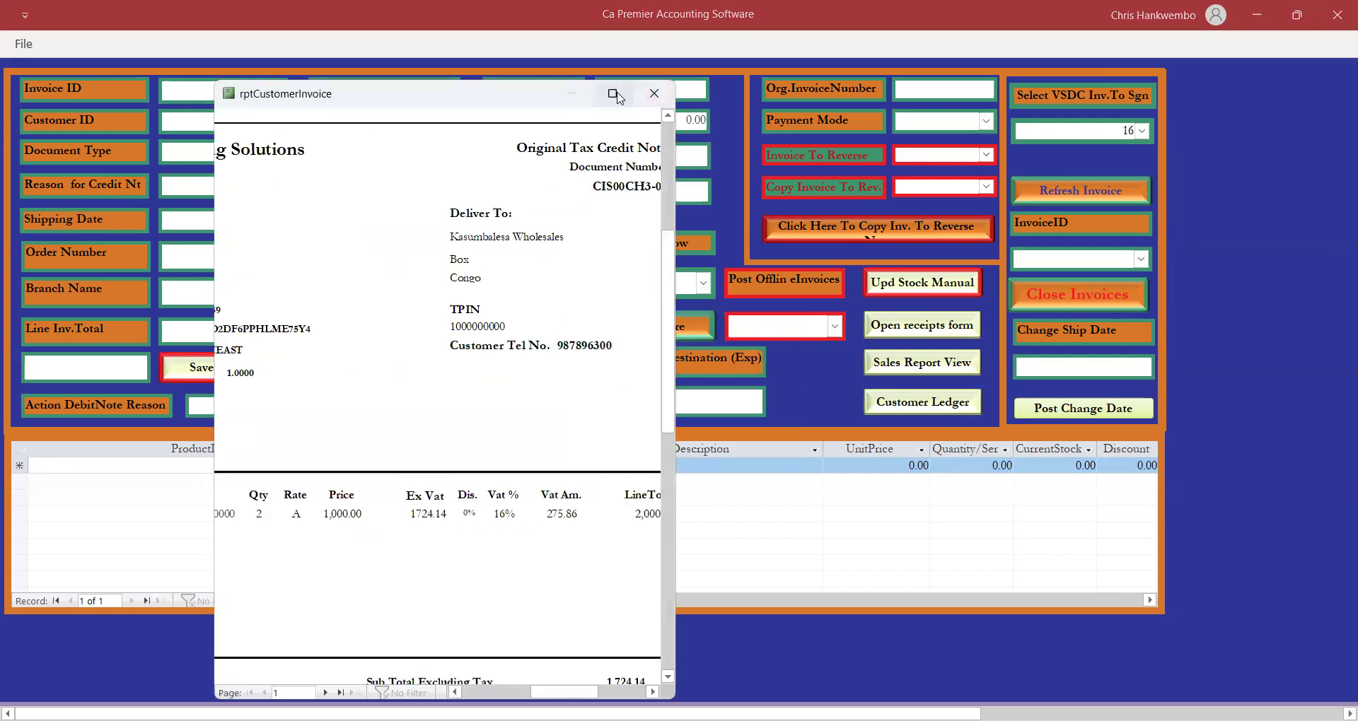
pyautogui.click(634, 179)
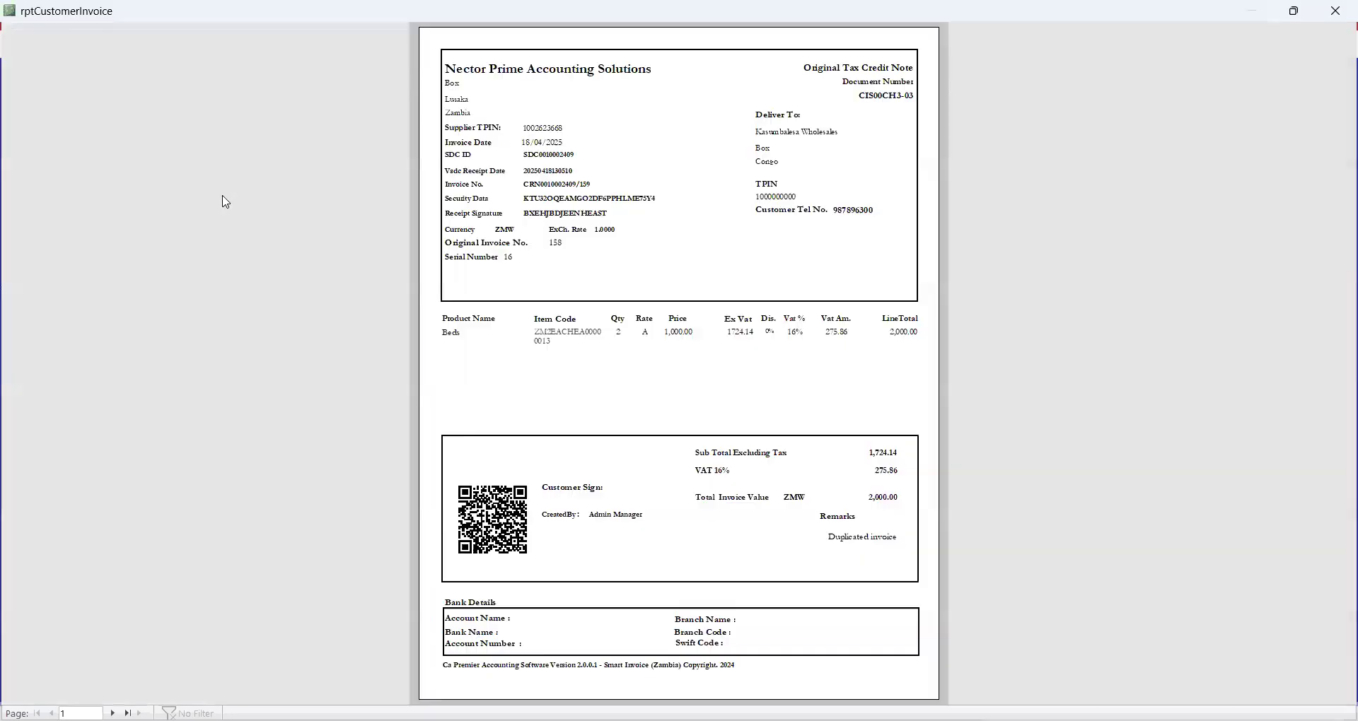
pyautogui.click(855, 66)
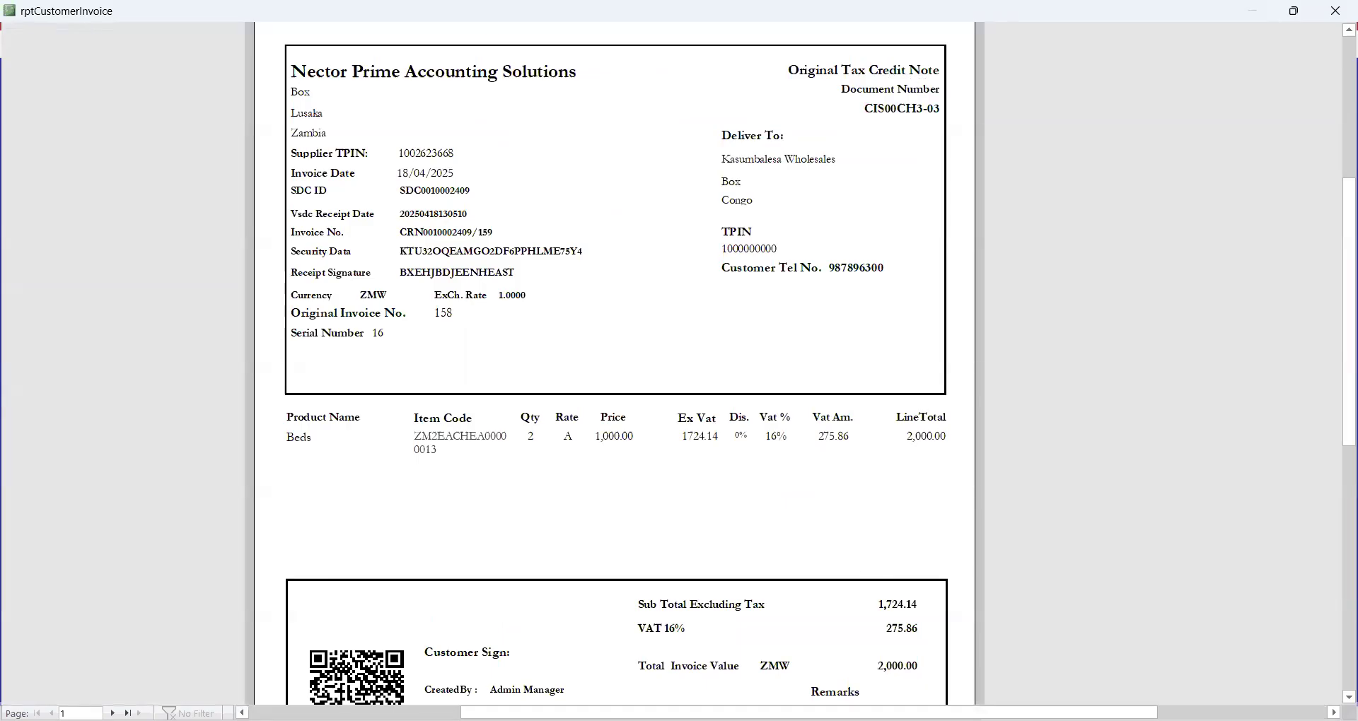
pyautogui.click(1350, 698)
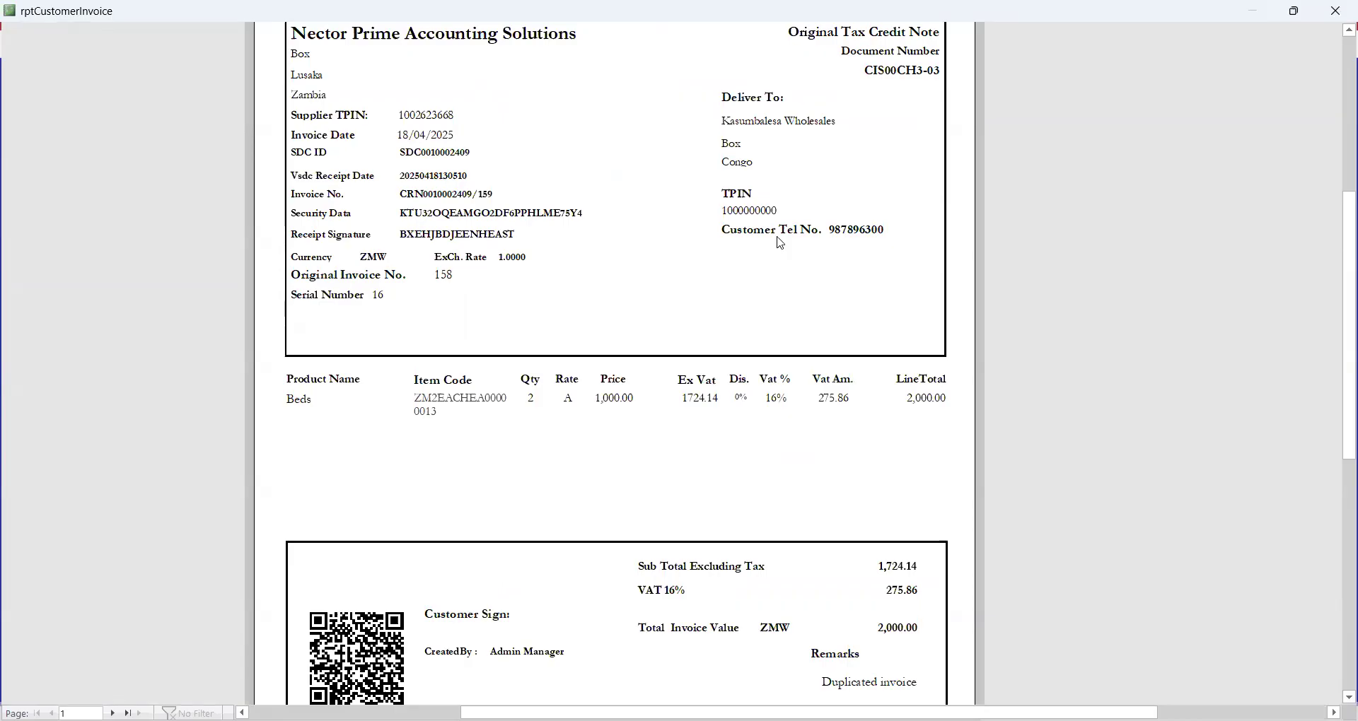
pyautogui.click(1338, 11)
pyautogui.click(703, 283)
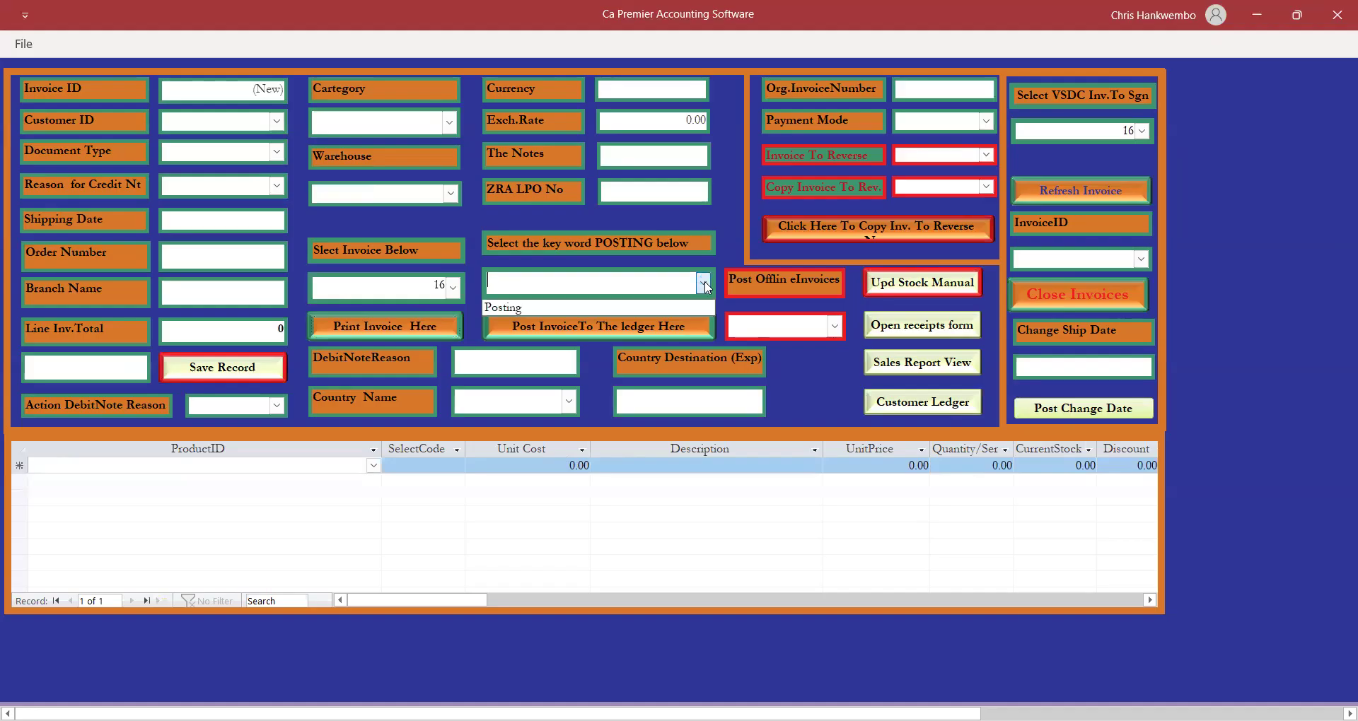
# Post credit note 16 with the Posting keyword and acknowledge the posting and audit success messages.
pyautogui.click(537, 312)
pyautogui.click(562, 322)
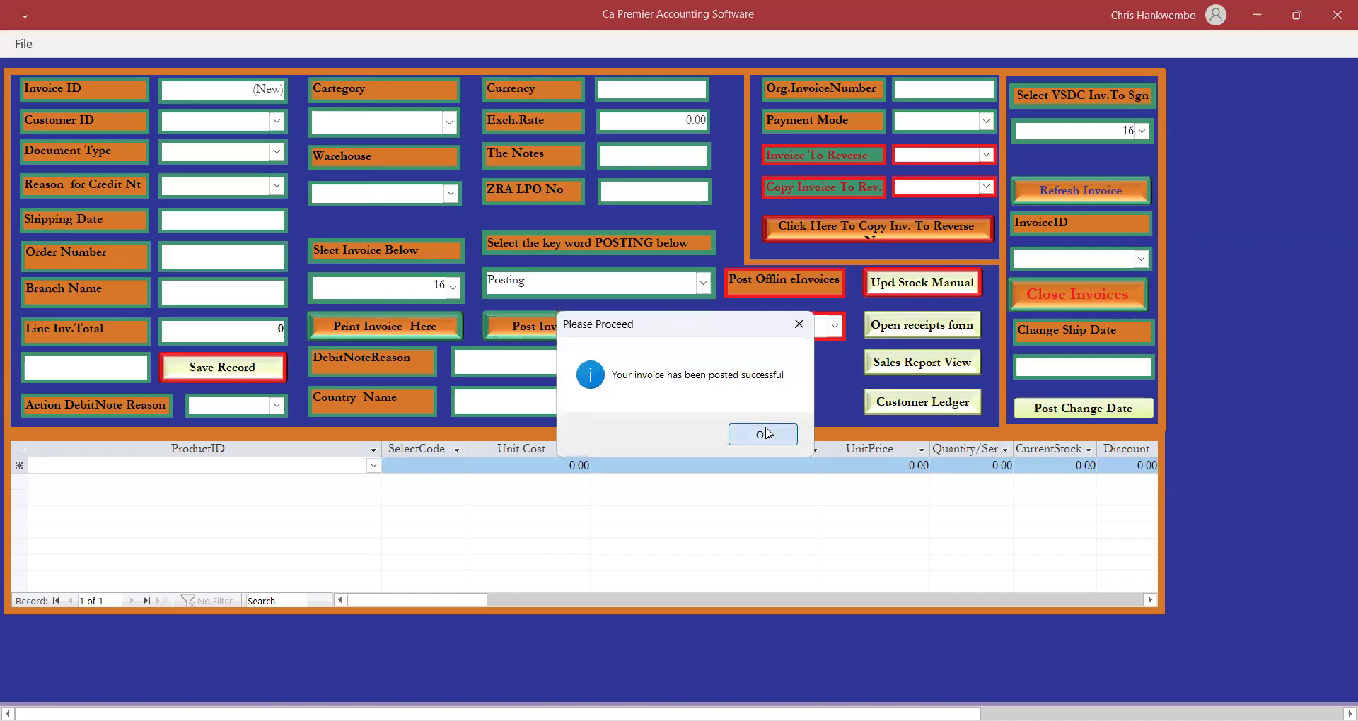
pyautogui.click(765, 434)
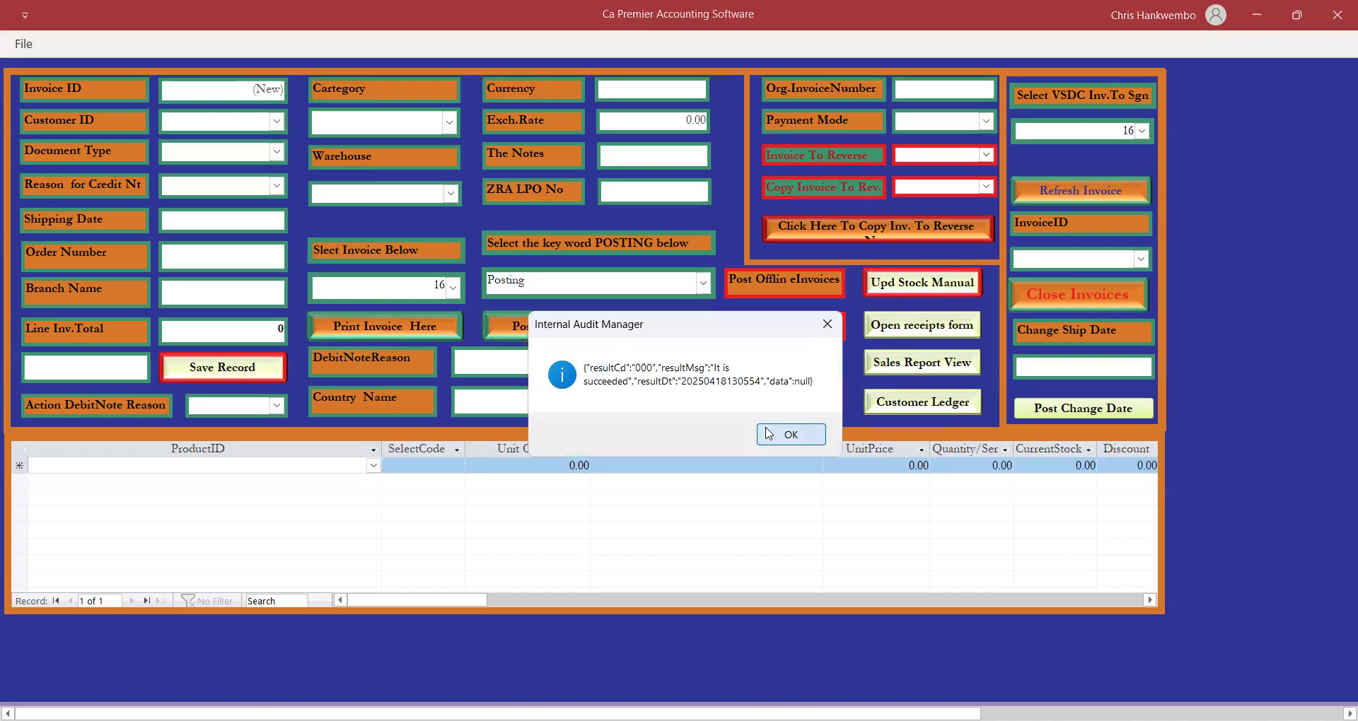
pyautogui.click(778, 434)
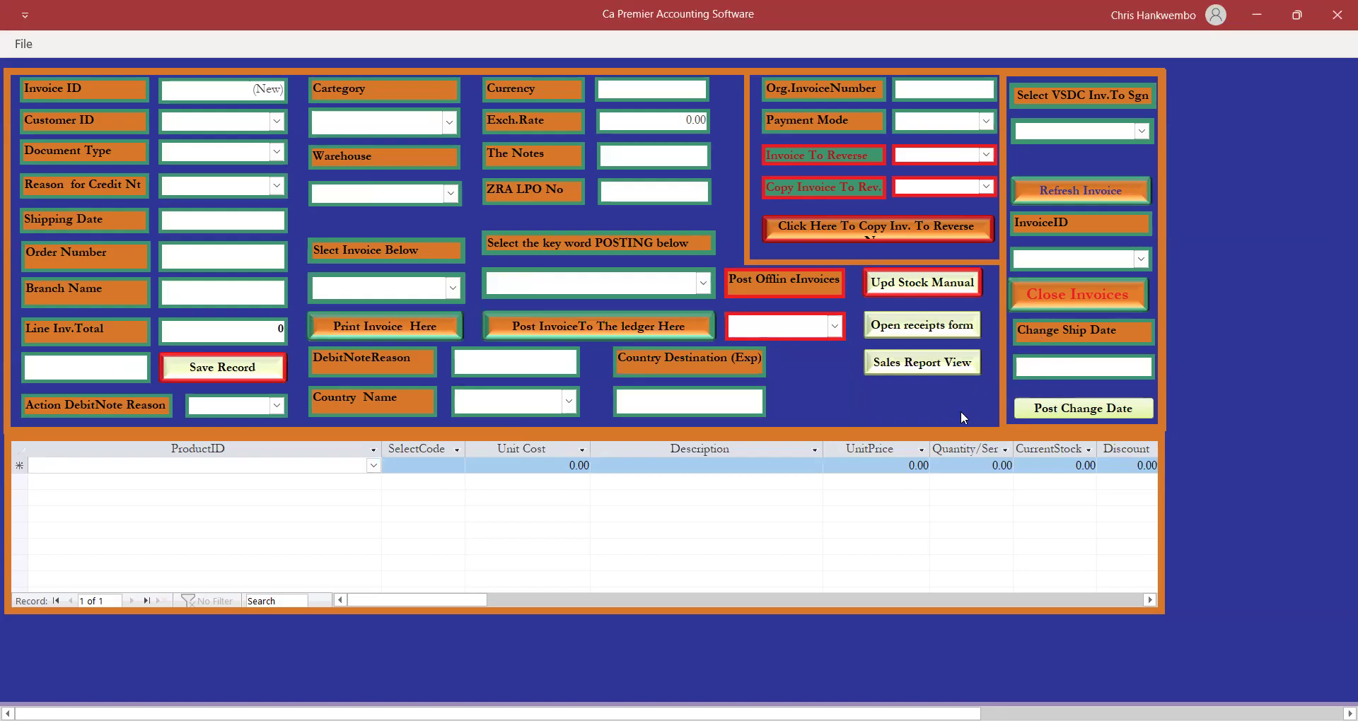
# In Customer Ledger Printing, set start and end dates to 18/04/2025 and choose customer Kasumbalesa Wholesales.
pyautogui.click(910, 406)
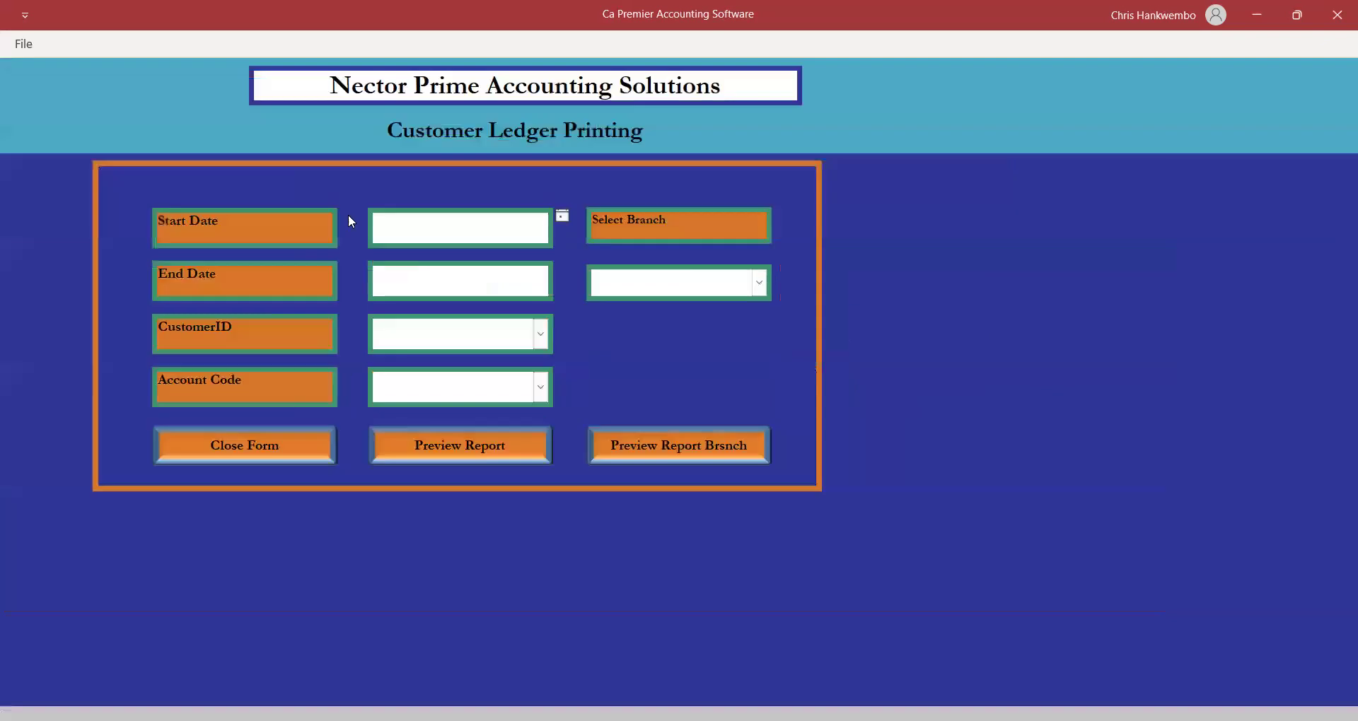
pyautogui.click(563, 216)
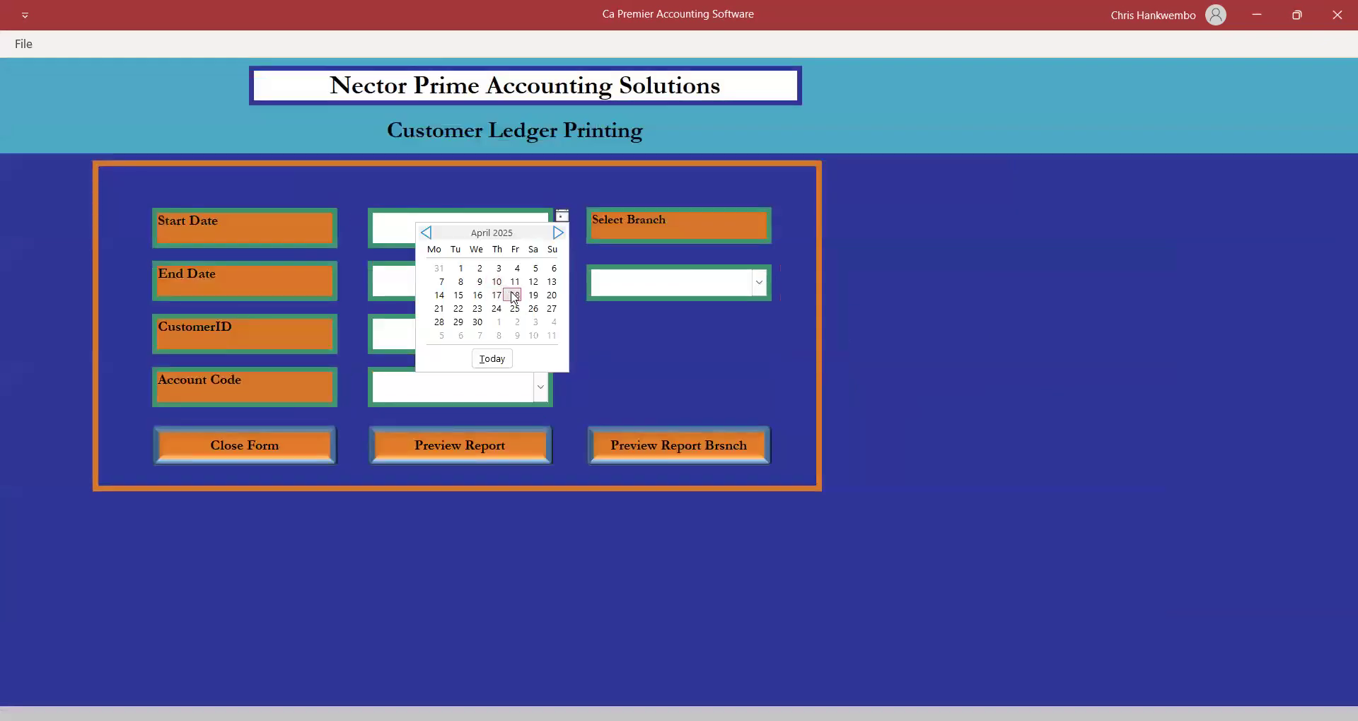
pyautogui.click(514, 295)
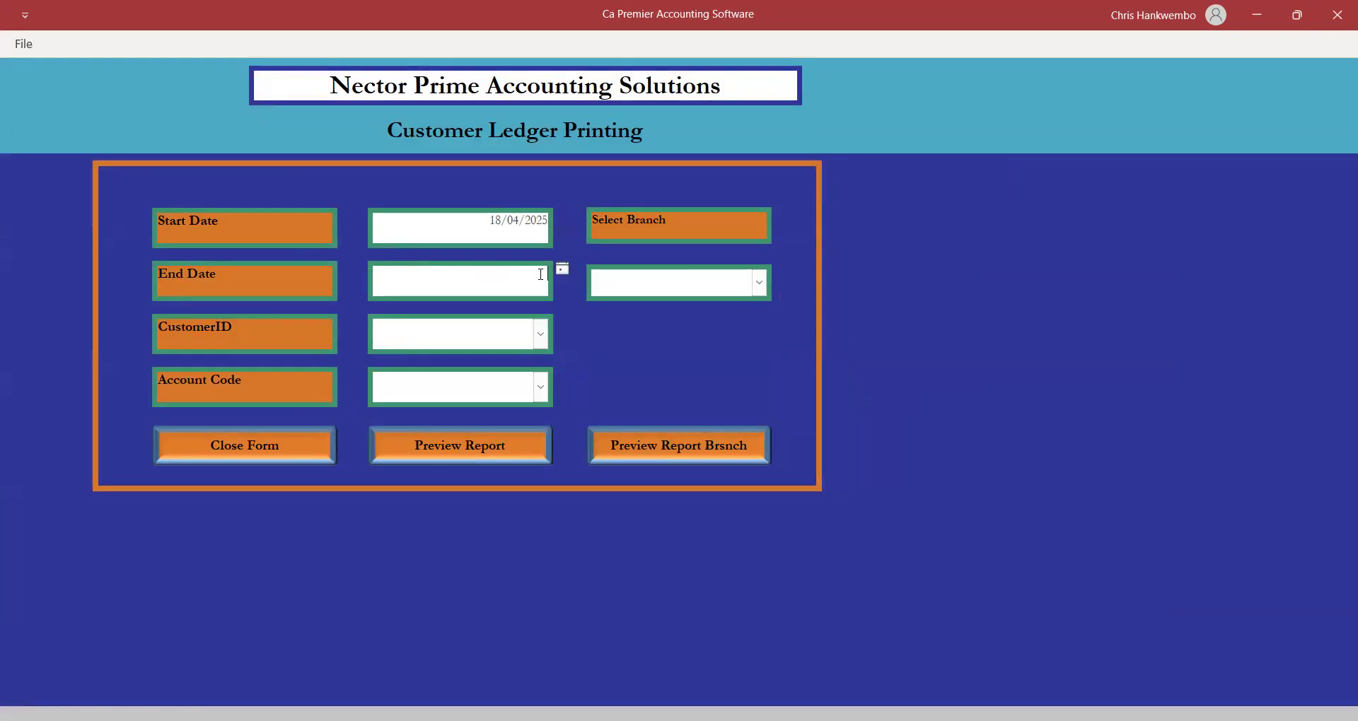
pyautogui.click(563, 269)
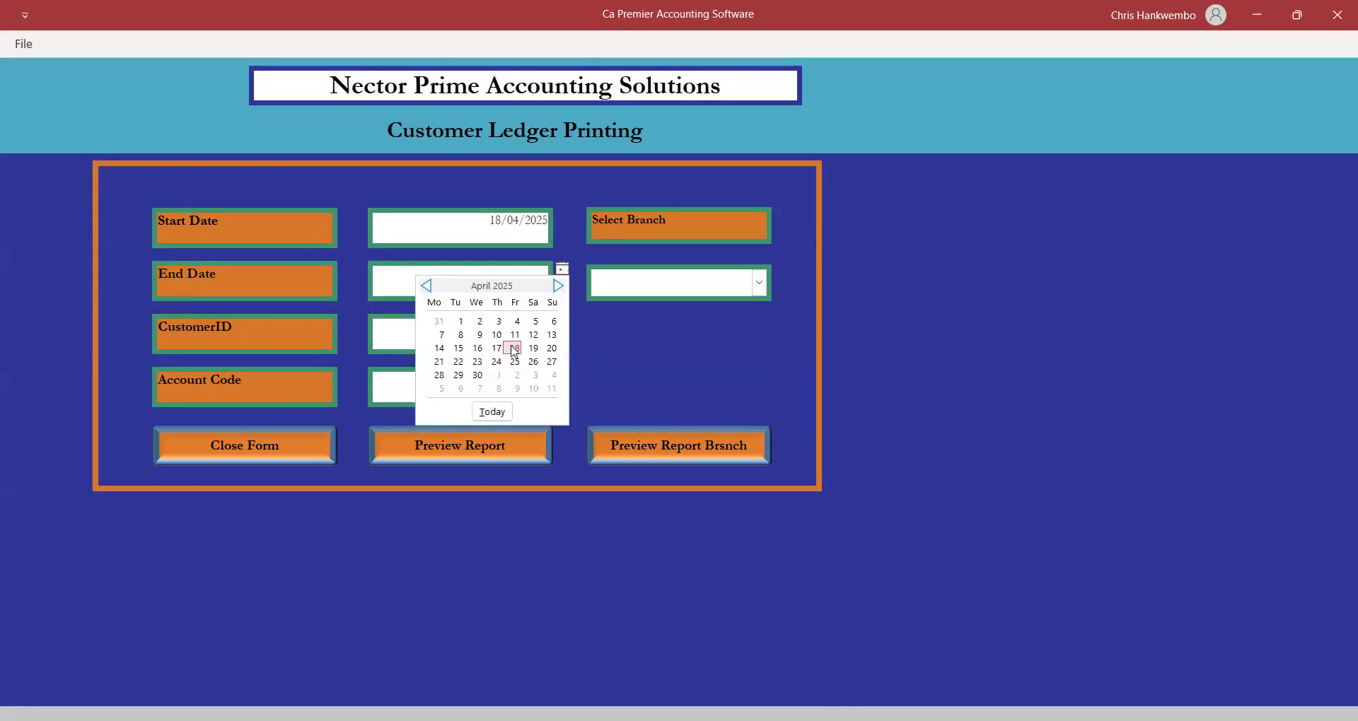
pyautogui.click(513, 346)
pyautogui.click(543, 336)
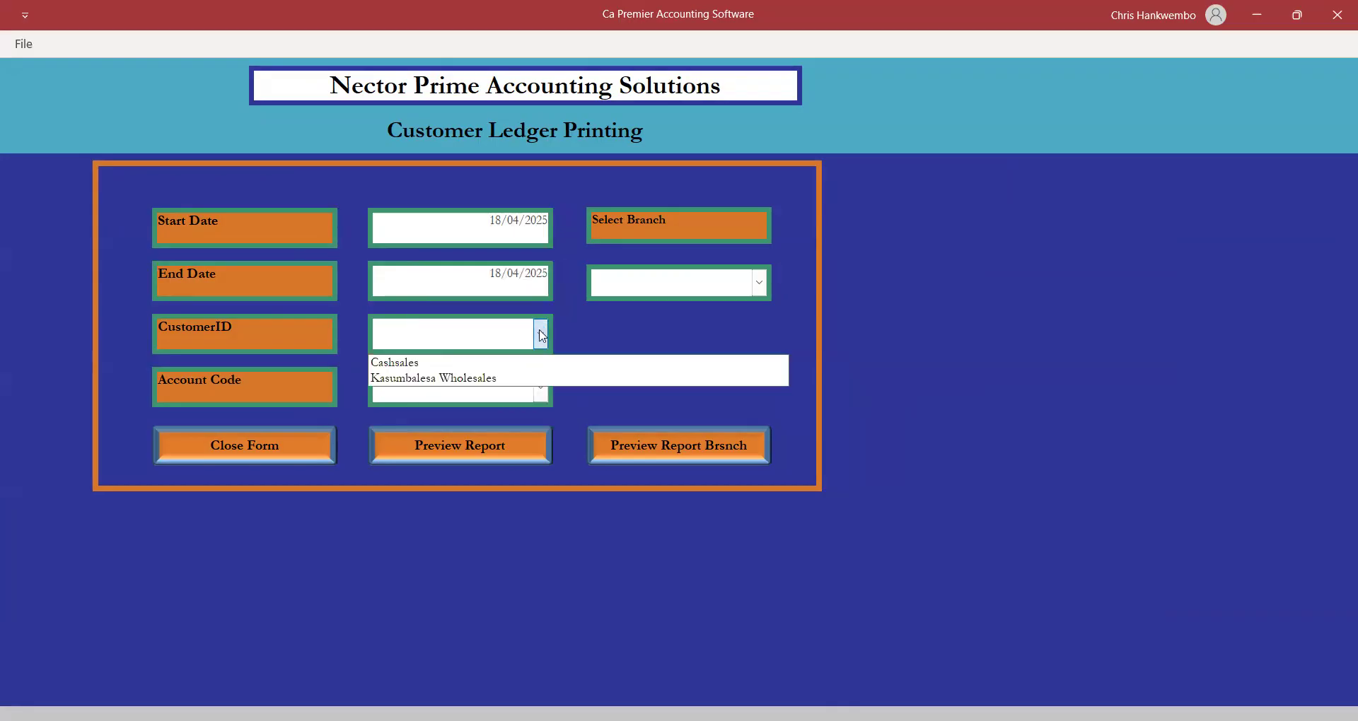
pyautogui.click(447, 378)
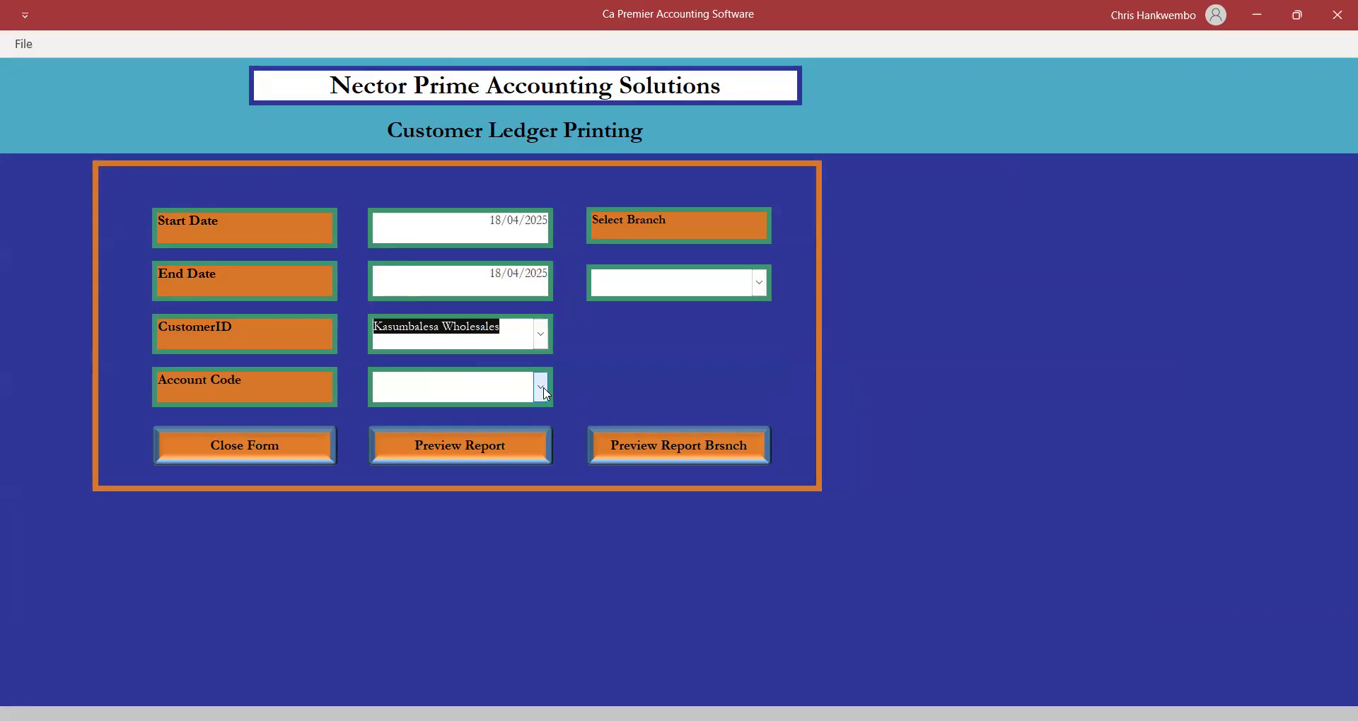
# Set the account code to Debtors Control and preview the statement showing the 101,852.00 balance.
pyautogui.click(541, 387)
pyautogui.write('debtors Control')
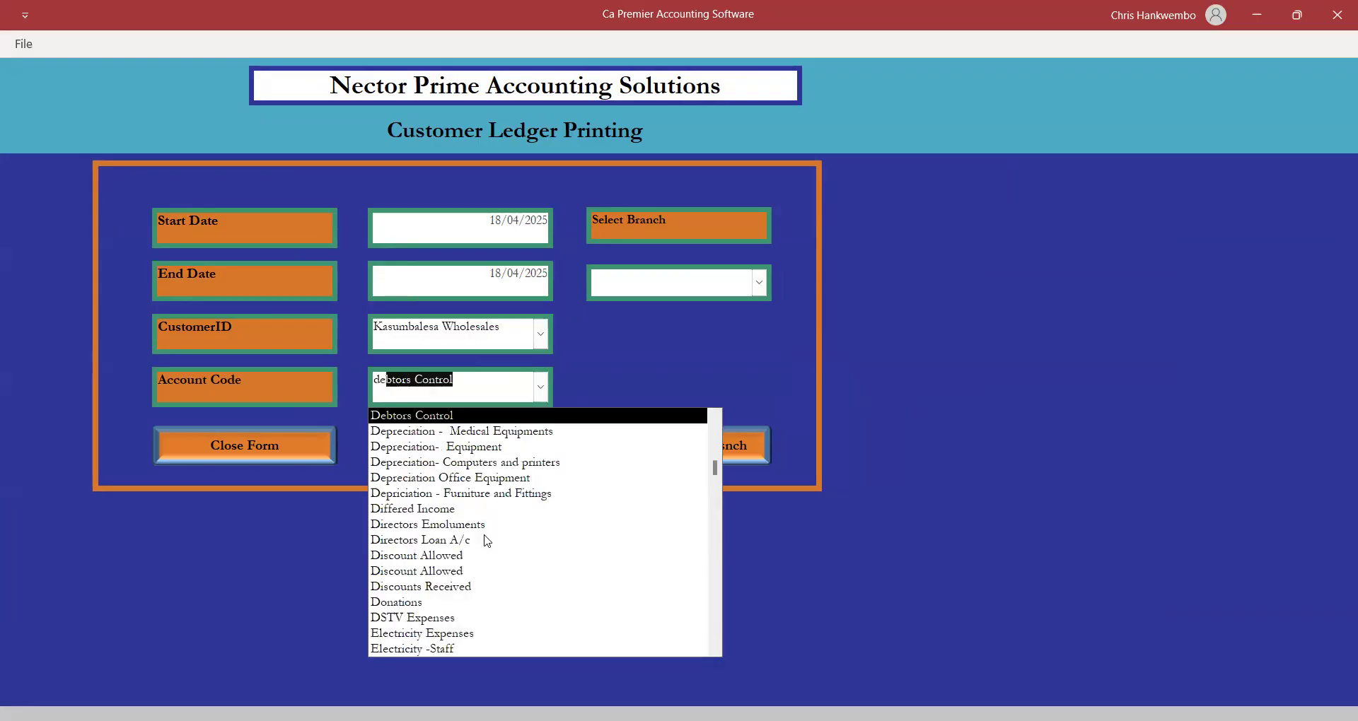
pyautogui.press('Return')
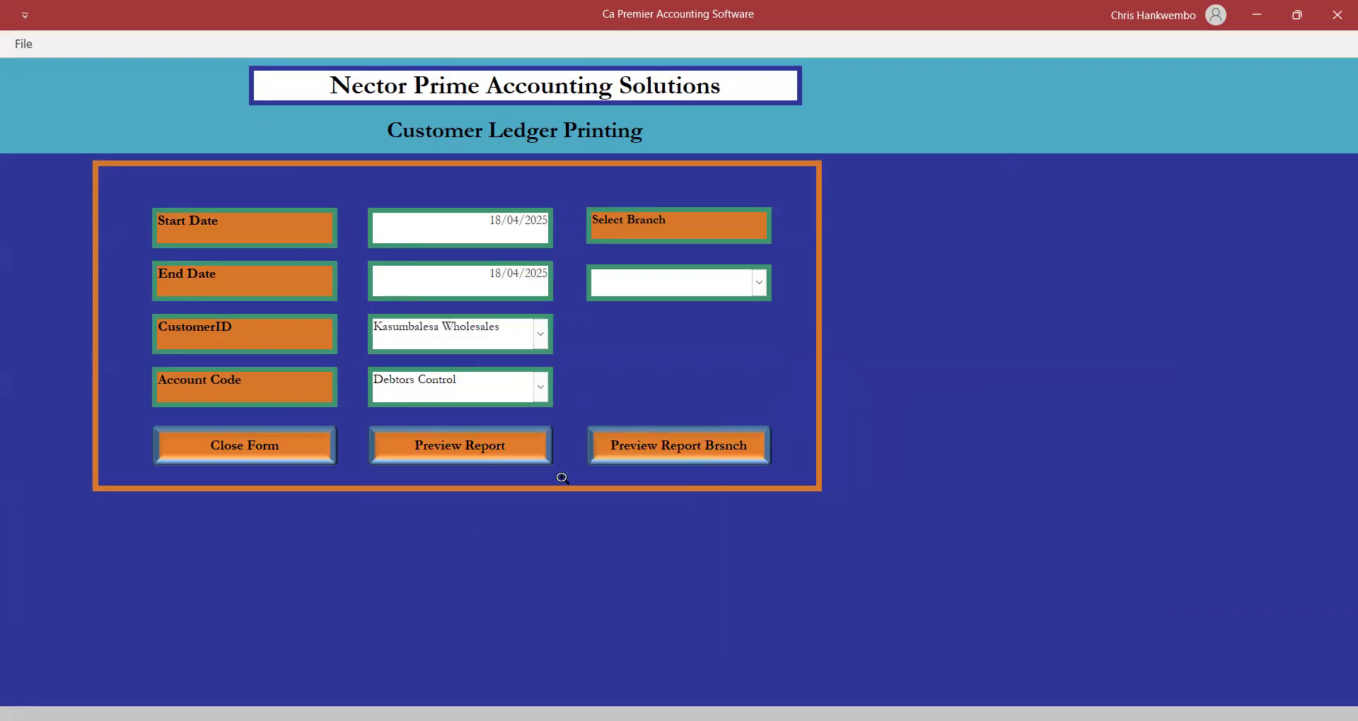
pyautogui.click(545, 455)
pyautogui.click(602, 296)
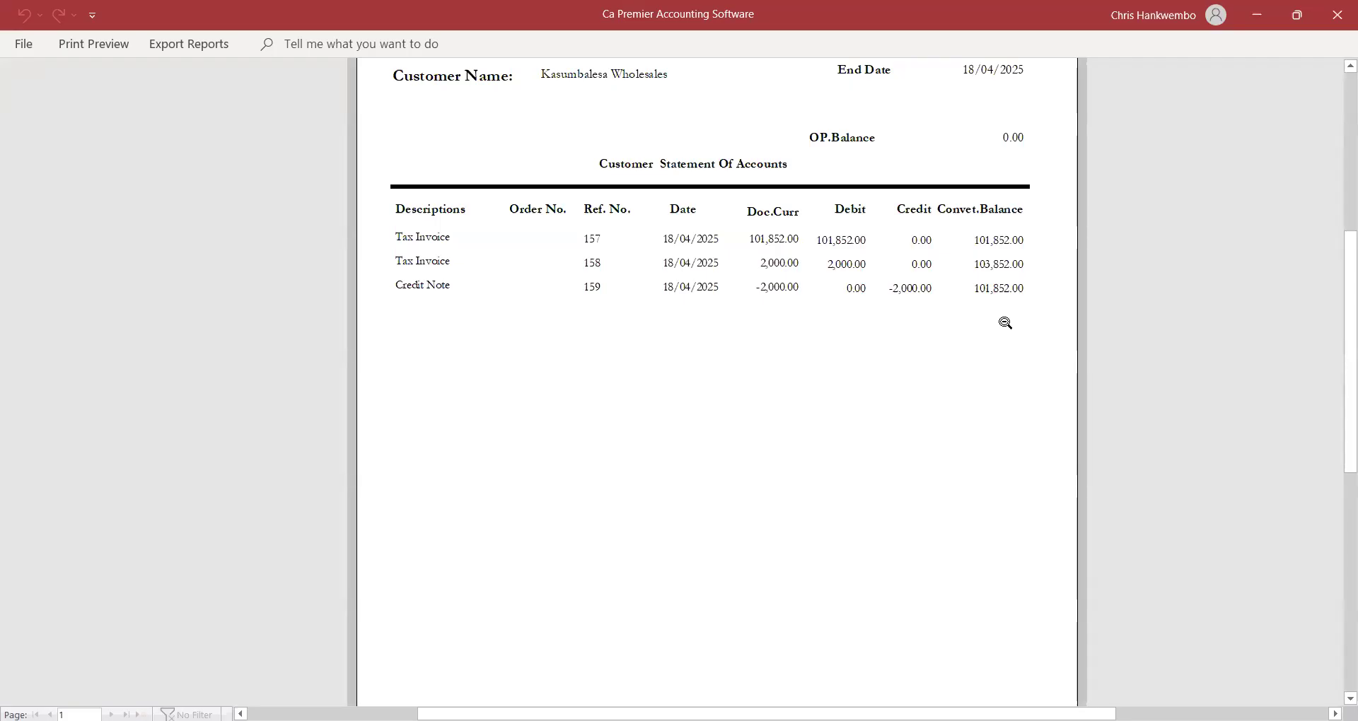
pyautogui.click(116, 45)
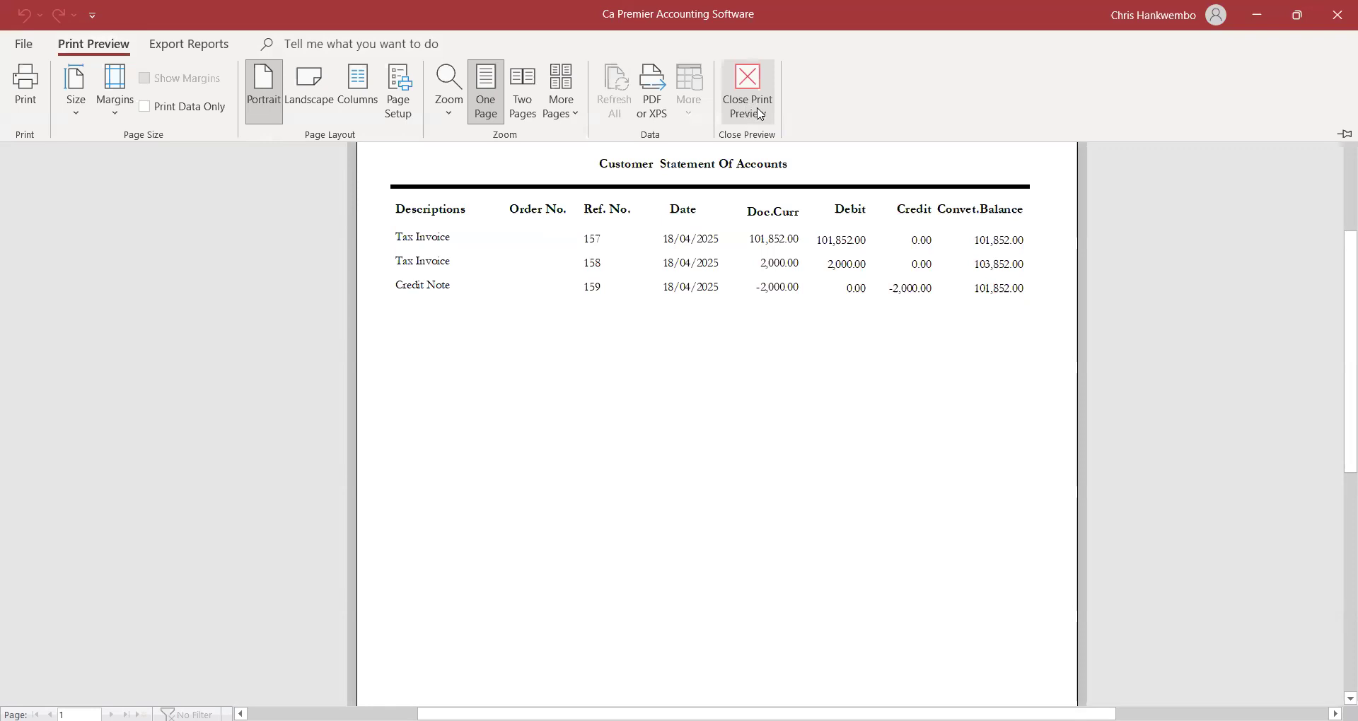
# Close the statement preview, the Customer Ledger Printing form and the invoice form.
pyautogui.click(746, 107)
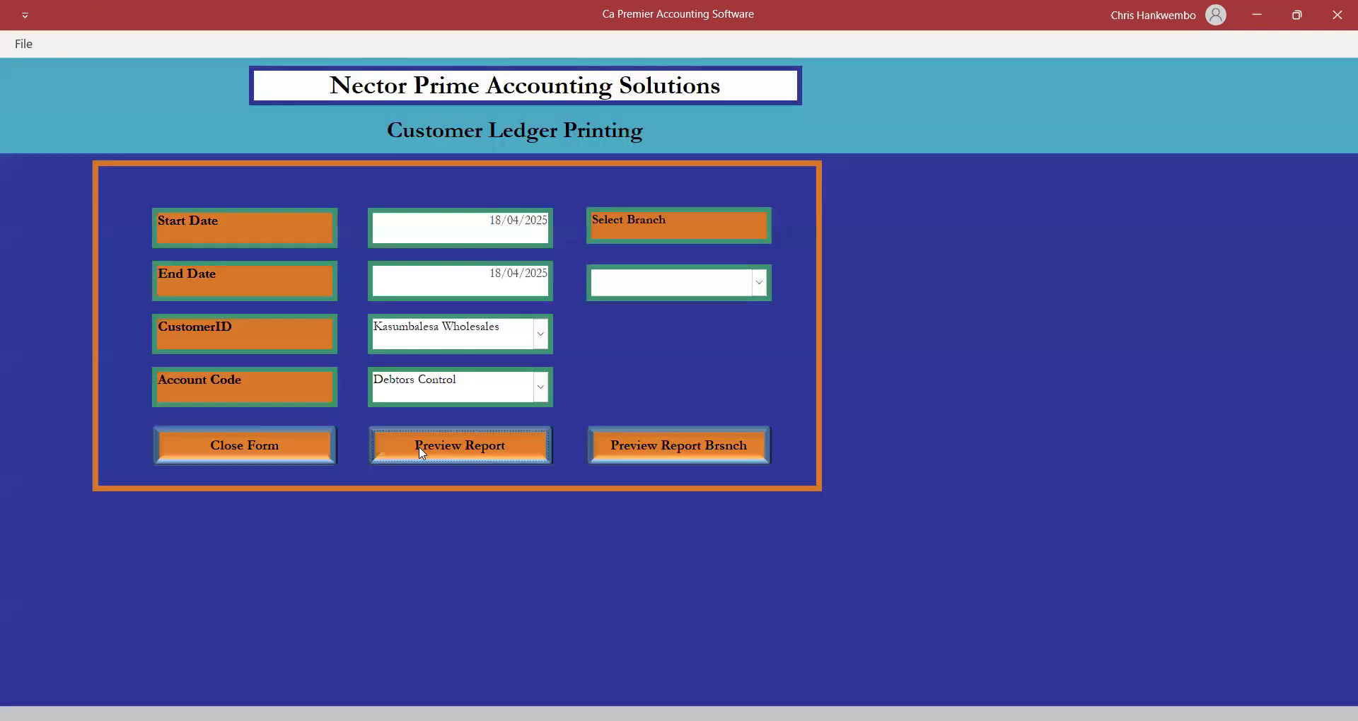
pyautogui.click(259, 439)
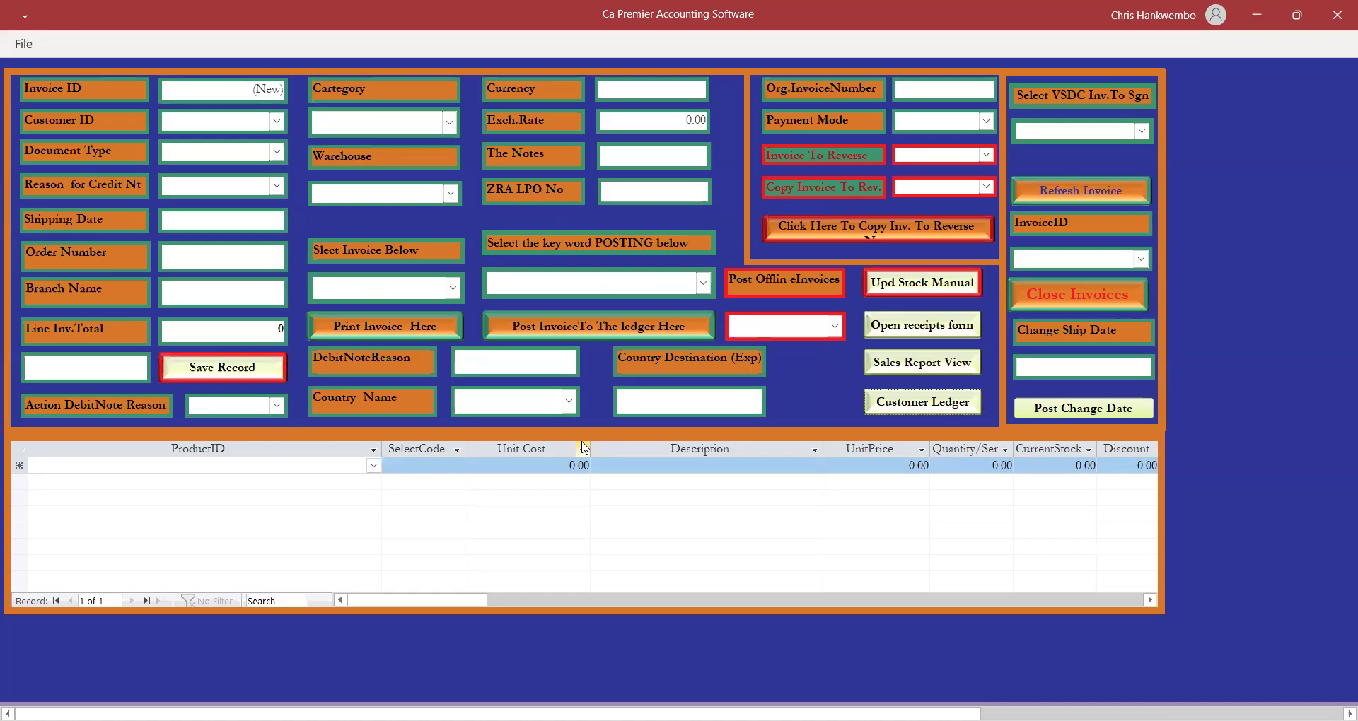
pyautogui.click(1054, 294)
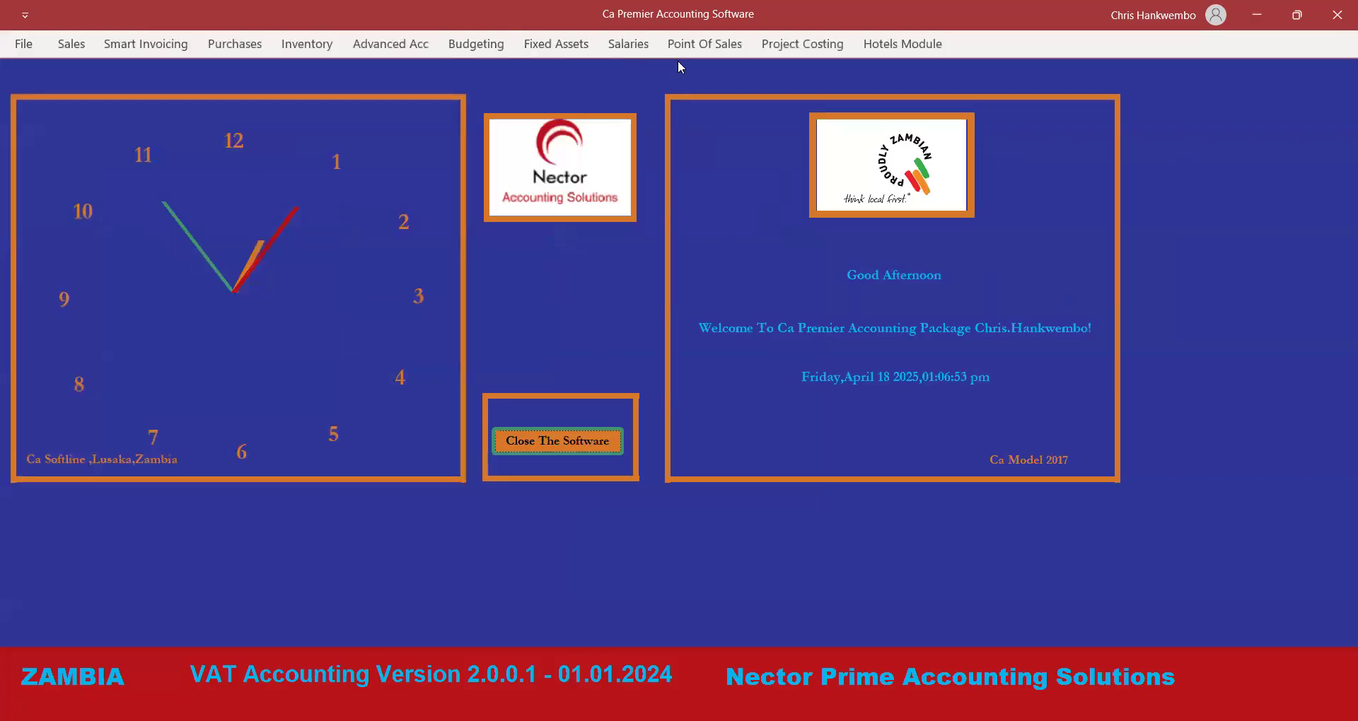
# Start a new point-of-sale tax invoice (document type S) for 1 Beds.
pyautogui.click(706, 42)
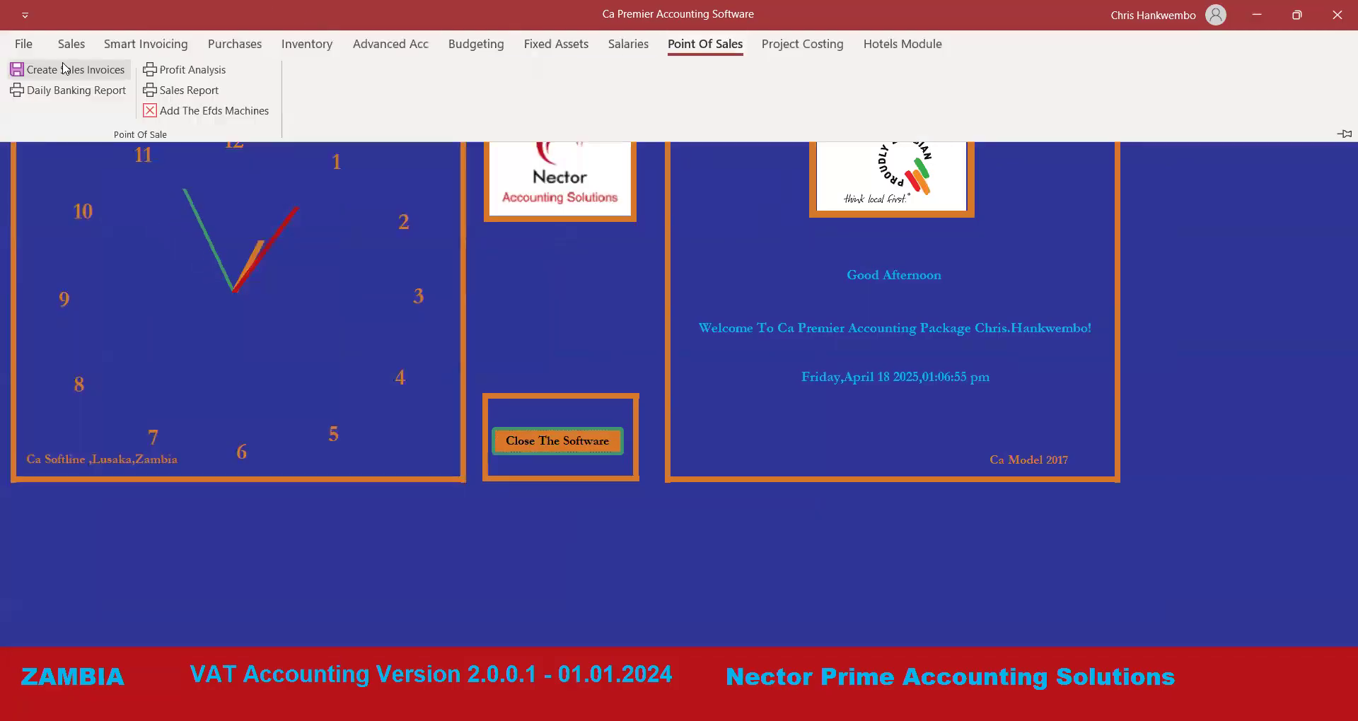
pyautogui.click(63, 68)
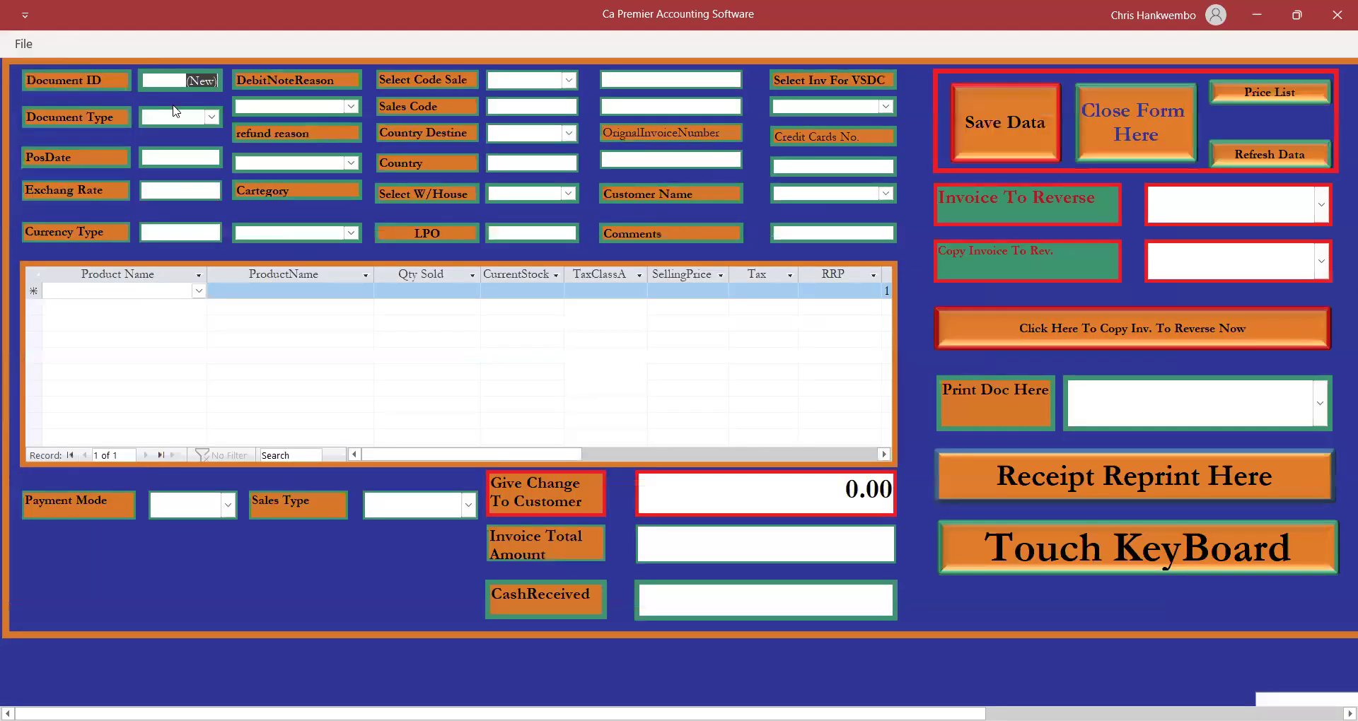
pyautogui.click(212, 117)
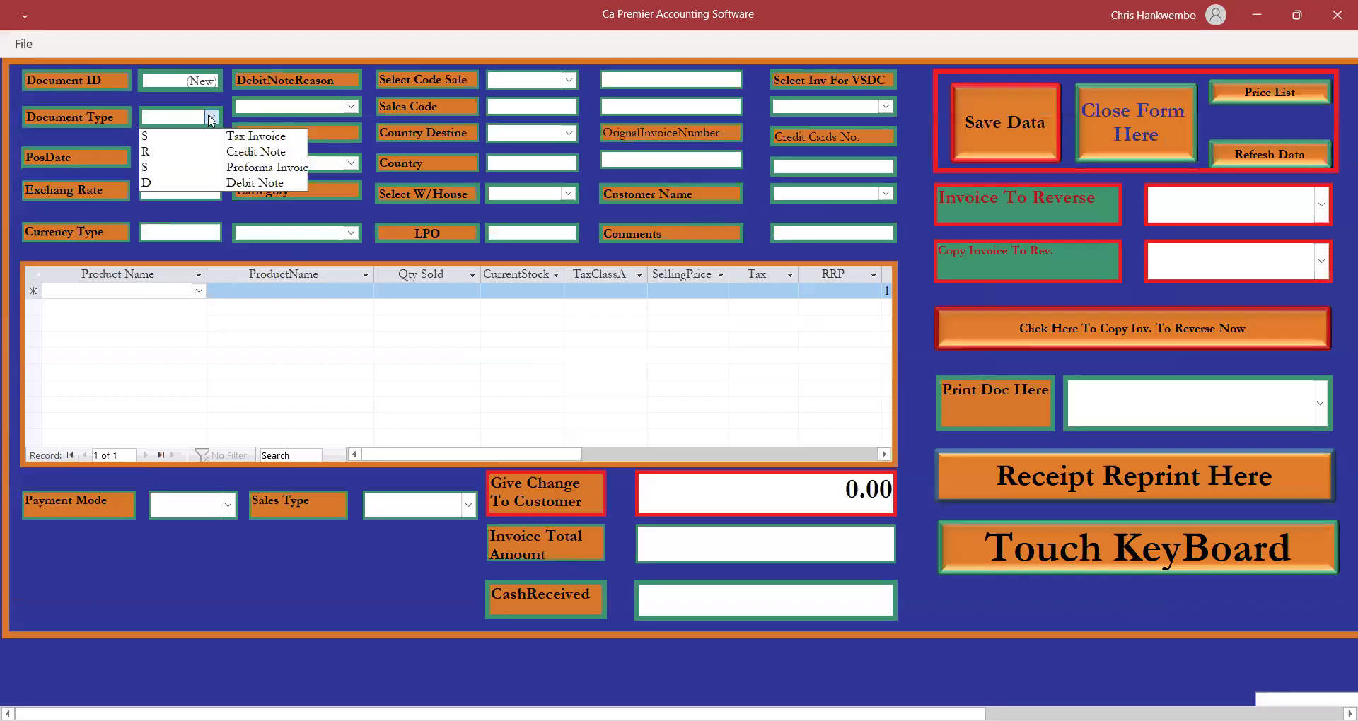
pyautogui.click(168, 136)
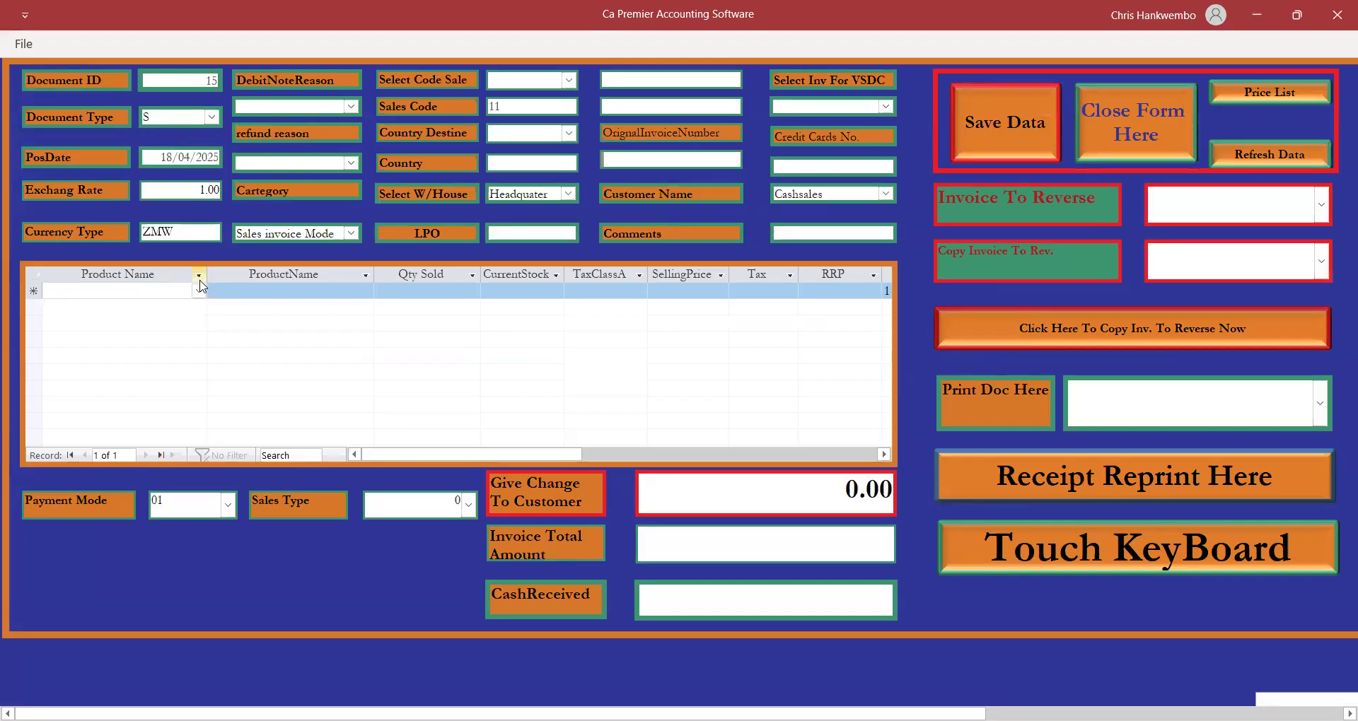
pyautogui.click(199, 292)
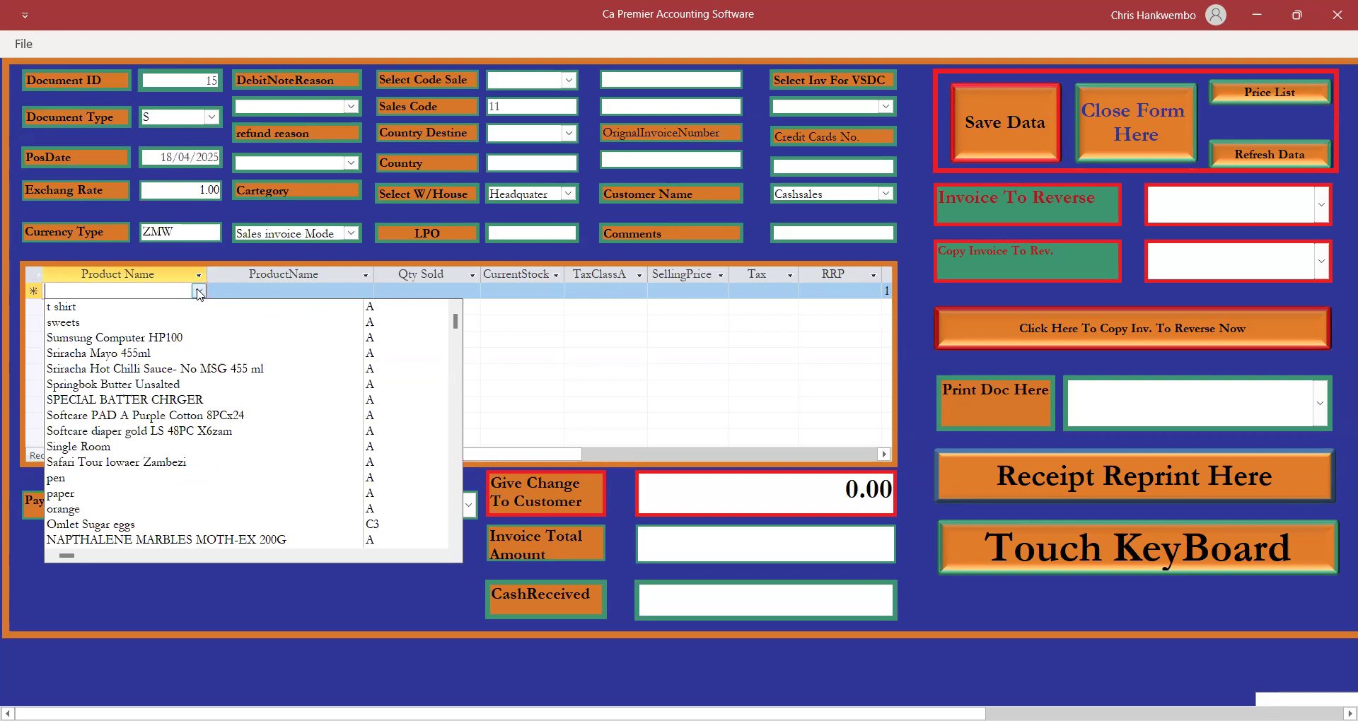
pyautogui.write('b')
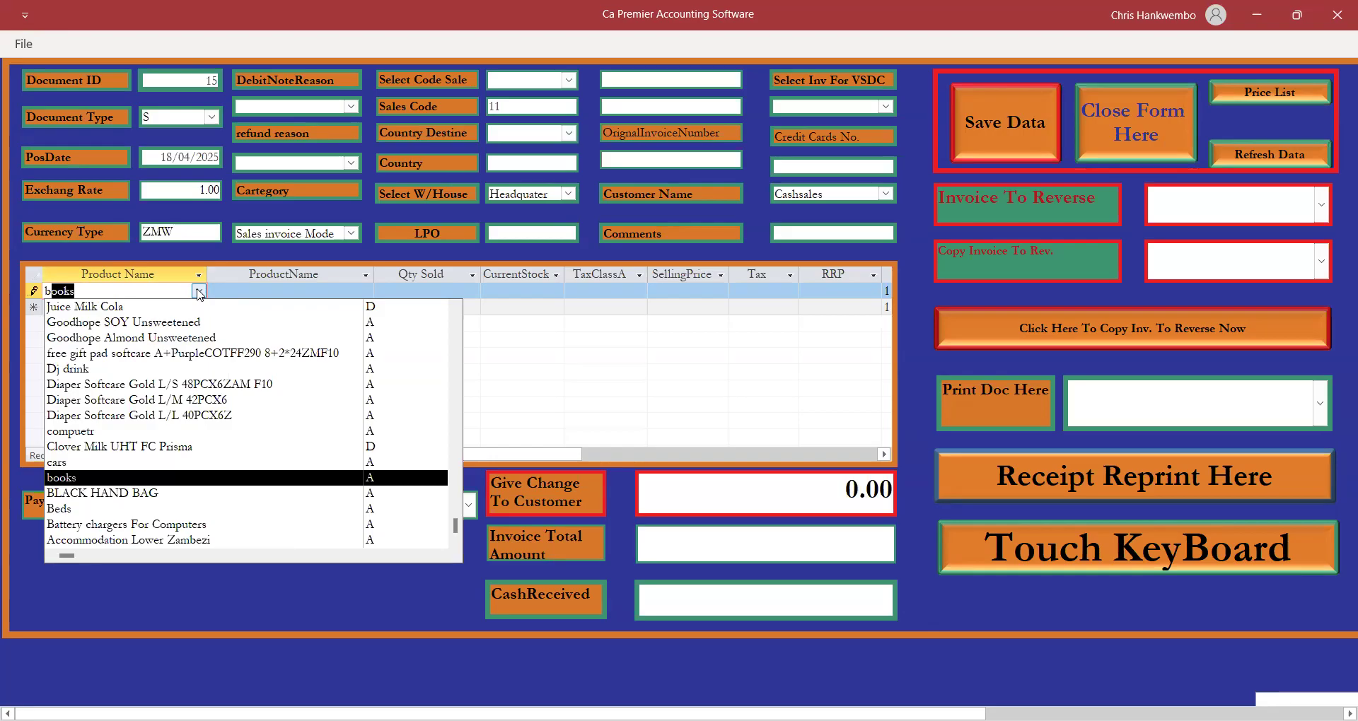
pyautogui.write('eds')
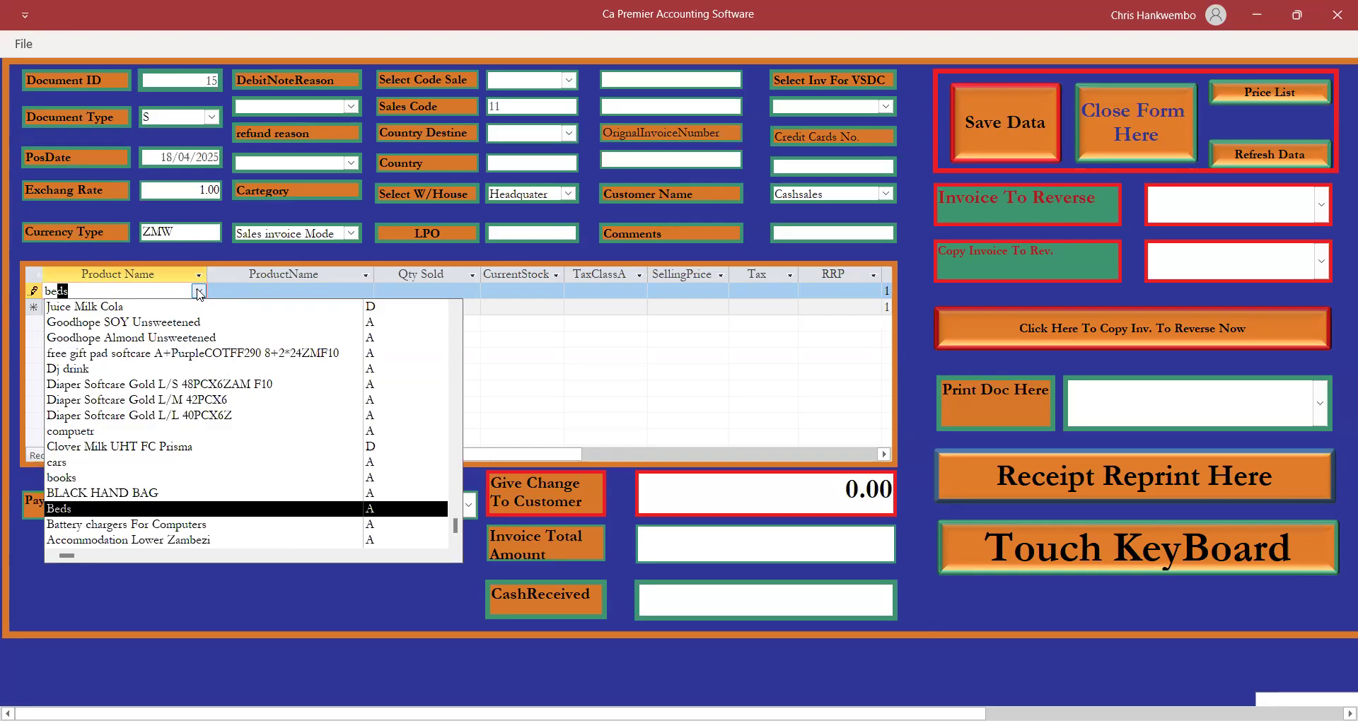
pyautogui.press('Return')
pyautogui.press('Return')
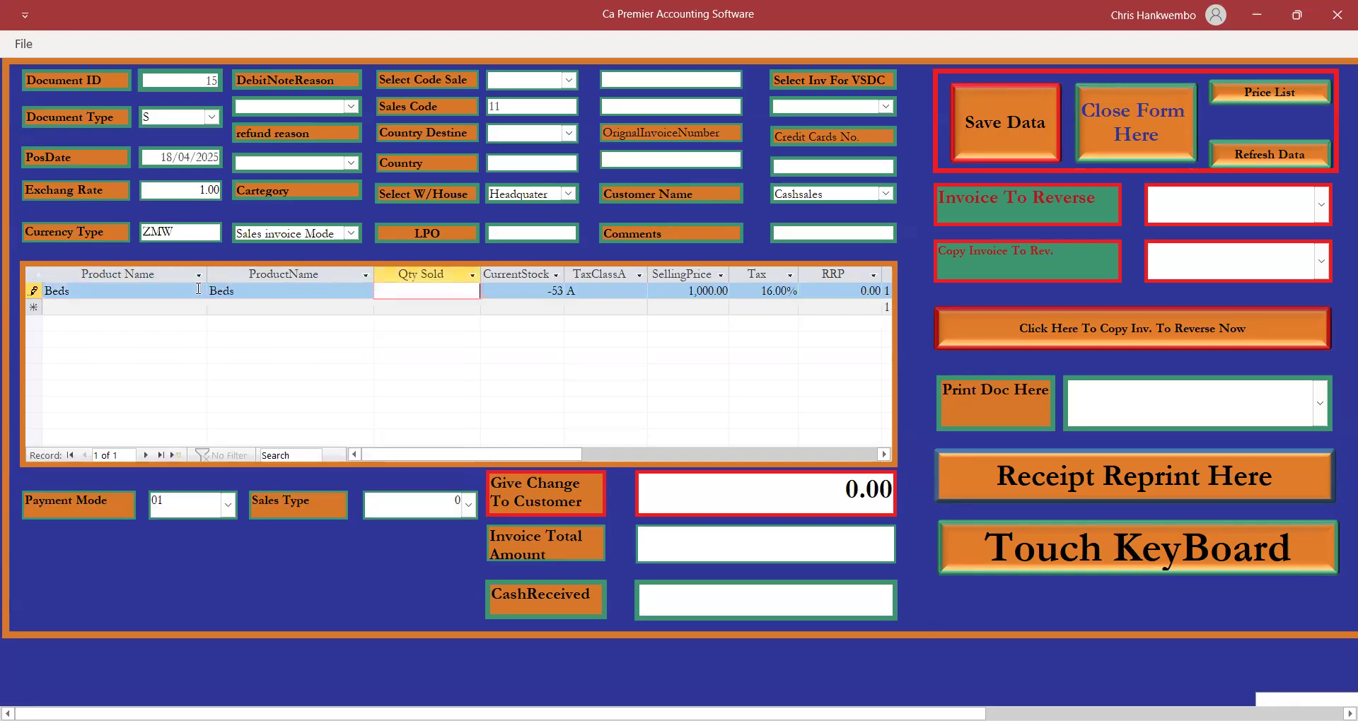
pyautogui.press('Return')
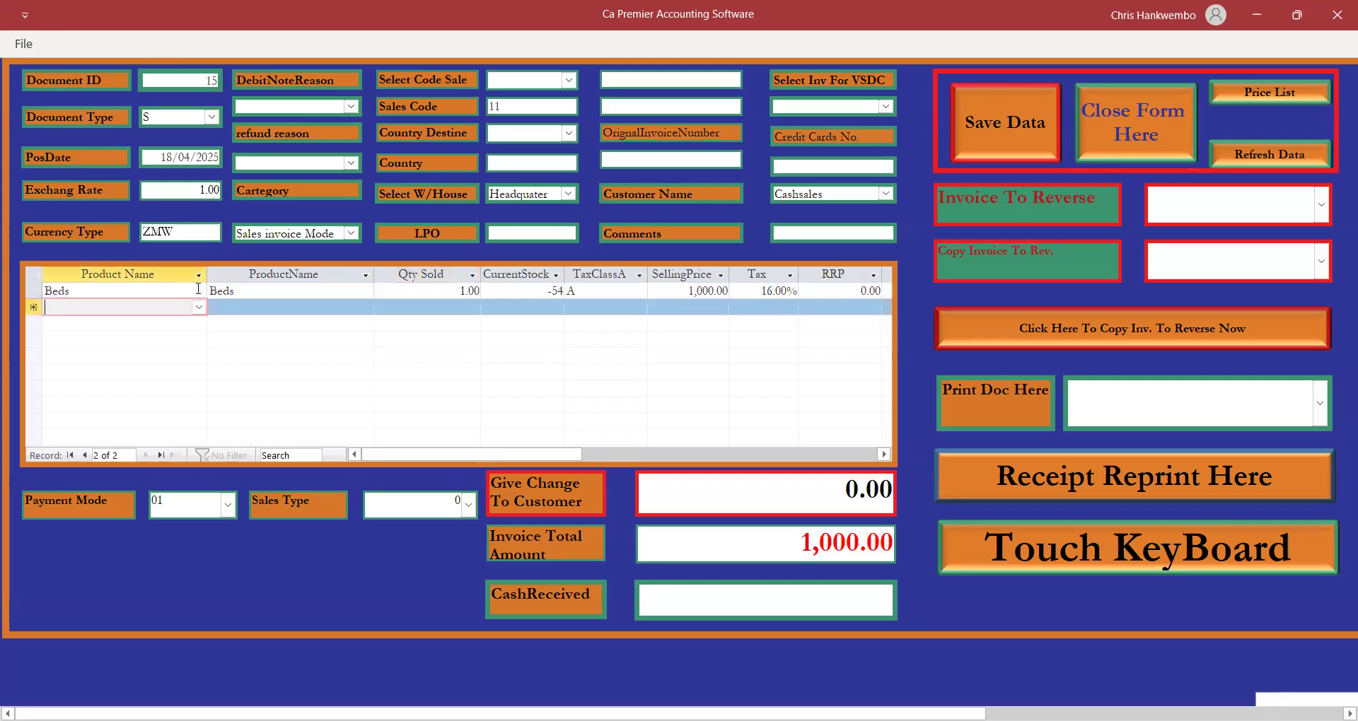
# Enter 1,000.00 as cash received, correcting the mistyped 11000, and save the invoice.
pyautogui.click(815, 594)
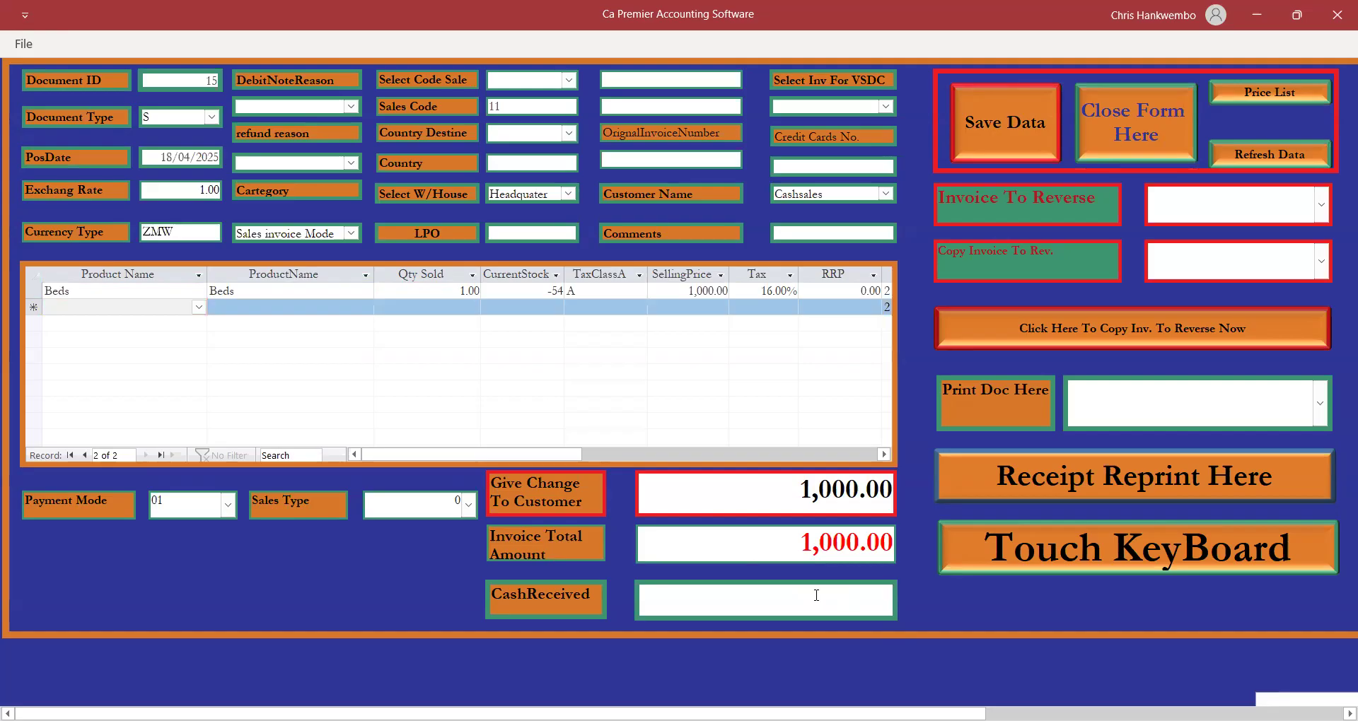
pyautogui.write('11000')
pyautogui.press('Return')
pyautogui.click(432, 305)
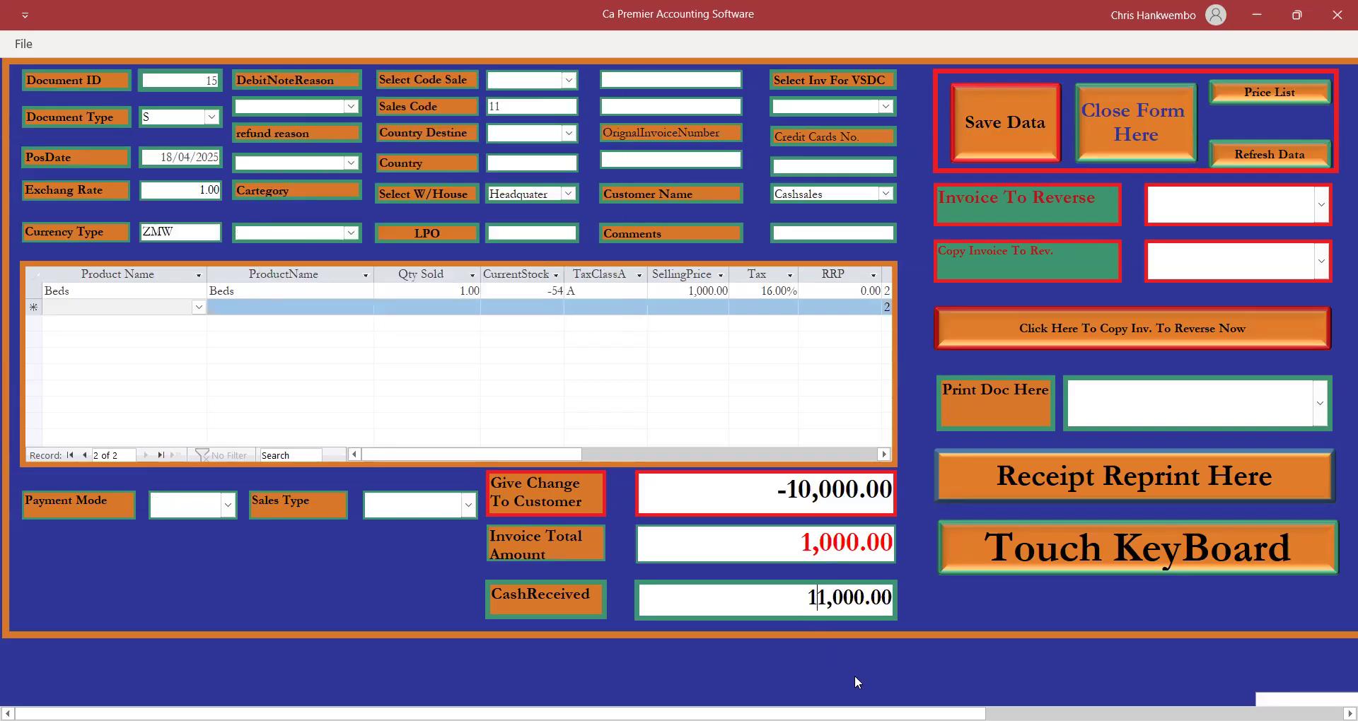
pyautogui.press('Delete')
pyautogui.press('Delete')
pyautogui.press('Delete')
pyautogui.press('Delete')
pyautogui.press('Delete')
pyautogui.press('Delete')
pyautogui.press('Delete')
pyautogui.press('Delete')
pyautogui.press('Delete')
pyautogui.write('1000')
pyautogui.press('Return')
pyautogui.click(1006, 122)
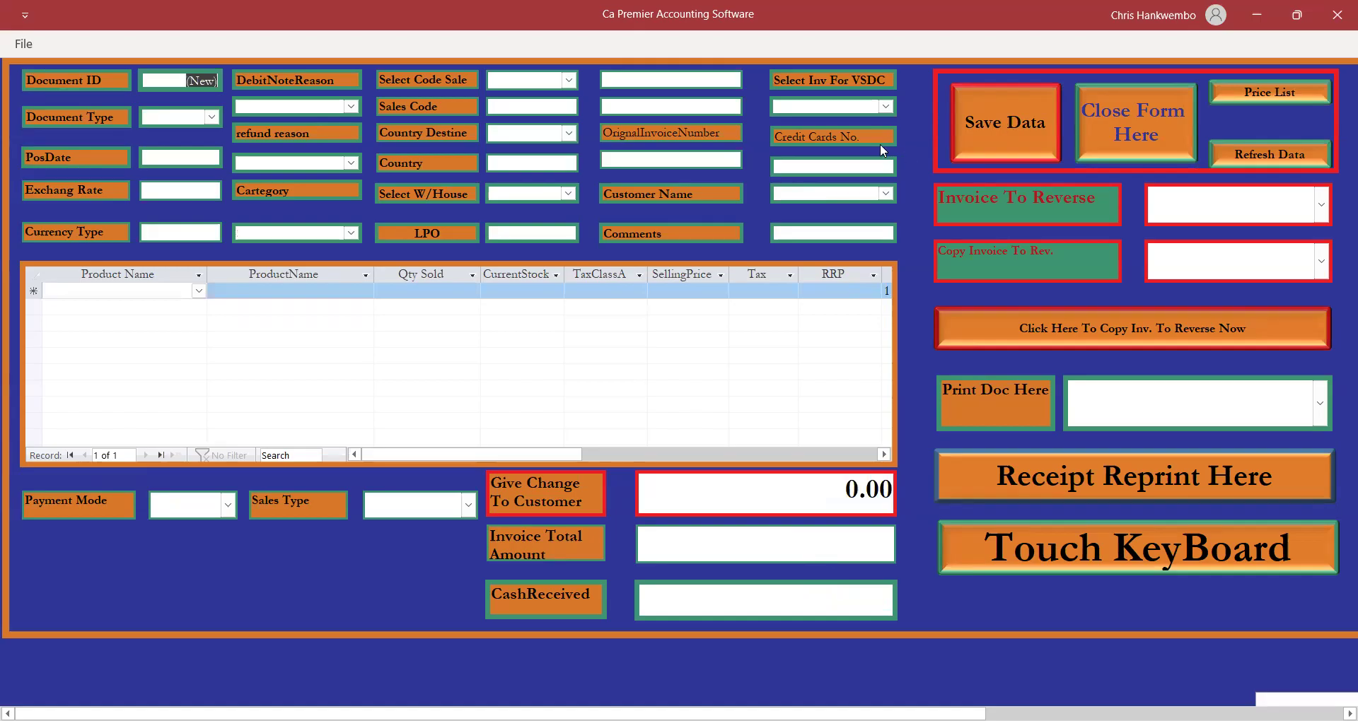
# Submit invoice 15 to VSDC and acknowledge the receipt and Internal Audit Manager messages.
pyautogui.click(884, 107)
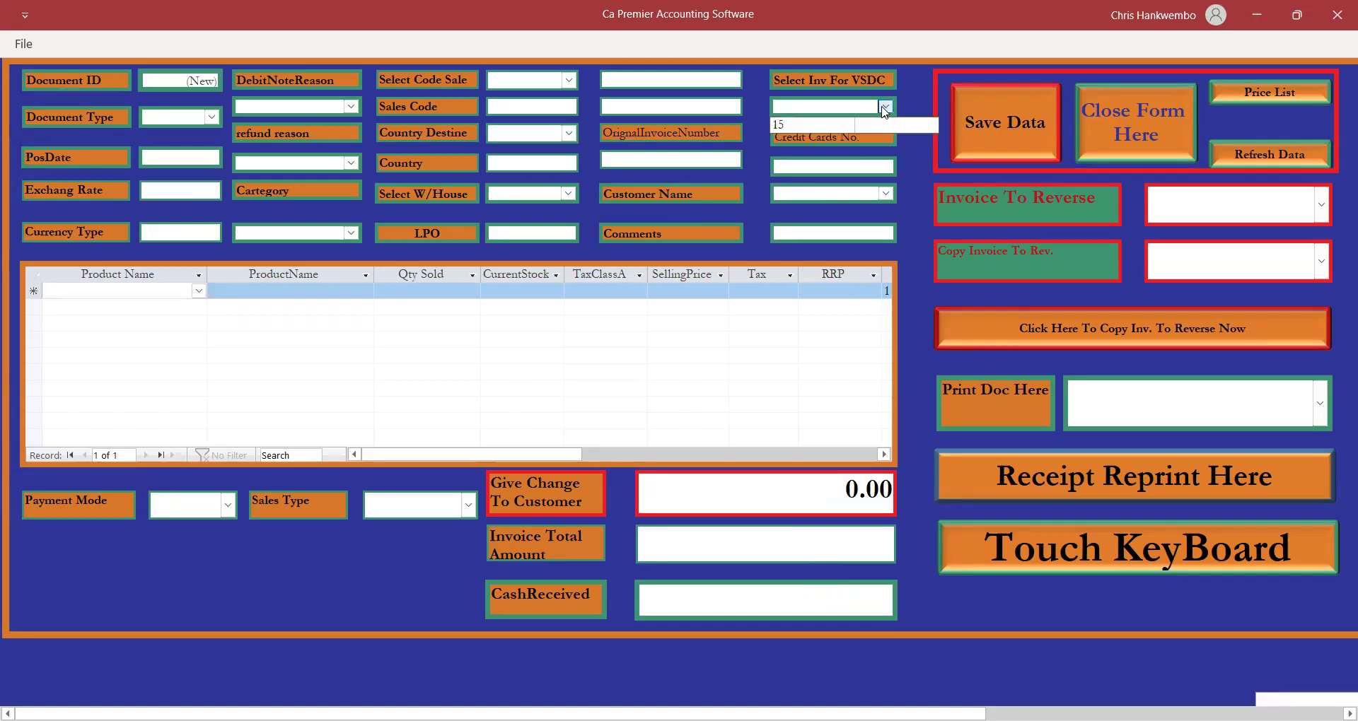
pyautogui.click(793, 124)
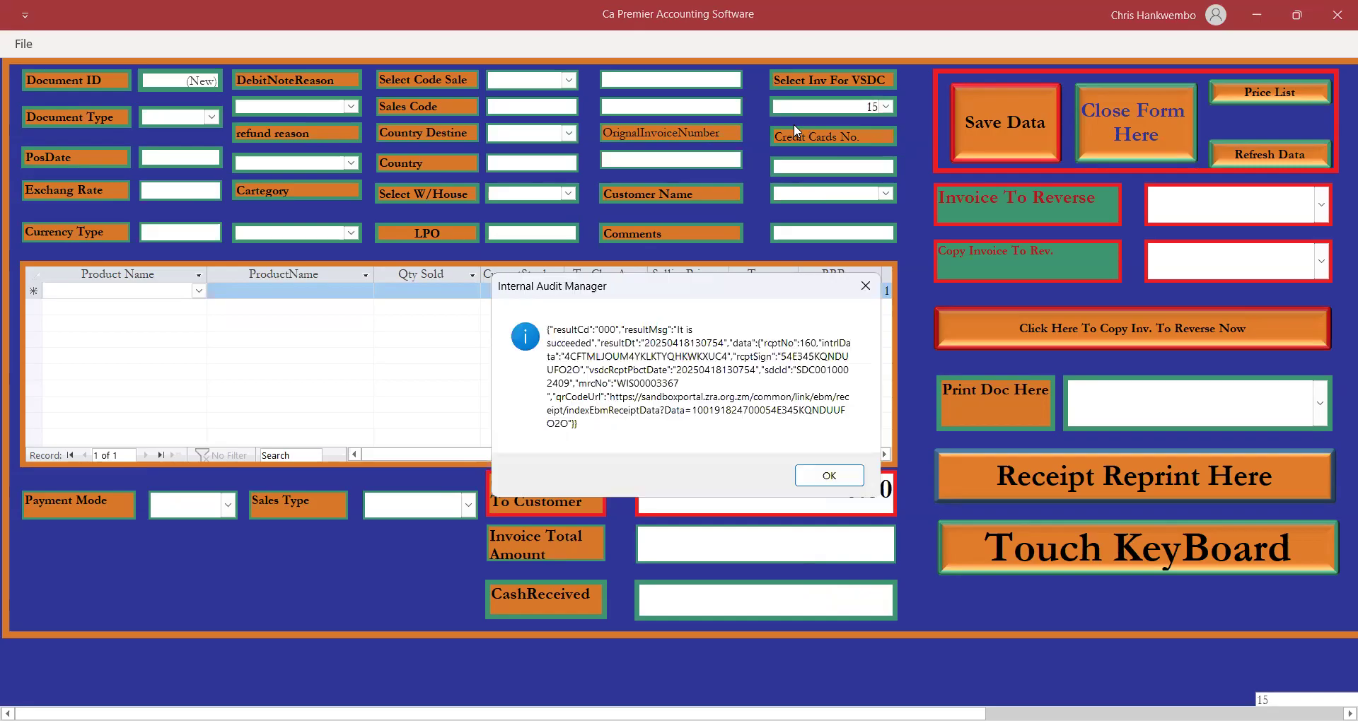
pyautogui.click(829, 477)
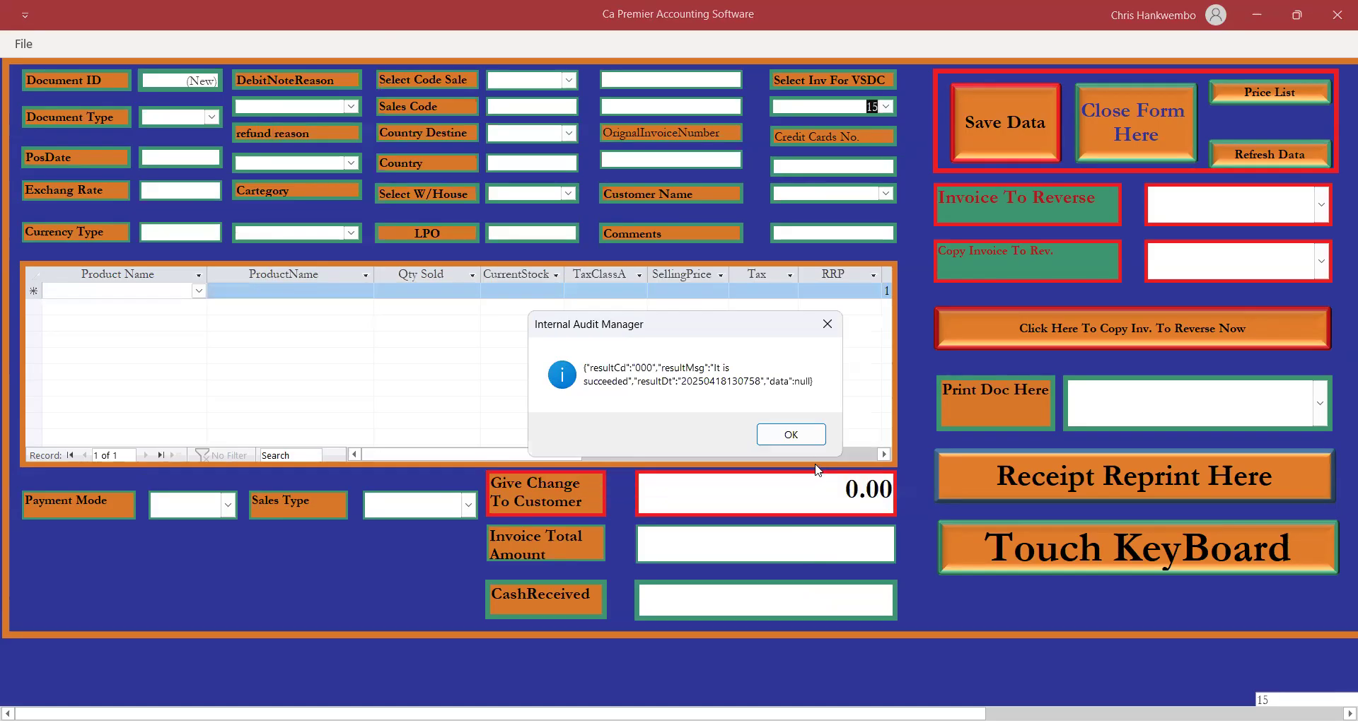
pyautogui.click(792, 435)
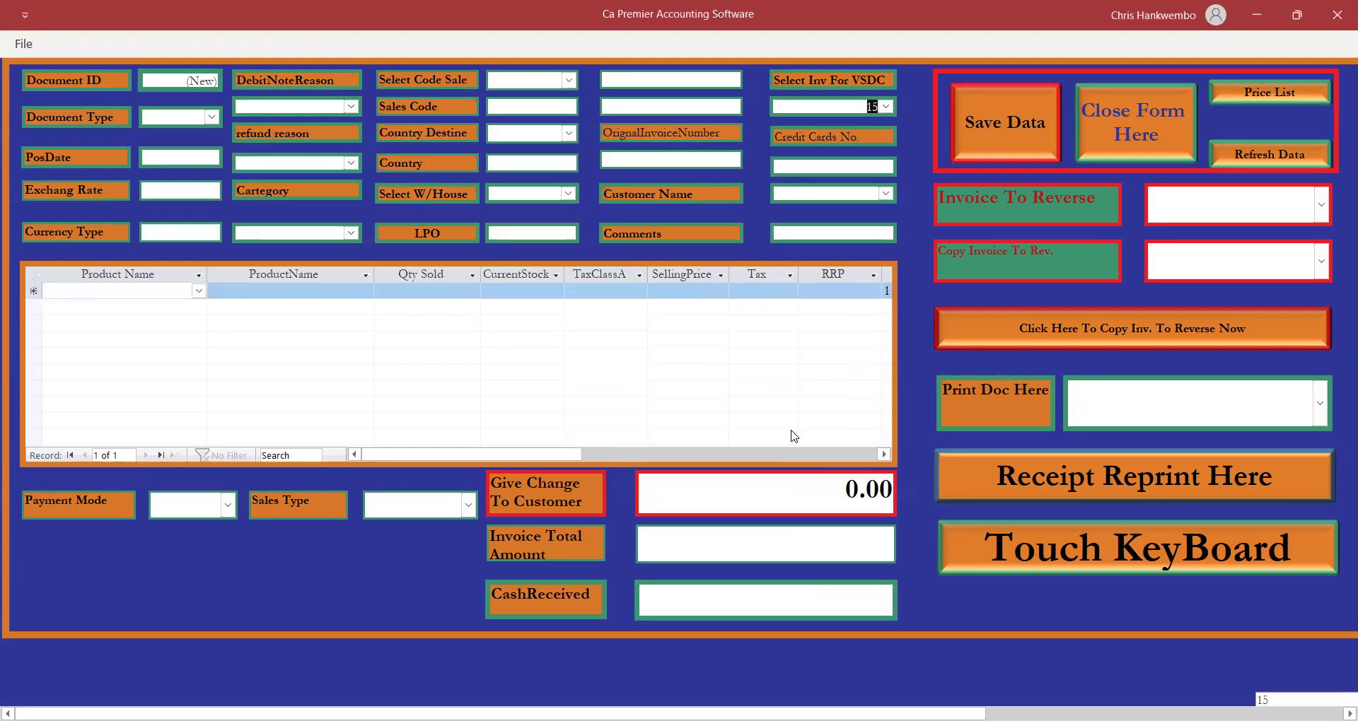
pyautogui.click(792, 434)
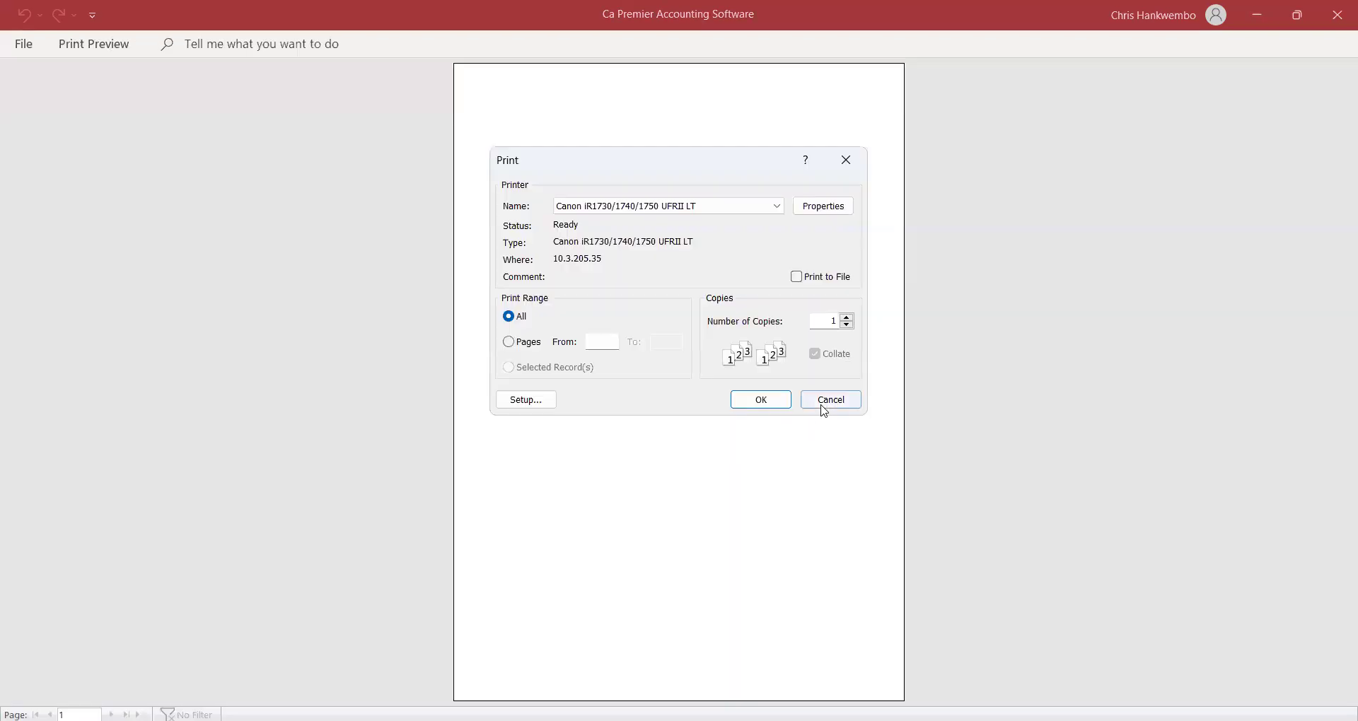
pyautogui.click(830, 405)
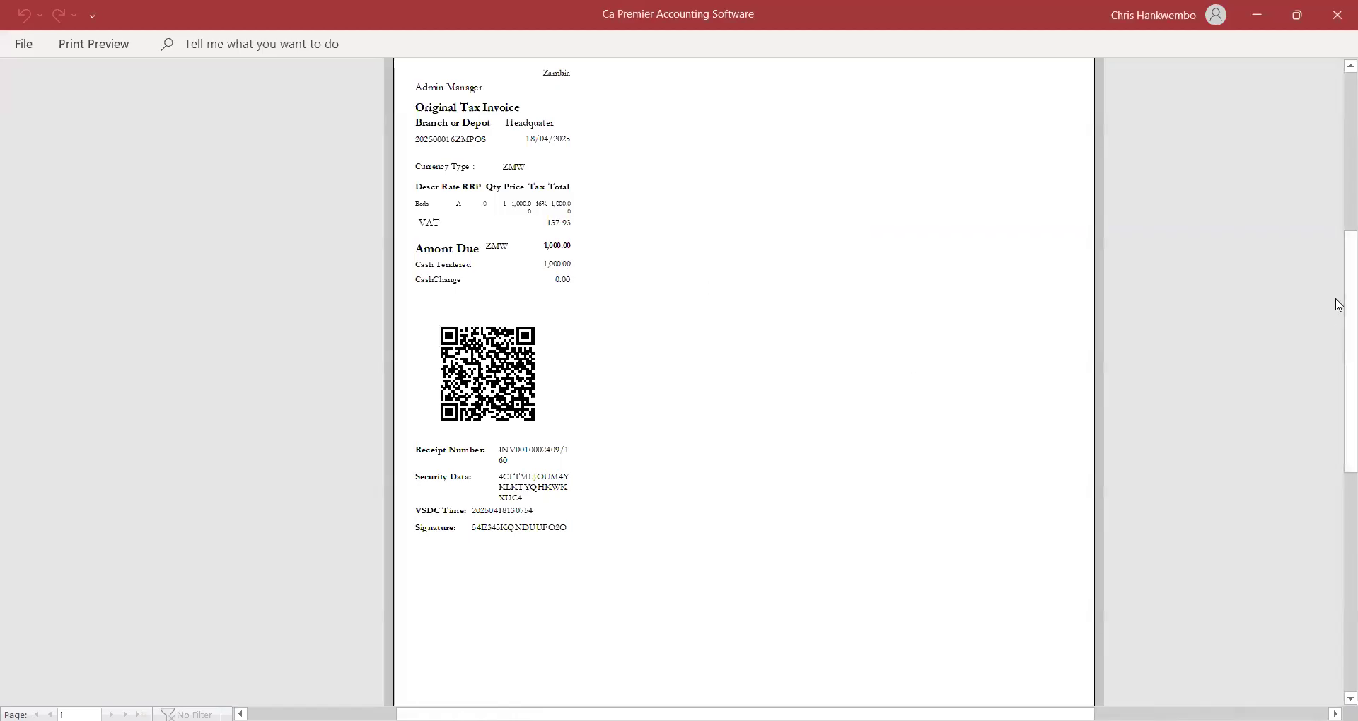
pyautogui.click(1348, 66)
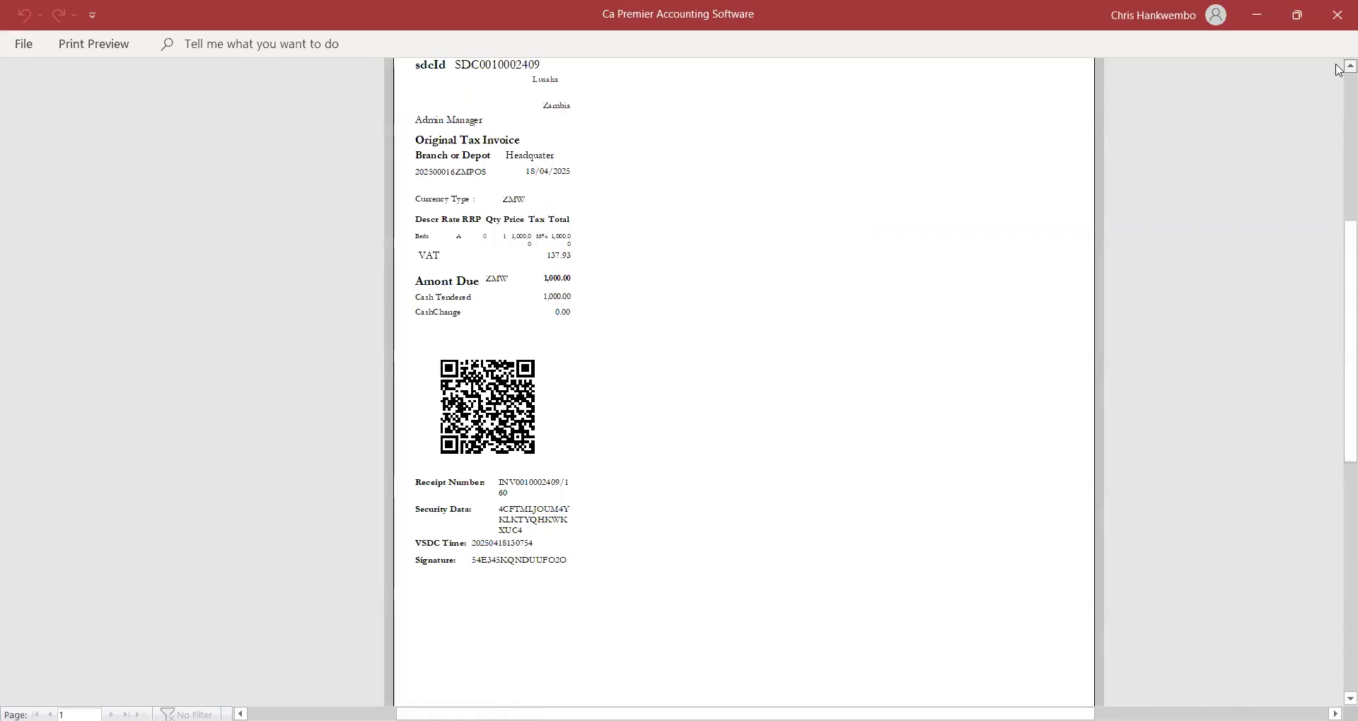
pyautogui.doubleClick(1349, 66)
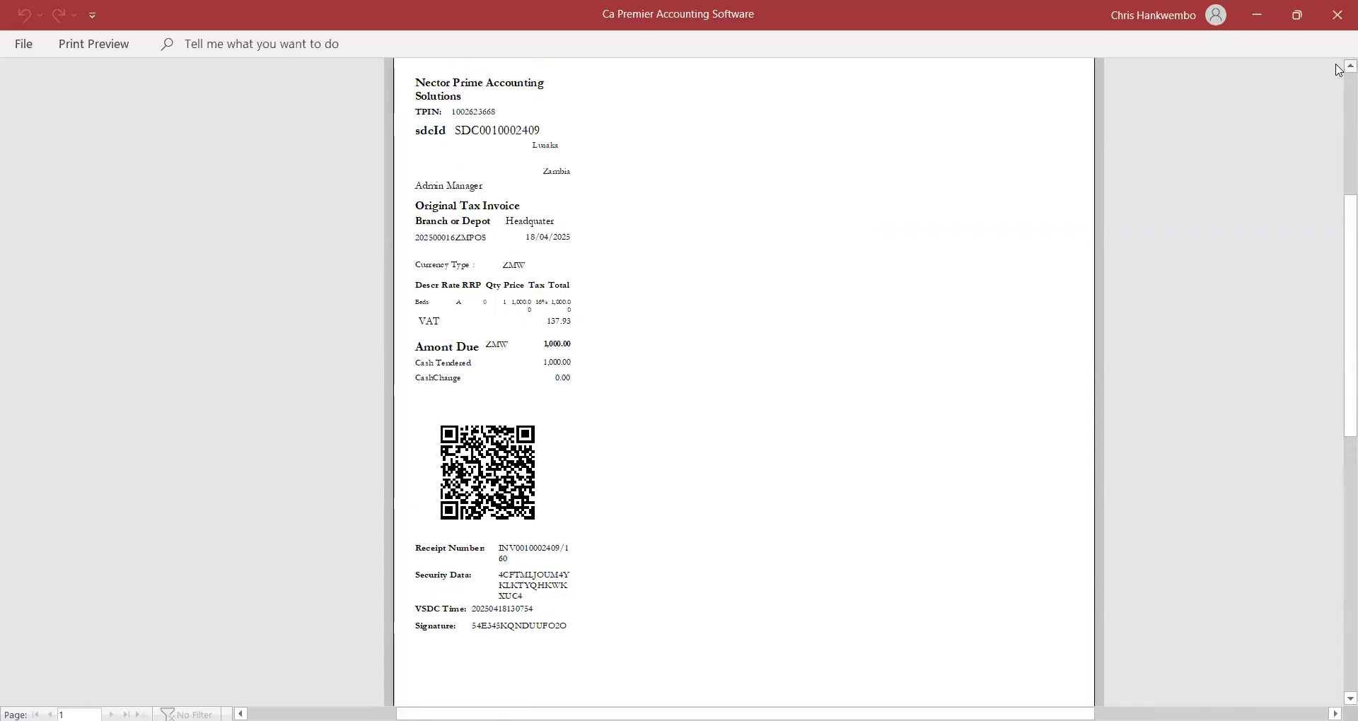
pyautogui.click(119, 46)
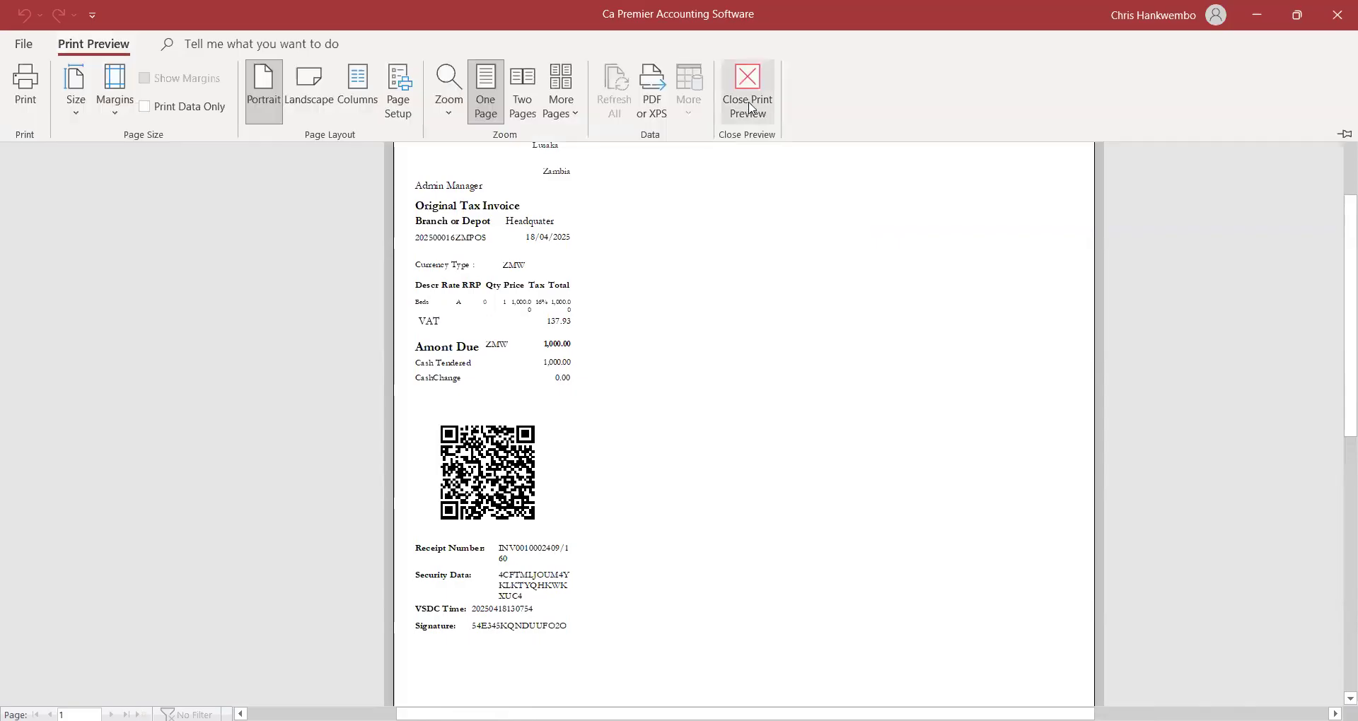
pyautogui.click(747, 108)
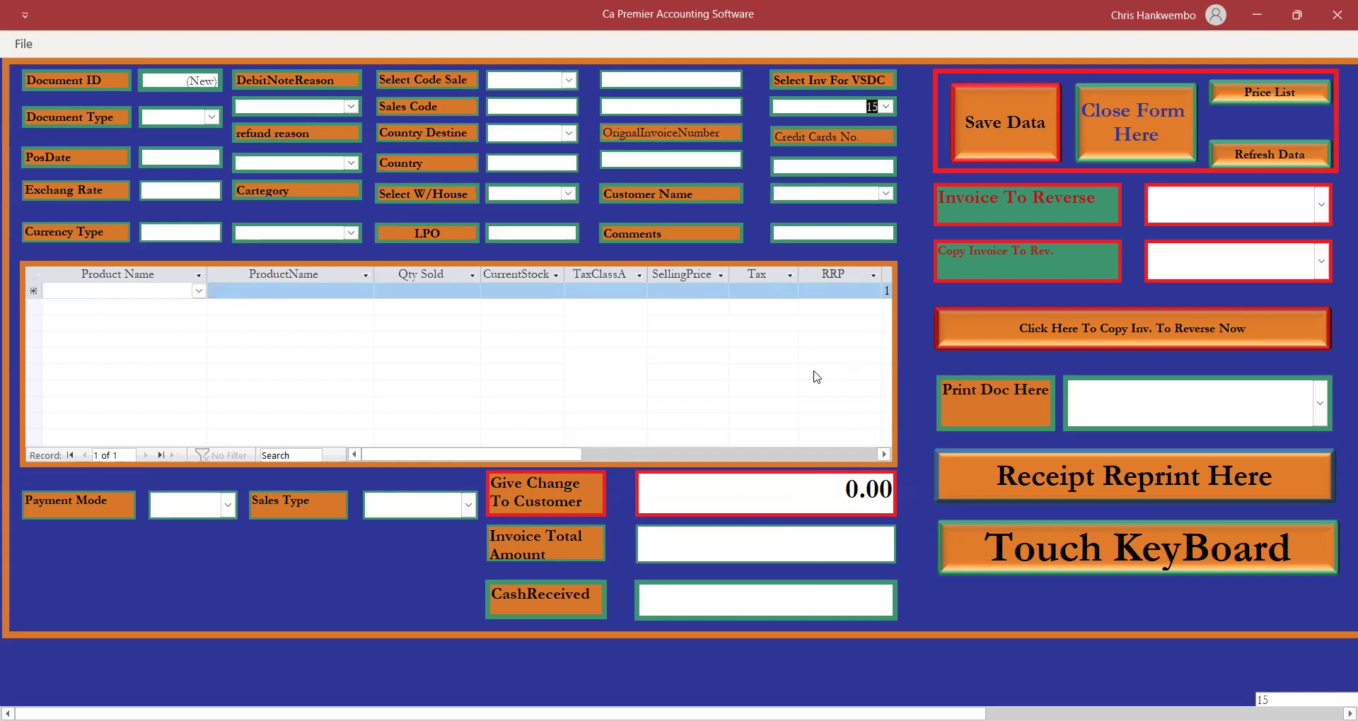
pyautogui.click(1100, 126)
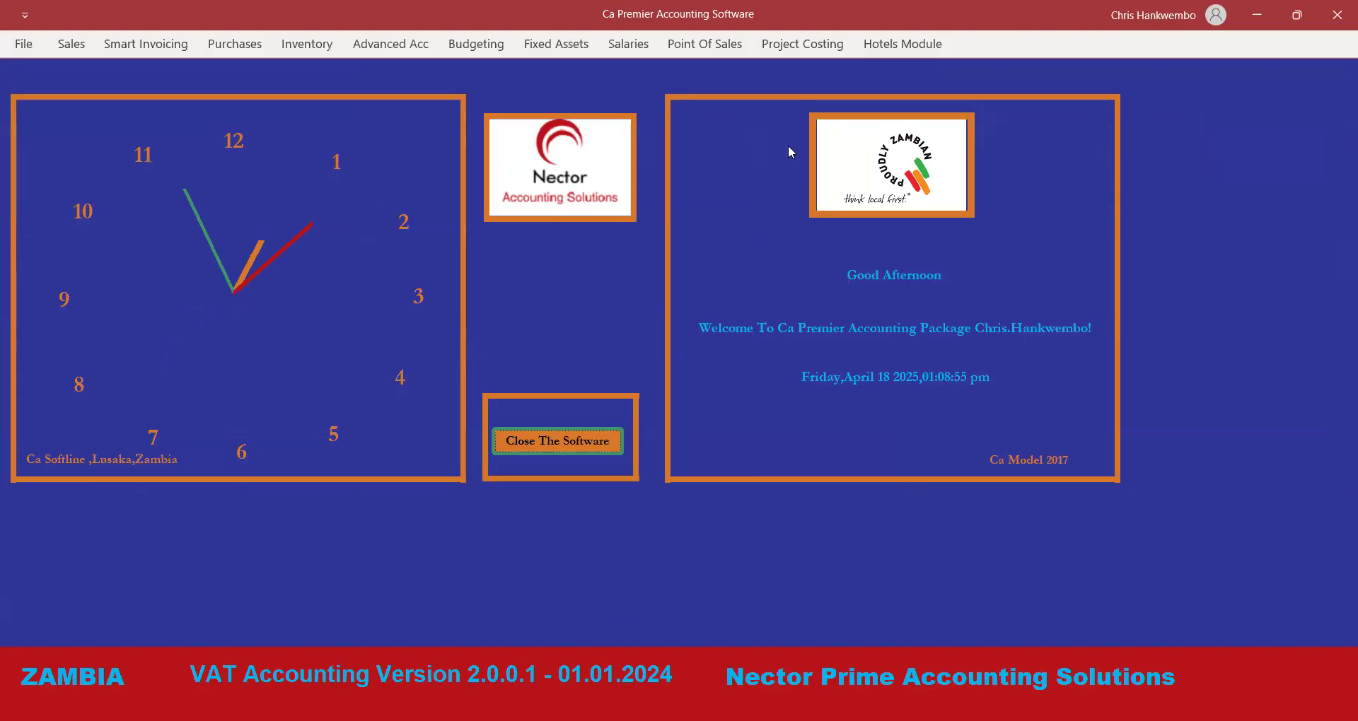
# Open the Trial Balance Monthly form from the Advanced Acc Financial Control group.
pyautogui.click(405, 45)
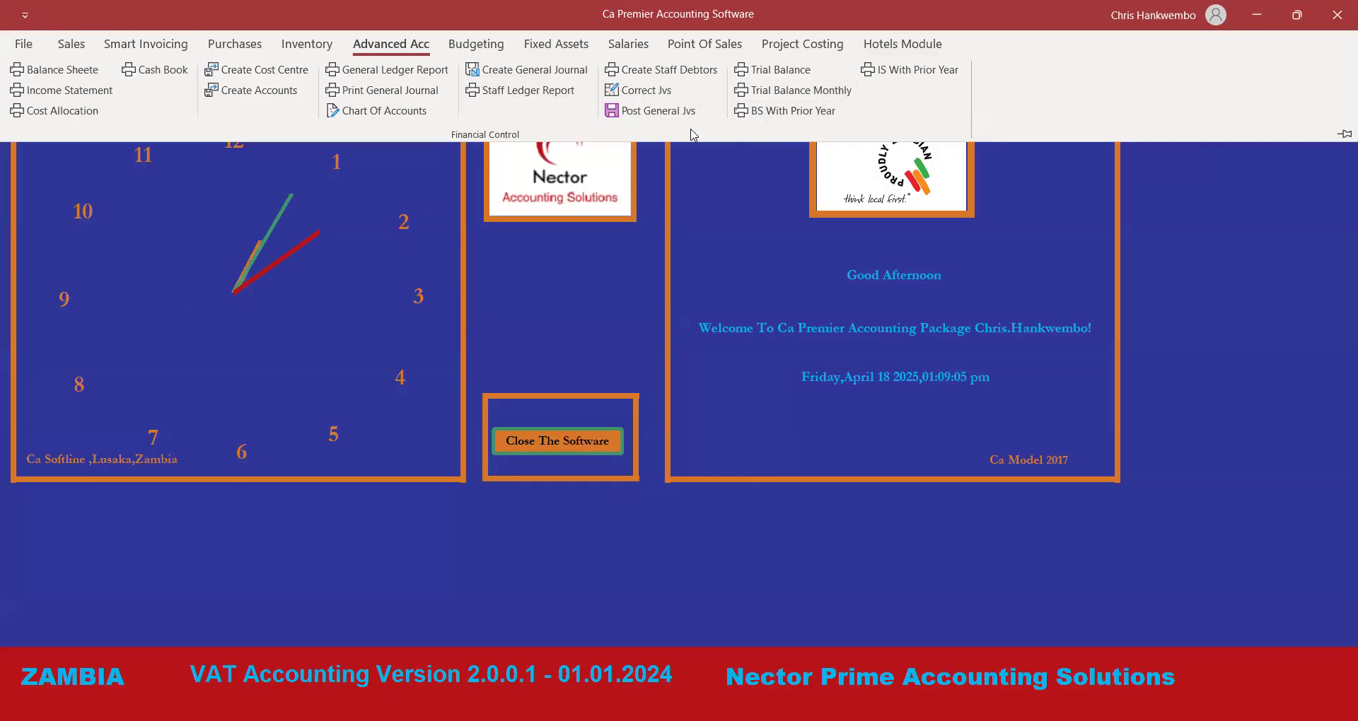
pyautogui.click(790, 90)
# Set both month-end dates to 18/04/2025 and preview the monthly trial balance.
pyautogui.click(658, 233)
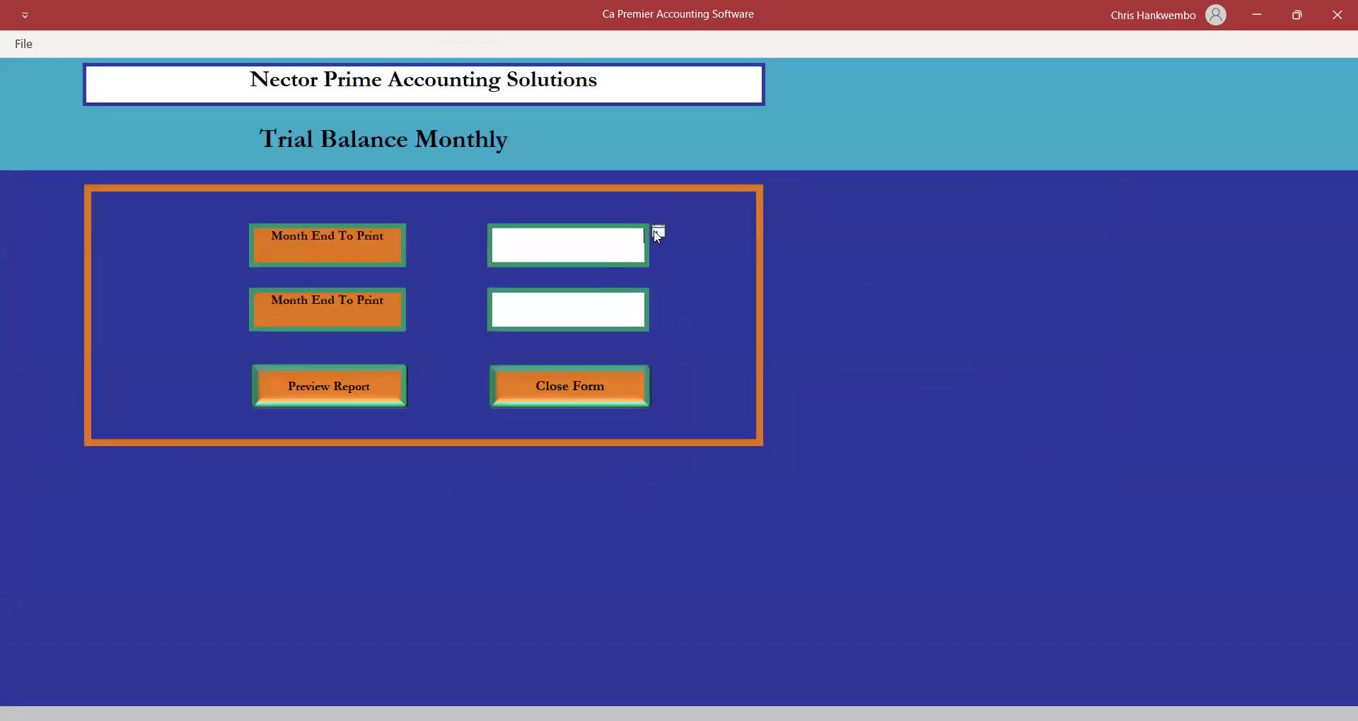
pyautogui.click(609, 312)
pyautogui.click(609, 307)
pyautogui.click(661, 298)
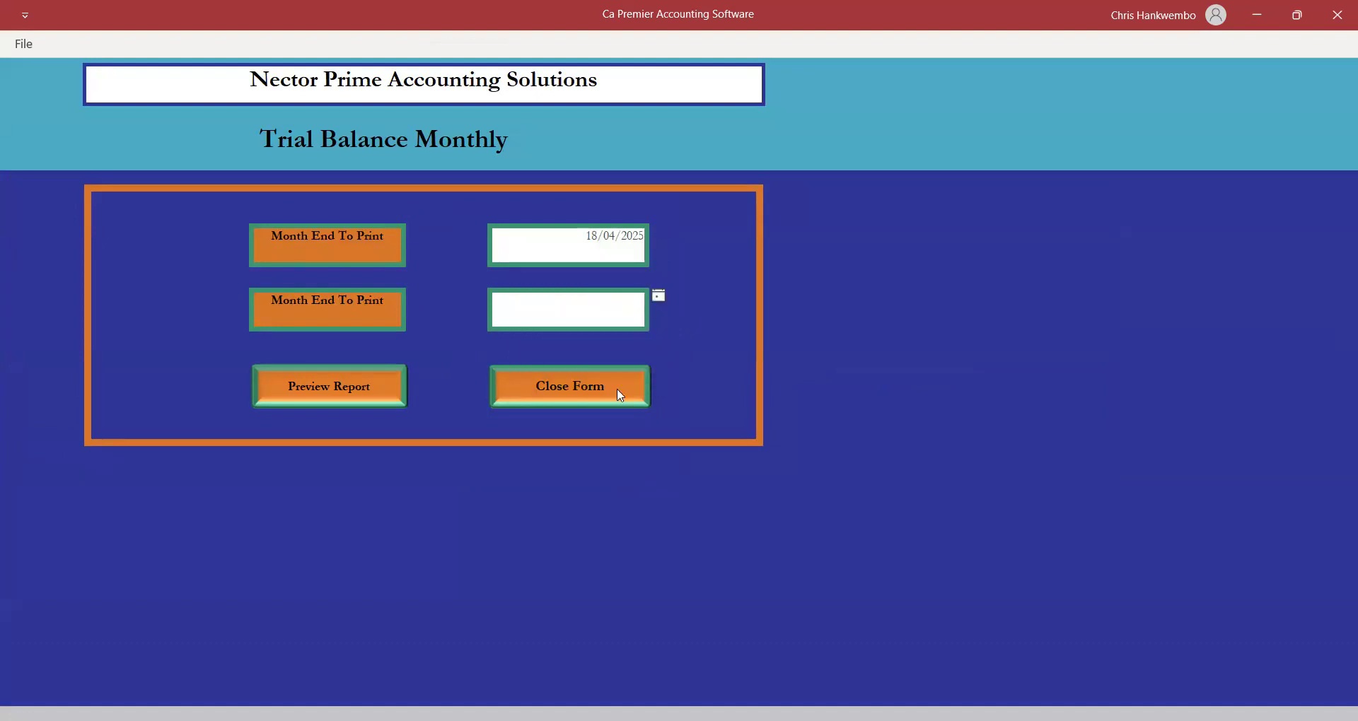
pyautogui.click(611, 377)
pyautogui.click(337, 393)
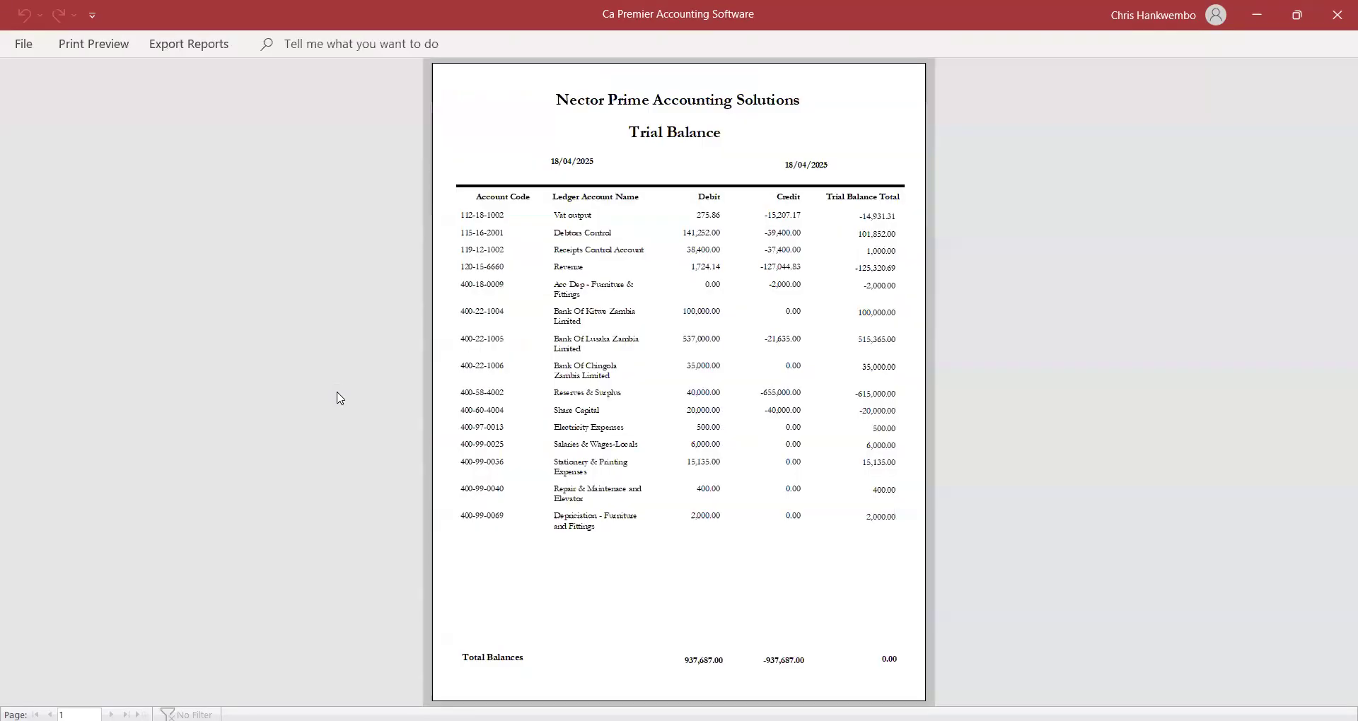
# Check the trial balance totals of 937,687.00 on each side, then close the preview and form.
pyautogui.click(776, 371)
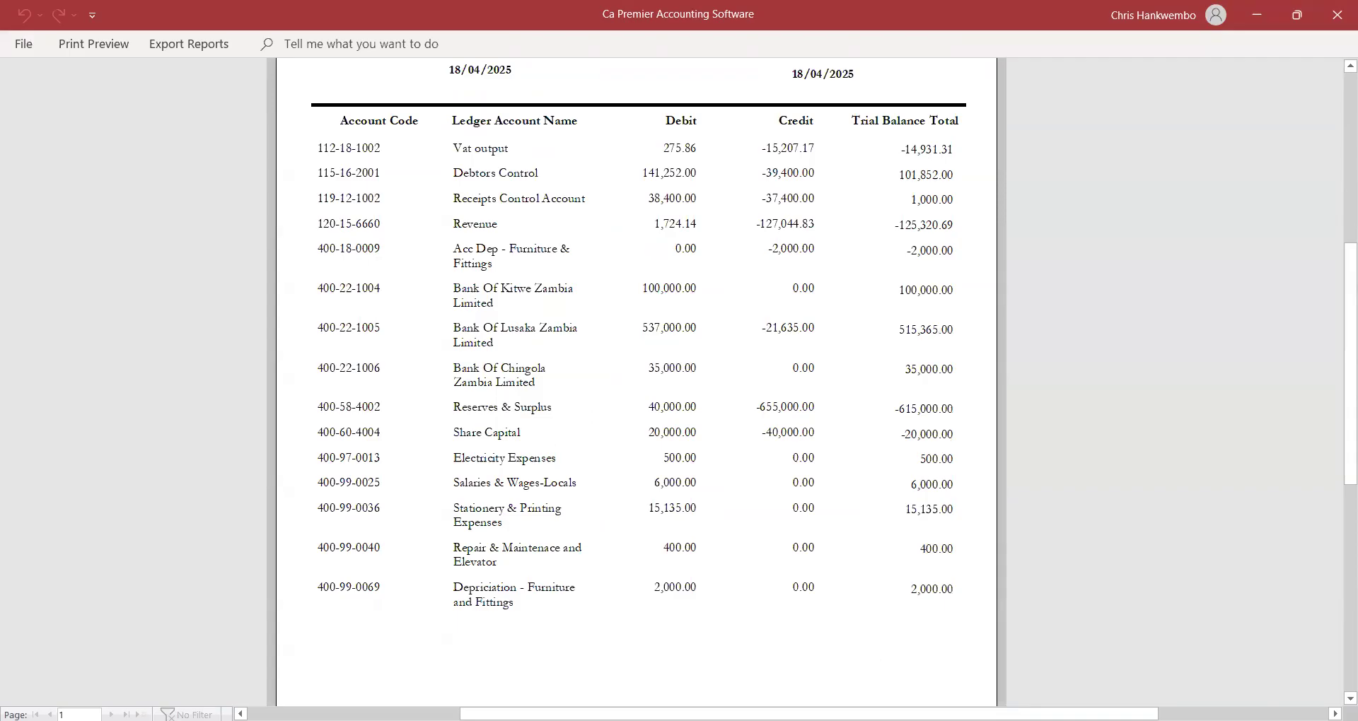
pyautogui.scroll(-5, 1113, 612)
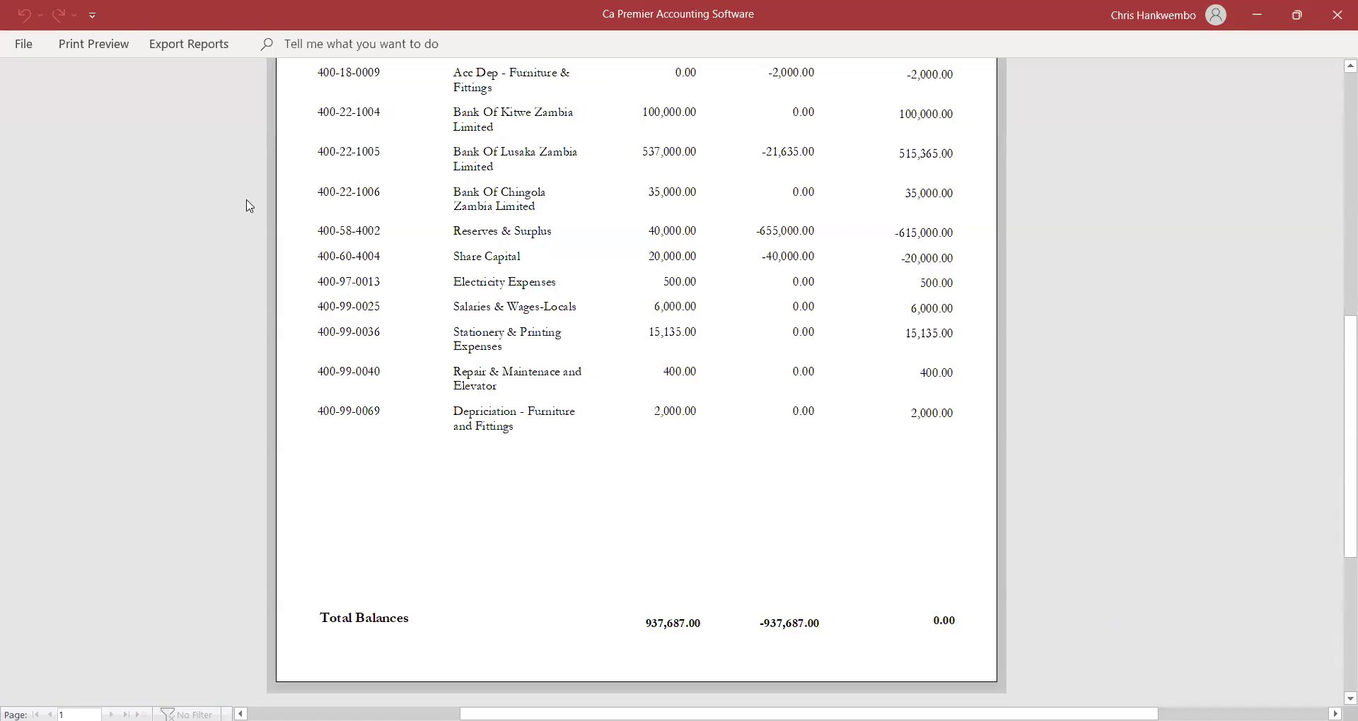
pyautogui.click(101, 44)
pyautogui.click(748, 102)
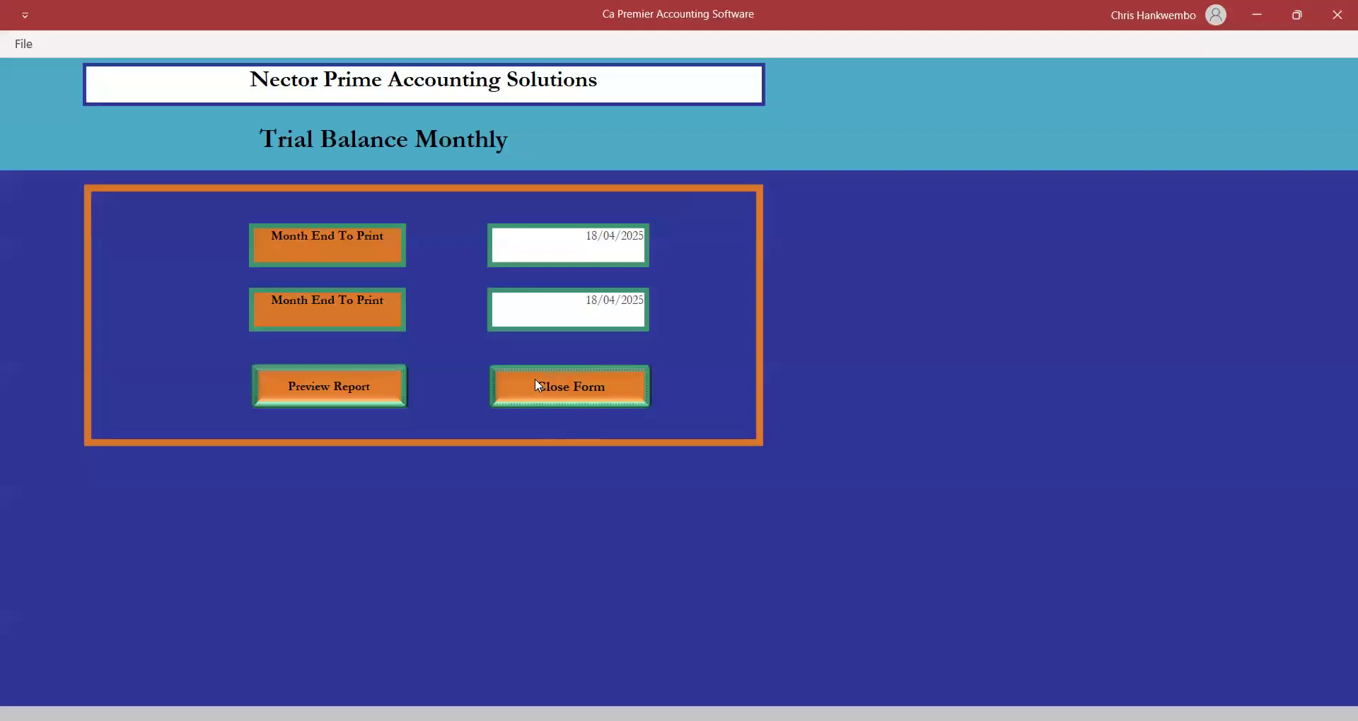
pyautogui.click(537, 384)
pyautogui.click(700, 45)
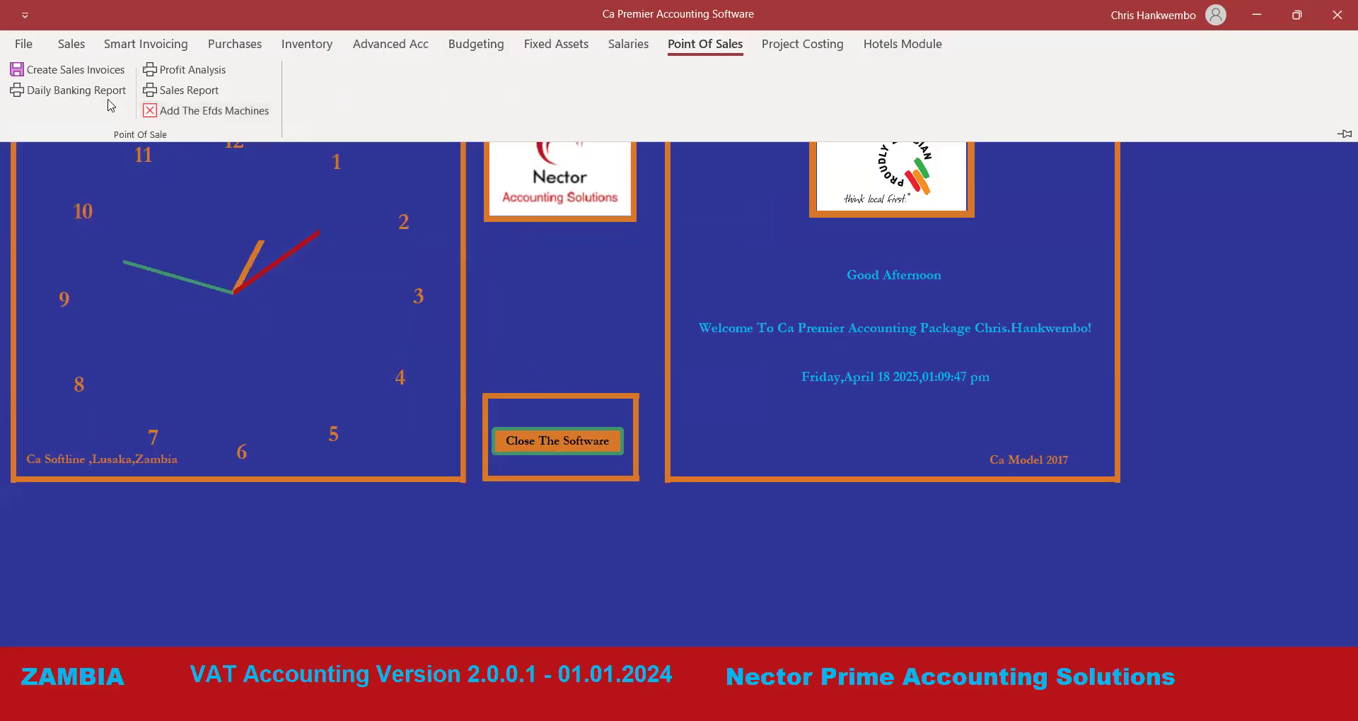
# Preview the sales report for 18/04/2025 with Headquater selected in both branch boxes.
pyautogui.click(188, 91)
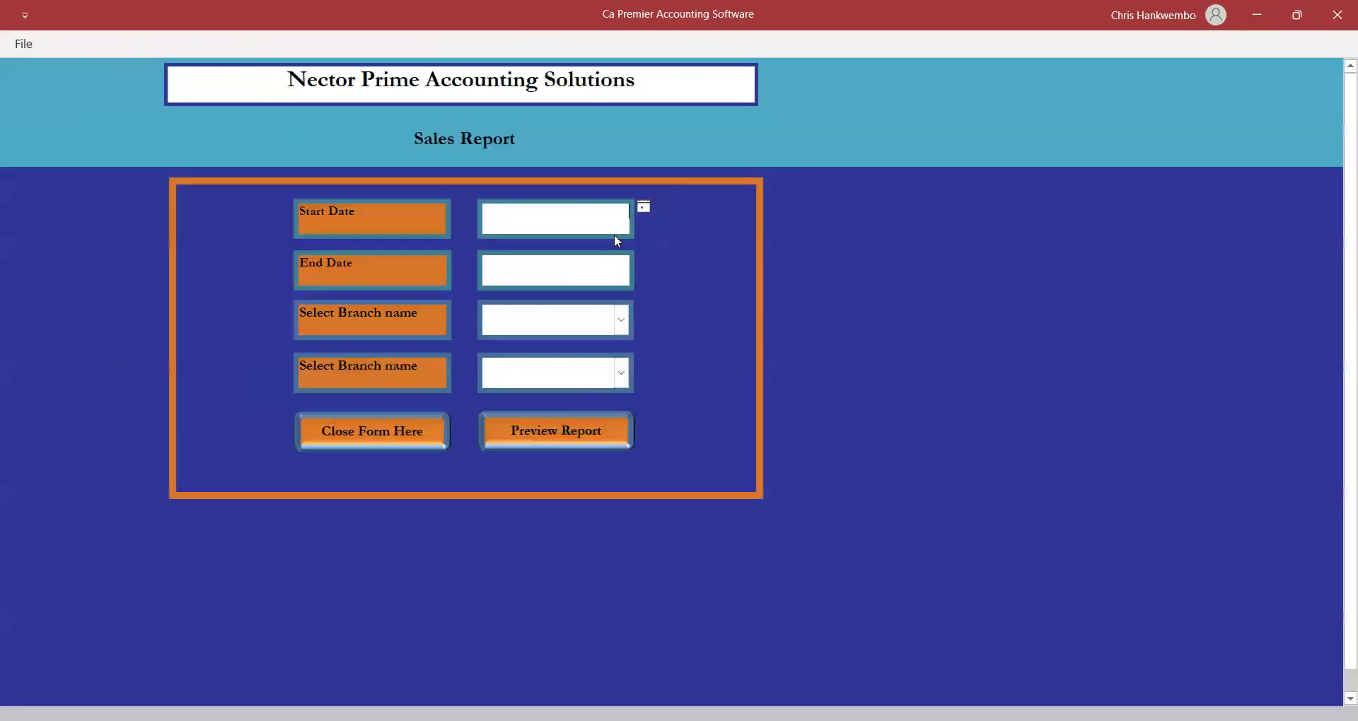
pyautogui.click(643, 206)
pyautogui.click(597, 285)
pyautogui.click(644, 260)
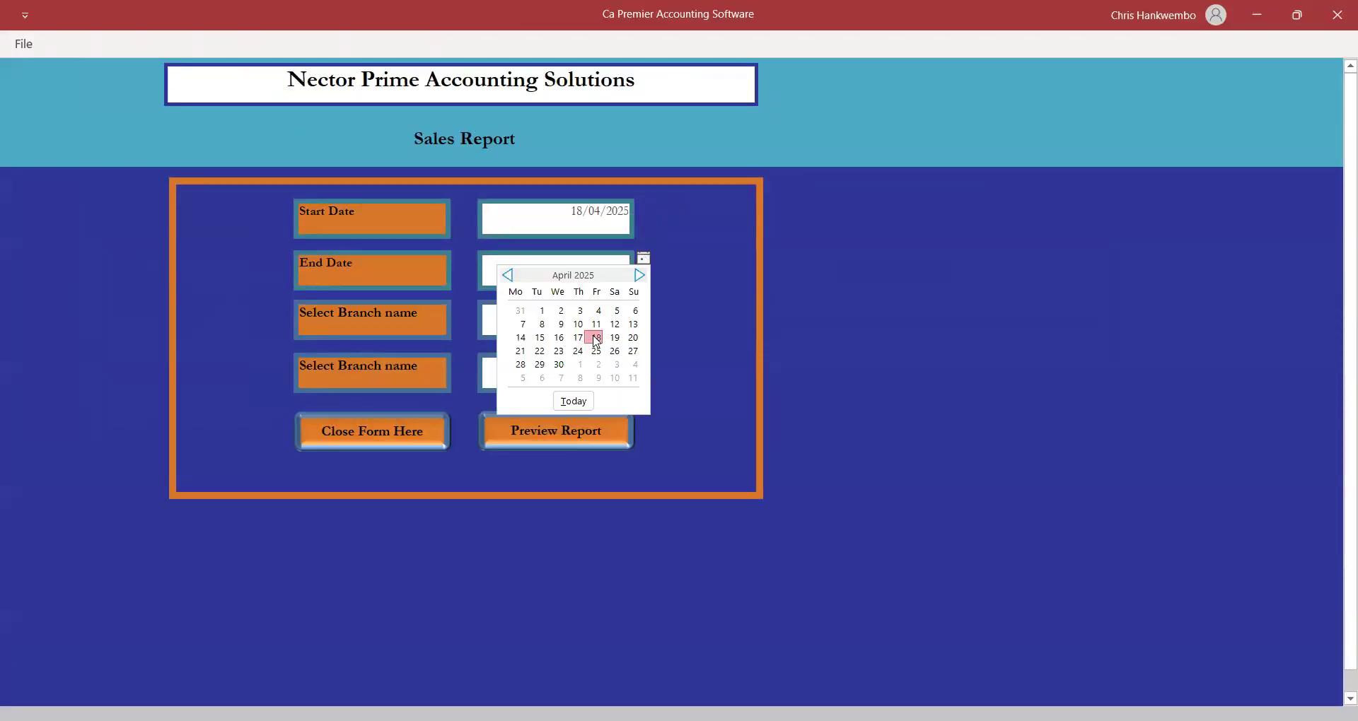
pyautogui.click(597, 338)
pyautogui.click(621, 320)
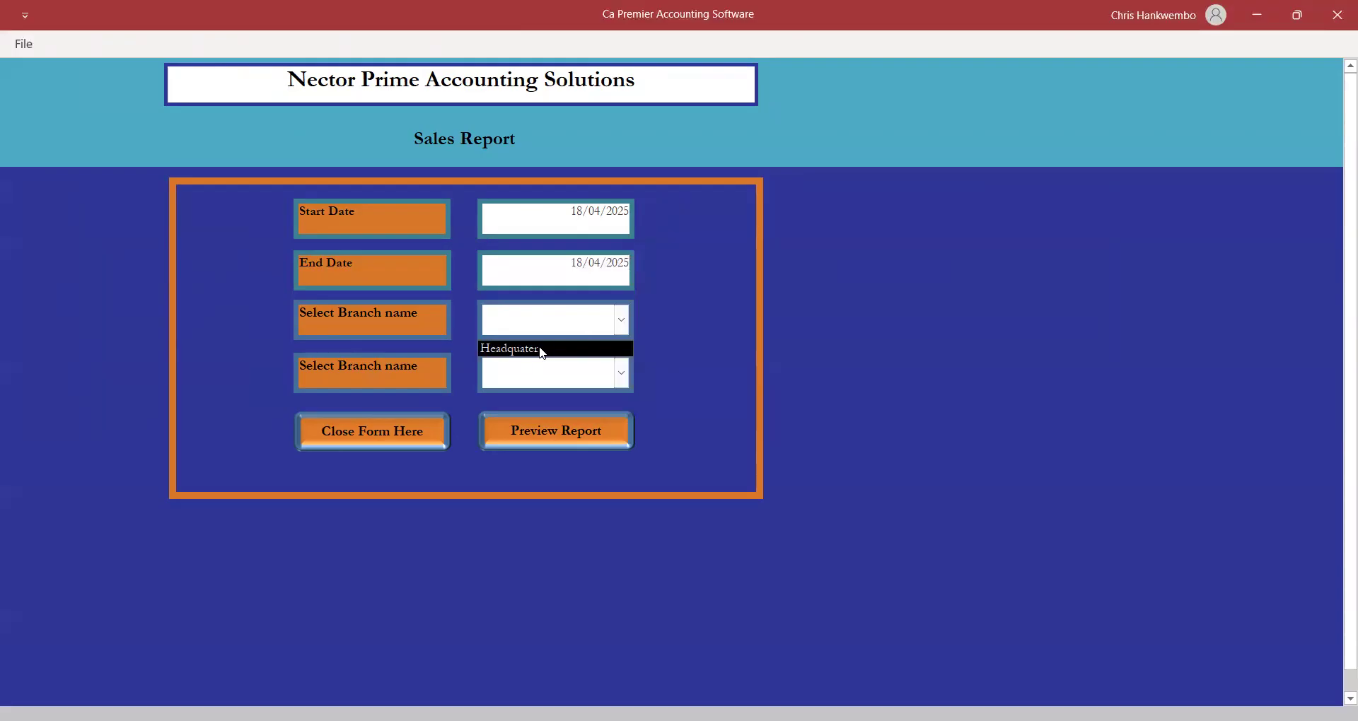
pyautogui.click(543, 348)
pyautogui.click(622, 373)
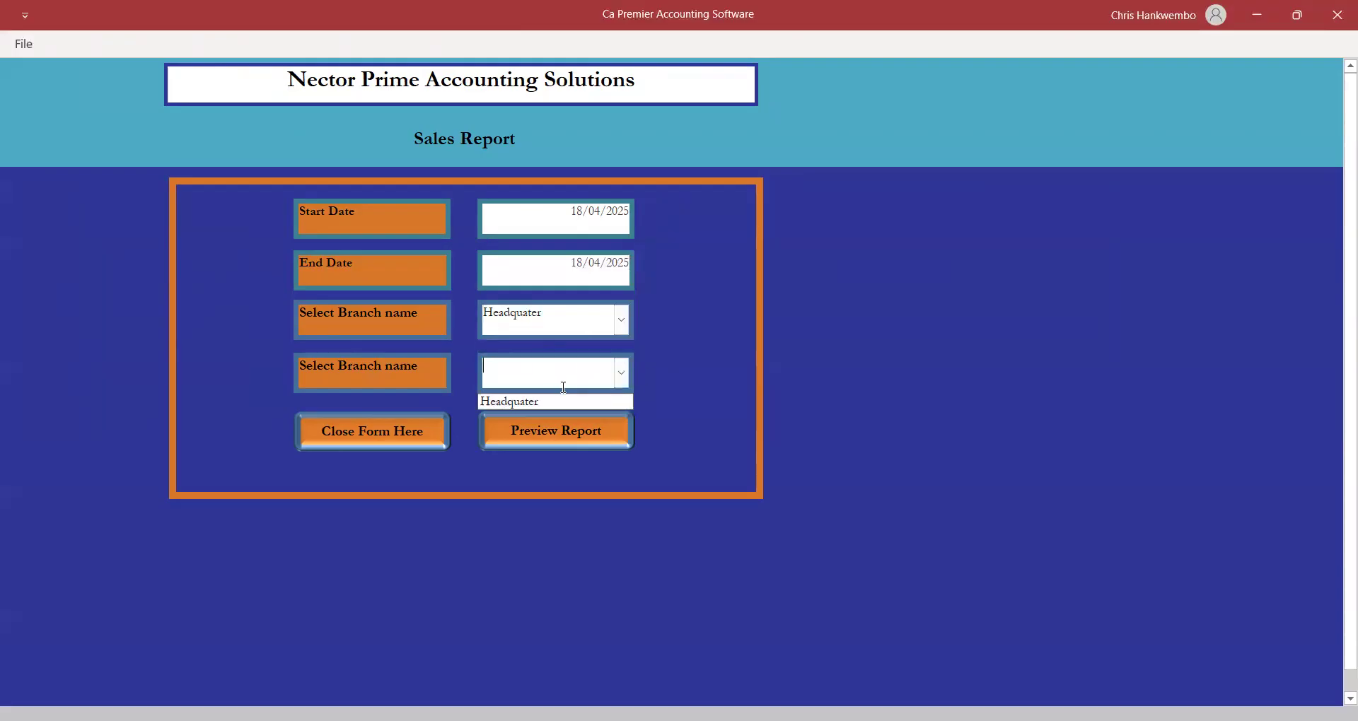
pyautogui.click(535, 403)
pyautogui.click(545, 431)
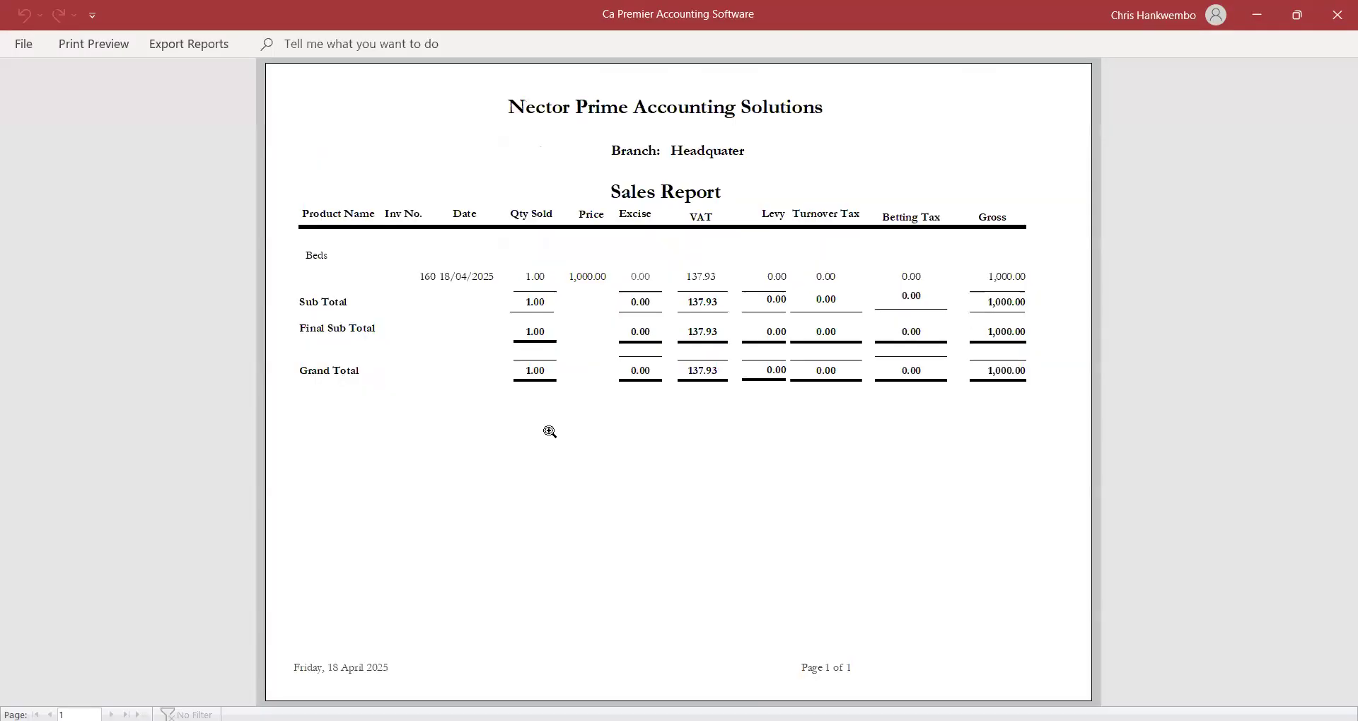
# Review the one bed sold for 1,000.00, then close the preview and the sales report form.
pyautogui.click(961, 326)
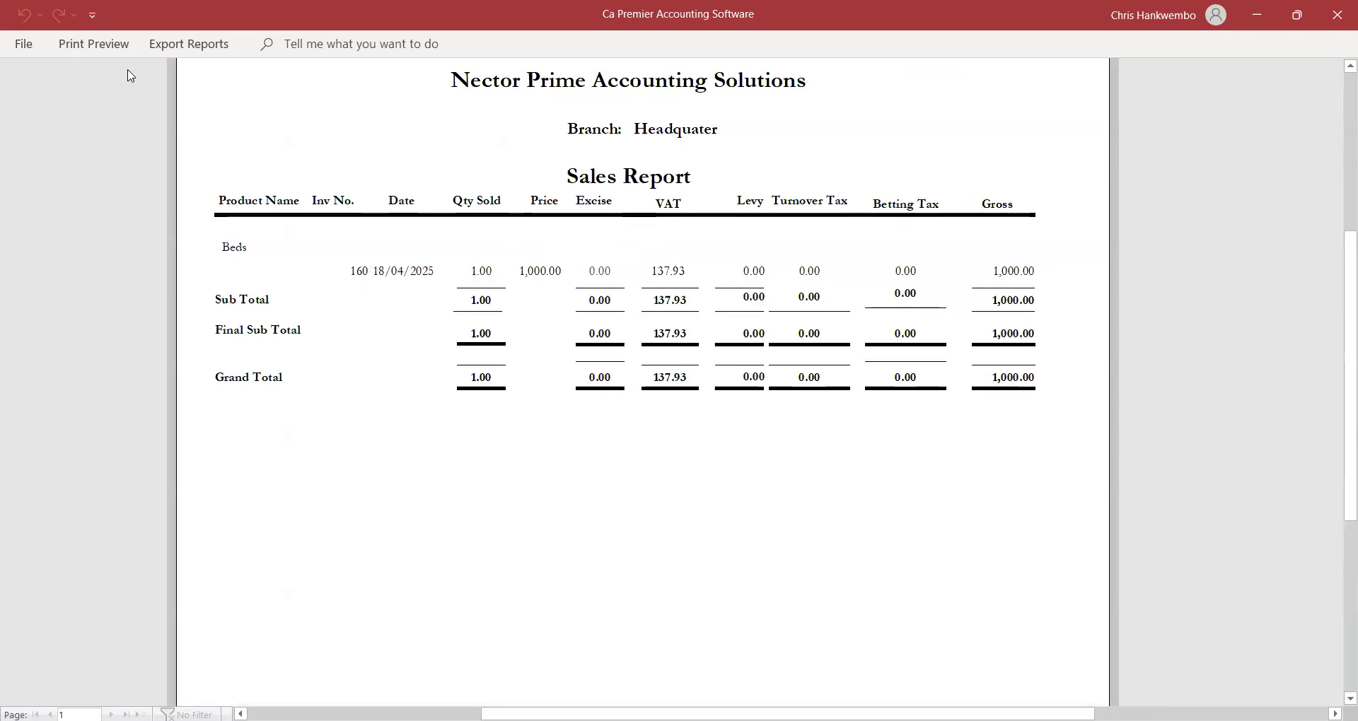
pyautogui.click(88, 42)
pyautogui.click(745, 104)
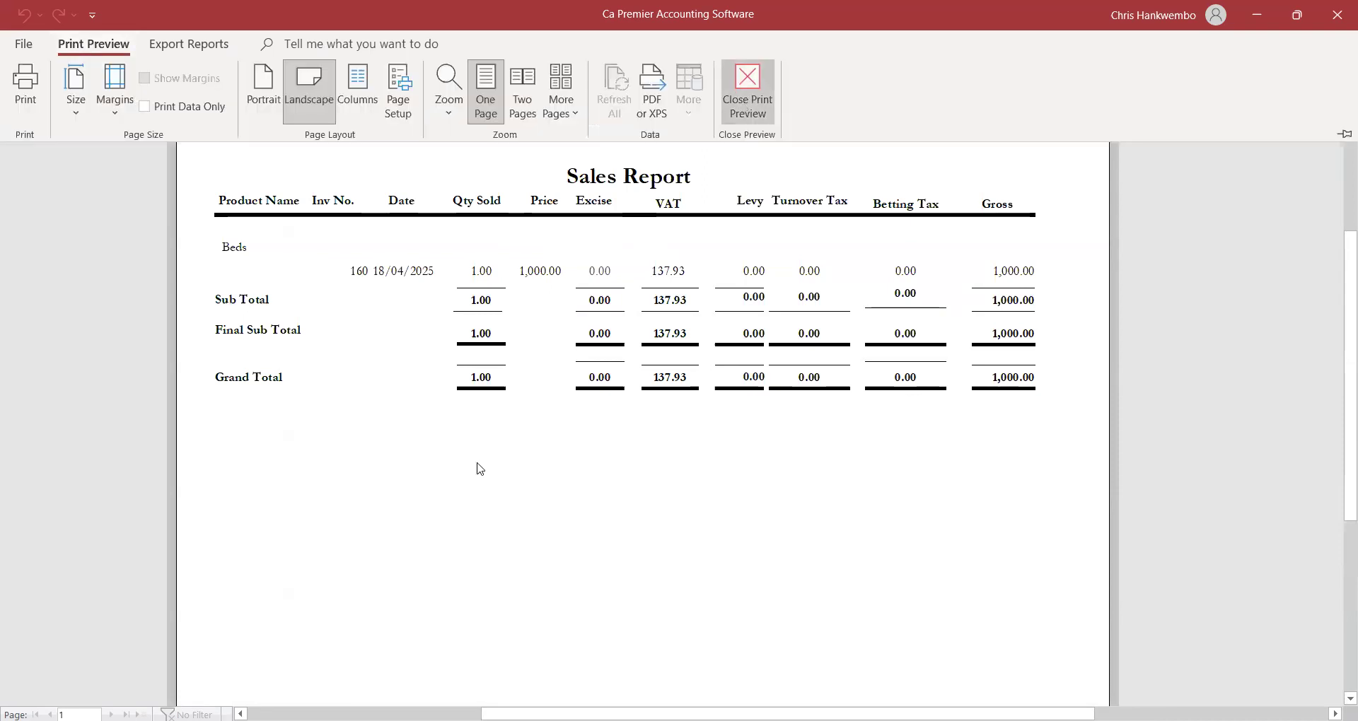
pyautogui.click(355, 436)
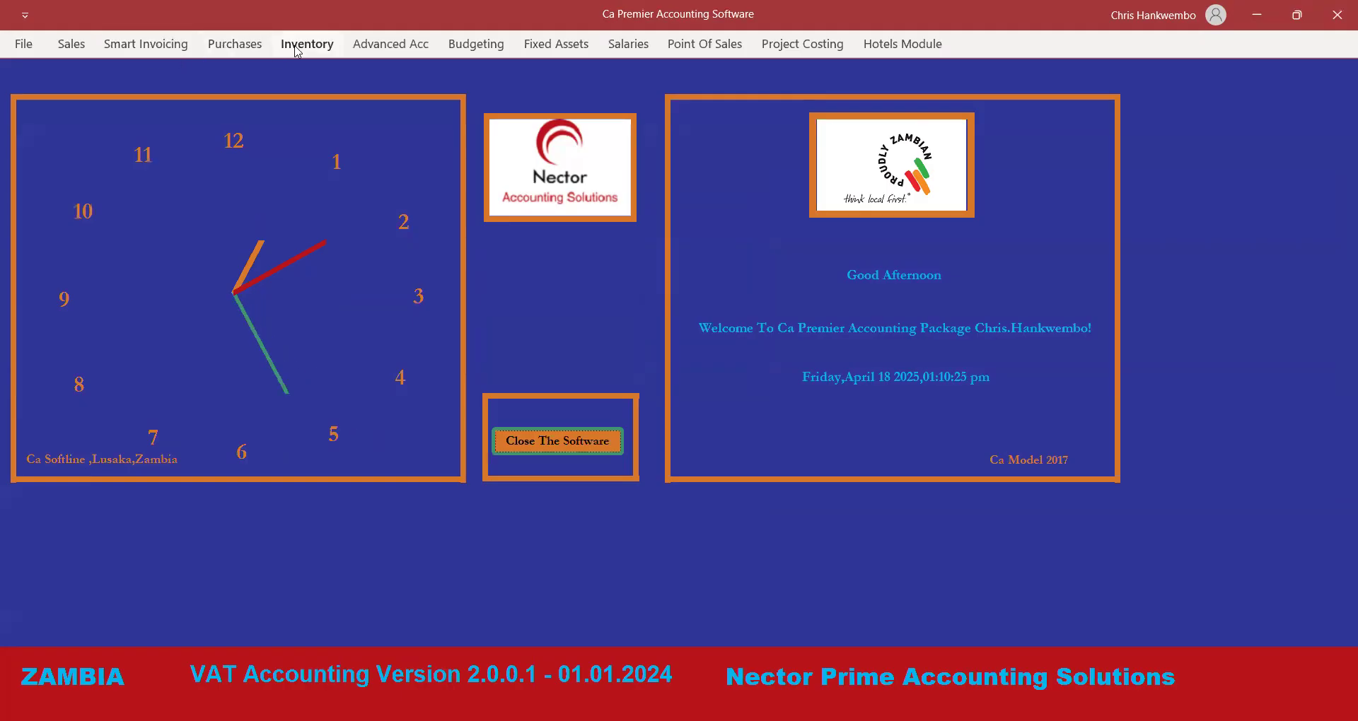
pyautogui.click(235, 45)
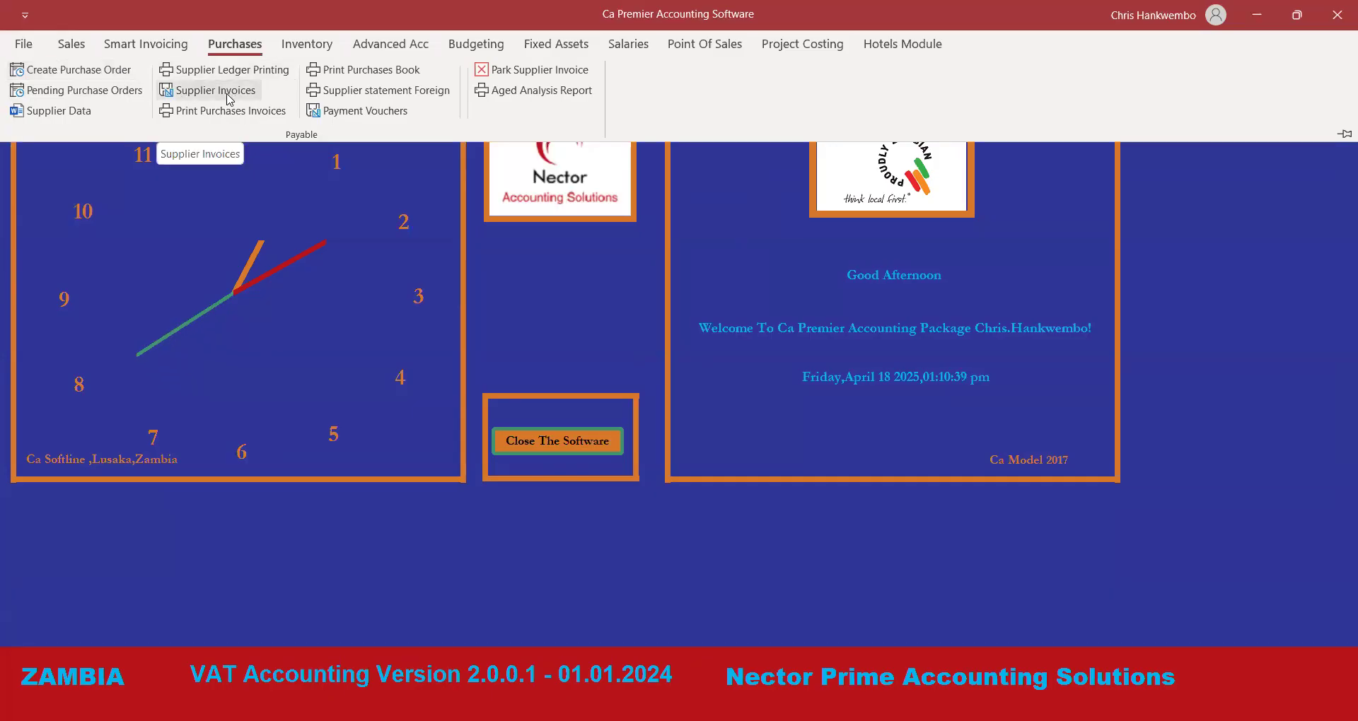
# Create a Purchase Order from METMIN SUPPLIERS dated 18/04/2025 for the Finance department.
pyautogui.click(99, 70)
pyautogui.click(334, 216)
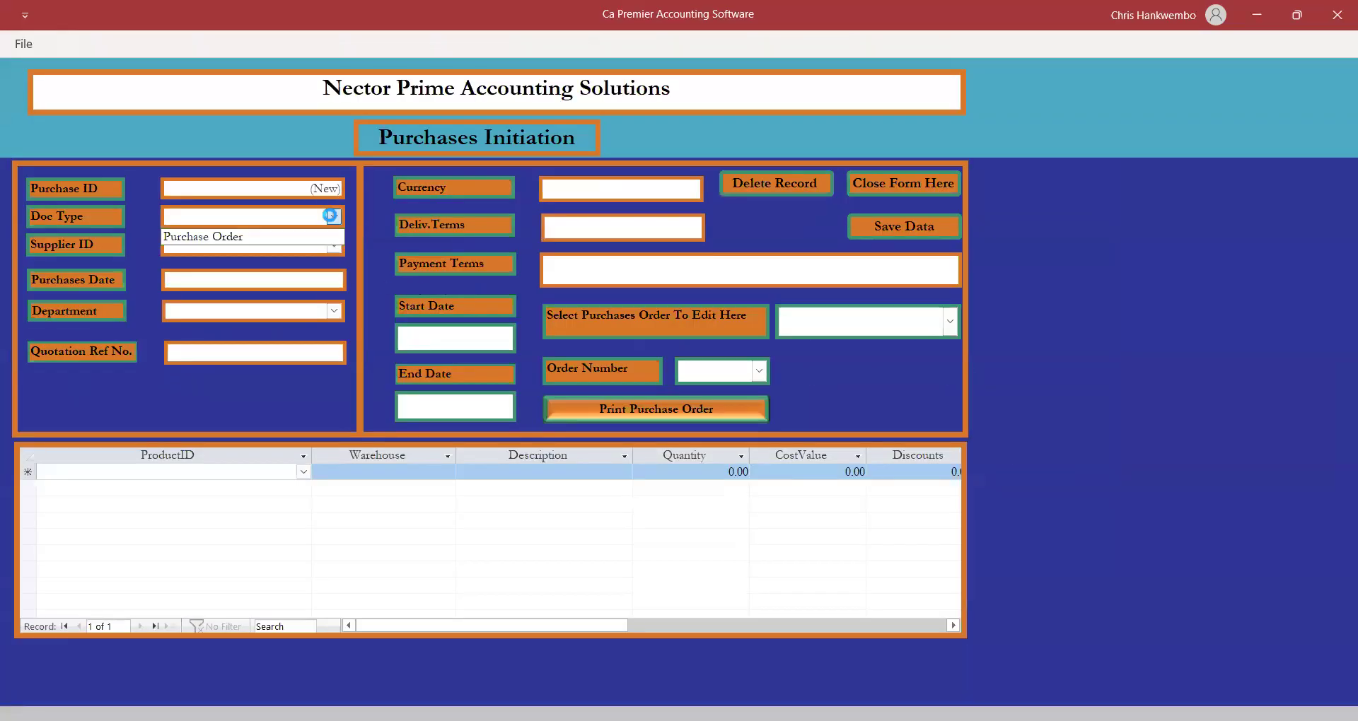
pyautogui.click(232, 241)
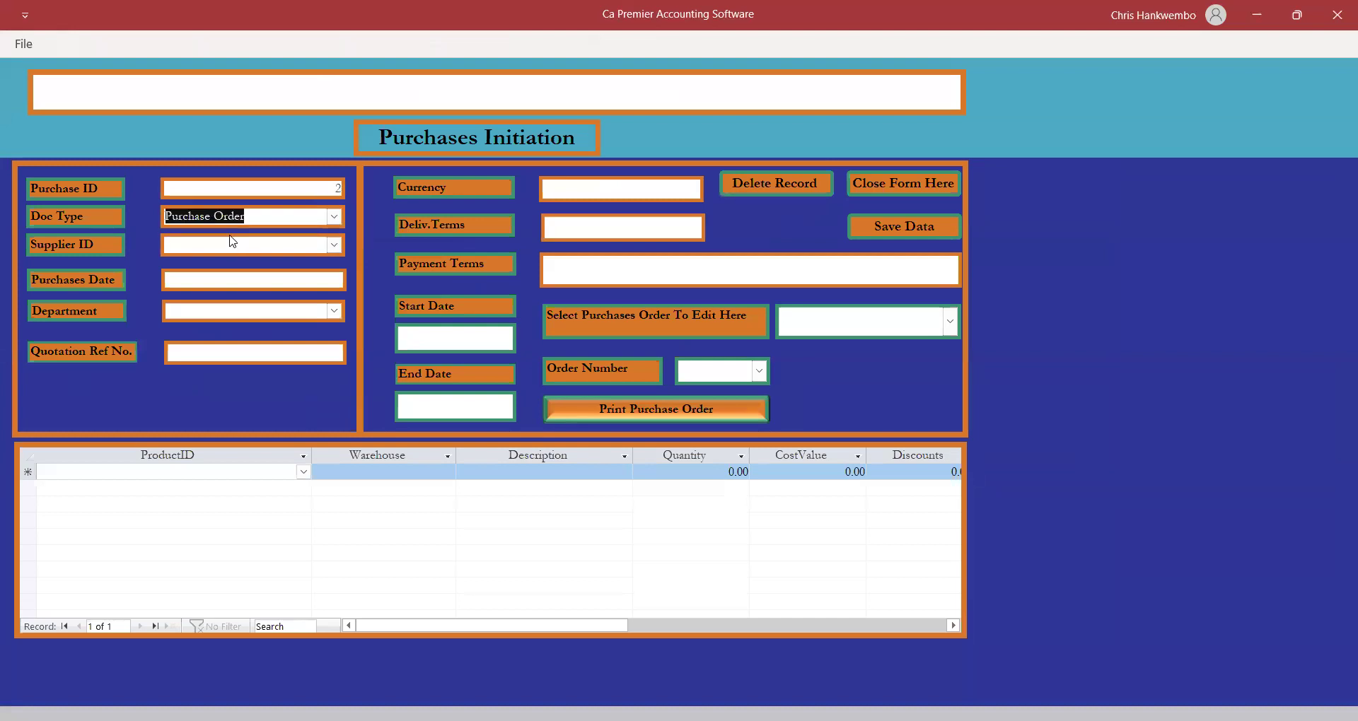
pyautogui.click(334, 245)
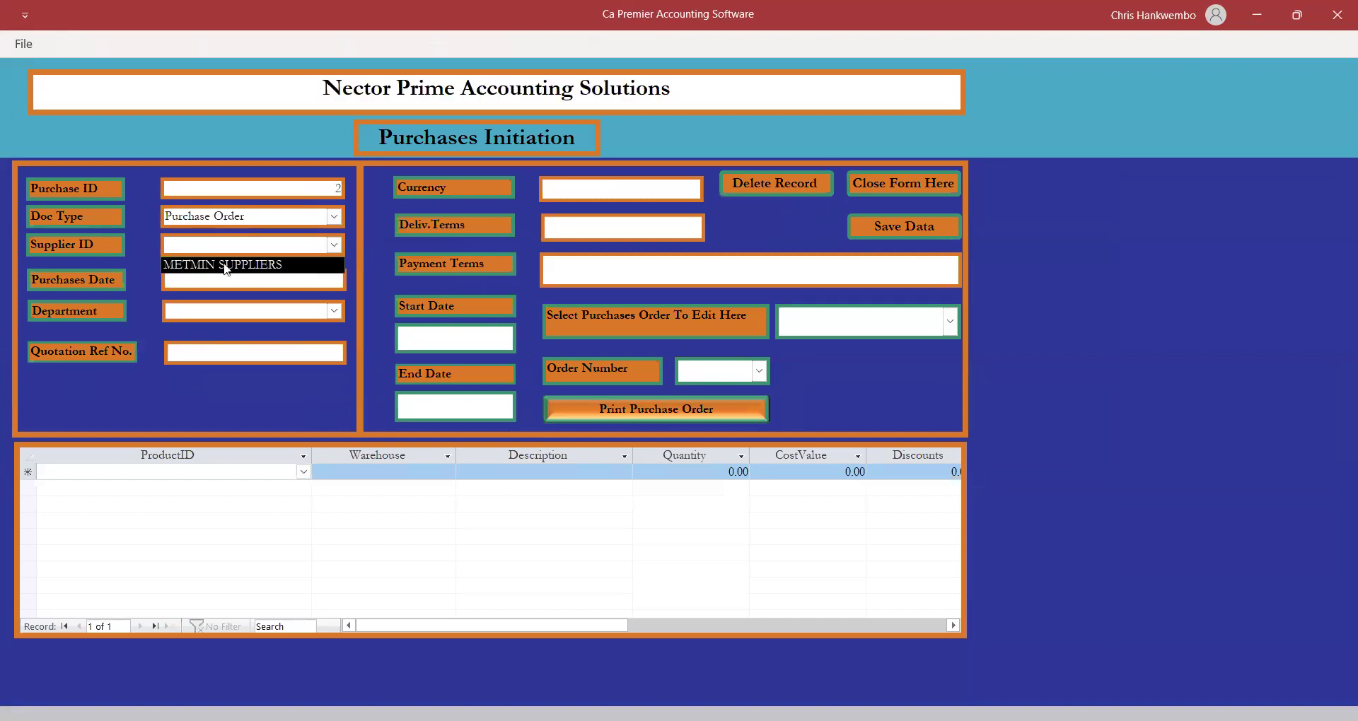
pyautogui.click(228, 266)
pyautogui.click(297, 285)
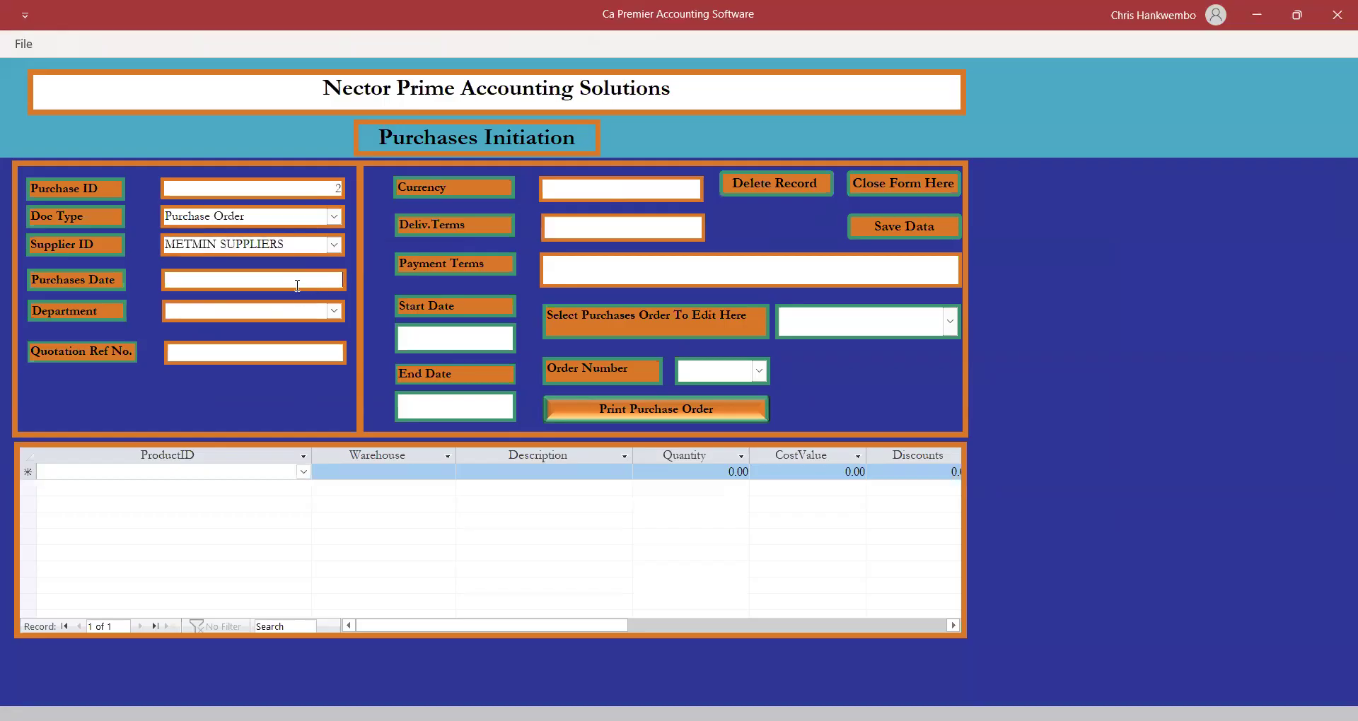
pyautogui.click(356, 279)
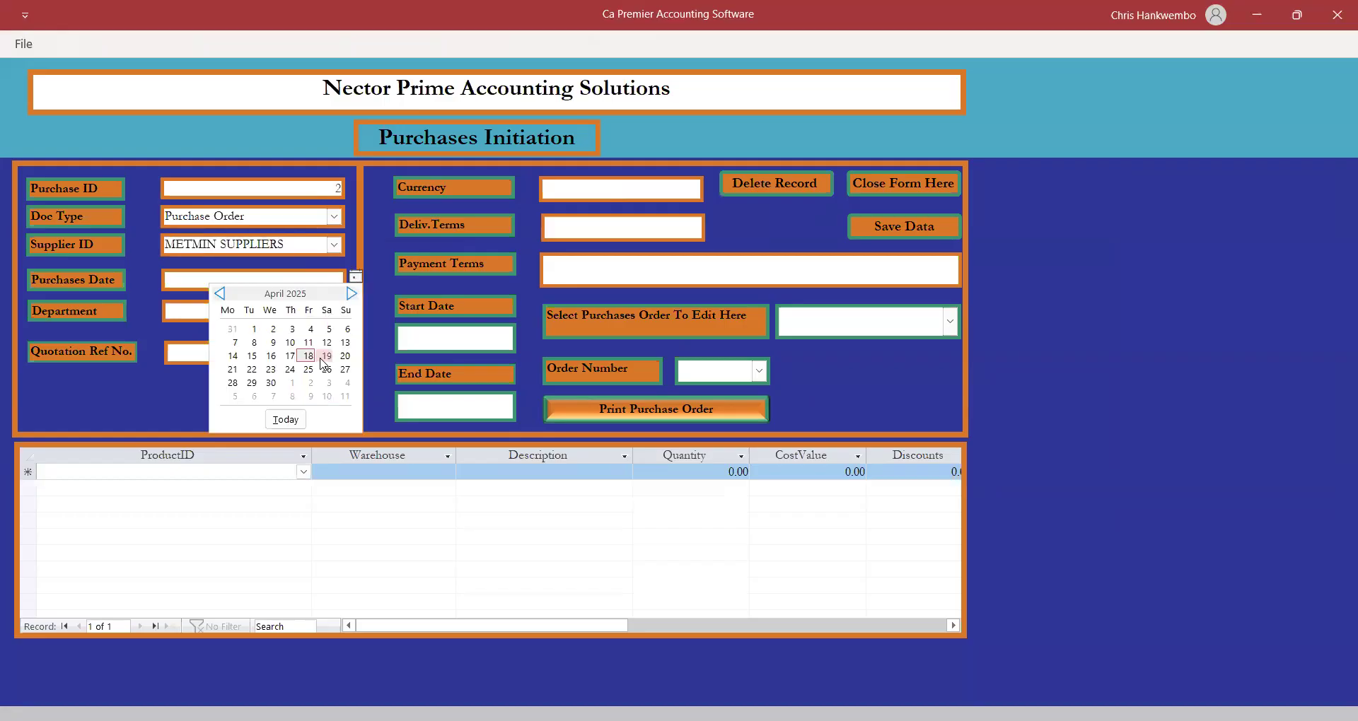
pyautogui.click(308, 357)
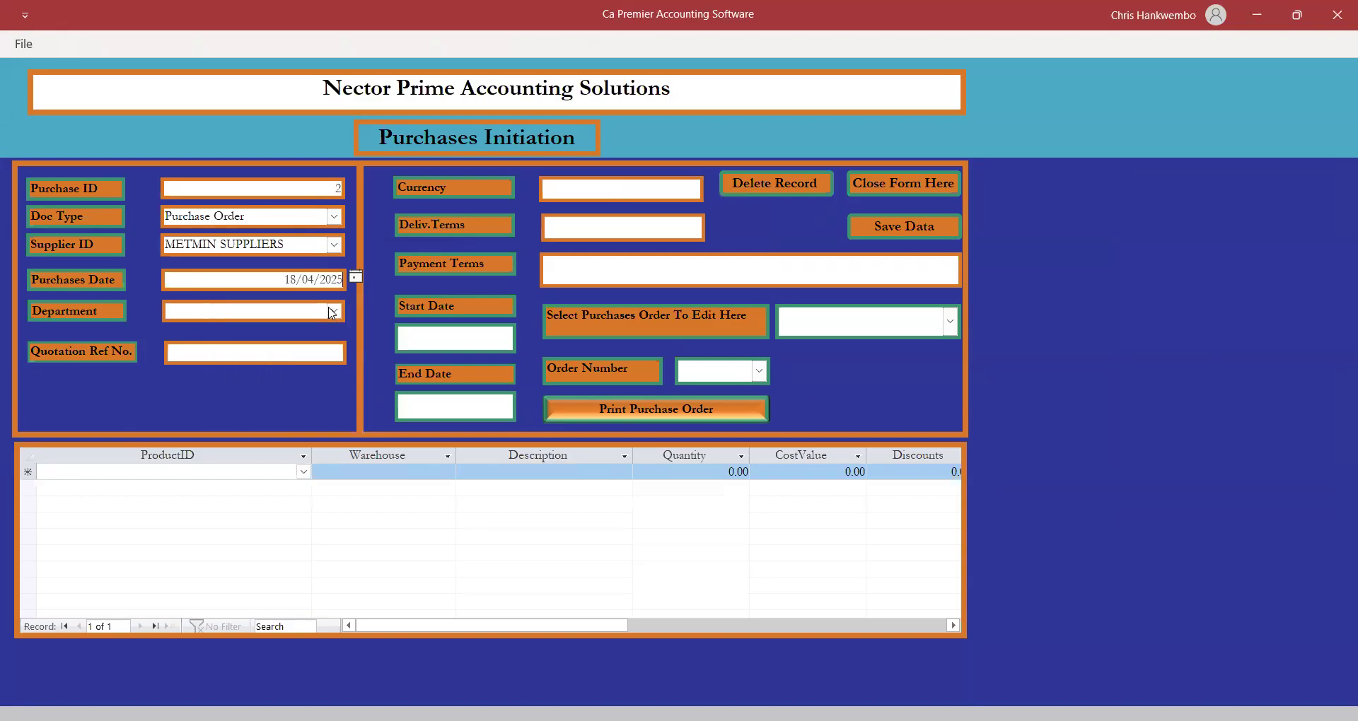
pyautogui.click(332, 314)
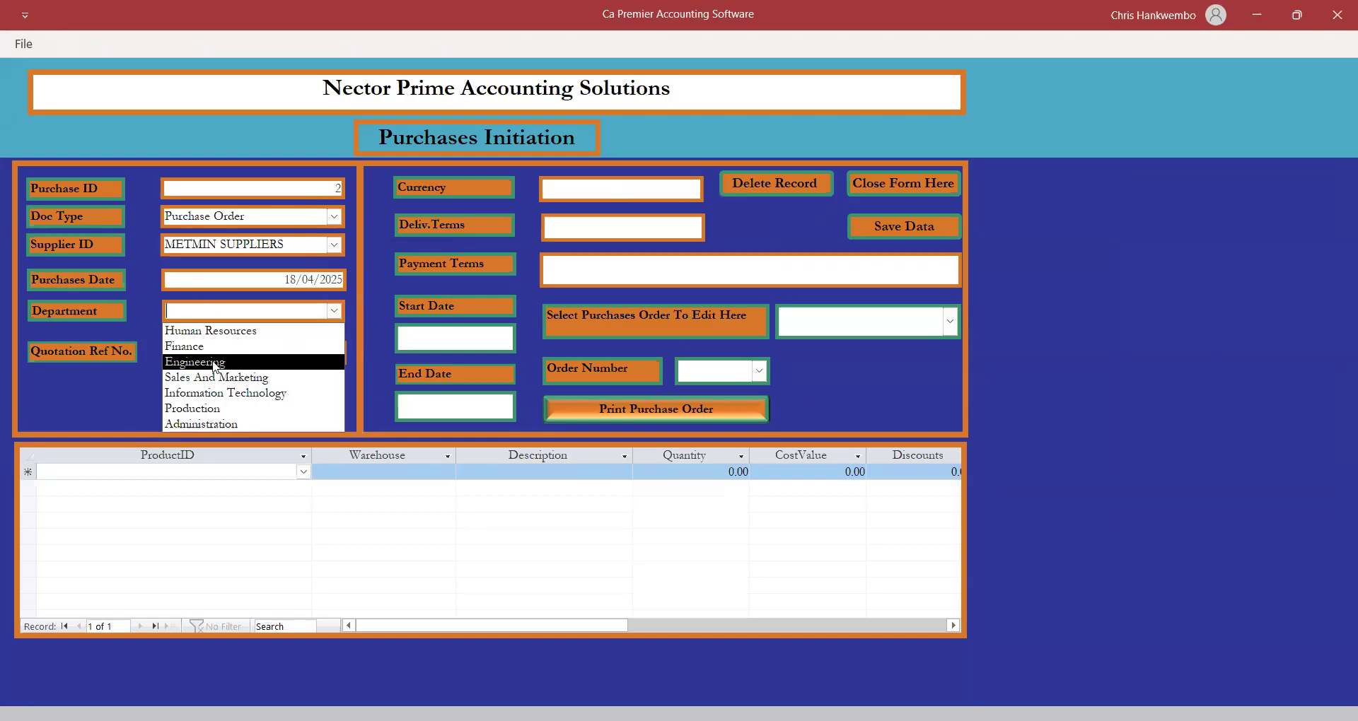
pyautogui.click(195, 344)
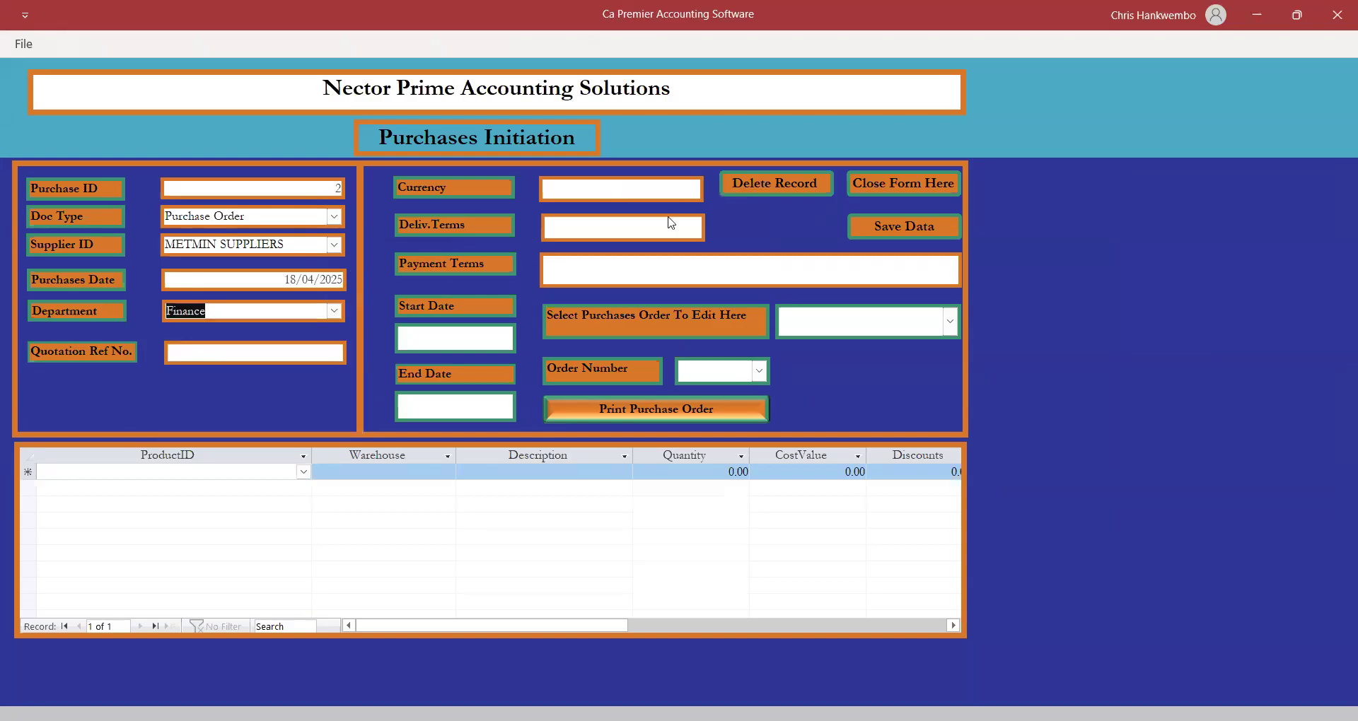
# Set currency ZMW, delivery and payment terms COD, and quotation reference 475636.
pyautogui.click(612, 191)
pyautogui.write('ZMW')
pyautogui.press('Tab')
pyautogui.write('COD')
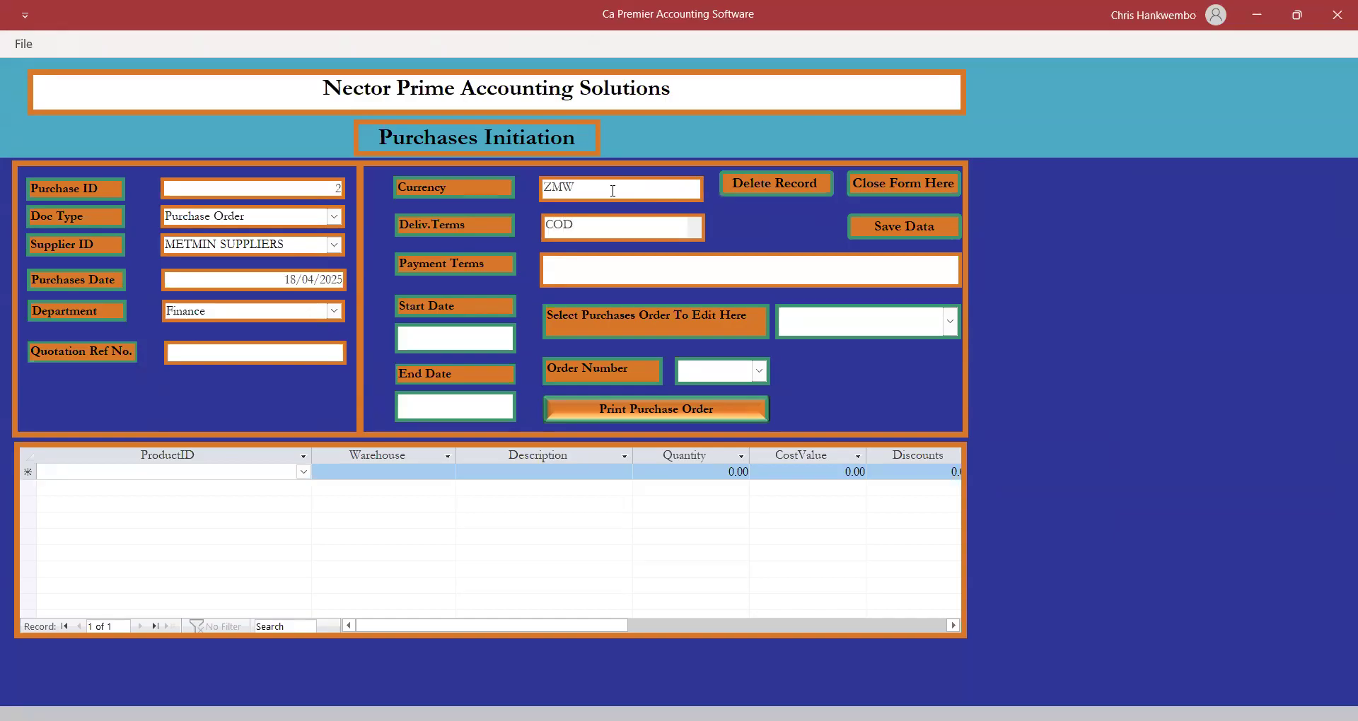
pyautogui.click(583, 267)
pyautogui.write('COD')
pyautogui.click(273, 358)
pyautogui.write('475636')
# Add a Beds line to the order from the Headquater warehouse with quantity 200.
pyautogui.click(262, 472)
pyautogui.click(303, 474)
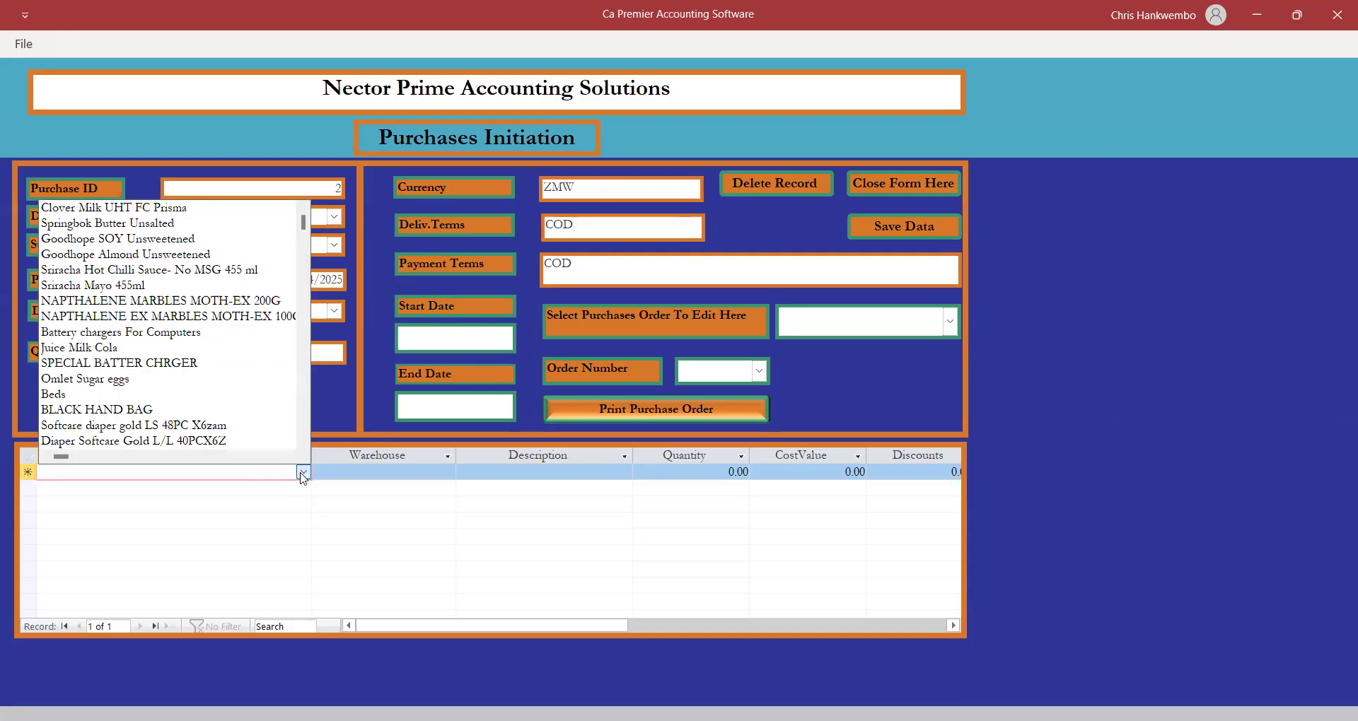
pyautogui.click(71, 394)
pyautogui.press('Tab')
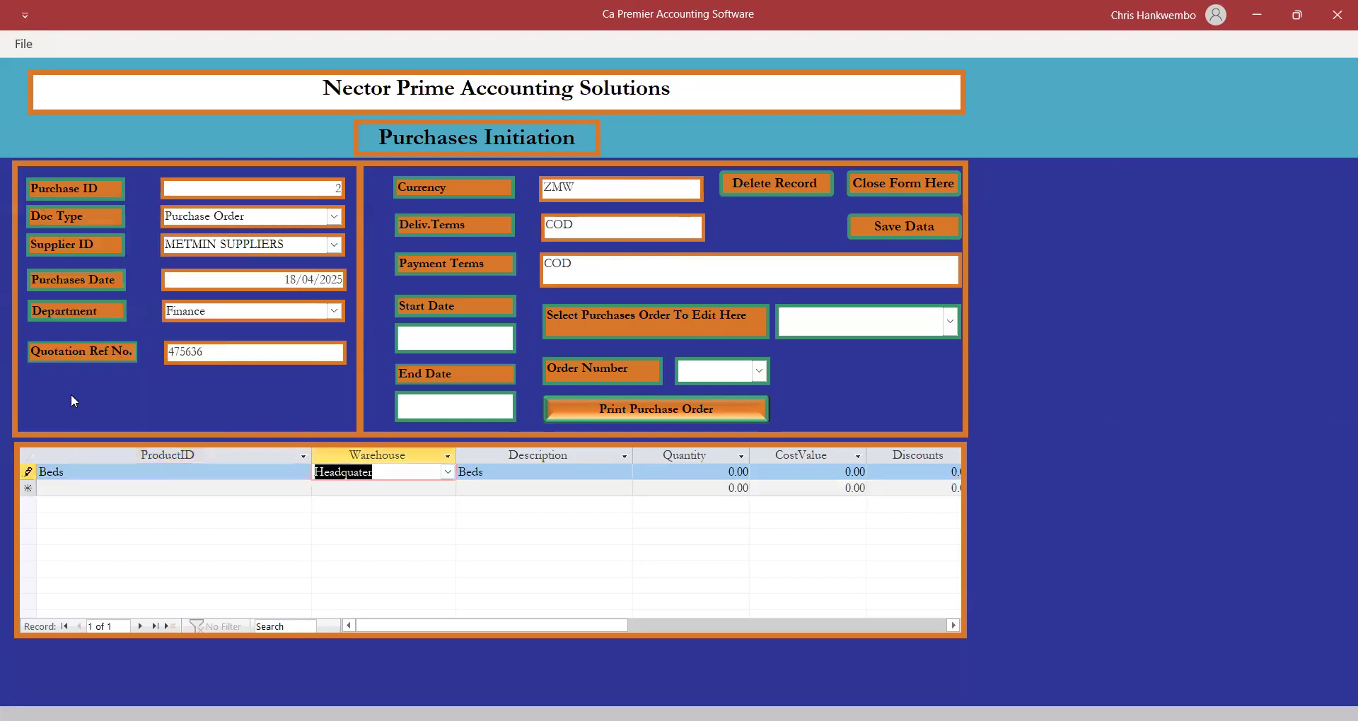
pyautogui.press('Tab')
pyautogui.press('Tab')
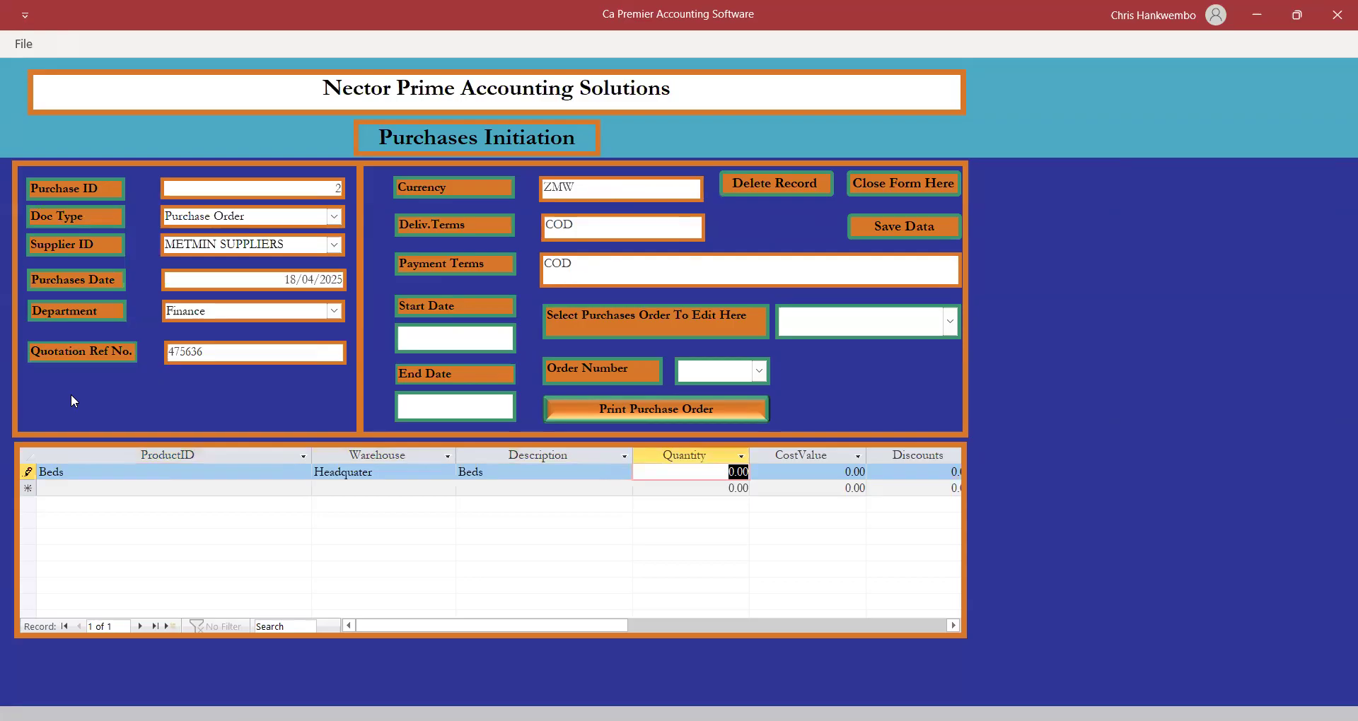
pyautogui.write('200')
pyautogui.press('Tab')
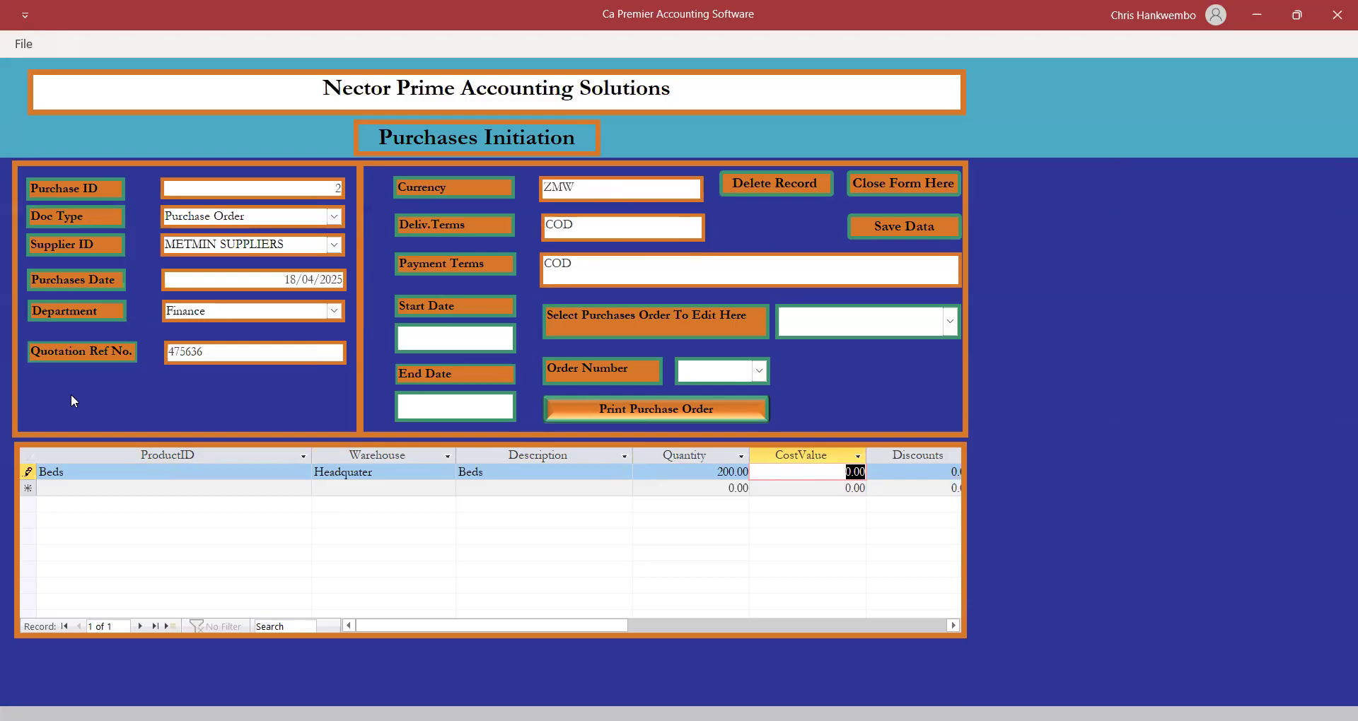
# Set the Beds unit cost to 600.00, correcting the 850 entered first, and save the order.
pyautogui.write('850')
pyautogui.press('Tab')
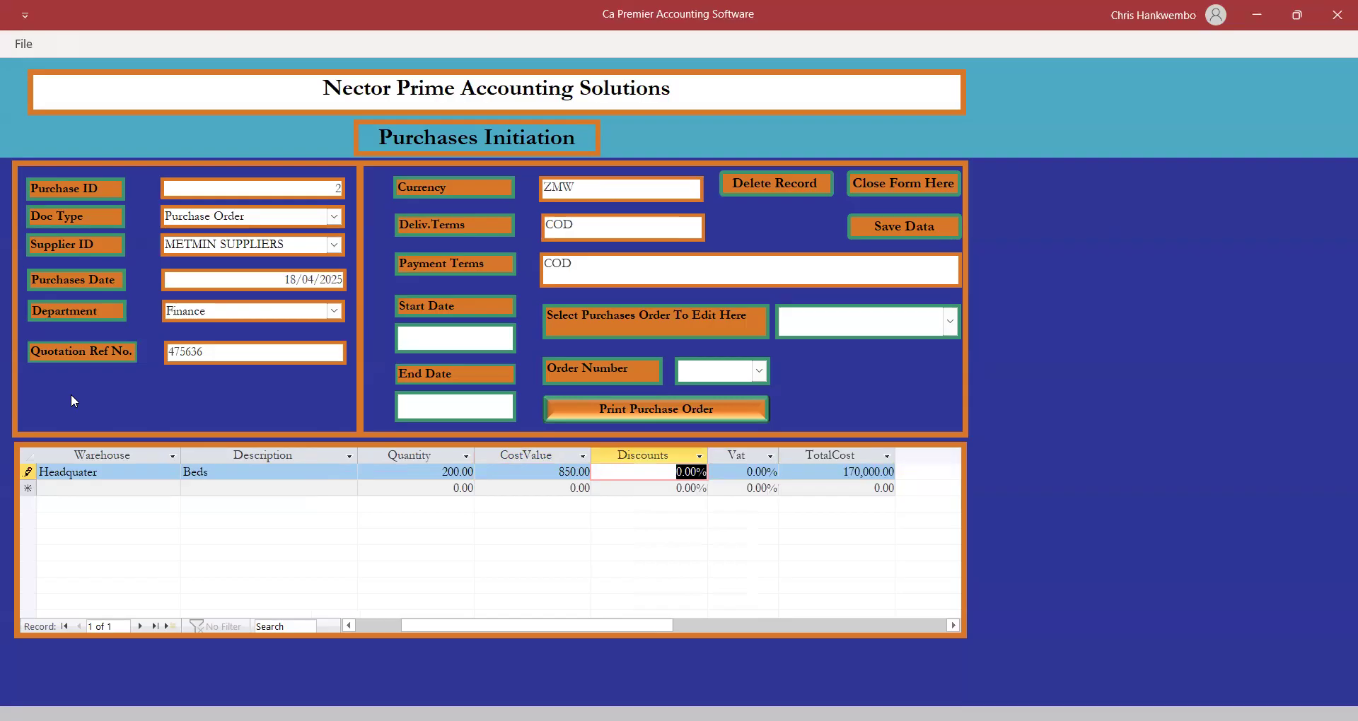
pyautogui.hotkey('shift', 'Tab')
pyautogui.write('600')
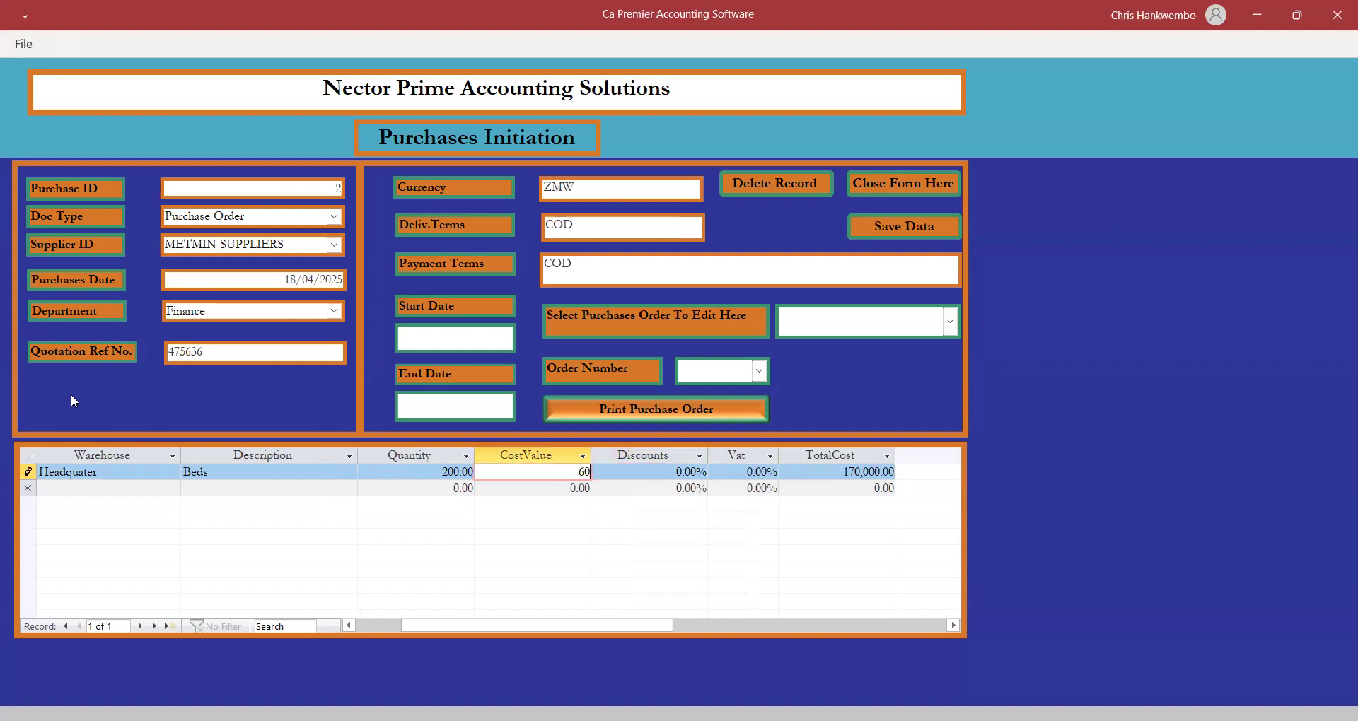
pyautogui.press('Tab')
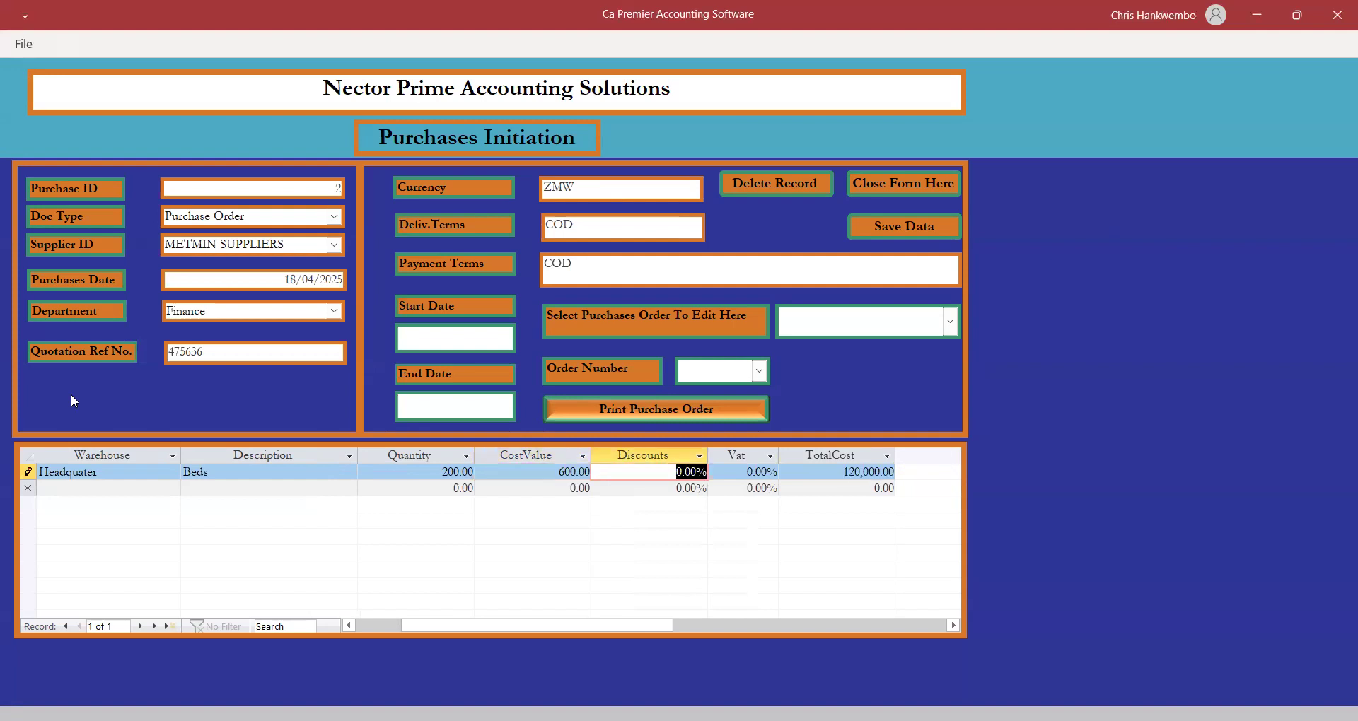
pyautogui.press('Tab')
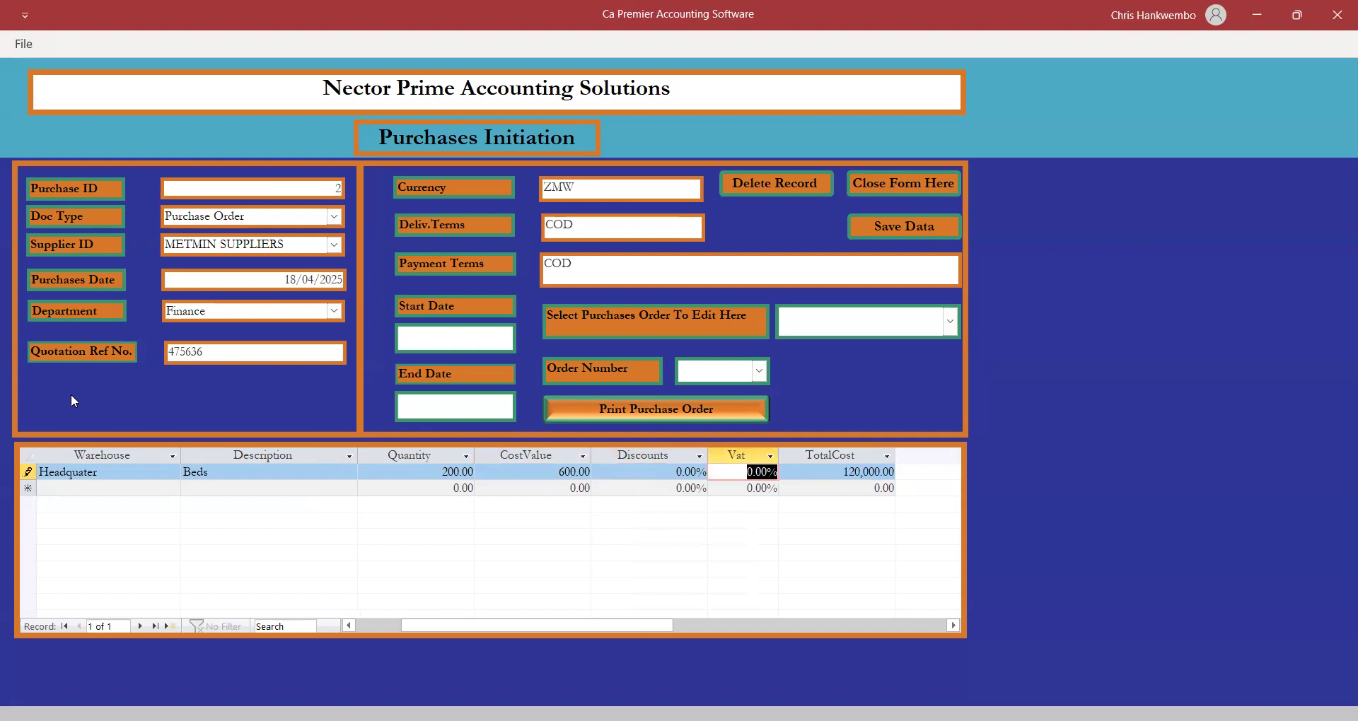
pyautogui.press('Tab')
pyautogui.press('Tab')
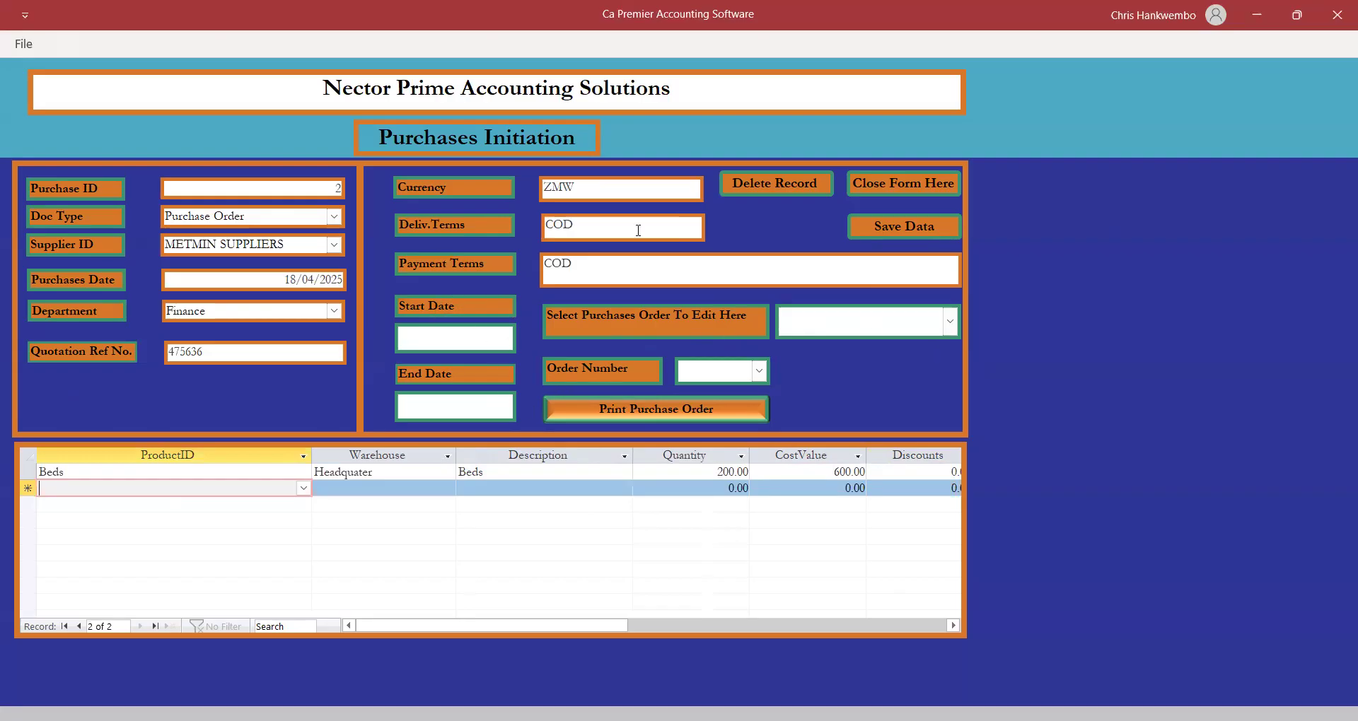
pyautogui.click(898, 227)
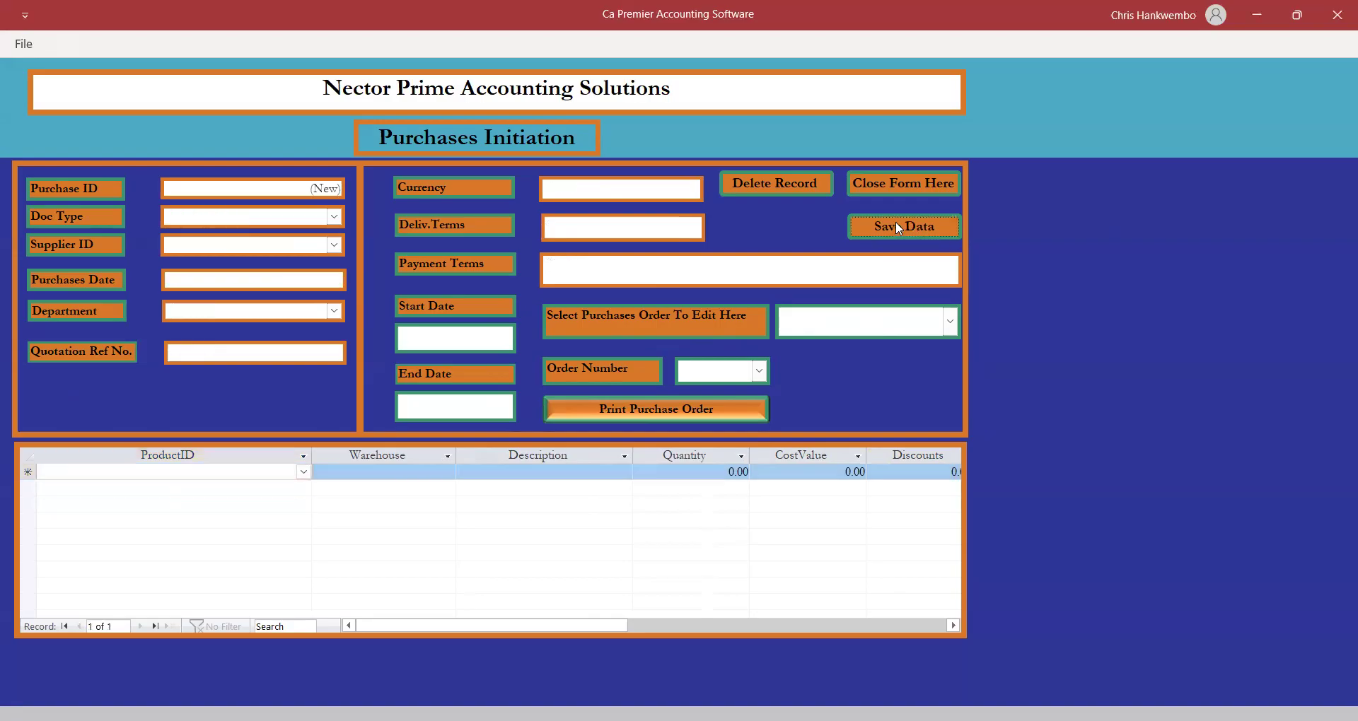
# Set start and end dates to 18/04/2025 and select purchase order number 2.
pyautogui.click(494, 336)
pyautogui.click(526, 331)
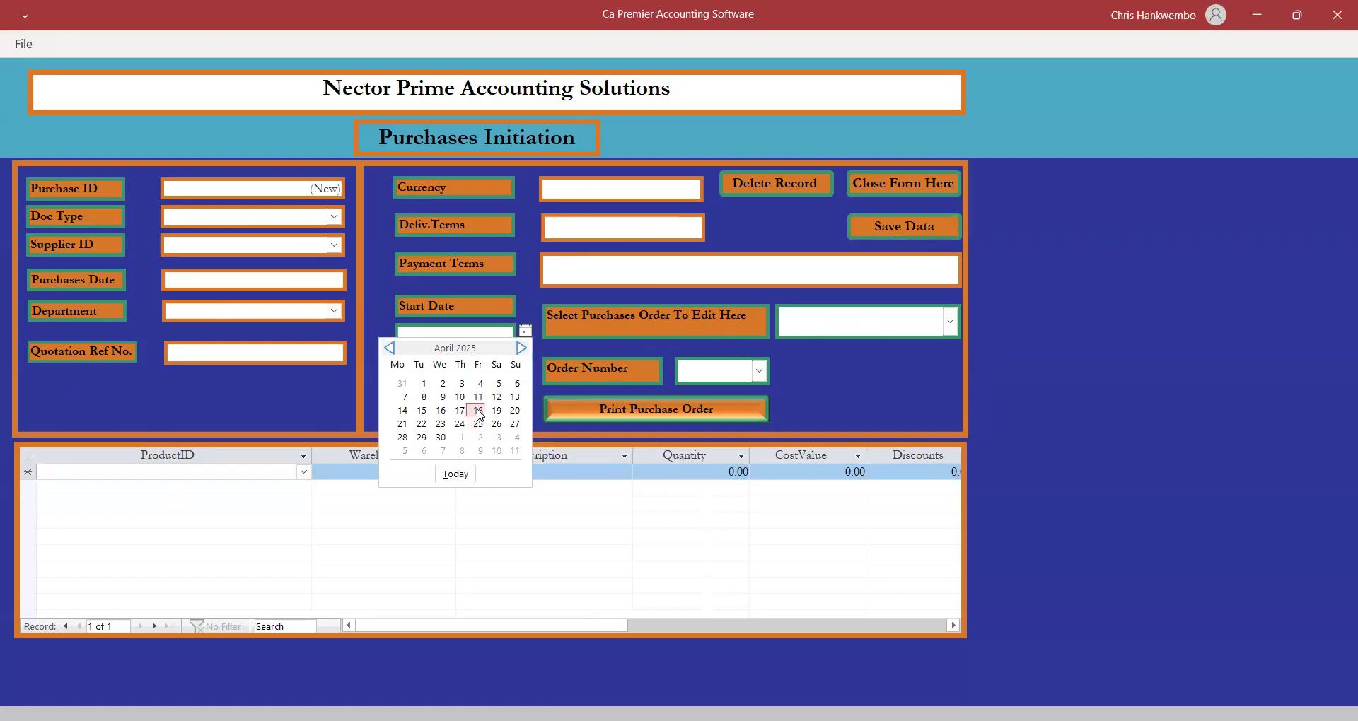
pyautogui.click(479, 411)
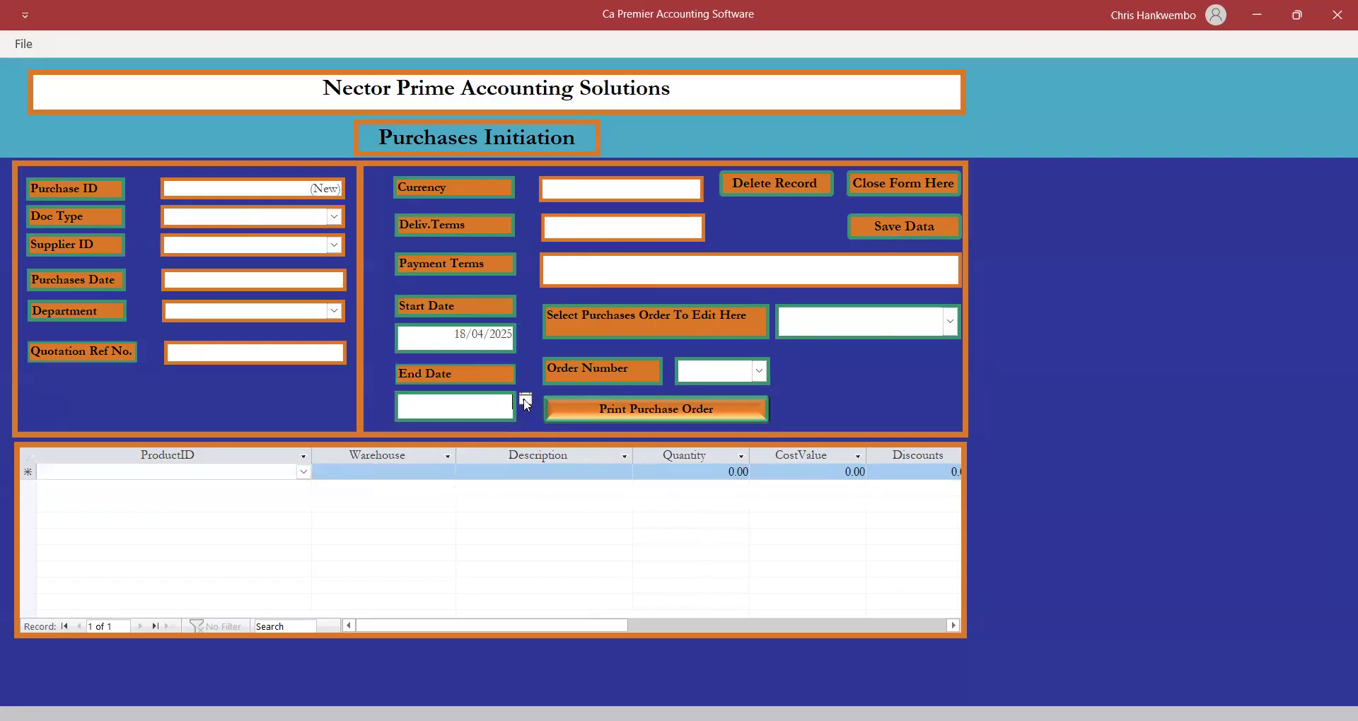
pyautogui.click(527, 401)
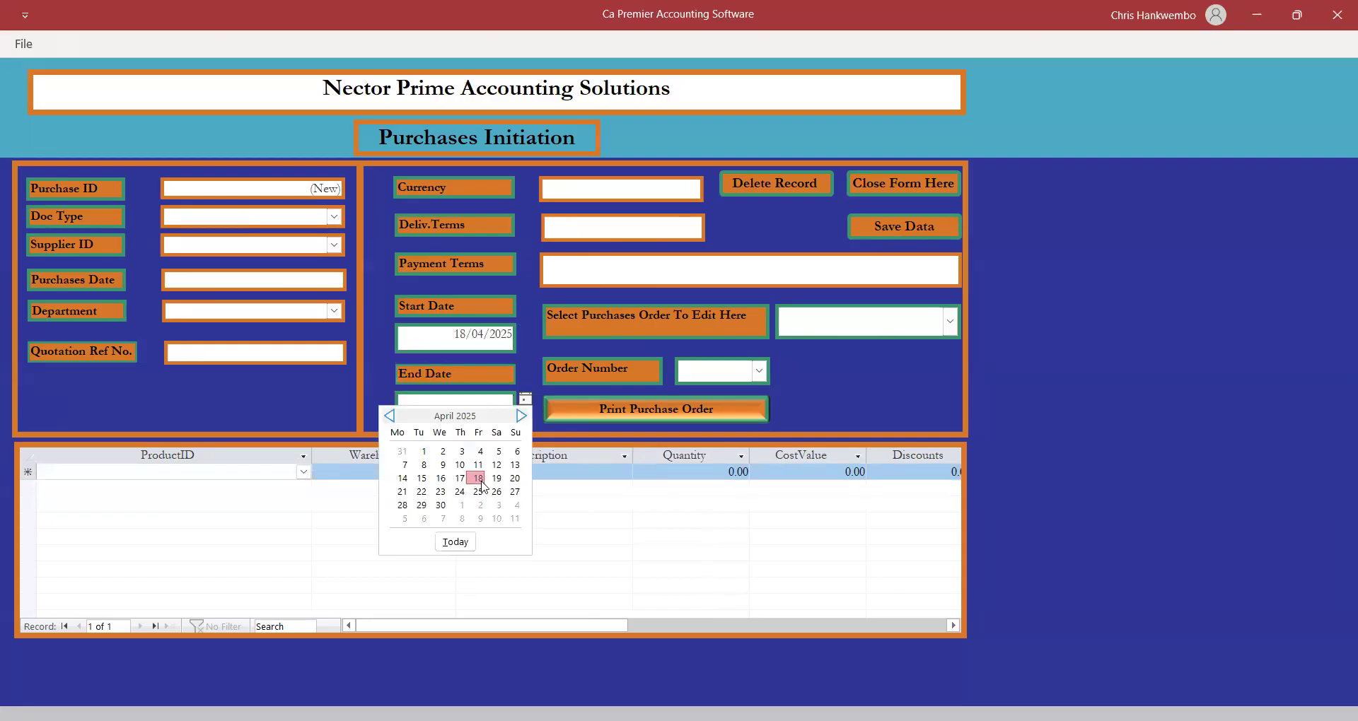
pyautogui.click(474, 479)
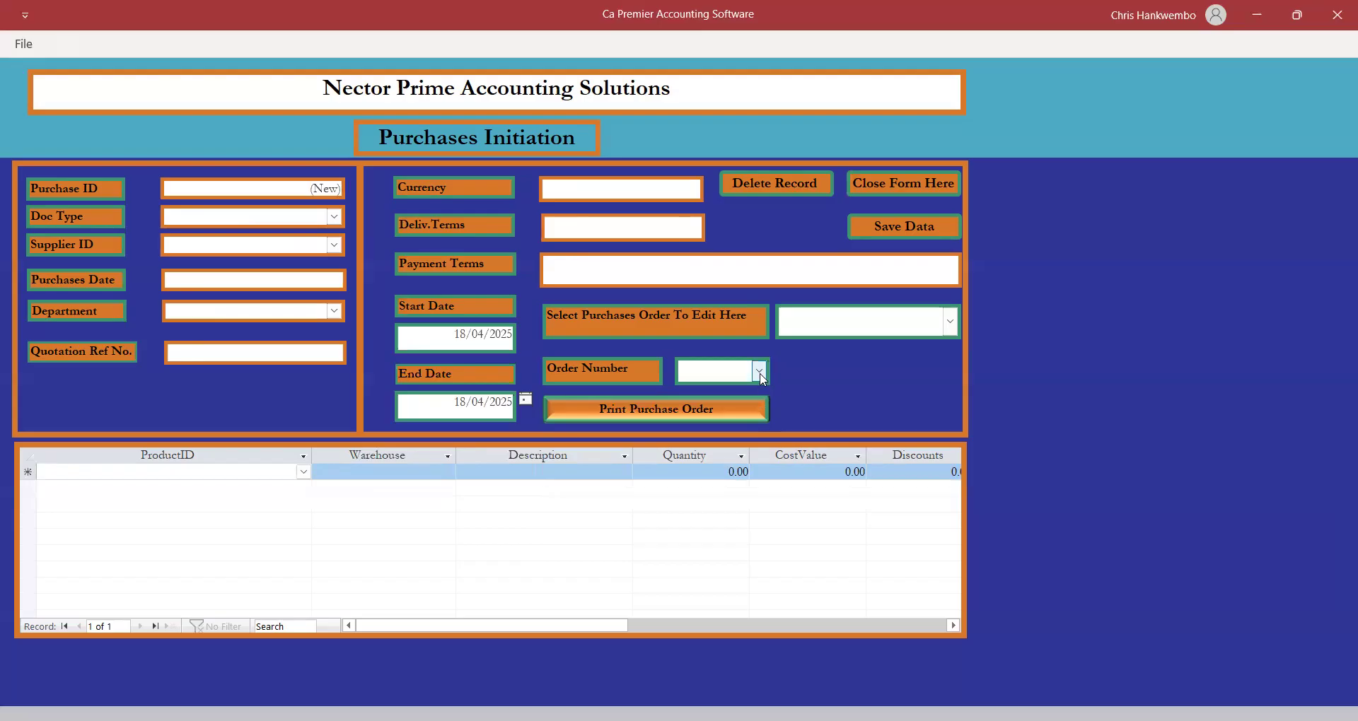
pyautogui.click(760, 374)
pyautogui.click(761, 373)
# Preview the printed purchase order totalling 139,200.00, then close the preview and purchases form.
pyautogui.click(690, 410)
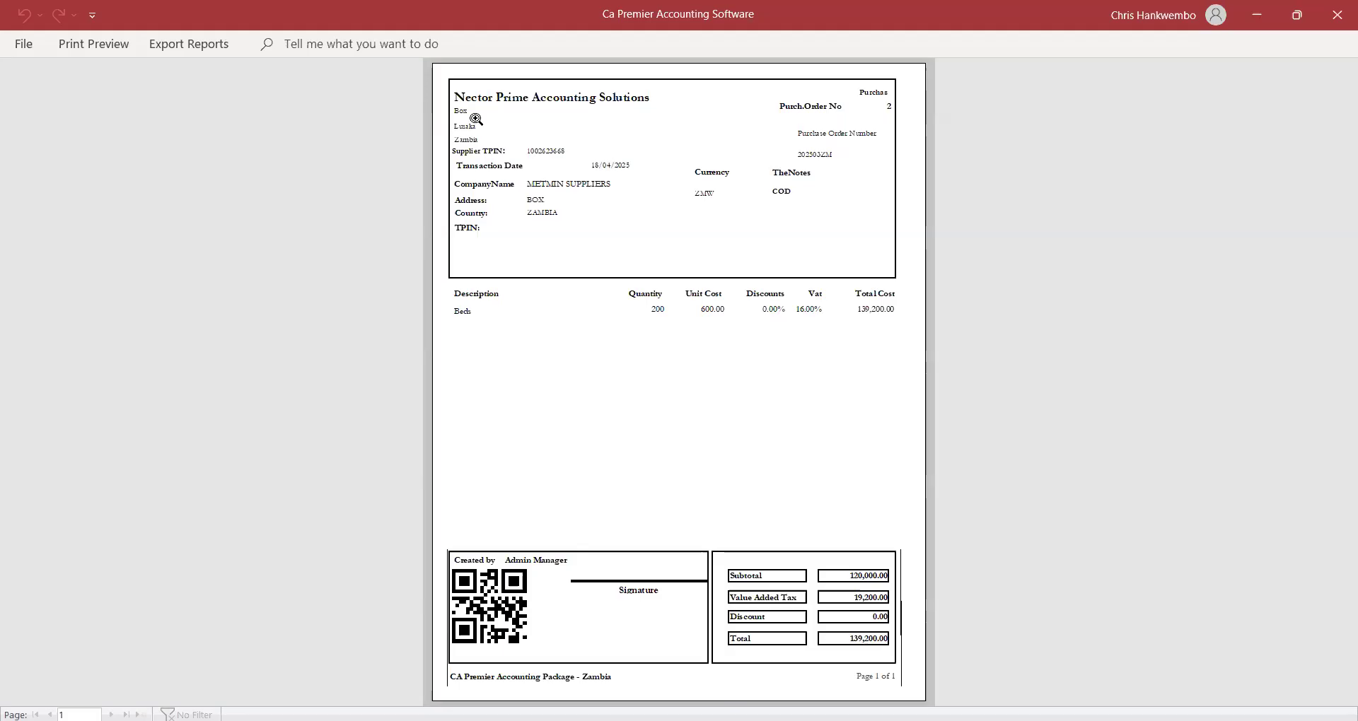
pyautogui.click(99, 49)
pyautogui.click(737, 103)
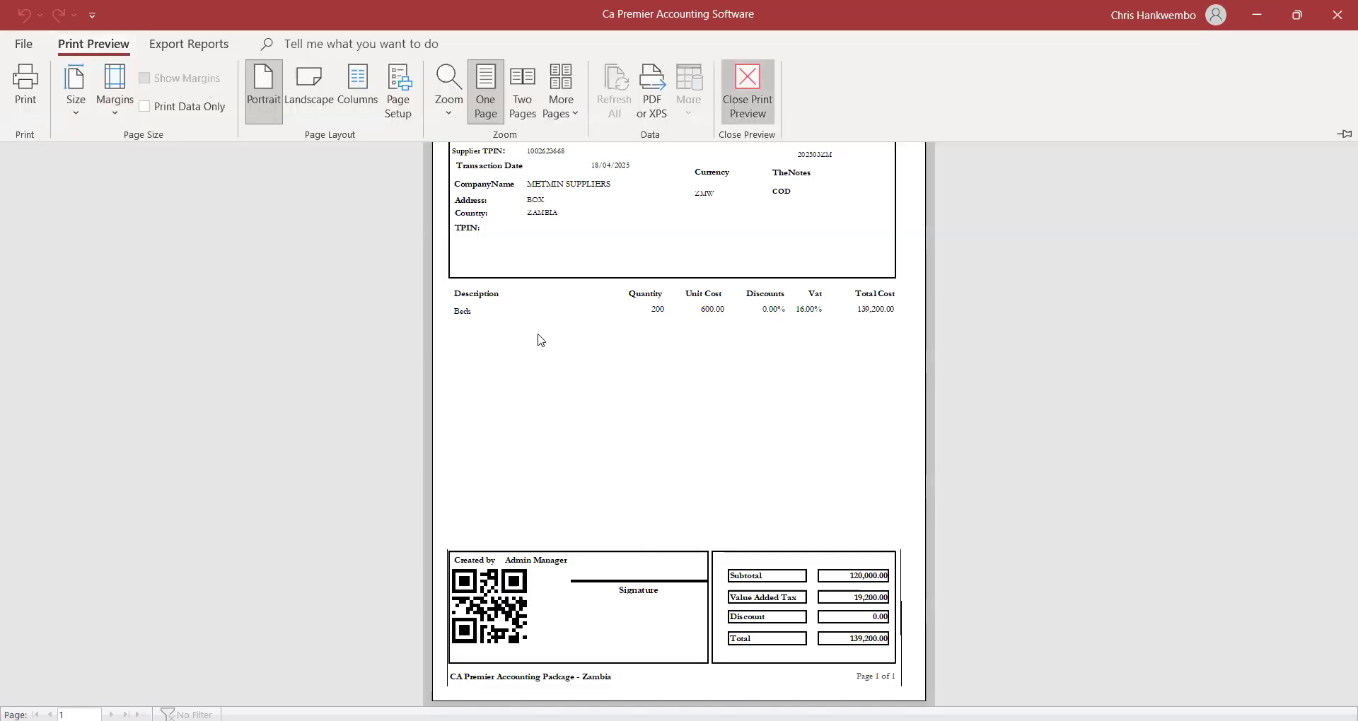
pyautogui.click(856, 185)
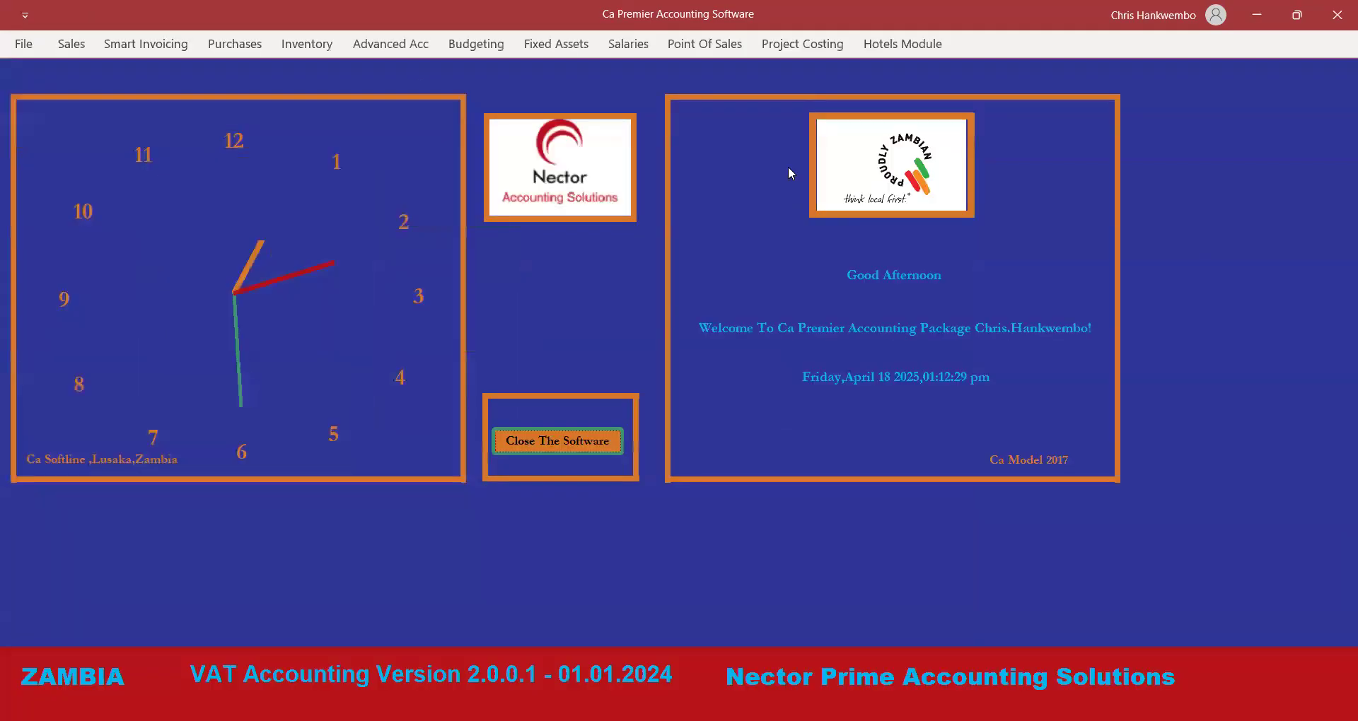
# Create a new GRN dated 18/04/2025 against purchase order 2.
pyautogui.click(301, 44)
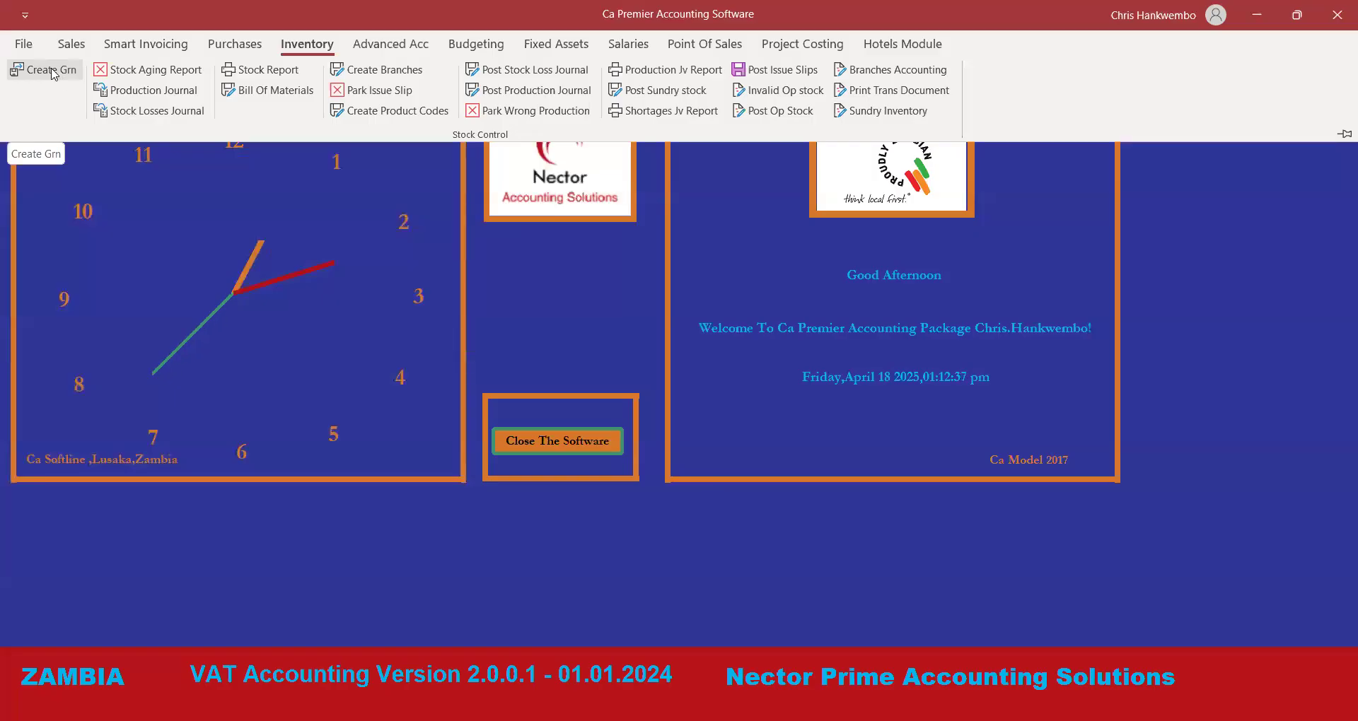
pyautogui.click(52, 72)
pyautogui.click(327, 225)
pyautogui.click(367, 220)
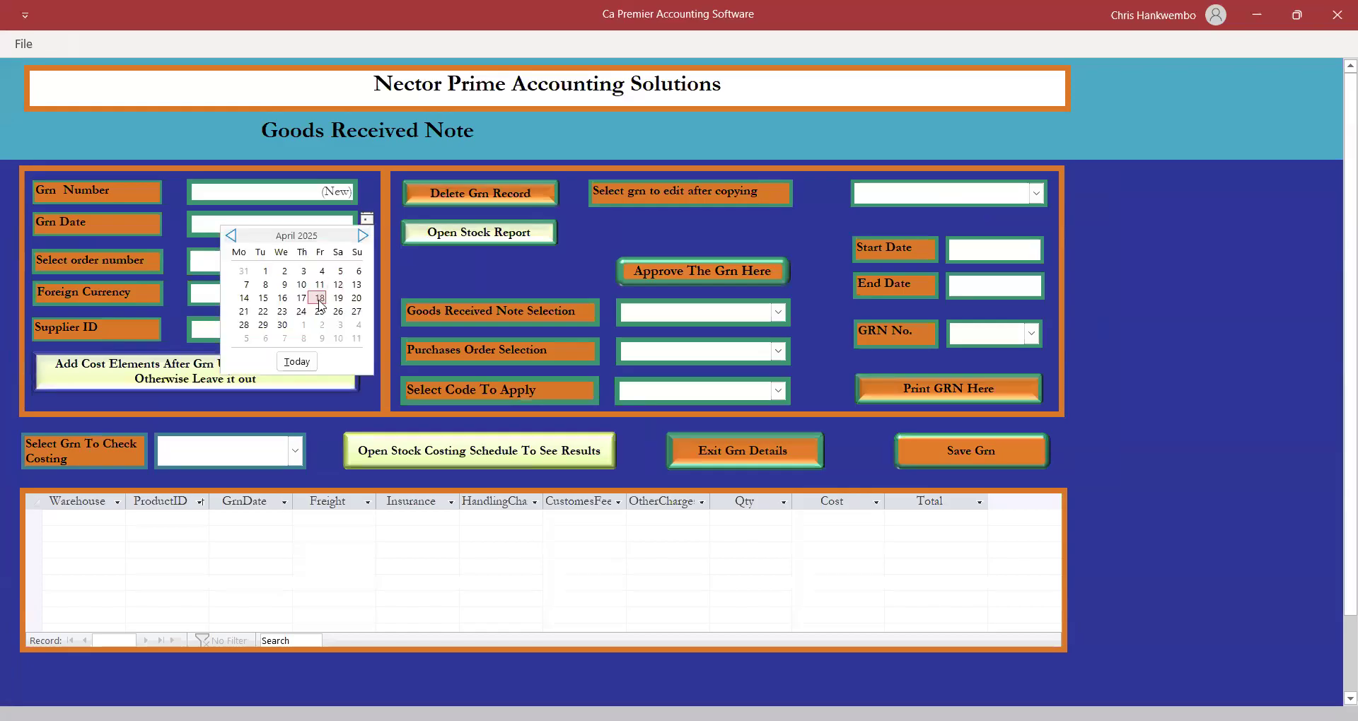
pyautogui.click(320, 300)
pyautogui.click(346, 261)
pyautogui.click(200, 285)
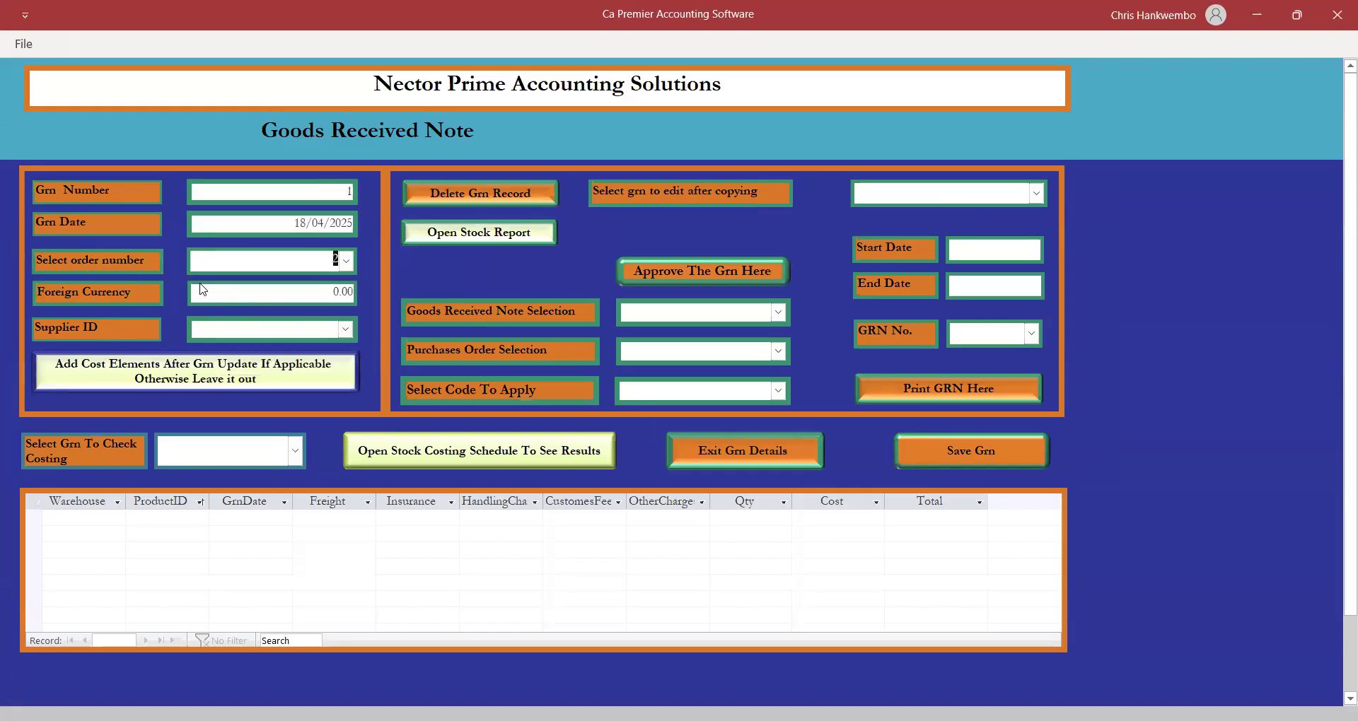
# Set the foreign currency rate to 1 and the supplier to METMIN SUPPLIERS.
pyautogui.press('Tab')
pyautogui.write('1')
pyautogui.press('Tab')
pyautogui.click(345, 328)
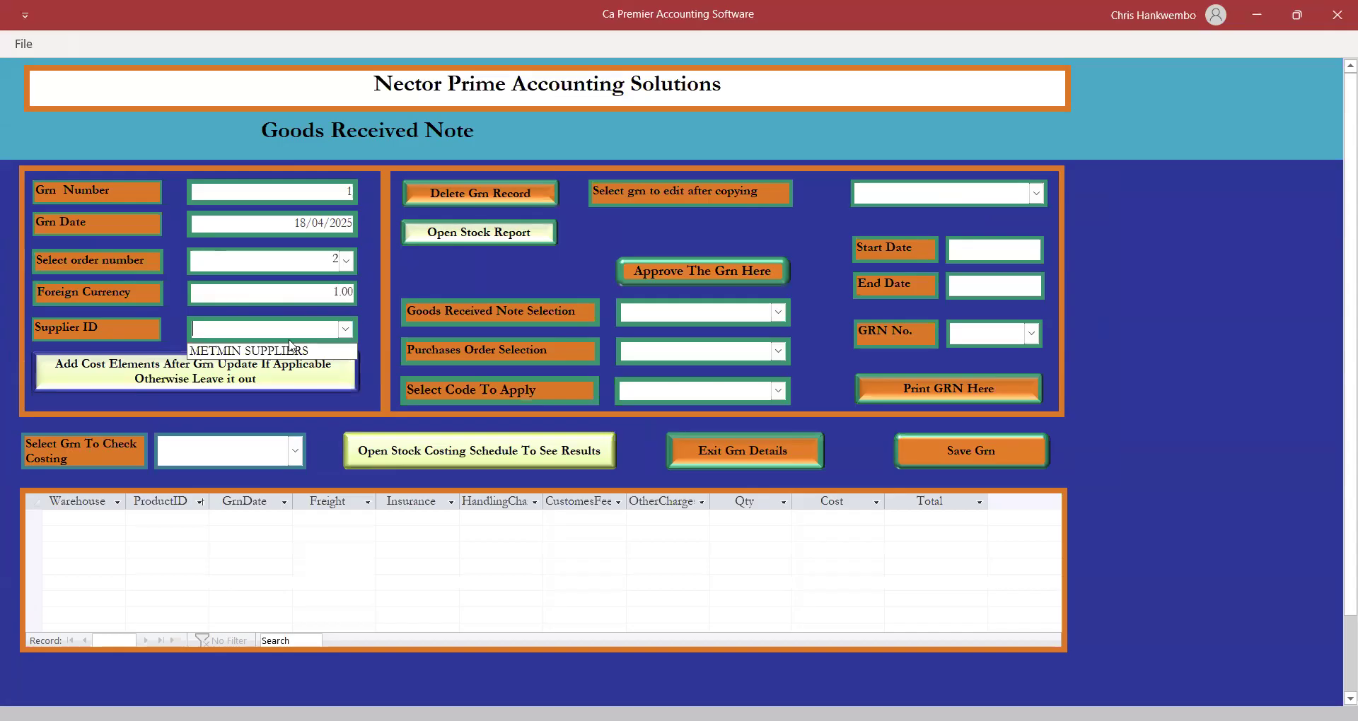
pyautogui.click(272, 351)
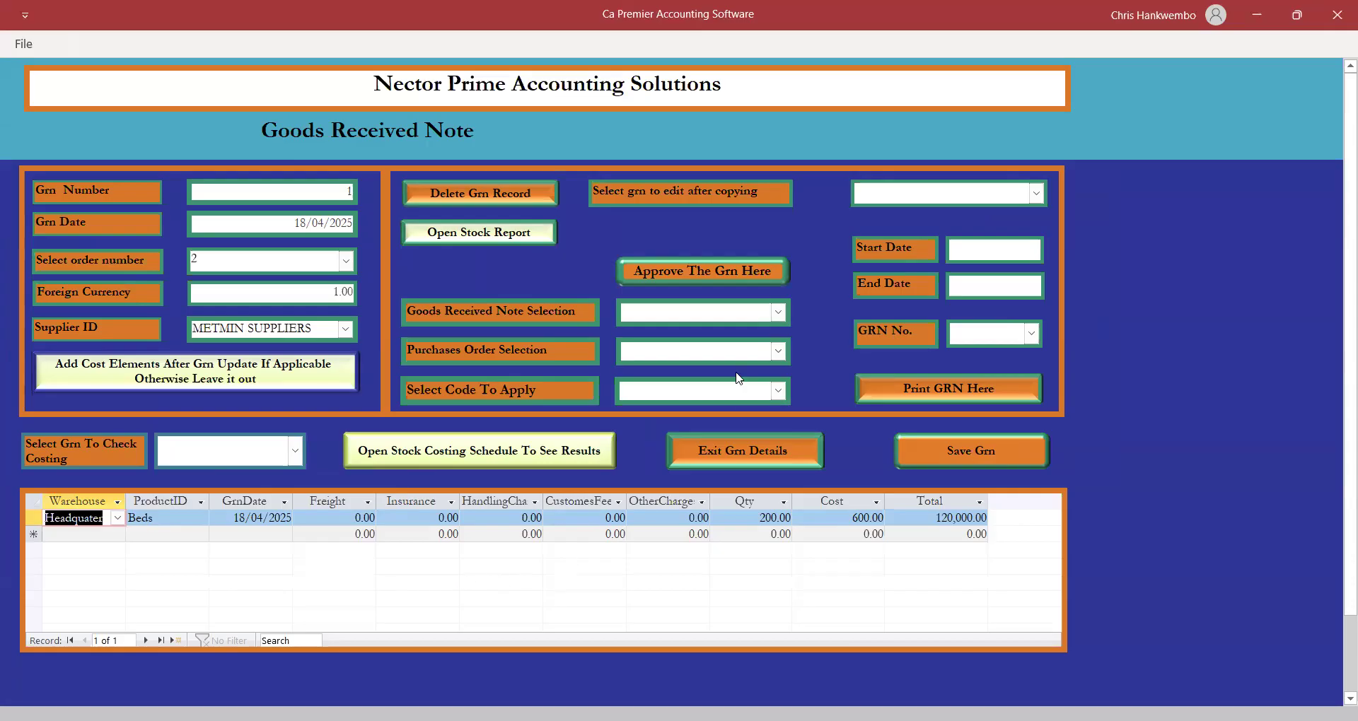
# Save the GRN and select GRN 1, purchase order 2 and the Posting code.
pyautogui.click(916, 458)
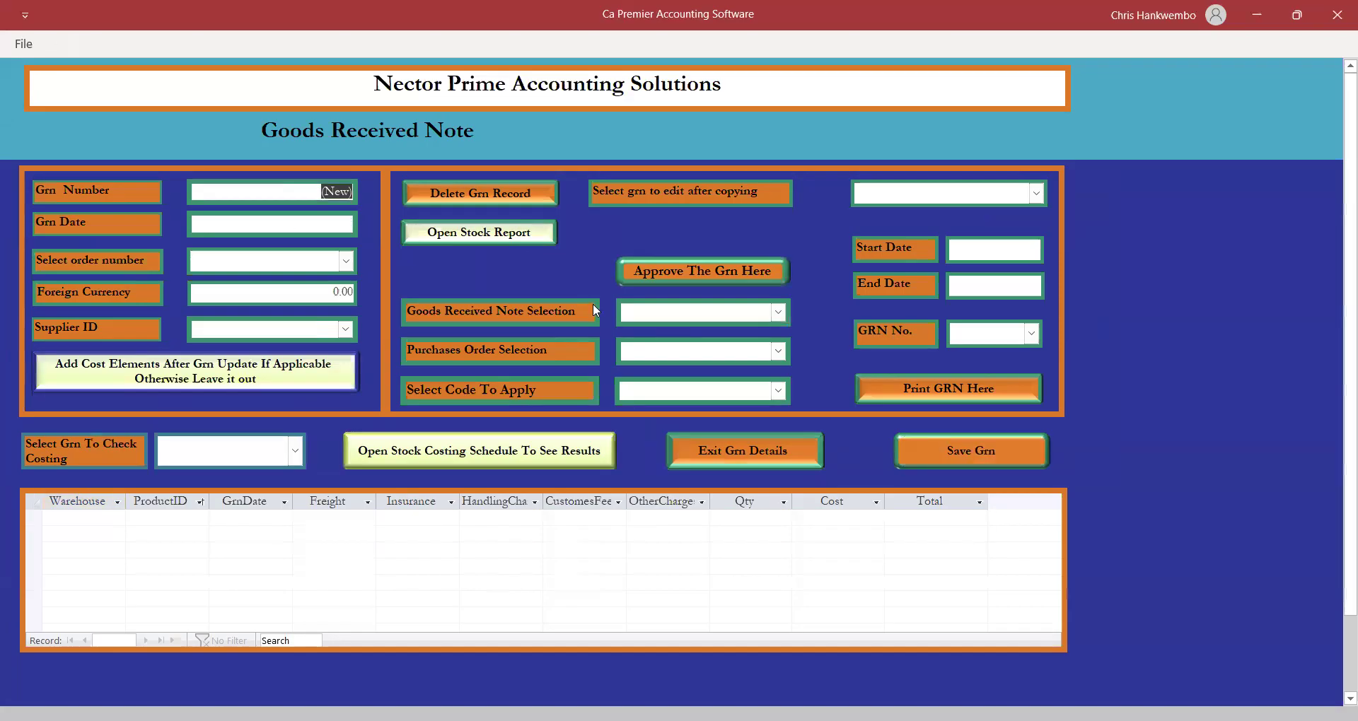
pyautogui.click(778, 314)
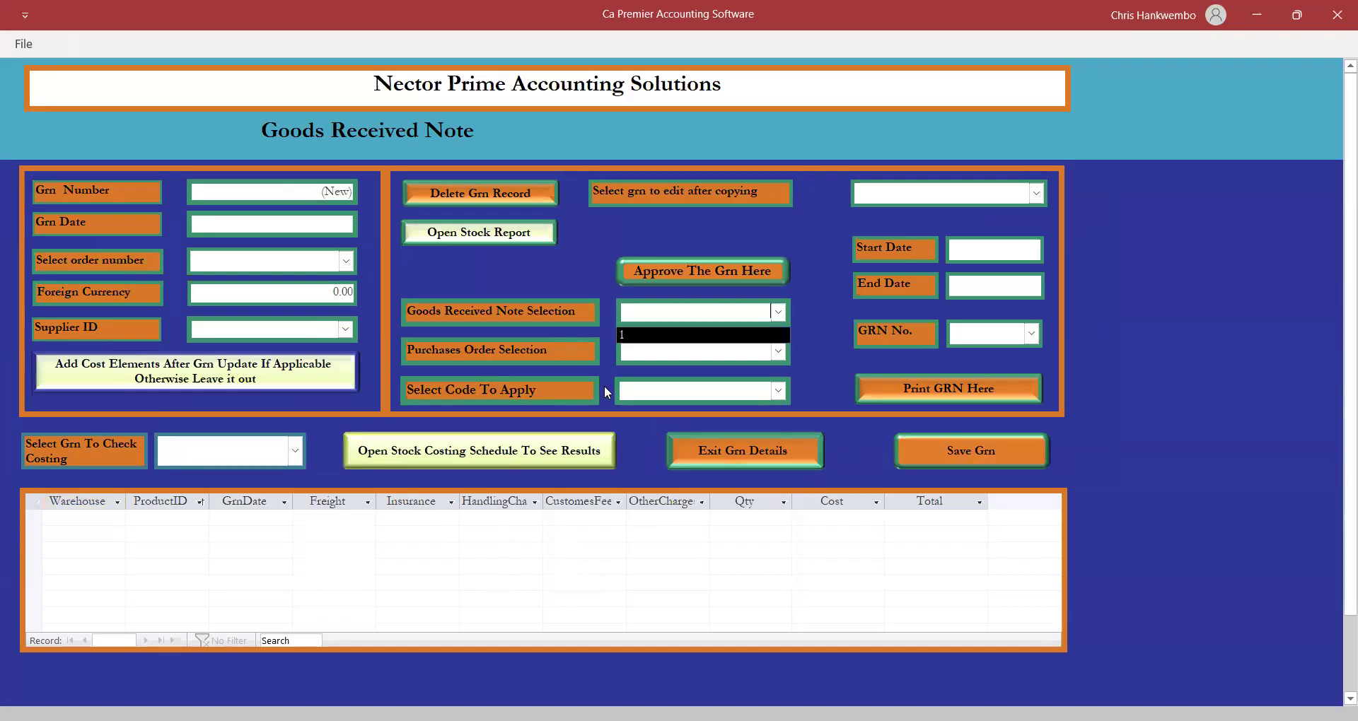
pyautogui.click(624, 340)
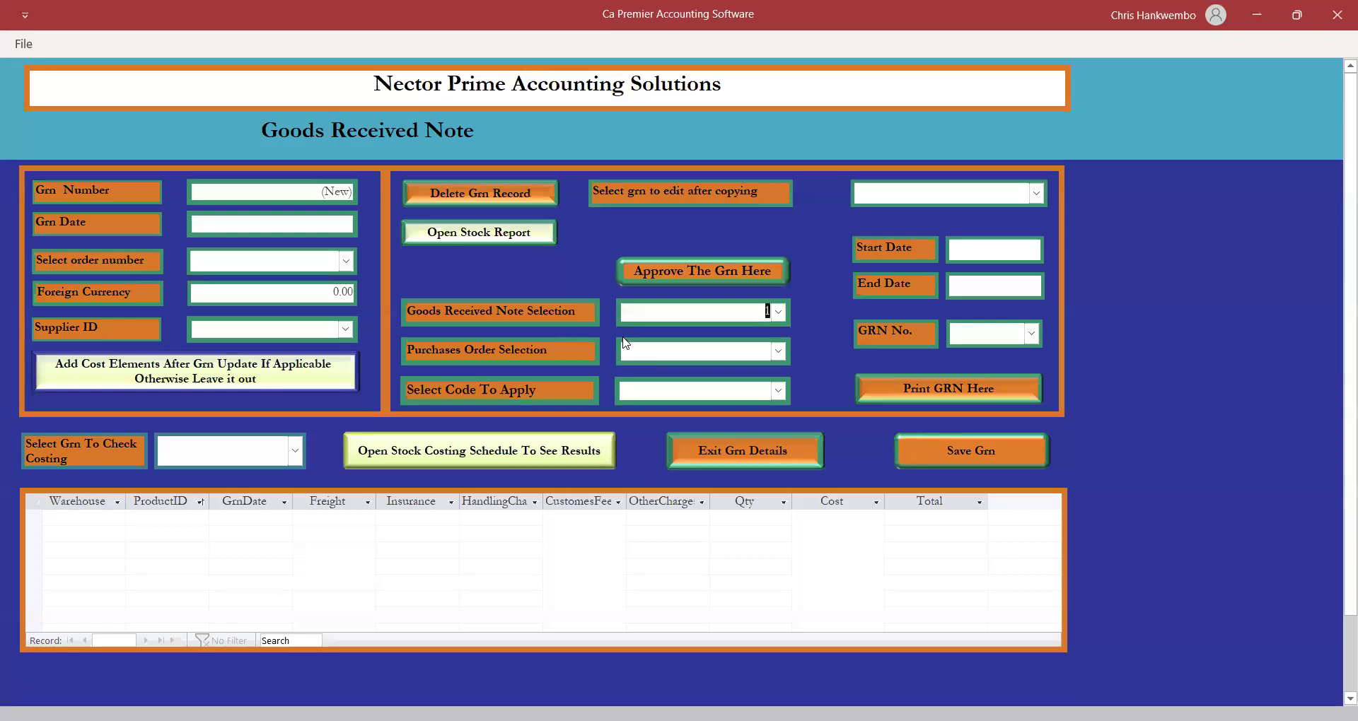
pyautogui.click(782, 352)
pyautogui.click(624, 377)
pyautogui.click(778, 391)
pyautogui.click(645, 414)
# Approve and post GRN 1, acknowledge the matching and success messages, and close the form.
pyautogui.click(660, 272)
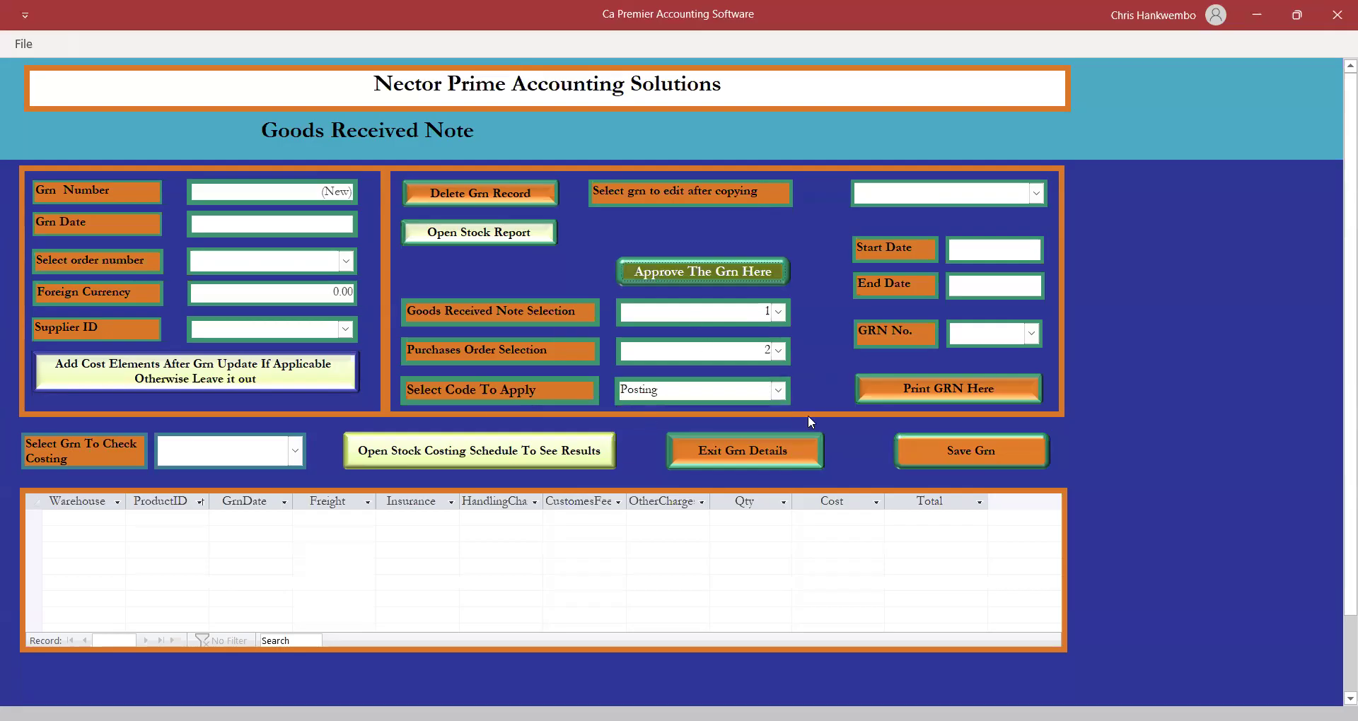
pyautogui.click(830, 442)
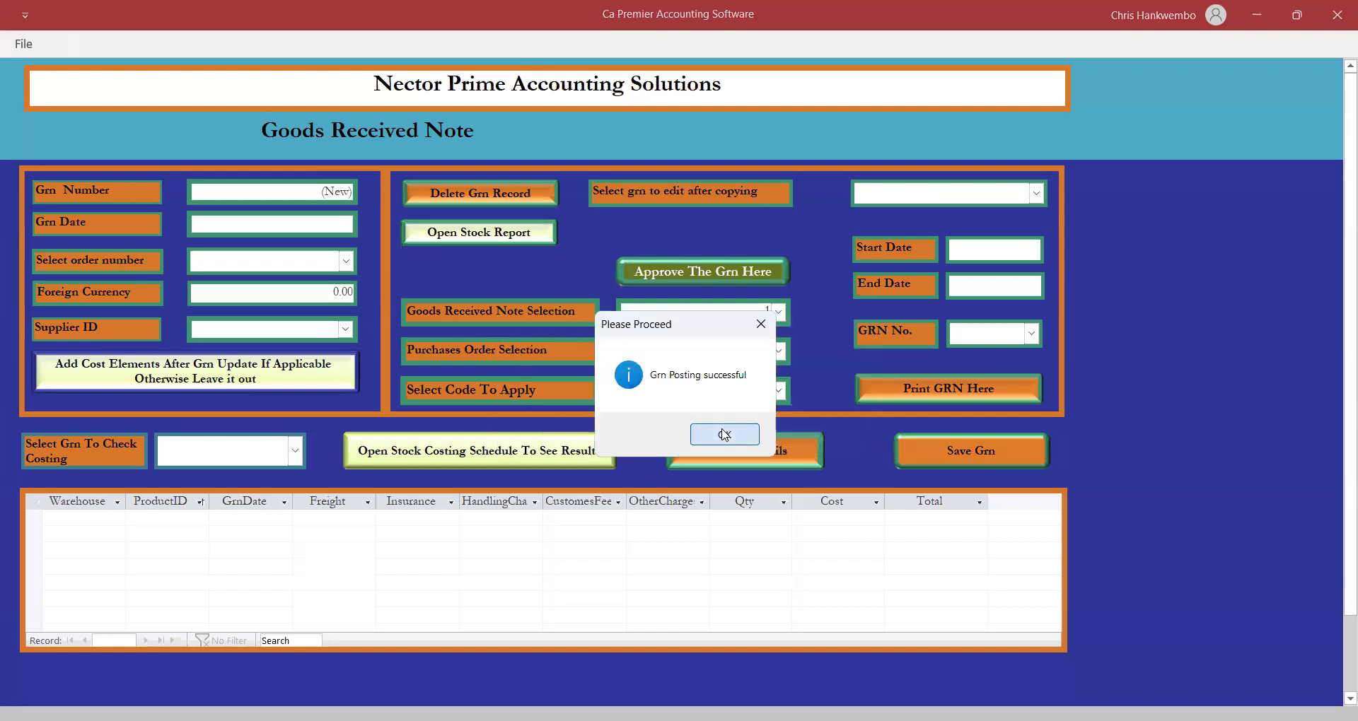
pyautogui.click(724, 435)
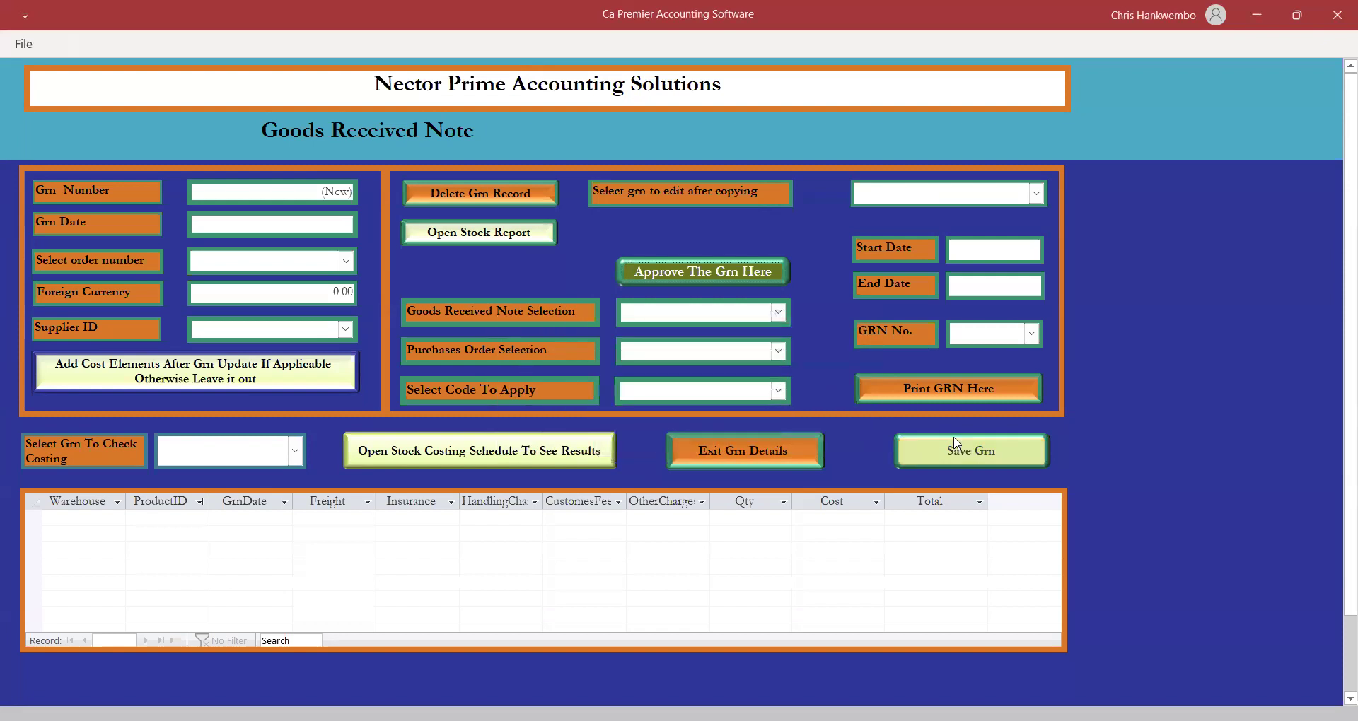
pyautogui.click(725, 452)
pyautogui.click(390, 44)
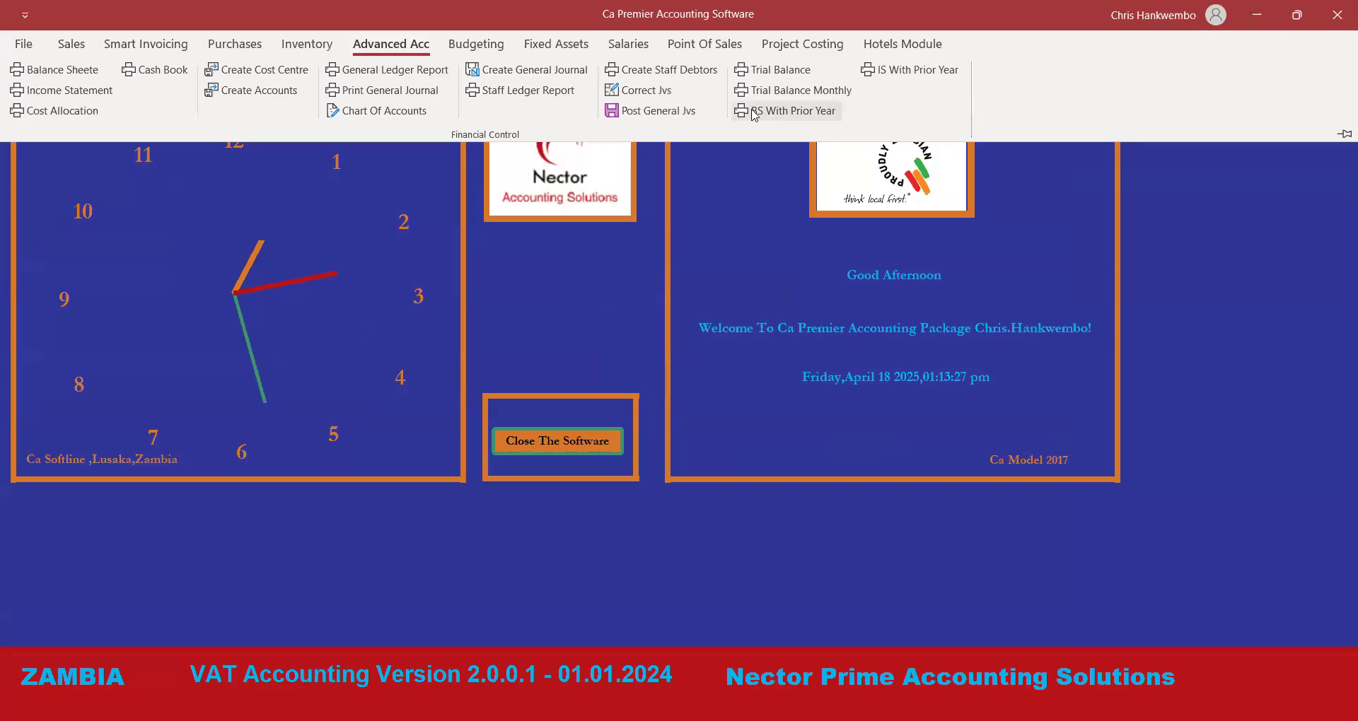
# Generate the monthly trial balance preview with both dates set to 18/04/2025.
pyautogui.click(774, 91)
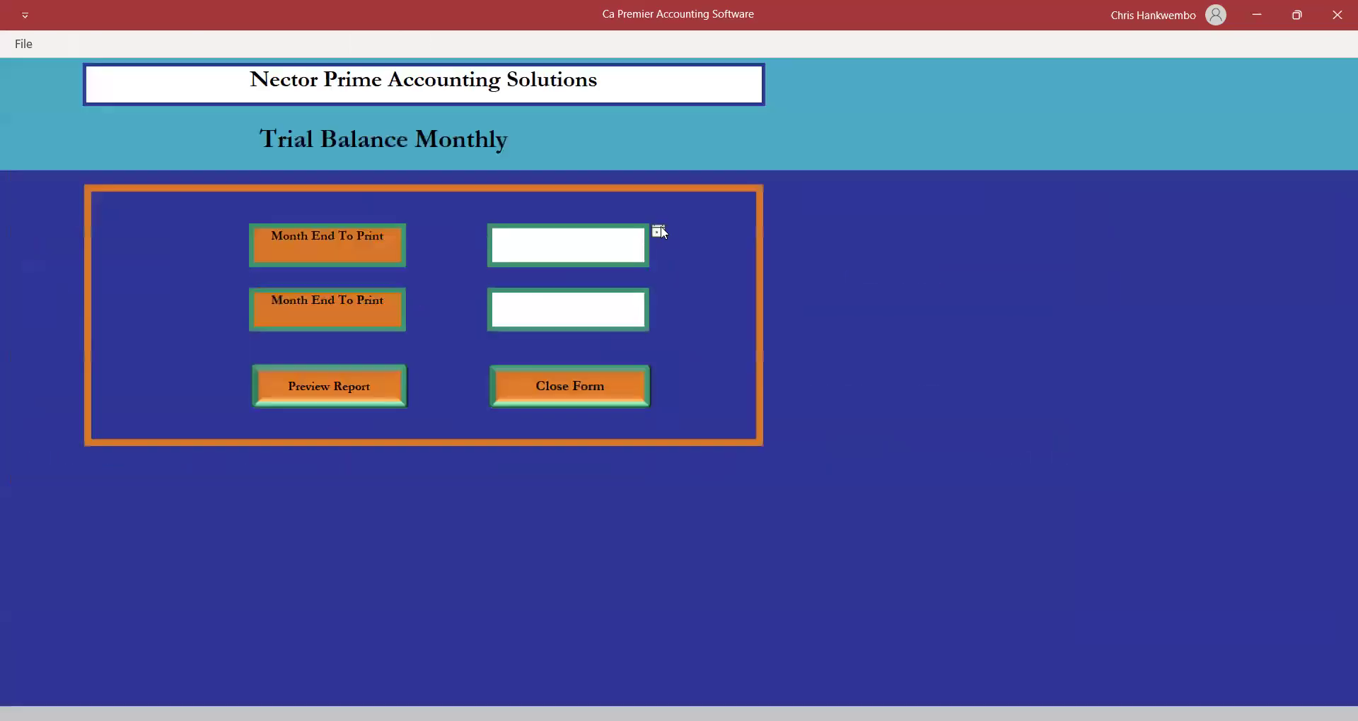
pyautogui.click(658, 231)
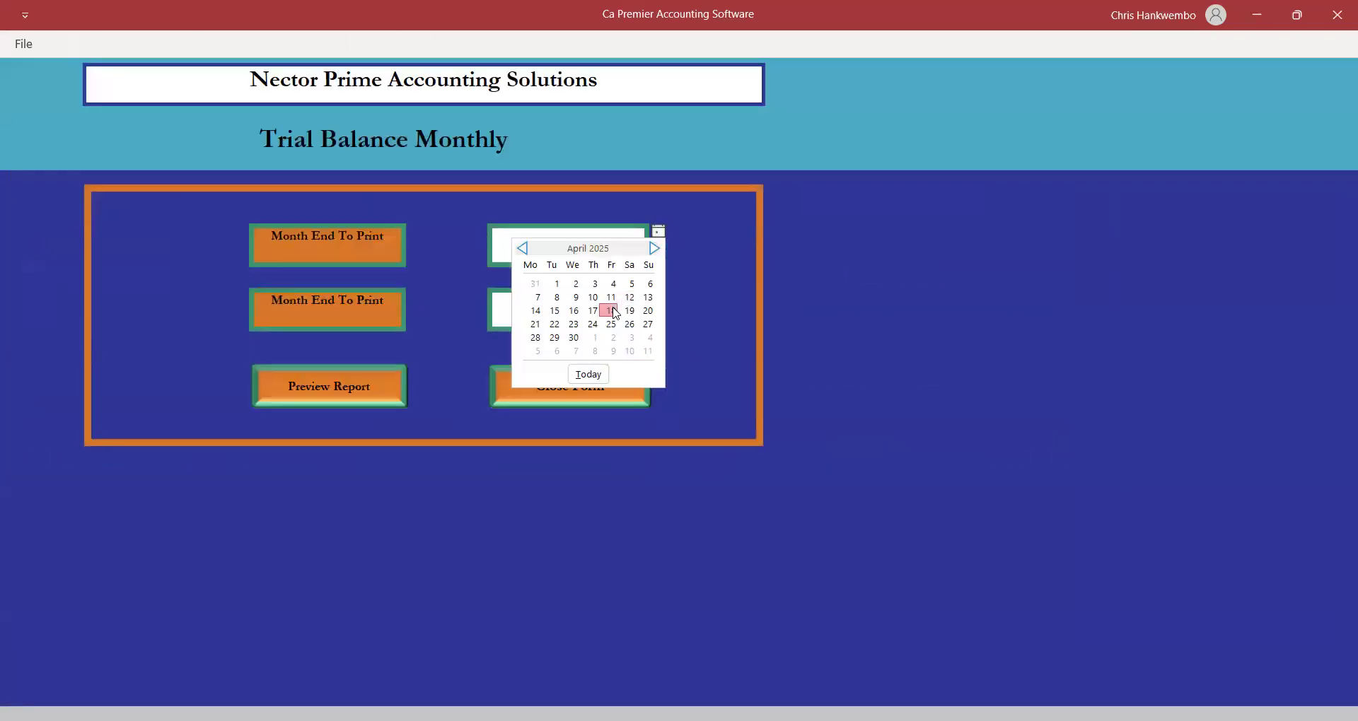
pyautogui.click(609, 310)
pyautogui.click(660, 301)
pyautogui.click(612, 376)
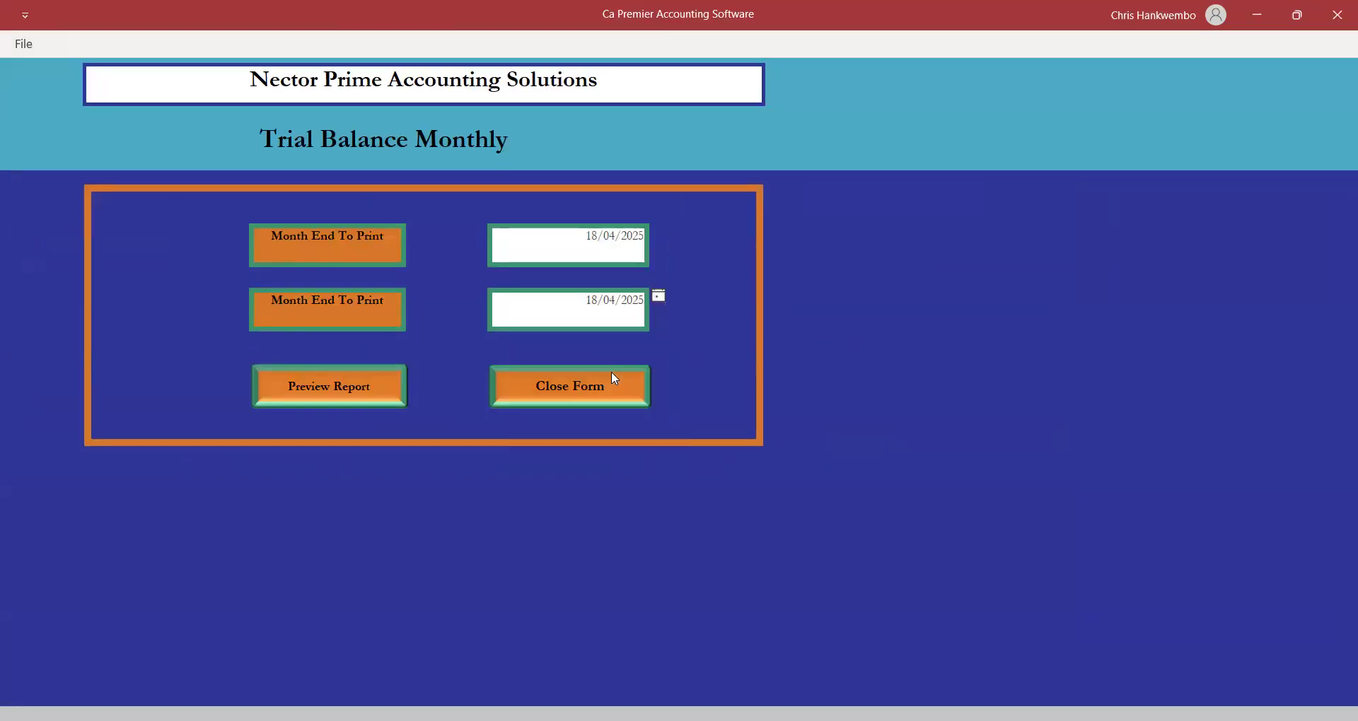
pyautogui.click(359, 388)
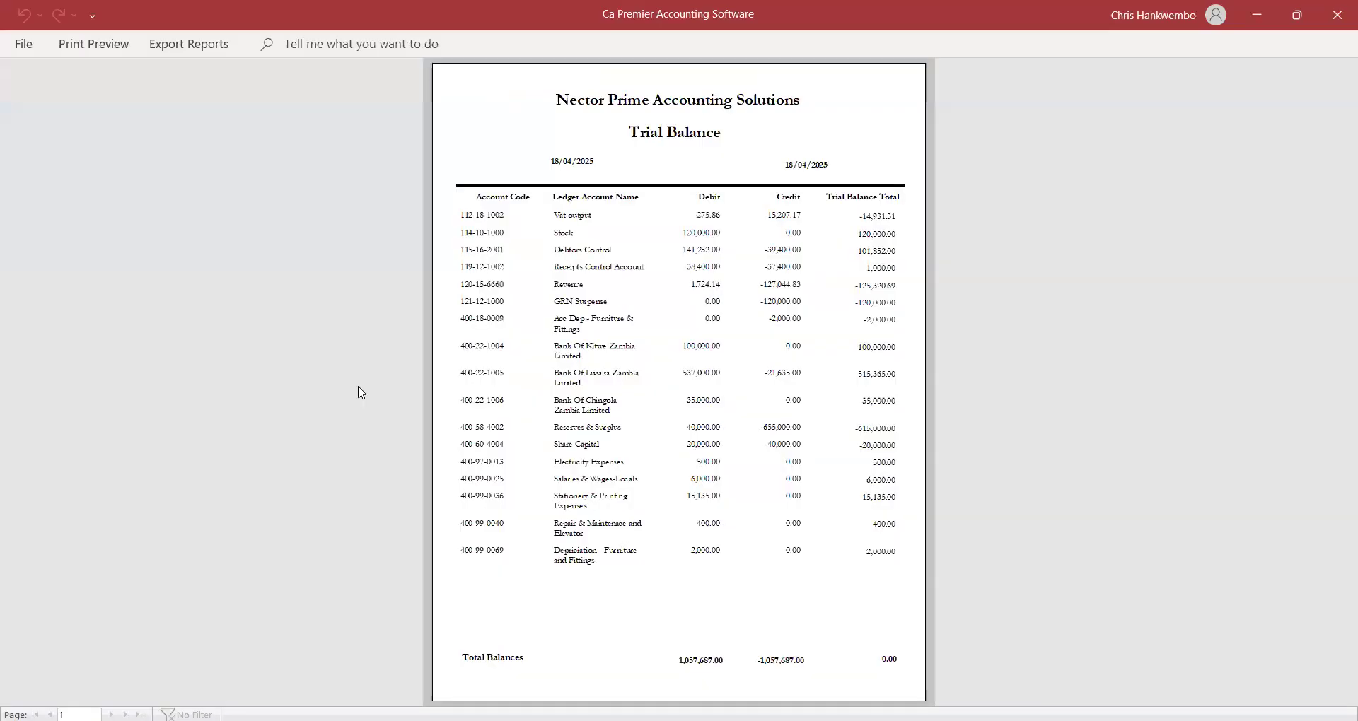
# Zoom in to check Stock 120,000.00 against GRN Suspense -120,000.00, then close the preview and form.
pyautogui.click(809, 447)
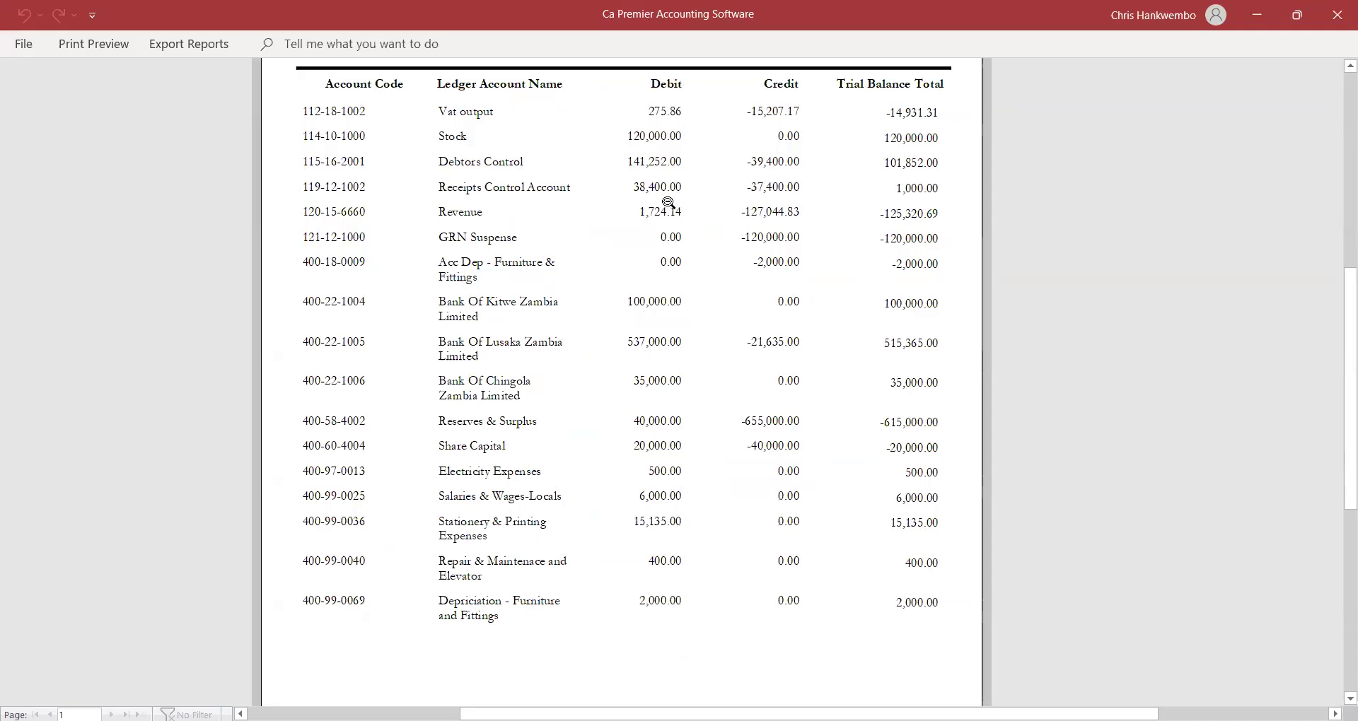
pyautogui.click(93, 44)
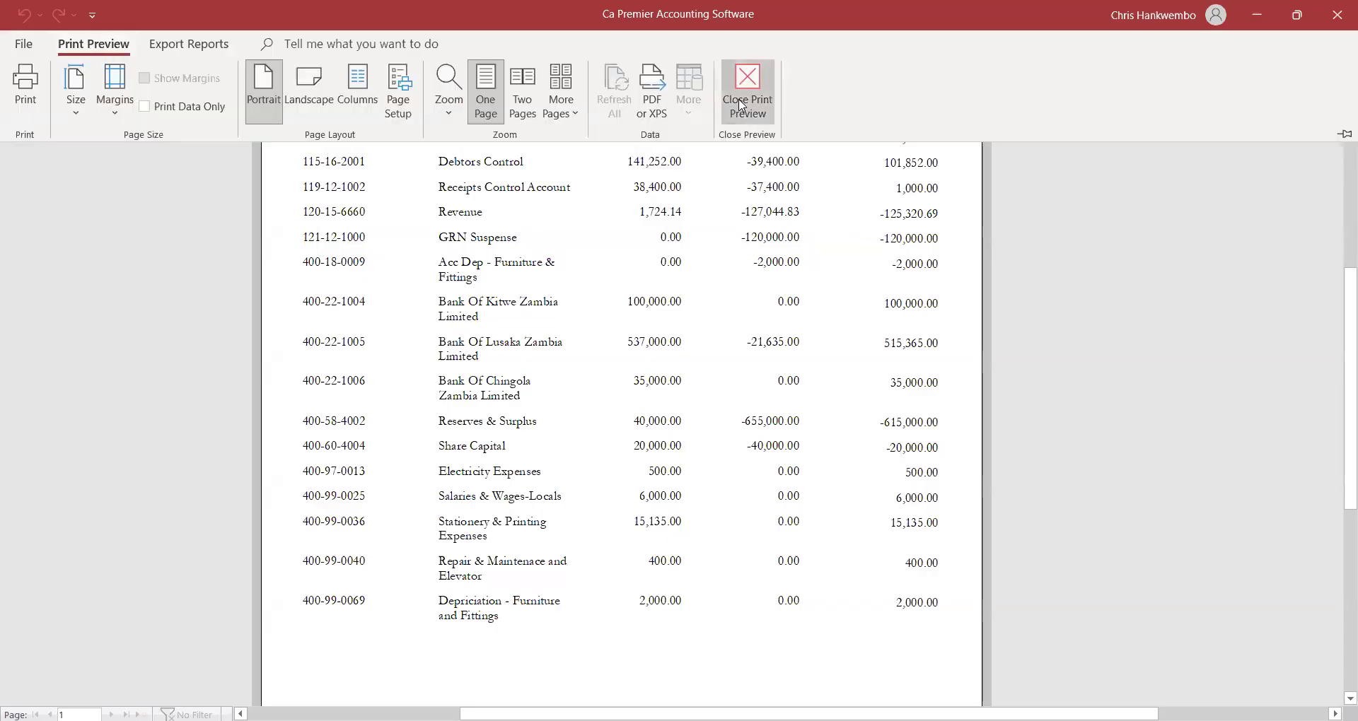
pyautogui.click(740, 99)
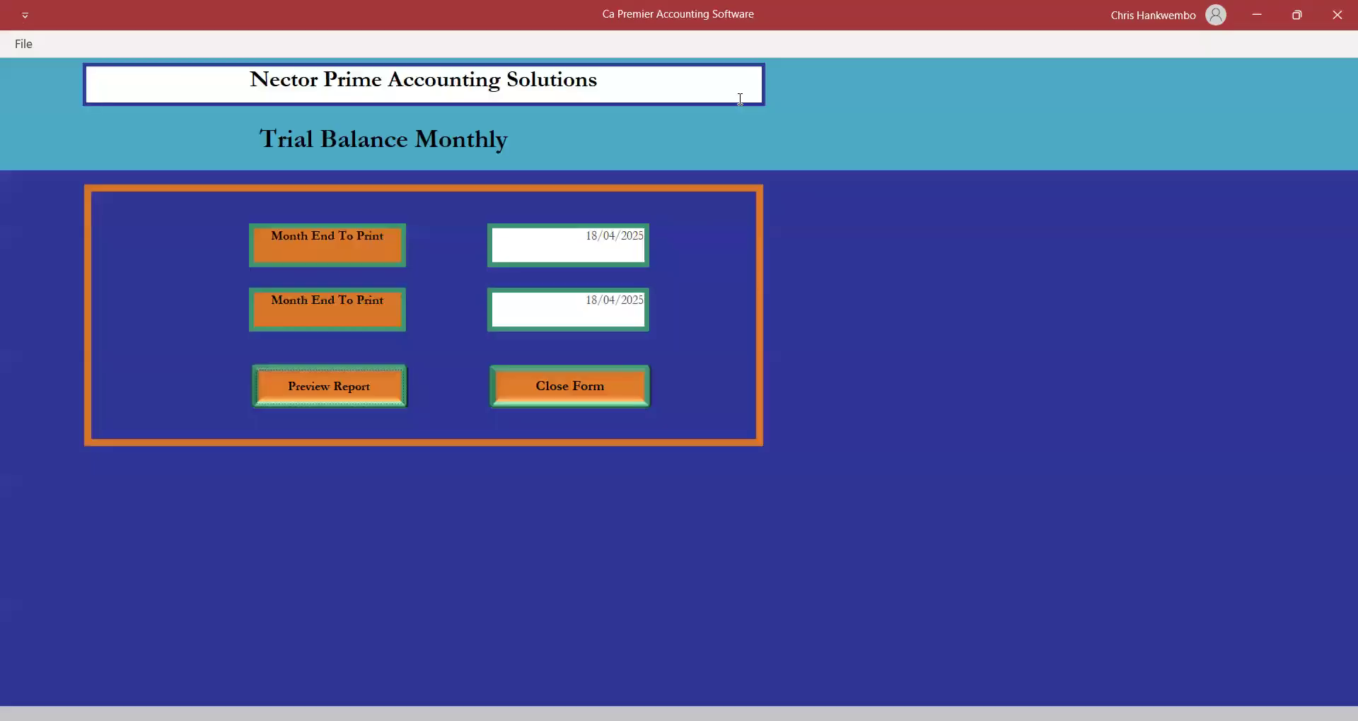
pyautogui.click(570, 386)
# Start a supplier invoice for GRN 1 dated 18/04/2025.
pyautogui.click(221, 46)
pyautogui.click(223, 47)
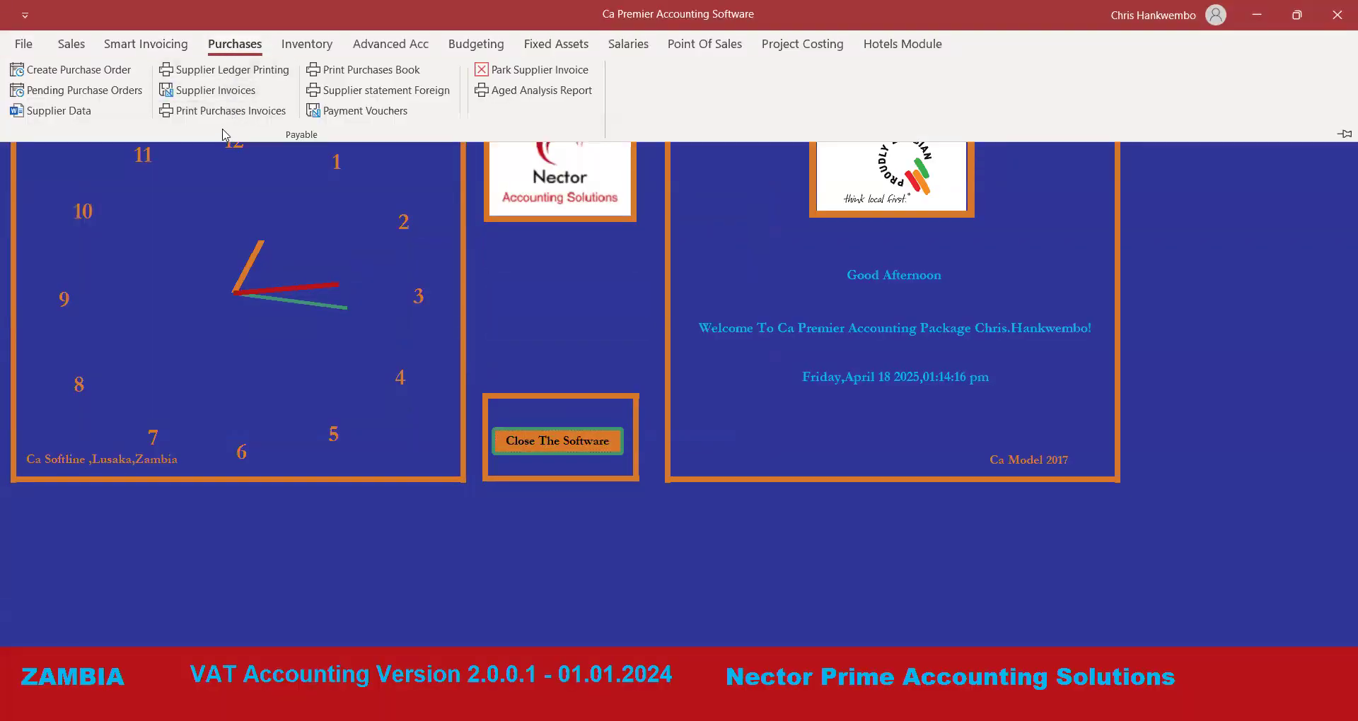
pyautogui.click(211, 94)
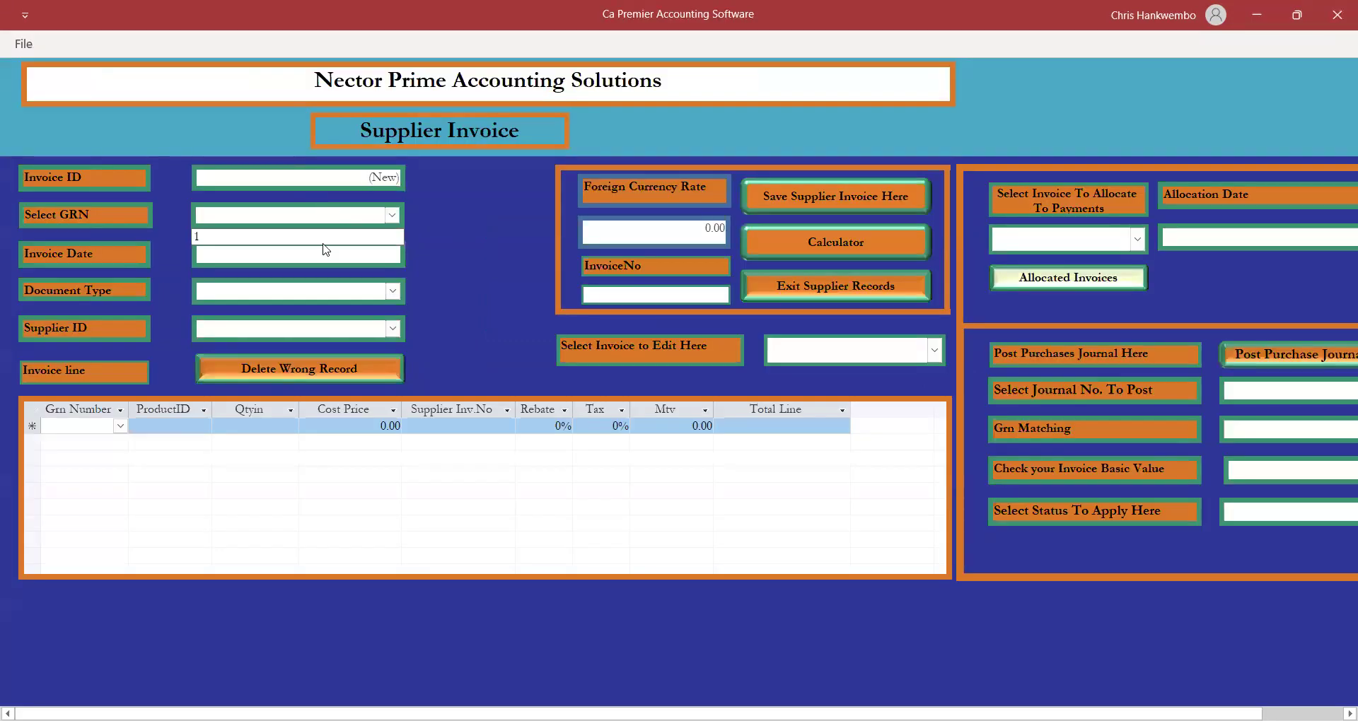
pyautogui.click(206, 238)
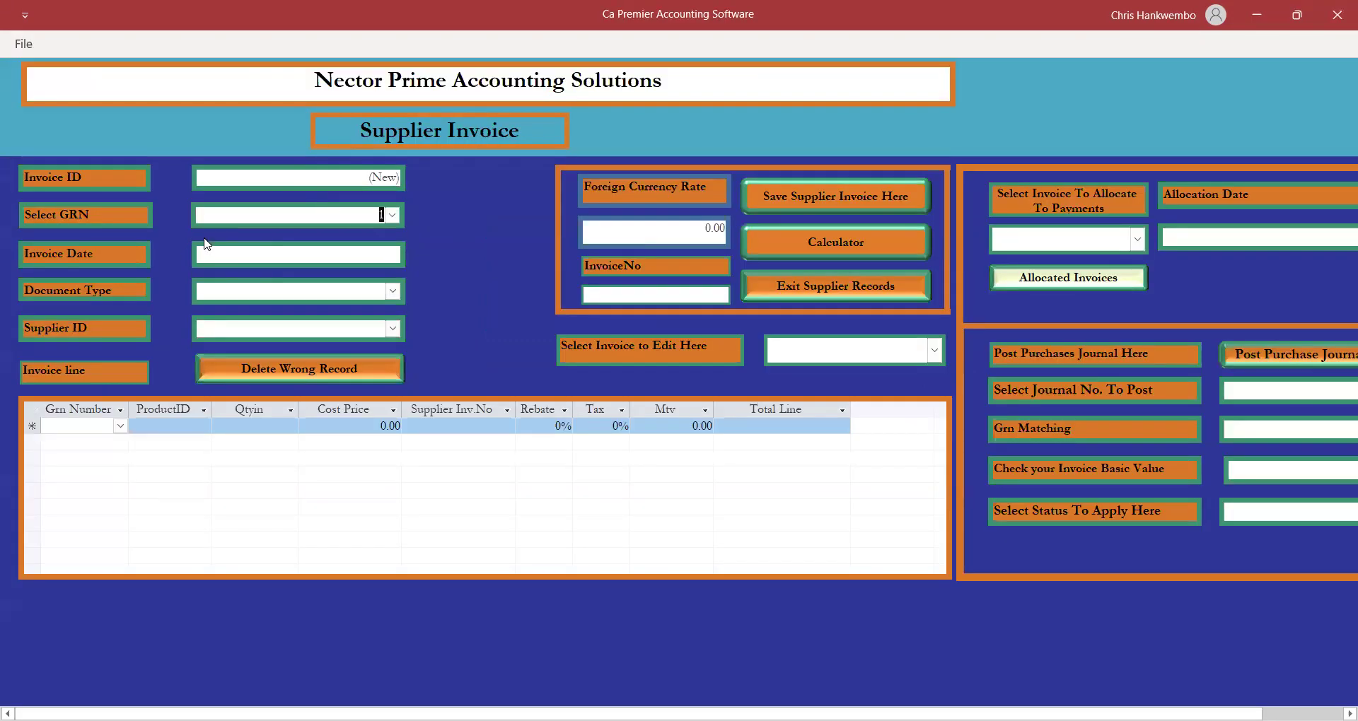
pyautogui.click(370, 254)
pyautogui.click(414, 251)
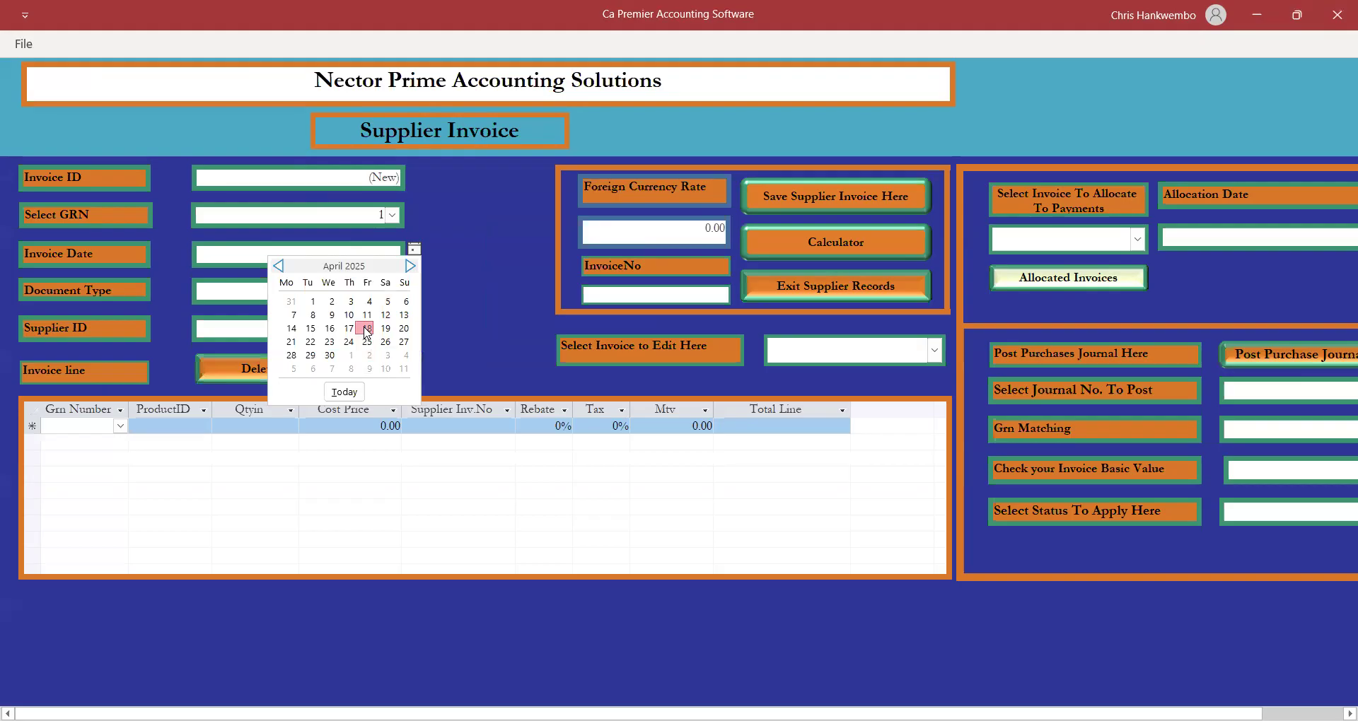
pyautogui.click(366, 329)
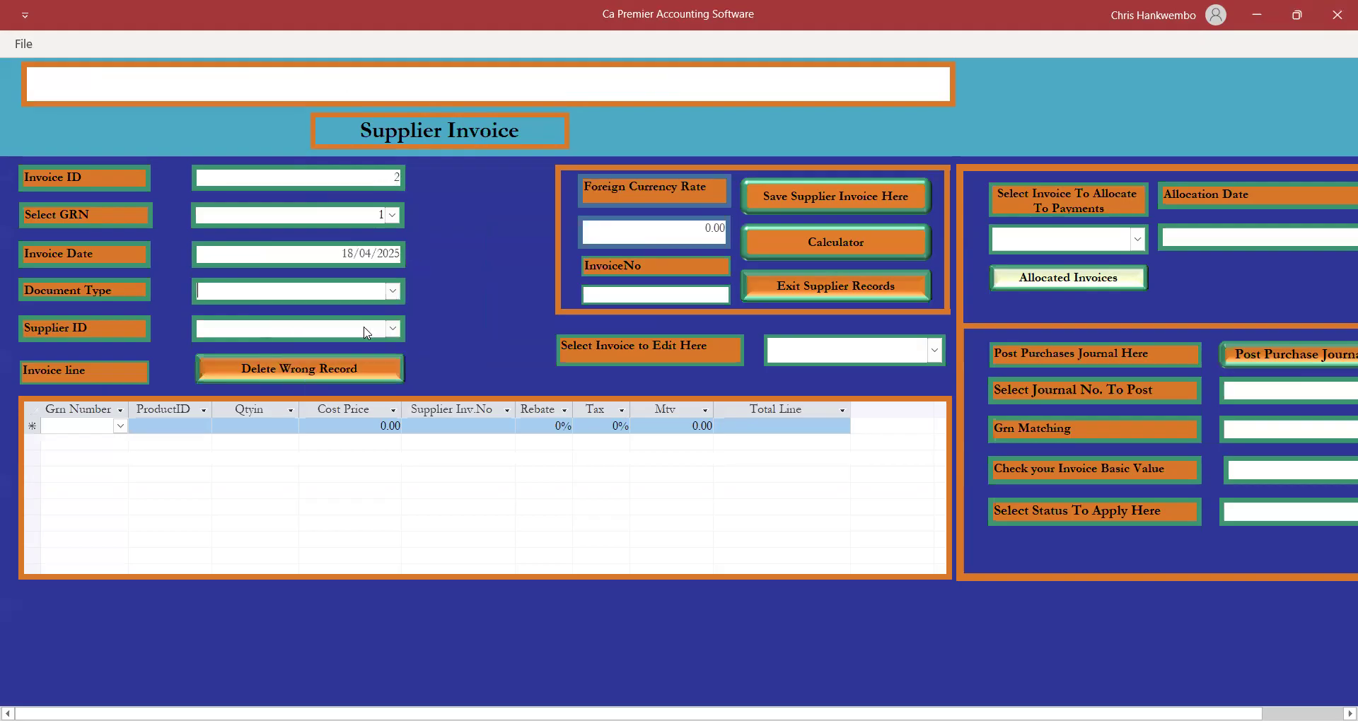
# Set document type Invoice, currency rate 1, and enter the supplier's invoice number.
pyautogui.click(393, 293)
pyautogui.click(230, 316)
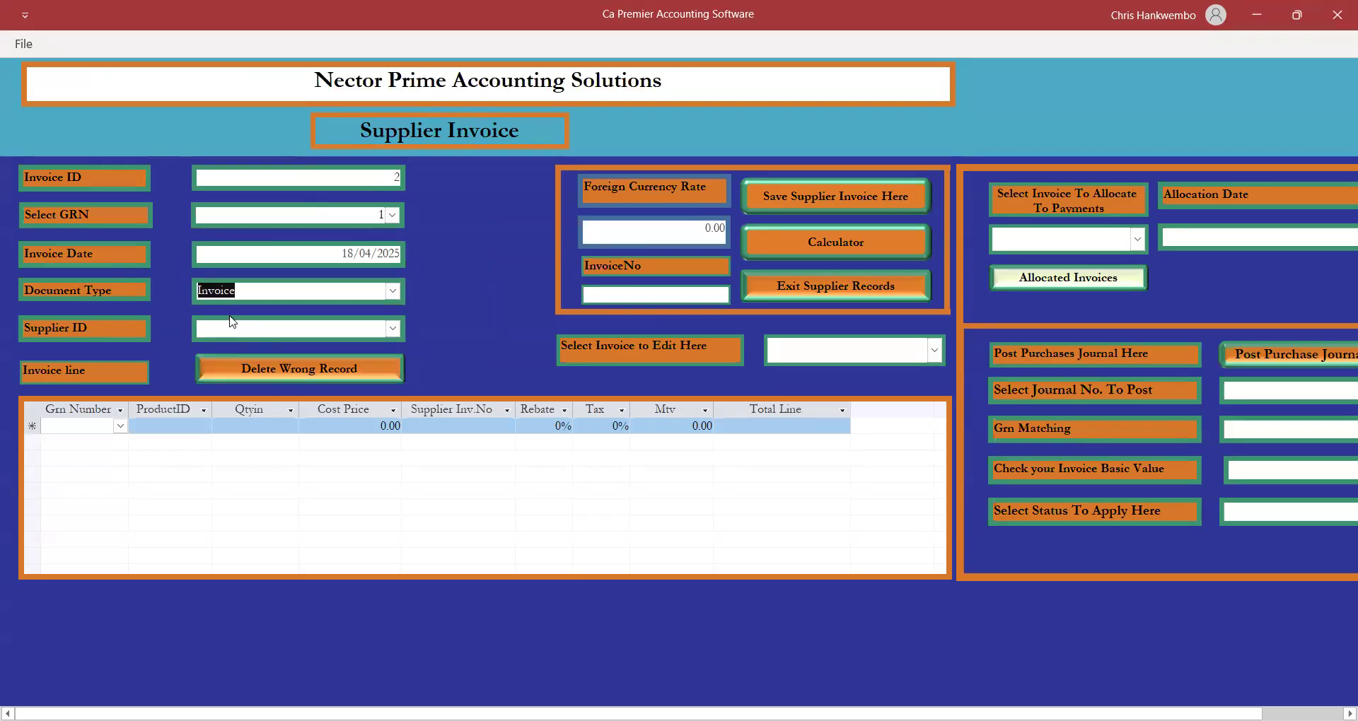
pyautogui.press('Tab')
pyautogui.write('1')
pyautogui.press('Tab')
pyautogui.write('INV00100')
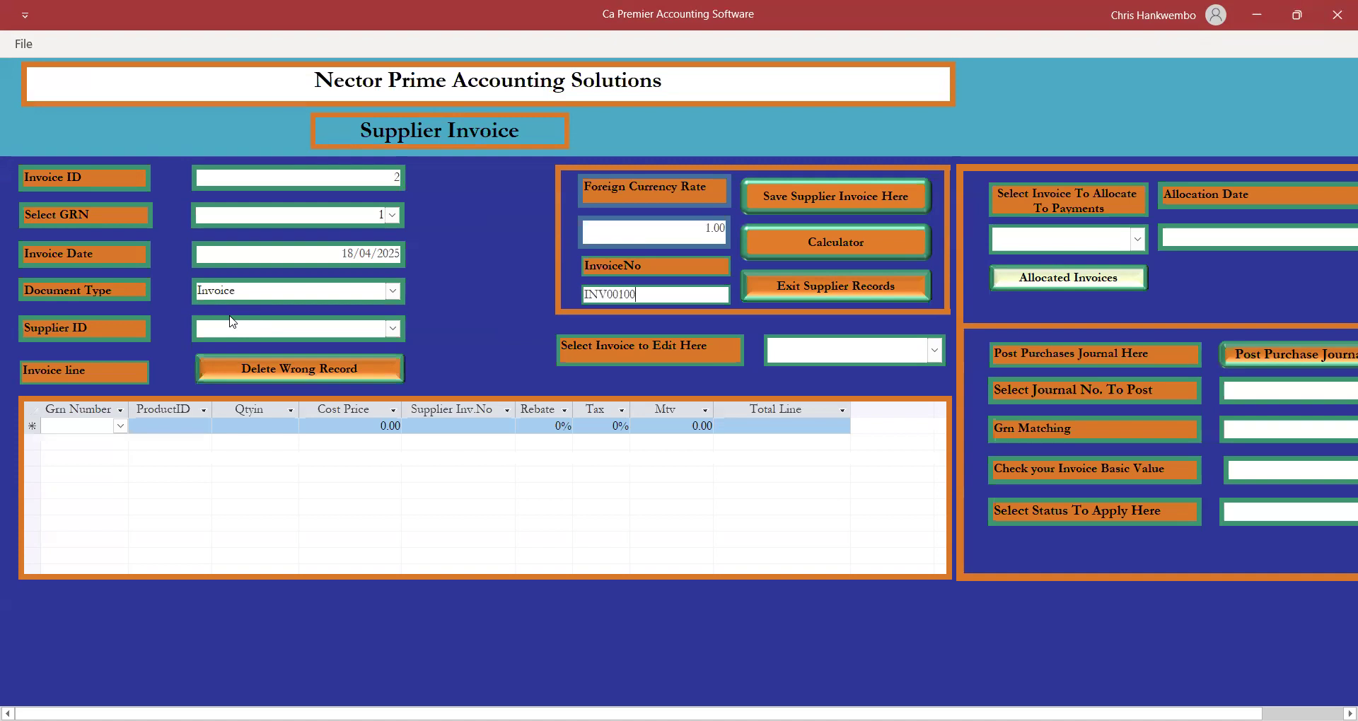
pyautogui.write('02563/145')
# Choose METMIN SUPPLIERS as the supplier and save the 139,200.00 invoice.
pyautogui.click(253, 328)
pyautogui.click(393, 329)
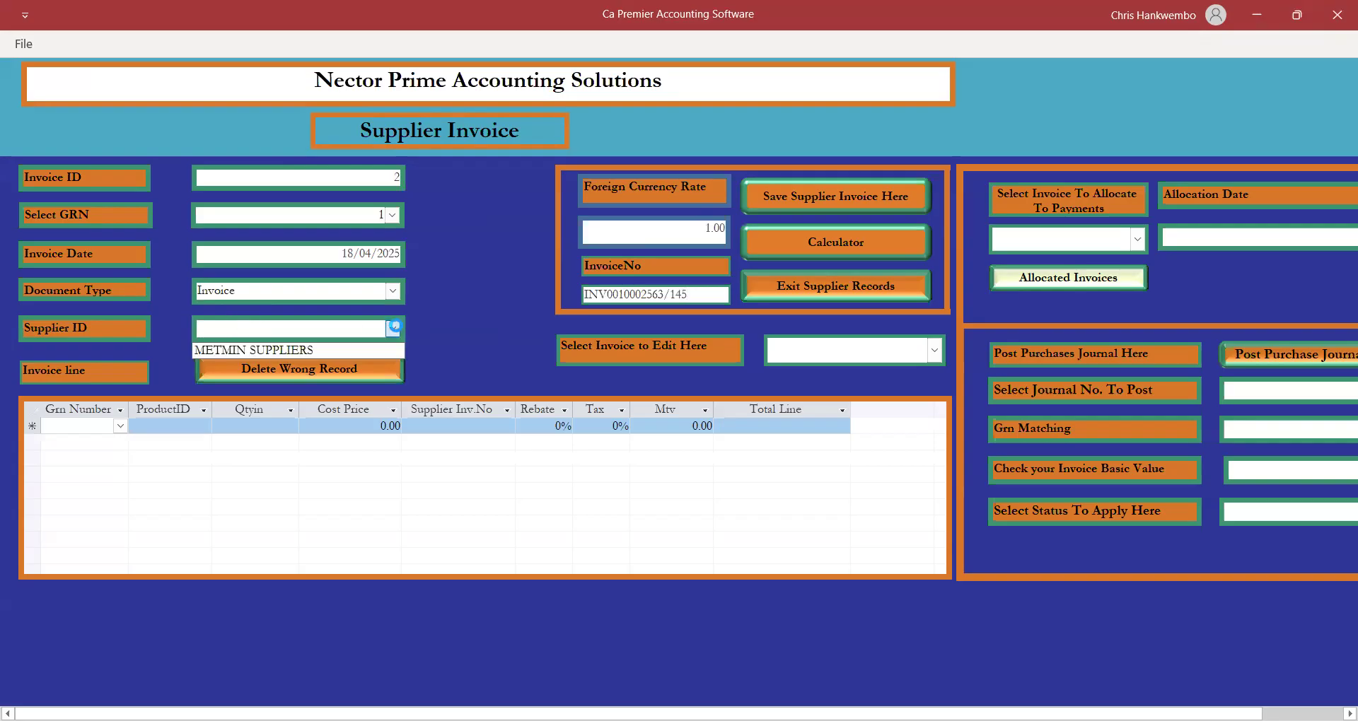
pyautogui.click(280, 349)
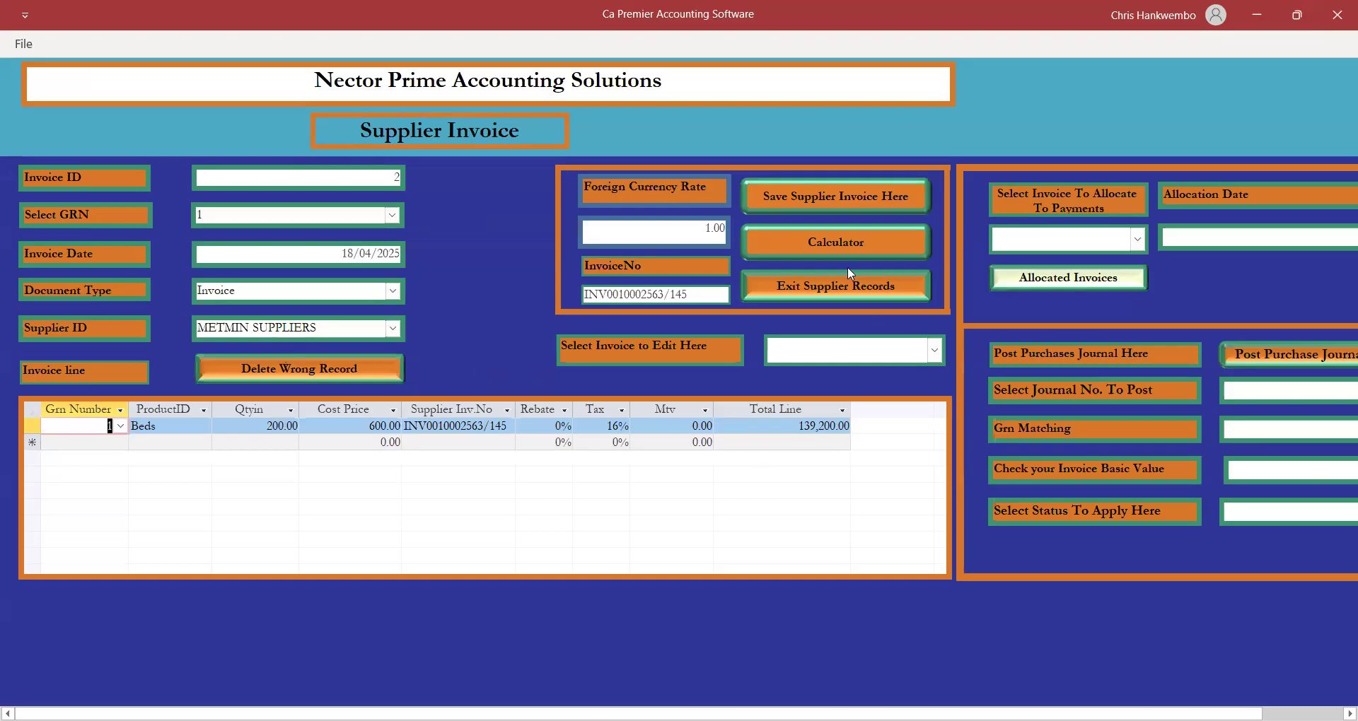
pyautogui.click(792, 203)
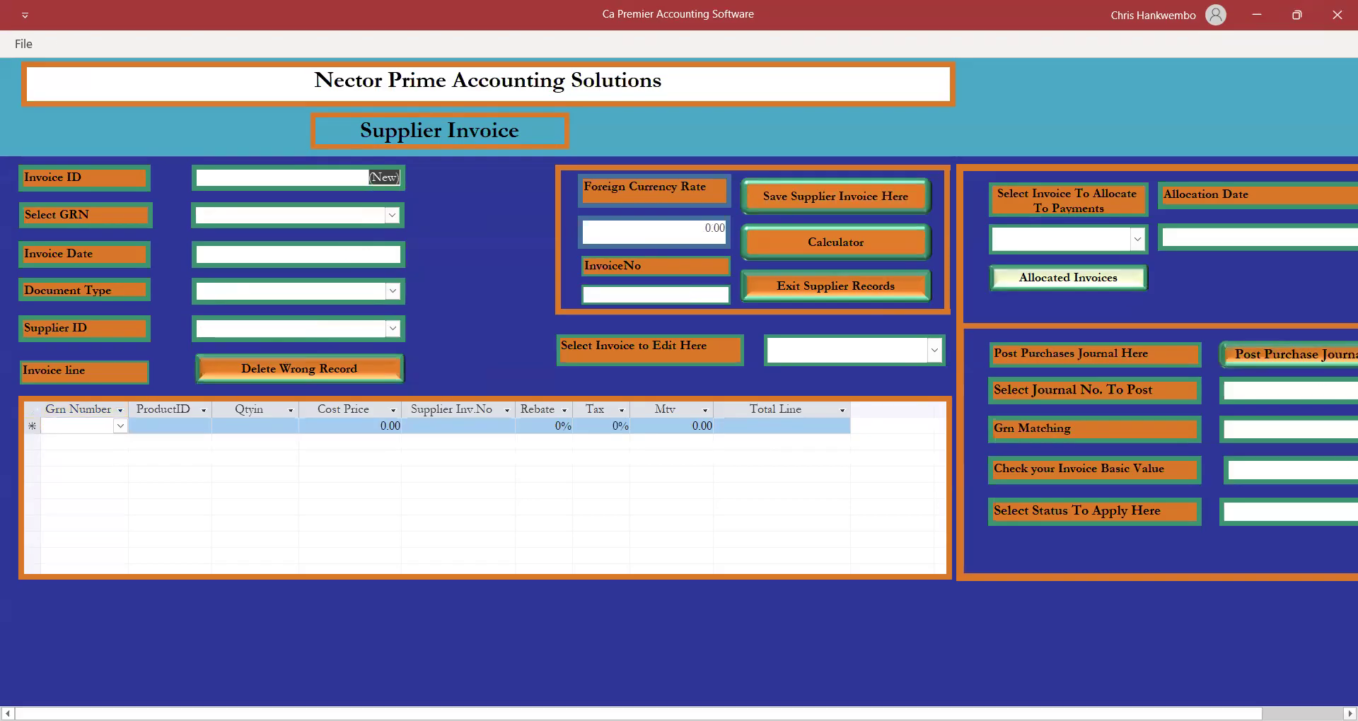
# Select journal number 2, match it to GRN 1, and set status to Posting.
pyautogui.click(1350, 714)
pyautogui.click(1288, 391)
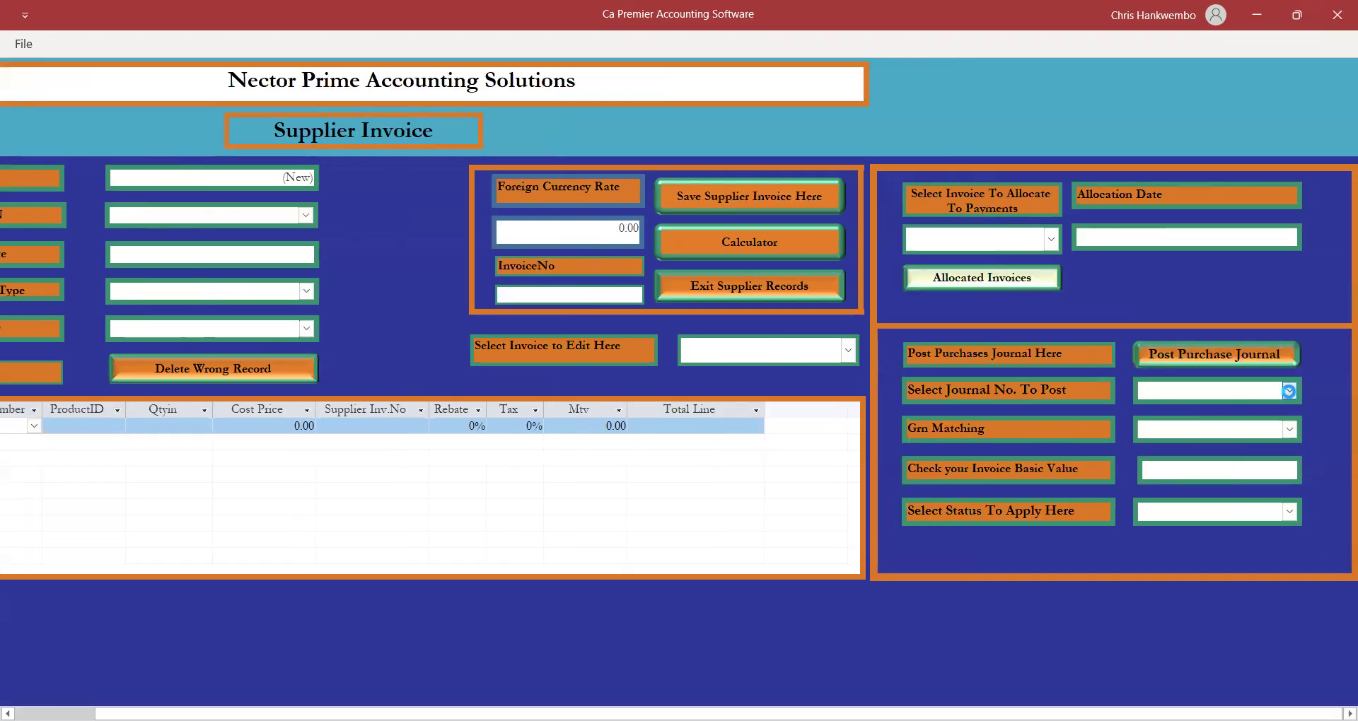
pyautogui.click(1218, 418)
pyautogui.click(1290, 430)
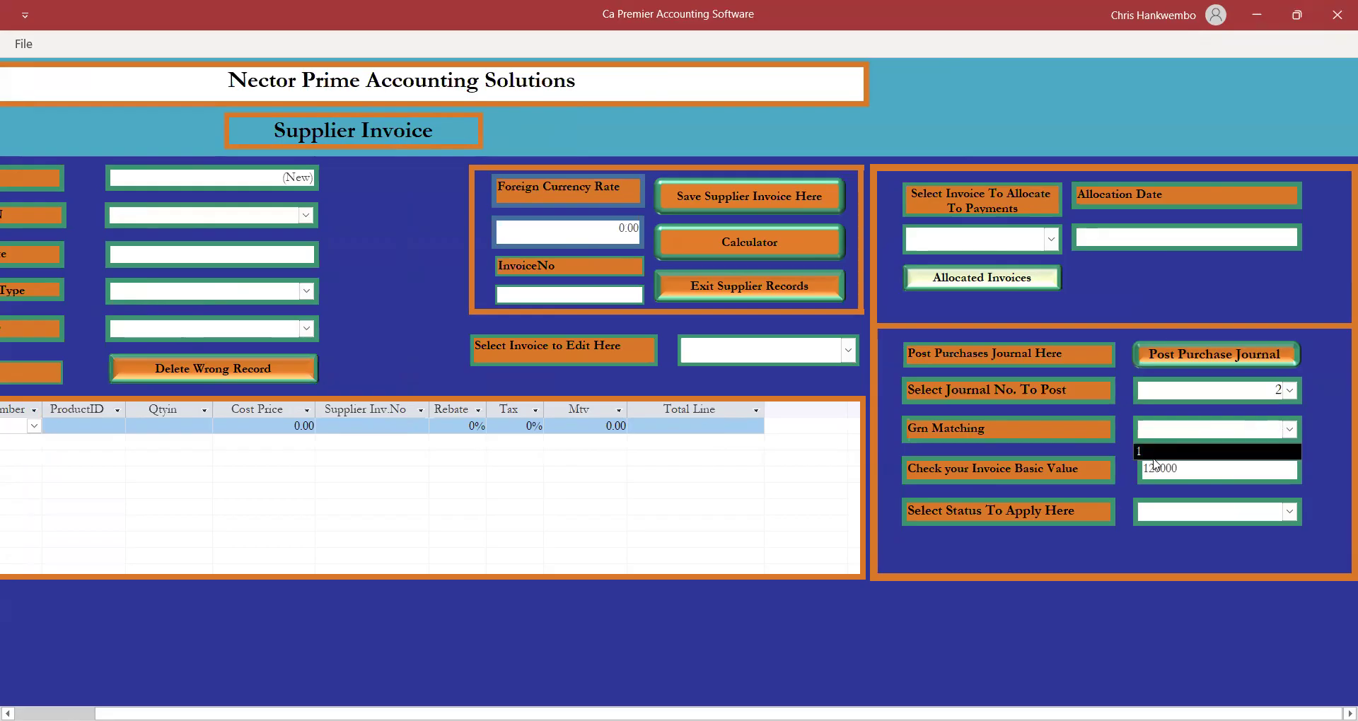
pyautogui.click(1151, 454)
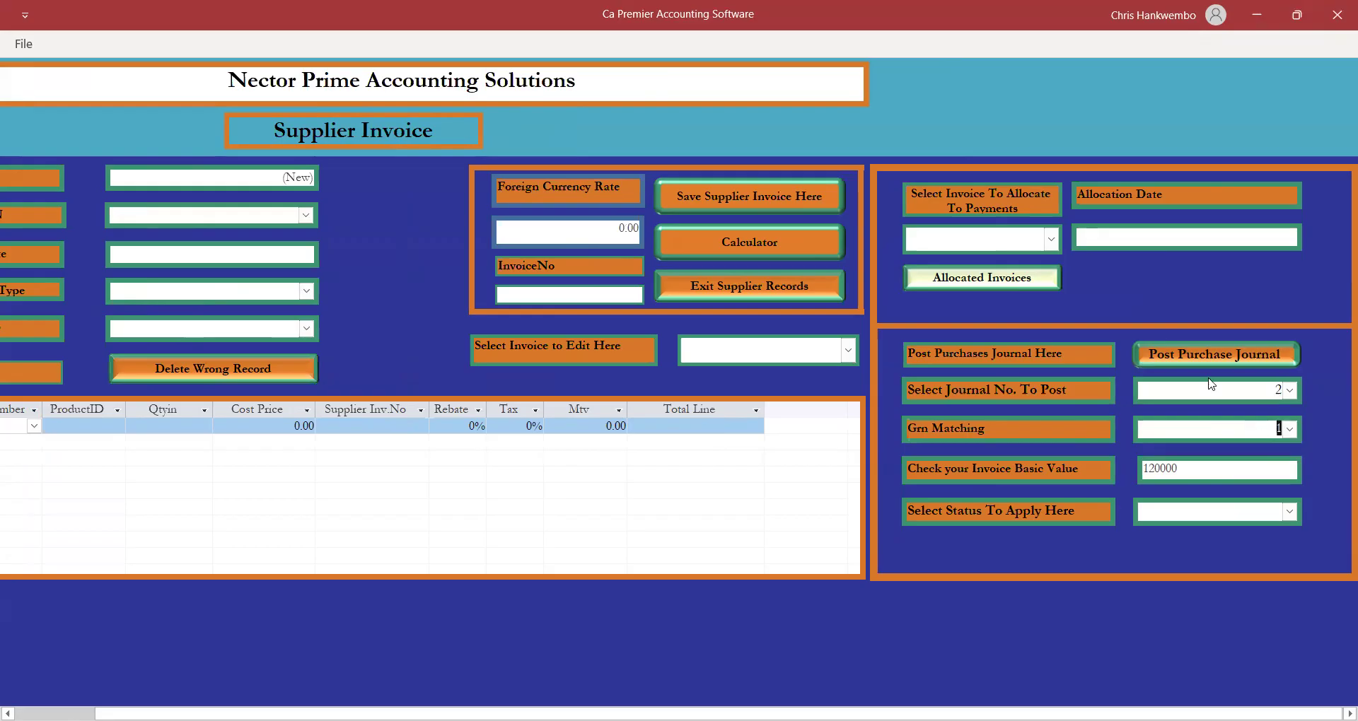
pyautogui.click(1290, 513)
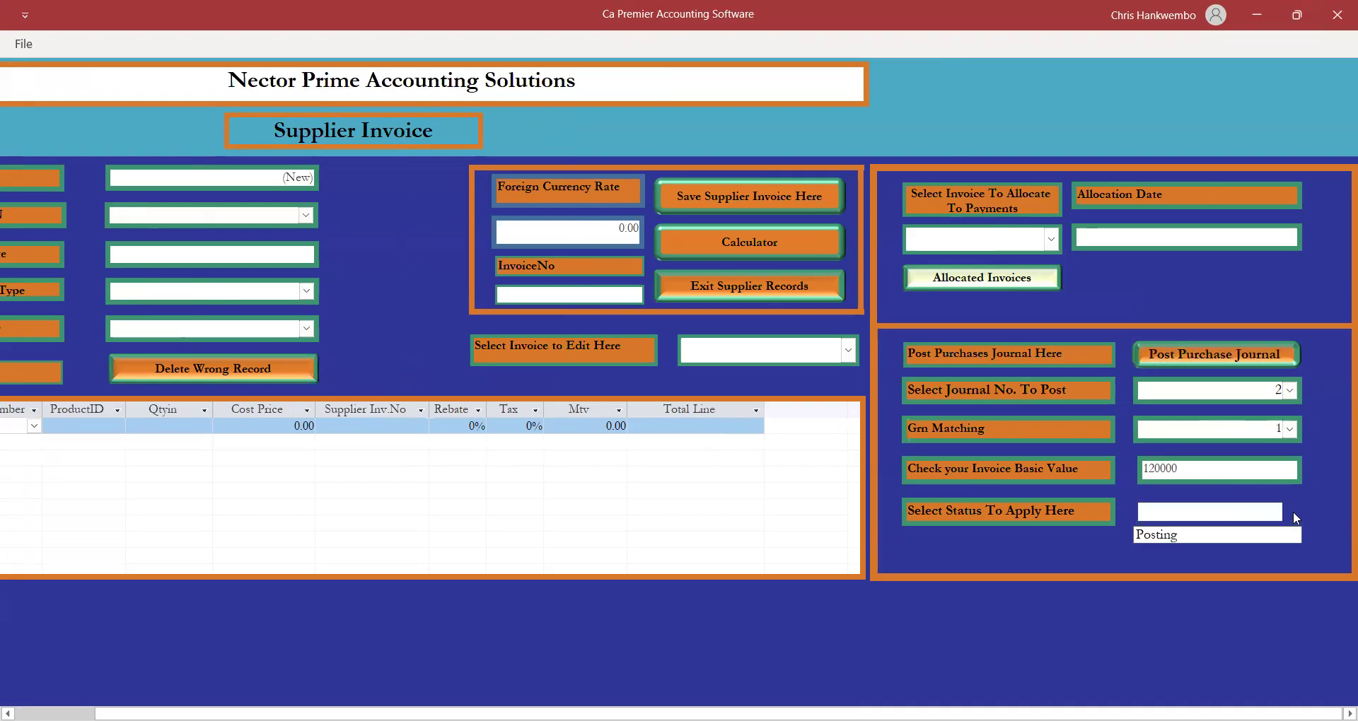
pyautogui.click(1159, 533)
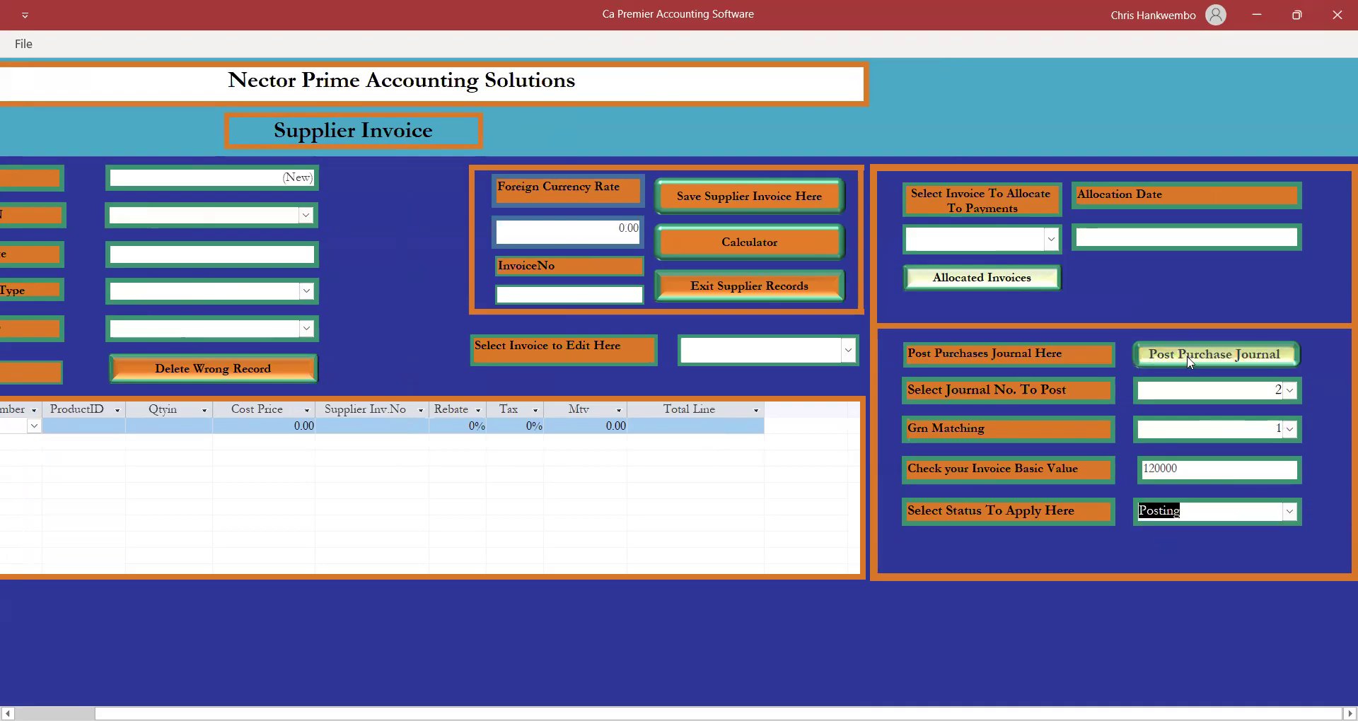
# Post purchase journal 2, acknowledge the matching and success messages, and close the invoice form.
pyautogui.click(1188, 358)
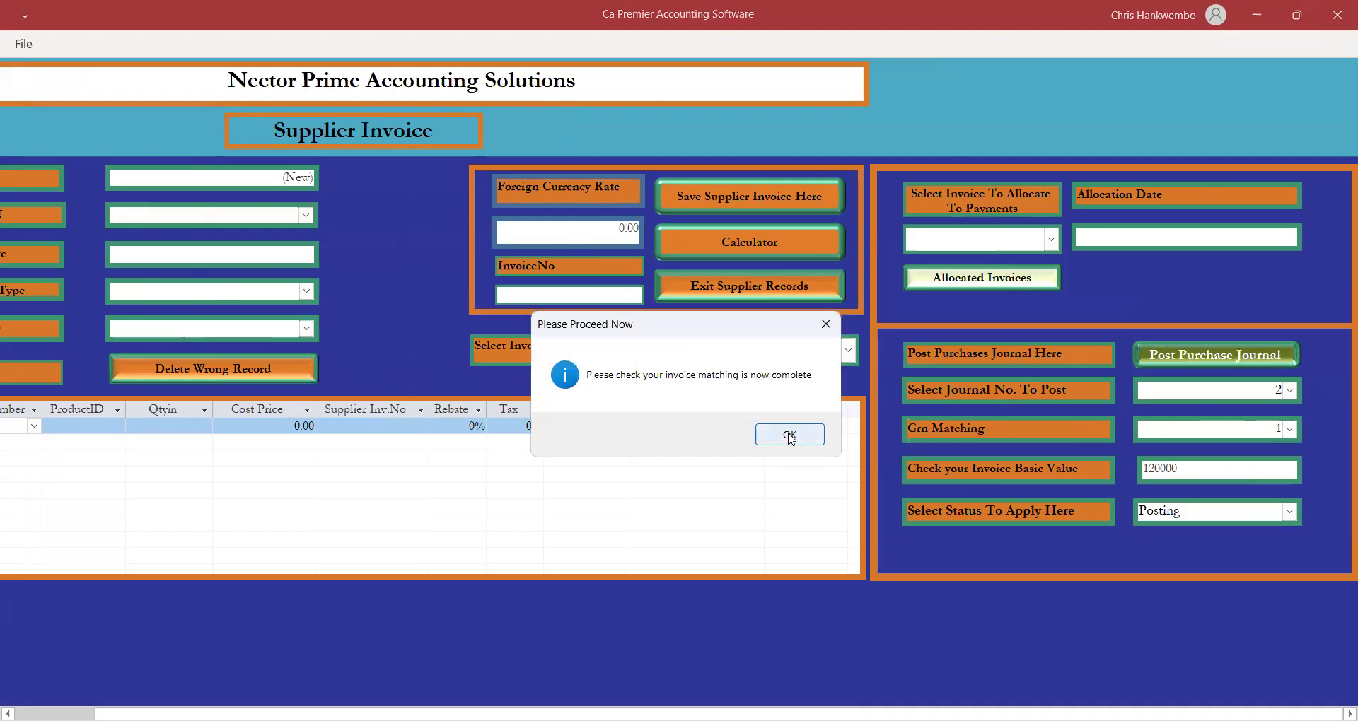
pyautogui.click(787, 433)
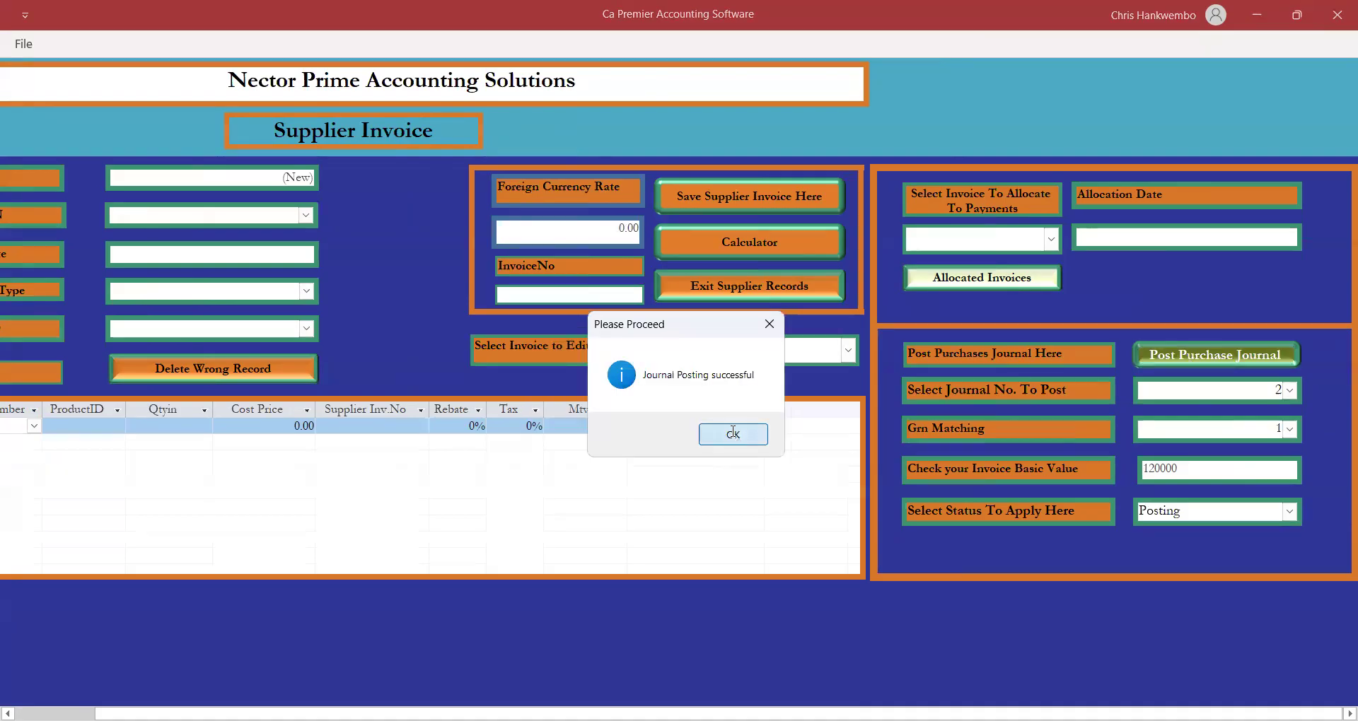
pyautogui.click(733, 433)
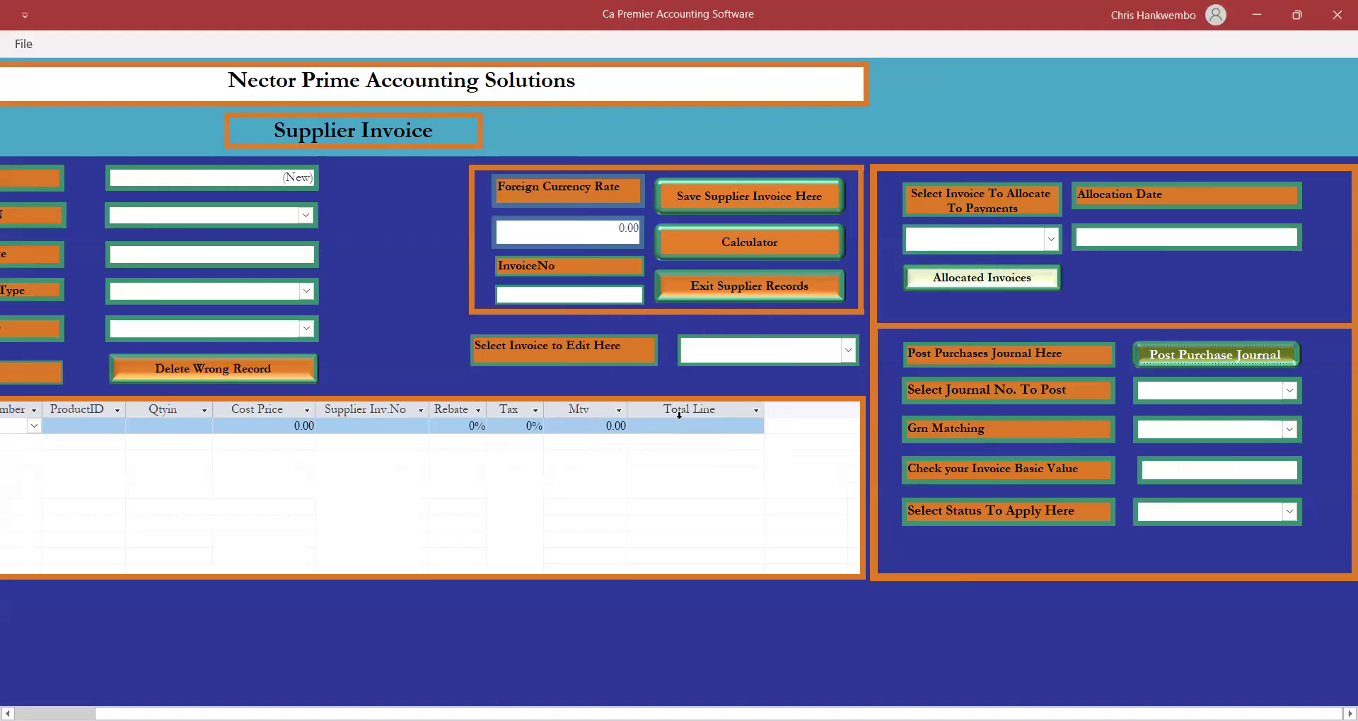
pyautogui.click(710, 292)
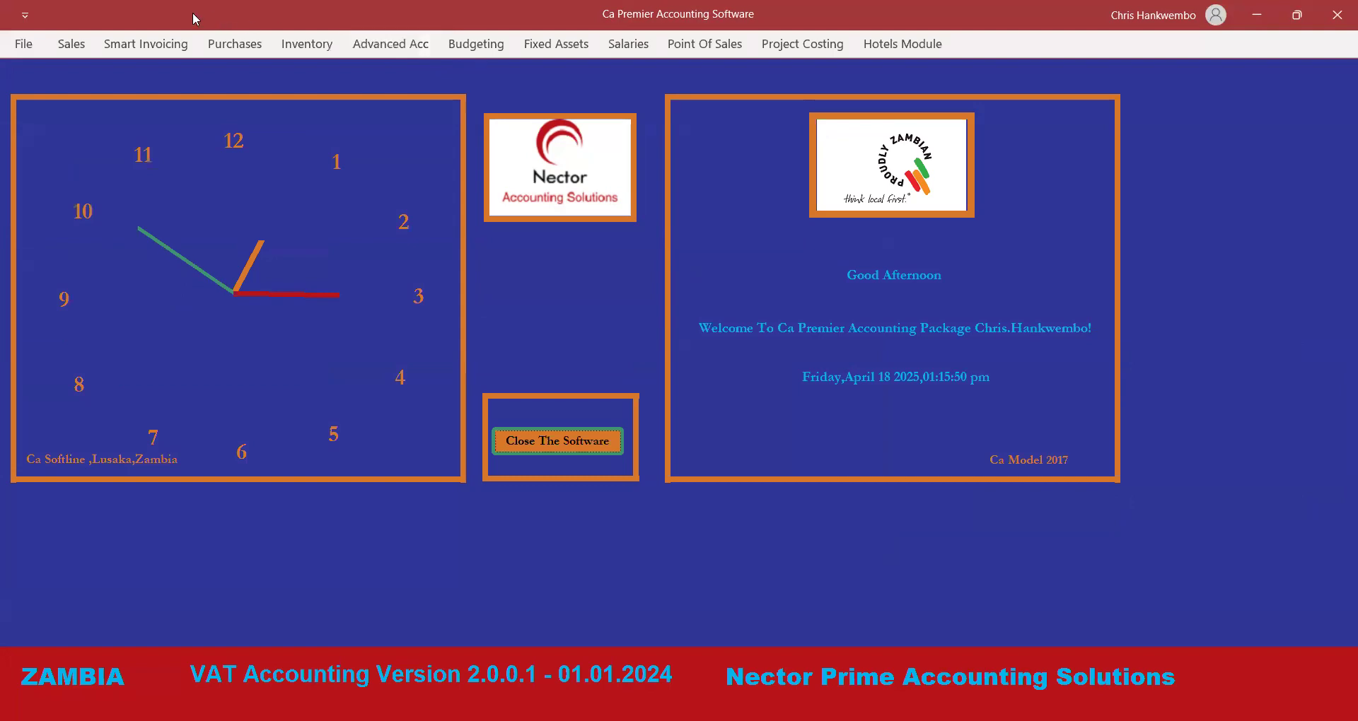
pyautogui.click(162, 43)
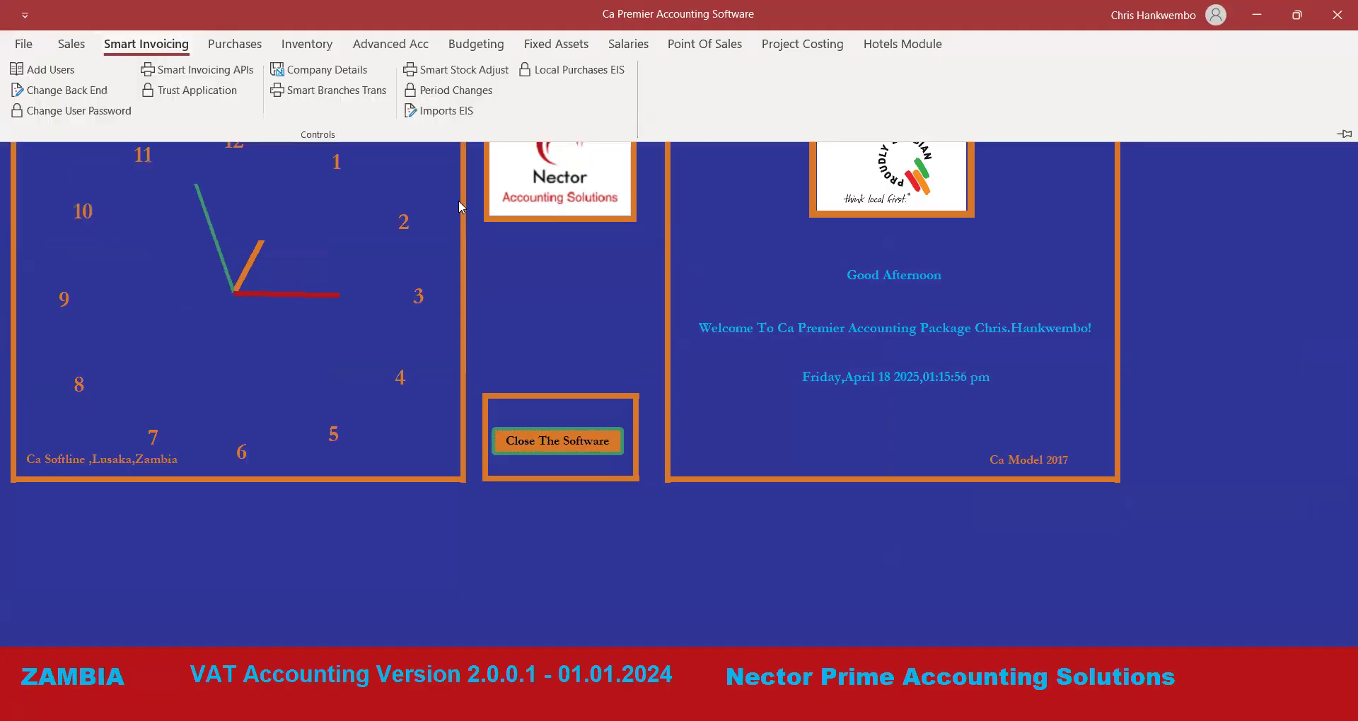
pyautogui.click(587, 75)
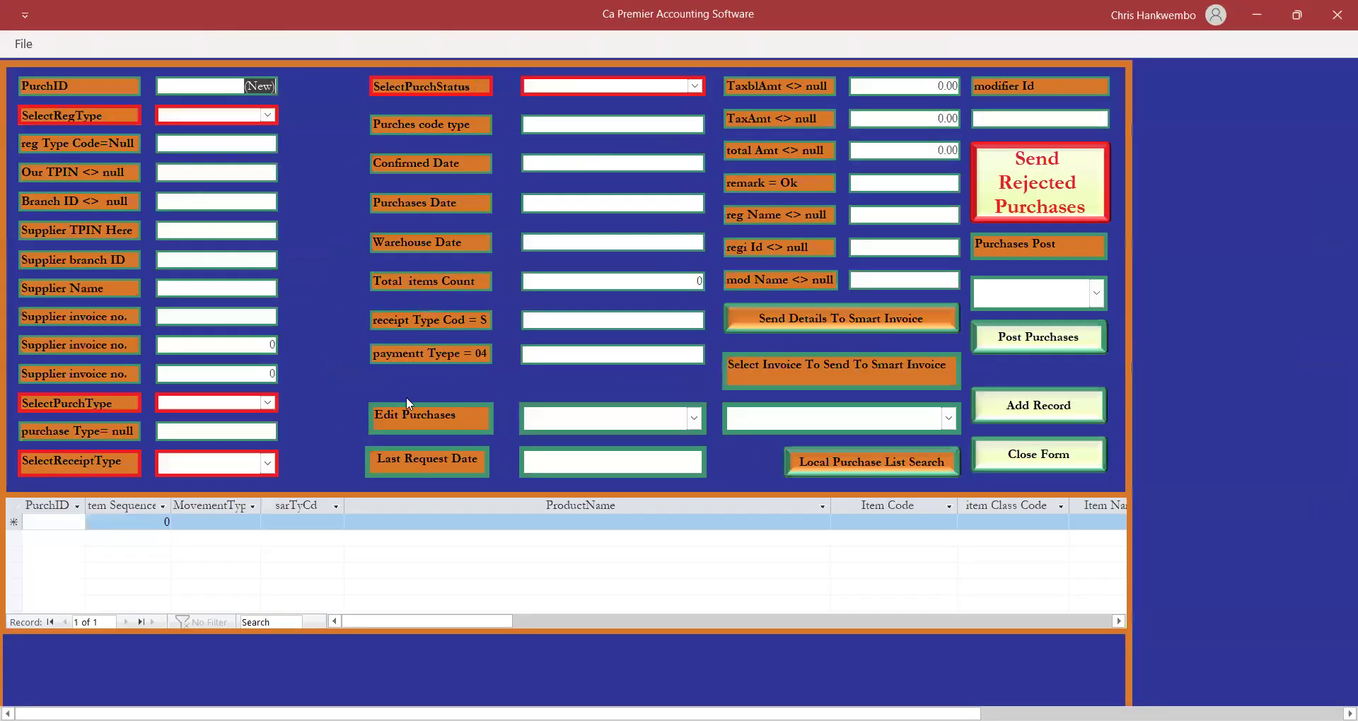
pyautogui.click(1016, 461)
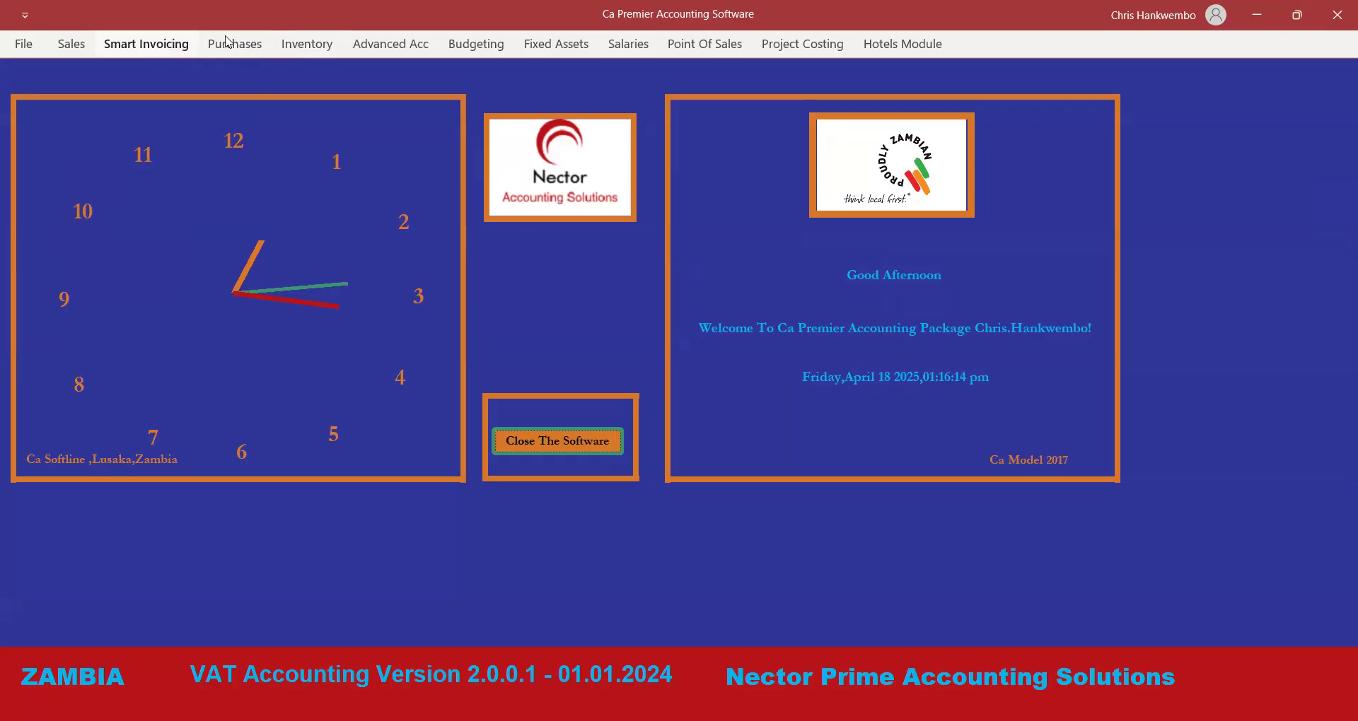
pyautogui.click(391, 45)
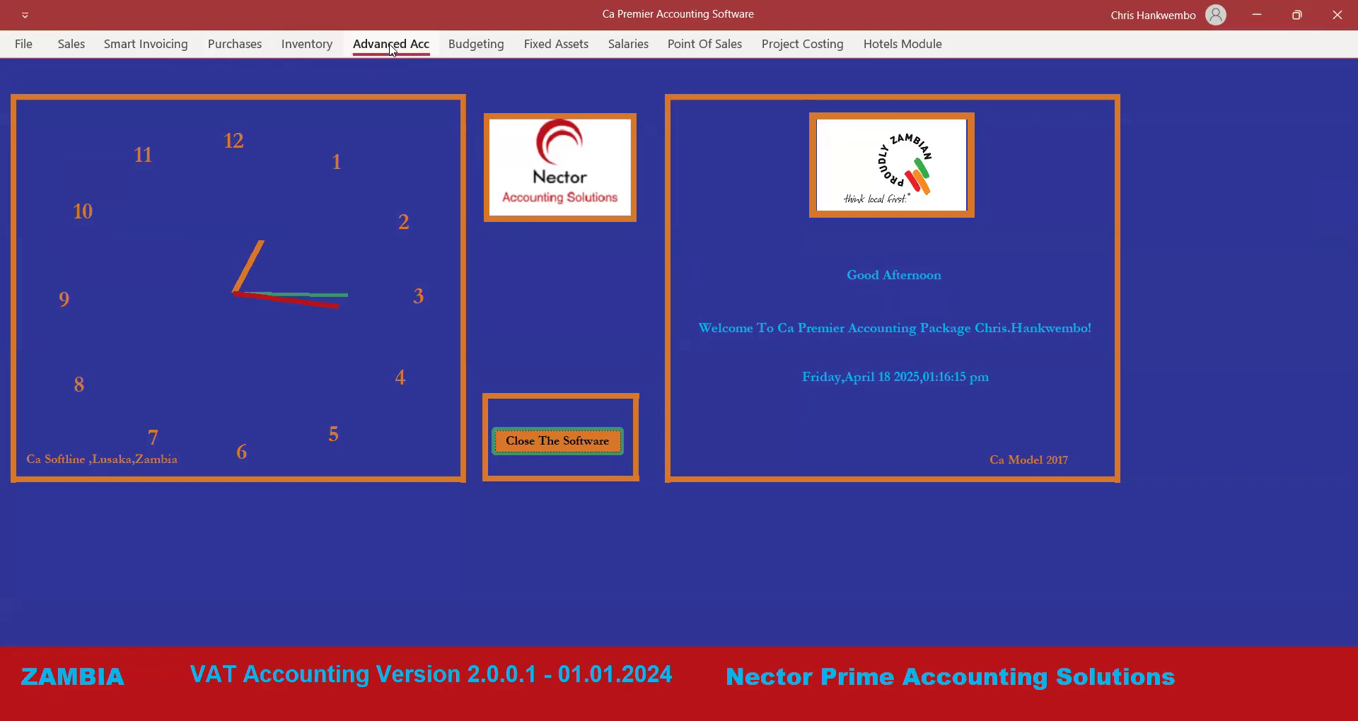
# Preview the 18/04/2025–18/04/2025 monthly trial balance zoomed in to show Vat Input and Creditors.
pyautogui.click(800, 89)
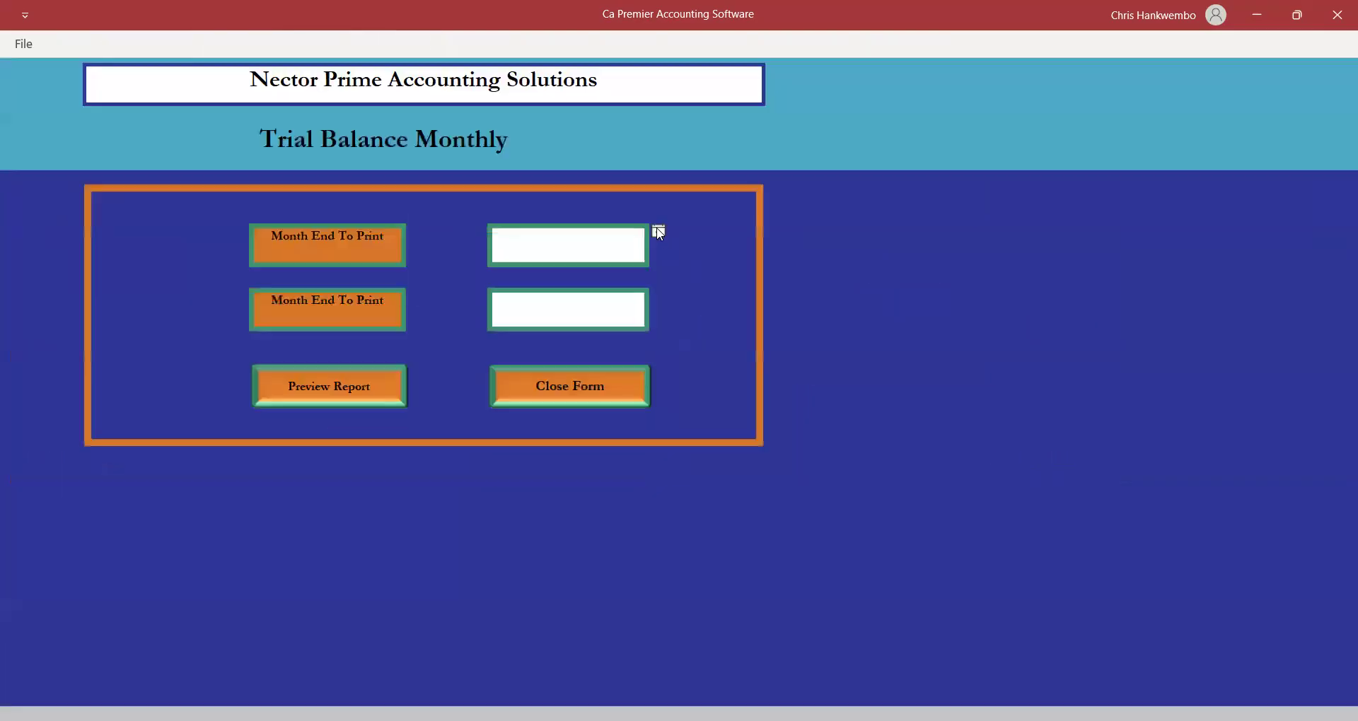
pyautogui.click(659, 232)
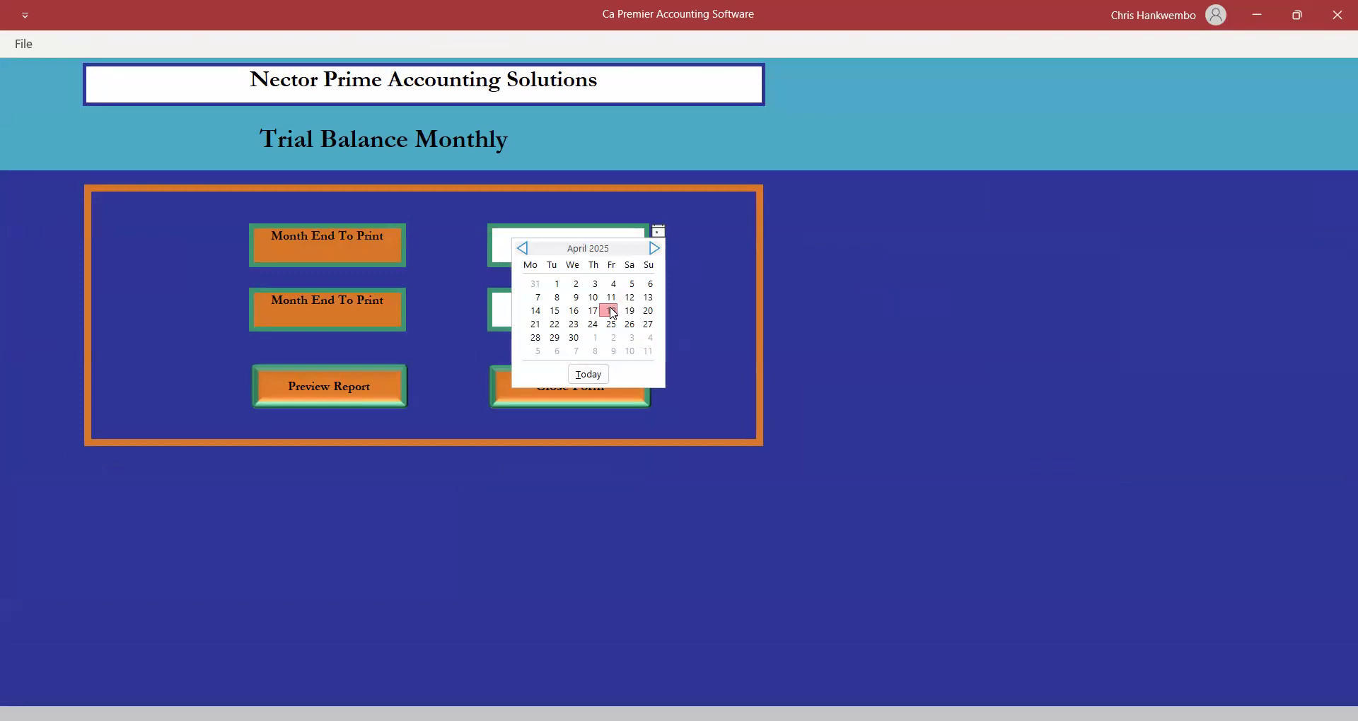
pyautogui.click(613, 312)
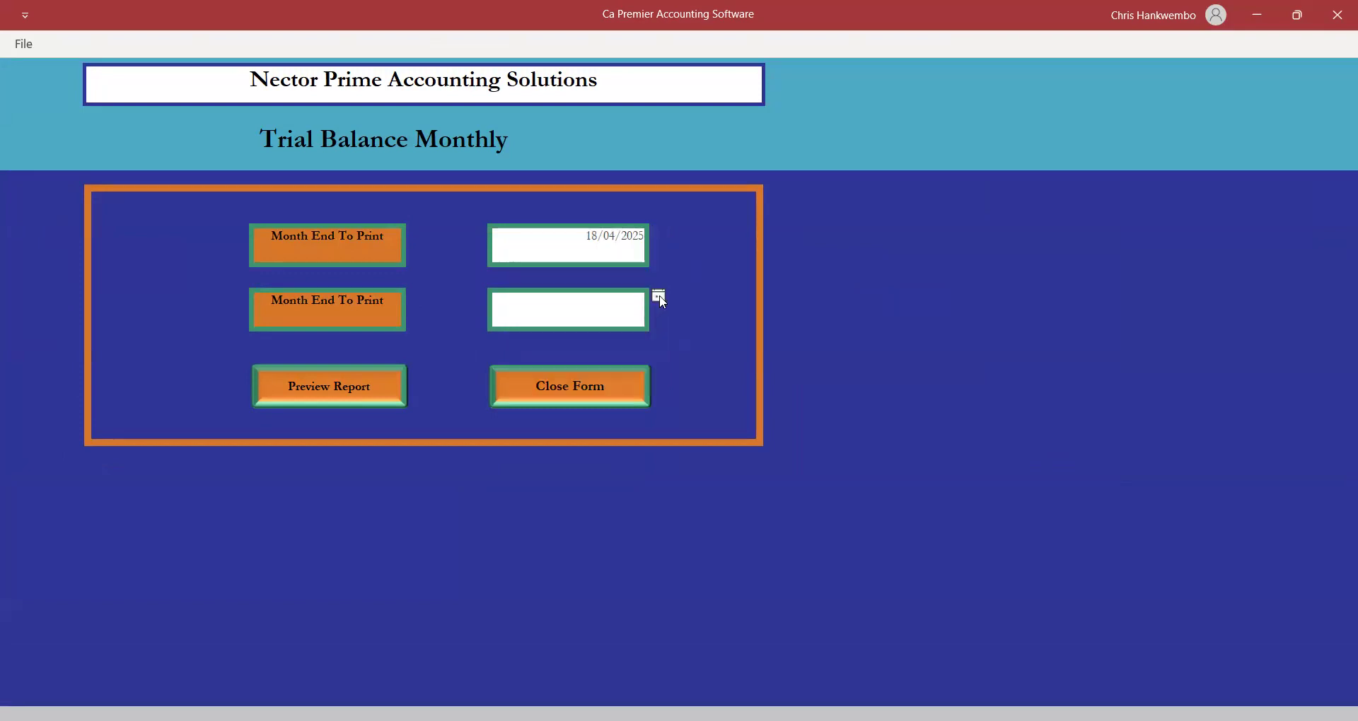
pyautogui.click(658, 297)
pyautogui.click(613, 376)
pyautogui.click(314, 393)
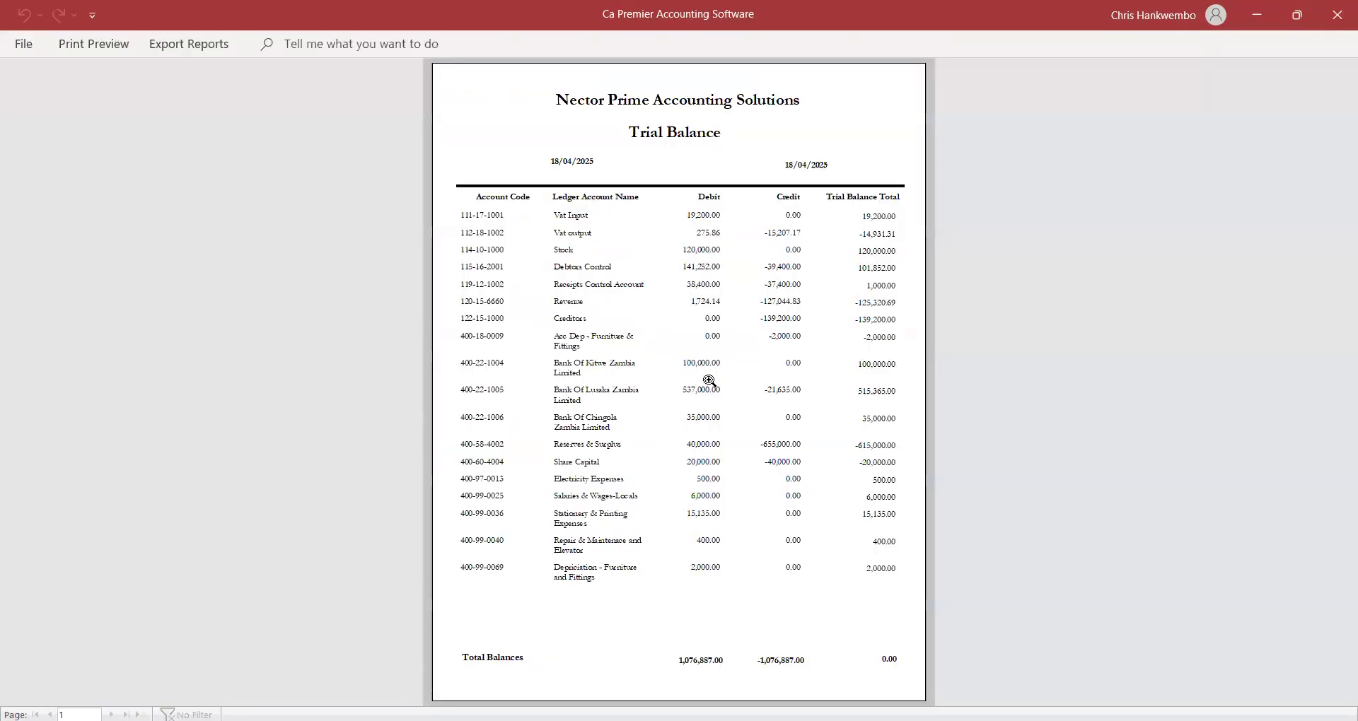
pyautogui.click(785, 471)
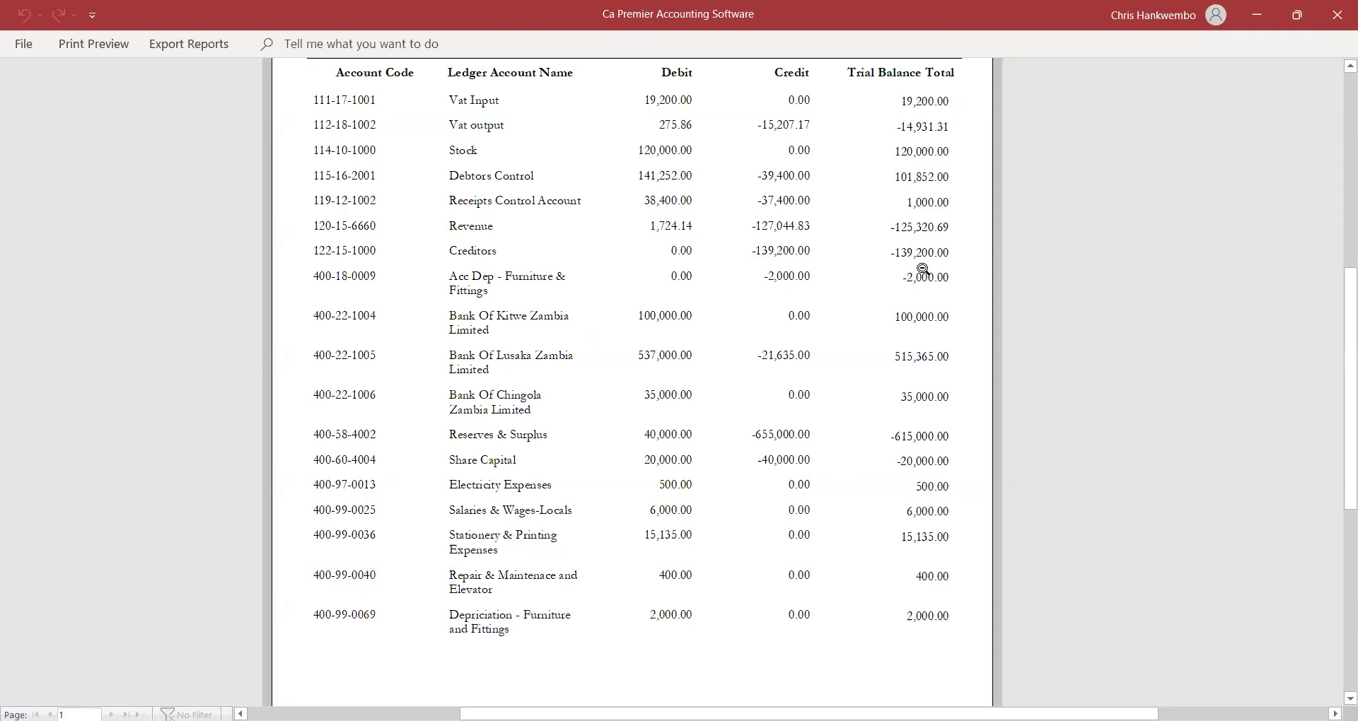
# Close the monthly trial balance preview and the Trial Balance Monthly form.
pyautogui.click(106, 44)
pyautogui.click(753, 114)
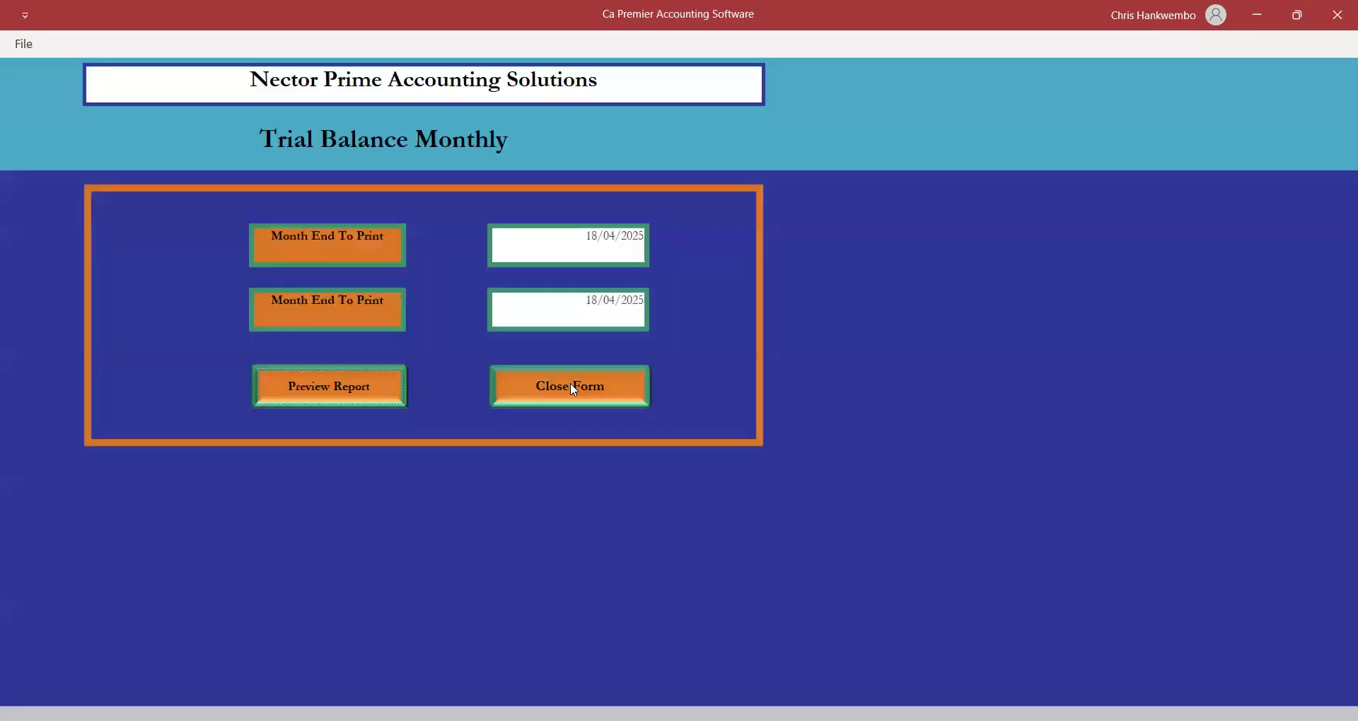
pyautogui.click(570, 386)
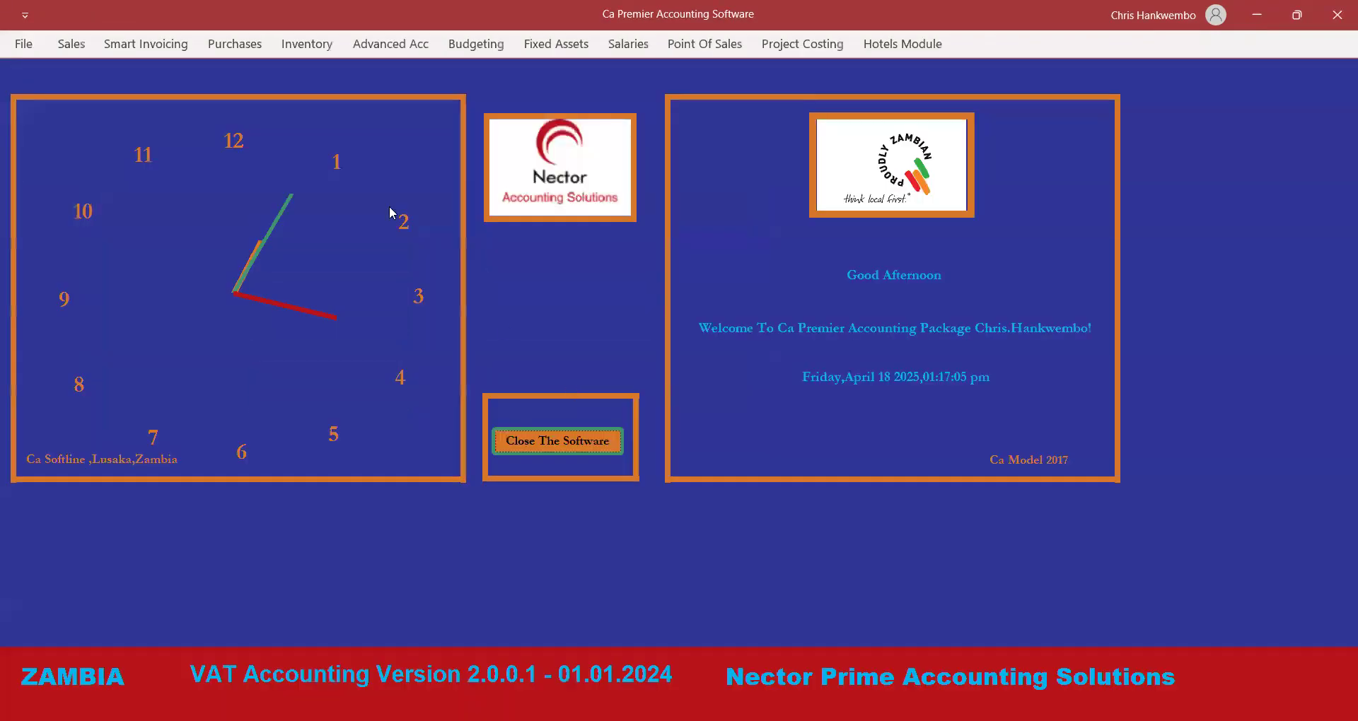
pyautogui.click(231, 47)
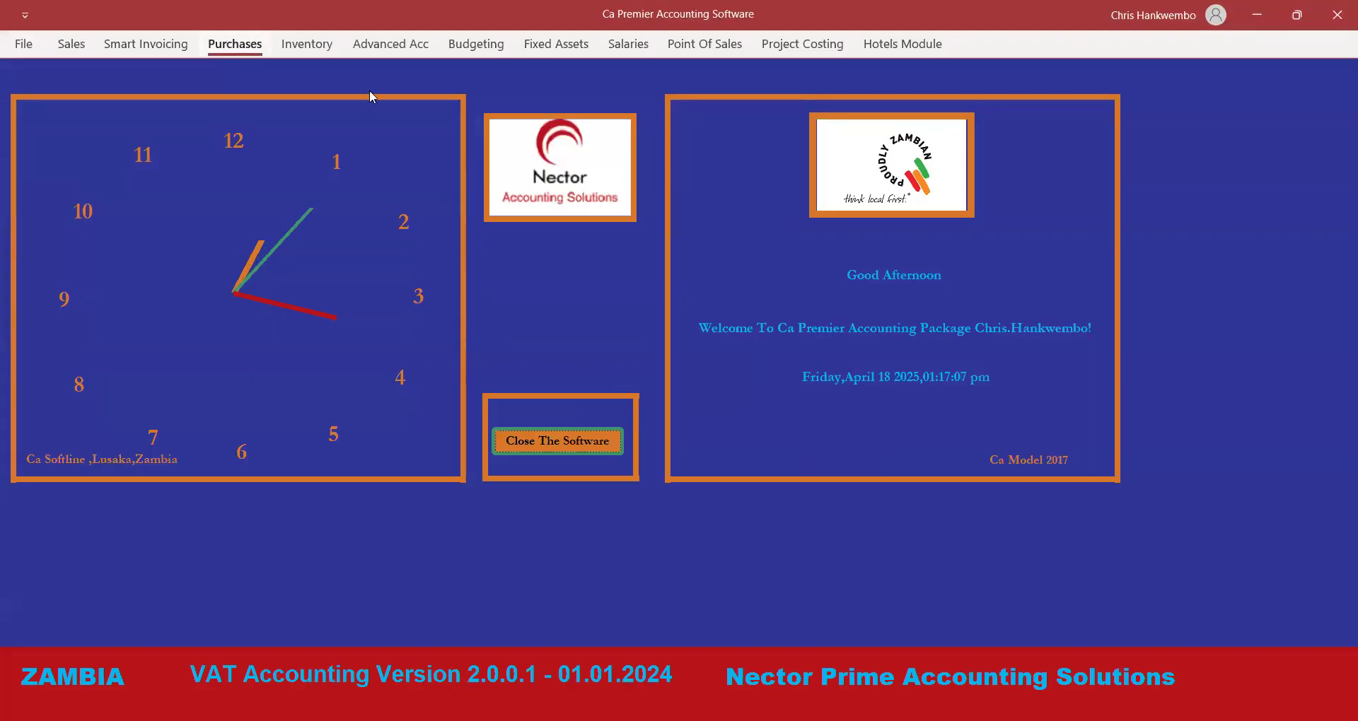
# Open Supplier Ledger Printing with start and end dates of 18/04/2025.
pyautogui.click(212, 98)
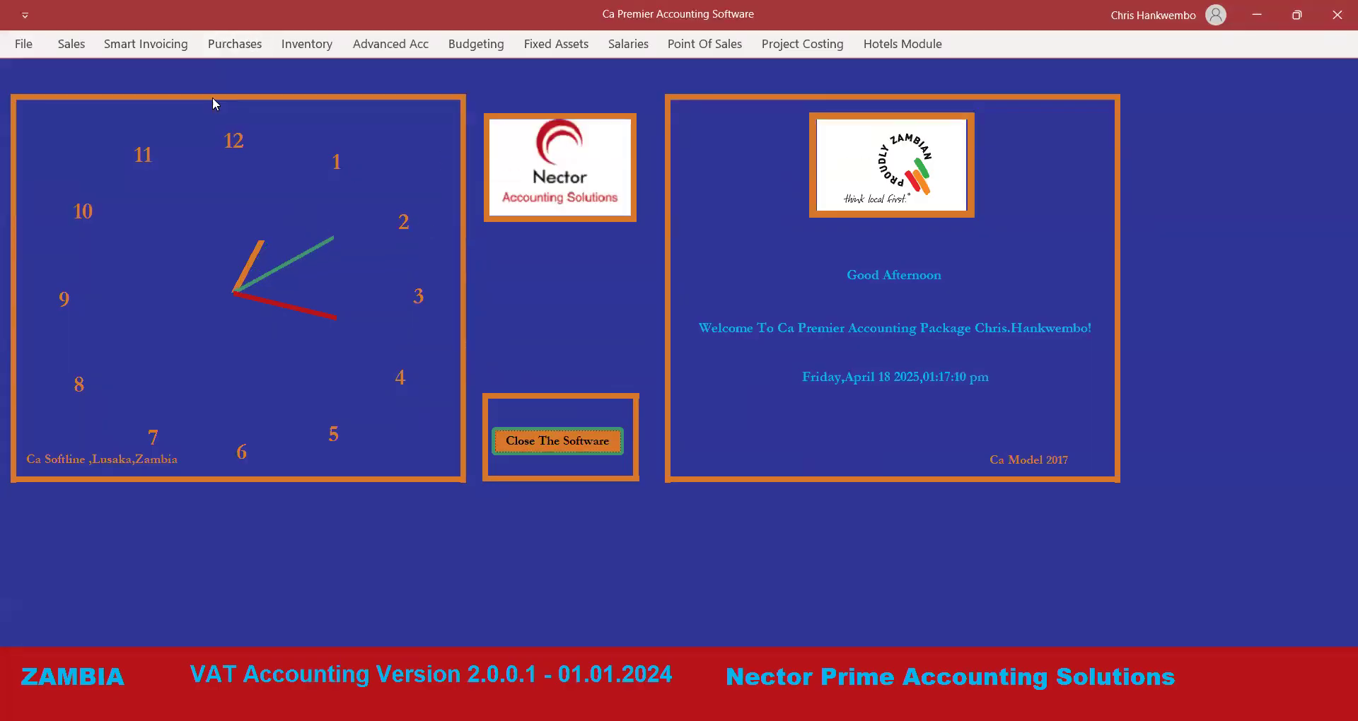
pyautogui.click(232, 47)
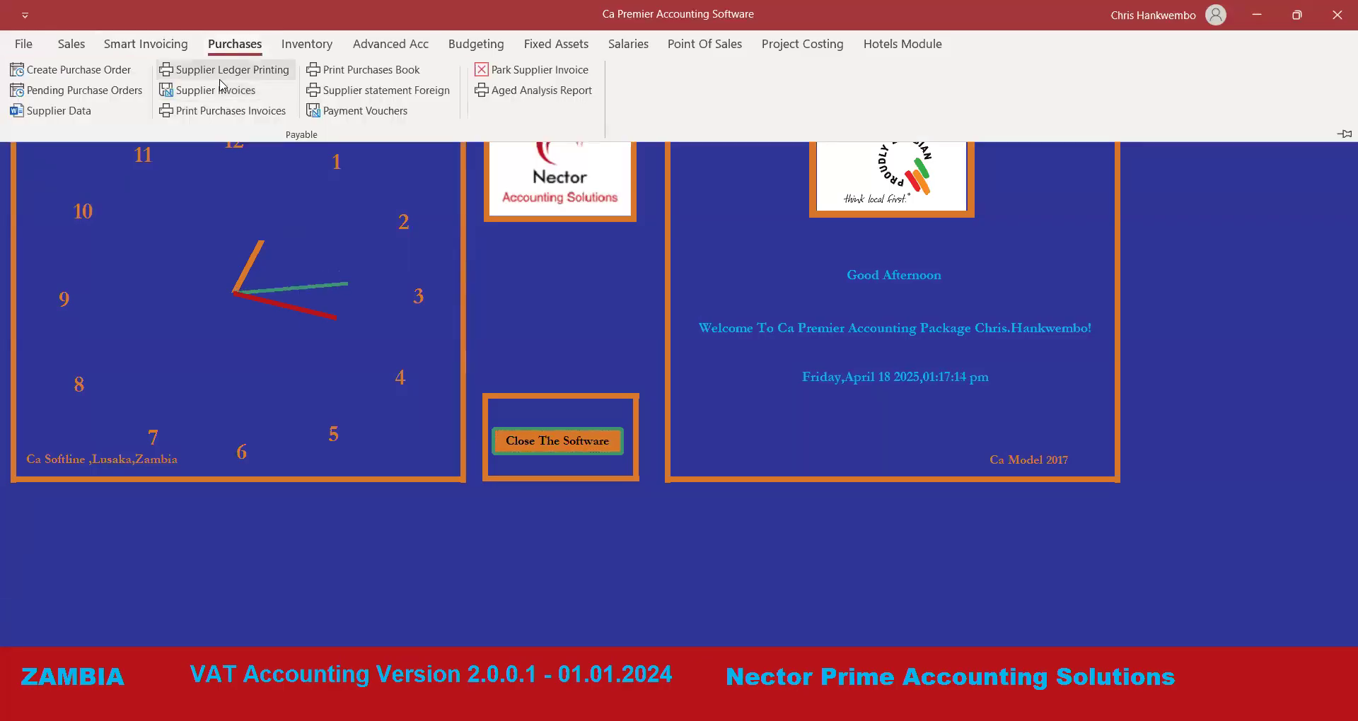
pyautogui.click(226, 71)
pyautogui.click(615, 224)
pyautogui.click(651, 225)
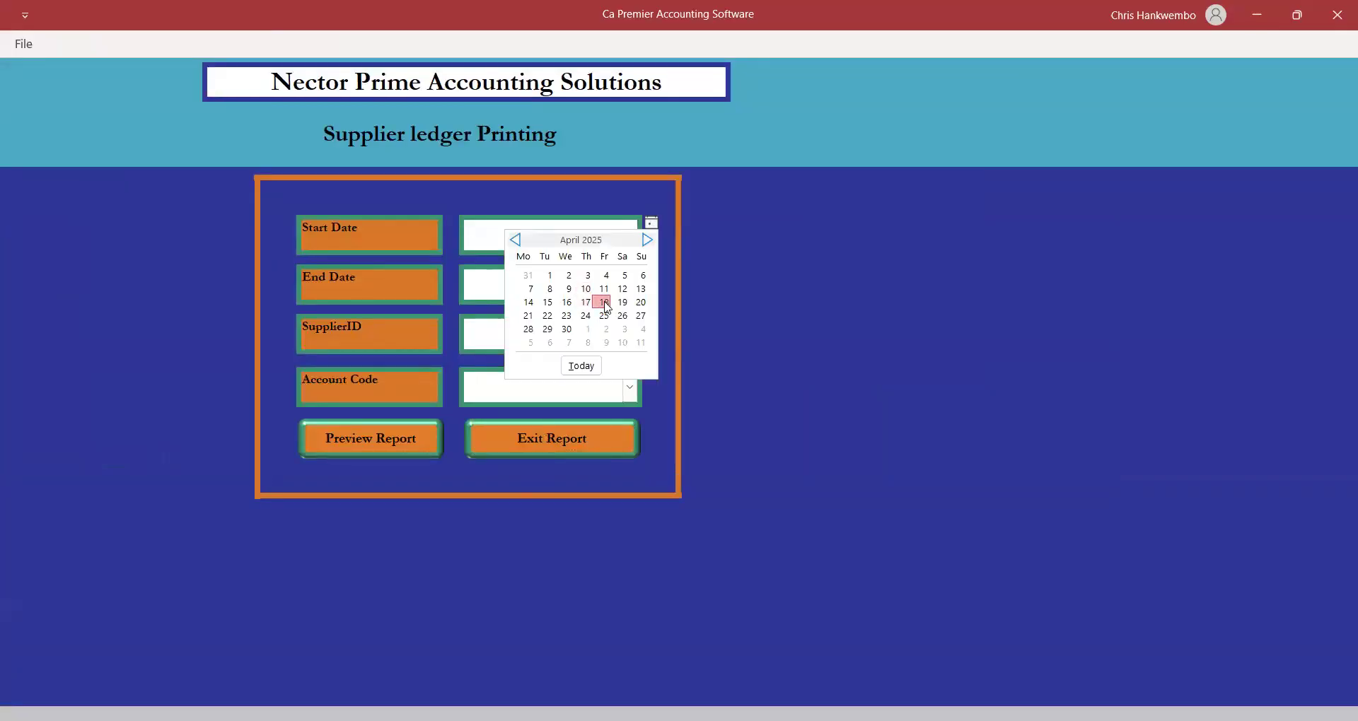
pyautogui.click(605, 303)
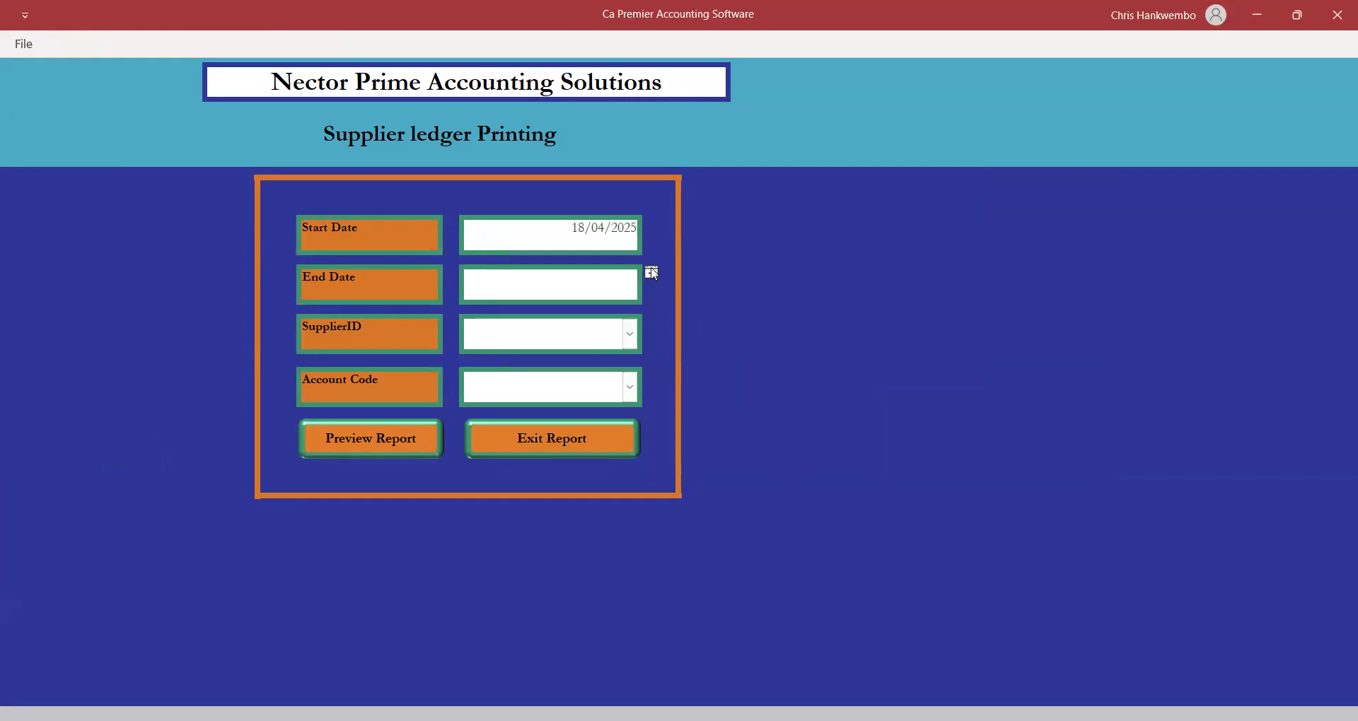
pyautogui.click(652, 273)
pyautogui.click(604, 352)
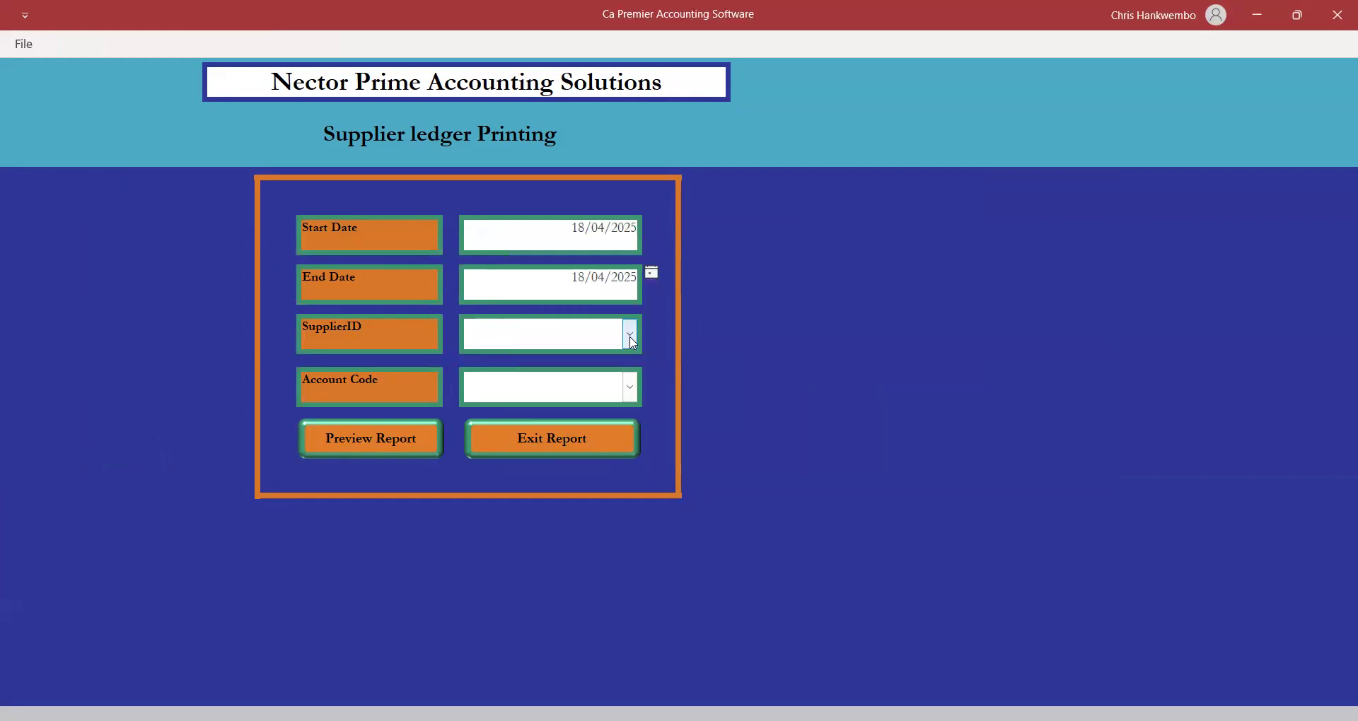
# Select METMIN SUPPLIERS and the Creditors account, then preview the ledger.
pyautogui.click(629, 334)
pyautogui.click(560, 363)
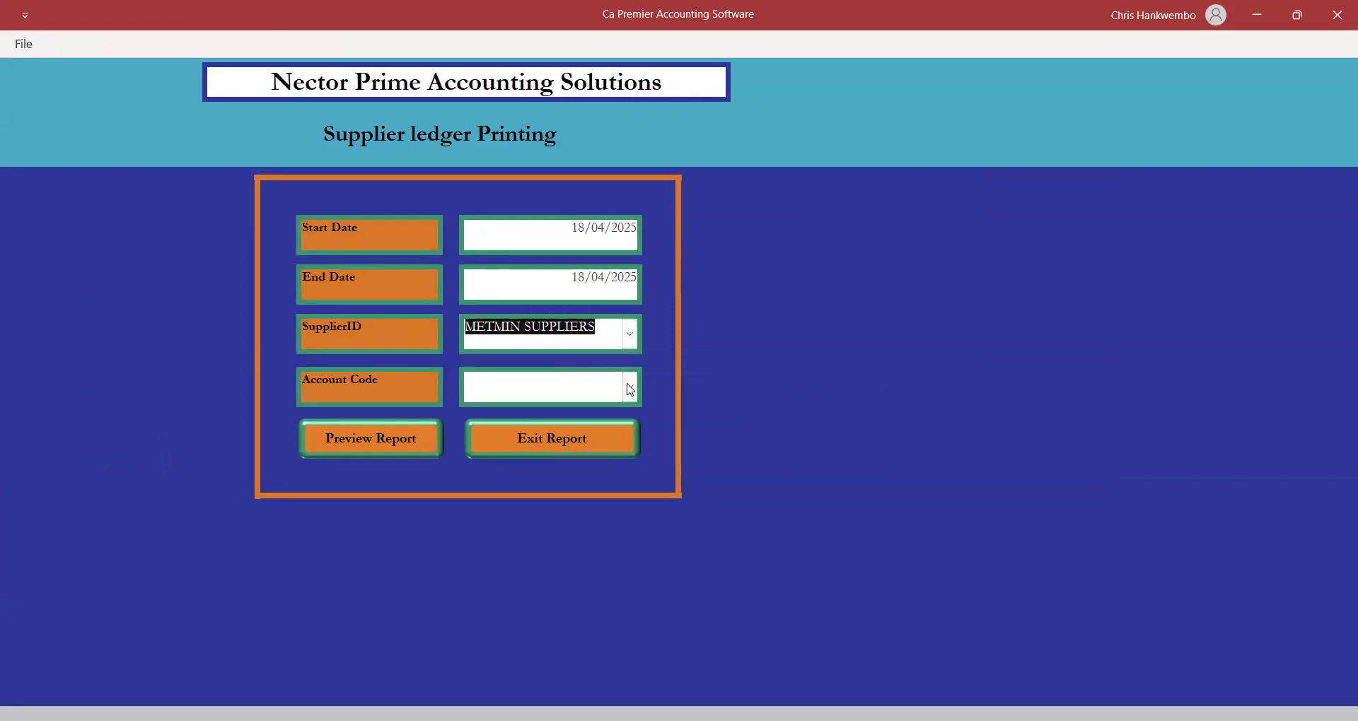
pyautogui.click(629, 387)
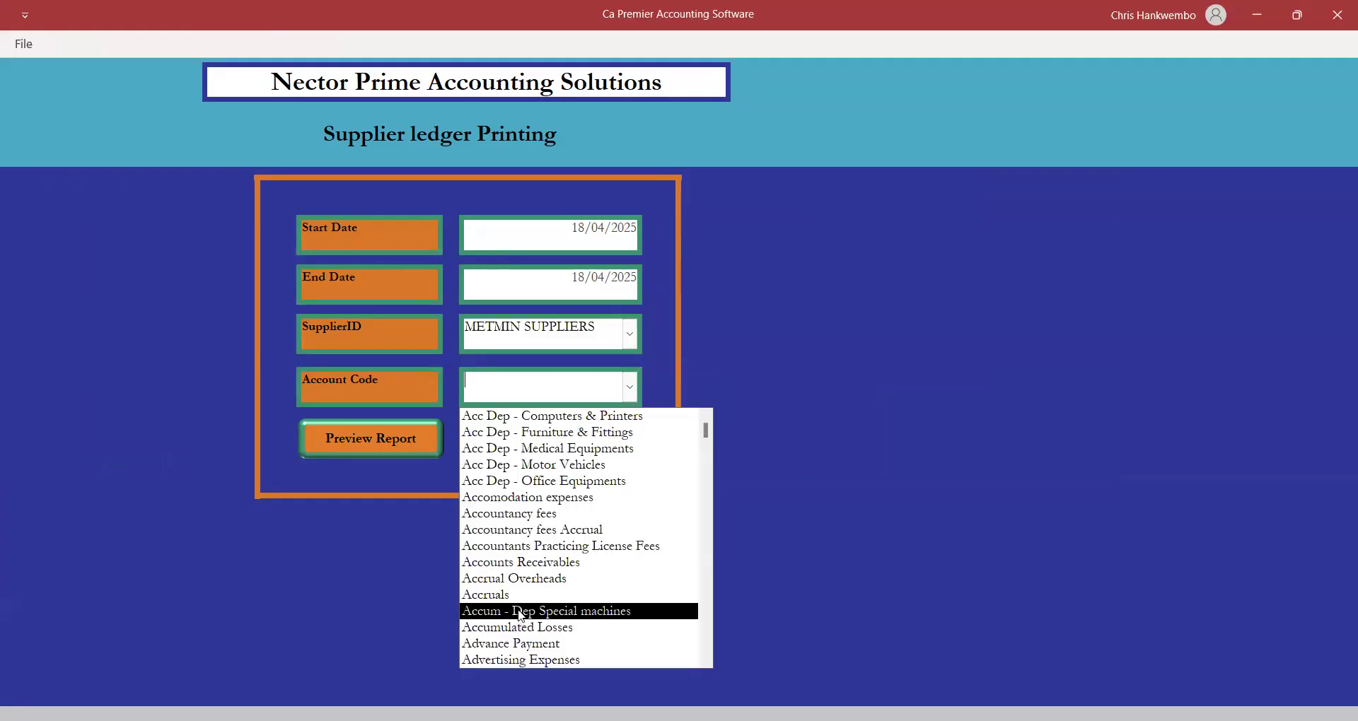
pyautogui.write('C')
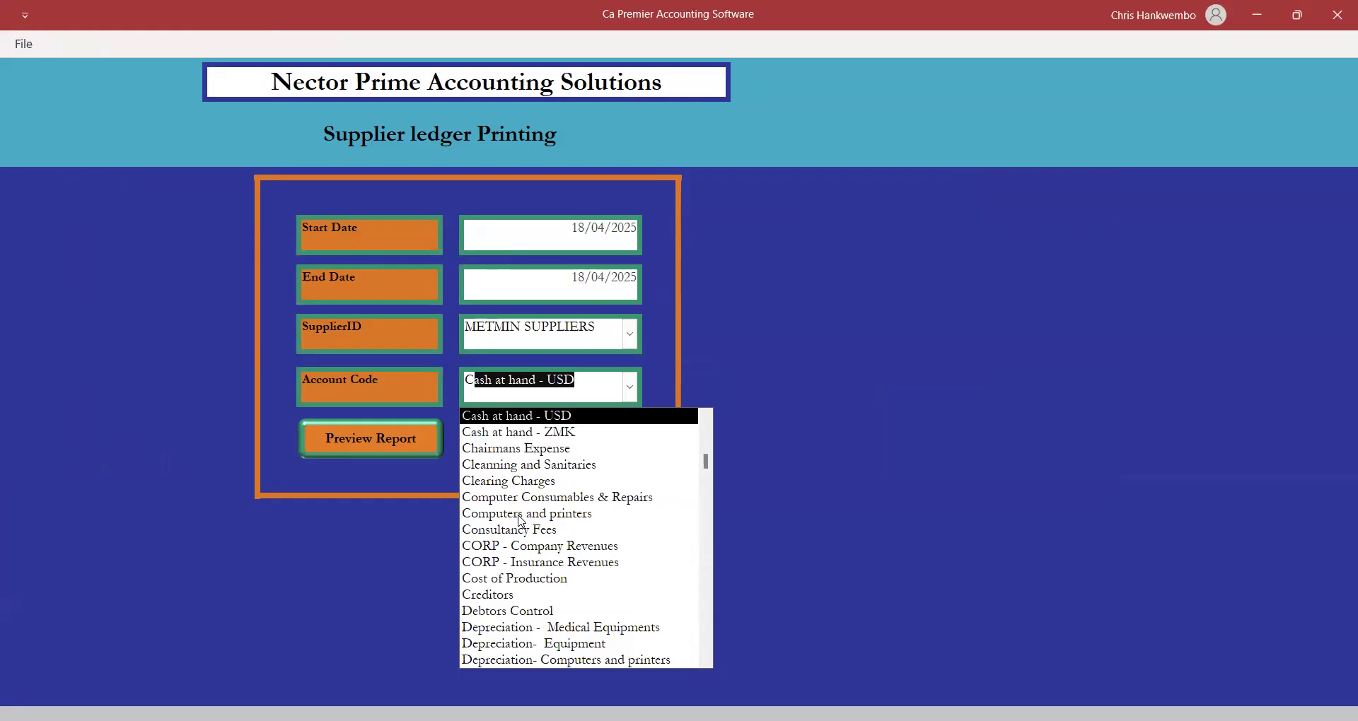
pyautogui.write('Reditors')
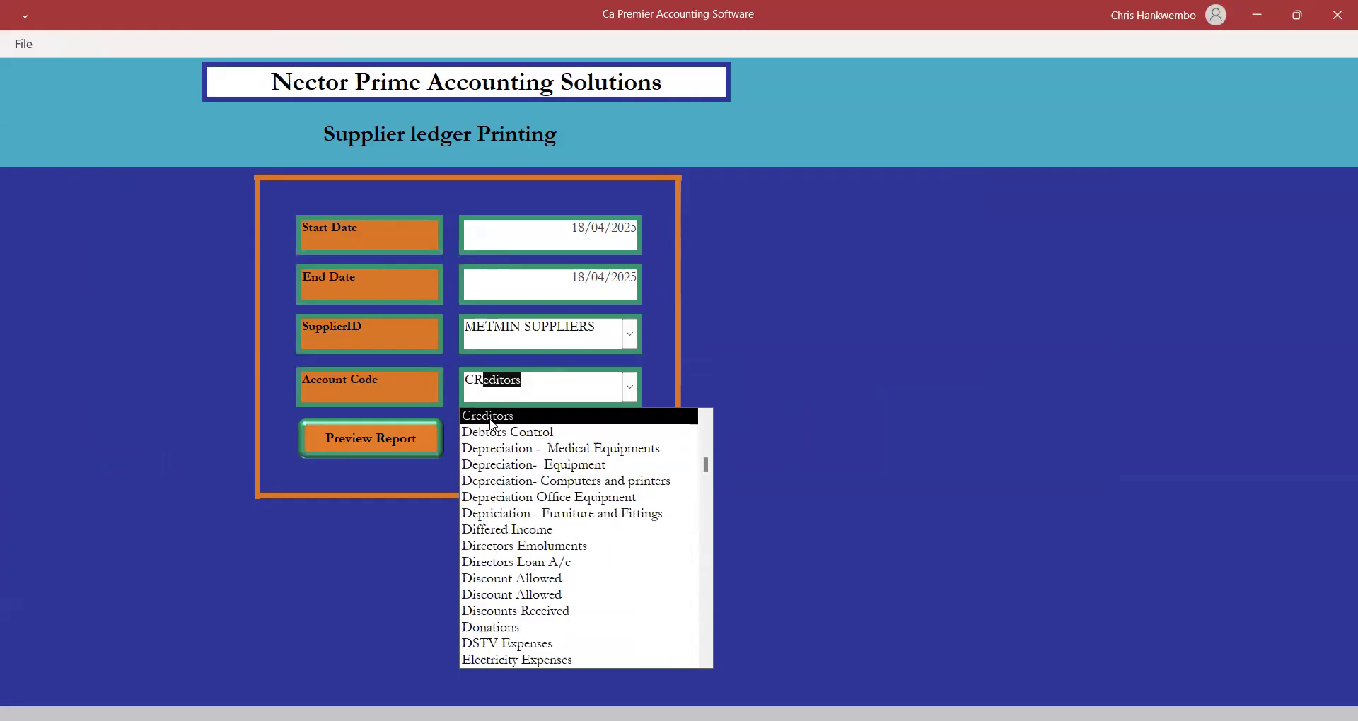
pyautogui.click(488, 416)
pyautogui.click(390, 440)
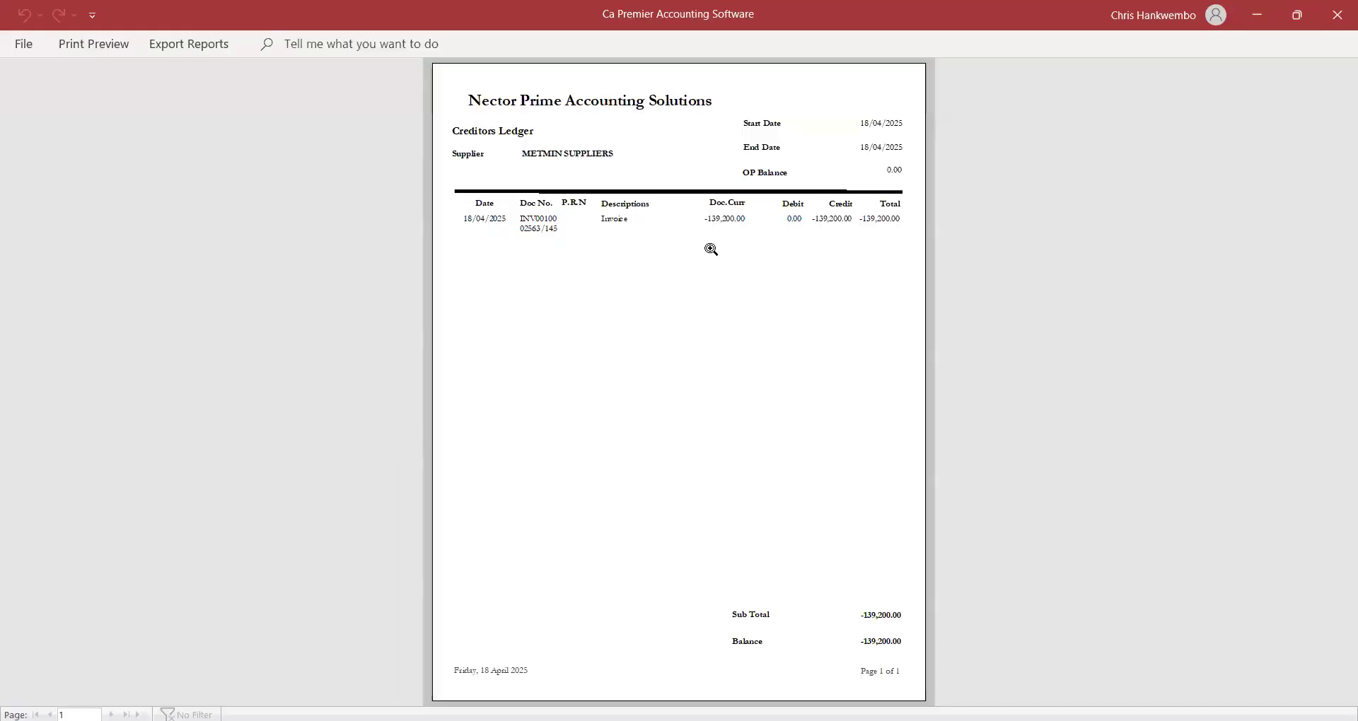
# Zoom in to read the creditors ledger, then close the preview and the supplier ledger form.
pyautogui.click(797, 230)
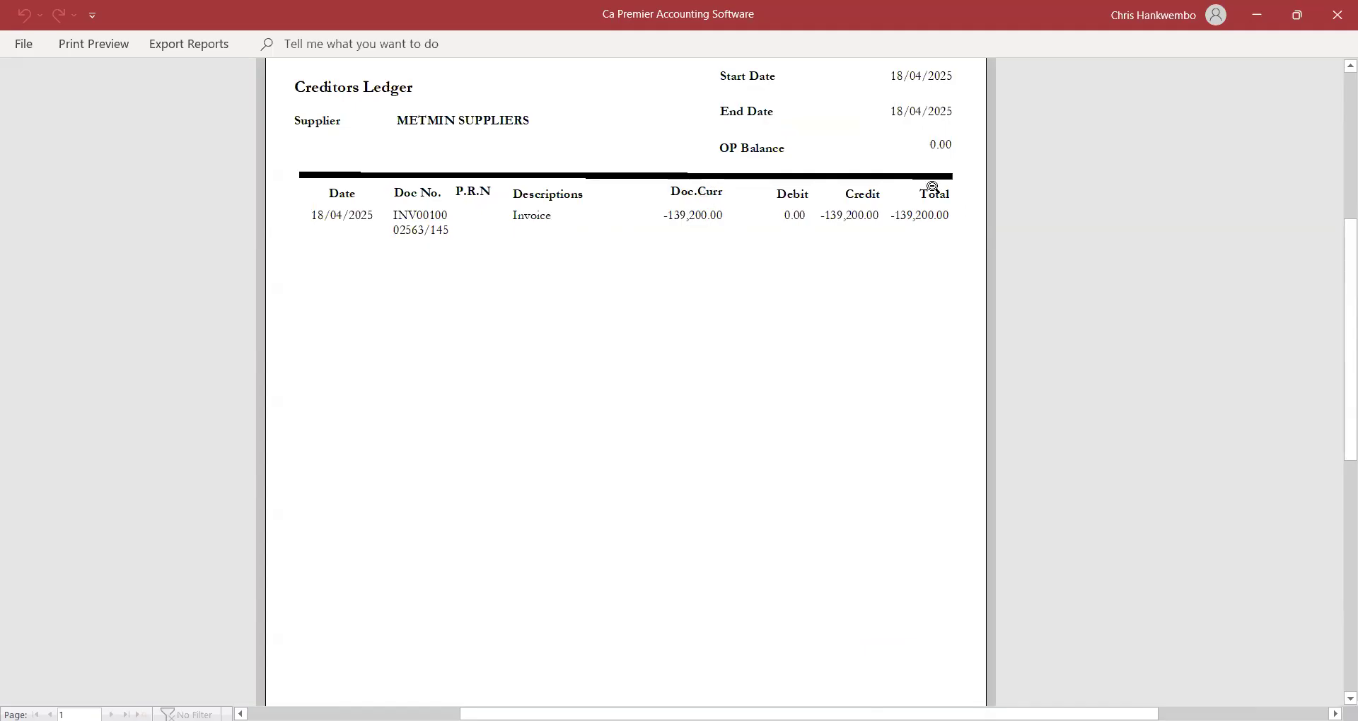
pyautogui.click(78, 44)
pyautogui.click(739, 107)
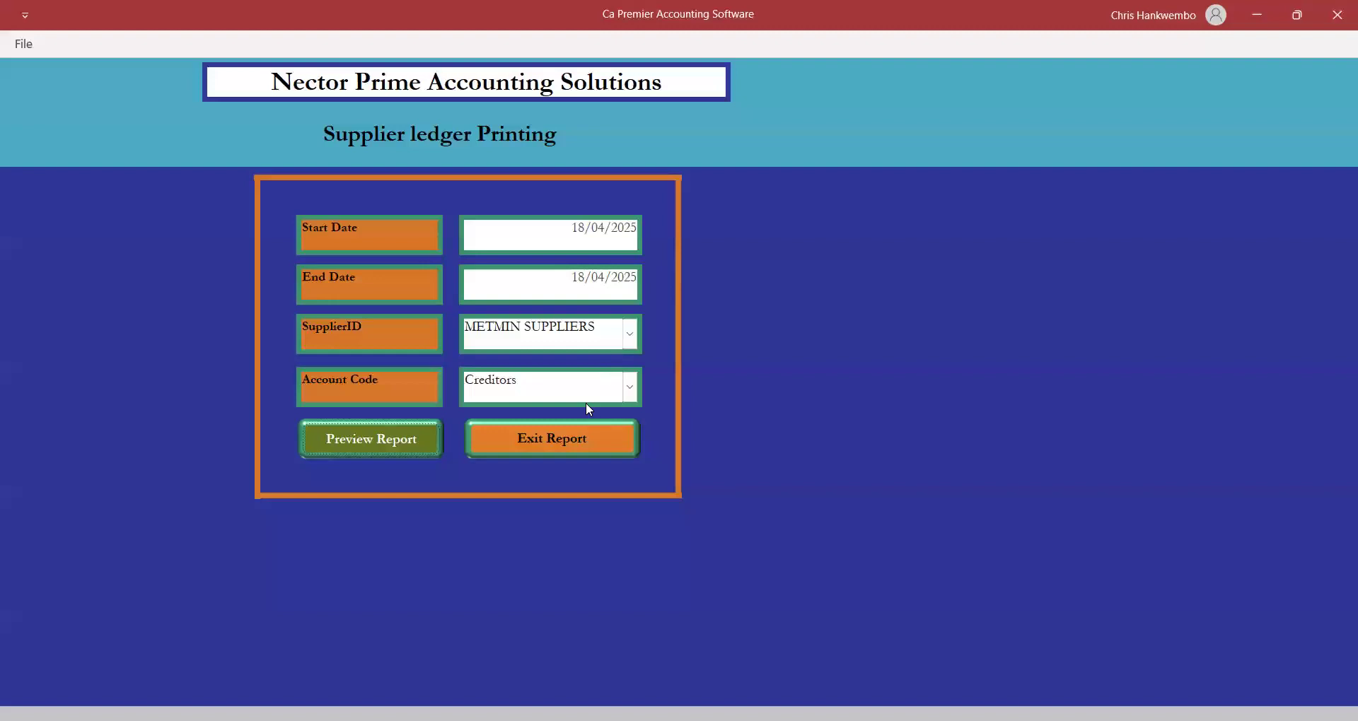
pyautogui.click(528, 437)
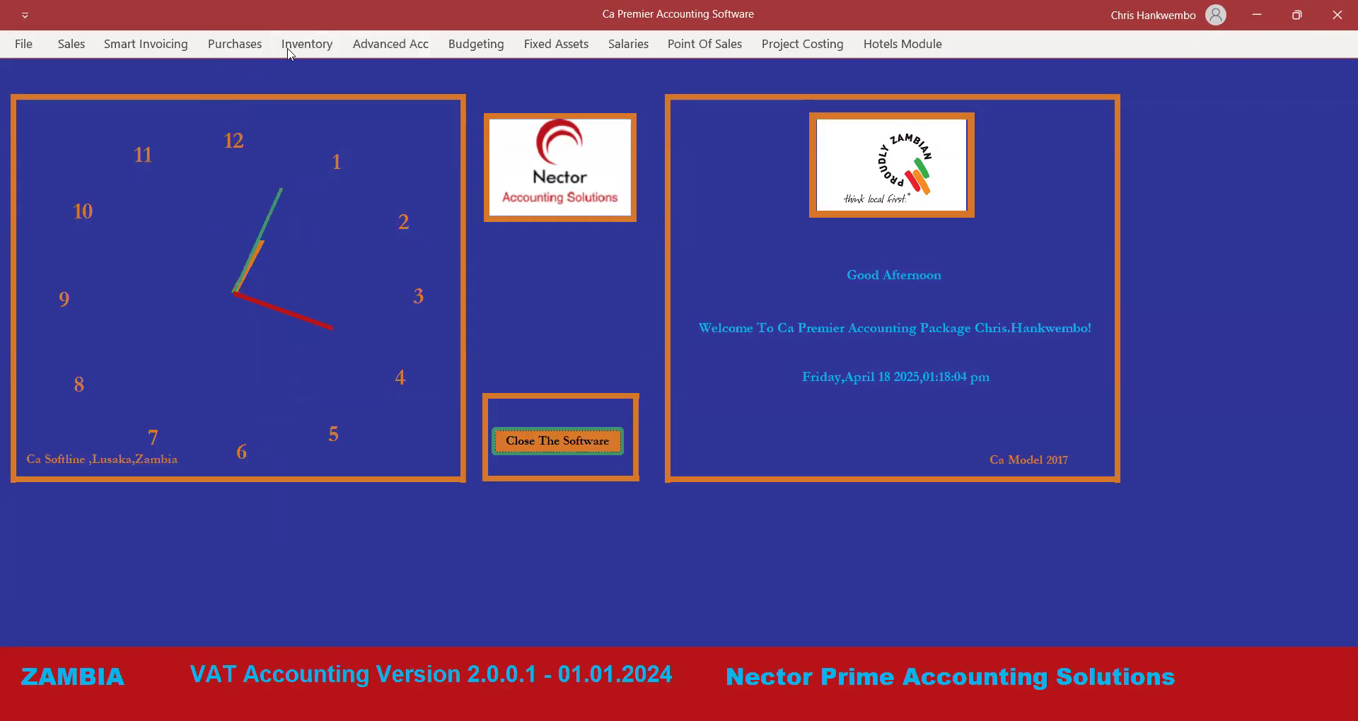
pyautogui.click(235, 44)
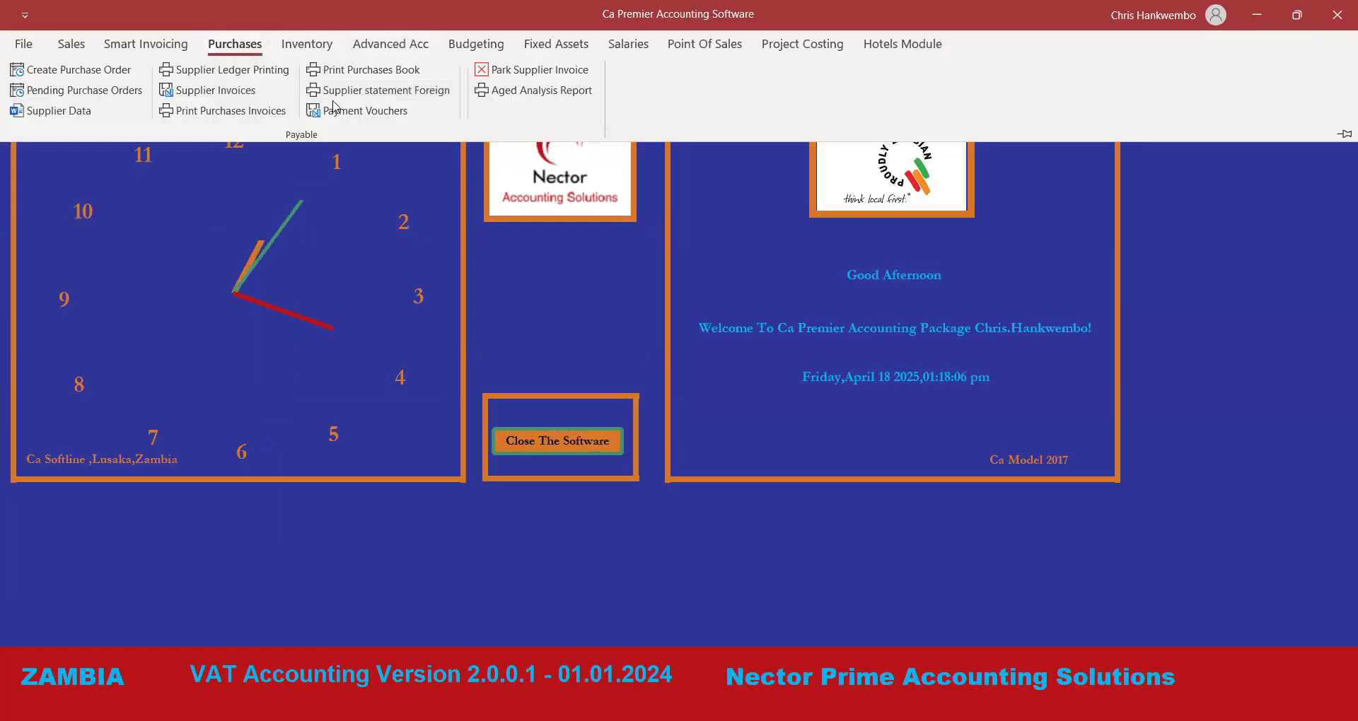
# Open Payment Vouchers dated 18/04/2025 with METMIN SUPPLIERS as the payee.
pyautogui.click(361, 112)
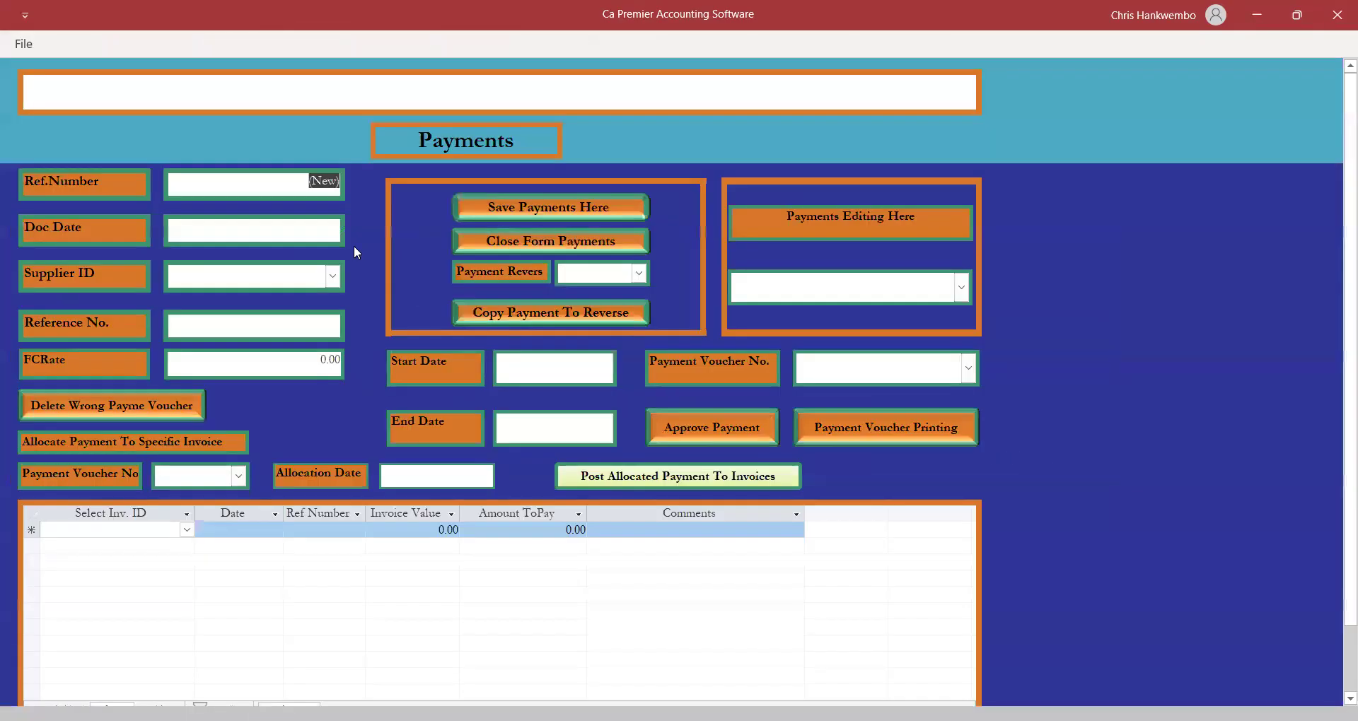
pyautogui.click(301, 227)
pyautogui.click(355, 222)
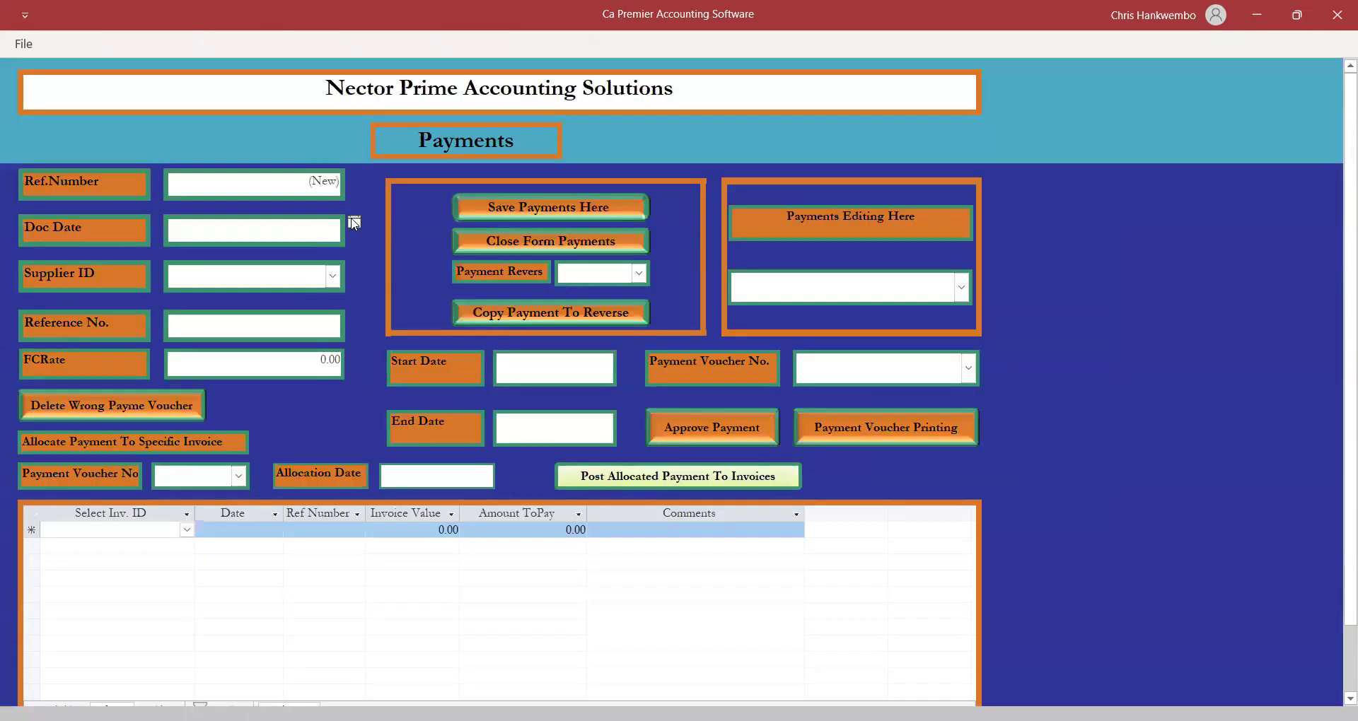
pyautogui.click(307, 303)
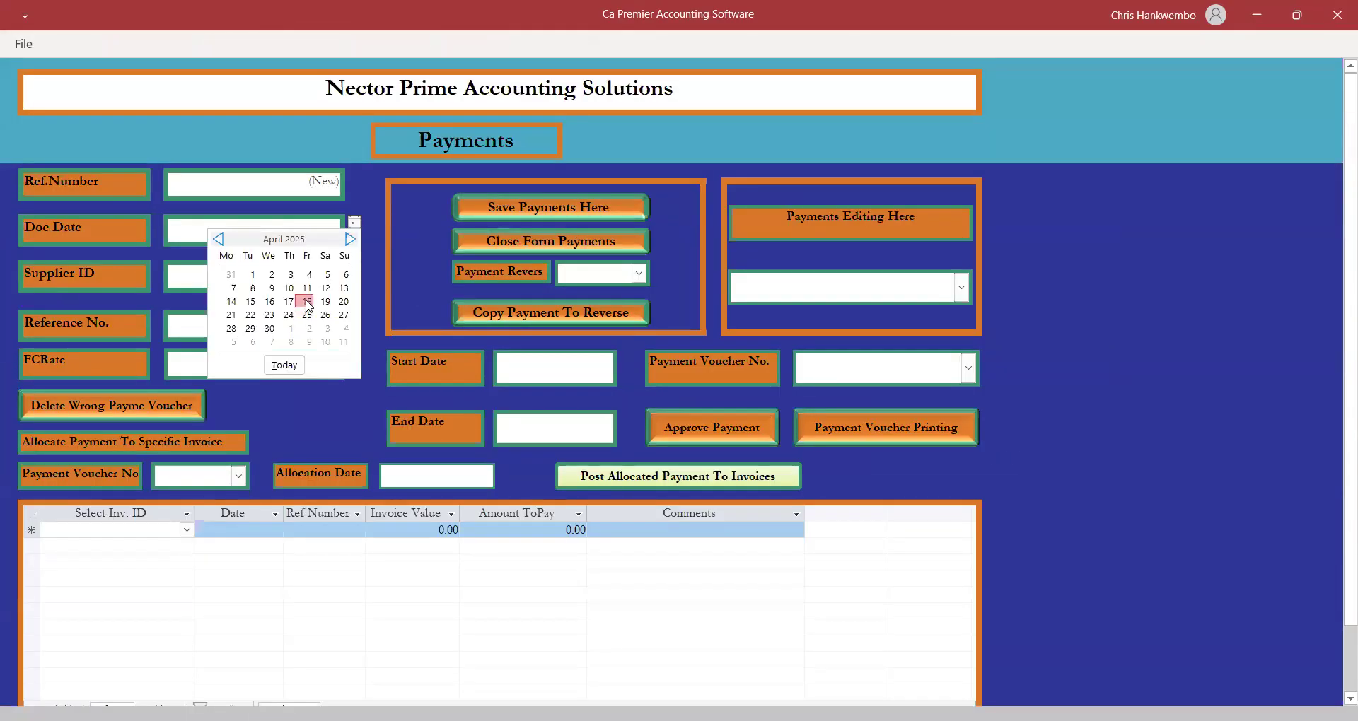
pyautogui.click(334, 276)
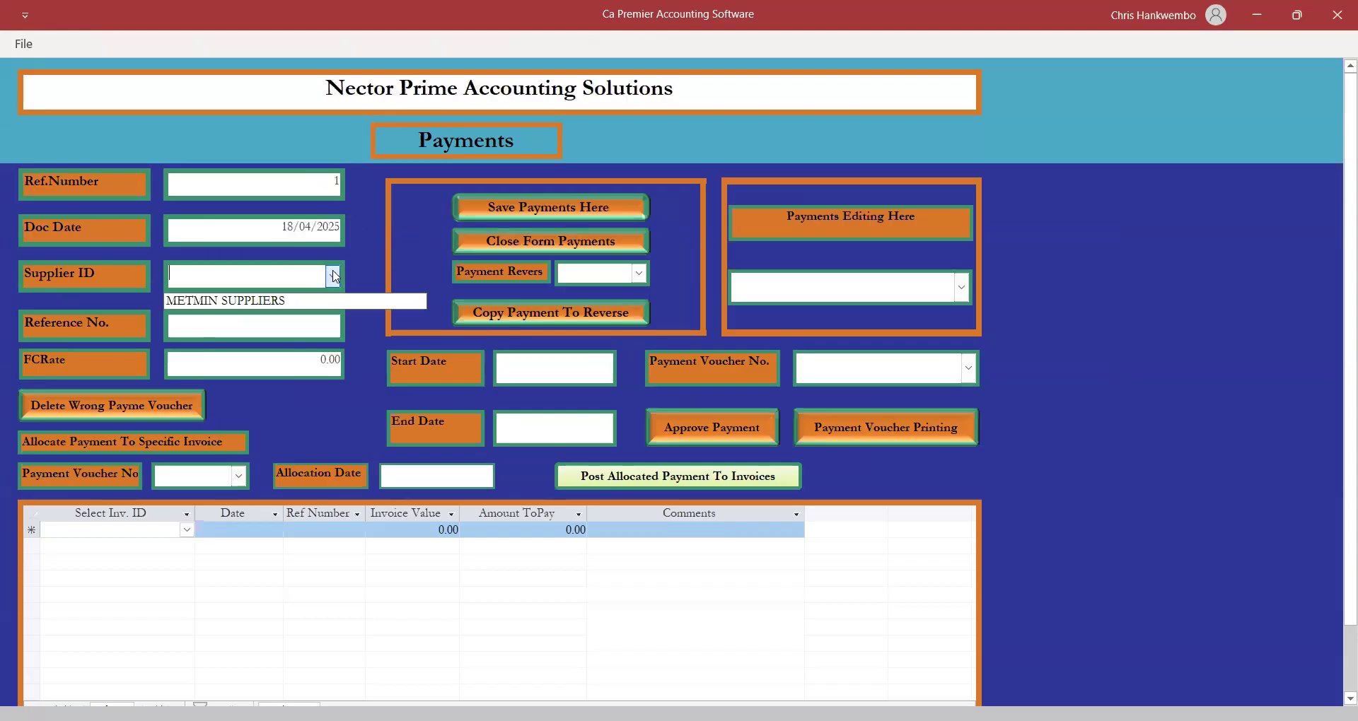
pyautogui.click(241, 297)
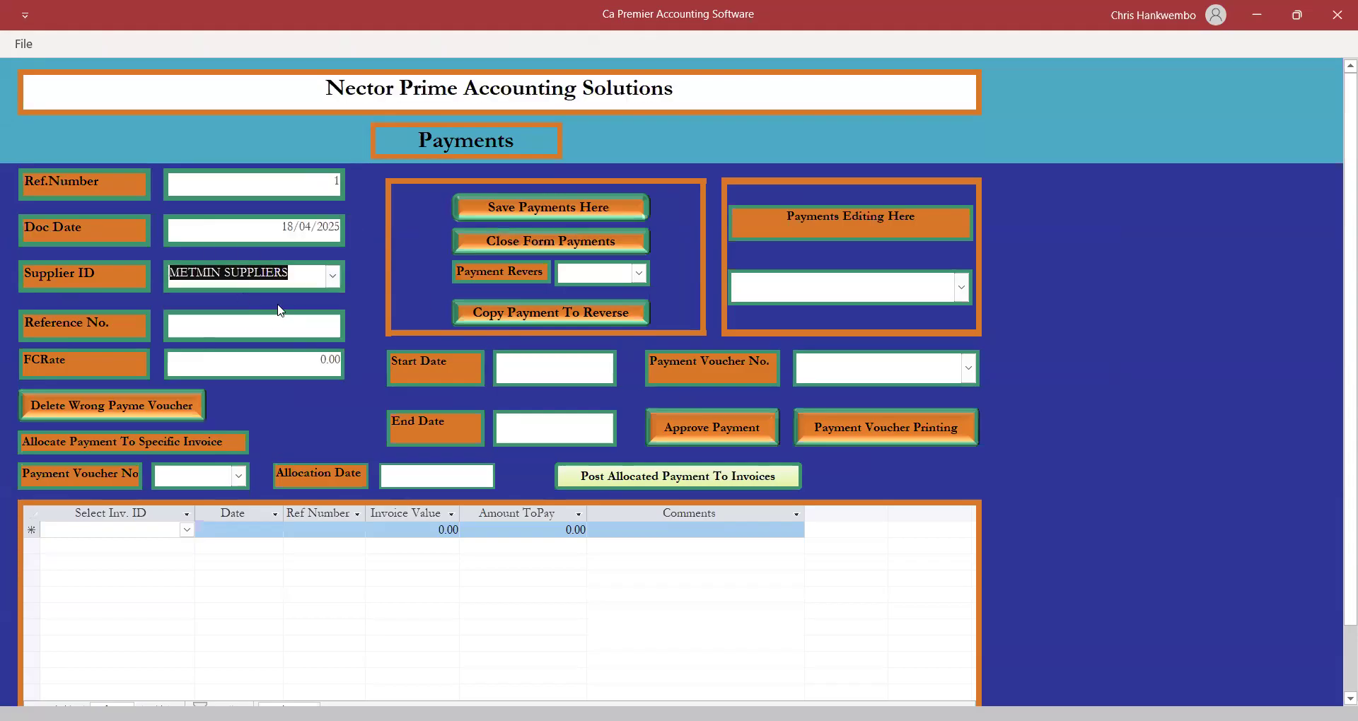
# Enter reference TRANSFER and an exchange rate of 1.00.
pyautogui.click(252, 321)
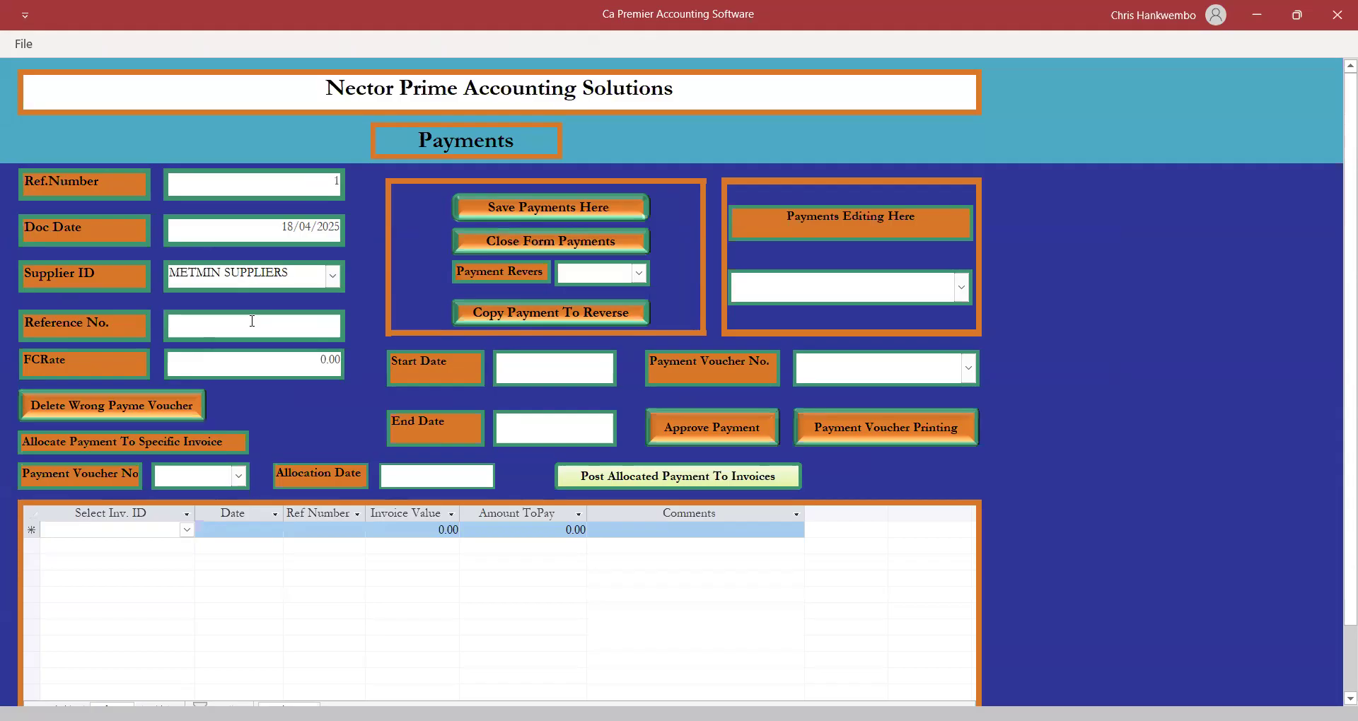
pyautogui.write('TRANSFER')
pyautogui.press('Tab')
pyautogui.write('1')
pyautogui.press('Tab')
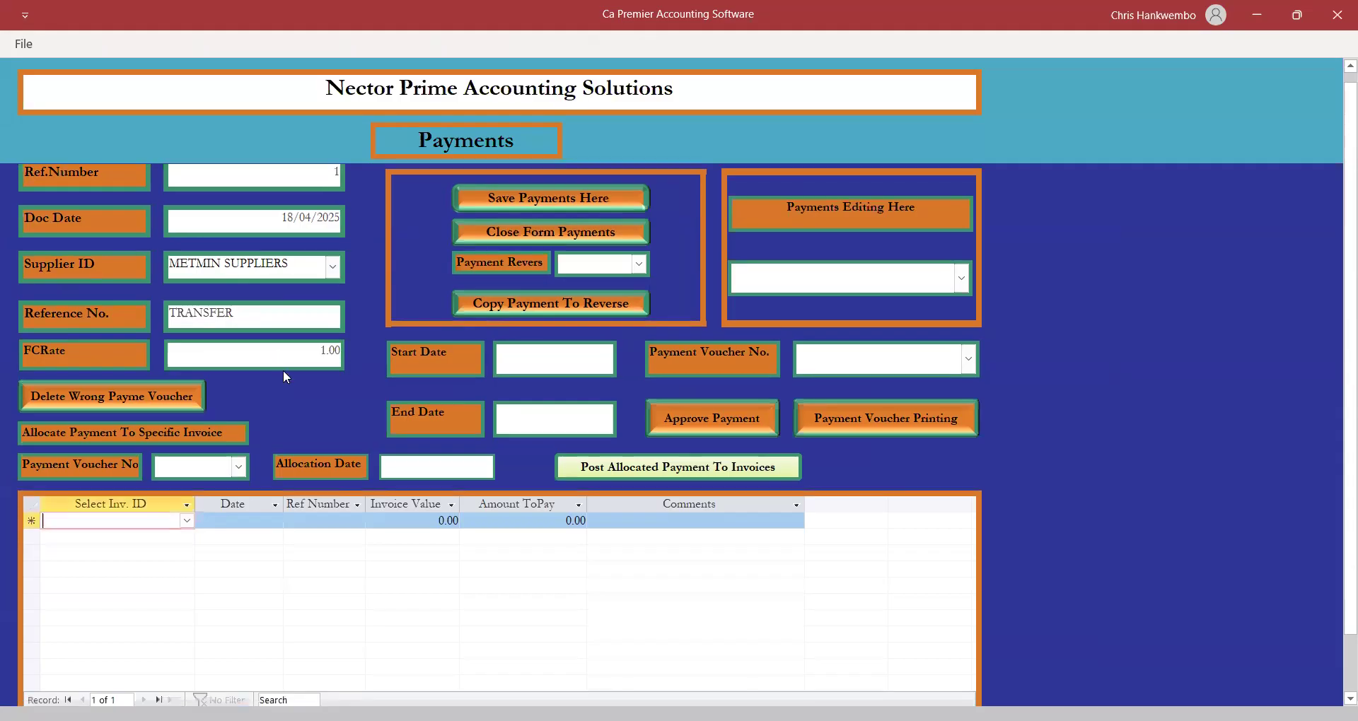
pyautogui.click(188, 522)
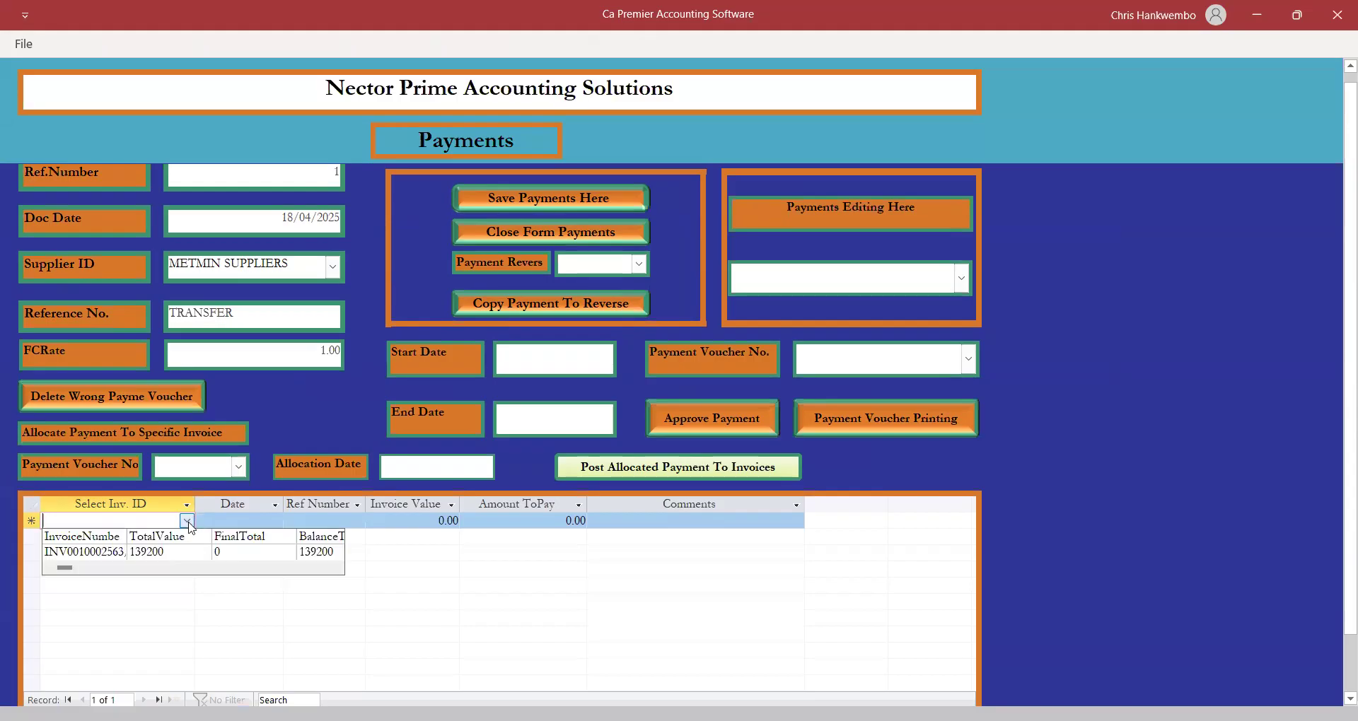
pyautogui.click(91, 551)
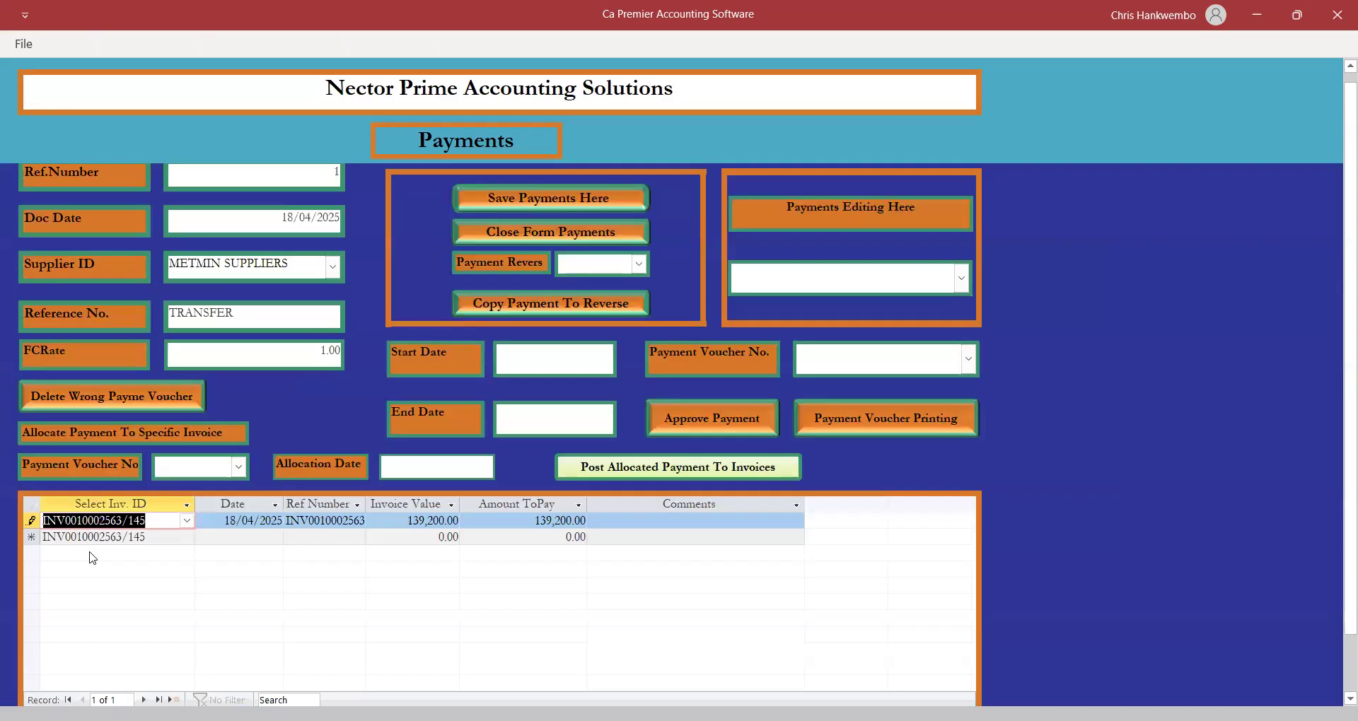
pyautogui.press('Tab')
pyautogui.press('Tab')
pyautogui.press('Tab')
pyautogui.press('Tab')
pyautogui.press('Tab')
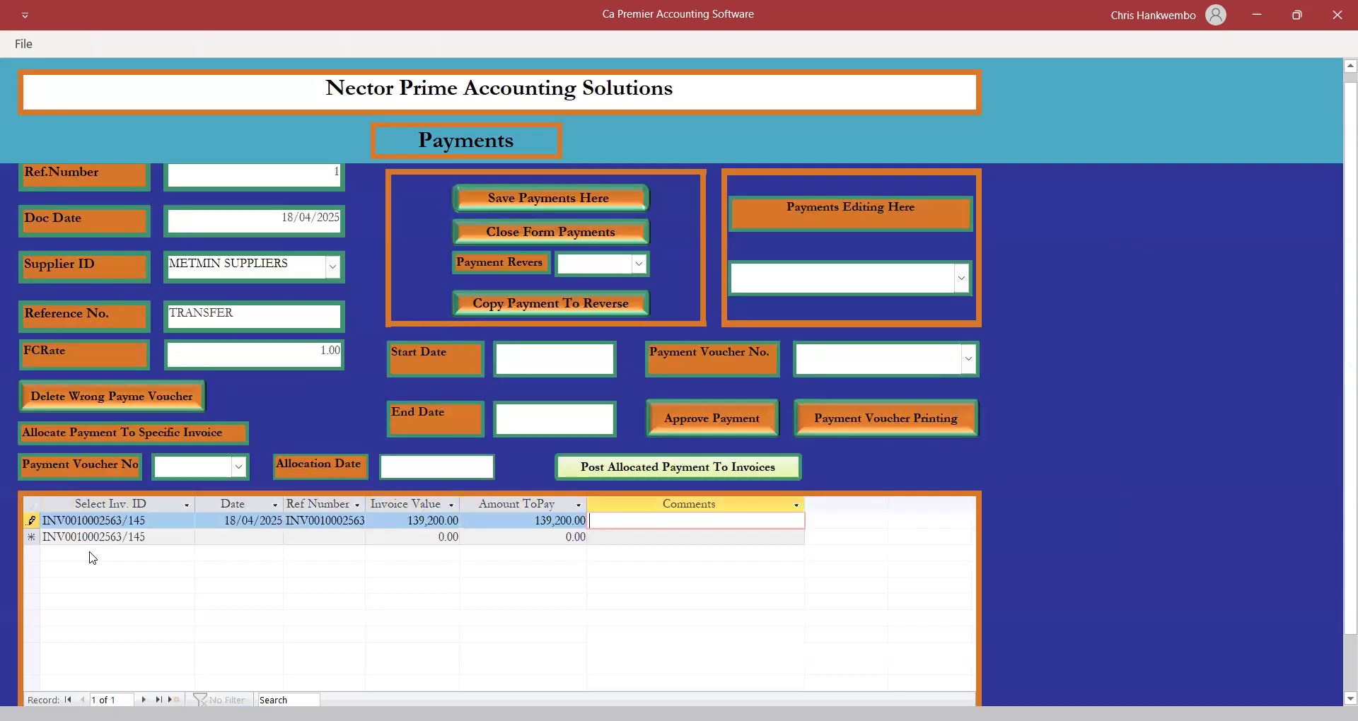
pyautogui.write('FINAL PAYMENT')
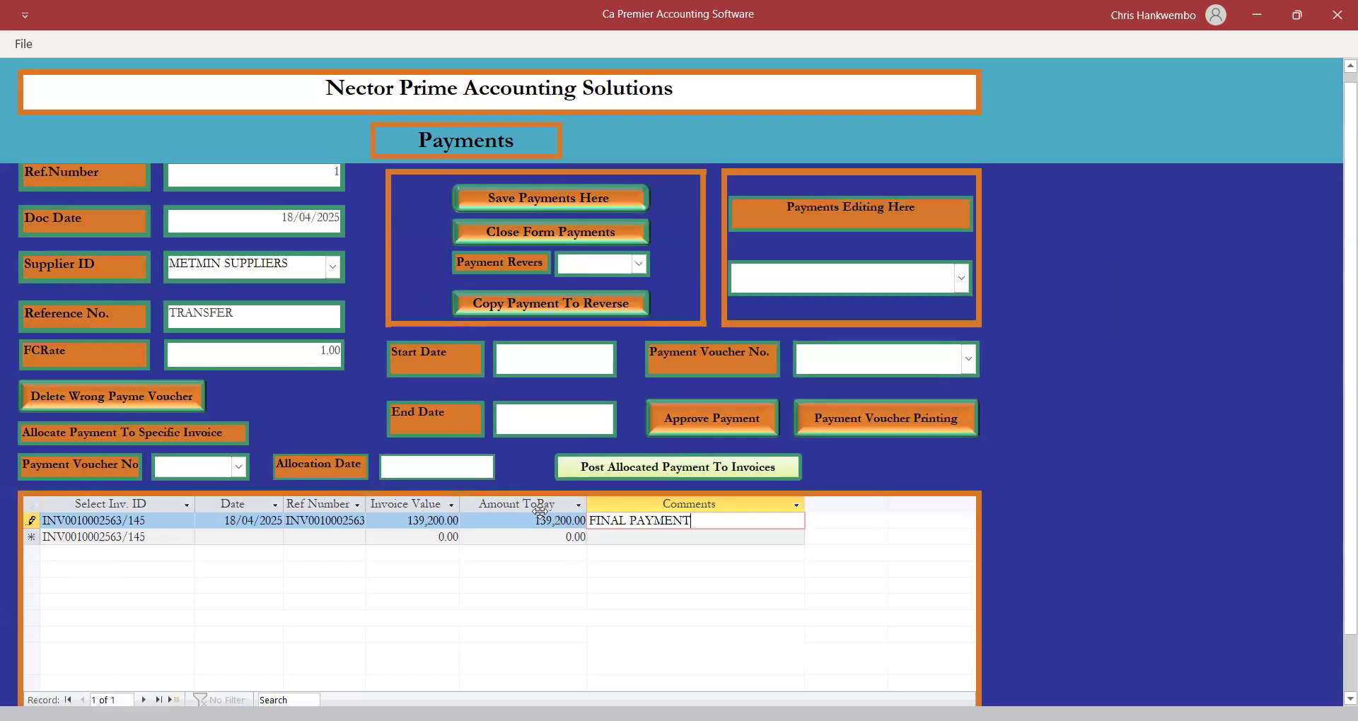
pyautogui.click(535, 201)
pyautogui.click(576, 364)
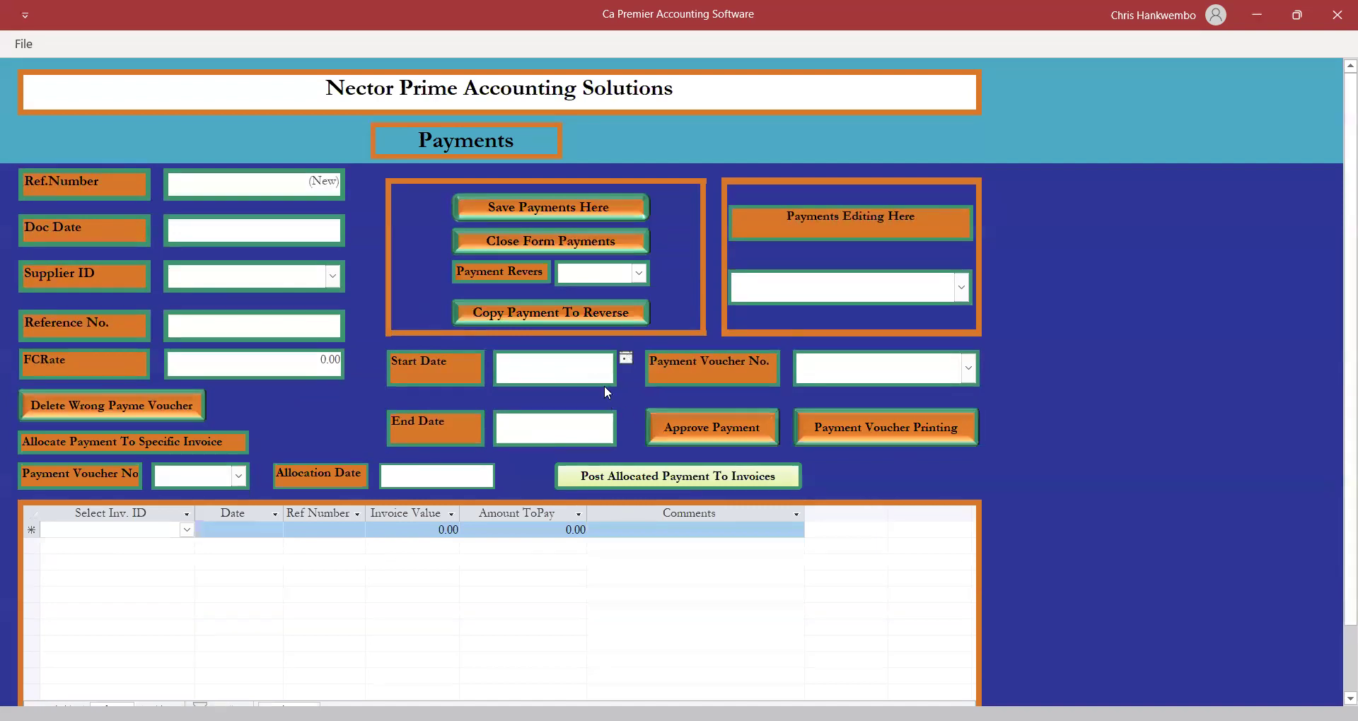
# Preview payment voucher 1 for 18/04/2025 showing 139,200.00, then close the preview.
pyautogui.click(627, 358)
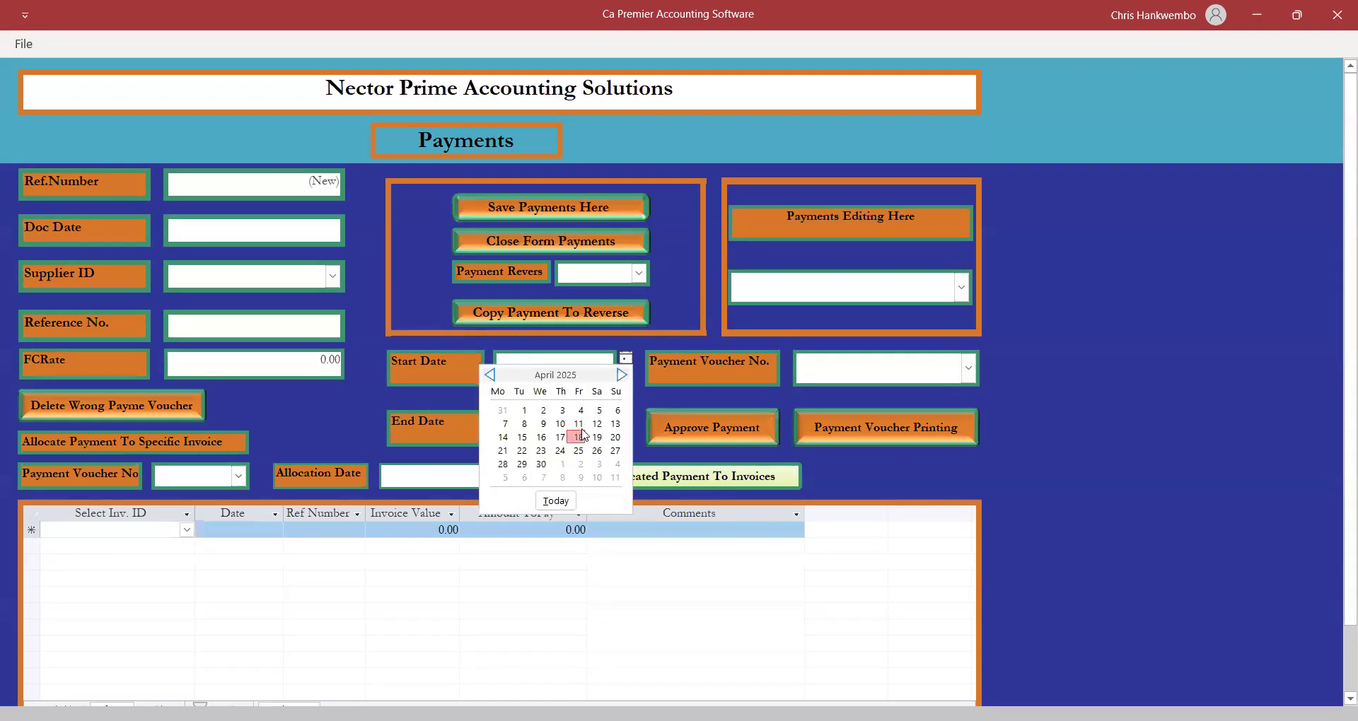
pyautogui.click(579, 438)
pyautogui.click(559, 423)
pyautogui.click(626, 418)
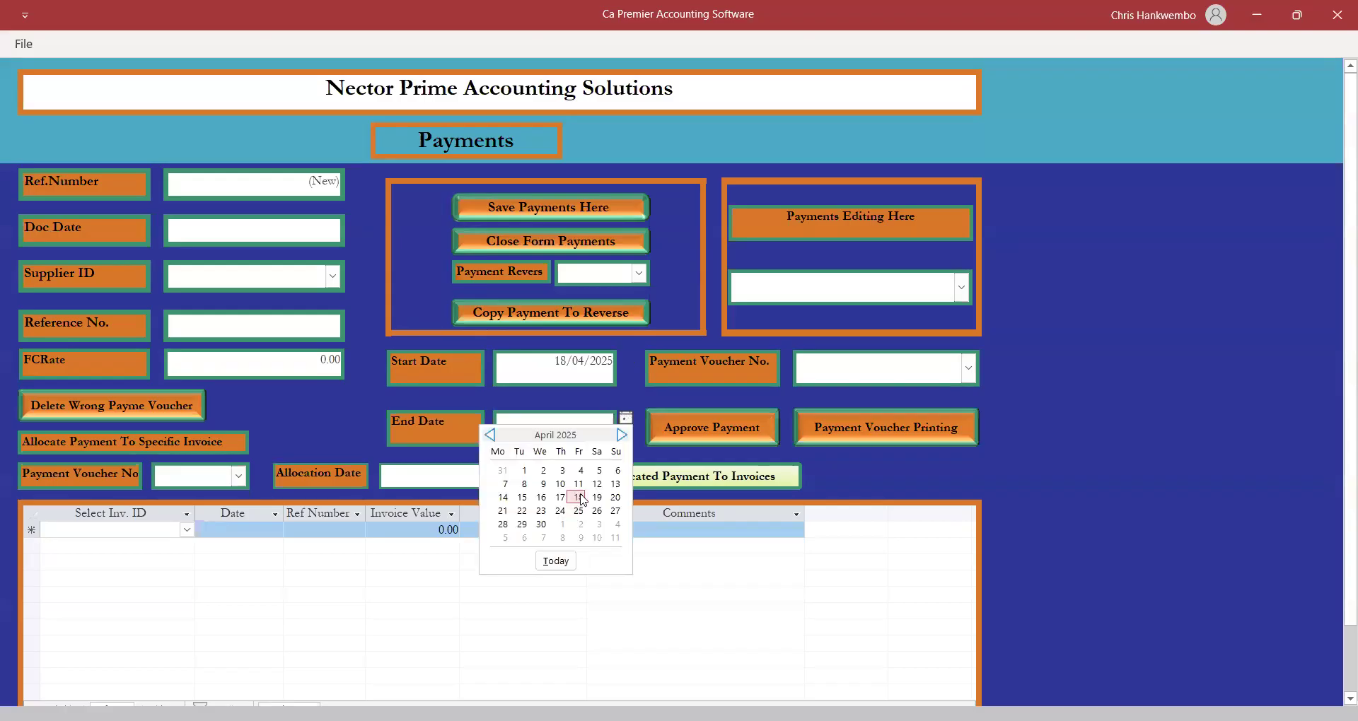
pyautogui.click(578, 497)
pyautogui.click(969, 368)
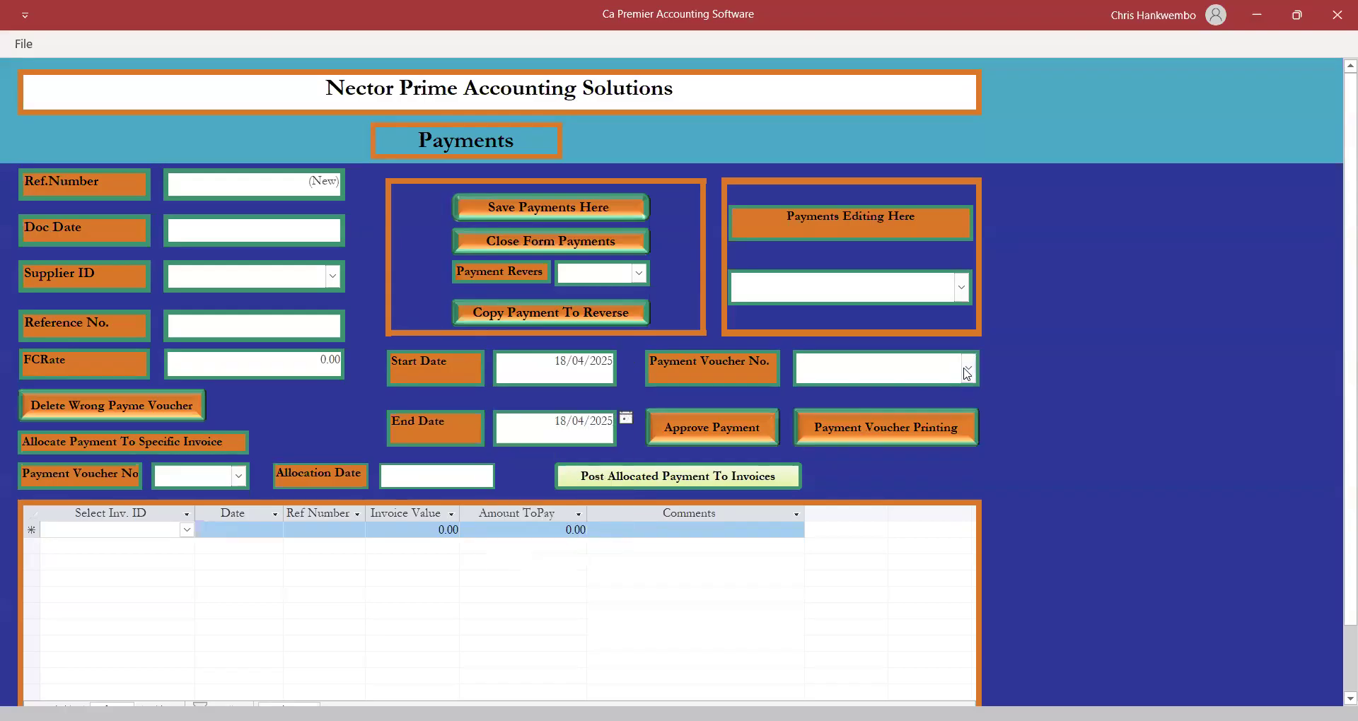
pyautogui.click(822, 401)
pyautogui.click(855, 431)
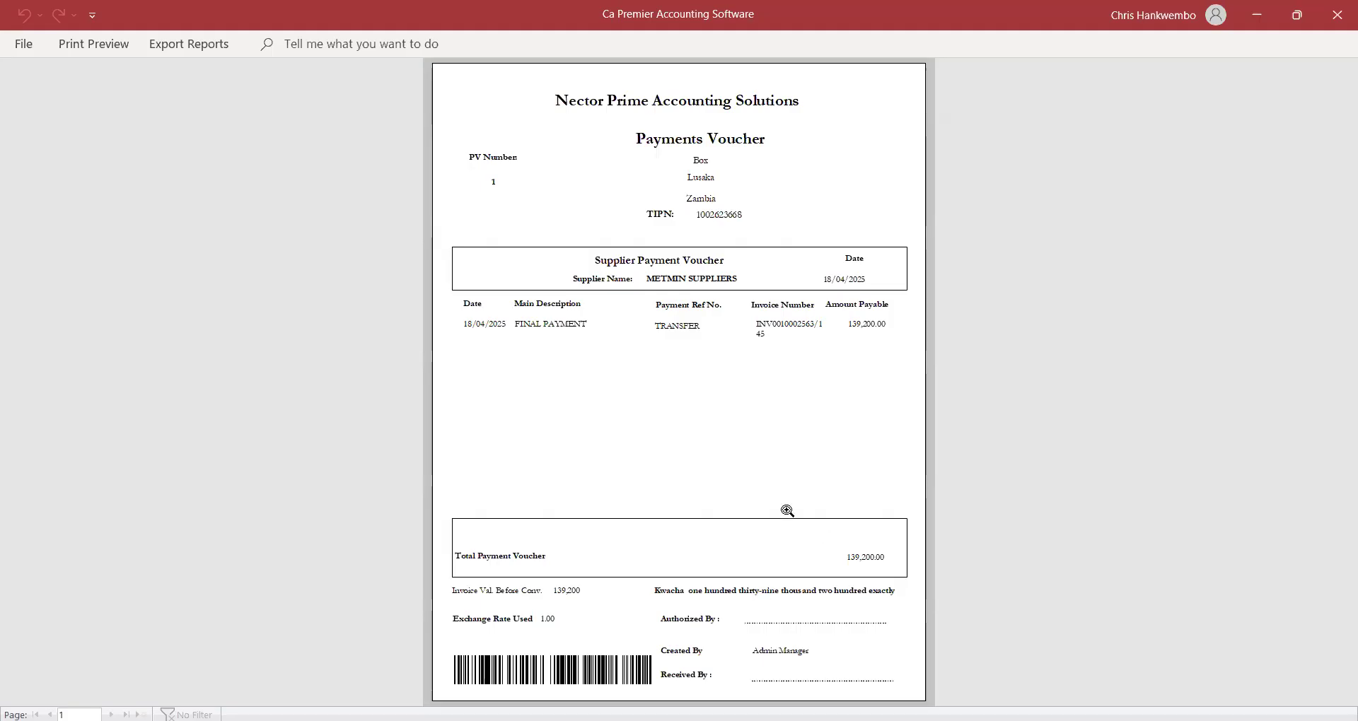
pyautogui.click(119, 45)
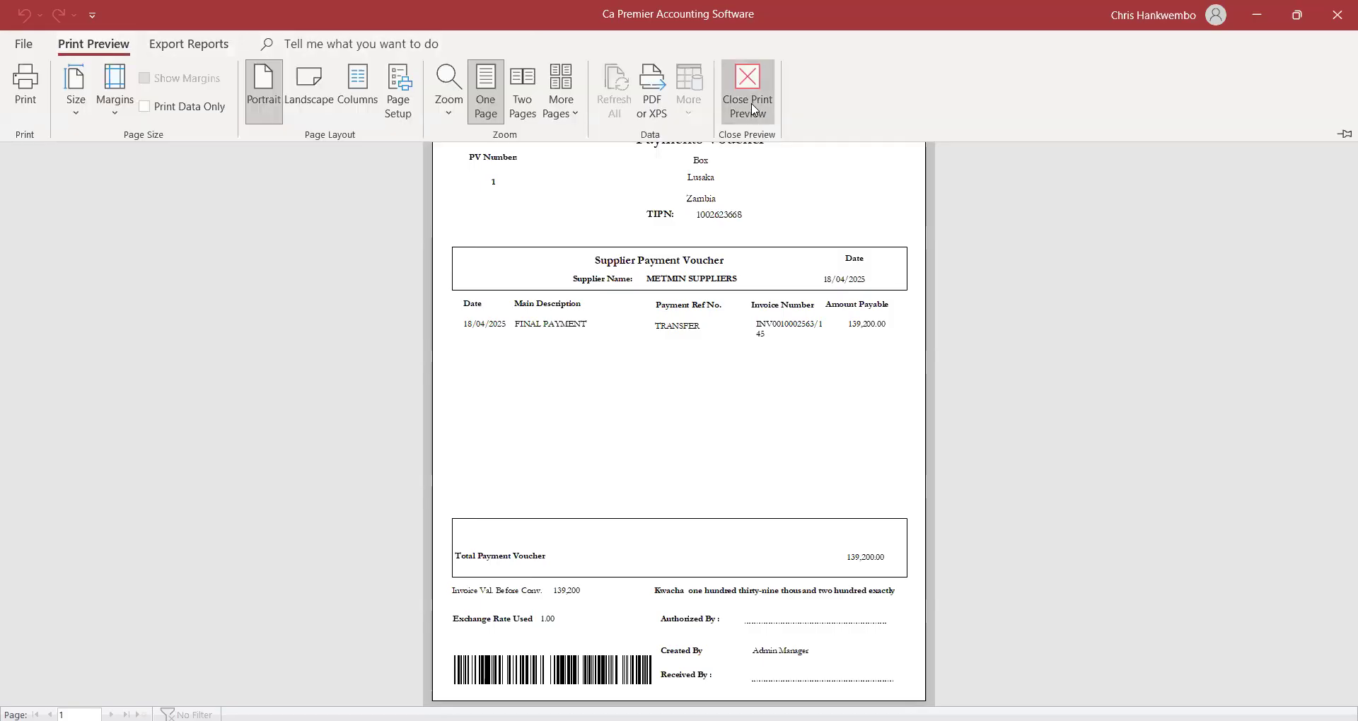
pyautogui.click(754, 110)
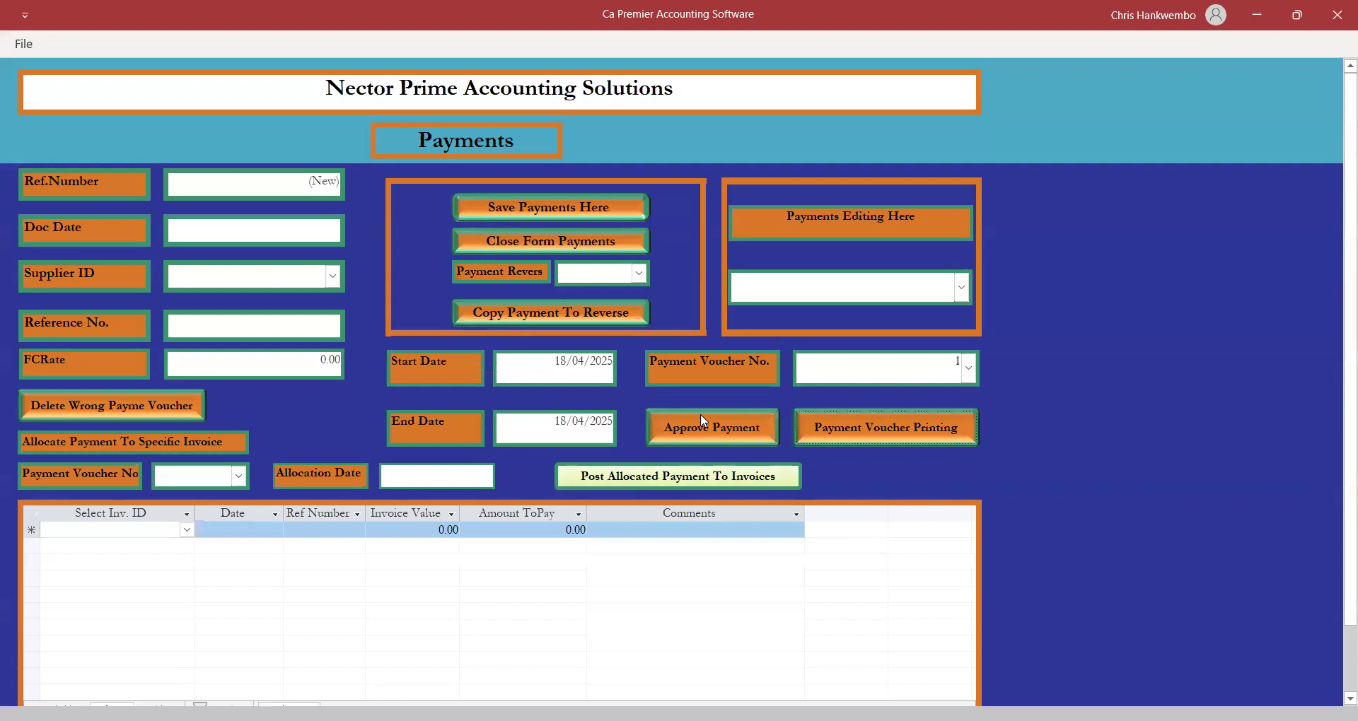
# Approve payment voucher 1, dismiss the reversal list unused, and close the Payments form.
pyautogui.click(703, 423)
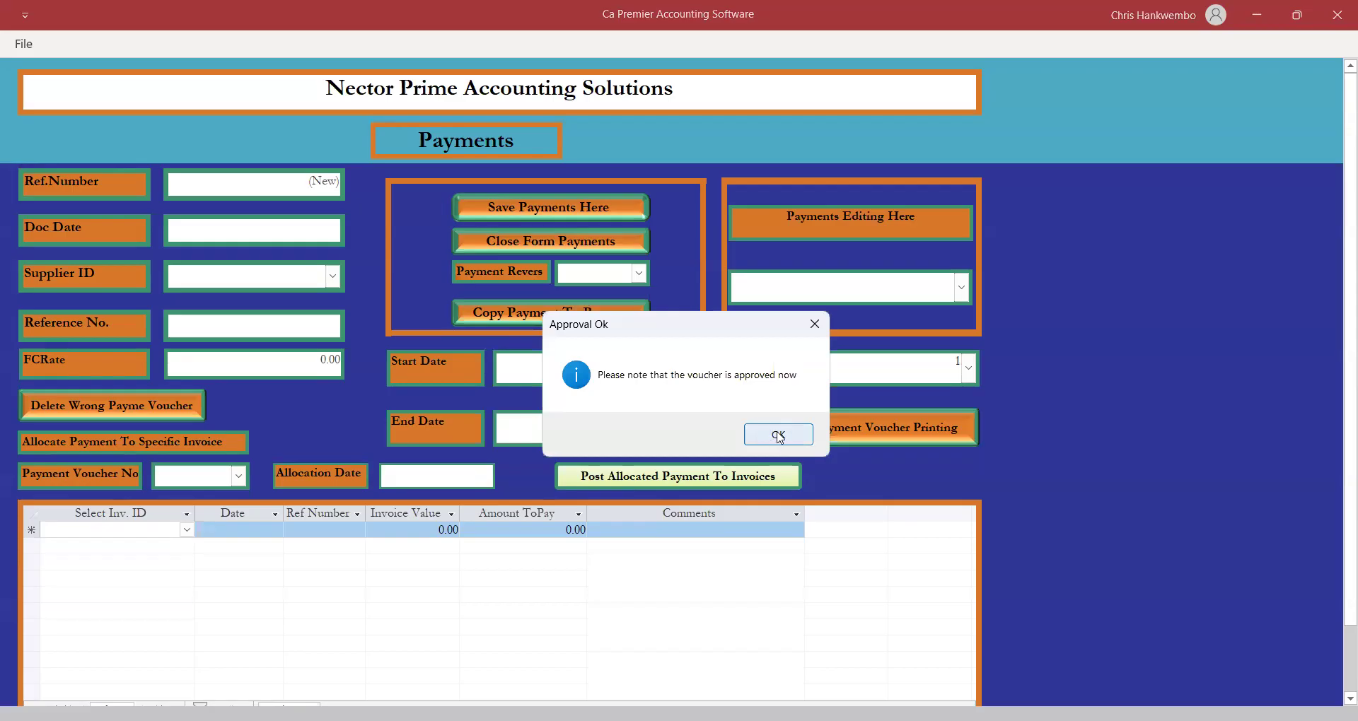
pyautogui.click(779, 435)
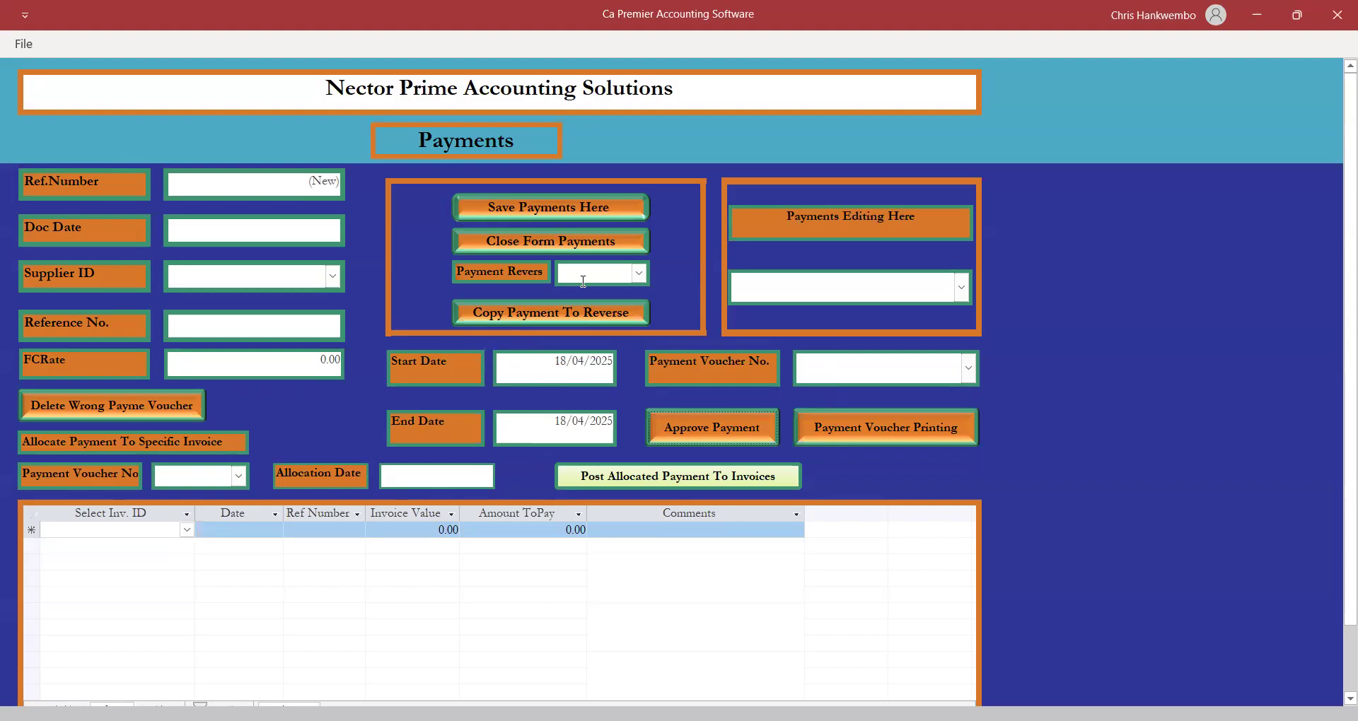
pyautogui.click(638, 274)
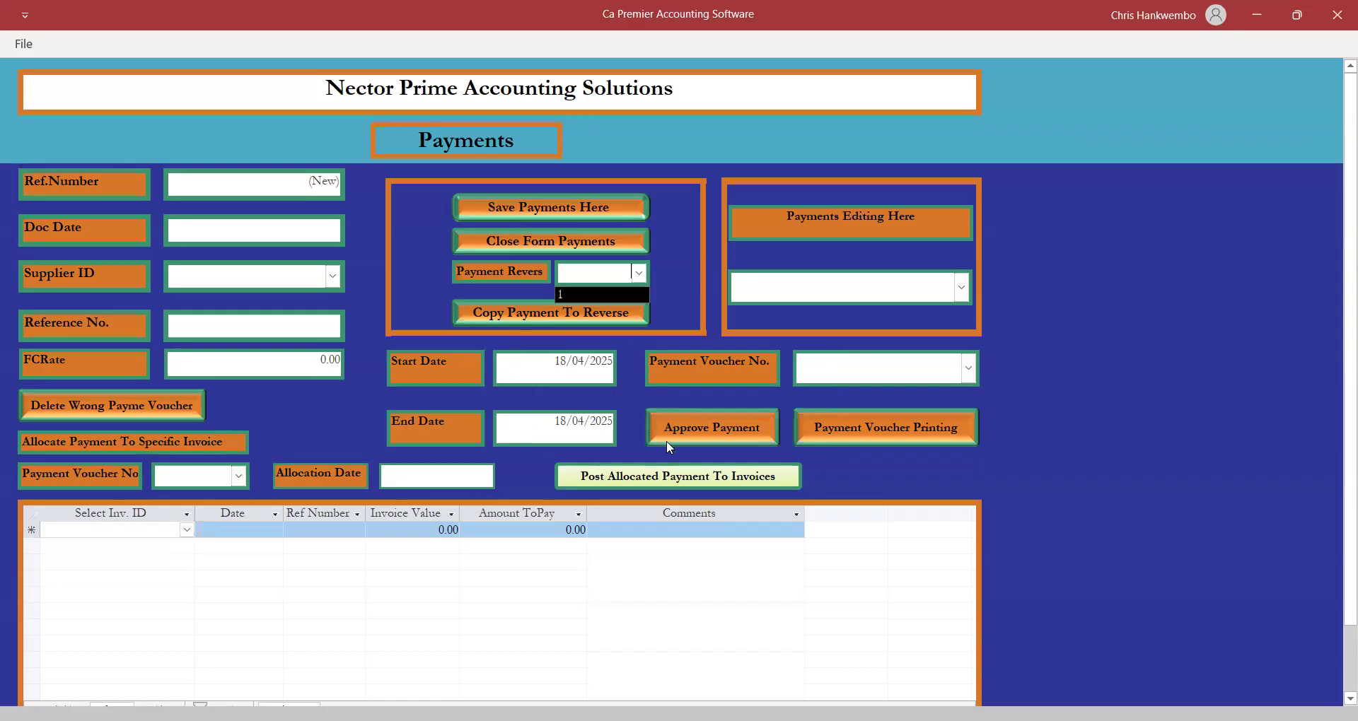
pyautogui.click(680, 291)
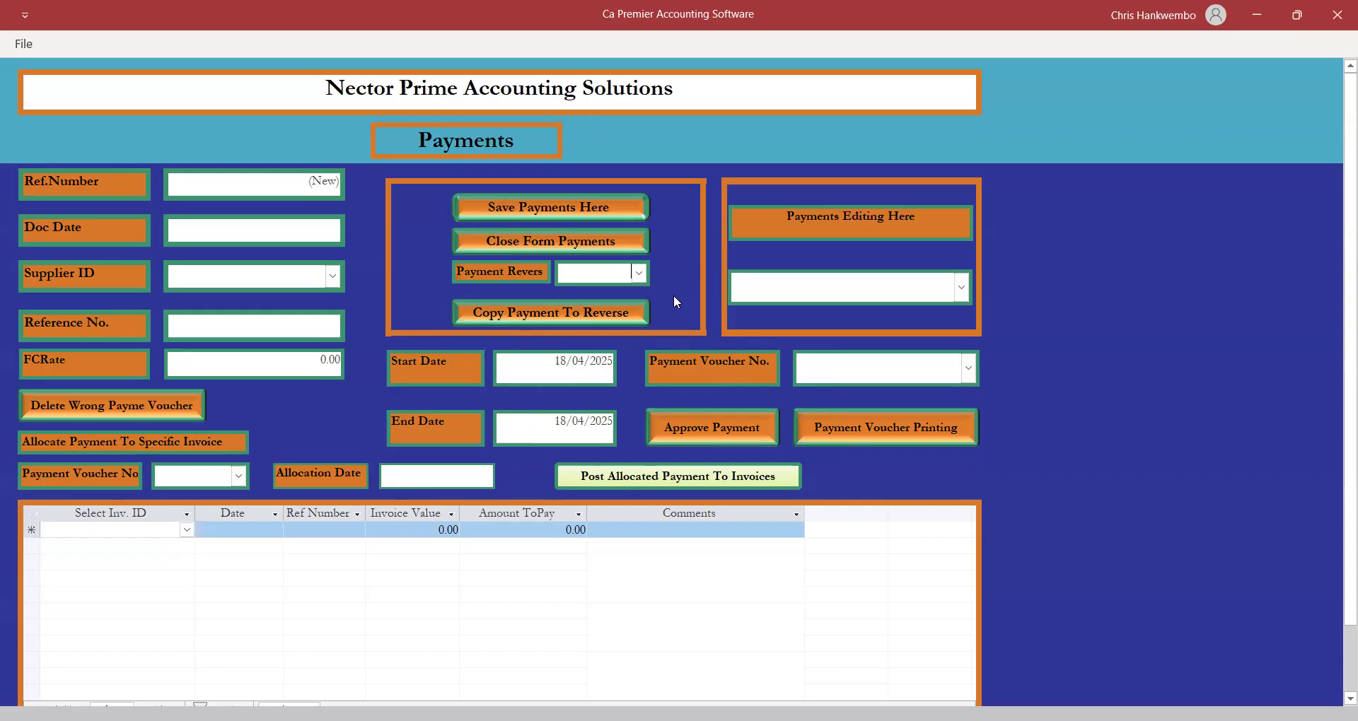
pyautogui.click(512, 244)
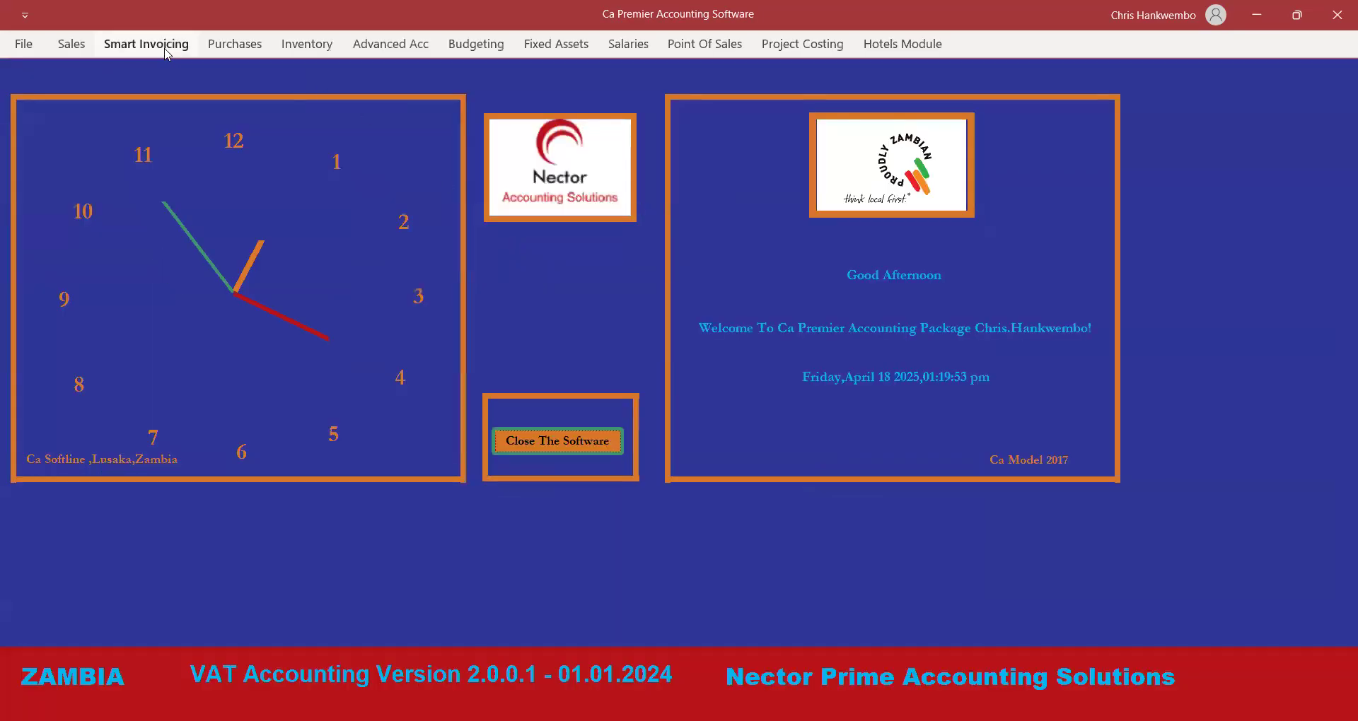
# Open Supplier Ledger Printing with start and end dates of 18/04/2025.
pyautogui.click(235, 47)
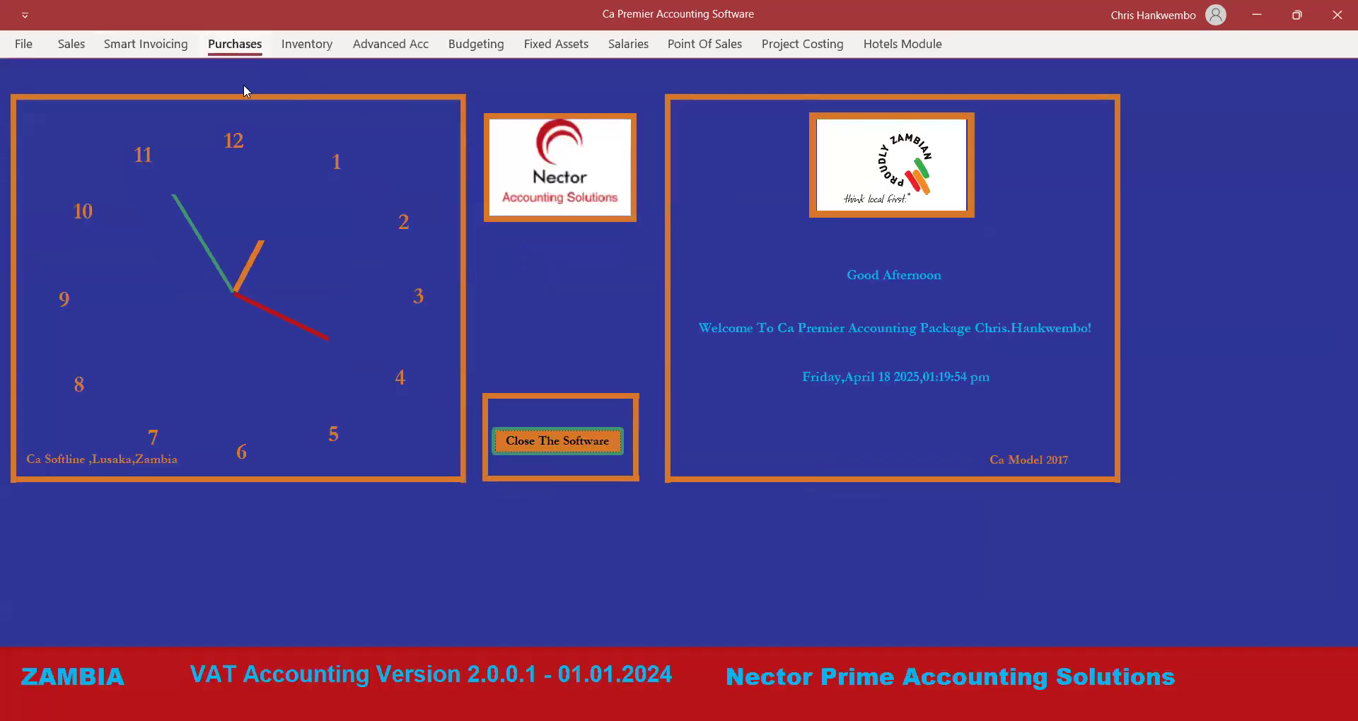
pyautogui.click(237, 71)
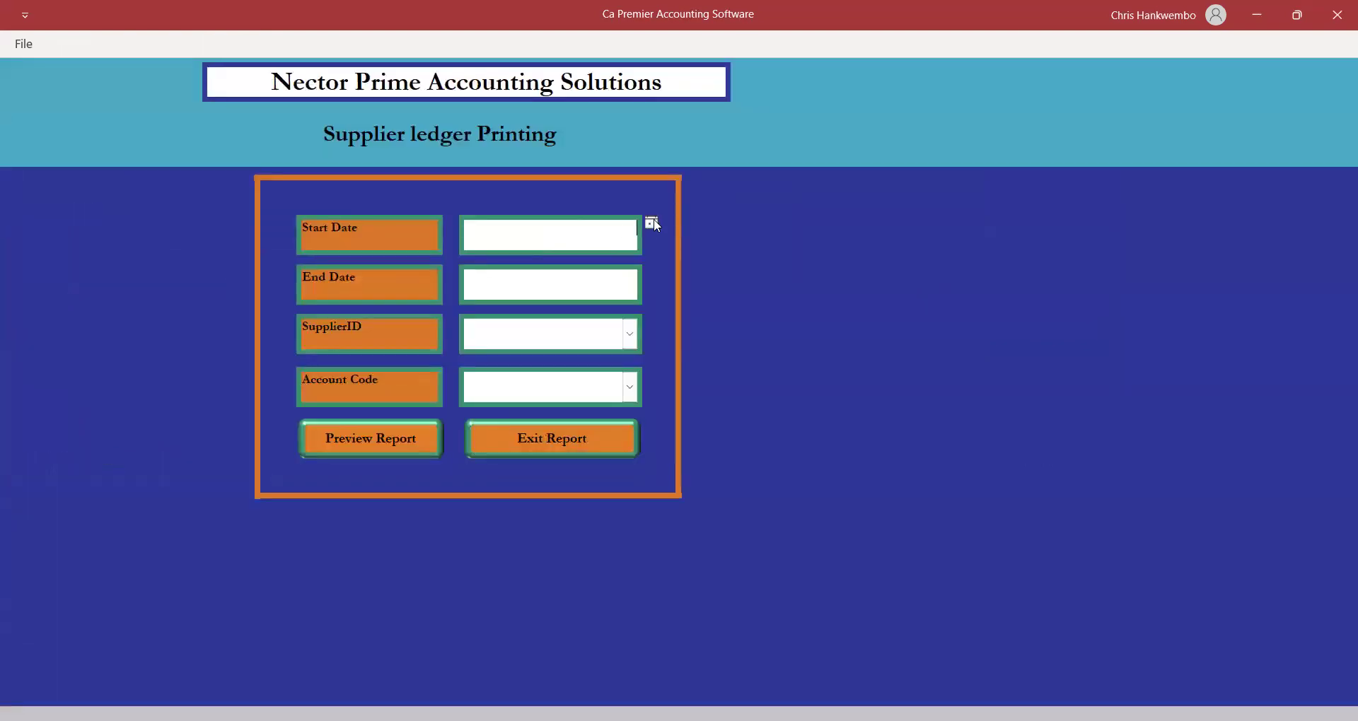
pyautogui.click(652, 224)
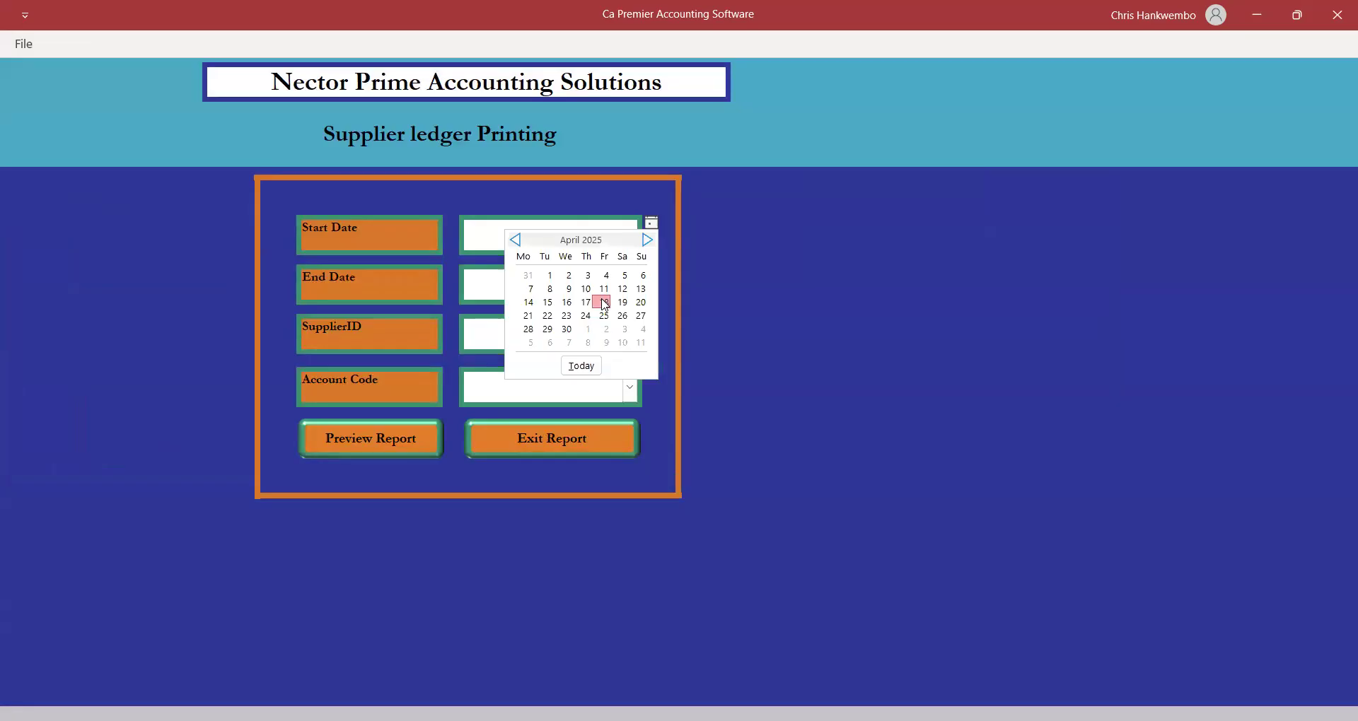
pyautogui.click(602, 302)
pyautogui.click(600, 290)
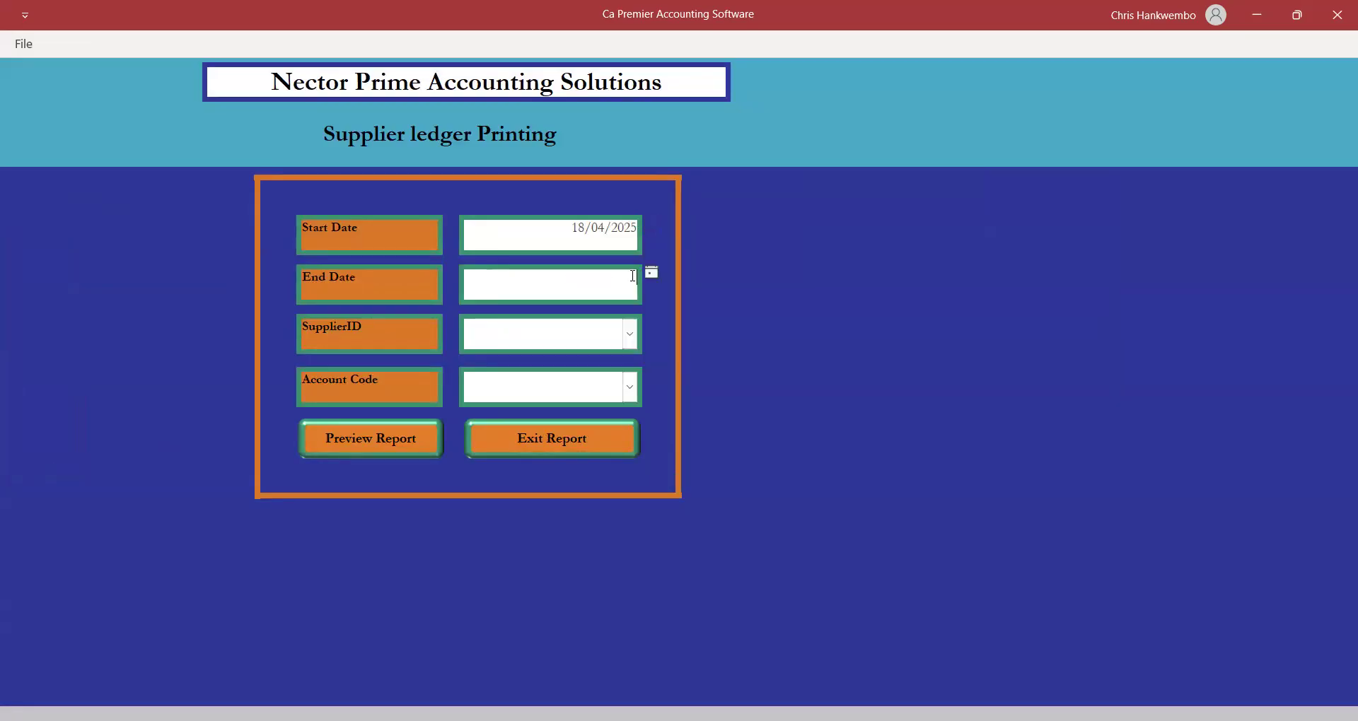
pyautogui.click(652, 273)
pyautogui.click(600, 349)
# Preview the METMIN SUPPLIERS Creditors ledger, check the 0.00 balance, and close the preview.
pyautogui.click(630, 334)
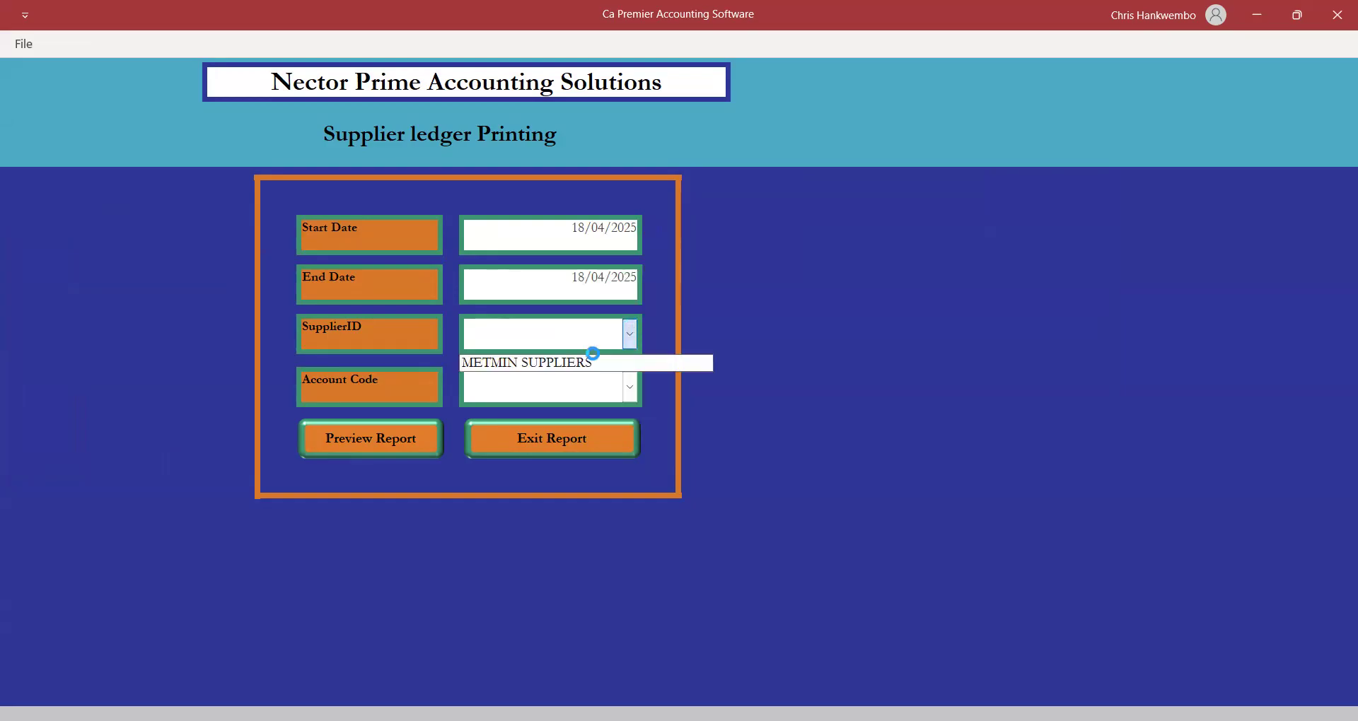
pyautogui.click(563, 363)
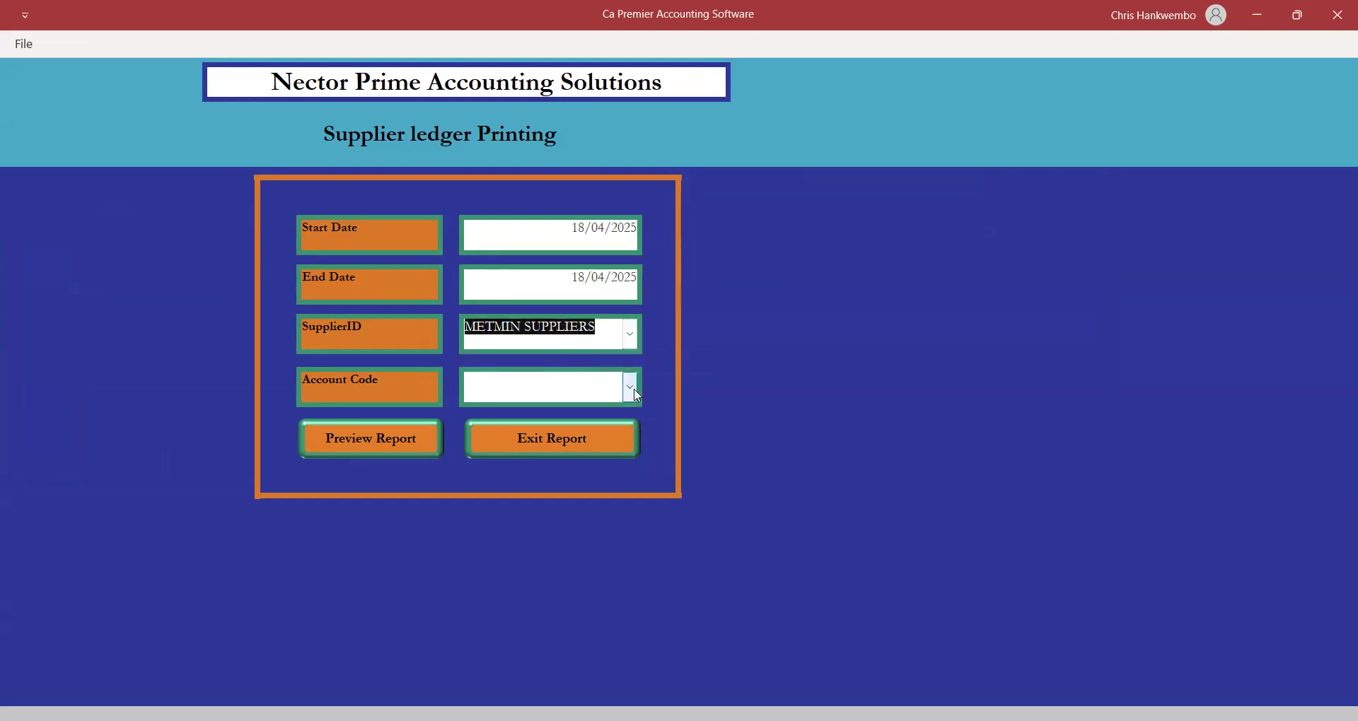
pyautogui.click(631, 388)
pyautogui.write('CREditors')
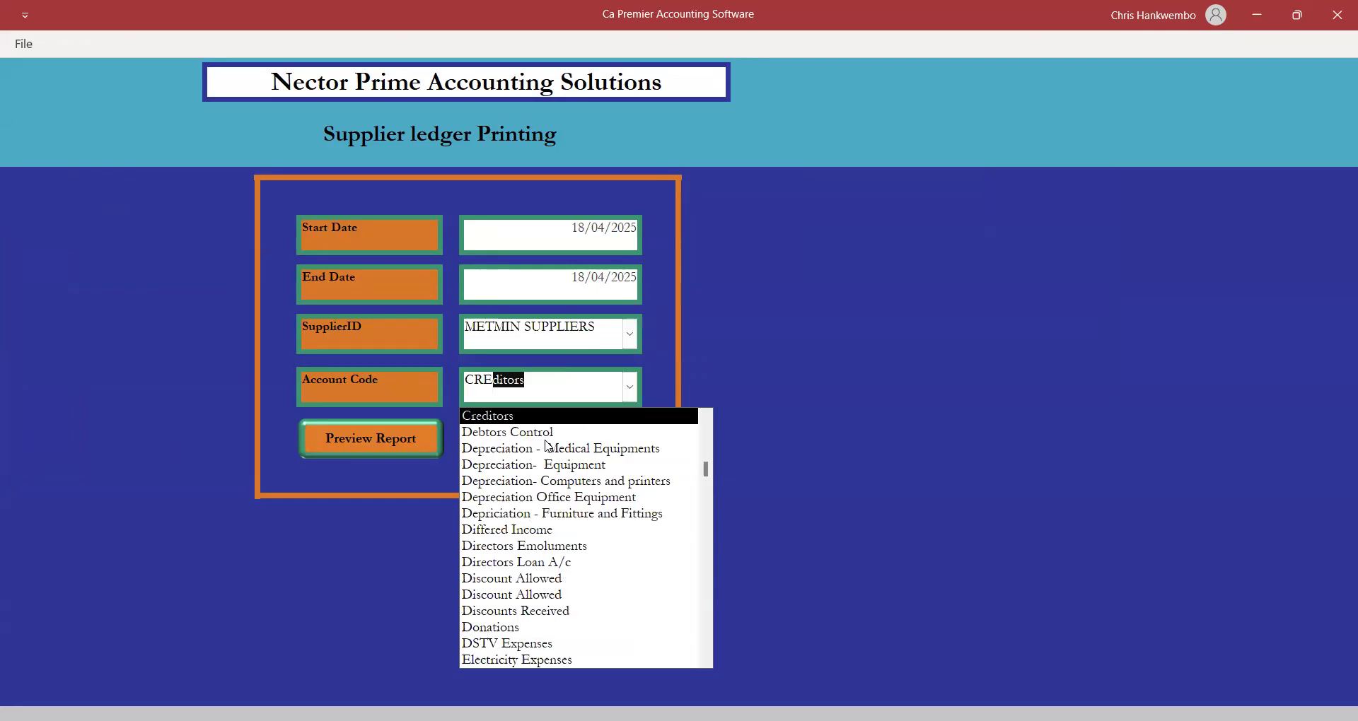
pyautogui.press('Return')
pyautogui.click(398, 437)
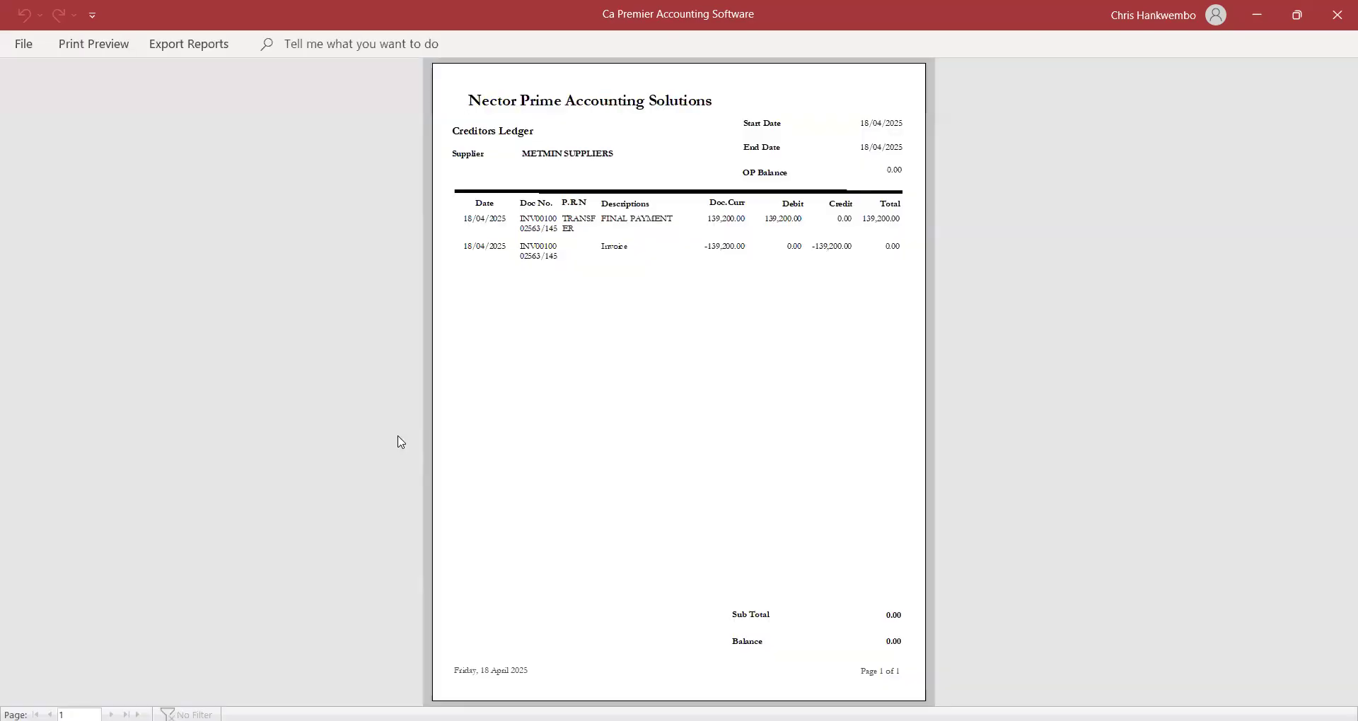
pyautogui.click(761, 415)
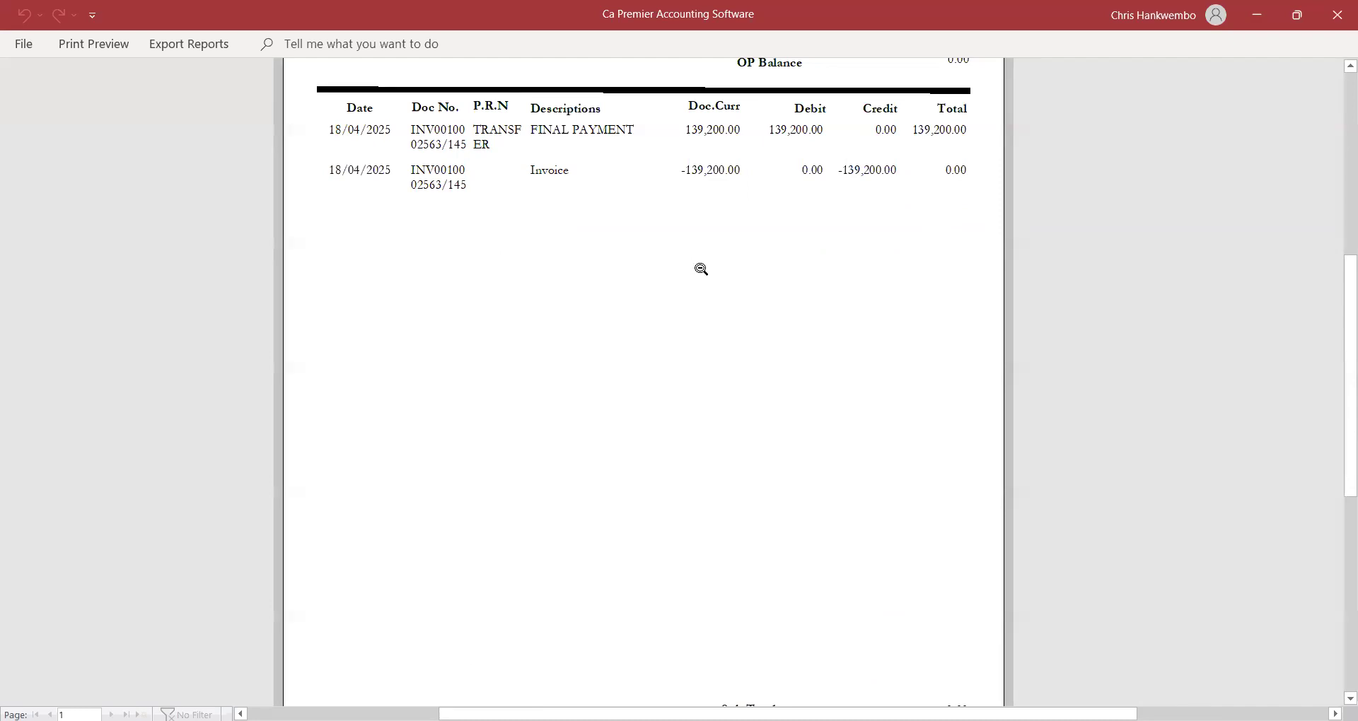
pyautogui.moveTo(1339, 340); pyautogui.dragTo(1334, 388)
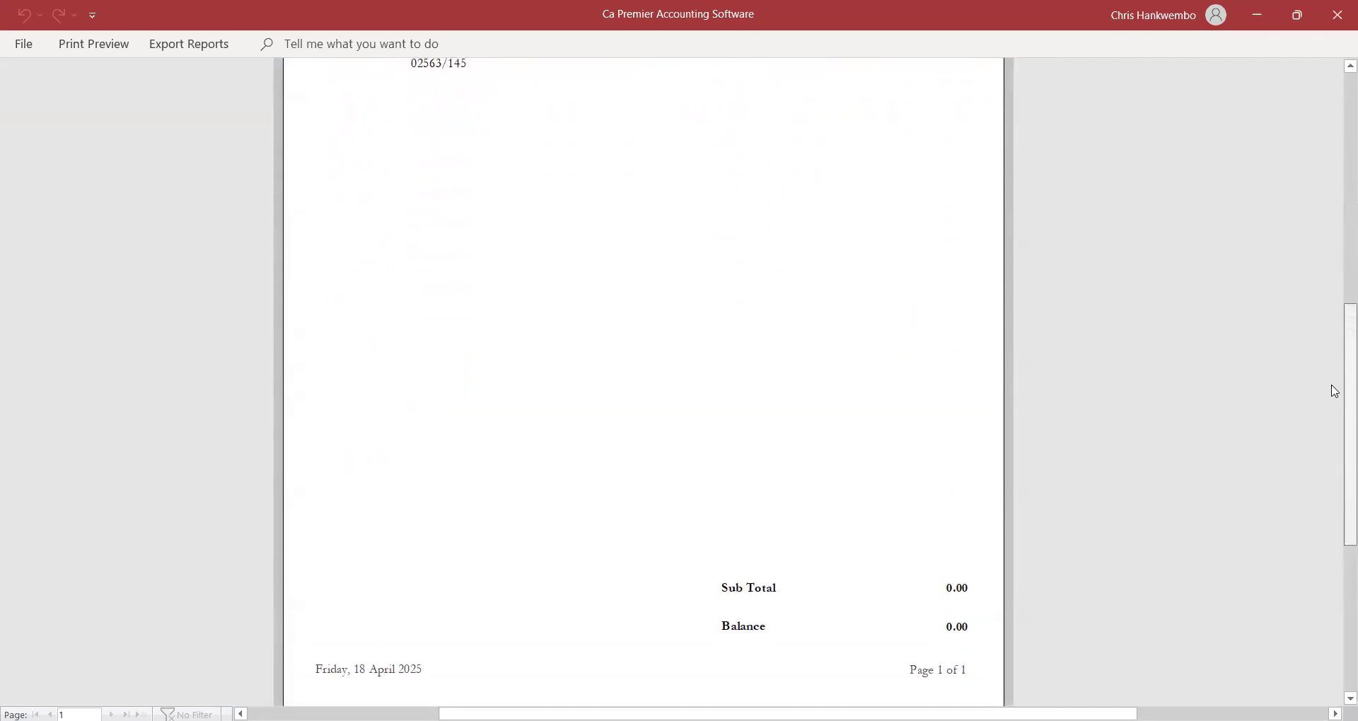
pyautogui.click(108, 46)
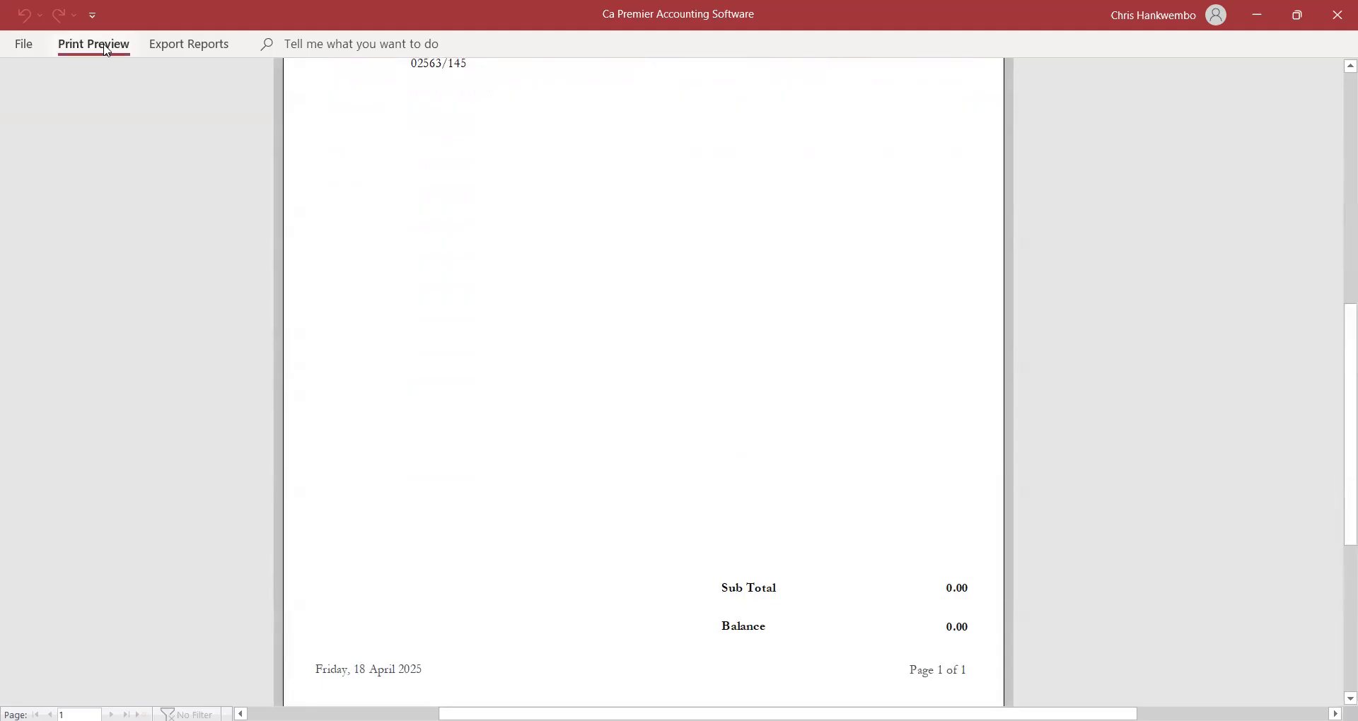
pyautogui.click(750, 104)
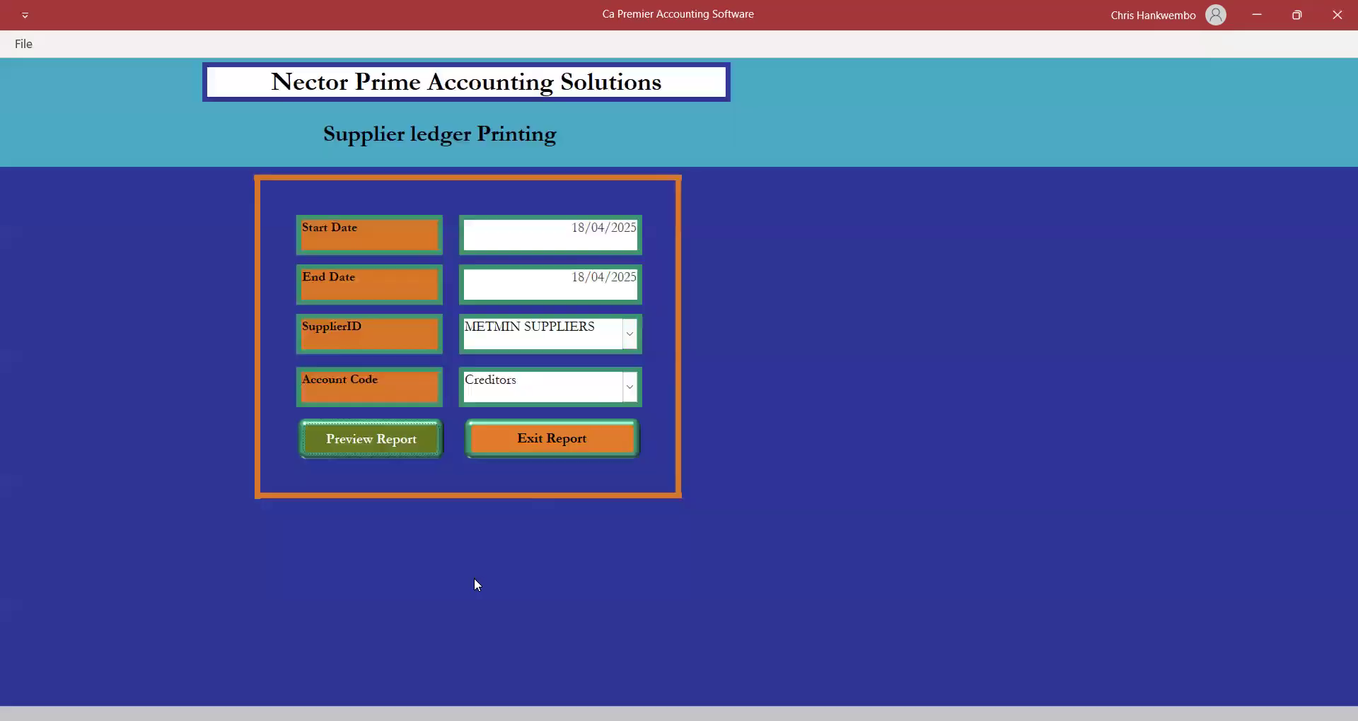
# Close the ledger form and open the monthly trial balance with both dates 18/04/2025.
pyautogui.click(548, 442)
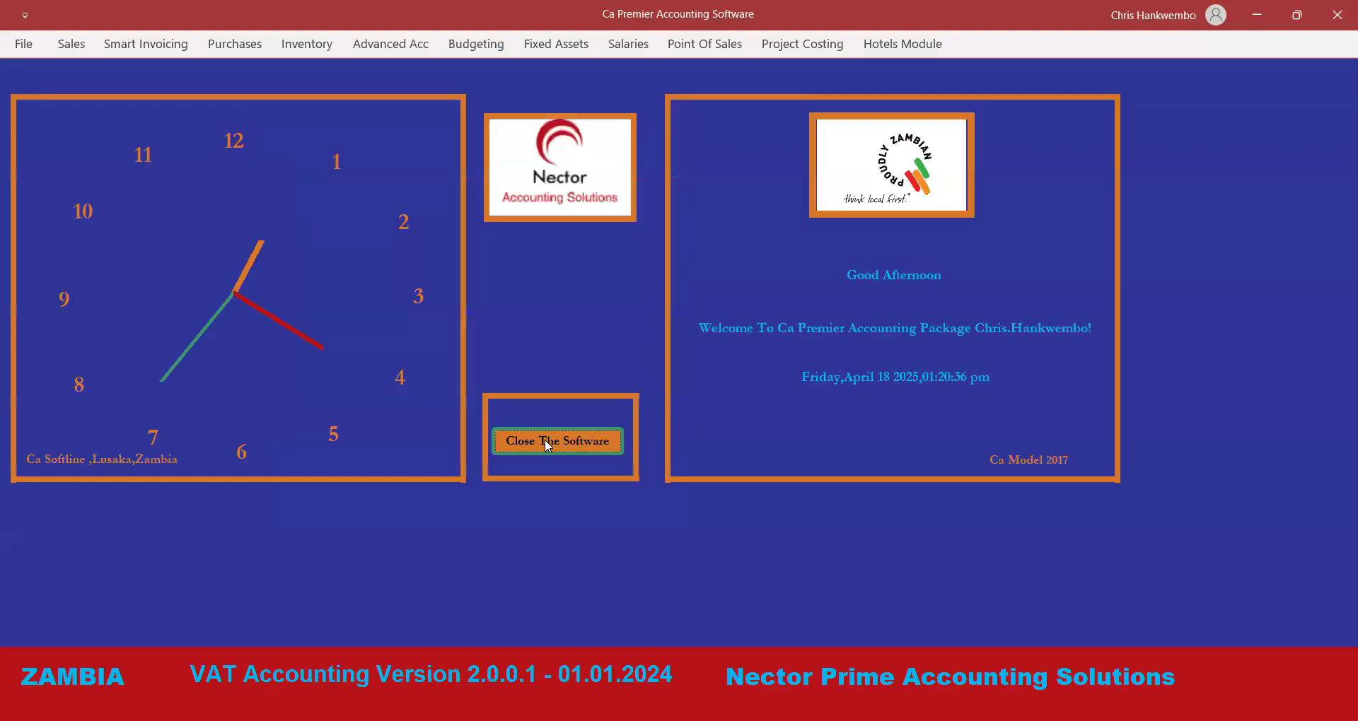
pyautogui.click(396, 45)
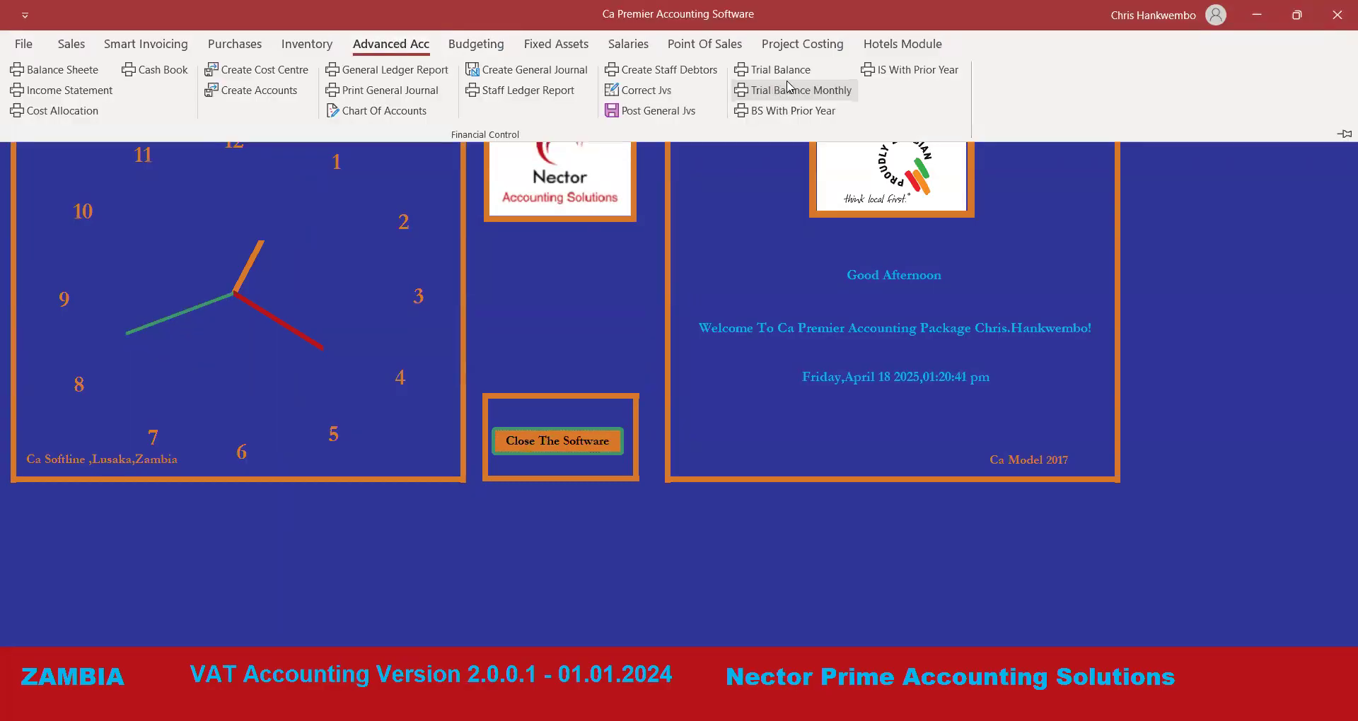
pyautogui.click(789, 88)
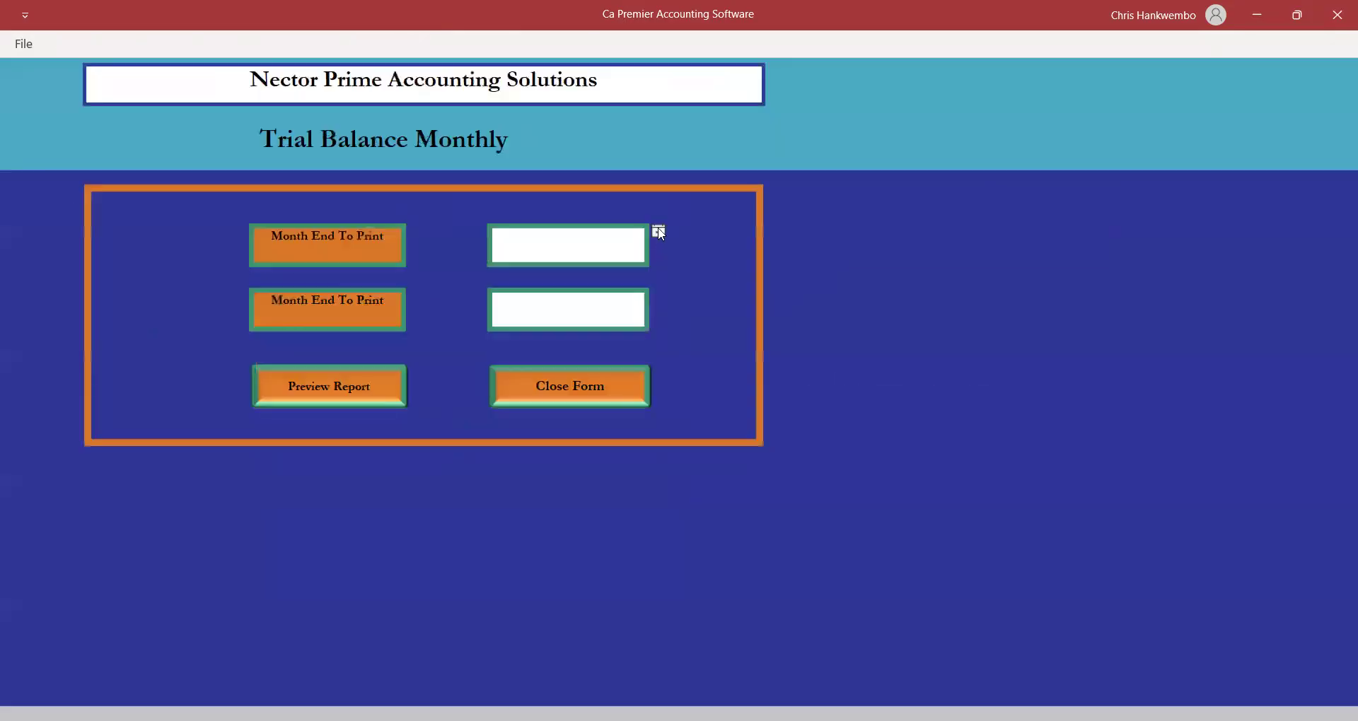
pyautogui.click(659, 233)
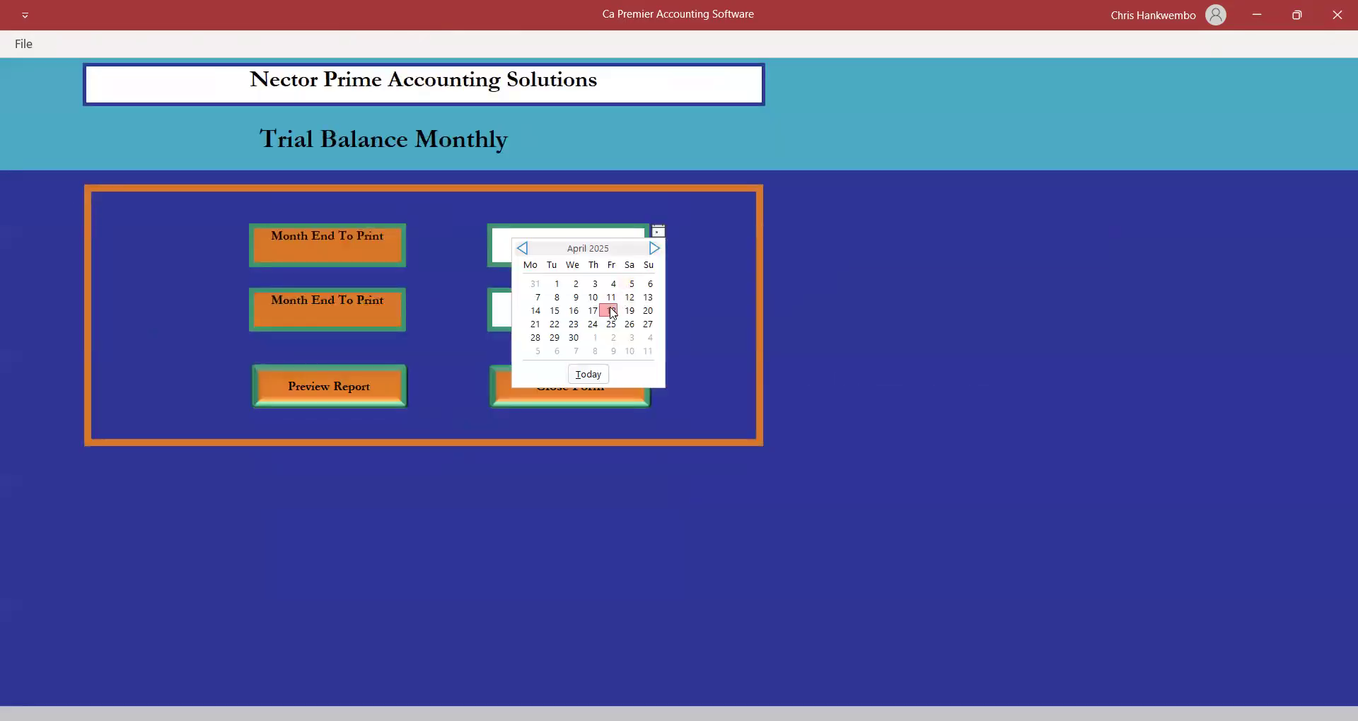
pyautogui.click(609, 307)
pyautogui.click(591, 305)
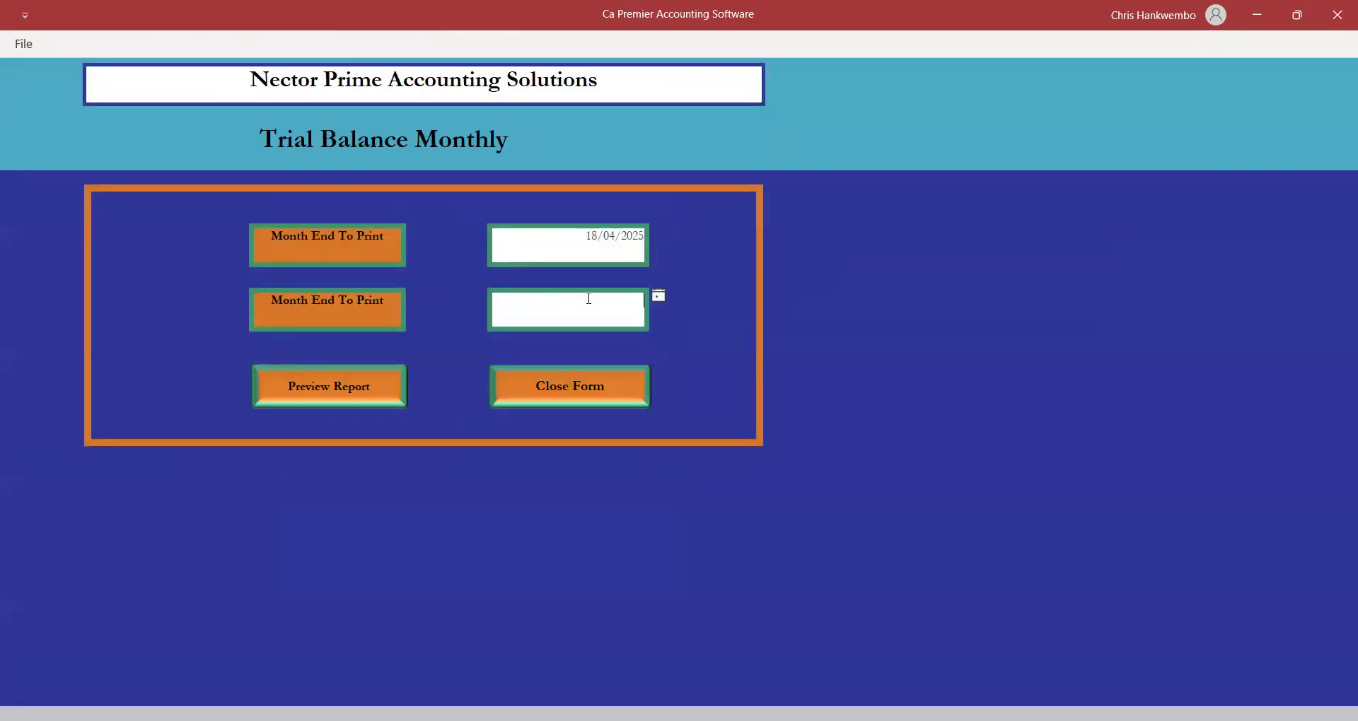
pyautogui.click(659, 298)
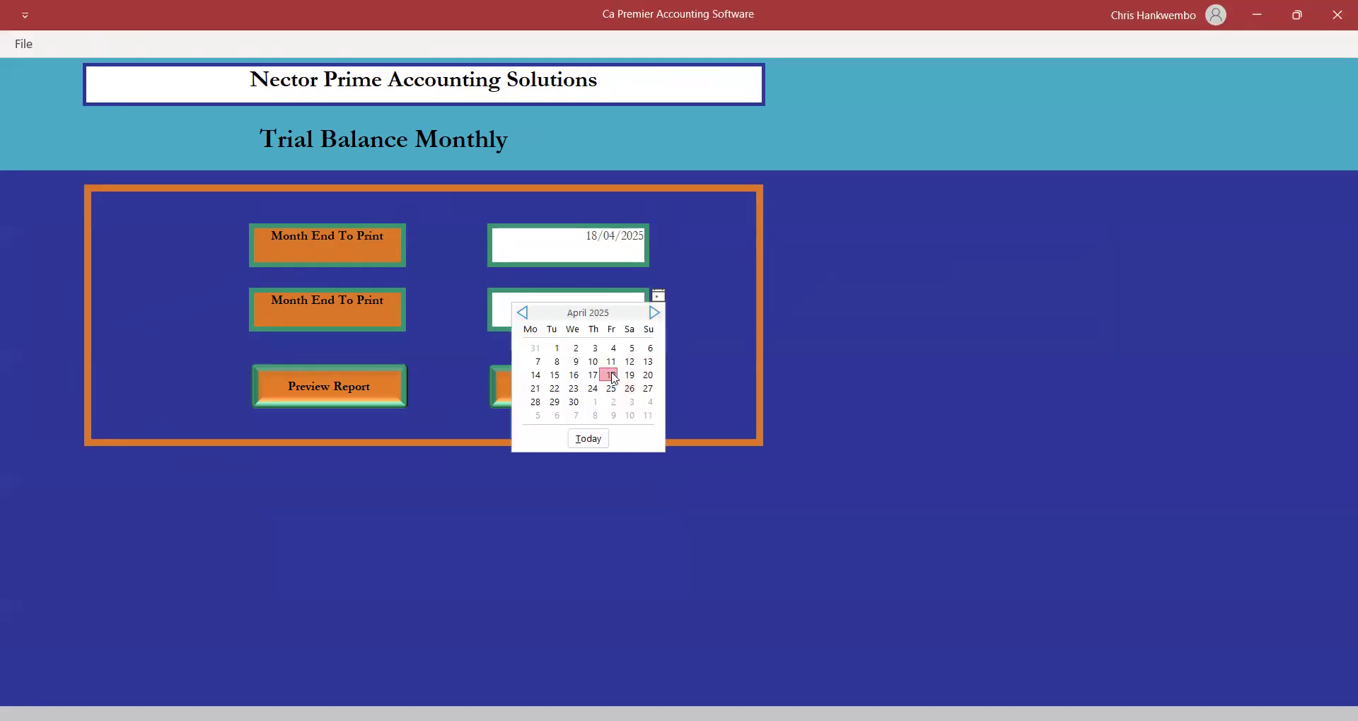
pyautogui.click(367, 386)
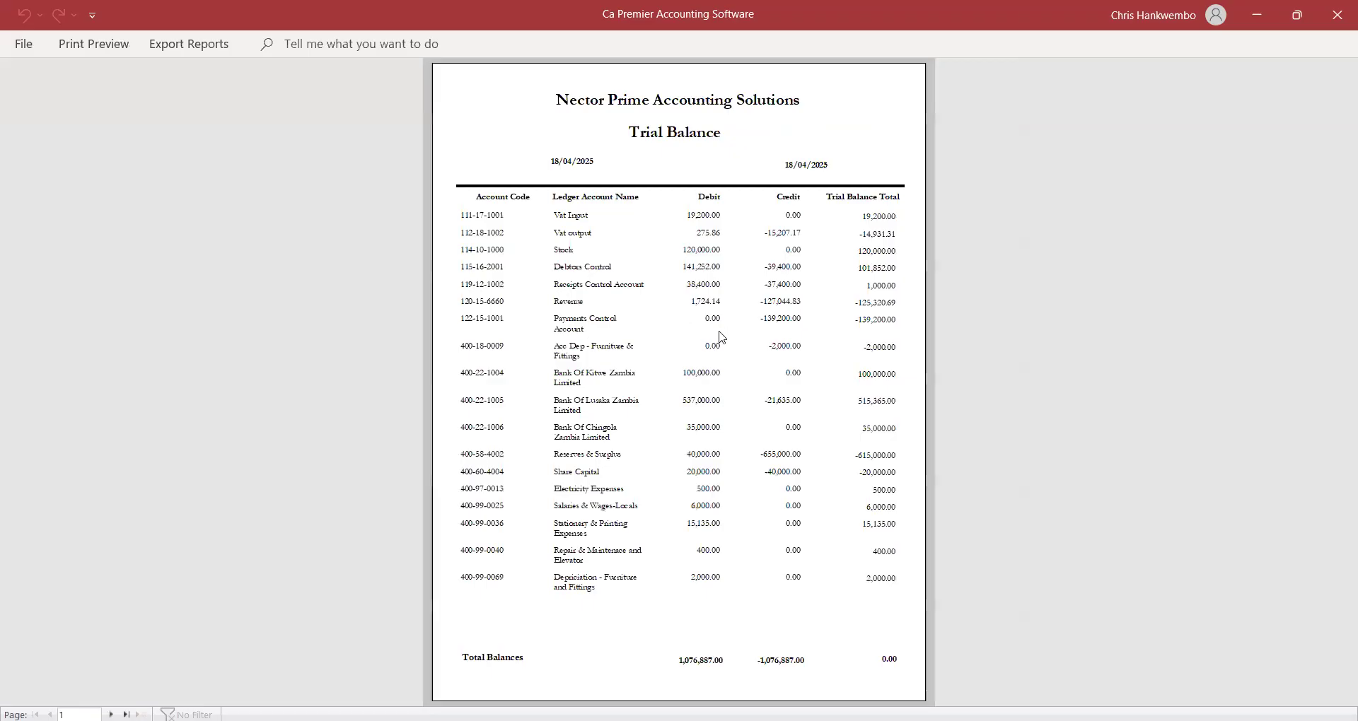
# Preview the 18/04/2025 trial balance, then close the preview and form.
pyautogui.click(725, 338)
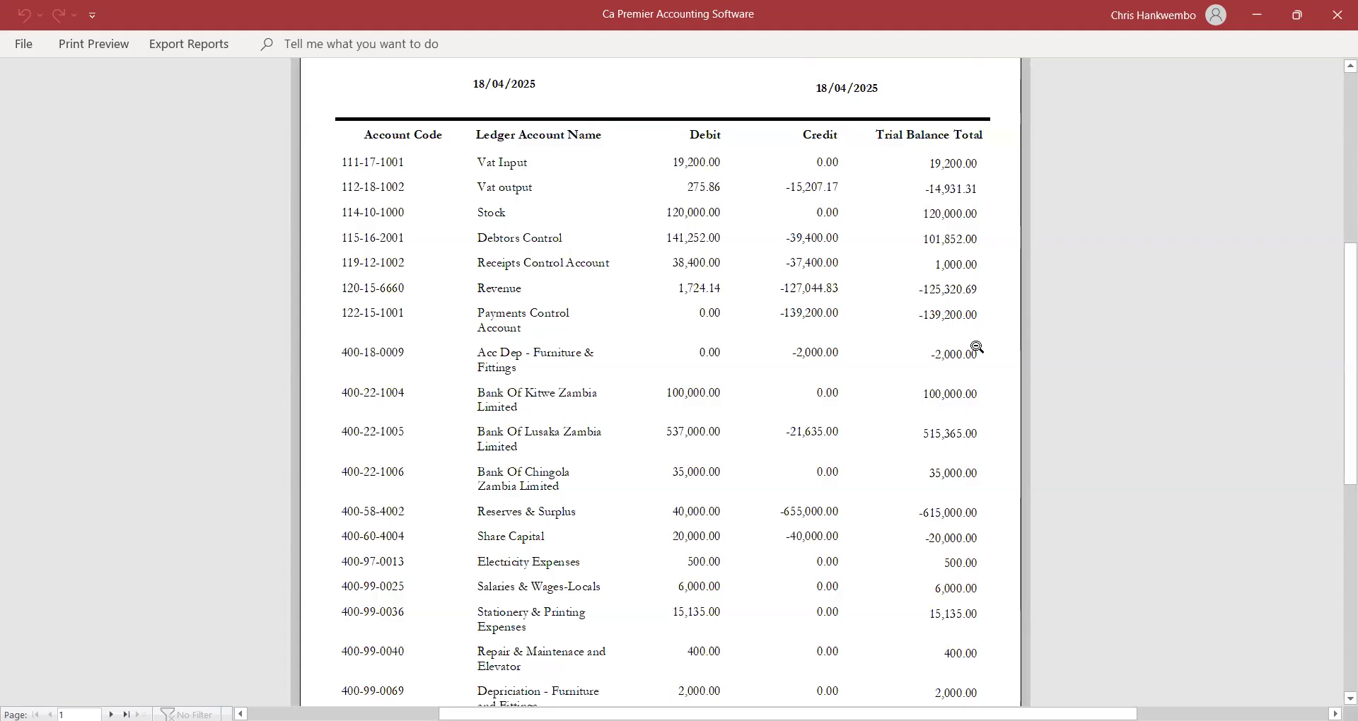
pyautogui.click(104, 45)
pyautogui.click(736, 112)
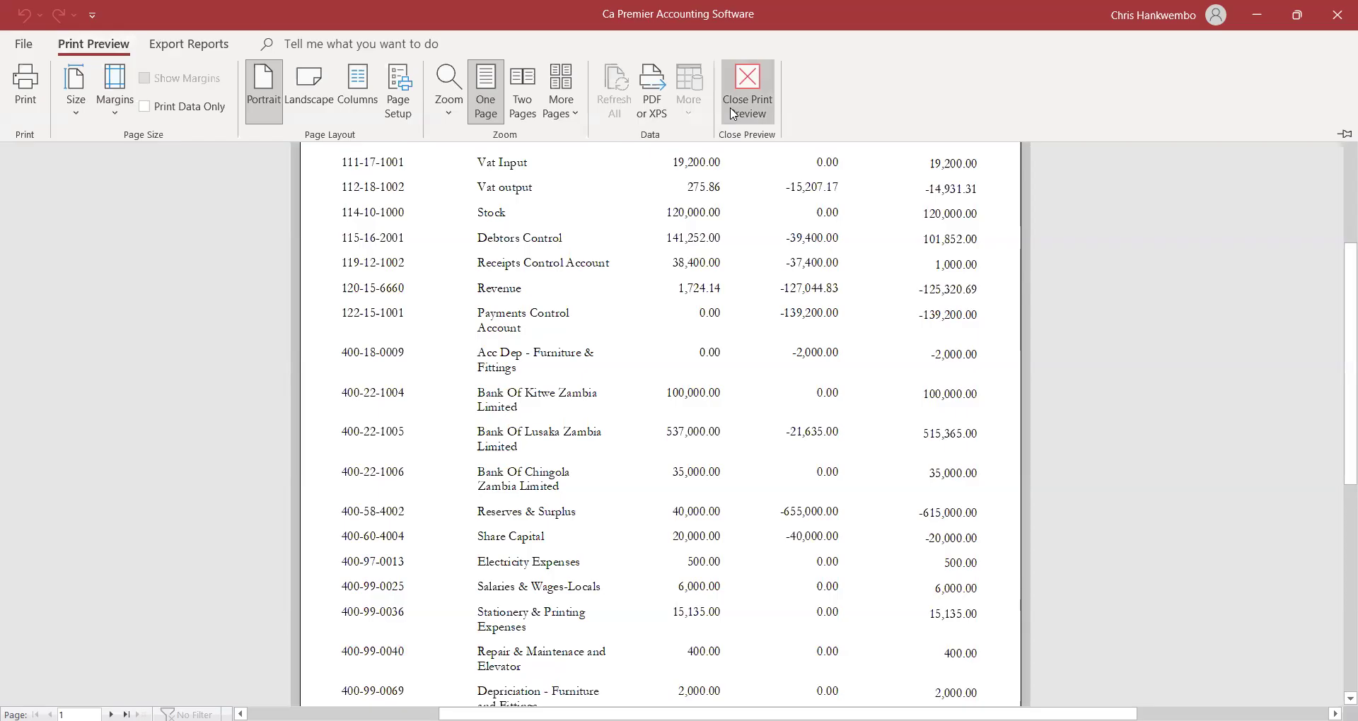
pyautogui.click(521, 380)
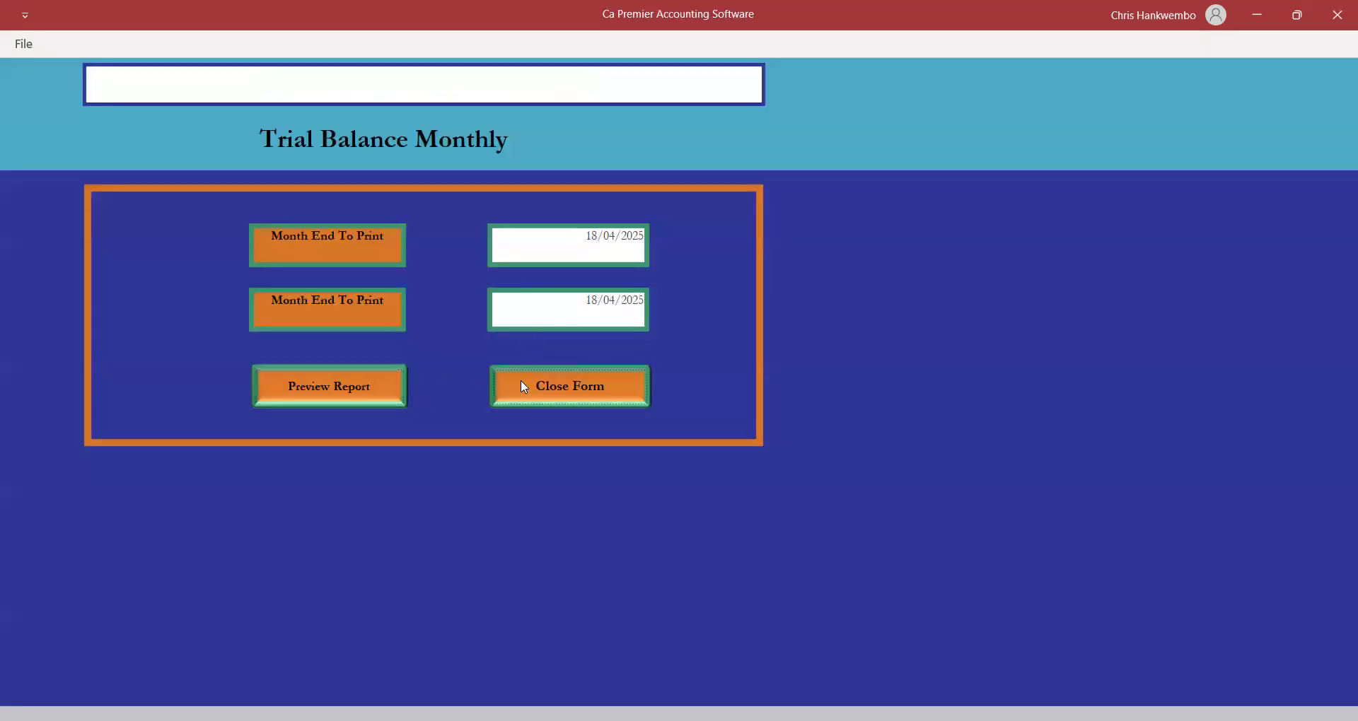
# Open Cash Book ledger printing for 01/04/2025 to 18/04/2025.
pyautogui.click(387, 44)
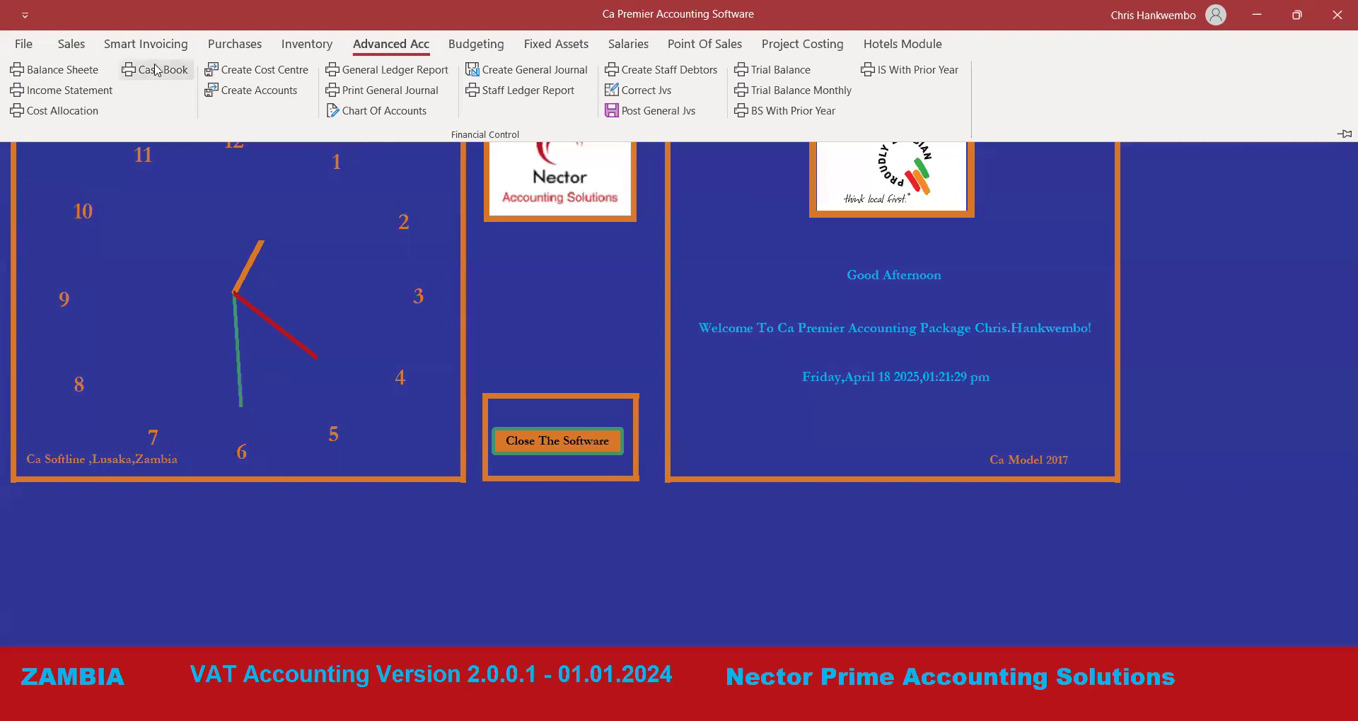
pyautogui.click(157, 70)
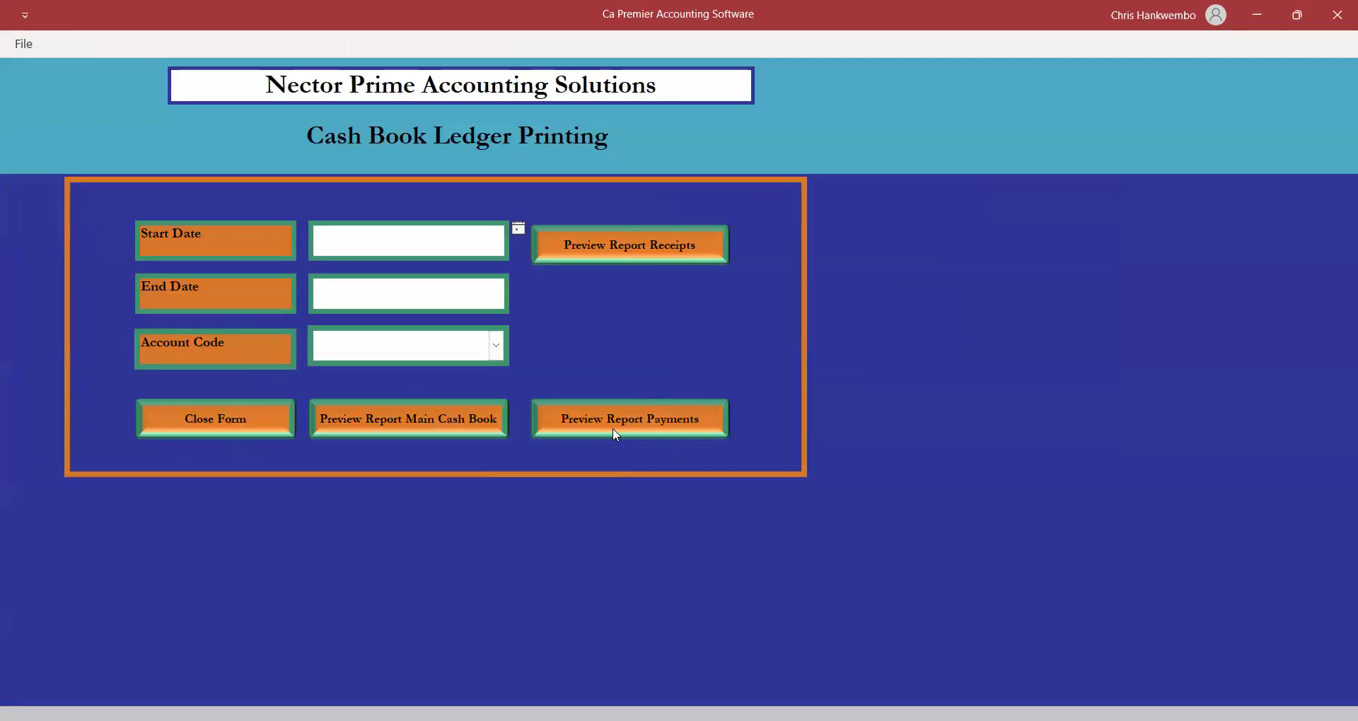
pyautogui.click(518, 229)
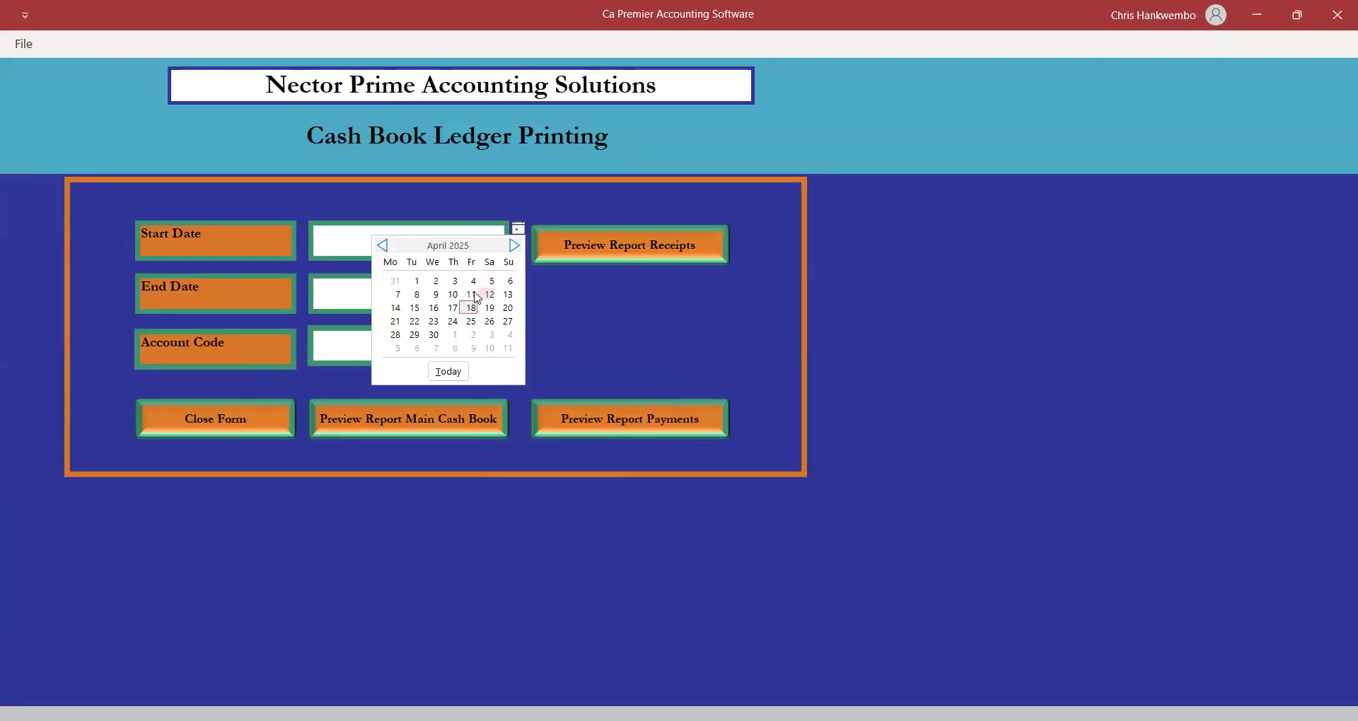
pyautogui.click(416, 282)
pyautogui.click(494, 293)
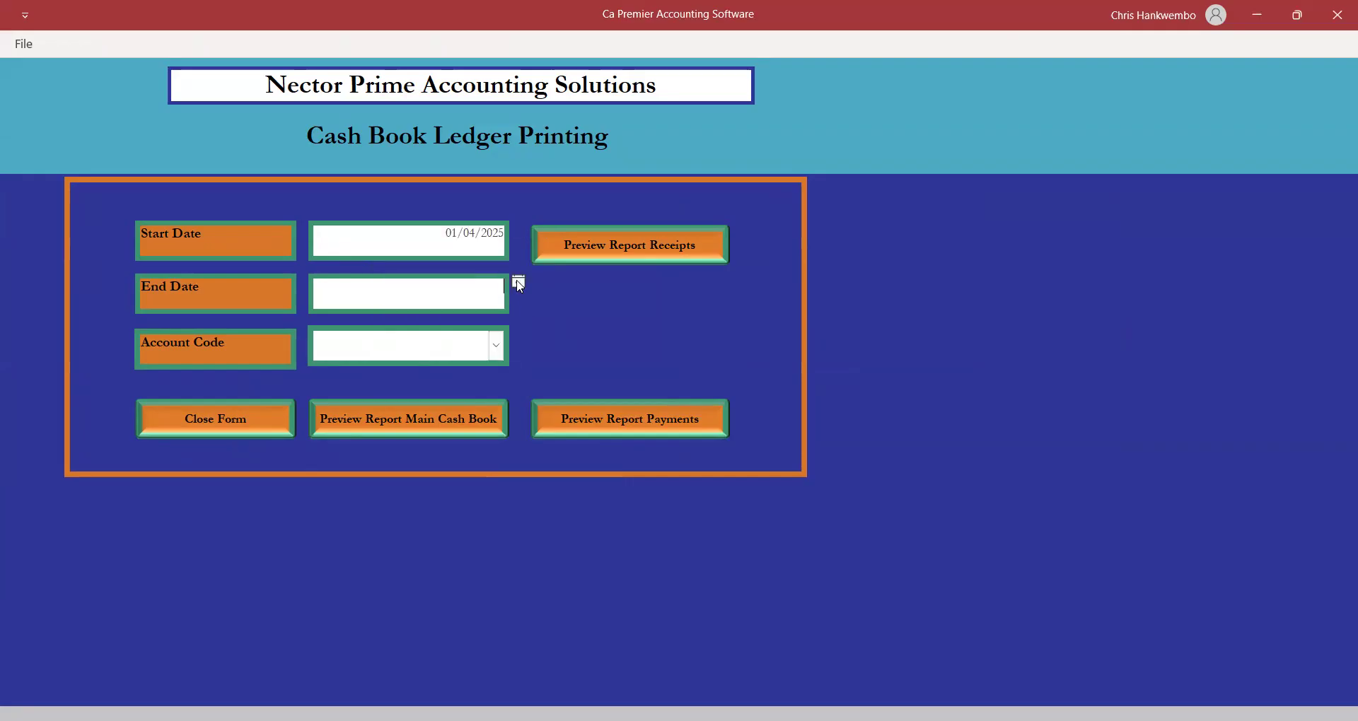
pyautogui.click(519, 283)
pyautogui.click(472, 363)
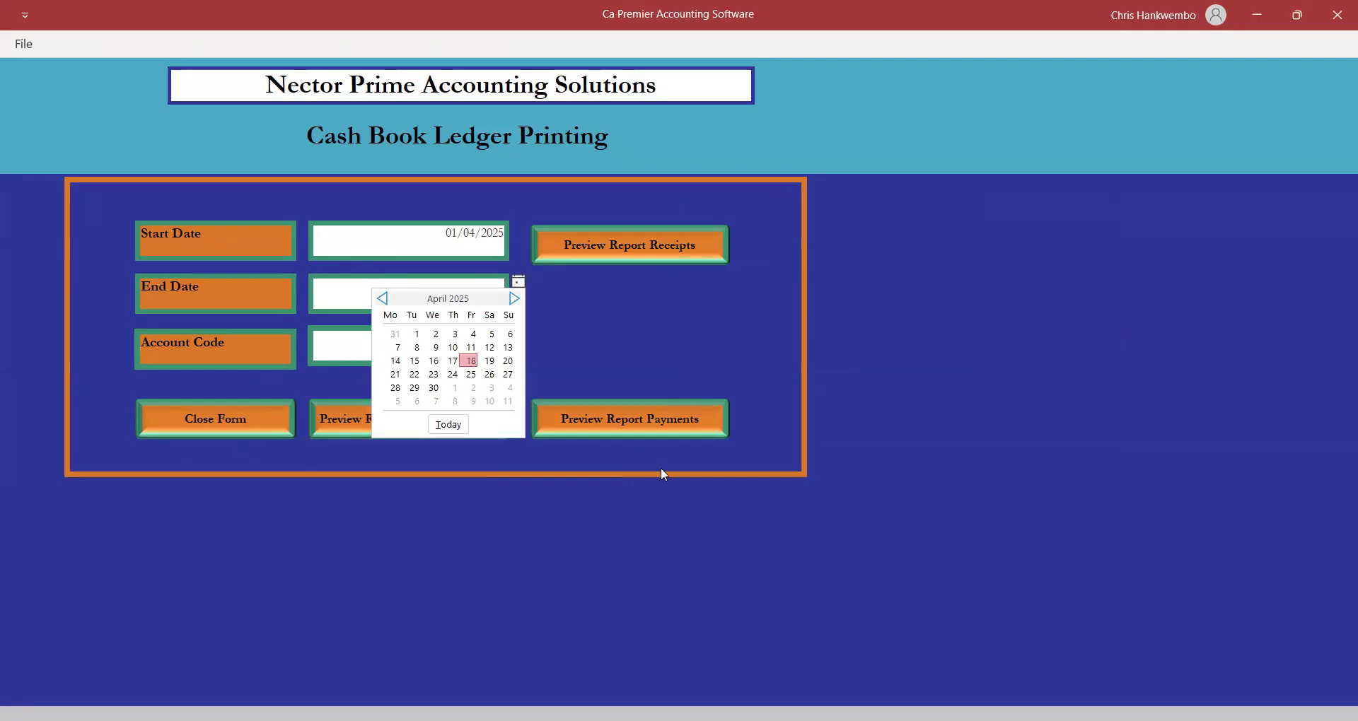
# Preview the payments cash book with the 139,200.00 transfer, then close it and the form.
pyautogui.click(606, 409)
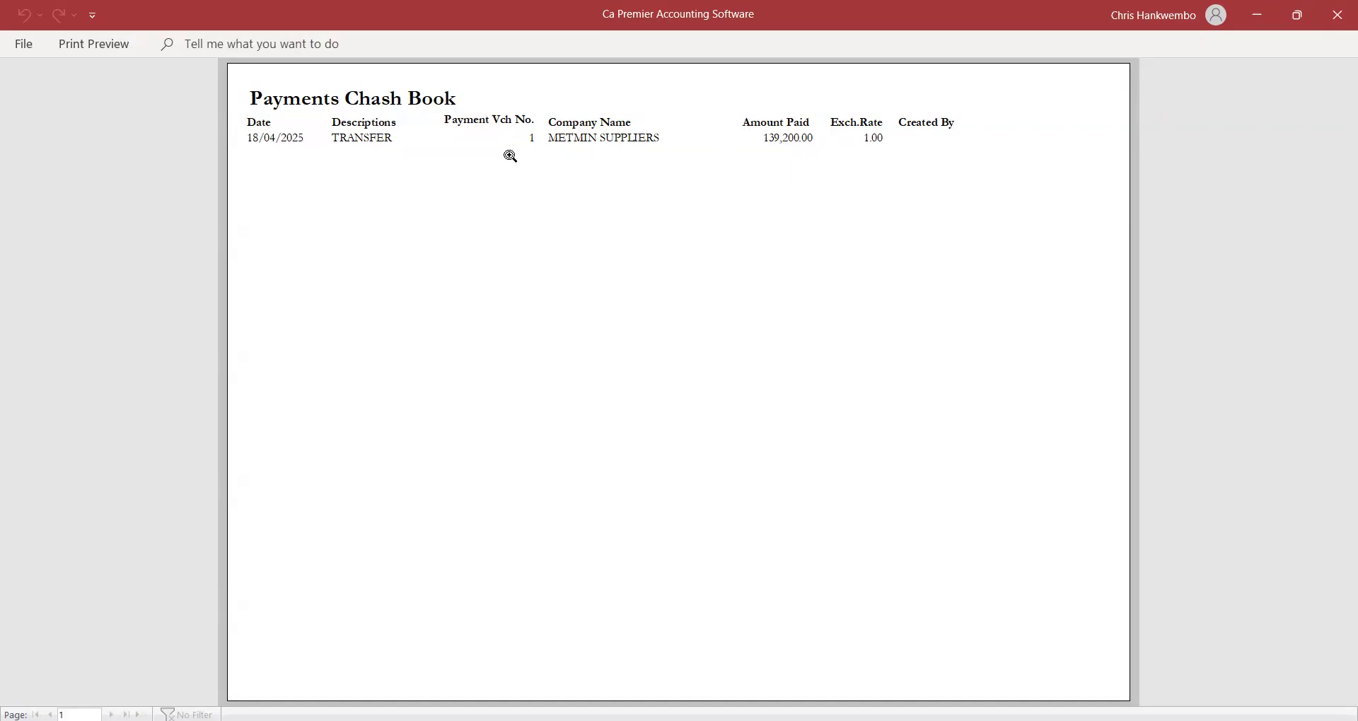
pyautogui.click(99, 44)
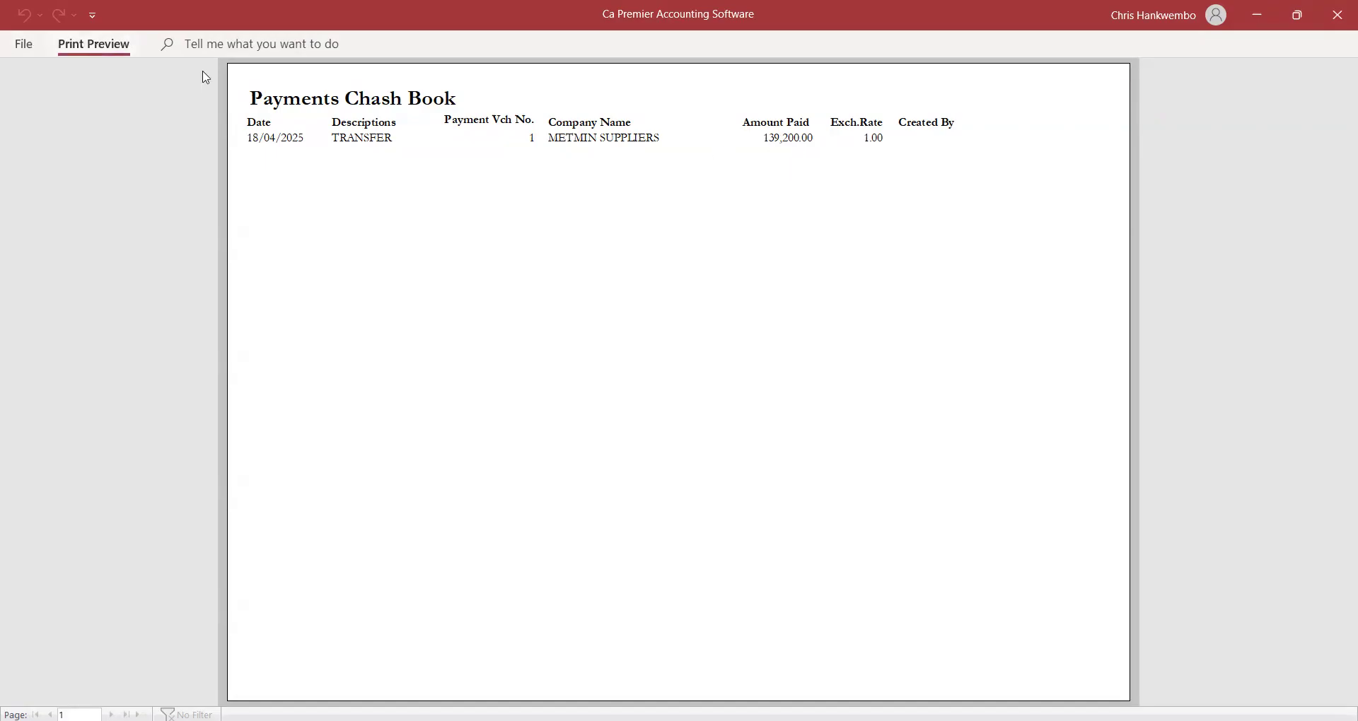
pyautogui.click(752, 108)
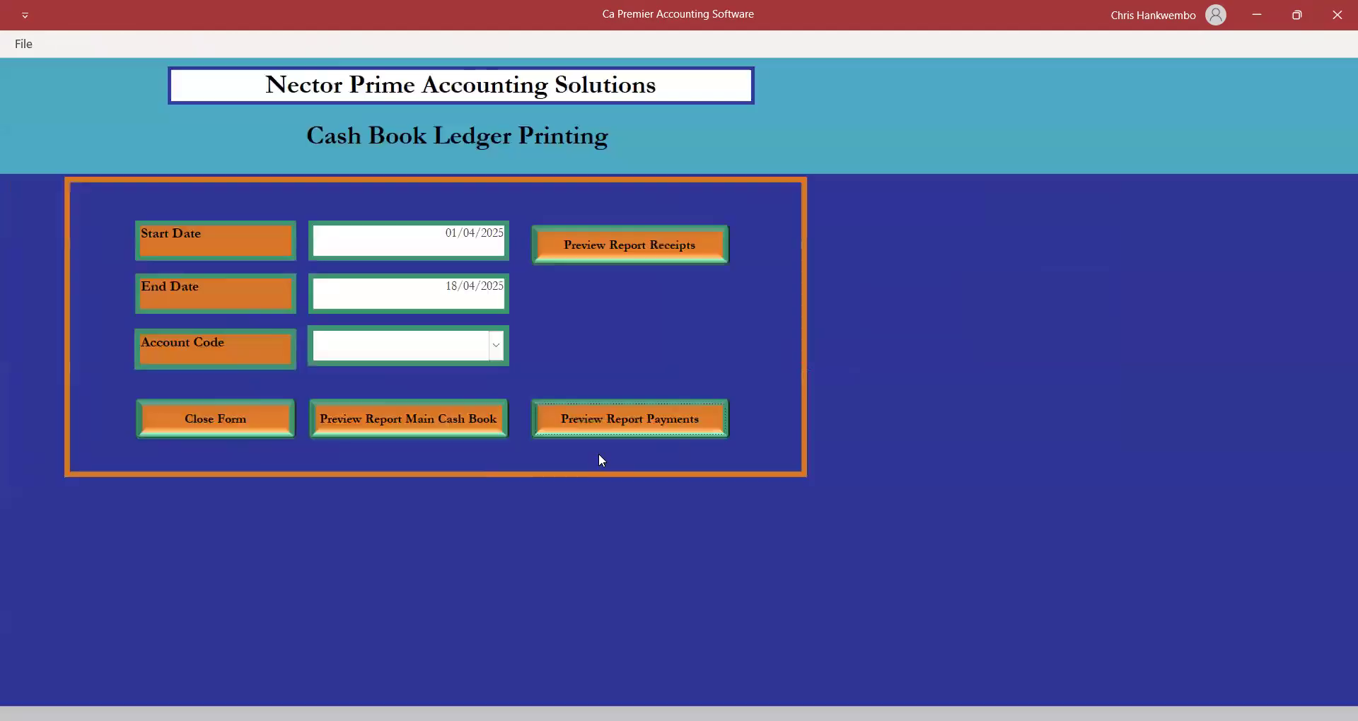
pyautogui.click(251, 417)
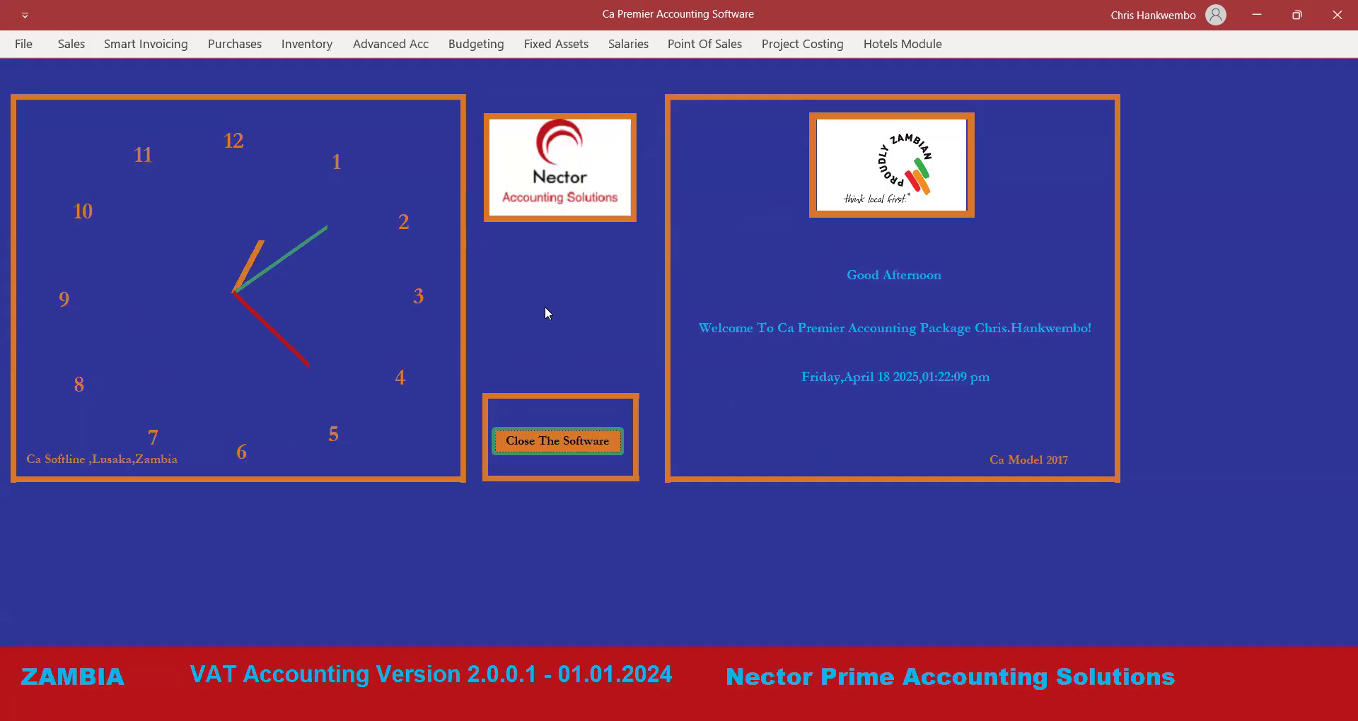
# Leave the cash book form and open the Customer Ledger Printing form from the Sales commands.
pyautogui.click(388, 43)
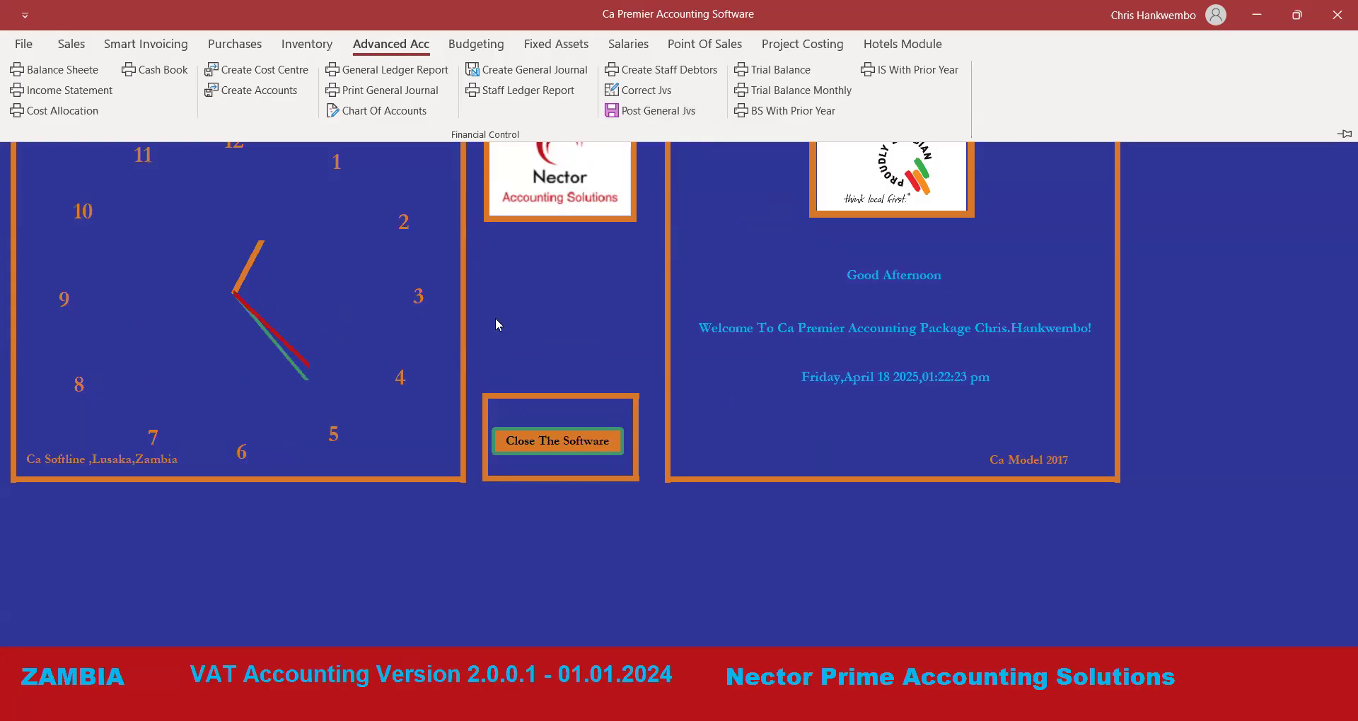
pyautogui.click(72, 44)
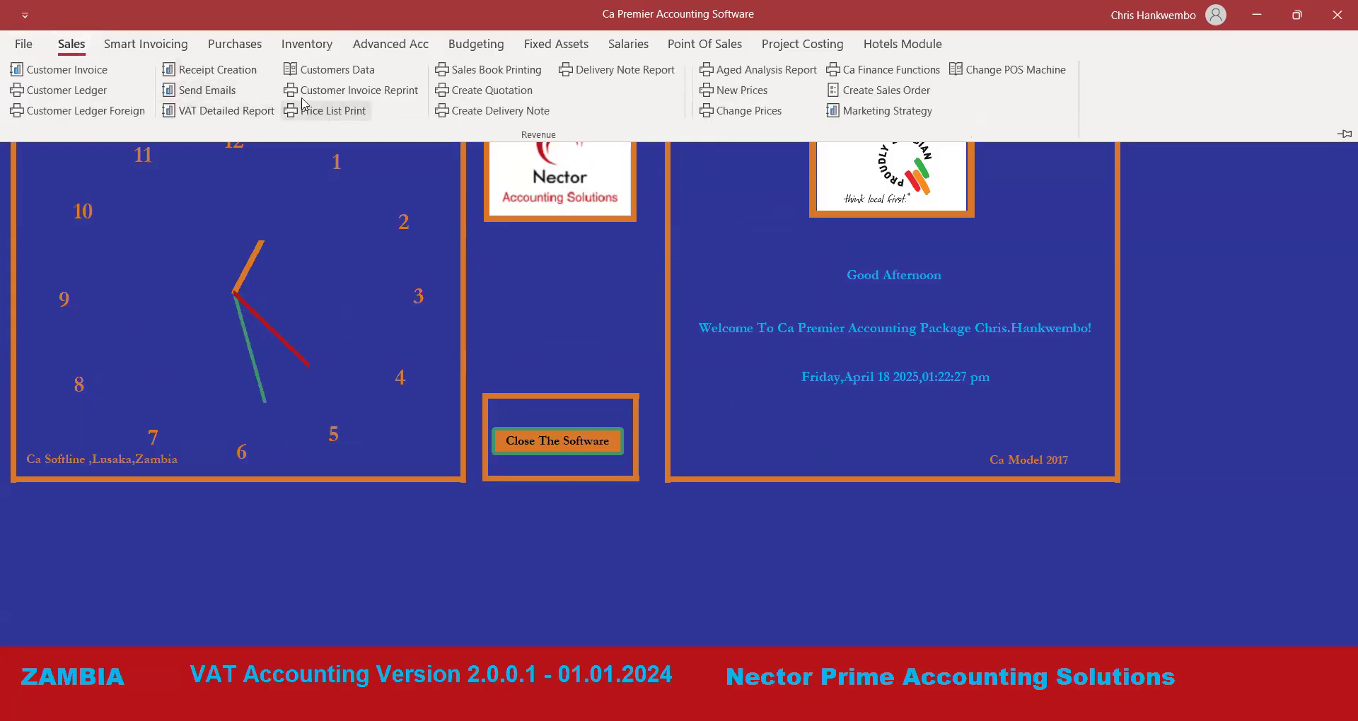
pyautogui.click(73, 91)
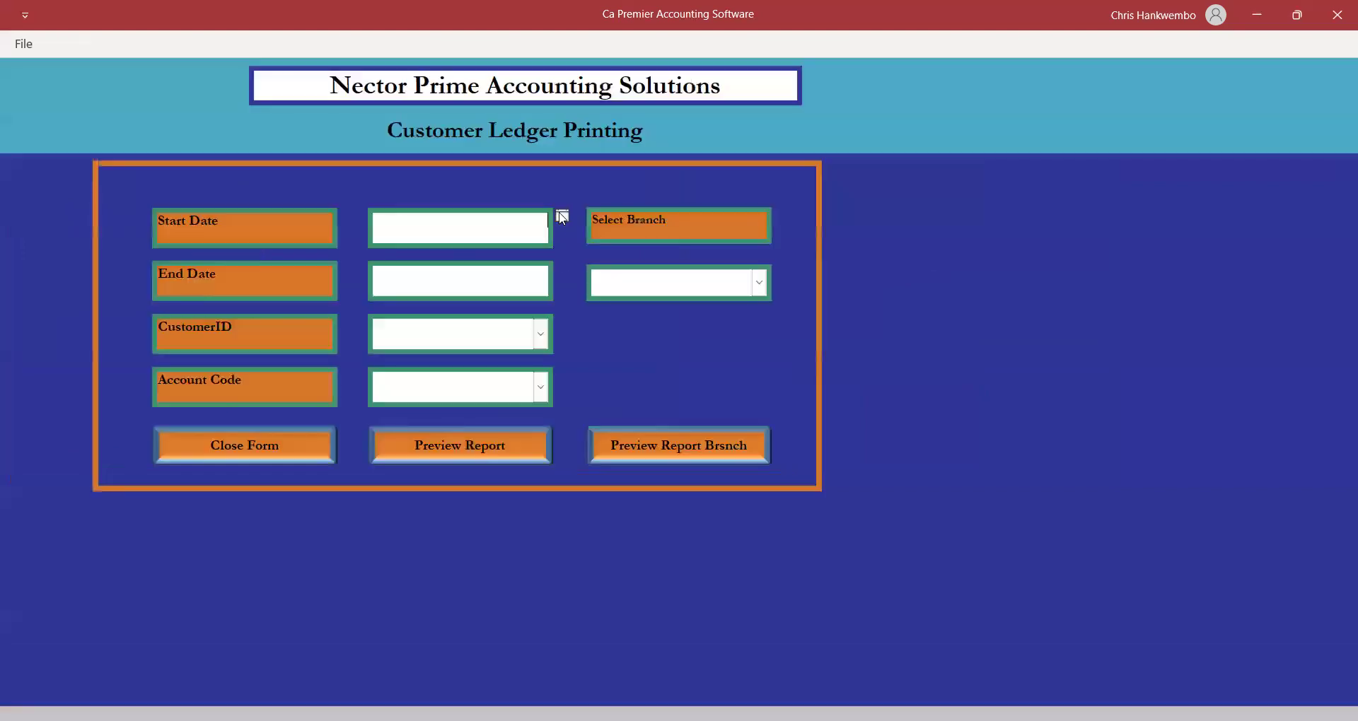
# Run the Kasumbalesa Wholesales Debtors Control ledger for 18/04/2025 to 18/04/2025.
pyautogui.click(563, 216)
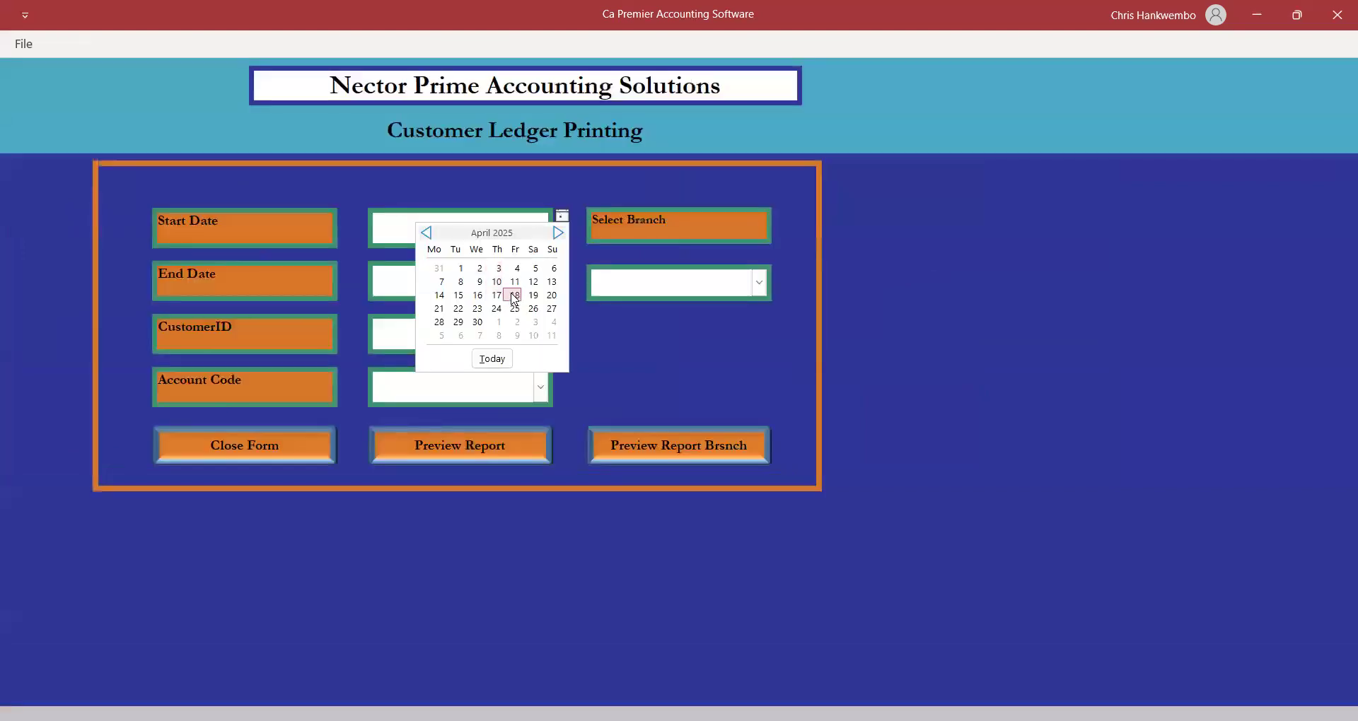
pyautogui.click(512, 296)
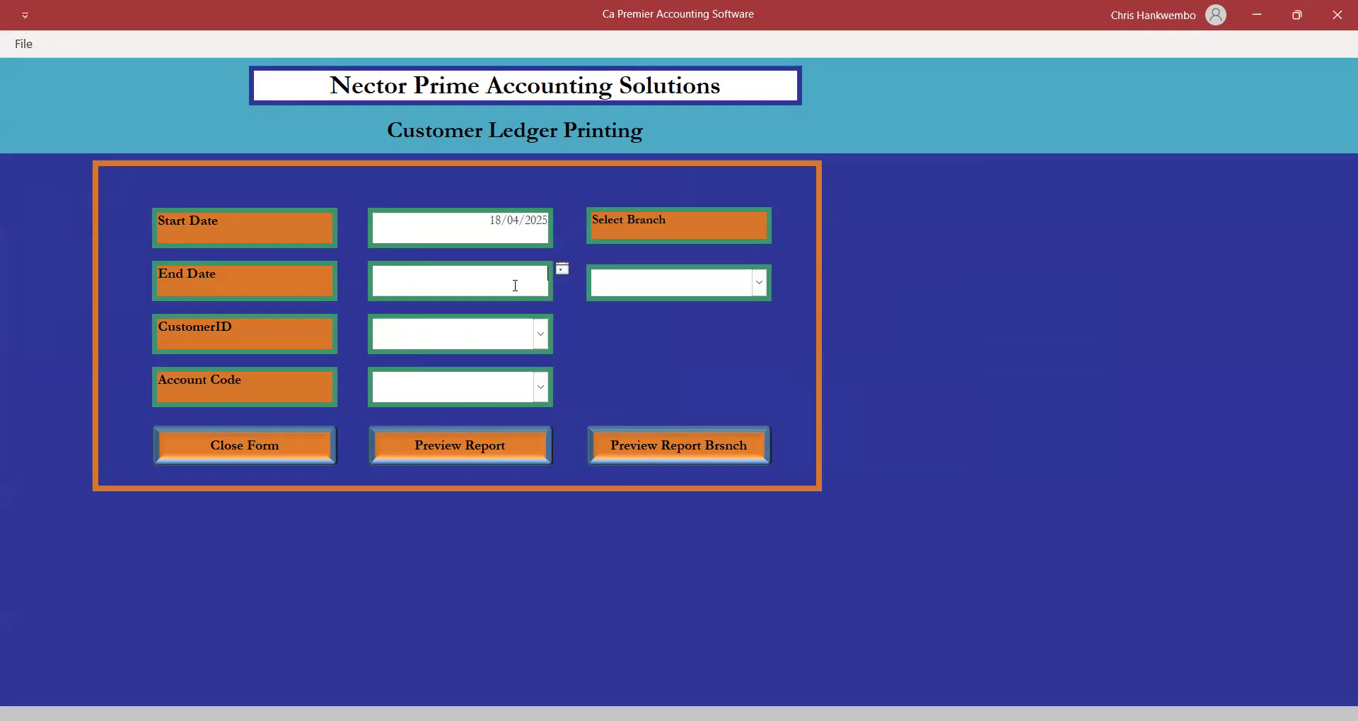
pyautogui.click(563, 270)
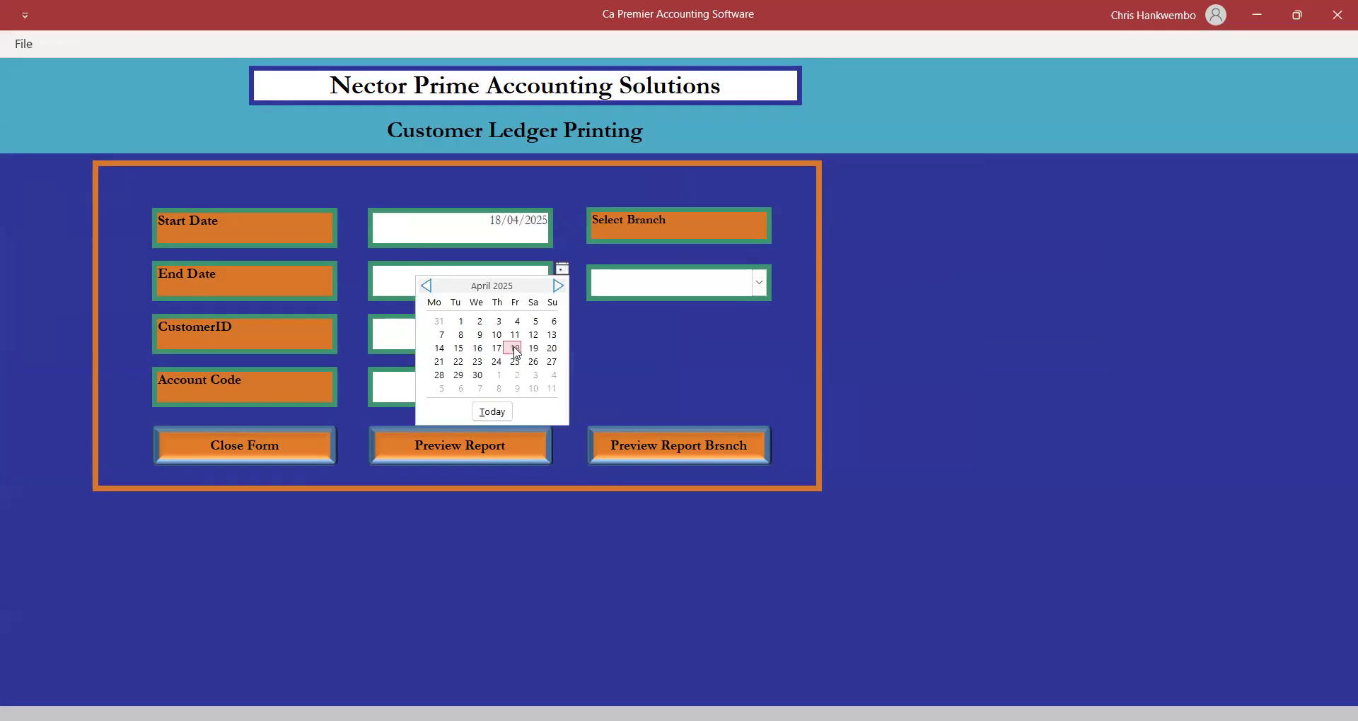
pyautogui.click(512, 348)
pyautogui.click(542, 335)
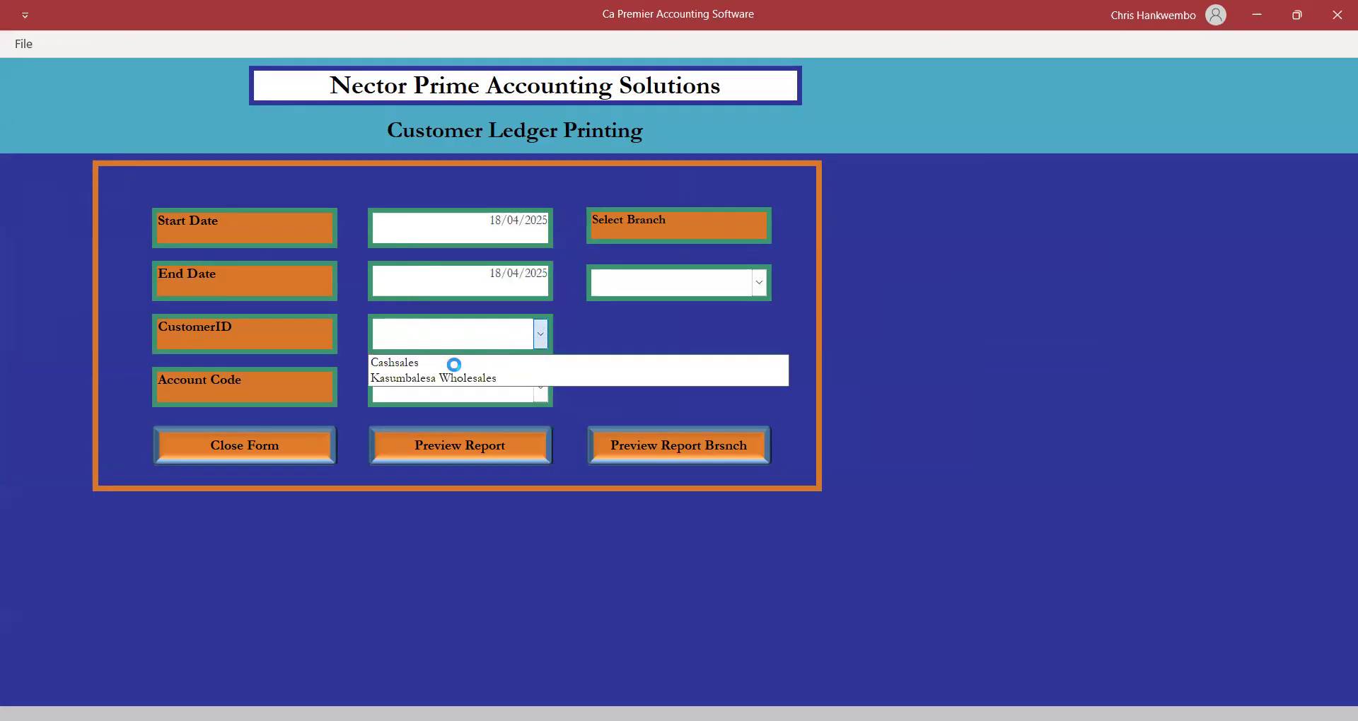
pyautogui.click(474, 380)
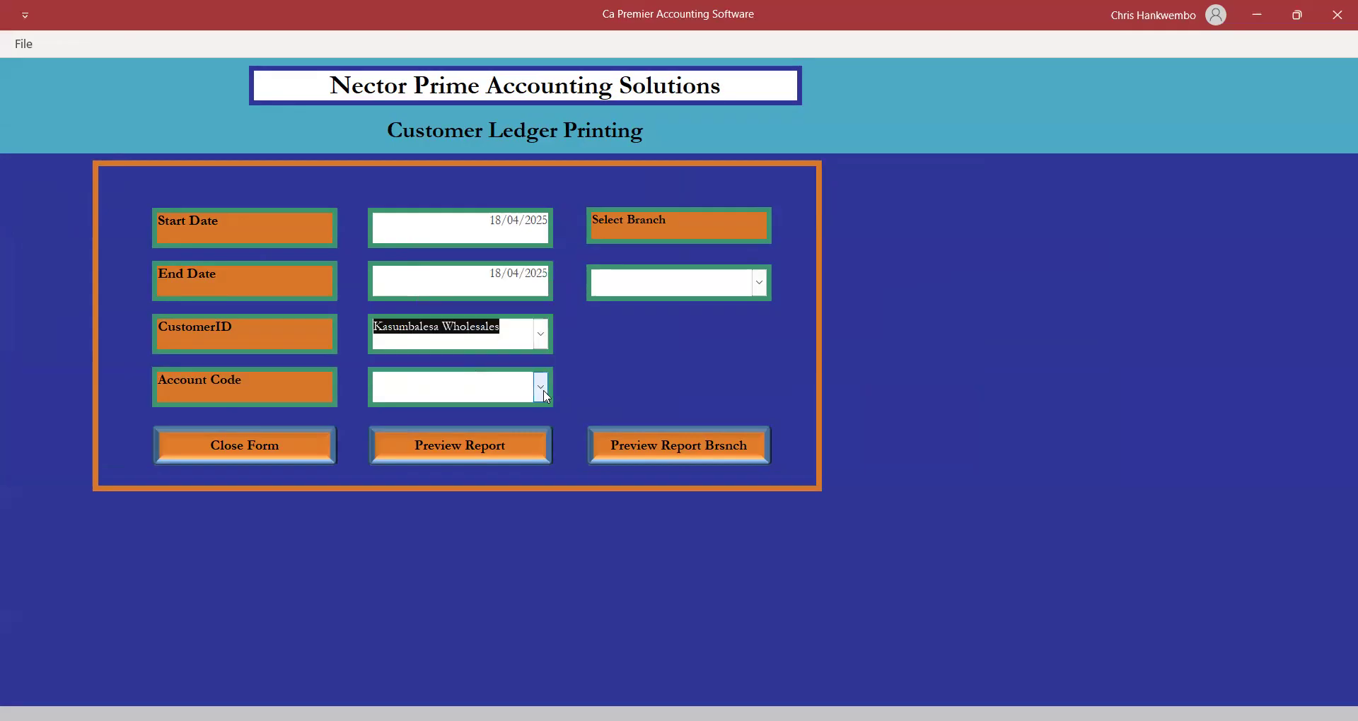
pyautogui.click(540, 388)
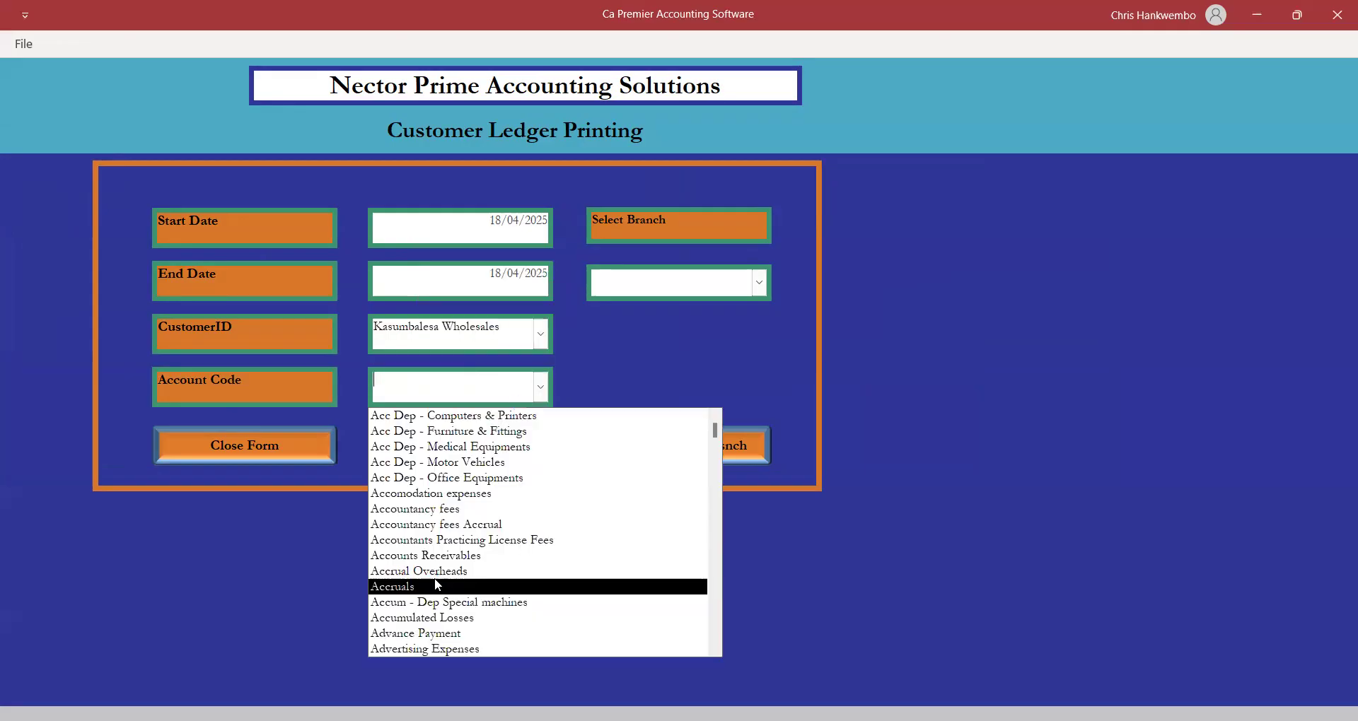
pyautogui.write('DE')
pyautogui.press('Return')
pyautogui.press('Return')
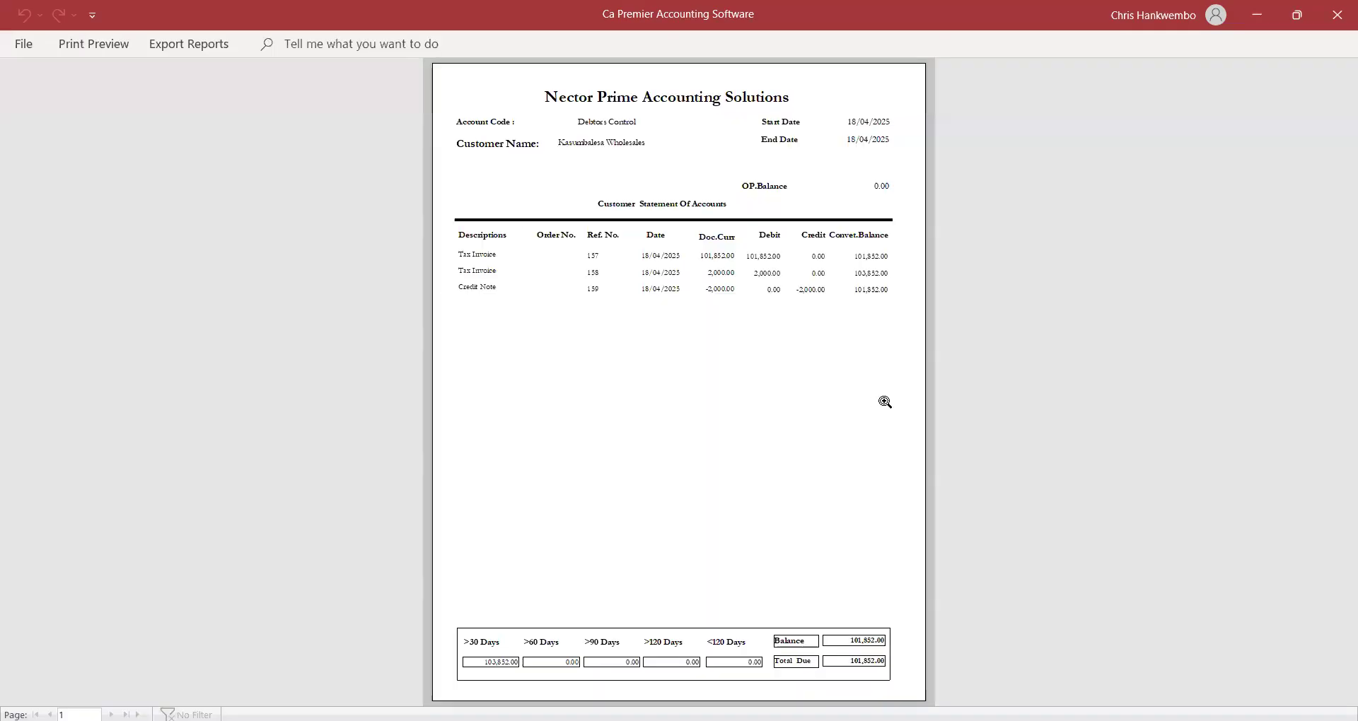
# Review the 101,852.00 ledger balance at full size, then close the preview and printing form.
pyautogui.click(850, 499)
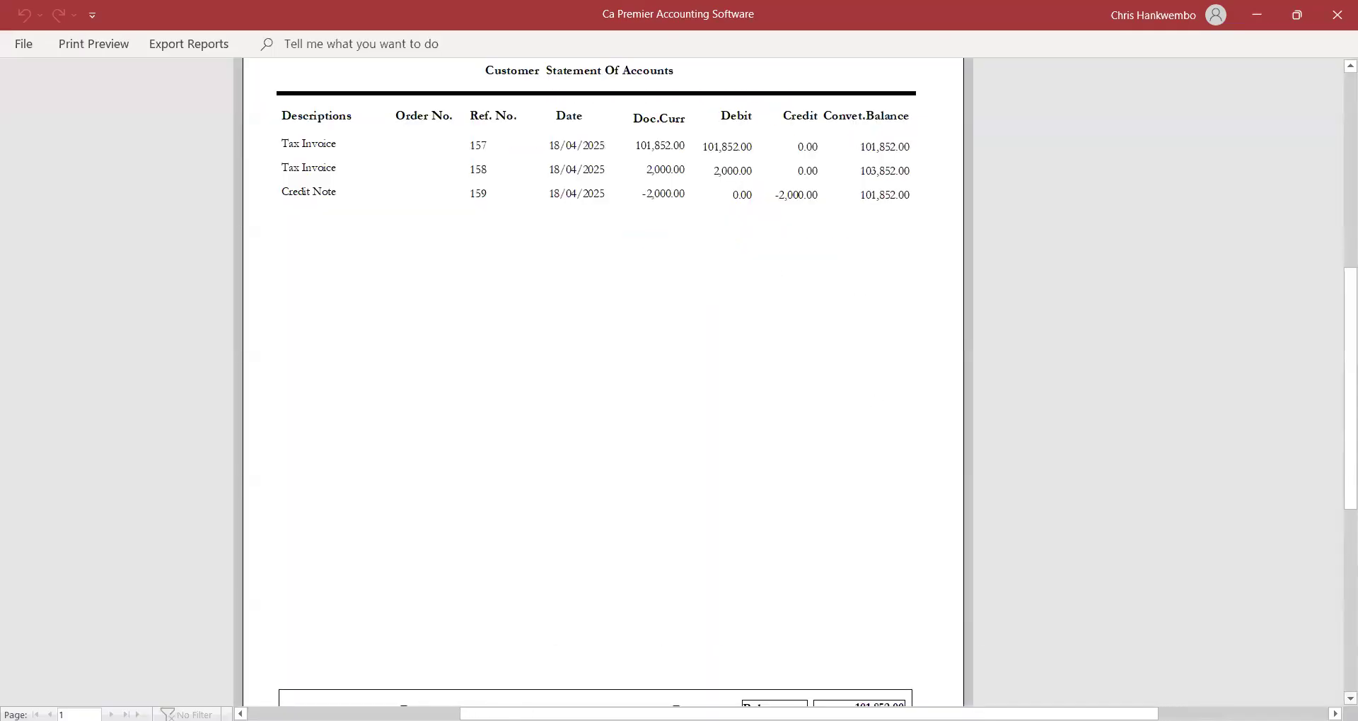
pyautogui.scroll(-3, 876, 637)
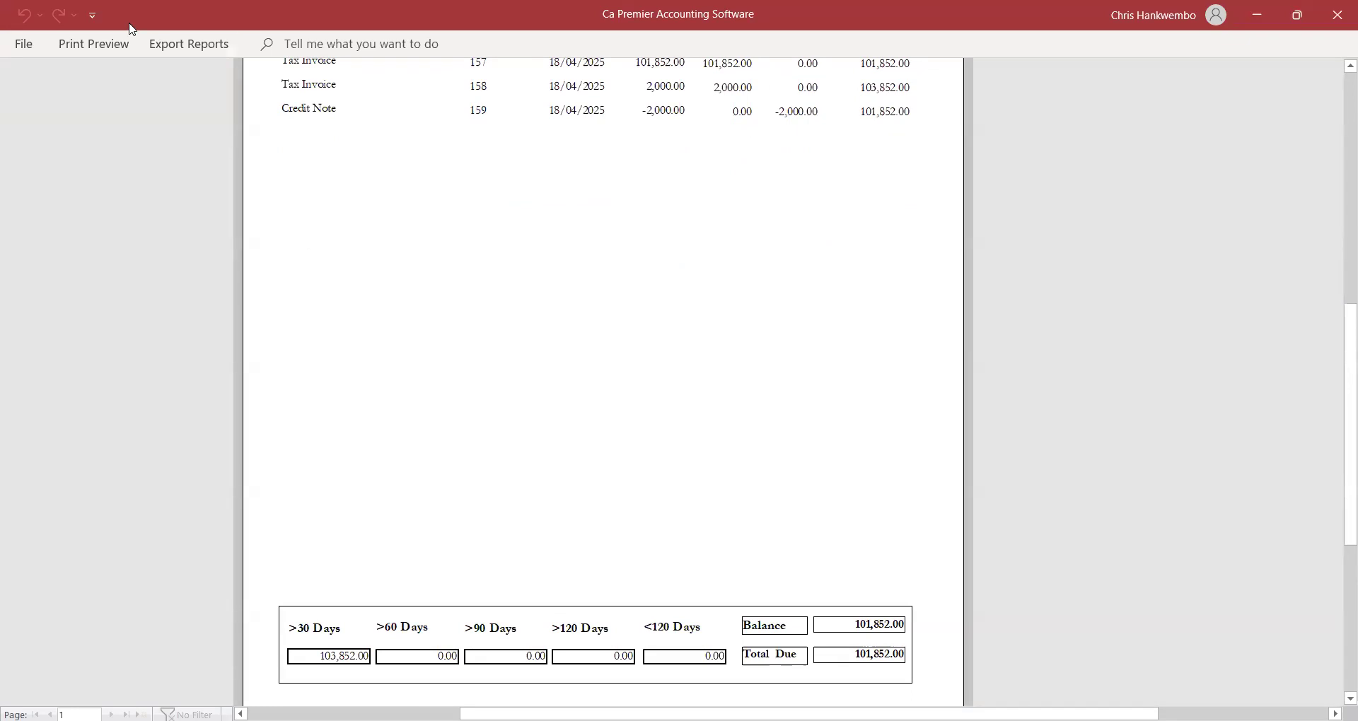
pyautogui.click(113, 48)
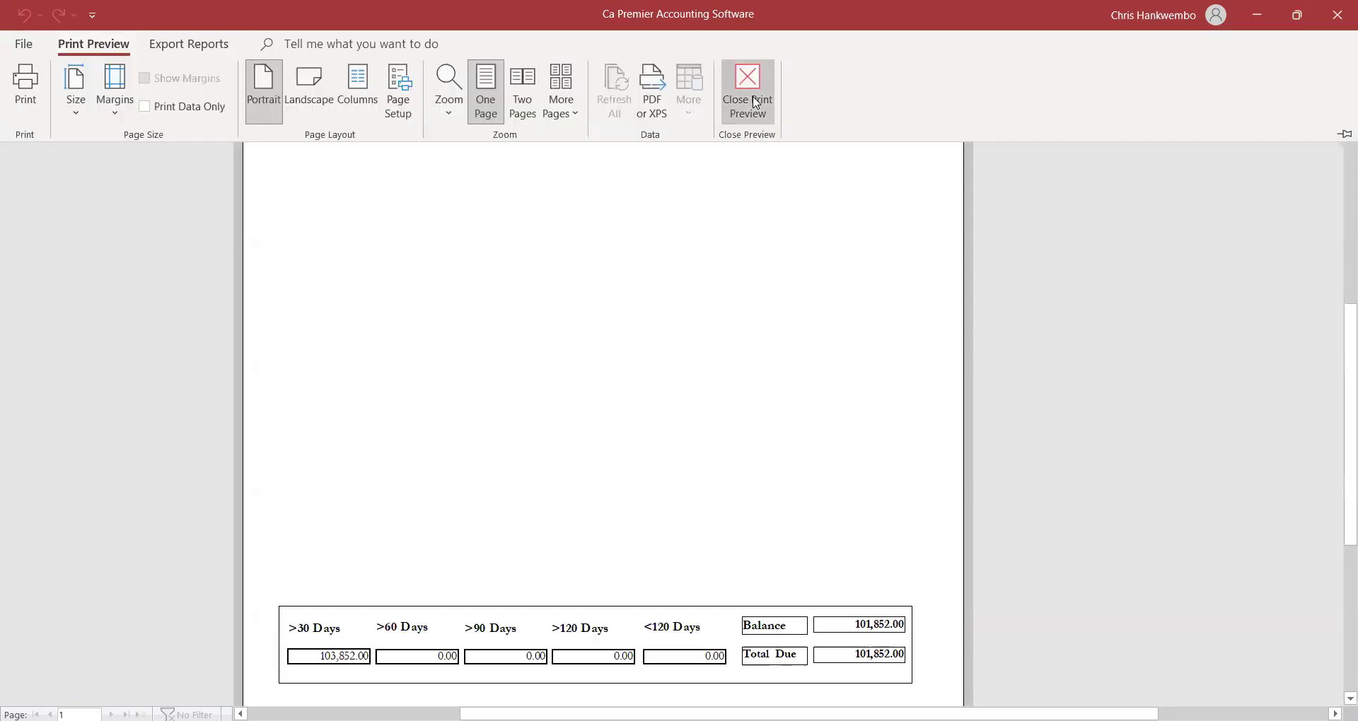
pyautogui.click(754, 102)
pyautogui.click(260, 451)
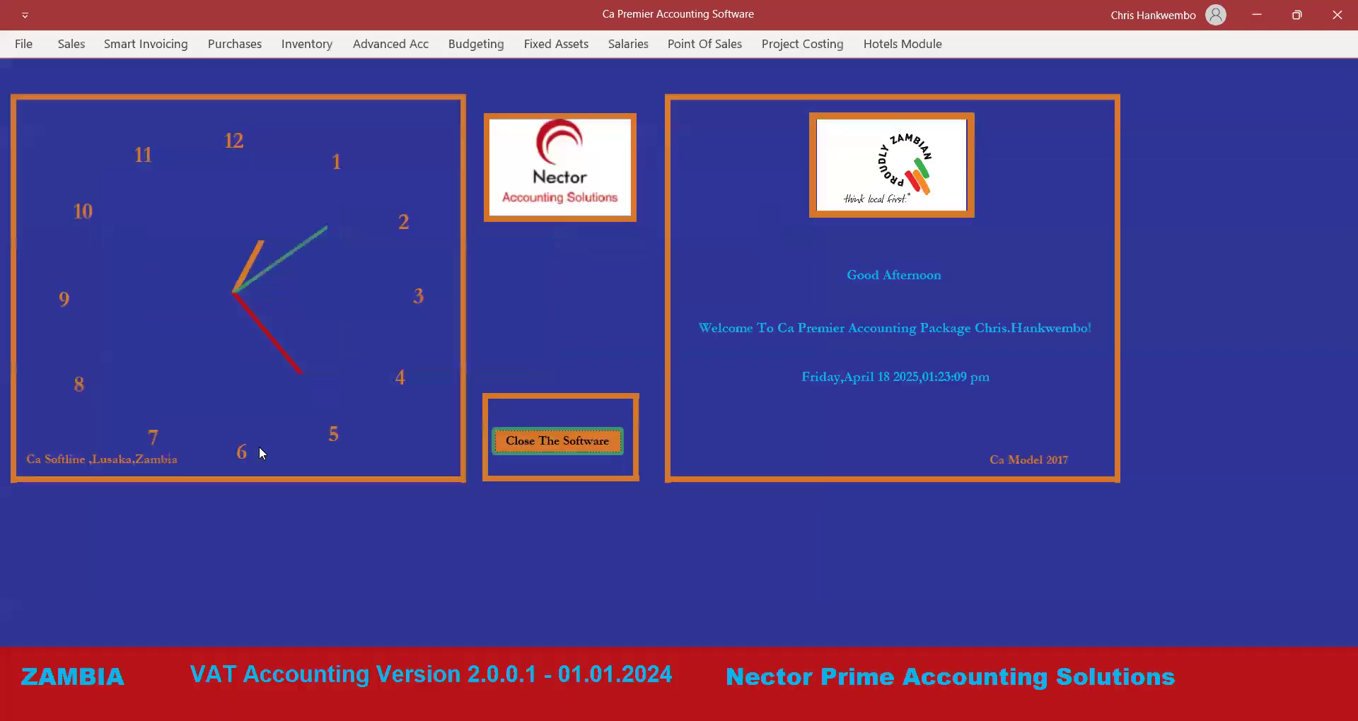
# Open a blank Receipts form through the Customer Invoice form, ready at the cheque number field.
pyautogui.click(70, 45)
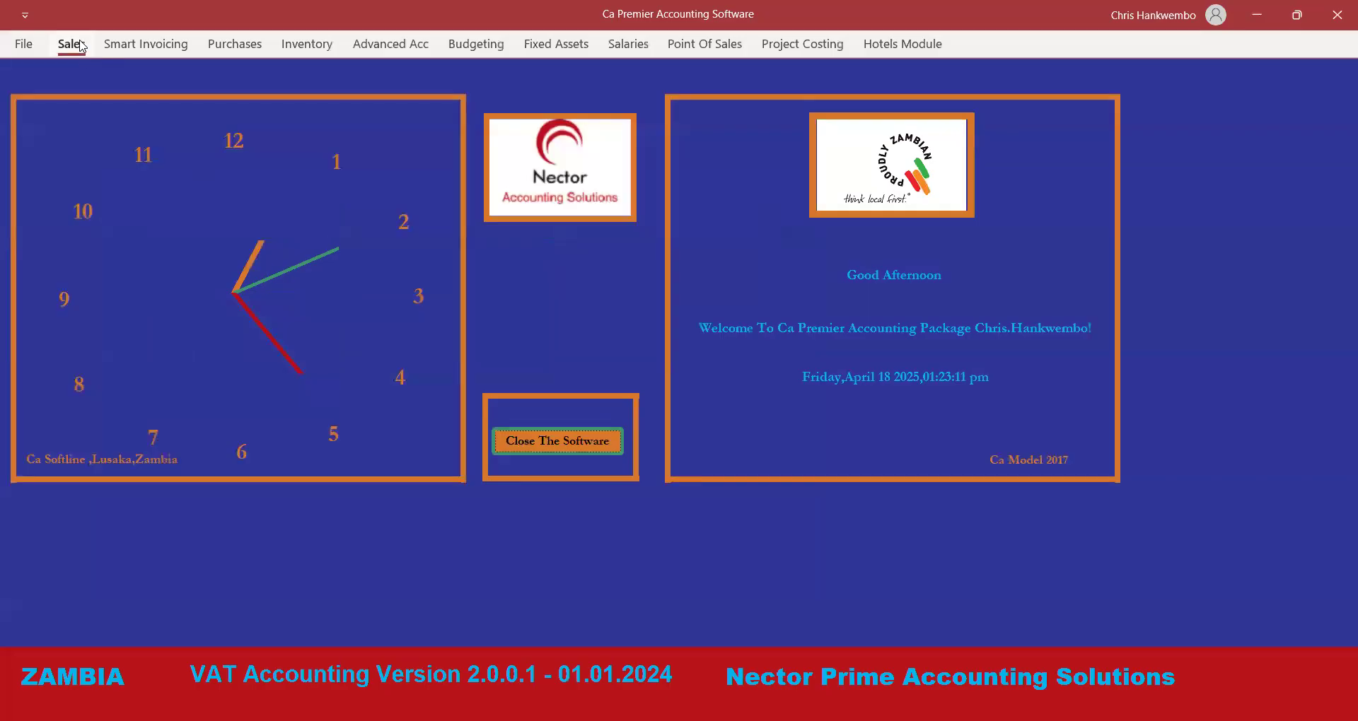
pyautogui.click(214, 71)
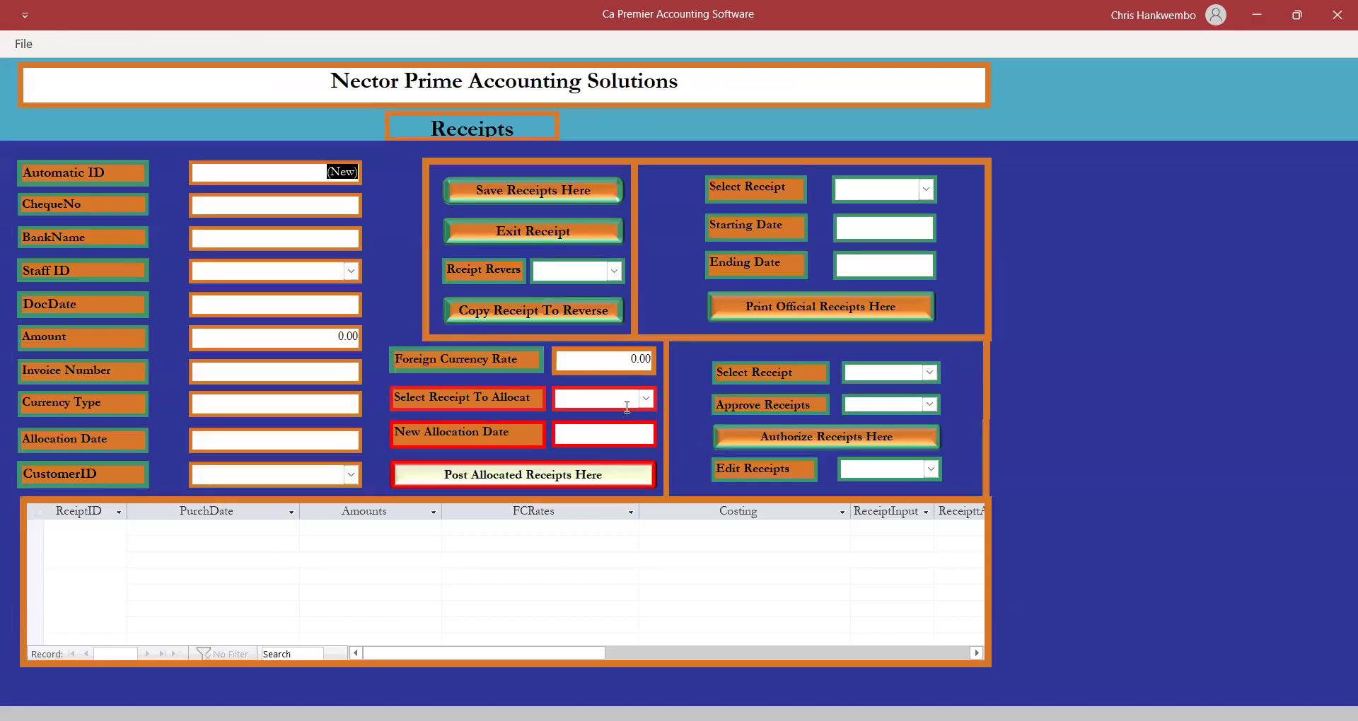
pyautogui.click(502, 232)
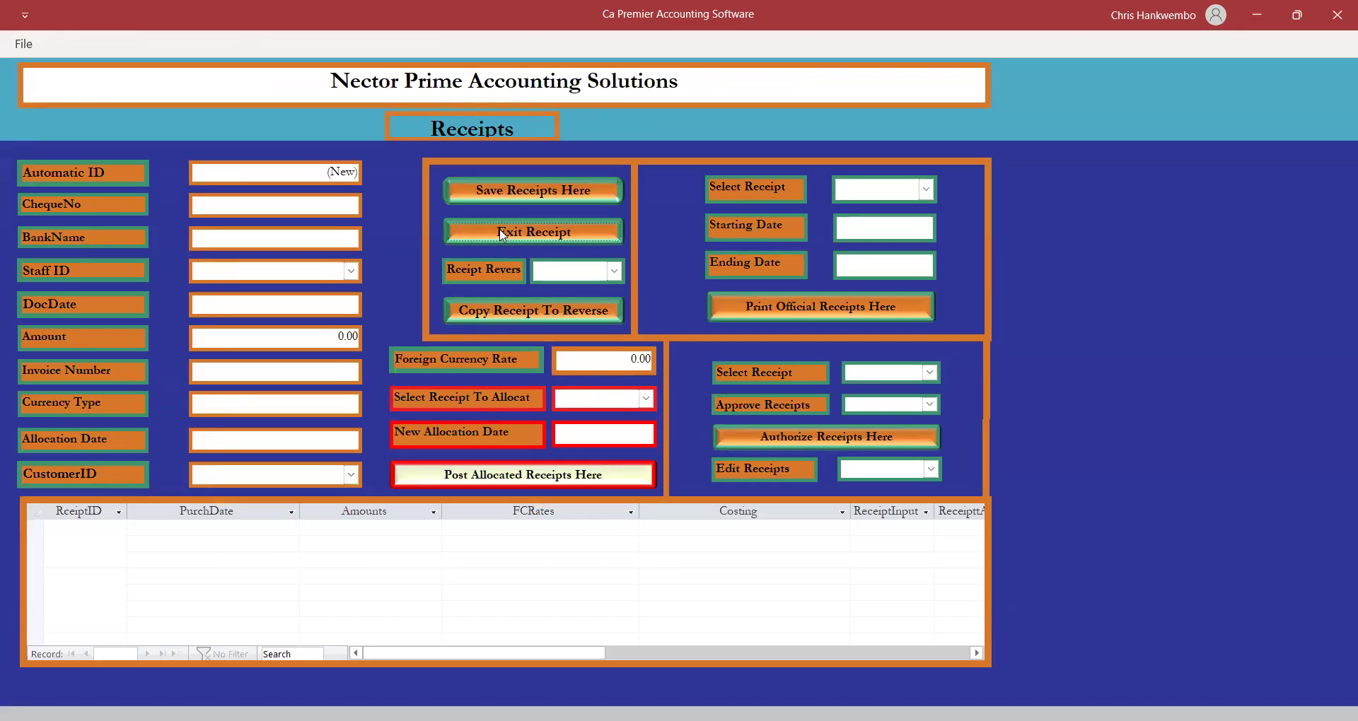
pyautogui.click(70, 44)
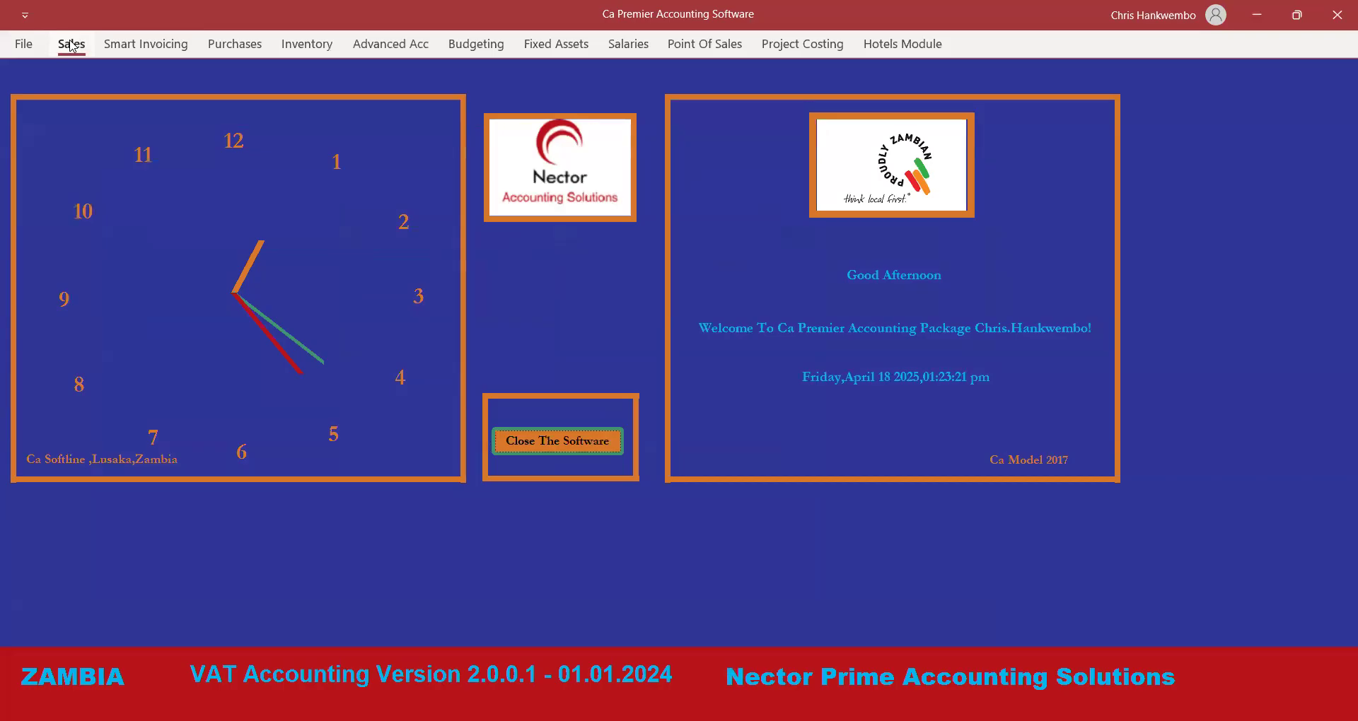
pyautogui.click(70, 71)
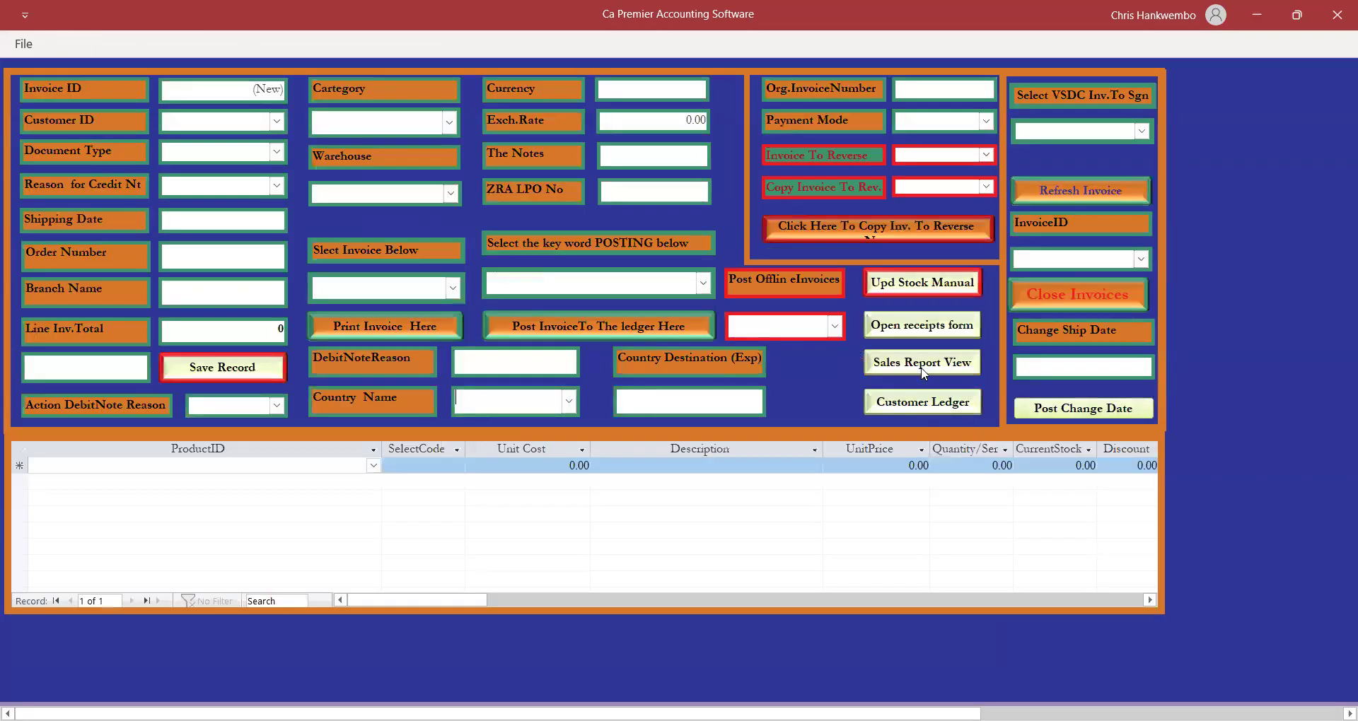
pyautogui.click(905, 327)
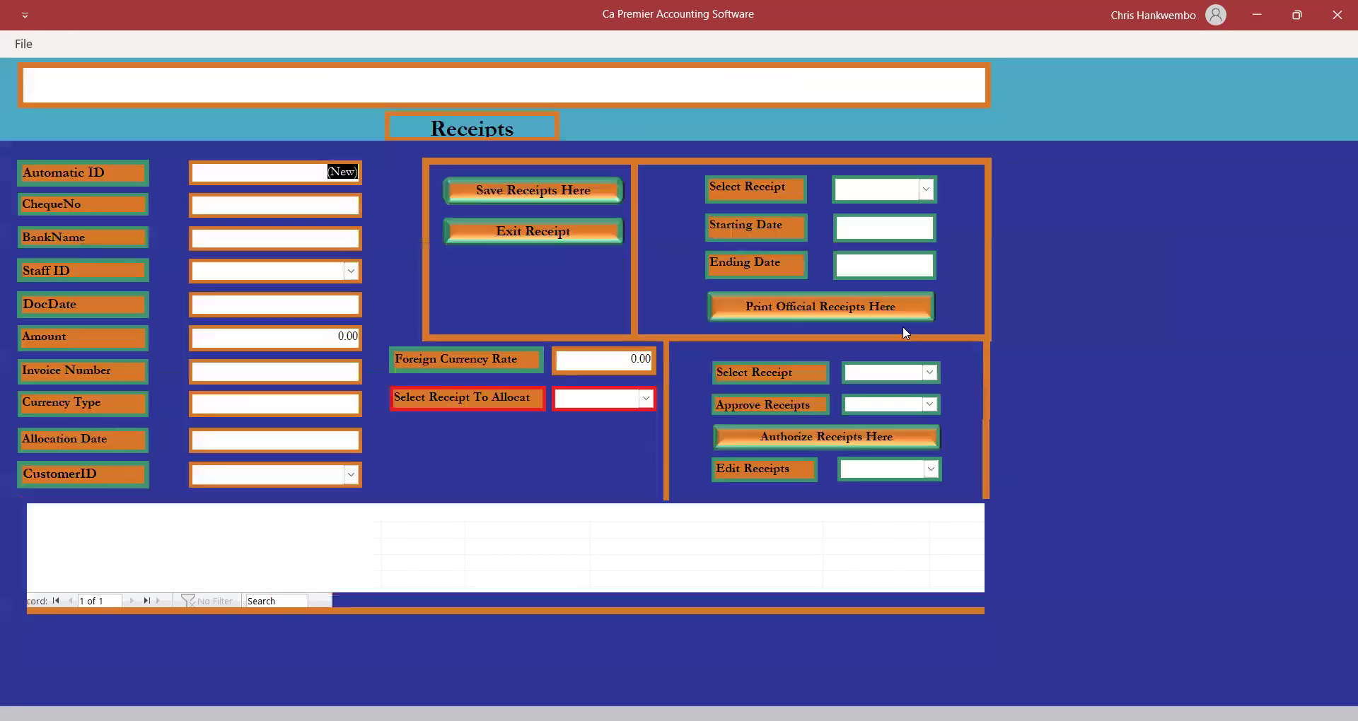
pyautogui.click(326, 204)
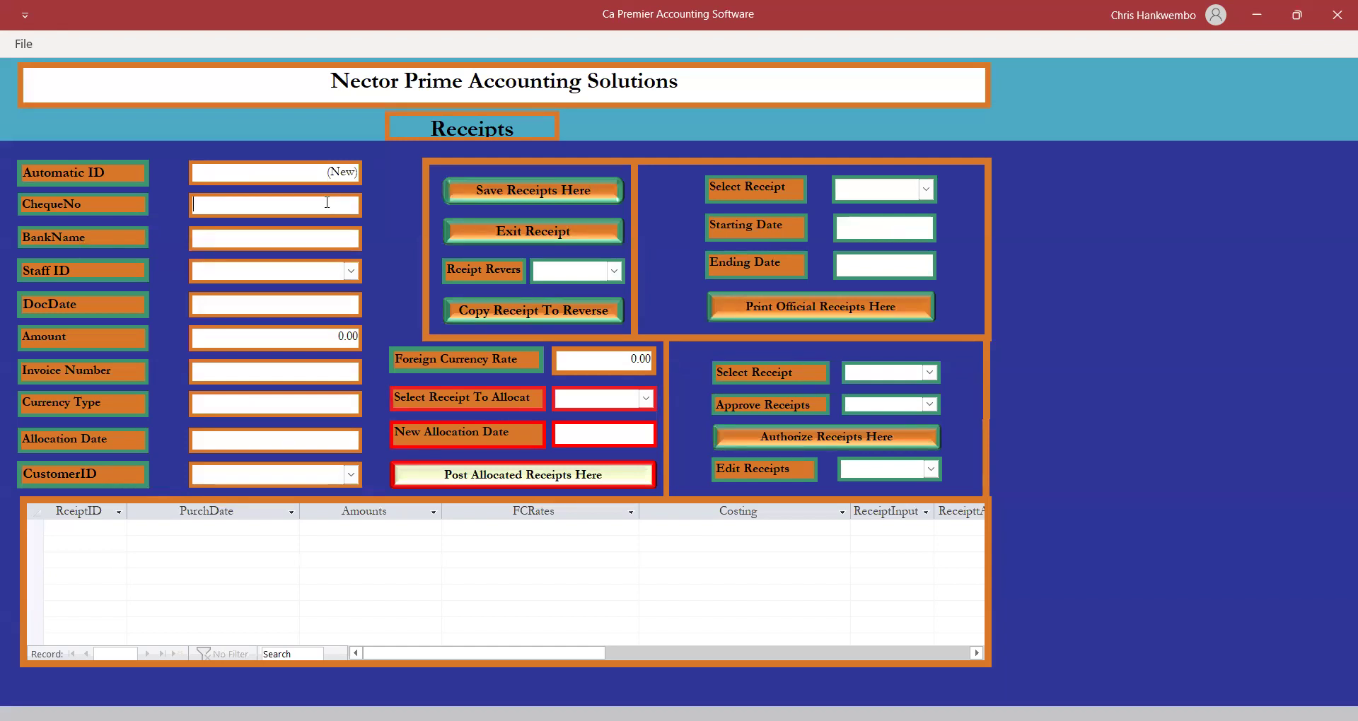
# Enter CASH as cheque number and bank name, document date 18/04/2025, and amount 100000.
pyautogui.write('CASHCASH')
pyautogui.click(219, 306)
pyautogui.click(371, 303)
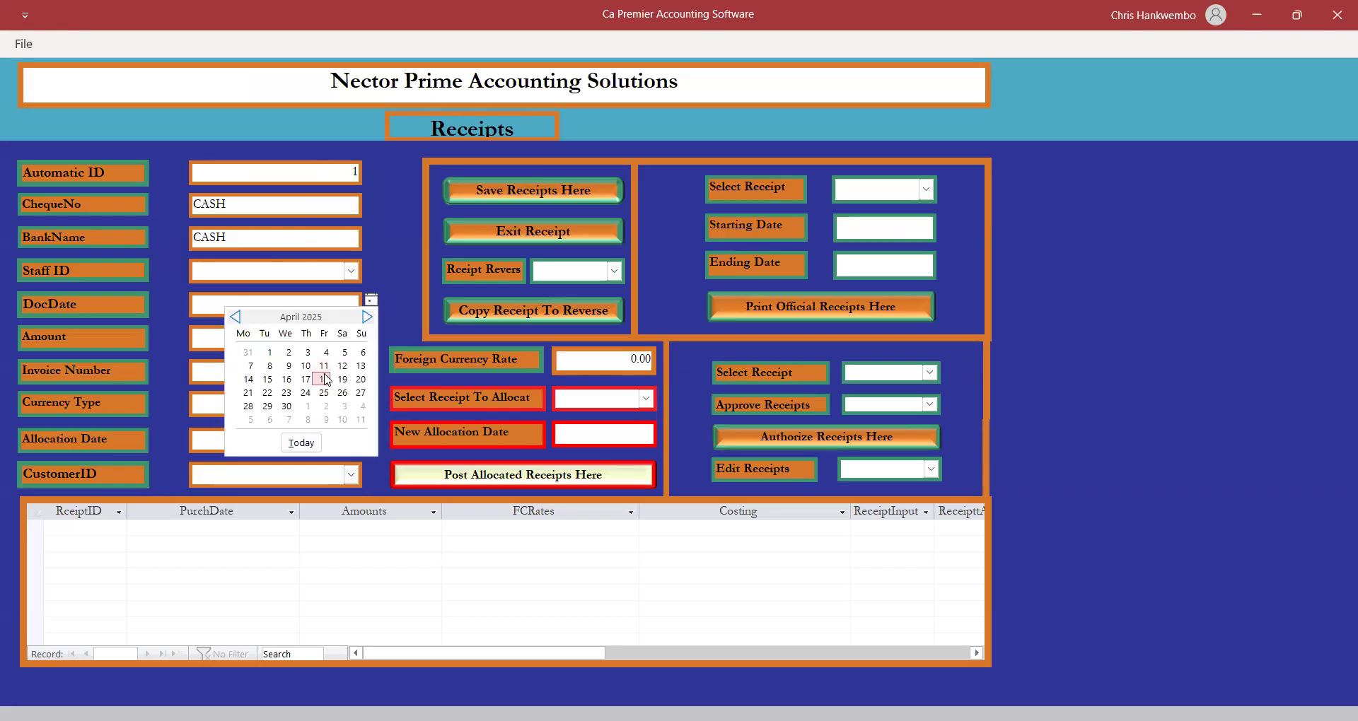
pyautogui.click(323, 379)
pyautogui.press('Tab')
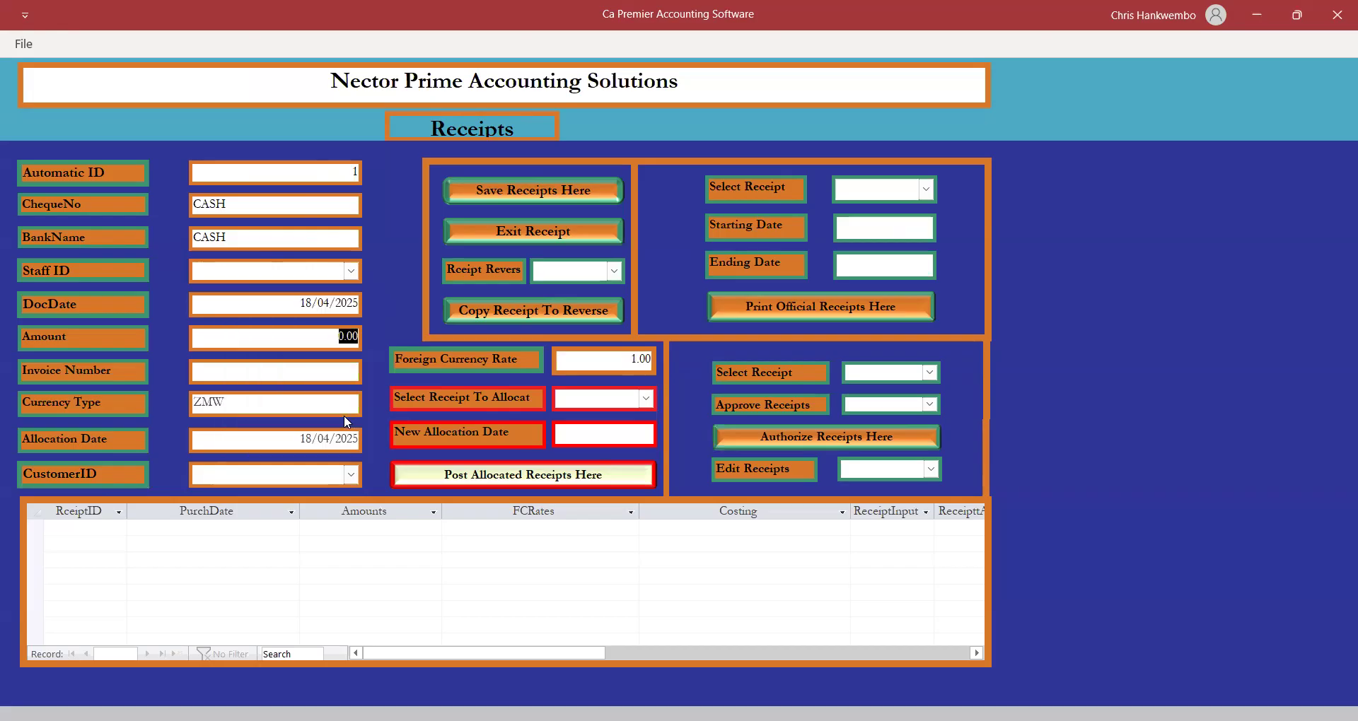
pyautogui.write('100000')
pyautogui.press('Tab')
pyautogui.write('IN')
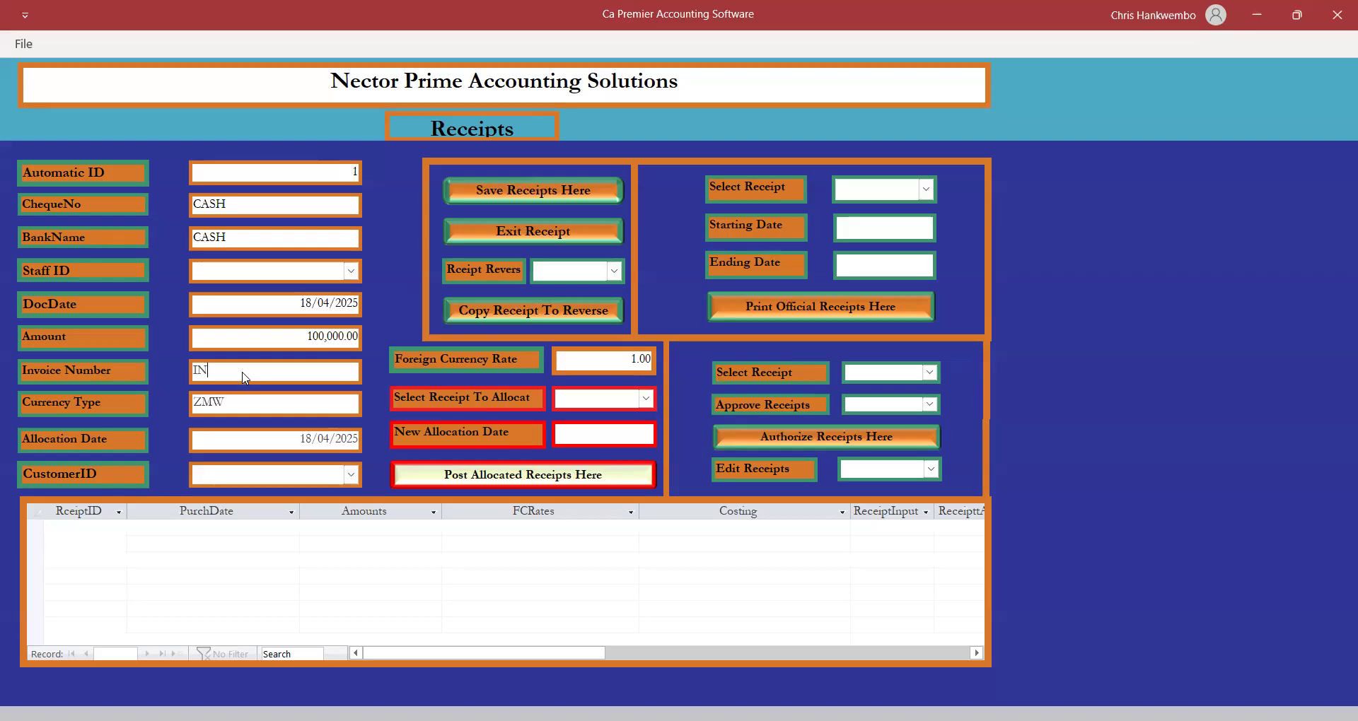
pyautogui.write('V0010000156/158')
pyautogui.click(351, 476)
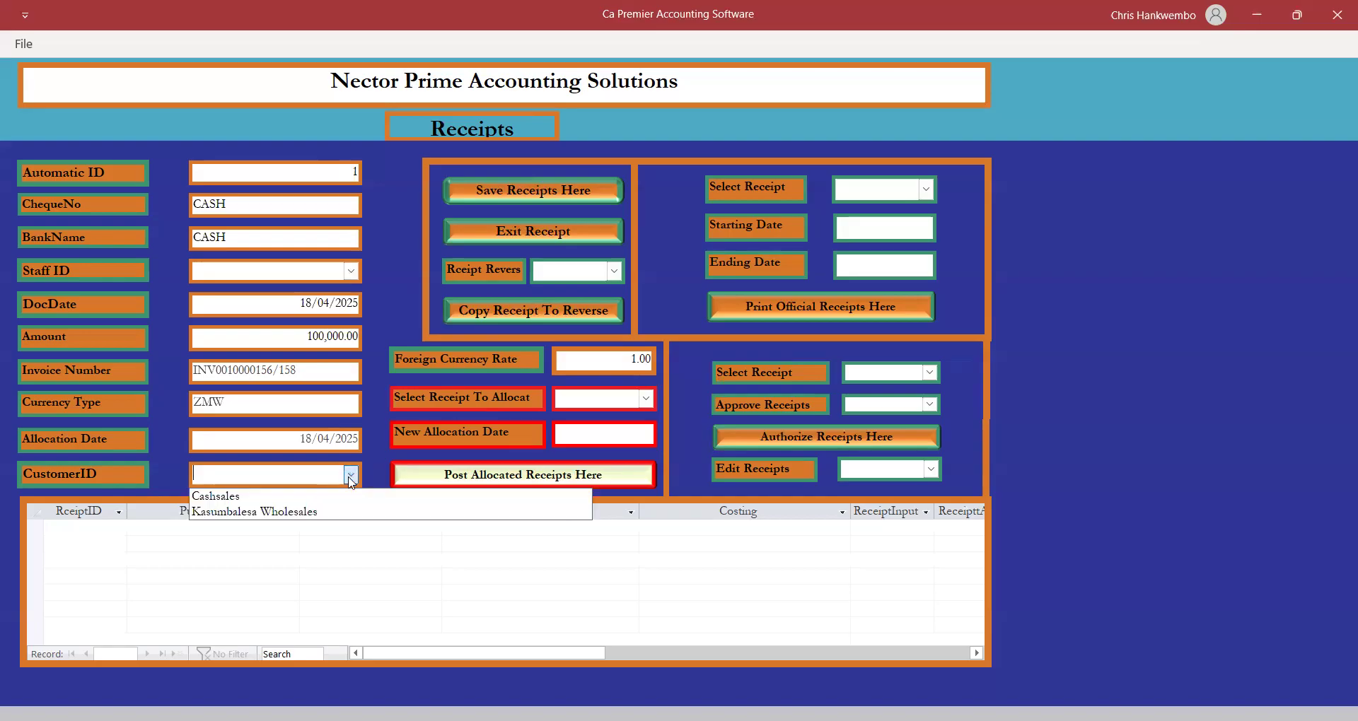
pyautogui.click(269, 512)
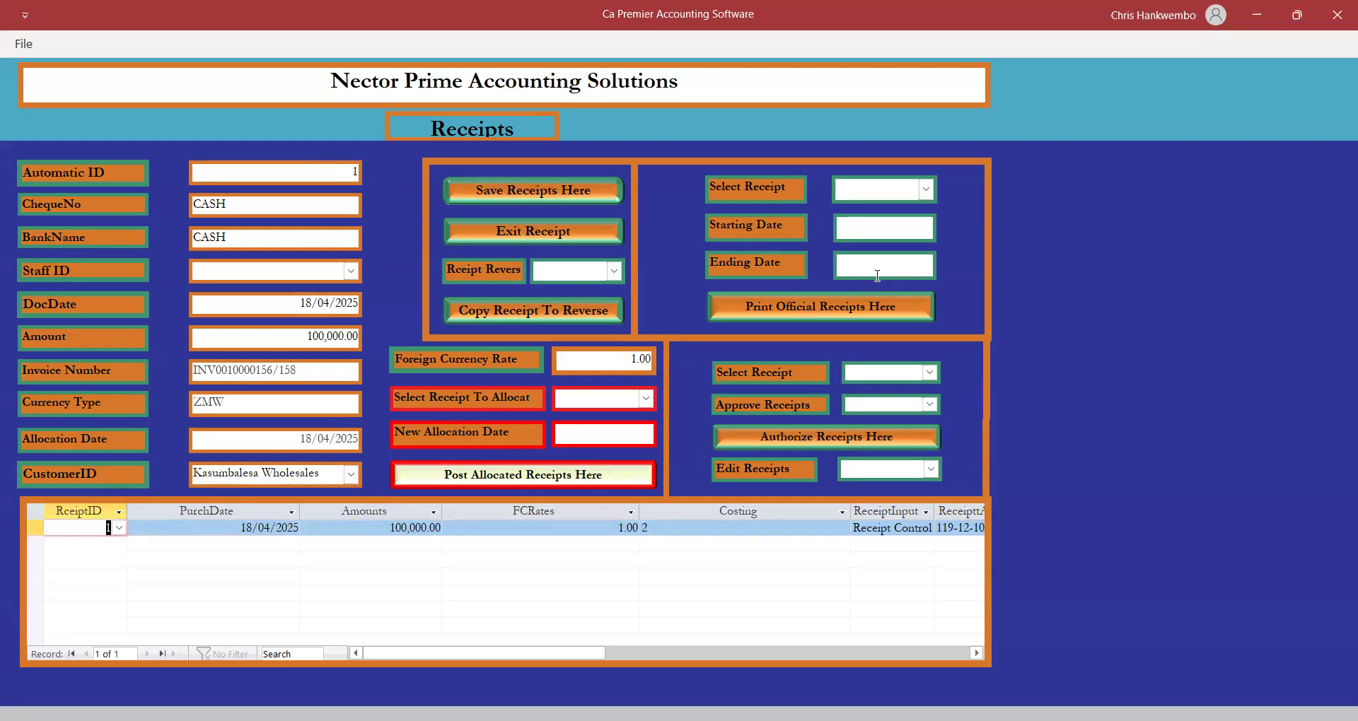
pyautogui.click(531, 194)
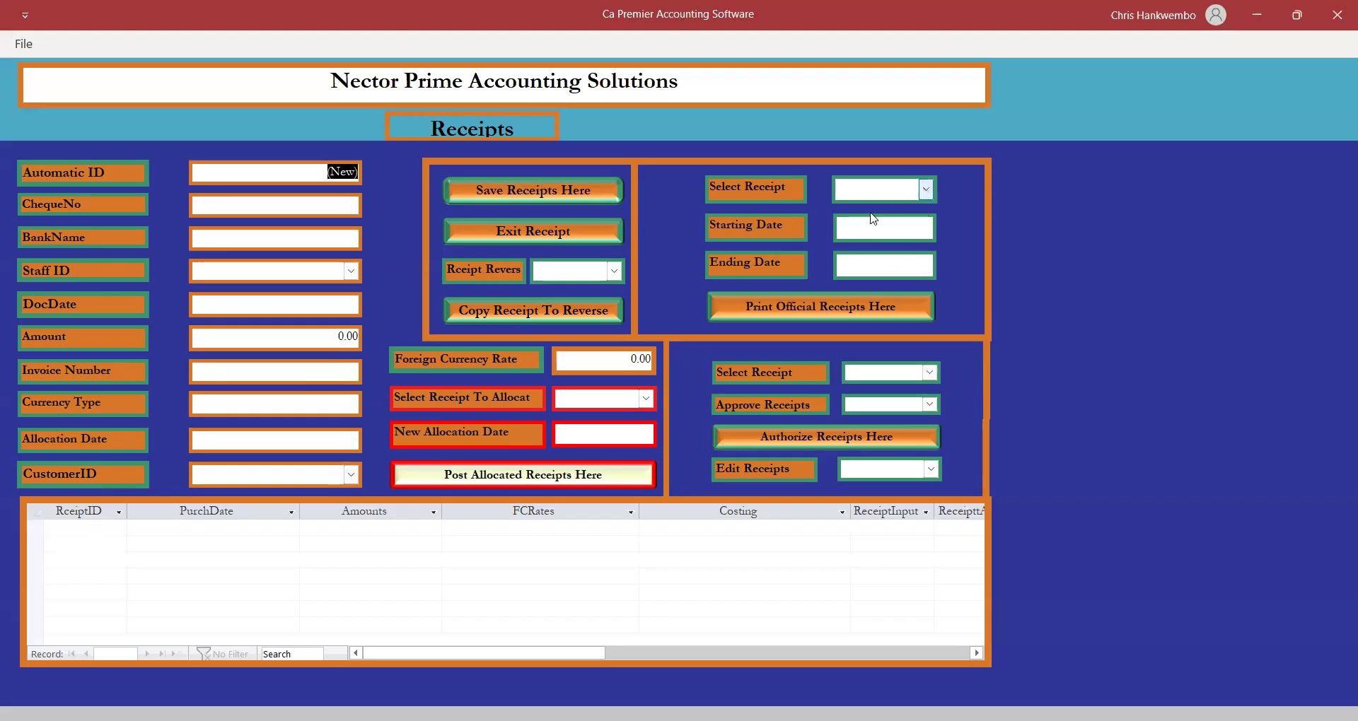
# Preview official receipt 2025002RCT (100,000.00) for receipt 1 dated 18/04/2025, then close the preview.
pyautogui.click(894, 218)
pyautogui.click(914, 230)
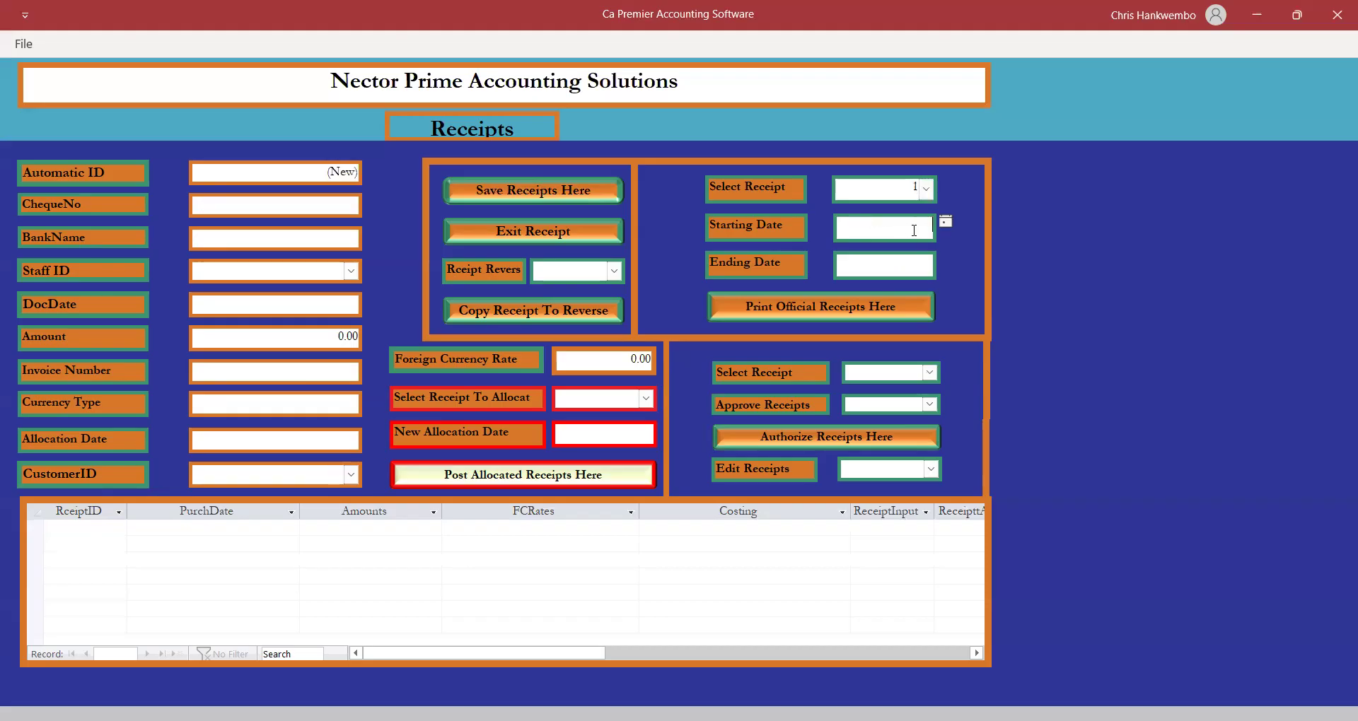
pyautogui.click(896, 301)
pyautogui.click(904, 263)
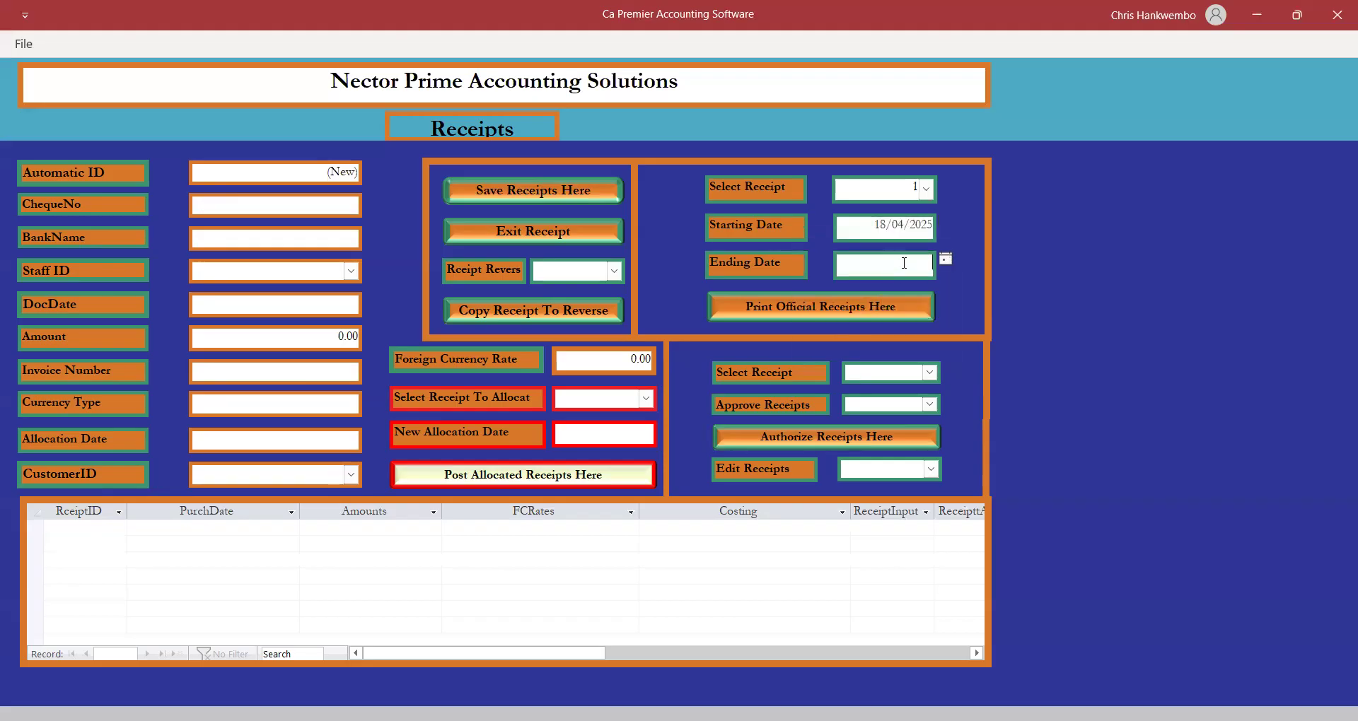
pyautogui.click(946, 259)
pyautogui.click(896, 339)
pyautogui.click(813, 303)
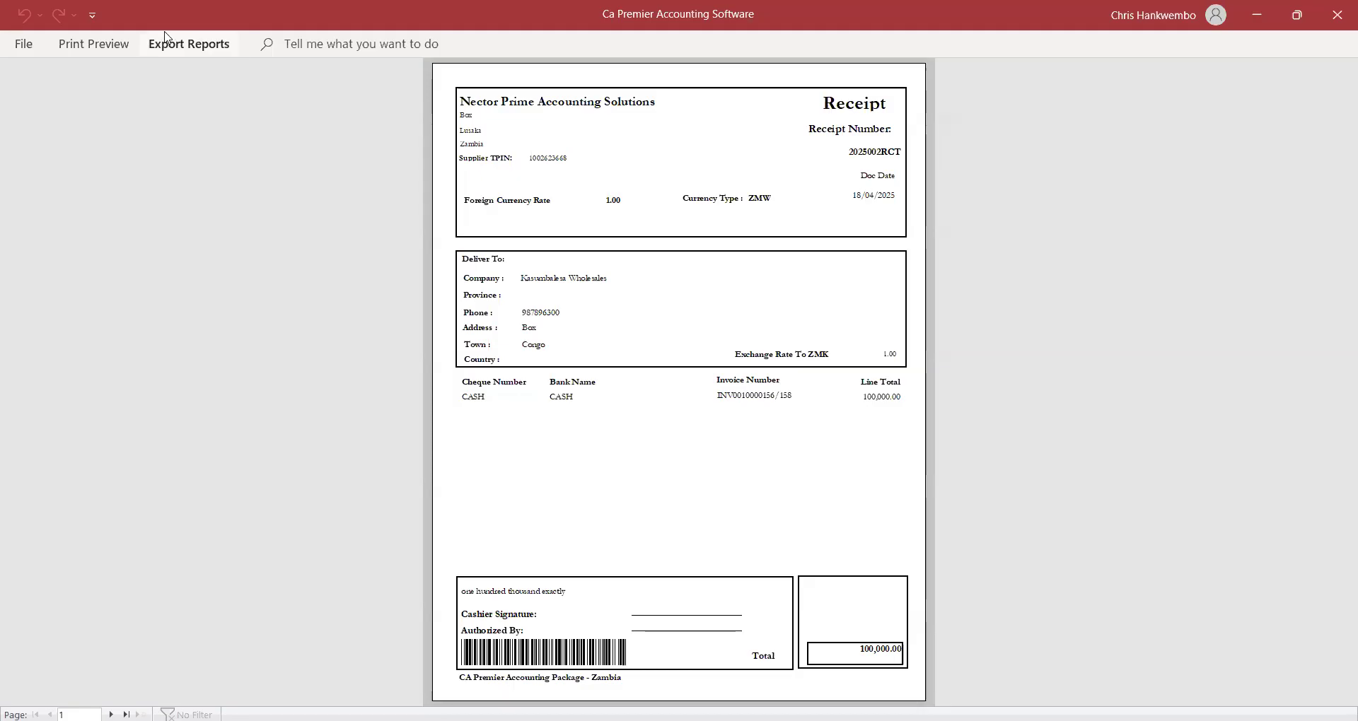
pyautogui.click(111, 44)
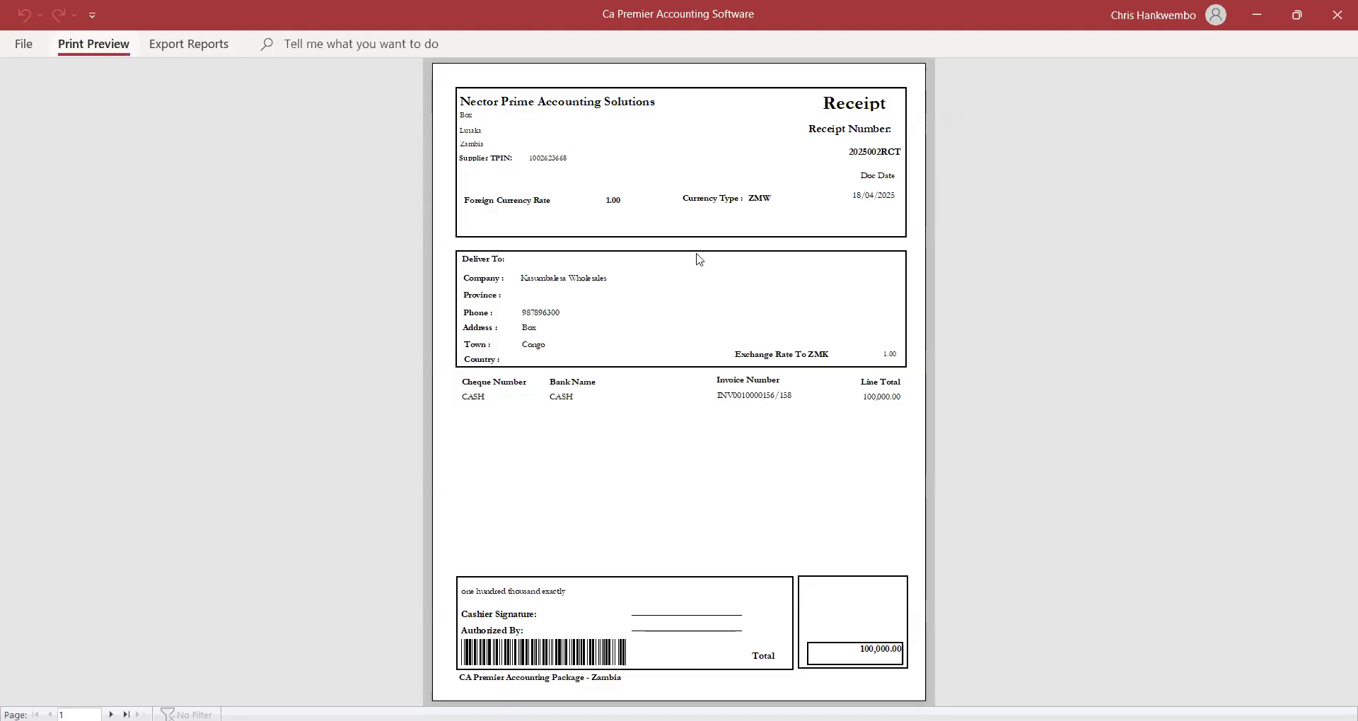
pyautogui.click(748, 99)
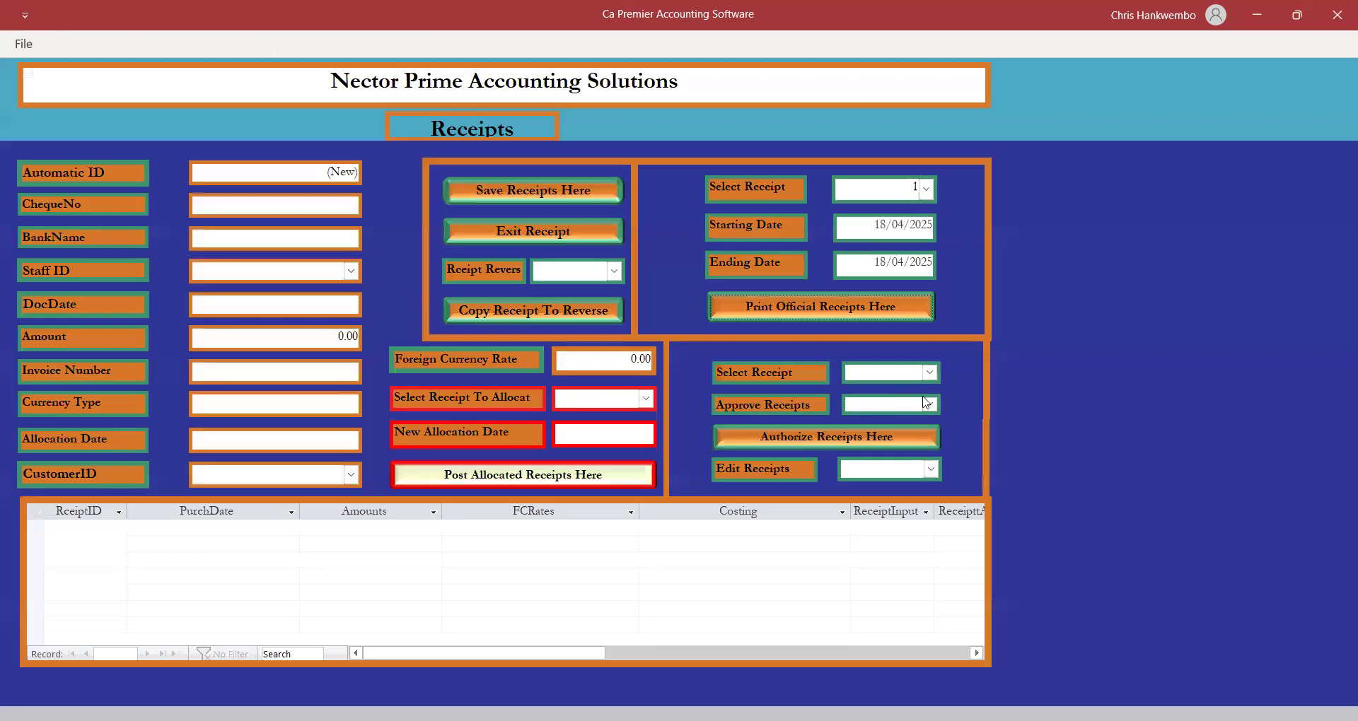
# Authorize receipt 1 with the Posting action and acknowledge the journal posting confirmation.
pyautogui.click(928, 372)
pyautogui.click(854, 395)
pyautogui.click(929, 405)
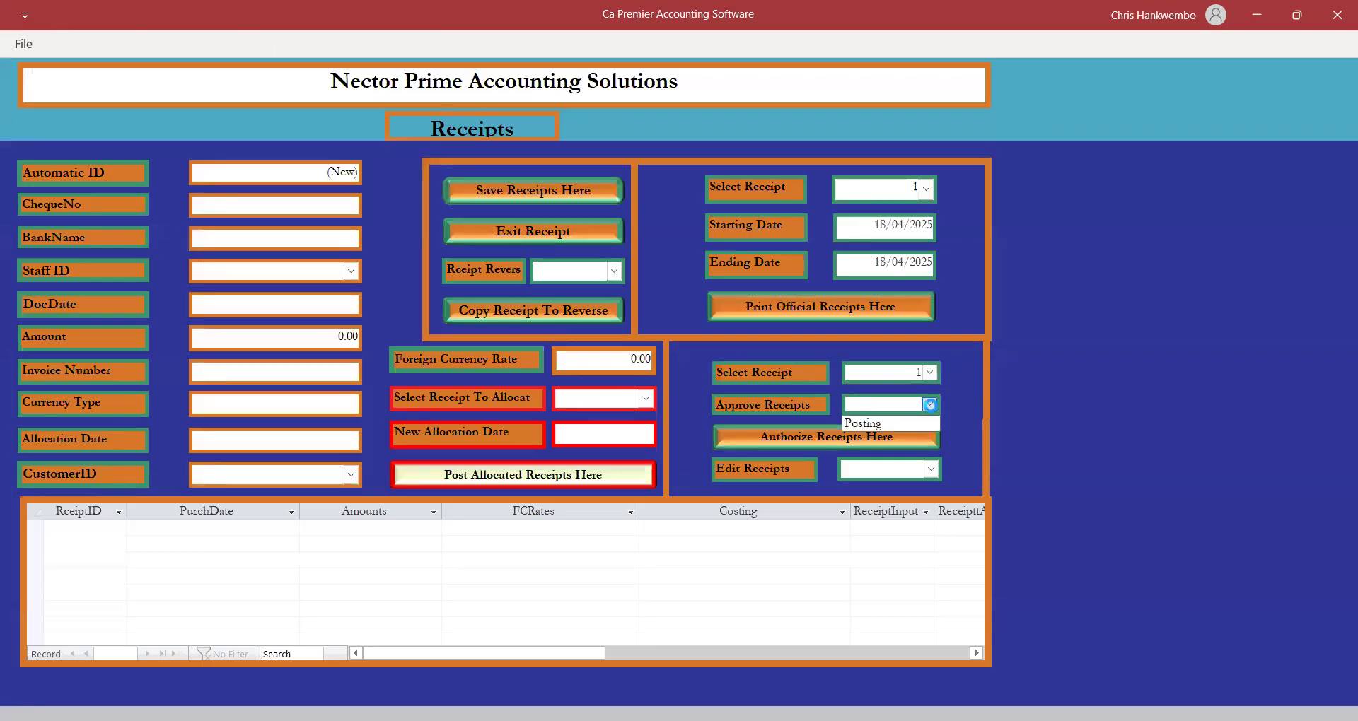
pyautogui.click(881, 427)
pyautogui.click(799, 436)
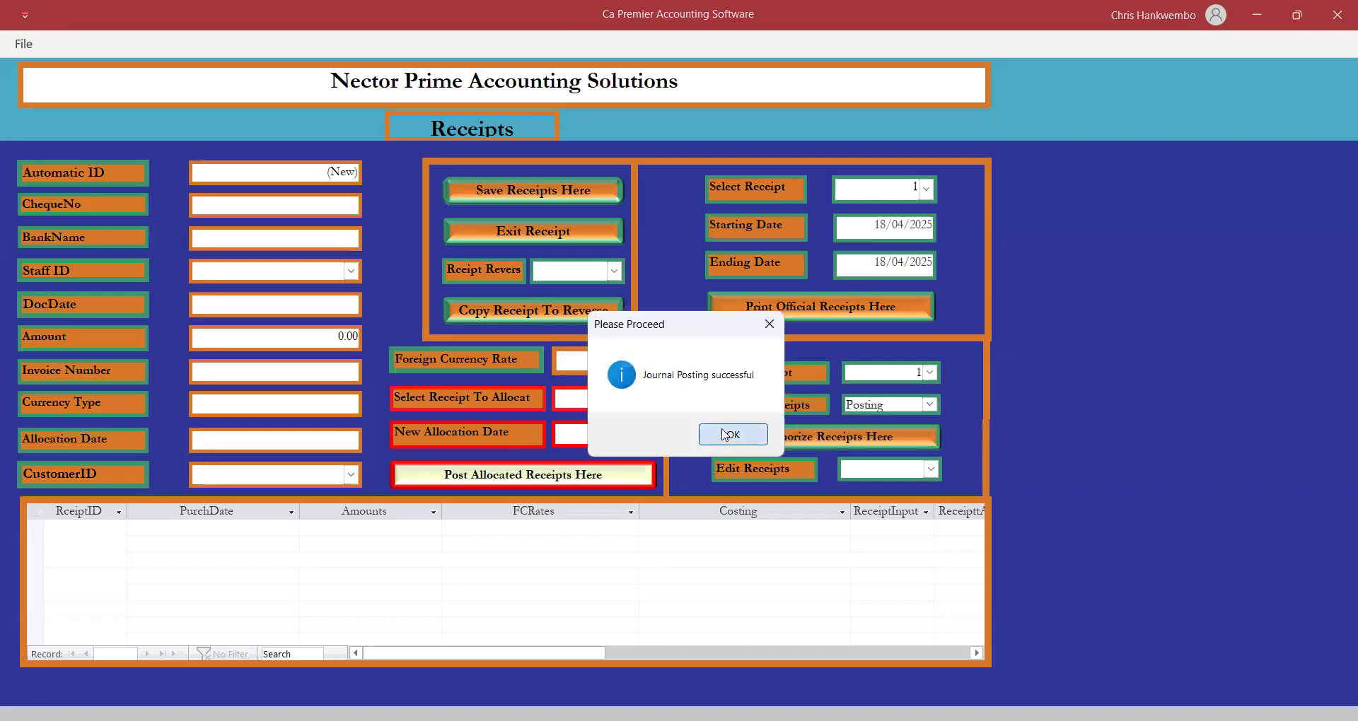
pyautogui.click(728, 434)
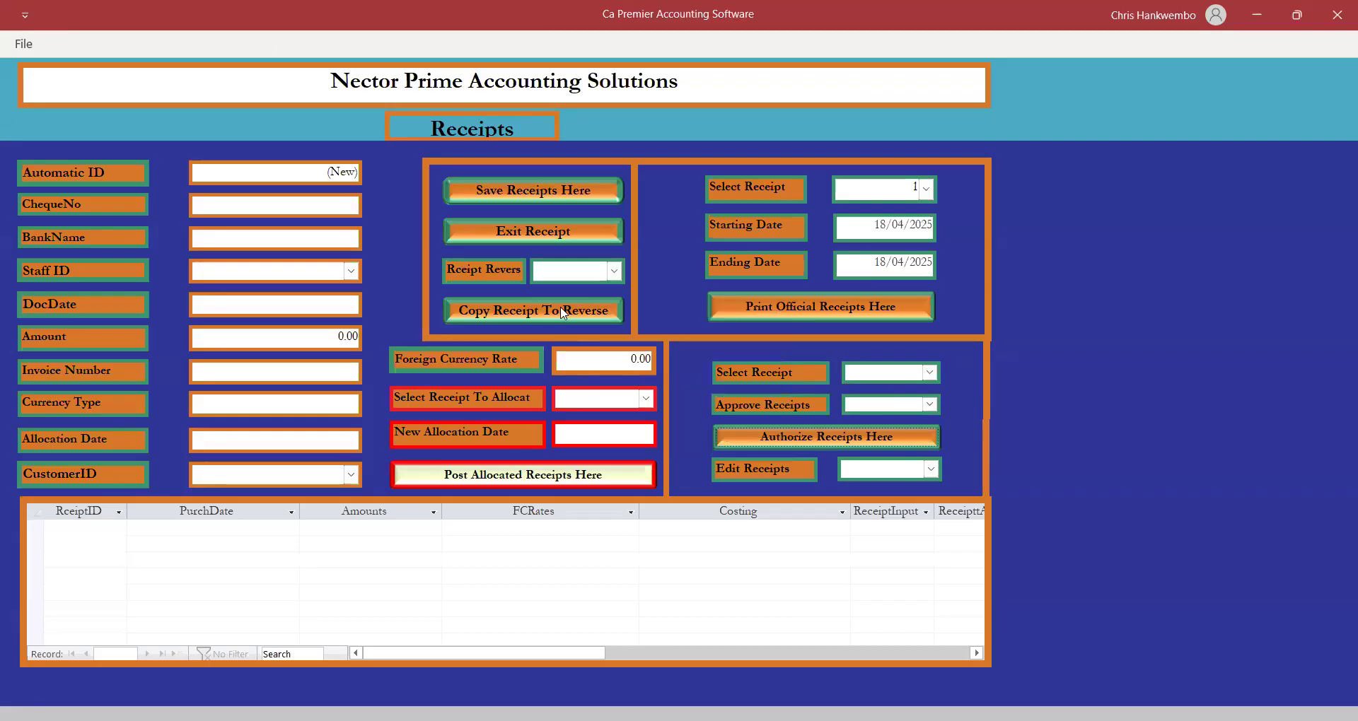
# Glance at the reversal and allocation receipt lists without choosing, then close the Receipts form.
pyautogui.click(613, 275)
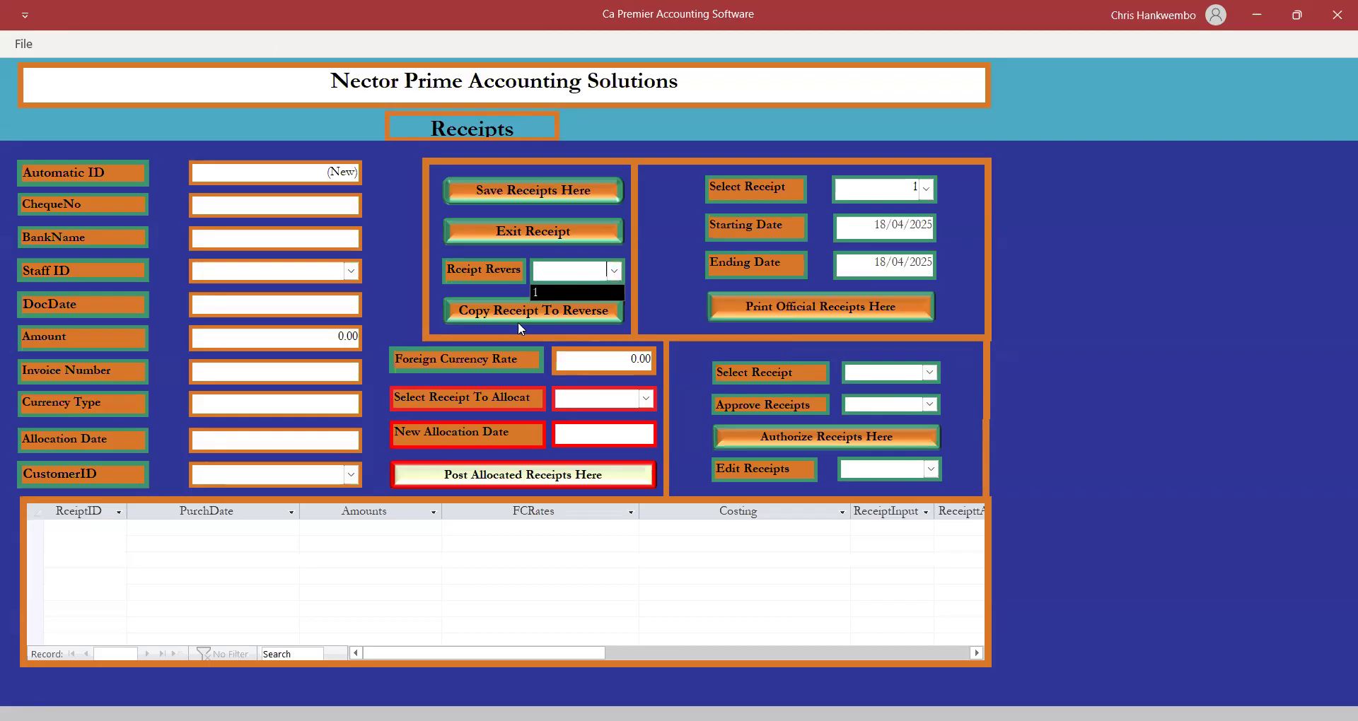
pyautogui.click(666, 316)
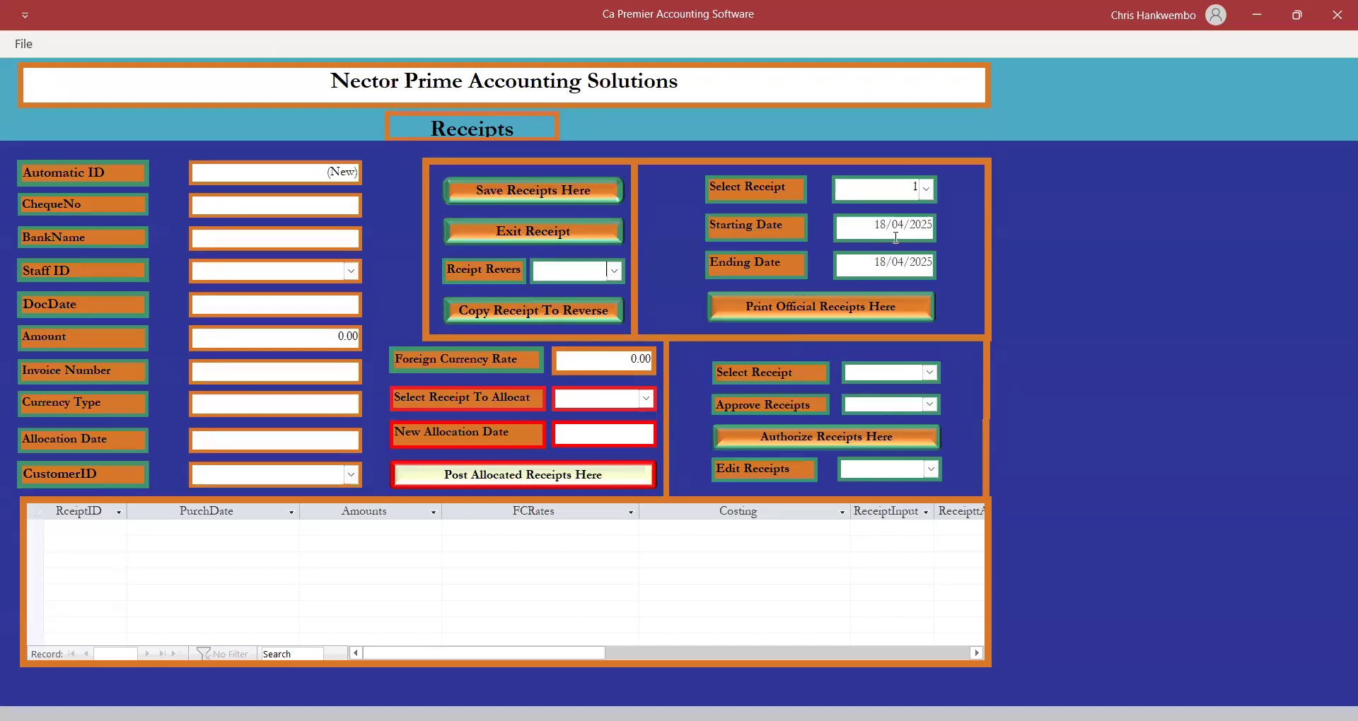
pyautogui.click(646, 399)
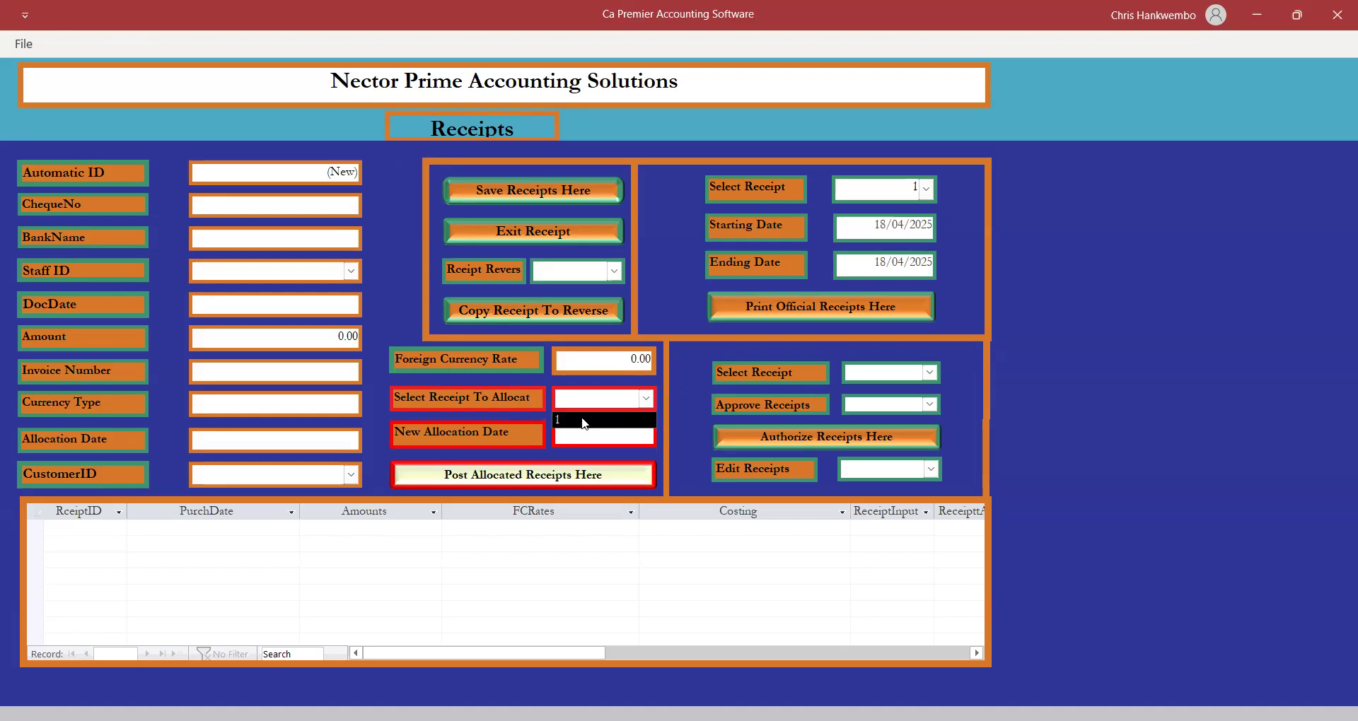
pyautogui.click(690, 422)
pyautogui.click(641, 436)
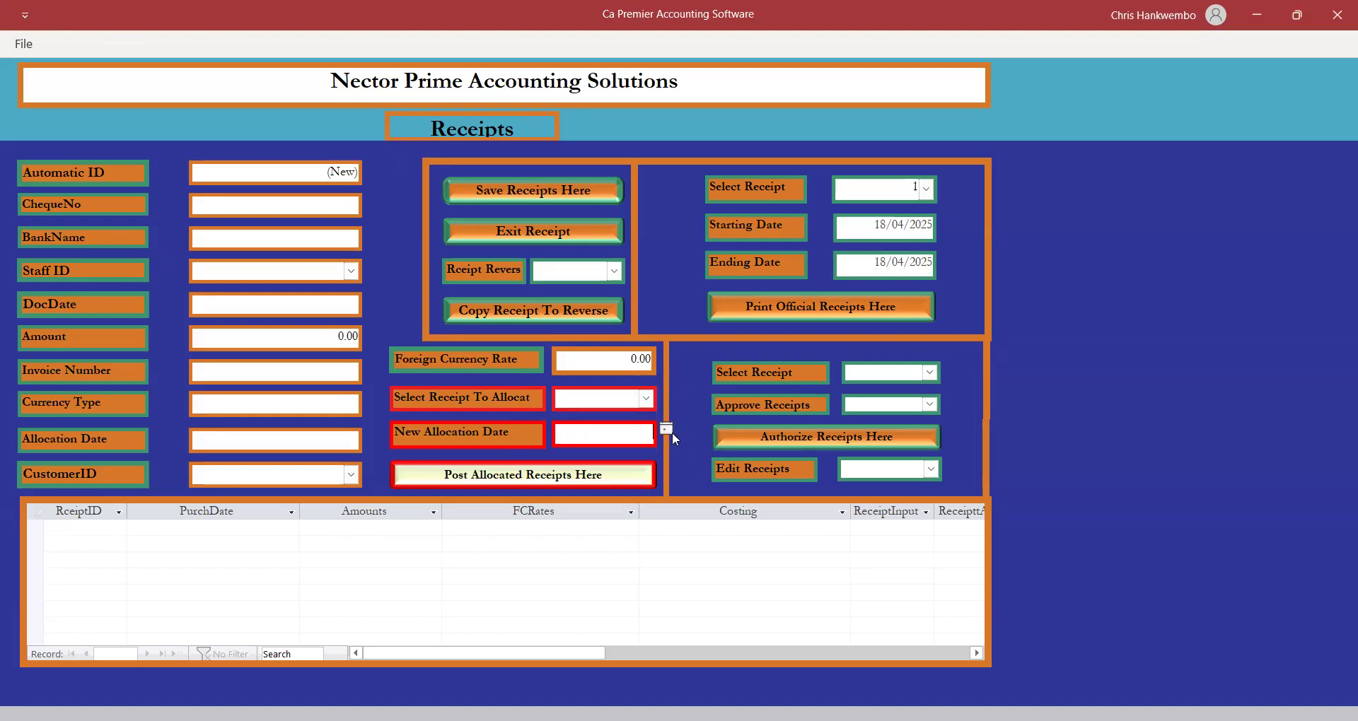
pyautogui.click(666, 429)
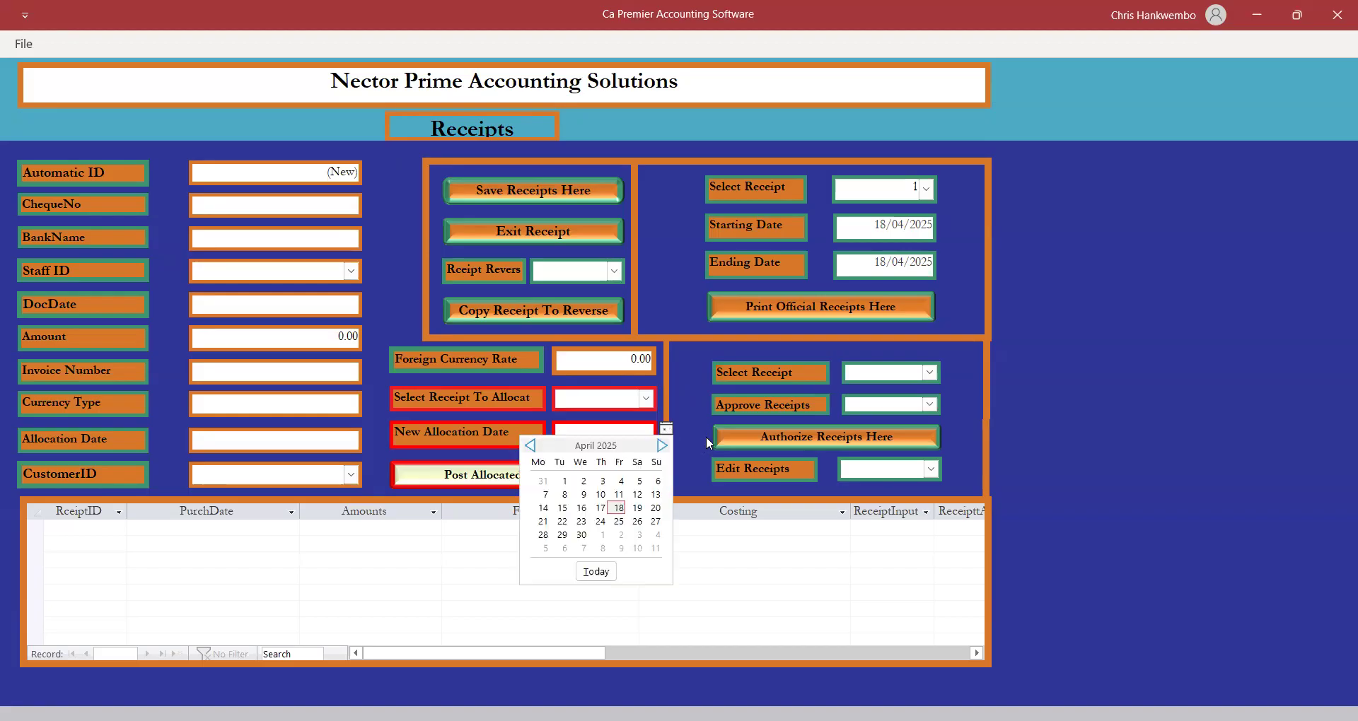
pyautogui.click(706, 436)
pyautogui.click(474, 237)
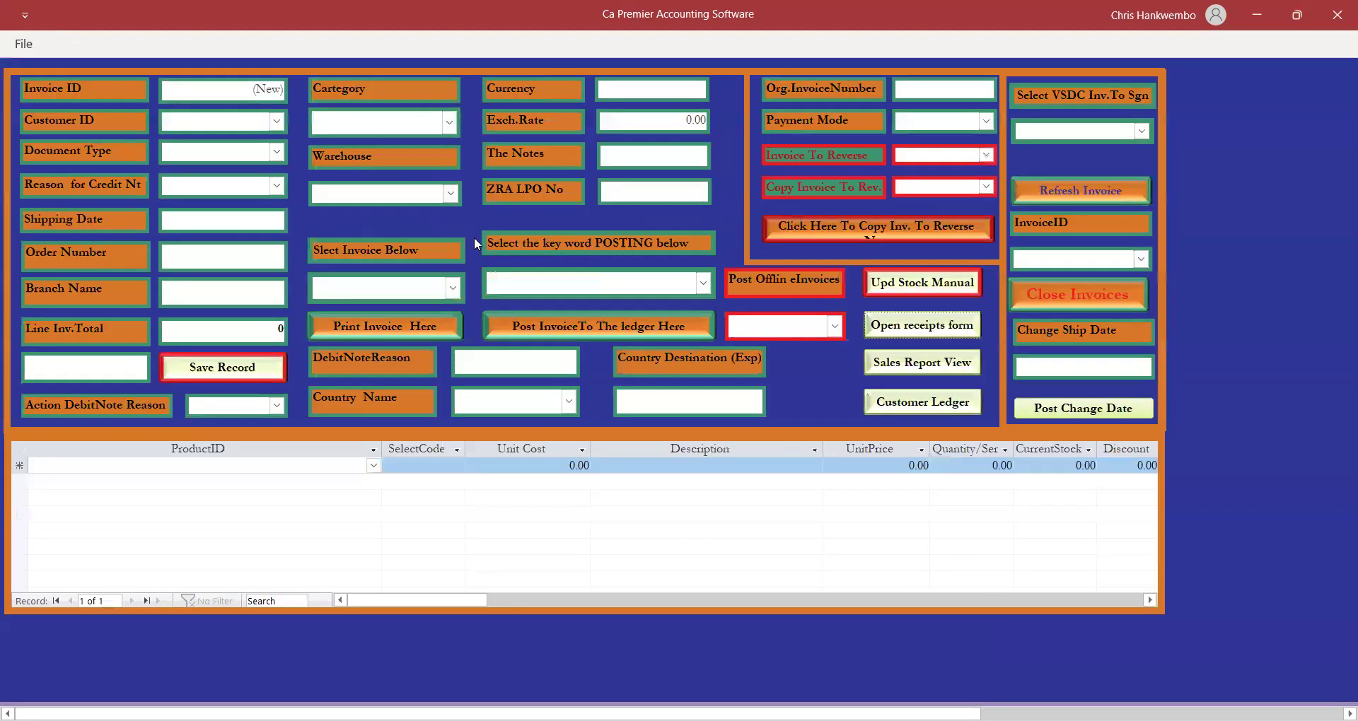
# Preview the Trial Balance Monthly report with both dates set to 18/04/2025.
pyautogui.click(1063, 291)
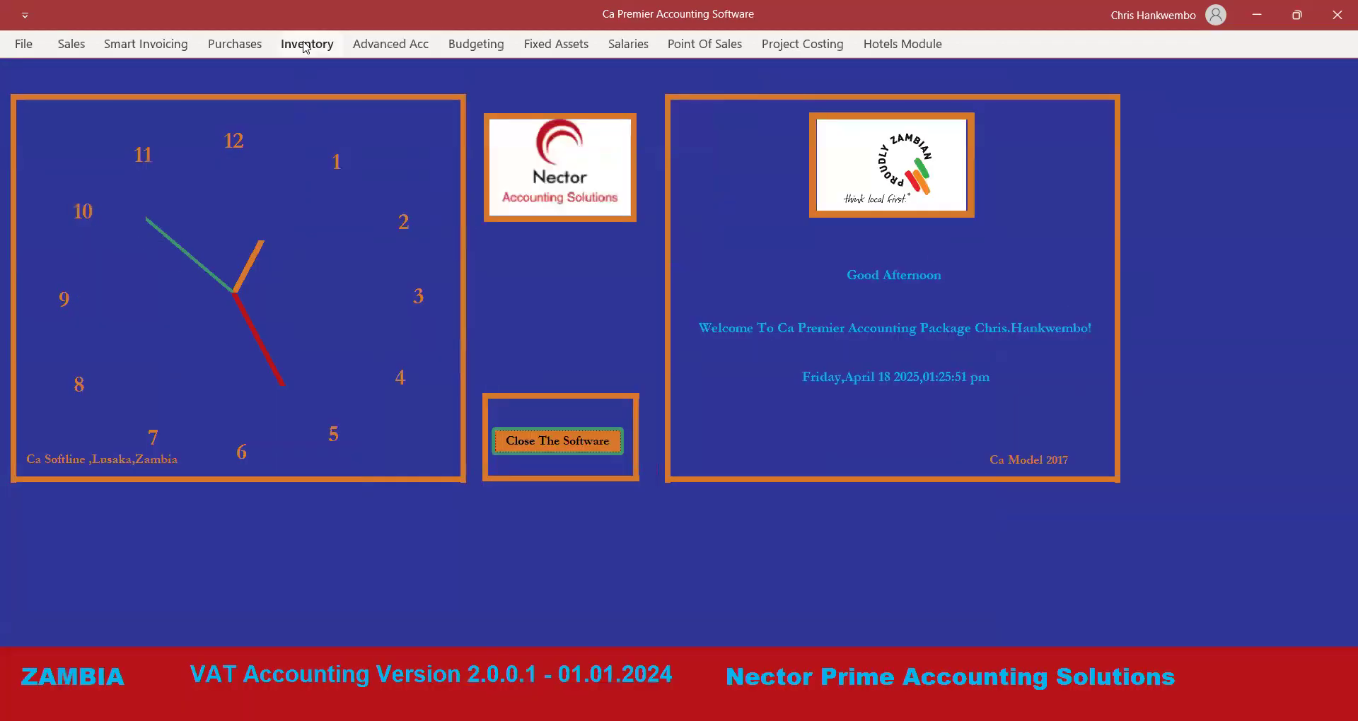
pyautogui.click(389, 45)
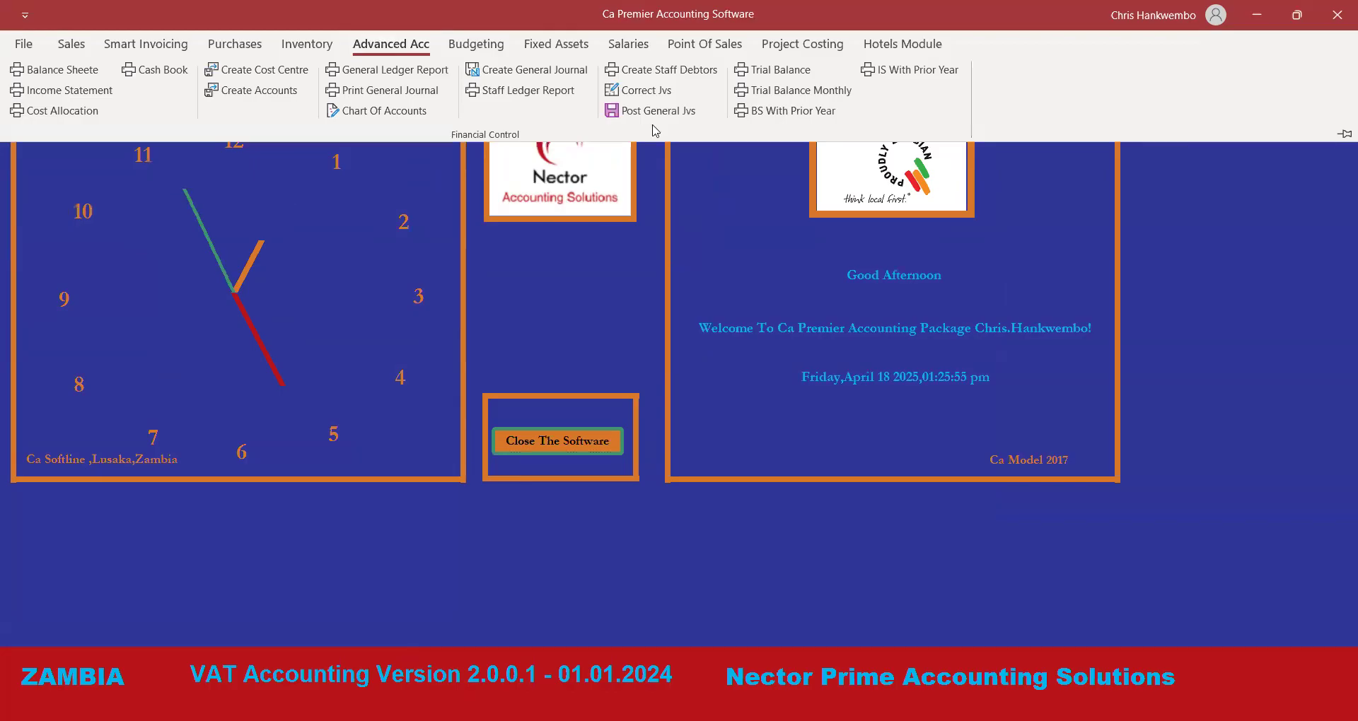
pyautogui.click(817, 91)
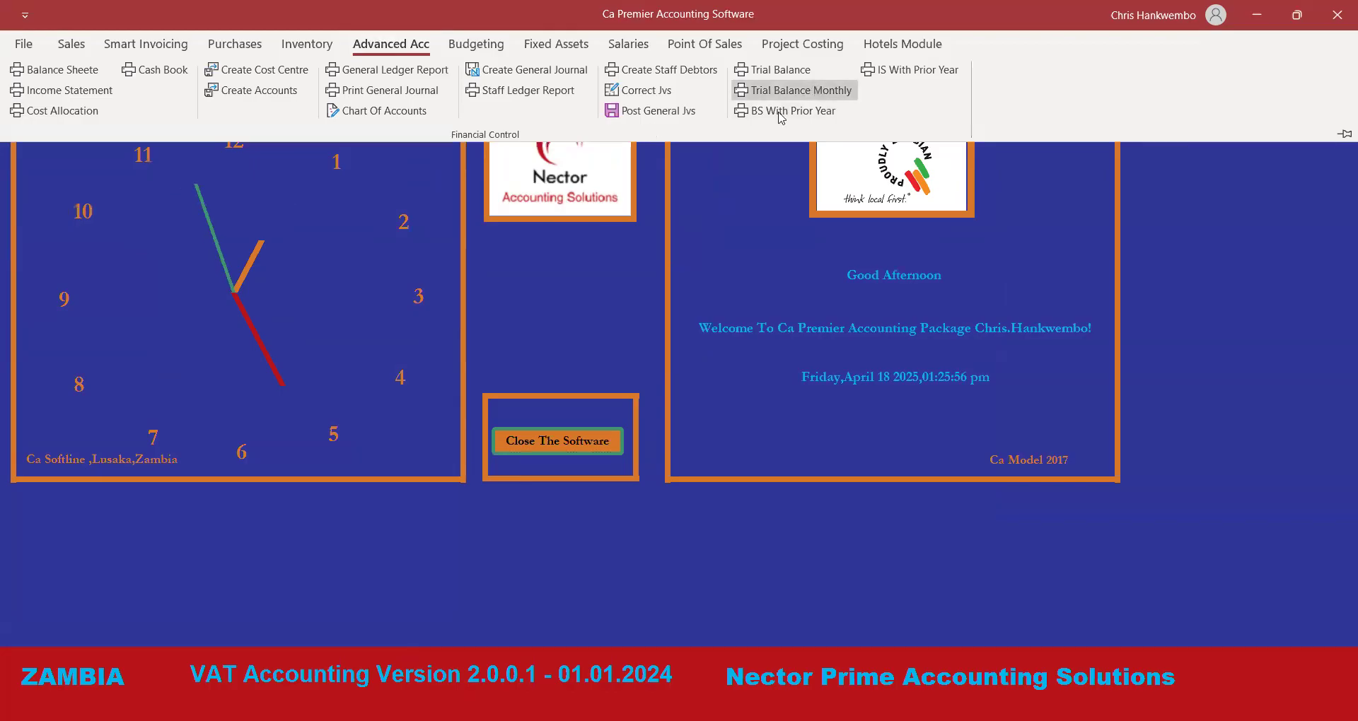
pyautogui.click(659, 231)
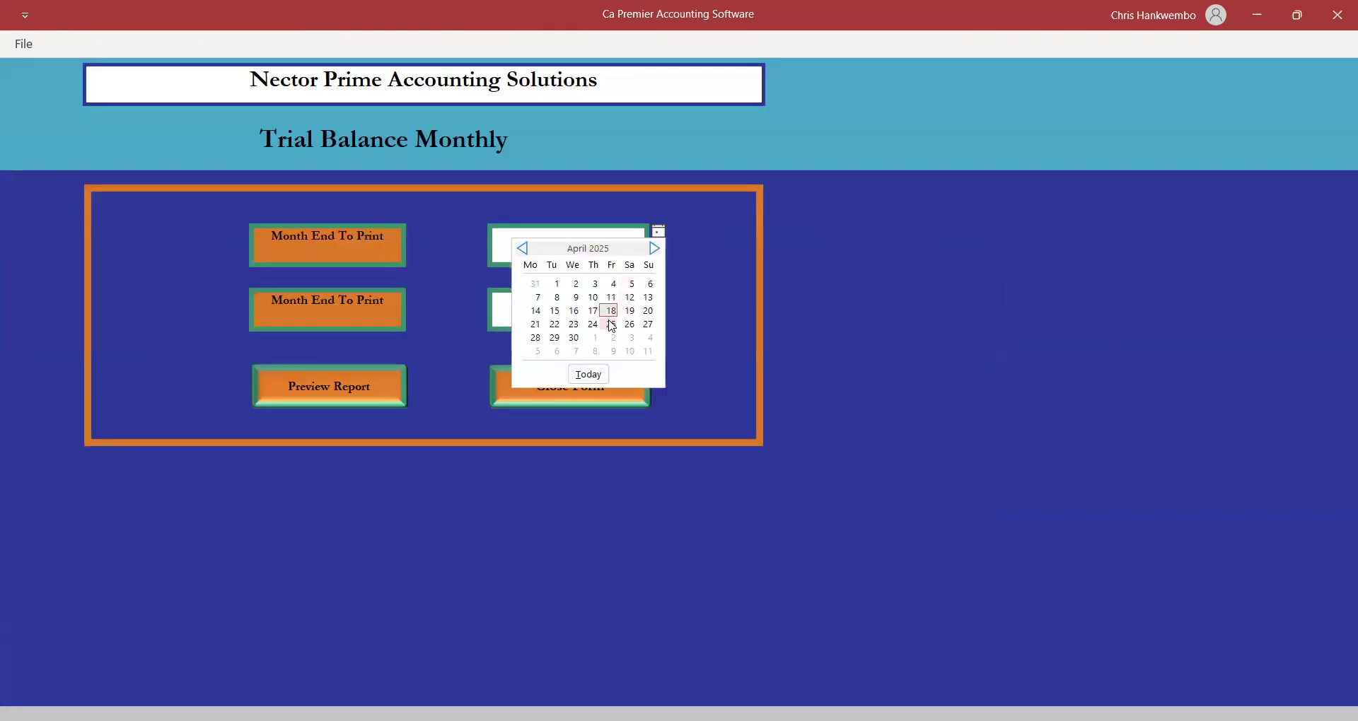
pyautogui.click(614, 317)
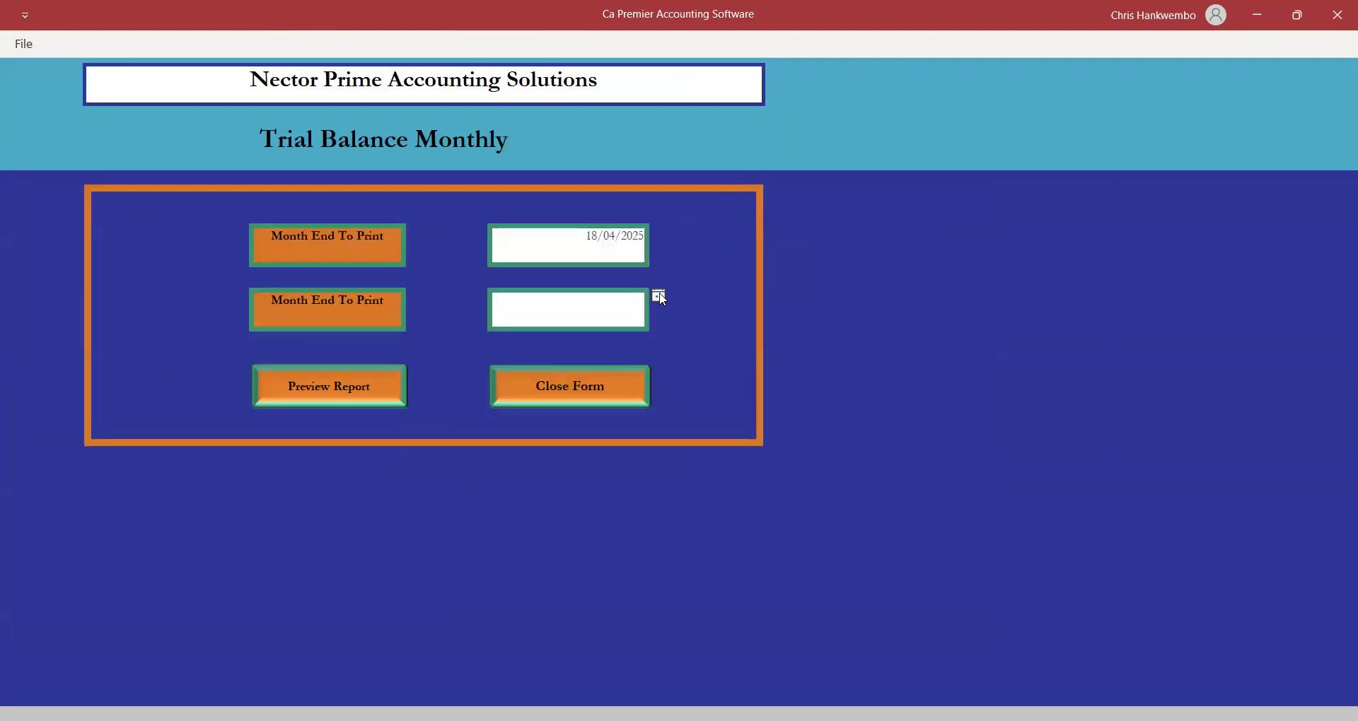
pyautogui.click(659, 296)
pyautogui.click(609, 376)
pyautogui.click(320, 379)
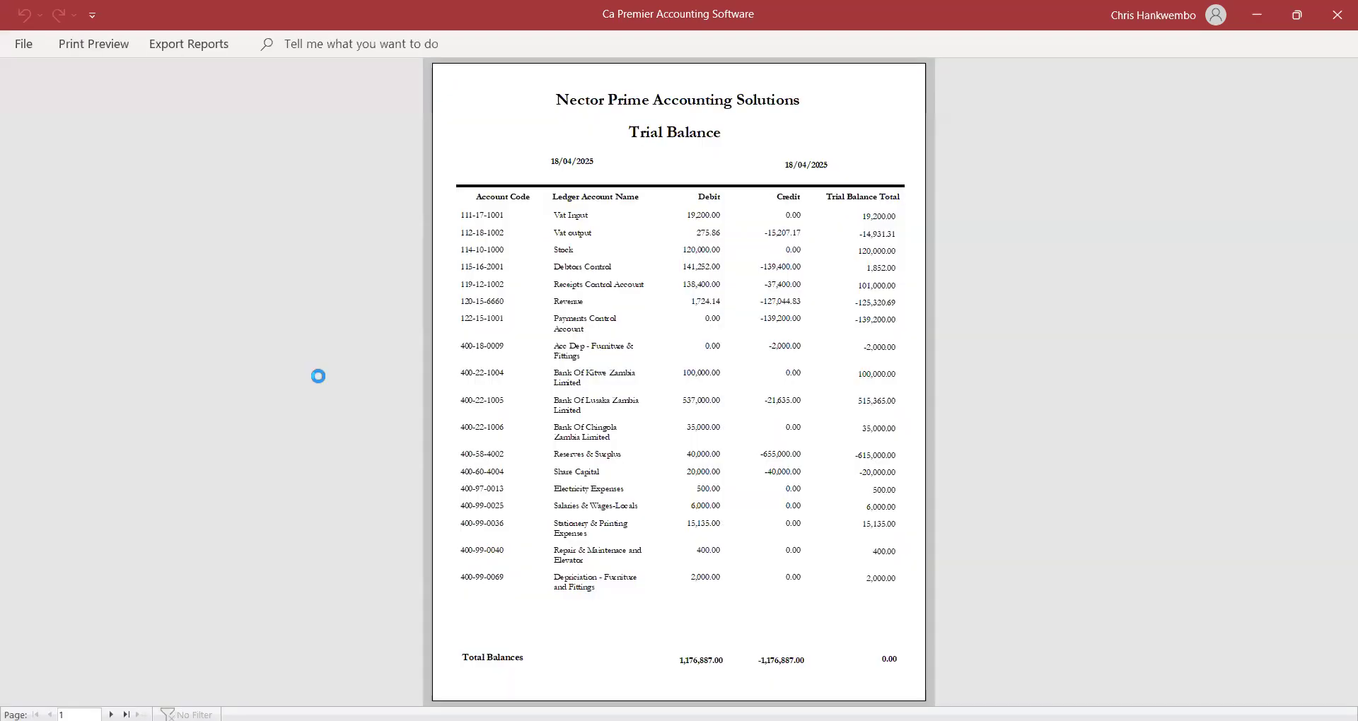
# Check the 1,176,887.00 totals and 1,852.00 Debtors Control balance, then close the preview.
pyautogui.click(638, 372)
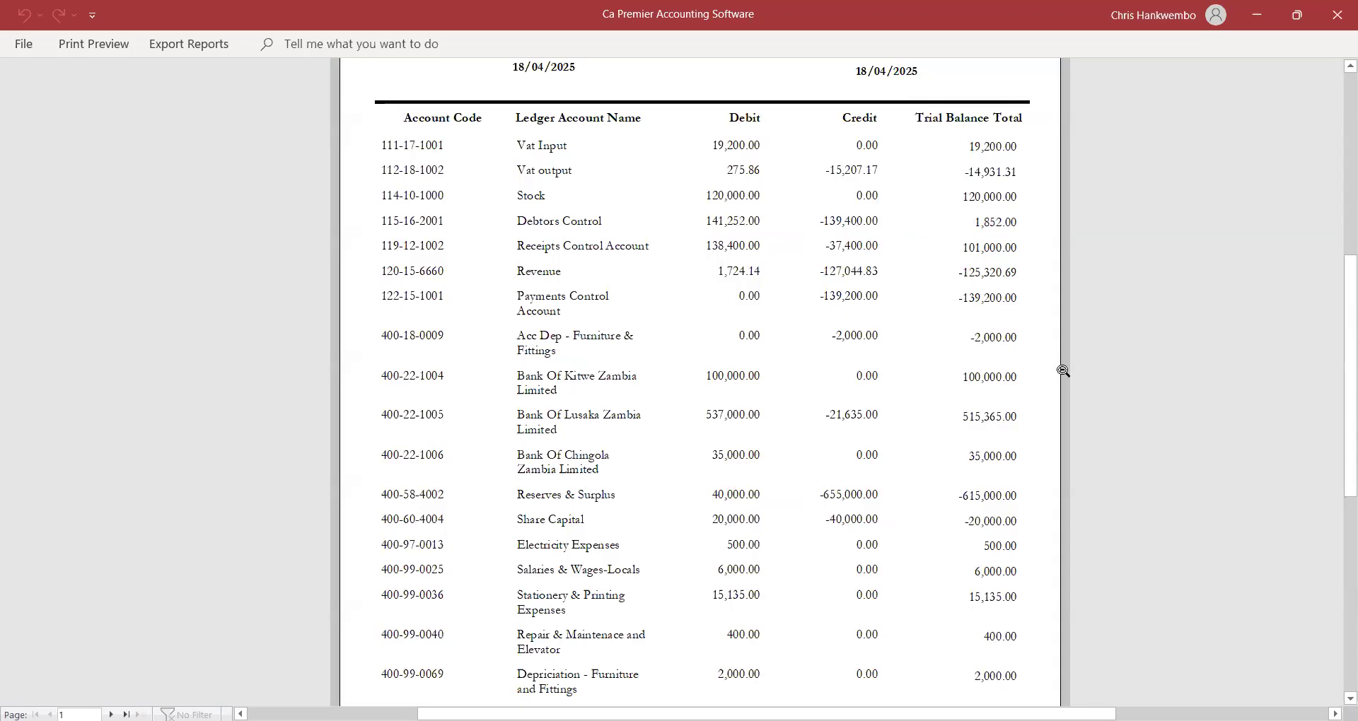
pyautogui.moveTo(1339, 327); pyautogui.dragTo(1339, 400)
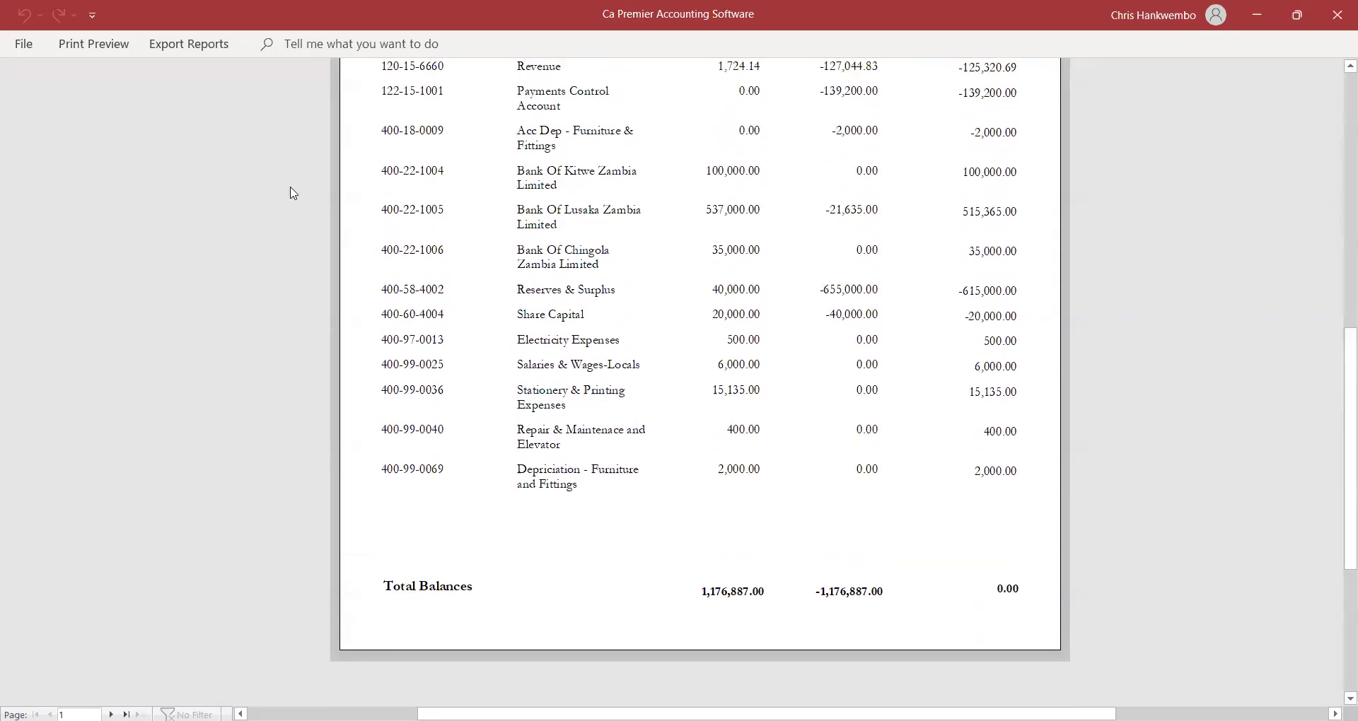
pyautogui.click(120, 53)
pyautogui.click(741, 102)
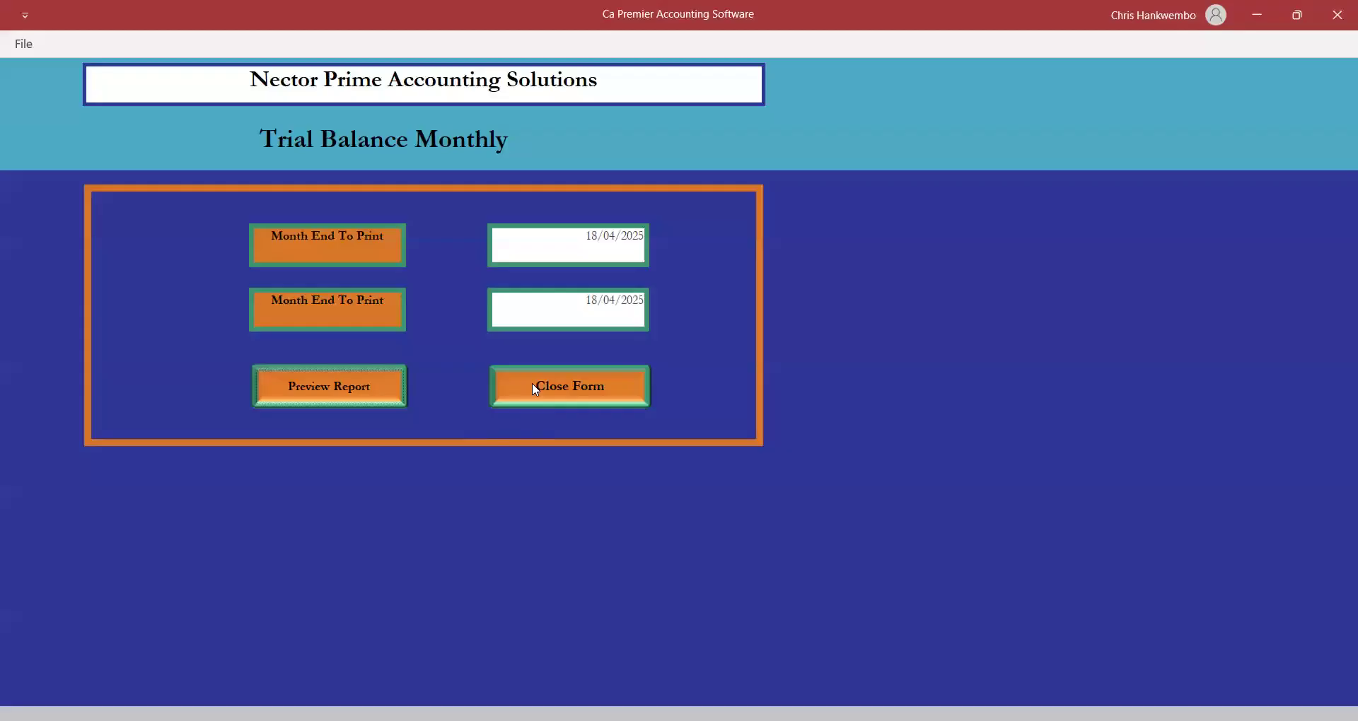
# Run the customer ledger for Kasumbalesa Wholesales, Debtors Control, from 18/04/2025 to 18/04/2025.
pyautogui.click(532, 383)
pyautogui.click(78, 47)
pyautogui.click(94, 93)
pyautogui.click(562, 215)
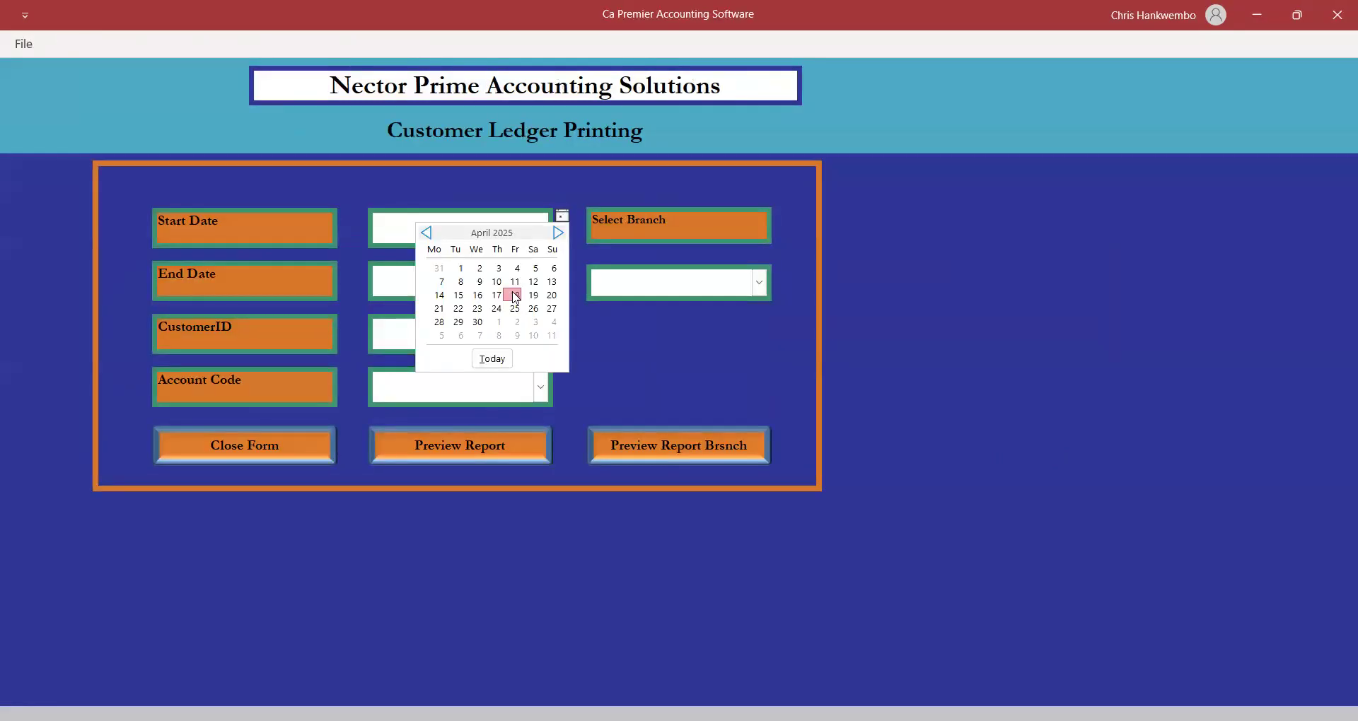
pyautogui.click(513, 295)
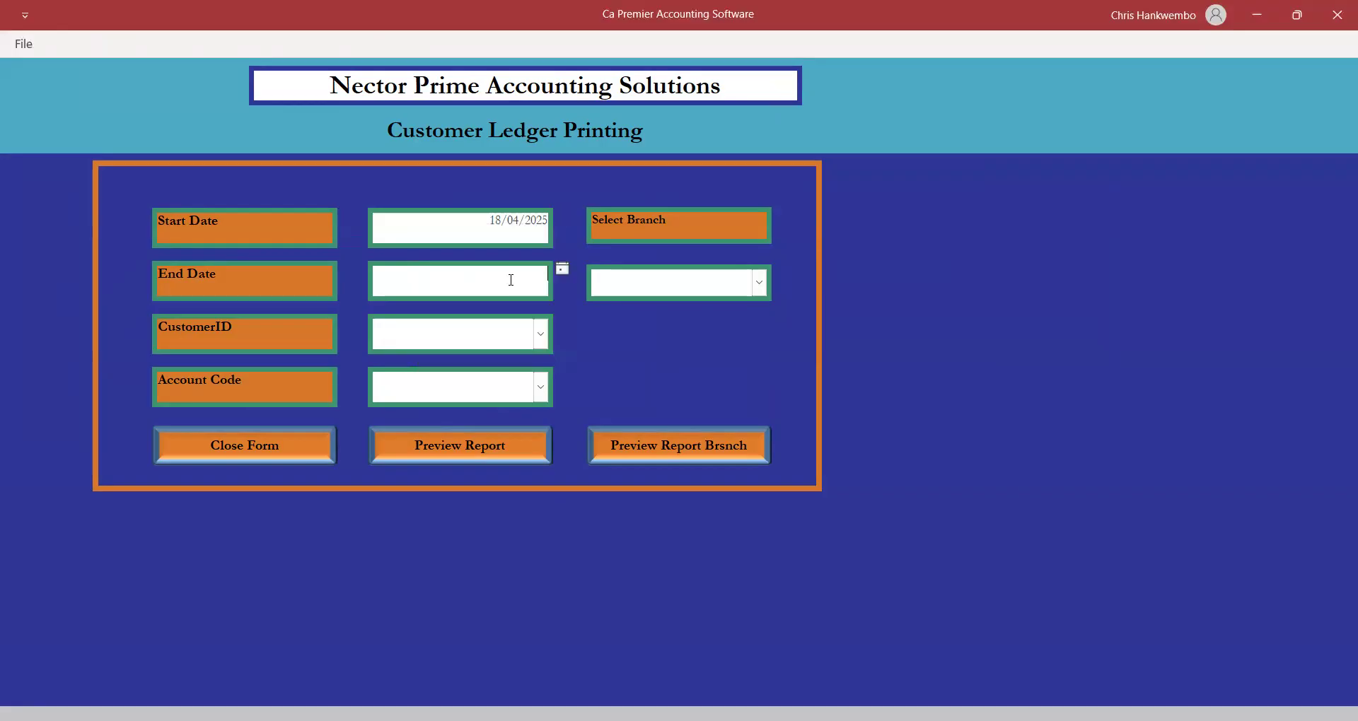
pyautogui.click(567, 273)
pyautogui.click(518, 349)
pyautogui.click(539, 334)
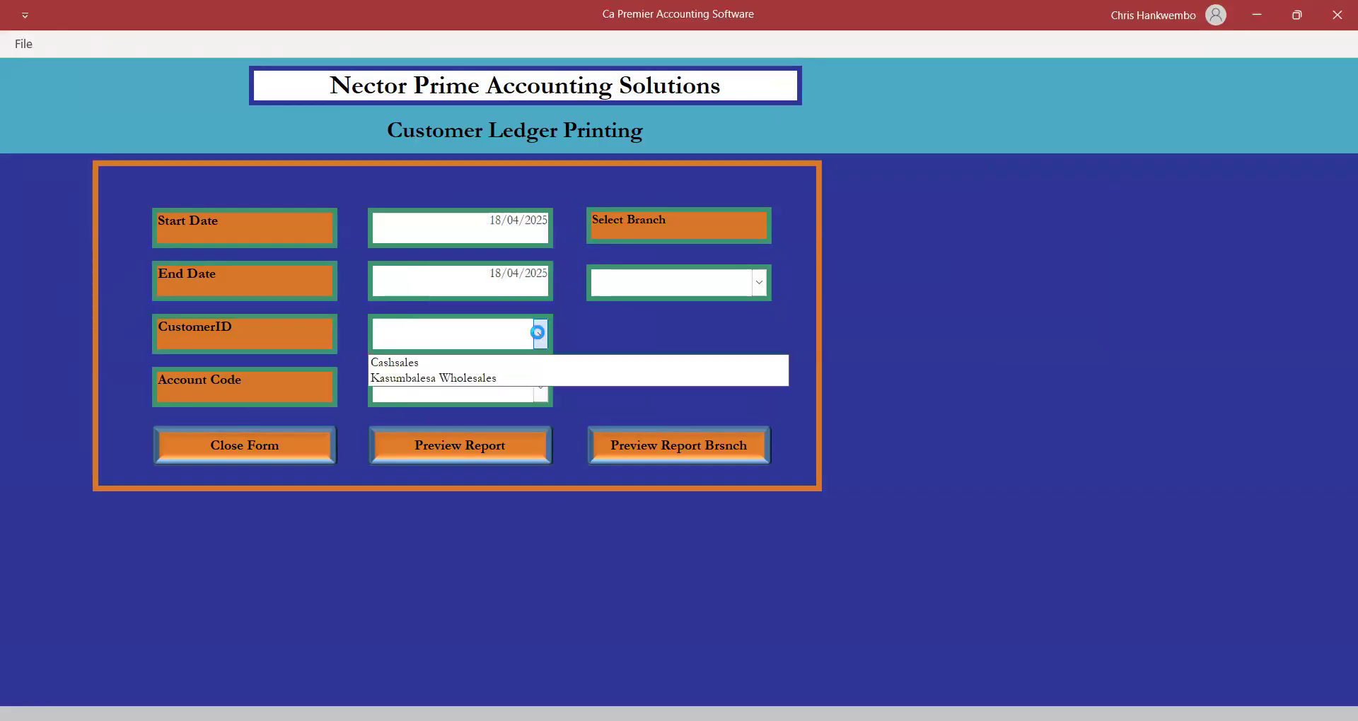
pyautogui.click(456, 378)
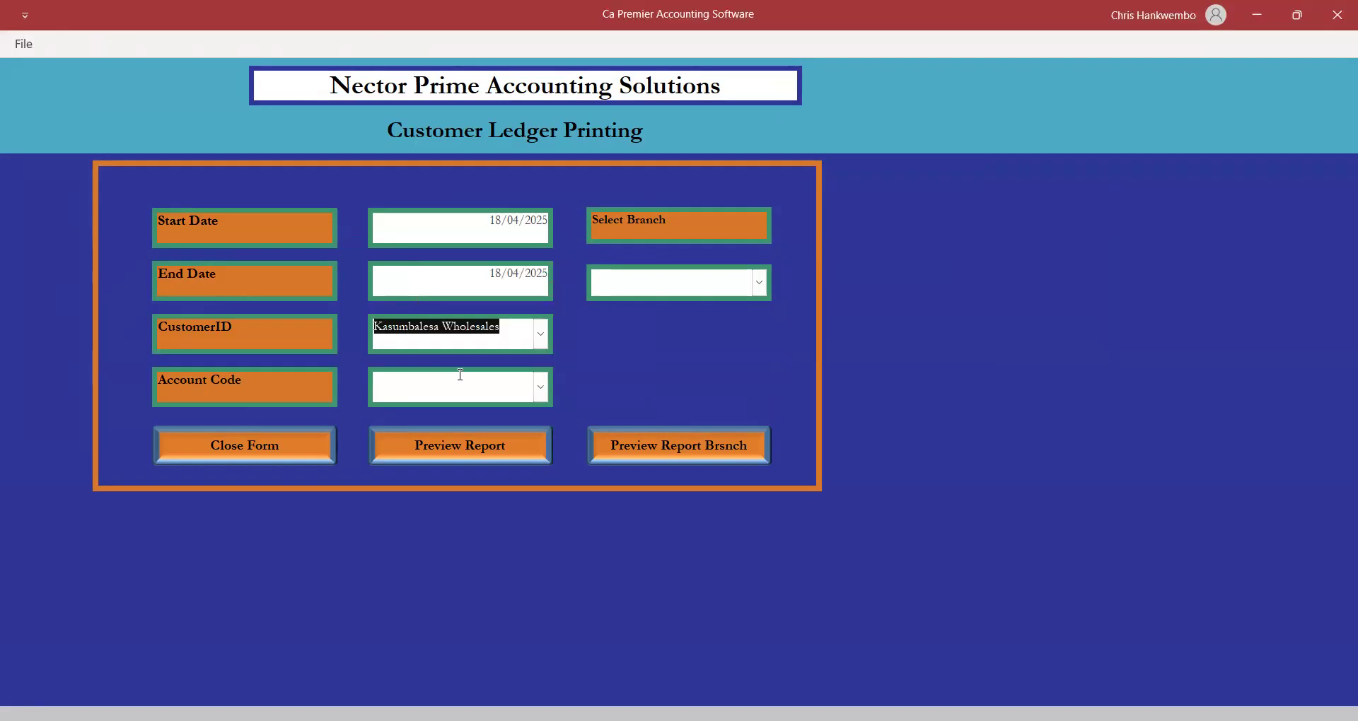
pyautogui.click(541, 389)
pyautogui.write('DEbtors Control')
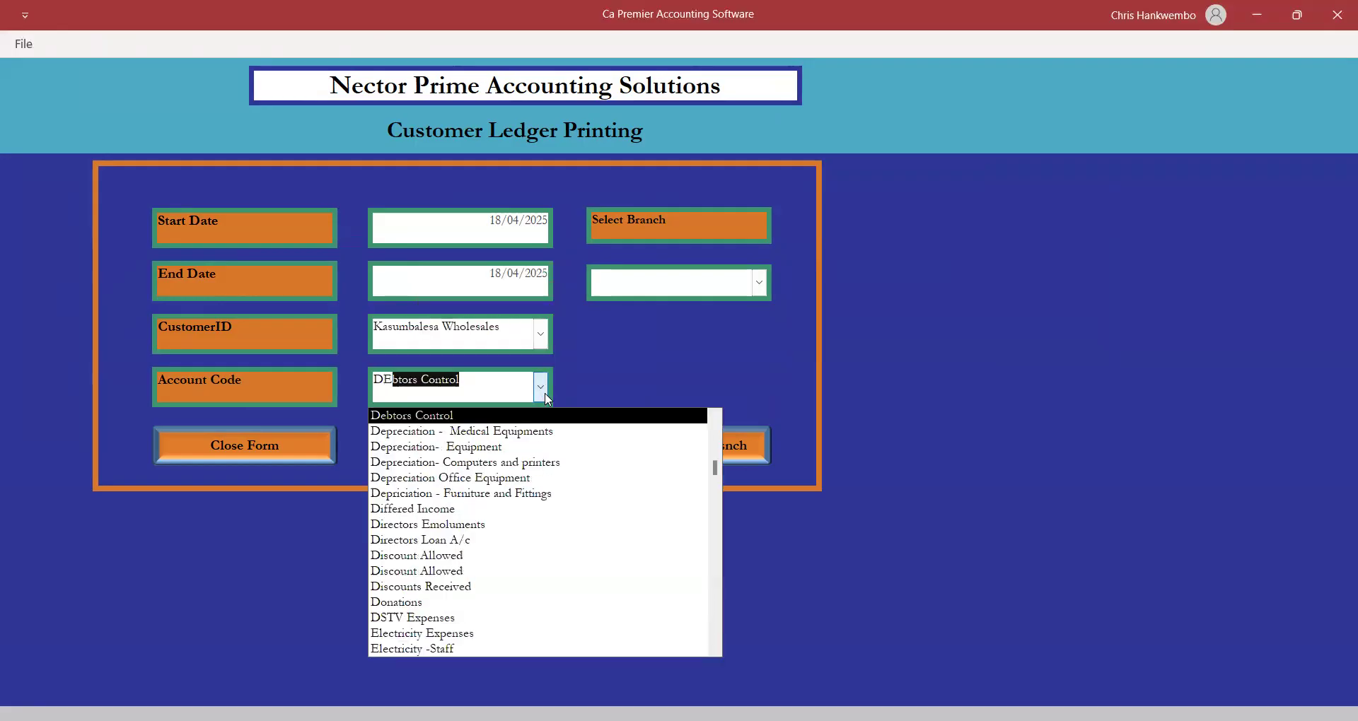
pyautogui.press('Return')
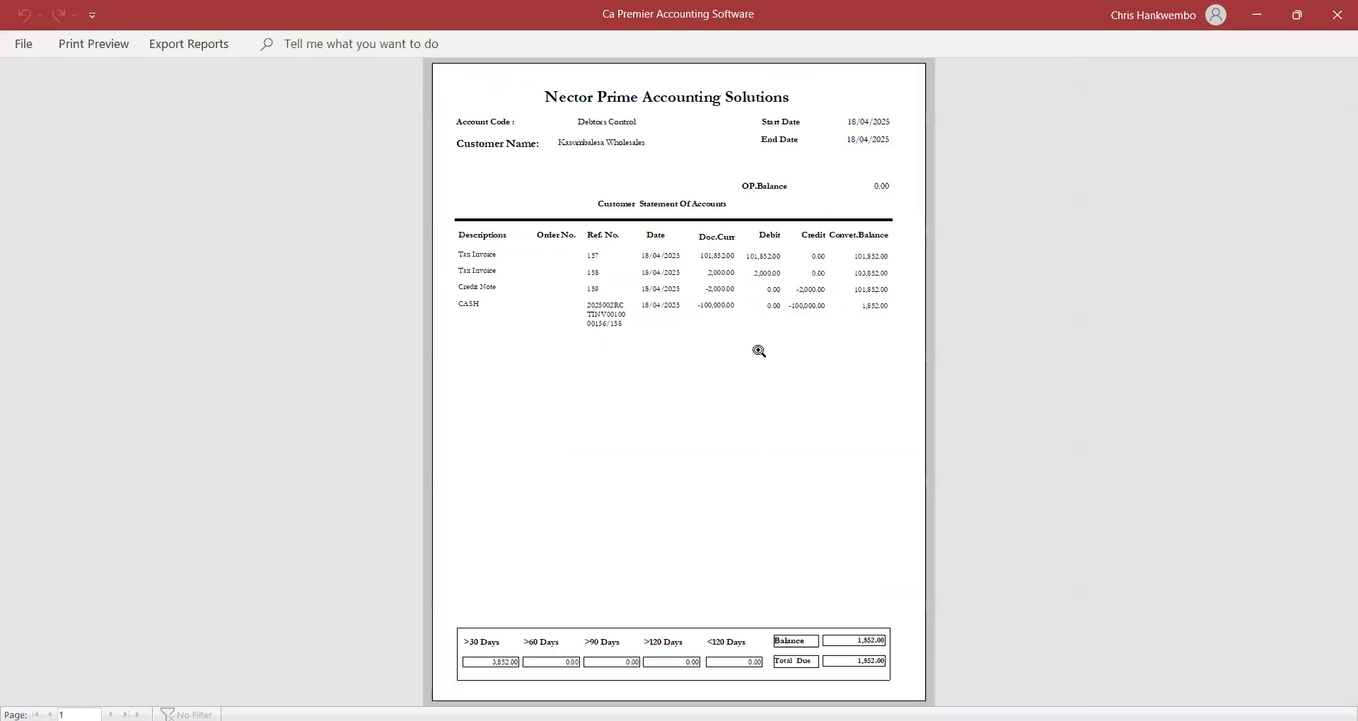
# Confirm the 100,000.00 cash receipt and 1,852.00 balance, then close the preview and form.
pyautogui.click(759, 349)
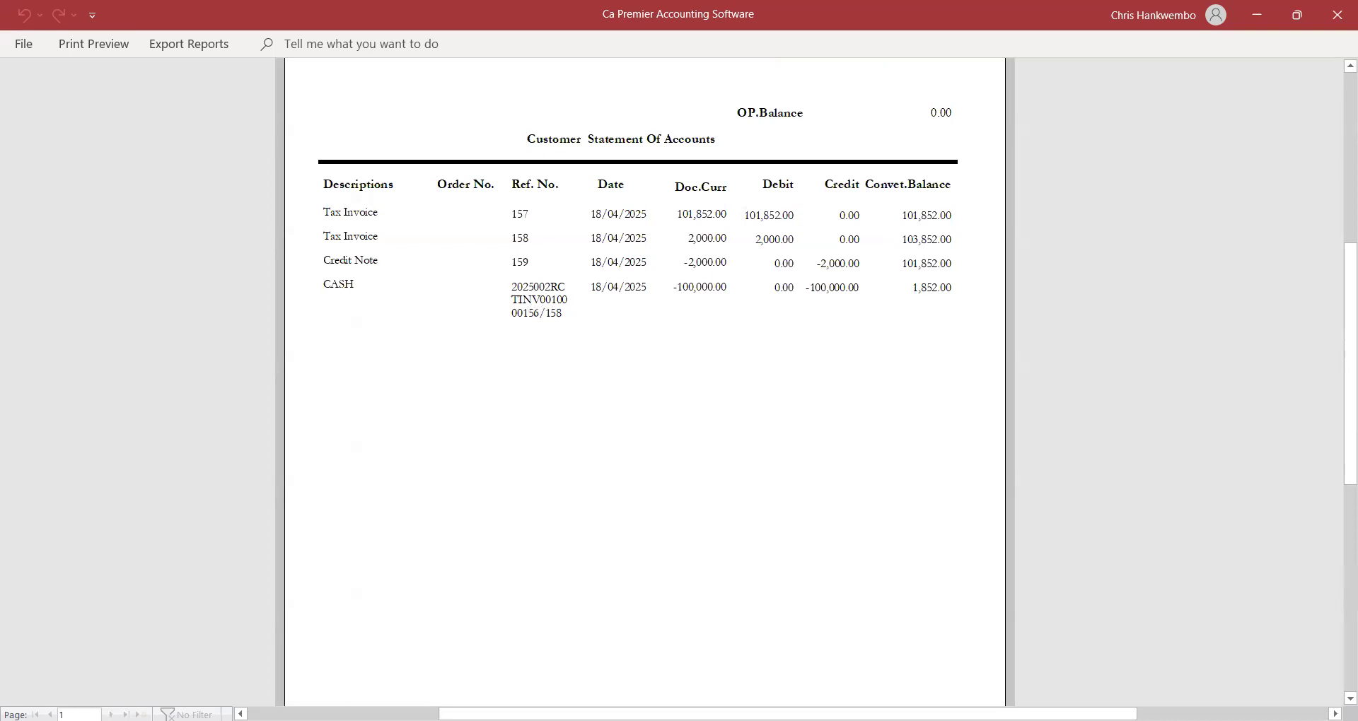
pyautogui.click(1350, 698)
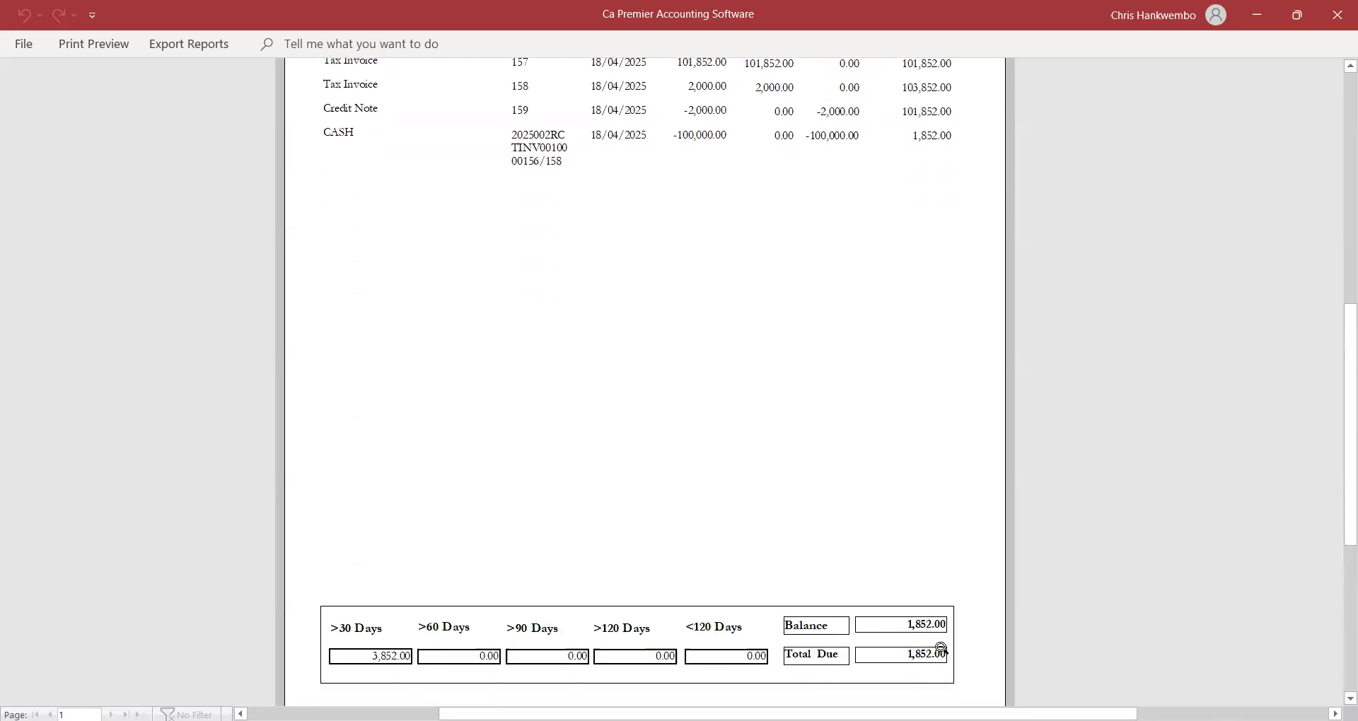
pyautogui.click(91, 50)
pyautogui.click(734, 104)
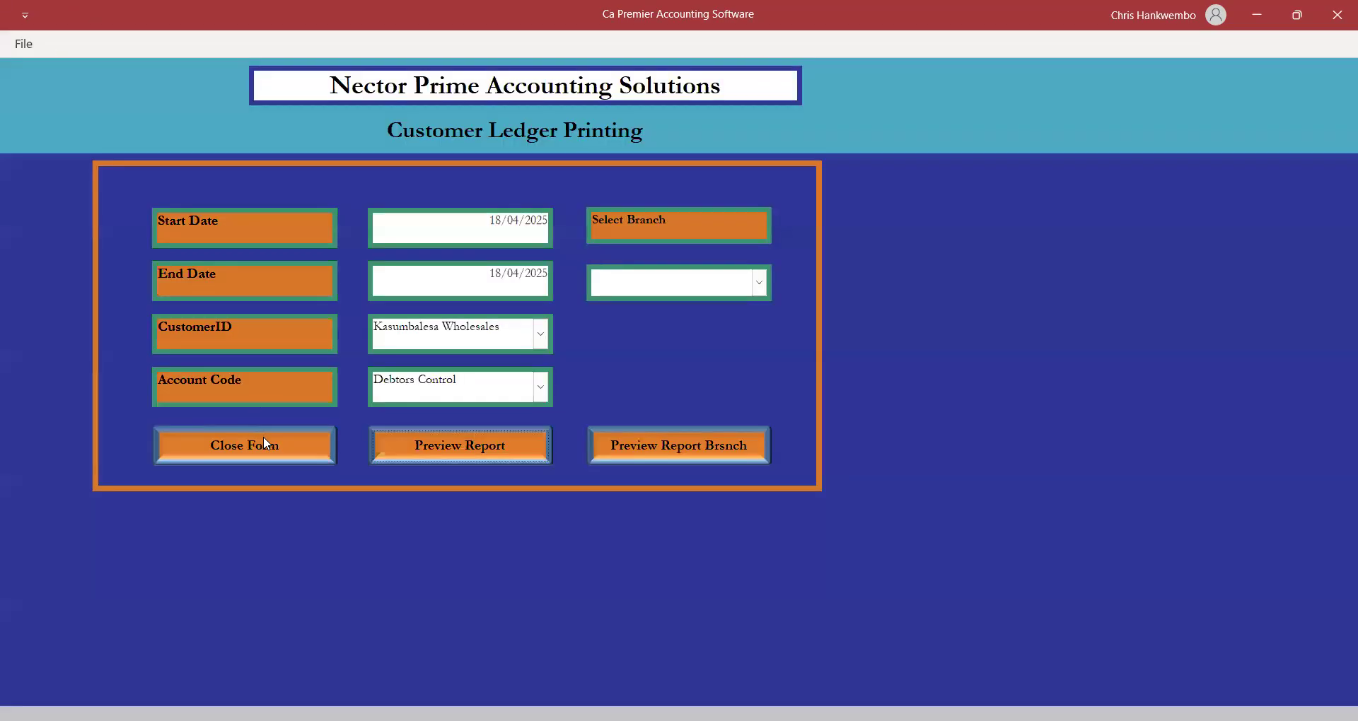
pyautogui.click(264, 438)
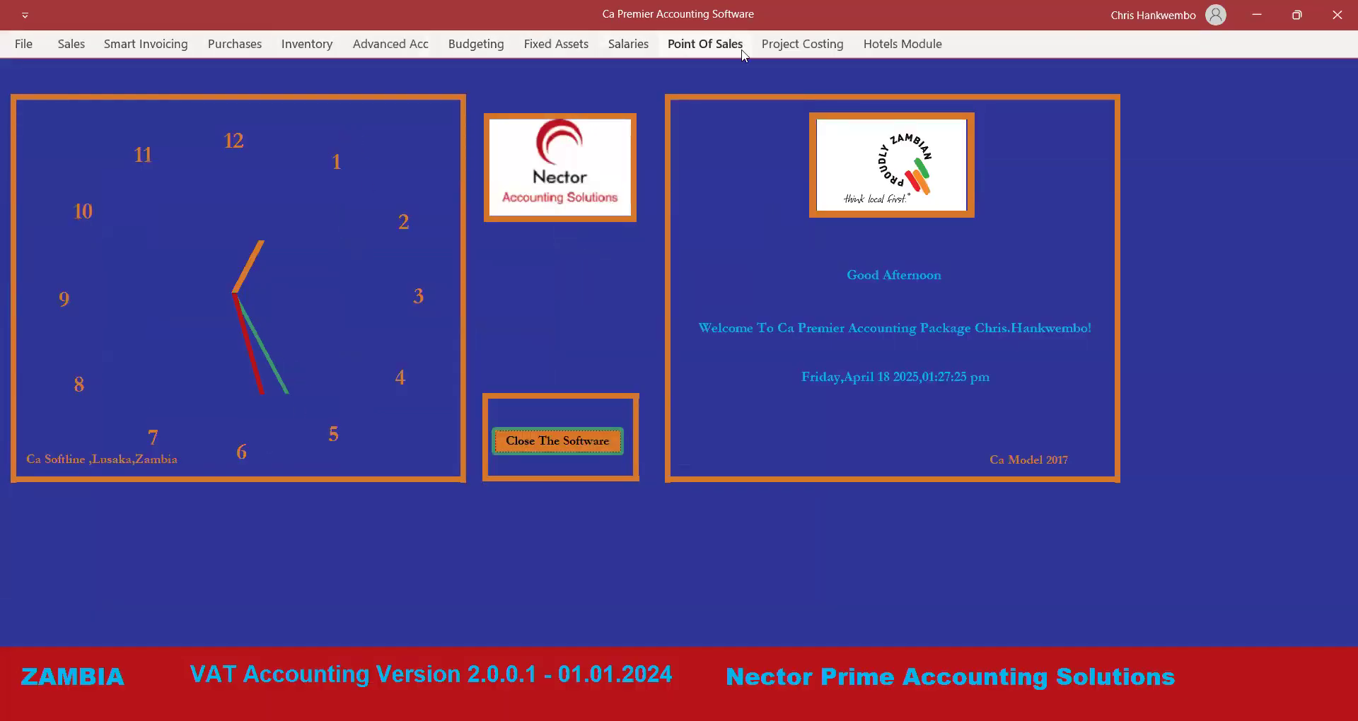
# Preview the 18/04/2025 Receipts Cash Book showing the 100,000.00 CASH receipt, then close it.
pyautogui.click(365, 46)
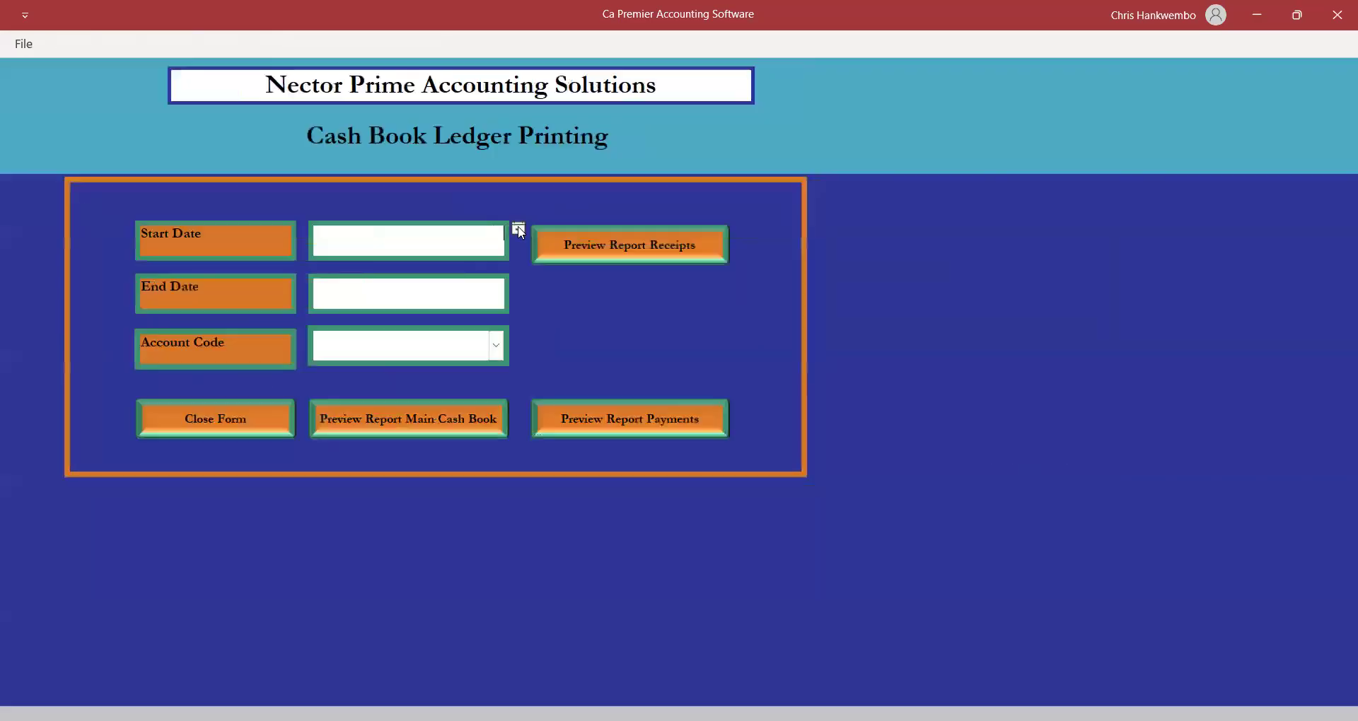
pyautogui.click(517, 229)
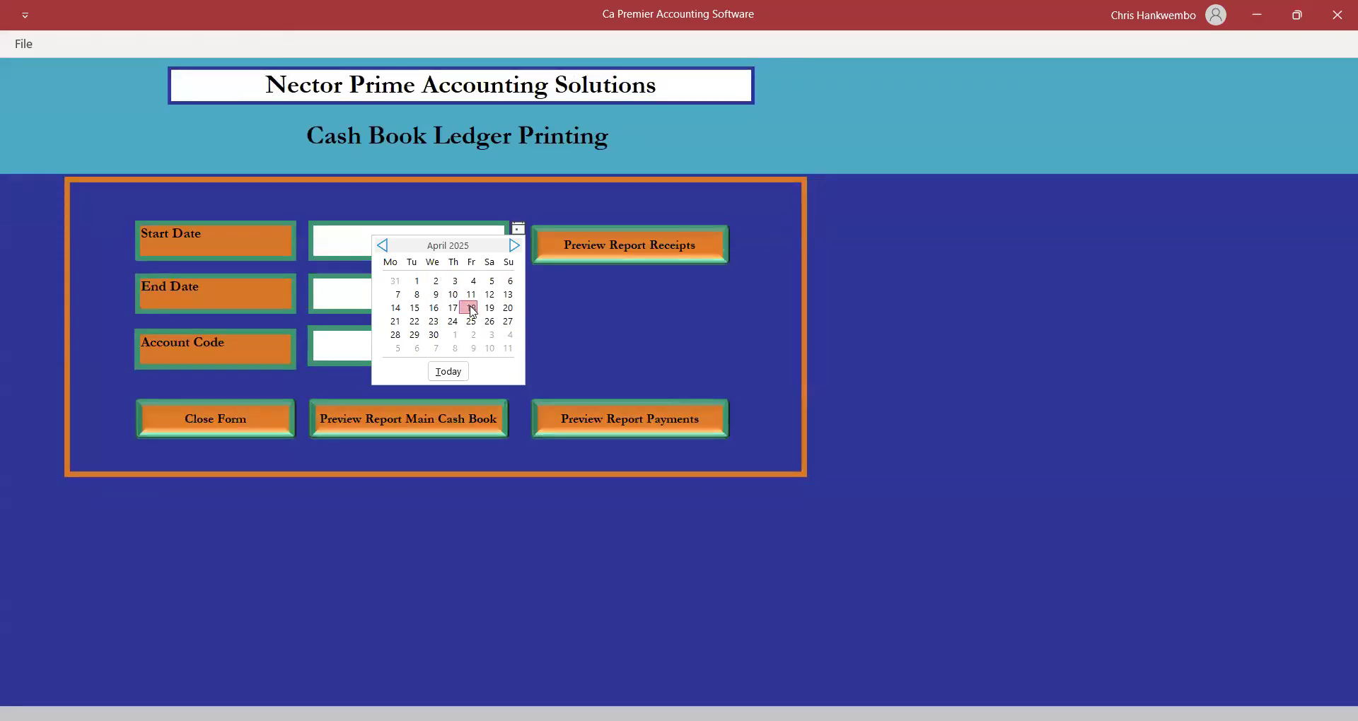
pyautogui.click(472, 309)
pyautogui.click(464, 300)
pyautogui.click(516, 282)
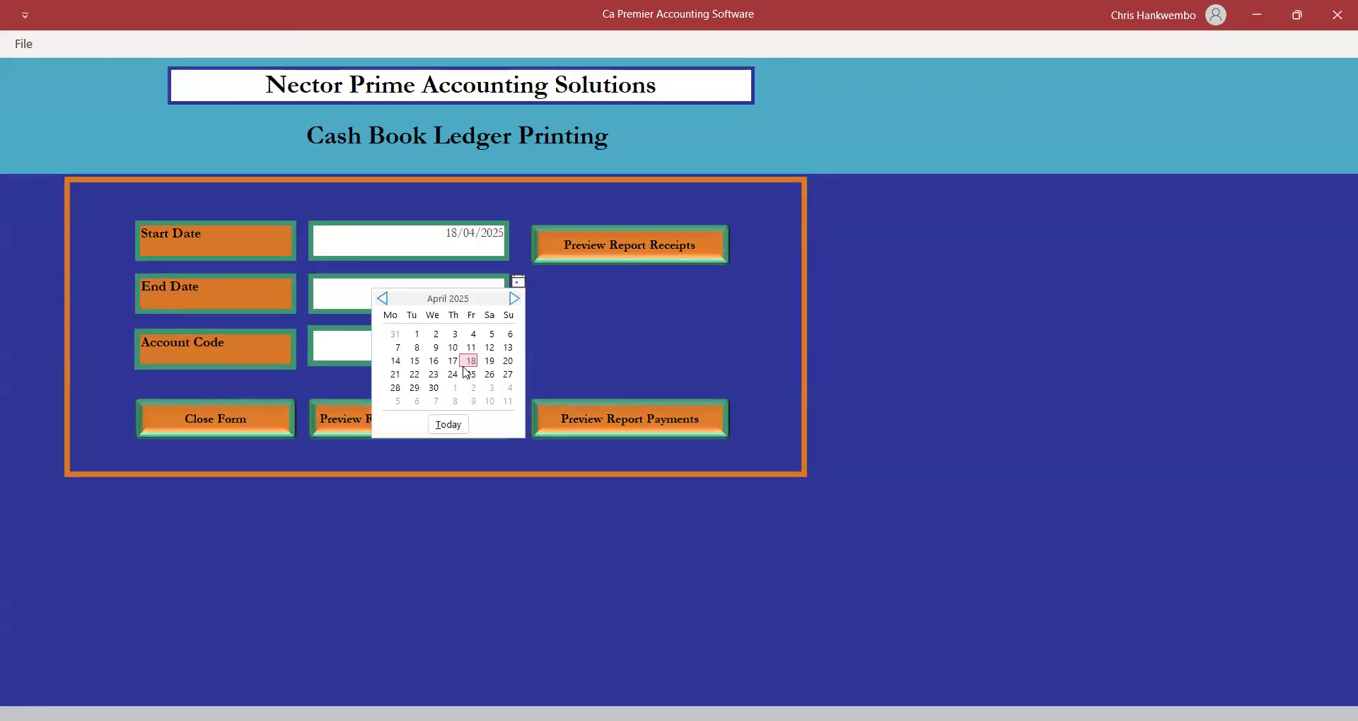
pyautogui.click(607, 241)
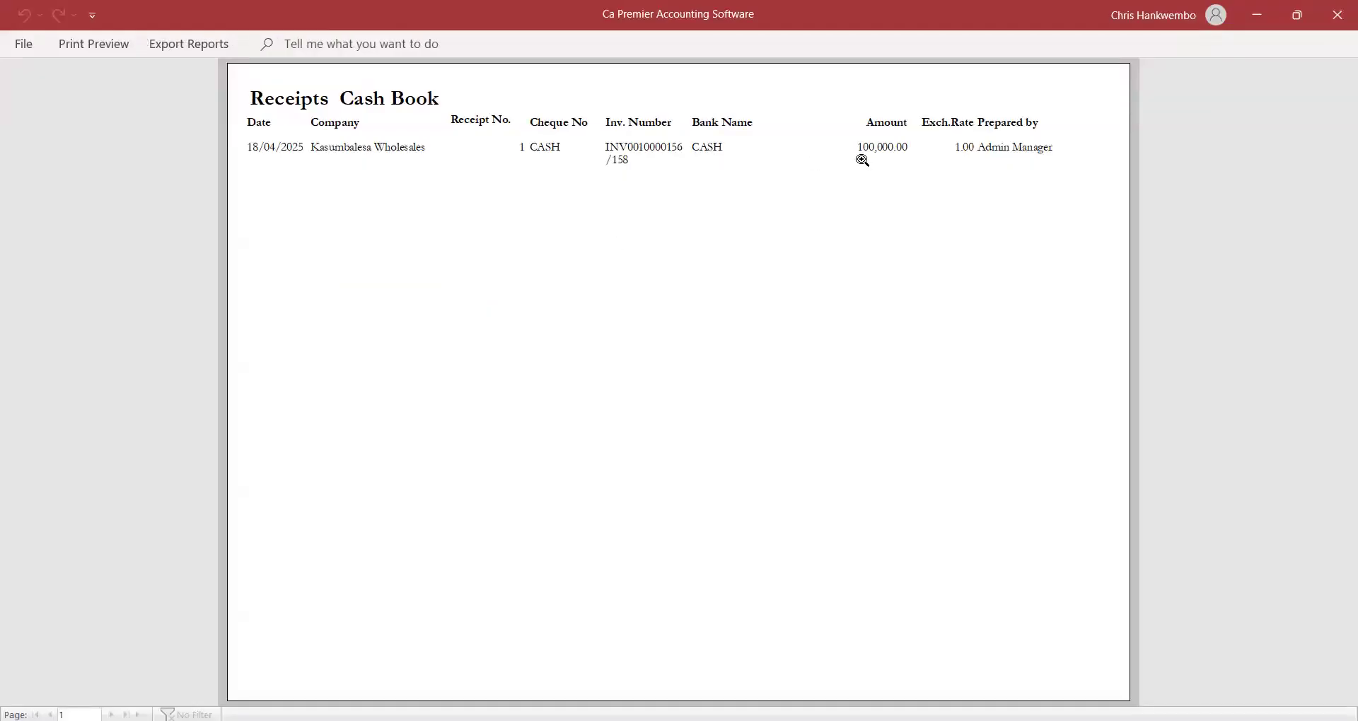
pyautogui.click(107, 46)
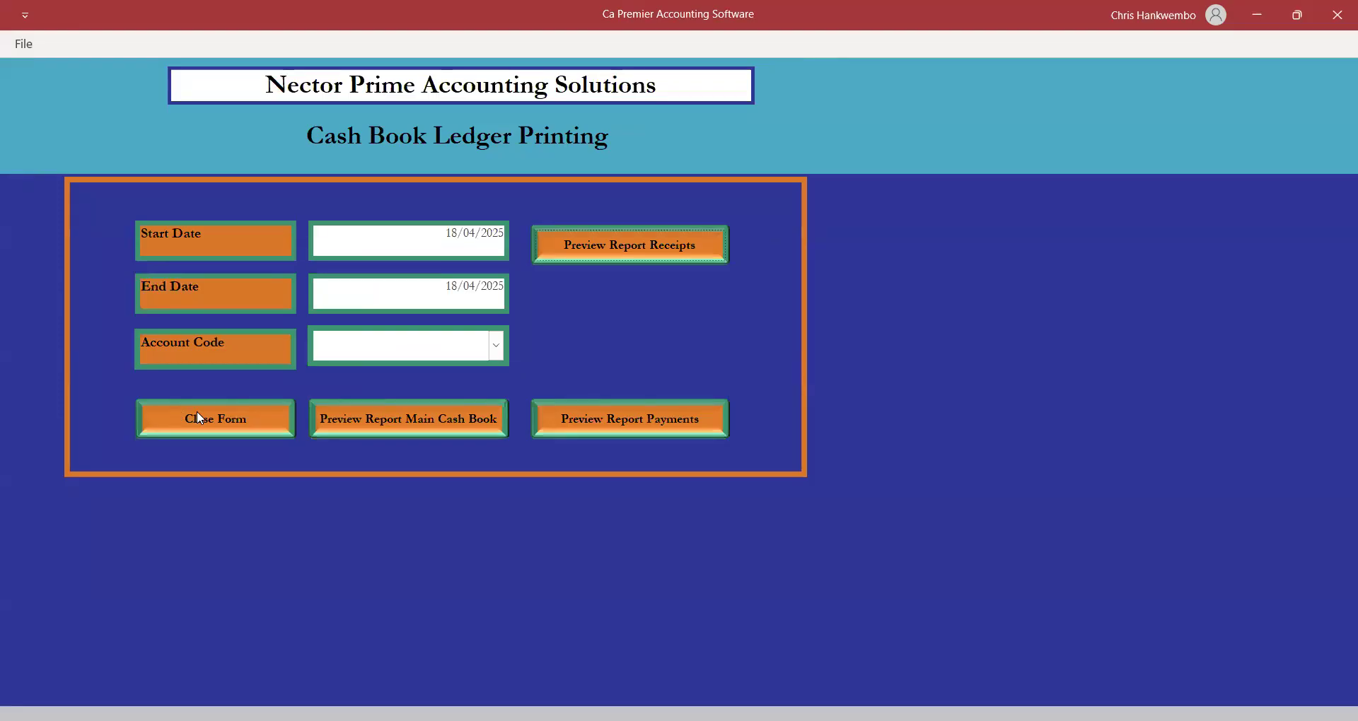
pyautogui.click(217, 421)
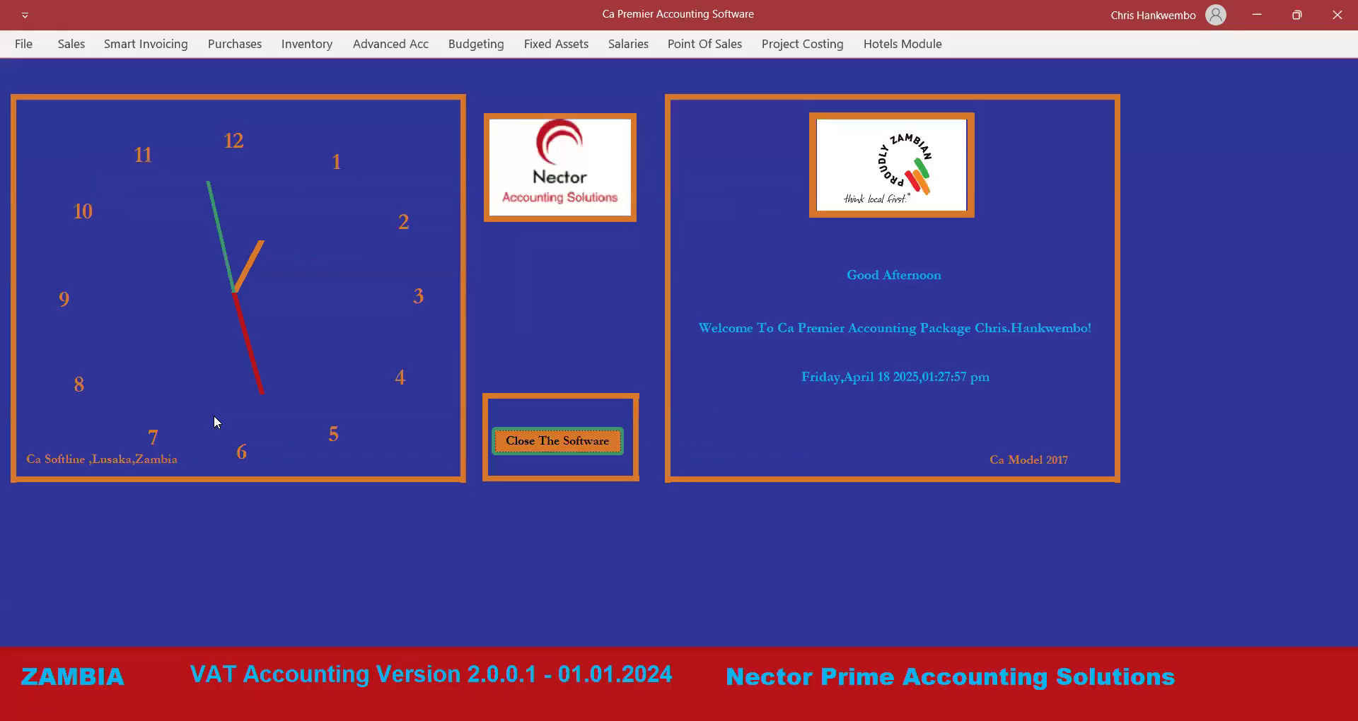